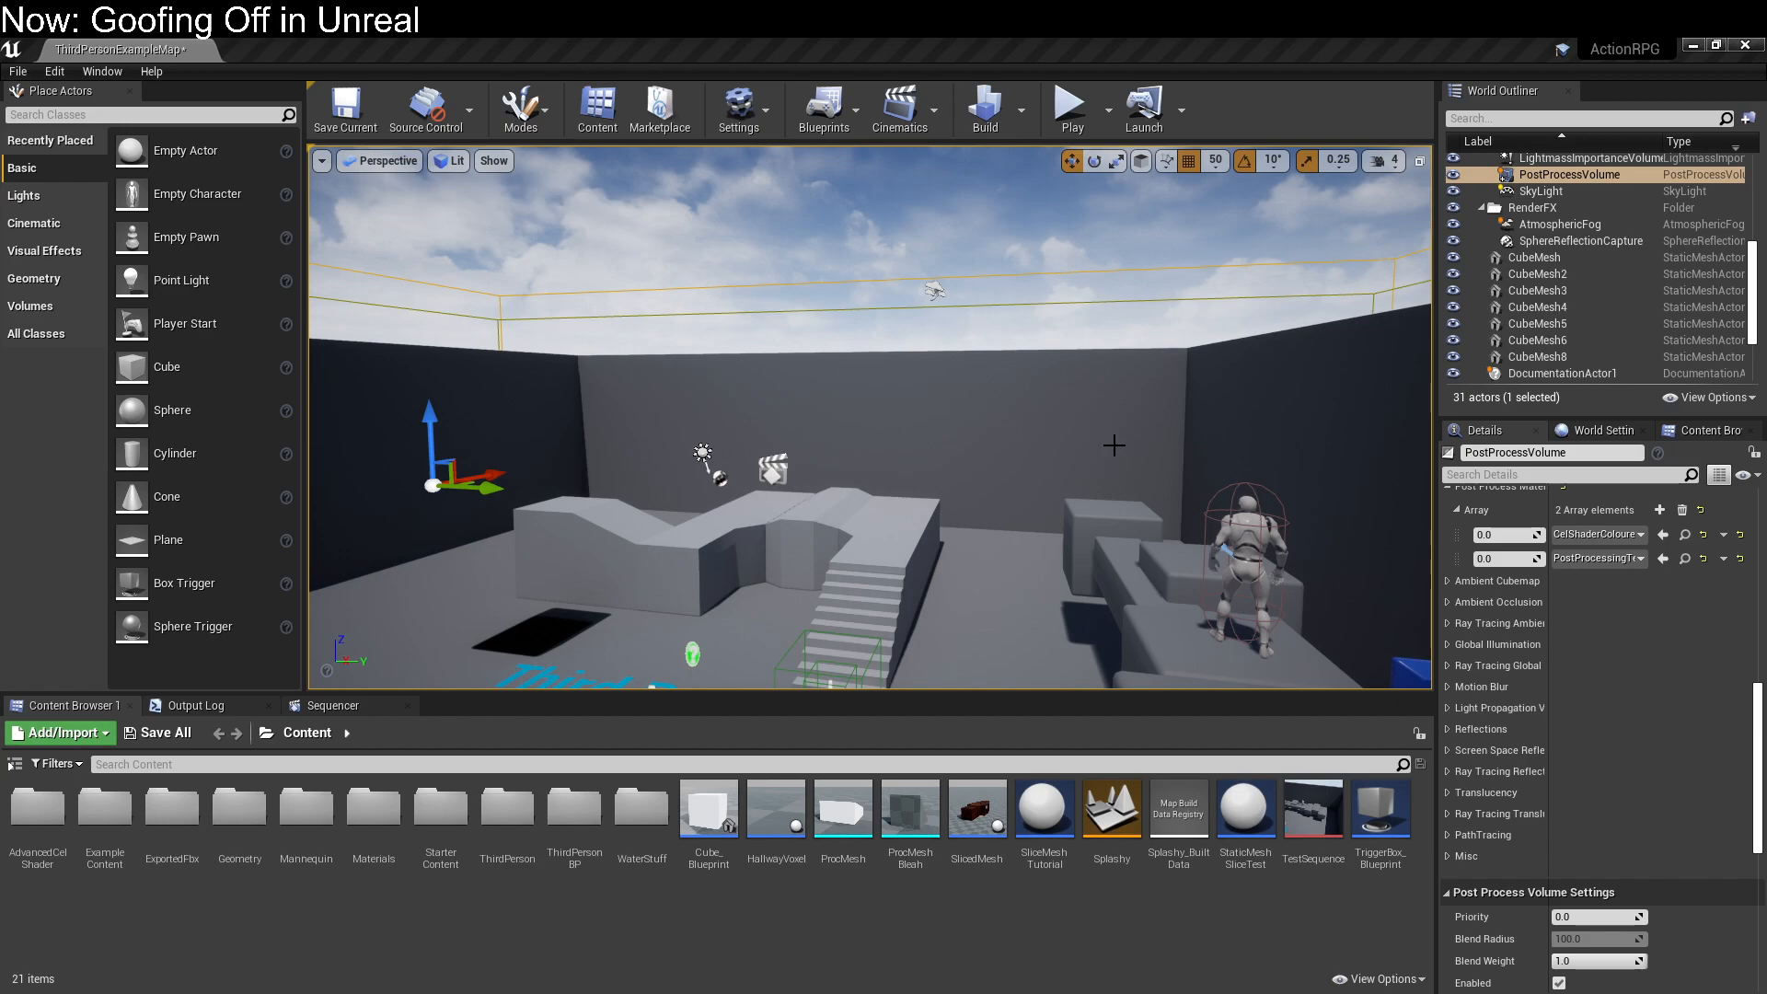
pyautogui.press('s')
pyautogui.moveTo(1070, 495); pyautogui.dragTo(971, 559, button='right')
pyautogui.press('s')
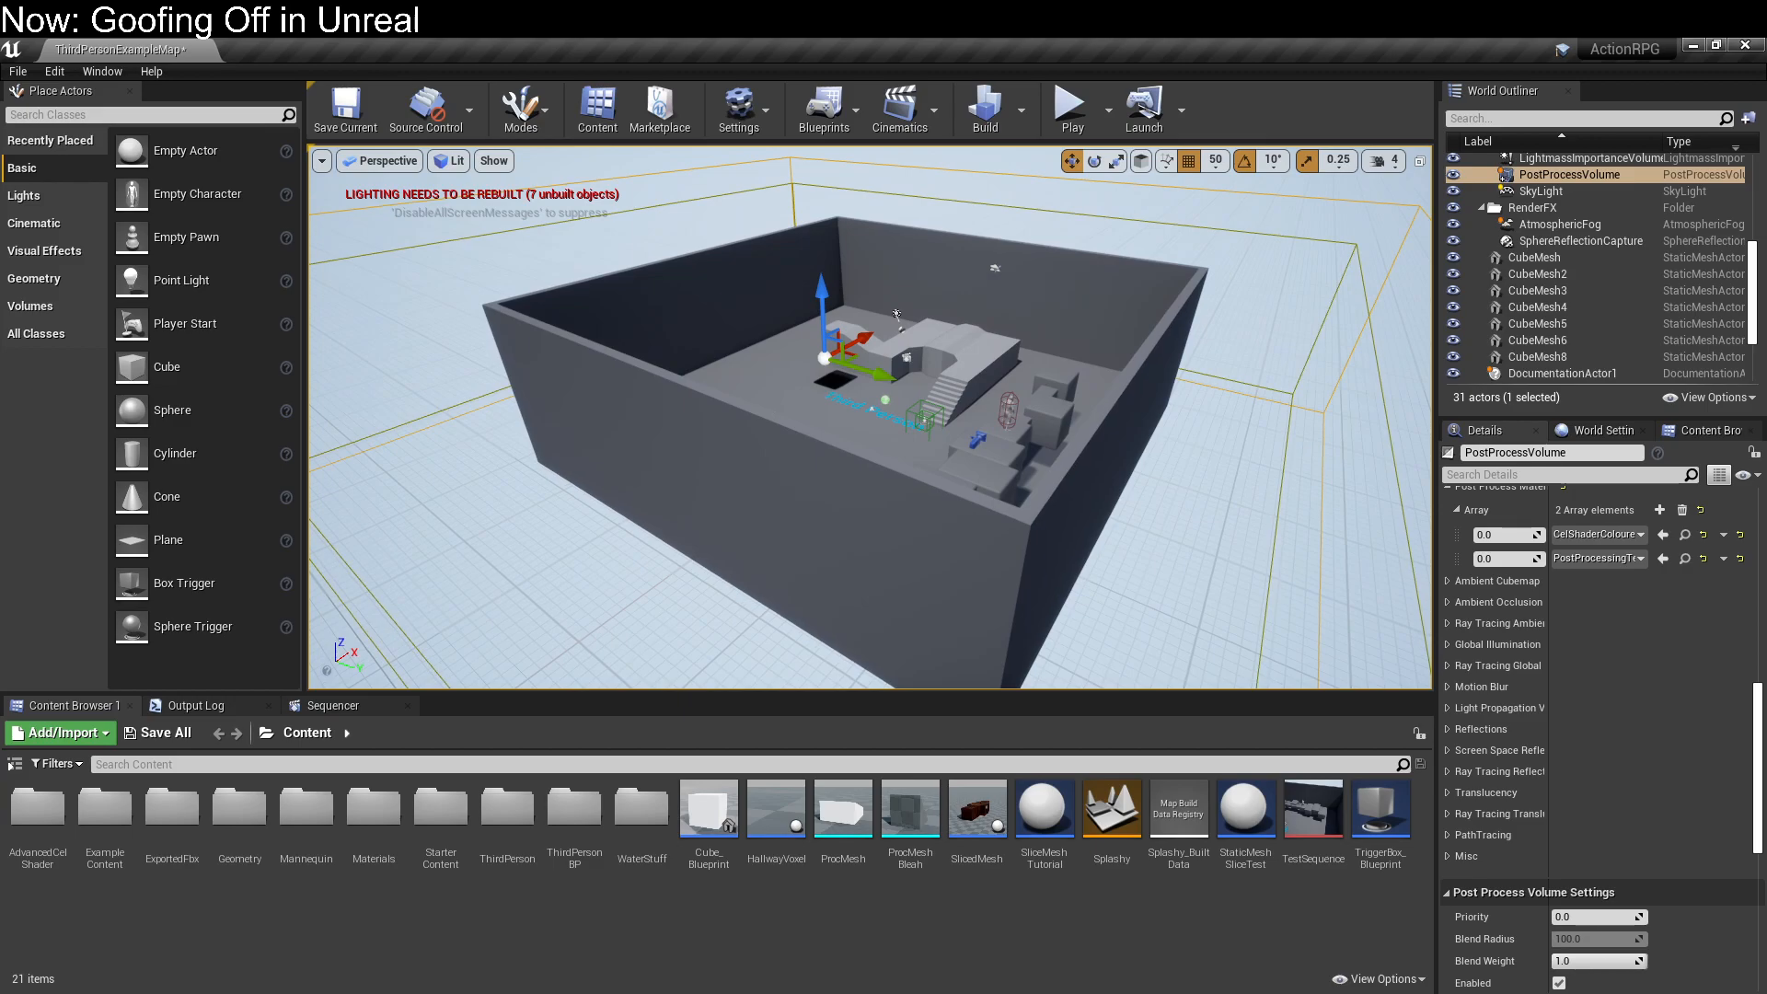
pyautogui.moveTo(971, 559)
pyautogui.mouseDown(button='right')
pyautogui.moveTo(1128, 550)
pyautogui.moveTo(1123, 585)
pyautogui.moveTo(981, 567)
pyautogui.moveTo(1003, 547)
pyautogui.mouseUp(button='right')
pyautogui.press('w')
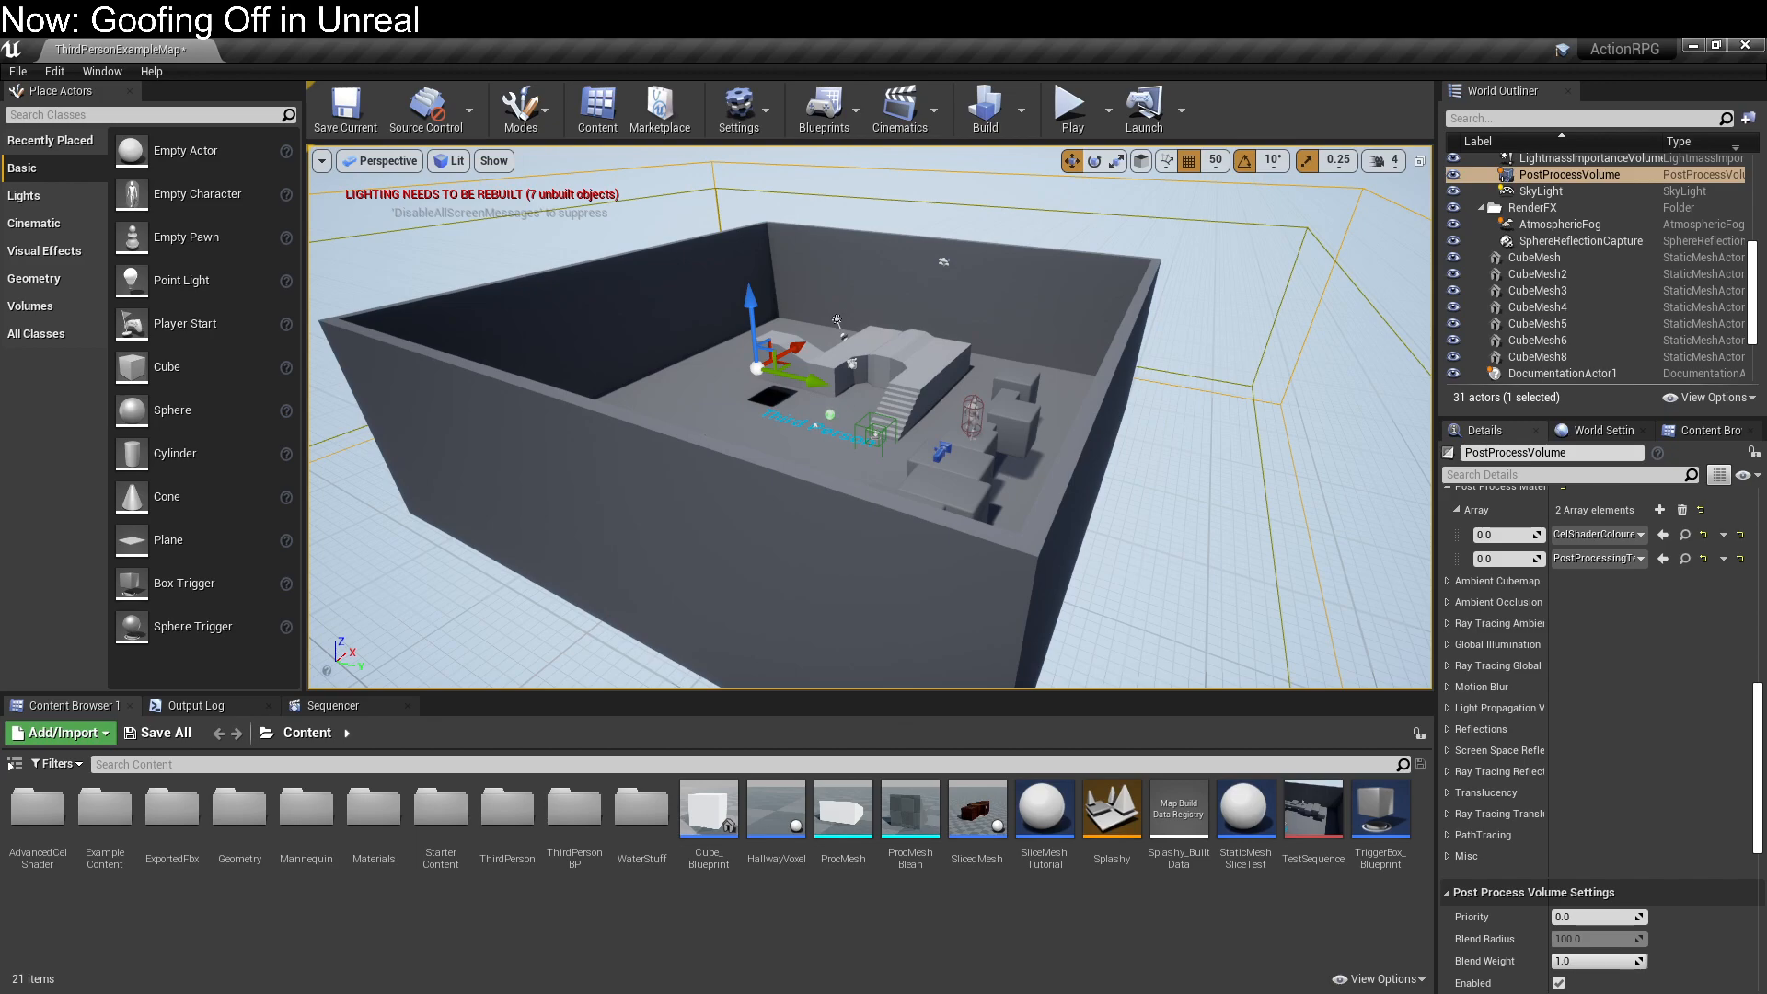
pyautogui.scroll(6, 871, 418)
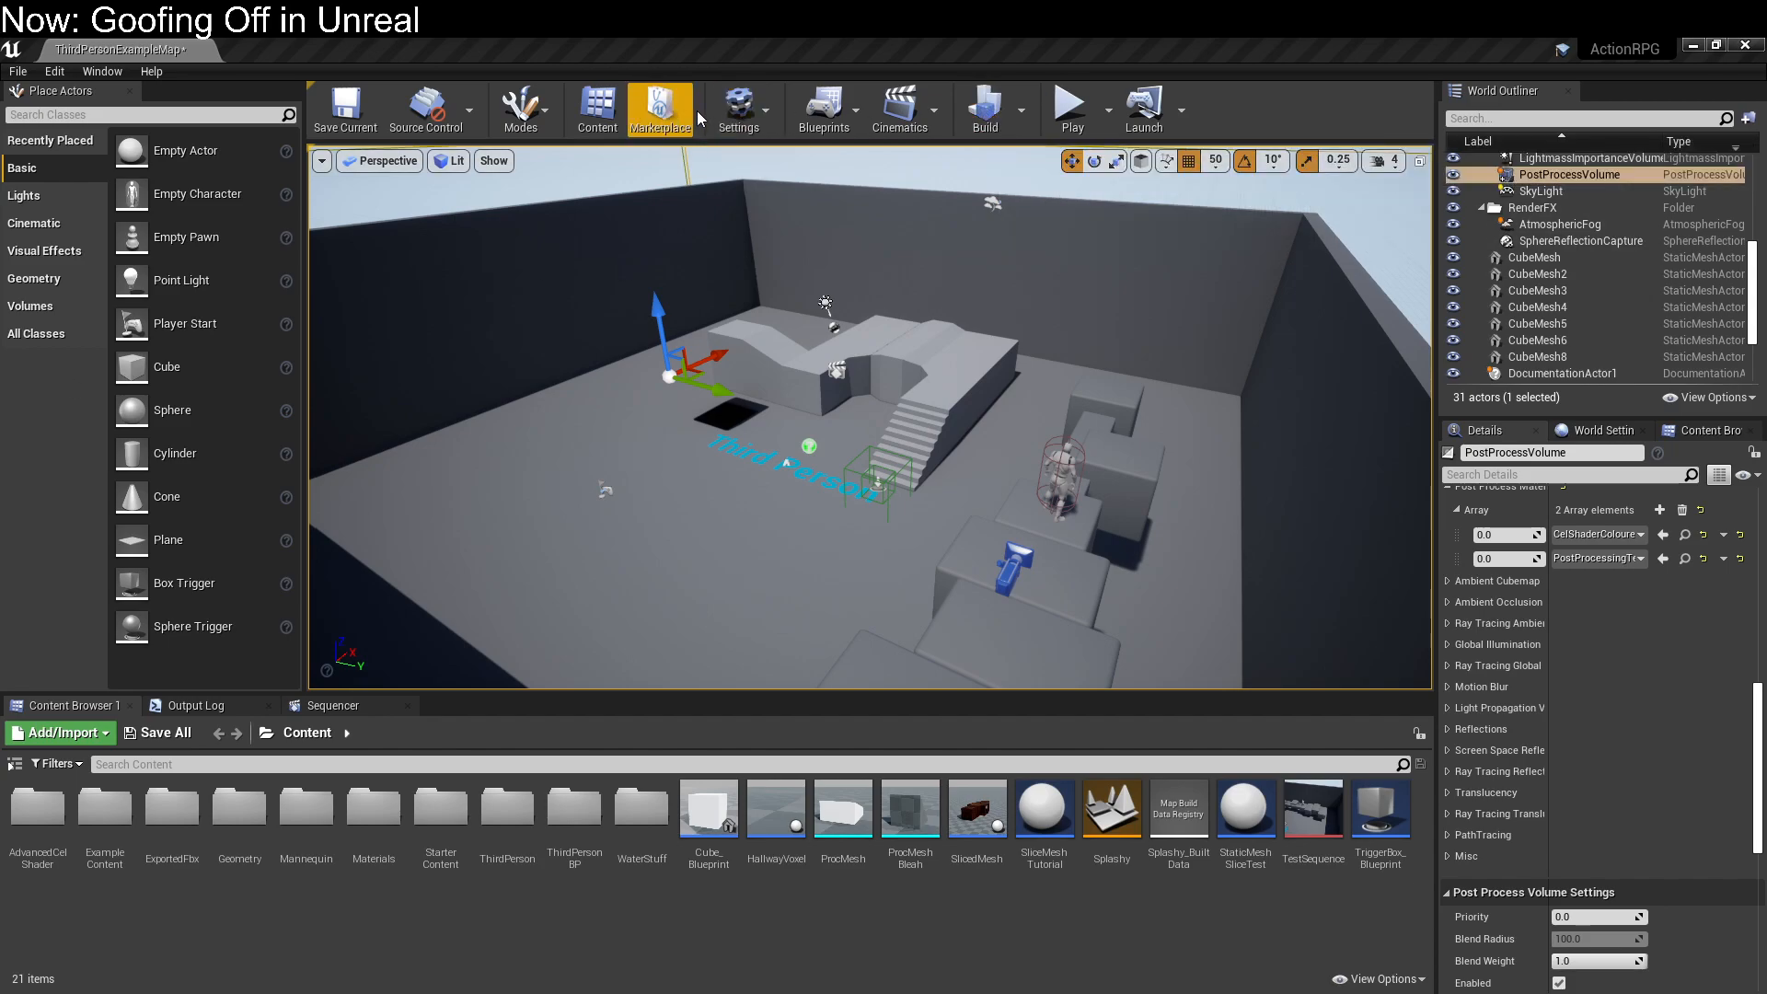
pyautogui.click(548, 115)
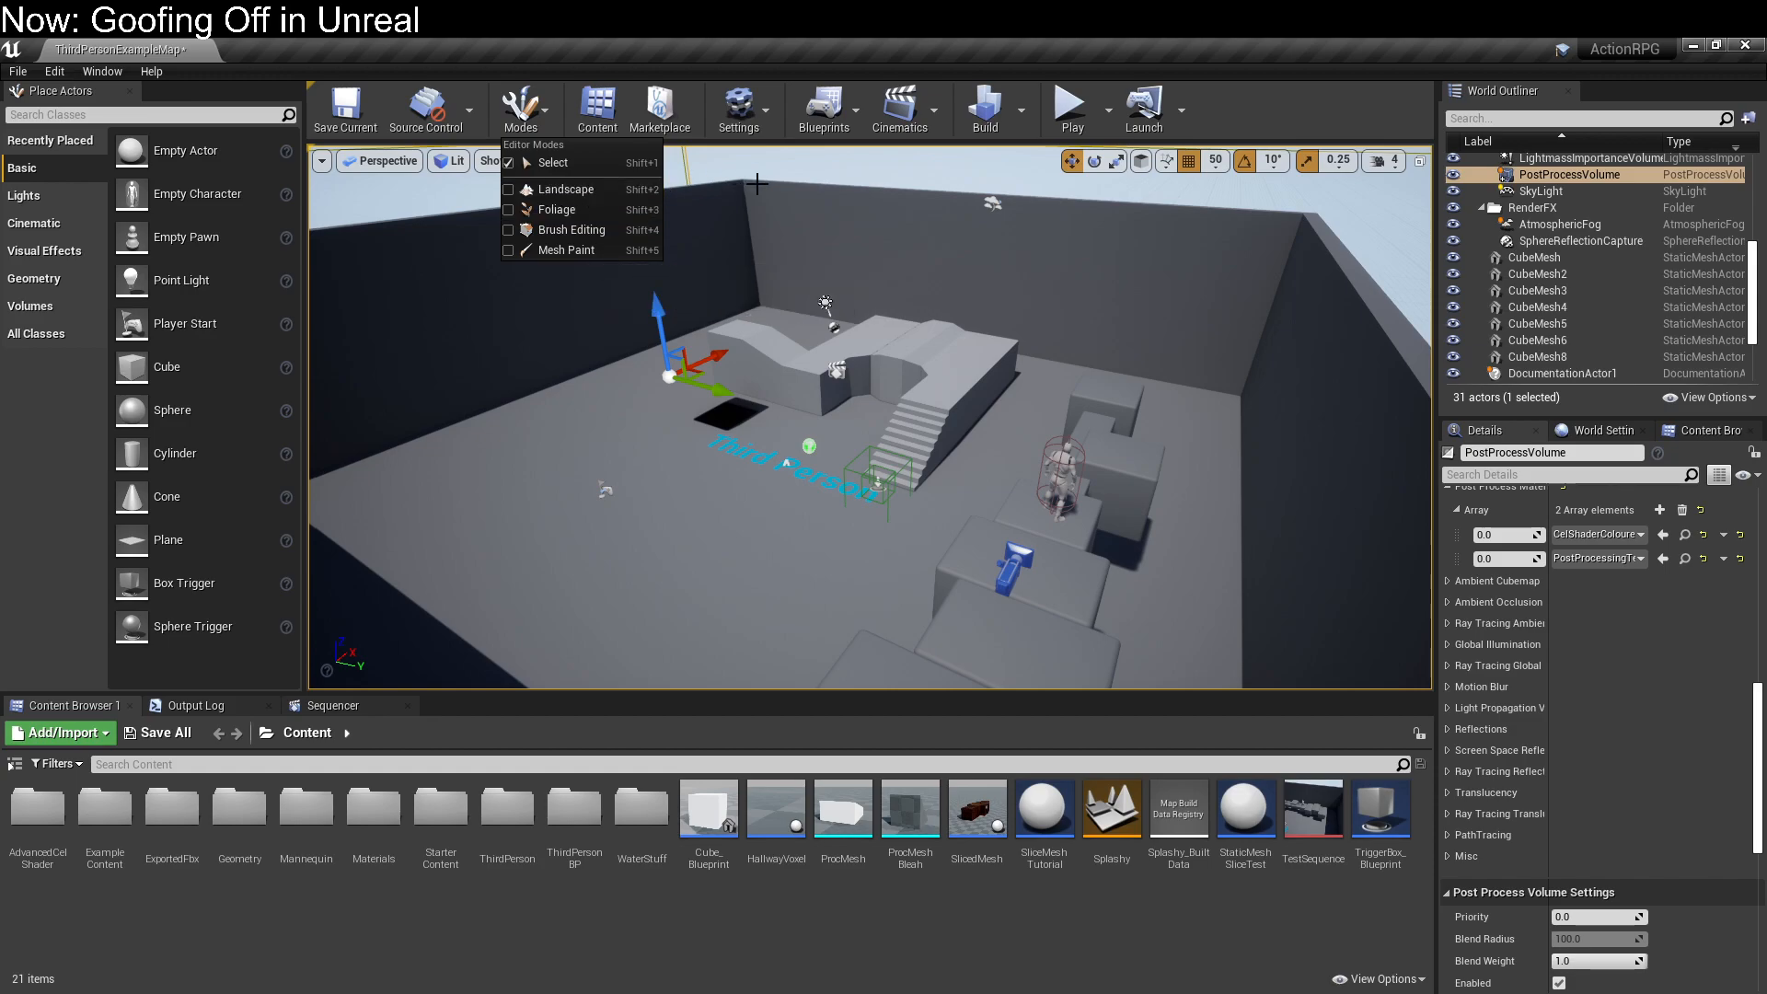
pyautogui.click(1021, 112)
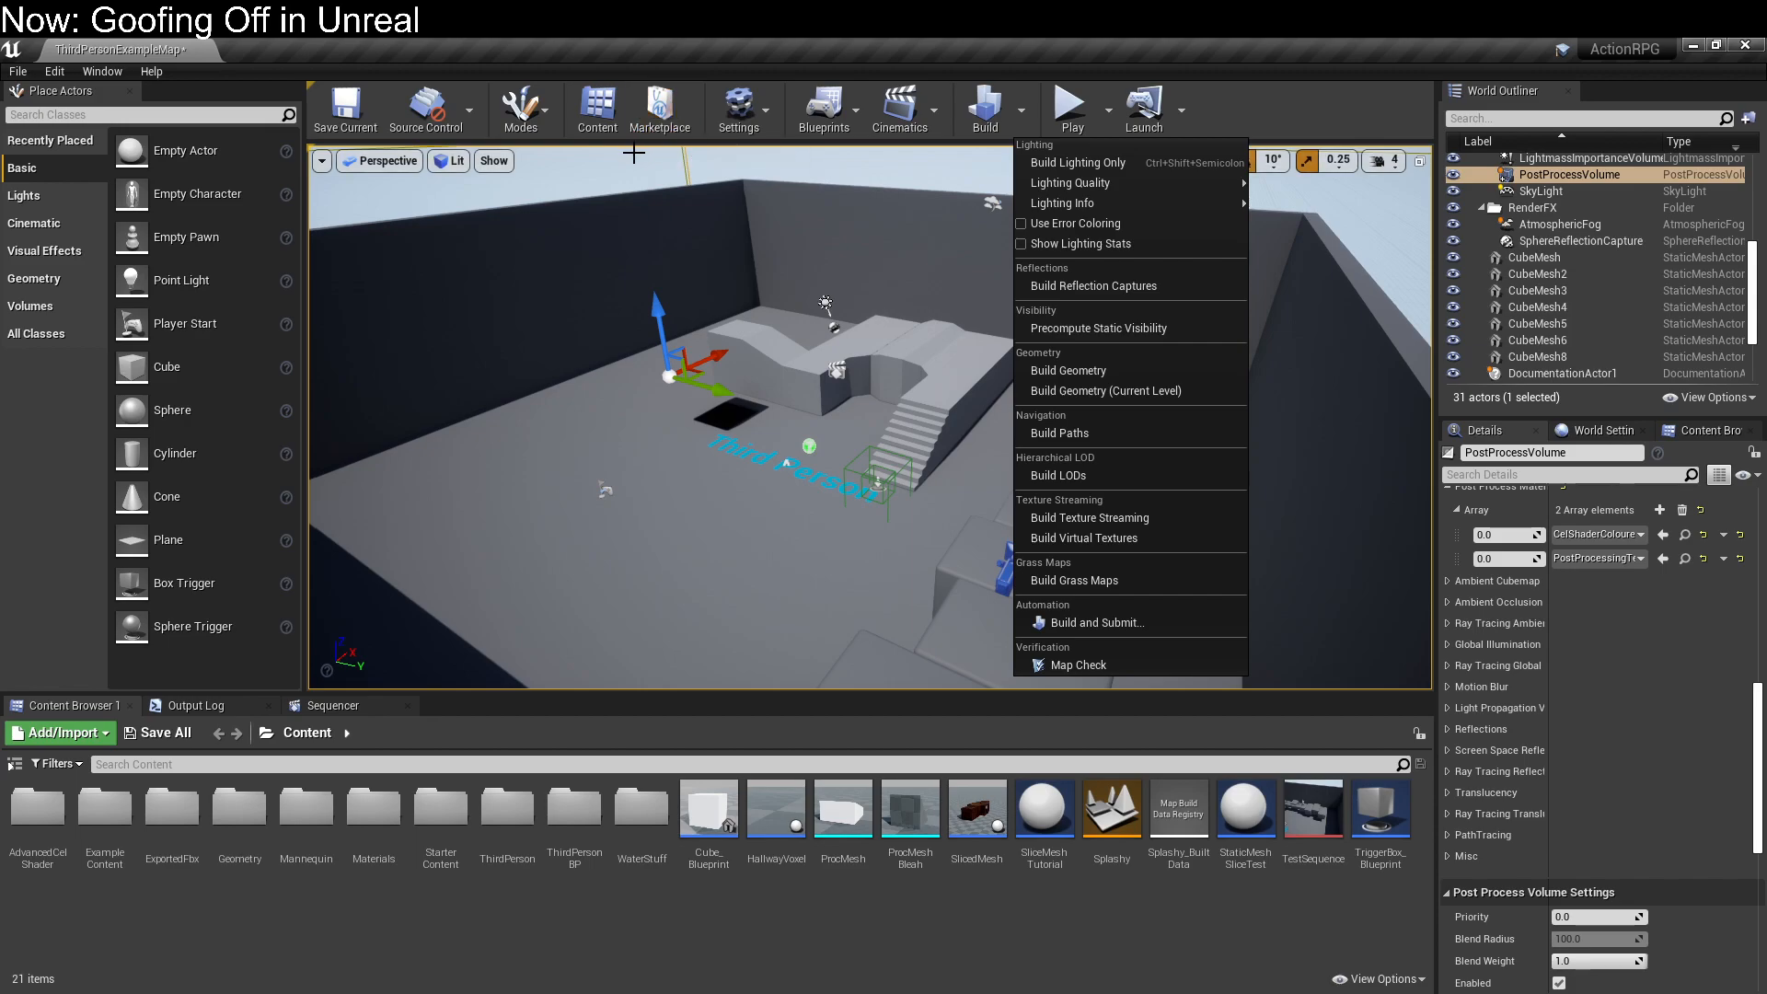
pyautogui.click(601, 218)
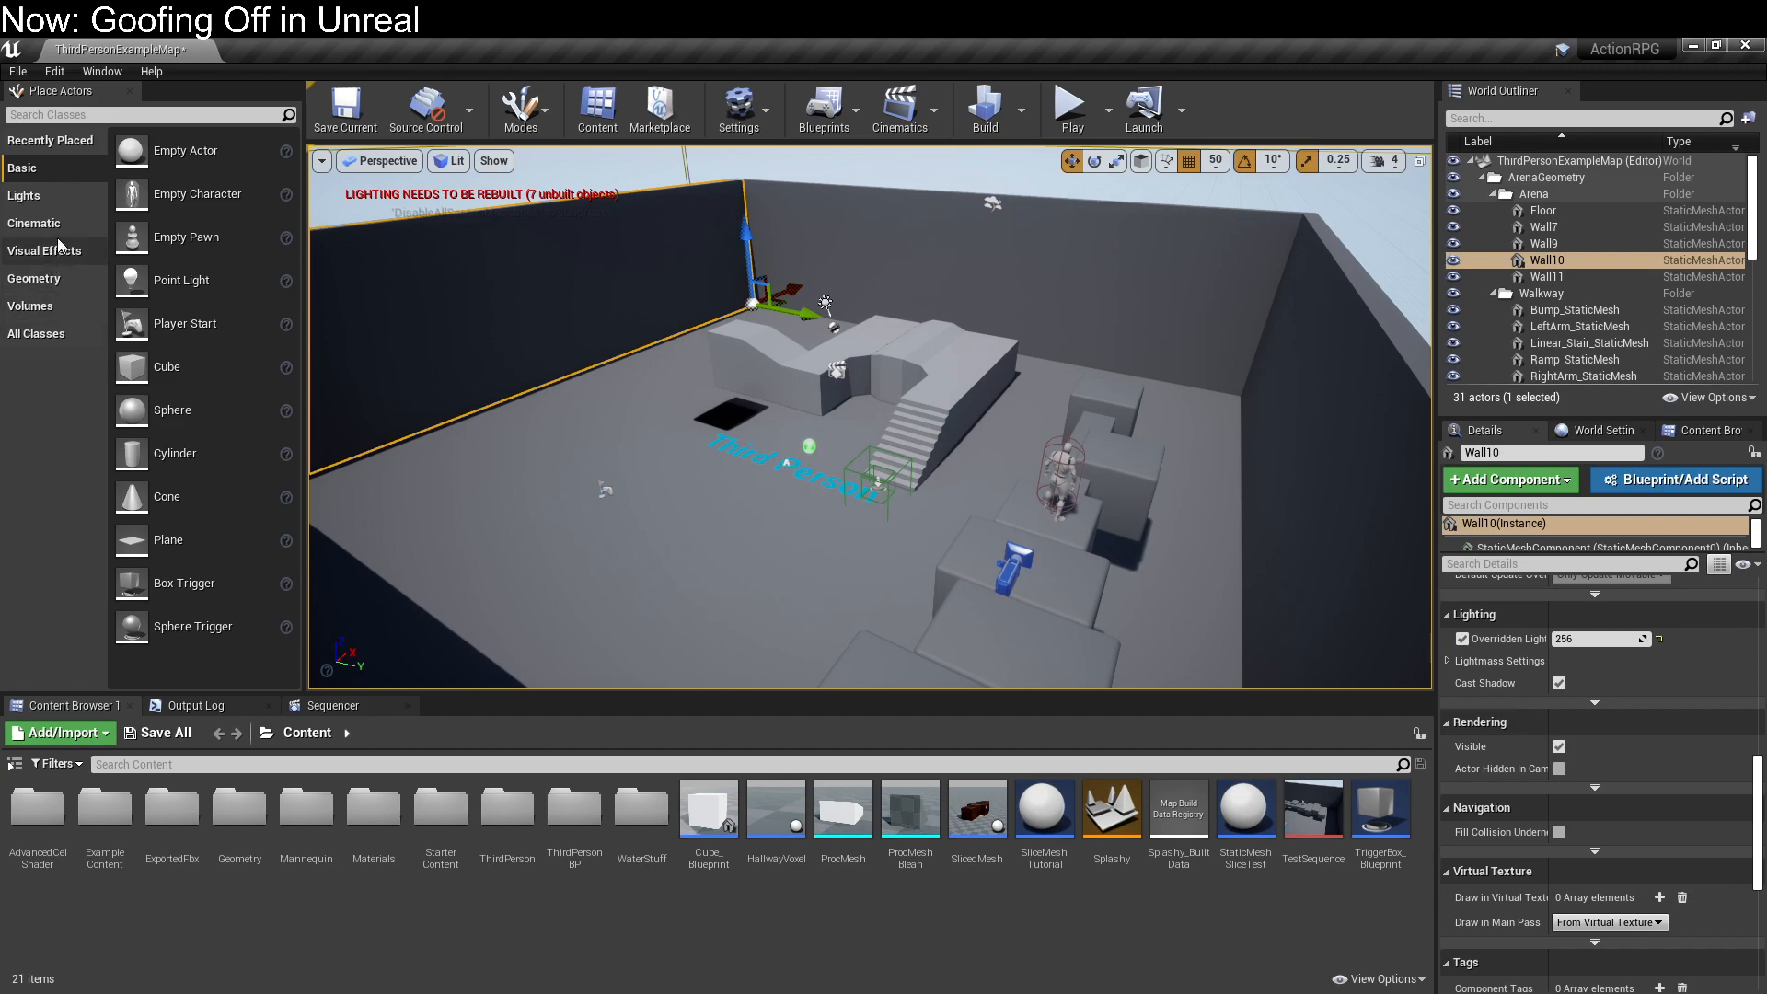
# Step: Search the placeable actors for "water"
pyautogui.click(100, 115)
pyautogui.write('water')
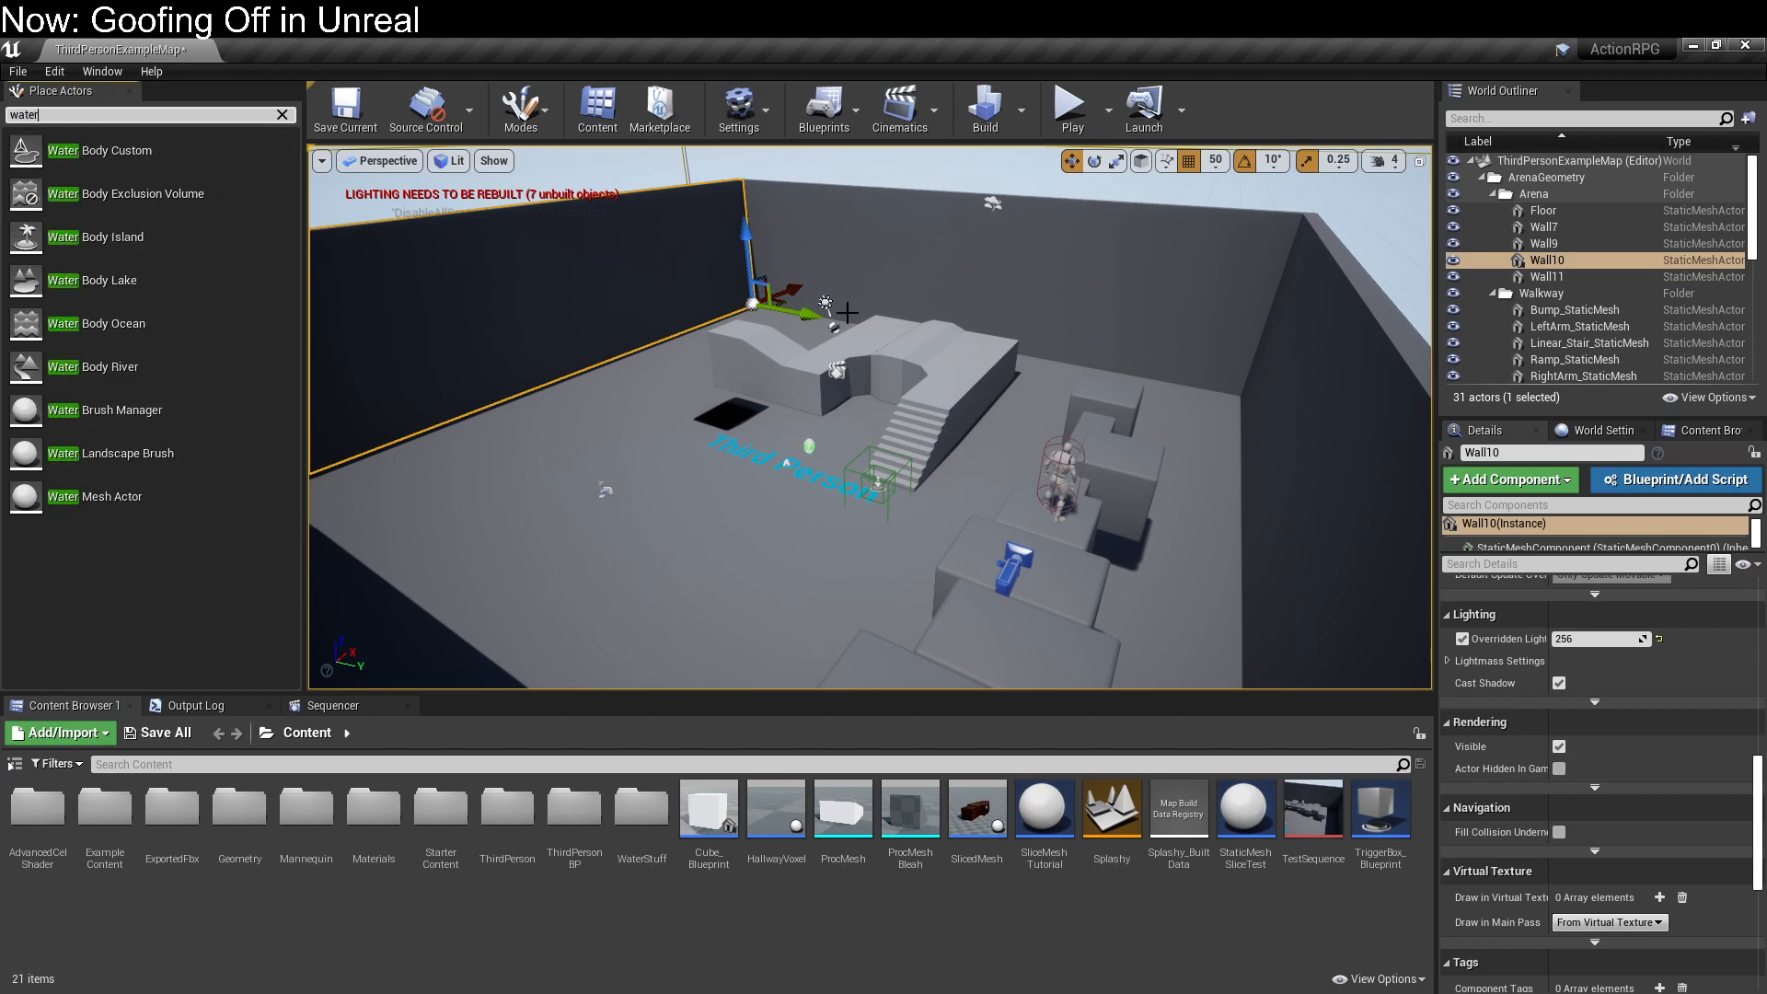
pyautogui.moveTo(832, 338); pyautogui.dragTo(744, 293, button='right')
pyautogui.press('w')
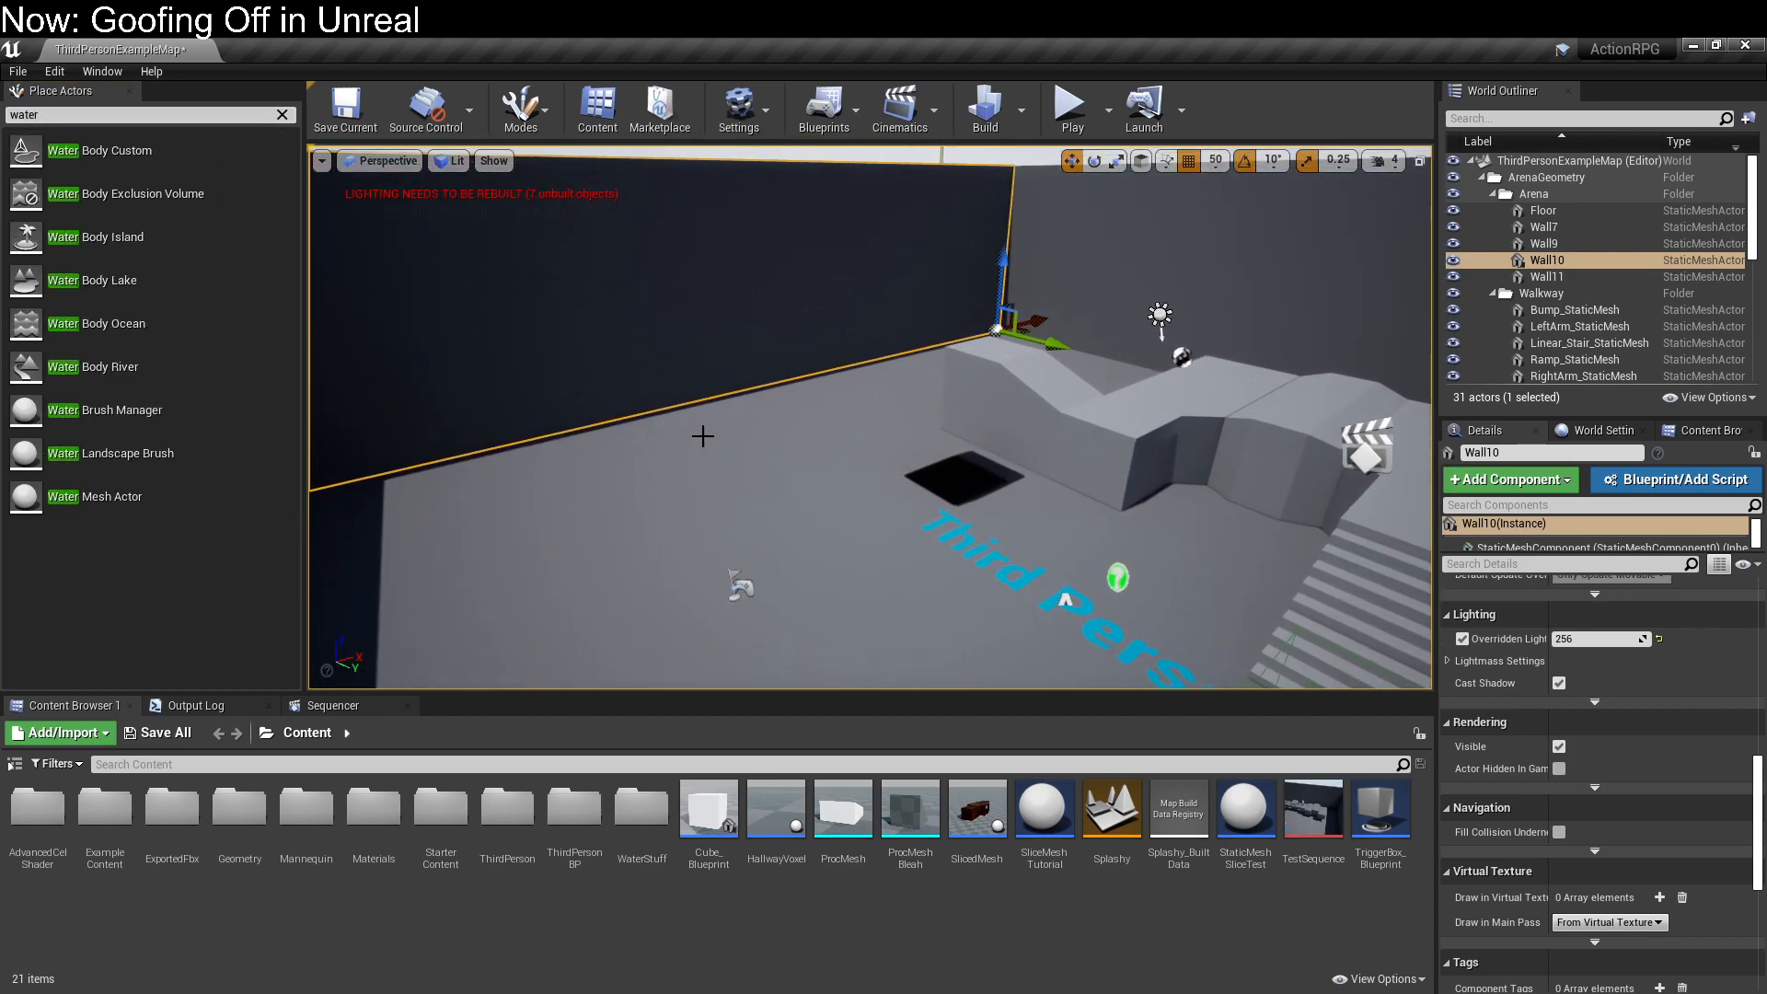
pyautogui.moveTo(553, 460); pyautogui.dragTo(677, 518, button='right')
# Step: Try placing a Water Mesh Actor on the arena floor near the black square, and delete it
pyautogui.click(80, 500)
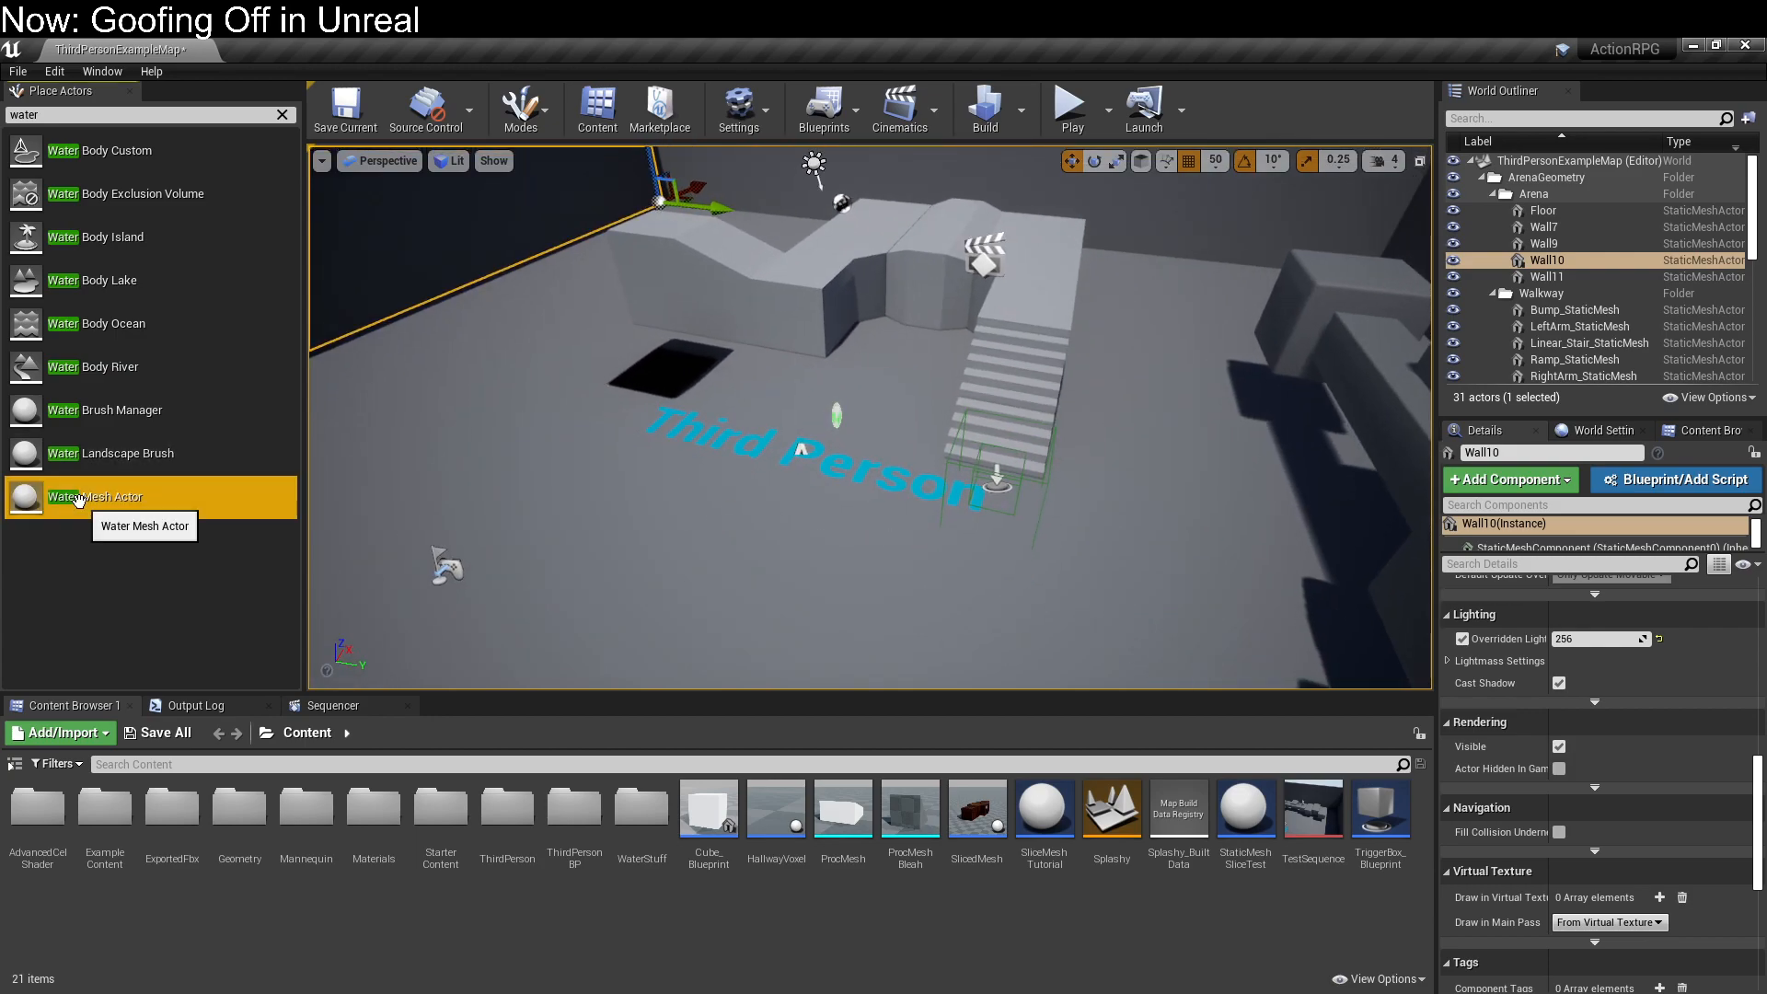
pyautogui.moveTo(79, 498); pyautogui.dragTo(623, 413)
pyautogui.press('f')
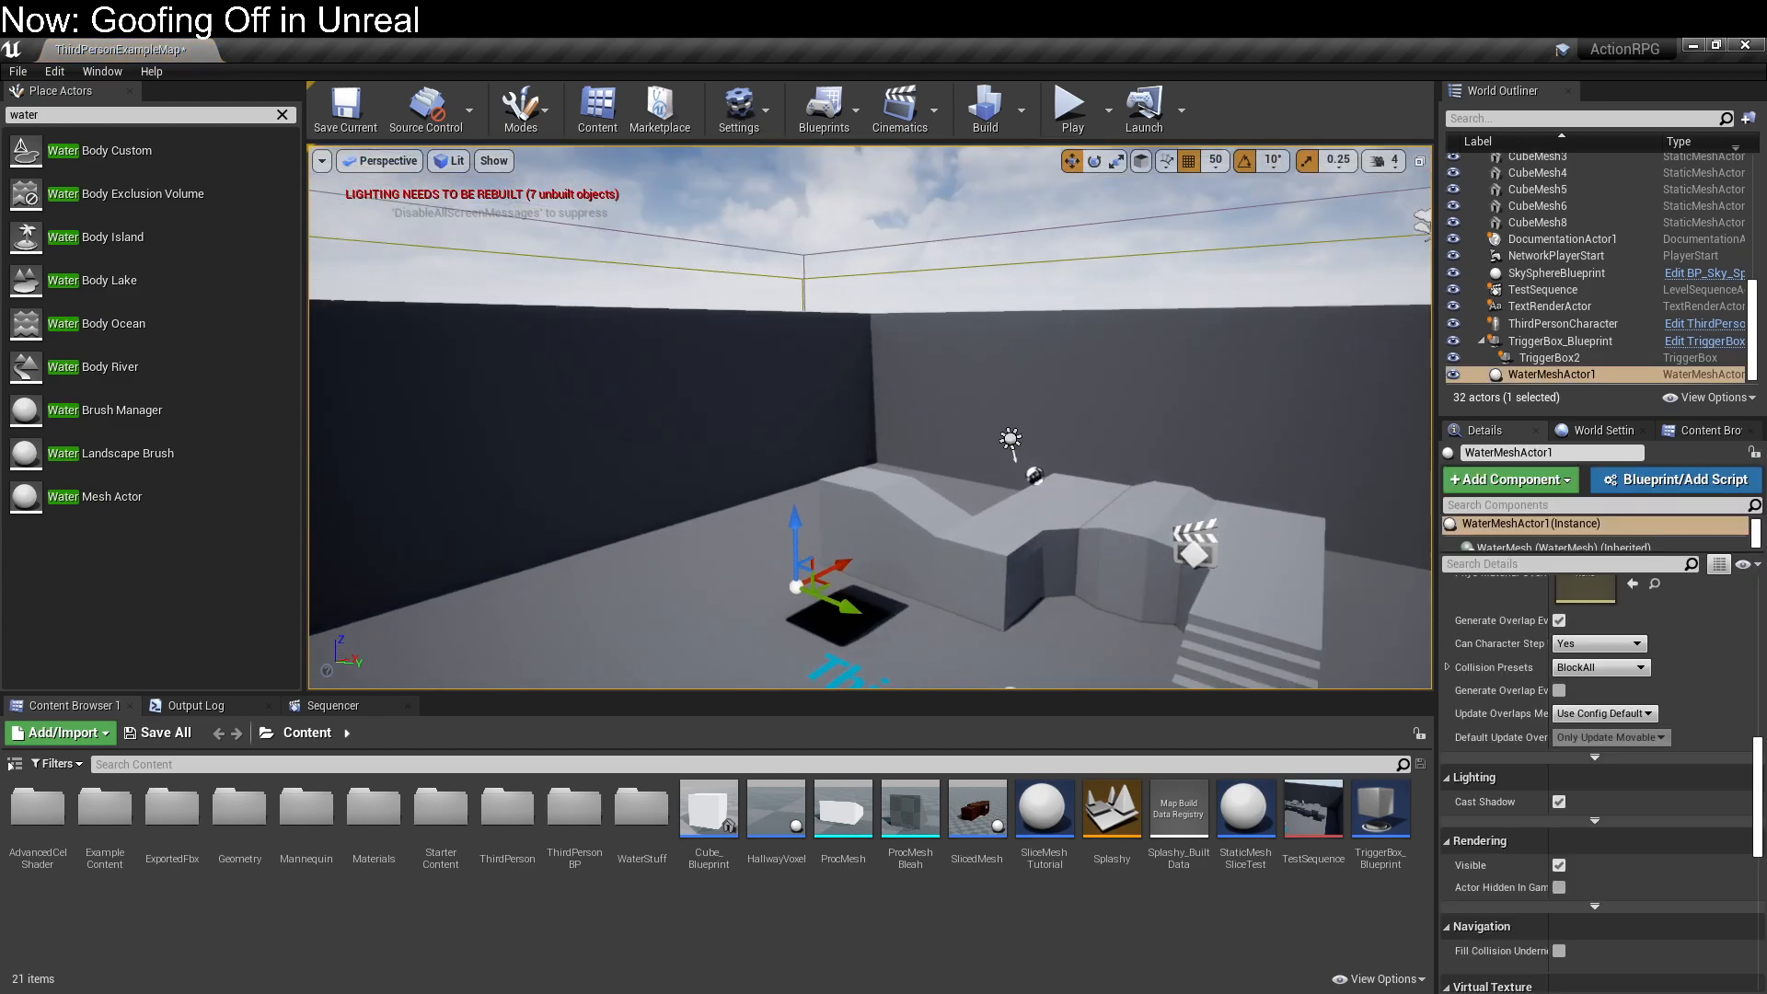
pyautogui.press('Delete')
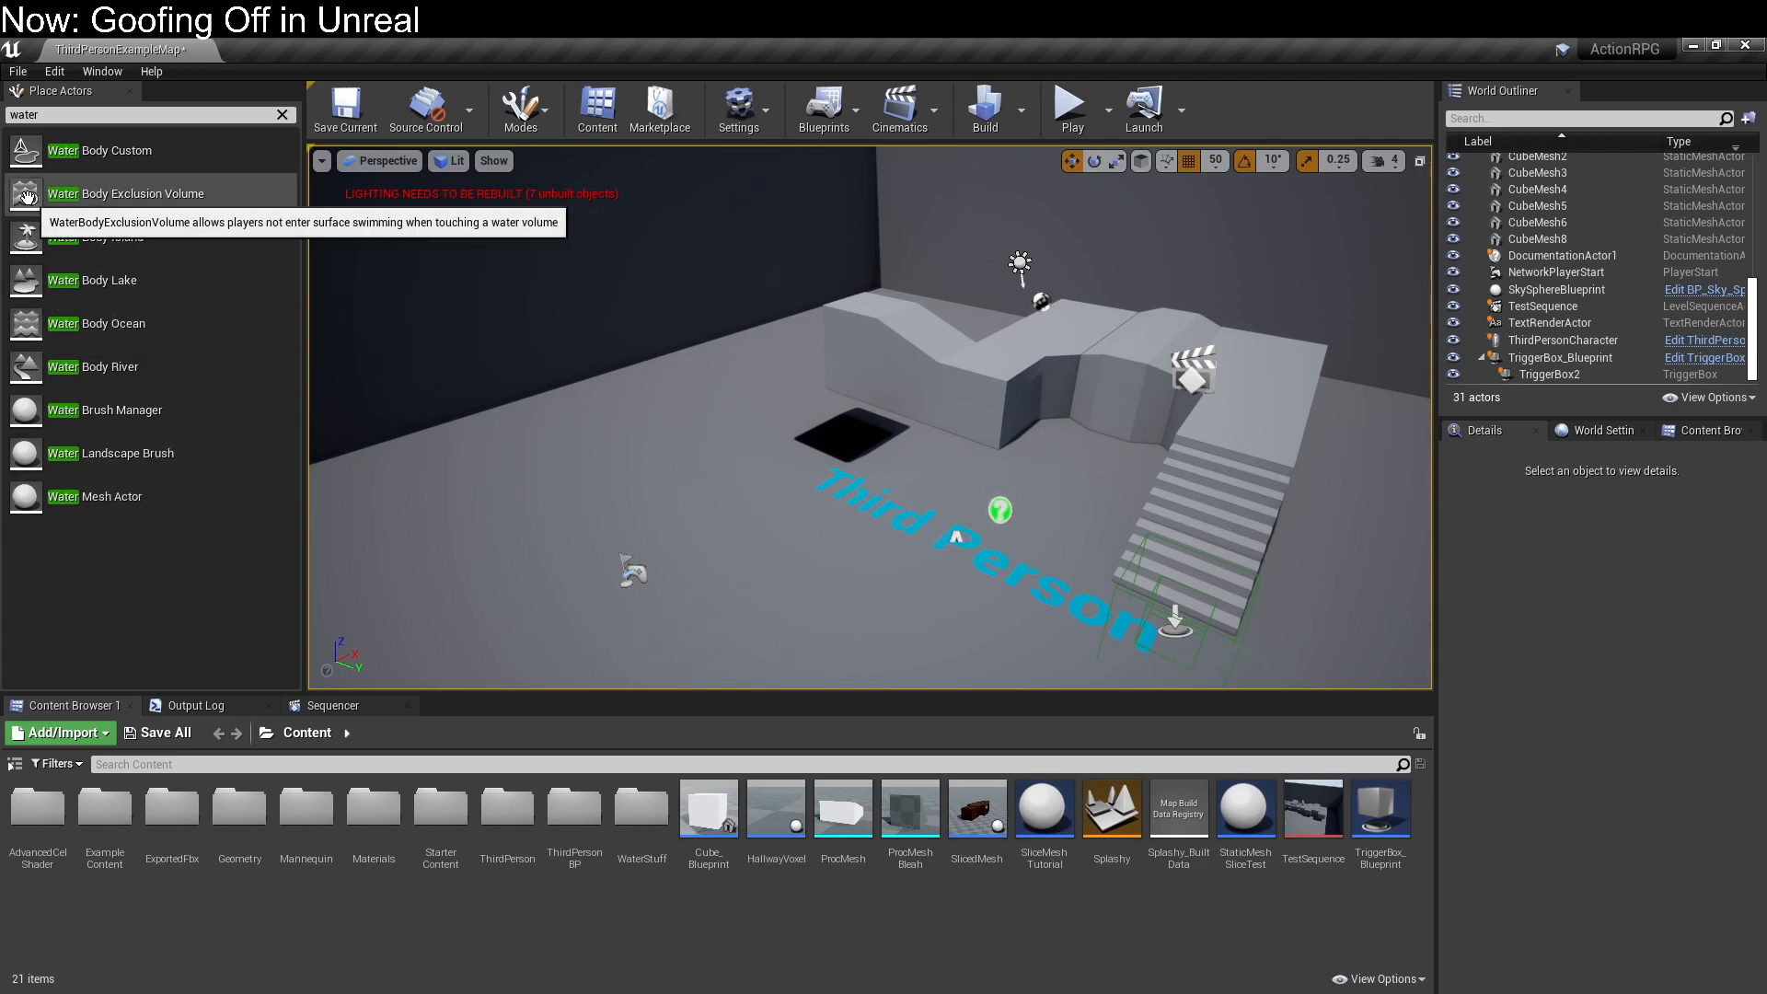
# Step: Place a Water Body Lake on the open arena floor and raise it slightly
pyautogui.moveTo(27, 281); pyautogui.dragTo(670, 515)
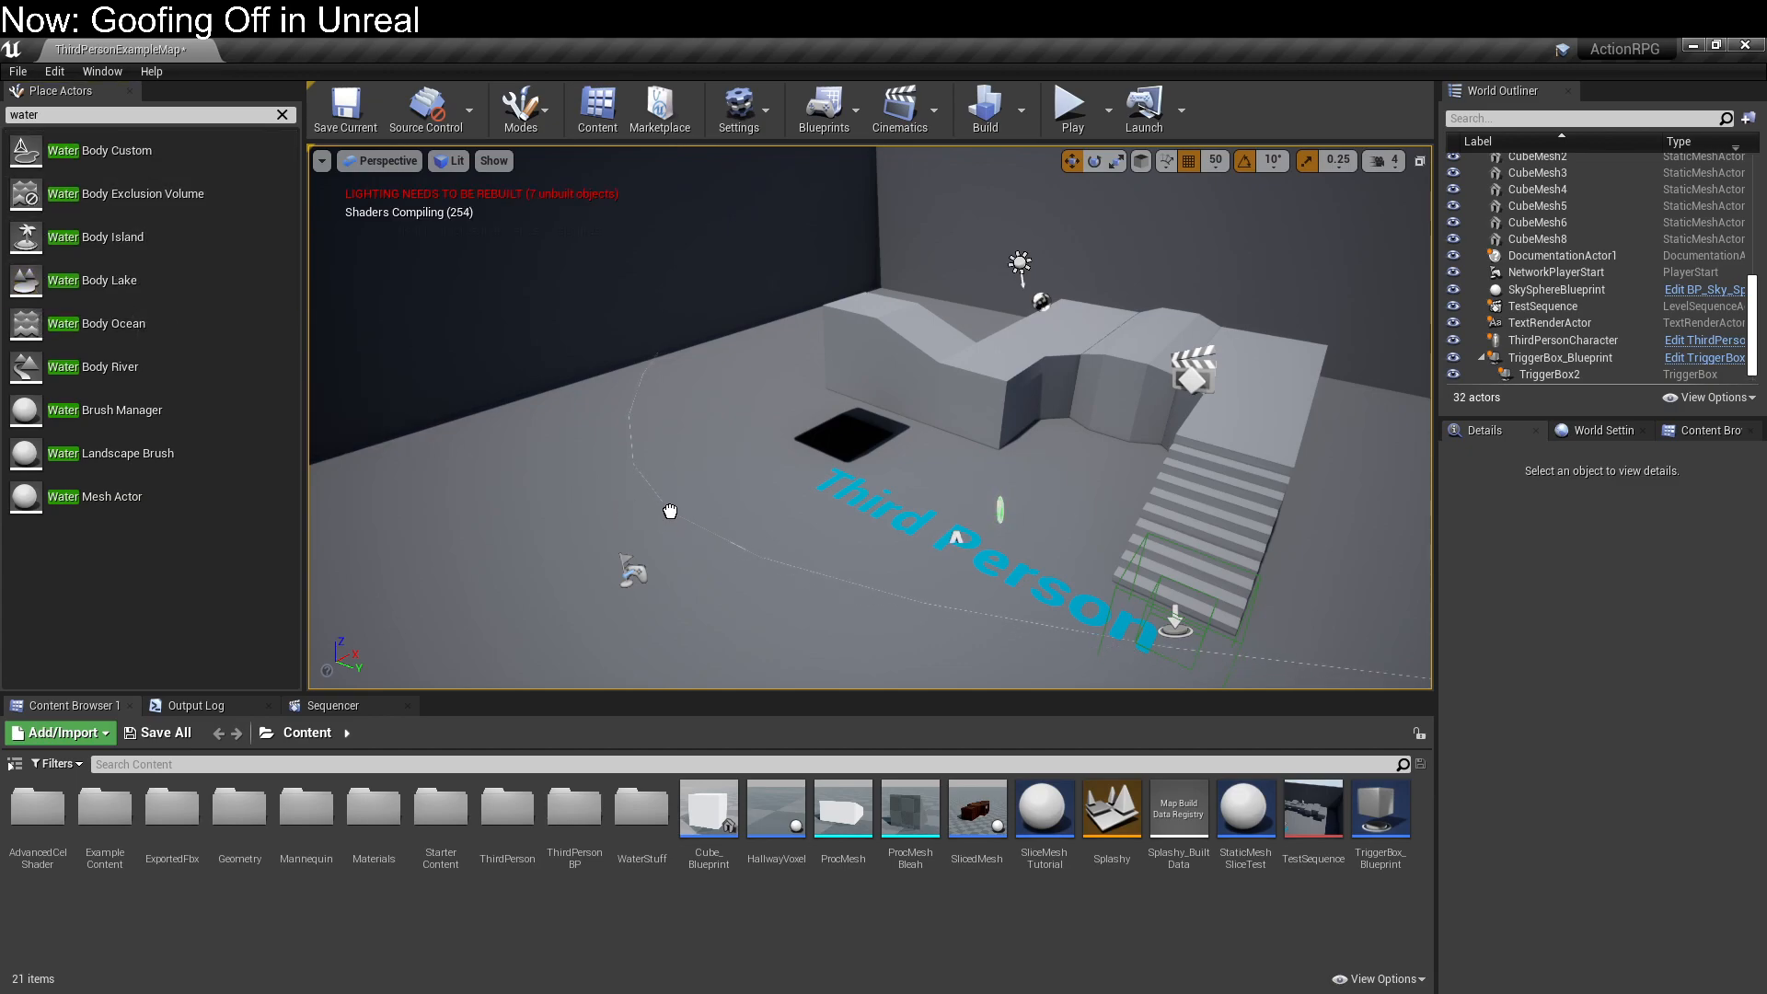
pyautogui.scroll(-10, 828, 497)
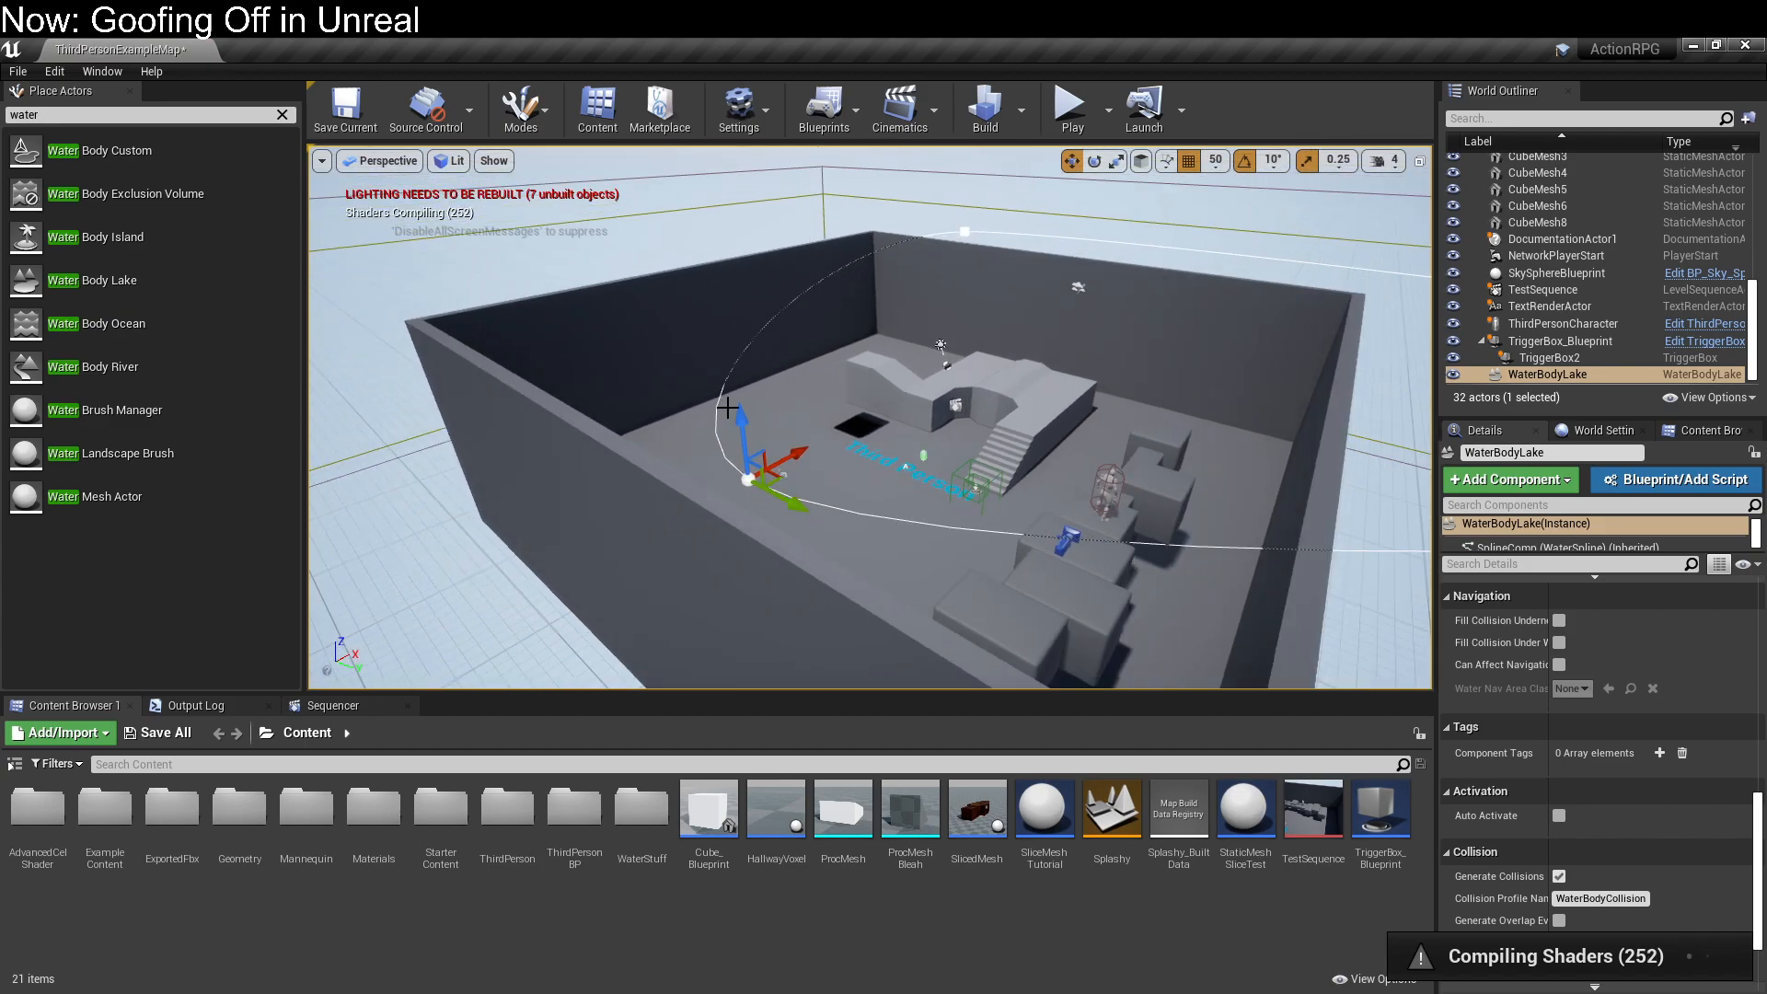
pyautogui.moveTo(744, 412); pyautogui.dragTo(743, 391)
pyautogui.moveTo(787, 440)
pyautogui.mouseDown(button='right')
pyautogui.moveTo(828, 433)
pyautogui.moveTo(791, 437)
pyautogui.moveTo(810, 437)
pyautogui.moveTo(777, 465)
pyautogui.mouseUp(button='right')
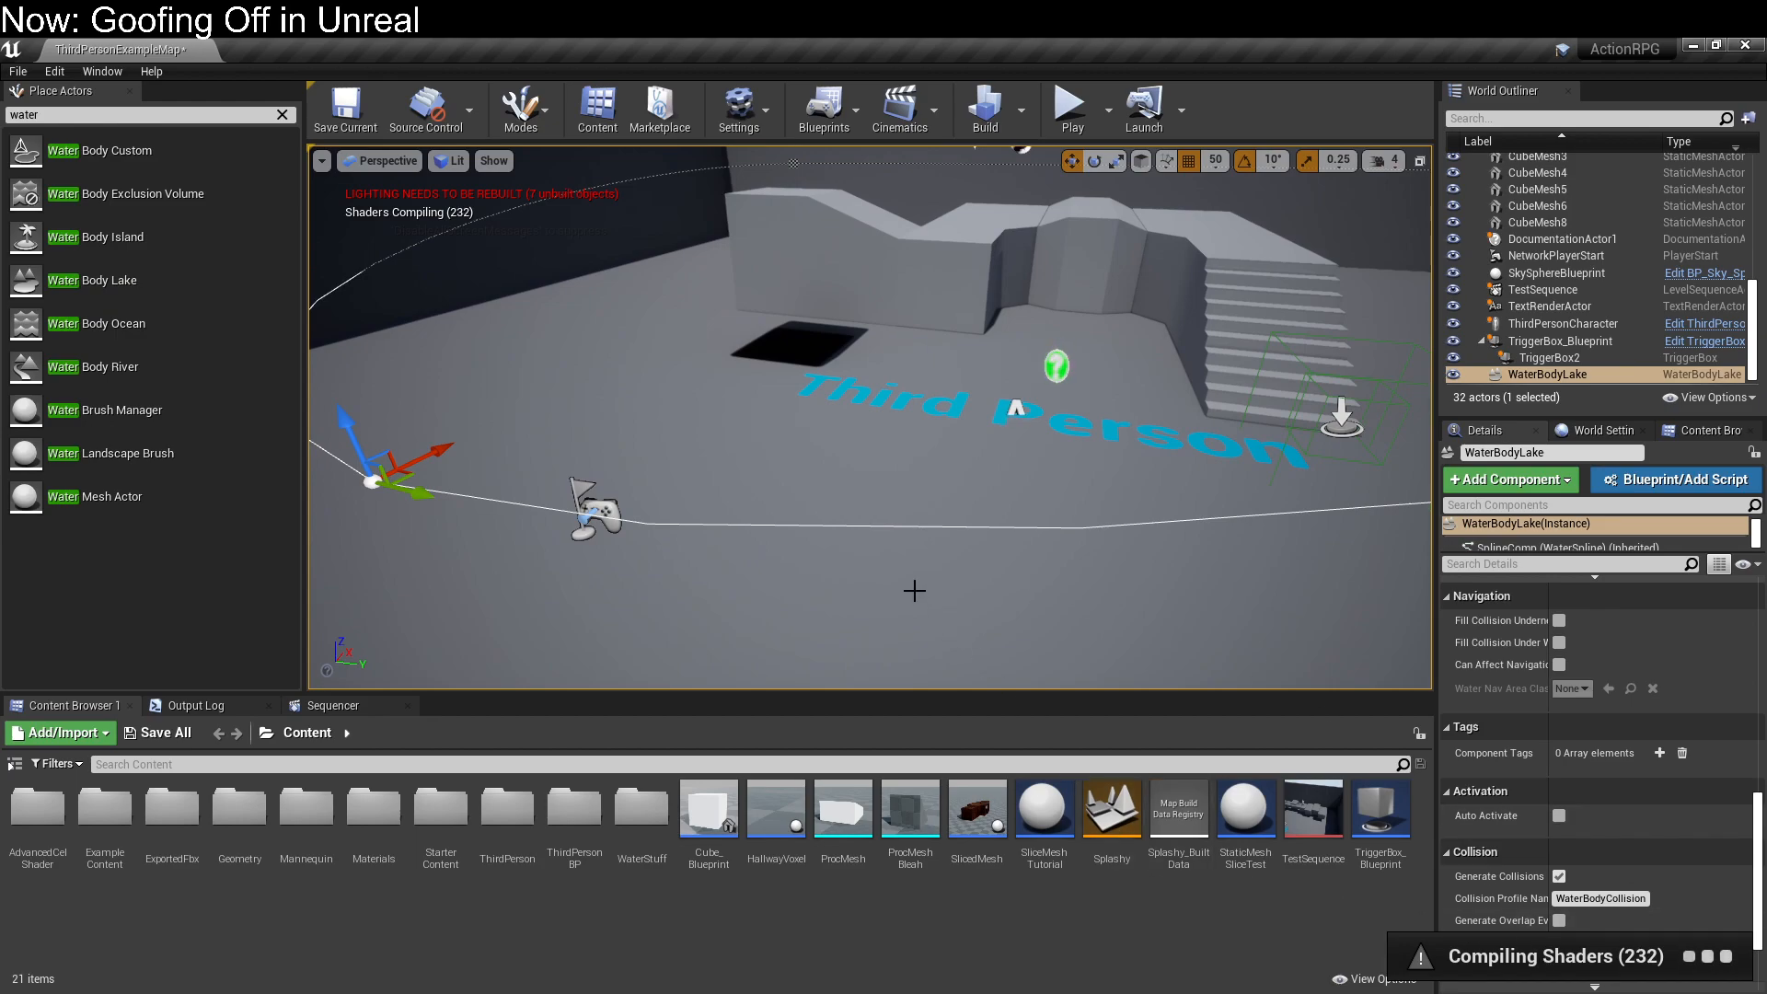
# Step: Look over the lake area and briefly playtest the level to check the water in game
pyautogui.scroll(10, 1660, 667)
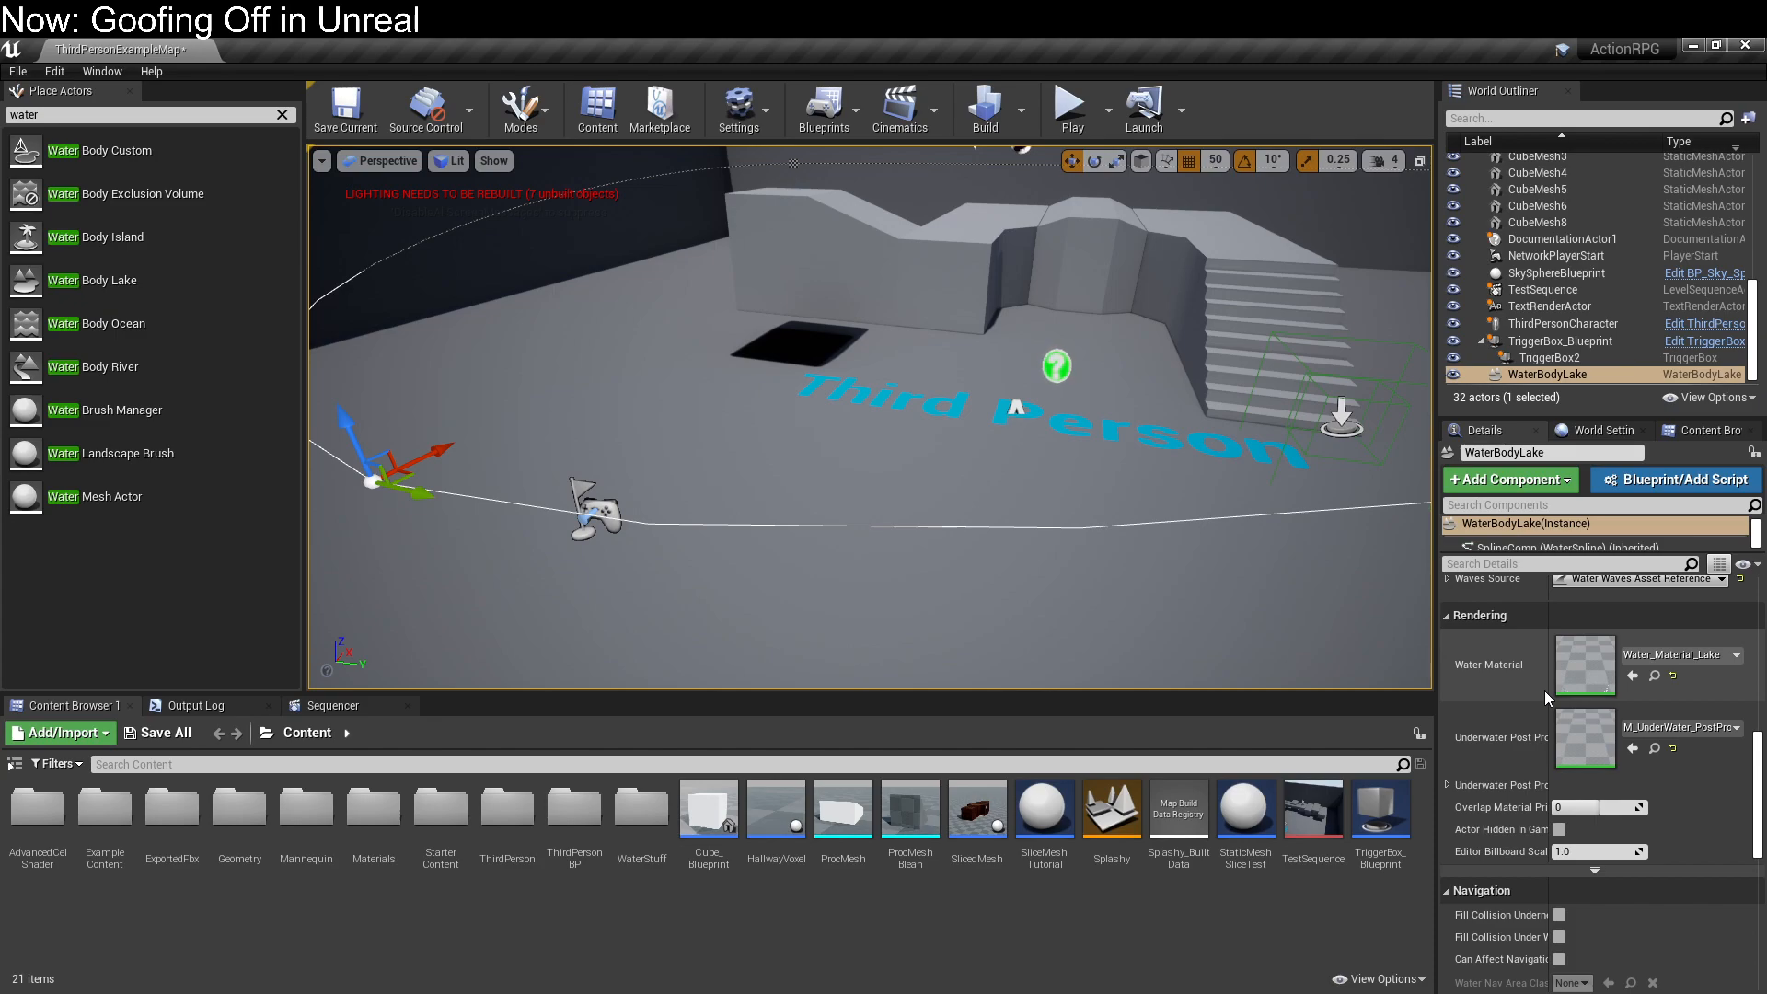
pyautogui.moveTo(1061, 213); pyautogui.dragTo(913, 152, button='right')
pyautogui.press('w')
pyautogui.moveTo(936, 366); pyautogui.dragTo(1325, 355, button='right')
pyautogui.click(1069, 109)
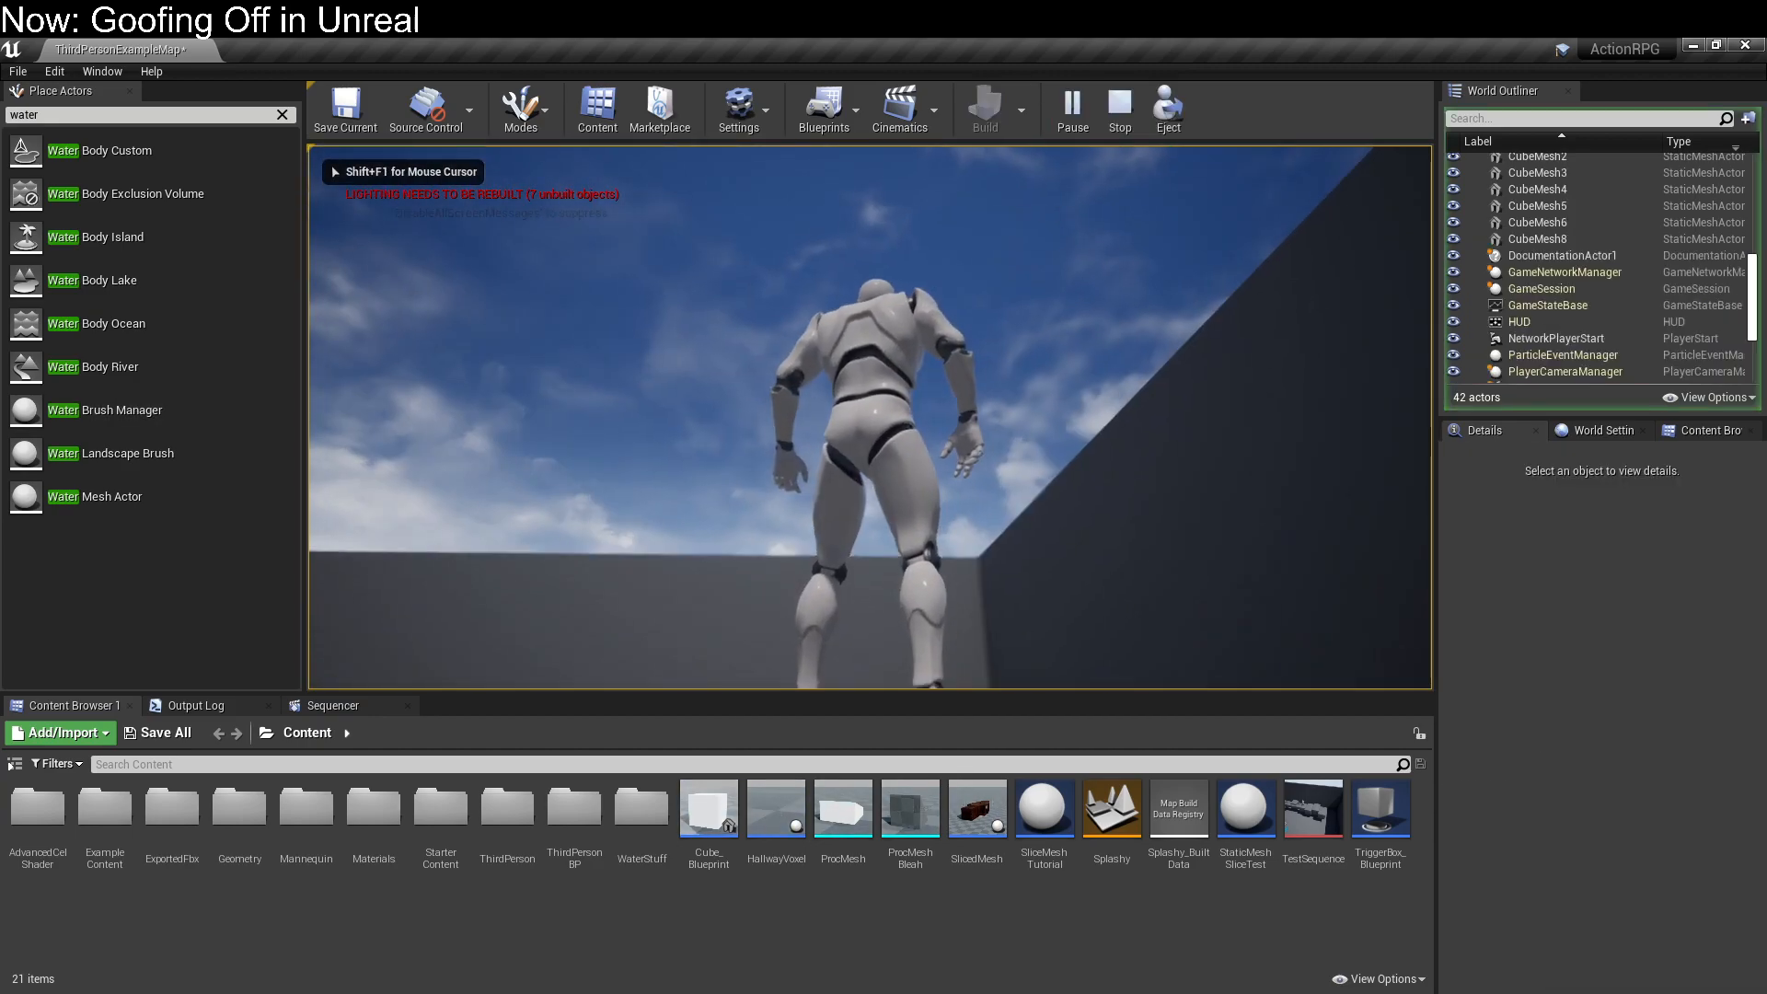
pyautogui.press('Escape')
# Step: Examine the lake's rendering, navigation, collision and debug settings
pyautogui.moveTo(1137, 424); pyautogui.dragTo(888, 494, button='right')
pyautogui.press('w')
pyautogui.press('w')
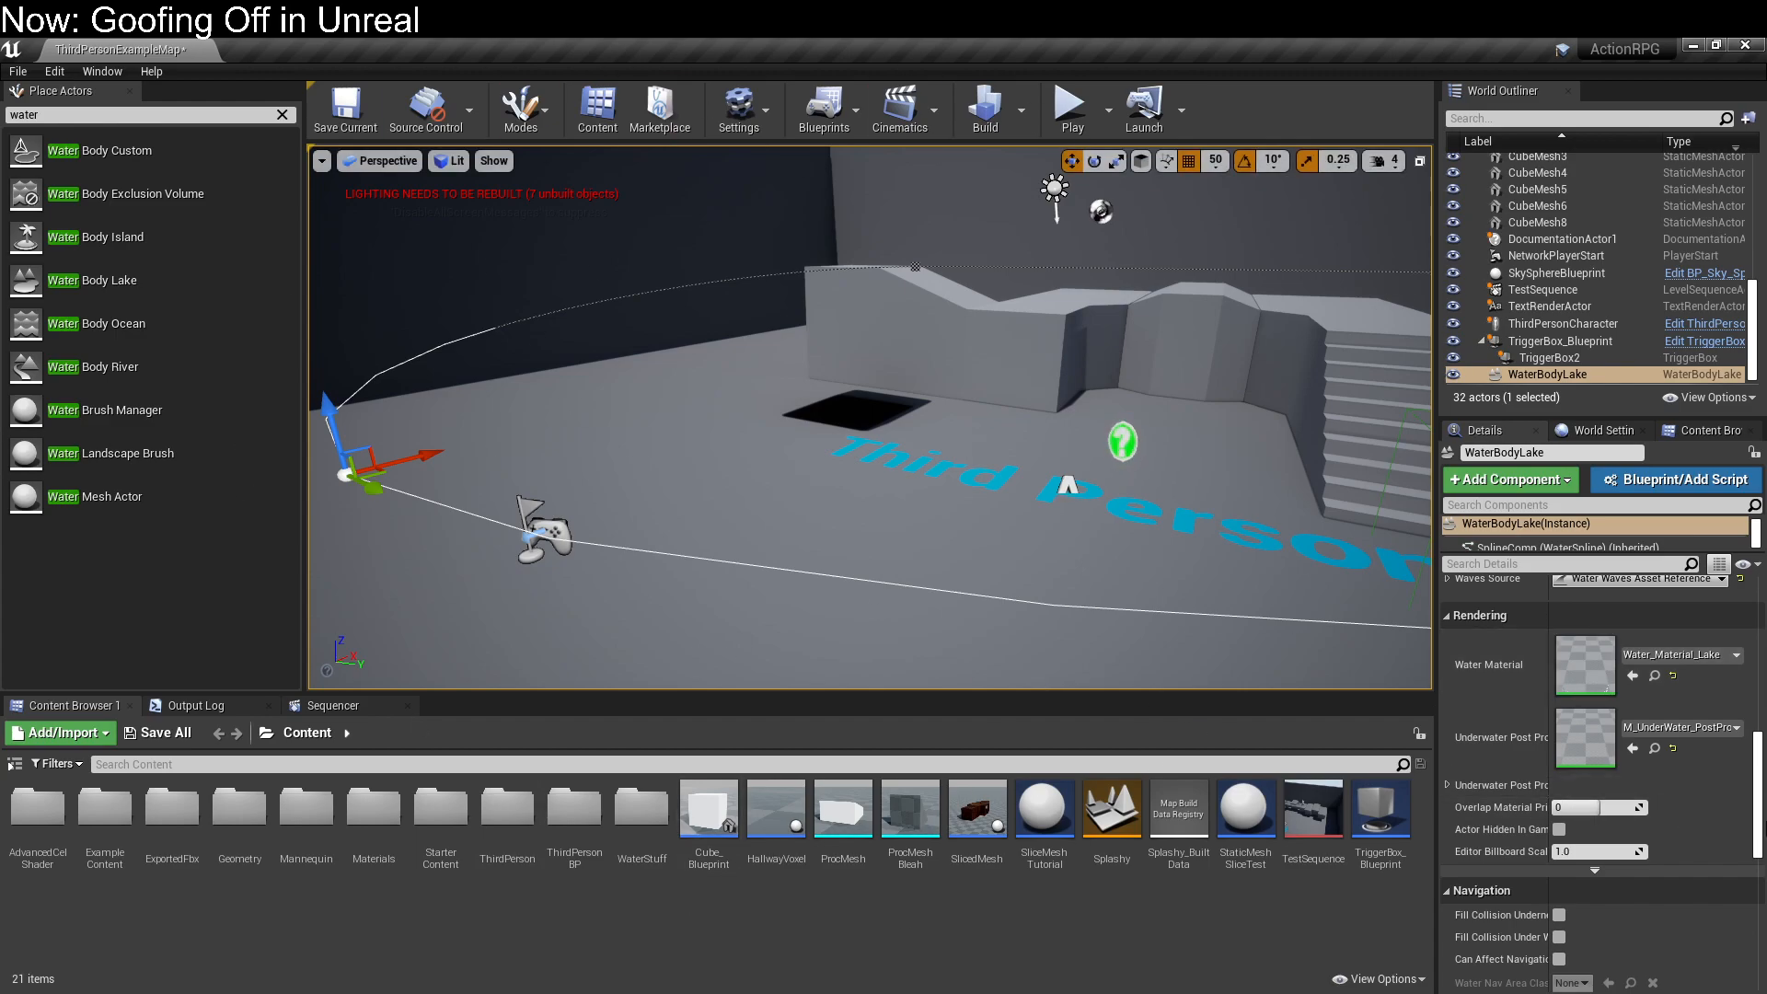
pyautogui.scroll(-2, 1652, 827)
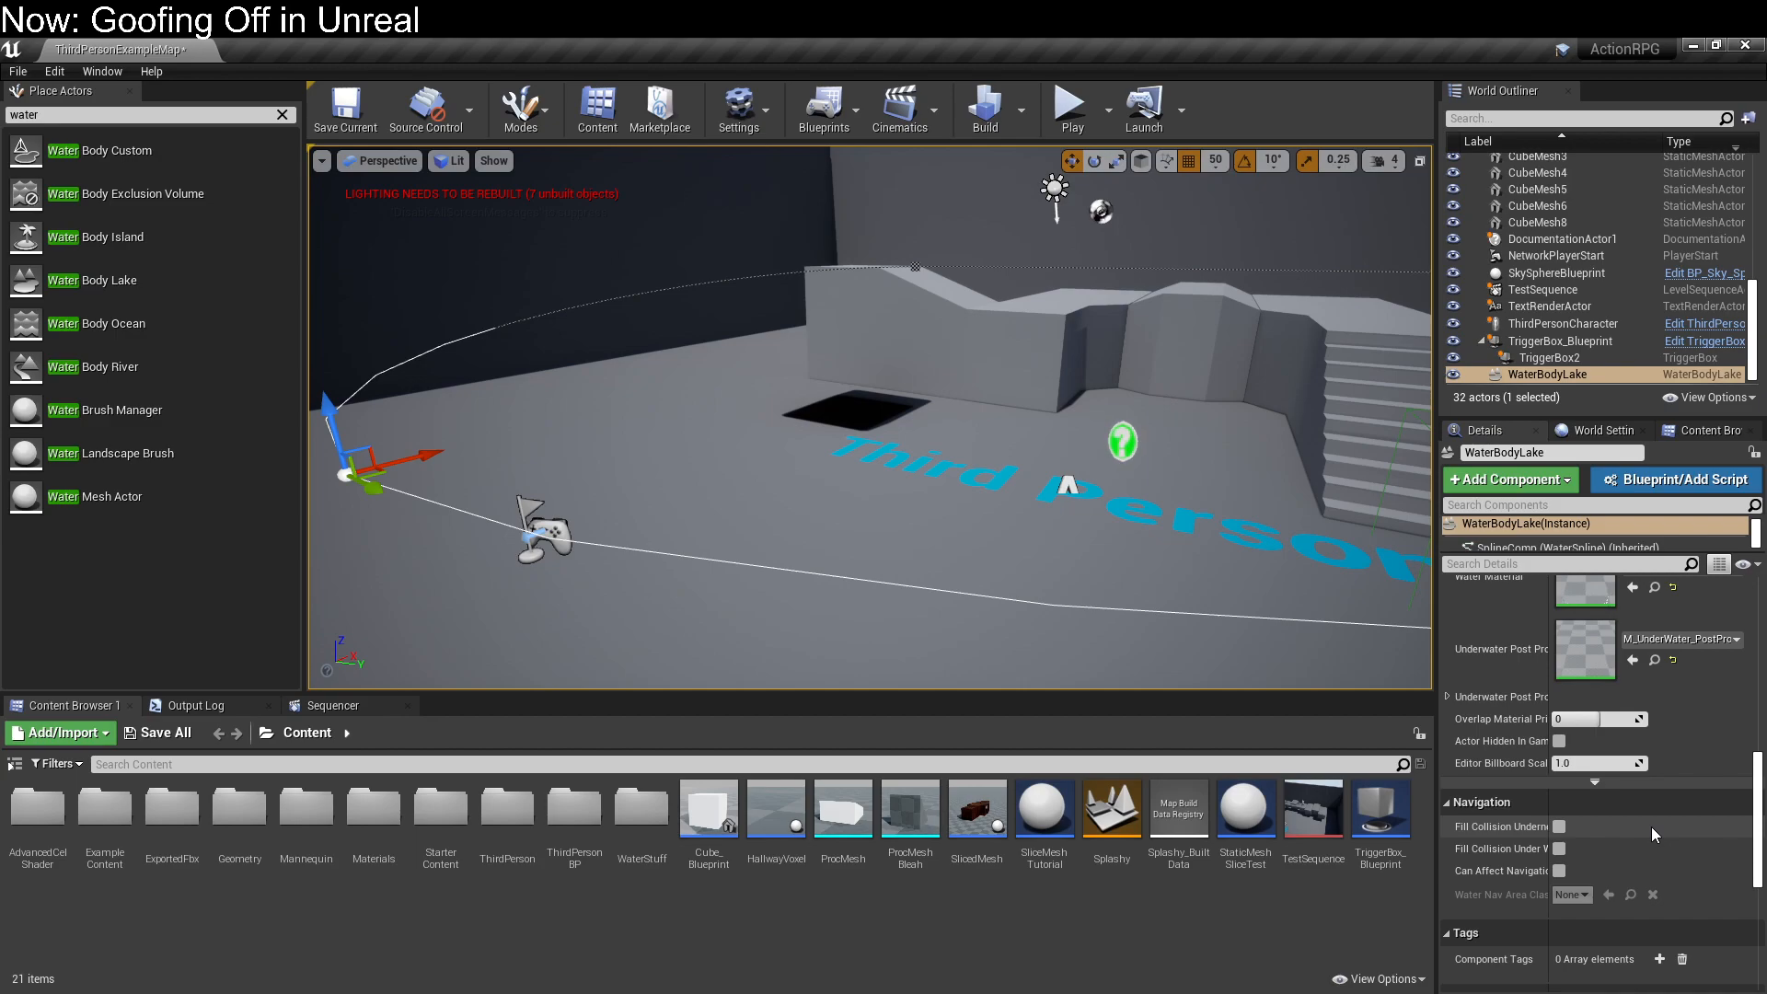
pyautogui.scroll(-1, 1651, 834)
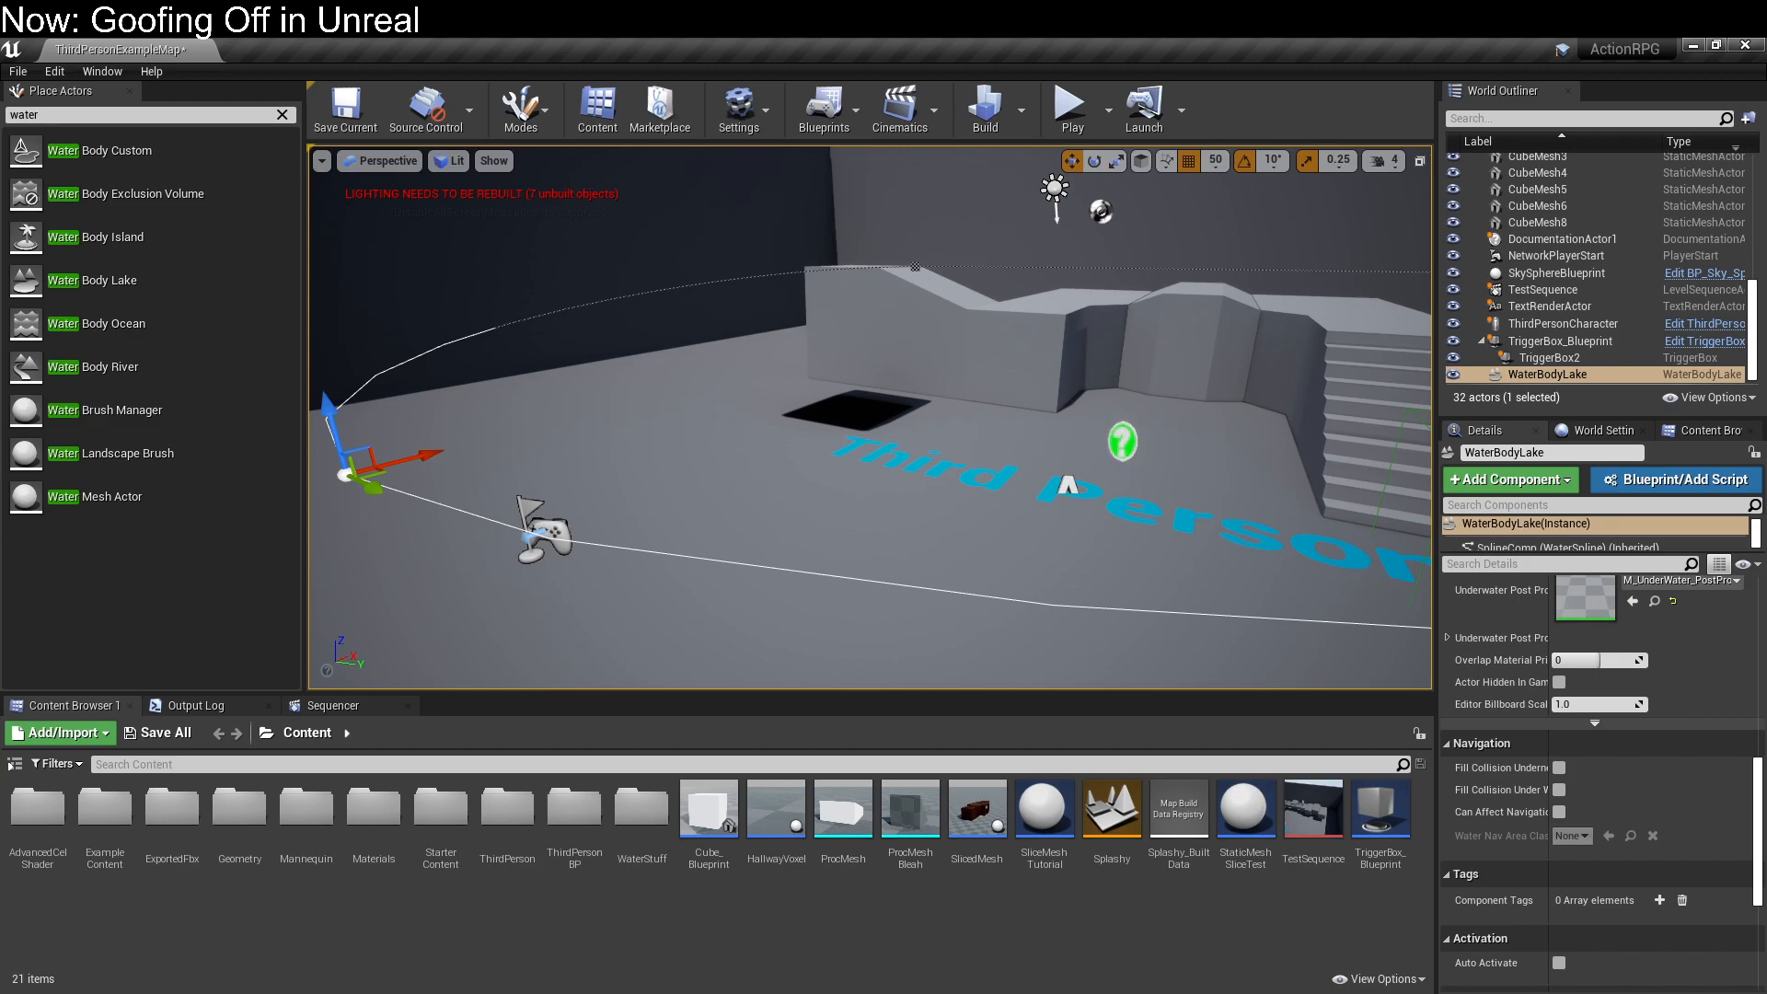
pyautogui.scroll(-6, 1517, 896)
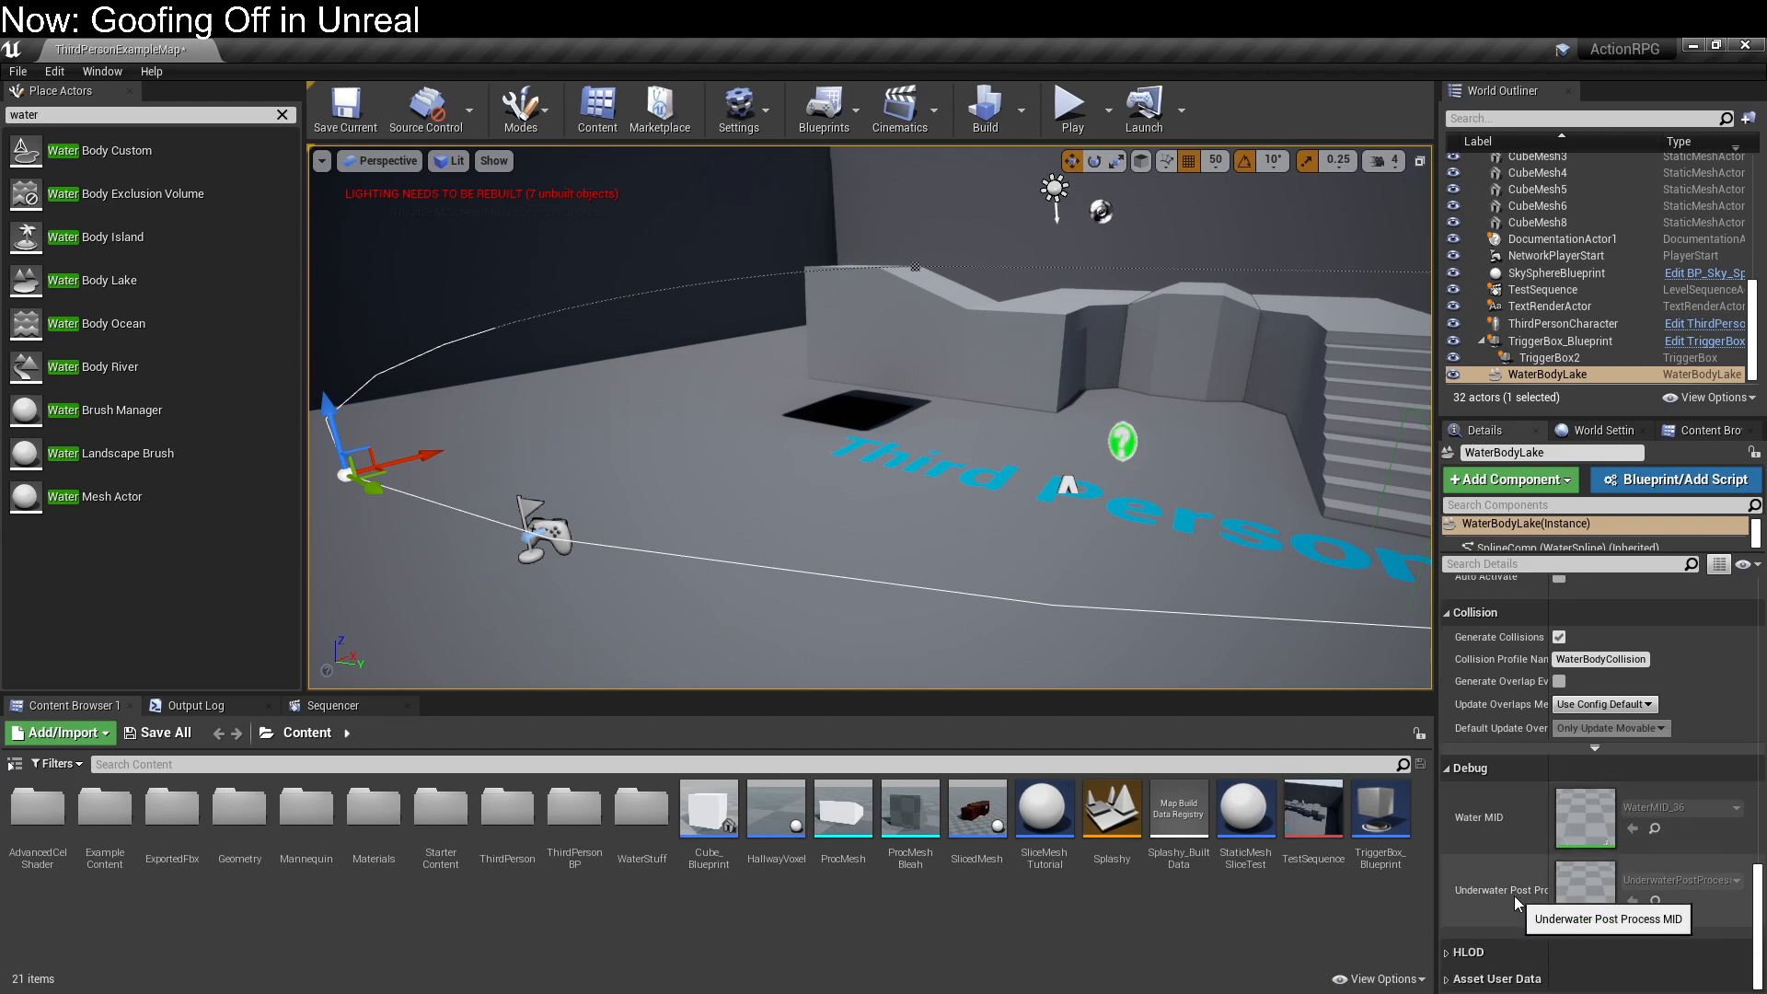
# Step: Lower the Water Body Lake below its current height and delete it from the level
pyautogui.moveTo(336, 420); pyautogui.dragTo(346, 527)
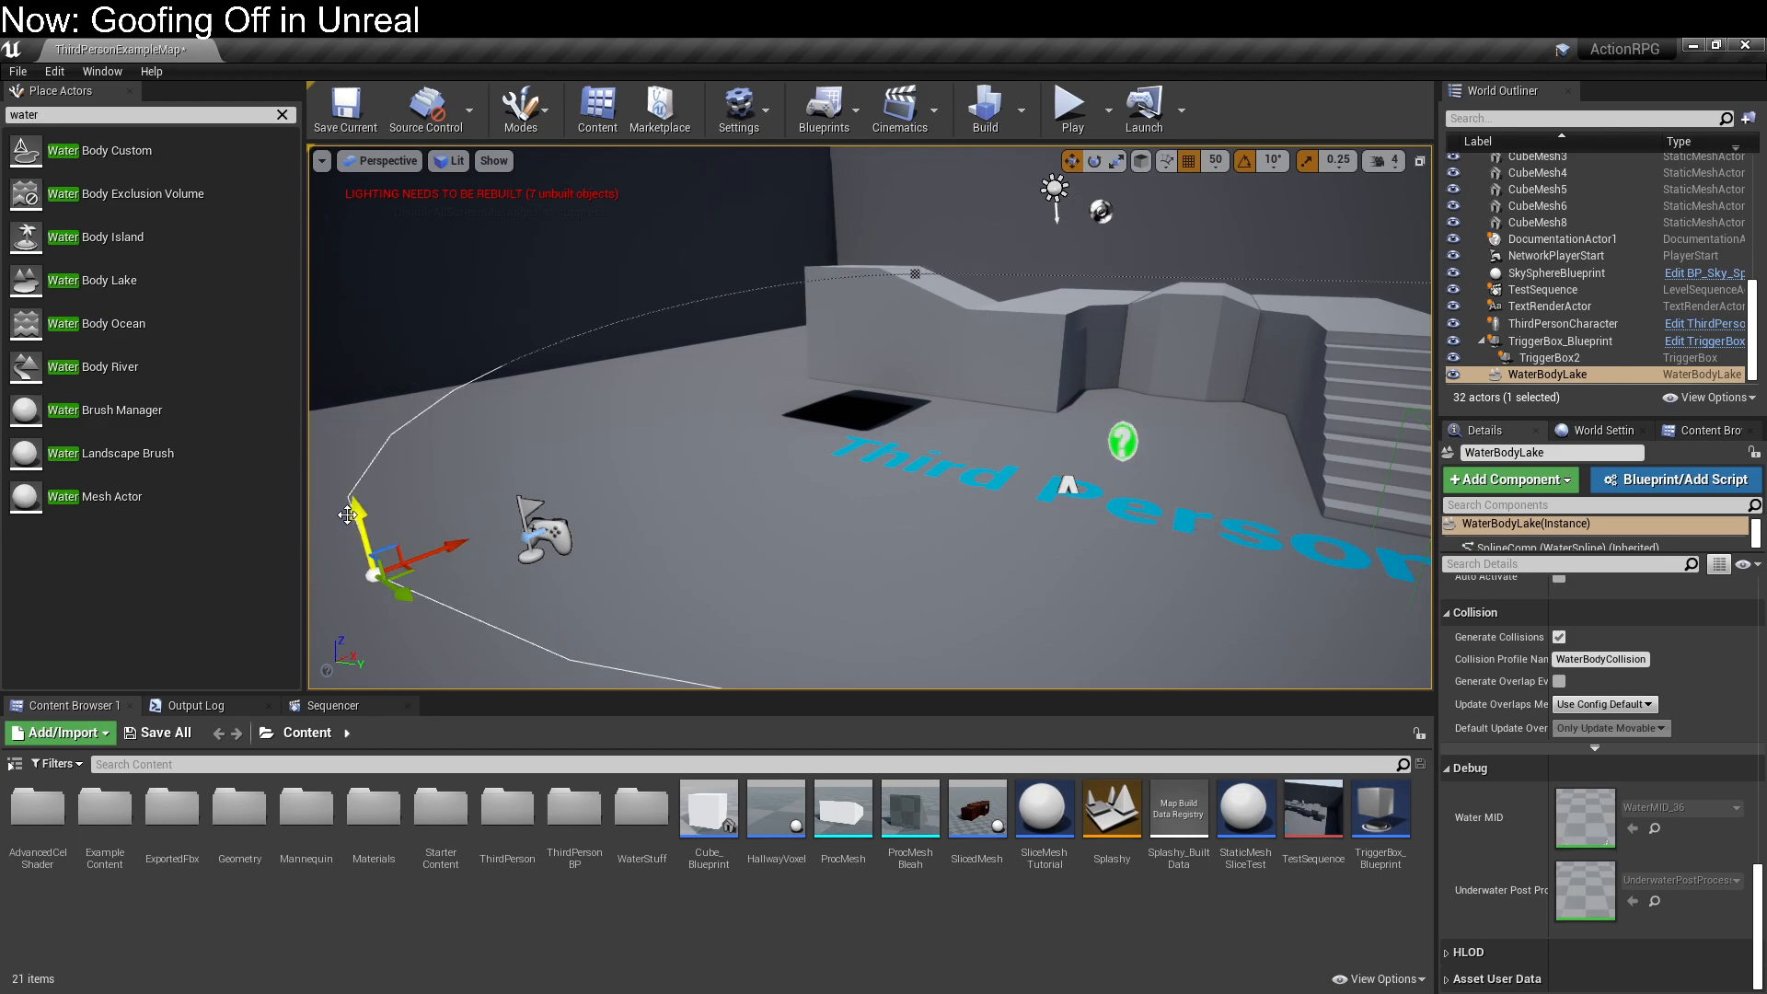
pyautogui.press('Delete')
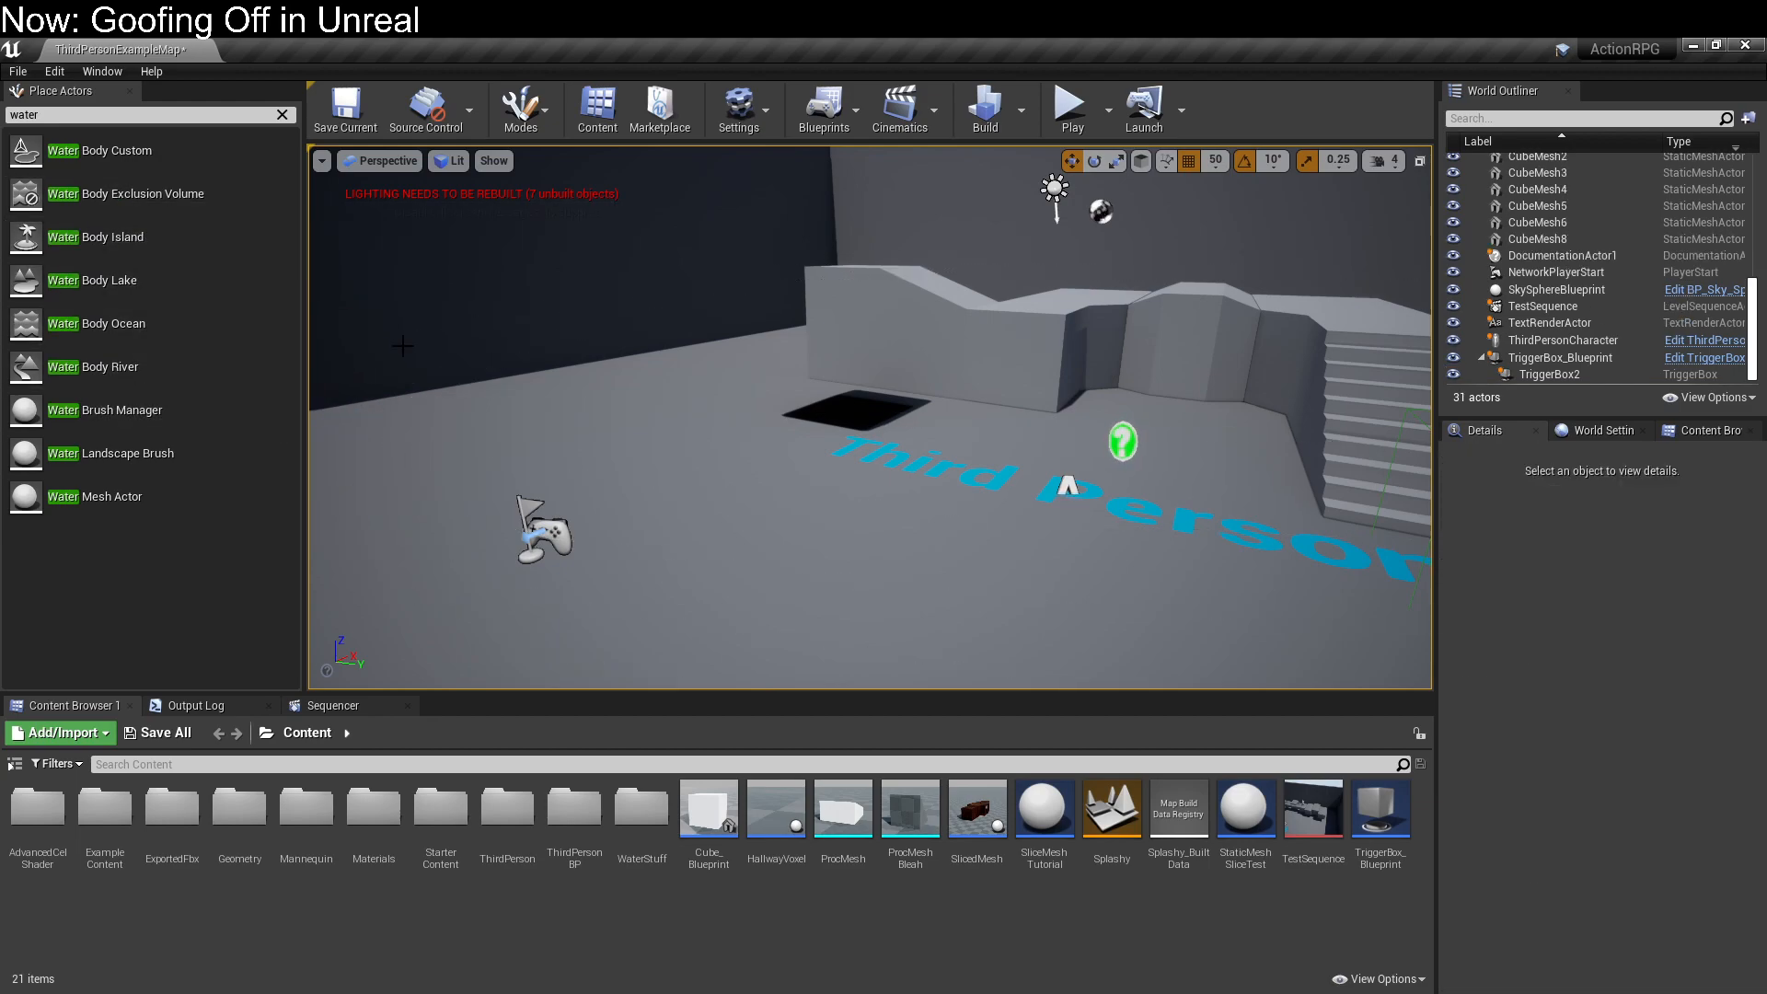
# Step: Place a Water Body River on the arena floor near the black square
pyautogui.moveTo(30, 372); pyautogui.dragTo(755, 515)
pyautogui.press('f')
pyautogui.scroll(-15, 936, 463)
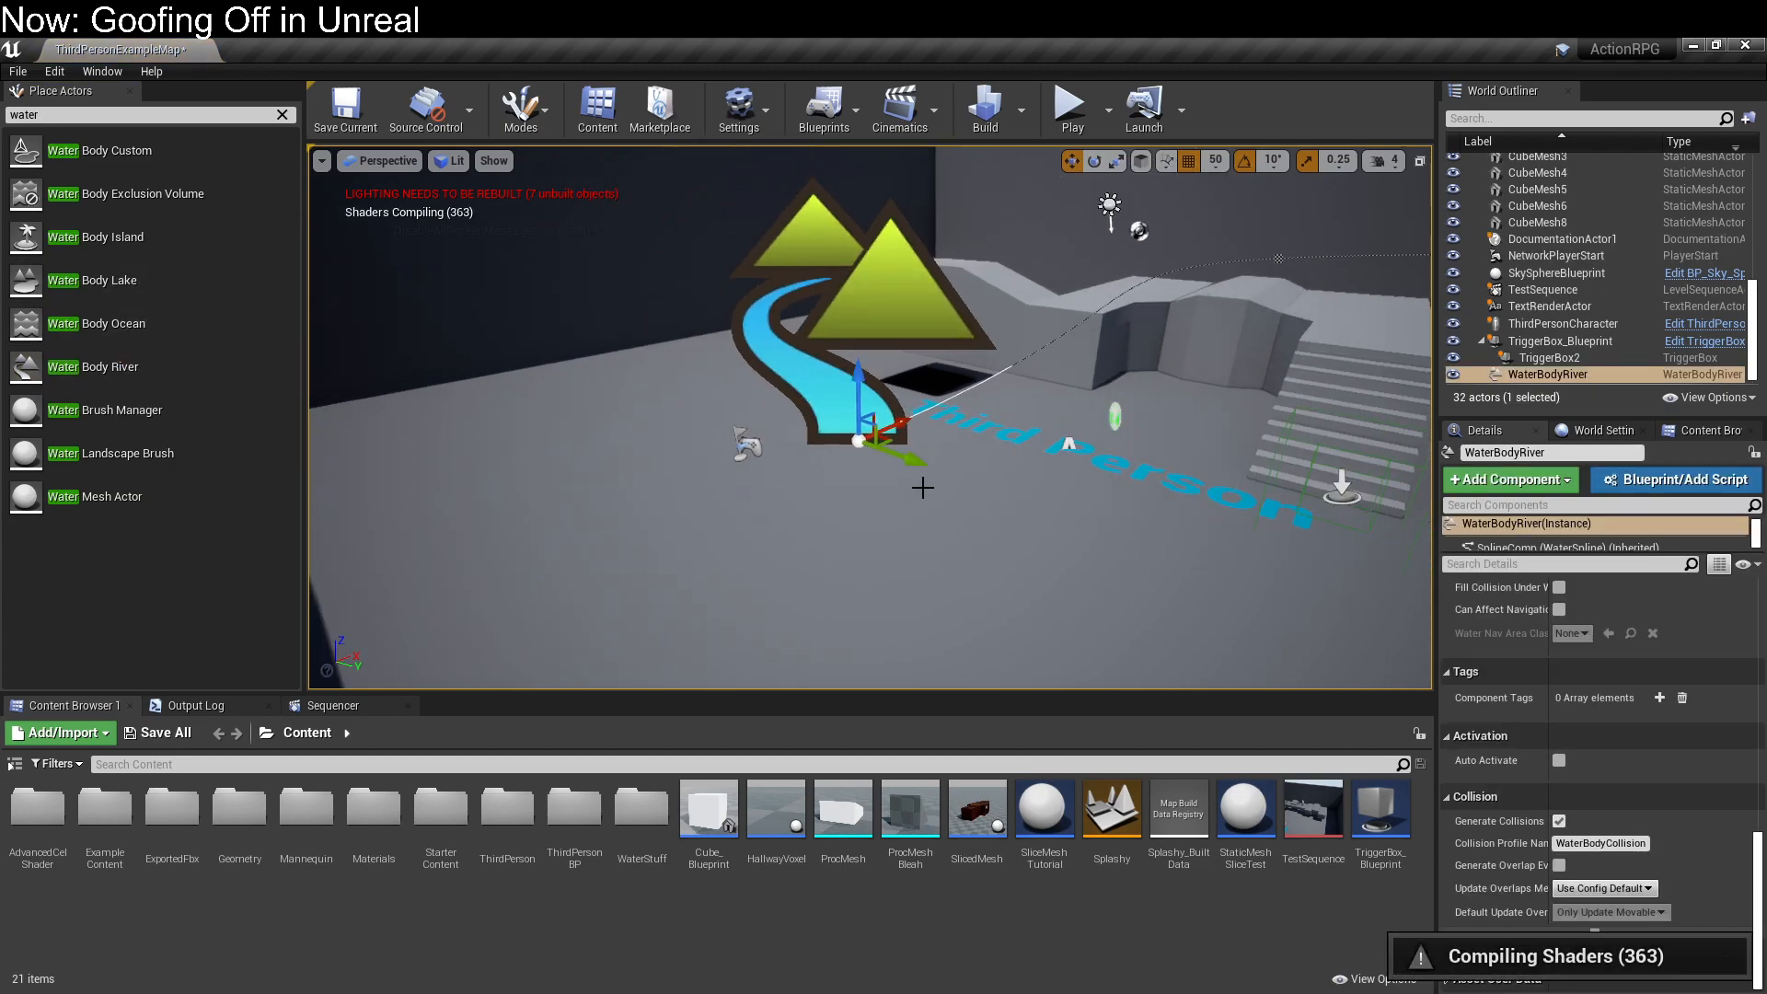
# Step: Move the river's origin outside the arena walls along the X axis, to about X -3850
pyautogui.scroll(-10, 936, 463)
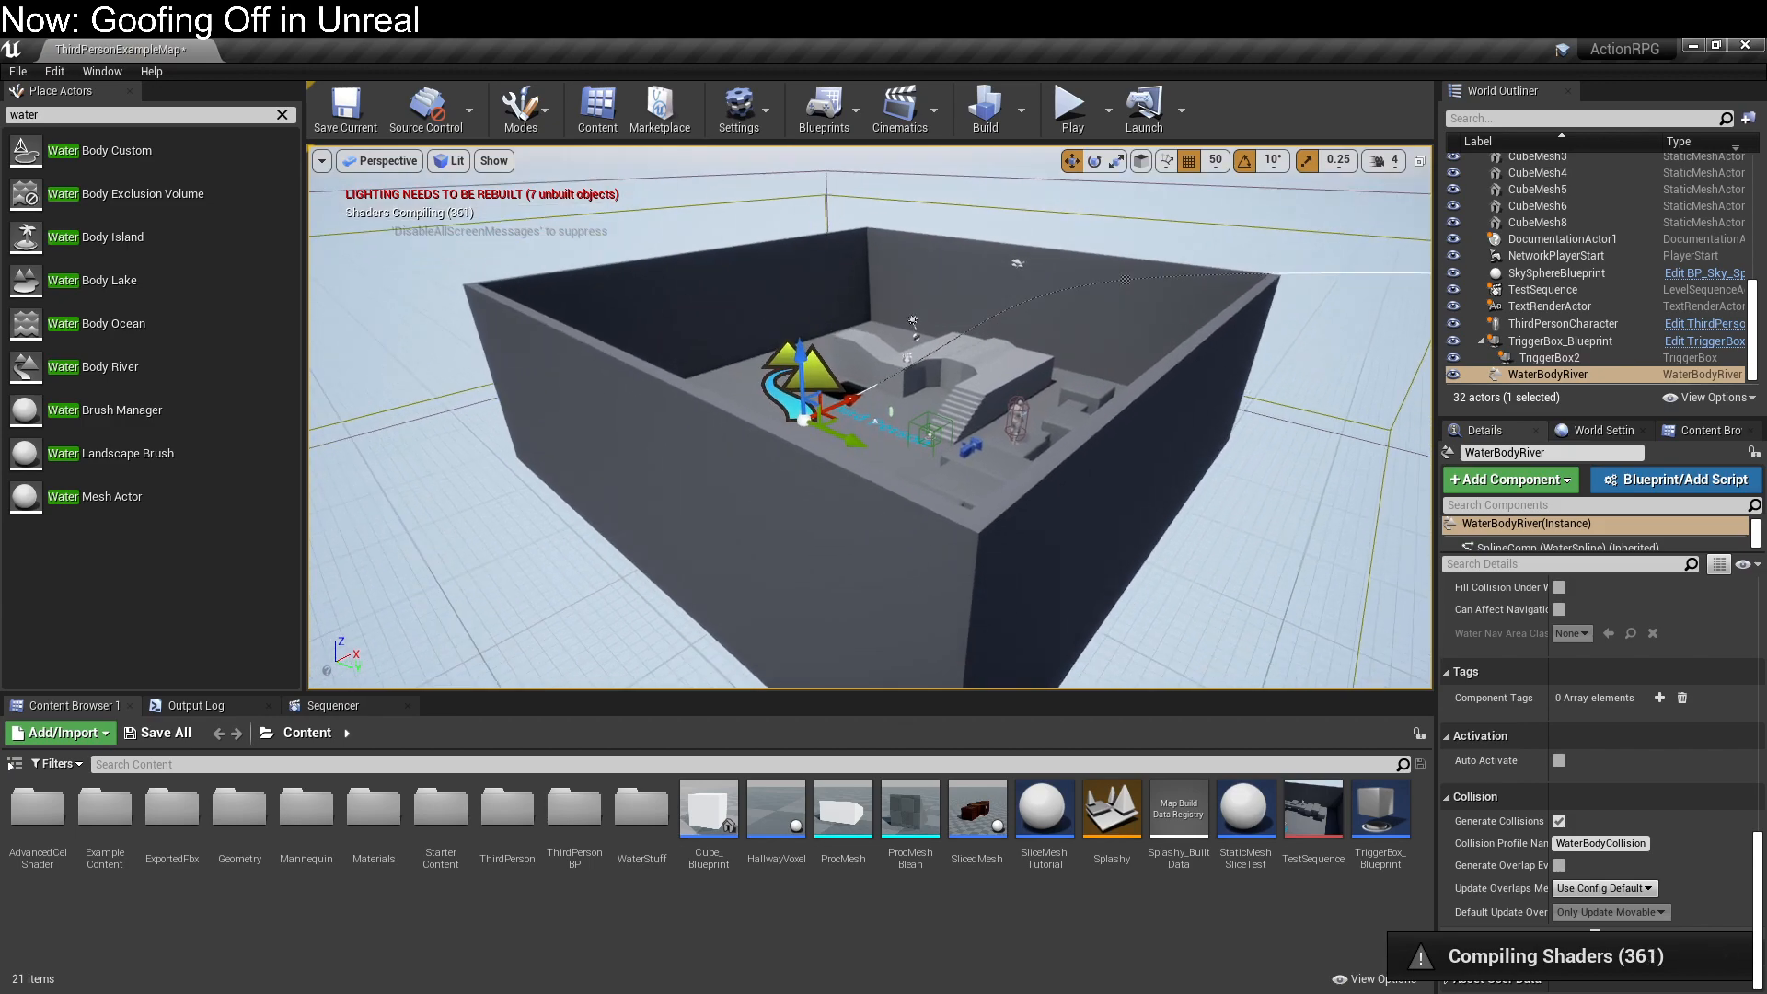
pyautogui.moveTo(1225, 207); pyautogui.dragTo(1274, 166, button='middle')
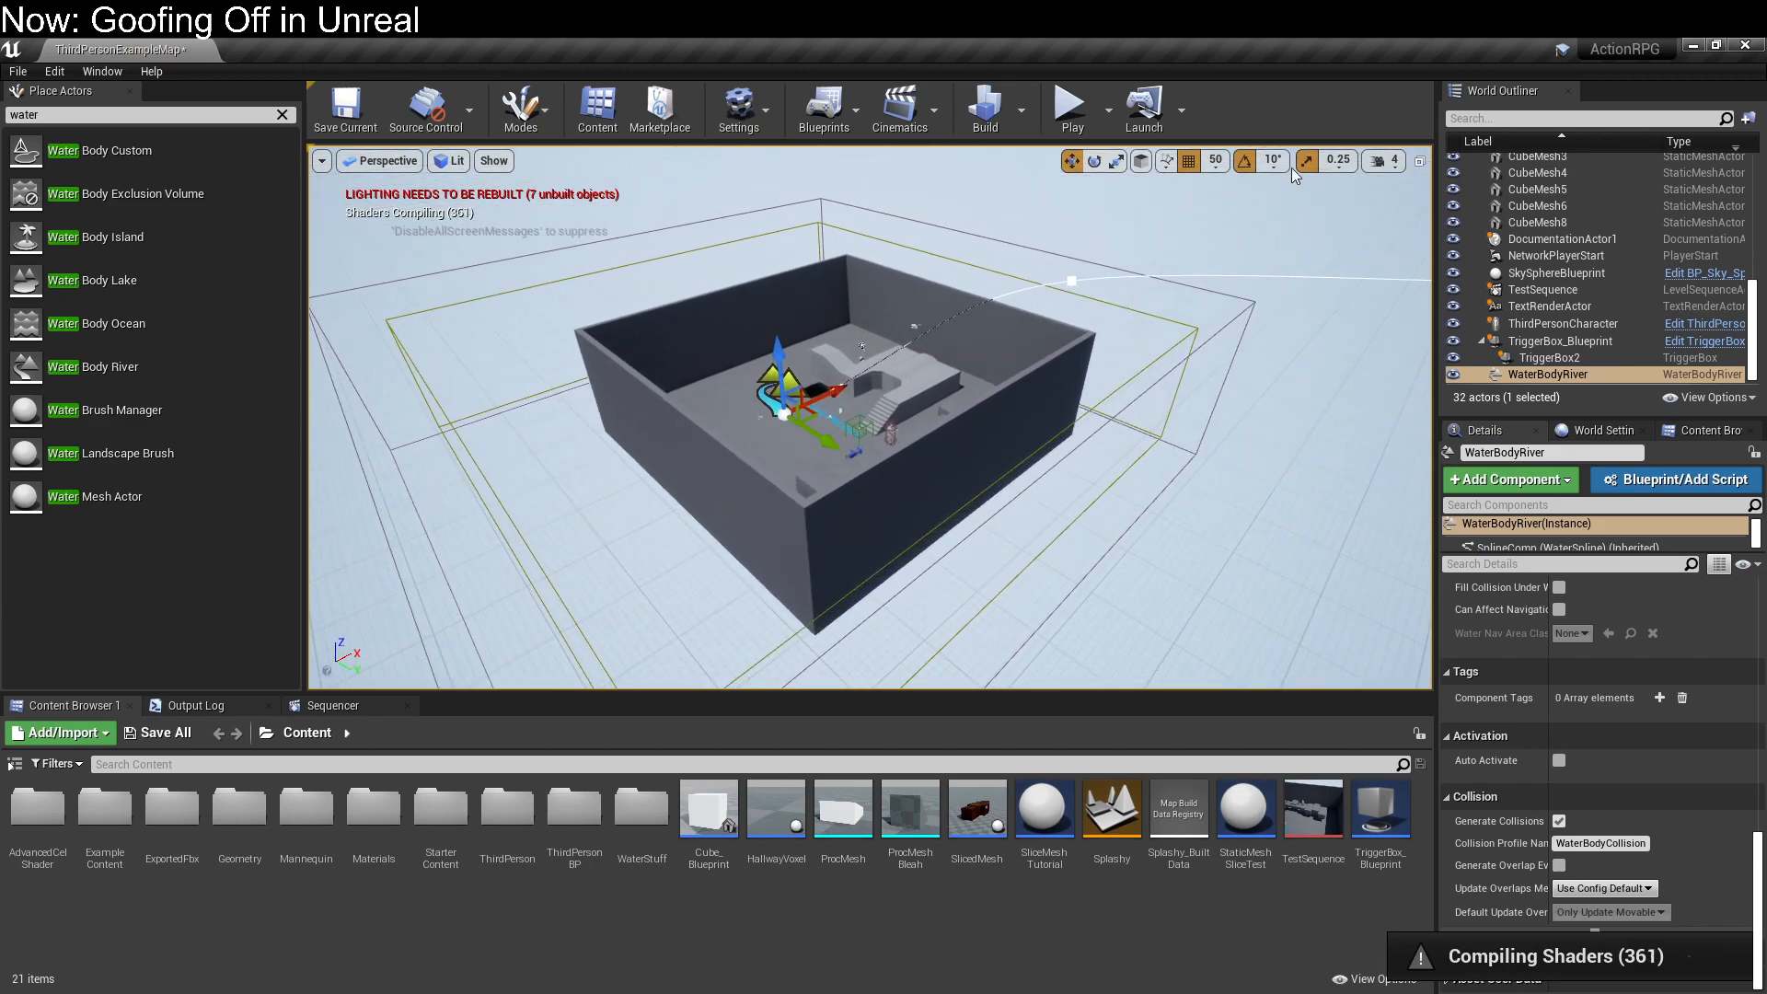
pyautogui.moveTo(838, 382); pyautogui.dragTo(533, 552)
pyautogui.moveTo(533, 552); pyautogui.dragTo(515, 589, button='right')
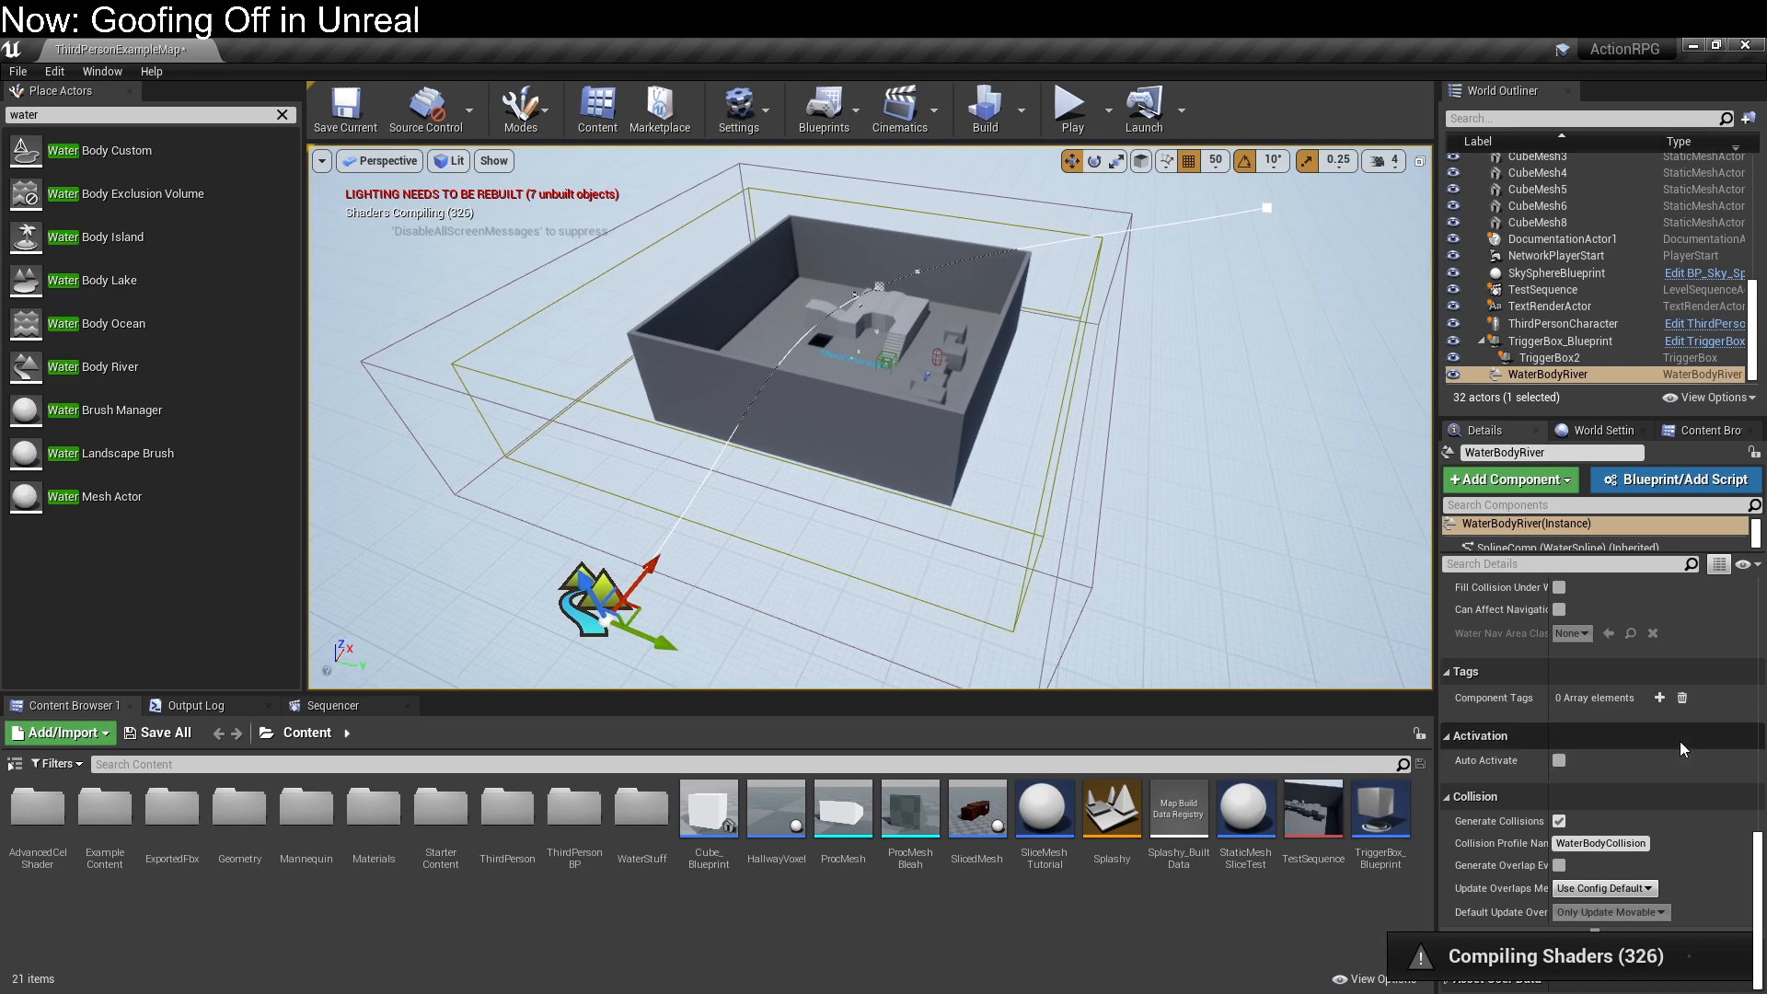
# Step: Examine the river's water materials, rendering, navigation, debug and terrain settings
pyautogui.scroll(2, 1679, 738)
pyautogui.scroll(10, 1532, 803)
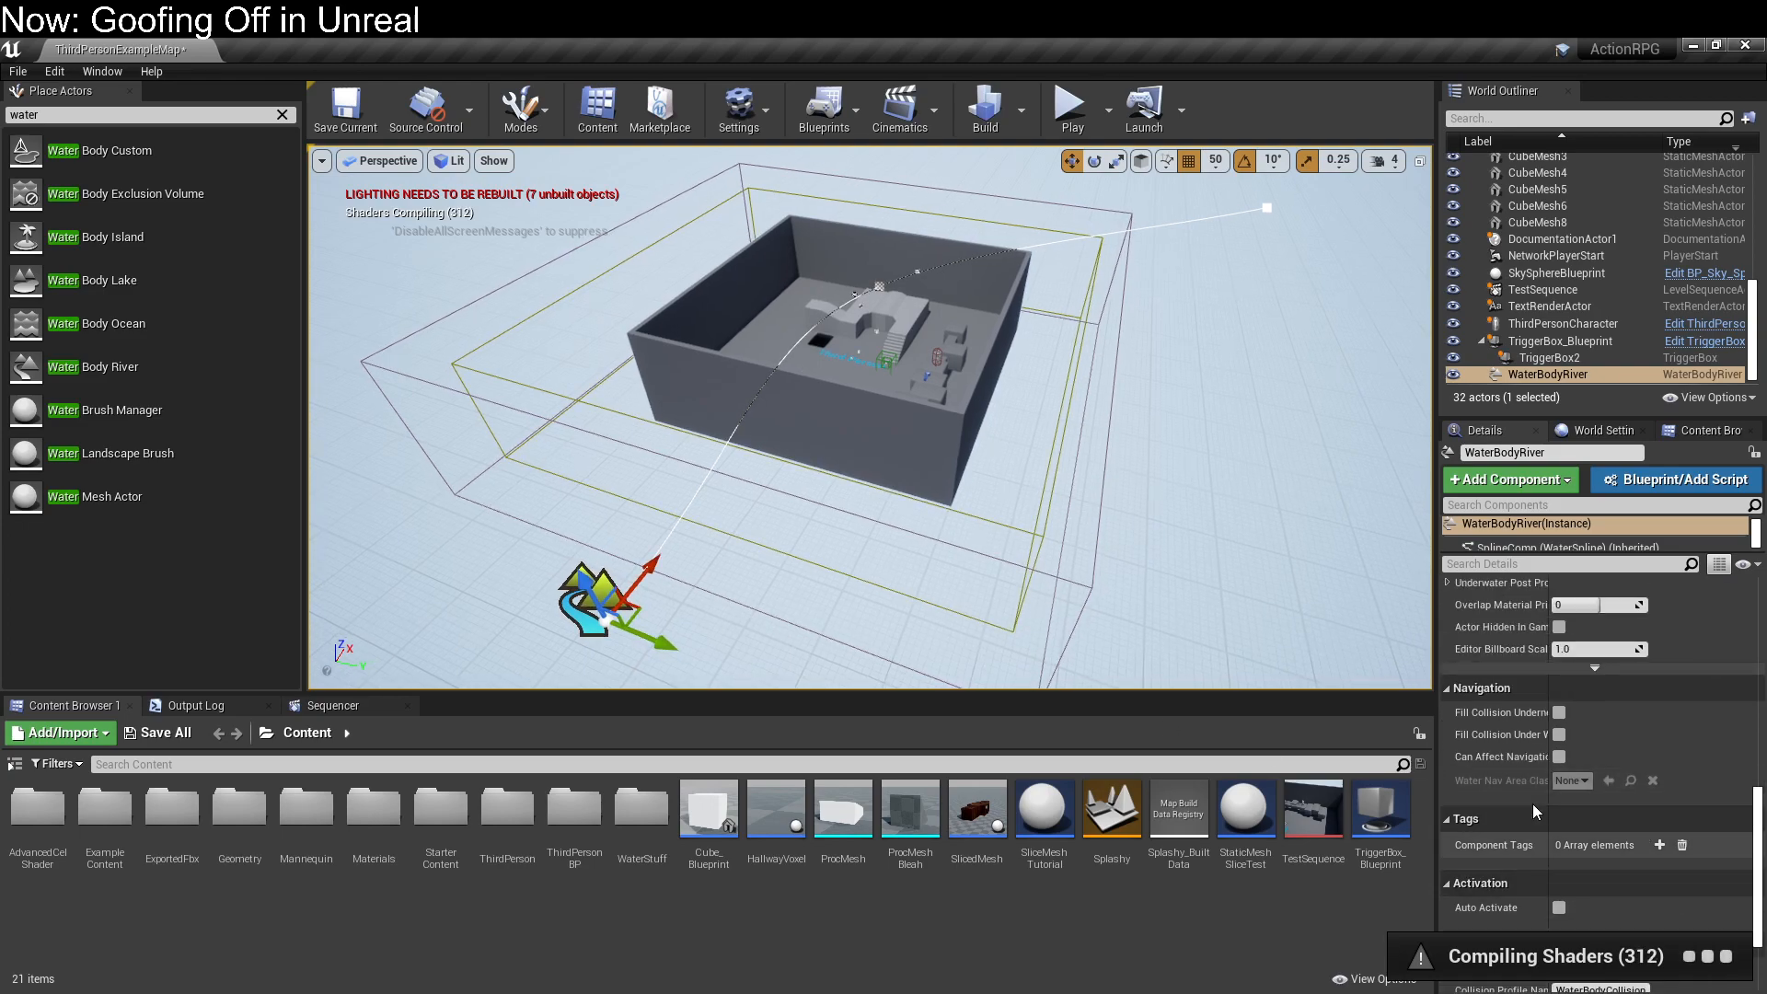
pyautogui.scroll(-2, 1532, 804)
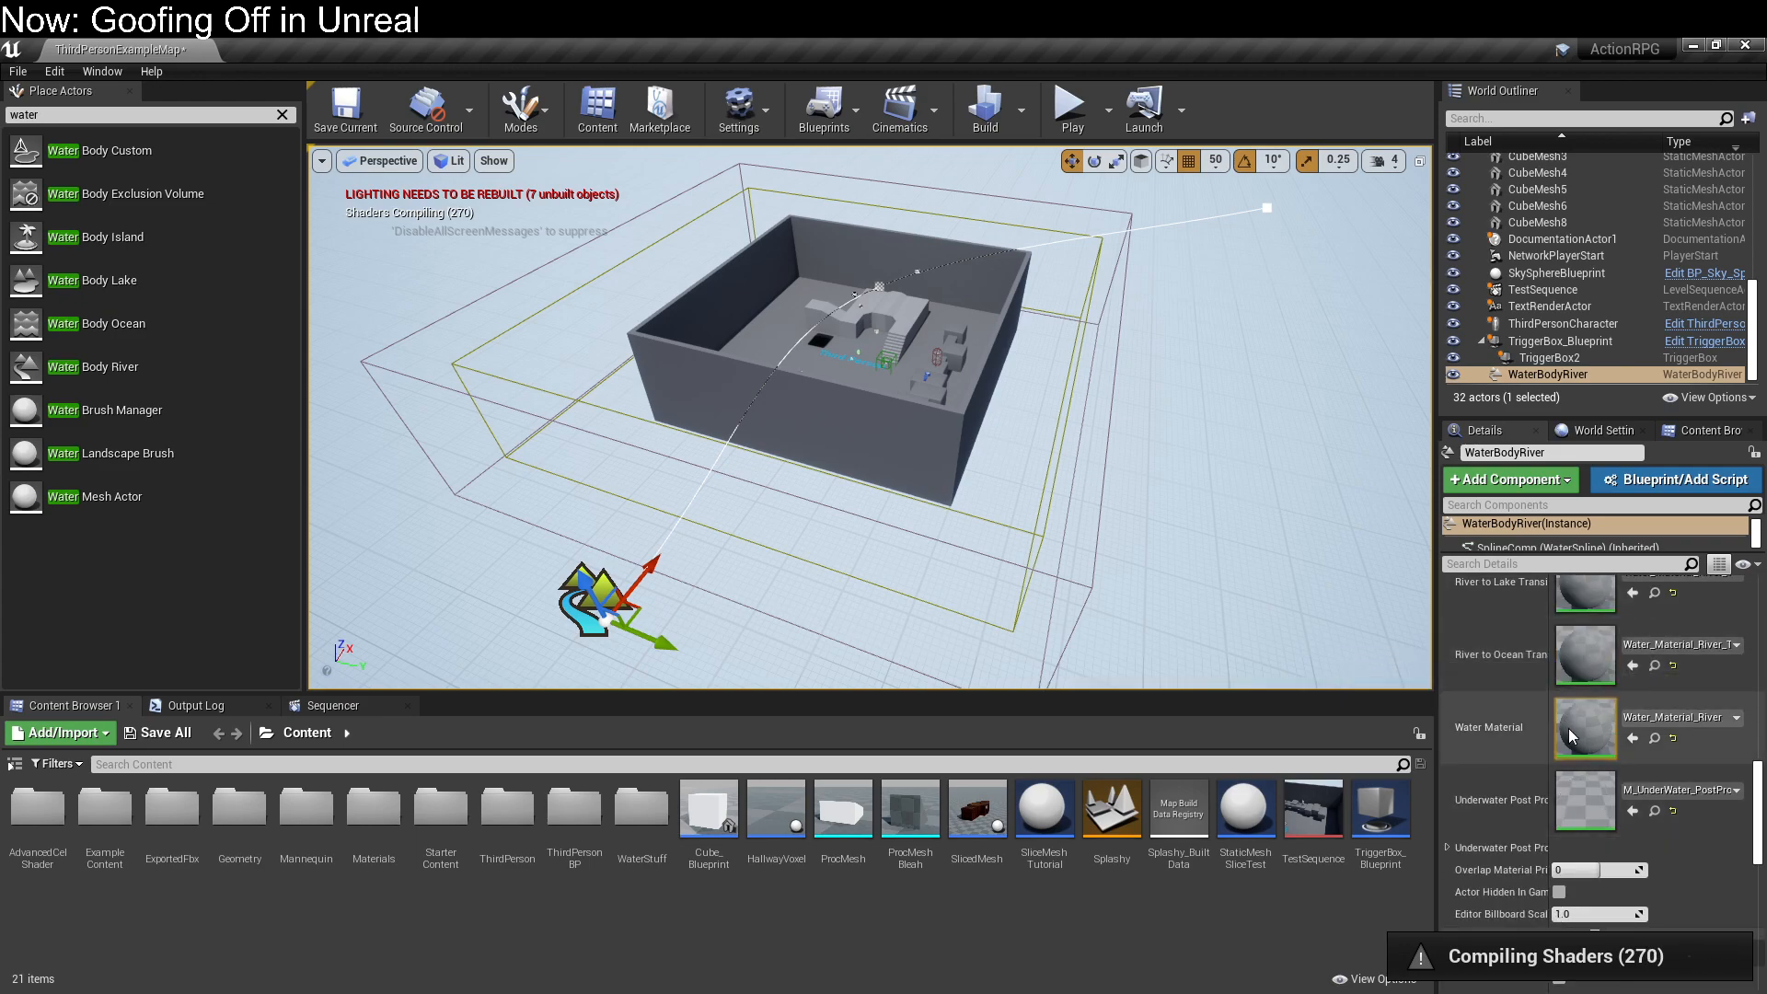
pyautogui.scroll(-3, 1549, 819)
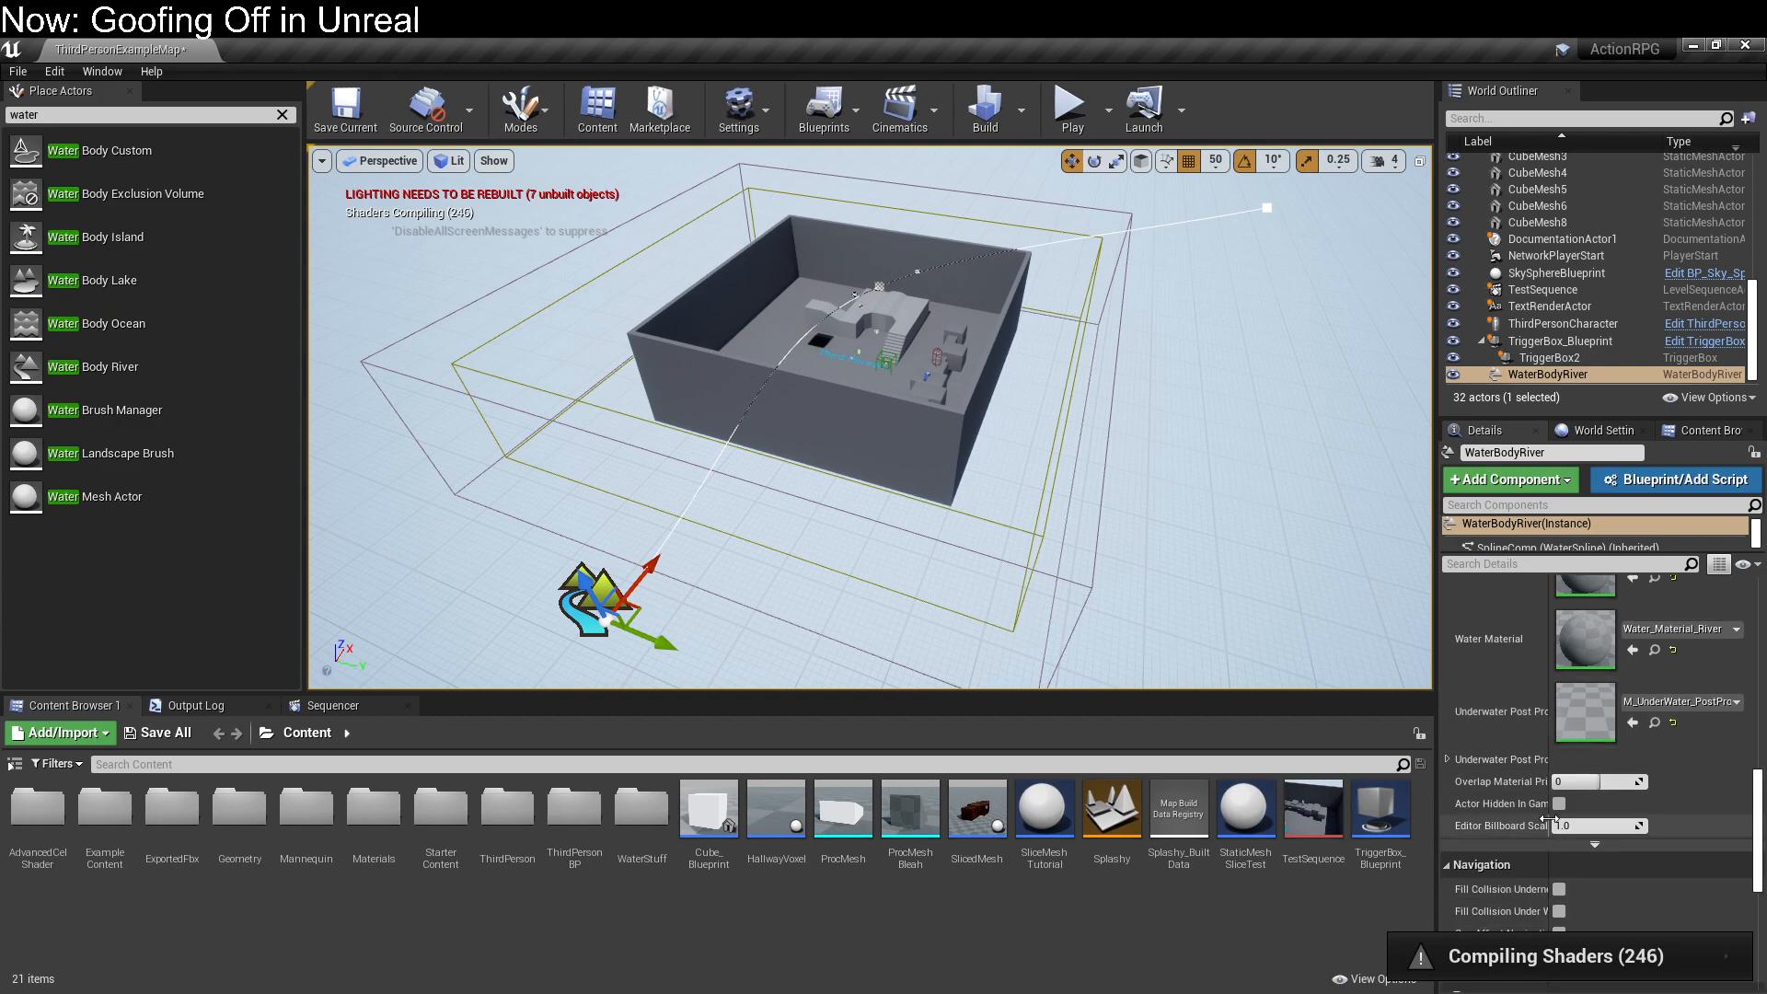
pyautogui.scroll(5, 1546, 816)
pyautogui.scroll(1, 1544, 814)
pyautogui.scroll(4, 1543, 814)
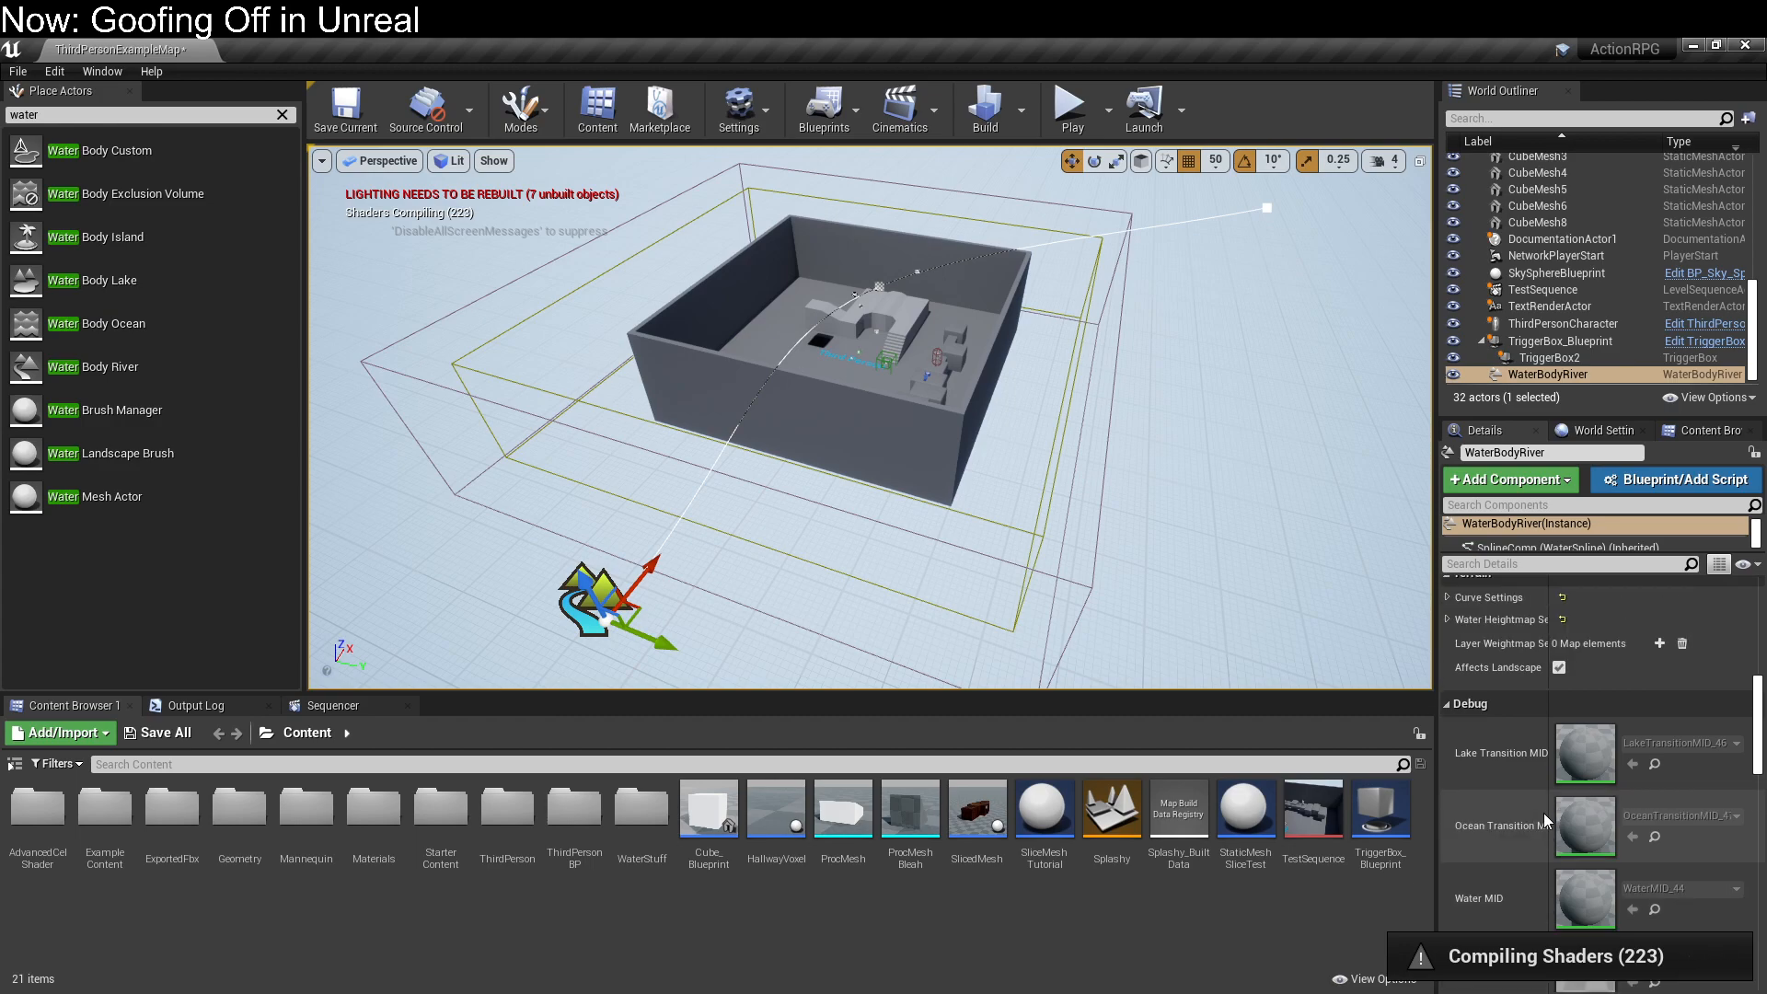
pyautogui.scroll(4, 1543, 813)
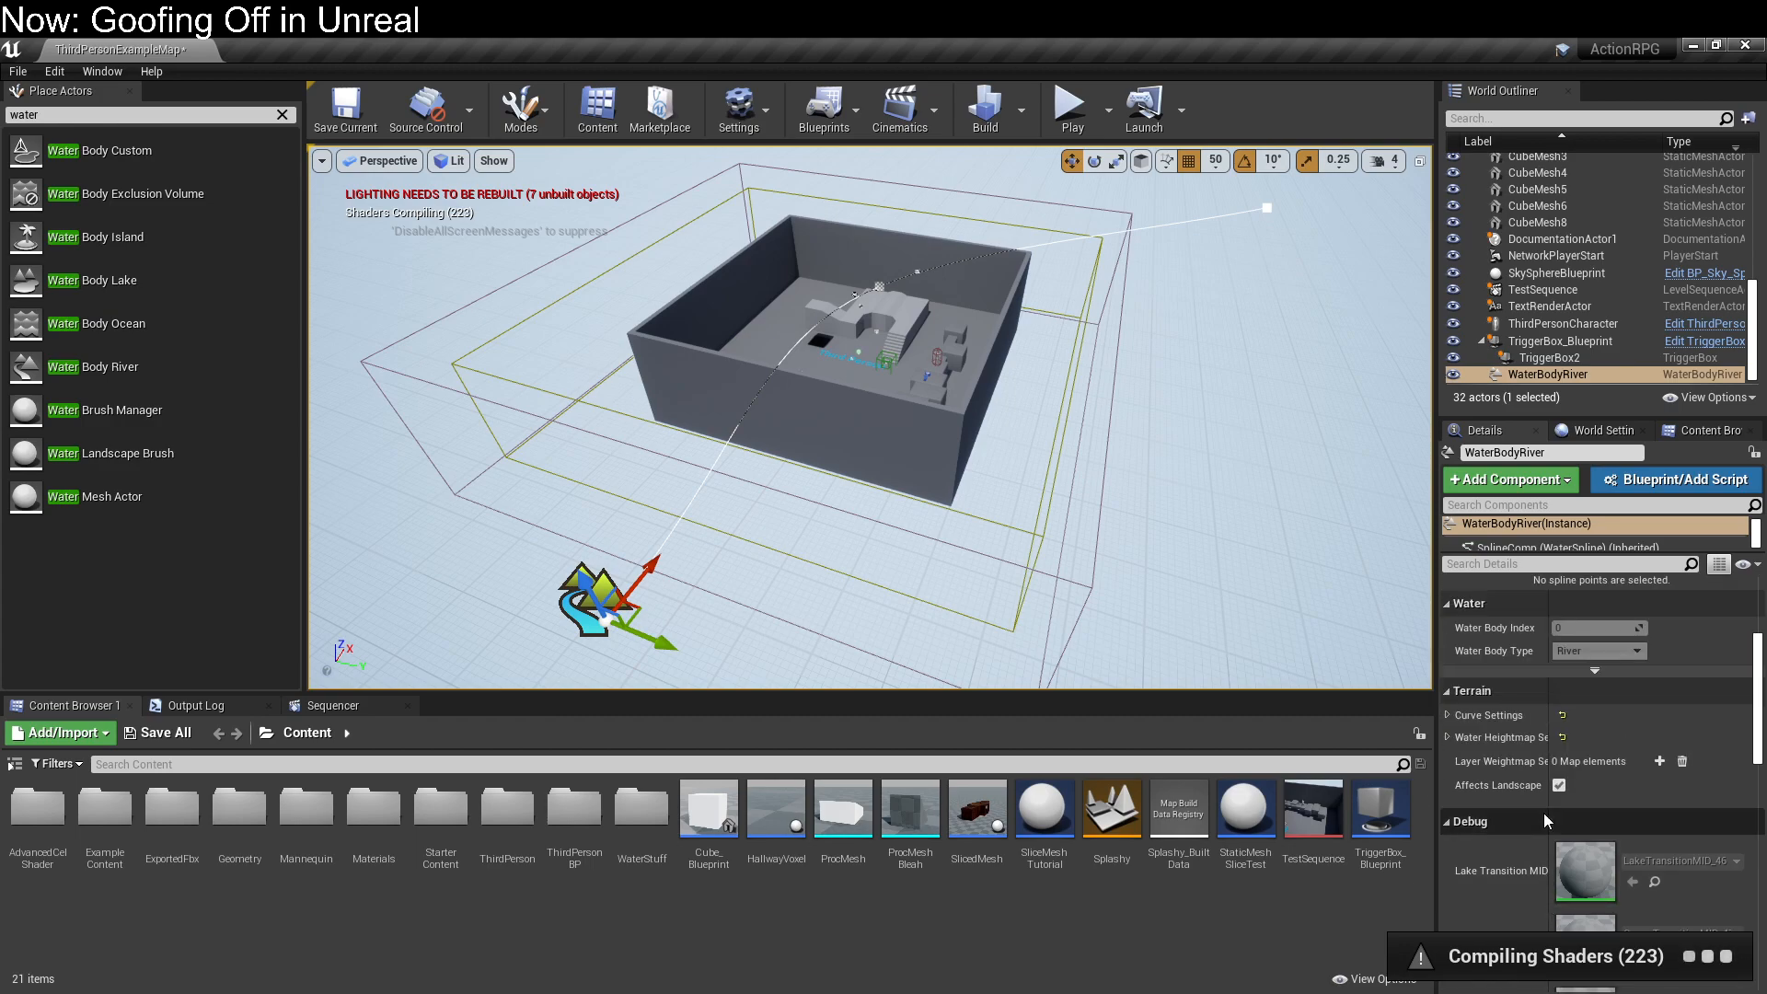
# Step: Expand the river's terrain curve settings and review them along with its water, spline point and transform properties
pyautogui.click(1447, 716)
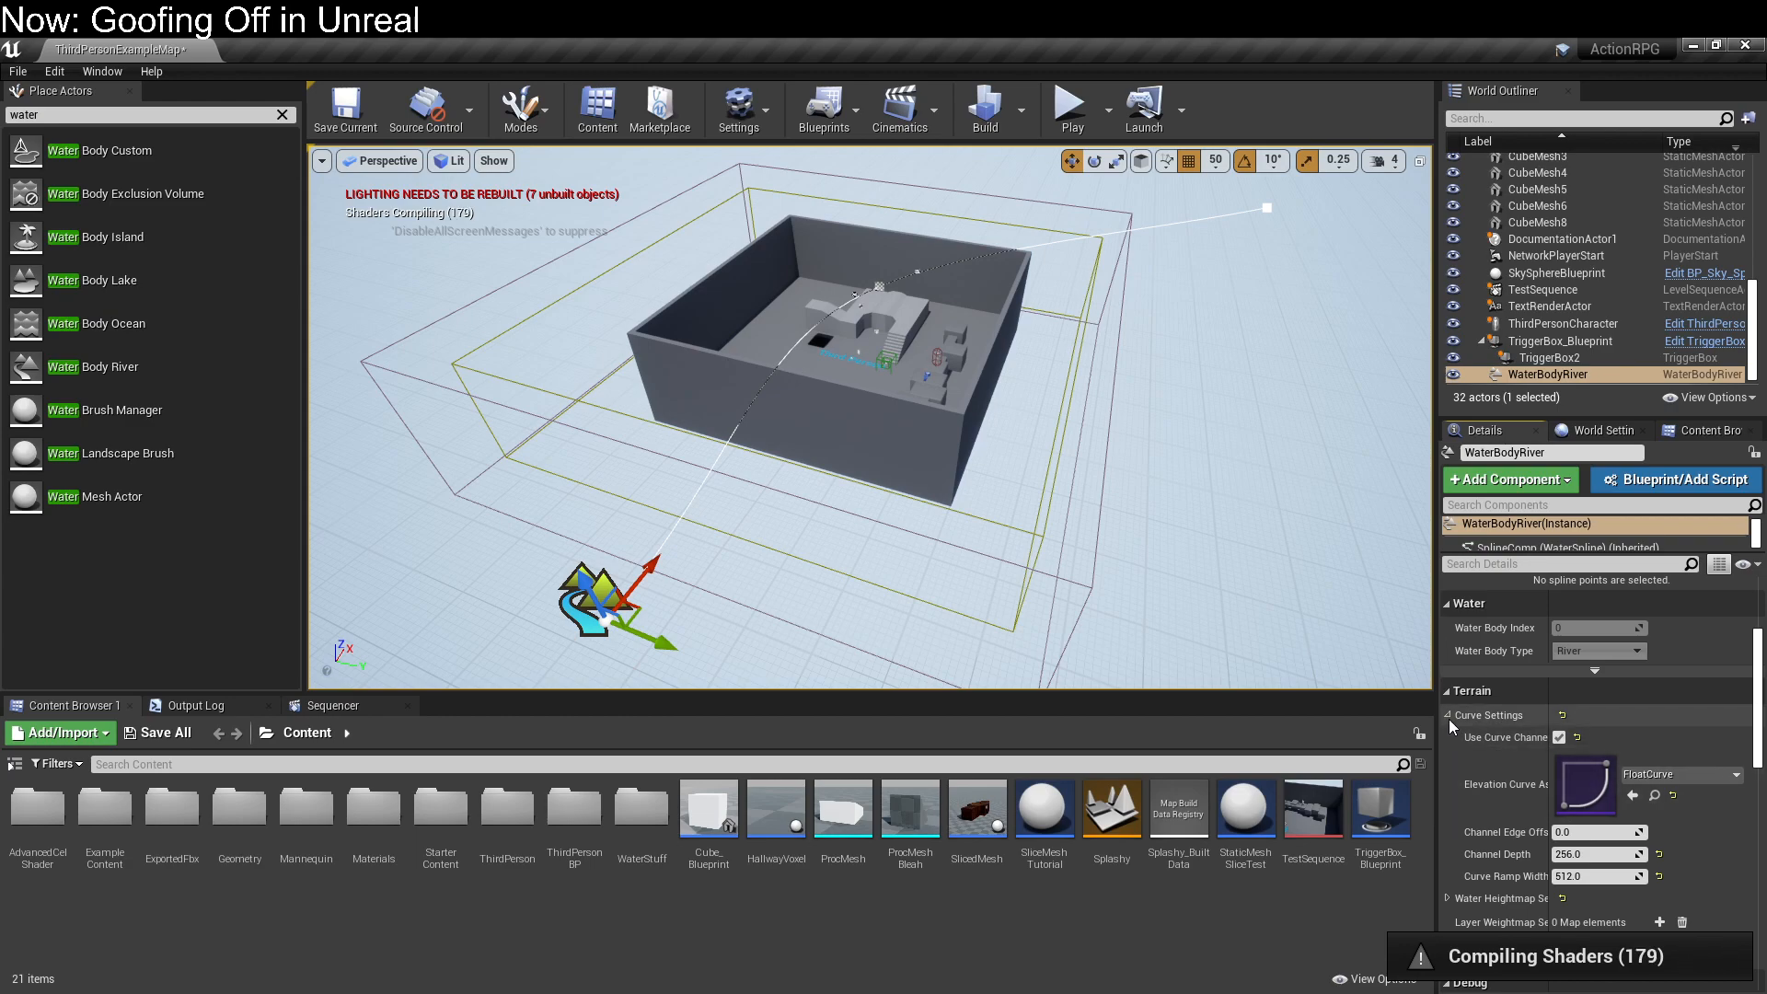
pyautogui.scroll(-2, 1458, 830)
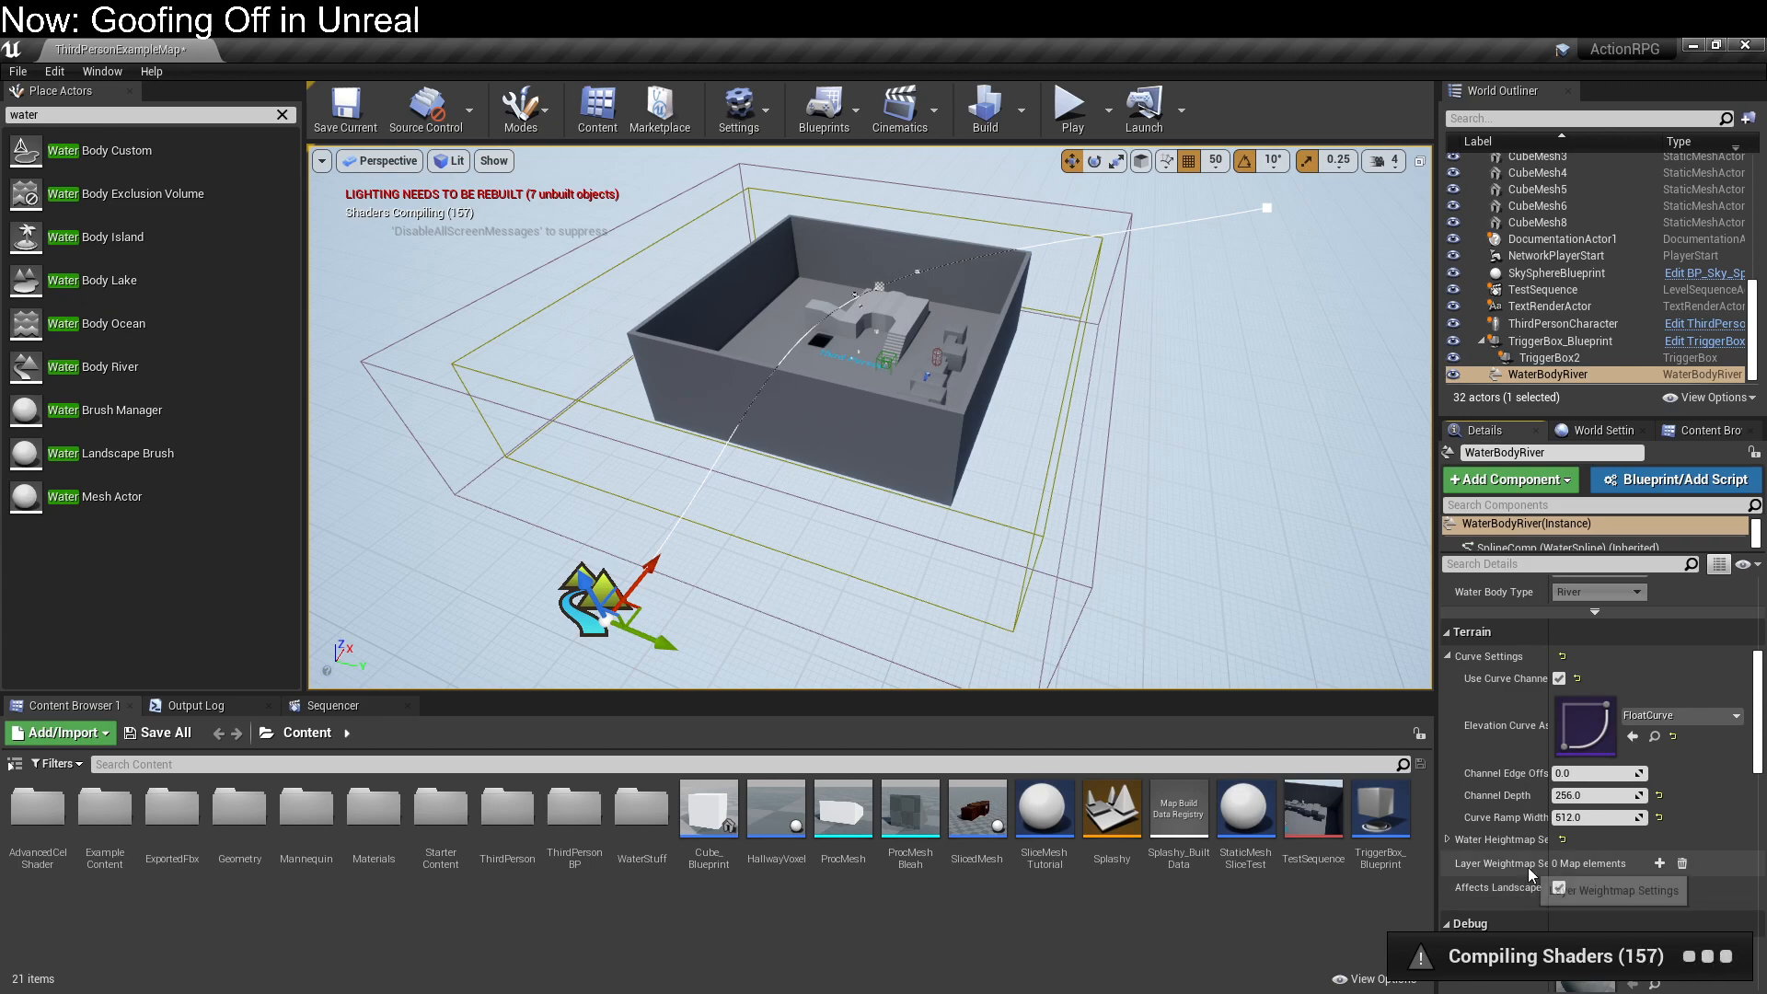
pyautogui.scroll(5, 1506, 841)
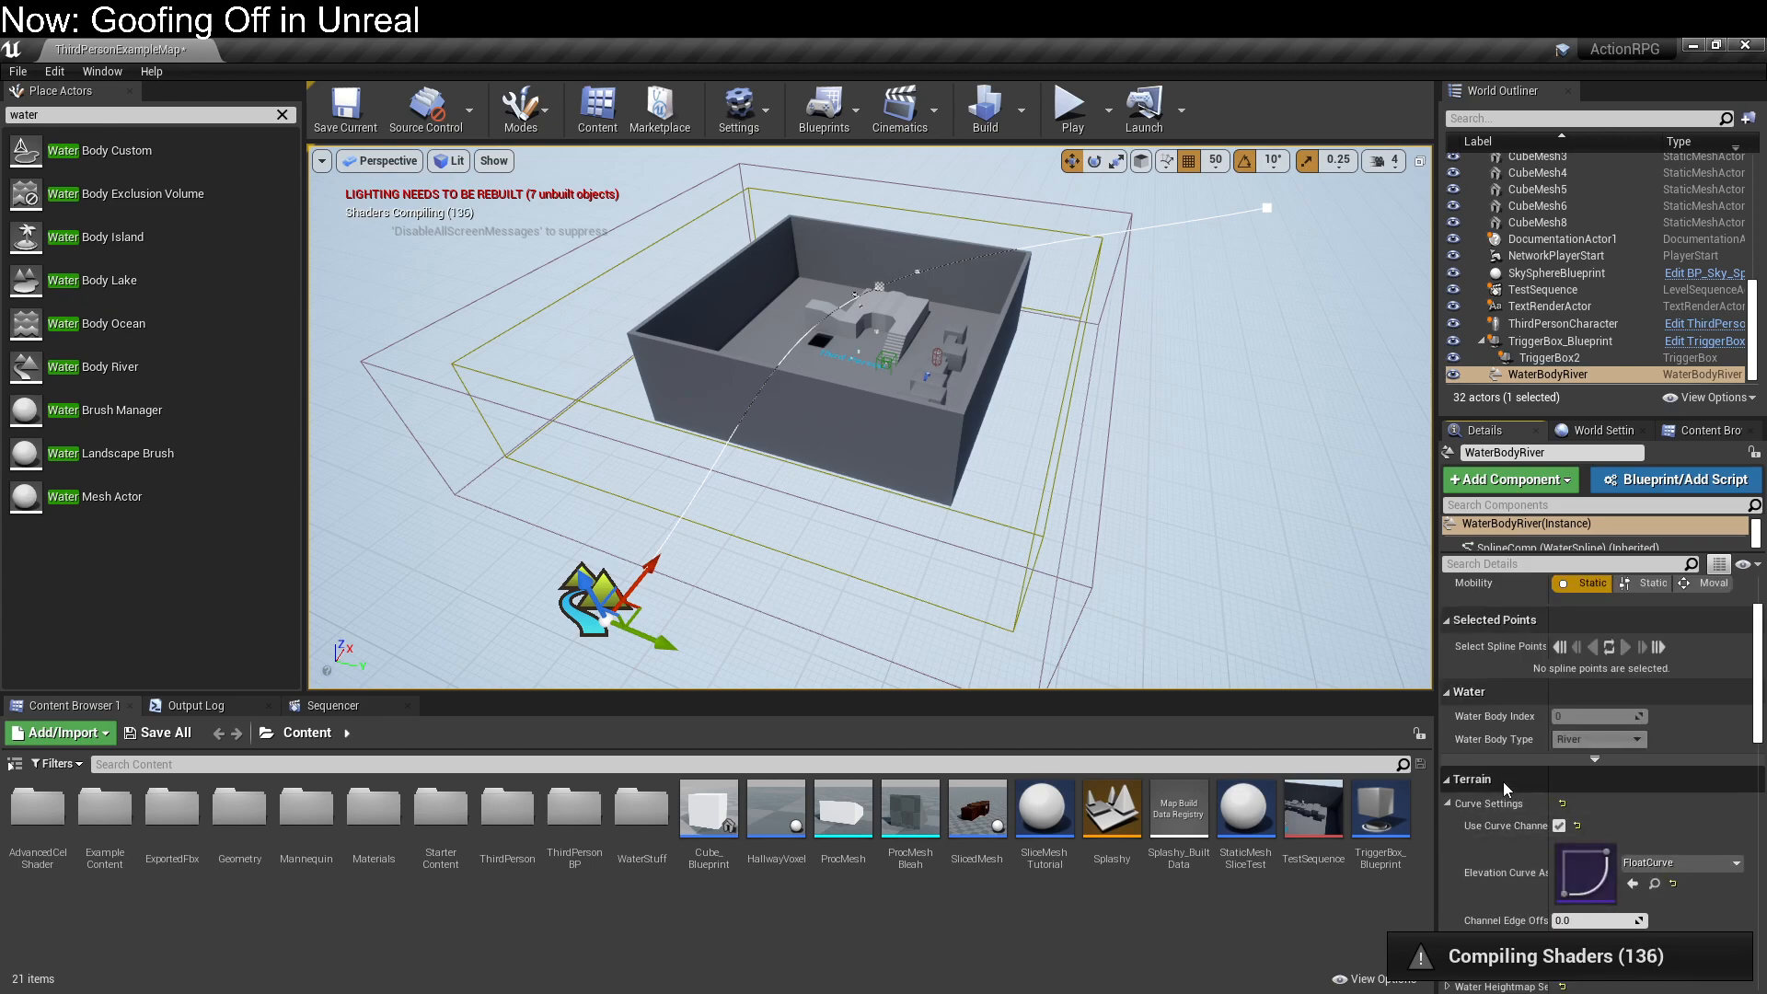
pyautogui.scroll(1, 1500, 801)
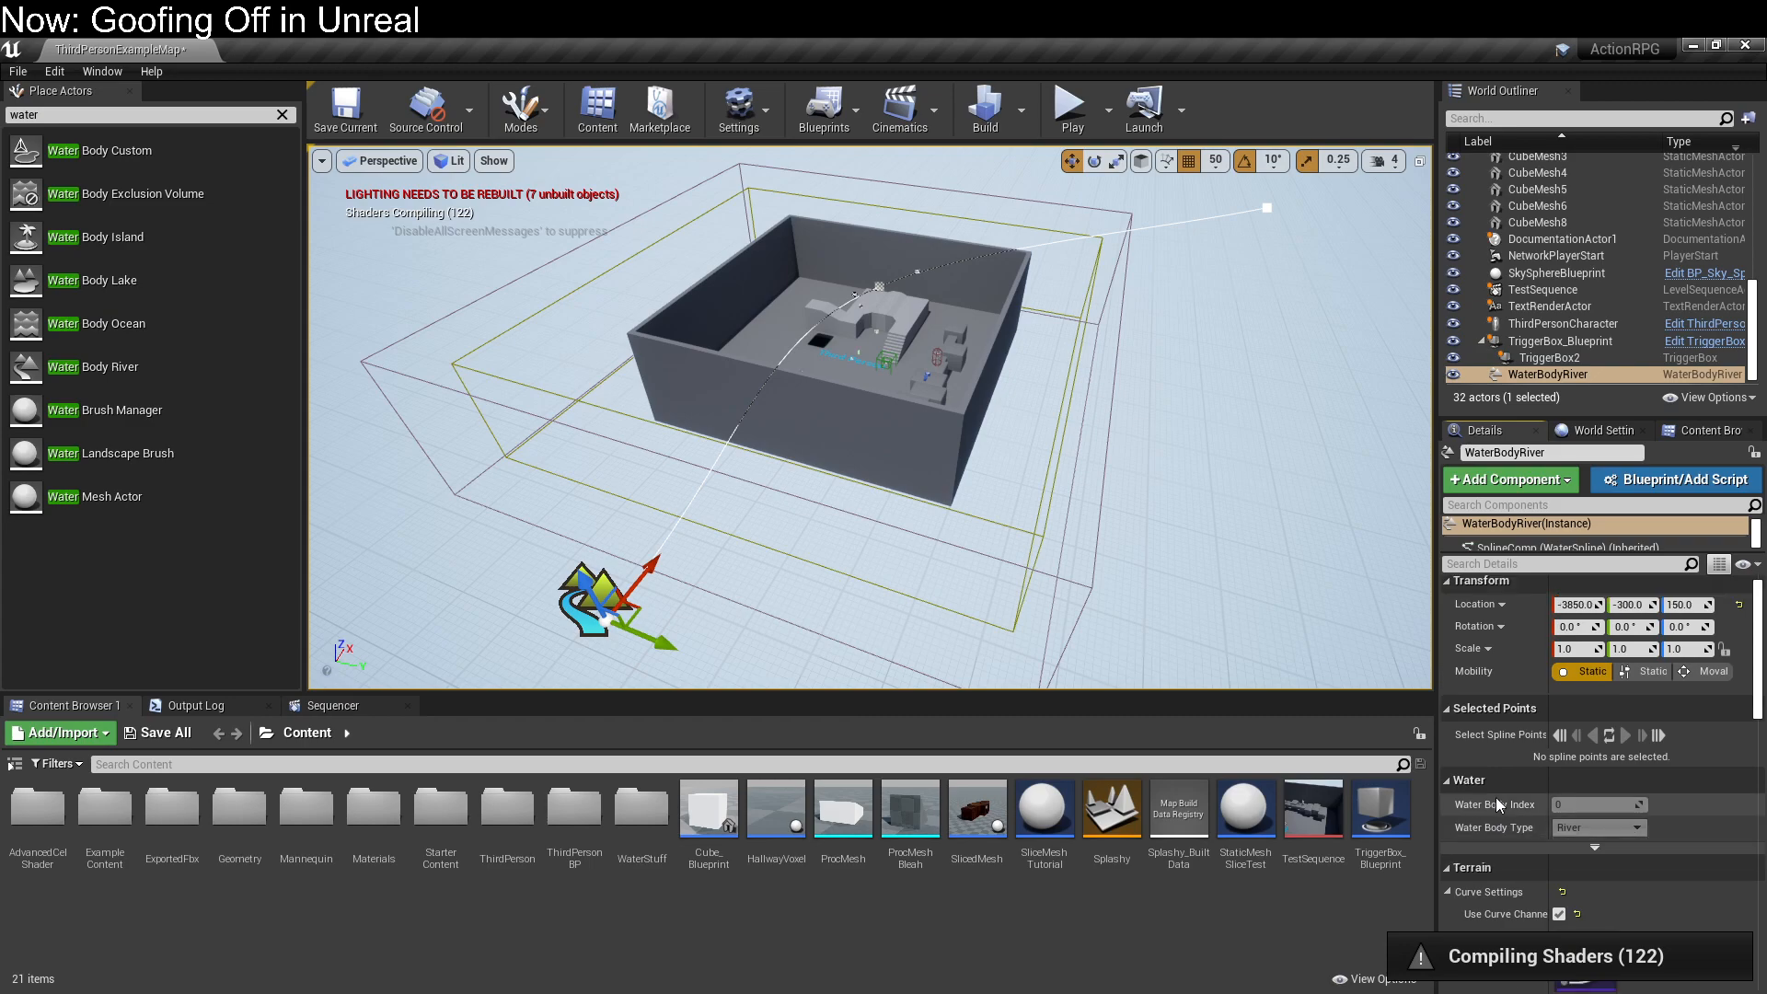
# Step: Select the river's spline point inside the arena and expand its water settings for depth, width, velocity and audio intensity
pyautogui.scroll(1, 1495, 797)
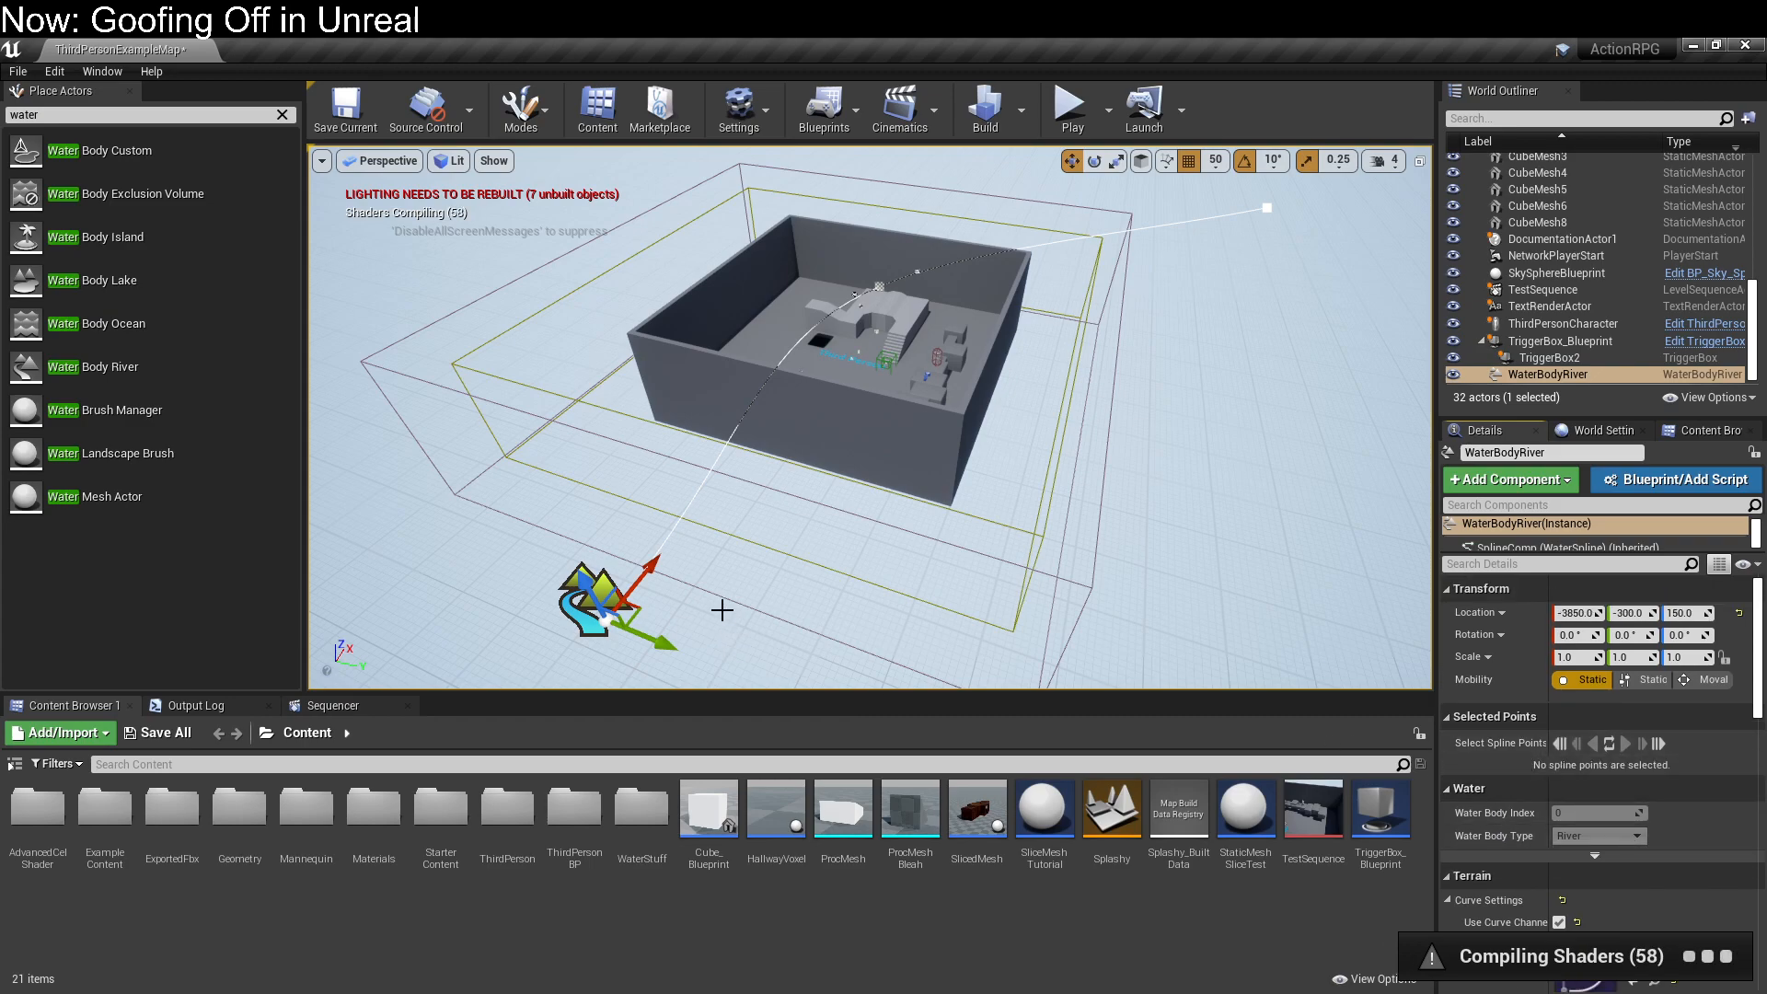
pyautogui.click(918, 269)
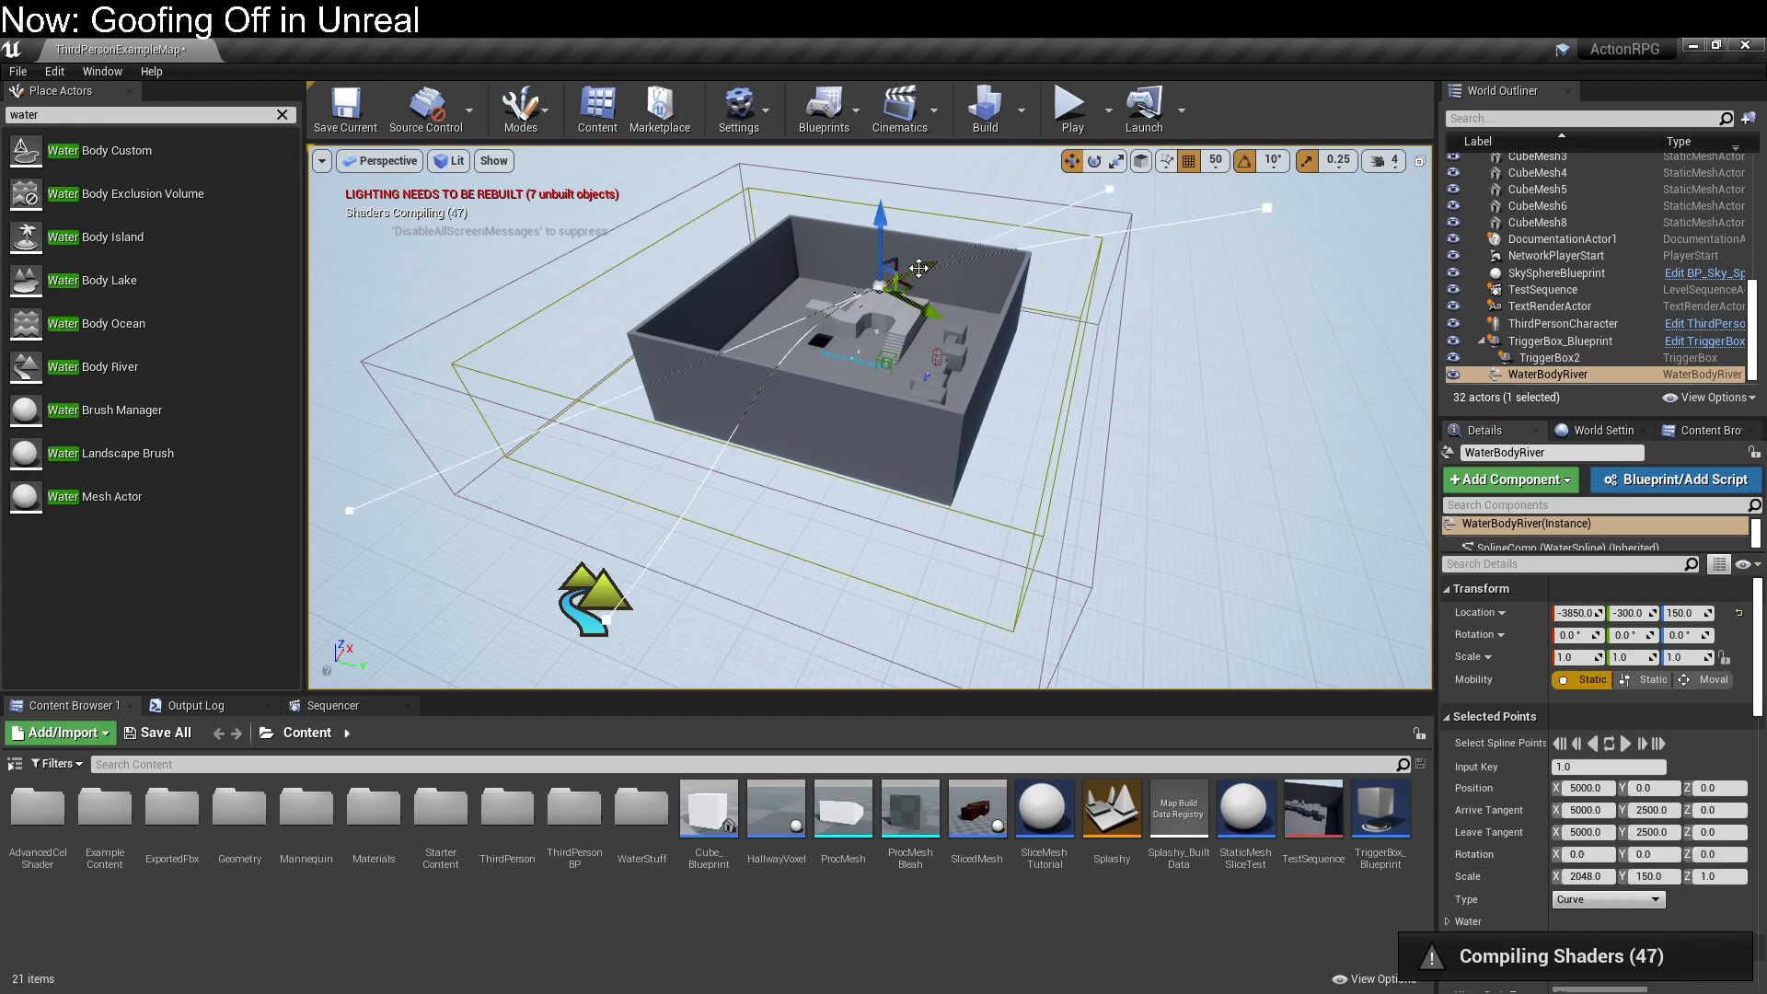
pyautogui.scroll(-2, 1456, 768)
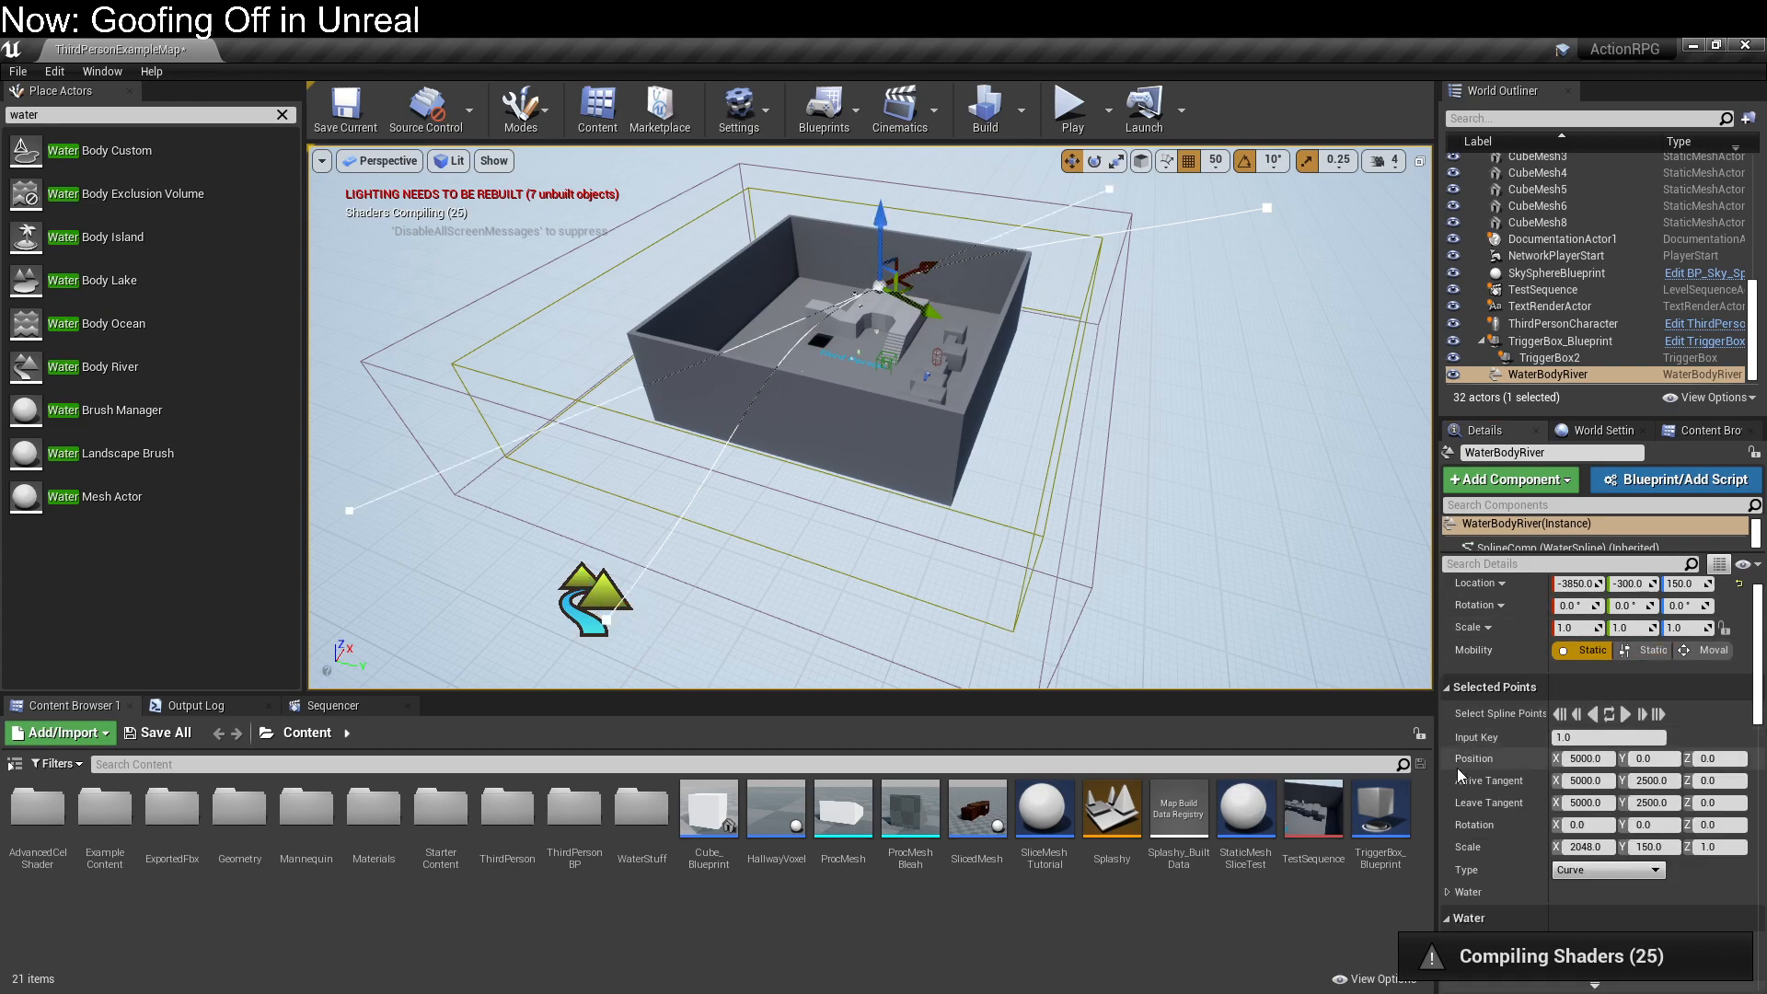
pyautogui.click(1450, 863)
pyautogui.scroll(-4, 1450, 863)
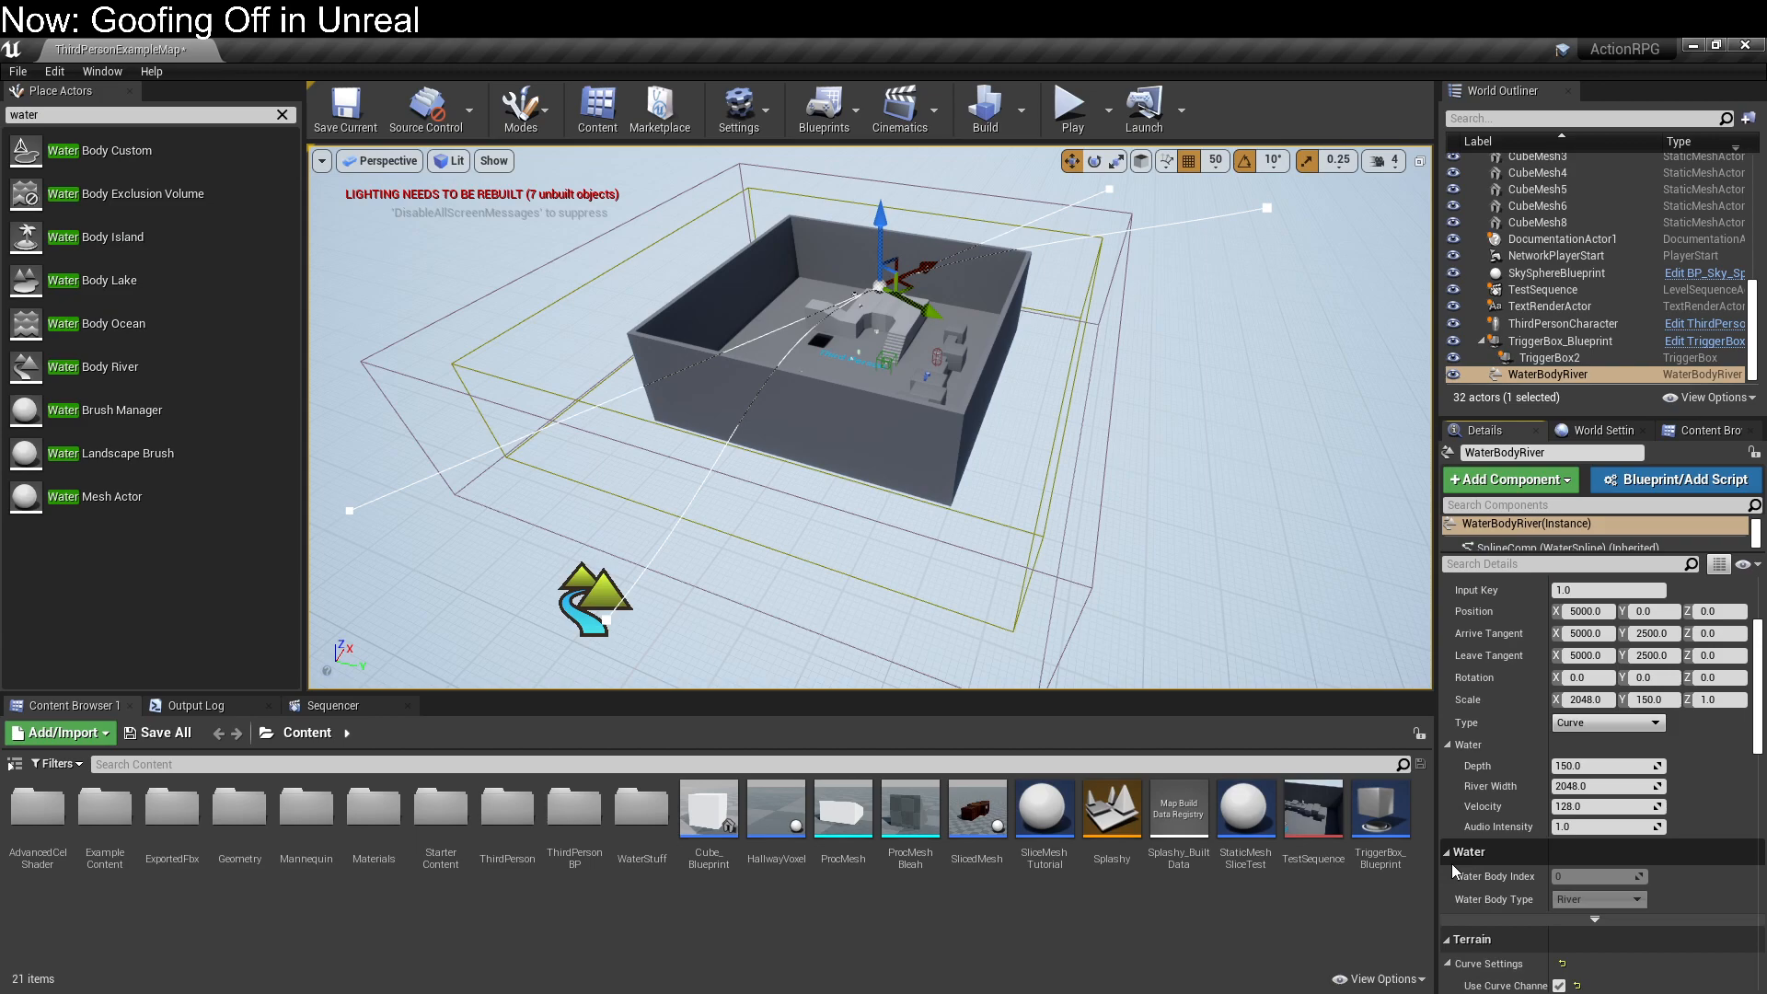
# Step: Nudge the selected river spline point slightly within the arena and review the river's remaining properties down to collision
pyautogui.moveTo(882, 219); pyautogui.dragTo(889, 201)
pyautogui.moveTo(920, 304); pyautogui.dragTo(908, 302)
pyautogui.scroll(-6, 1563, 724)
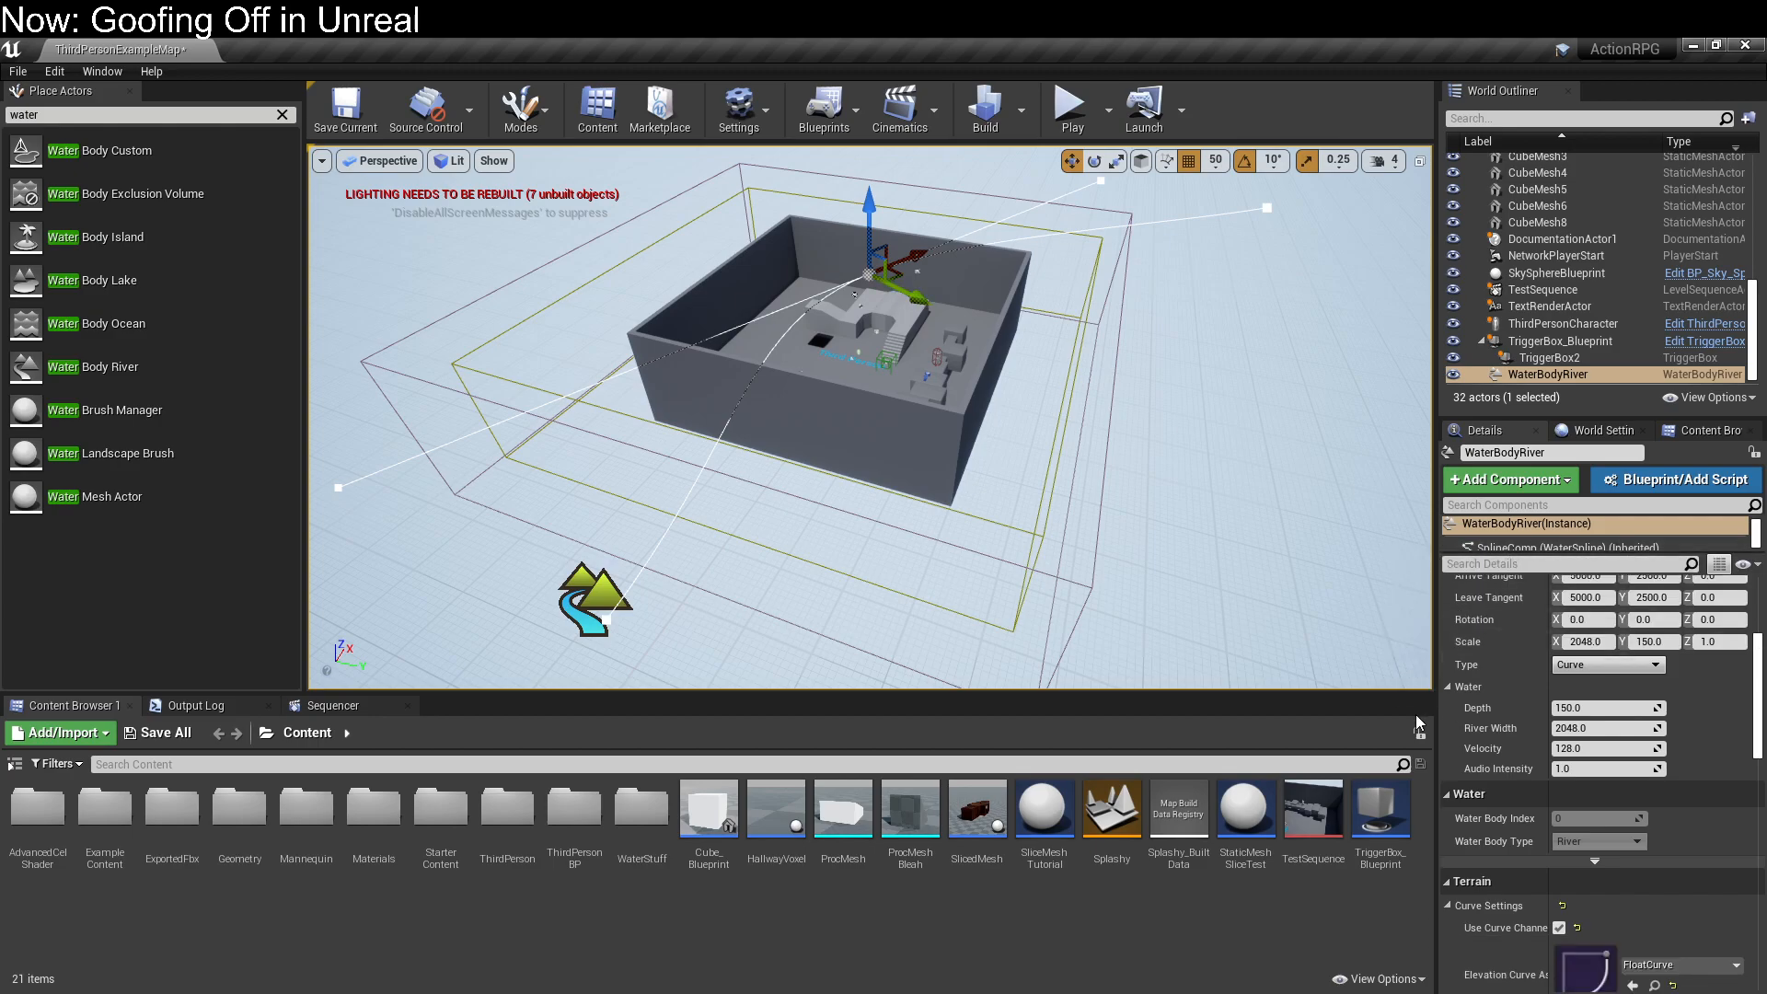
pyautogui.scroll(-10, 1562, 728)
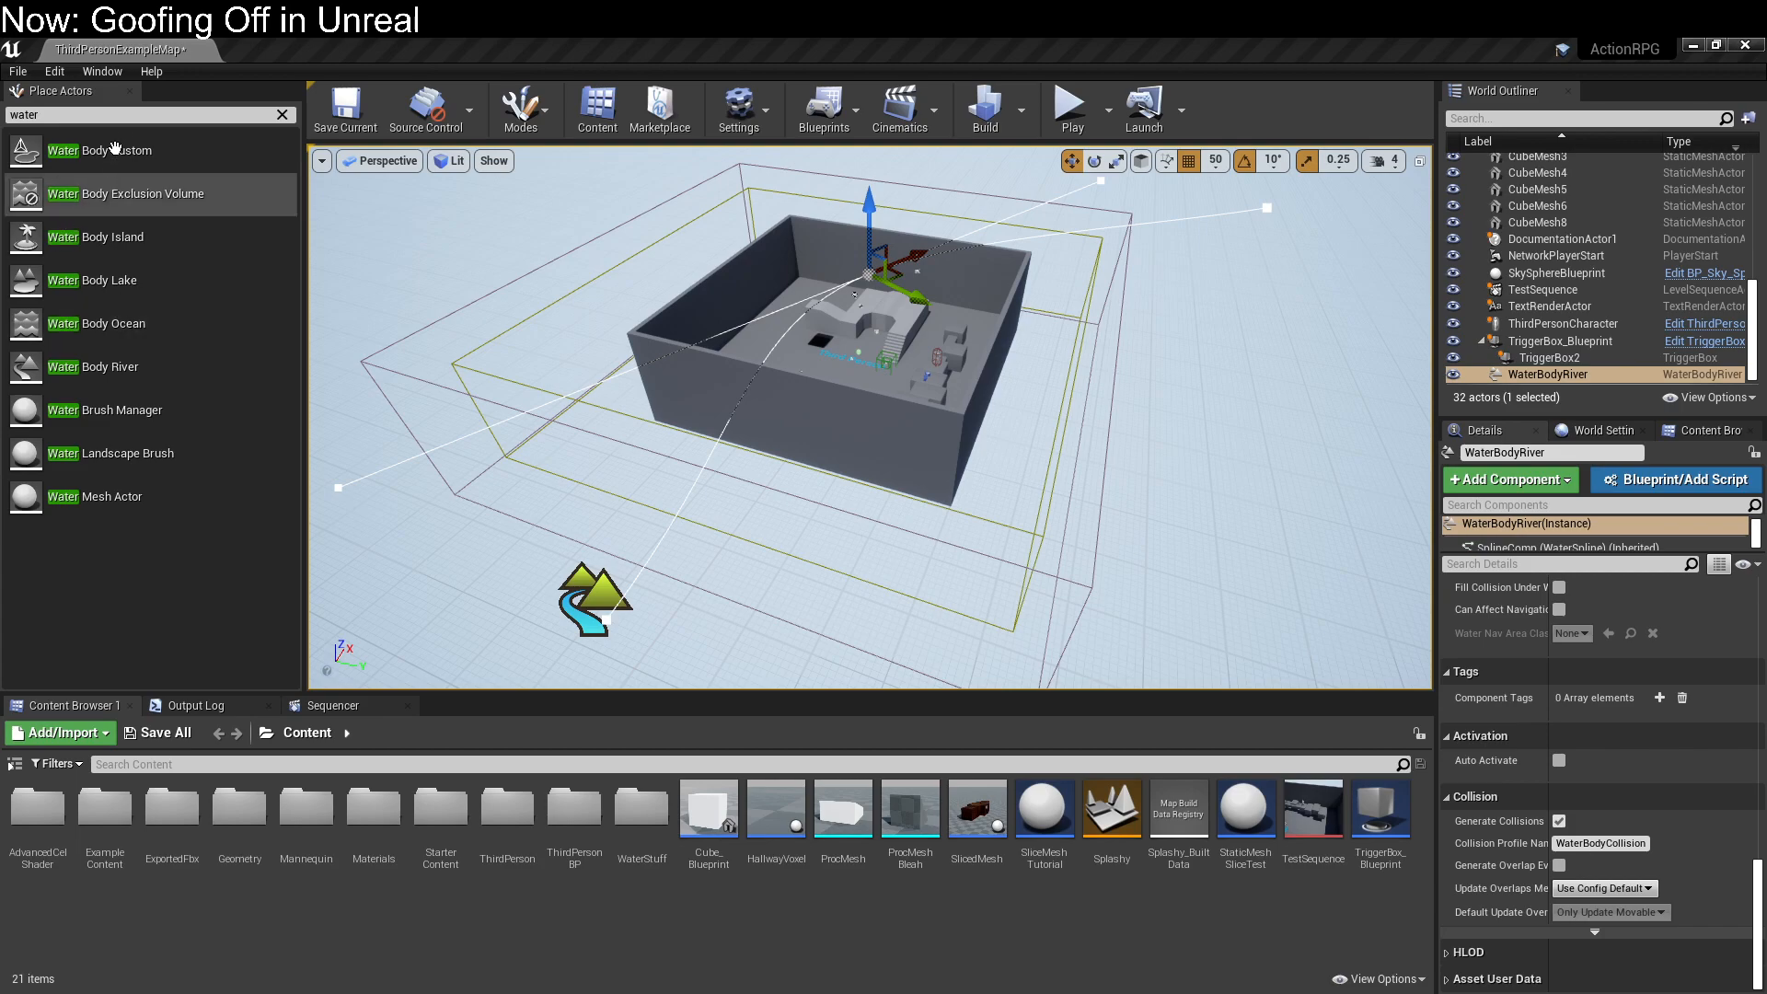
# Step: Search the placeable actors for "land"
pyautogui.click(17, 71)
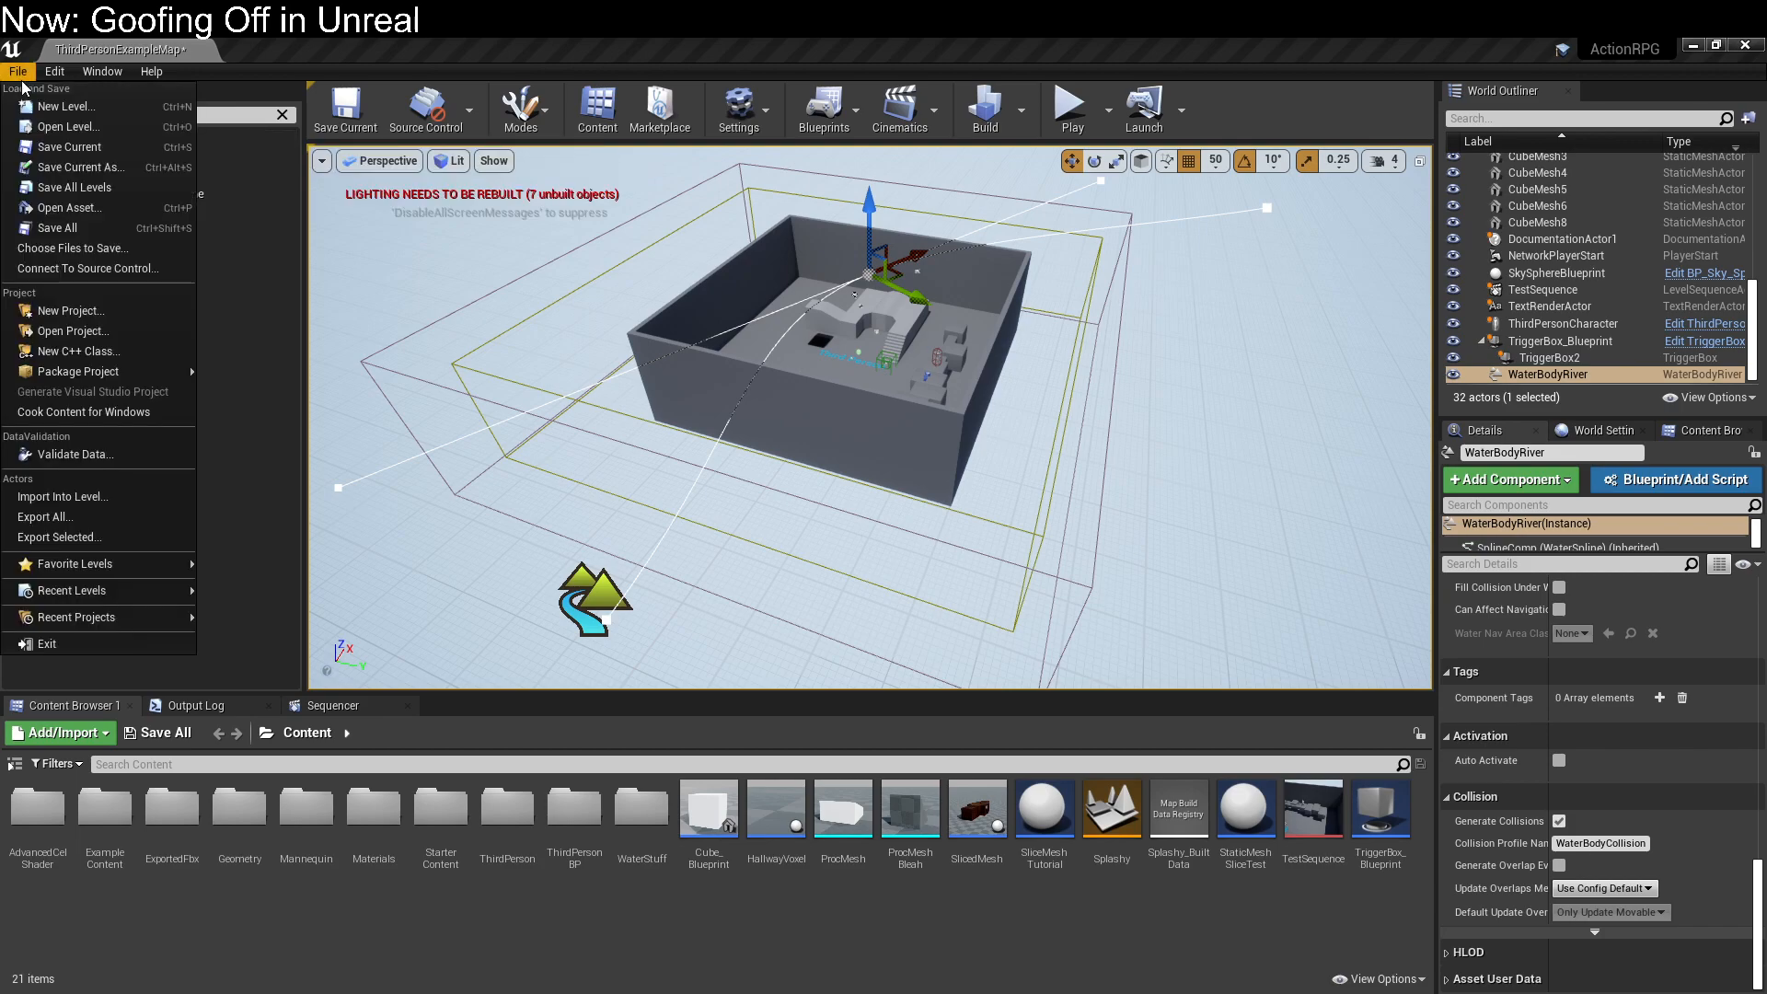
pyautogui.click(352, 69)
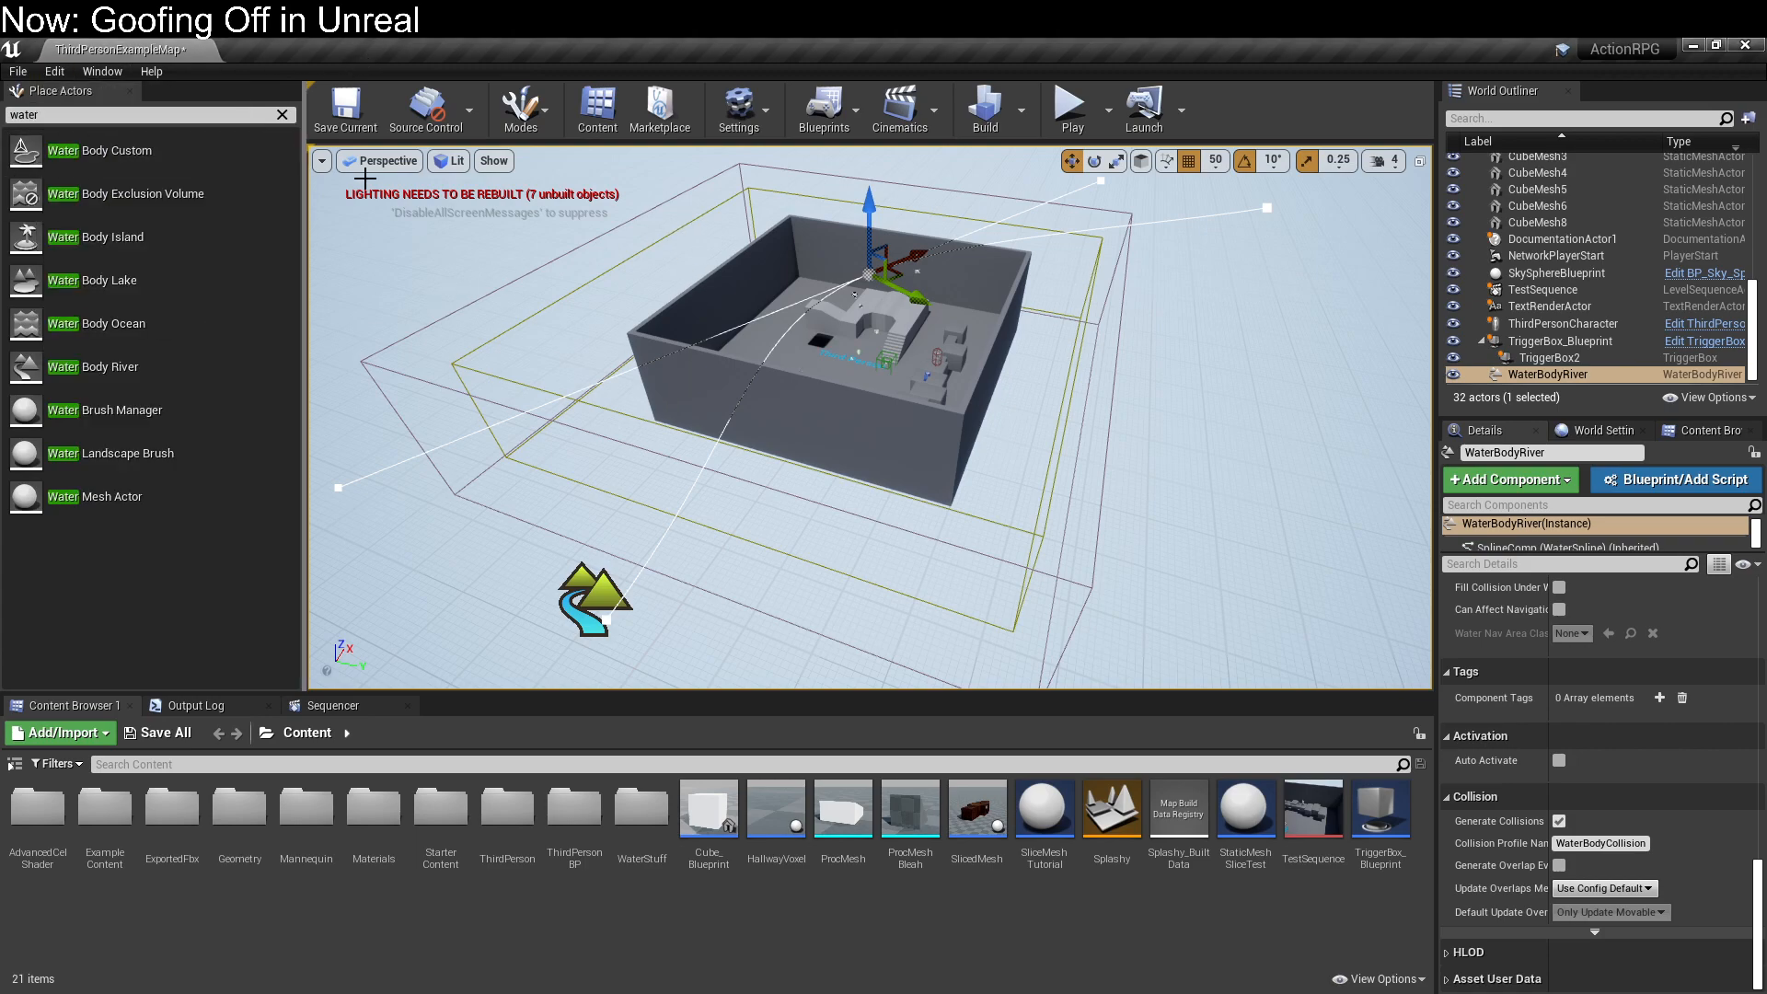
pyautogui.click(80, 73)
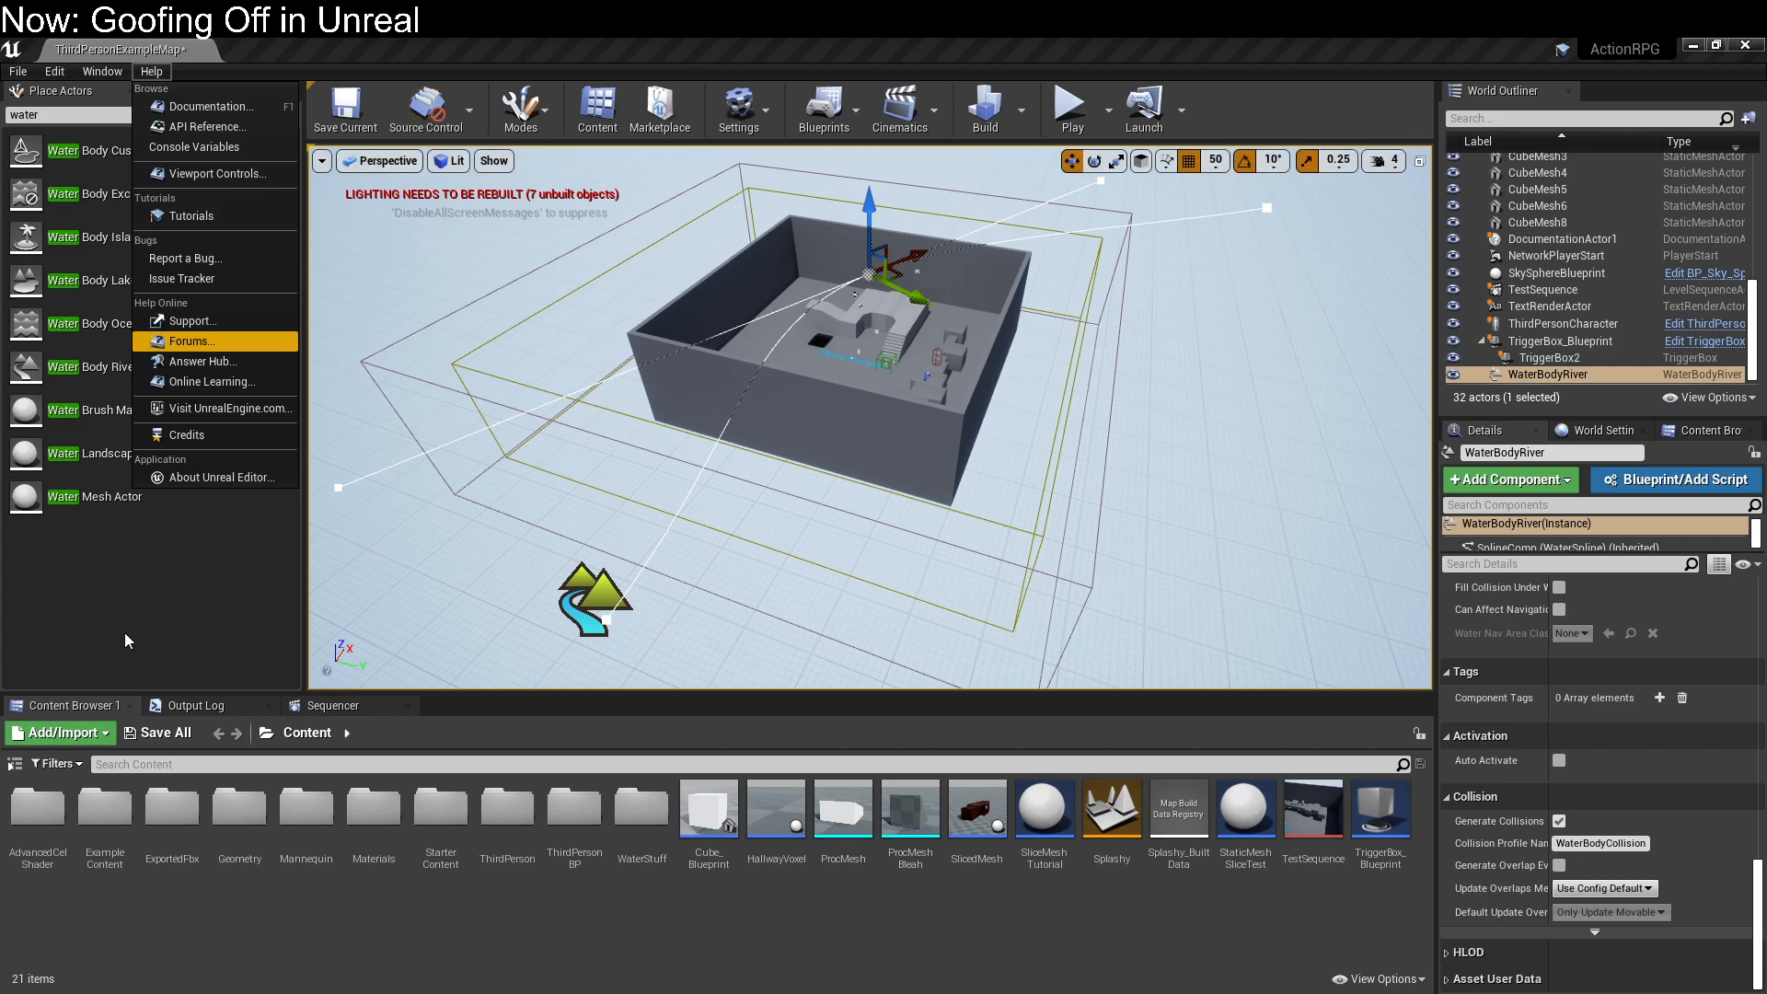
pyautogui.click(82, 616)
pyautogui.doubleClick(25, 114)
pyautogui.write('land')
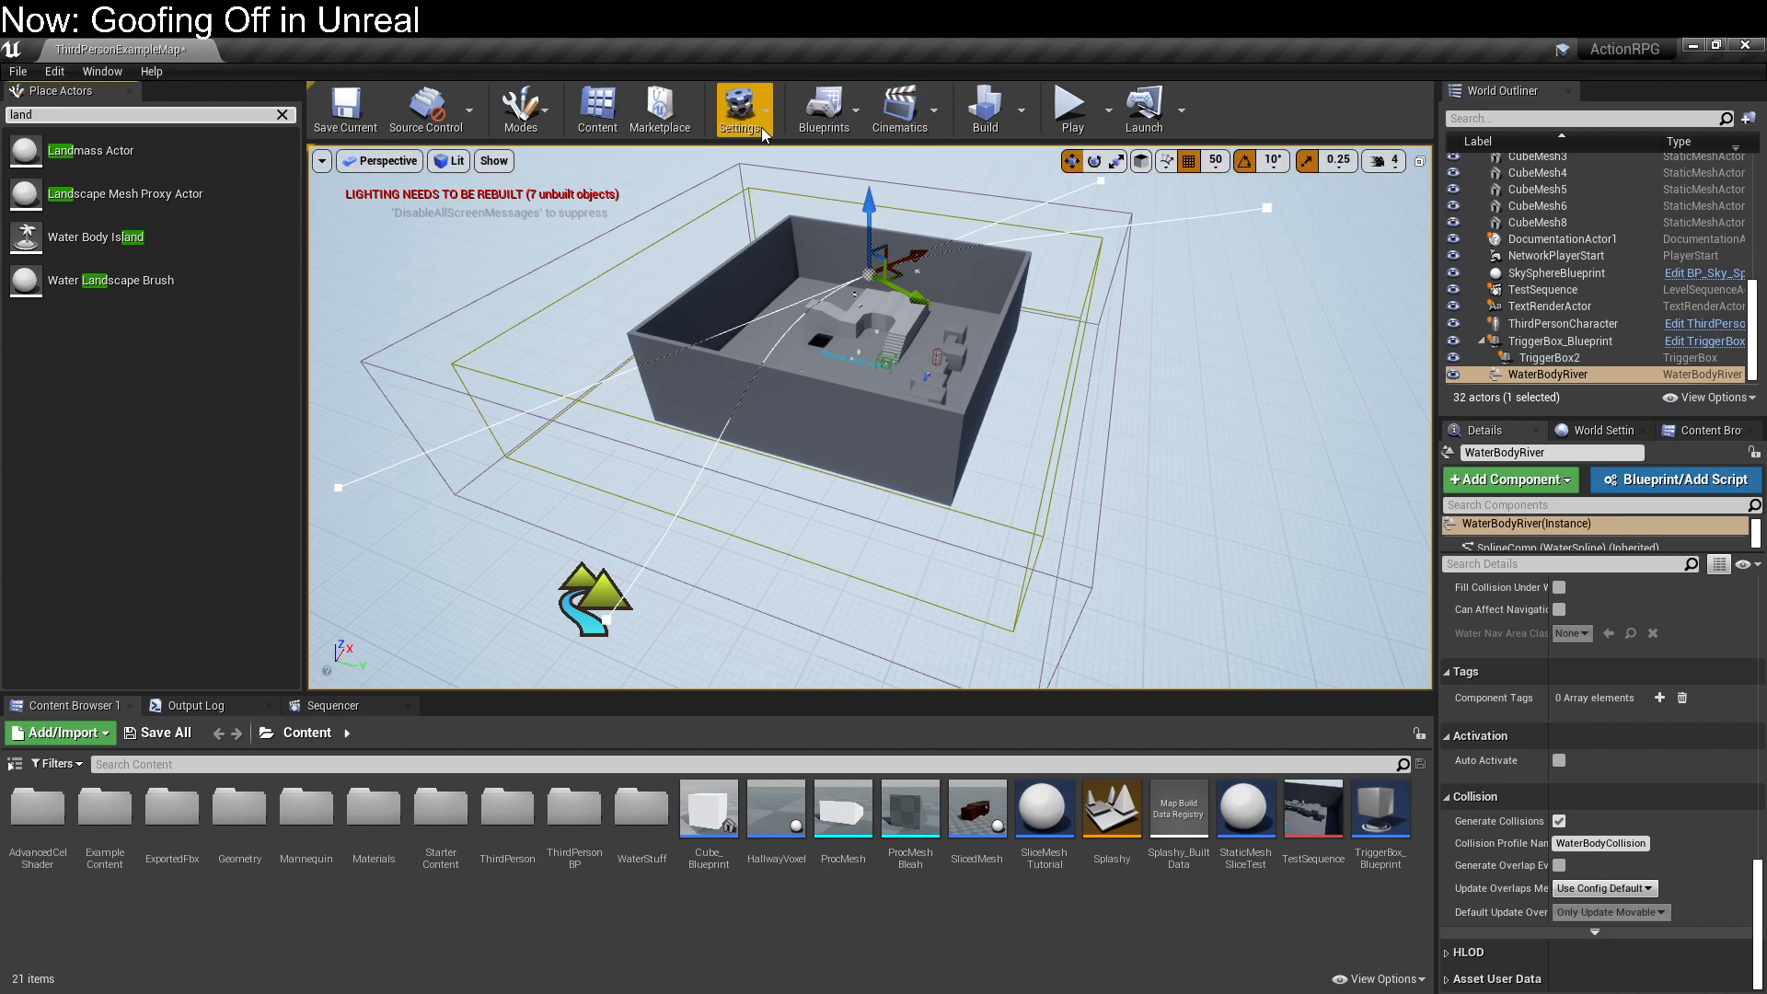
# Step: Switch to Landscape mode and enable edit layers for the new landscape
pyautogui.click(556, 114)
pyautogui.click(585, 193)
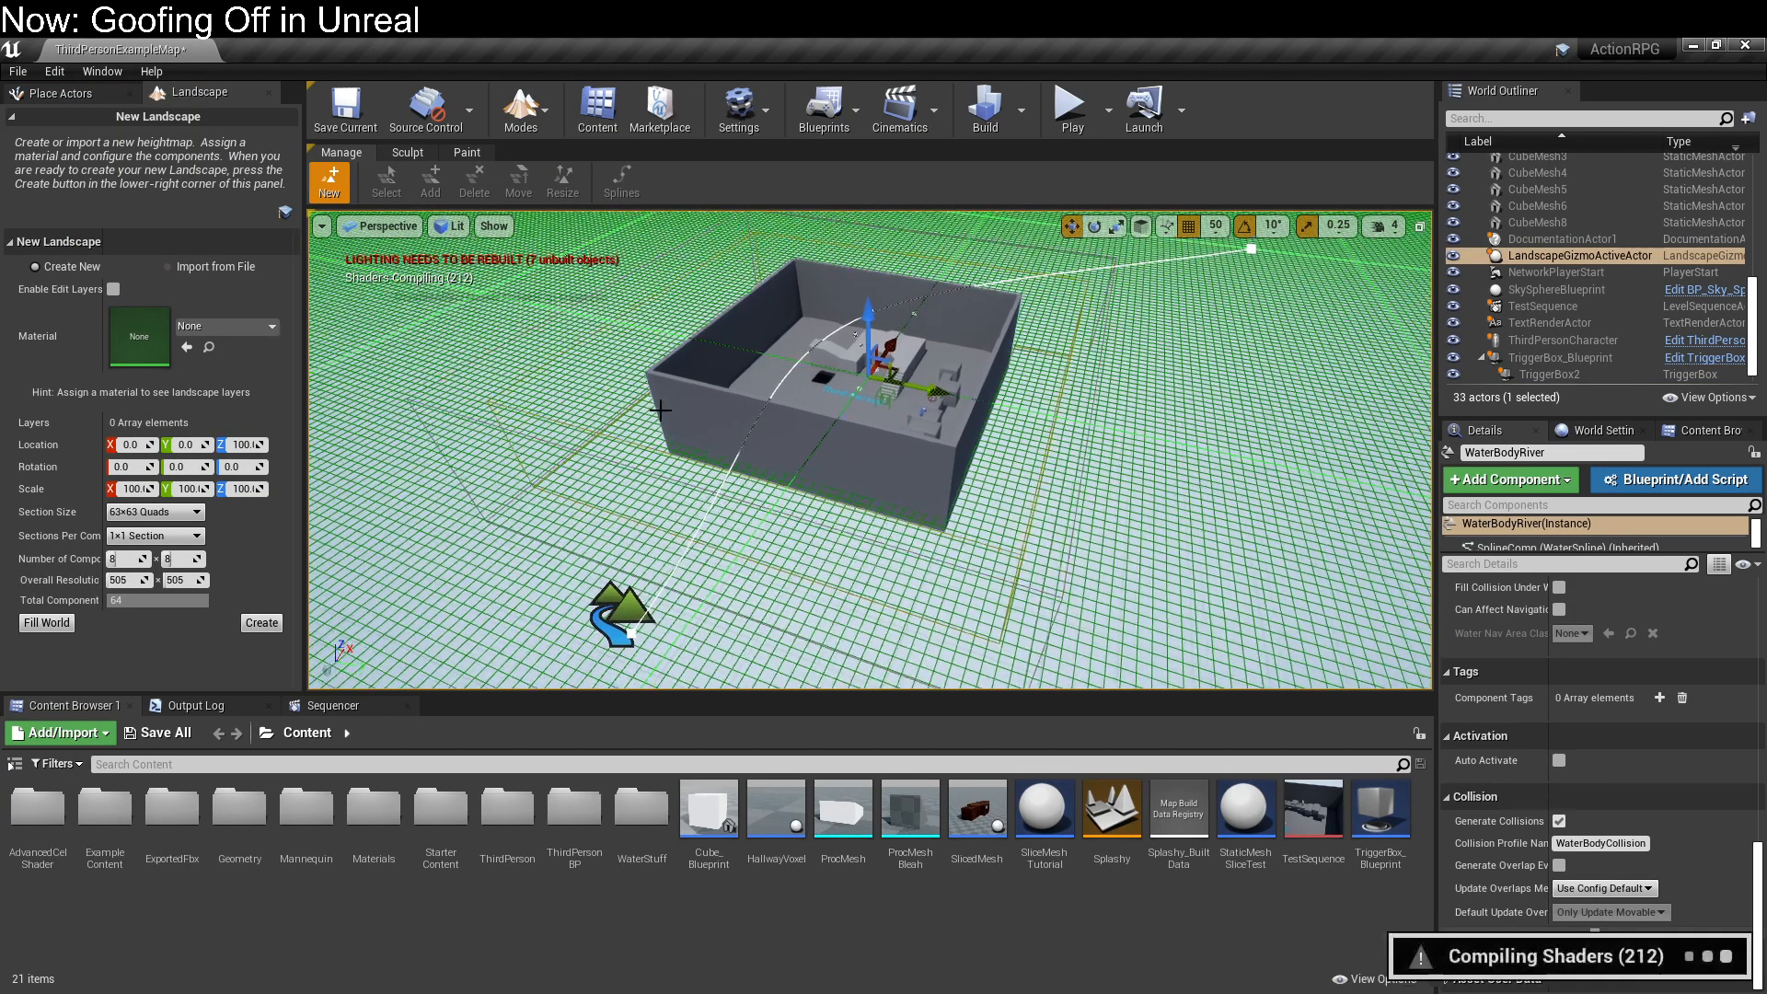
pyautogui.scroll(-10, 659, 409)
pyautogui.moveTo(679, 447); pyautogui.dragTo(549, 548, button='right')
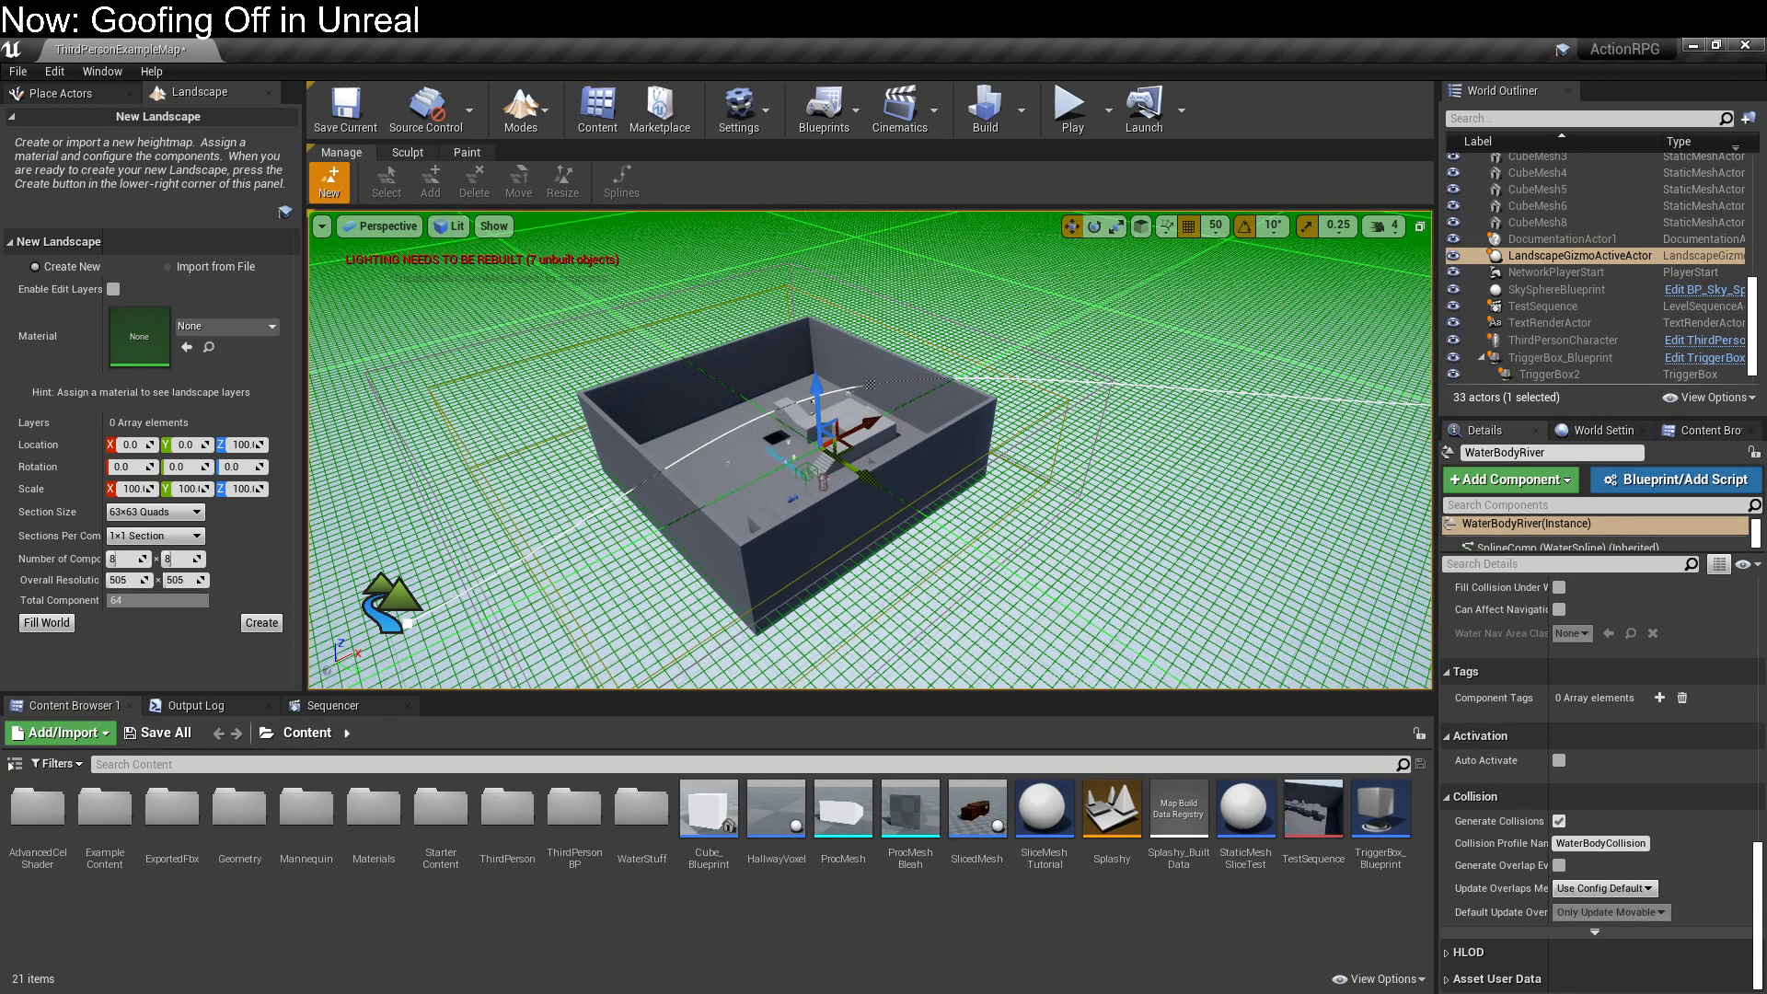
pyautogui.click(113, 289)
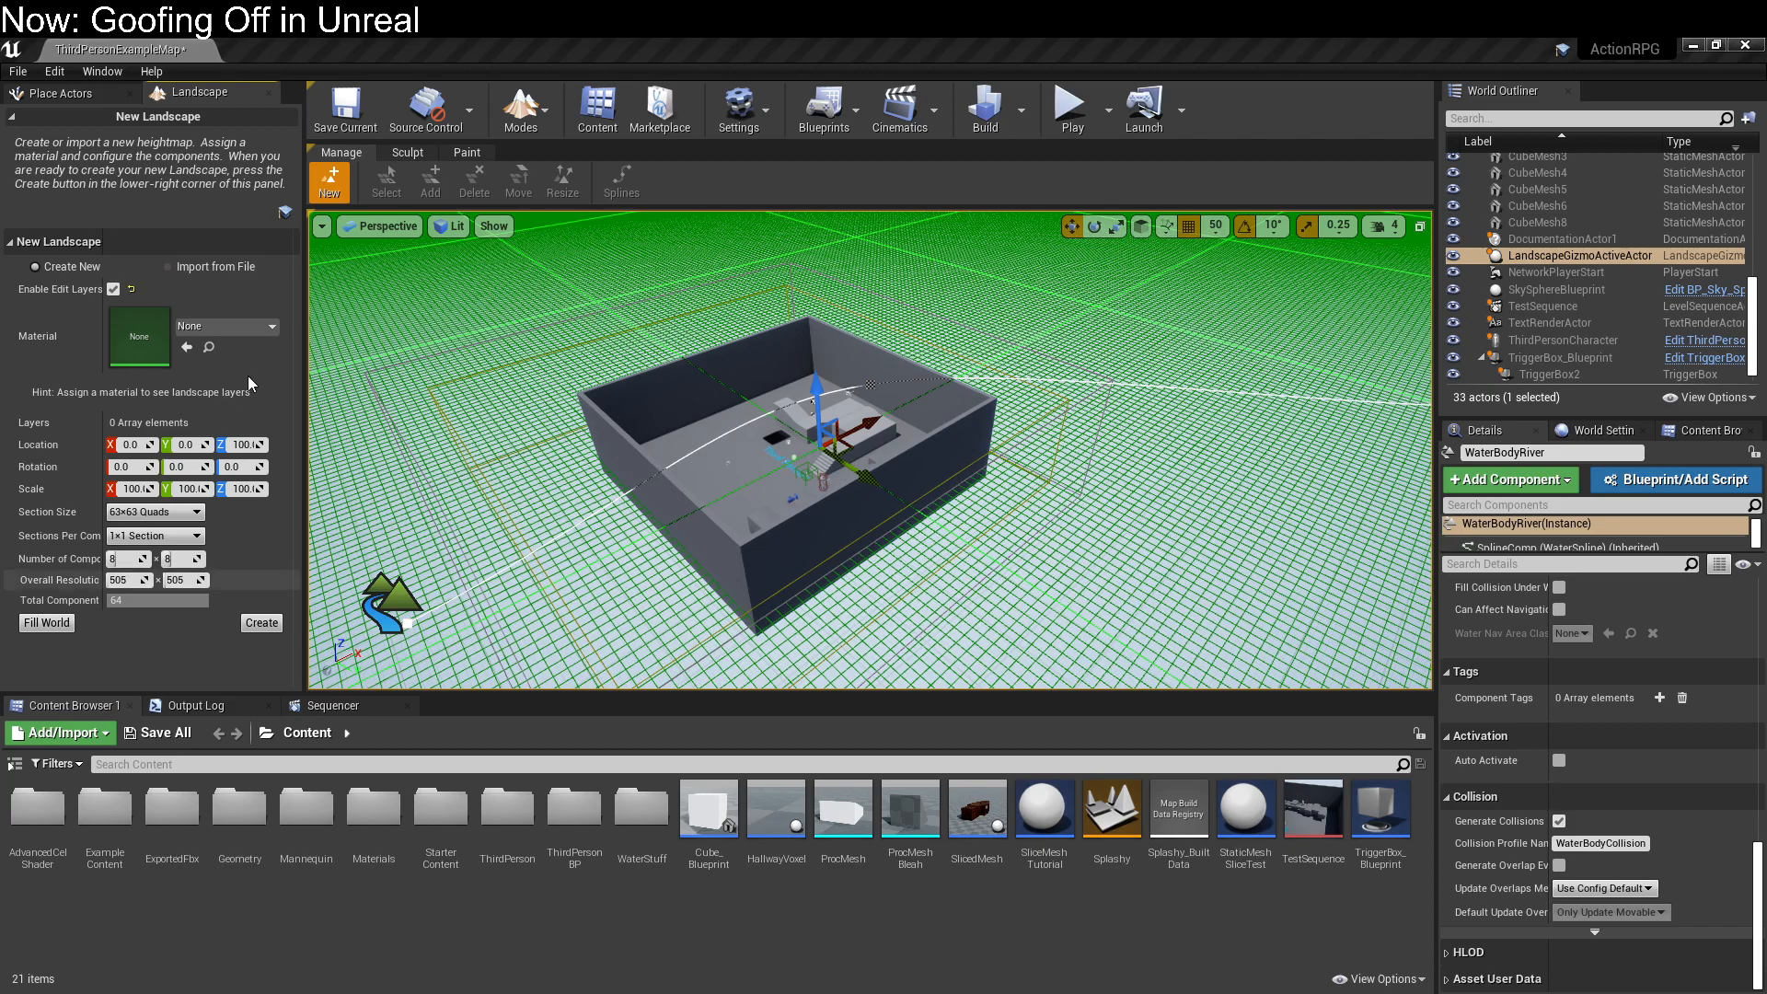
# Step: Search the placeable actors for "ater" and place a Water Body Lake beyond the arena
pyautogui.click(103, 83)
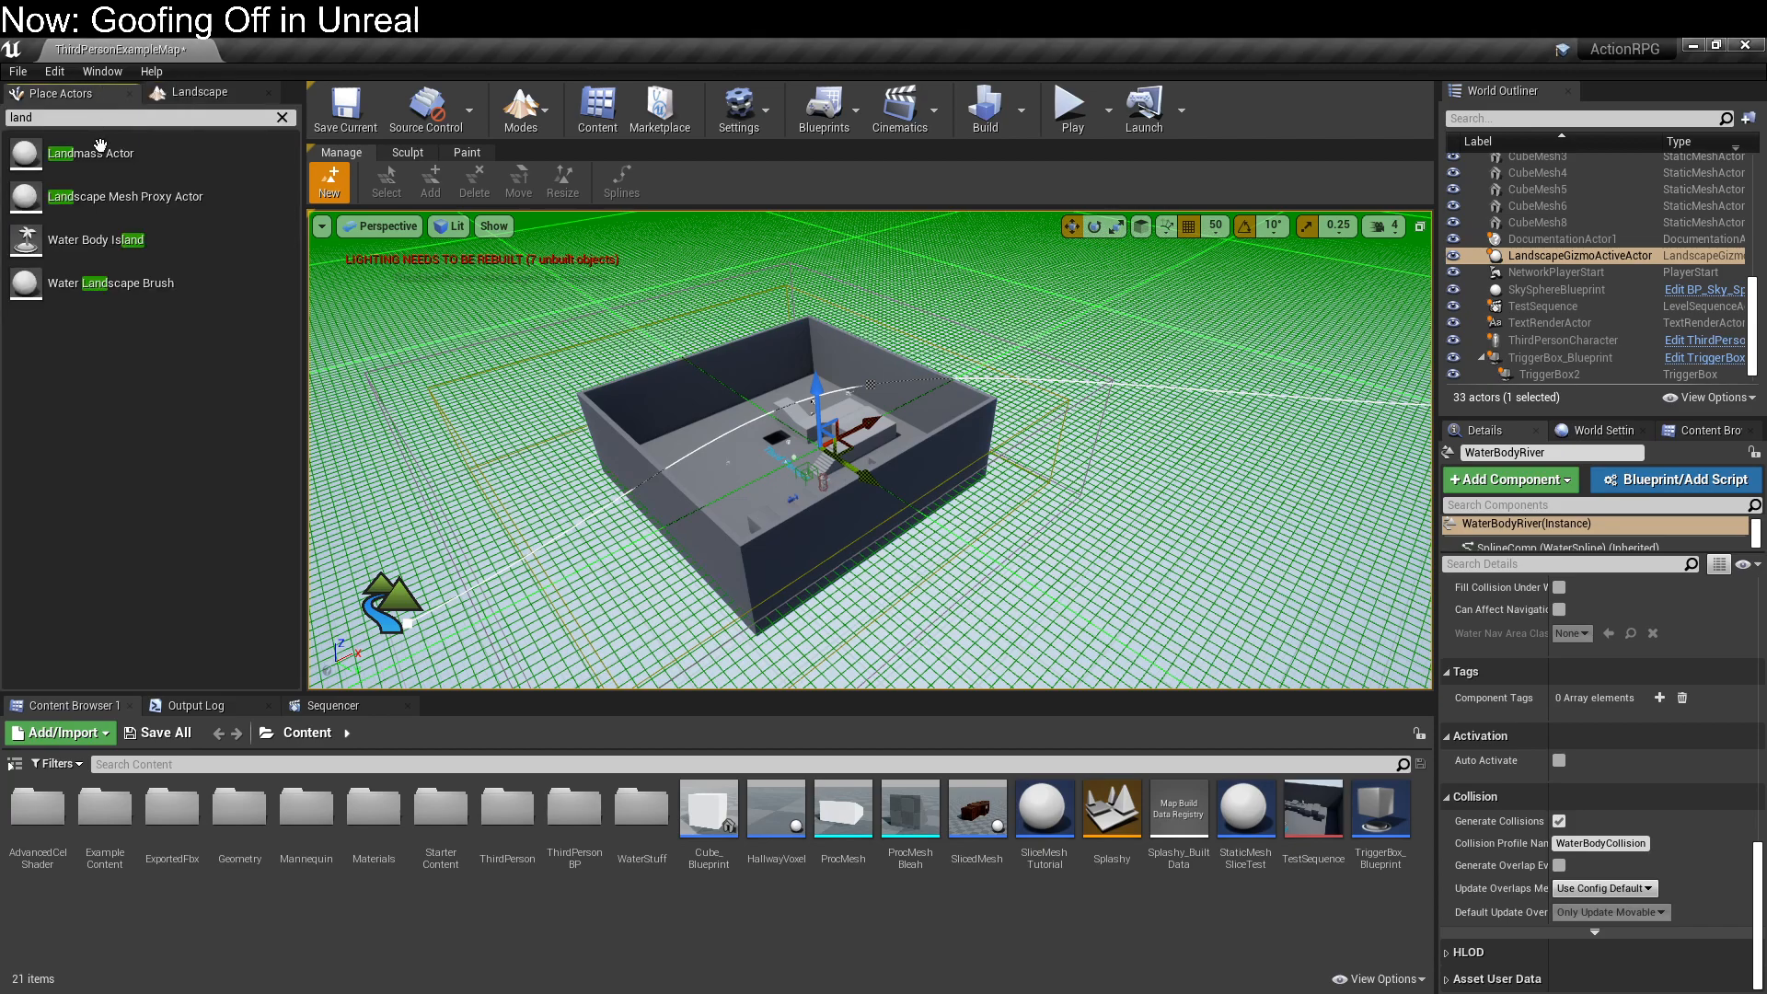
pyautogui.click(162, 122)
pyautogui.write('ater')
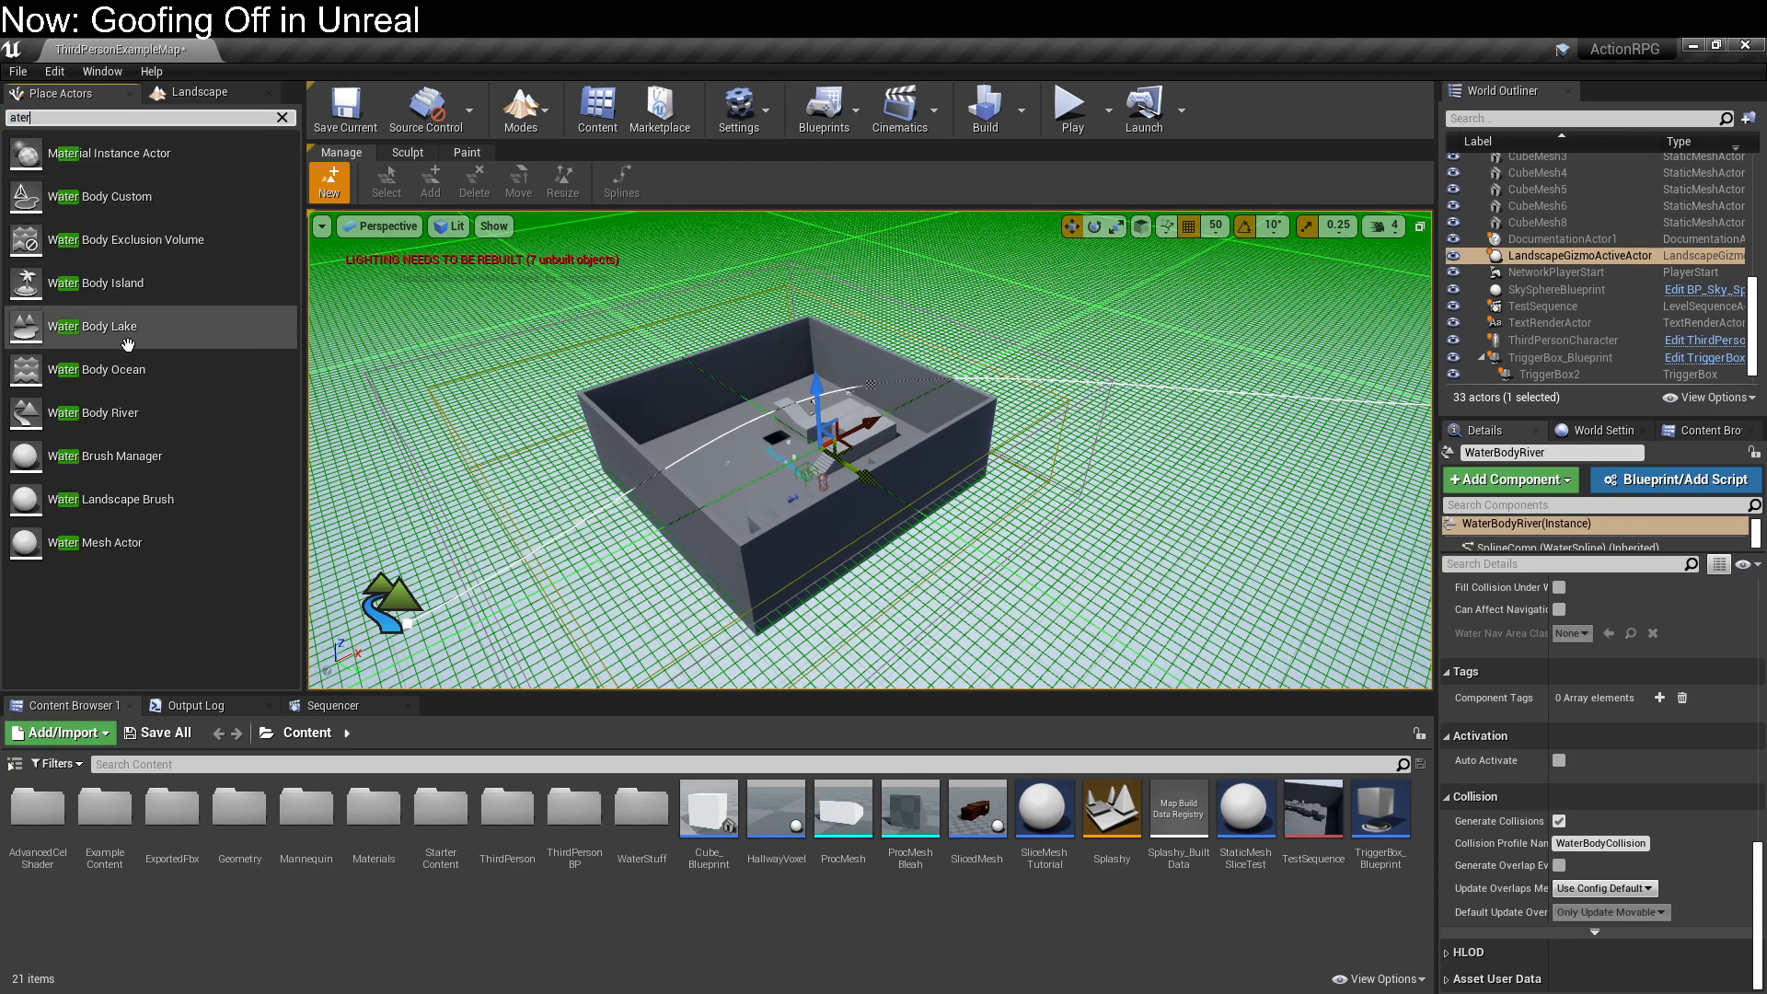
pyautogui.moveTo(119, 328); pyautogui.dragTo(513, 320)
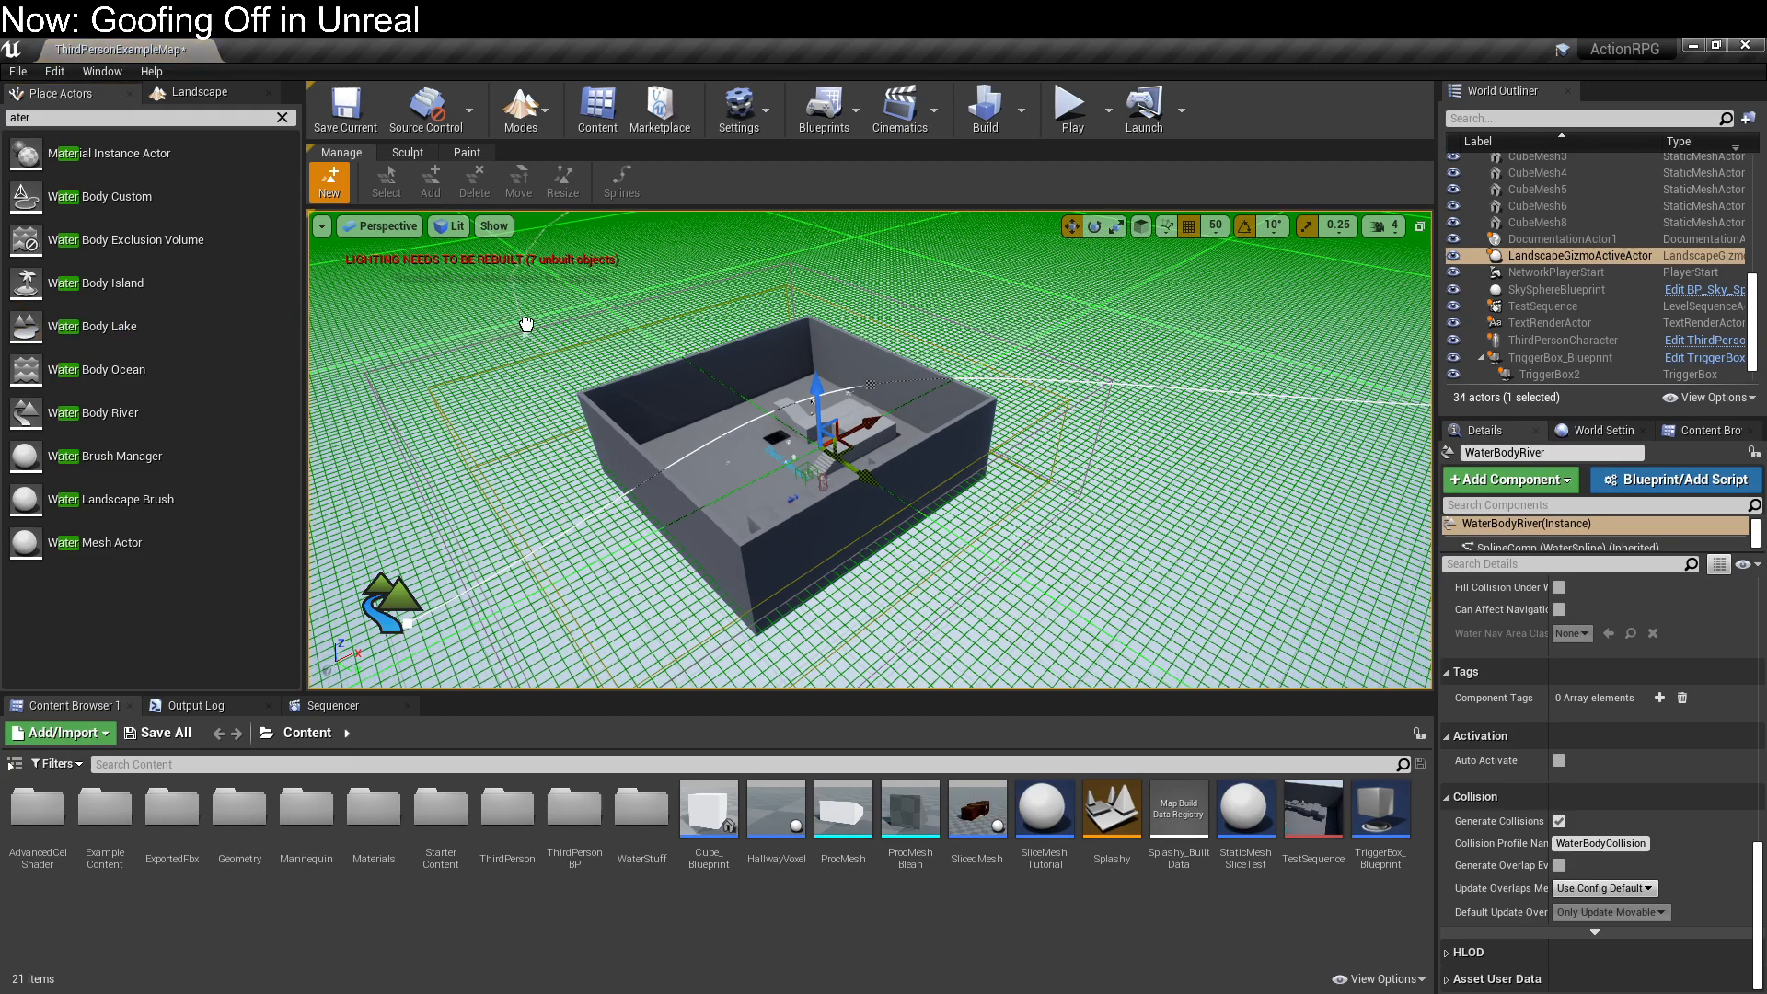
pyautogui.moveTo(646, 368); pyautogui.dragTo(833, 296, button='right')
pyautogui.moveTo(1031, 453); pyautogui.dragTo(1039, 479, button='right')
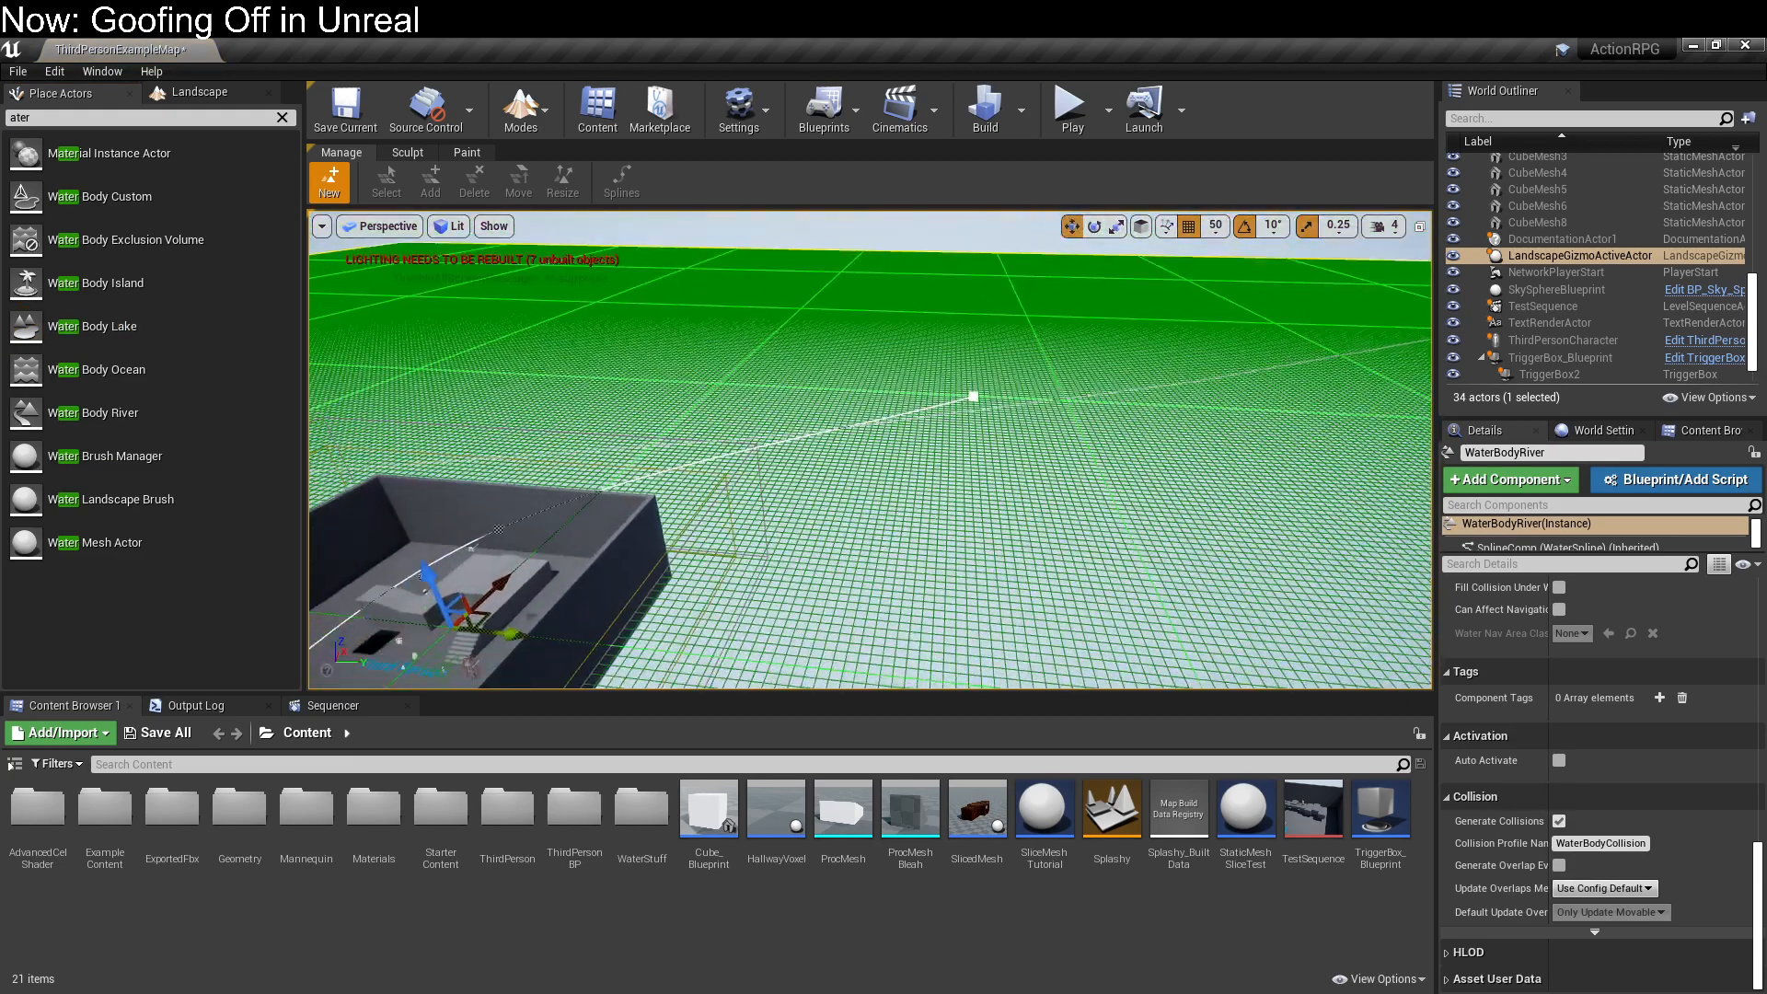
# Step: Examine the new landscape's preview grid around the arena and the lake, and return to Select mode
pyautogui.click(555, 109)
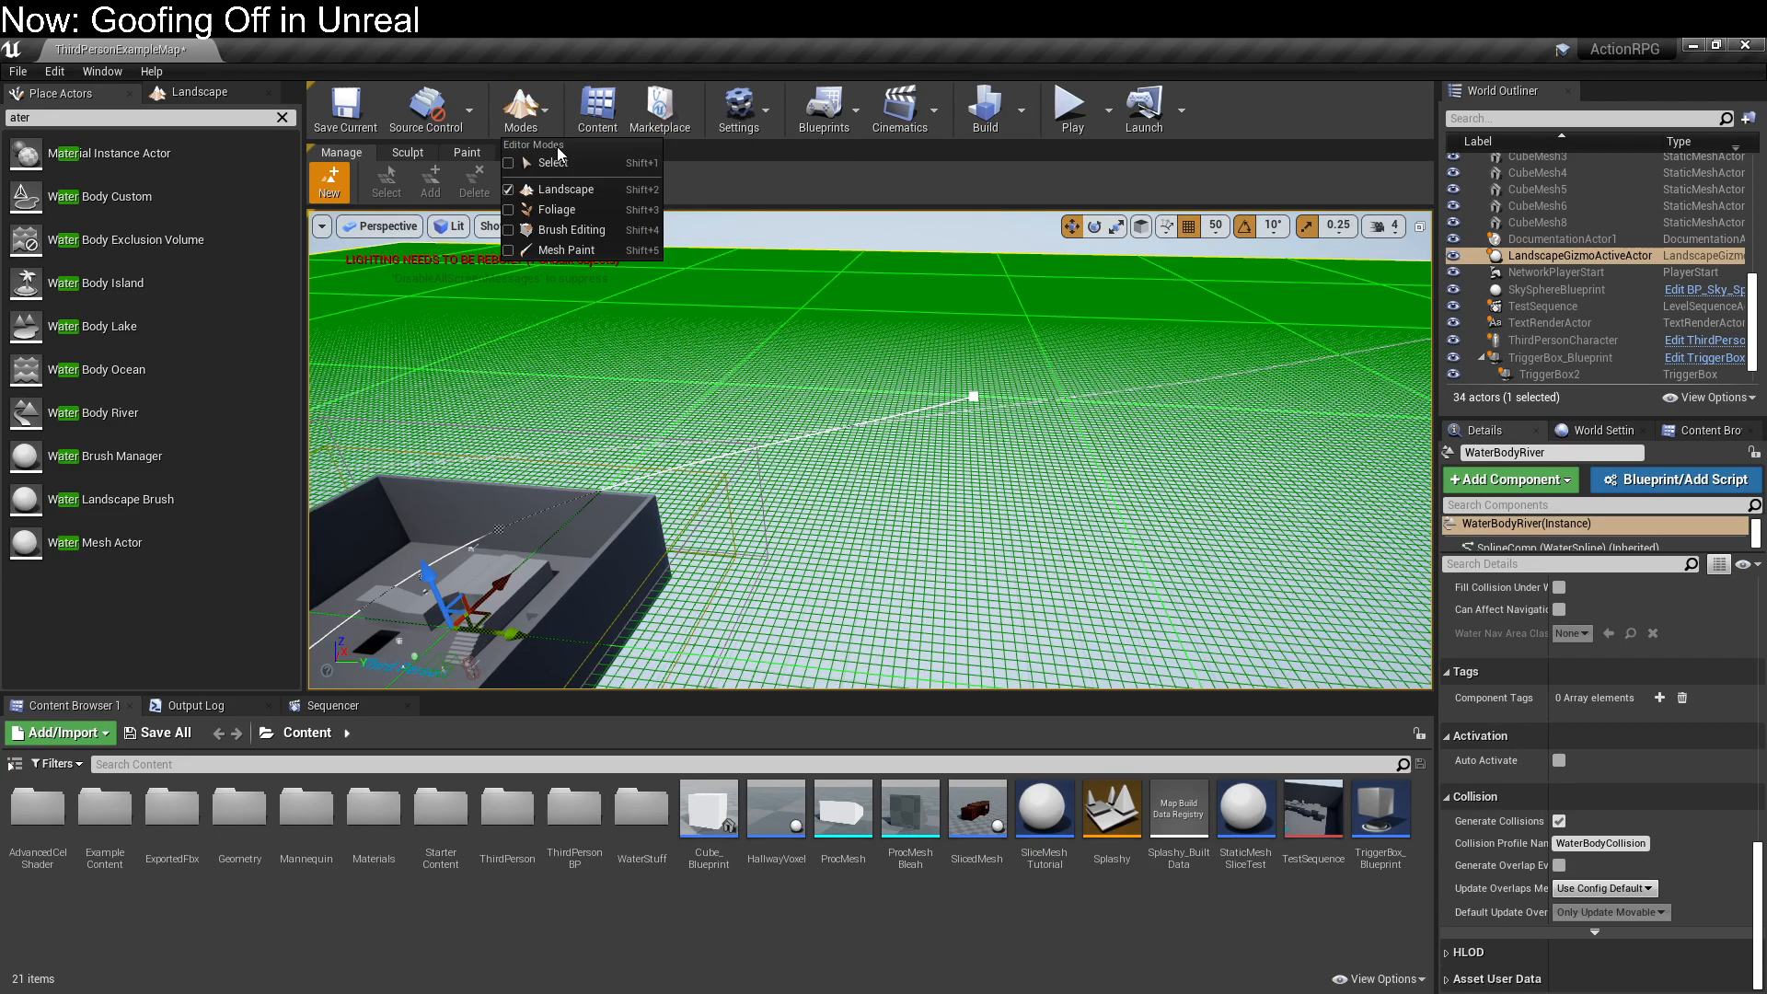
pyautogui.click(606, 182)
pyautogui.click(191, 94)
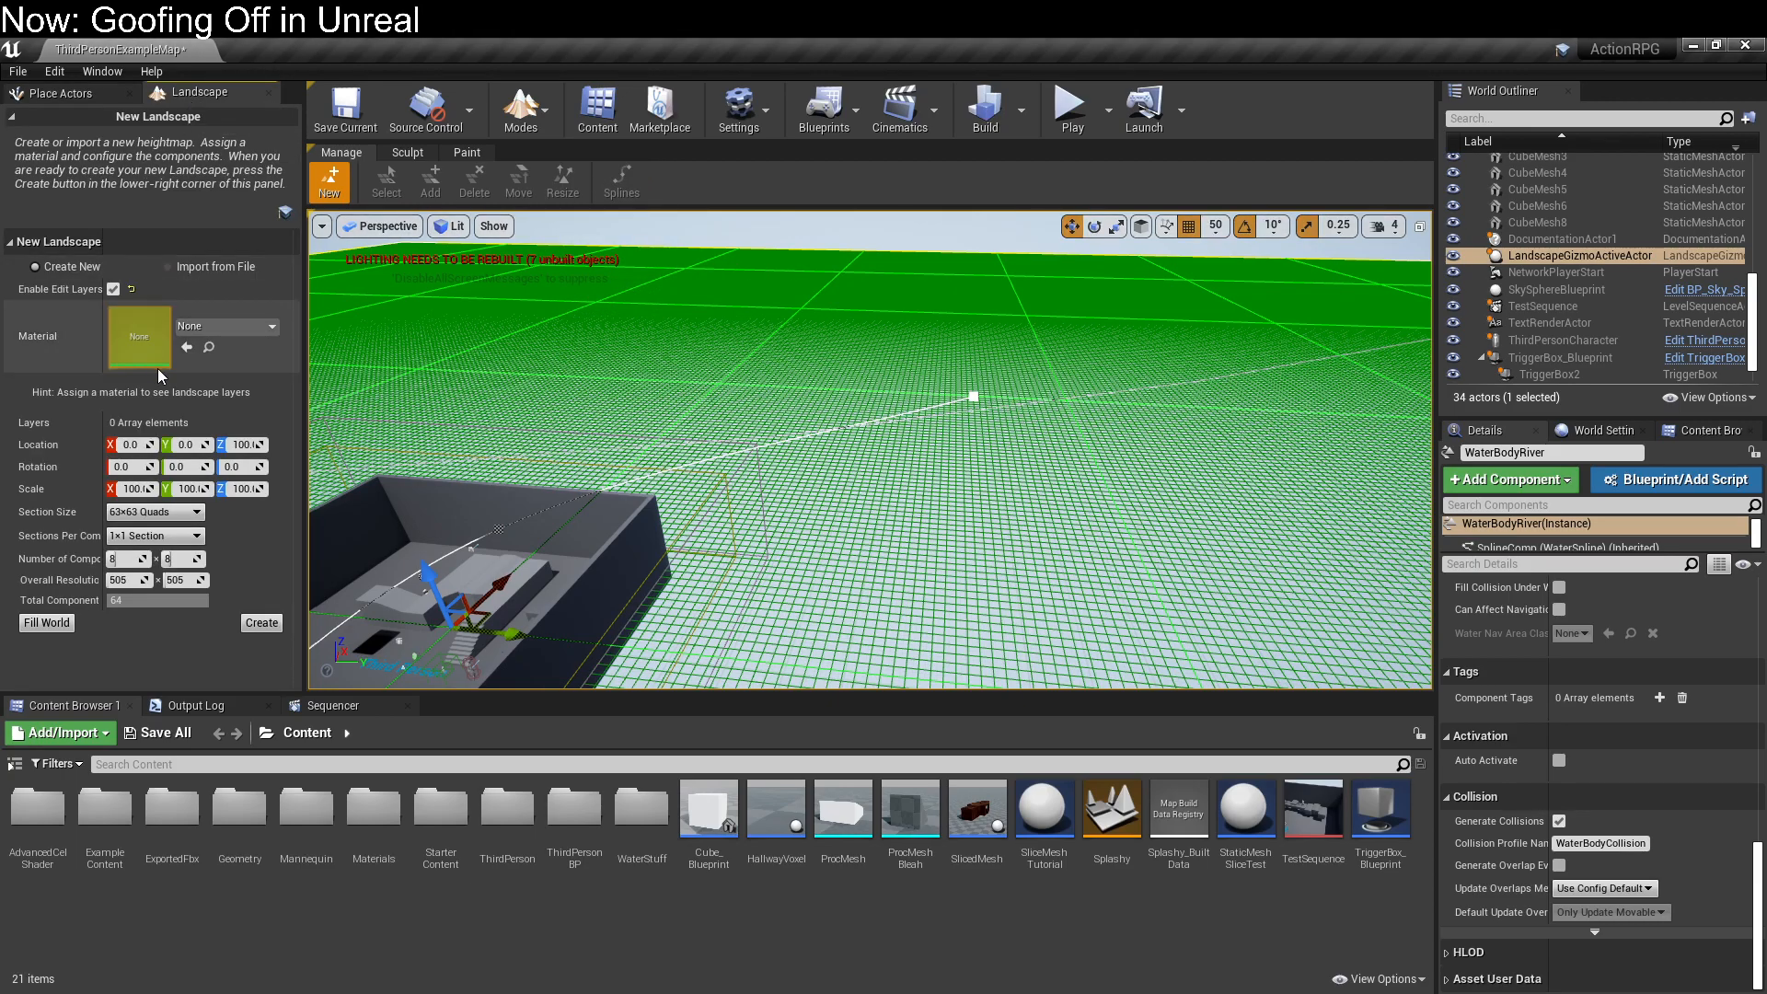
pyautogui.moveTo(829, 365); pyautogui.dragTo(968, 401, button='right')
pyautogui.scroll(-4, 966, 403)
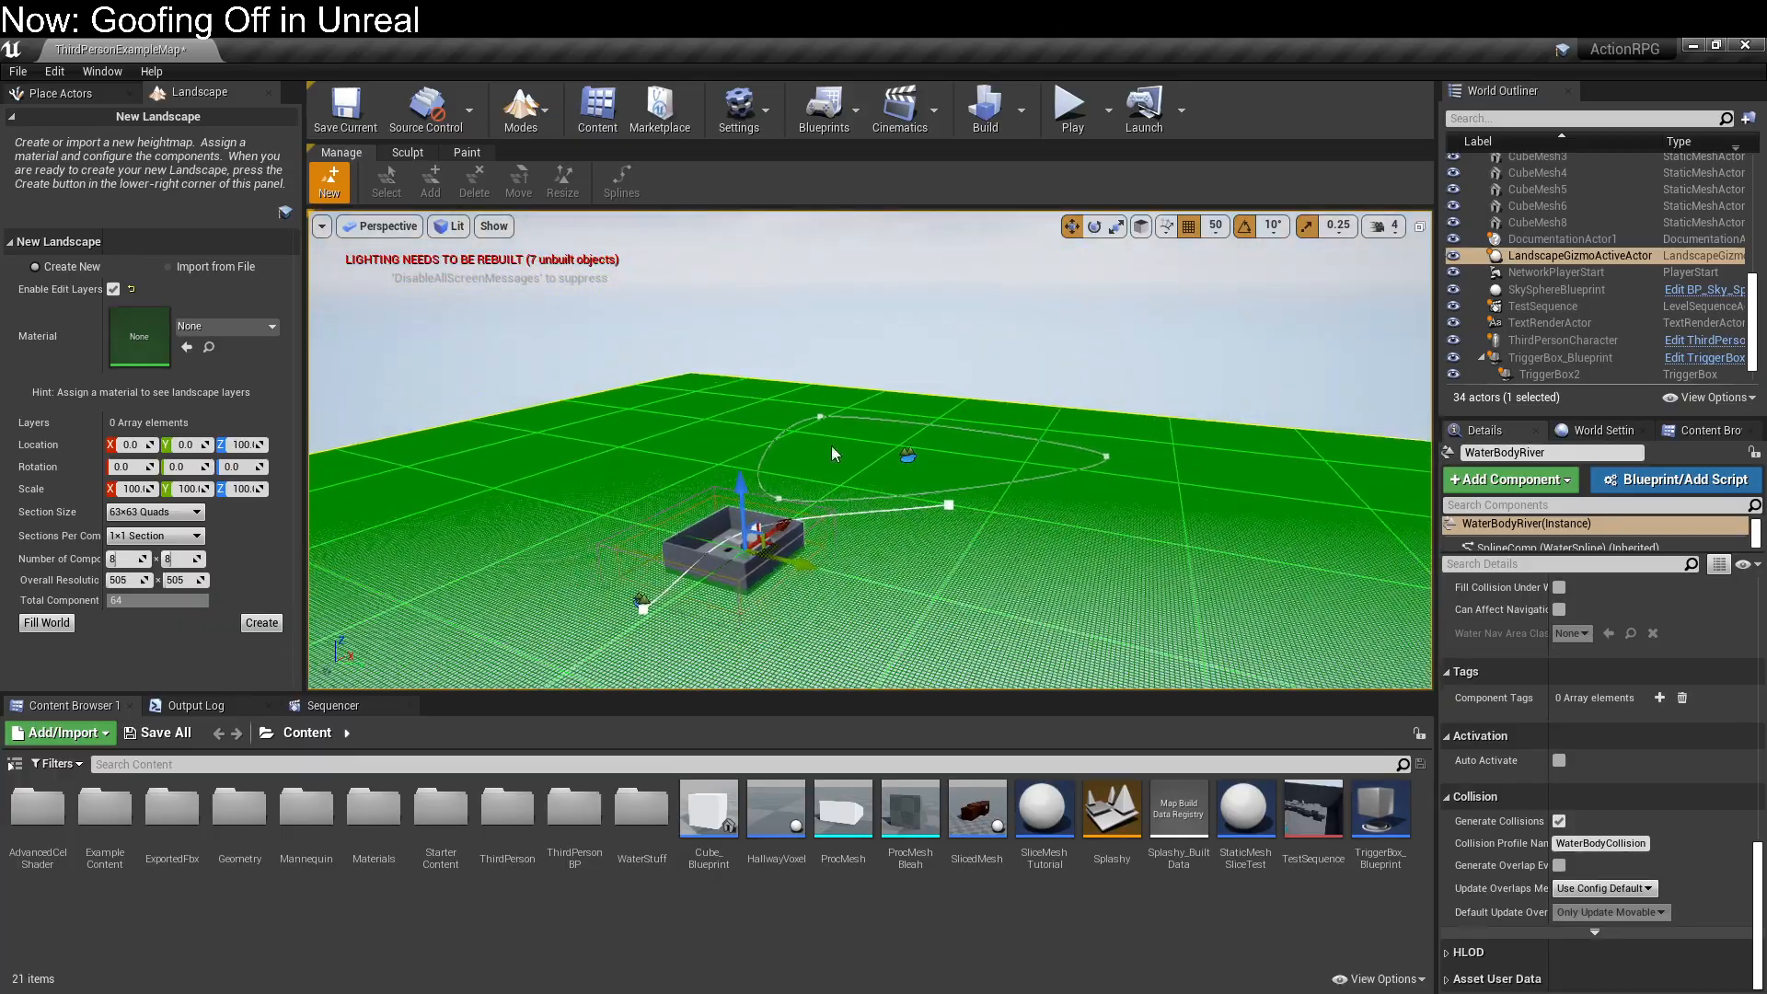
pyautogui.moveTo(644, 469); pyautogui.dragTo(648, 473, button='middle')
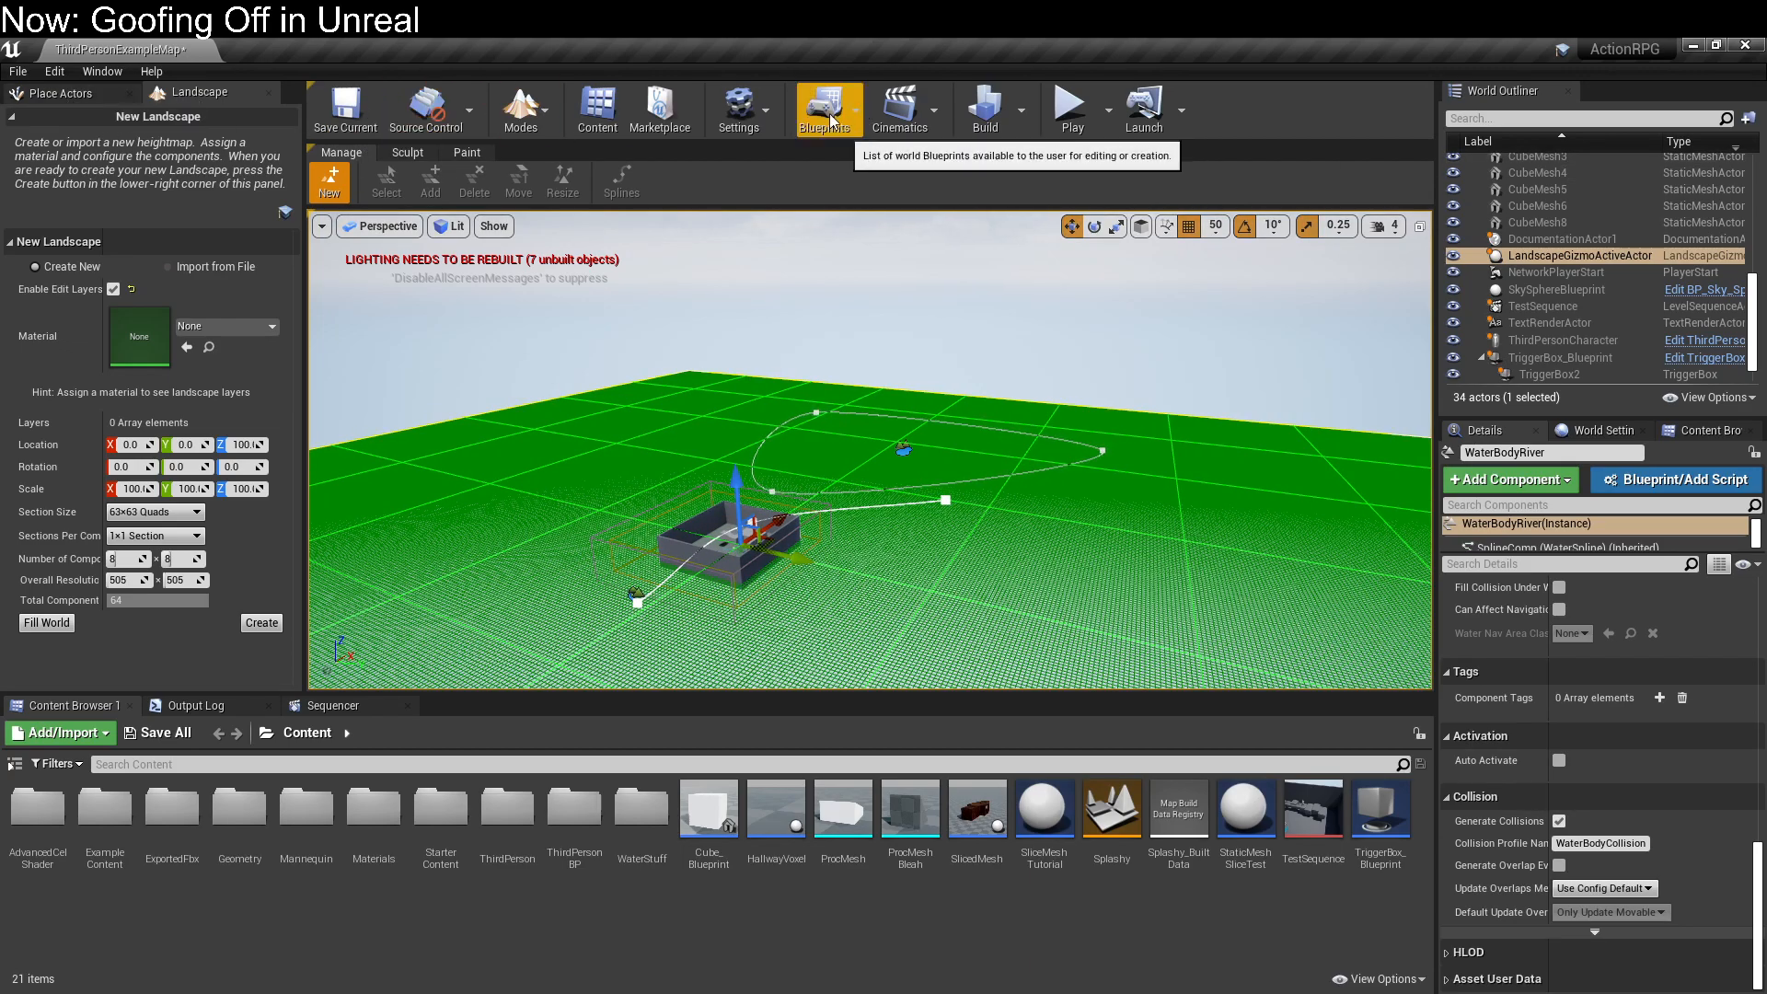
pyautogui.click(521, 108)
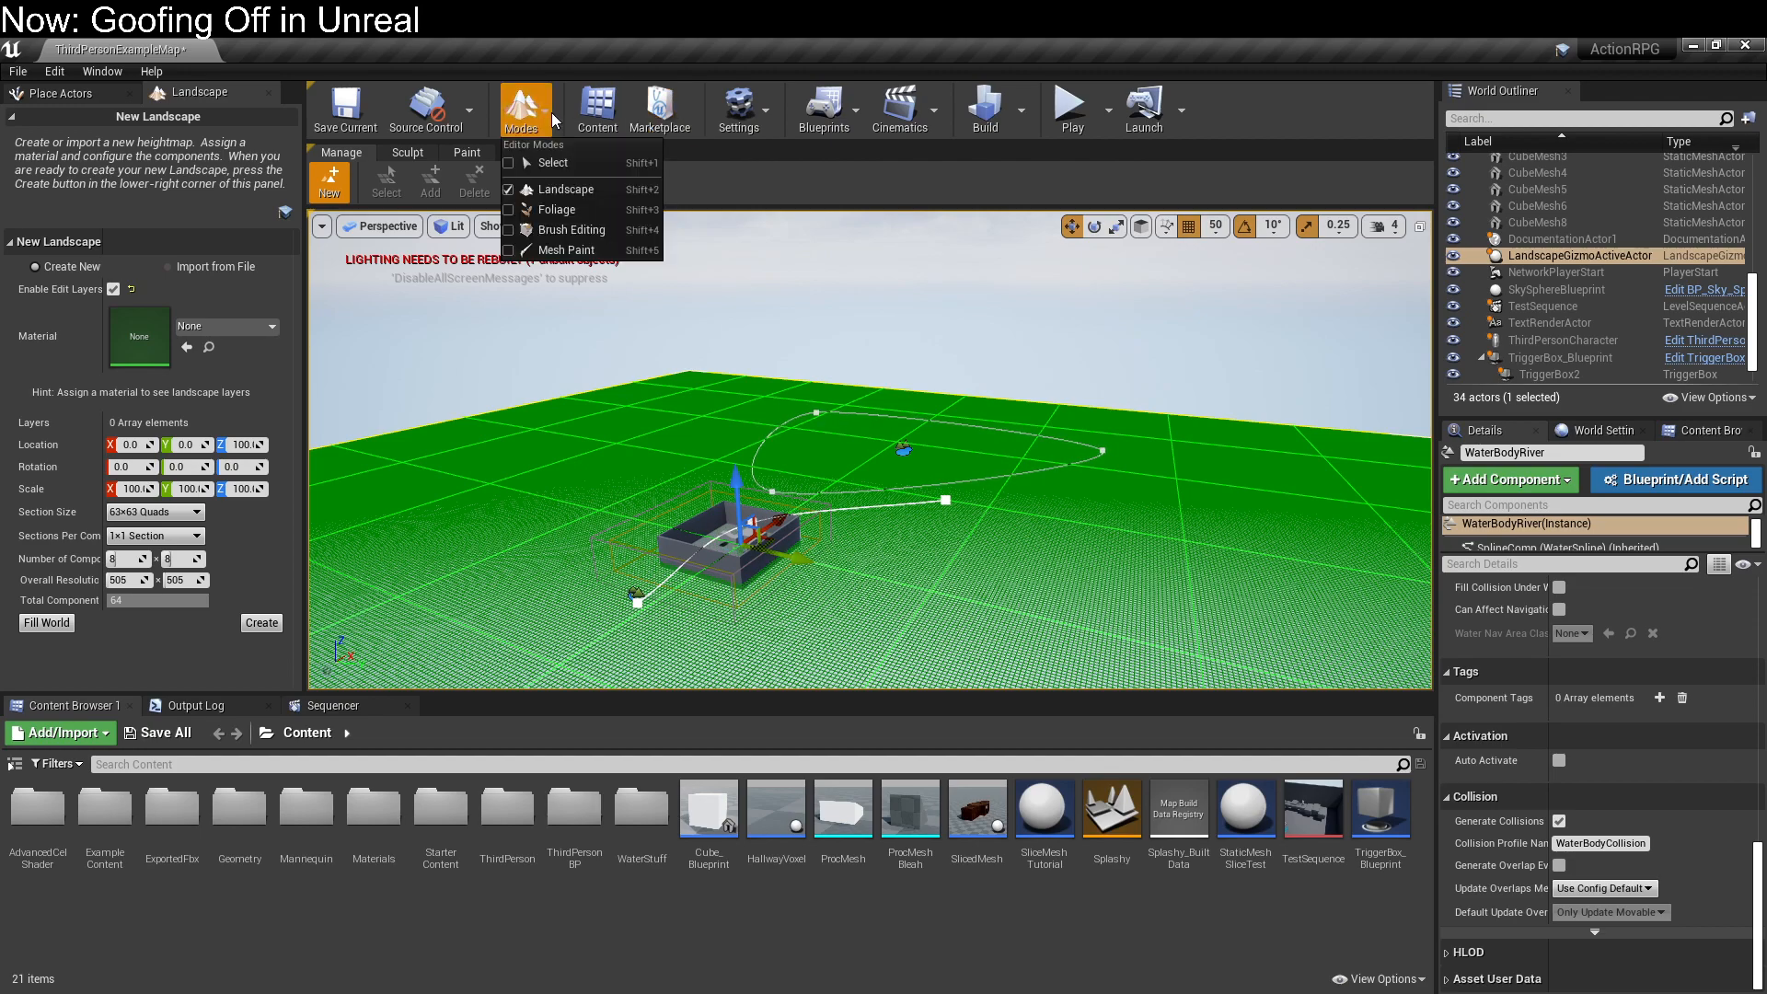
pyautogui.click(537, 166)
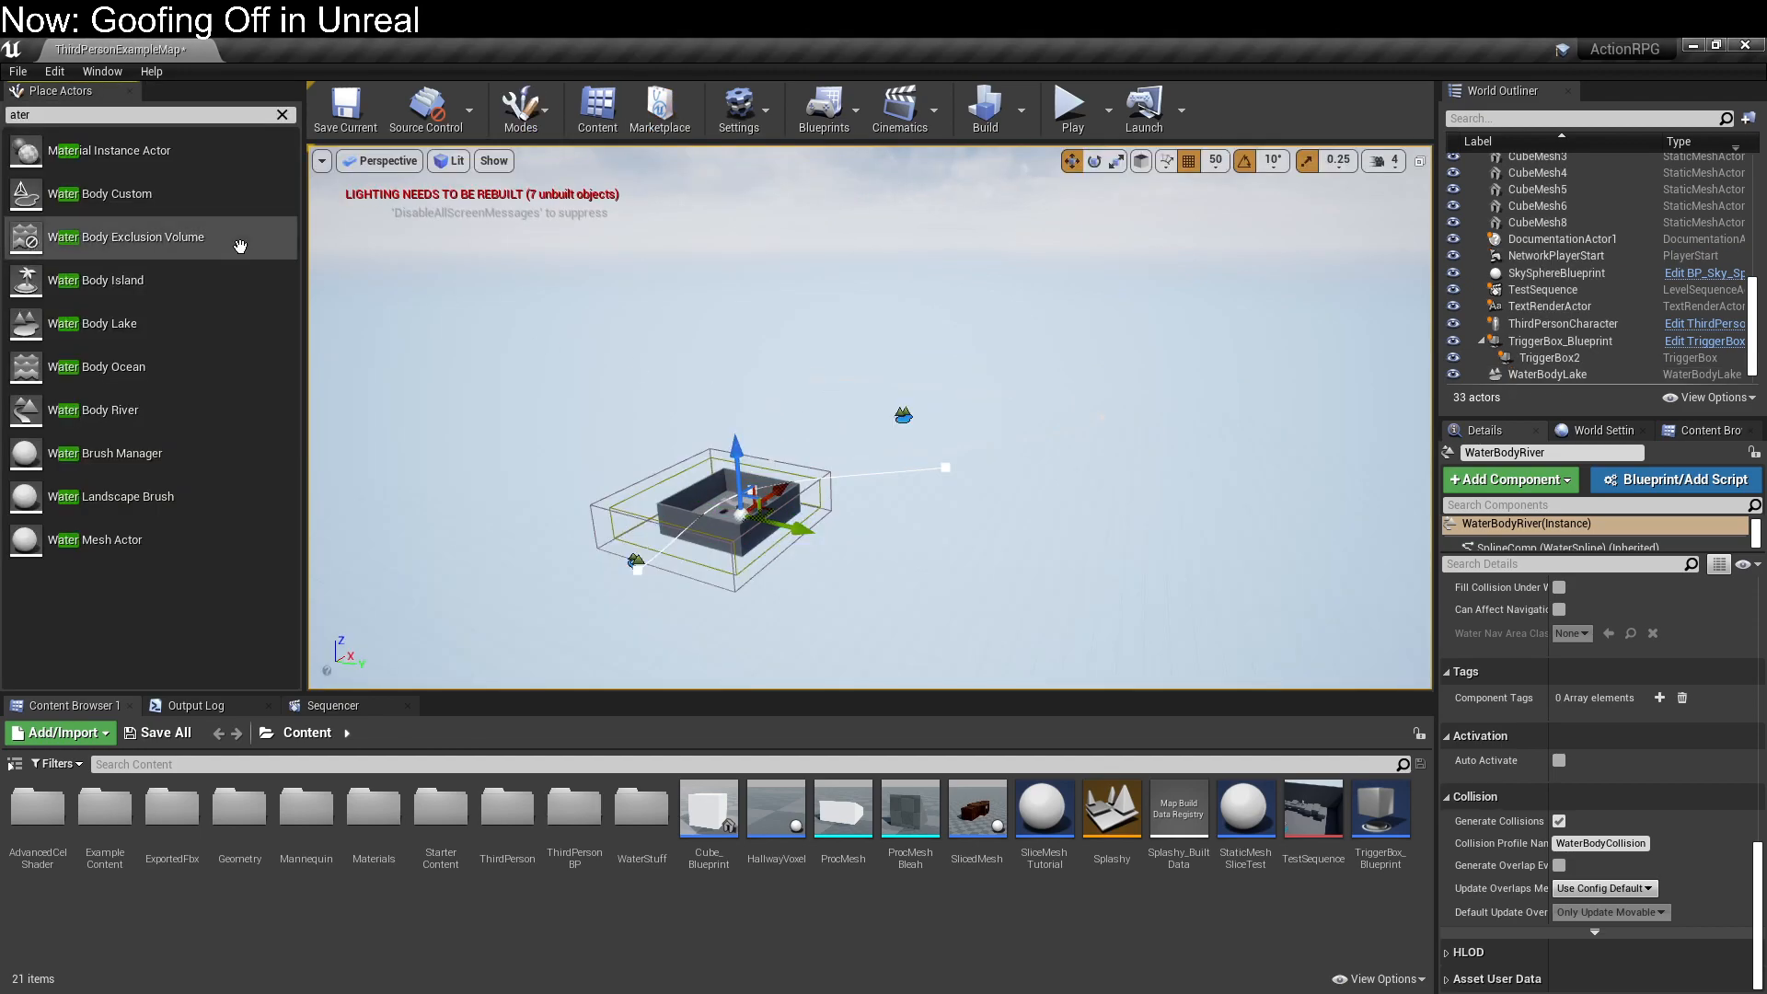
# Step: Set the Water Body Lake's location to 0, 0, 0 and shift it along the X axis to about 4100
pyautogui.click(1551, 373)
pyautogui.click(1548, 360)
pyautogui.scroll(10, 1606, 617)
pyautogui.write('0')
pyautogui.press('Tab')
pyautogui.write('0')
pyautogui.hotkey('shift', 'Tab')
pyautogui.hotkey('shift', 'Tab')
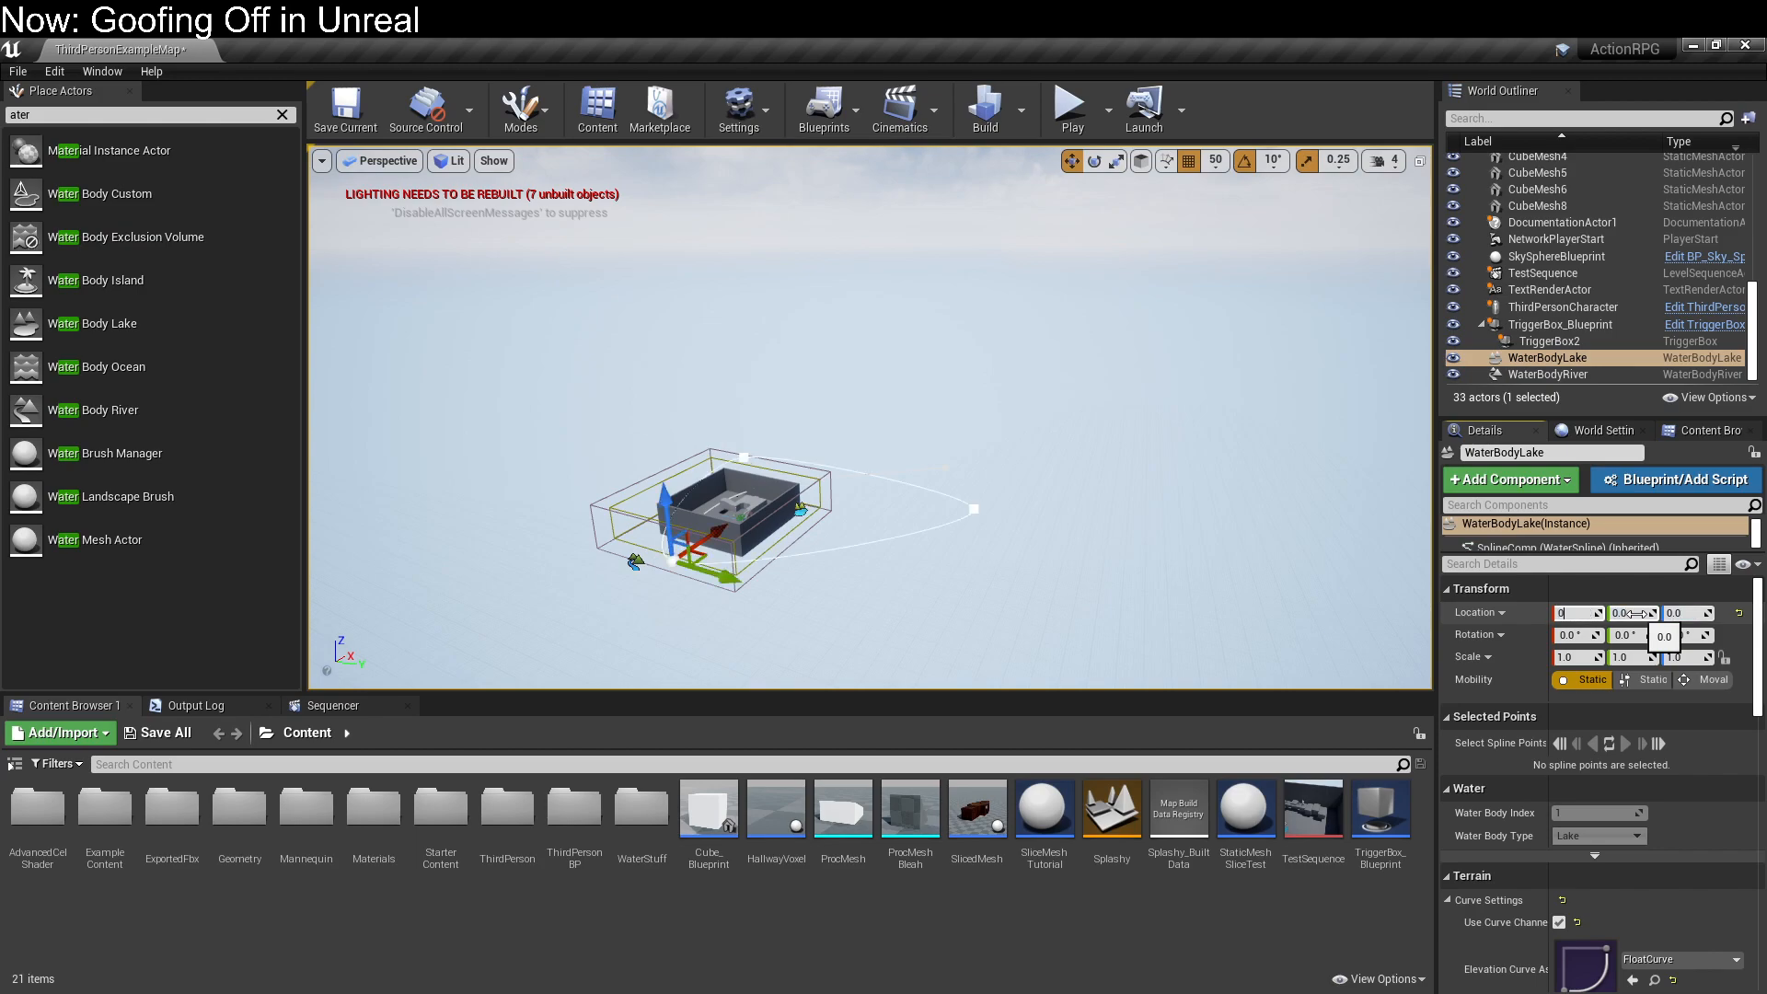
pyautogui.write('0')
pyautogui.press('Return')
pyautogui.moveTo(793, 504); pyautogui.dragTo(686, 469)
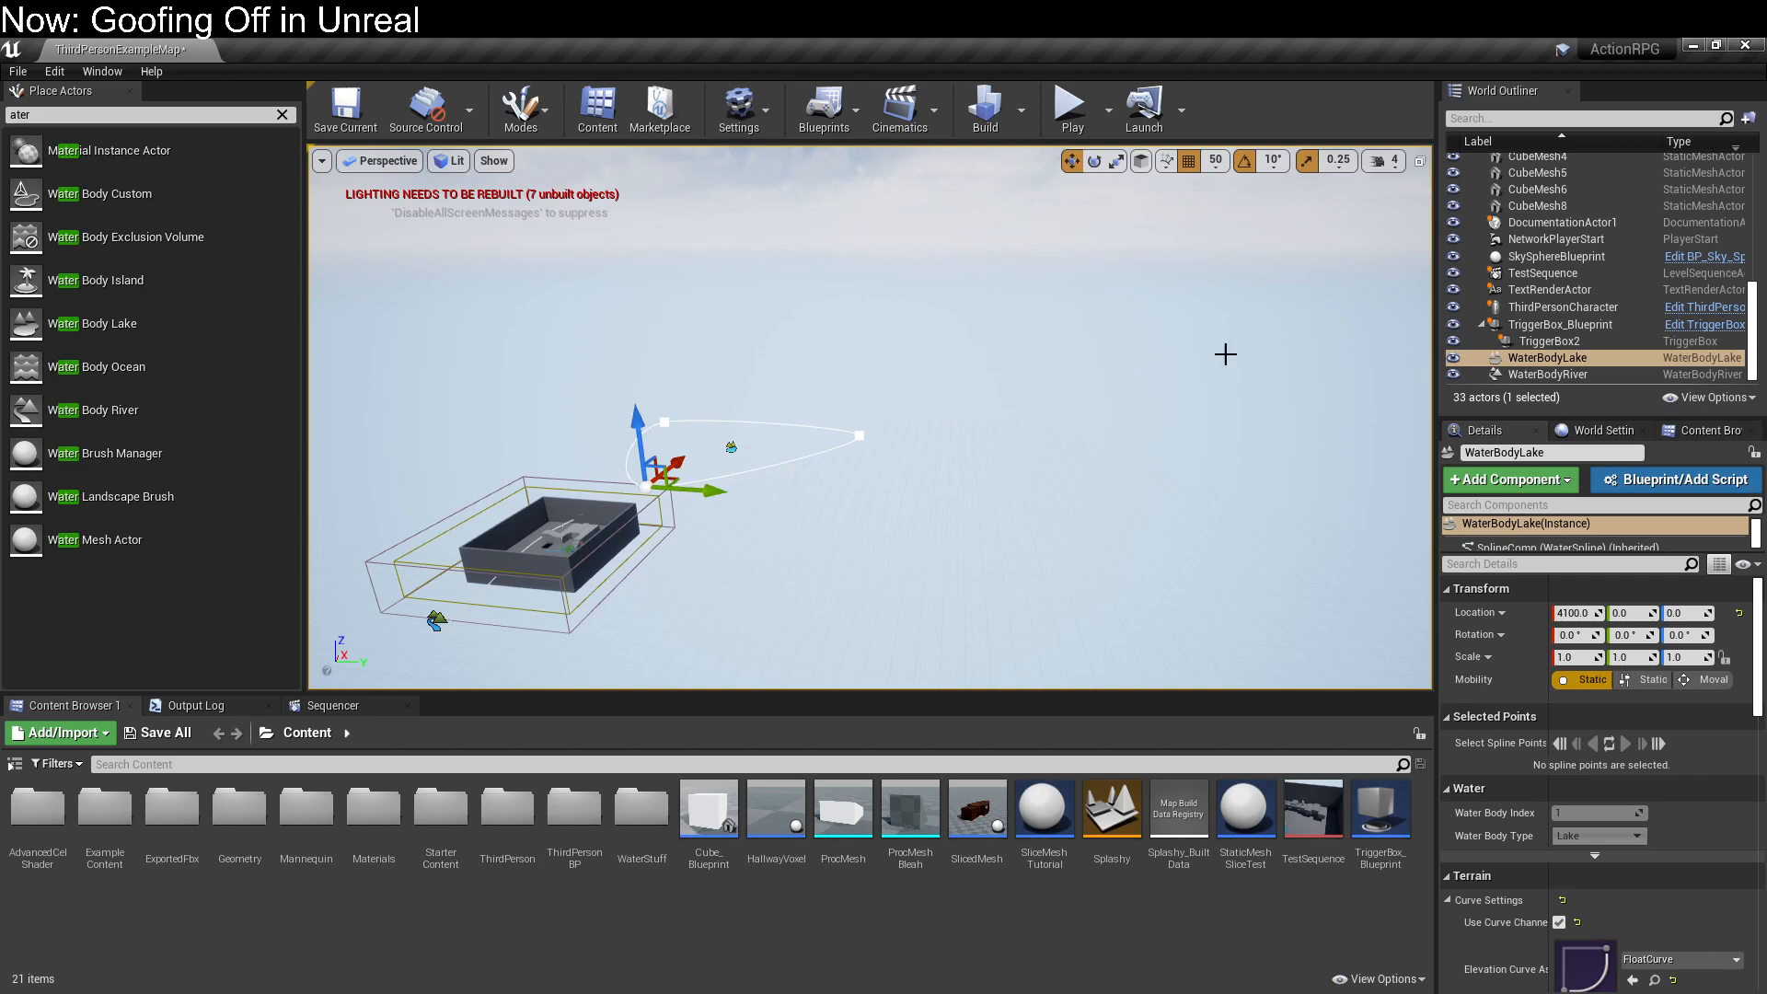
# Step: Switch to Landscape mode and open the Sculpt tools
pyautogui.click(525, 128)
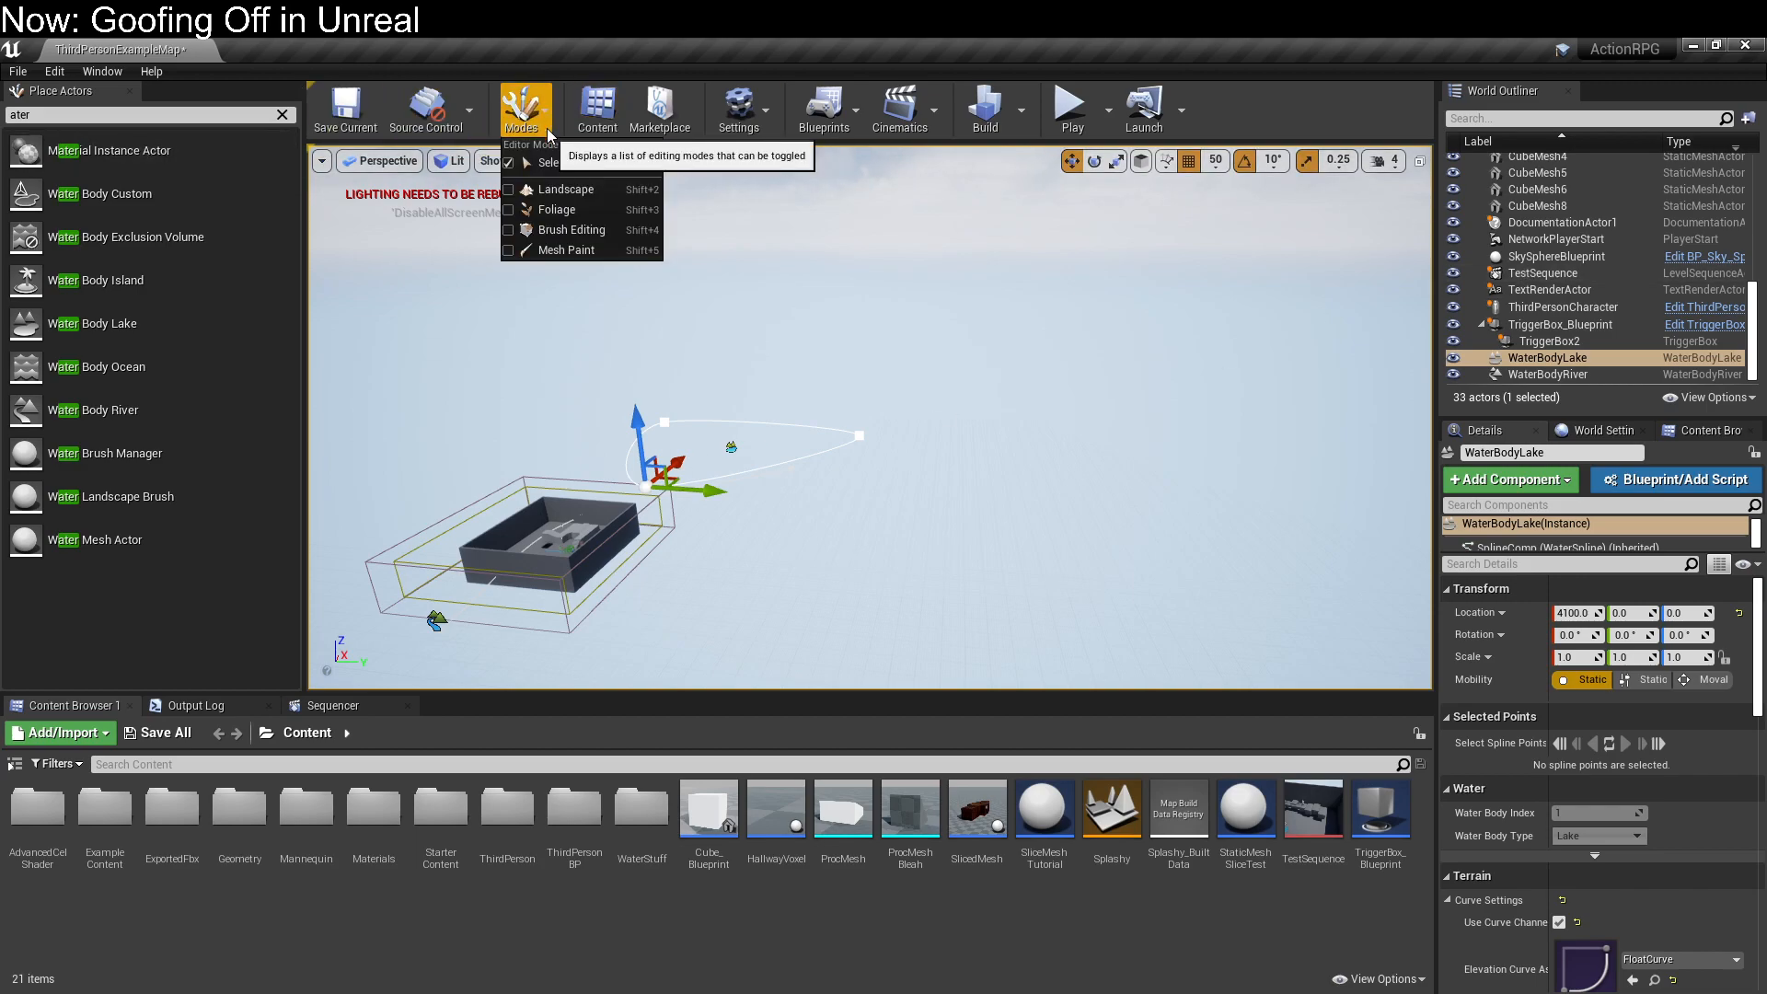
pyautogui.click(547, 189)
pyautogui.moveTo(937, 446); pyautogui.dragTo(1053, 443, button='right')
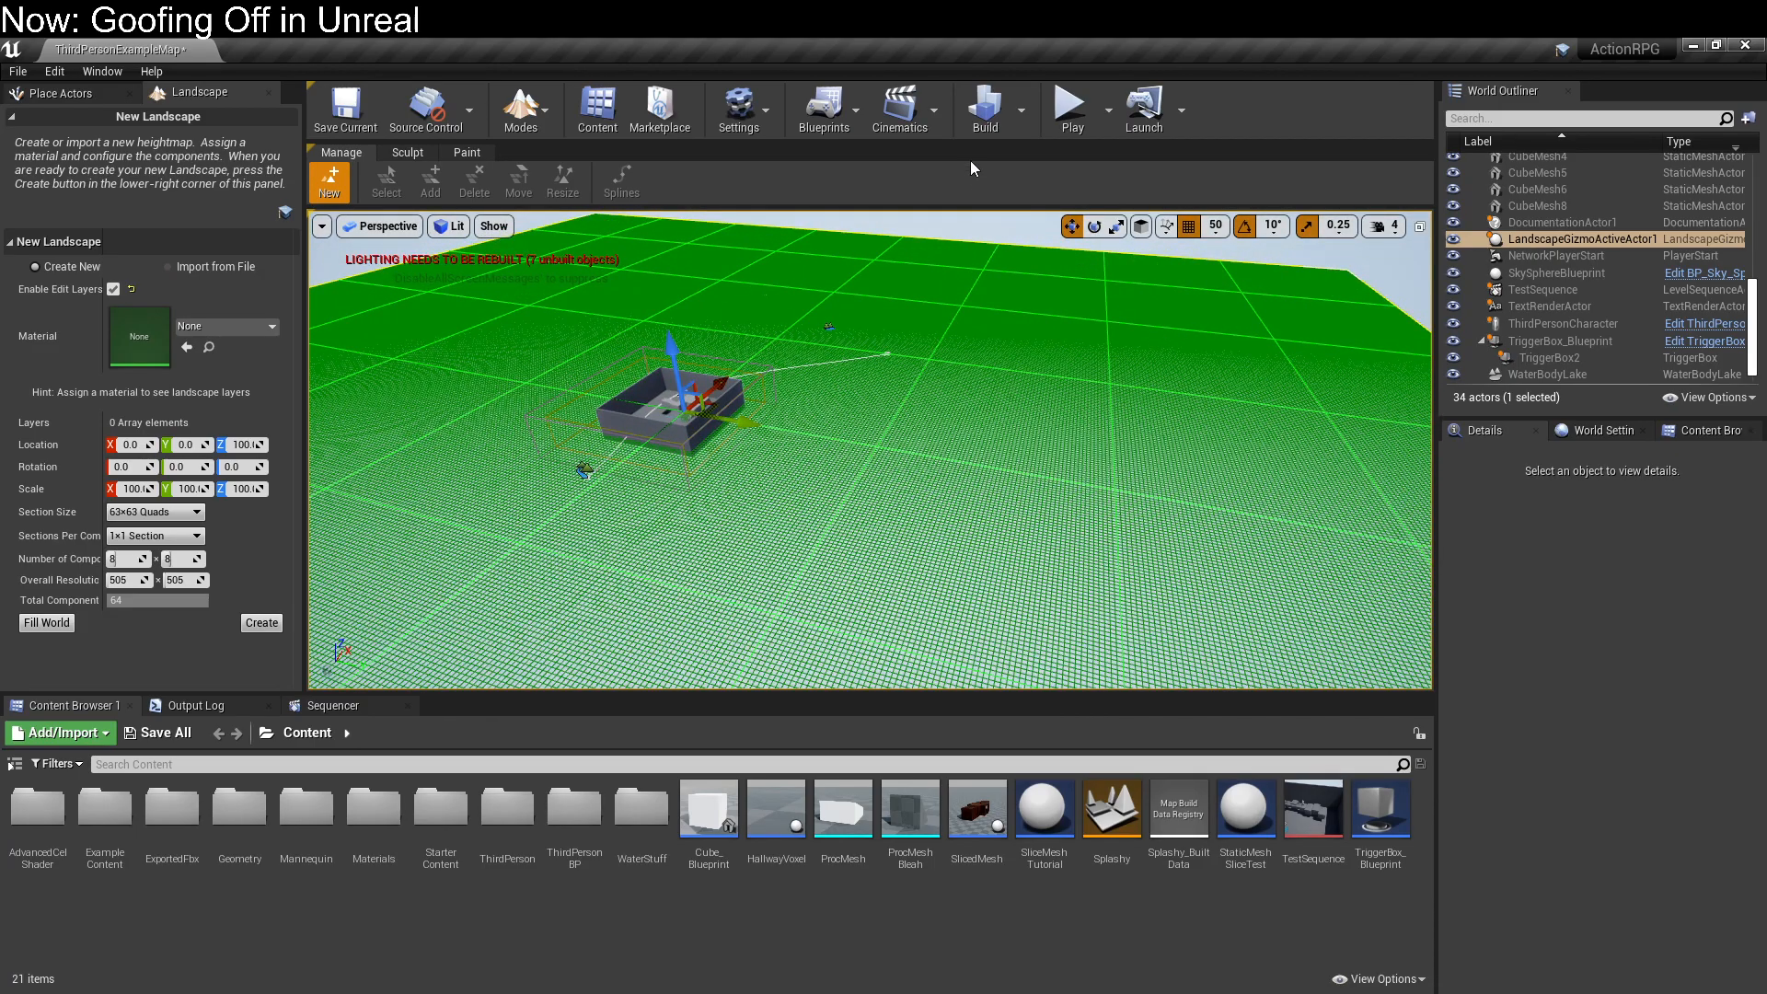
pyautogui.click(408, 153)
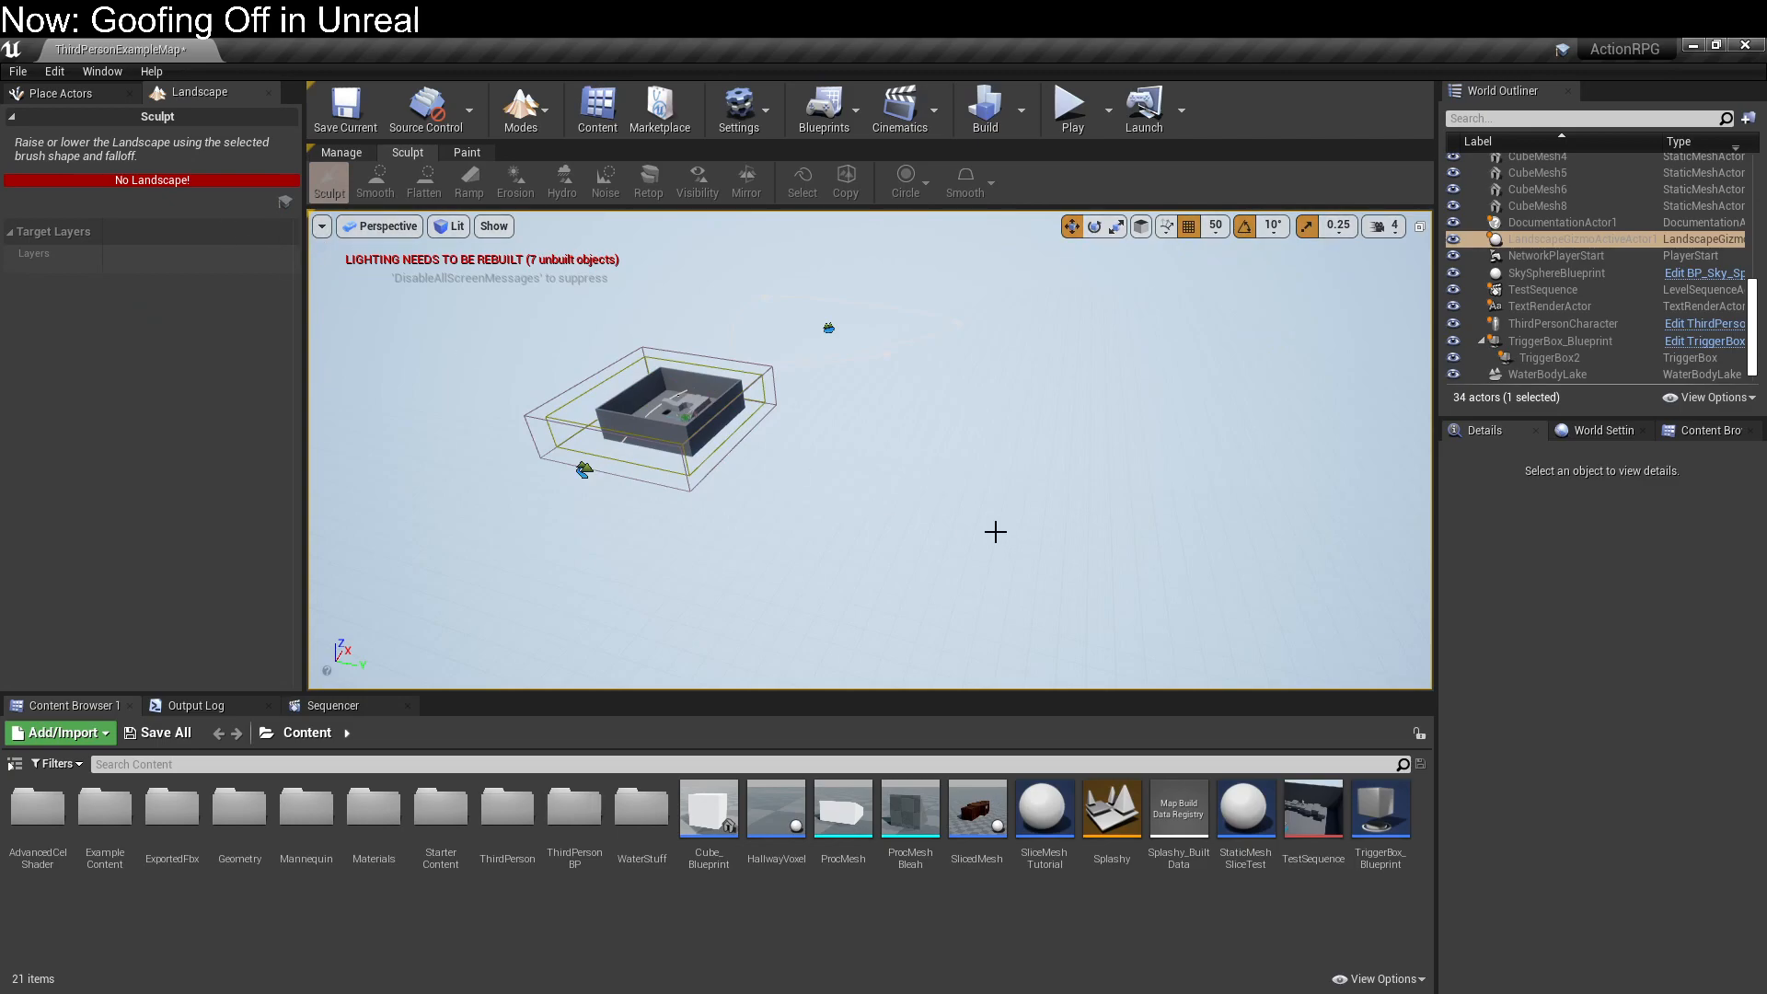
pyautogui.moveTo(1006, 537); pyautogui.dragTo(654, 382, button='right')
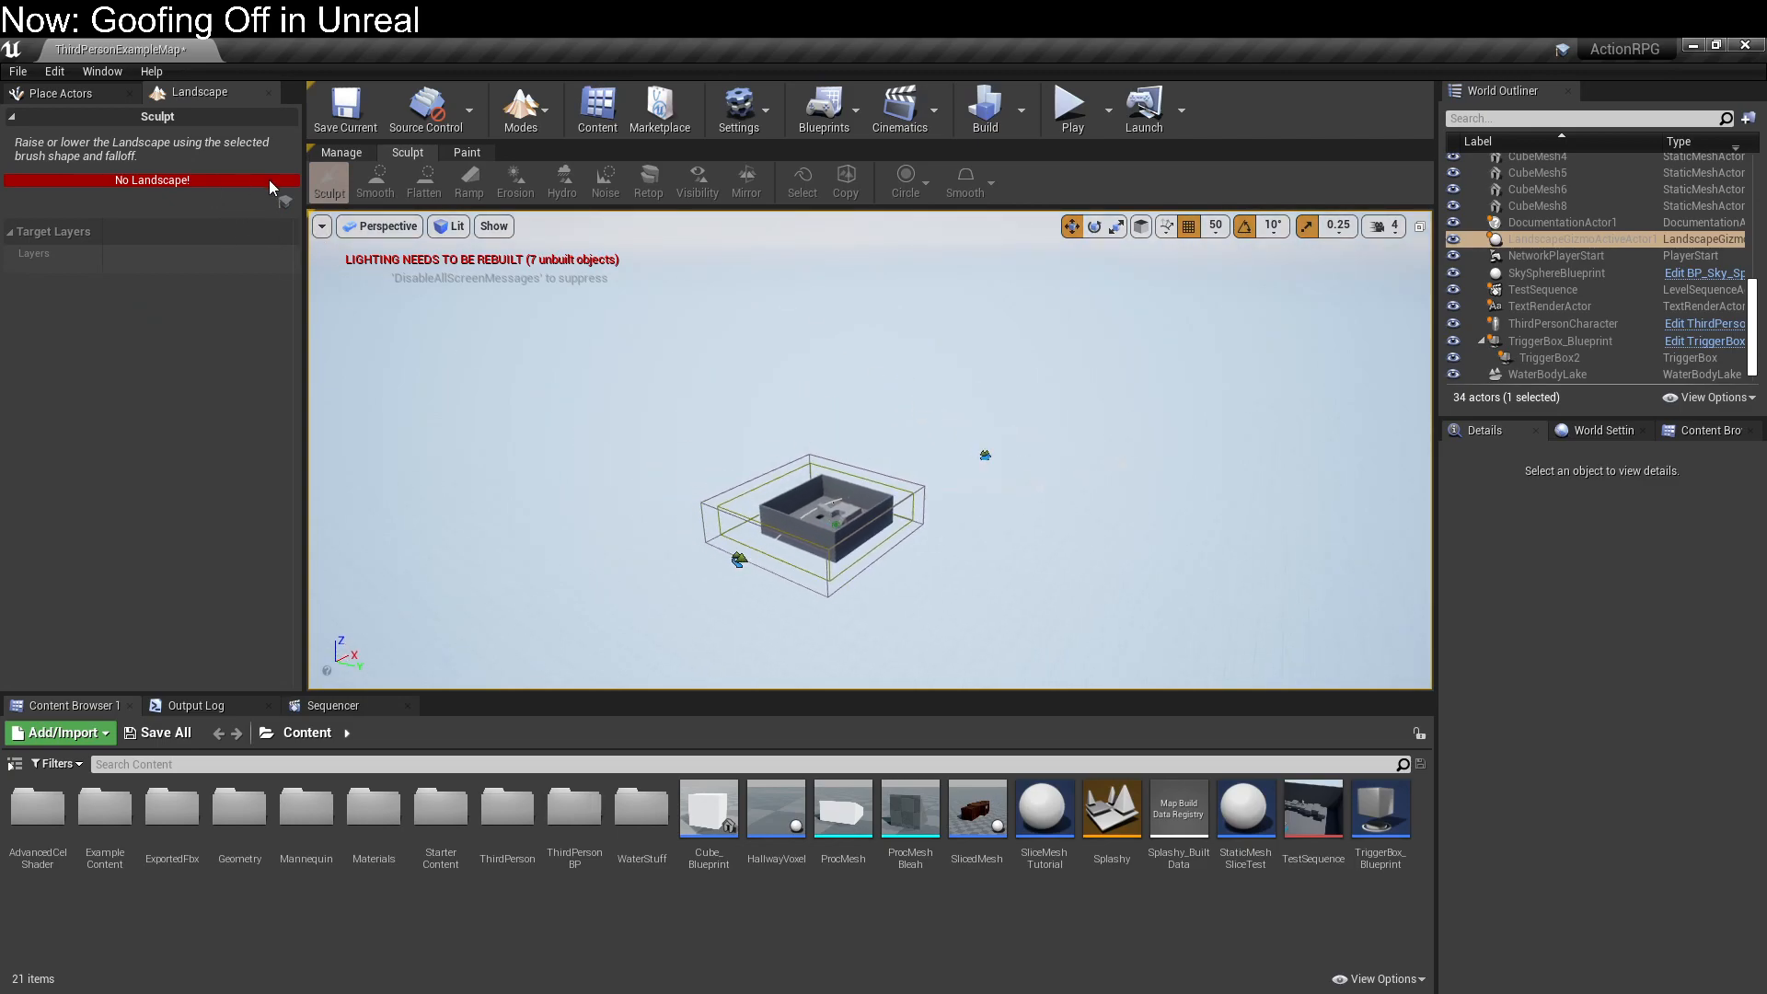
# Step: Clear the placeable actor search, browse the Geometry and All Classes categories, and return to the landscape sculpt settings
pyautogui.click(106, 98)
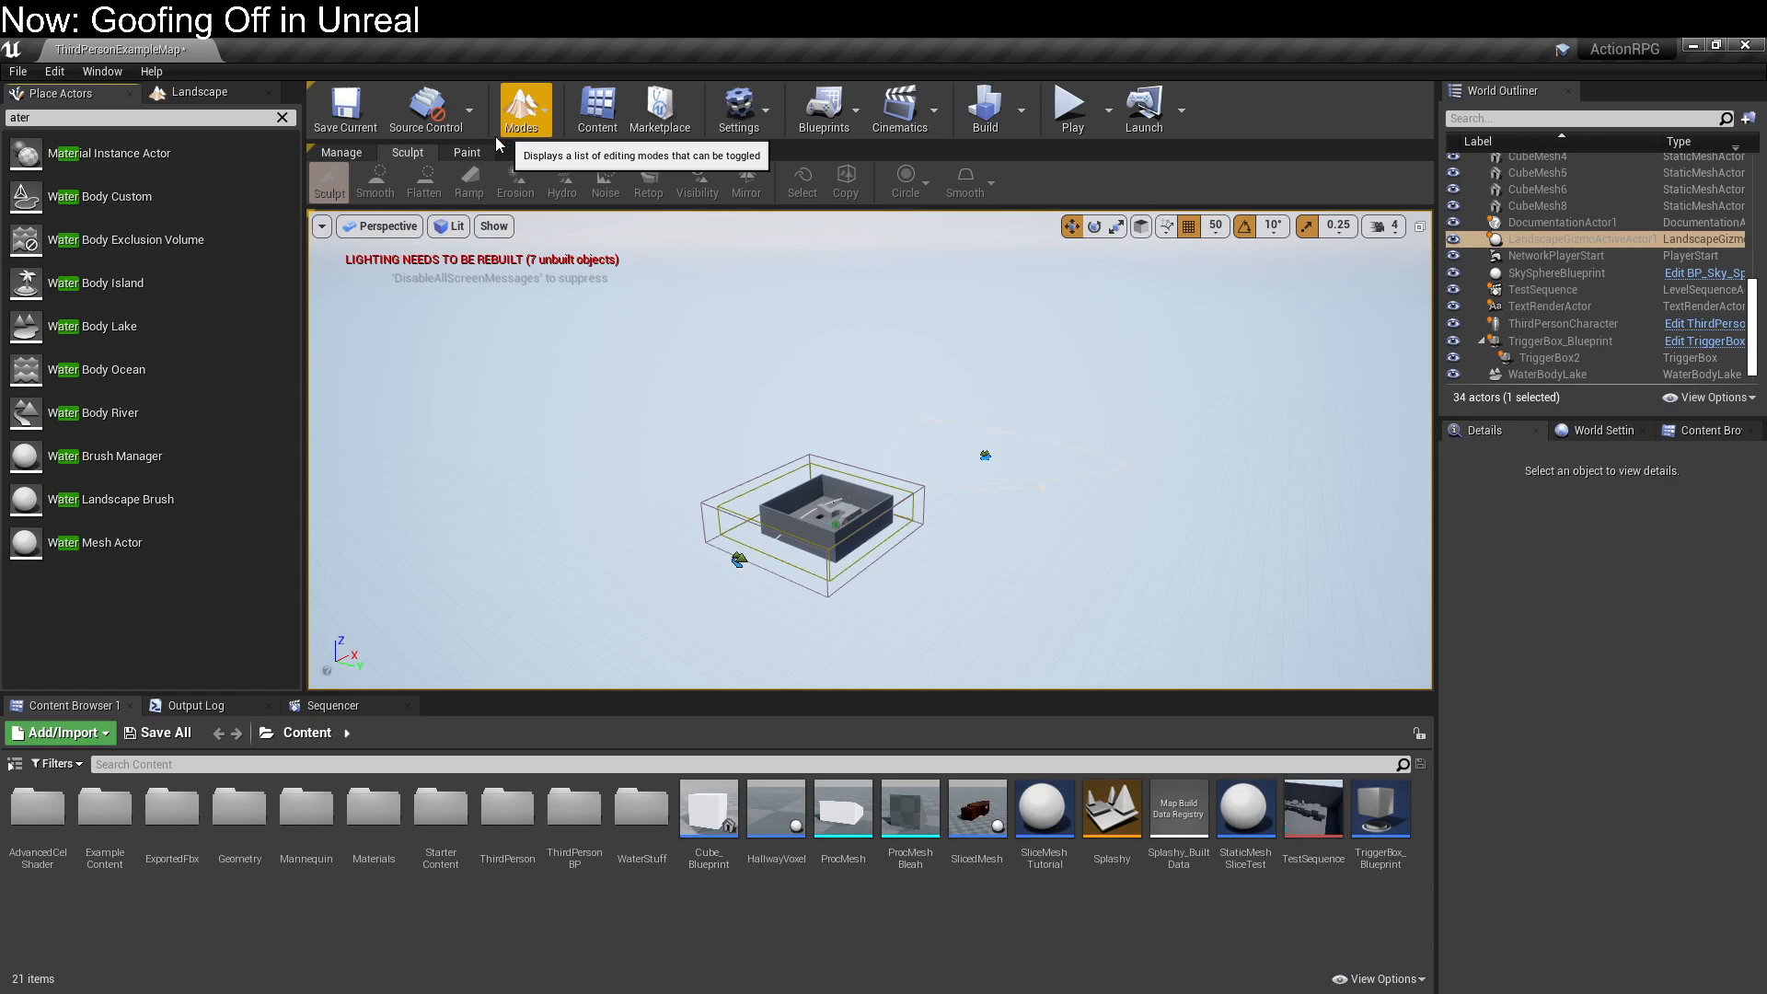
pyautogui.click(206, 123)
pyautogui.press('BackSpace')
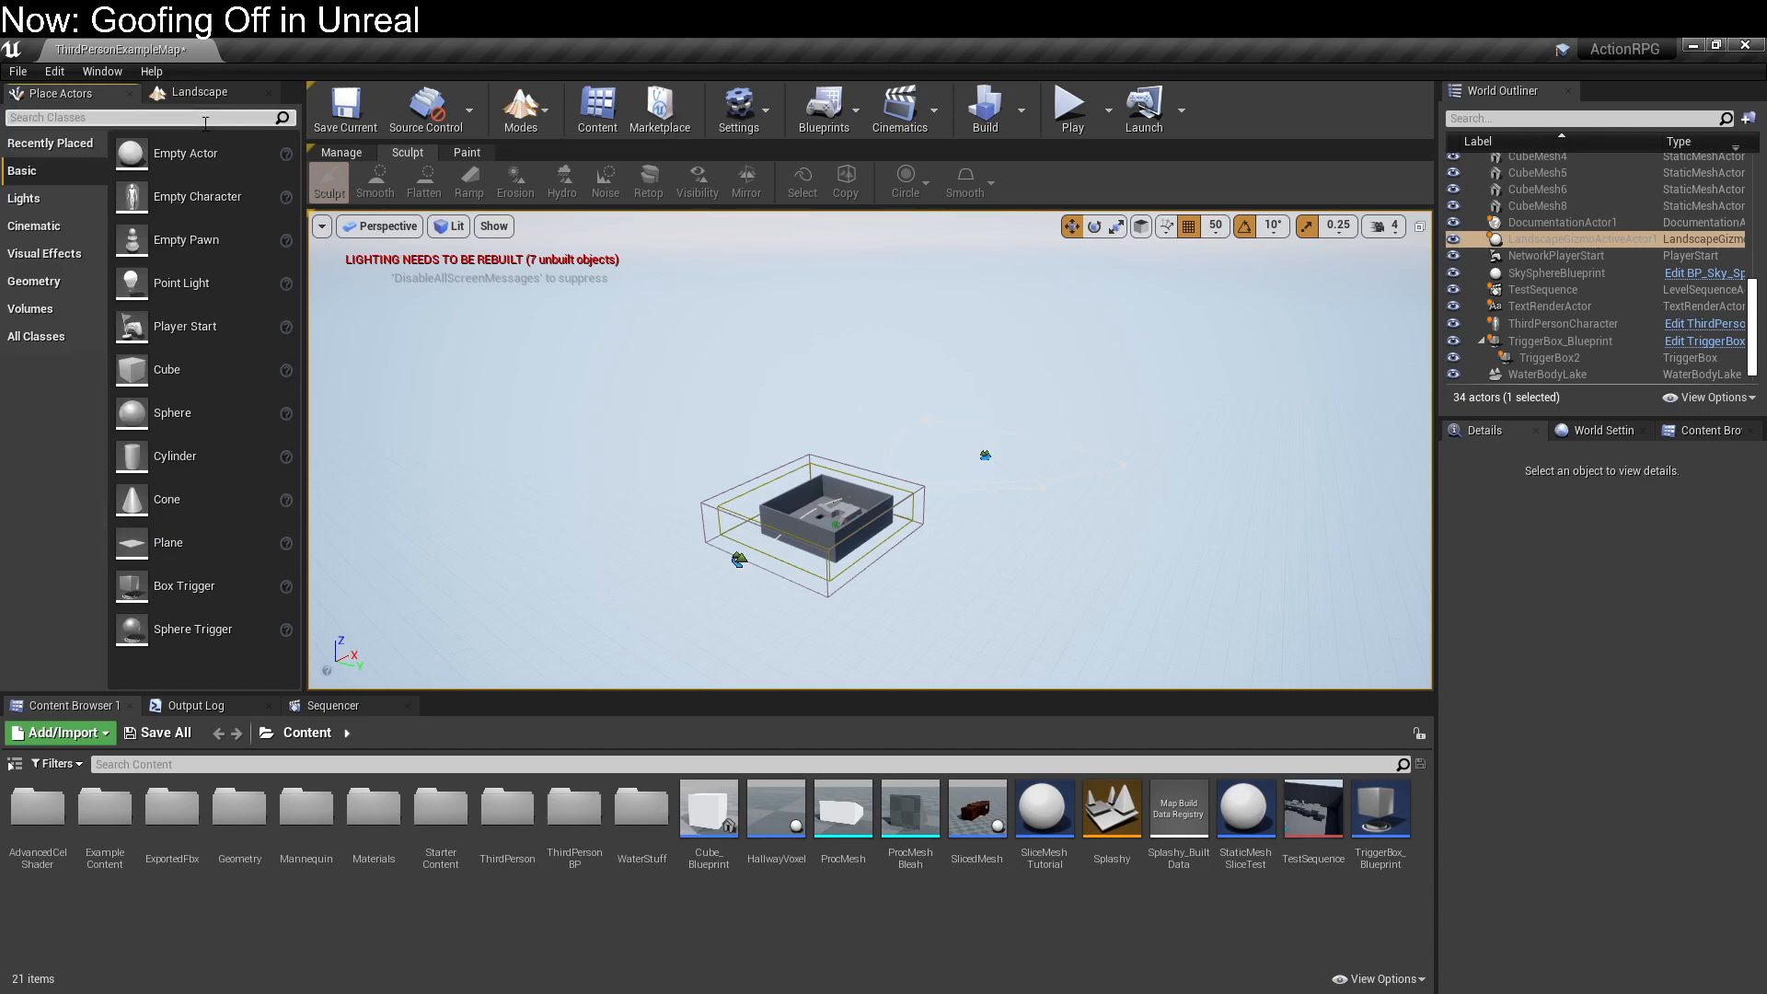
pyautogui.click(51, 276)
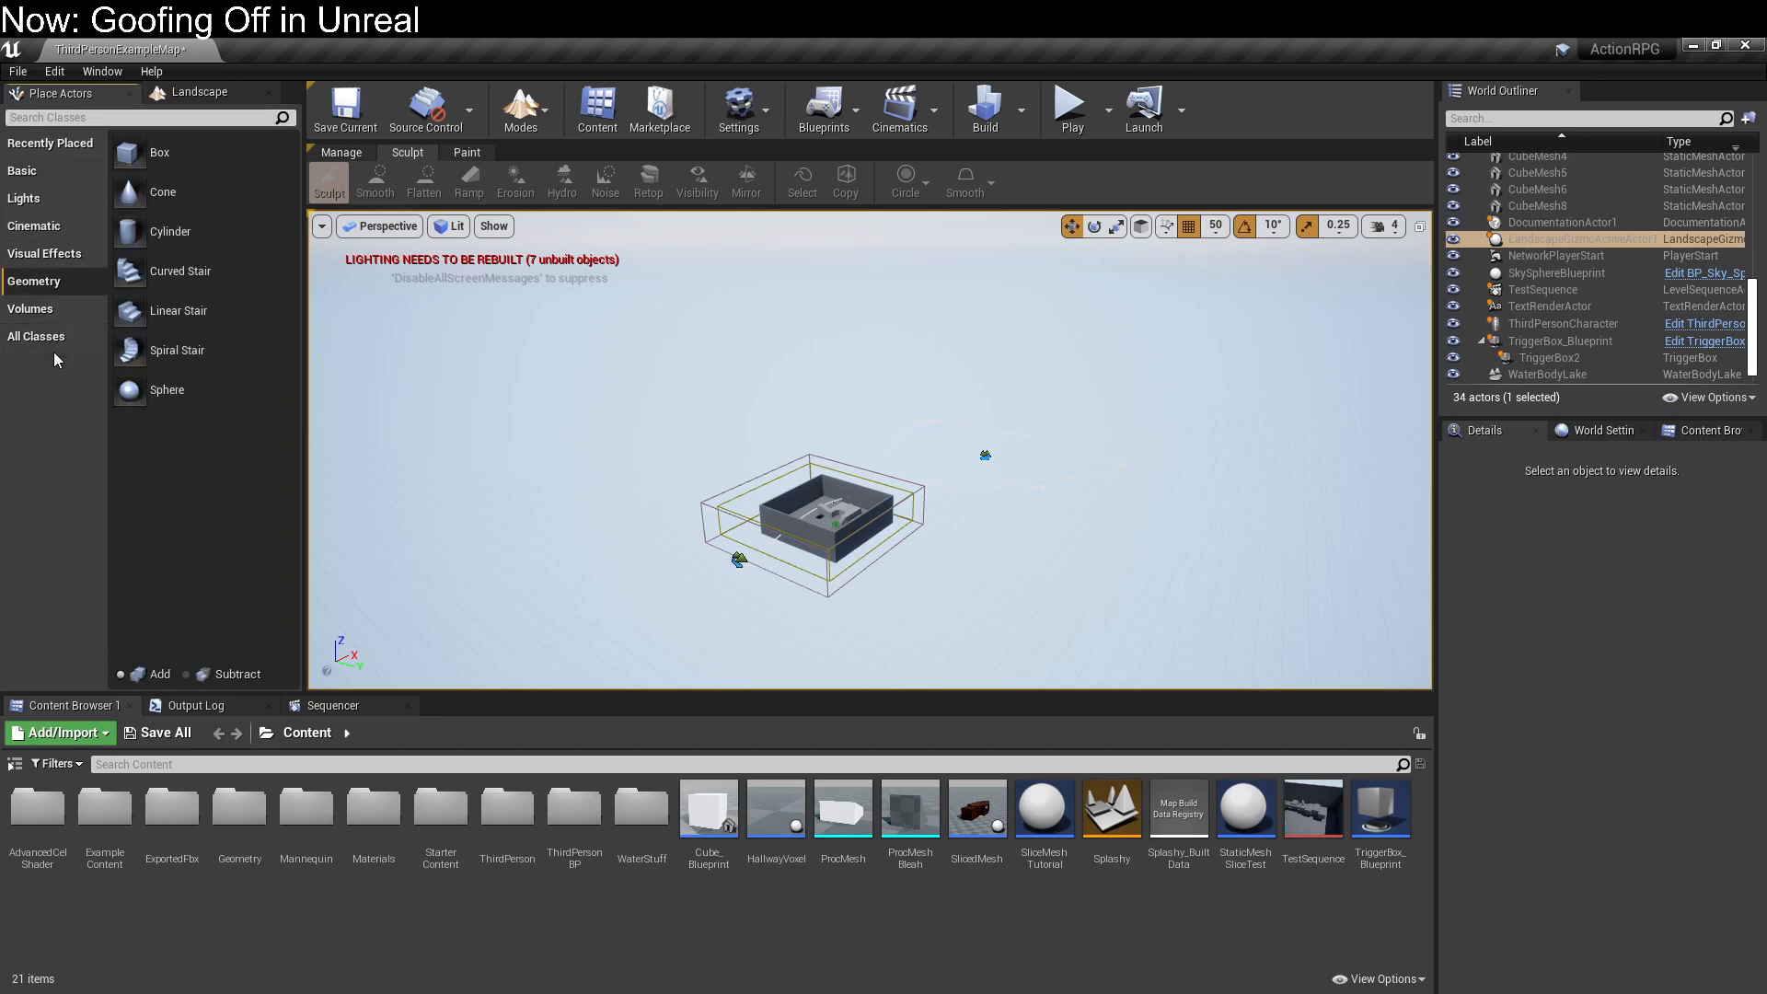
pyautogui.click(56, 339)
pyautogui.scroll(-5, 184, 368)
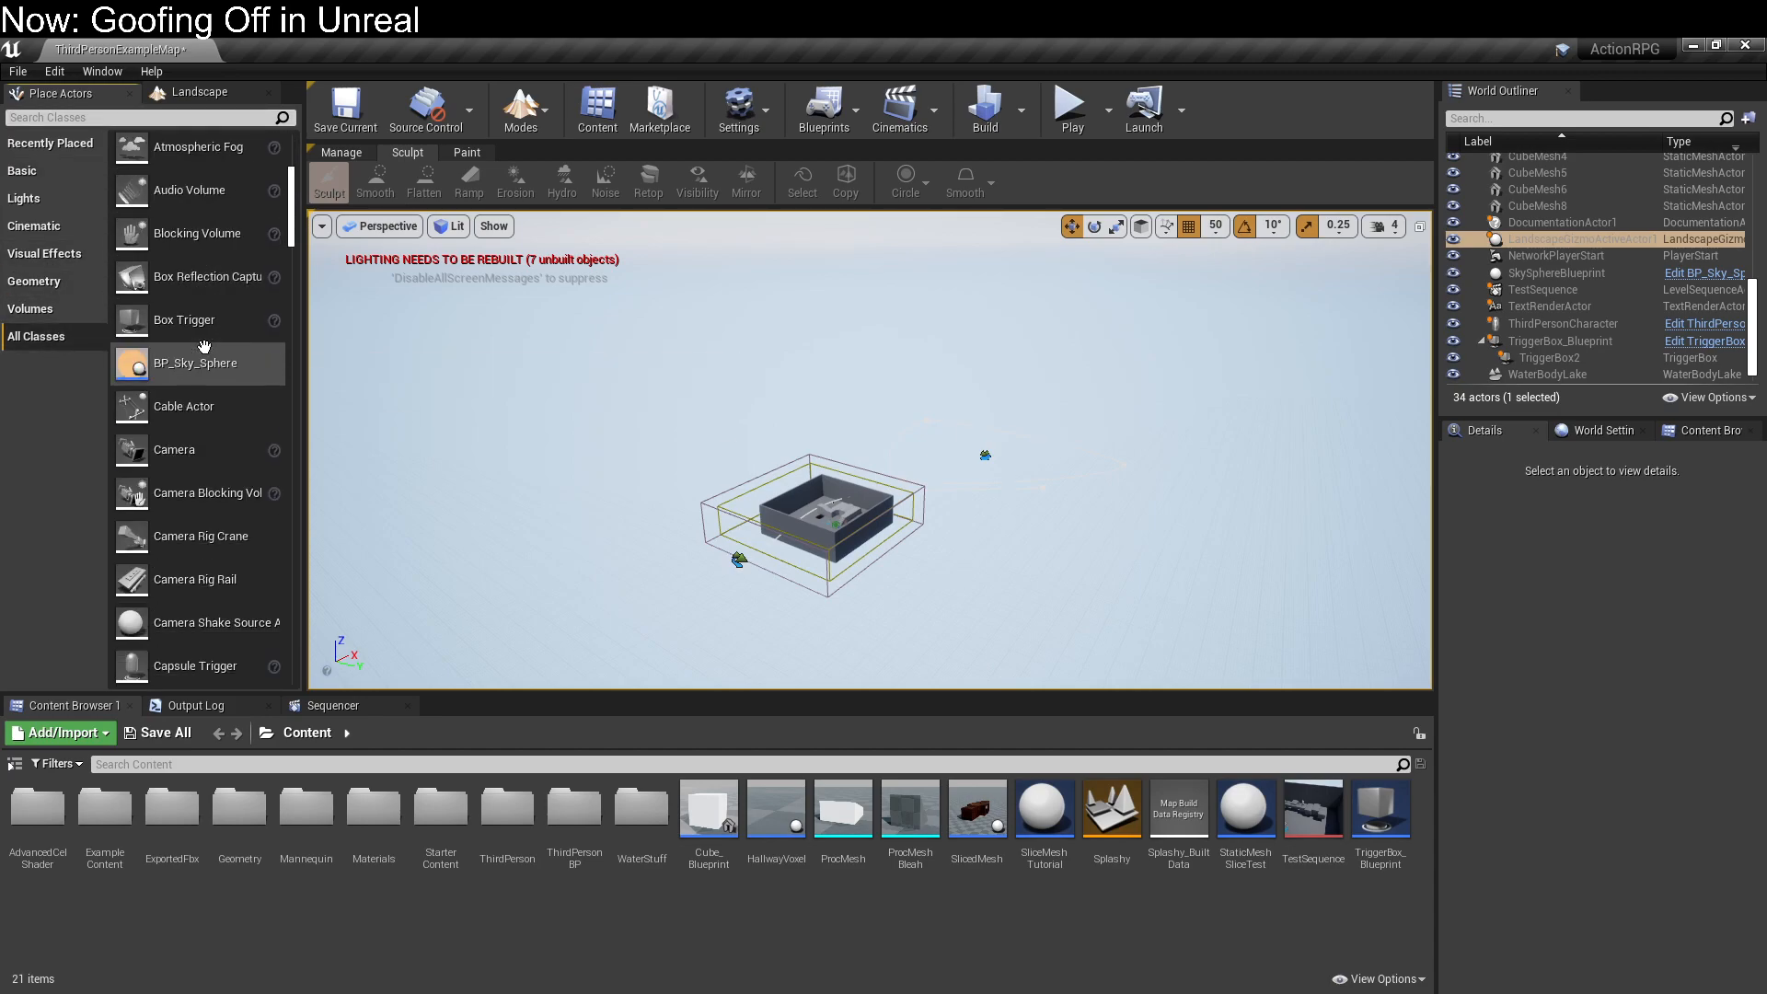
pyautogui.click(121, 118)
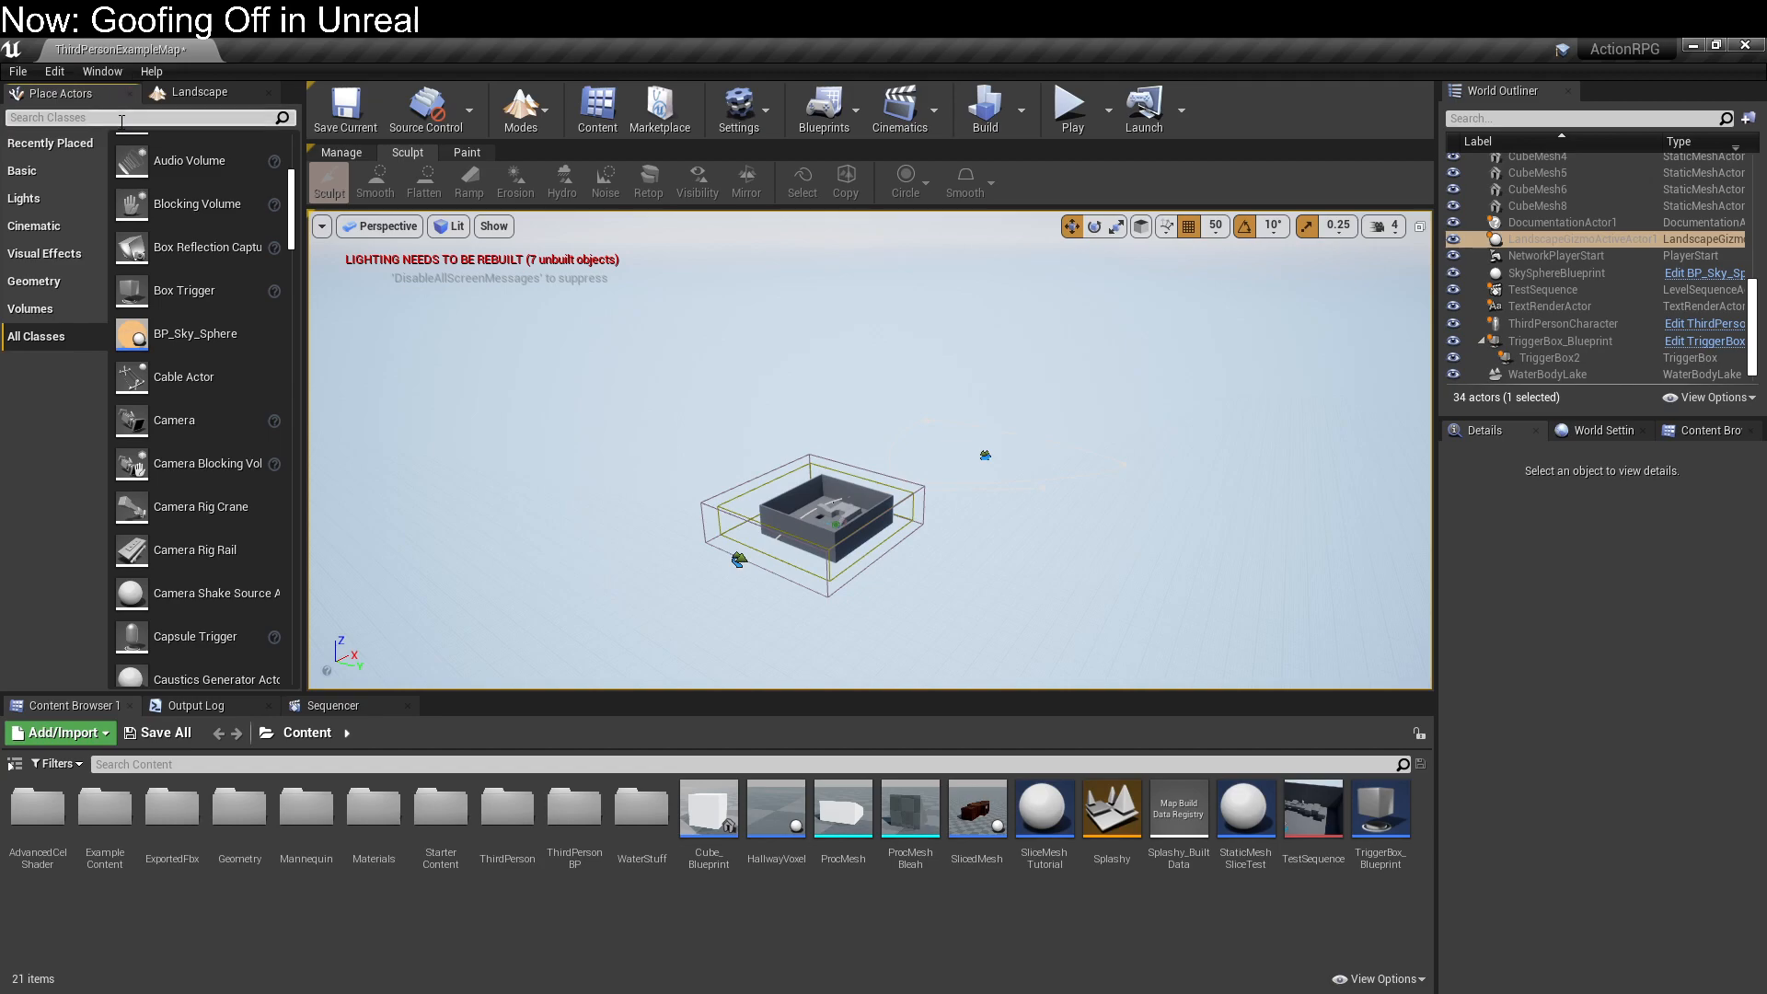
pyautogui.click(193, 92)
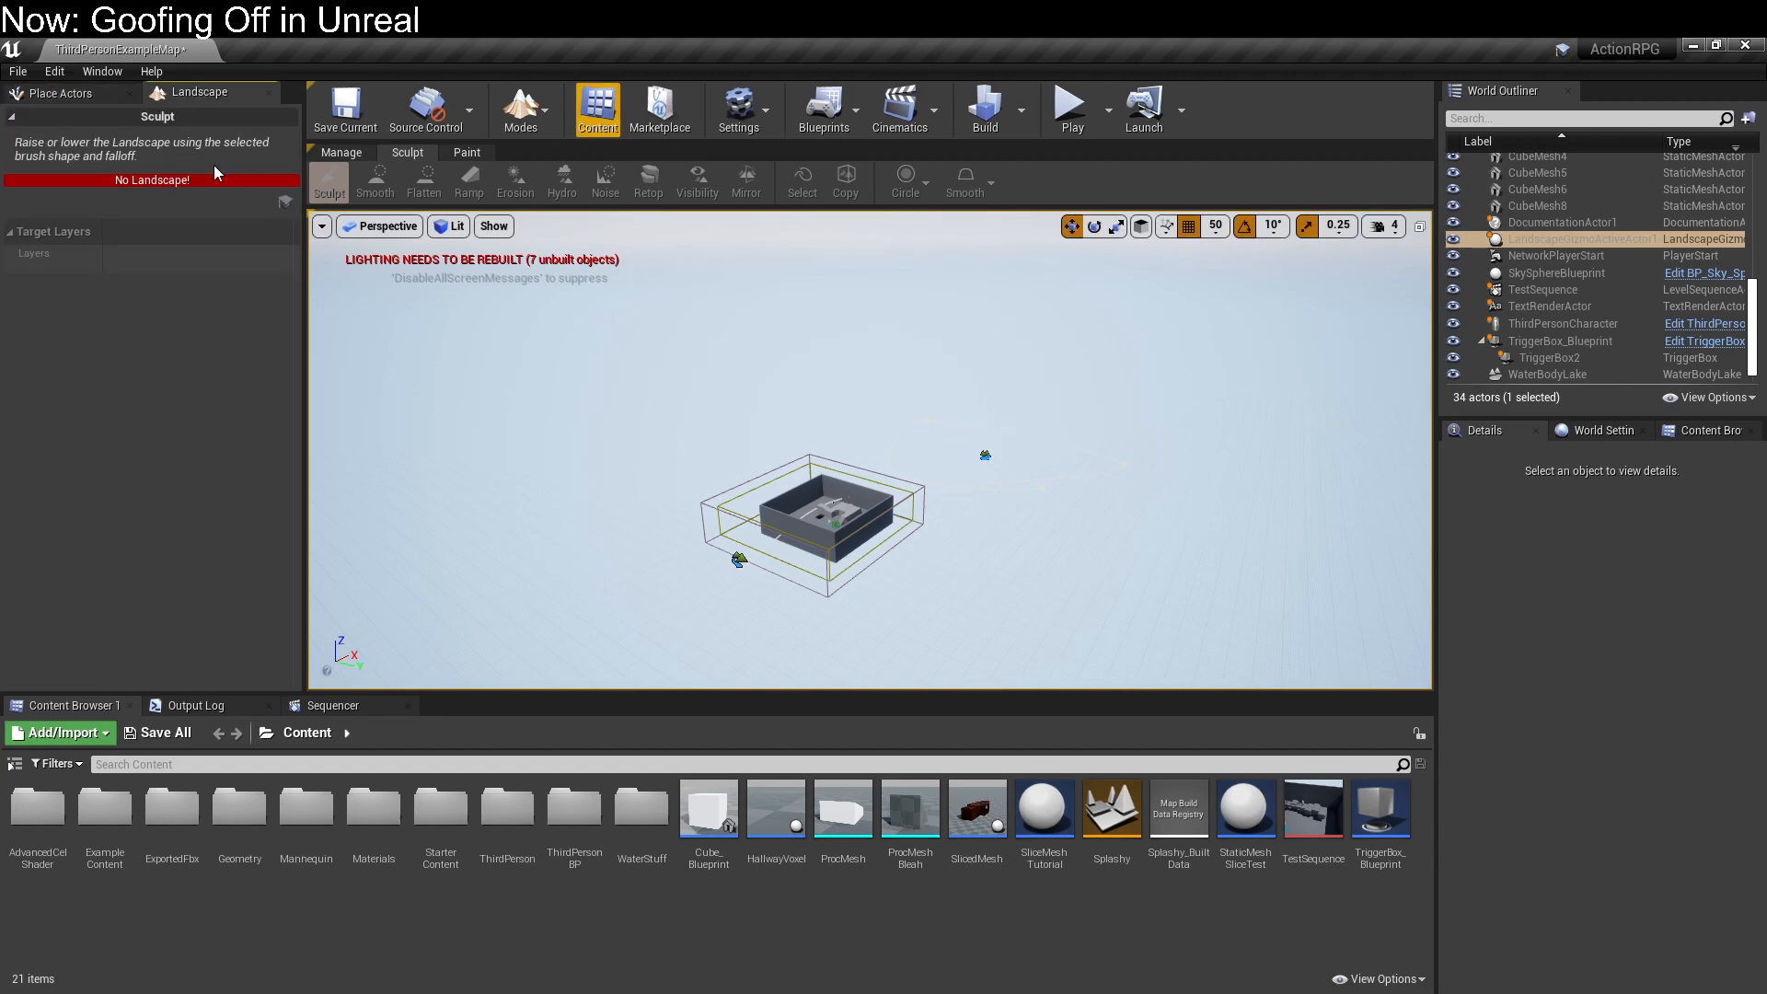
# Step: Create a new landscape around the arena with 63×63-quad sections and 8×8 components
pyautogui.click(157, 117)
pyautogui.click(147, 120)
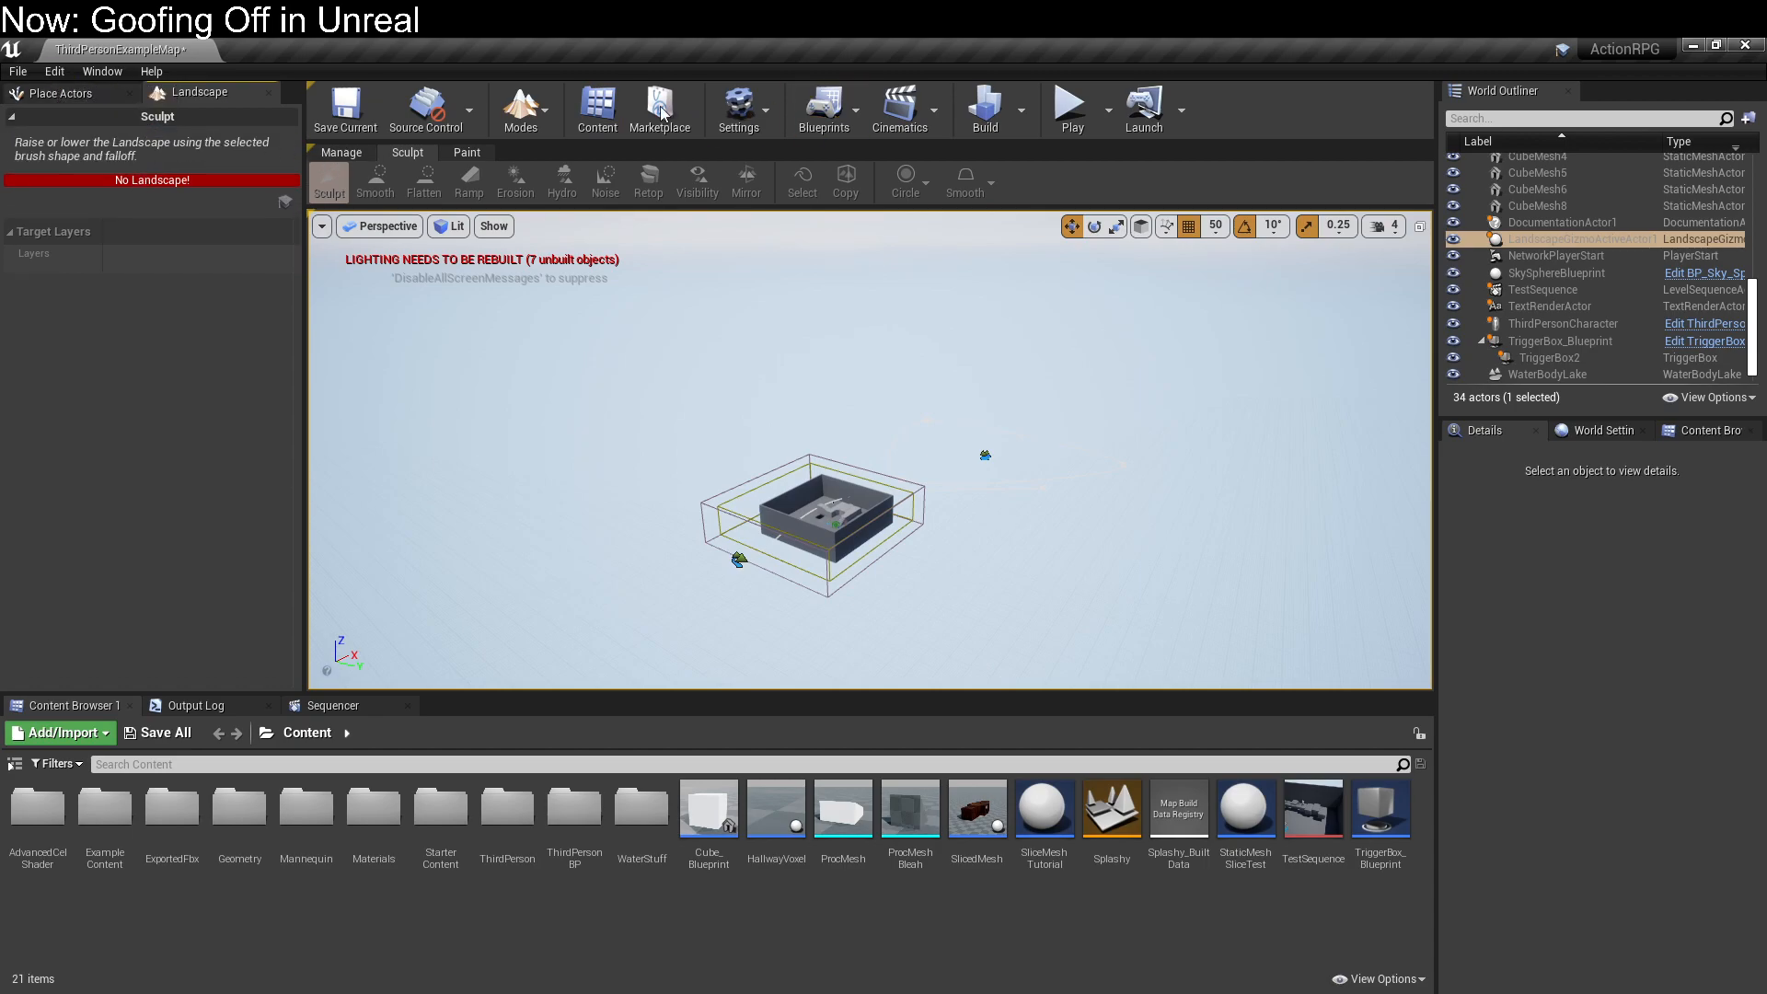
pyautogui.click(549, 113)
pyautogui.click(549, 113)
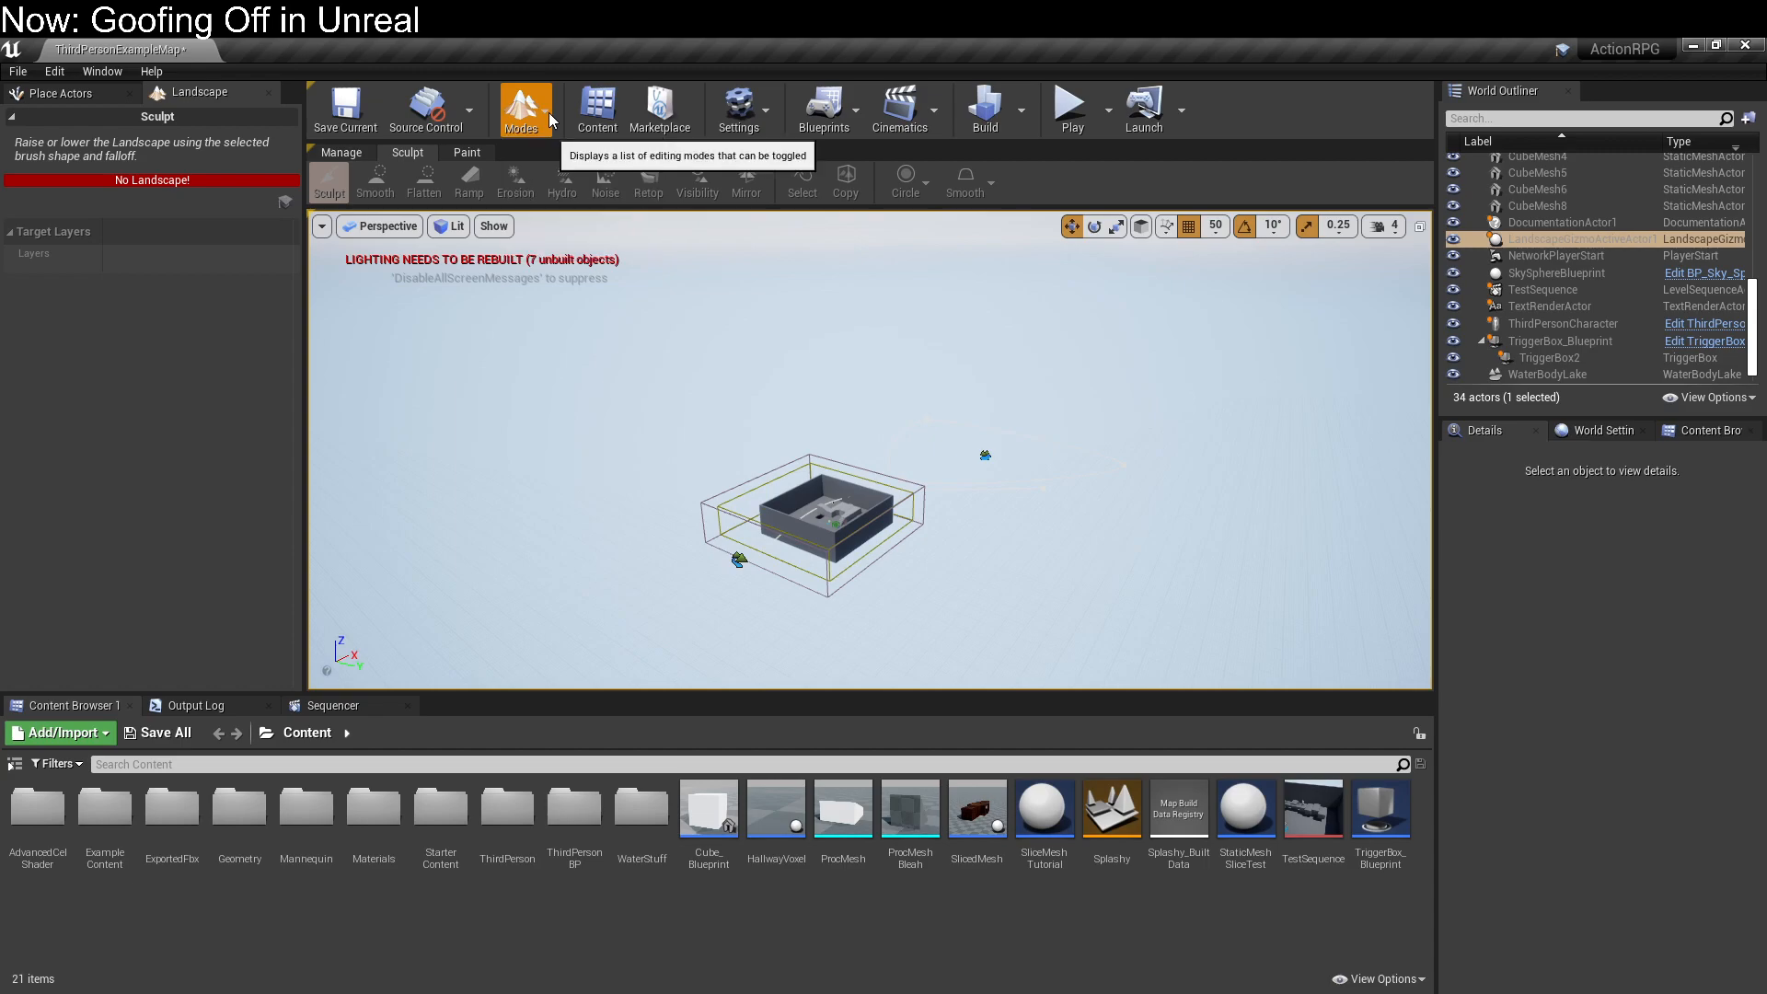
pyautogui.click(351, 154)
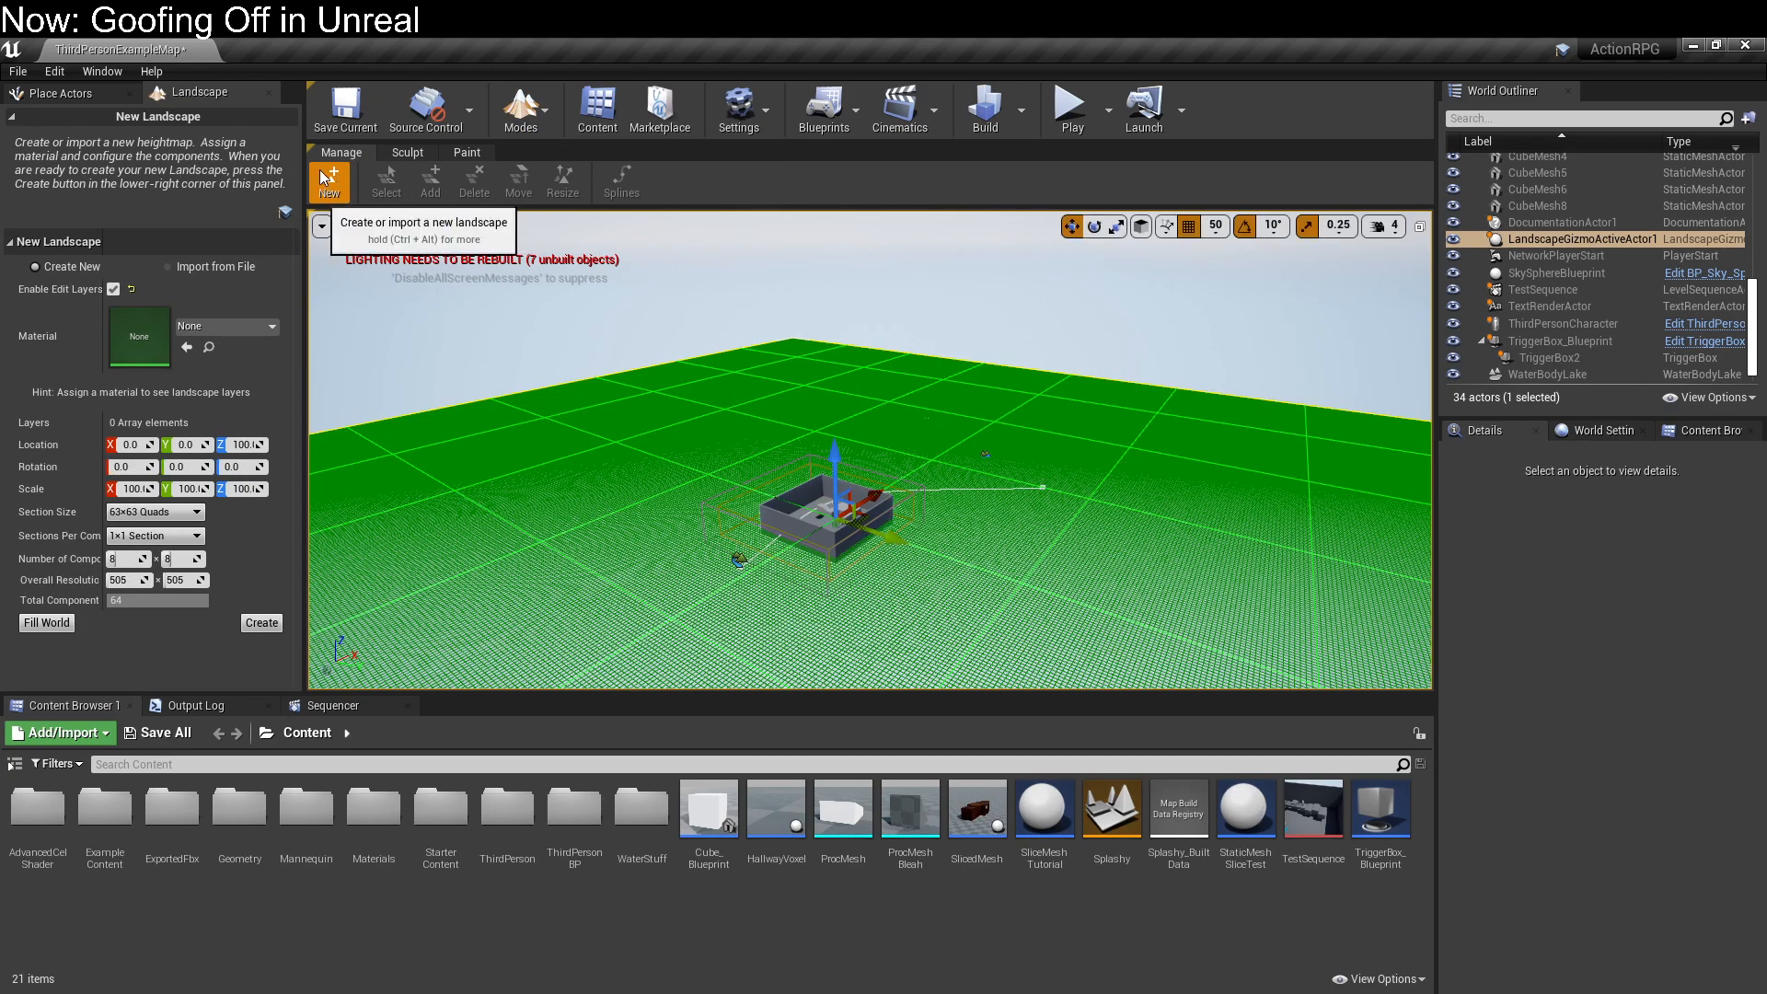
pyautogui.hotkey('ctrl', 'alt')
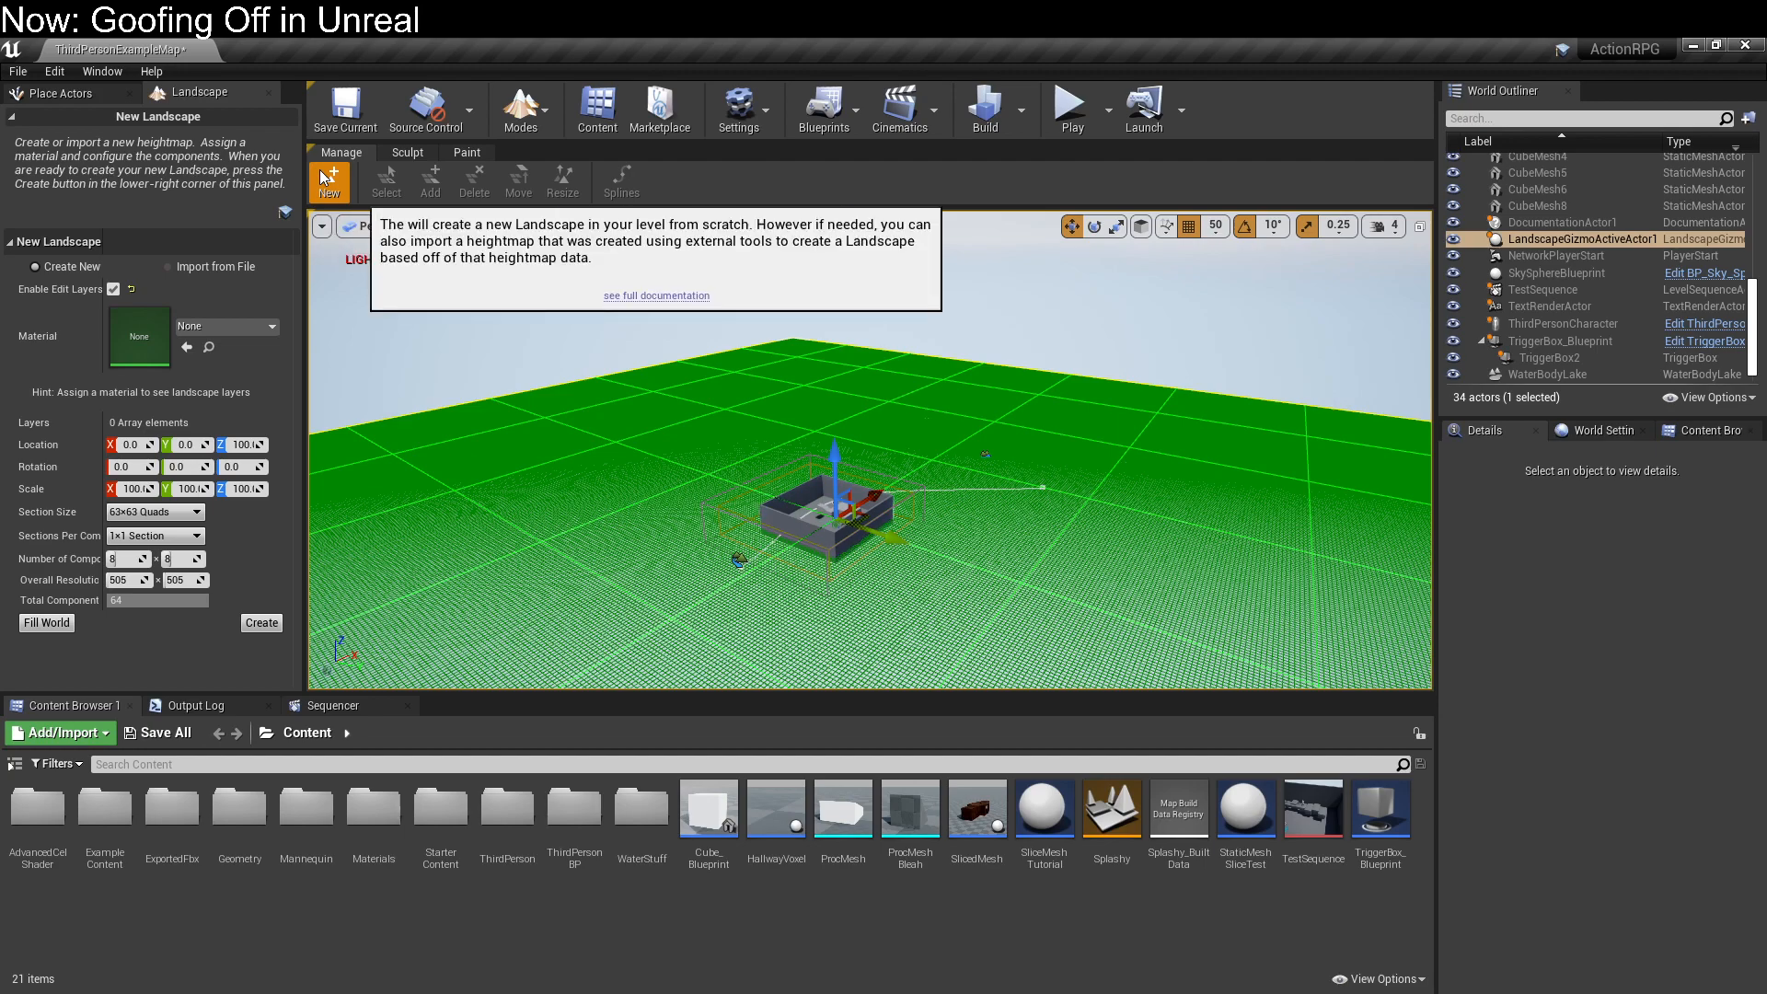
pyautogui.click(260, 623)
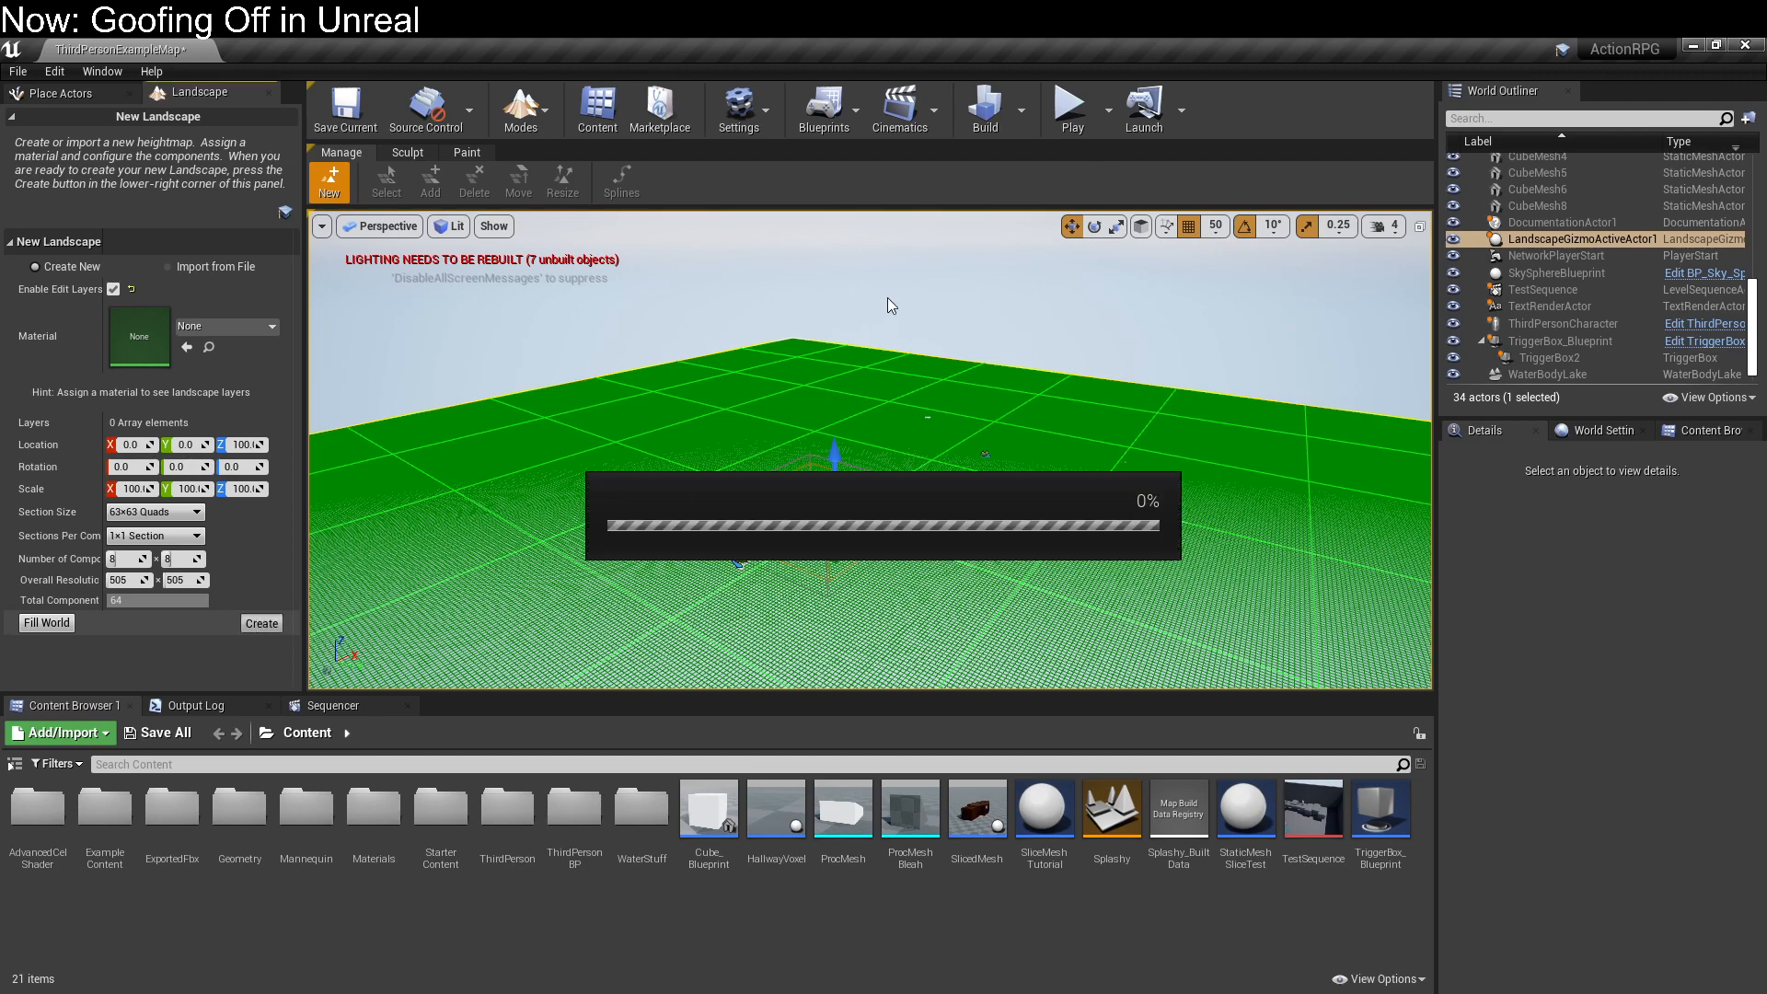
pyautogui.moveTo(888, 296); pyautogui.dragTo(887, 324, button='right')
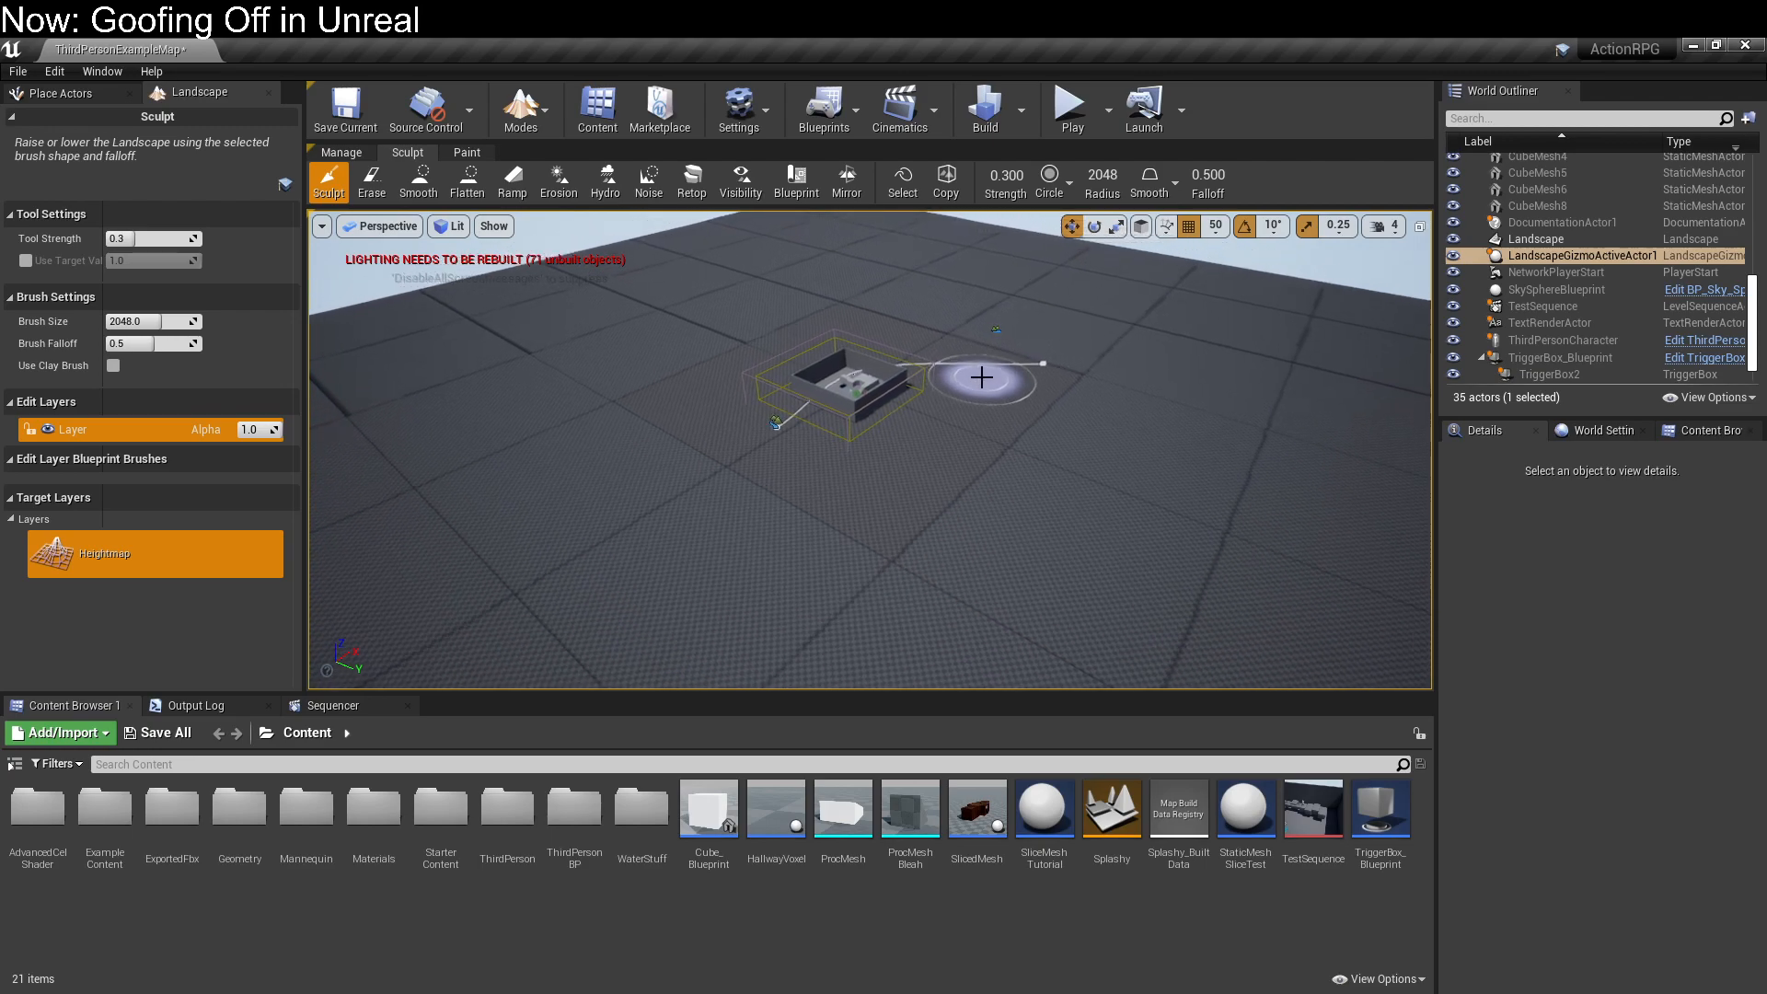
pyautogui.moveTo(982, 377); pyautogui.dragTo(990, 376, button='right')
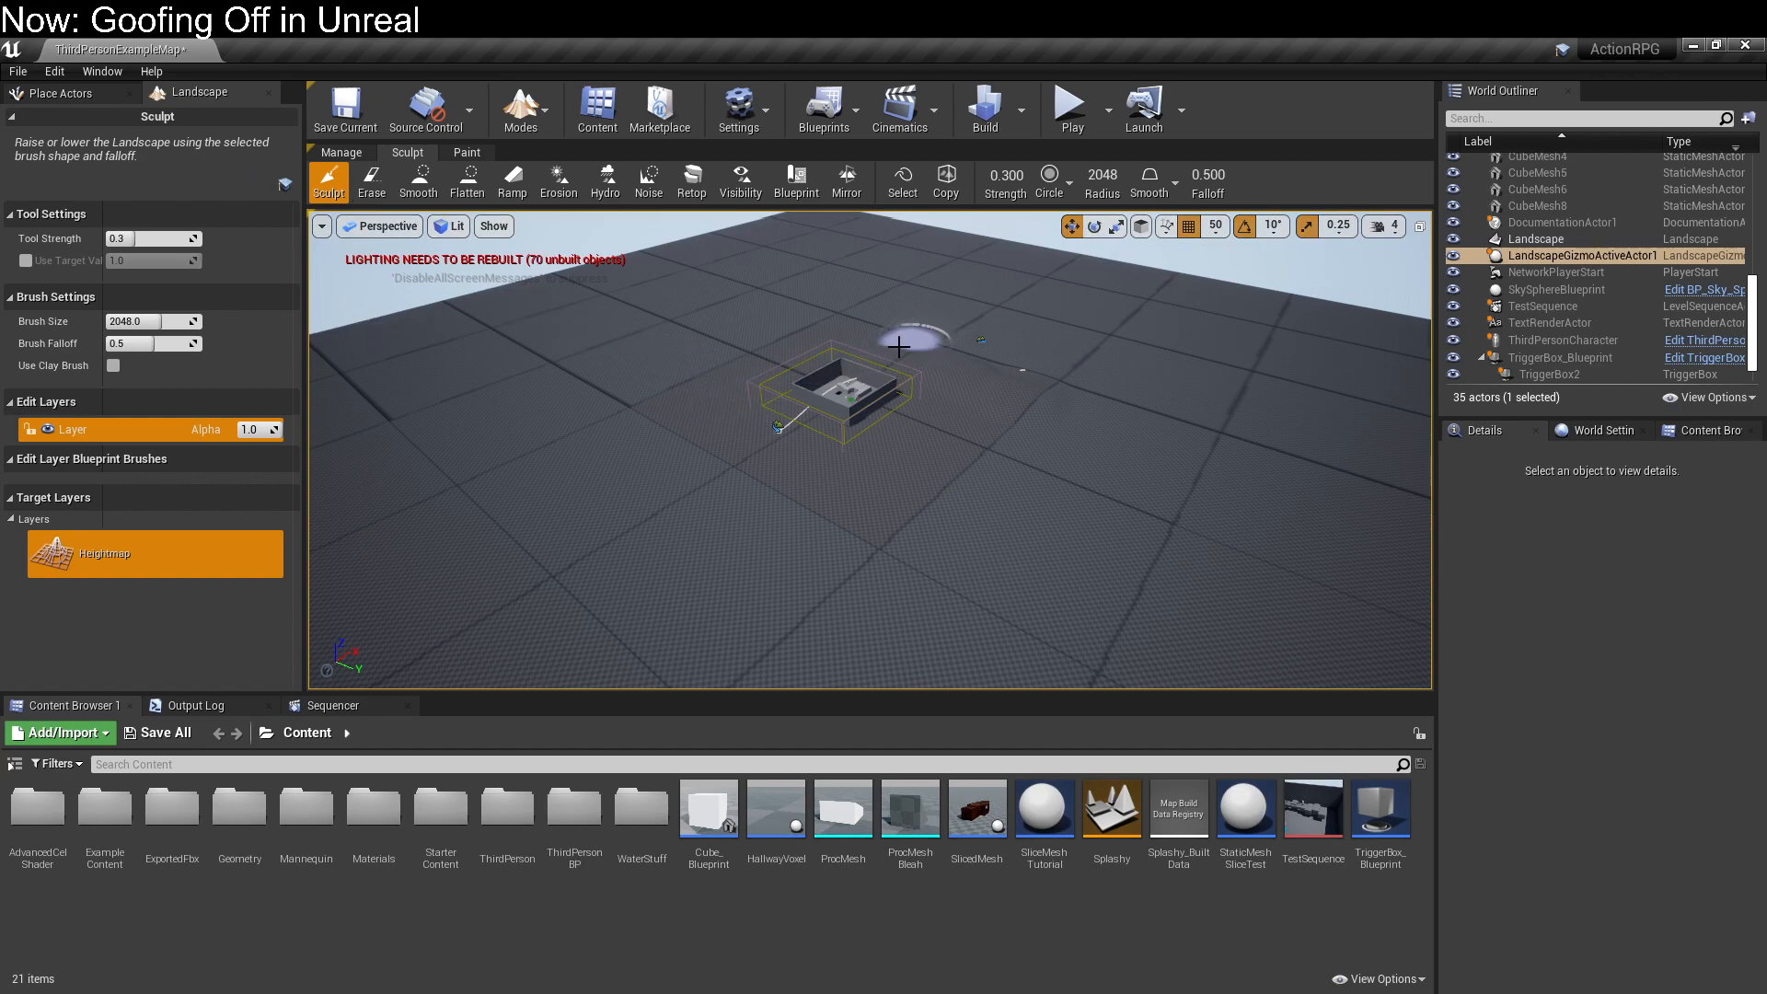
# Step: Sculpt raised terrain on the landscape around the arena with brush size 2048 and tool strength 0.3
pyautogui.click(985, 478)
pyautogui.moveTo(796, 552)
pyautogui.mouseDown()
pyautogui.moveTo(920, 492)
pyautogui.moveTo(1018, 355)
pyautogui.moveTo(1009, 402)
pyautogui.moveTo(879, 378)
pyautogui.mouseUp()
pyautogui.moveTo(948, 412); pyautogui.dragTo(971, 407, button='right')
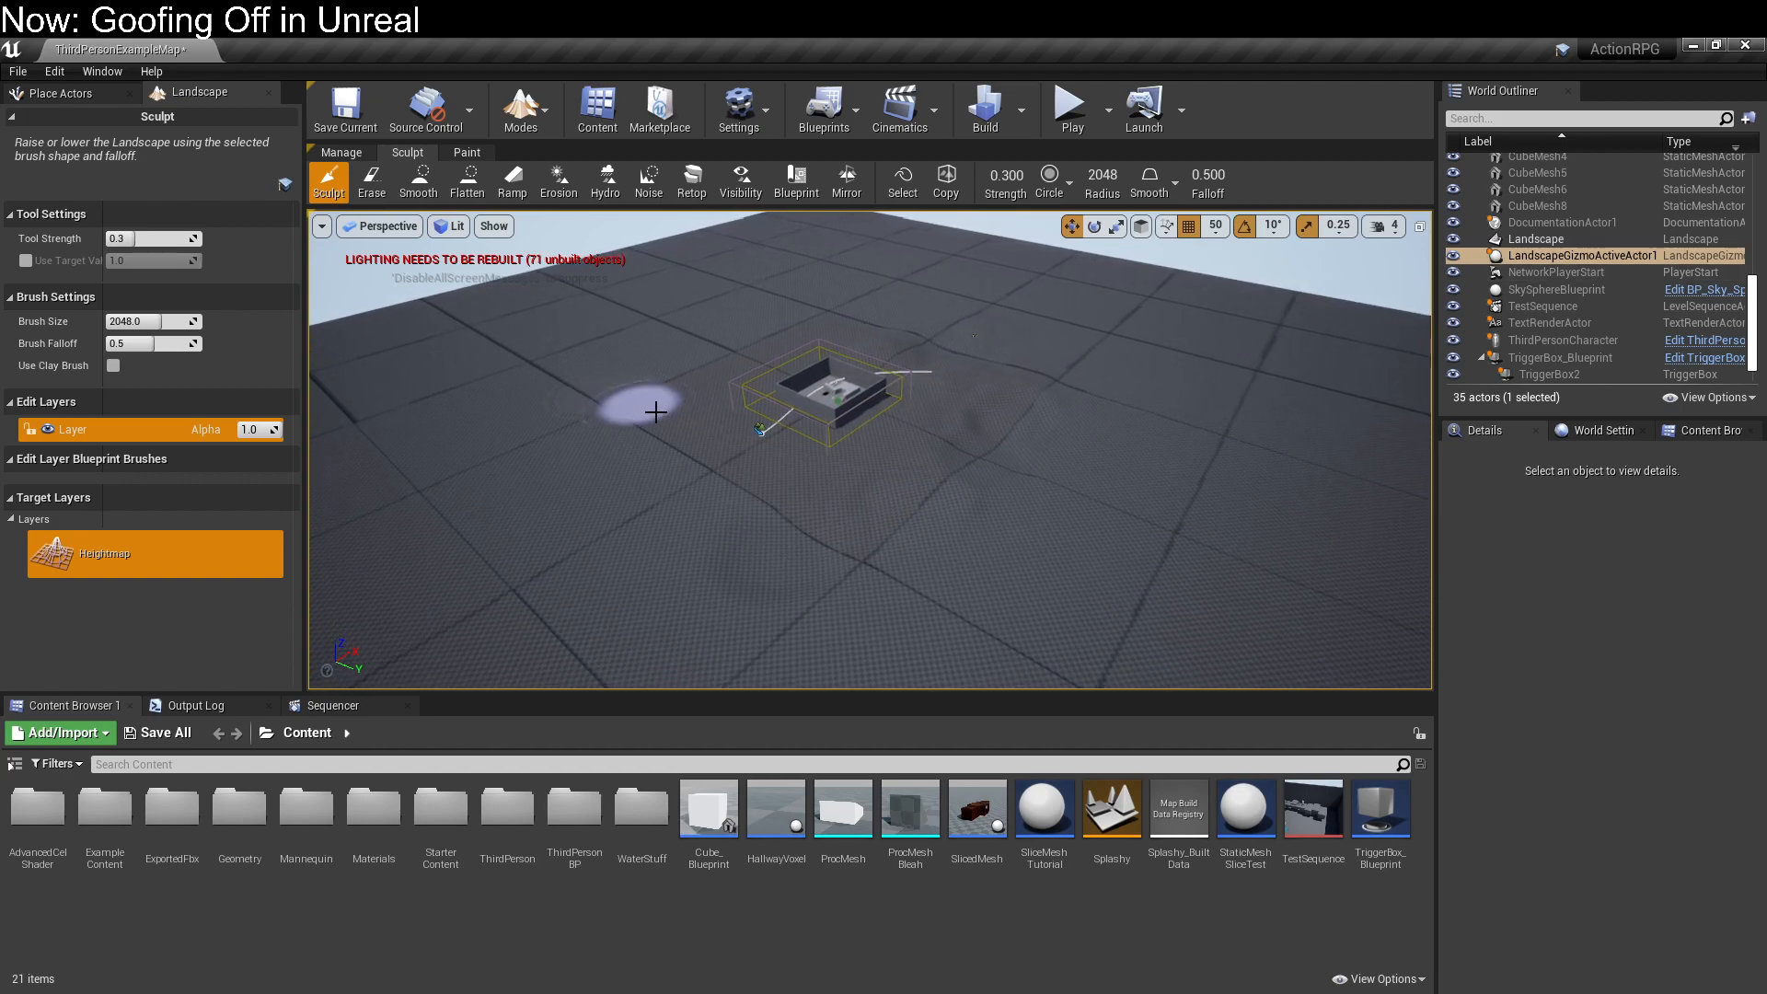
pyautogui.moveTo(927, 461)
pyautogui.mouseDown()
pyautogui.moveTo(970, 347)
pyautogui.moveTo(1022, 379)
pyautogui.moveTo(1069, 345)
pyautogui.moveTo(958, 323)
pyautogui.moveTo(935, 300)
pyautogui.moveTo(828, 308)
pyautogui.moveTo(1296, 351)
pyautogui.mouseUp()
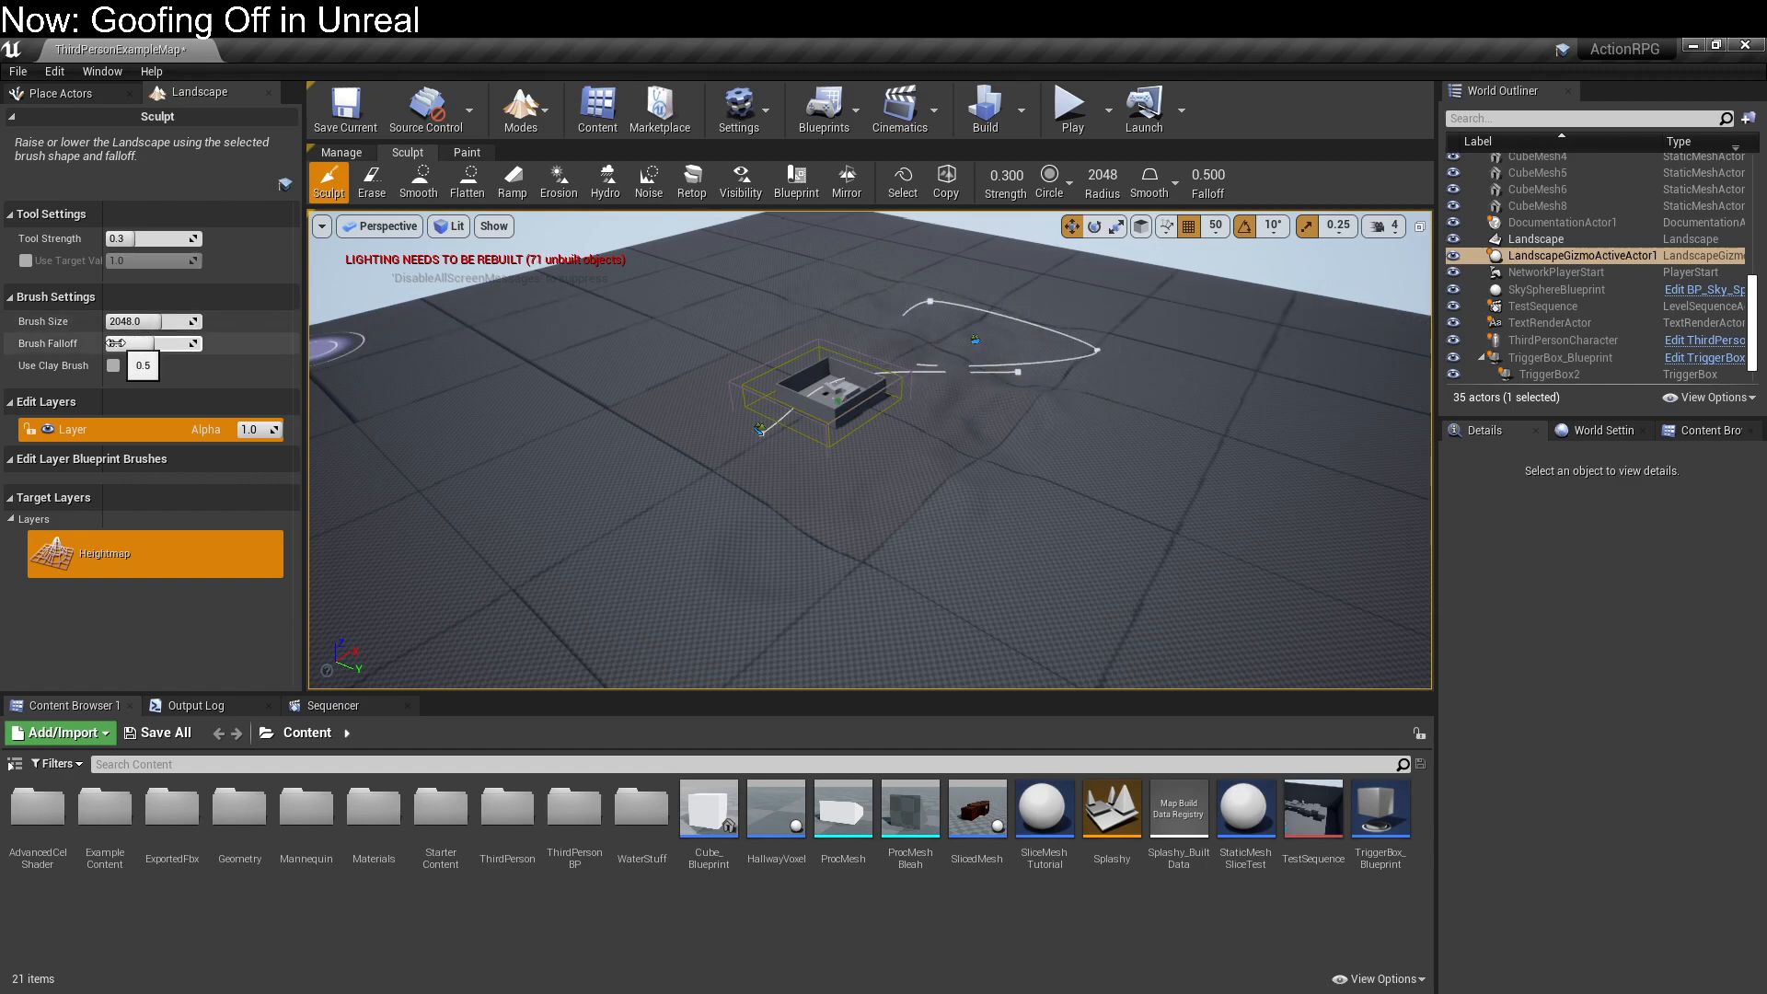
# Step: Review the landscape management tools: component selection, splines and component resizing
pyautogui.click(340, 152)
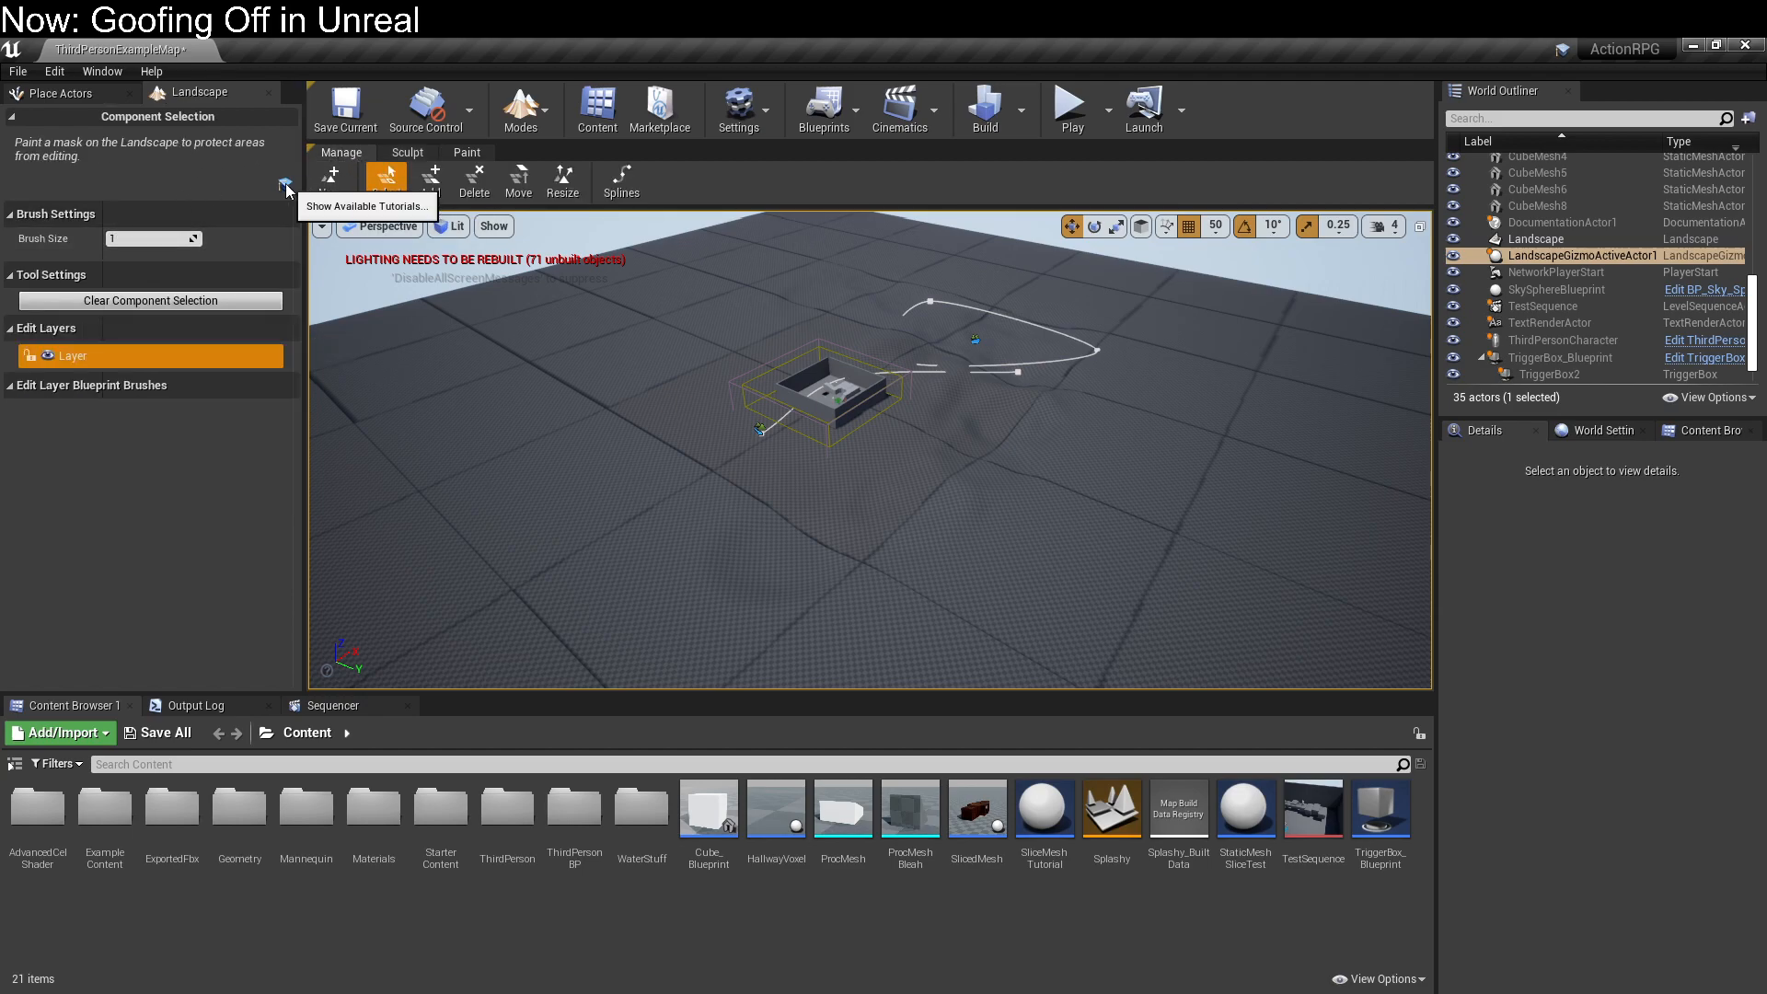
pyautogui.click(620, 179)
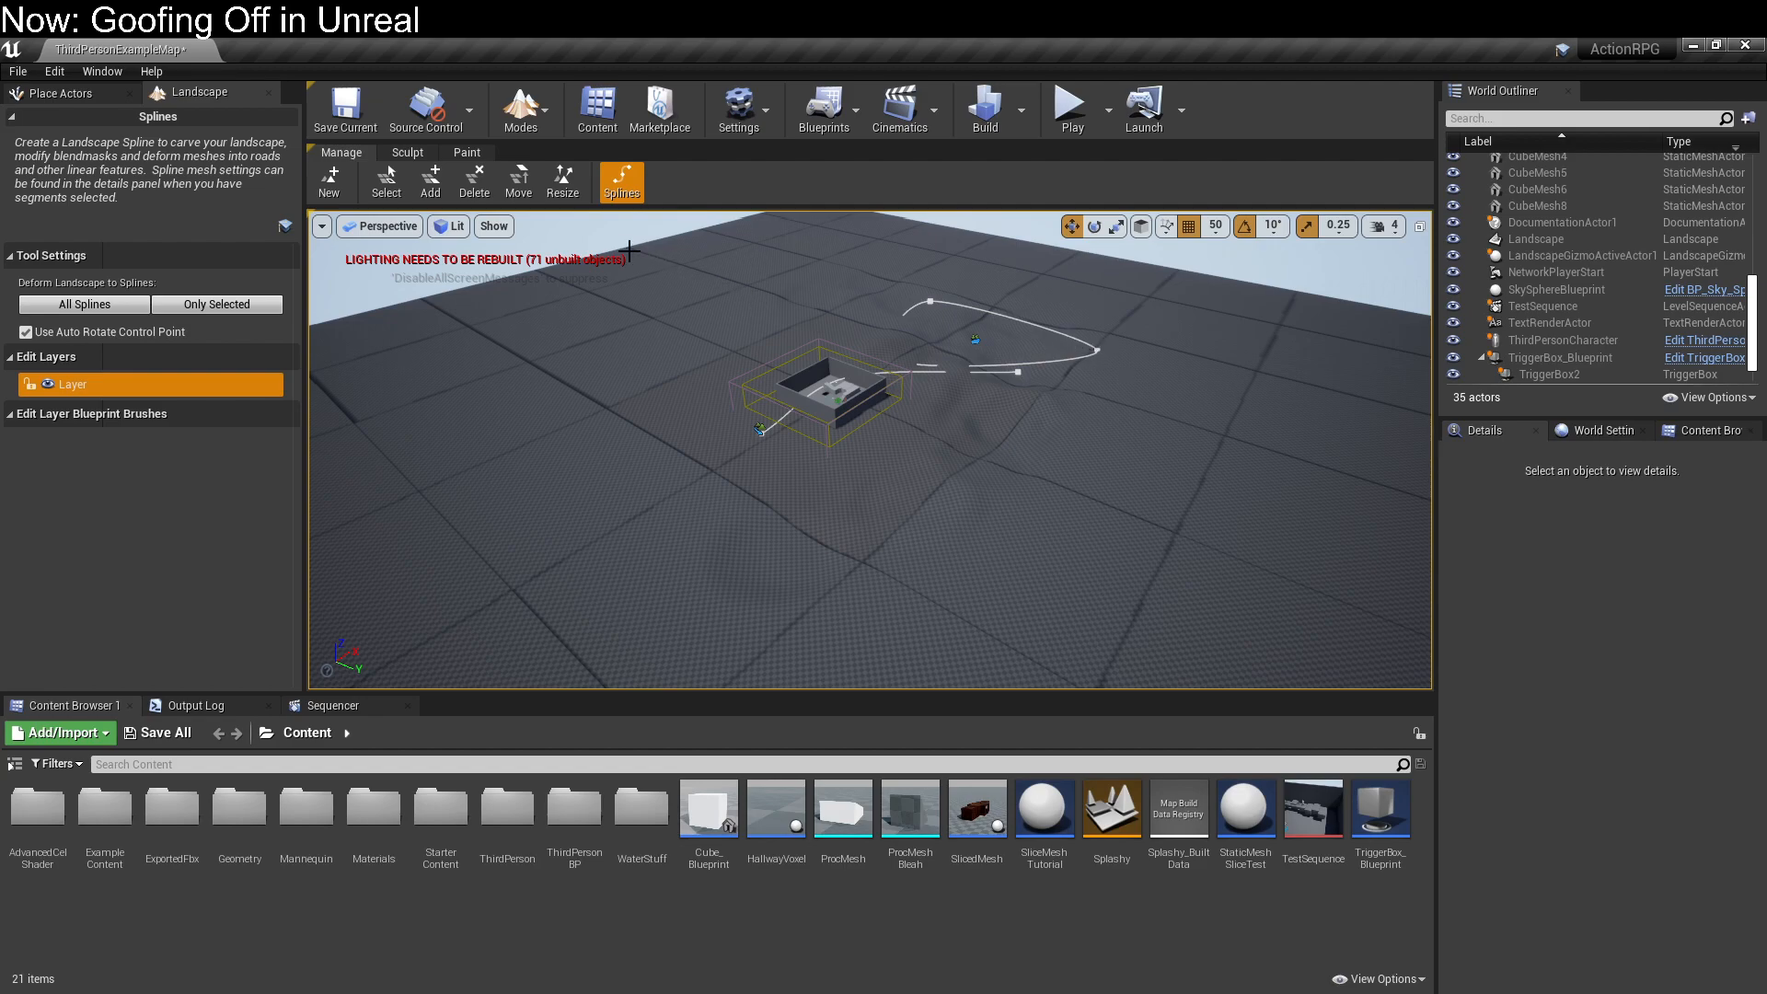
pyautogui.click(563, 182)
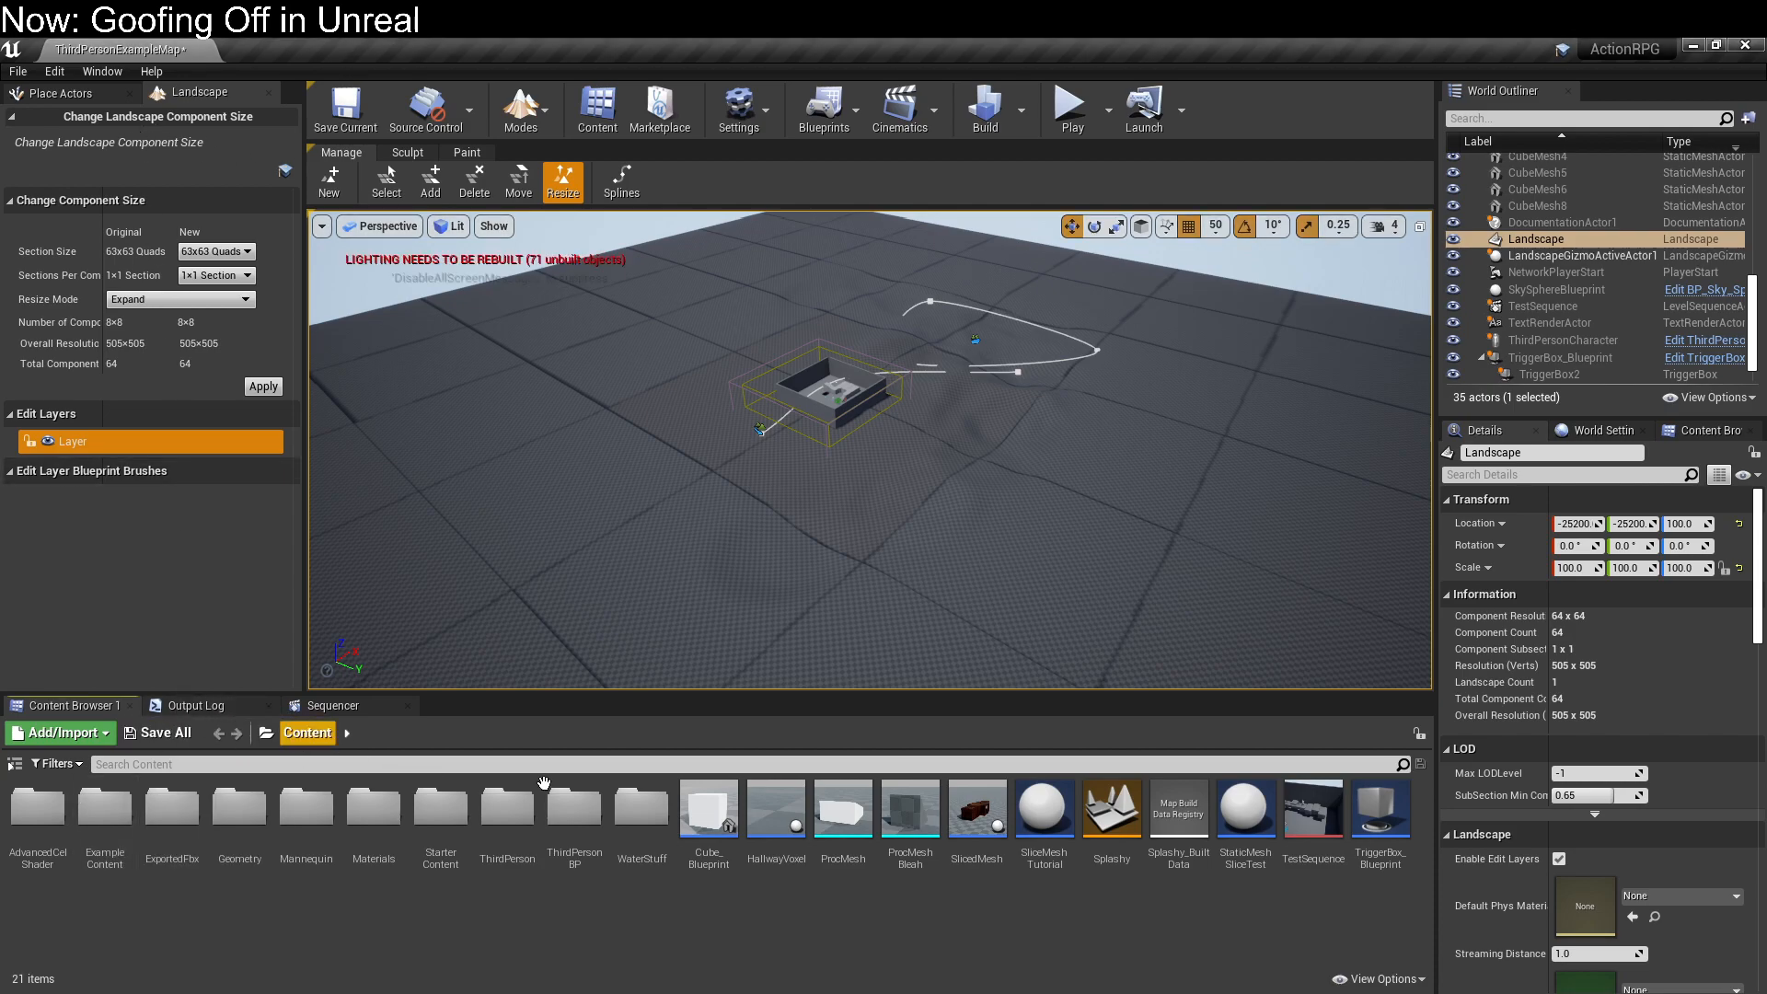
# Step: Open the Splashy level and bring its floating boat room into view
pyautogui.doubleClick(1125, 833)
pyautogui.click(1075, 696)
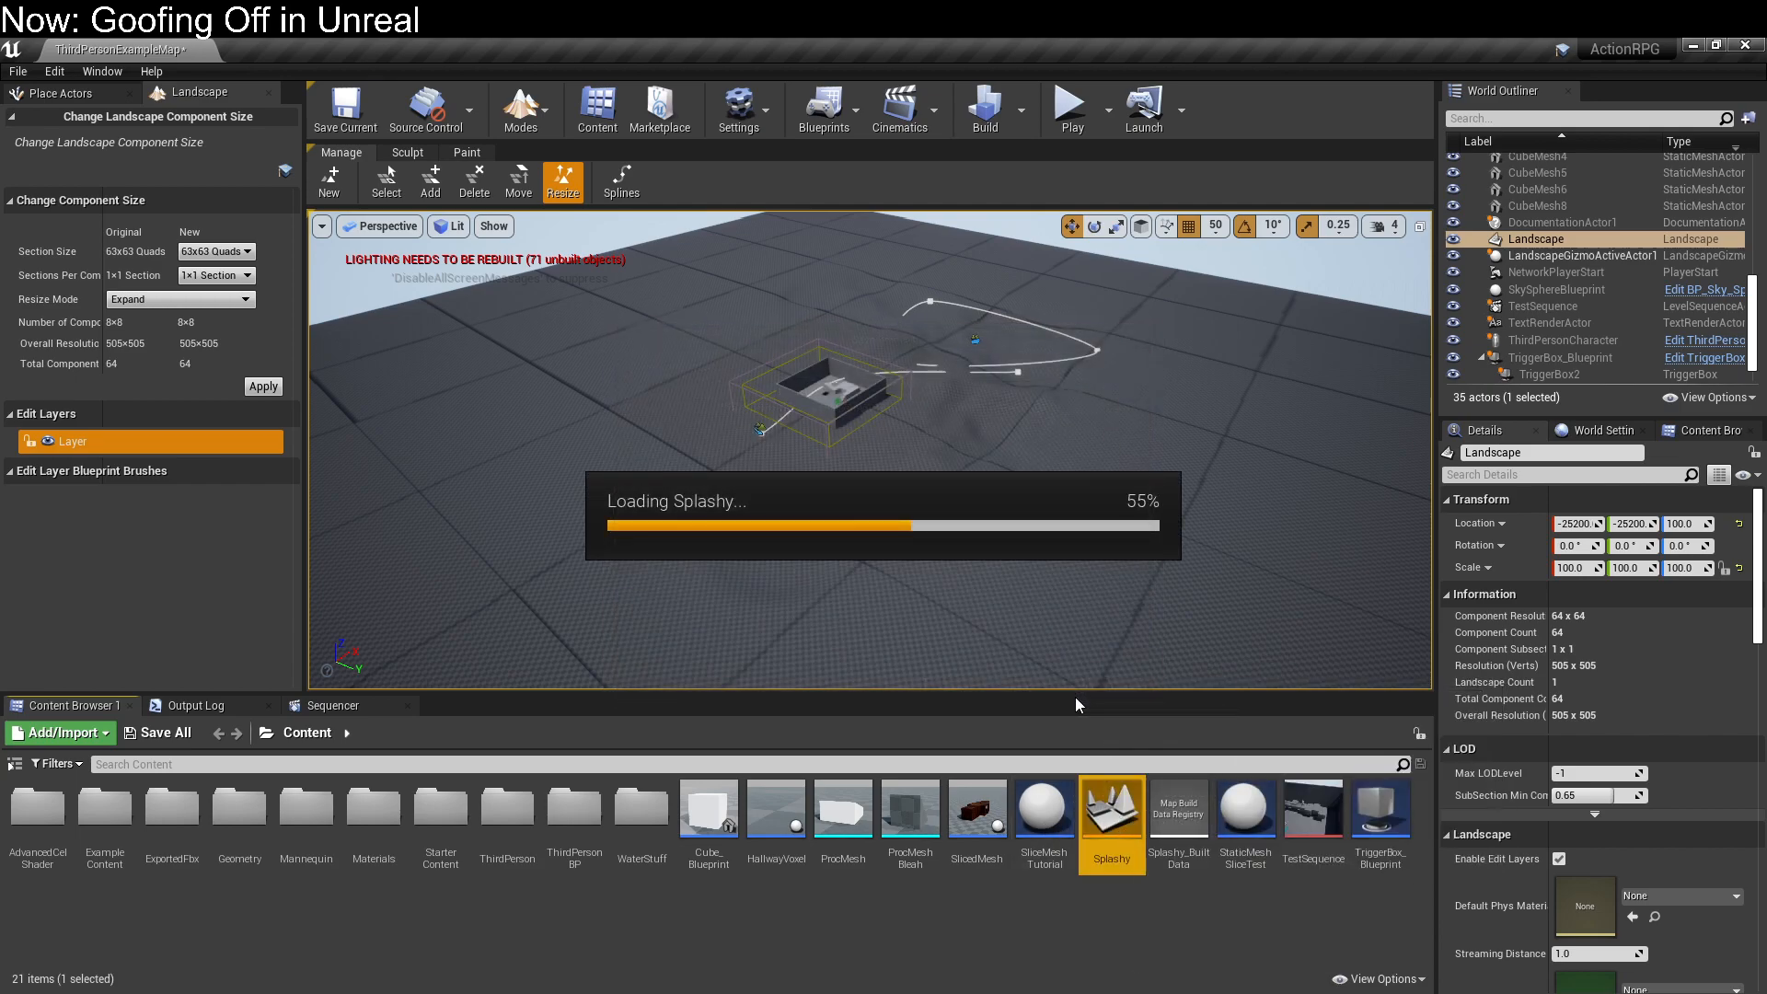
pyautogui.moveTo(1068, 644); pyautogui.dragTo(1144, 418, button='right')
pyautogui.moveTo(991, 339); pyautogui.dragTo(1156, 330, button='right')
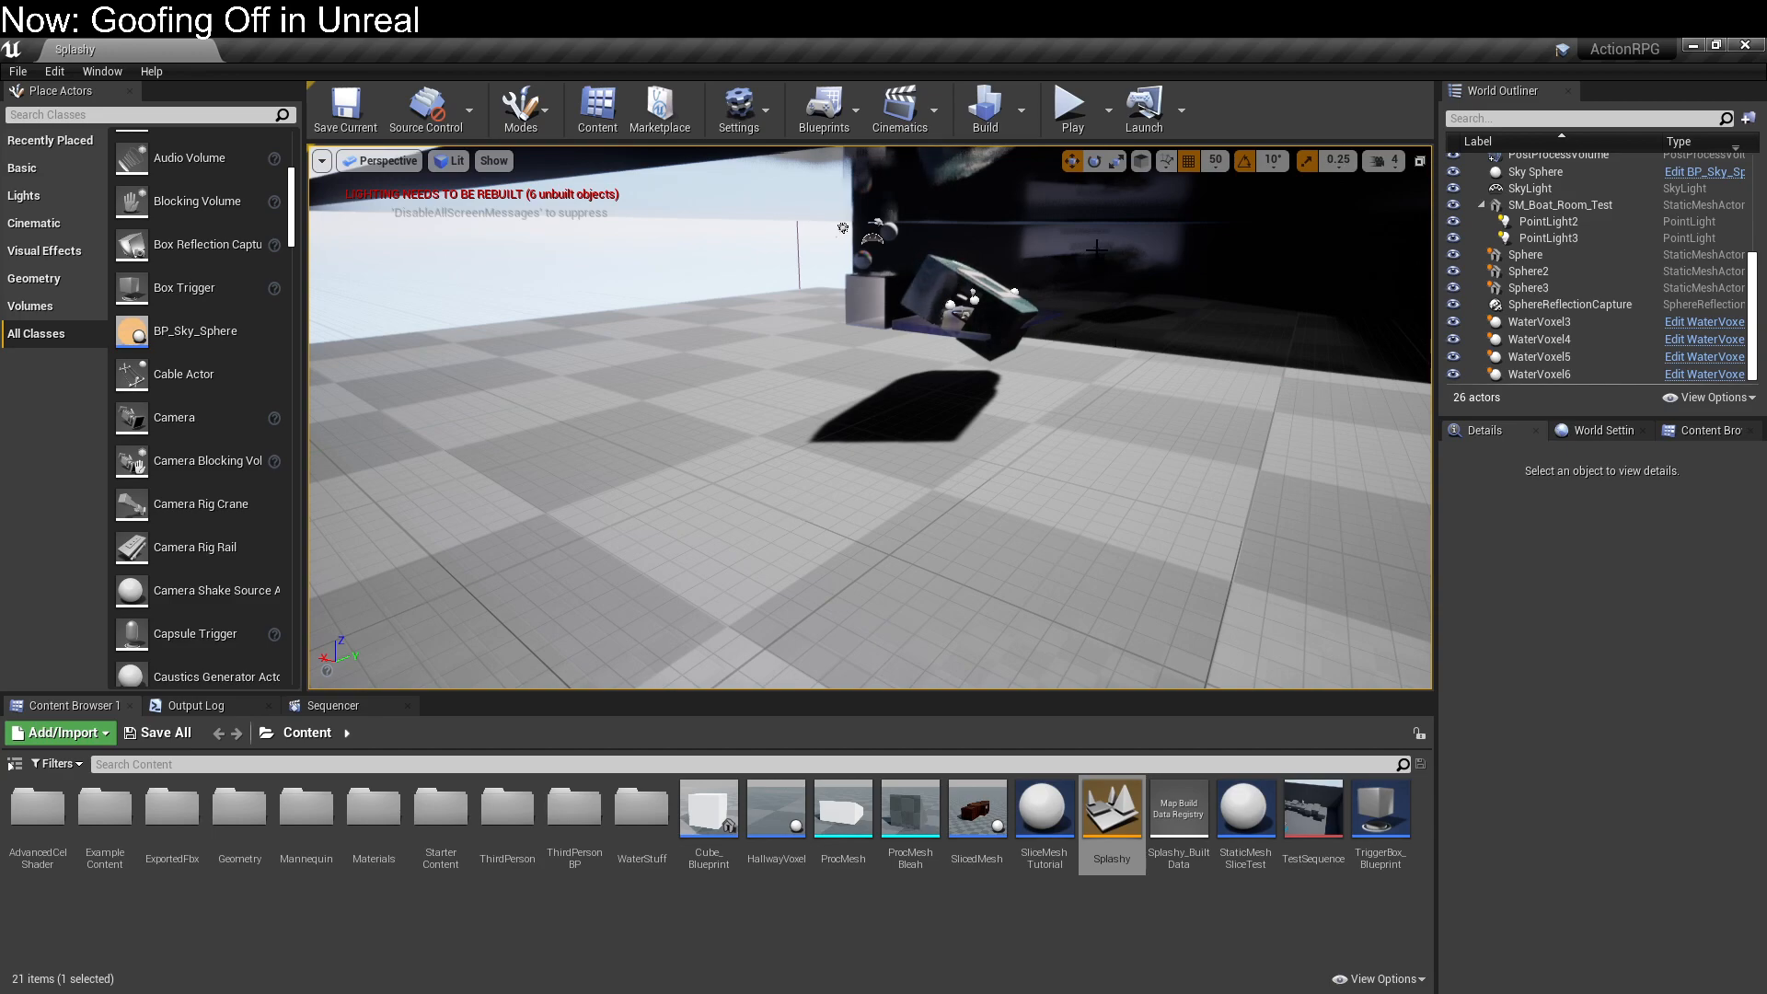
pyautogui.moveTo(1156, 387); pyautogui.dragTo(1108, 415, button='right')
# Step: Select the SM_Boat_Room_Test mesh, focus on it and look inside the room
pyautogui.click(1038, 350)
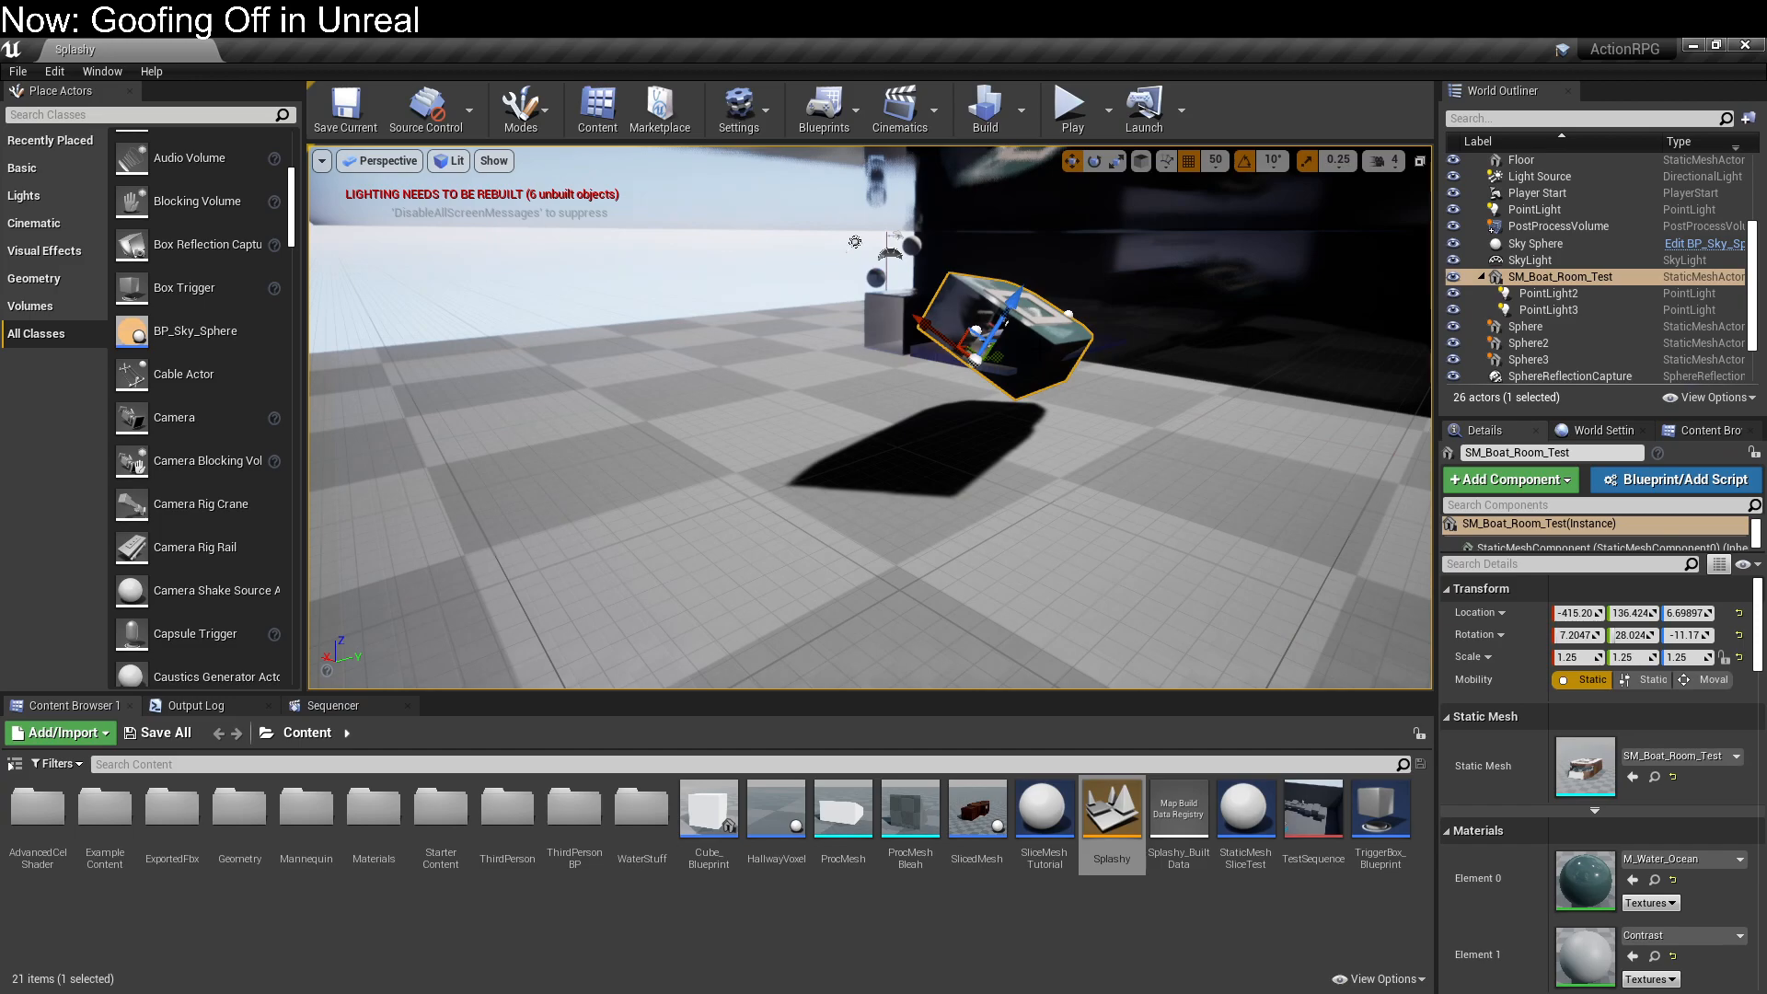
pyautogui.press('f')
pyautogui.scroll(10, 1038, 350)
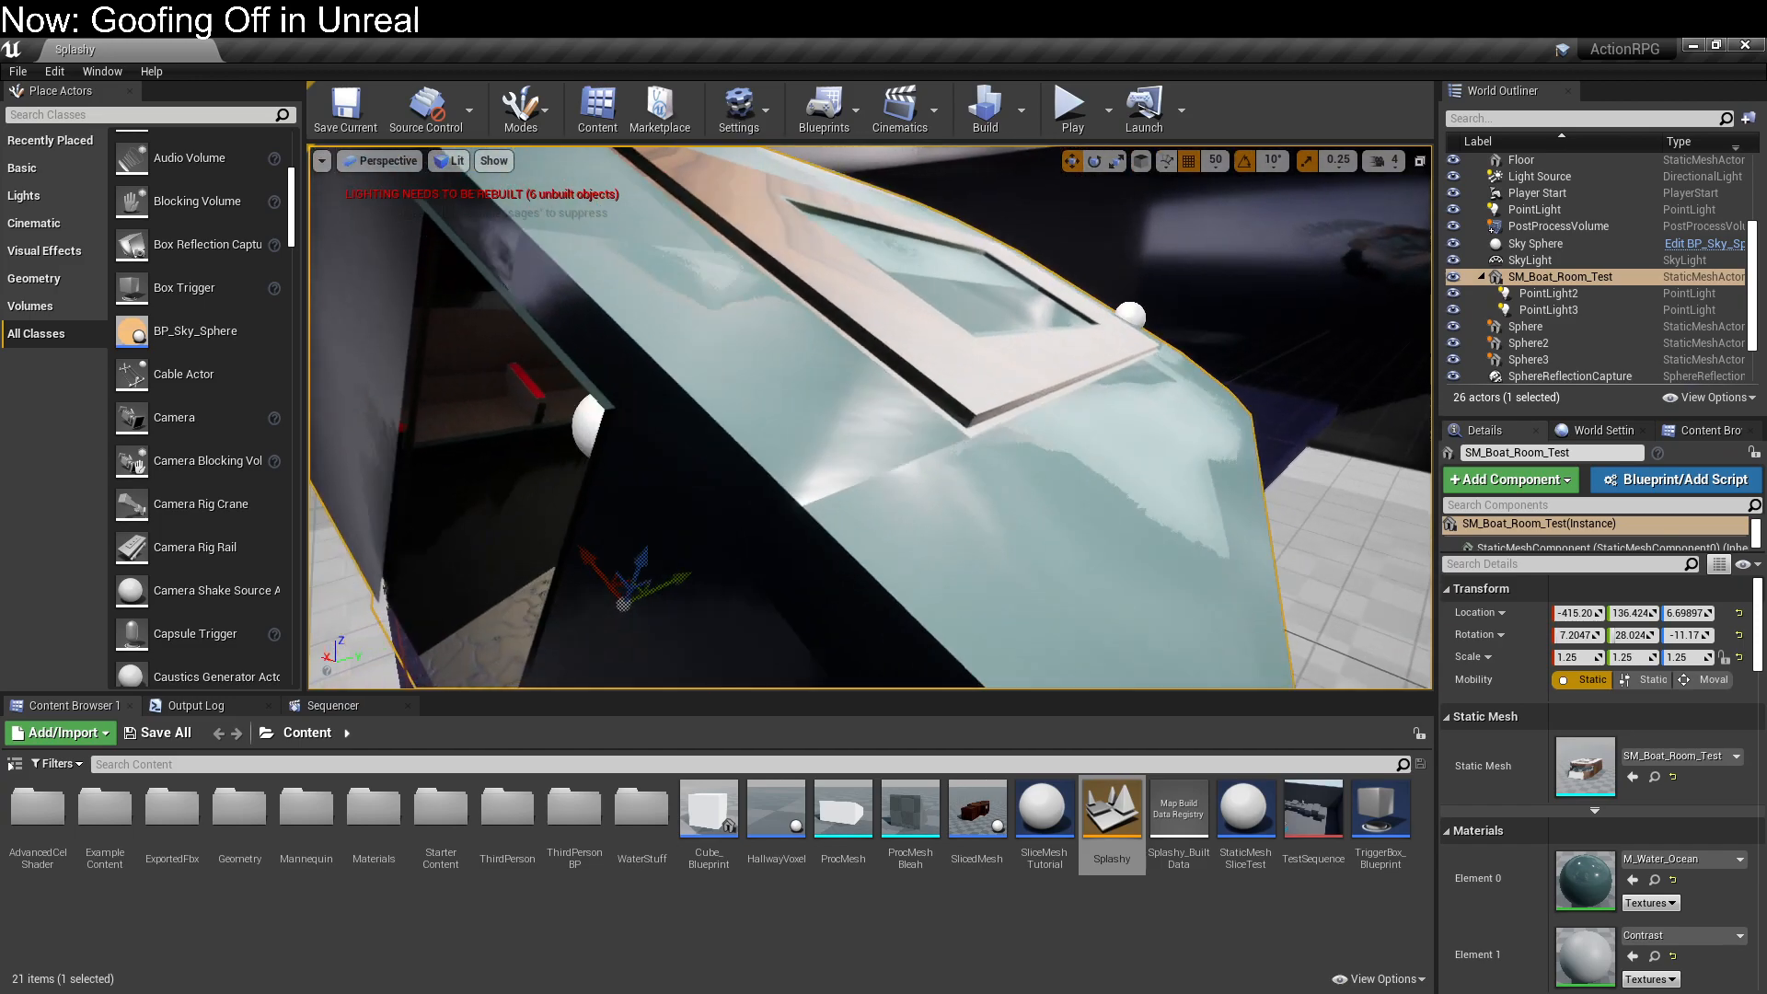
pyautogui.moveTo(677, 547); pyautogui.dragTo(678, 502, button='right')
# Step: Open the Blueprint of the WaterVoxel3 actor in the boat room and show its component viewport
pyautogui.click(678, 520)
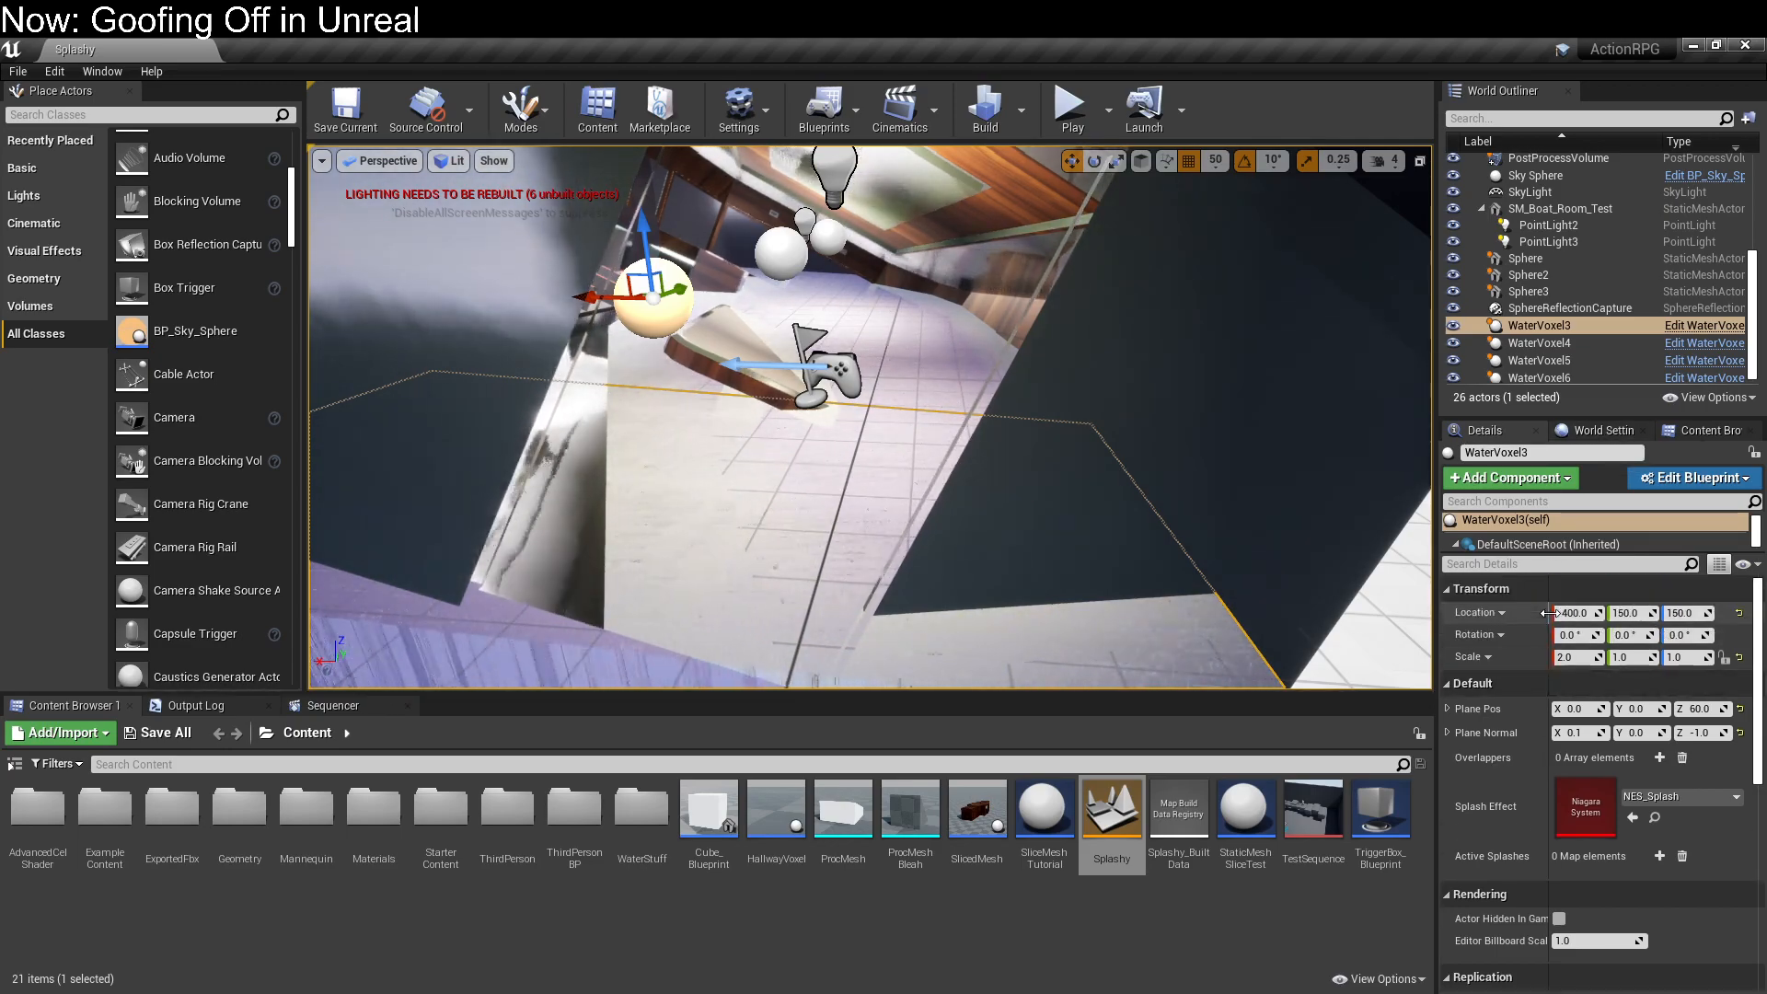
pyautogui.click(1697, 480)
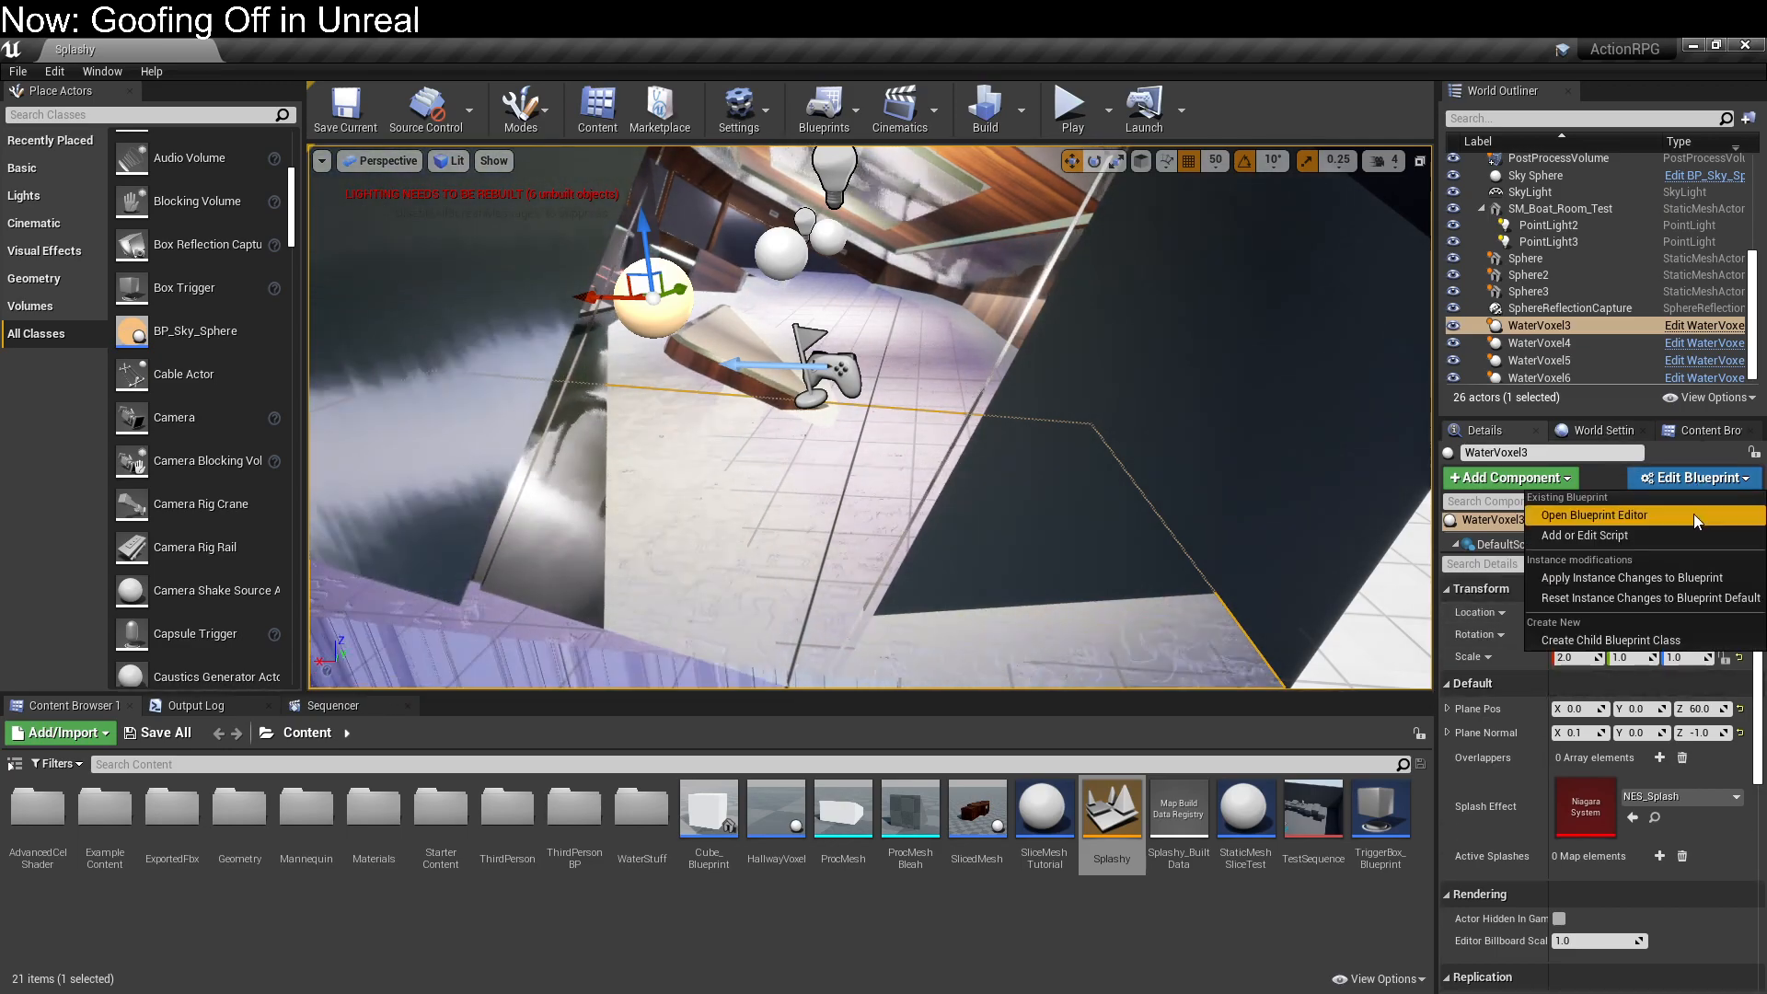
pyautogui.click(1693, 514)
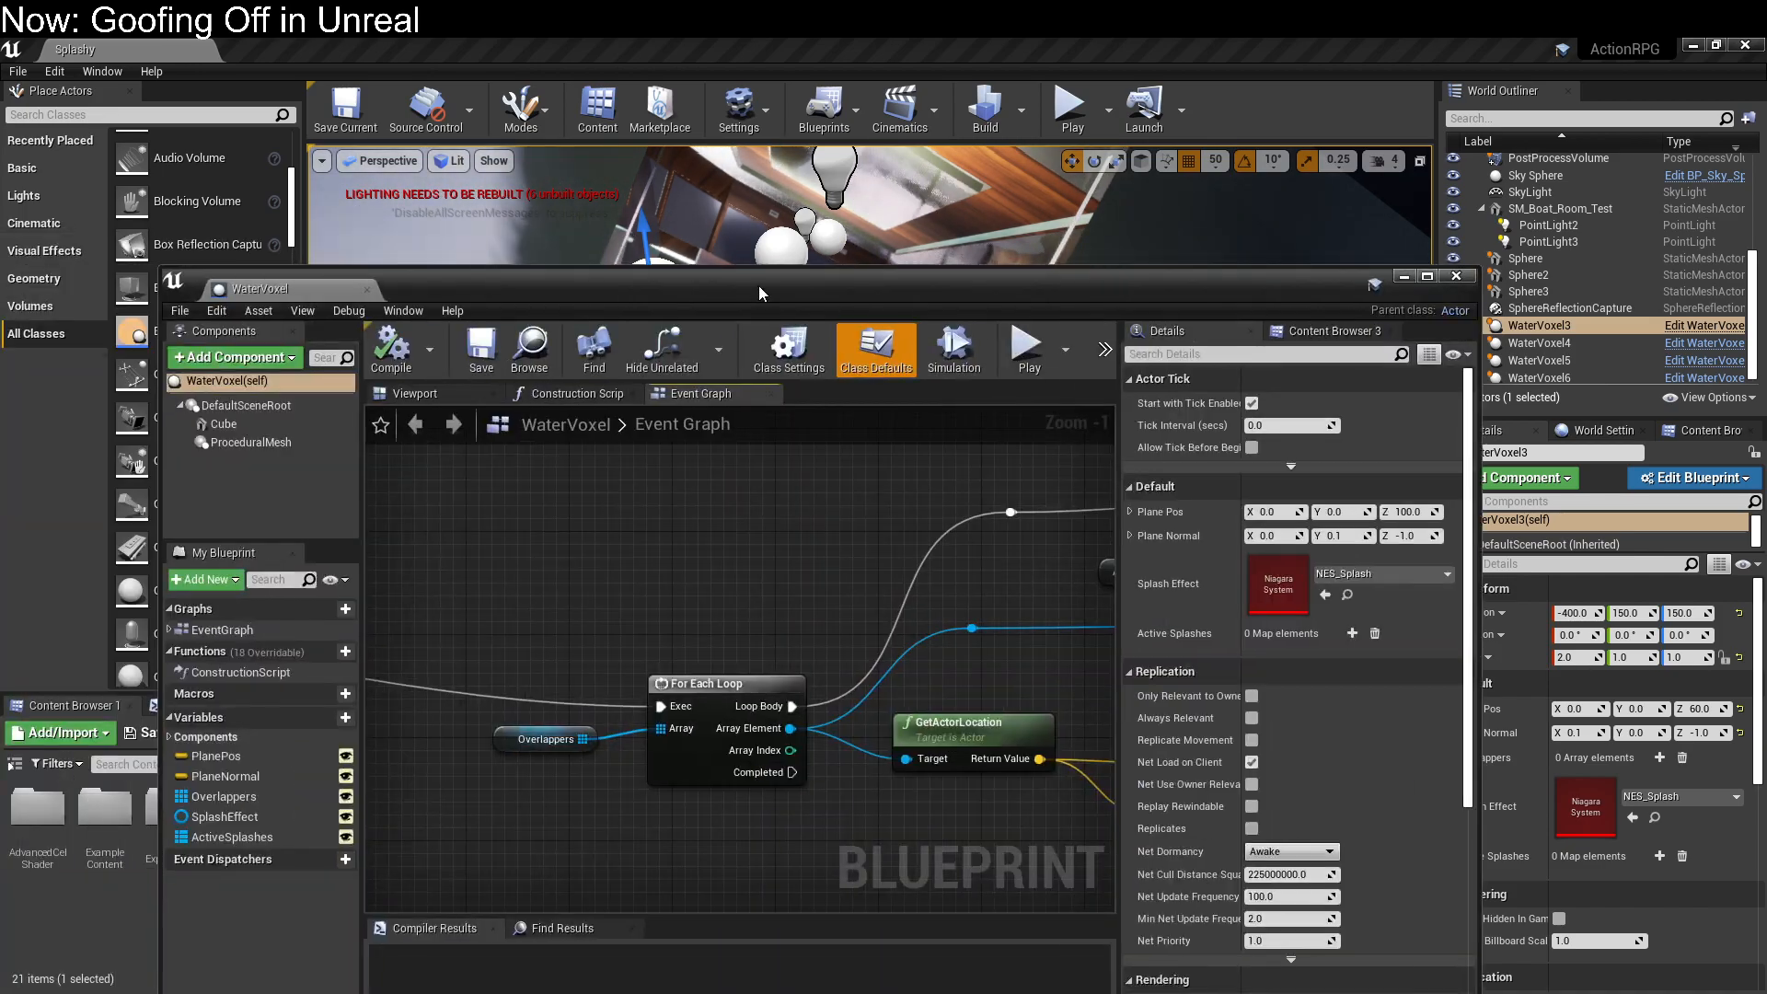
pyautogui.moveTo(759, 287); pyautogui.dragTo(789, 164)
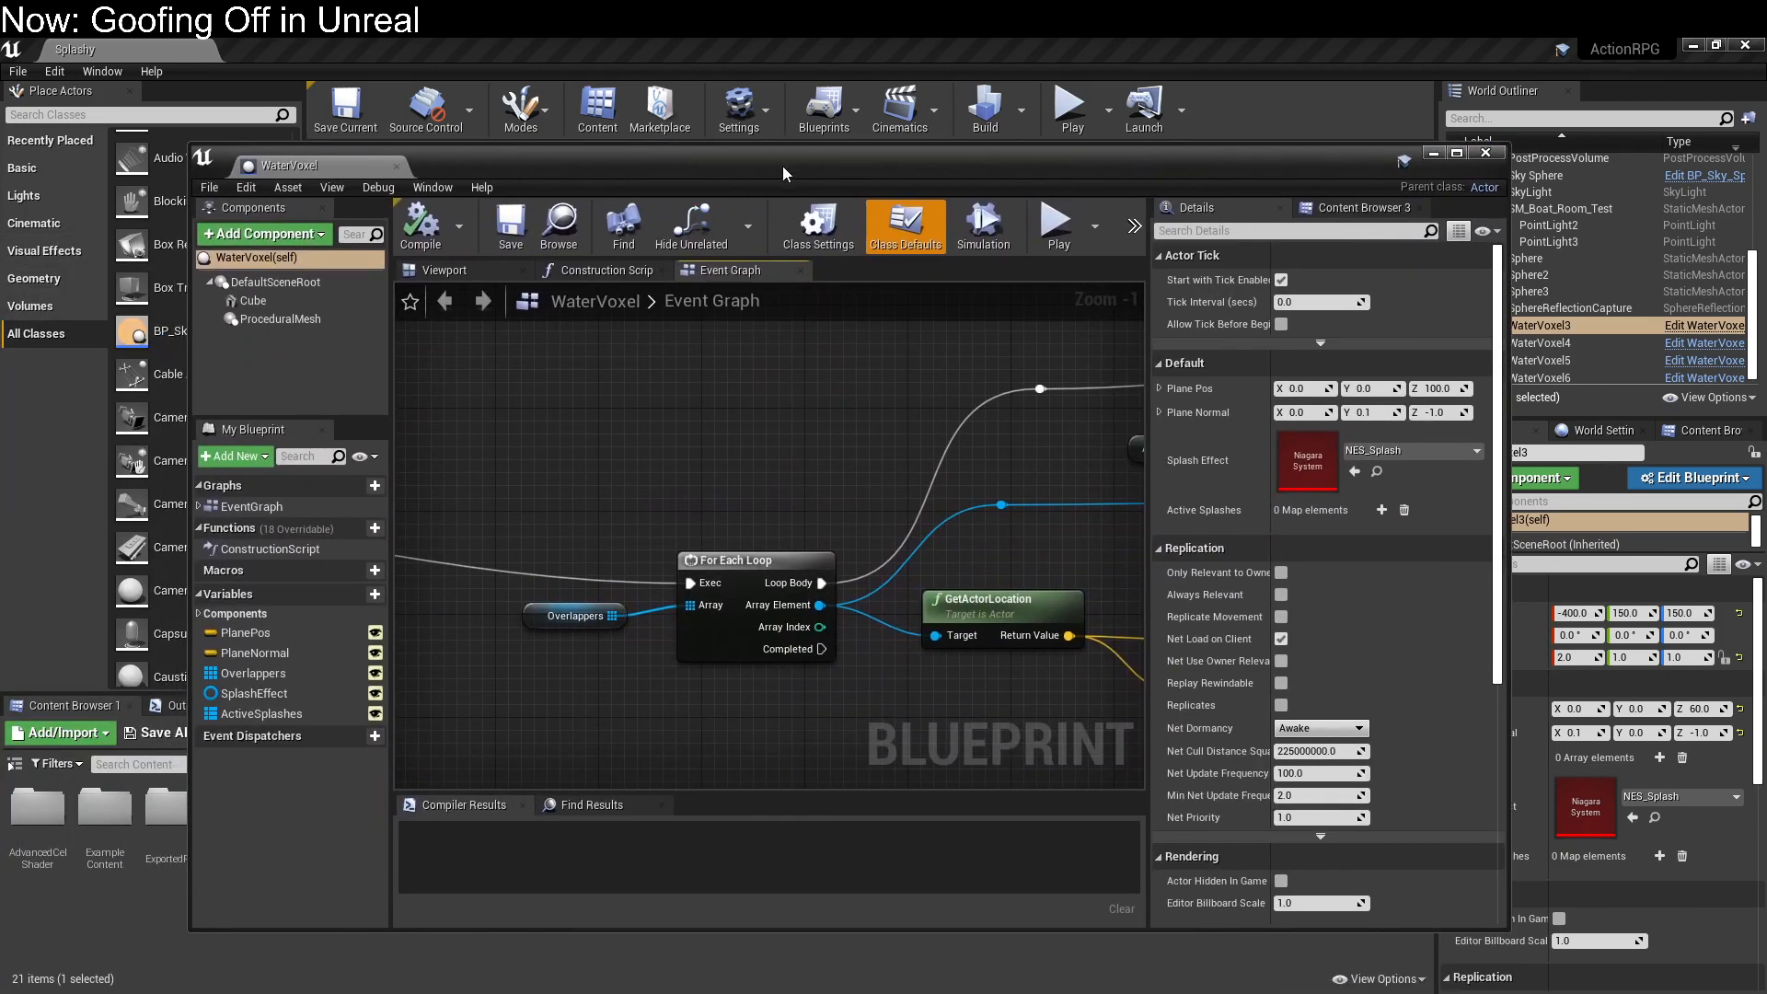
pyautogui.click(406, 274)
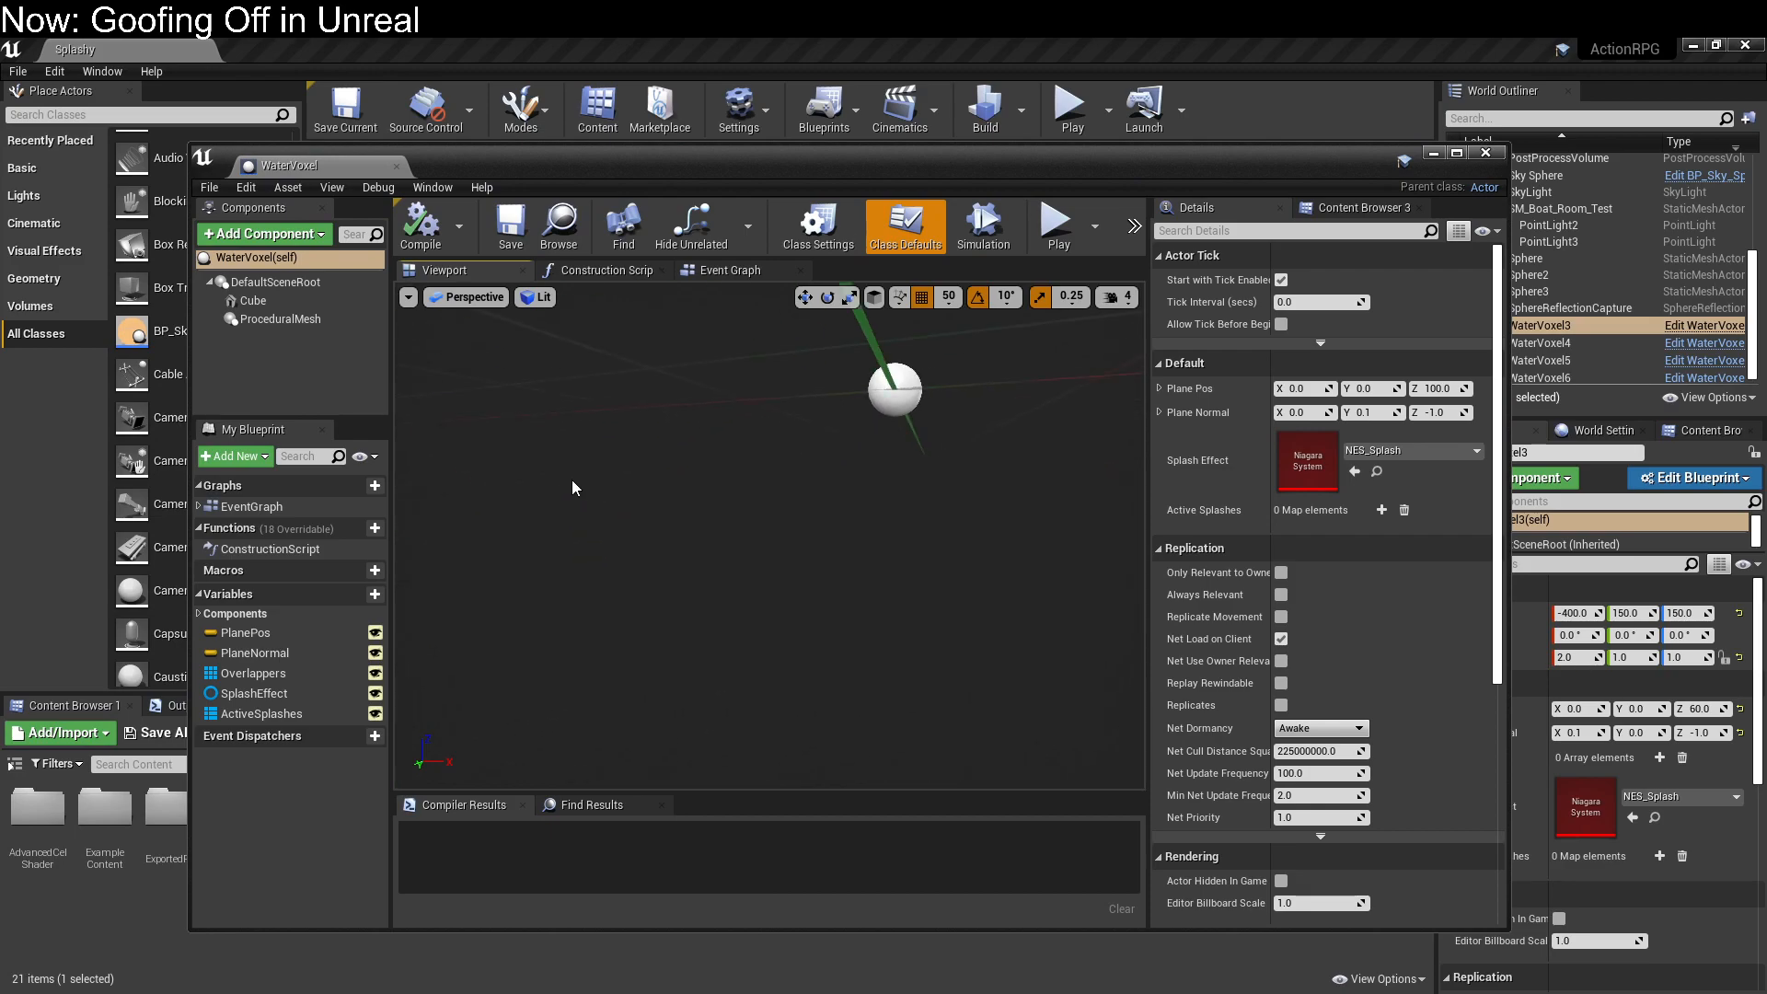
# Step: Change the material of the WaterVoxel Cube component to DefaultWaterMaterial
pyautogui.click(253, 300)
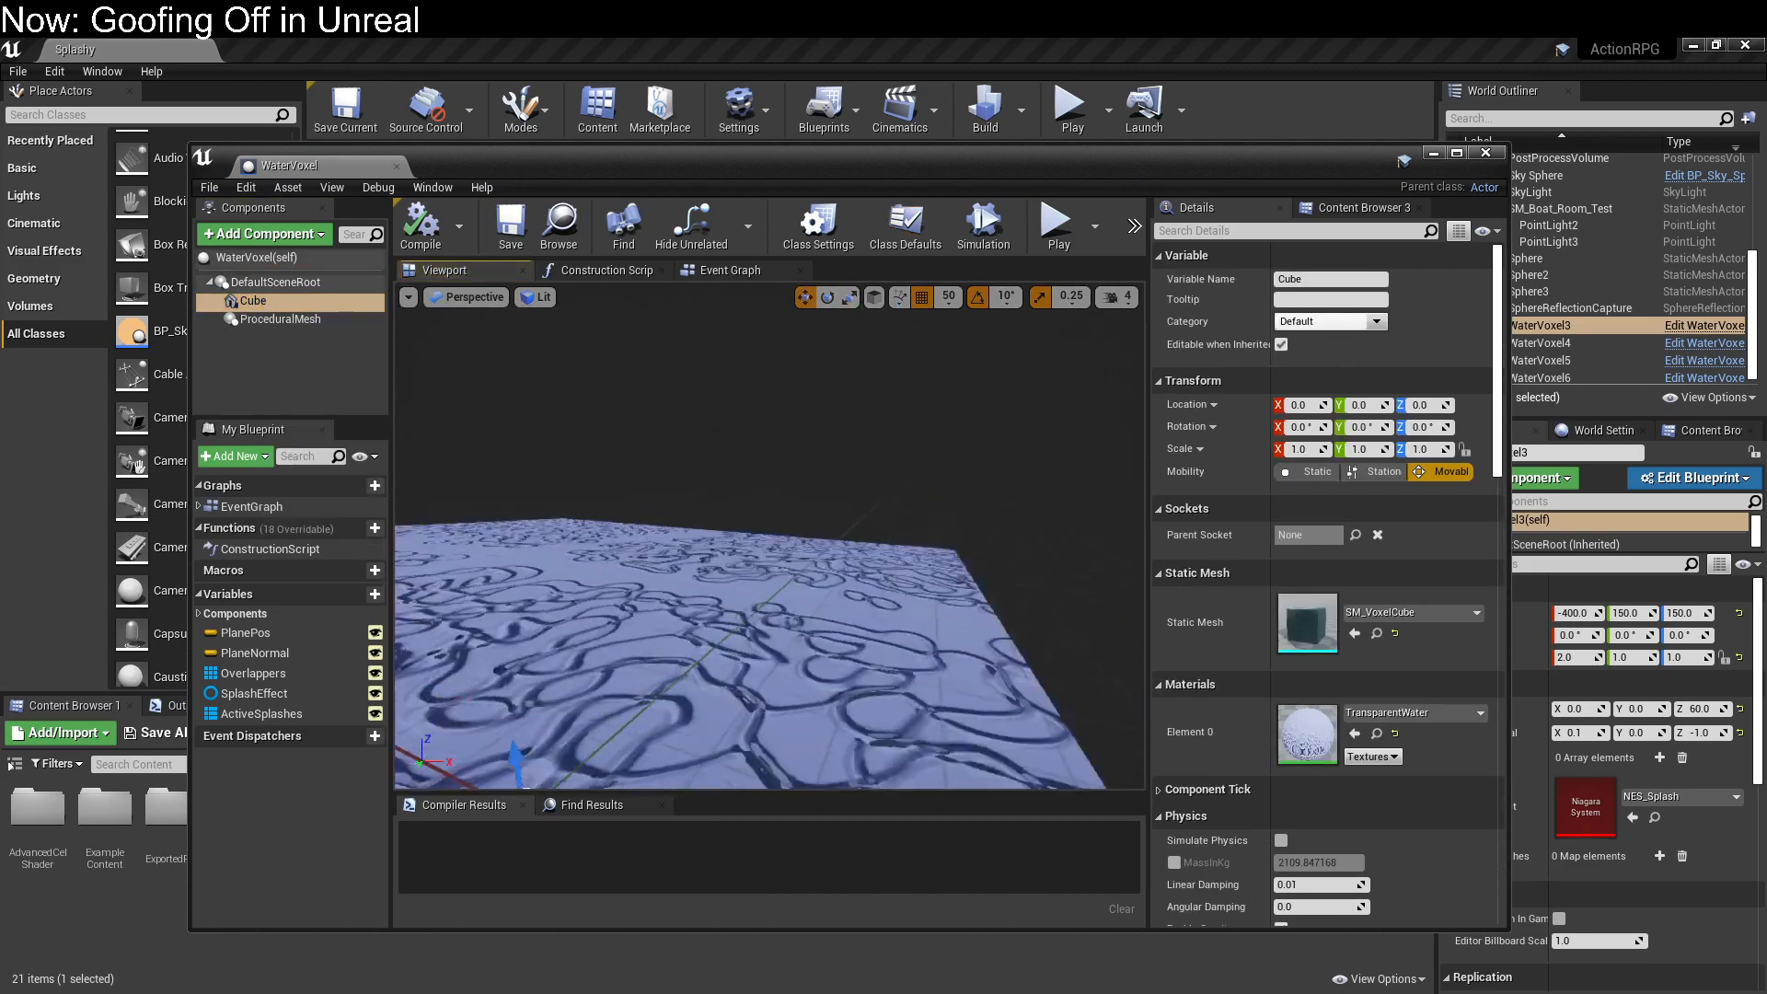
pyautogui.scroll(-3, 877, 491)
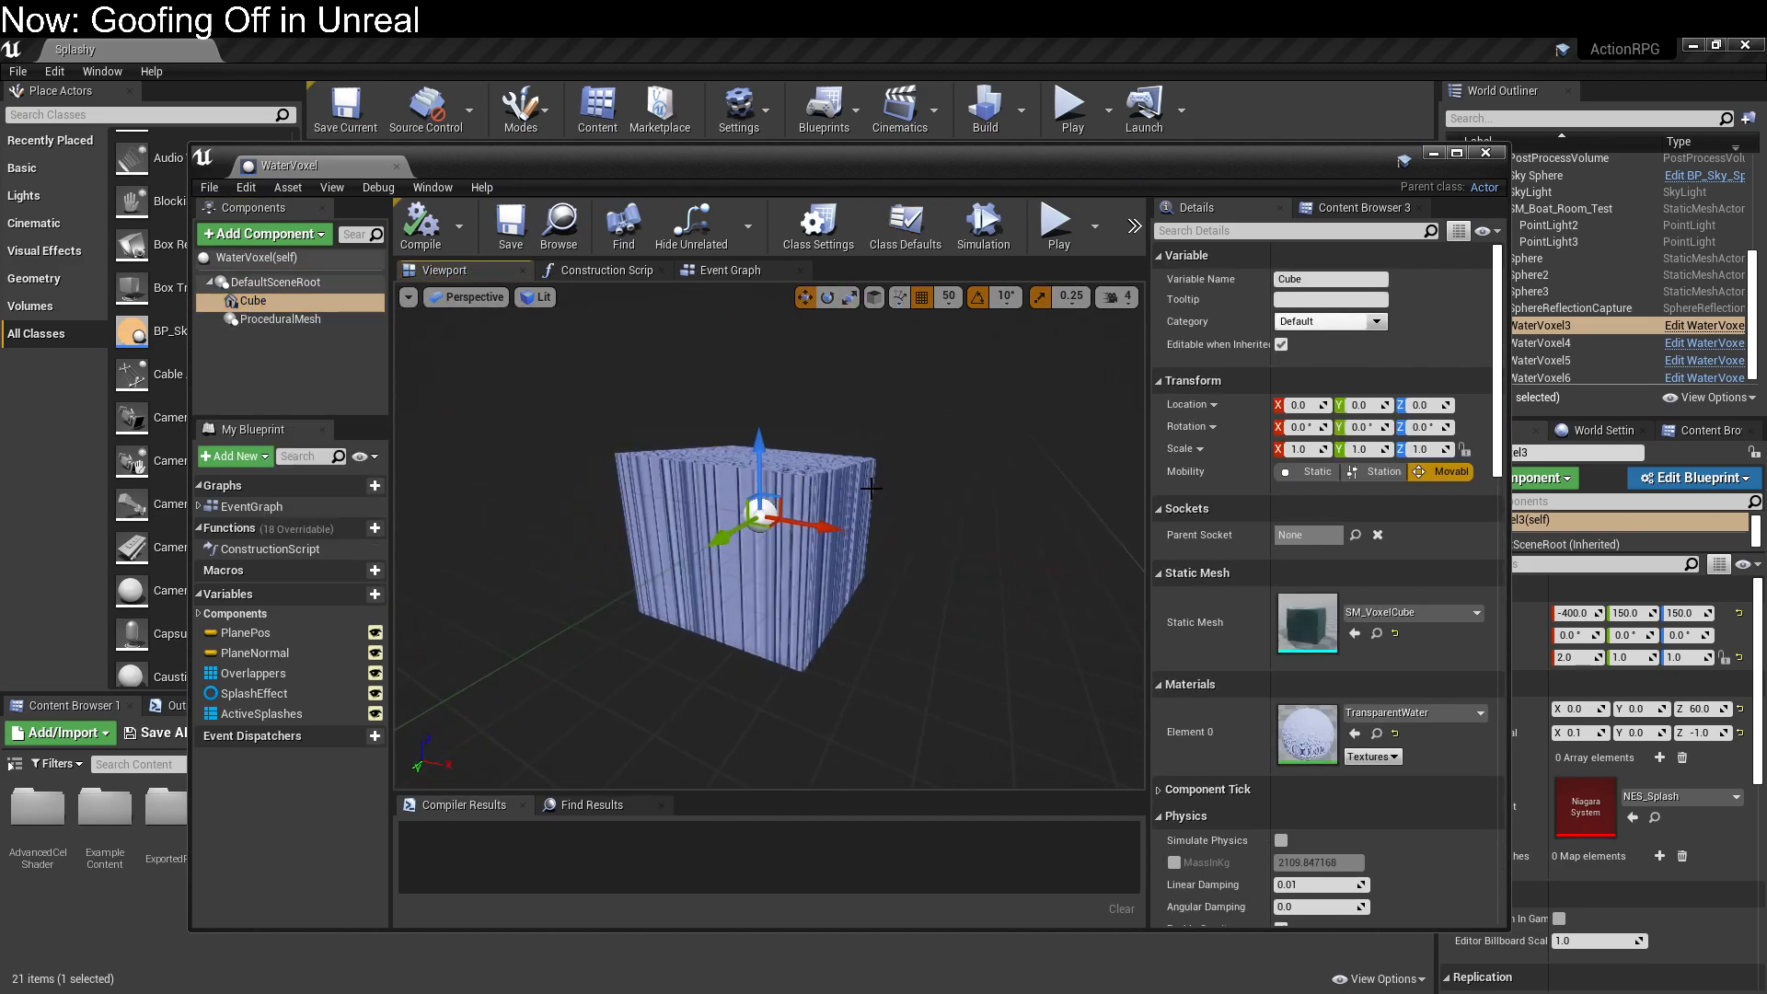
pyautogui.click(1430, 715)
pyautogui.write('water')
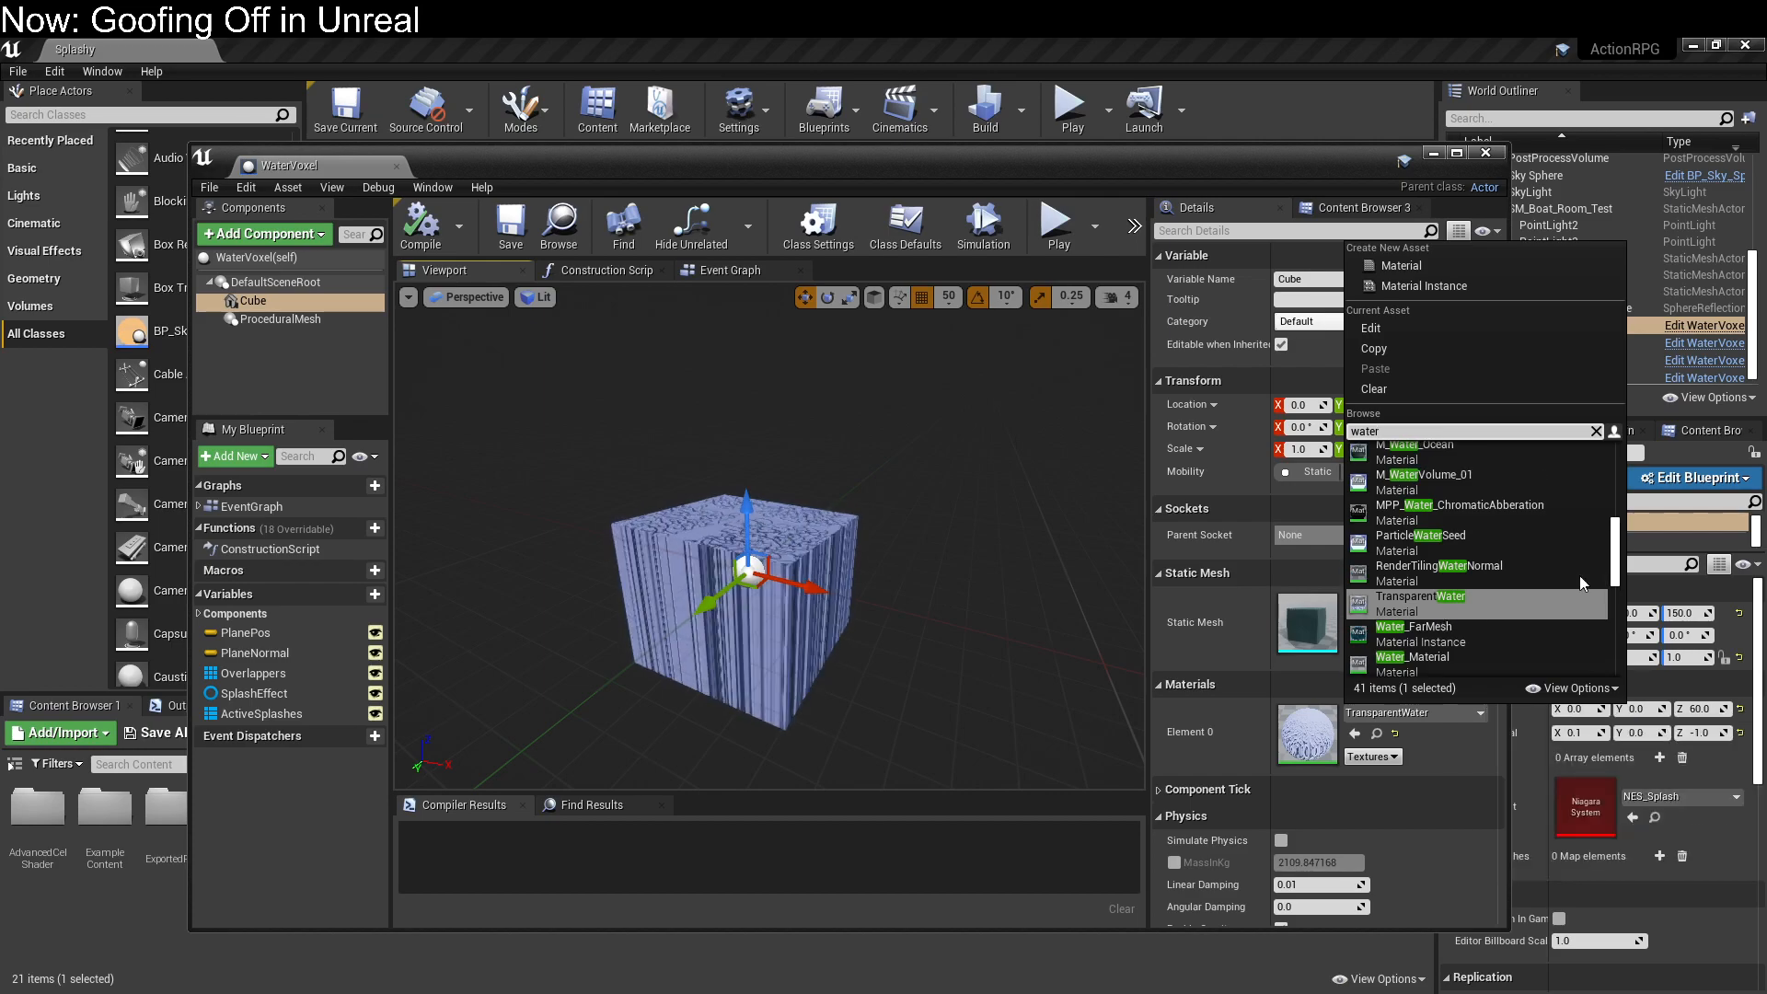
pyautogui.scroll(5, 1579, 576)
pyautogui.scroll(3, 1574, 549)
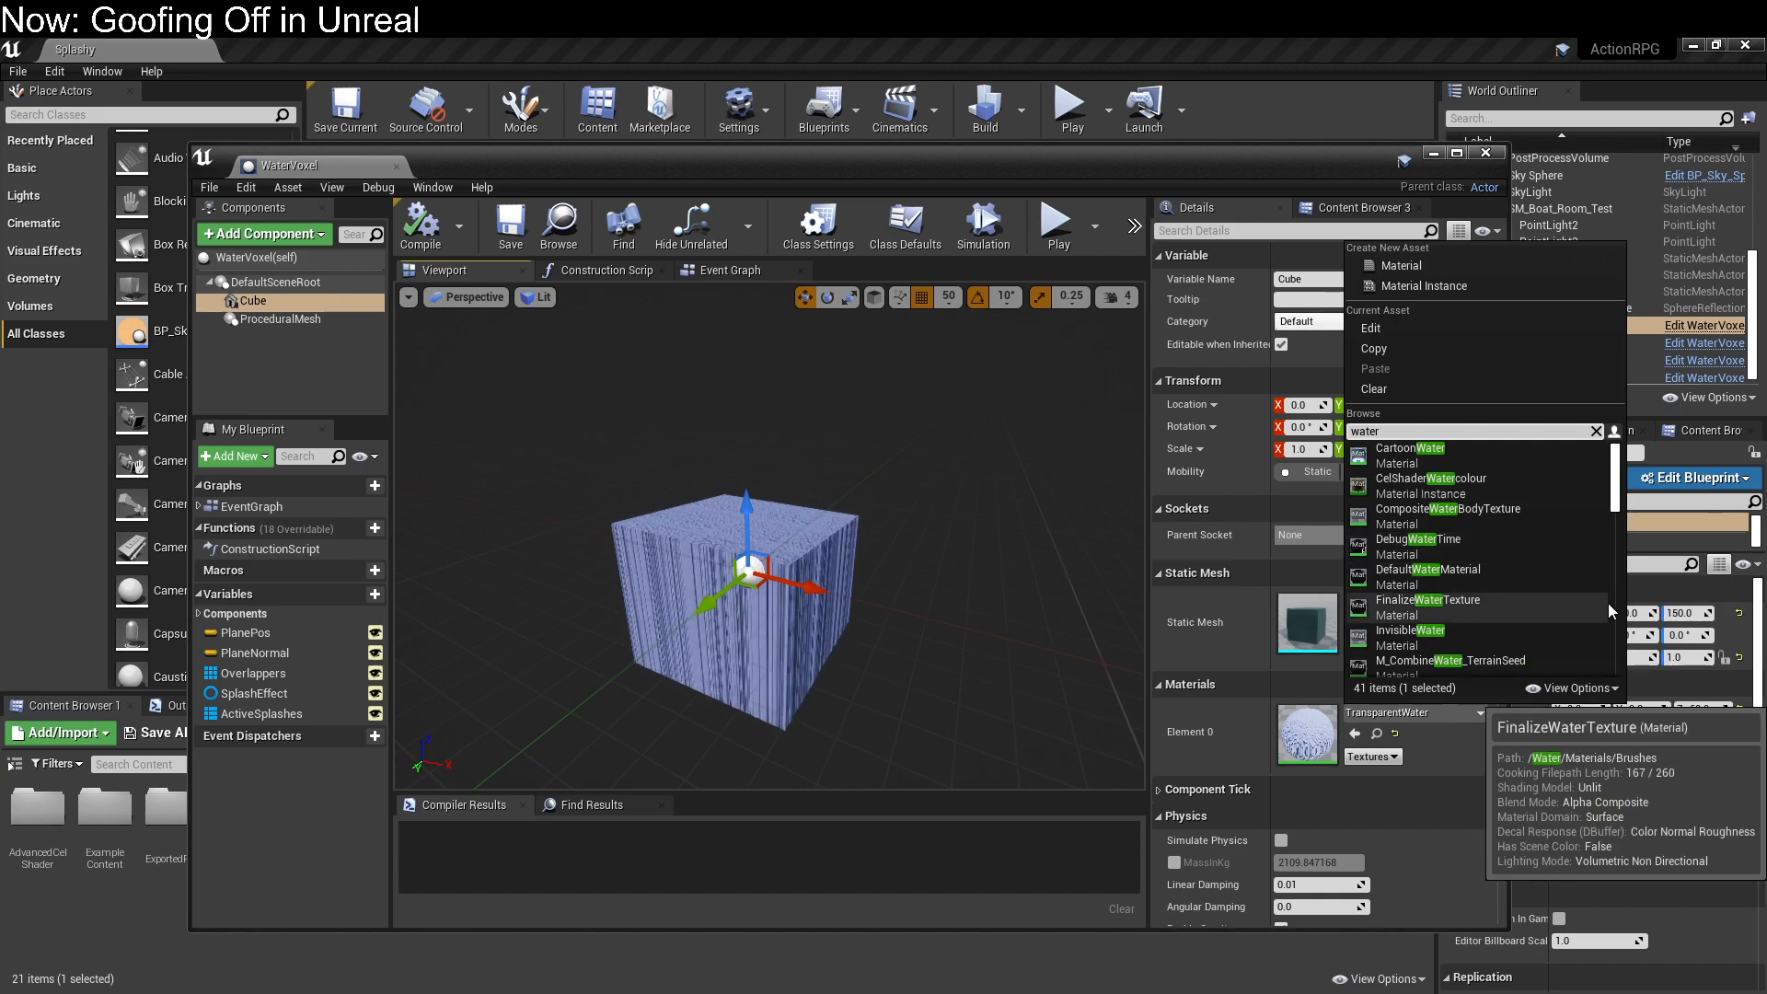
pyautogui.click(1571, 579)
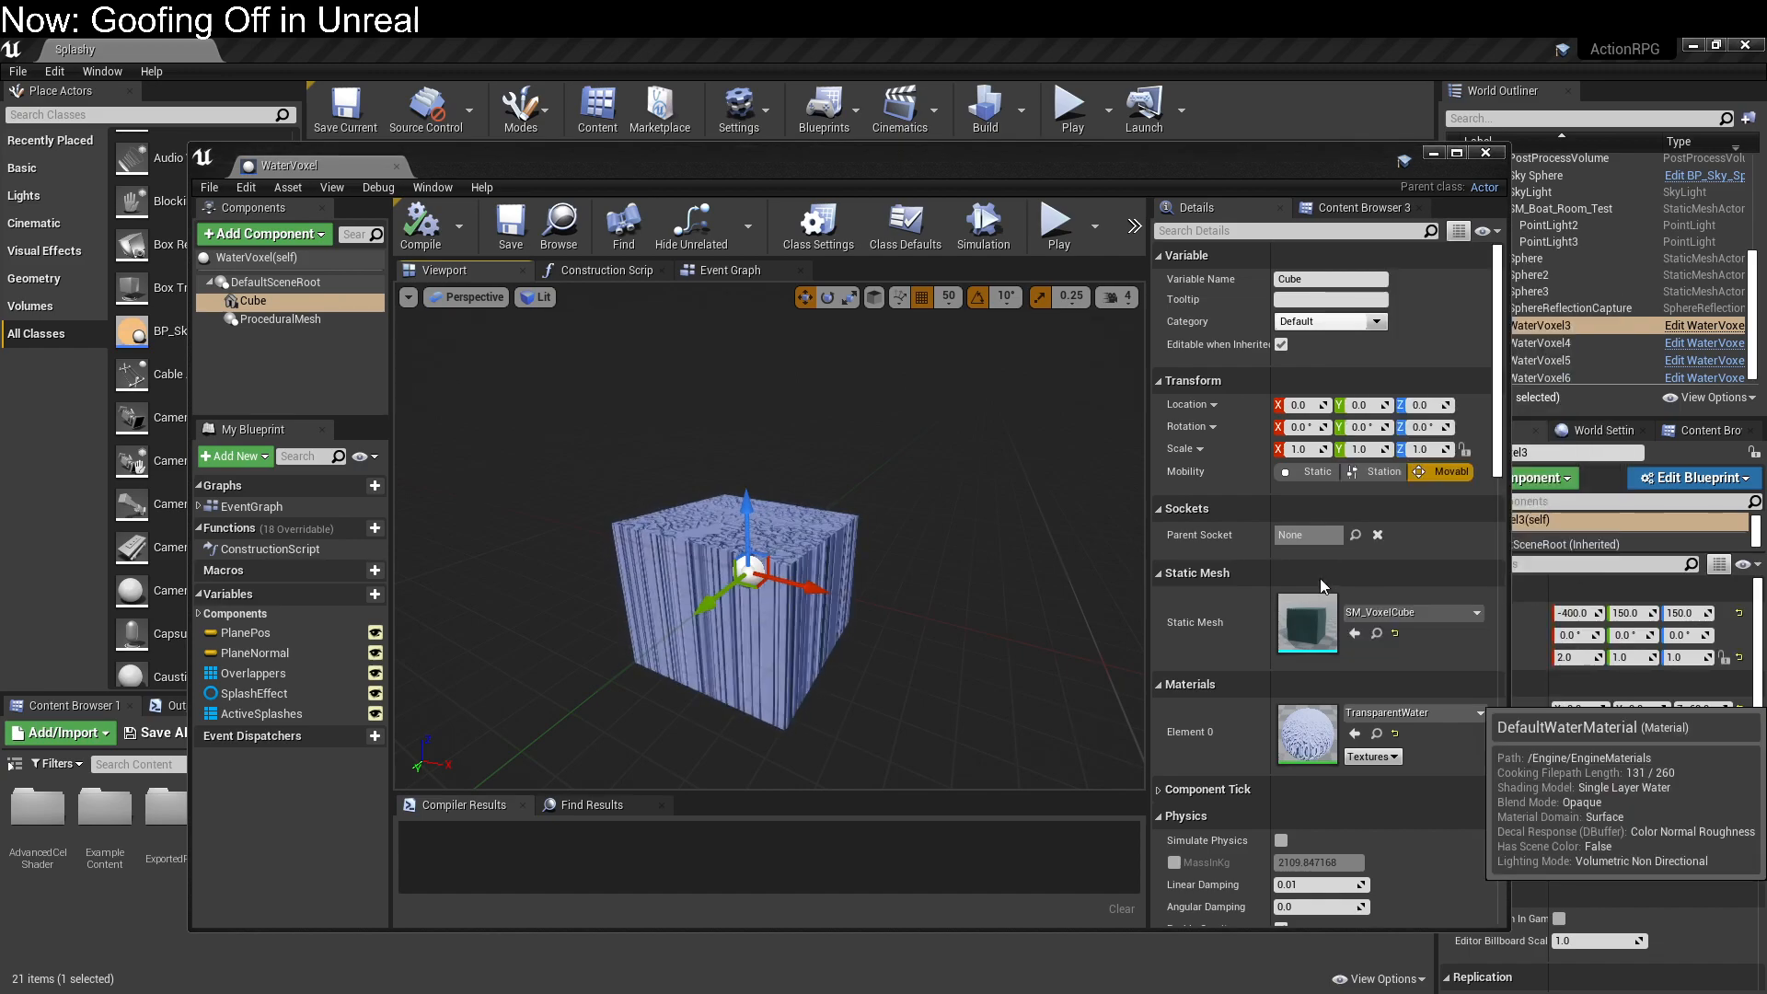
pyautogui.scroll(-3, 905, 570)
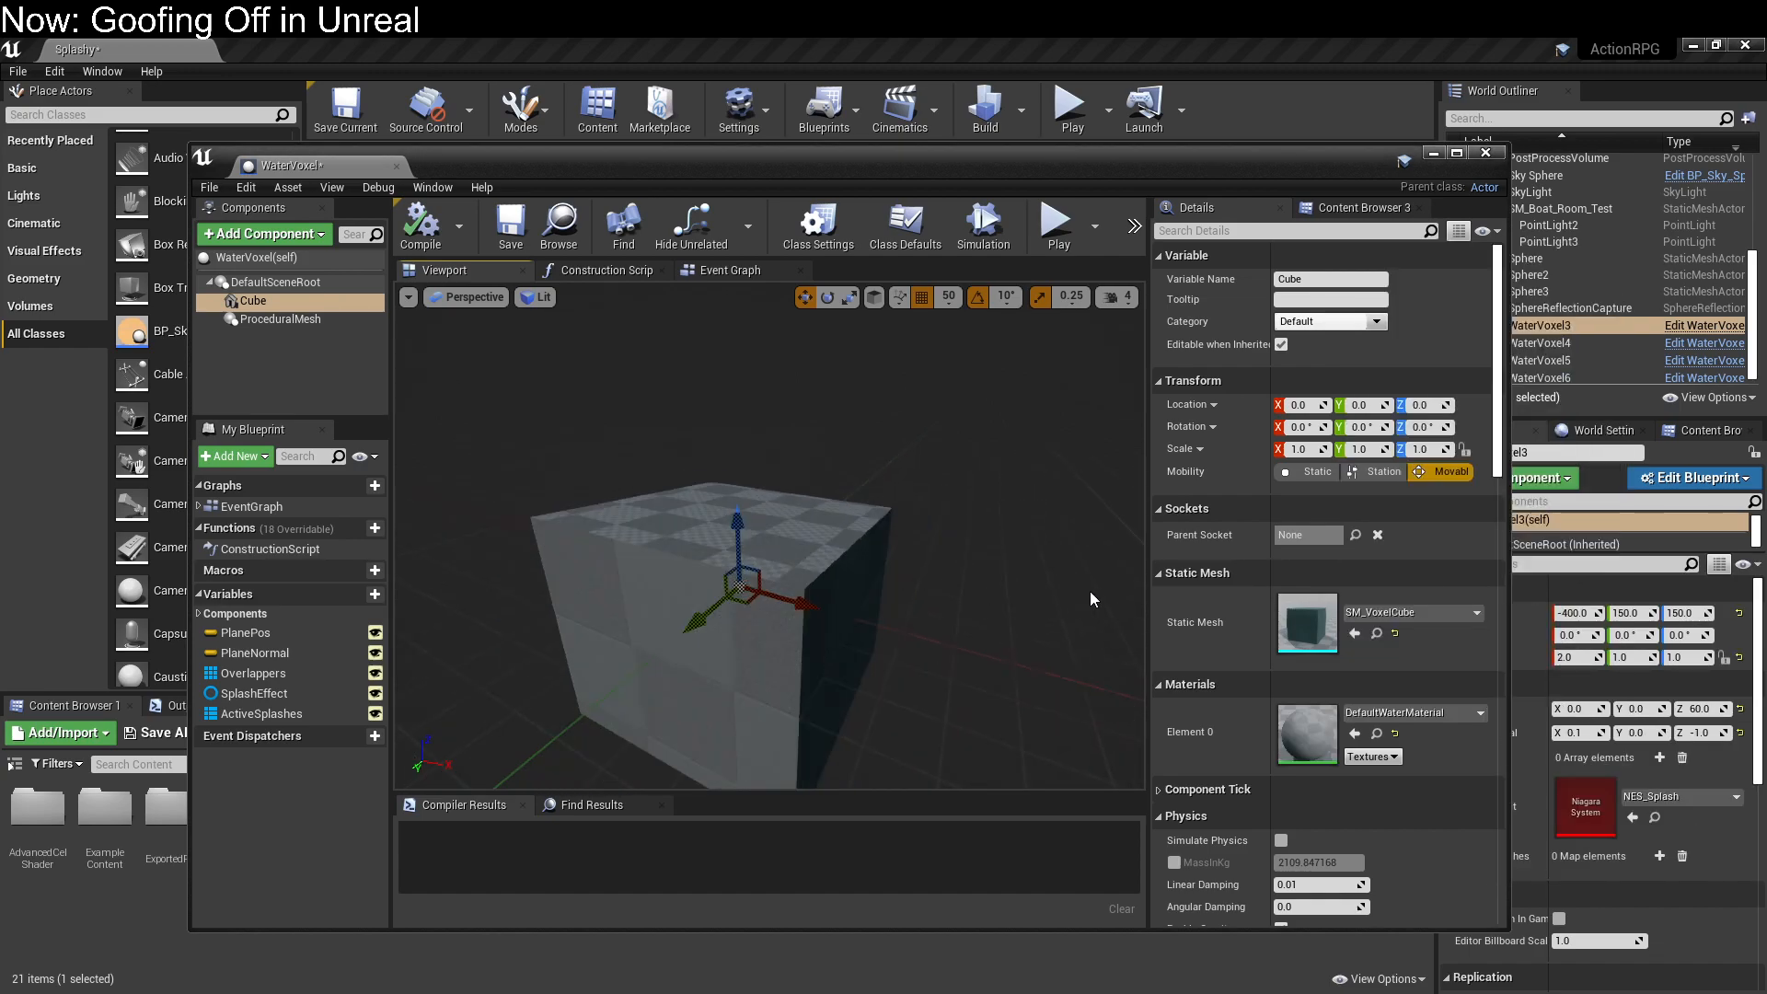
# Step: Browse the other materials available for the Cube and examine the water cube in the preview
pyautogui.click(1436, 717)
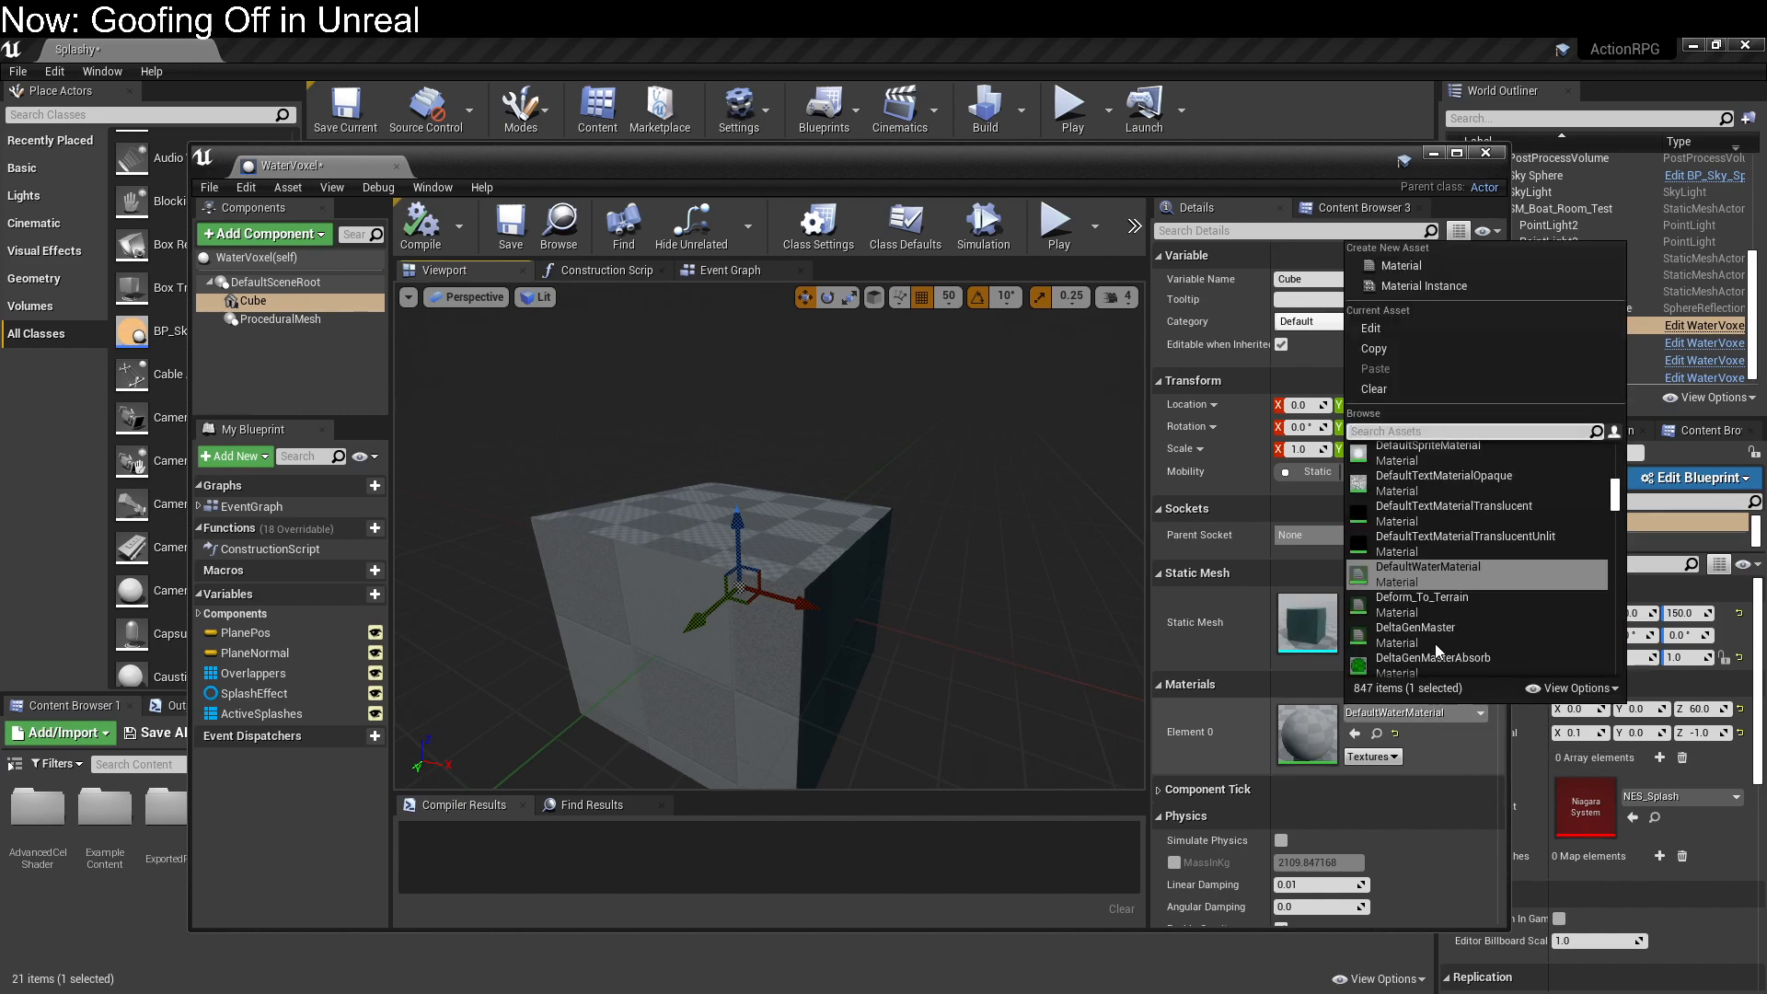
pyautogui.scroll(-2, 1580, 578)
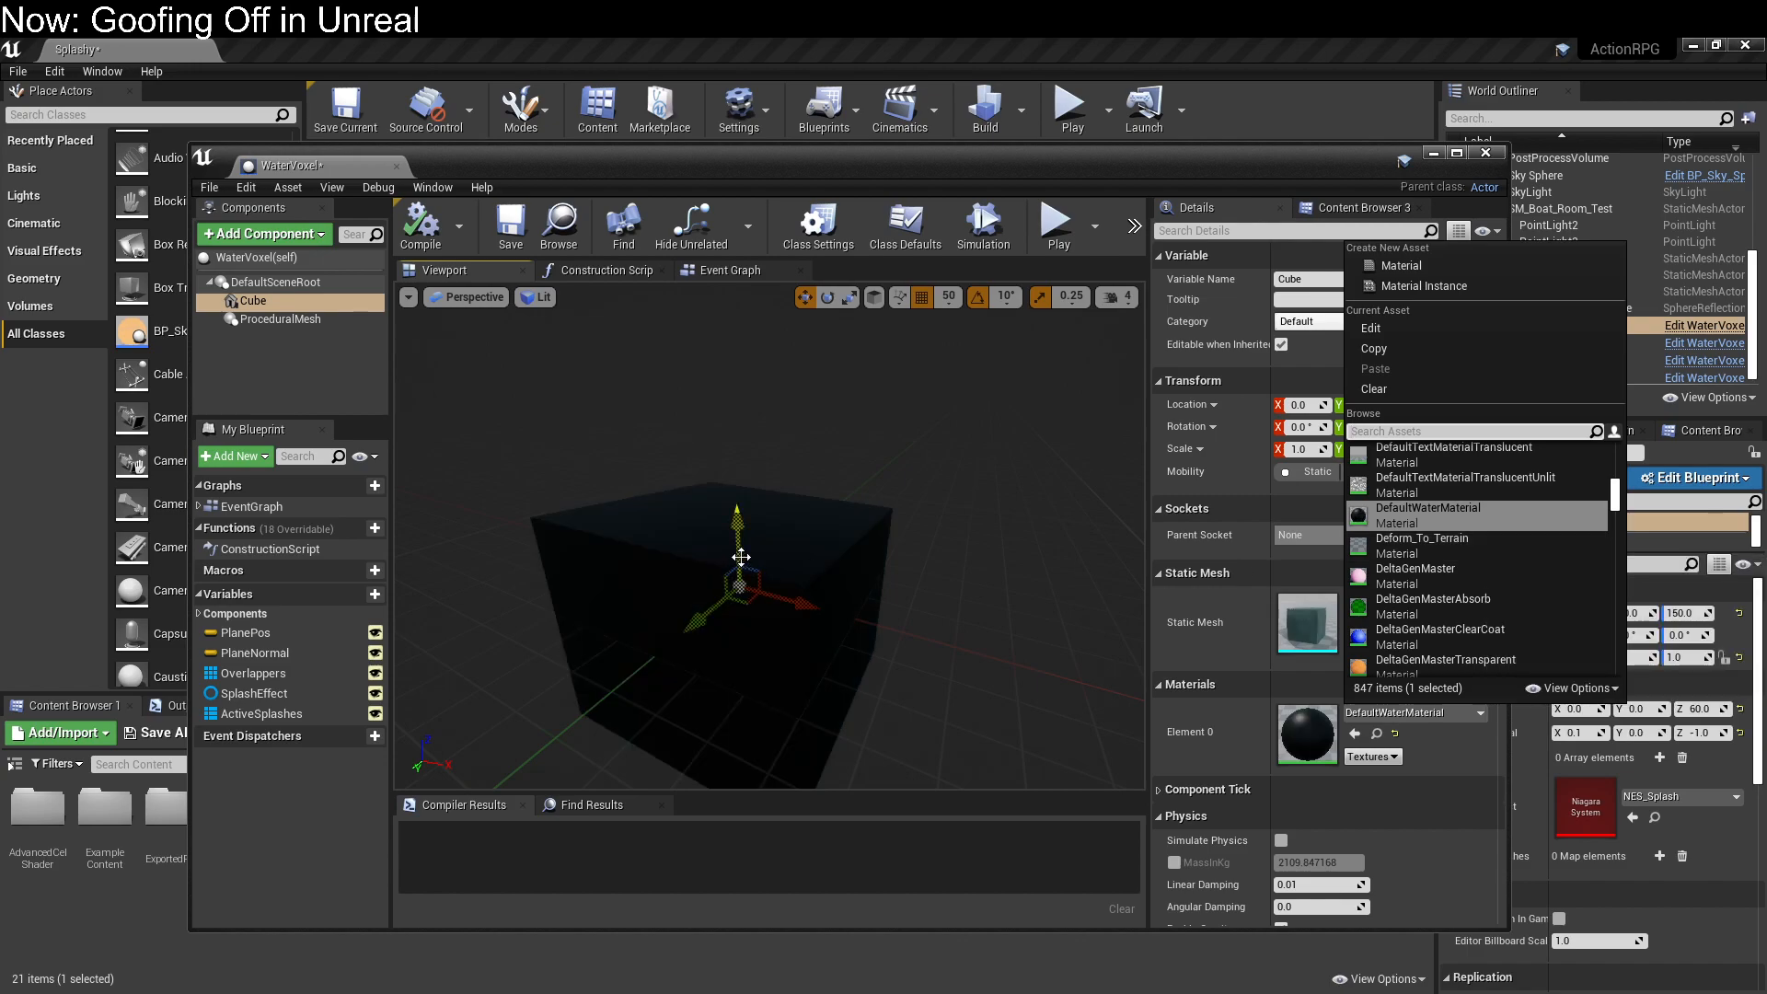
pyautogui.click(1018, 556)
pyautogui.moveTo(1018, 556); pyautogui.dragTo(1083, 383)
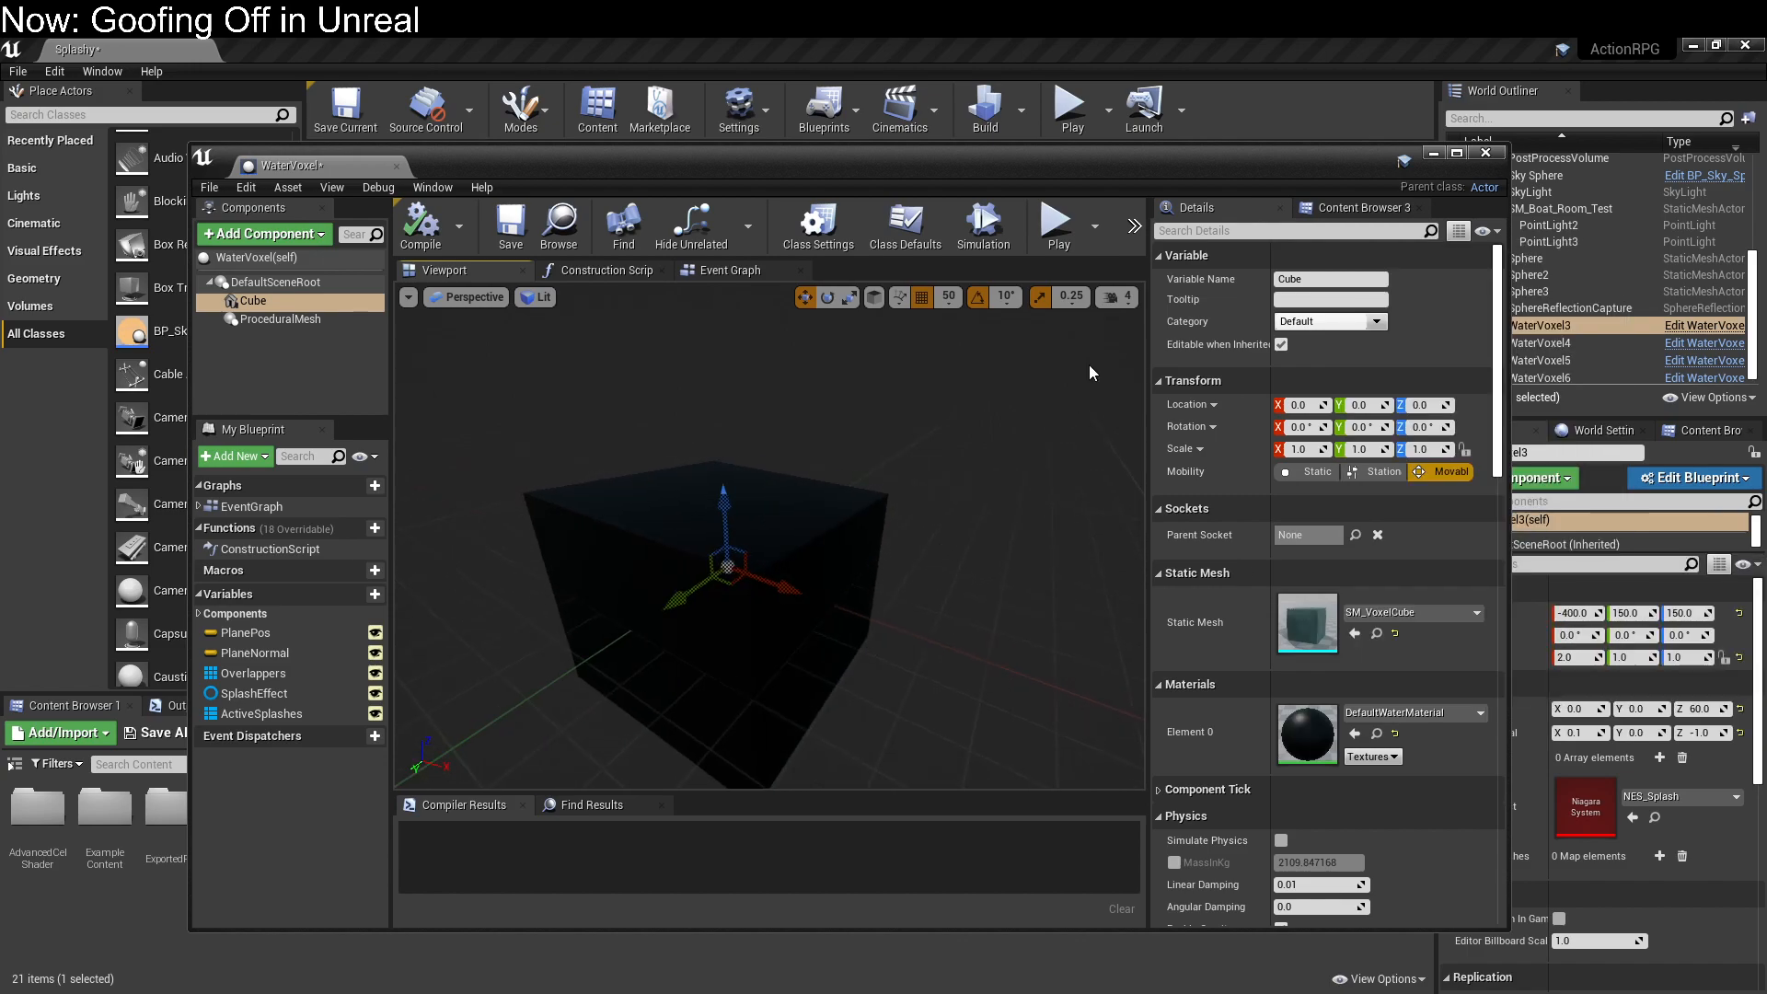
# Step: Return to the level and set the boat room mesh's Element 0 material to M_Wood_Floor_Walnut_Worn
pyautogui.moveTo(1165, 174); pyautogui.dragTo(0, 194)
pyautogui.moveTo(870, 417); pyautogui.dragTo(750, 378, button='right')
pyautogui.press('s')
pyautogui.click(673, 338)
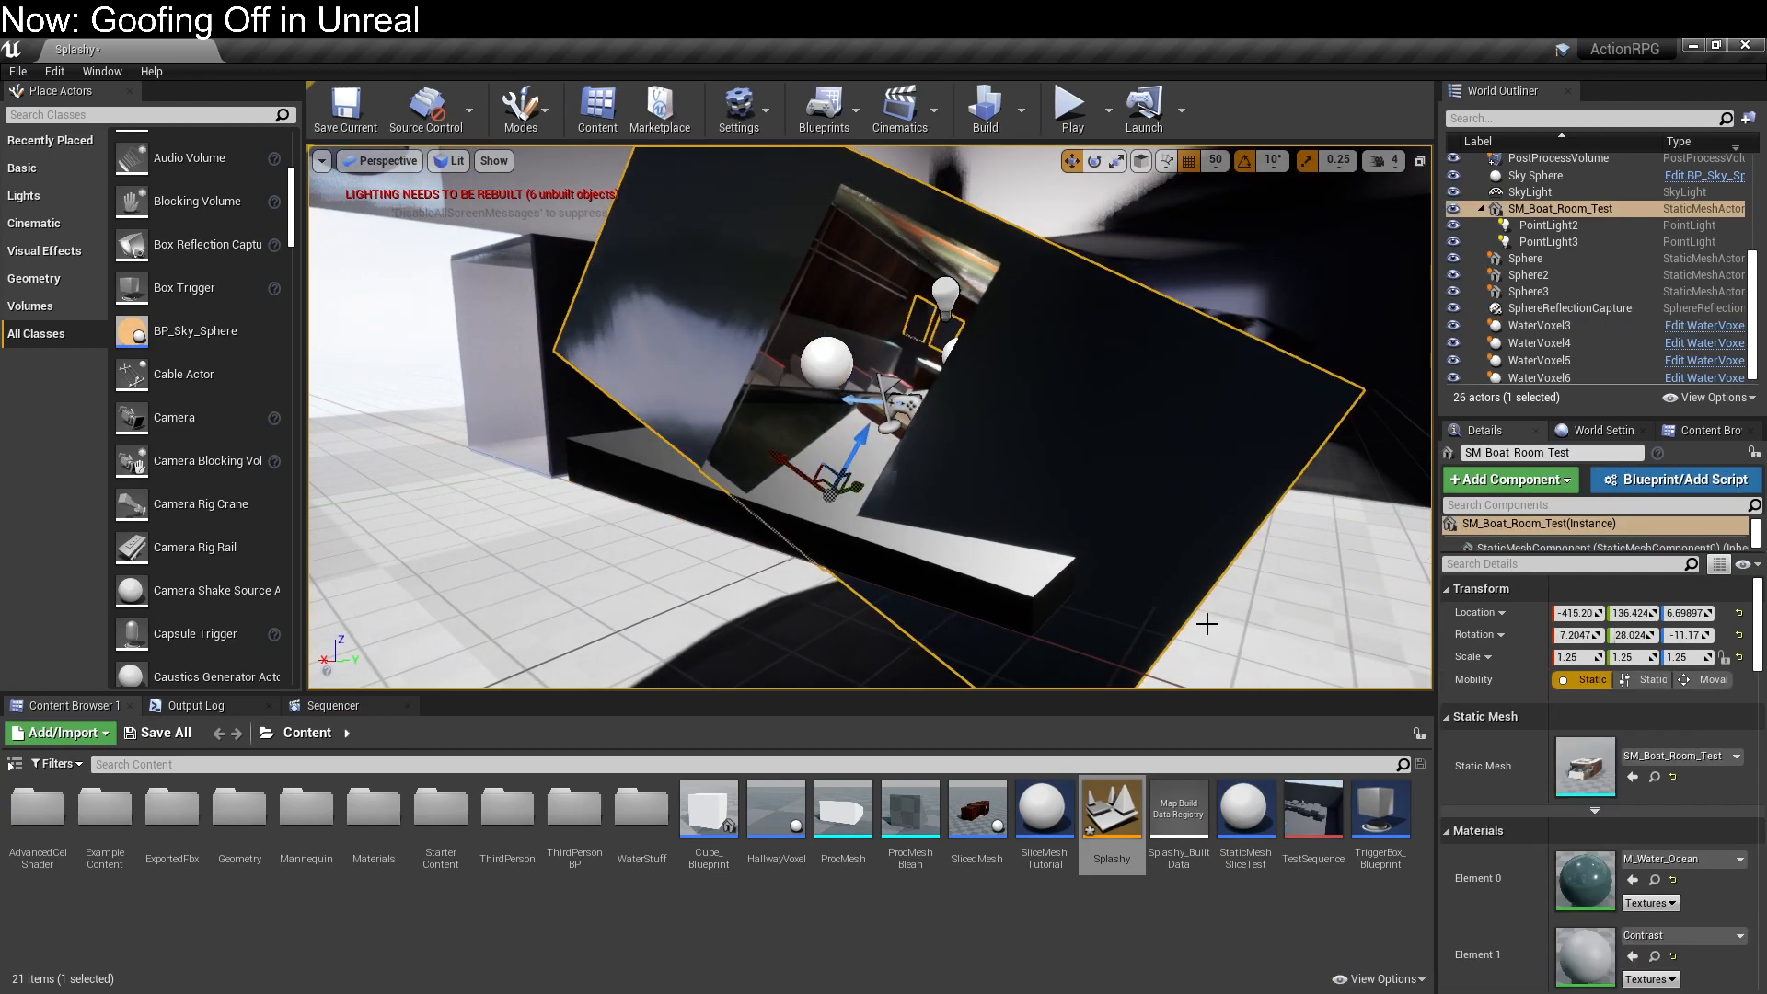
pyautogui.click(1681, 859)
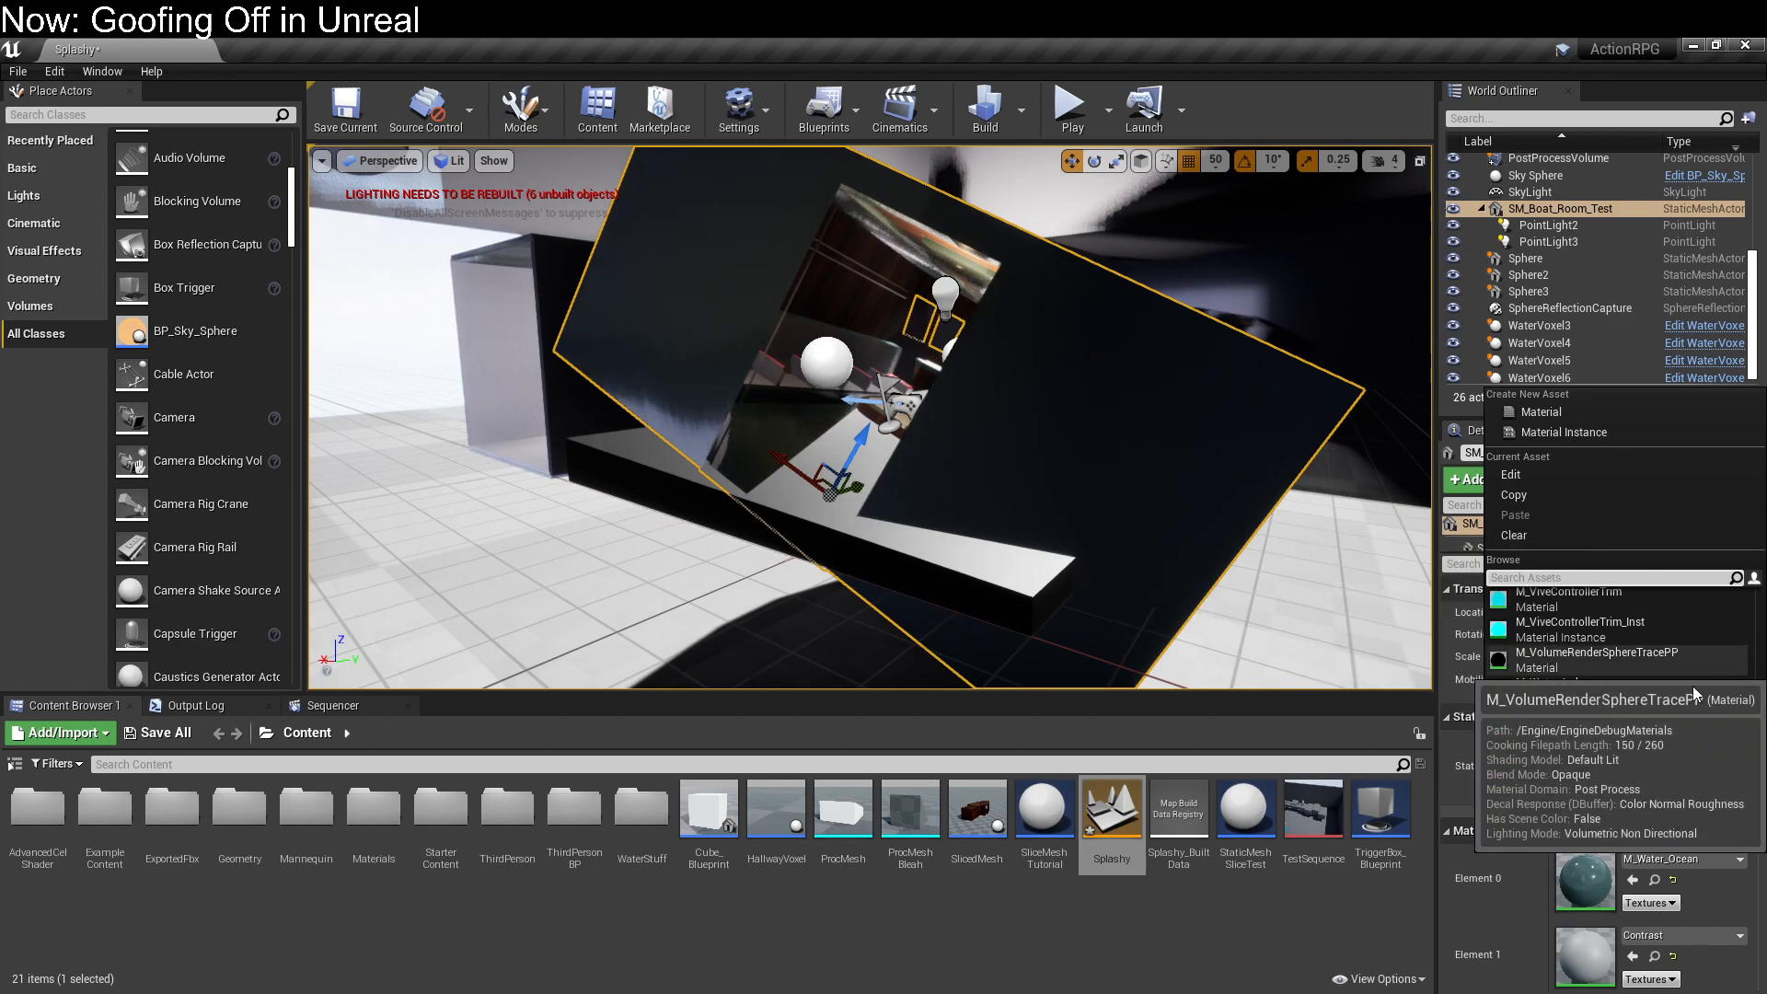
pyautogui.scroll(10, 1659, 655)
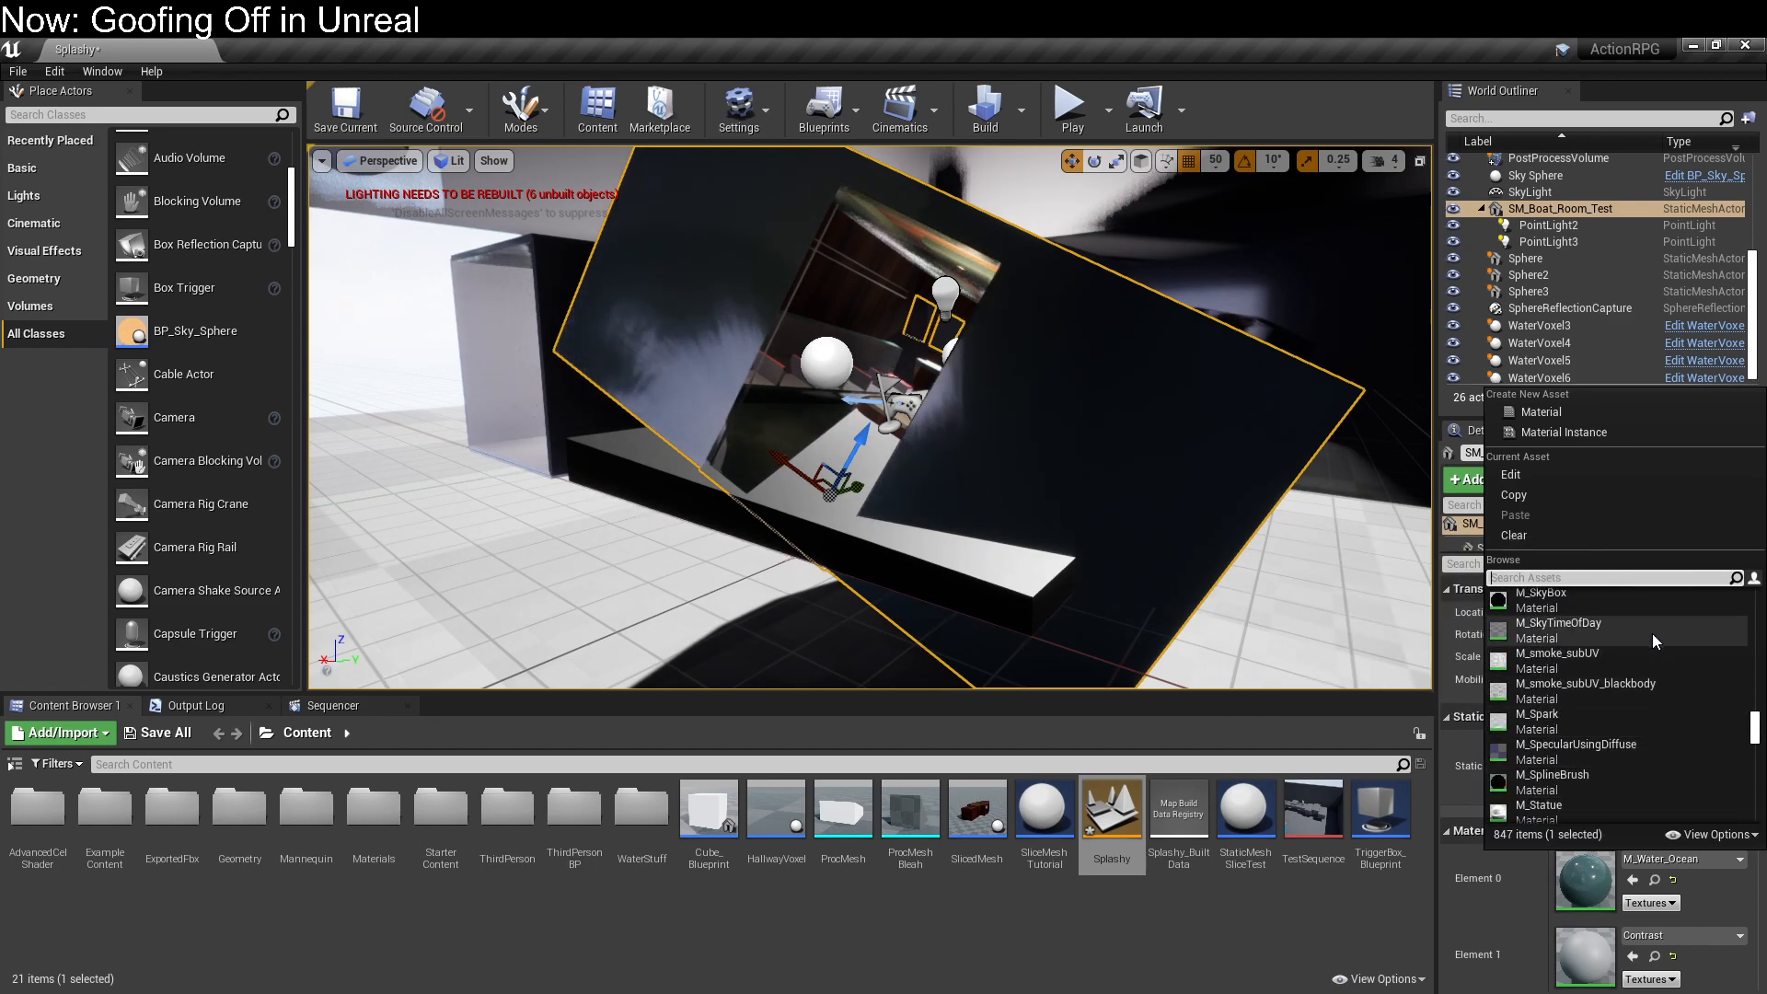
pyautogui.write('ood')
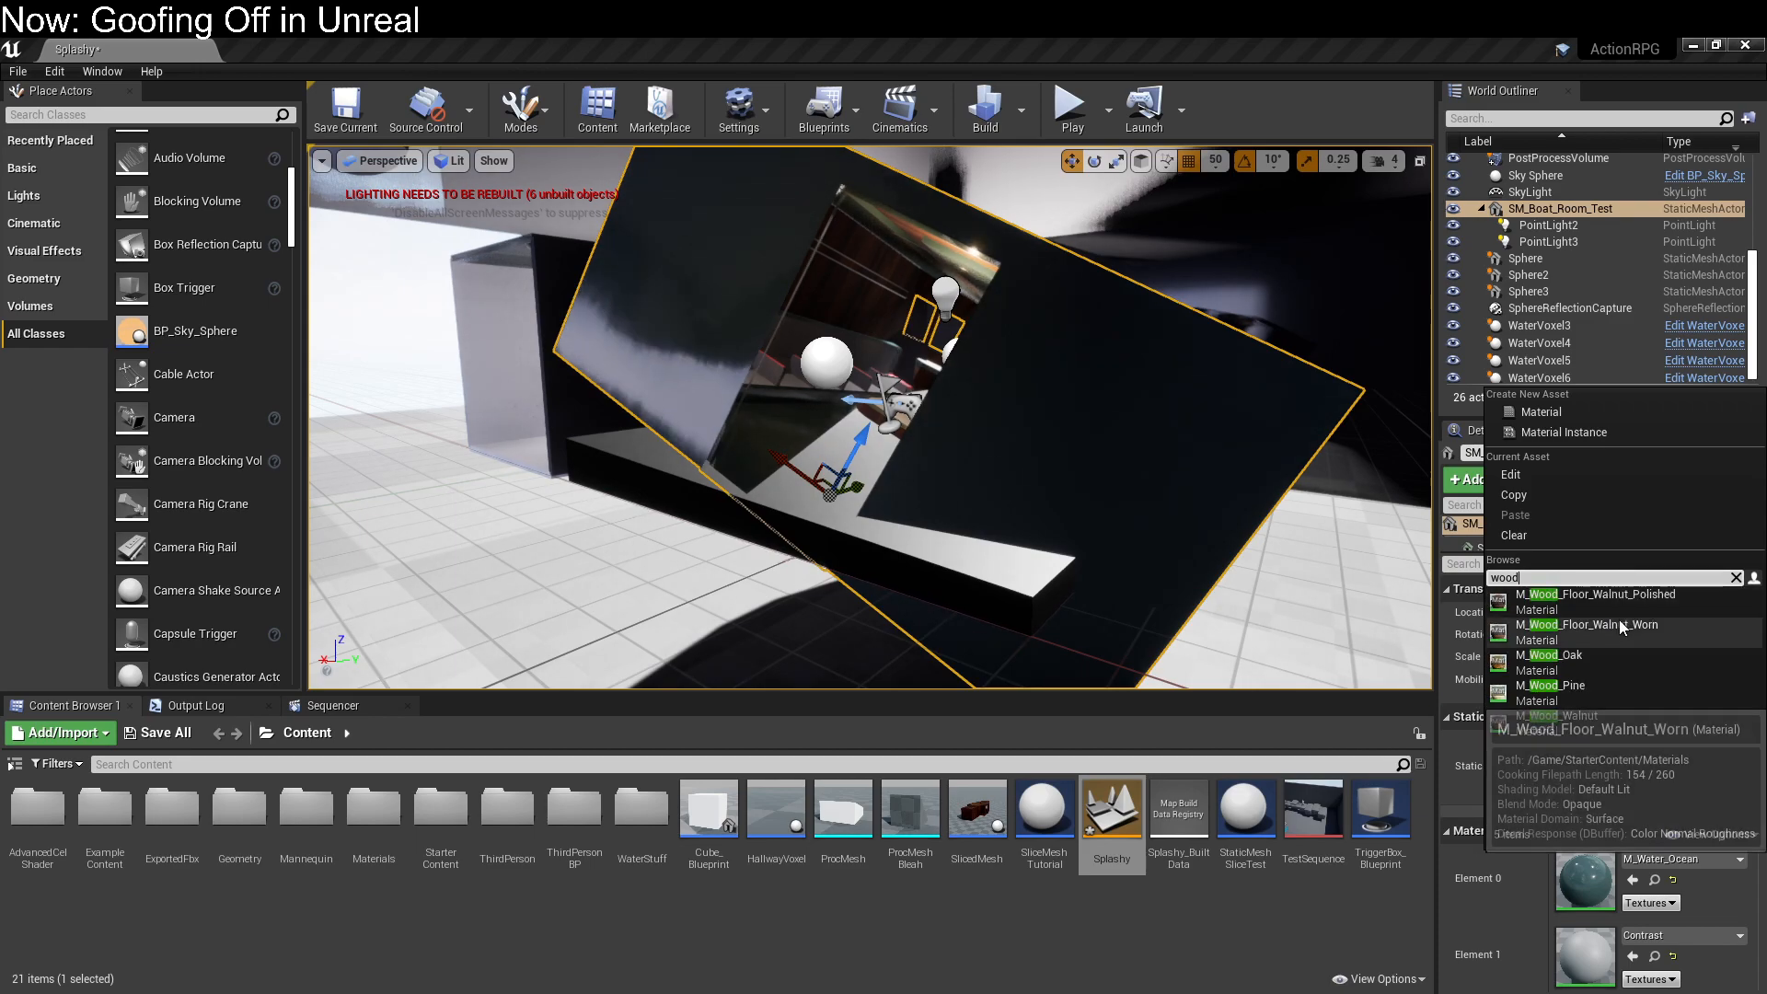
pyautogui.click(1616, 632)
pyautogui.moveTo(766, 503); pyautogui.dragTo(861, 532, button='right')
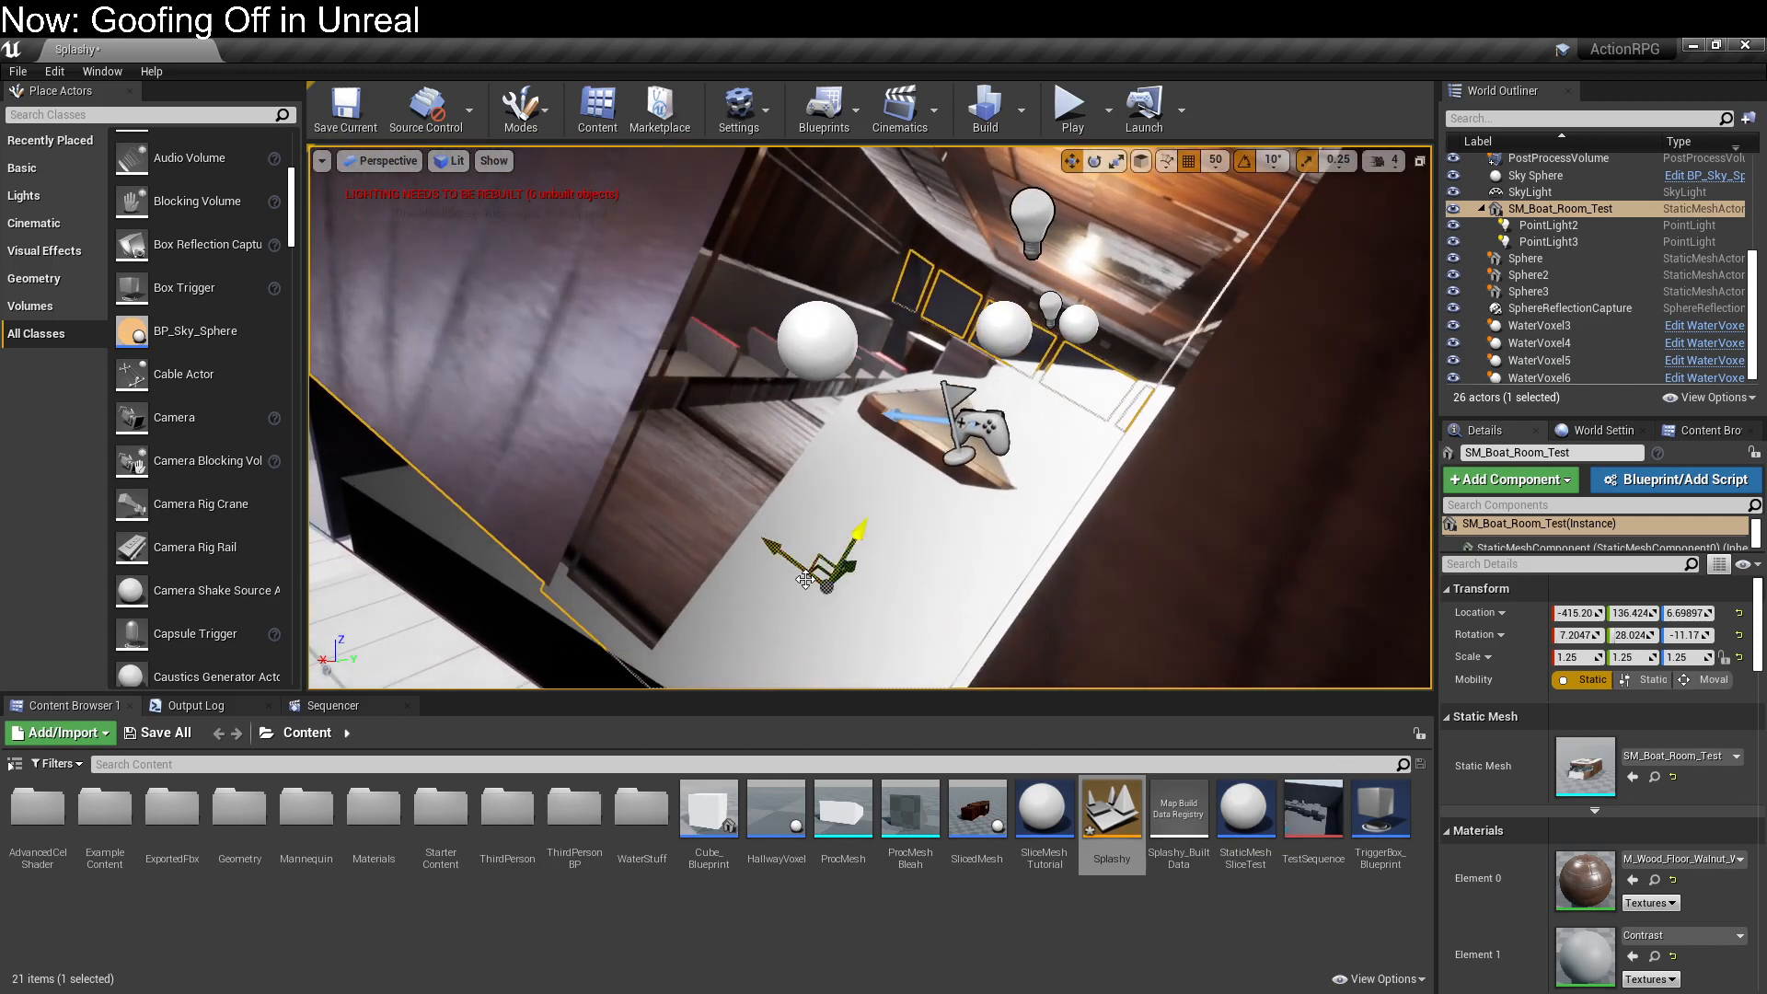
# Step: Play-test the level, walking the character through the water in the boat room, and end the session
pyautogui.click(1071, 108)
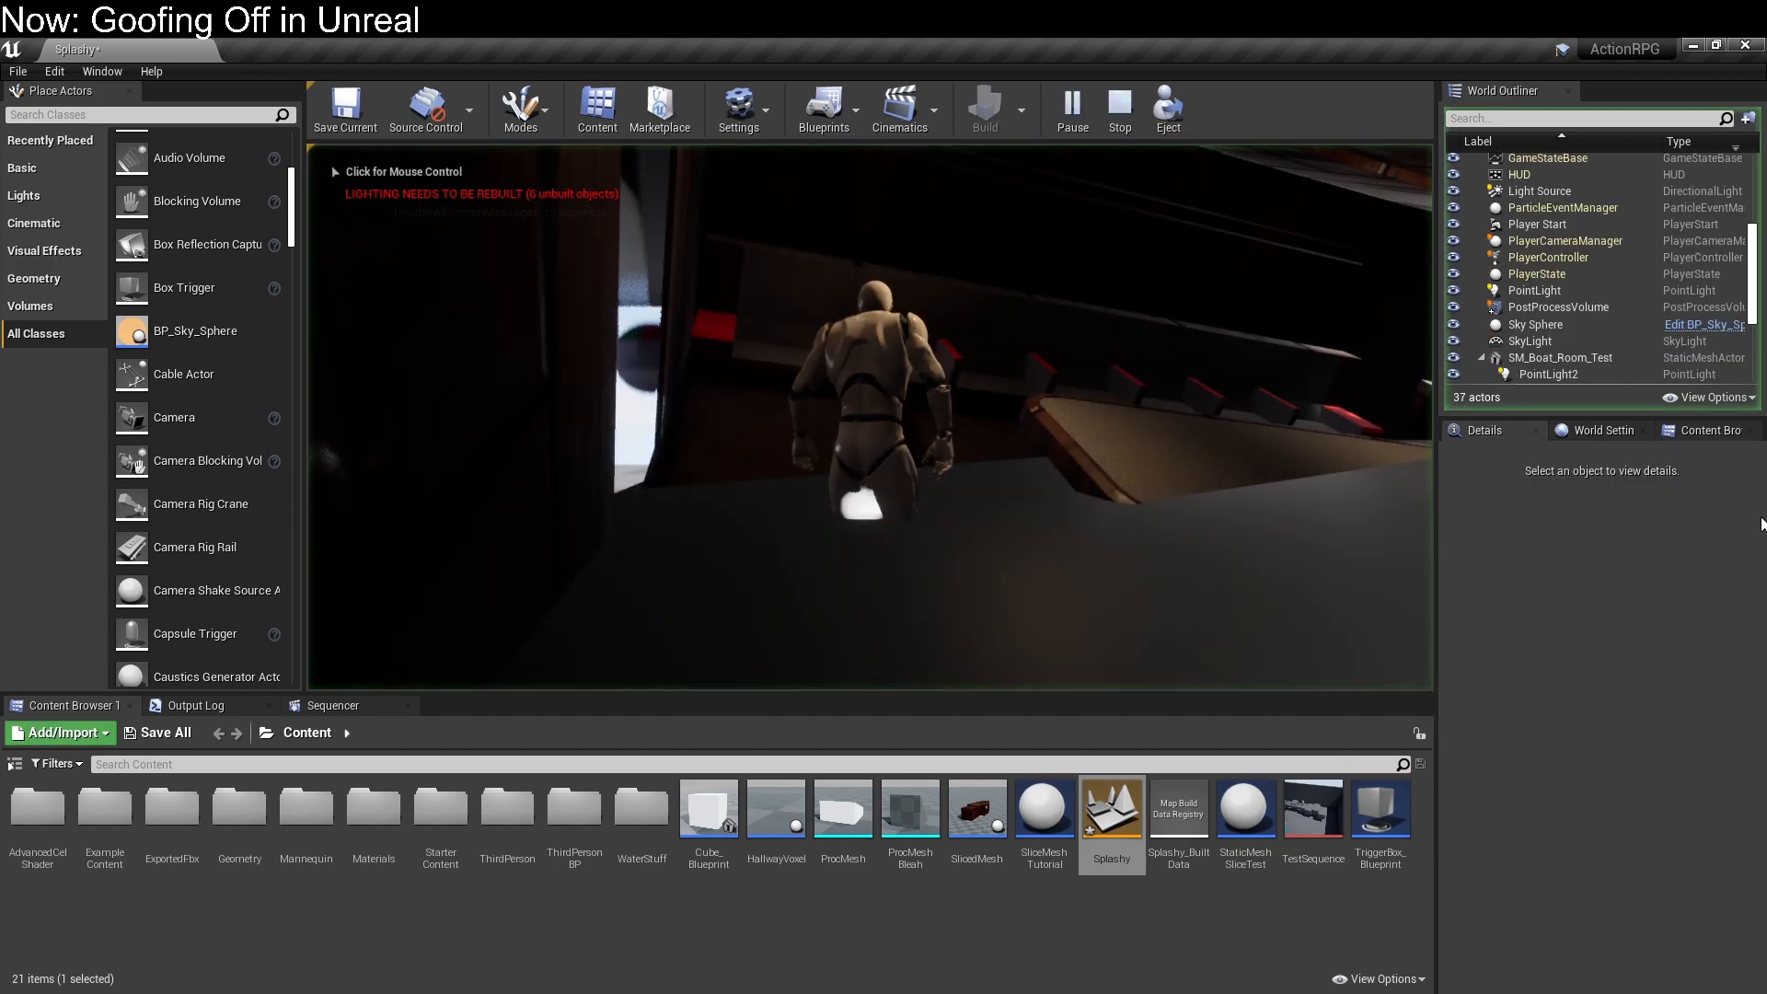
pyautogui.click(1013, 341)
pyautogui.press('w')
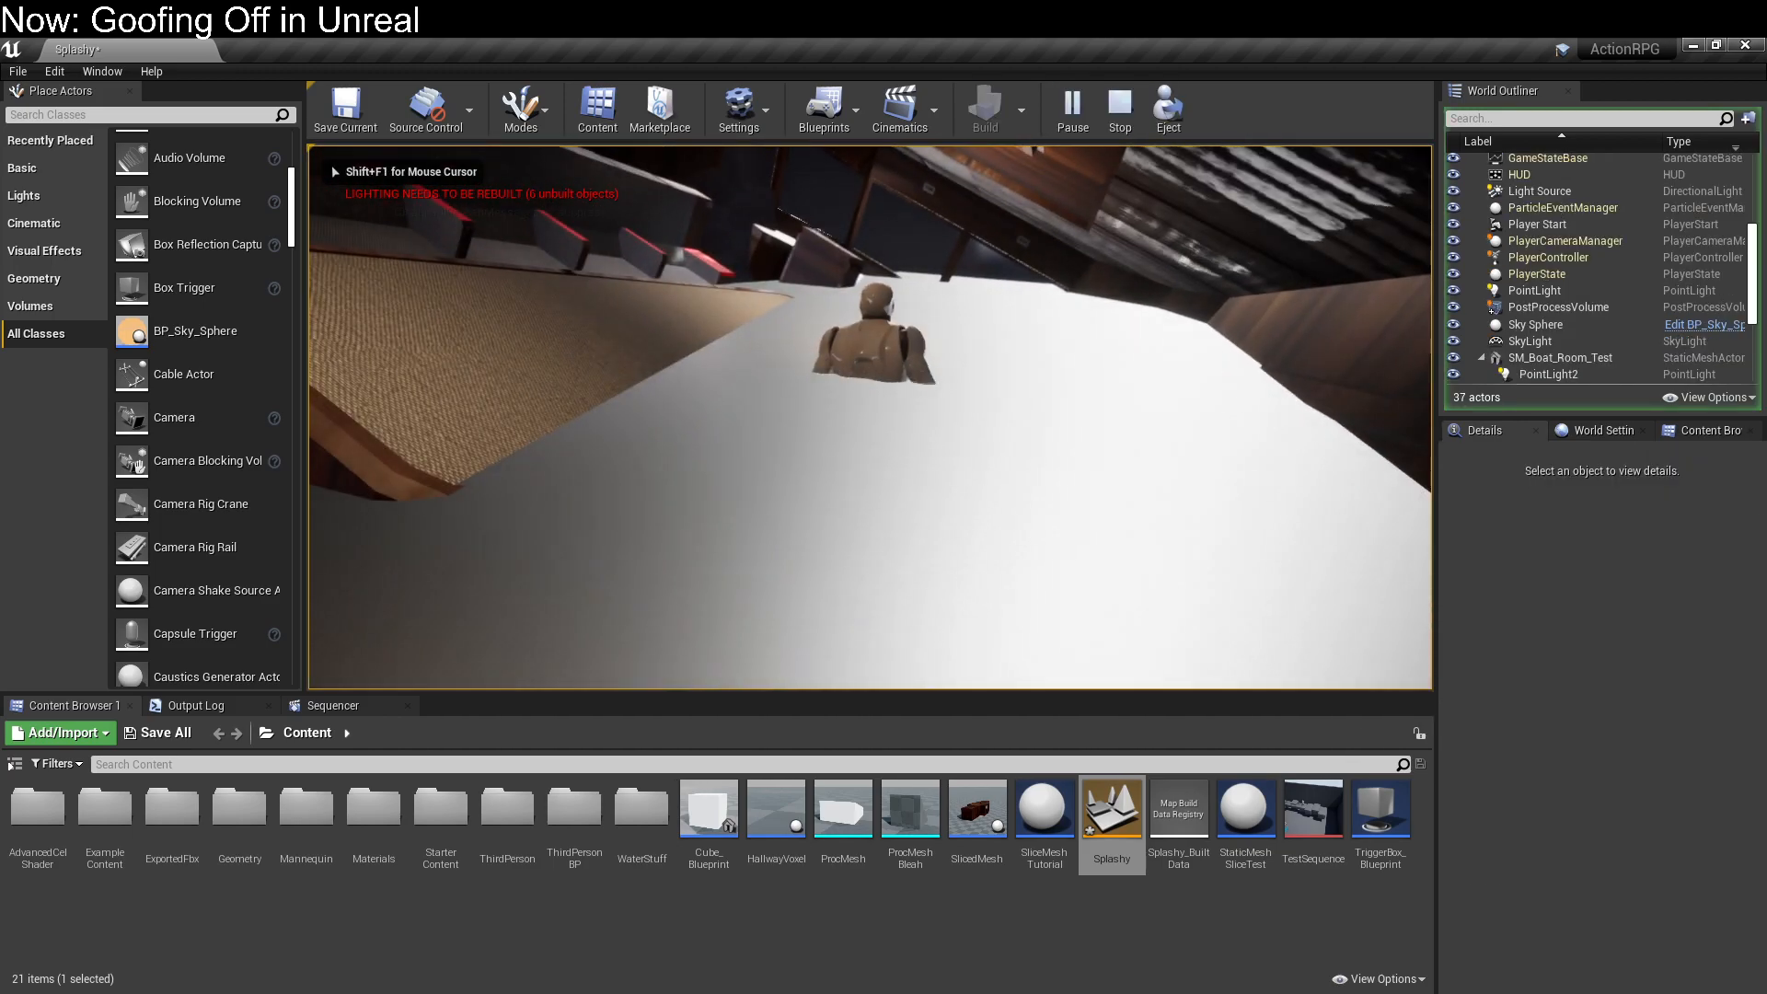
pyautogui.press('Escape')
# Step: Return to the WaterVoxel Blueprint, search the Cube's material options for "water" and assign TransparentWater to Element 0
pyautogui.moveTo(0, 350); pyautogui.dragTo(1201, 140)
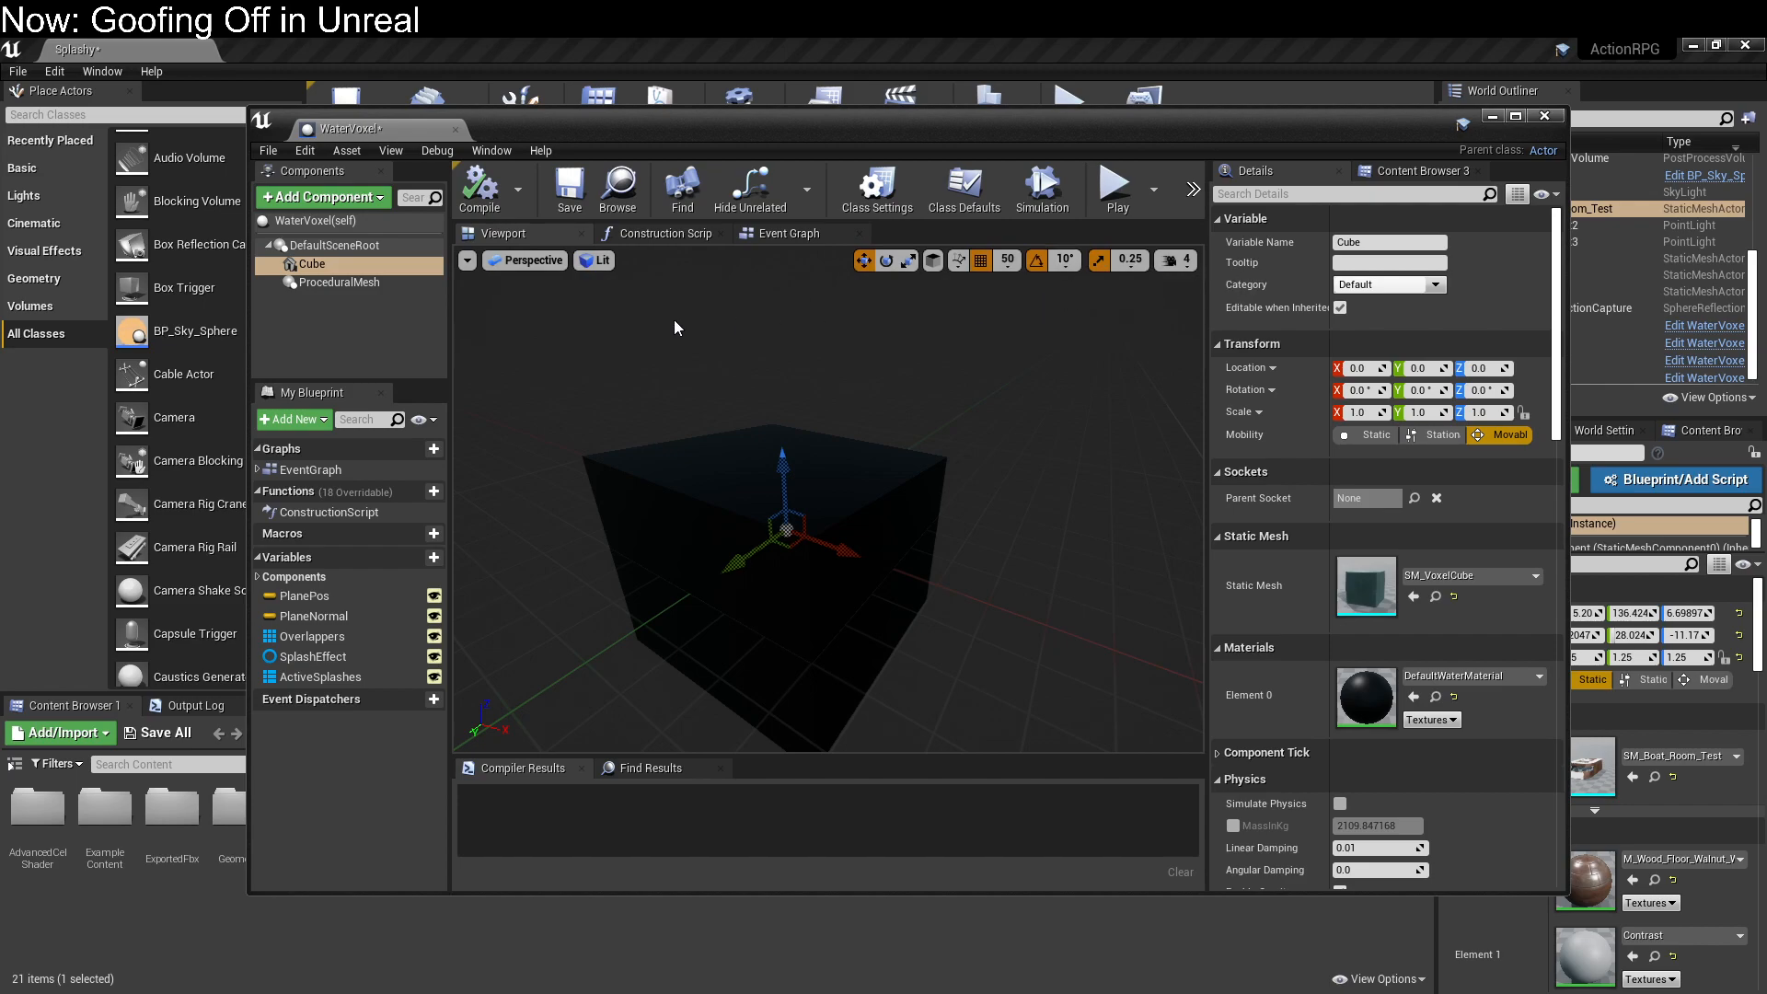
pyautogui.click(1496, 578)
pyautogui.click(1495, 572)
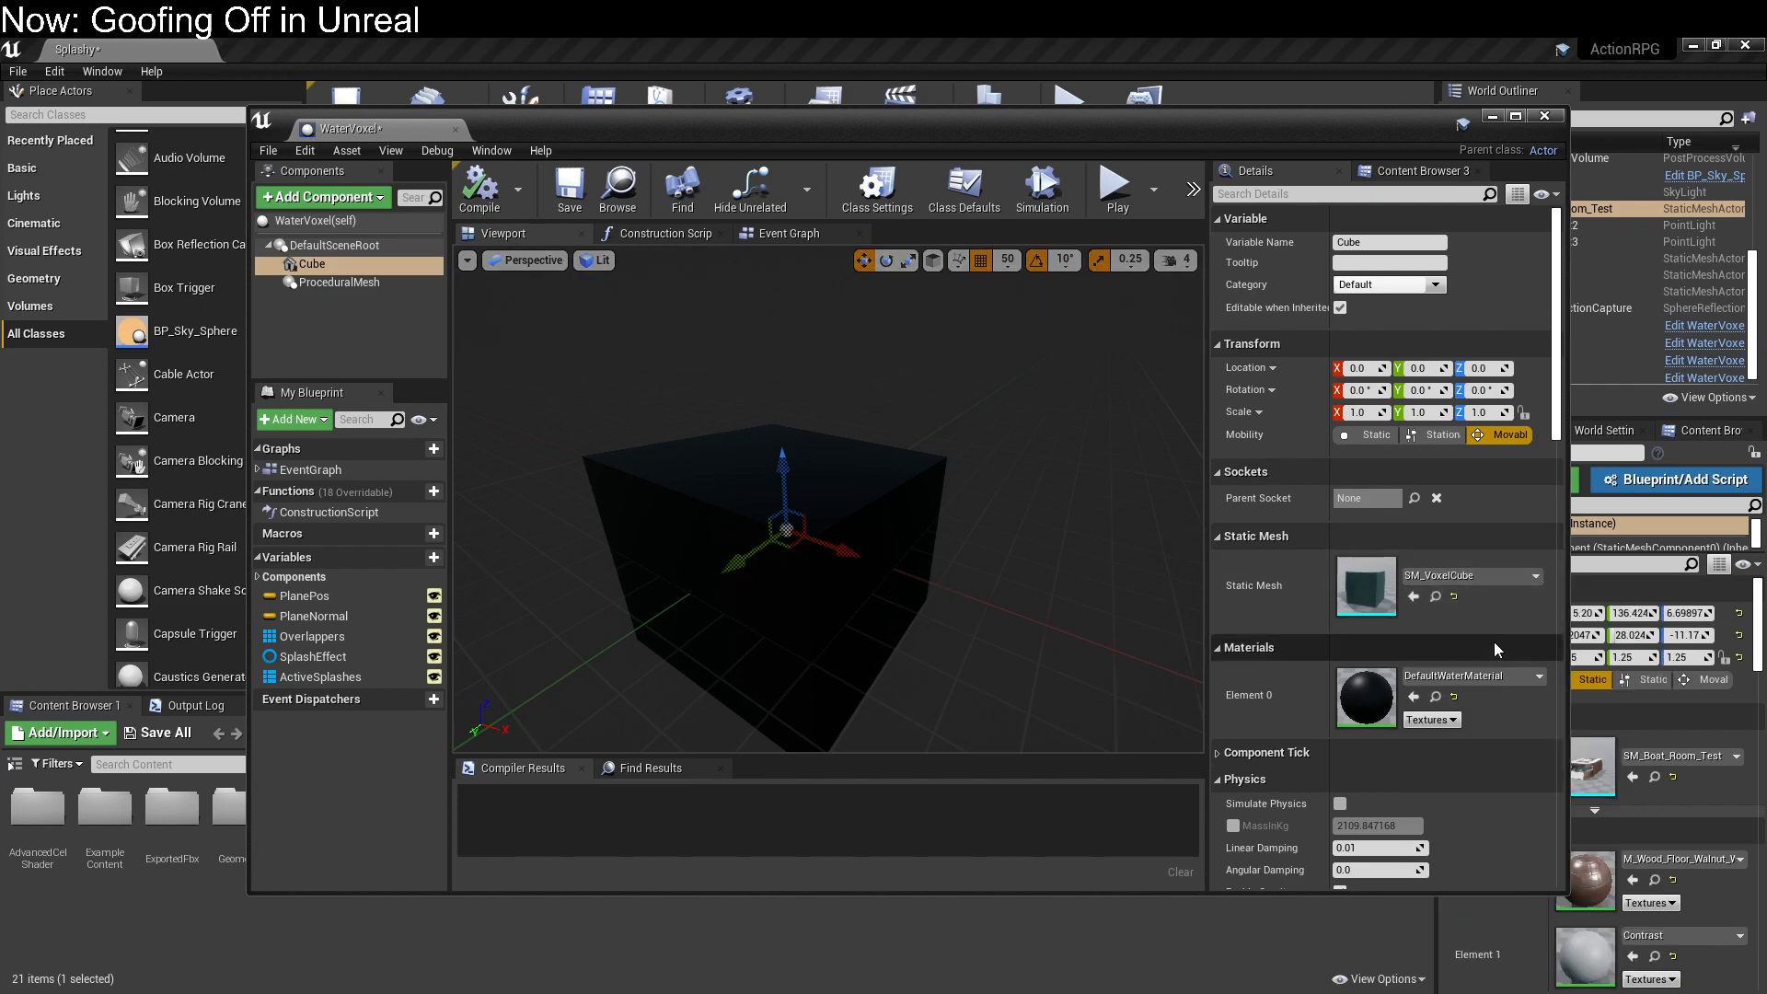
pyautogui.click(1499, 677)
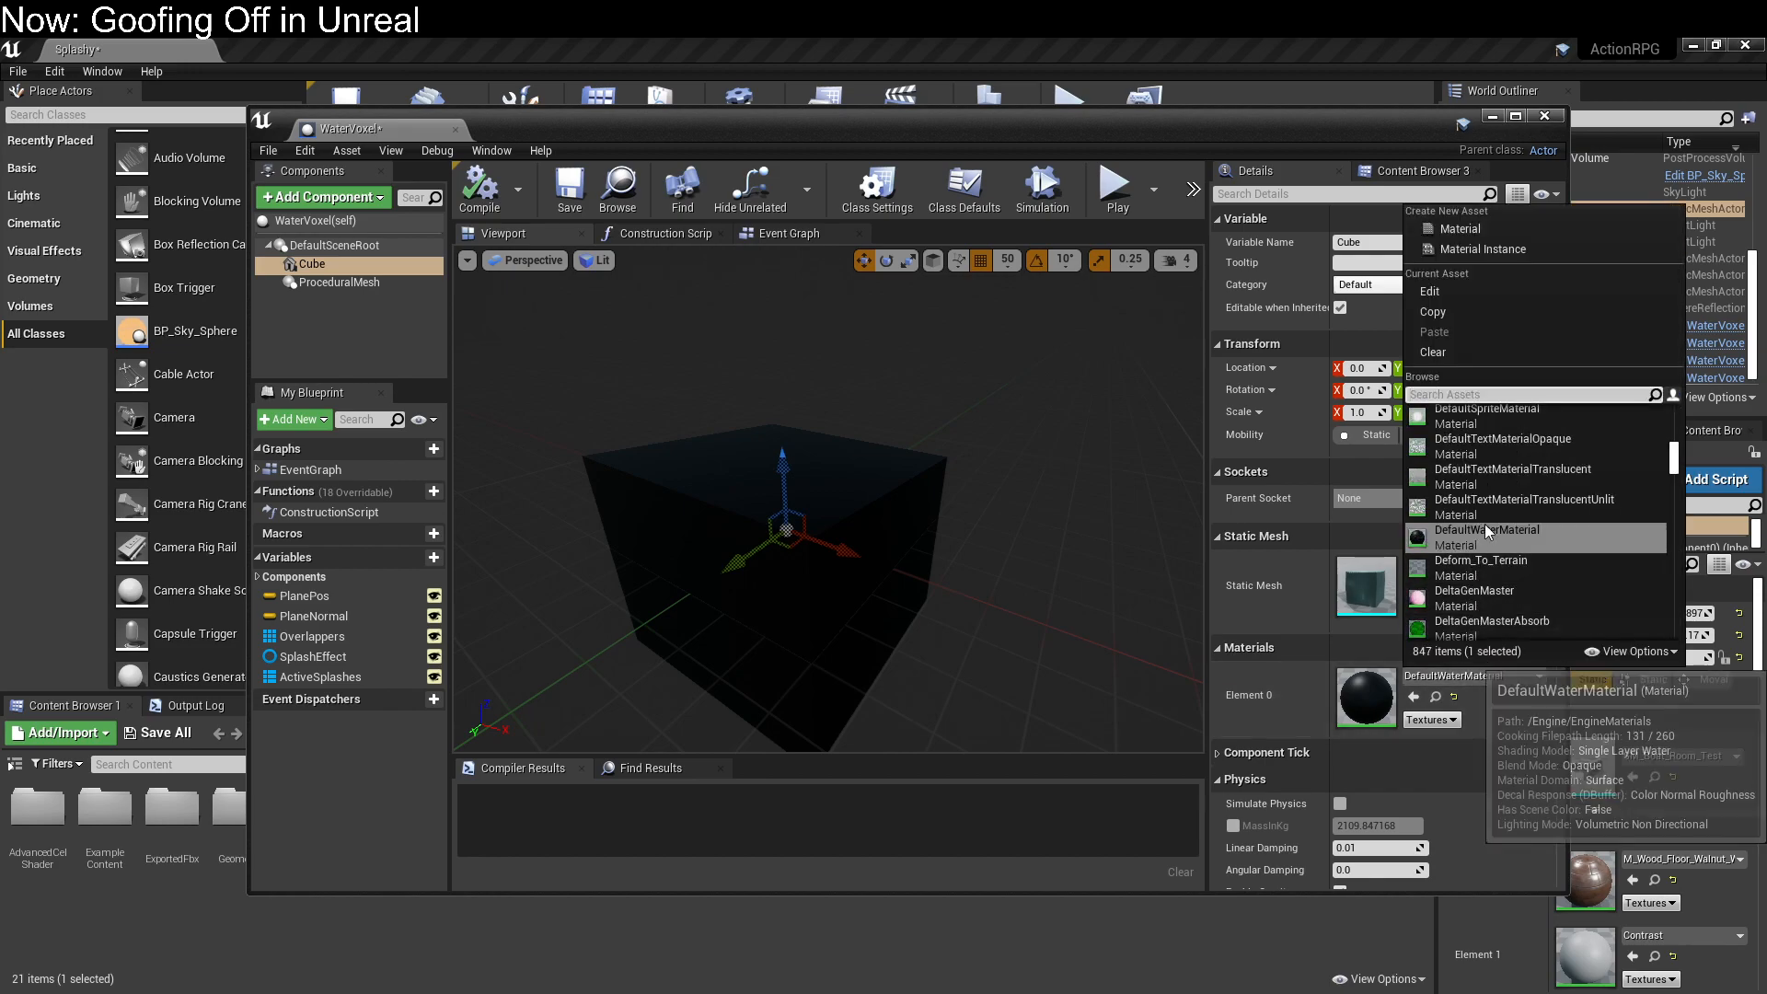
pyautogui.scroll(-1, 1576, 517)
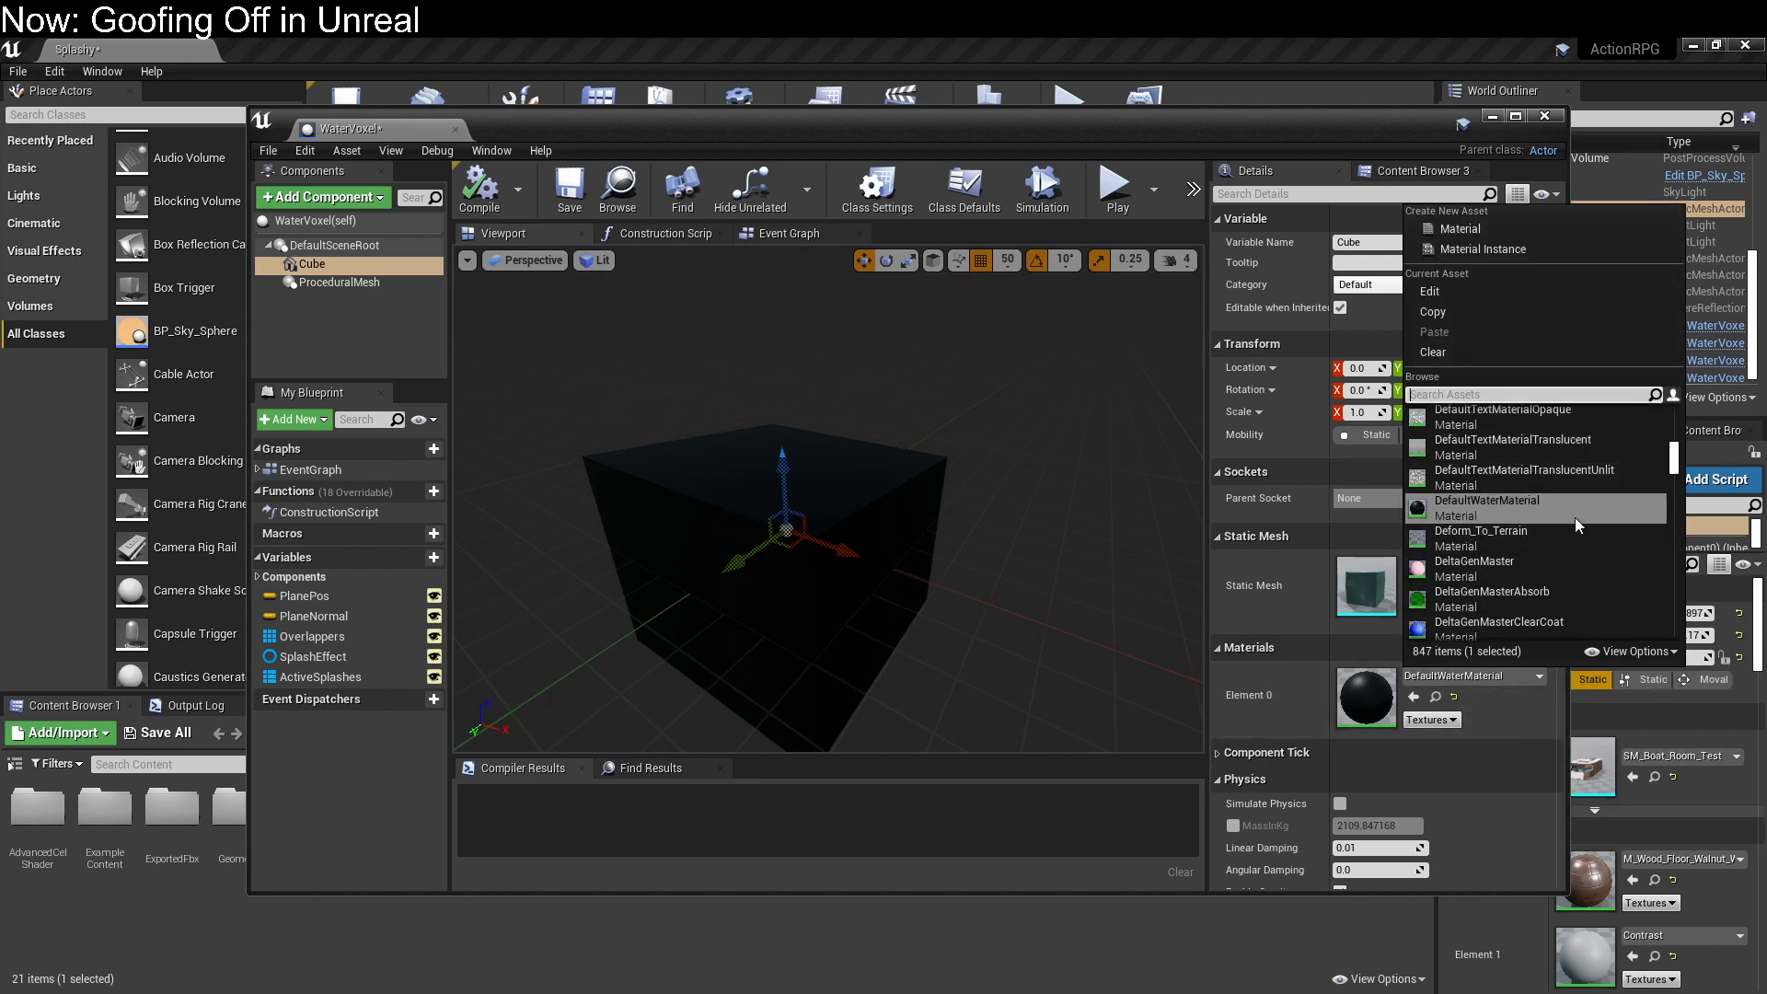
pyautogui.click(1533, 394)
pyautogui.write('water')
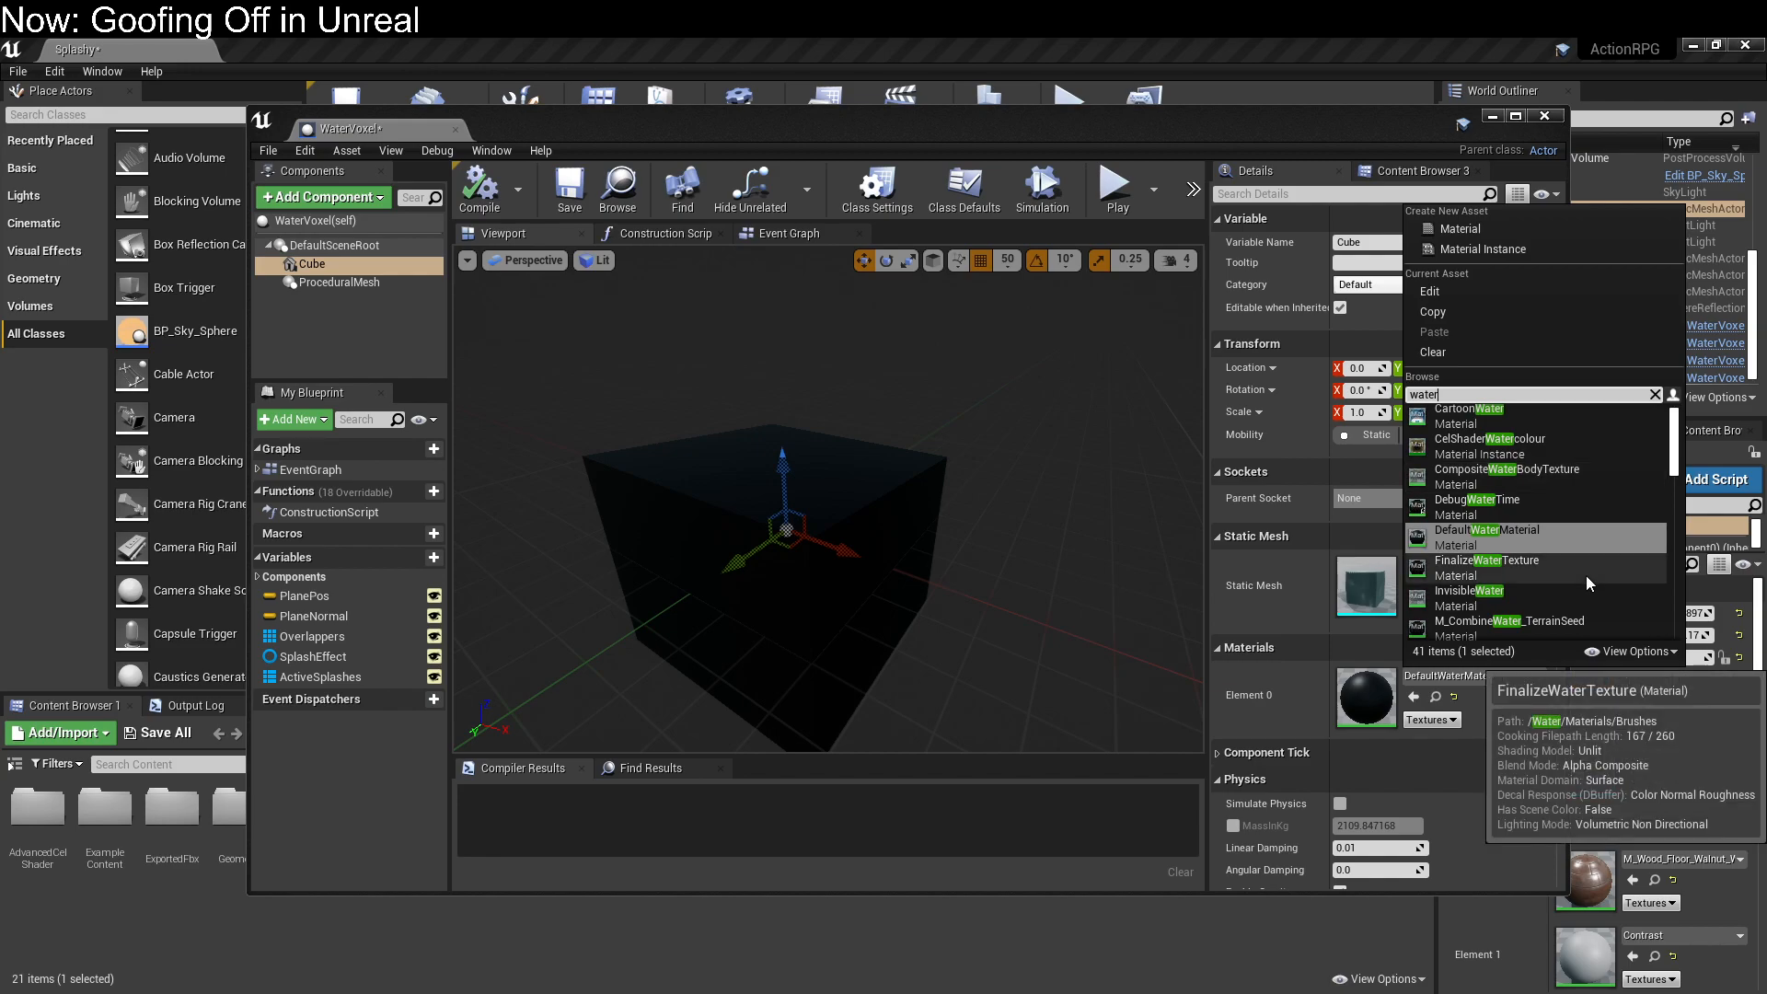
pyautogui.scroll(-1, 1587, 571)
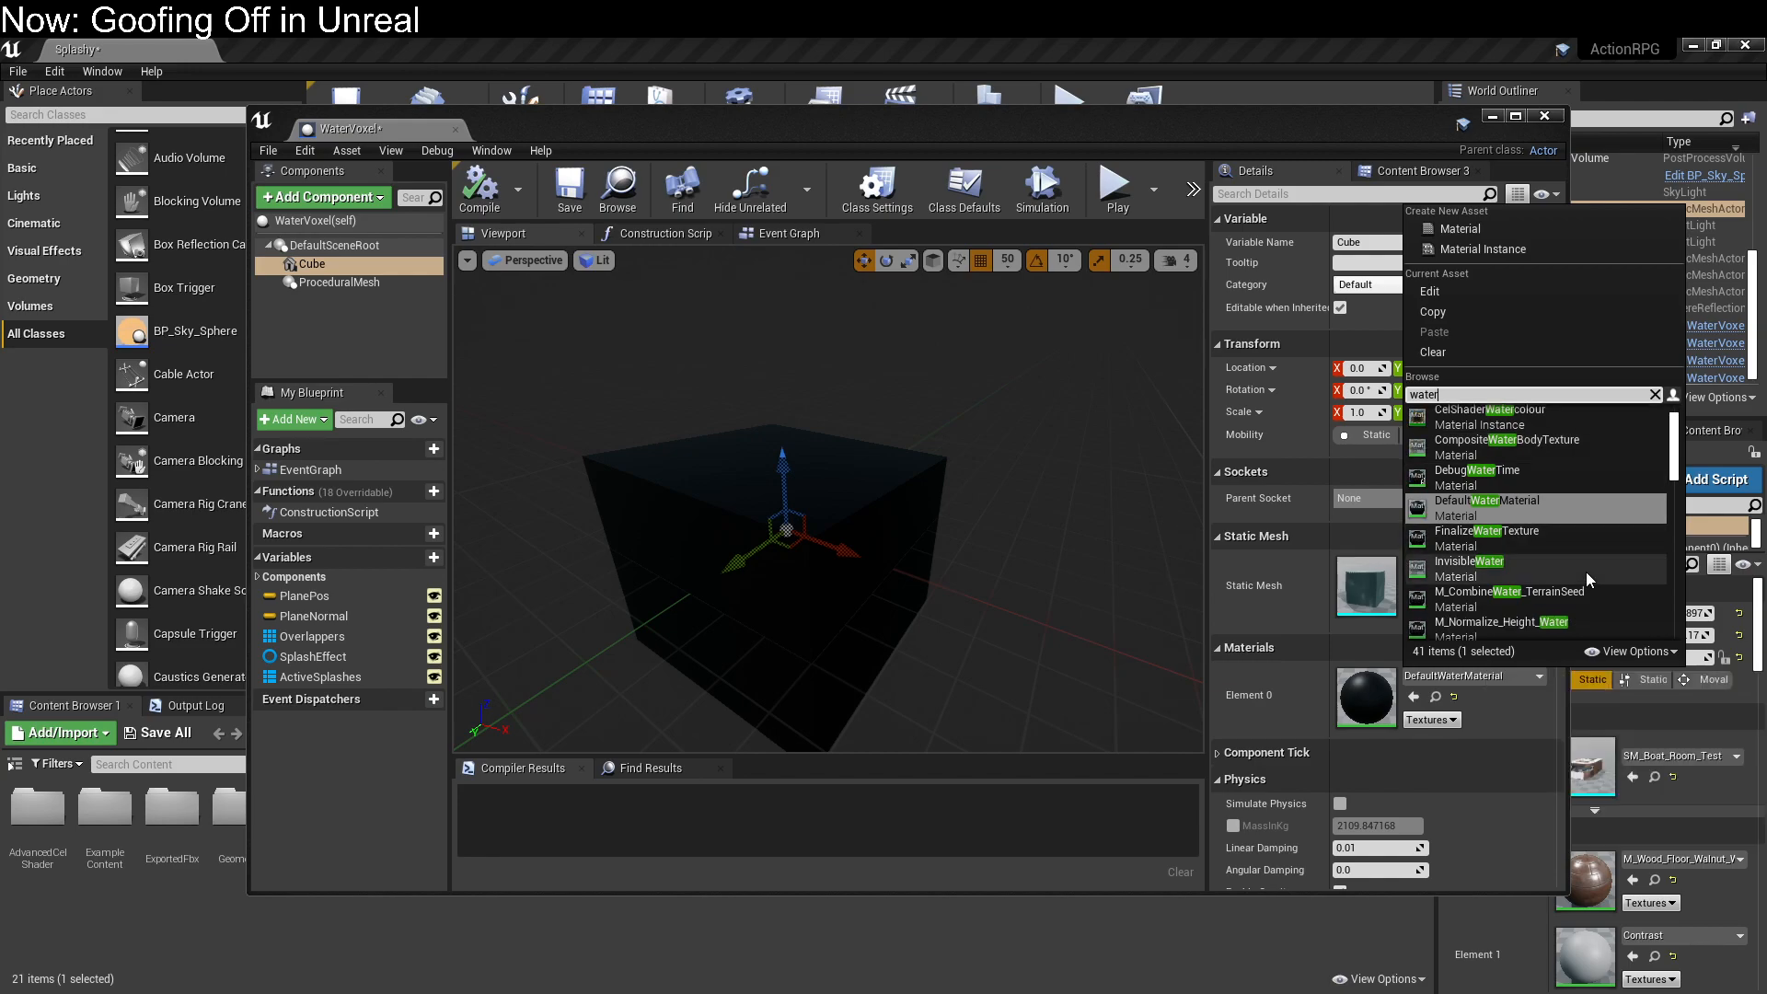
pyautogui.scroll(-3, 1583, 554)
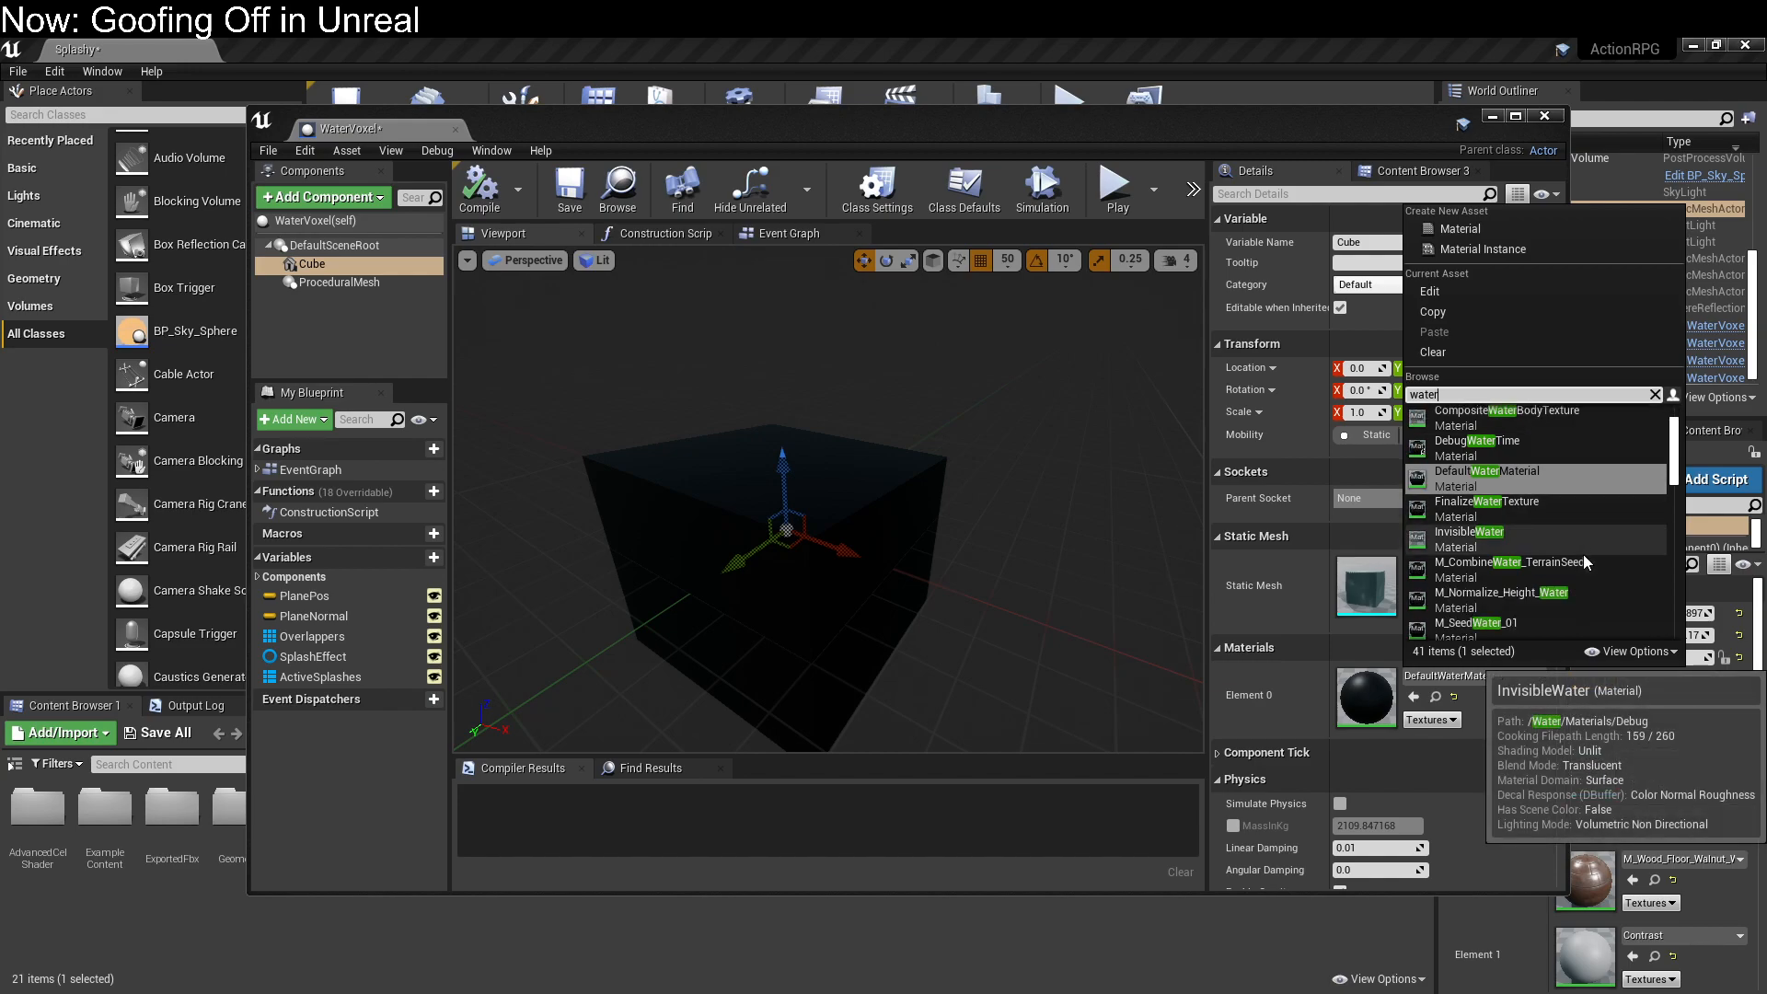
pyautogui.scroll(-3, 1584, 554)
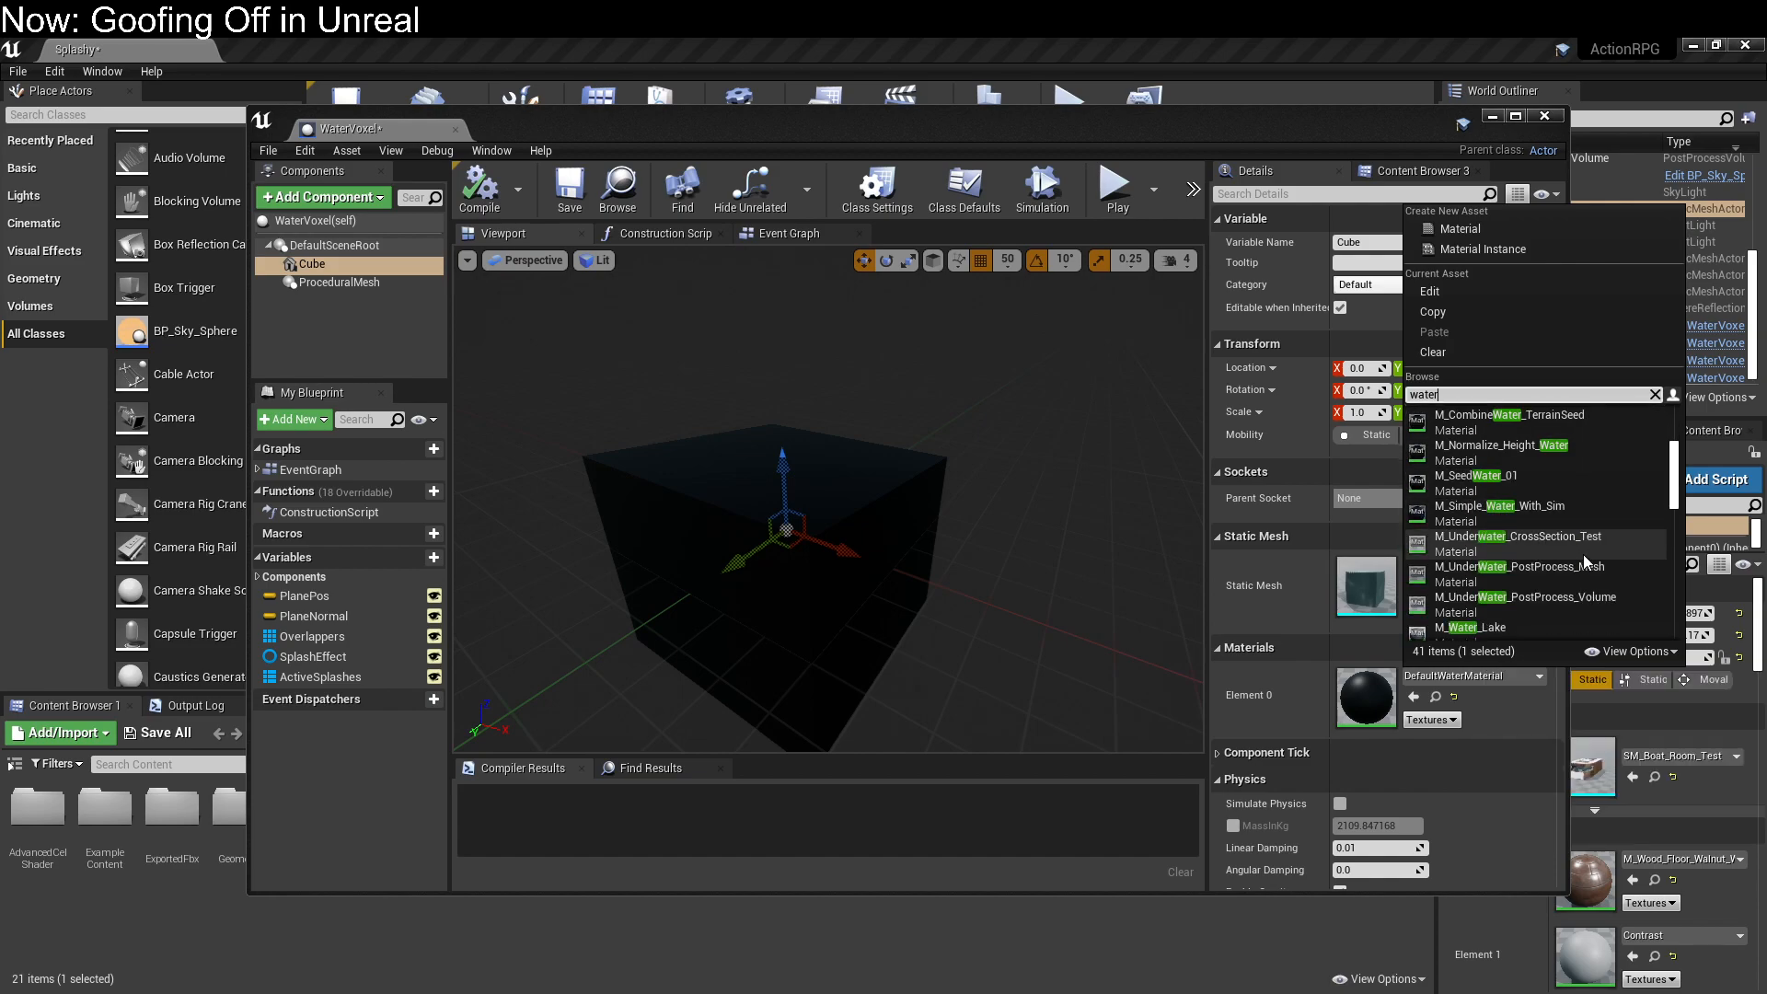
pyautogui.scroll(-1, 1583, 554)
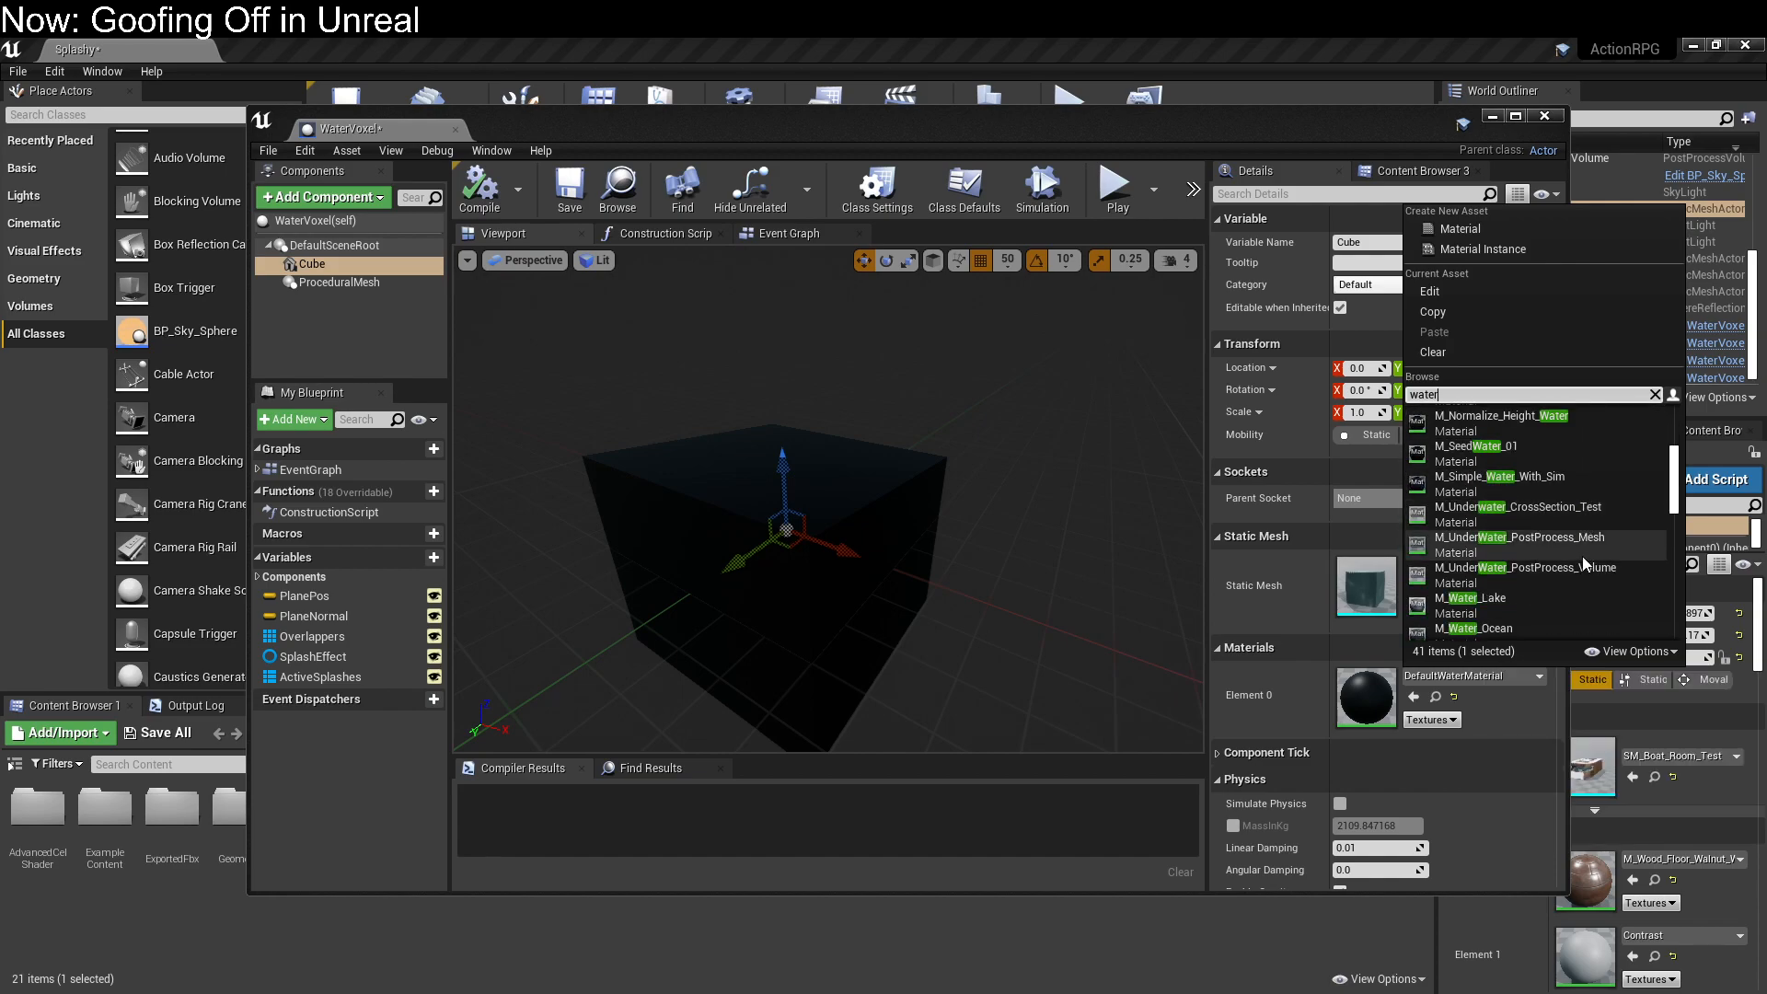
pyautogui.scroll(-4, 1571, 591)
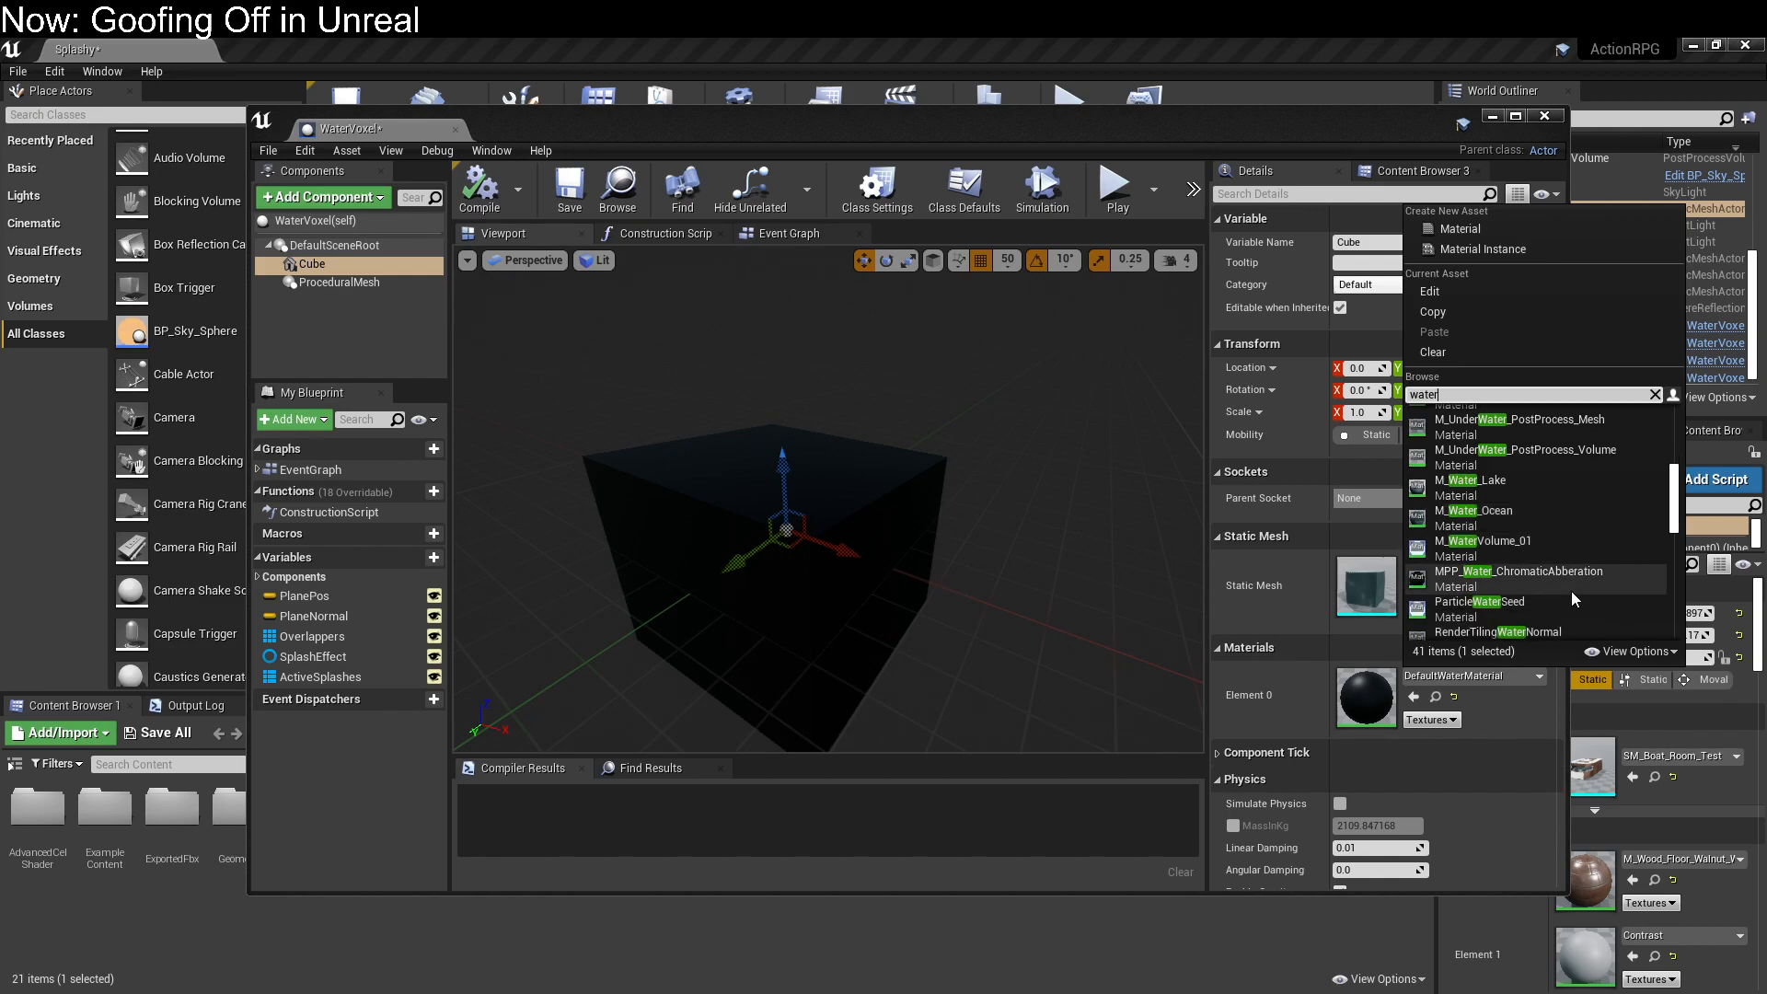
pyautogui.scroll(-2, 1571, 591)
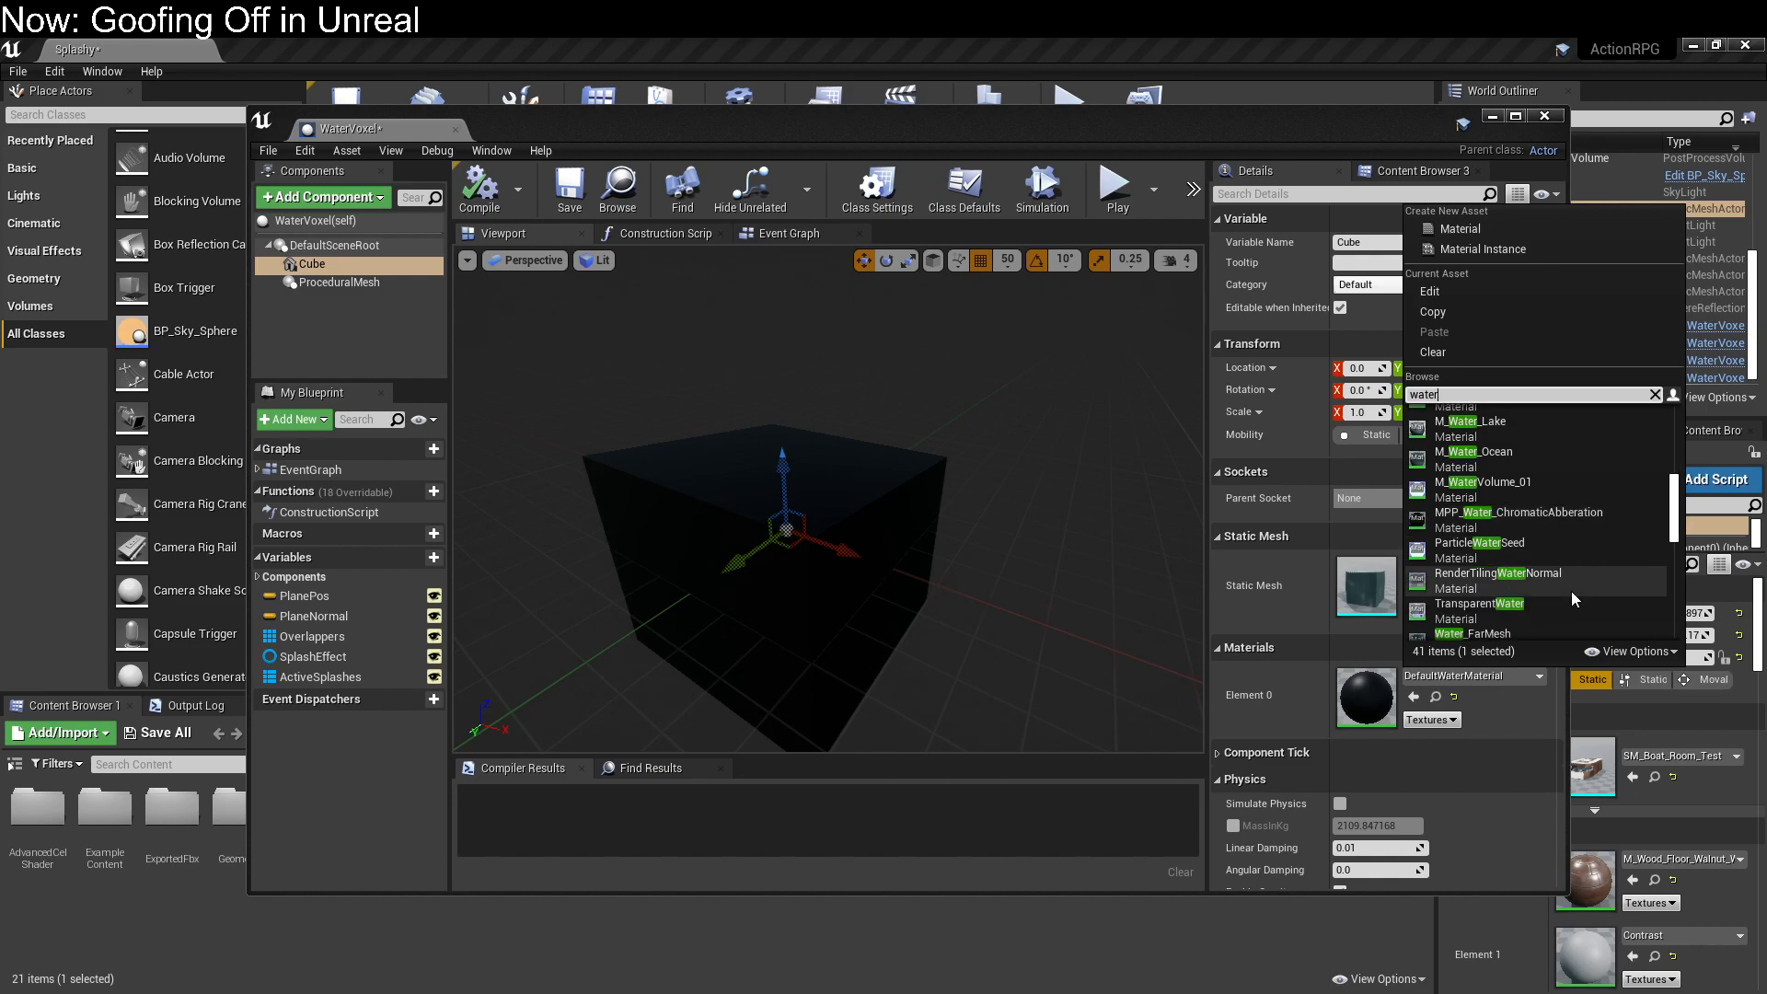
pyautogui.scroll(-1, 1571, 591)
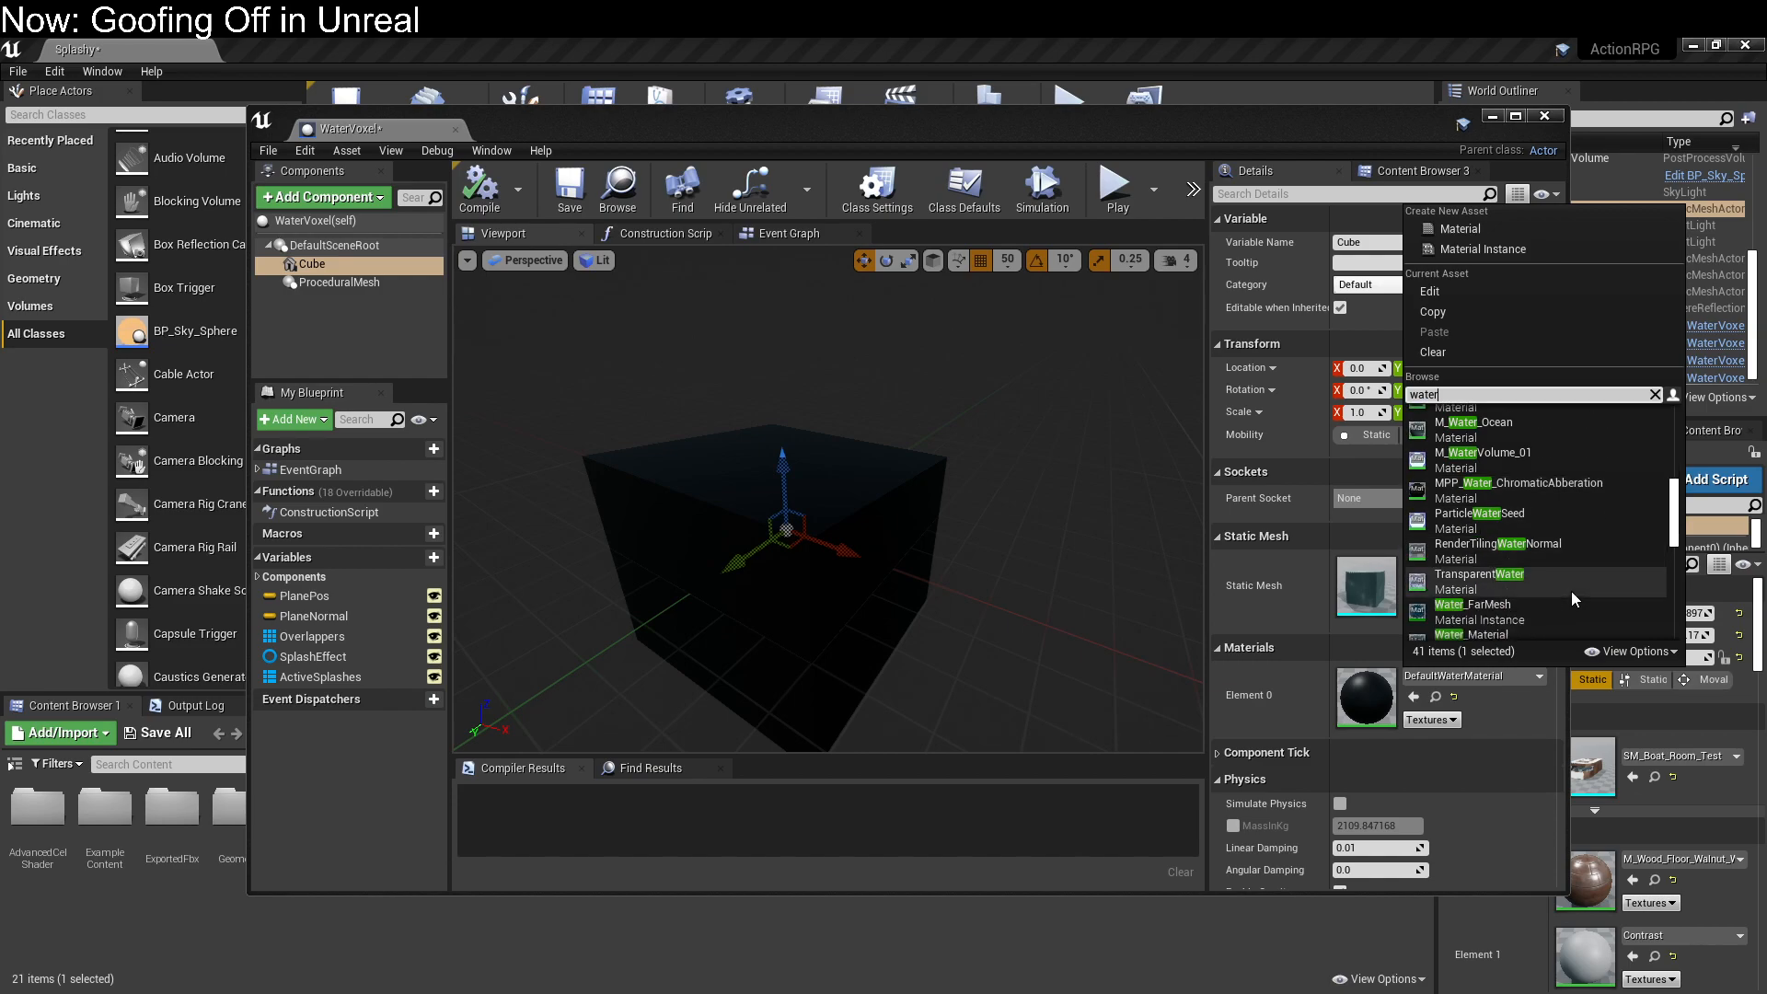
pyautogui.click(1571, 591)
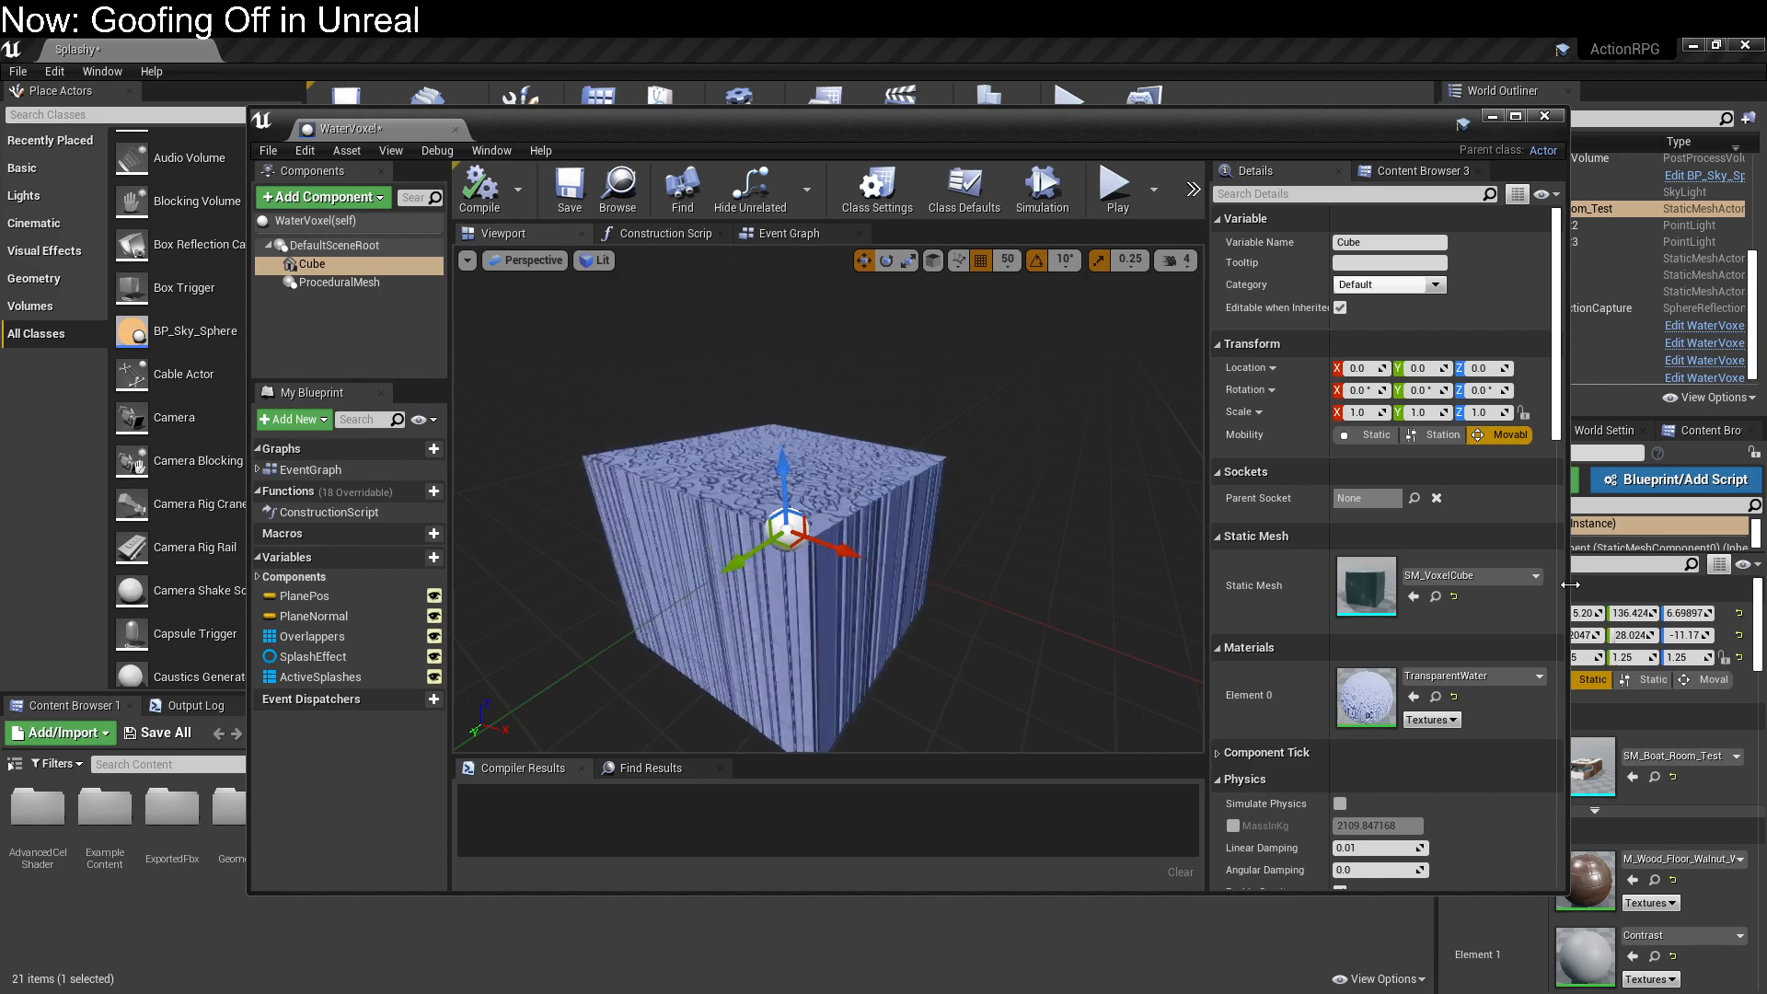
# Step: Change the Cube's Element 0 material to Water_Material, inspect its surface in the preview and save the Blueprint
pyautogui.click(1478, 676)
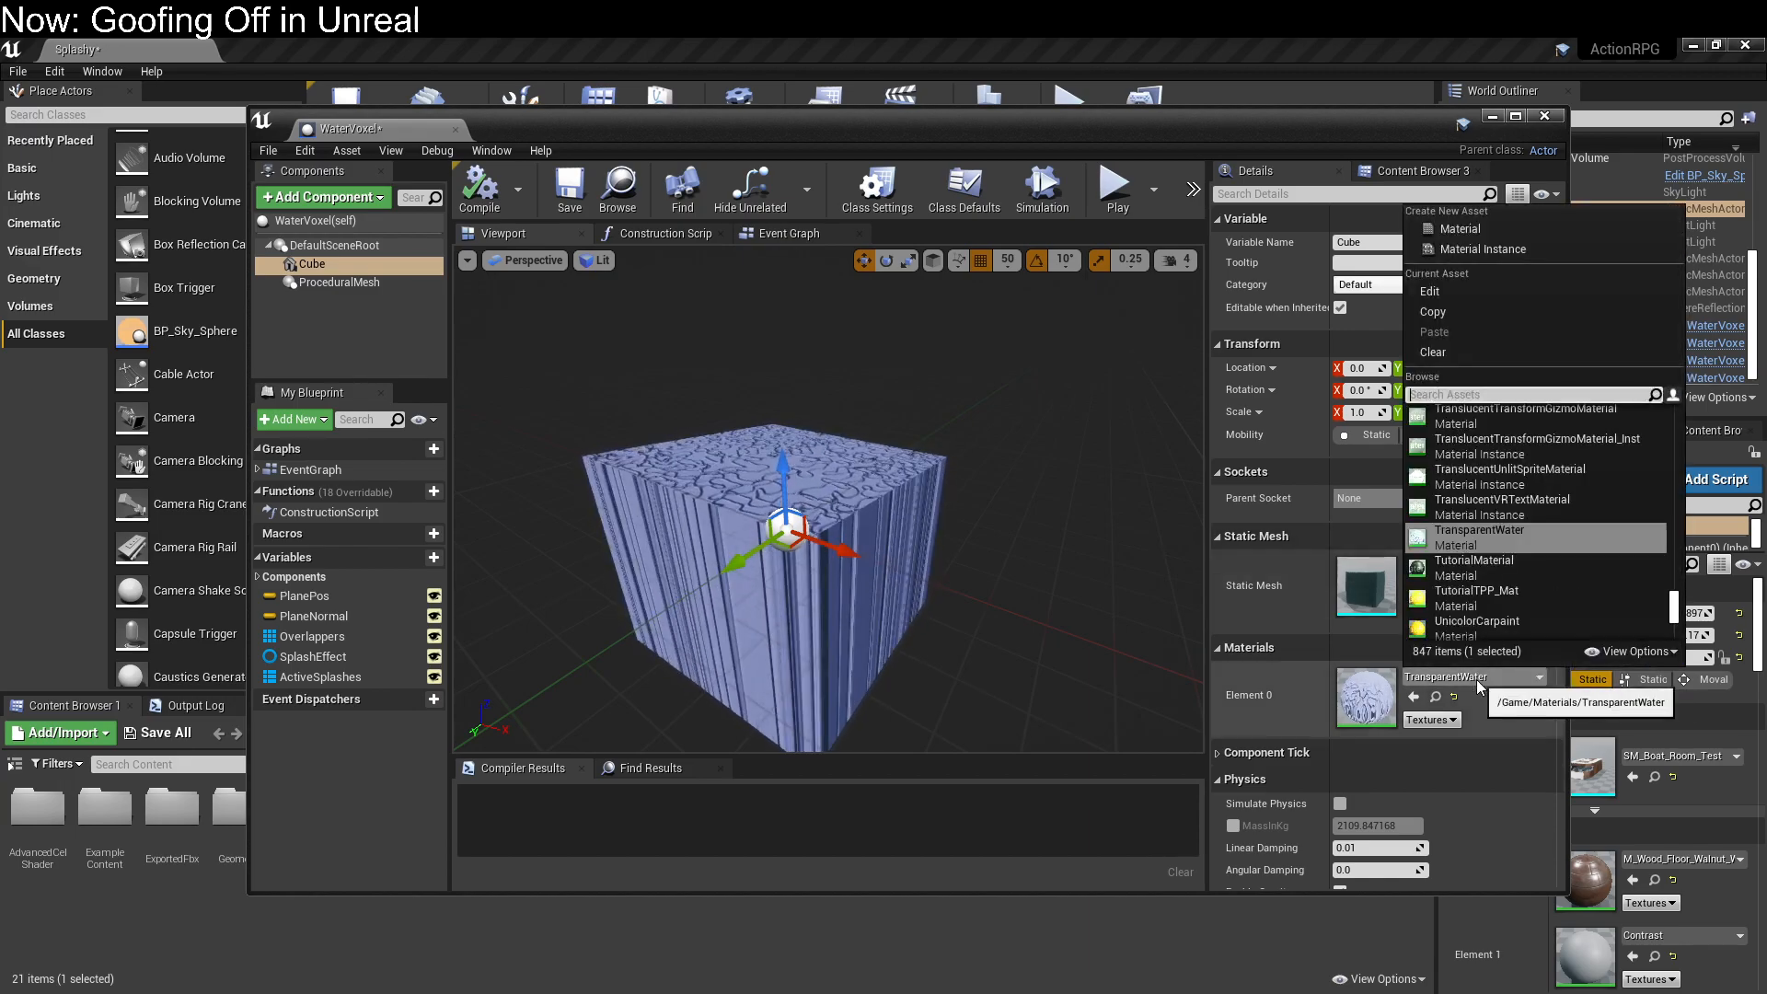
pyautogui.write('water')
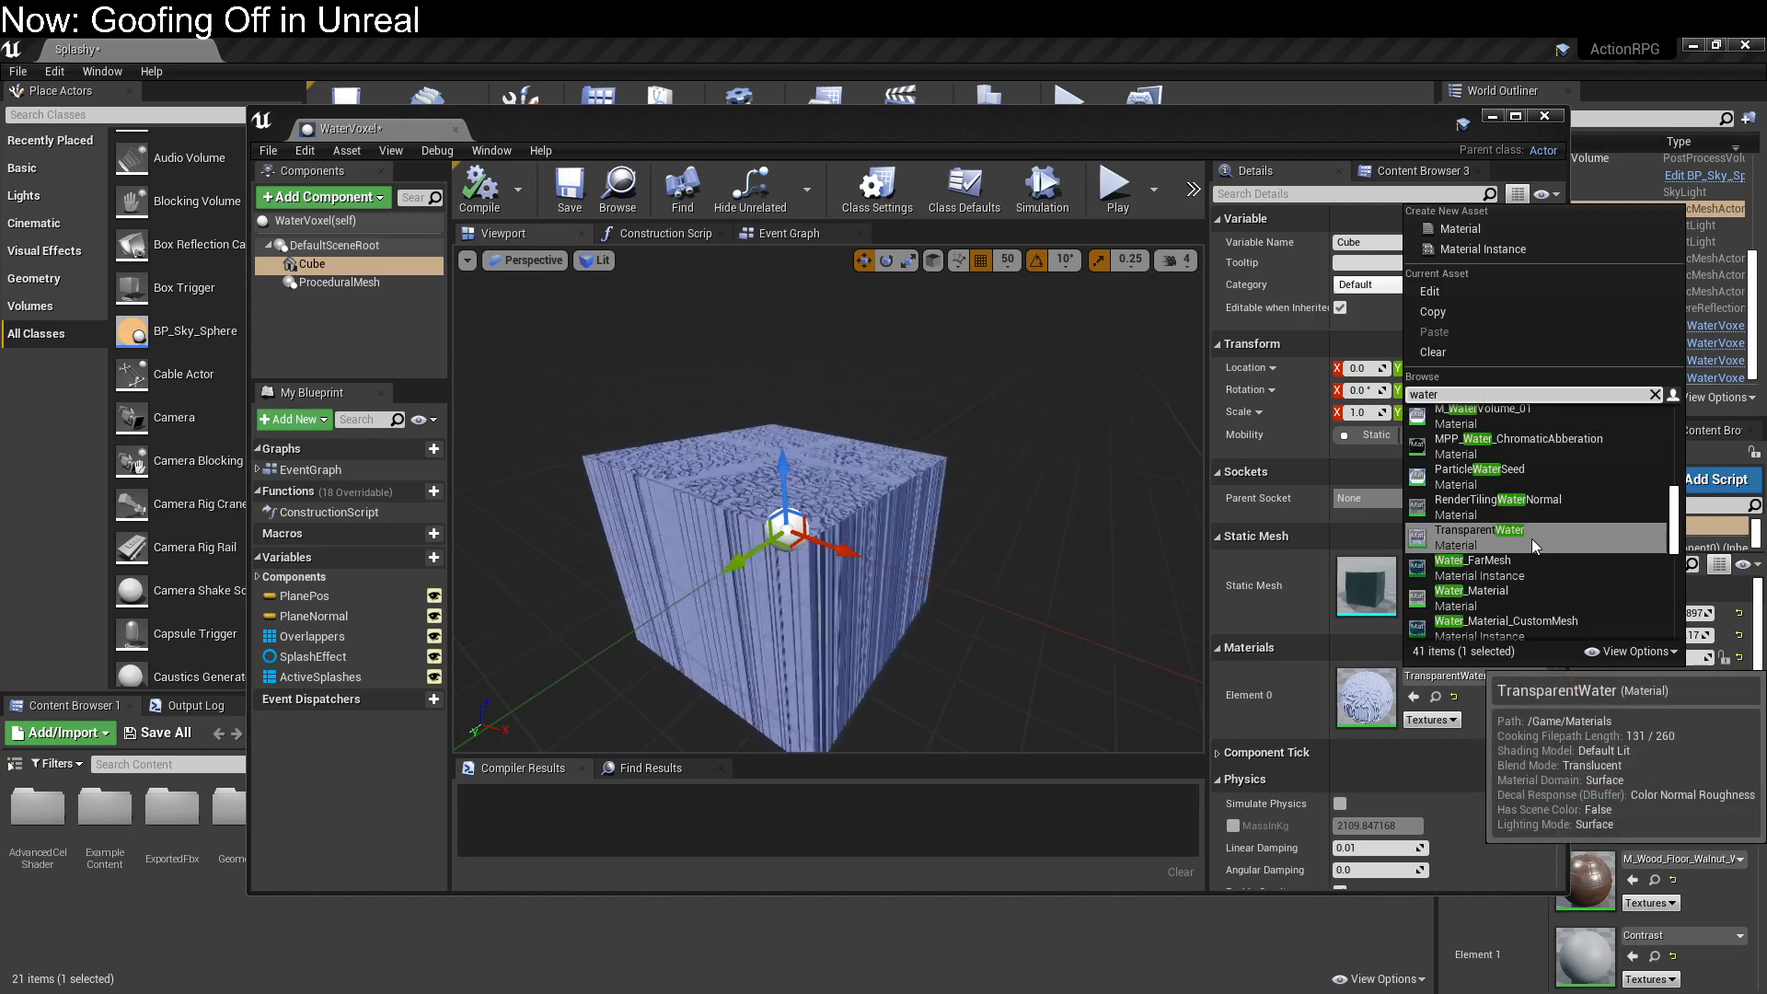
pyautogui.click(1519, 596)
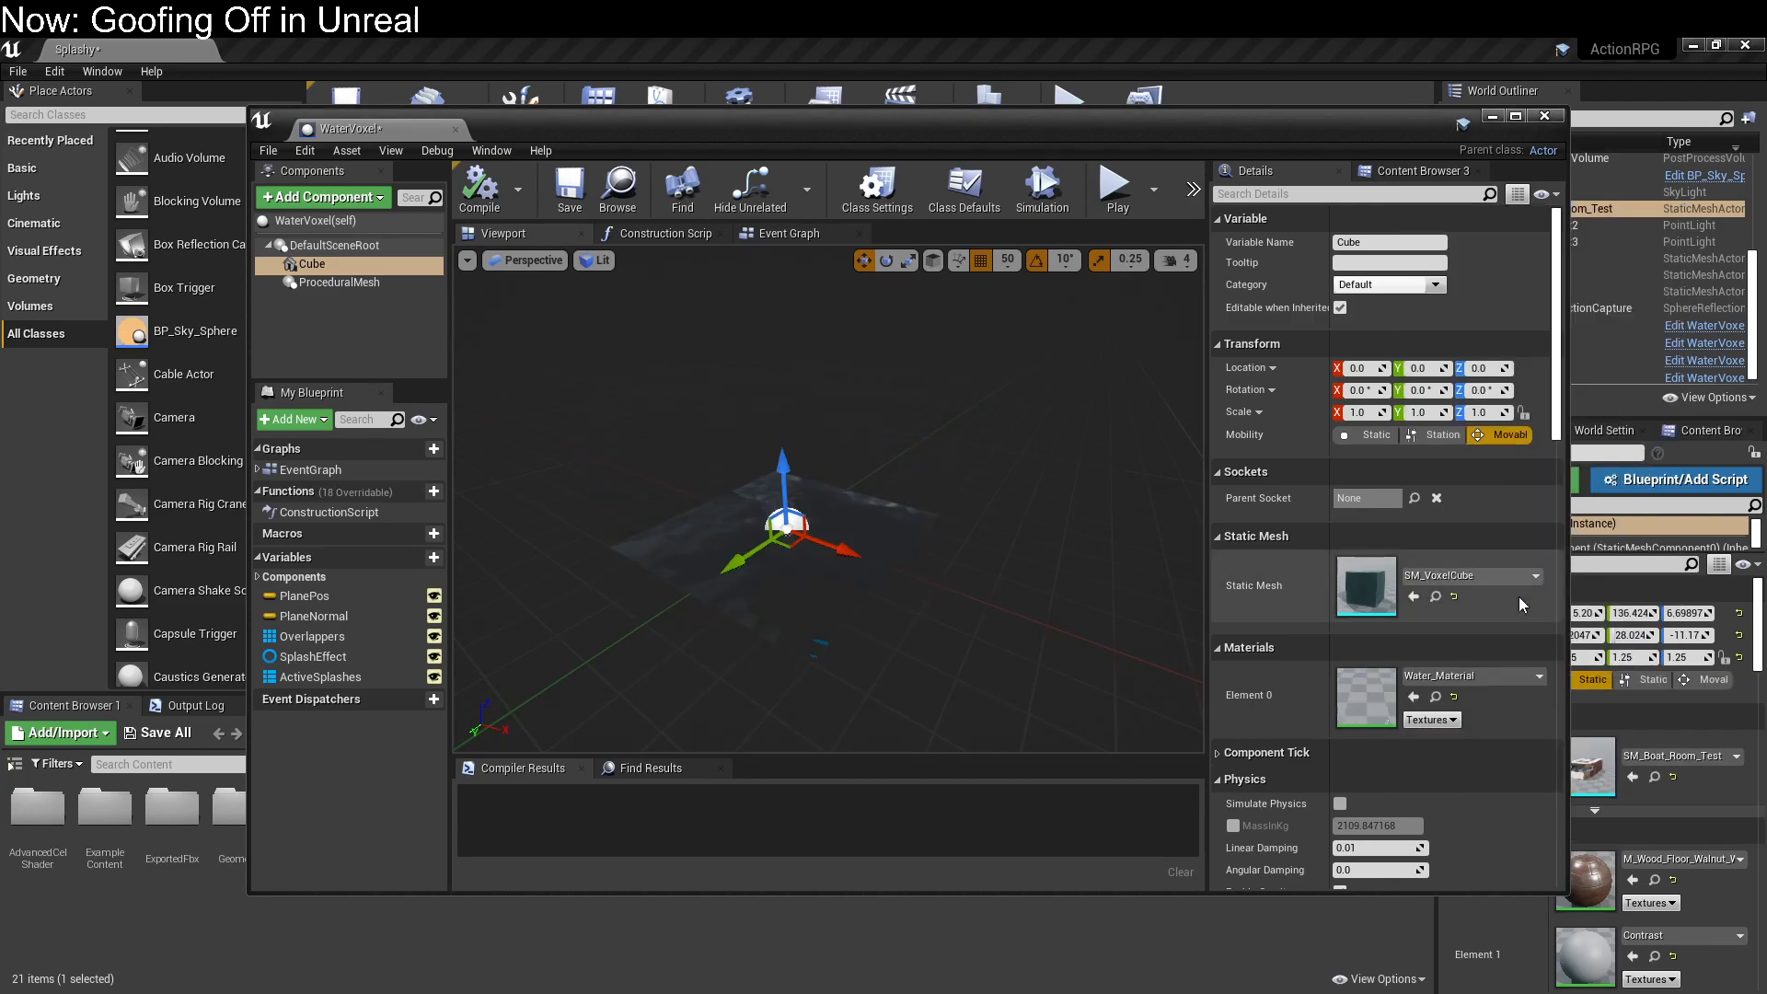
pyautogui.scroll(3, 905, 615)
pyautogui.moveTo(906, 615); pyautogui.dragTo(967, 552)
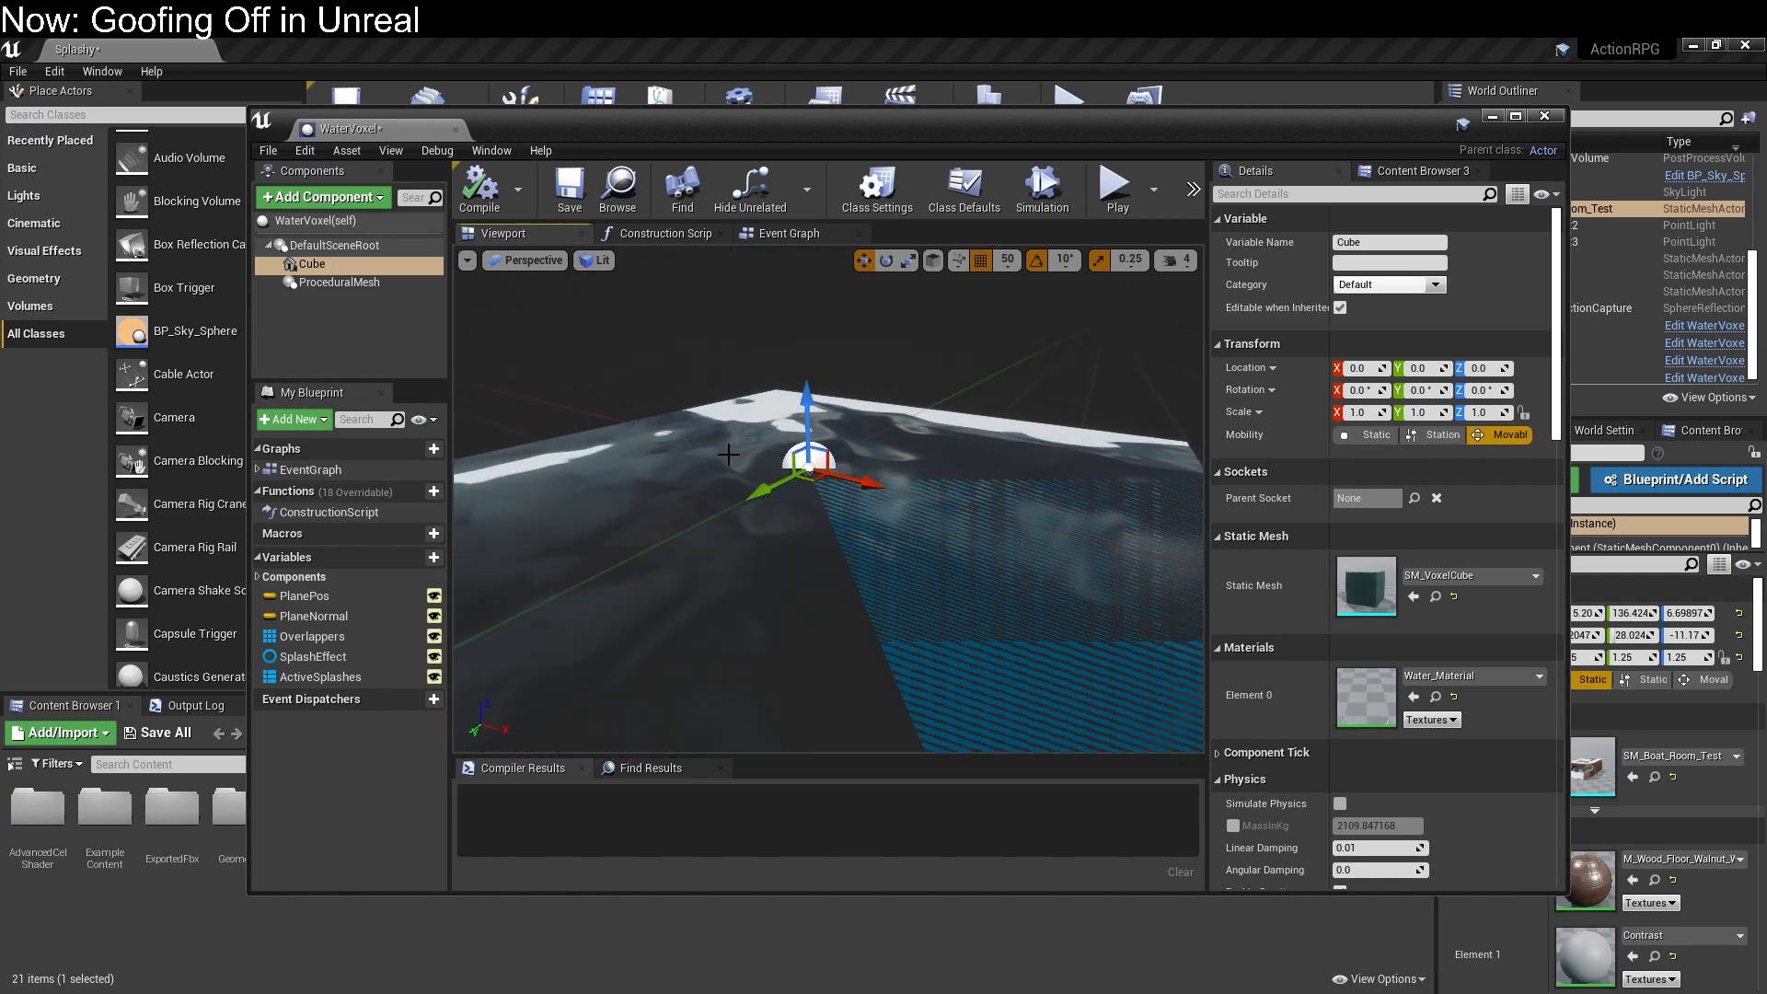
pyautogui.click(571, 189)
# Step: Go back to the level and play-test the boat room, walking the character through the Water_Material water, and end the session
pyautogui.moveTo(734, 117); pyautogui.dragTo(0, 185)
pyautogui.moveTo(886, 282); pyautogui.dragTo(885, 345)
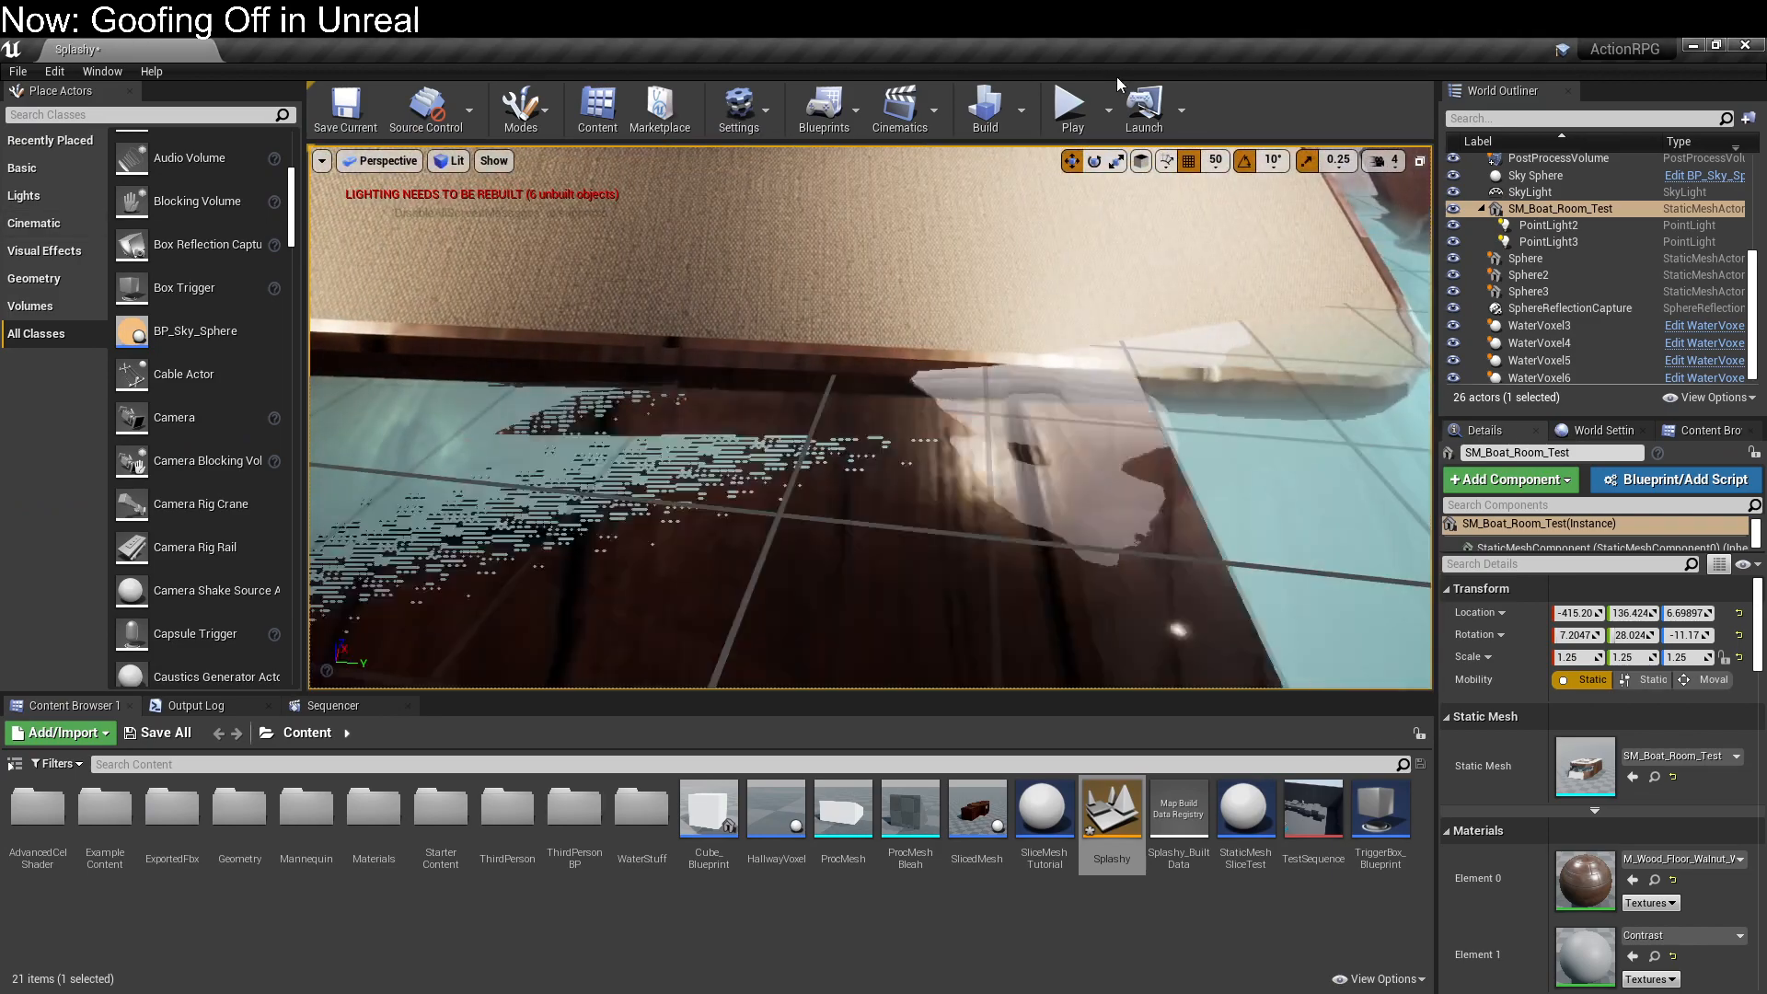
pyautogui.click(1071, 104)
pyautogui.press('w')
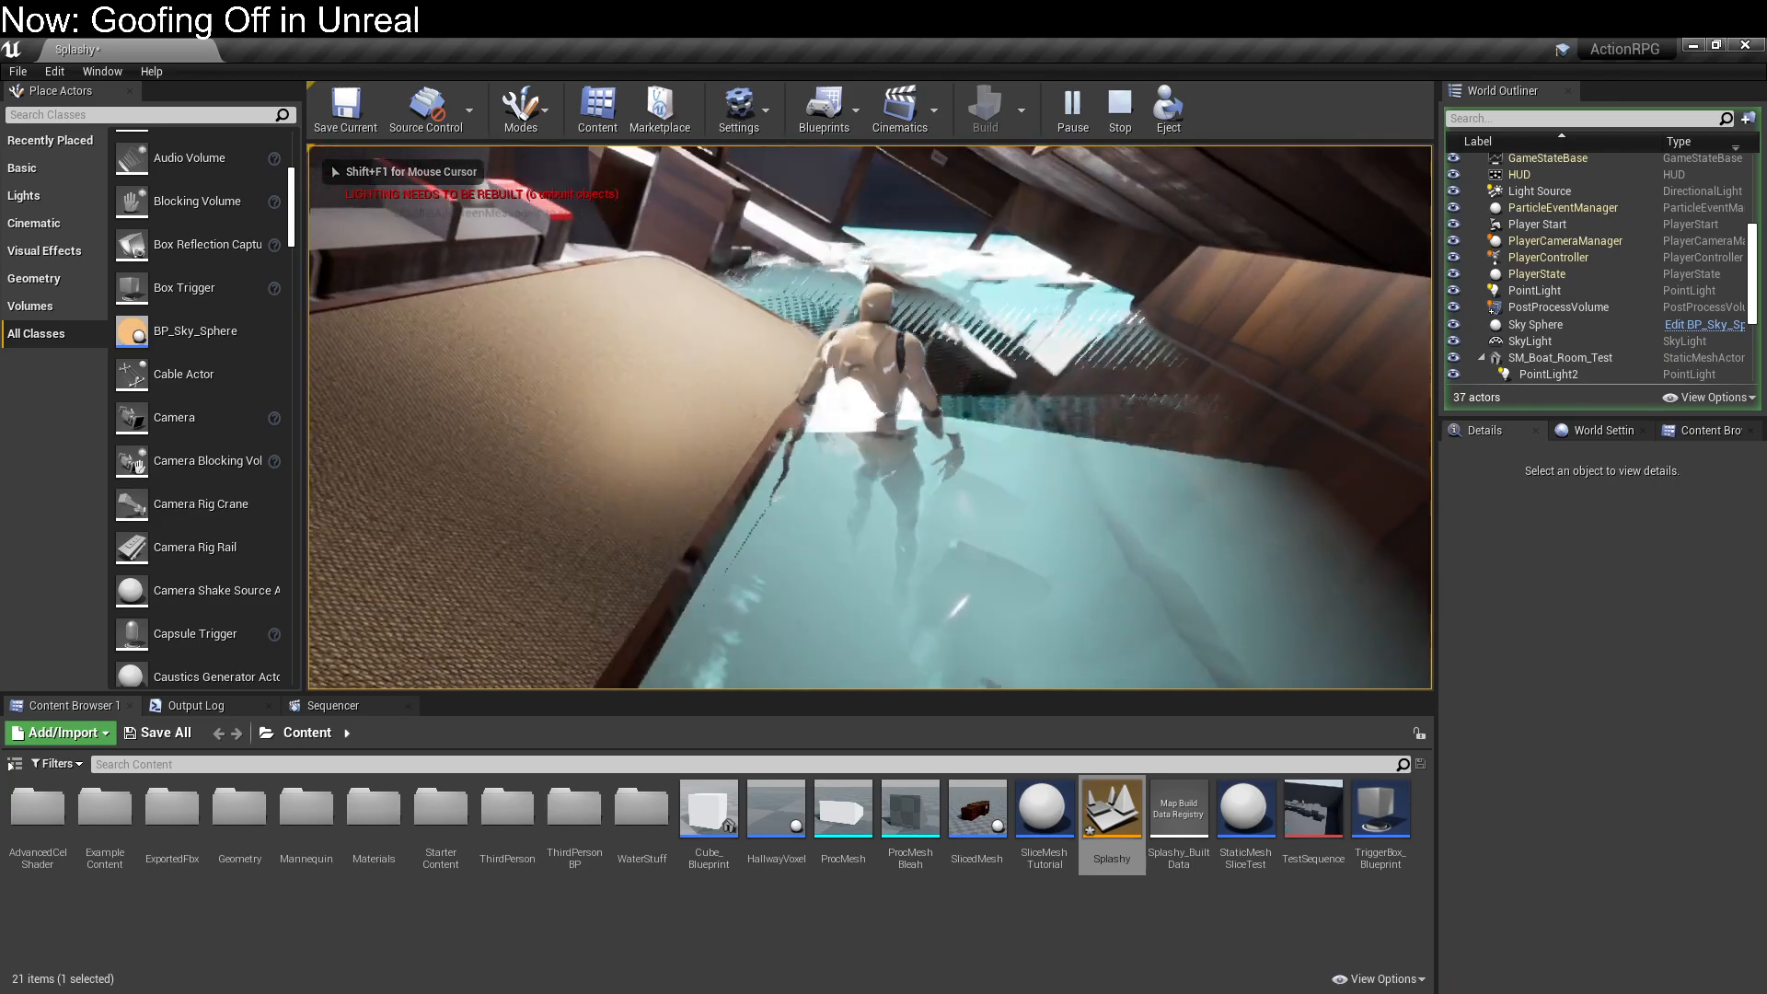
pyautogui.press('s')
pyautogui.press('d')
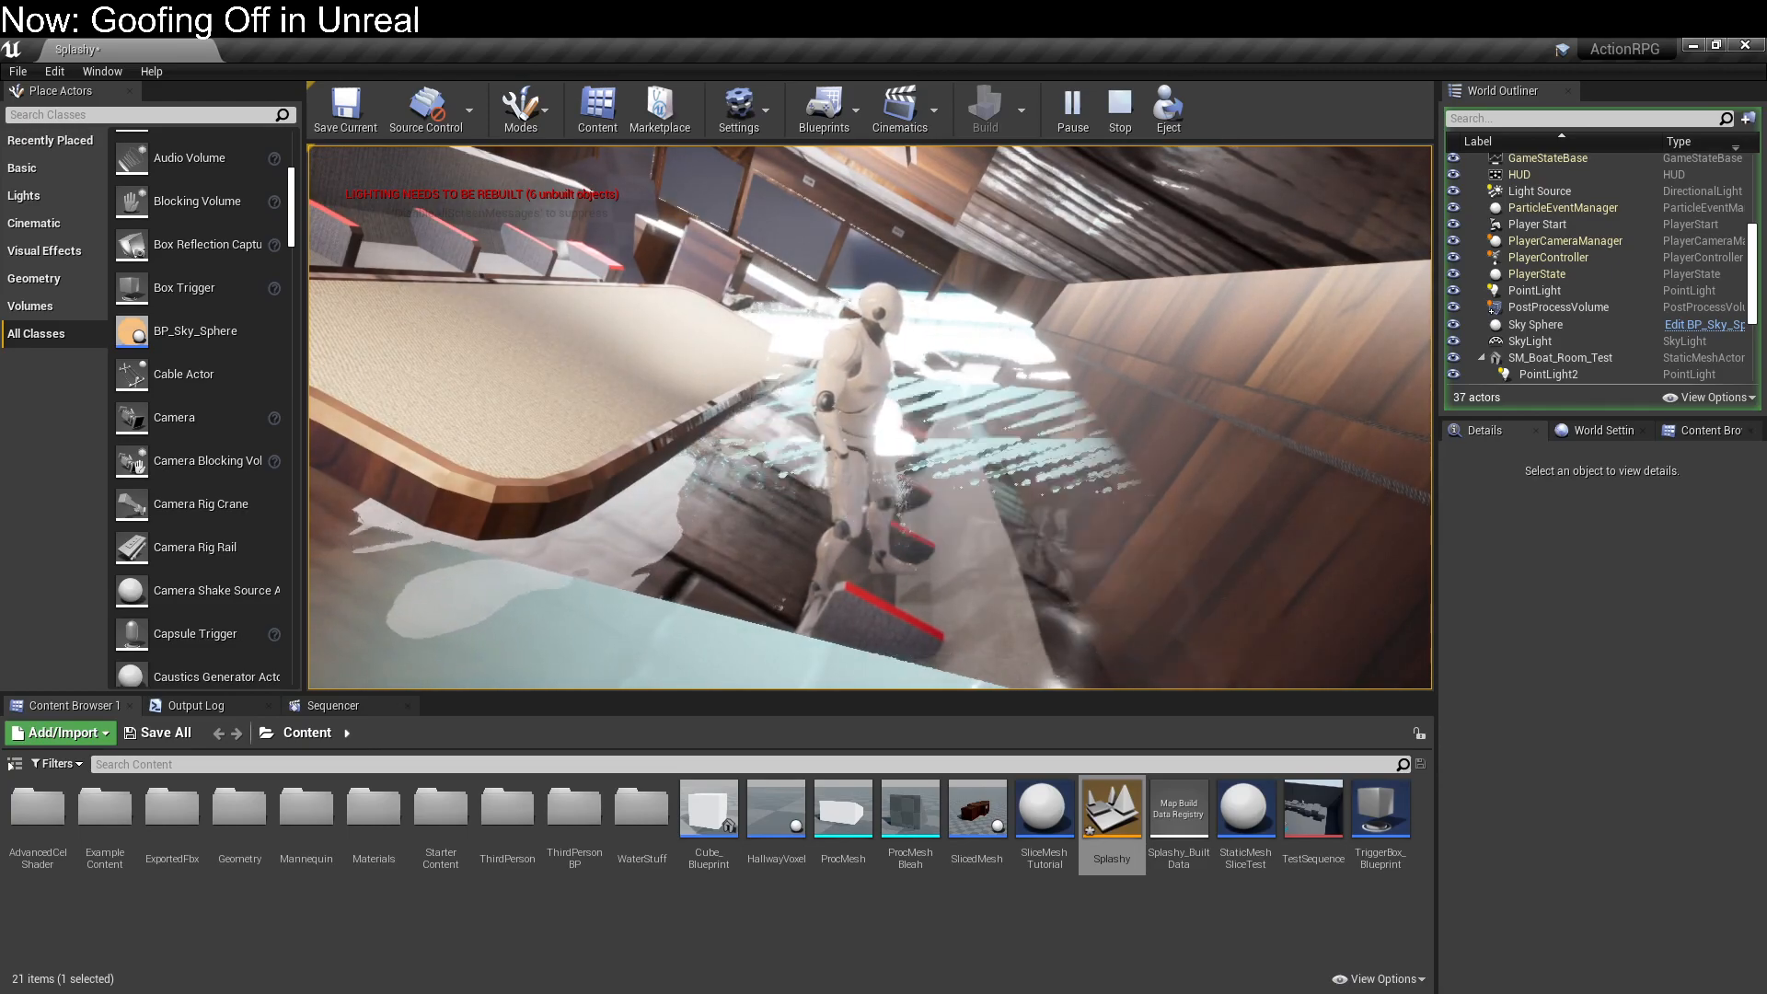
pyautogui.press('Escape')
pyautogui.click(1130, 444)
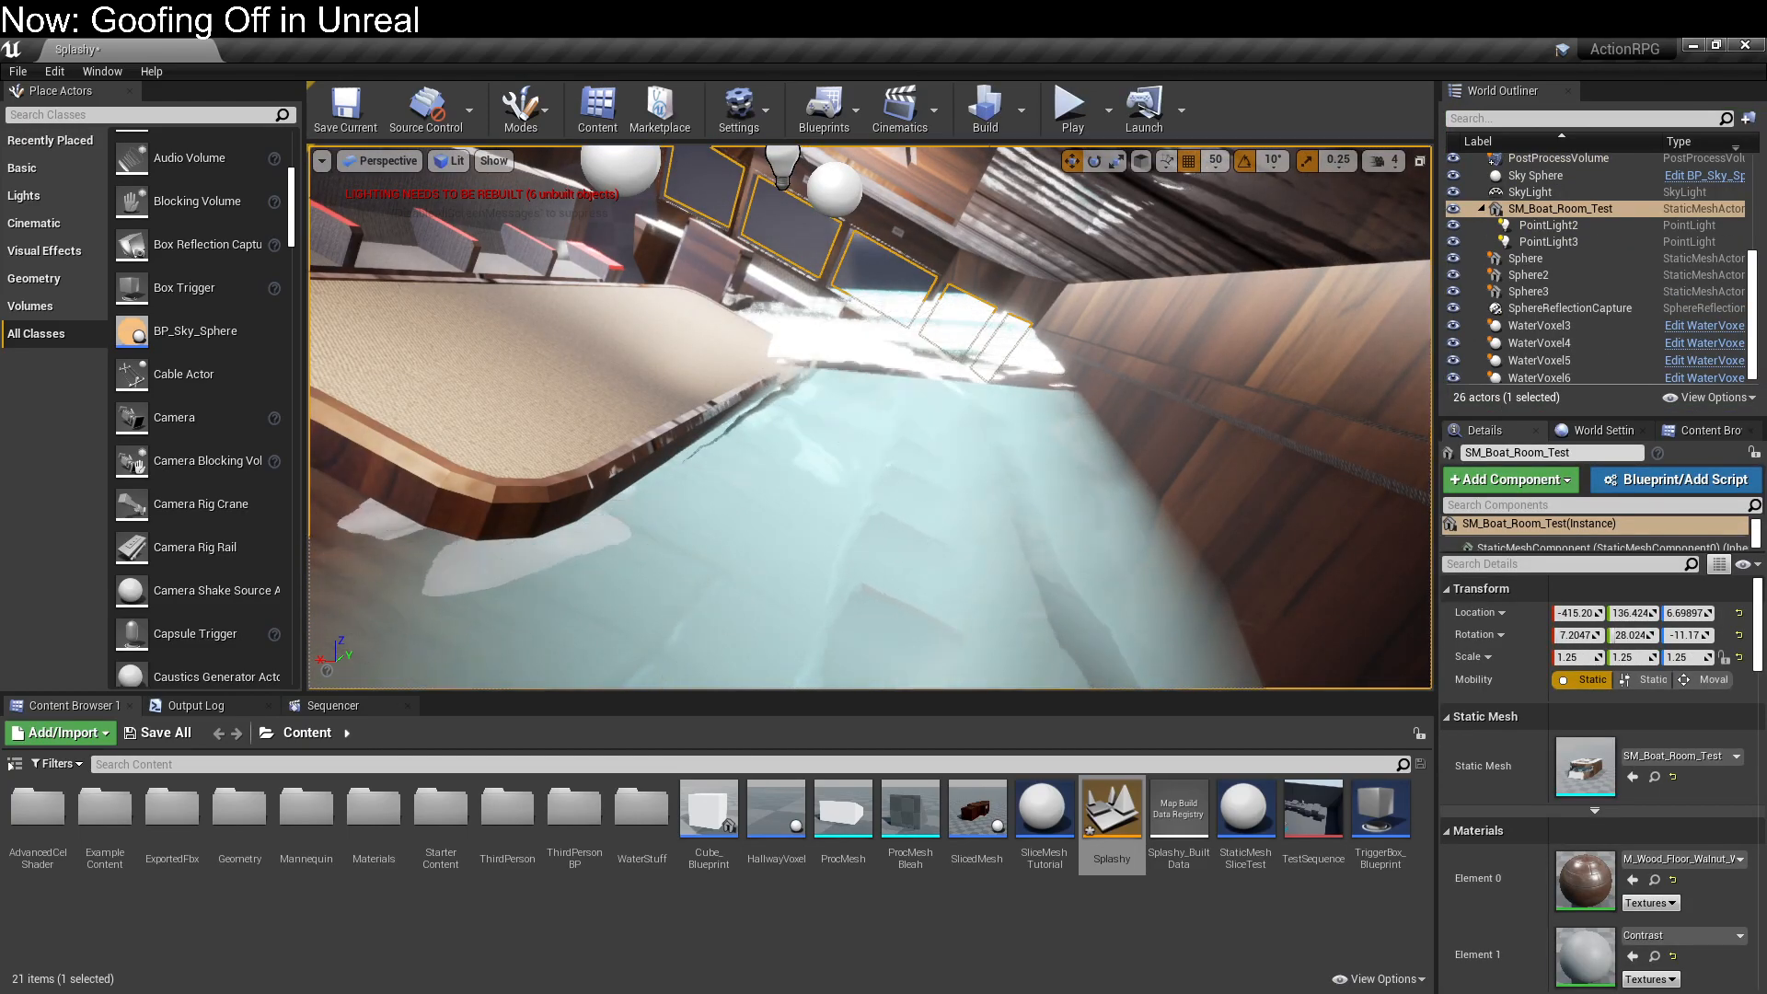
# Step: Open the WaterVoxel3 Blueprint, change the Cube's static mesh to SM_WaterPlane and save
pyautogui.click(1705, 325)
pyautogui.moveTo(998, 181); pyautogui.dragTo(819, 126)
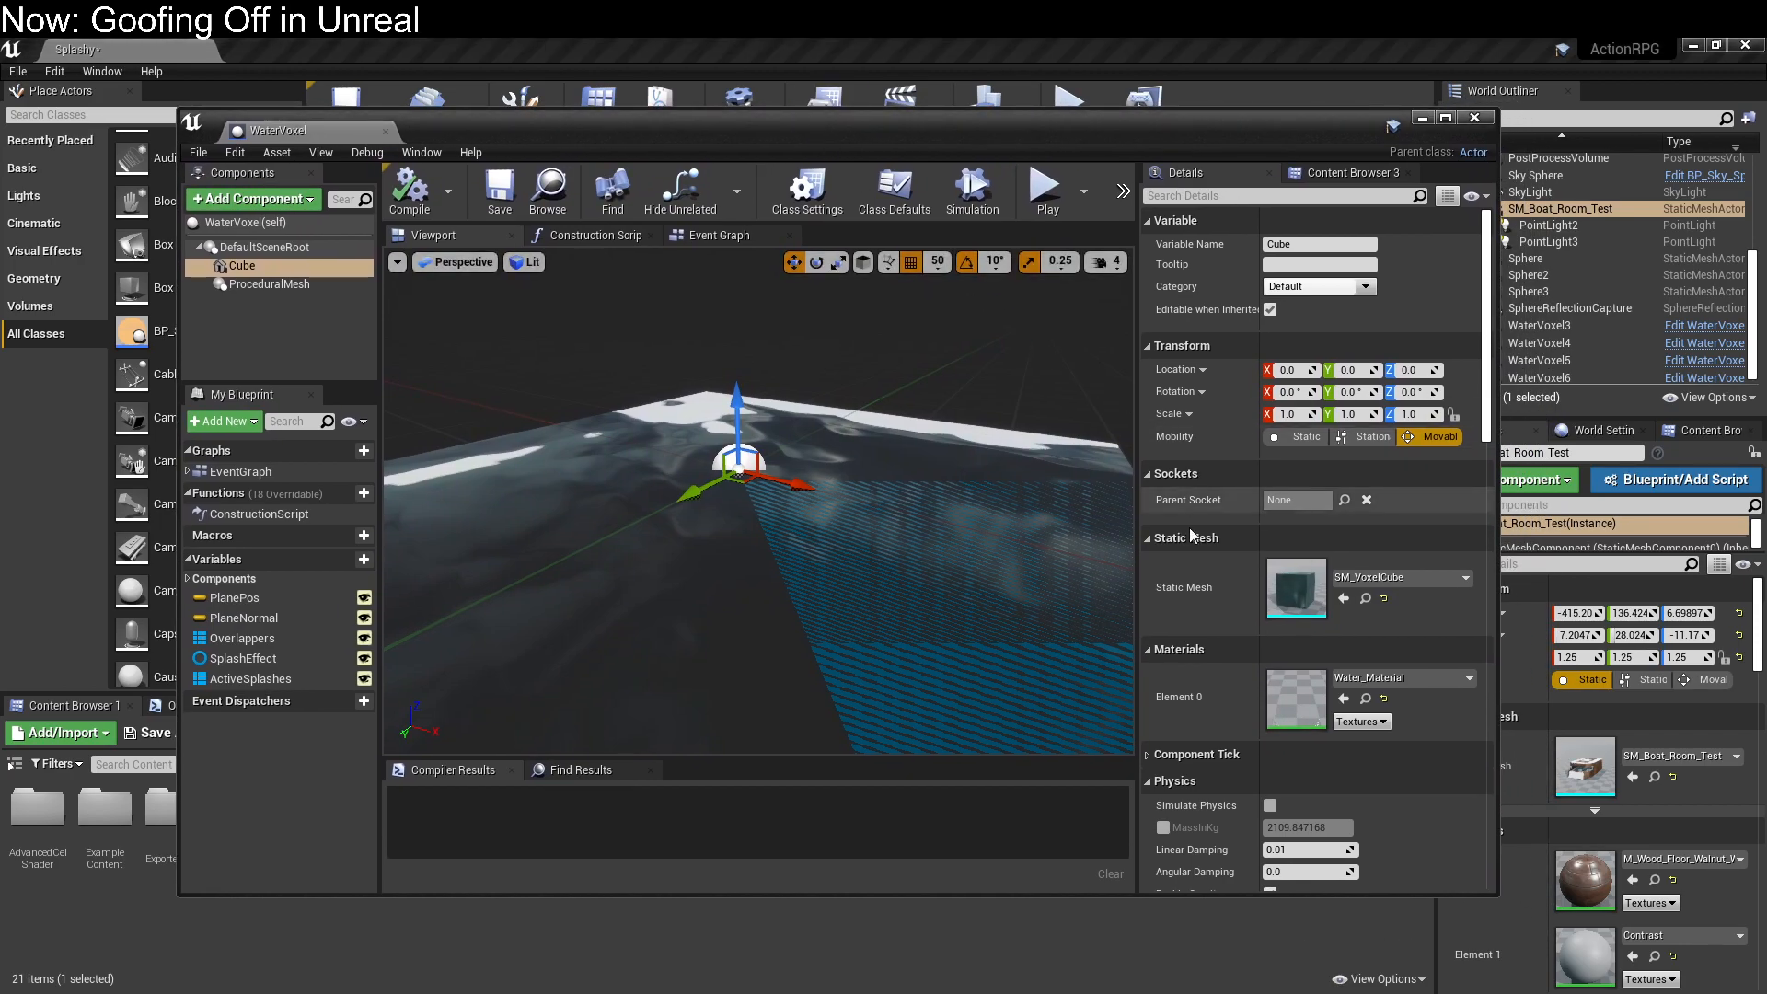
pyautogui.click(1363, 578)
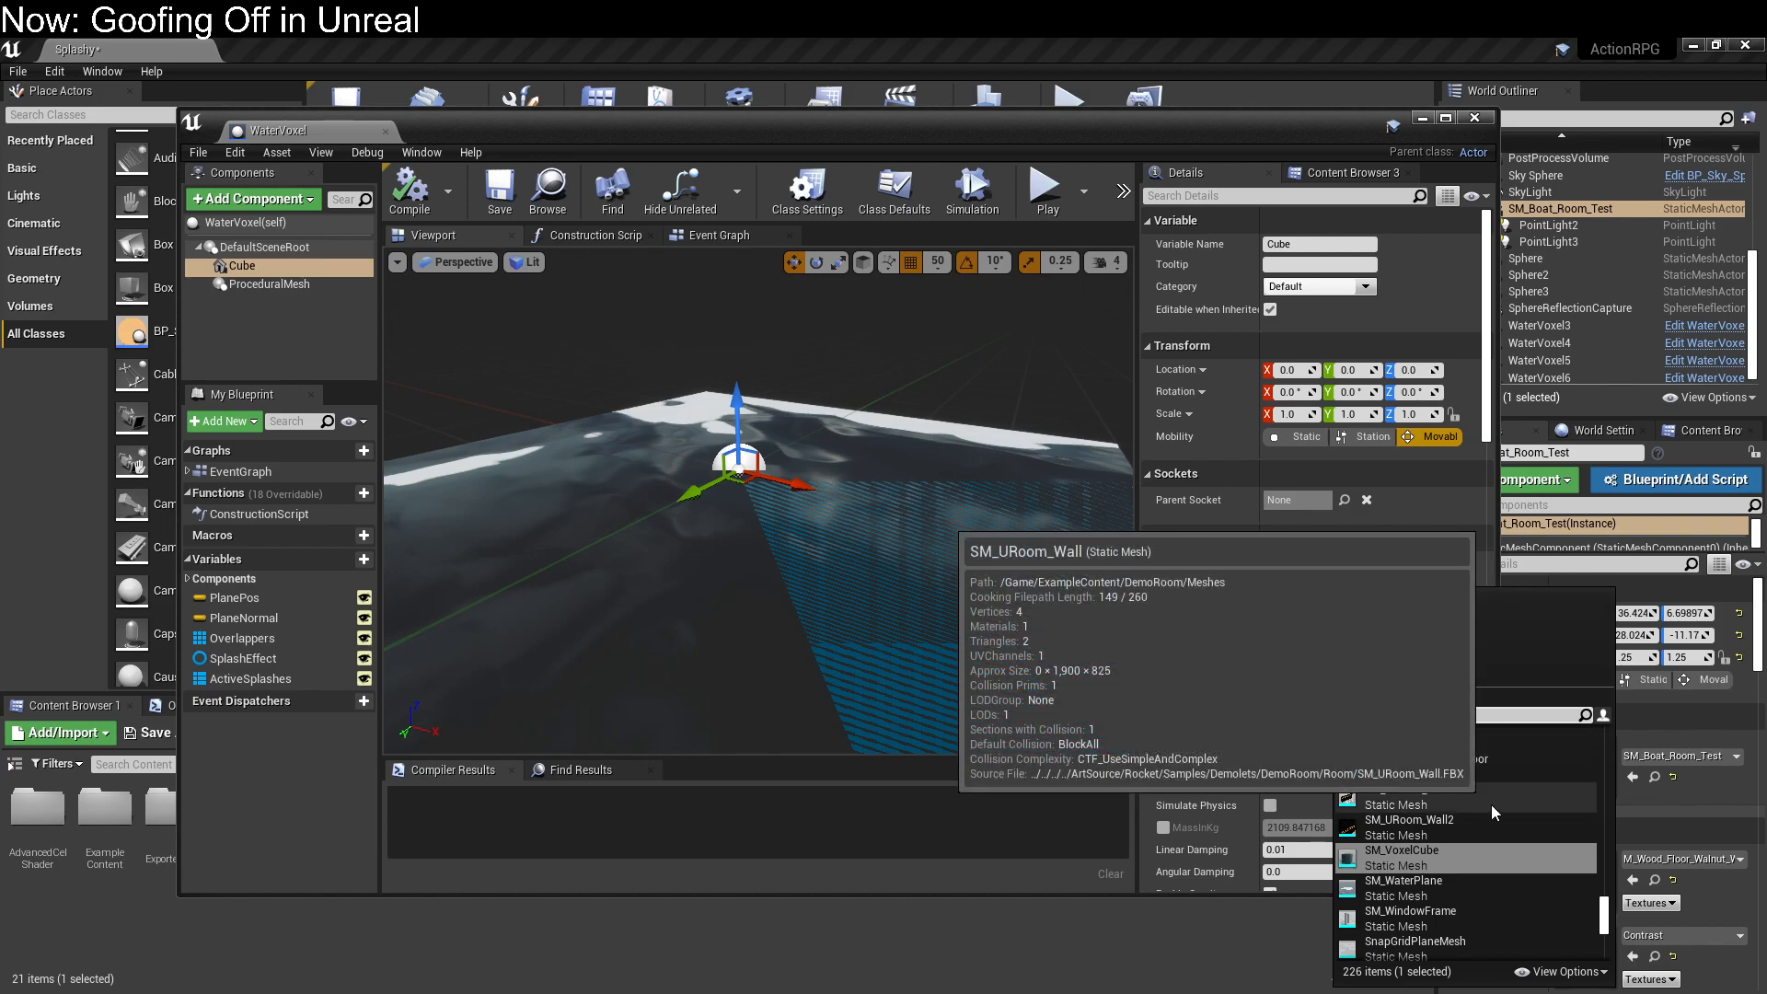
pyautogui.click(1510, 892)
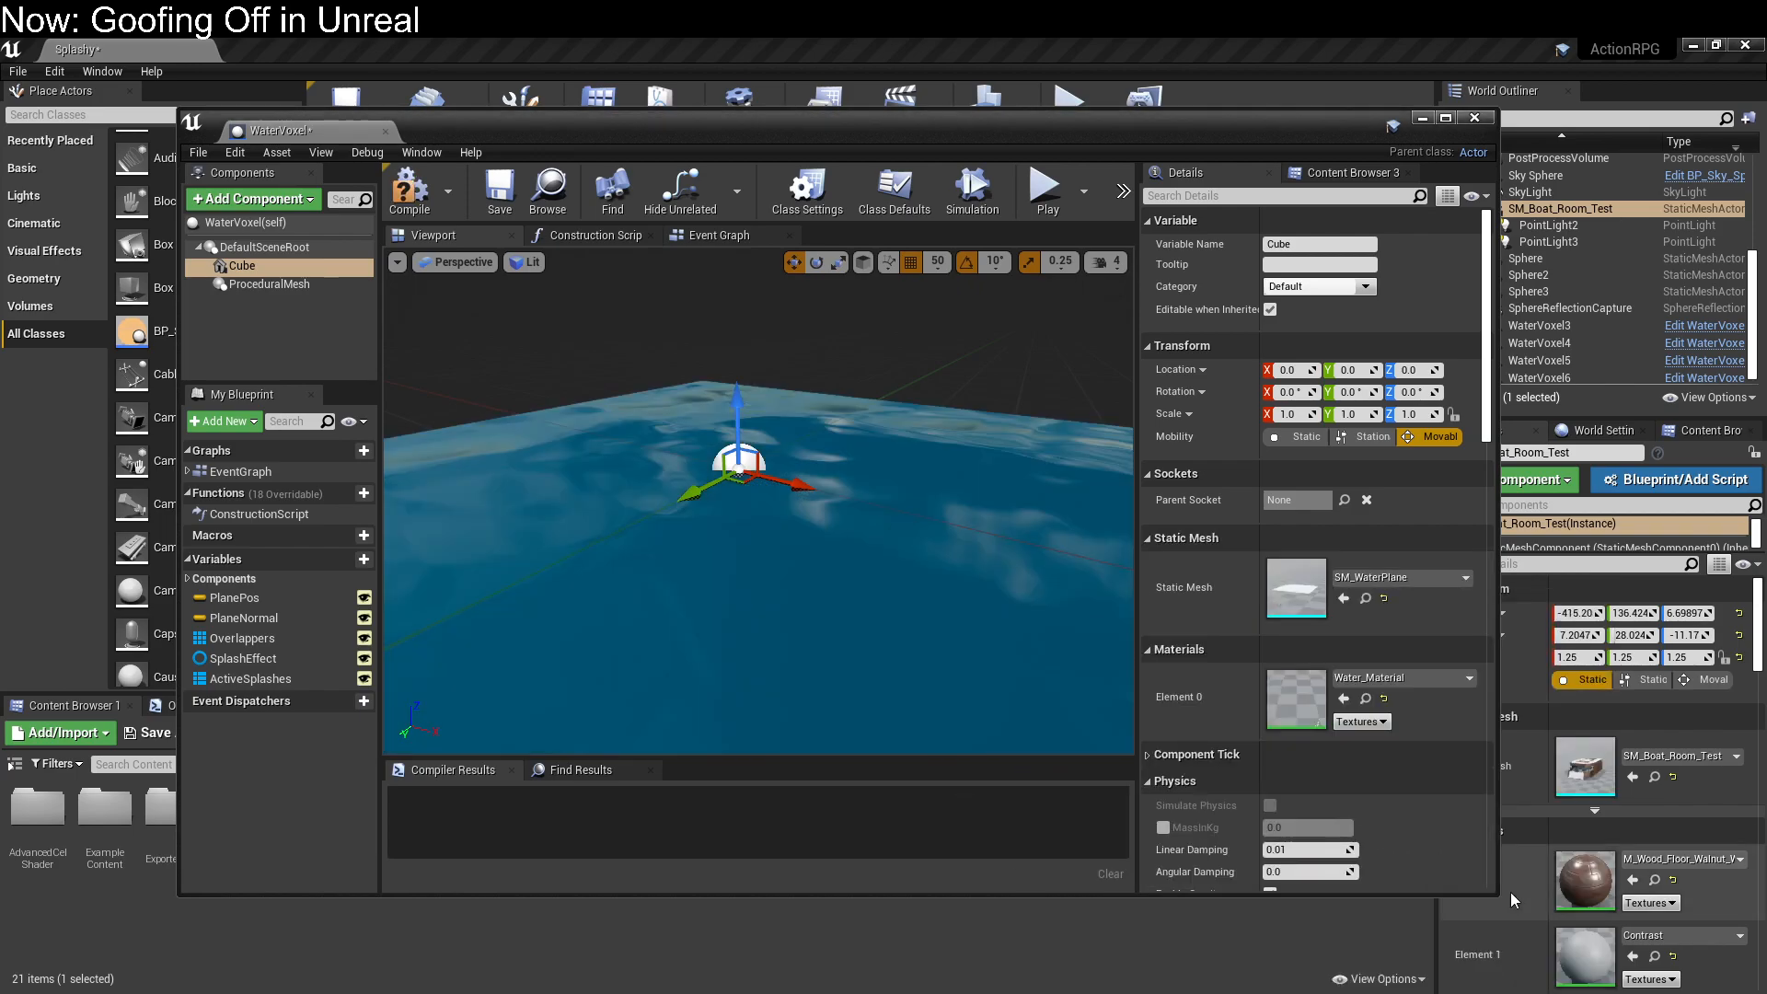
pyautogui.click(482, 188)
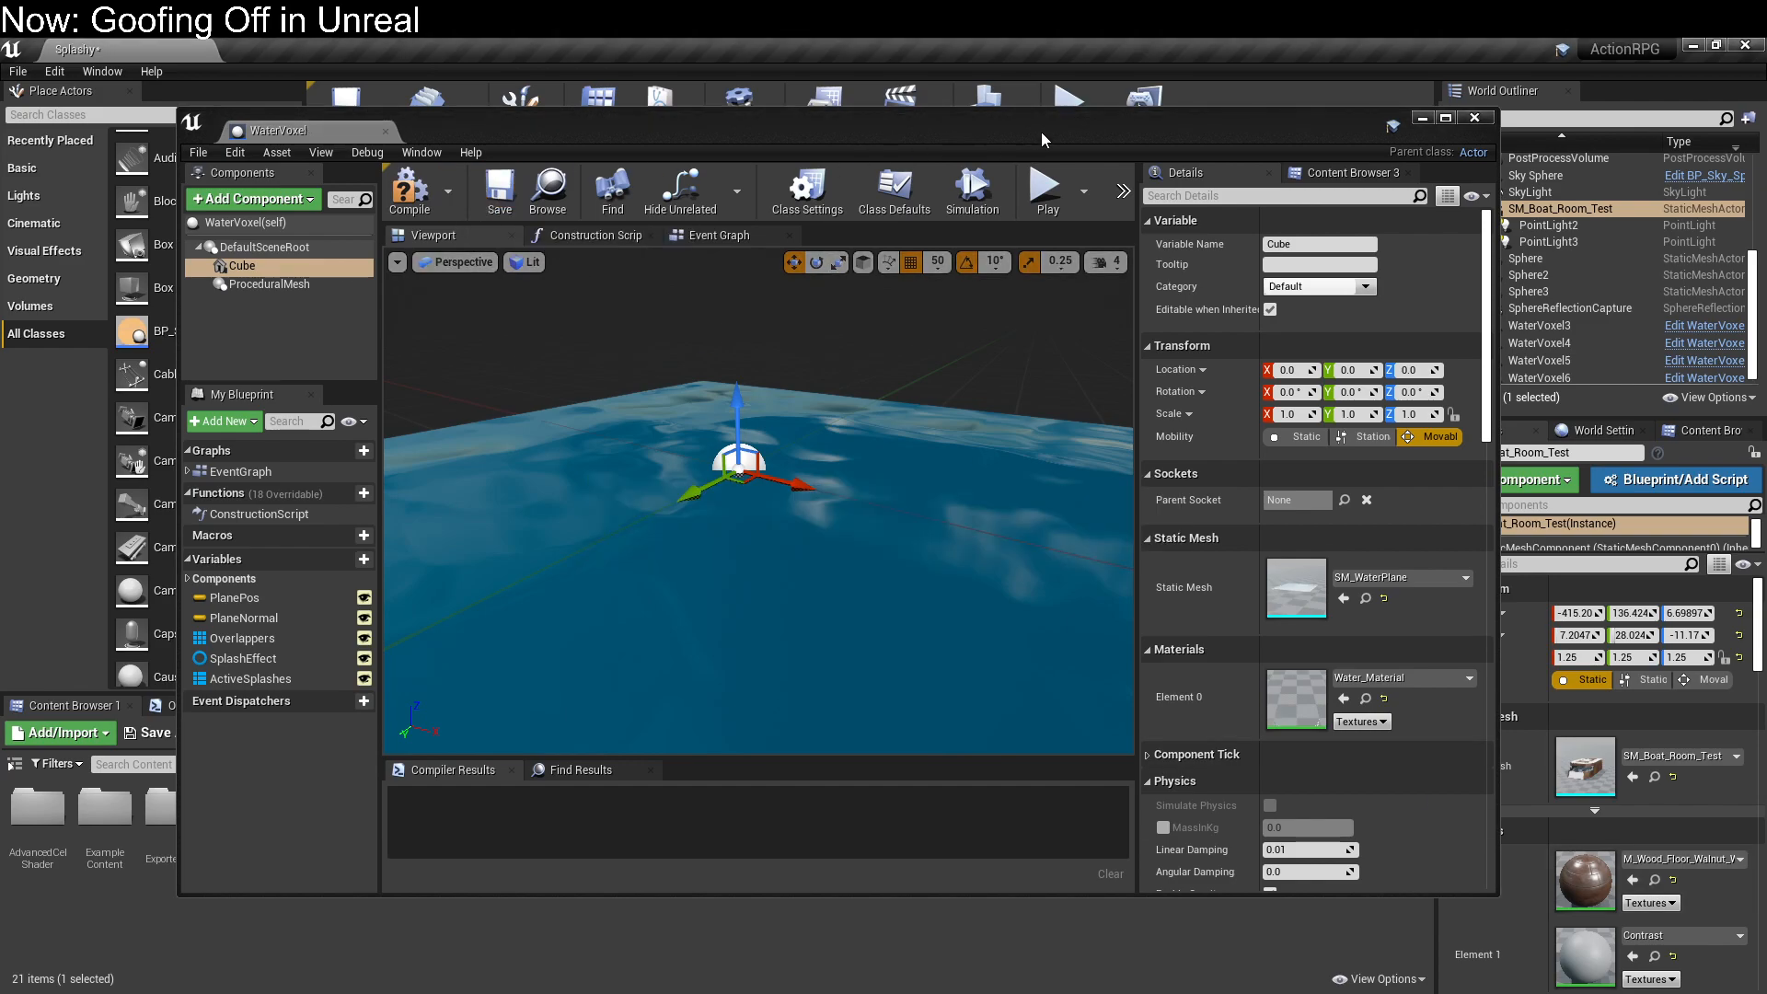
# Step: Play-test the level with the SM_WaterPlane mesh in the boat room and end the session
pyautogui.click(1043, 100)
pyautogui.press('f')
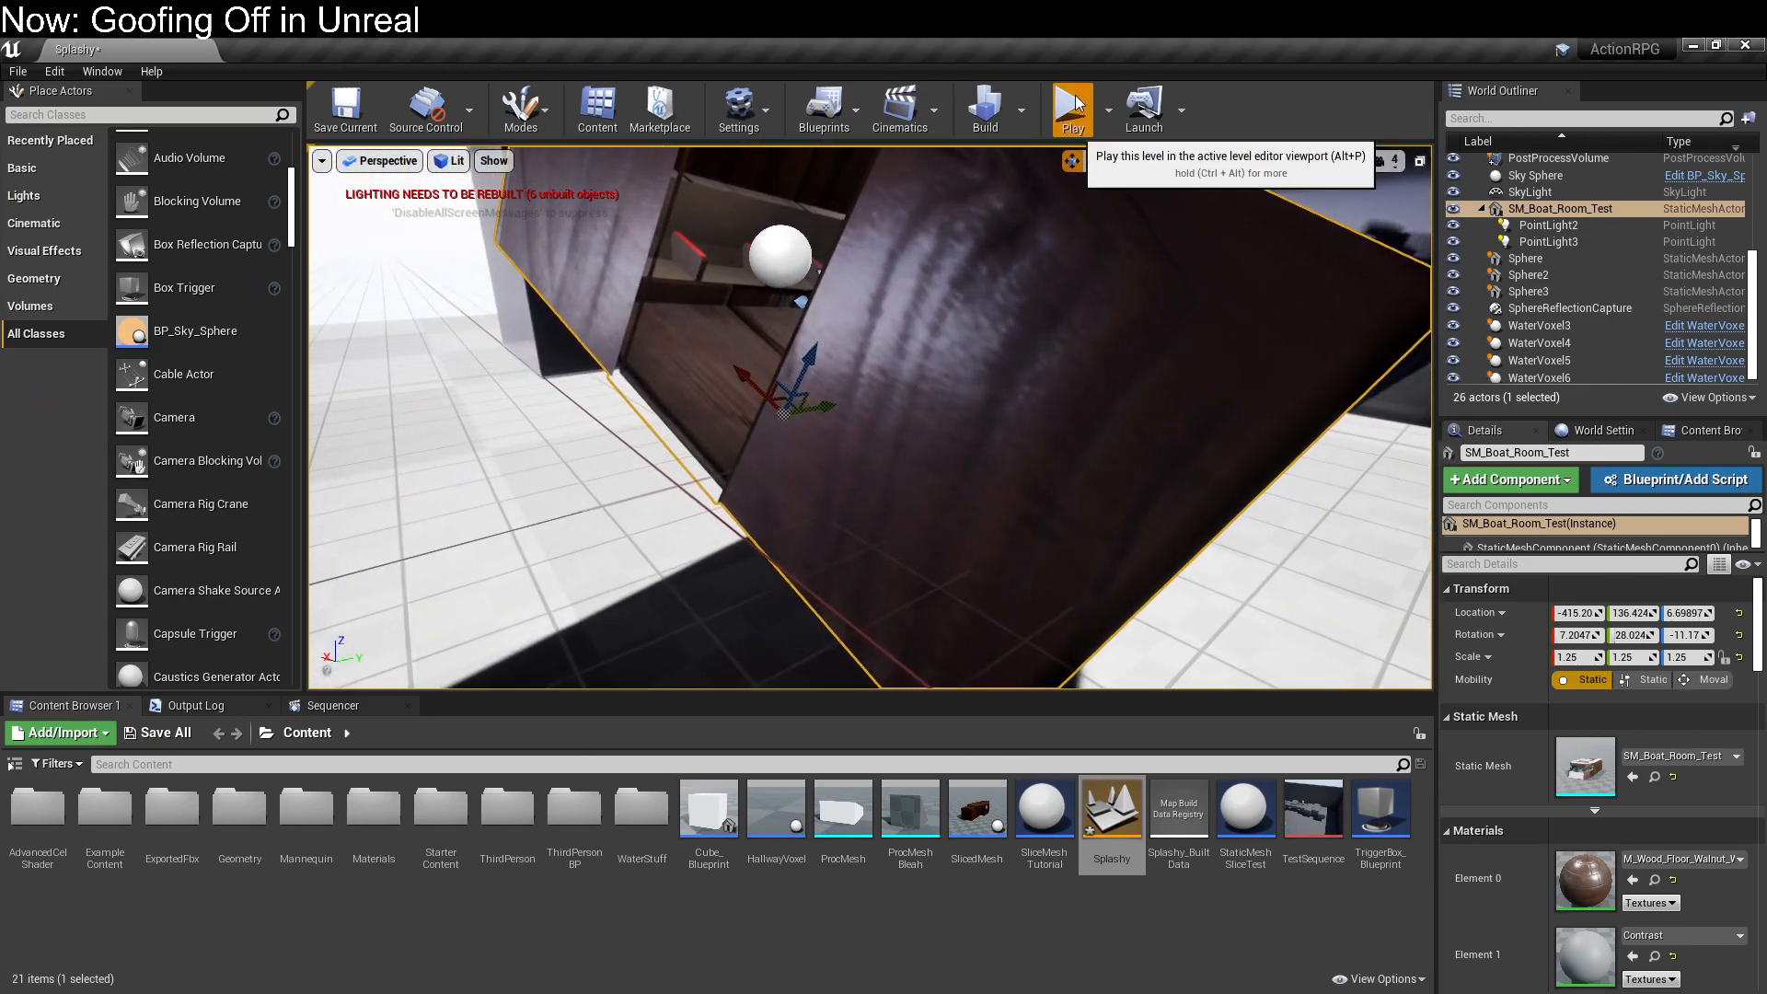
pyautogui.click(1075, 97)
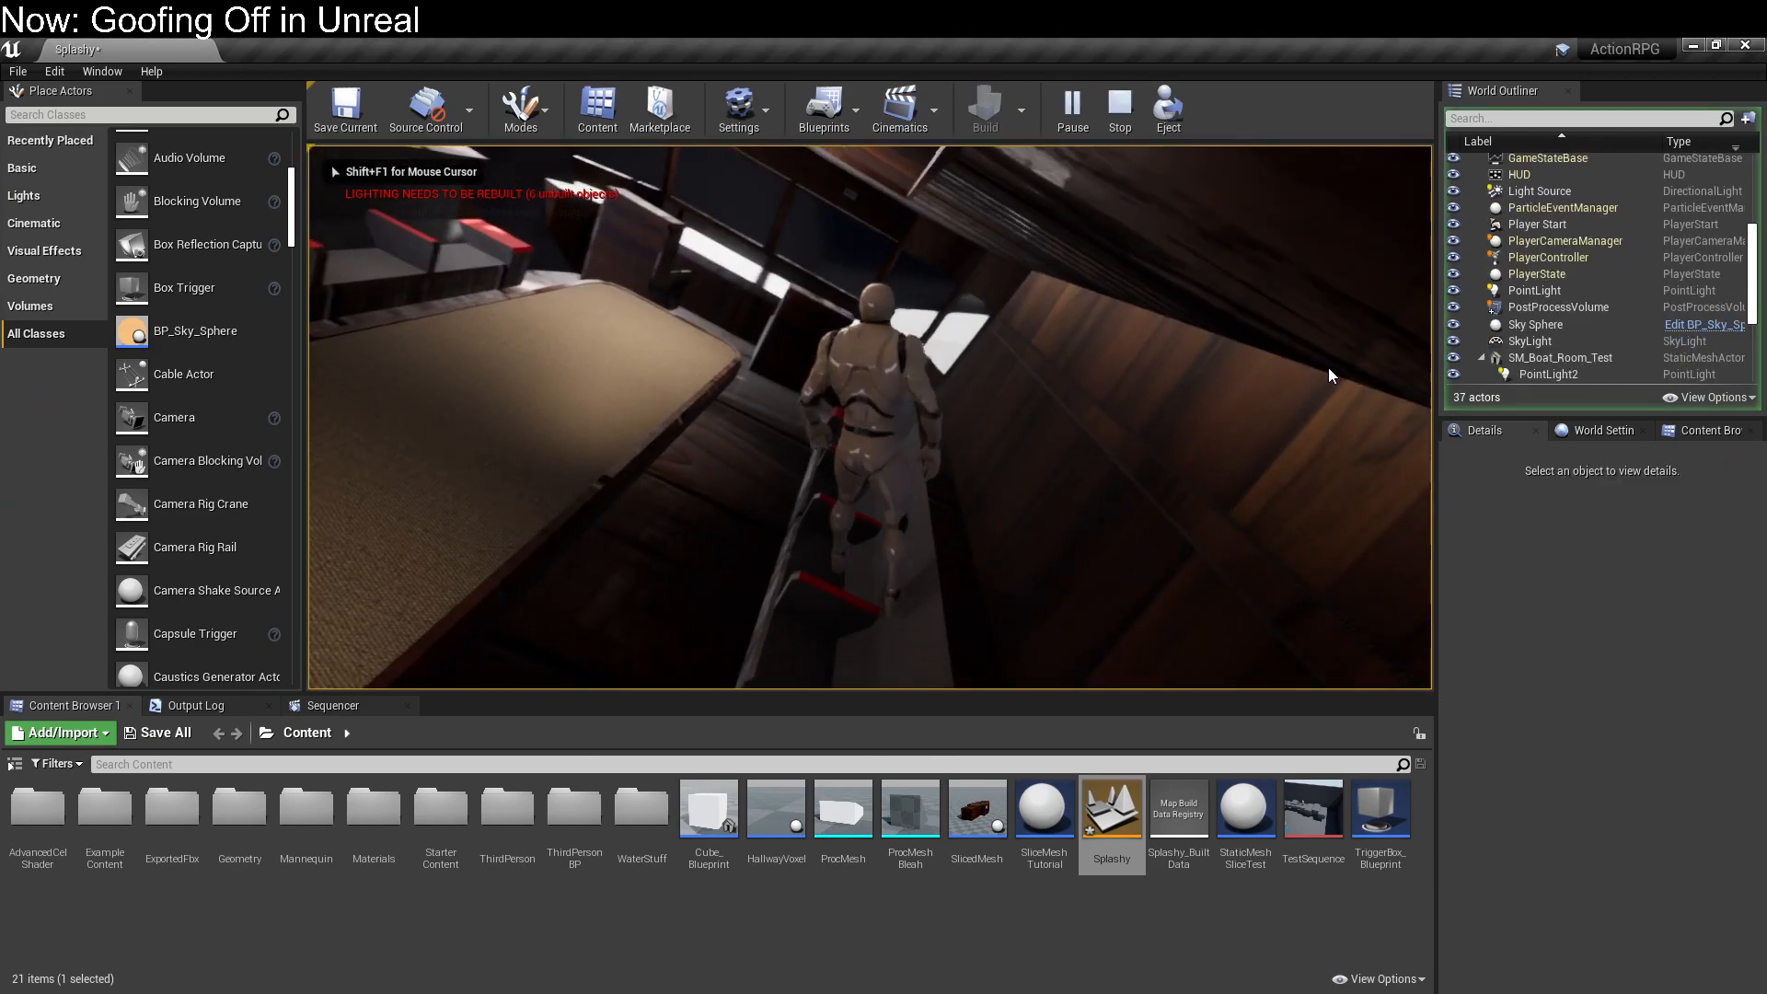
pyautogui.press('Escape')
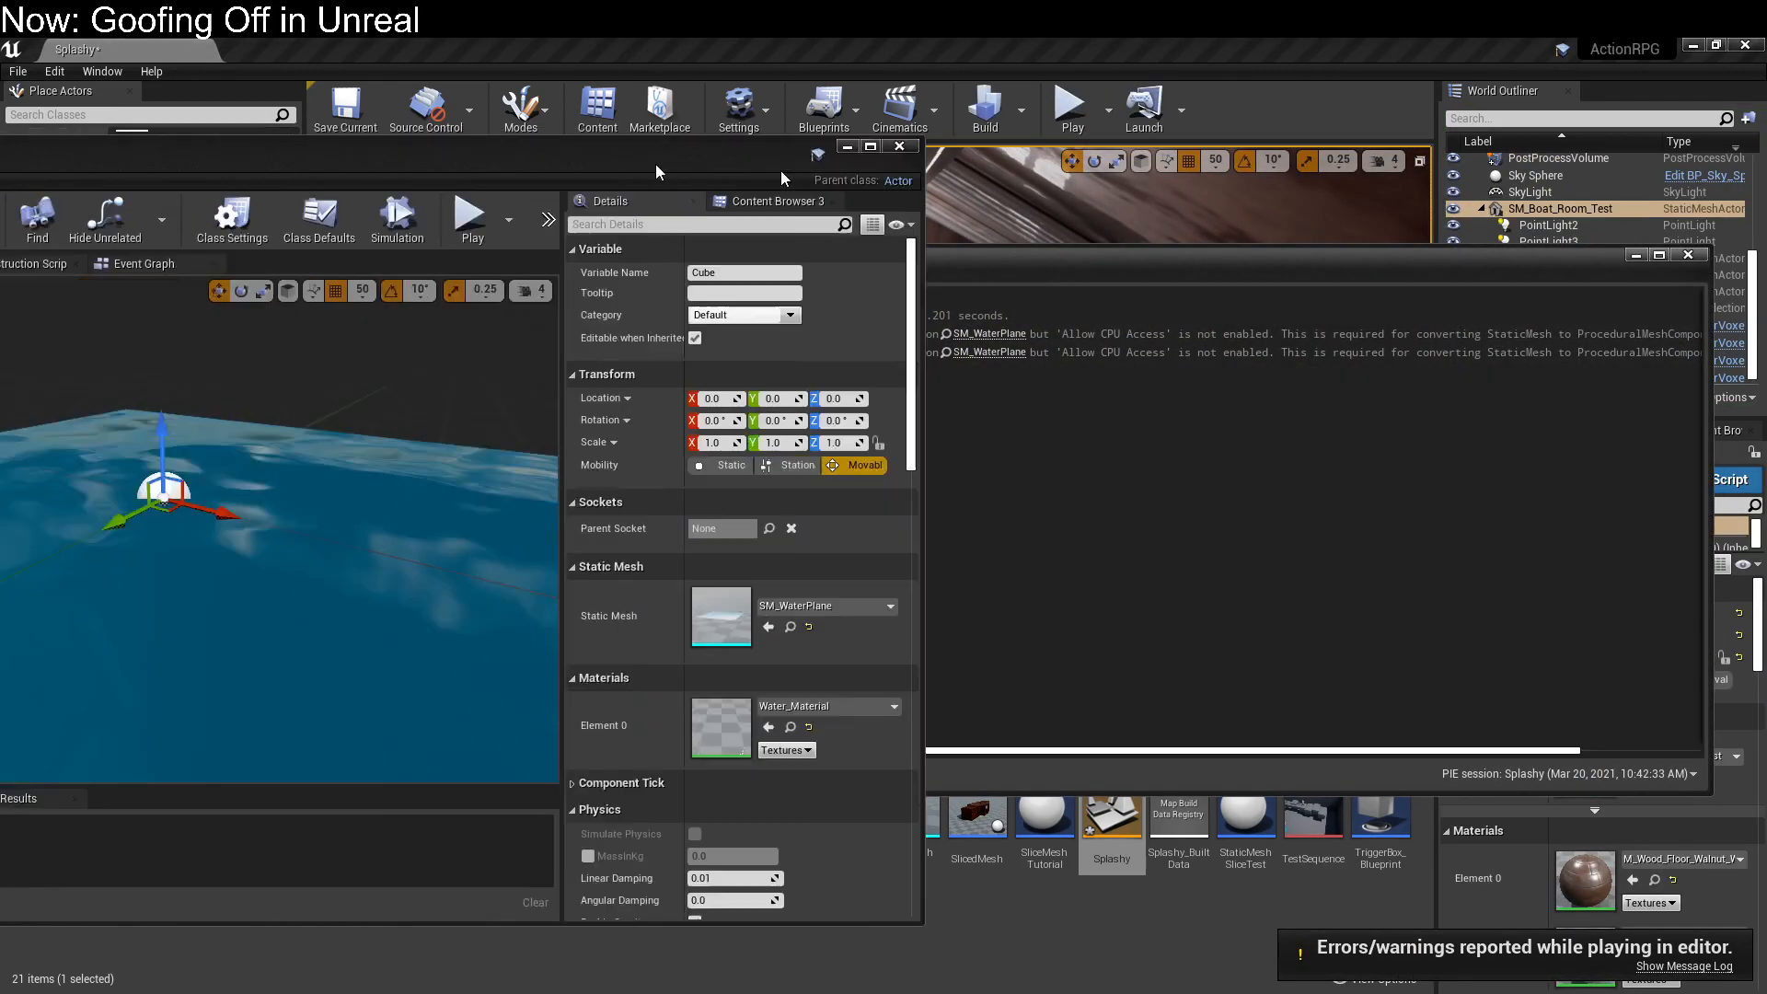
# Step: Return to the WaterVoxel Blueprint and search the Cube's static mesh options for "water", leaving the selection as it is
pyautogui.moveTo(780, 170); pyautogui.dragTo(1258, 145)
pyautogui.click(1248, 578)
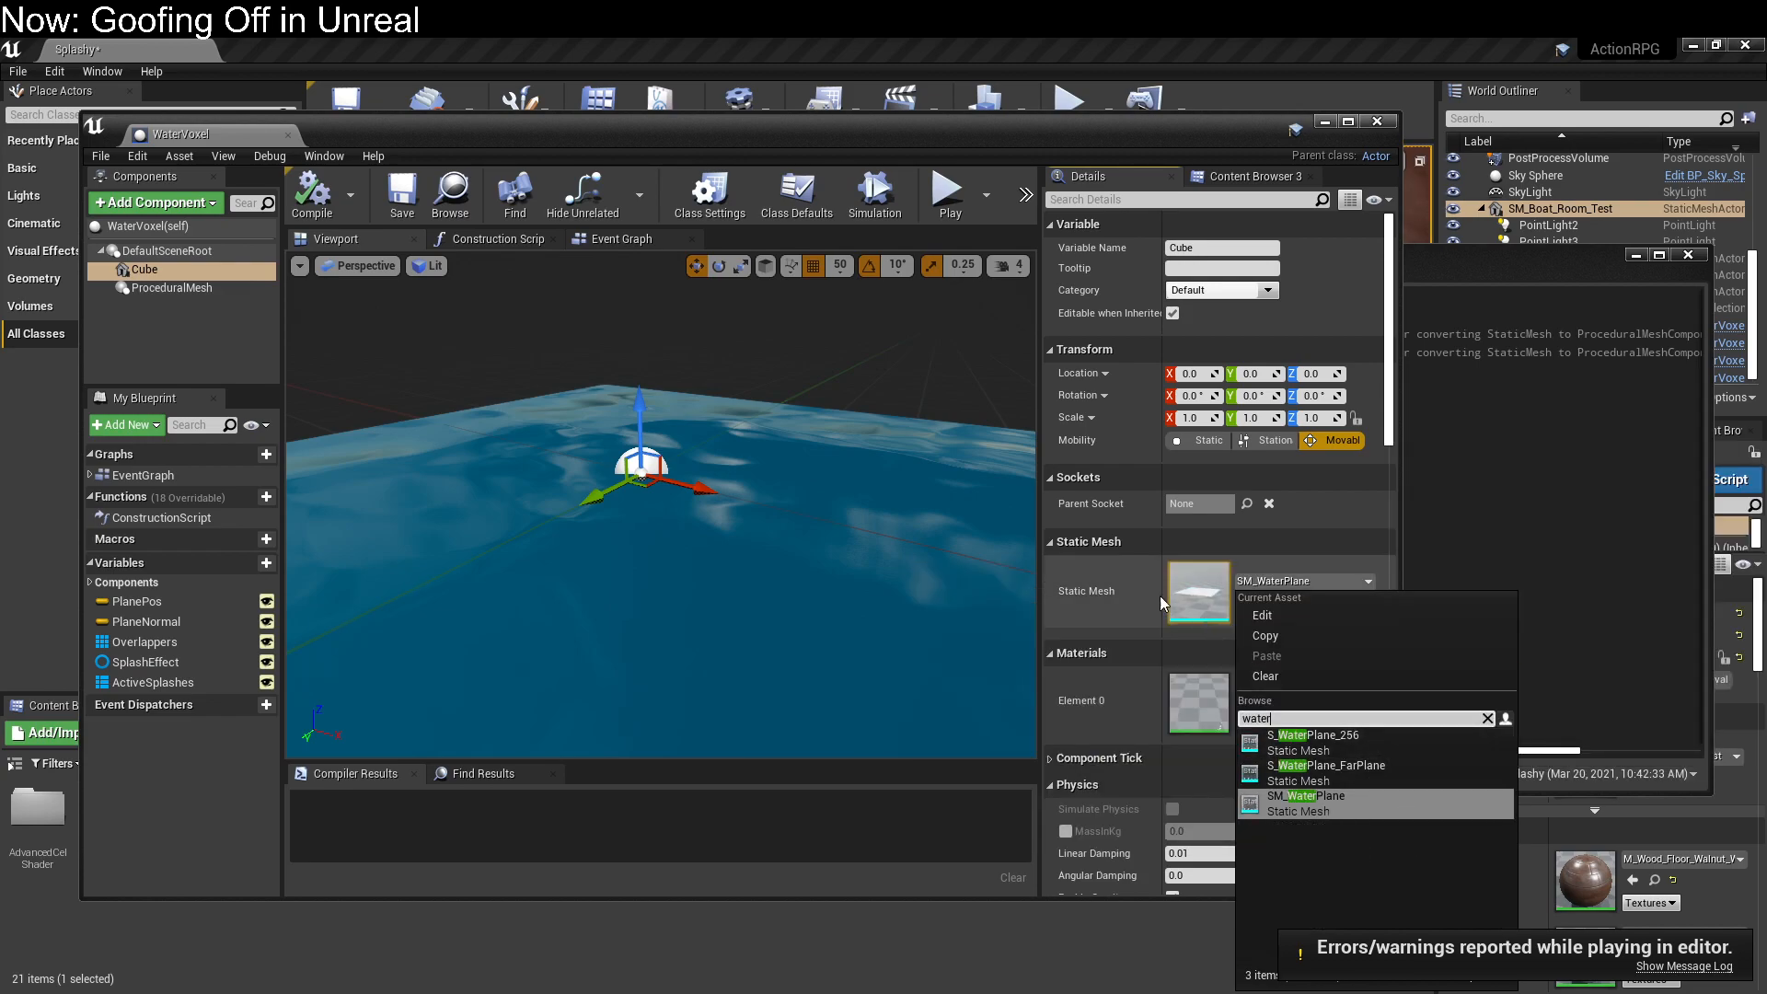
pyautogui.click(1117, 595)
pyautogui.click(1282, 583)
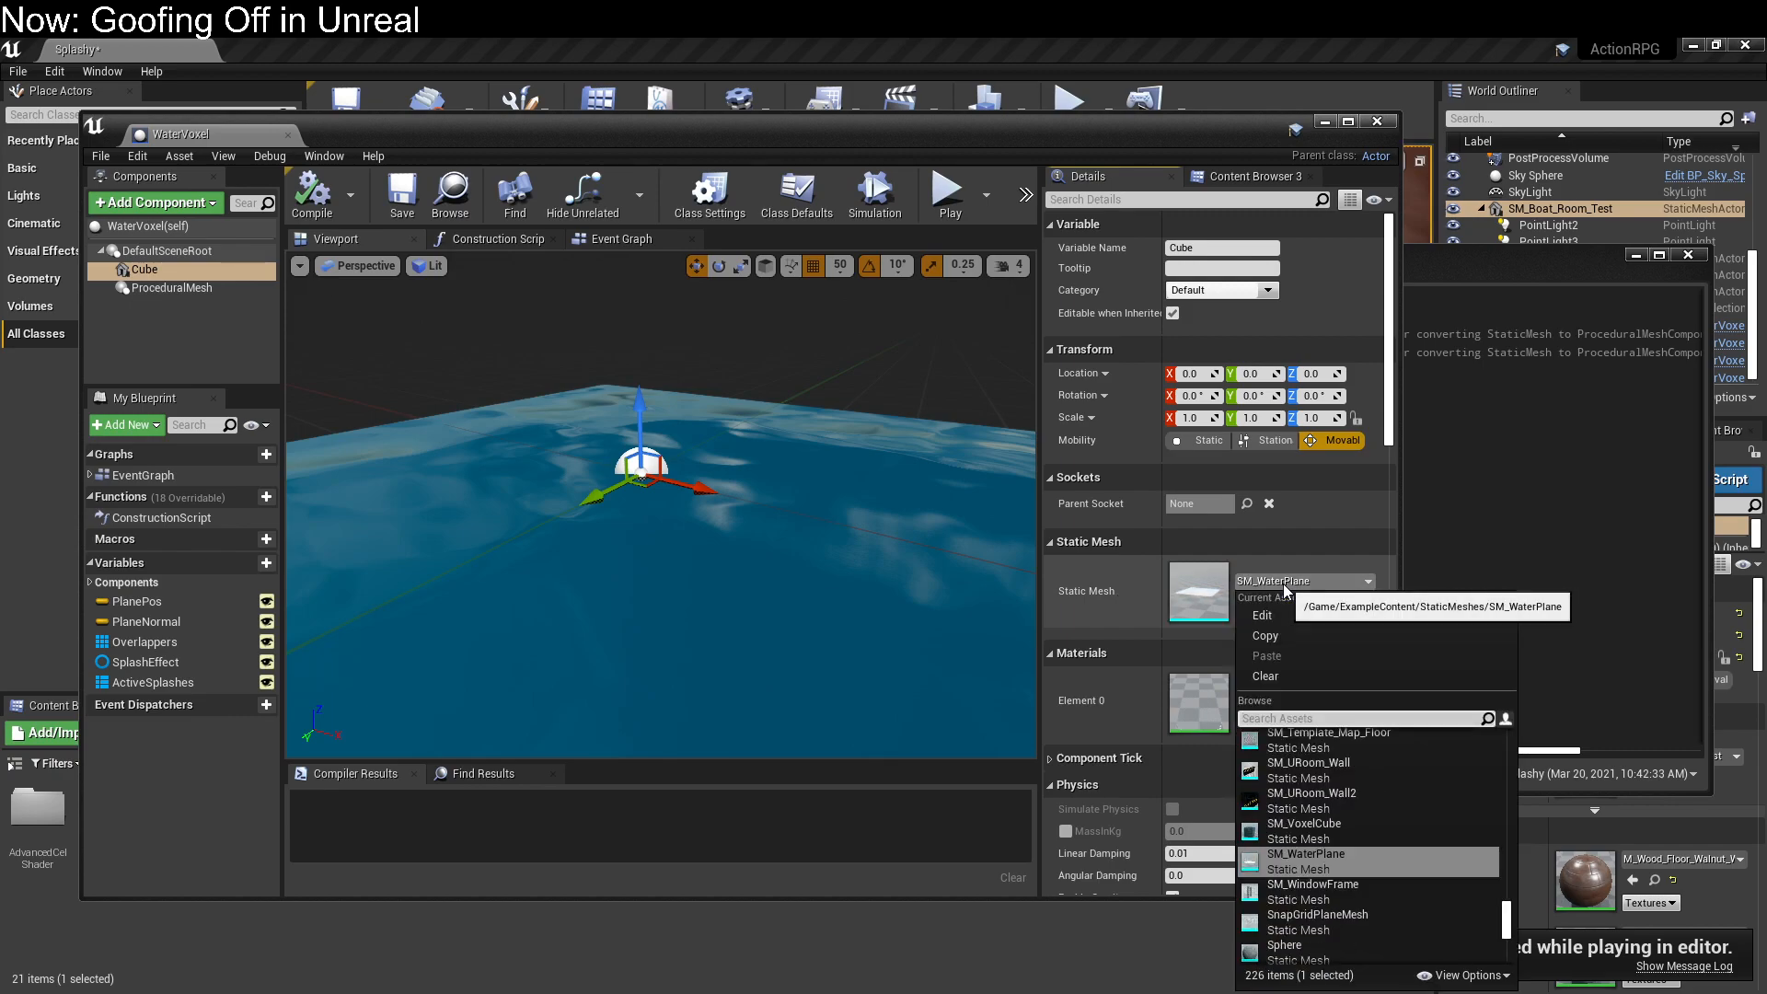
pyautogui.click(452, 435)
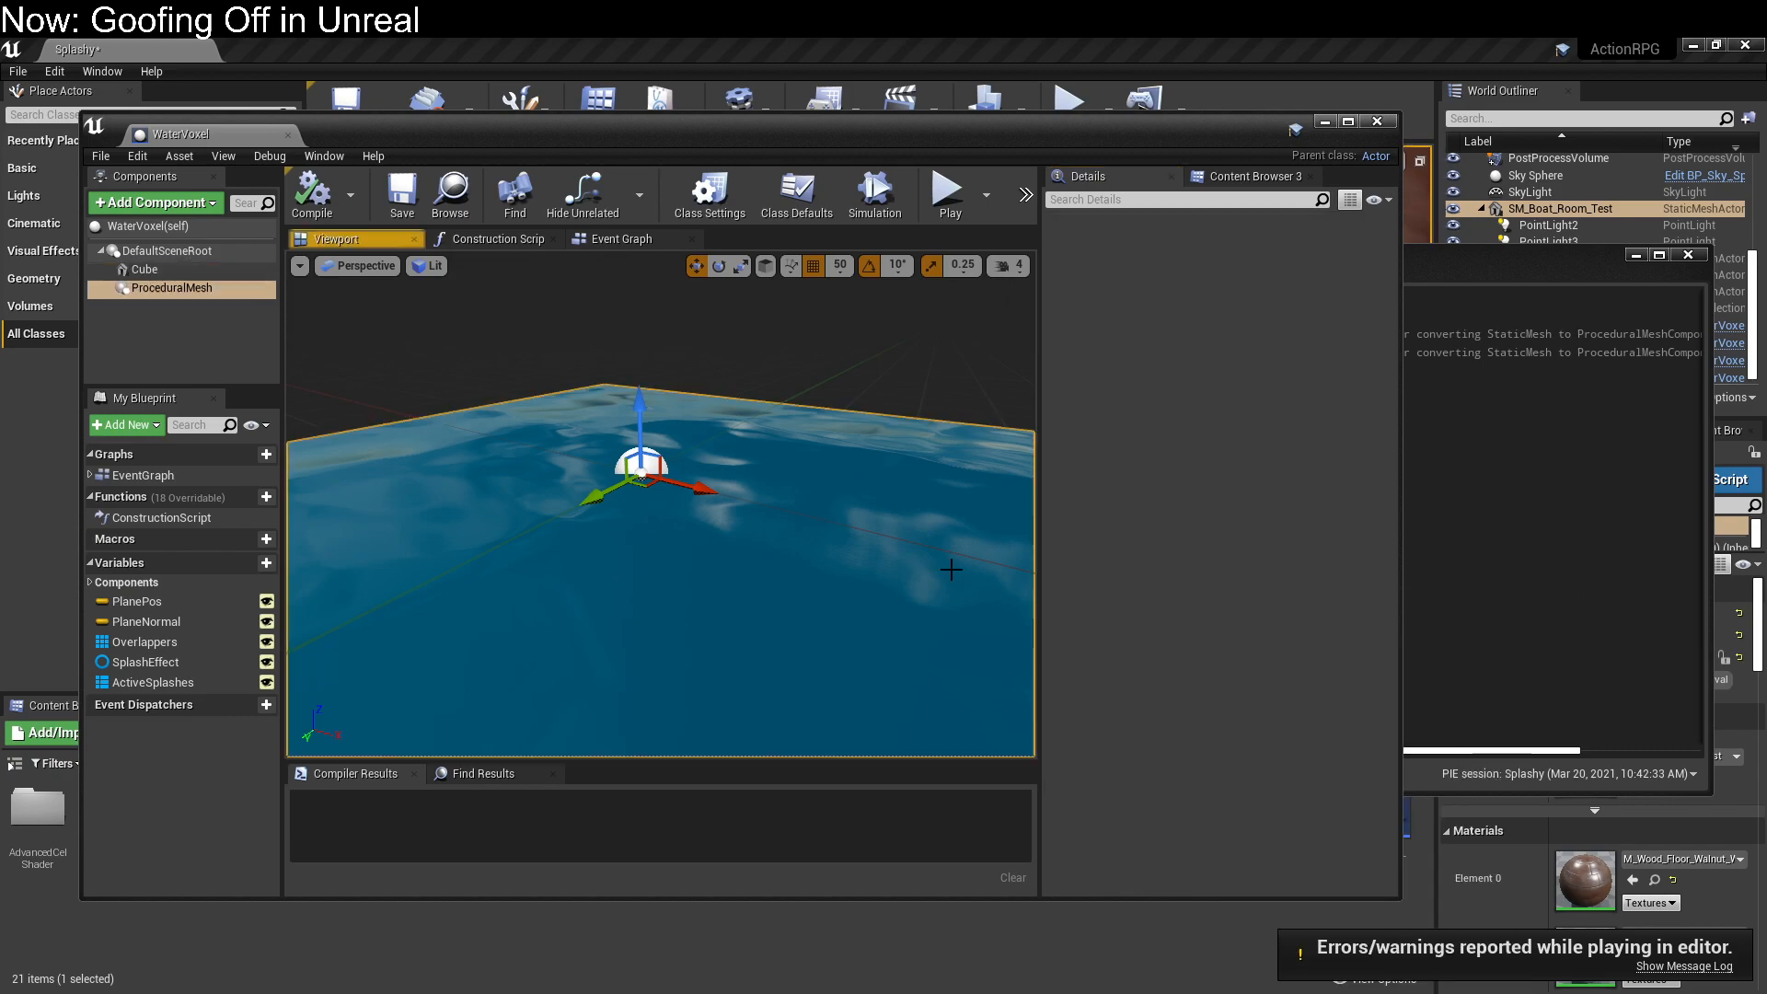
# Step: Undo the Cube's switch to SM_WaterPlane and the last replacement of its material
pyautogui.click(144, 269)
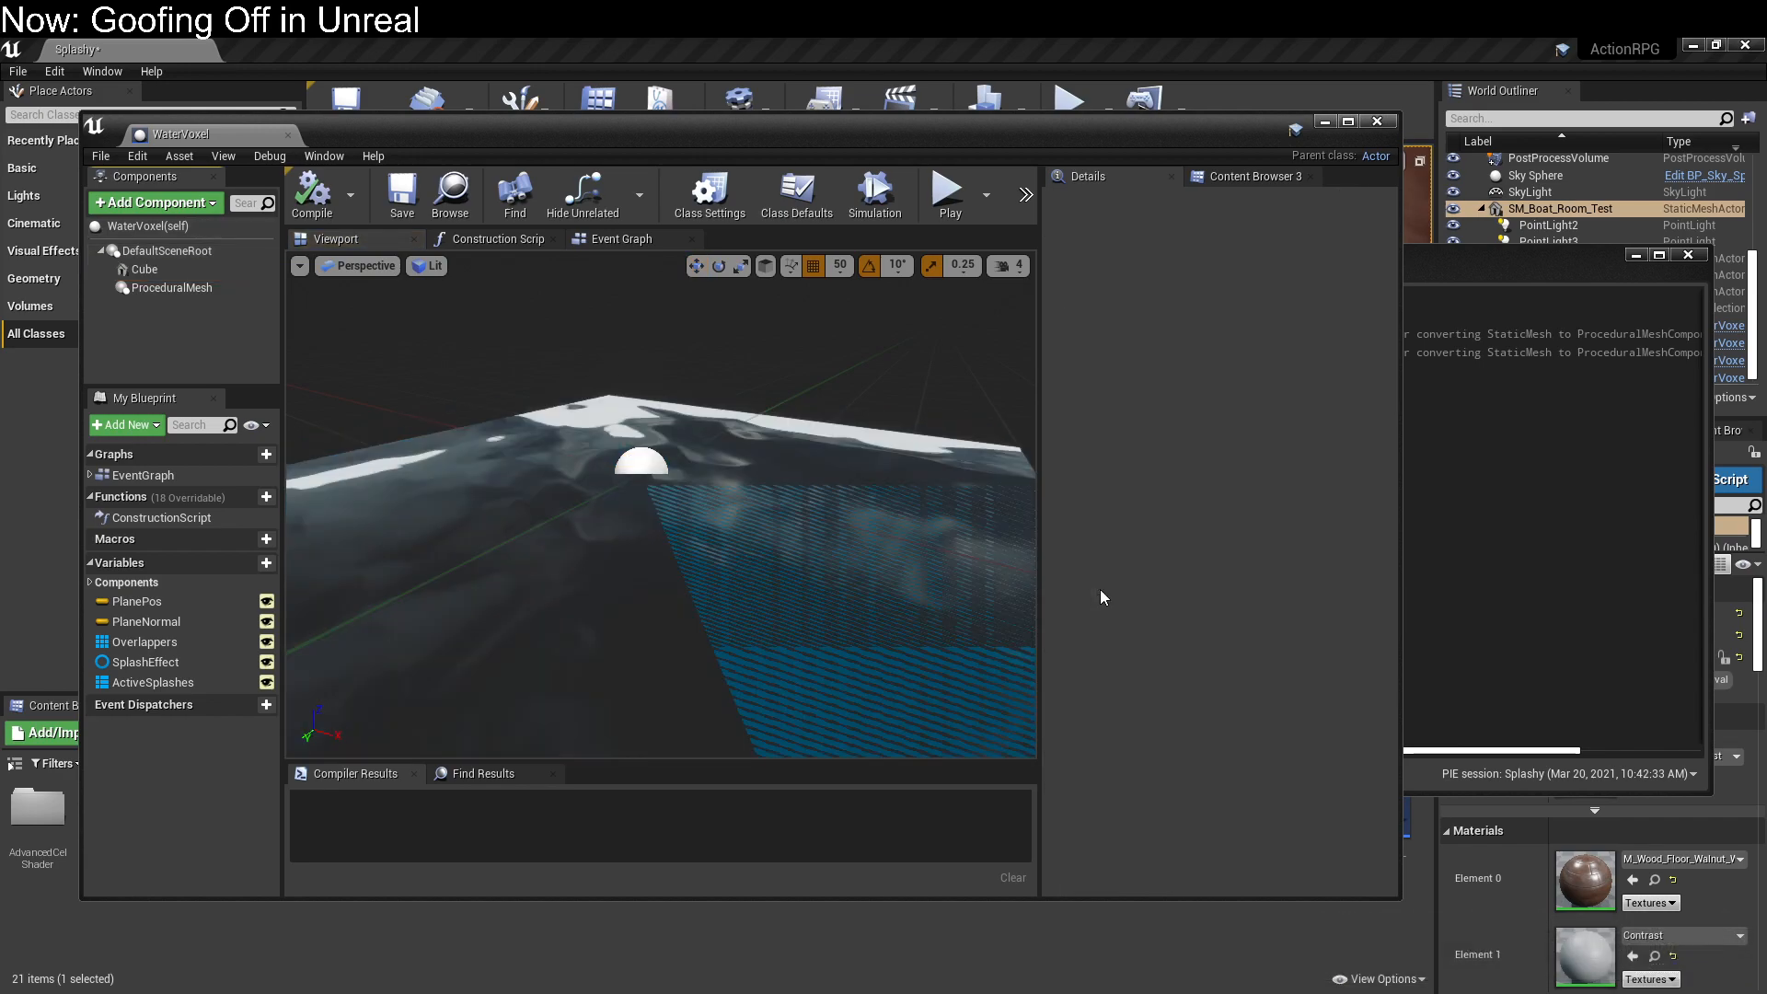
pyautogui.hotkey('ctrl', 'z')
pyautogui.hotkey('ctrl', 'z')
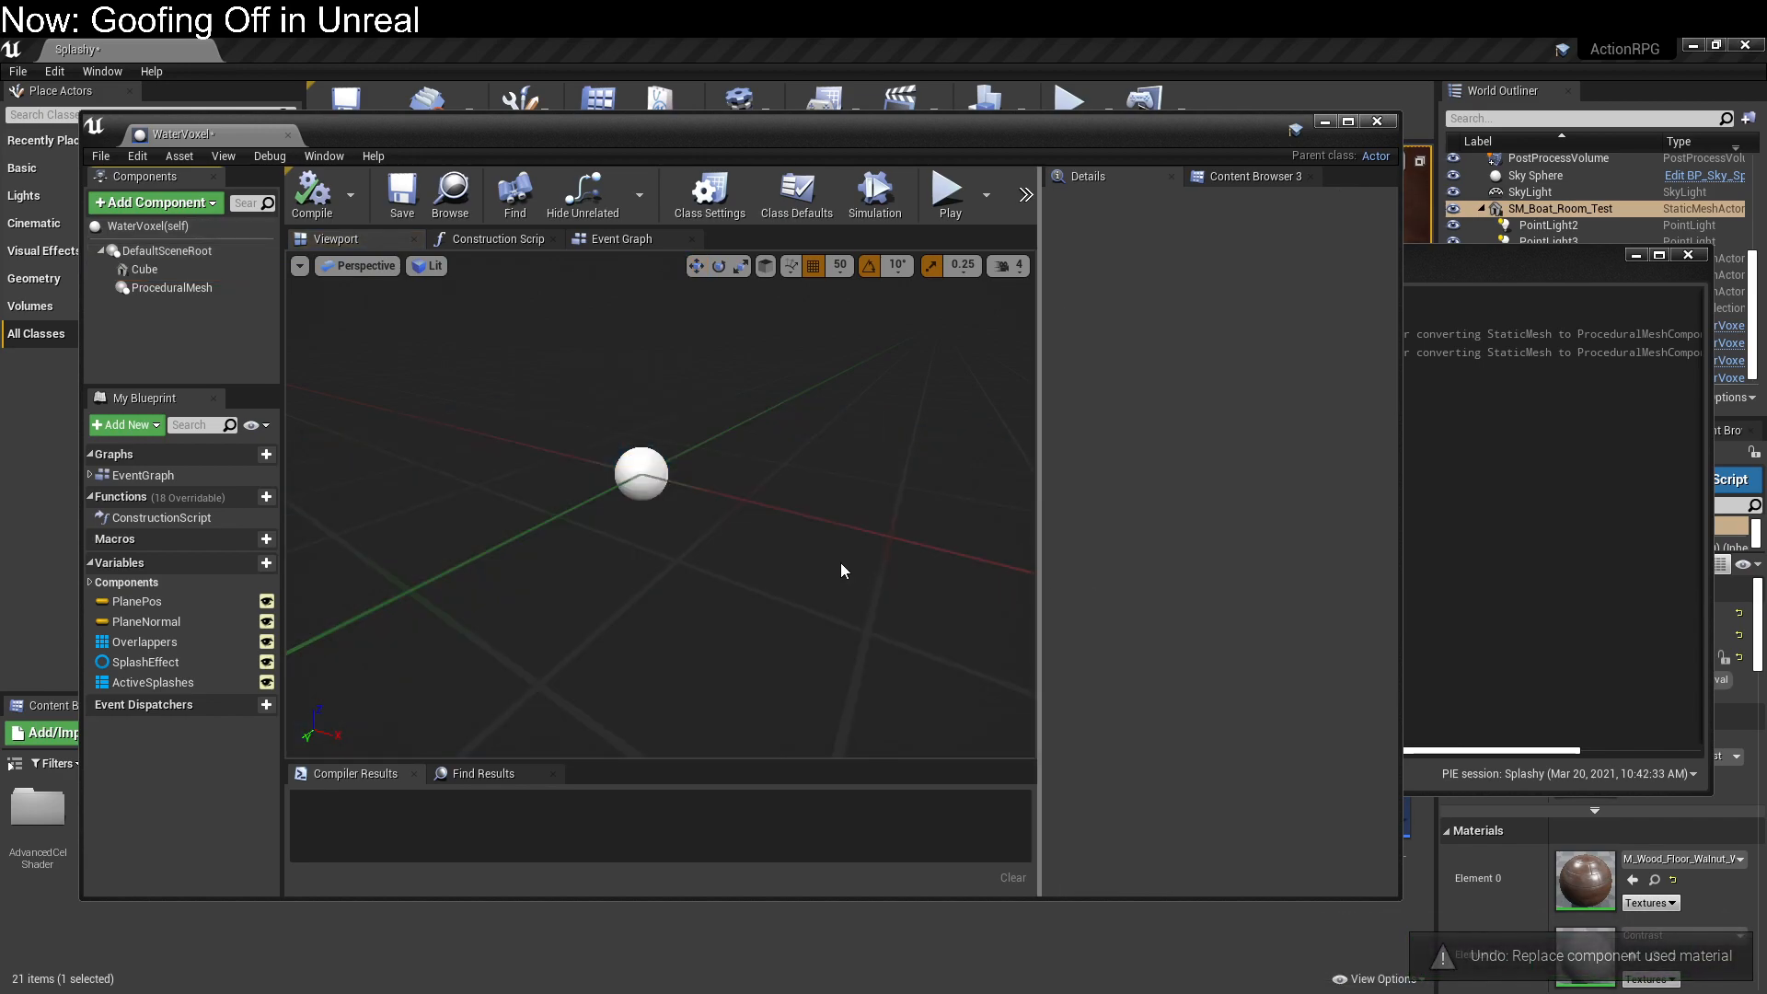
# Step: Set the Cube component's material to Water_Material_Inst and inspect it on the mesh from several angles
pyautogui.click(715, 560)
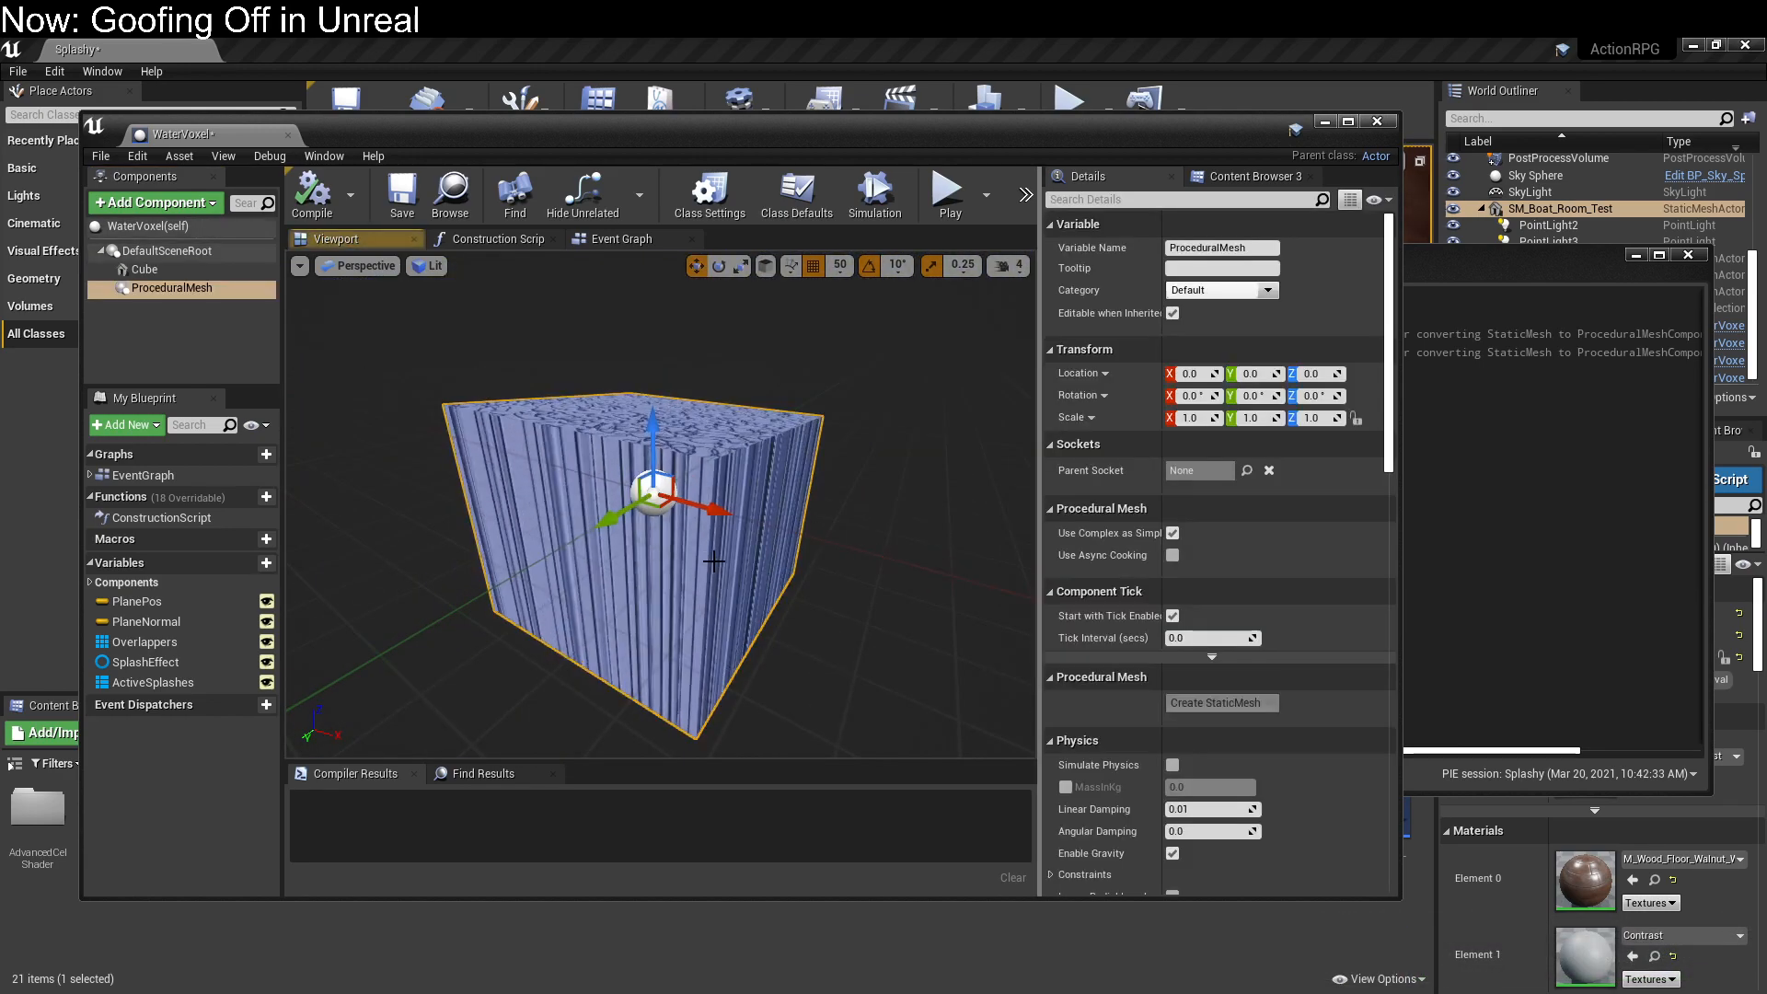
pyautogui.click(144, 269)
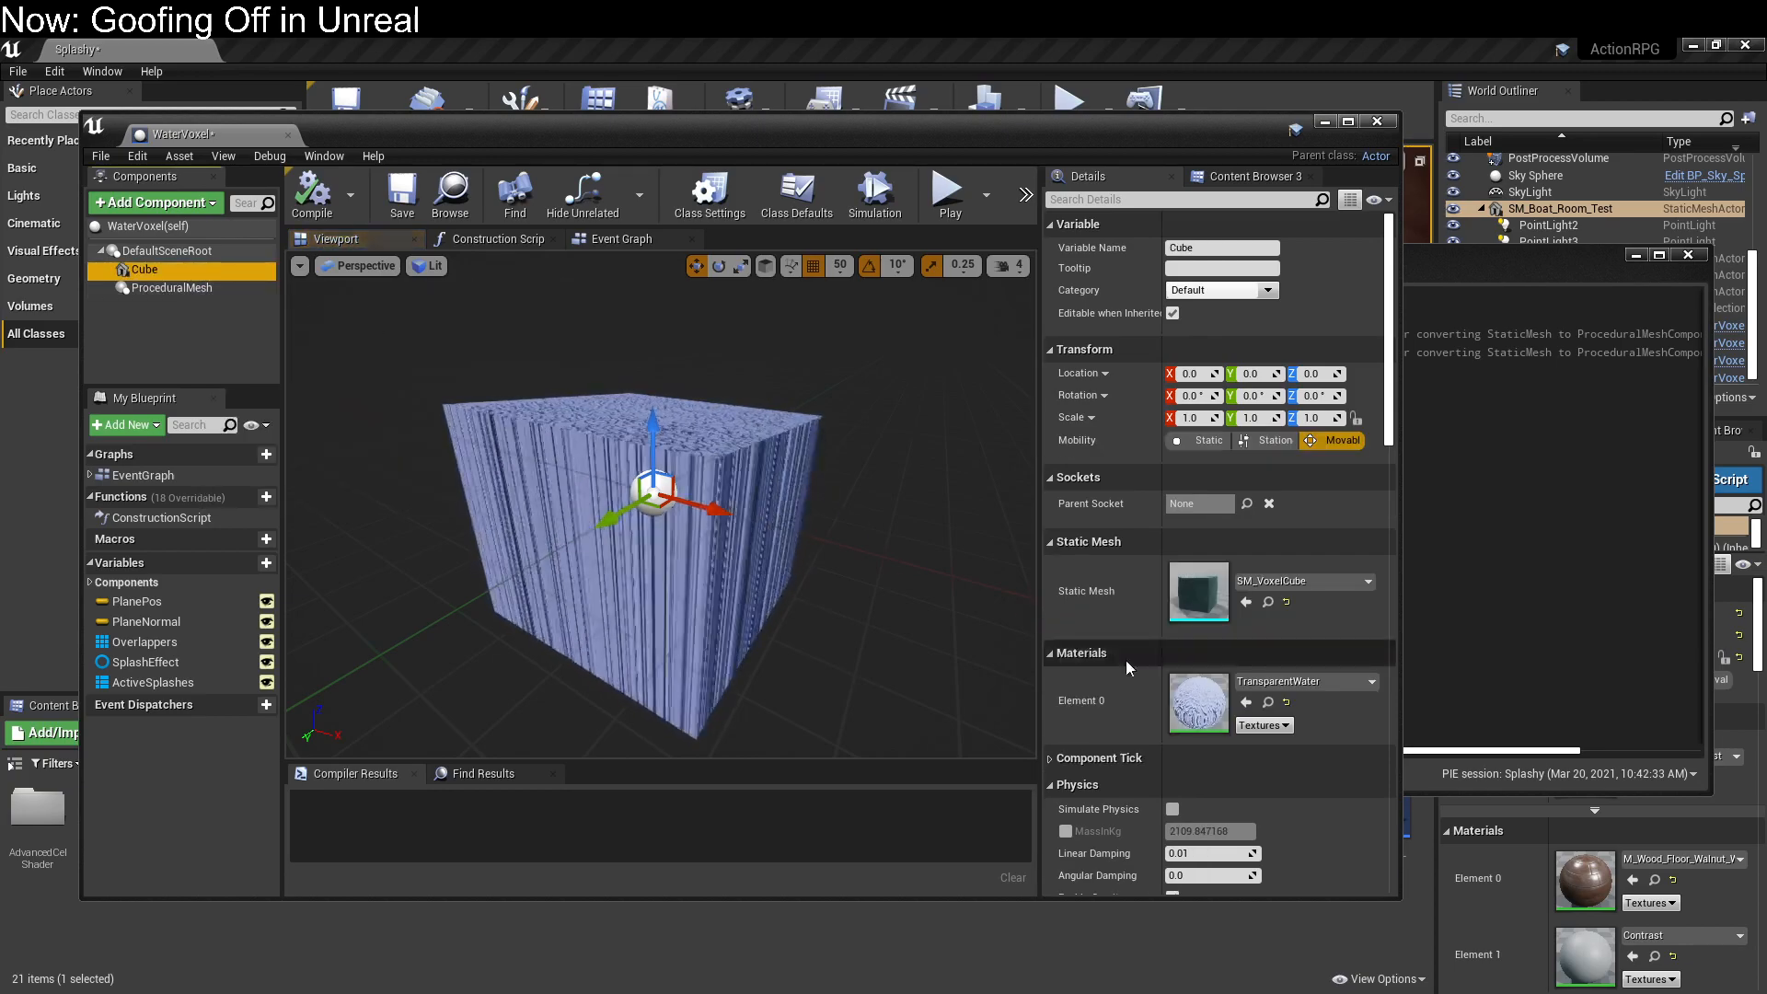
pyautogui.click(1336, 682)
pyautogui.write('water')
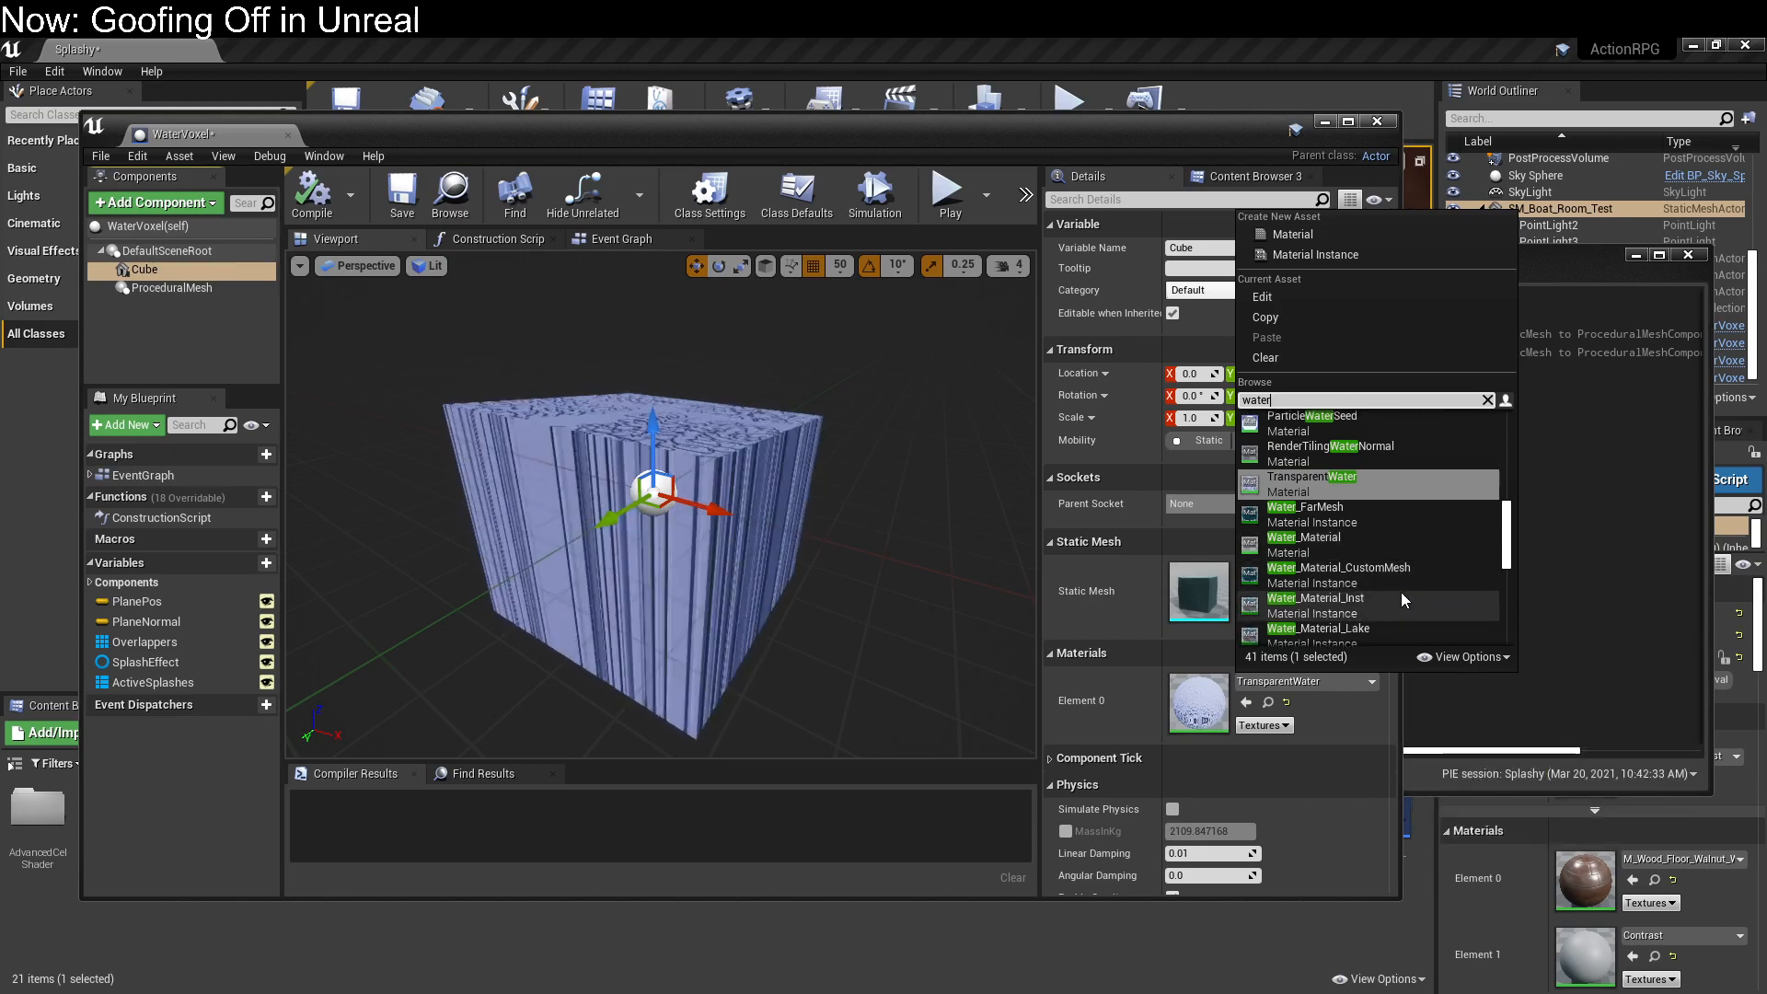
pyautogui.scroll(-1, 1400, 593)
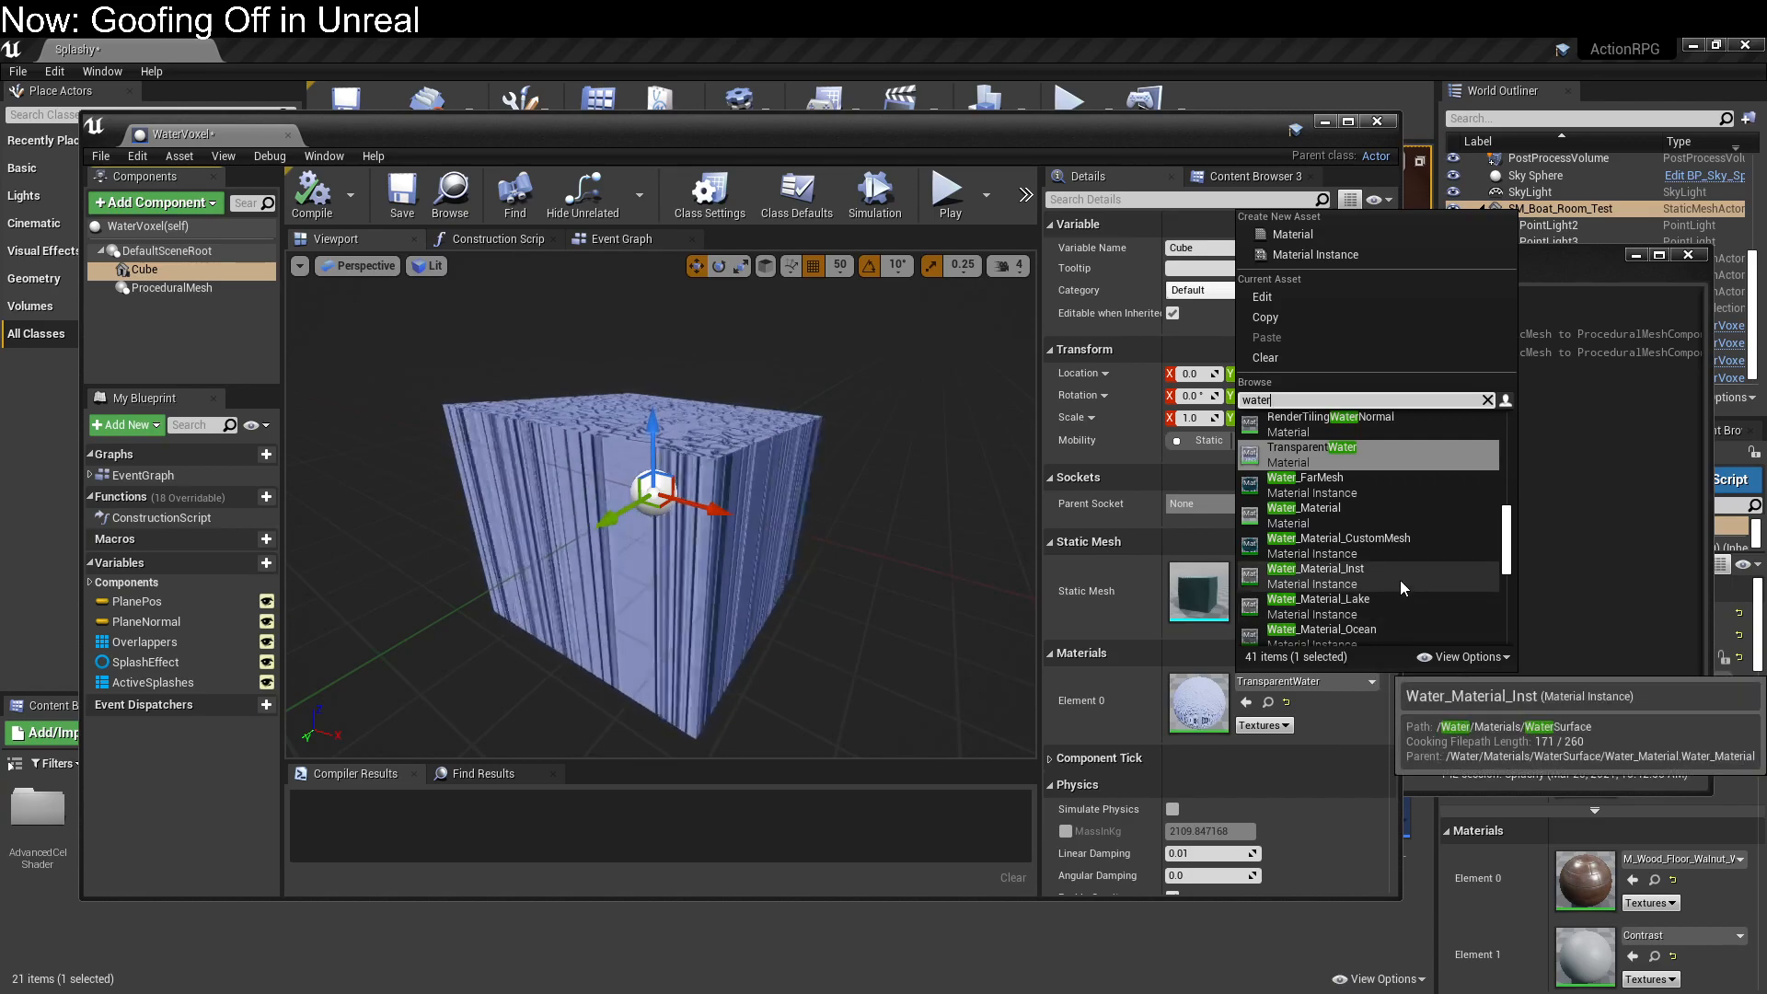
pyautogui.click(1400, 580)
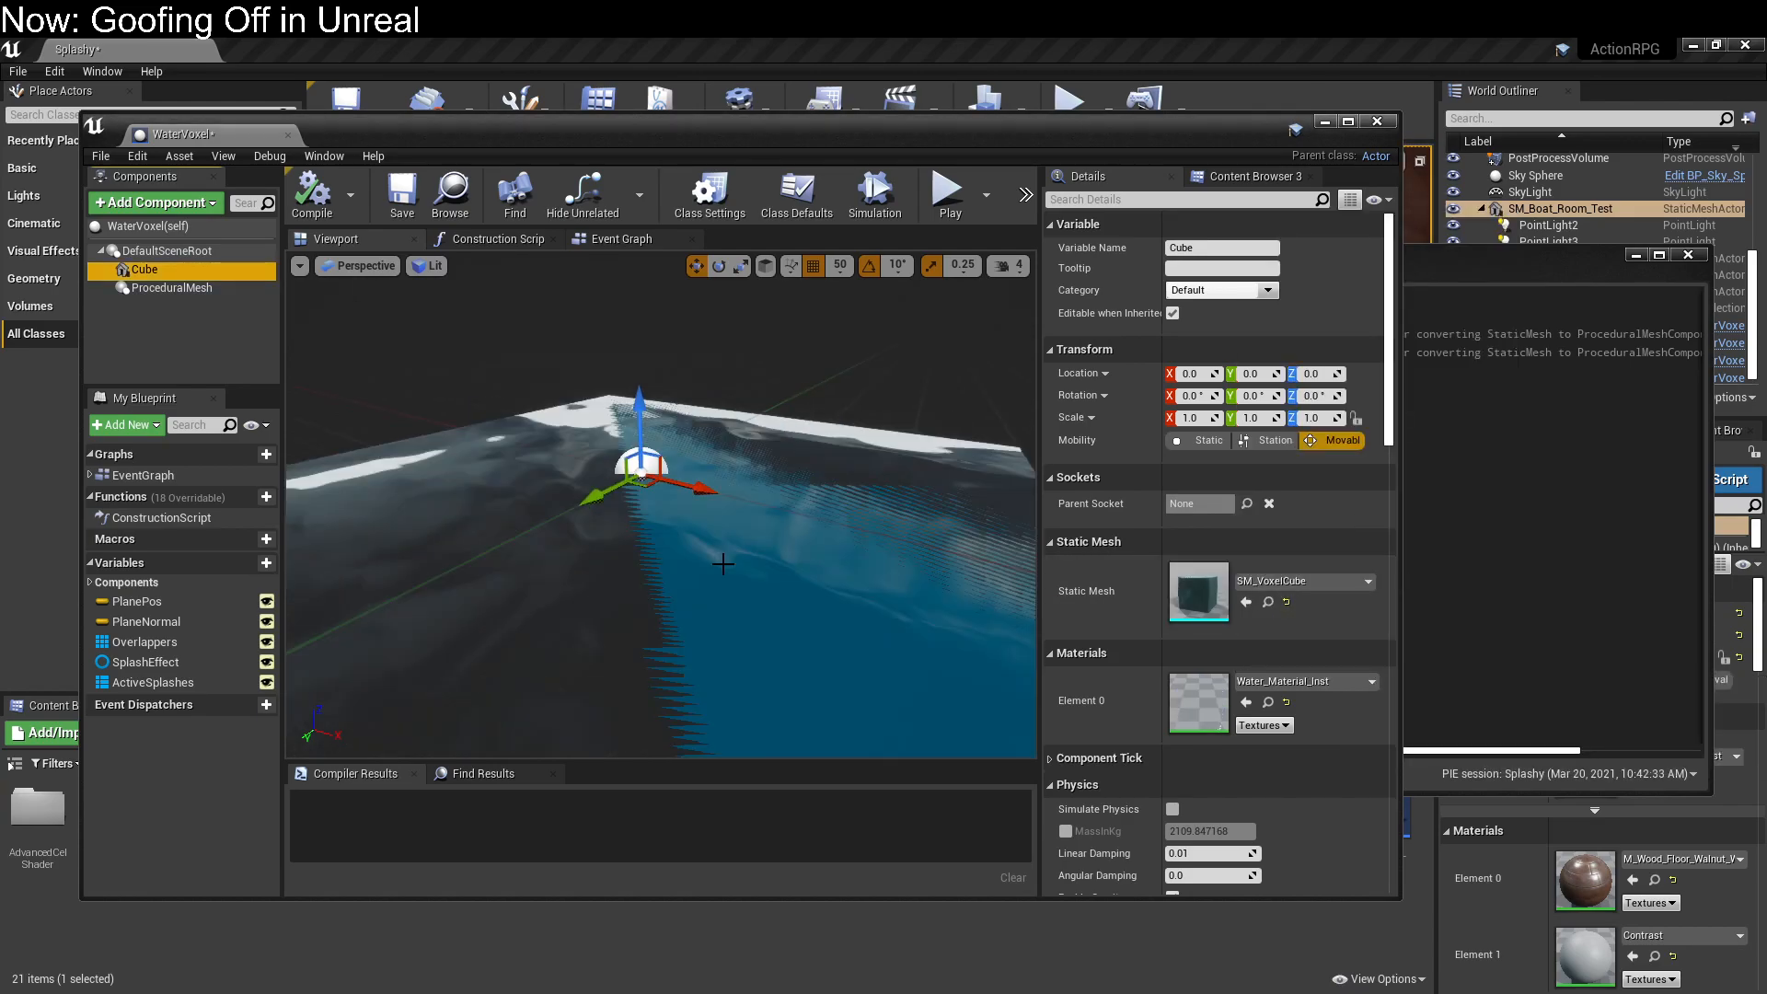
pyautogui.scroll(-4, 656, 608)
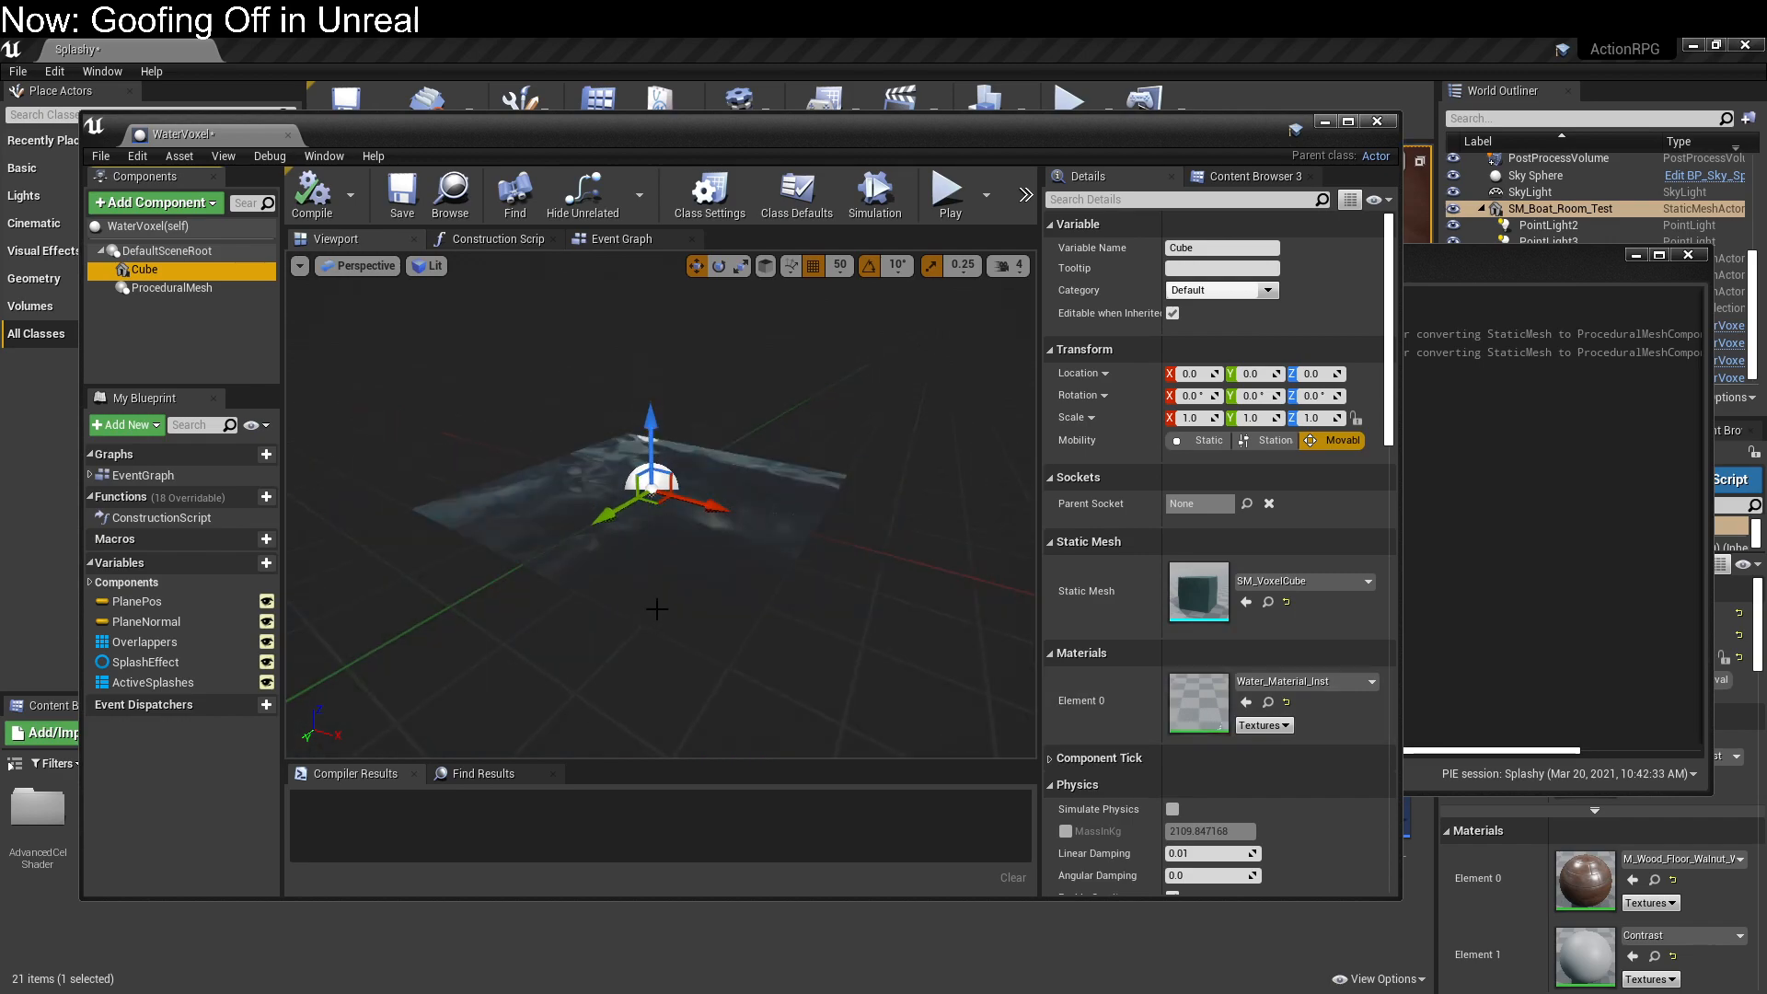
pyautogui.moveTo(654, 620)
pyautogui.mouseDown(button='middle')
pyautogui.moveTo(562, 748)
pyautogui.moveTo(654, 619)
pyautogui.mouseUp(button='middle')
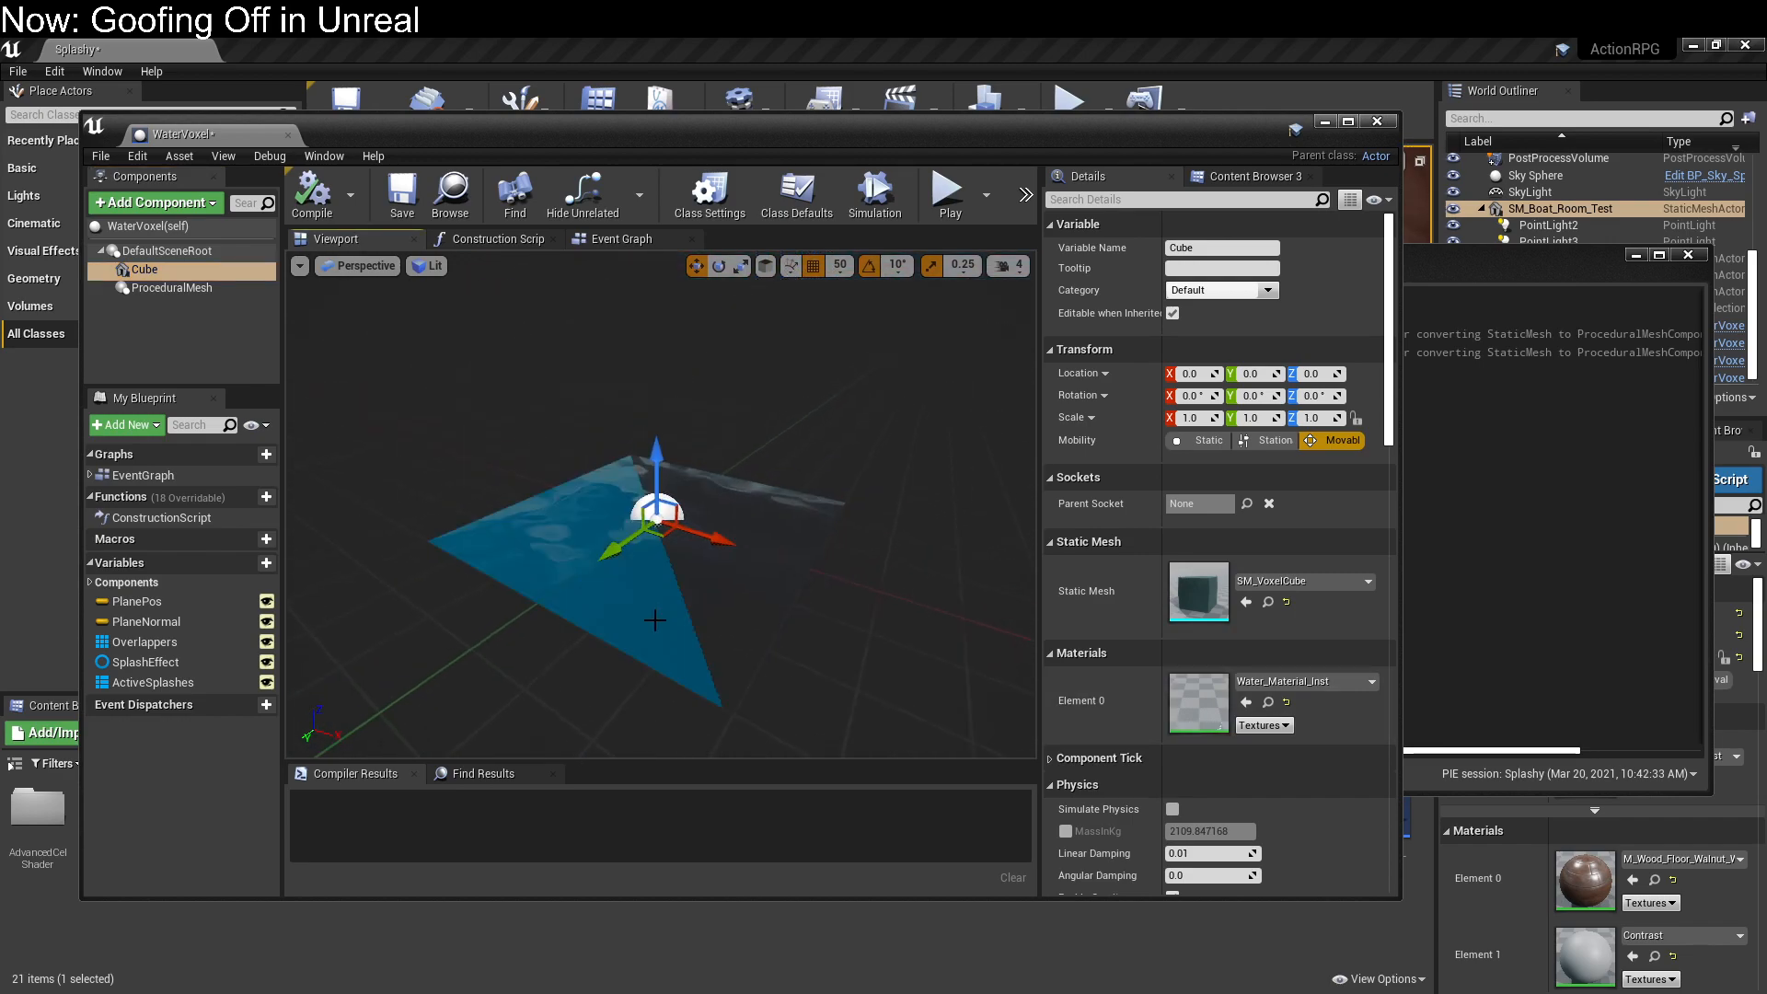
pyautogui.moveTo(975, 636)
pyautogui.mouseDown(button='middle')
pyautogui.moveTo(920, 698)
pyautogui.moveTo(1029, 678)
pyautogui.moveTo(999, 658)
pyautogui.mouseUp(button='middle')
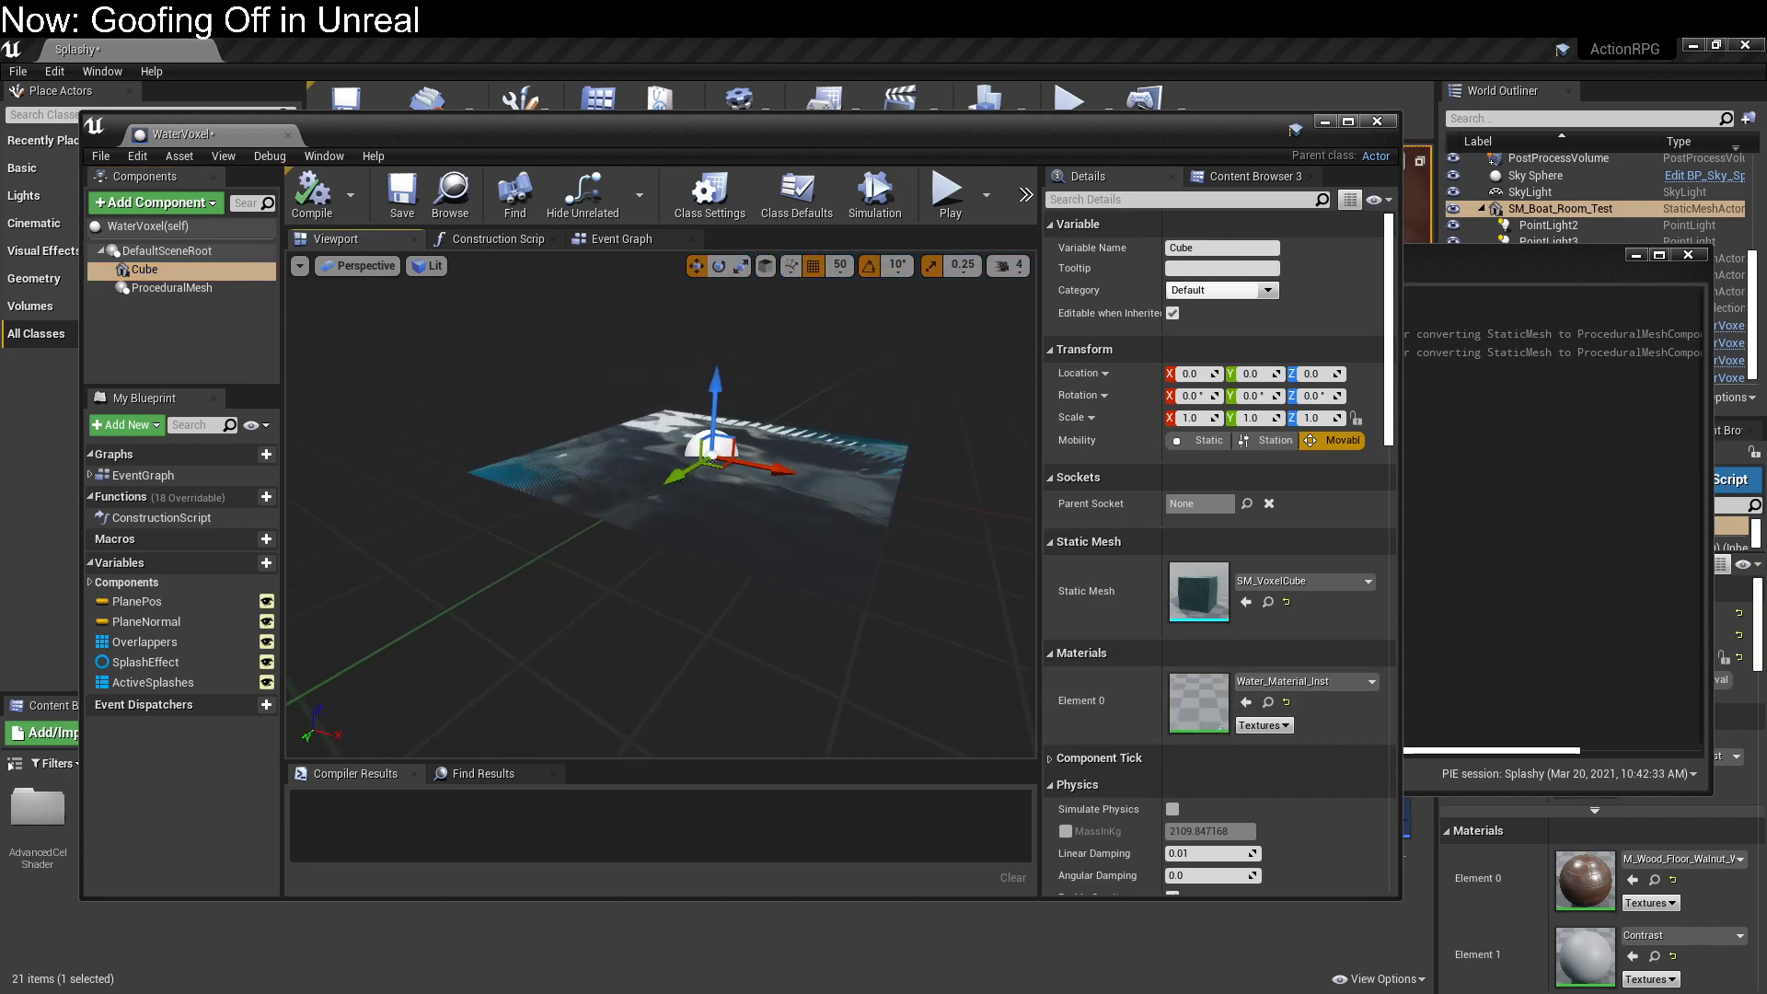
pyautogui.moveTo(670, 607); pyautogui.dragTo(653, 680, button='right')
pyautogui.moveTo(670, 607); pyautogui.dragTo(669, 572, button='middle')
pyautogui.moveTo(670, 608); pyautogui.dragTo(641, 618, button='right')
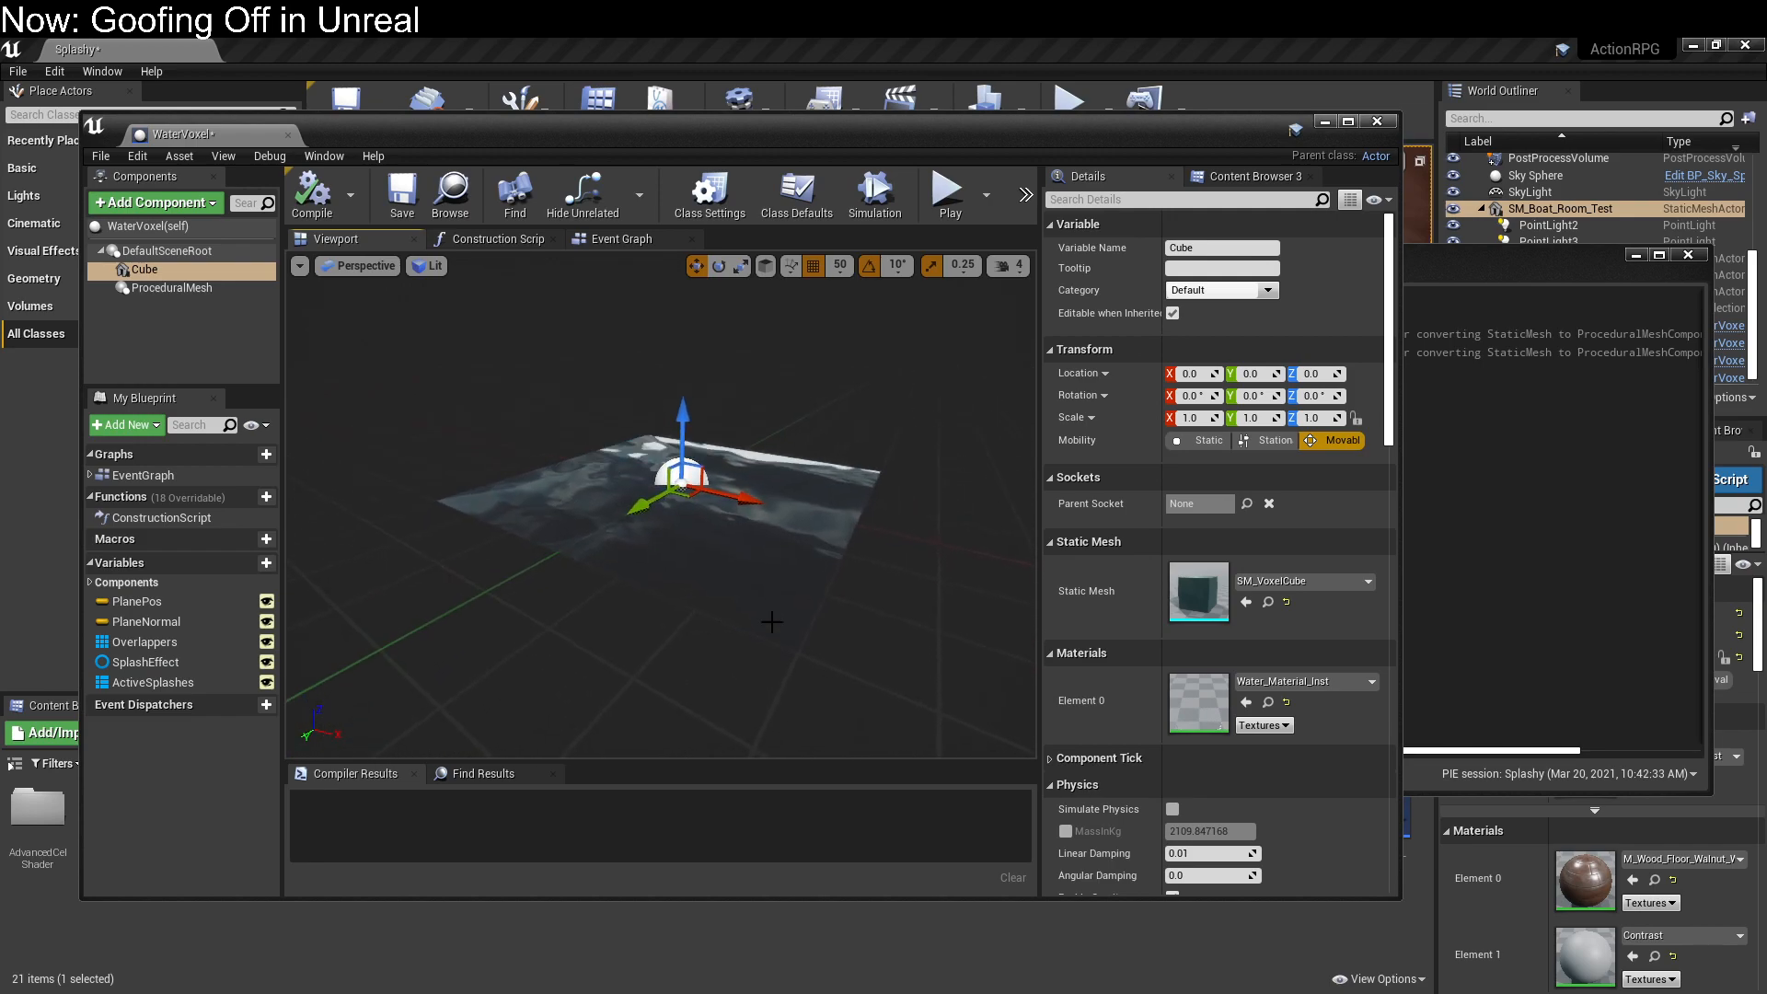
# Step: Switch the Cube's material to Water_Material_Ocean and look over the result in the Blueprint preview
pyautogui.click(1309, 682)
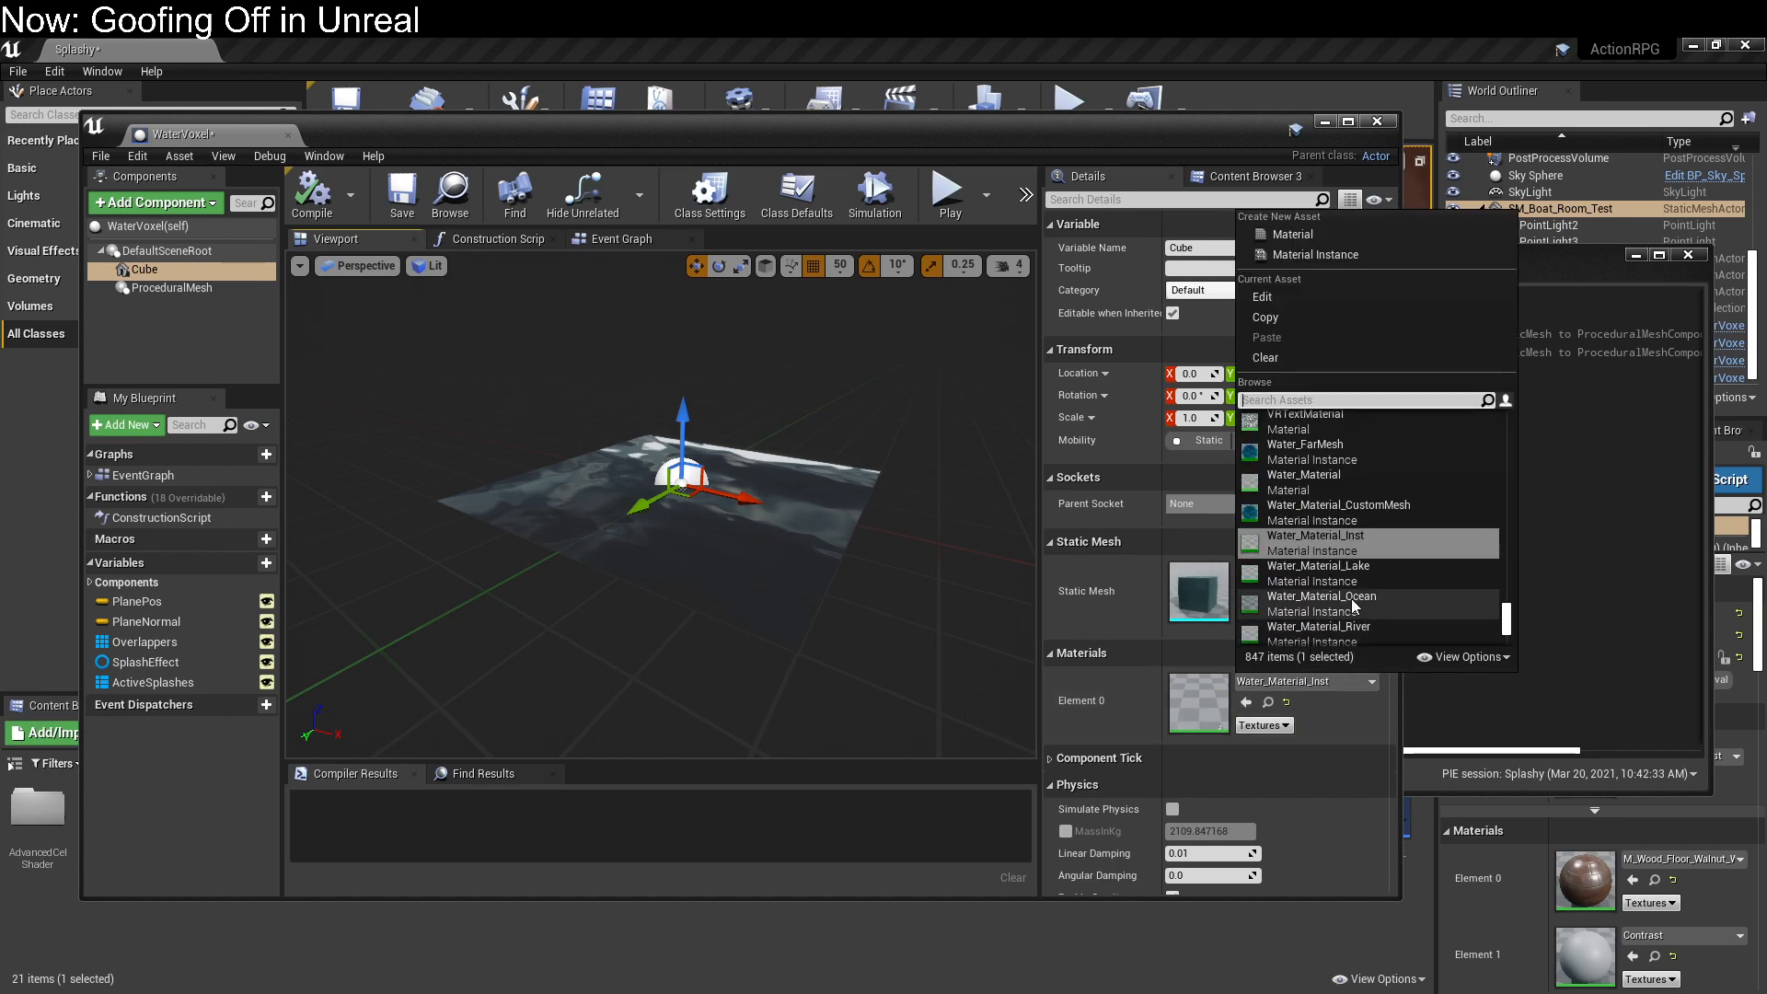
pyautogui.click(1398, 600)
pyautogui.moveTo(875, 576); pyautogui.dragTo(833, 555, button='right')
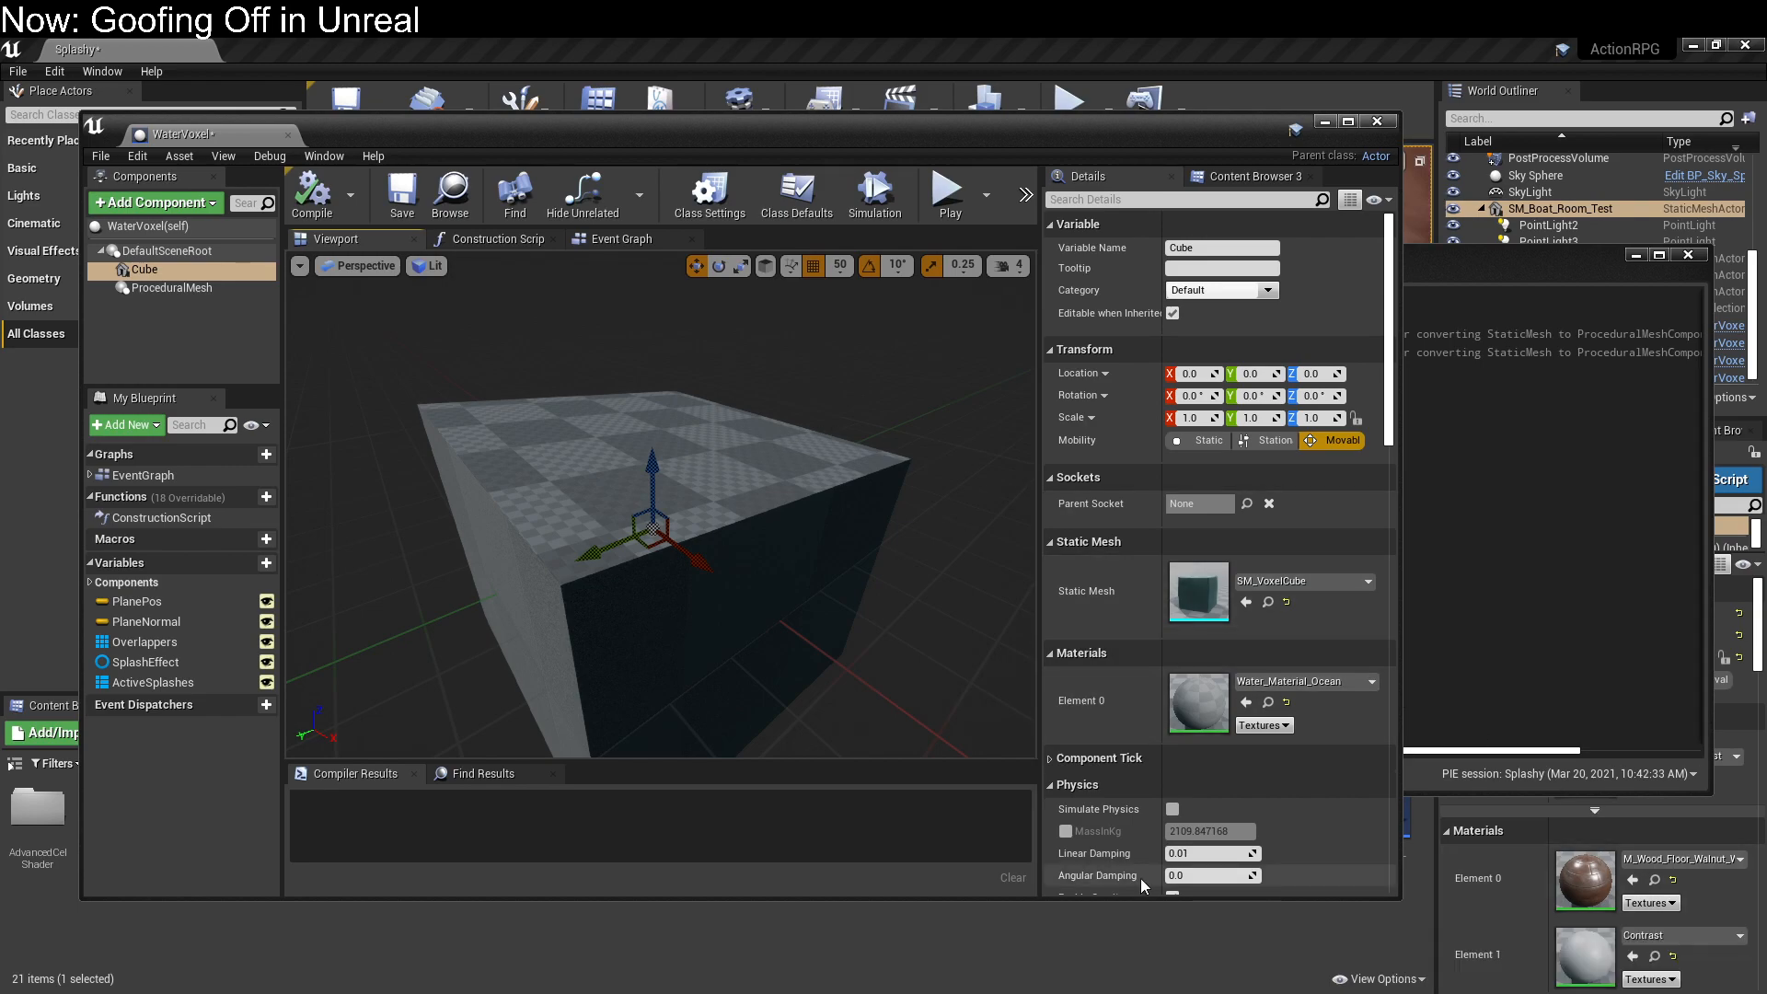
pyautogui.moveTo(797, 458); pyautogui.dragTo(797, 419)
pyautogui.moveTo(785, 623); pyautogui.dragTo(828, 603, button='right')
pyautogui.moveTo(644, 681); pyautogui.dragTo(627, 648, button='right')
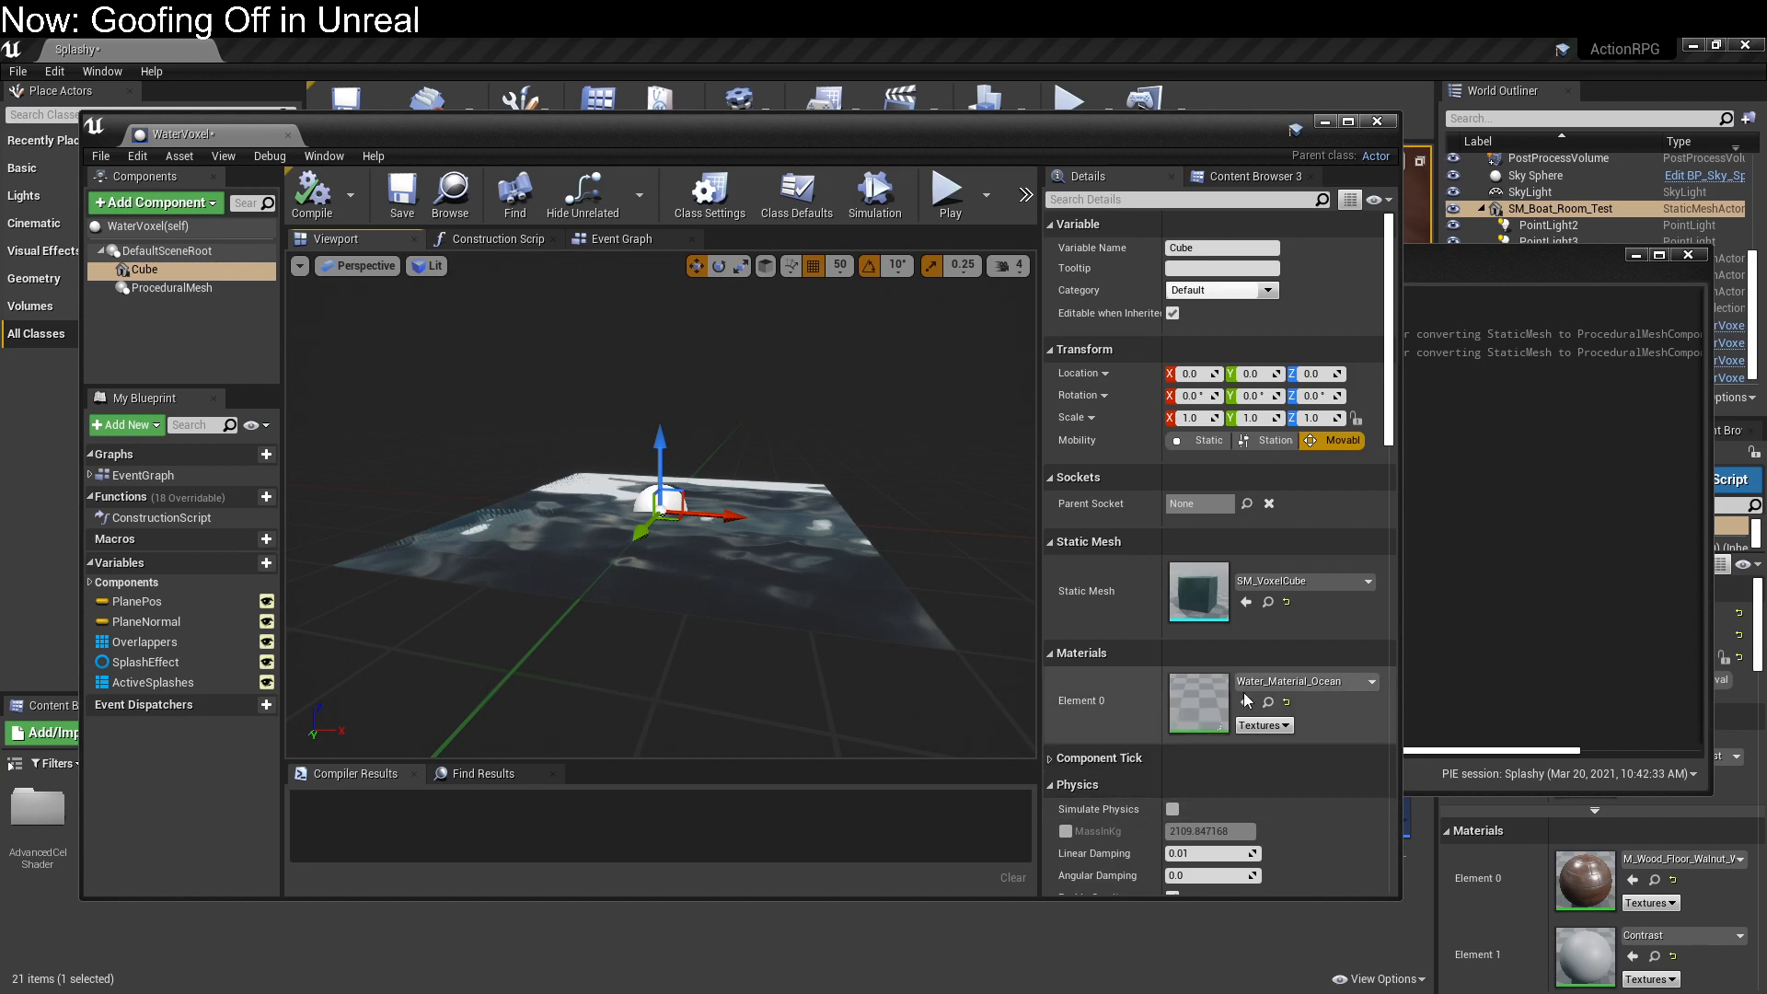
# Step: Assign the WaterCausticsPreview material to the Cube and inspect the whole cube in the preview
pyautogui.click(1303, 580)
pyautogui.press('Escape')
pyautogui.click(1303, 681)
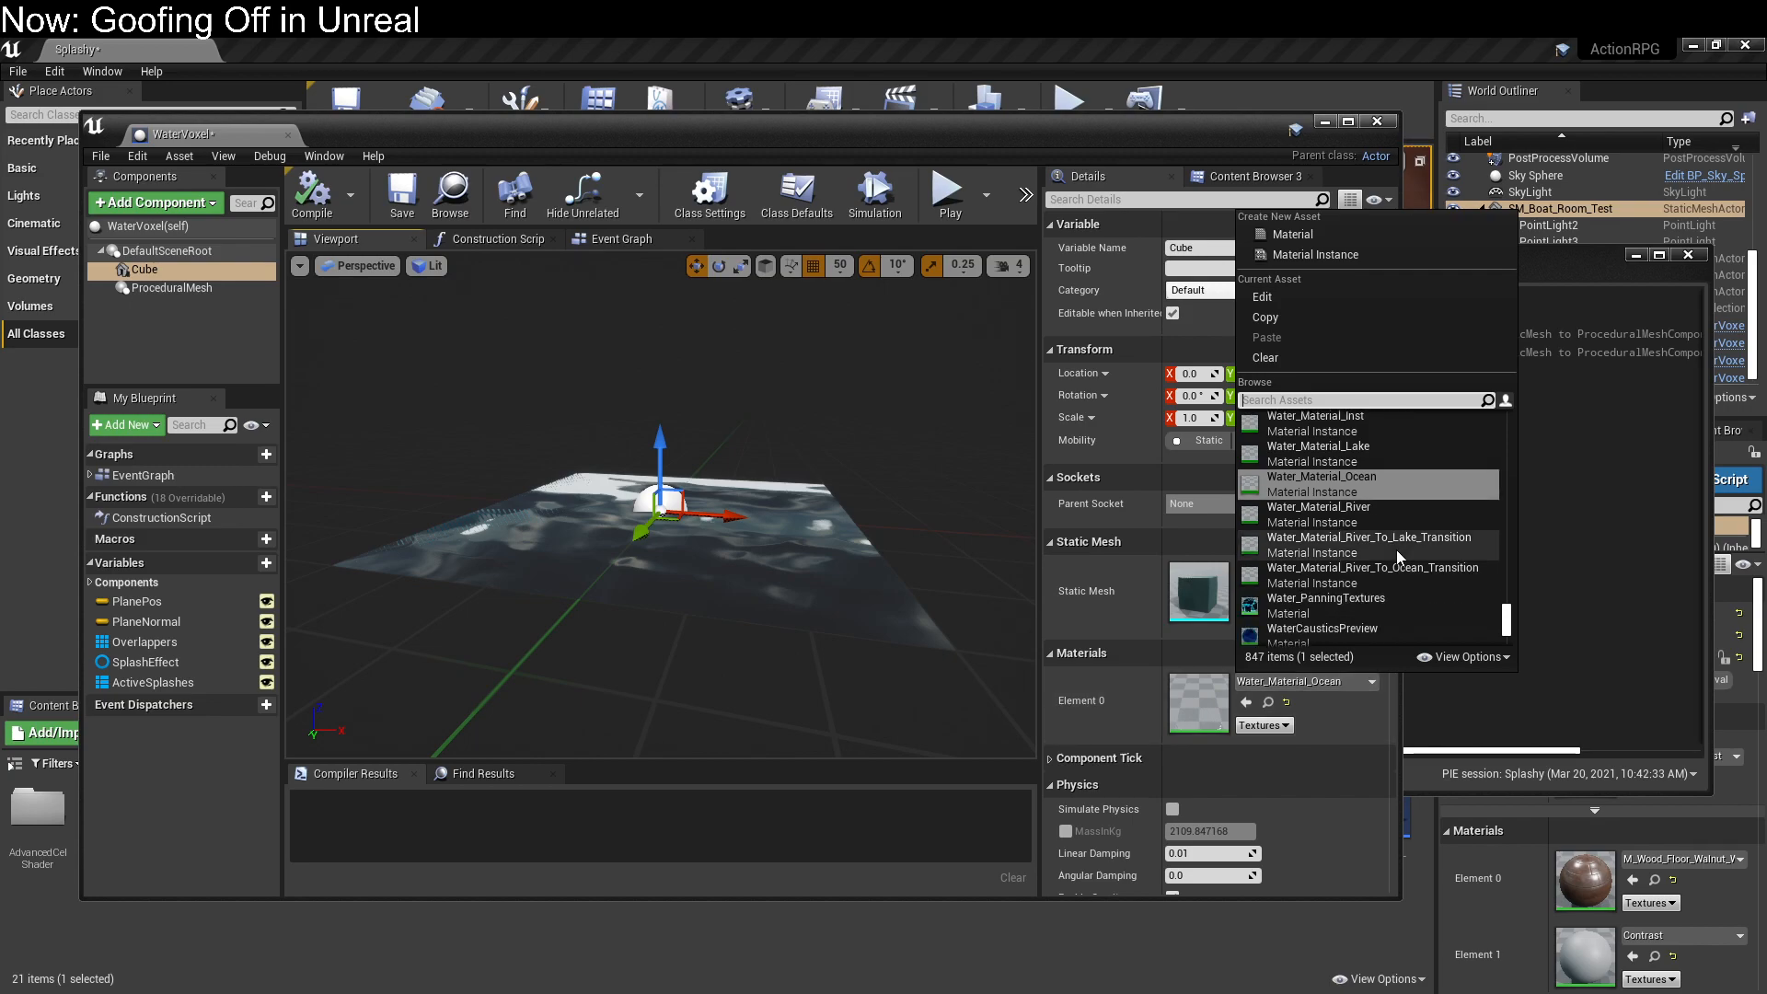
pyautogui.scroll(-1, 1397, 555)
pyautogui.scroll(-1, 1396, 549)
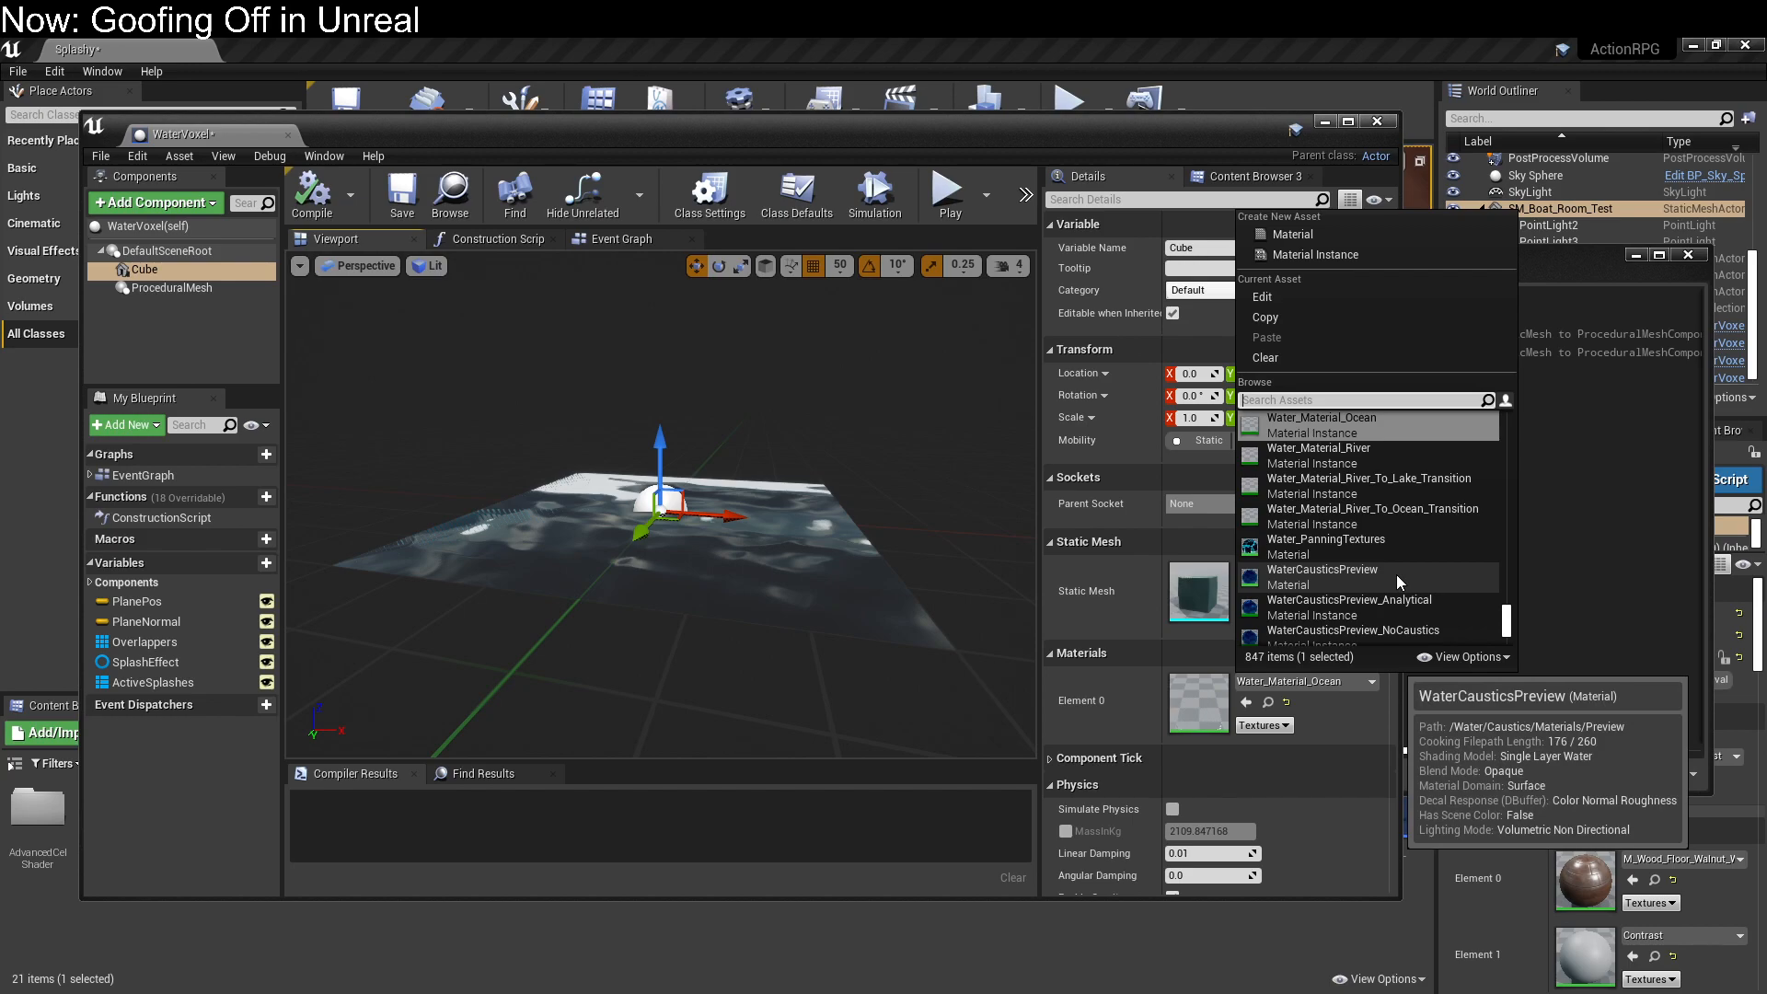
pyautogui.click(1395, 574)
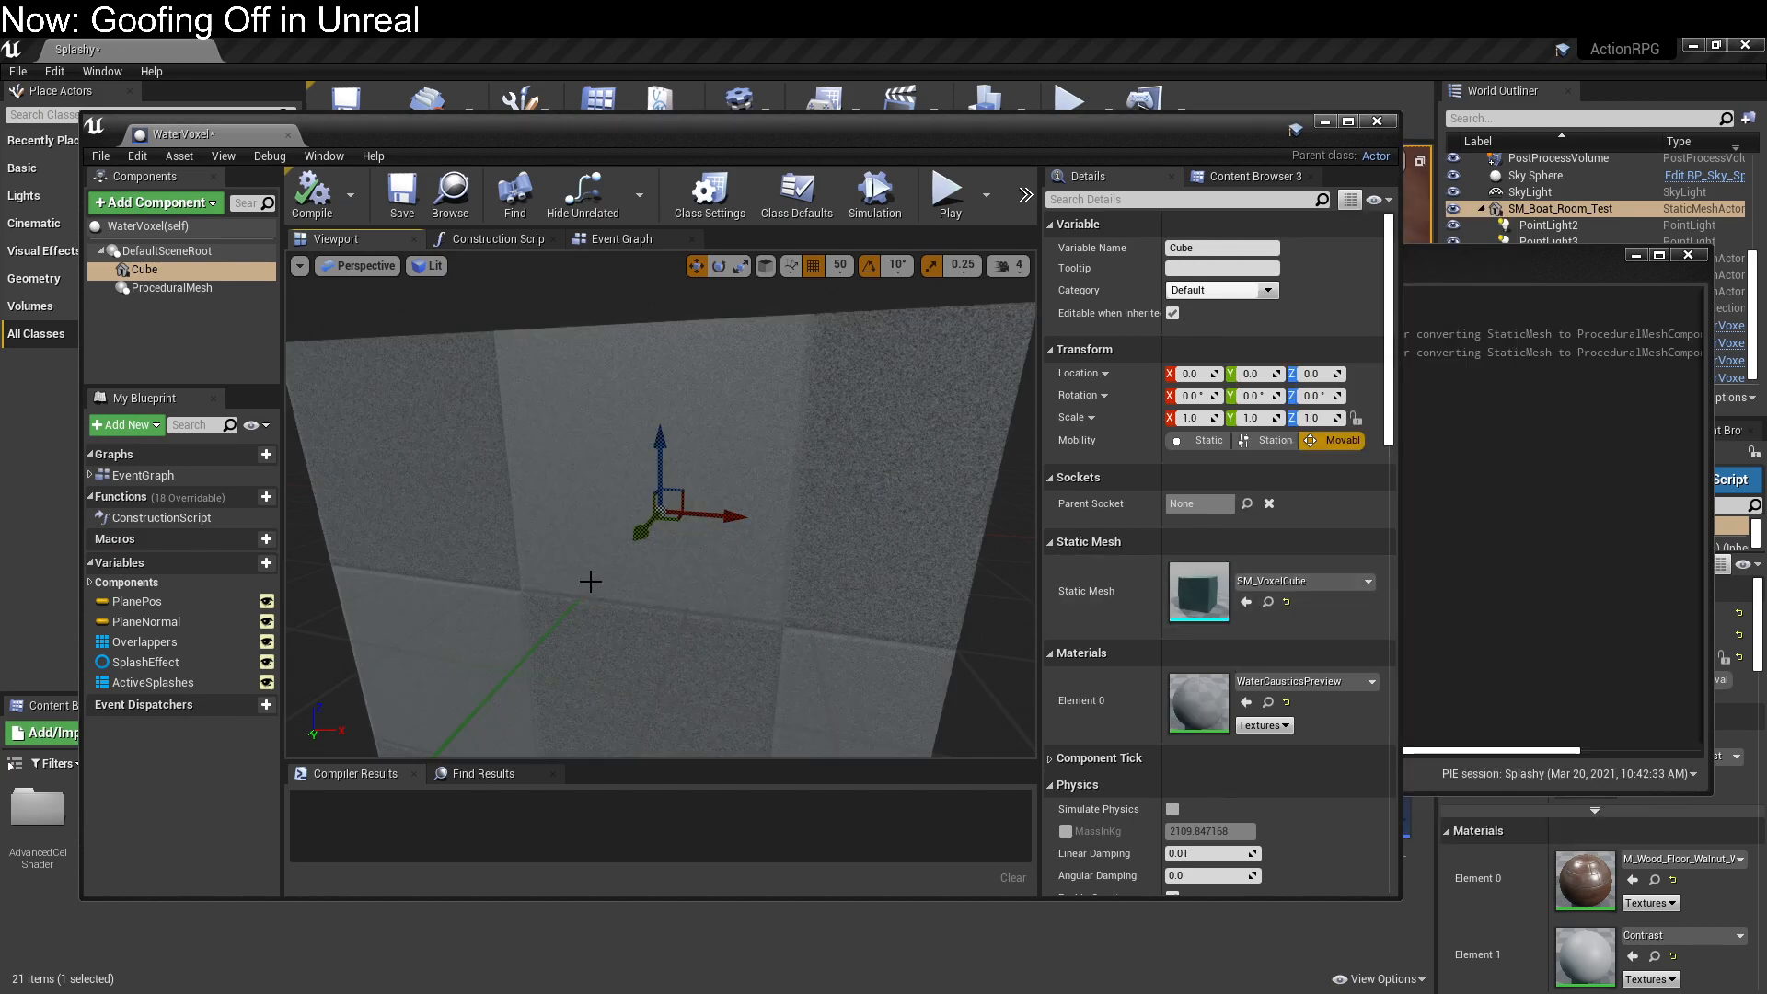
pyautogui.scroll(-5, 666, 603)
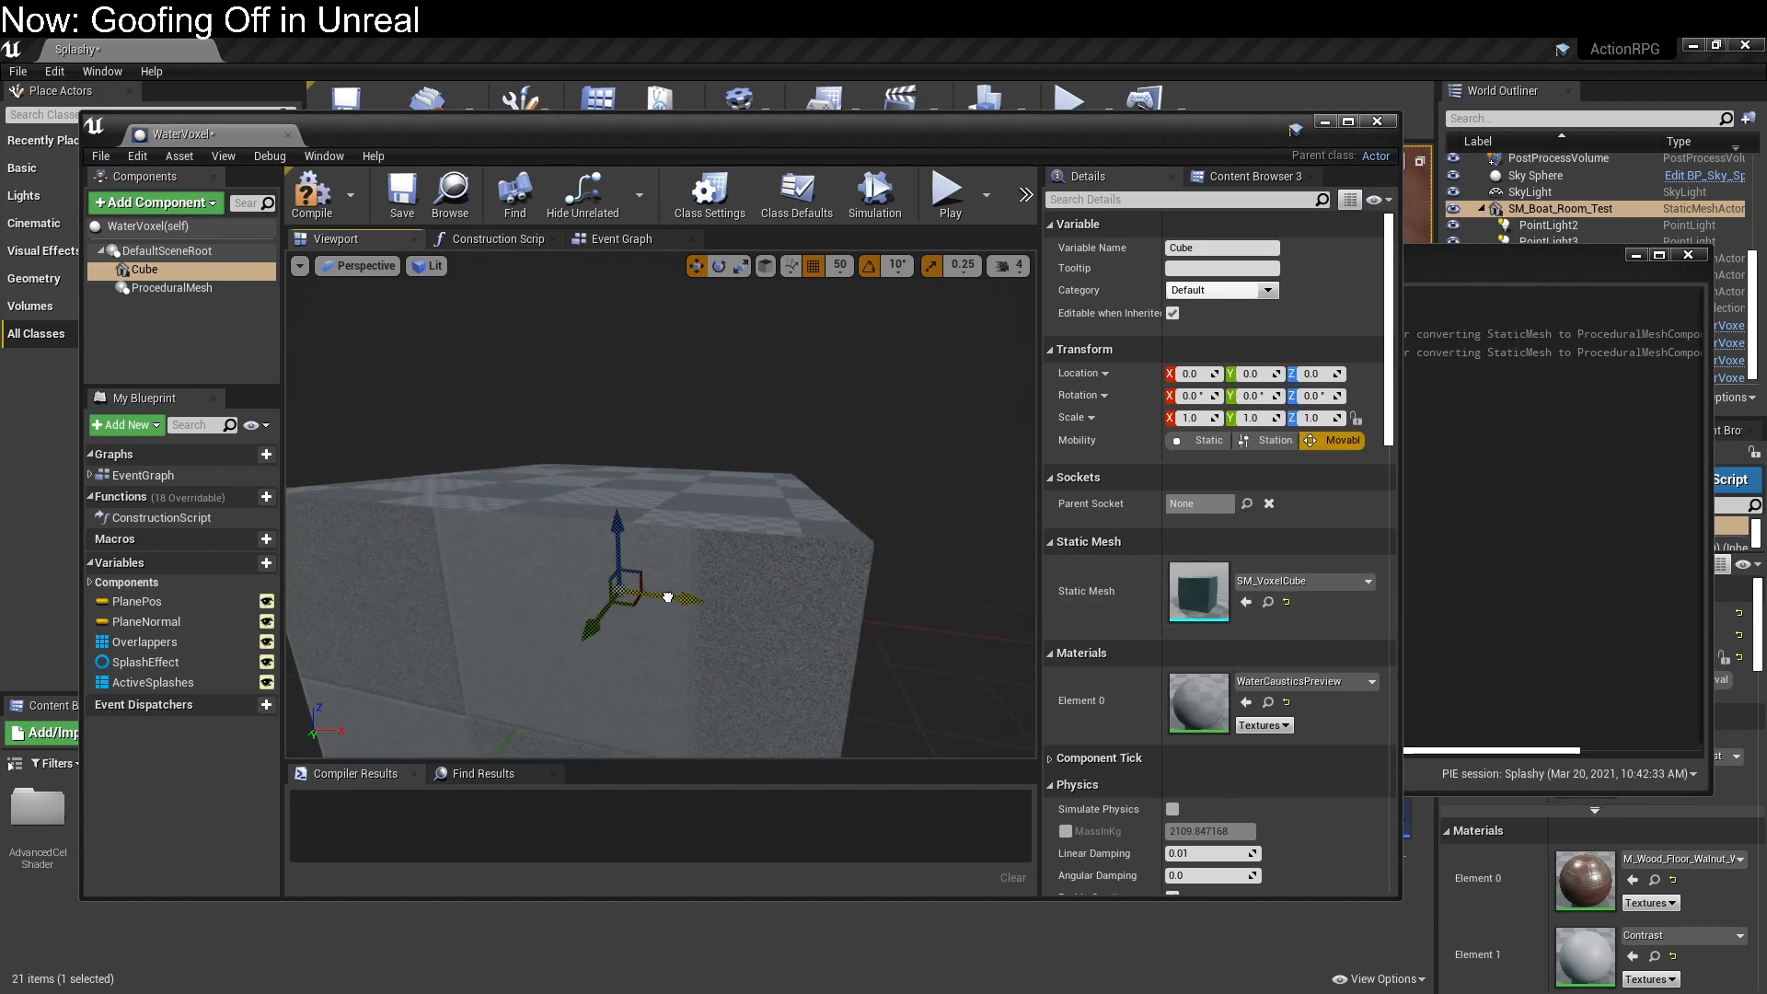
pyautogui.scroll(6, 666, 596)
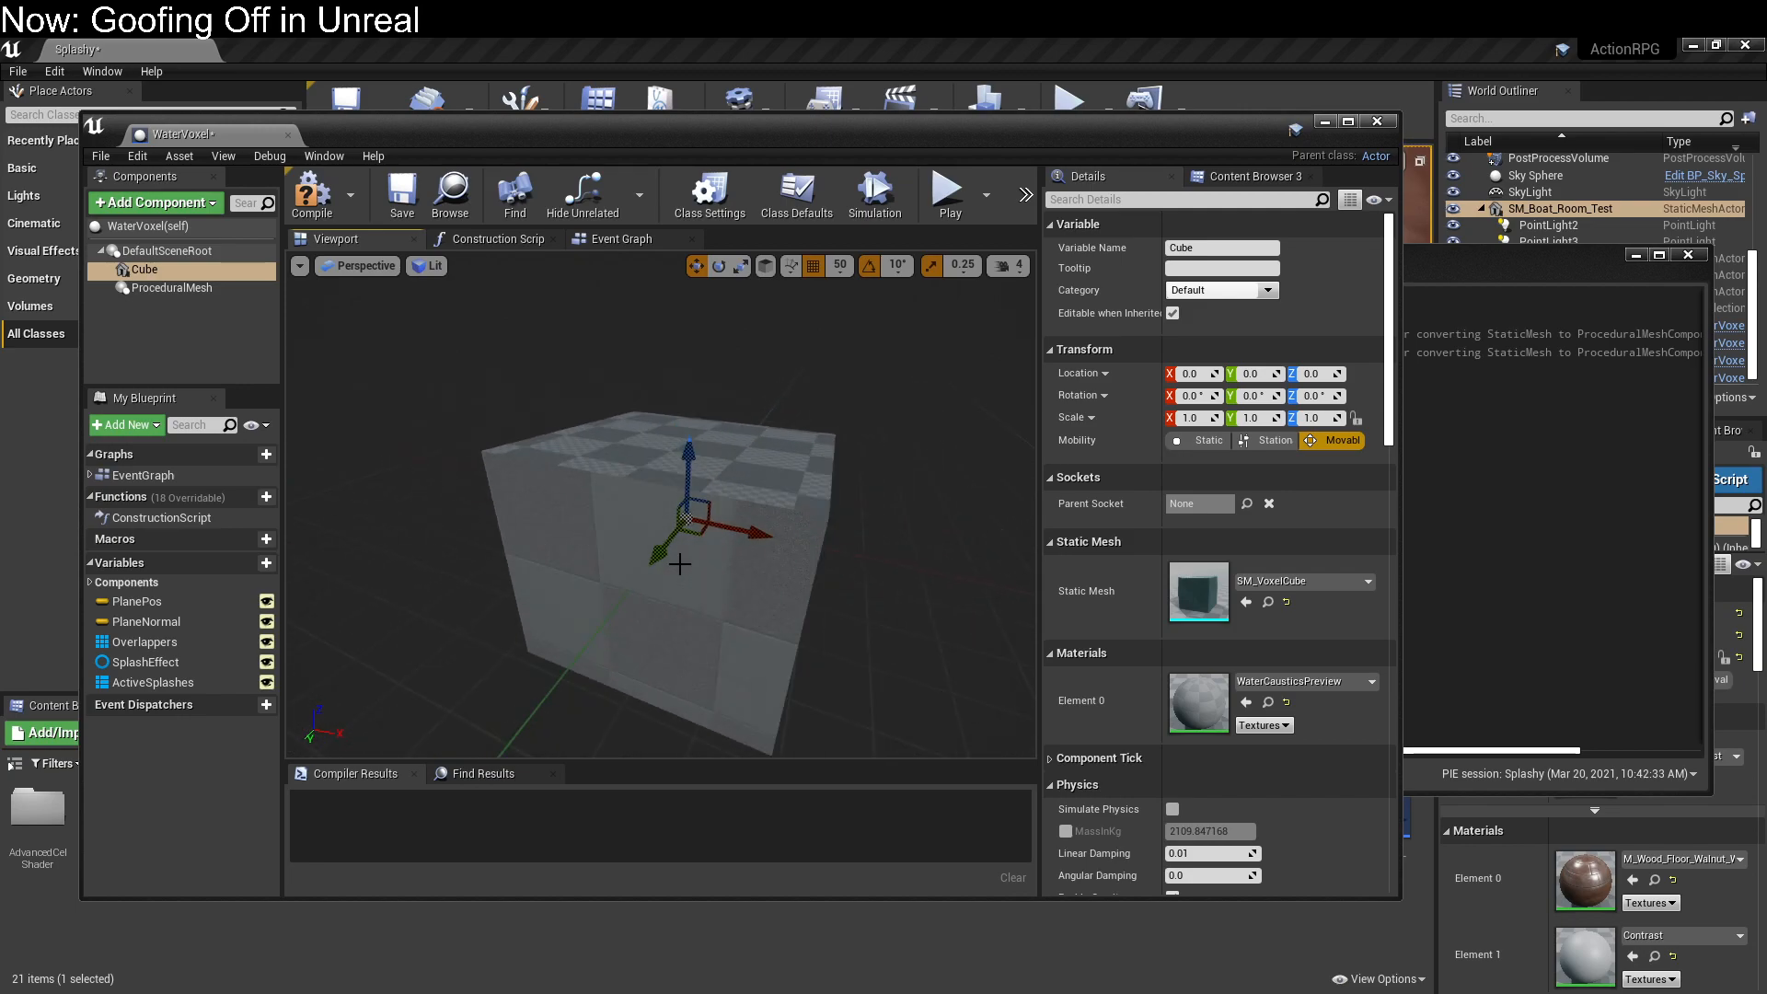
pyautogui.scroll(-6, 679, 563)
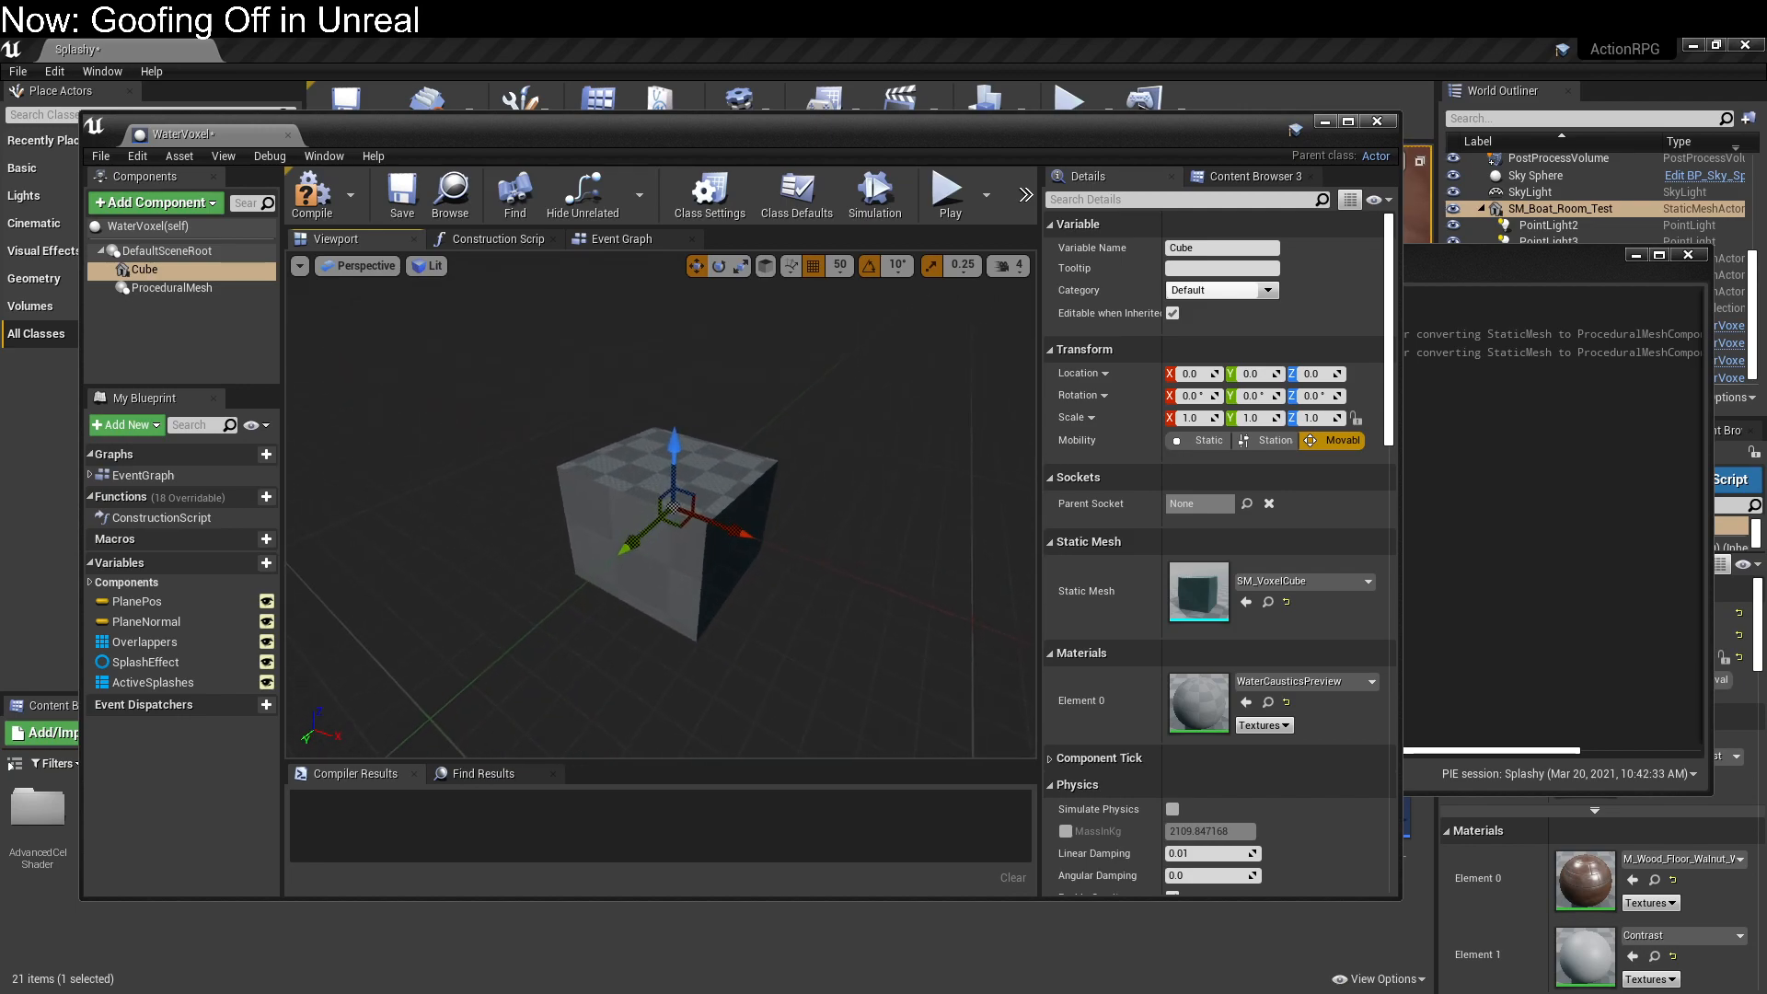
pyautogui.rightClick(1196, 707)
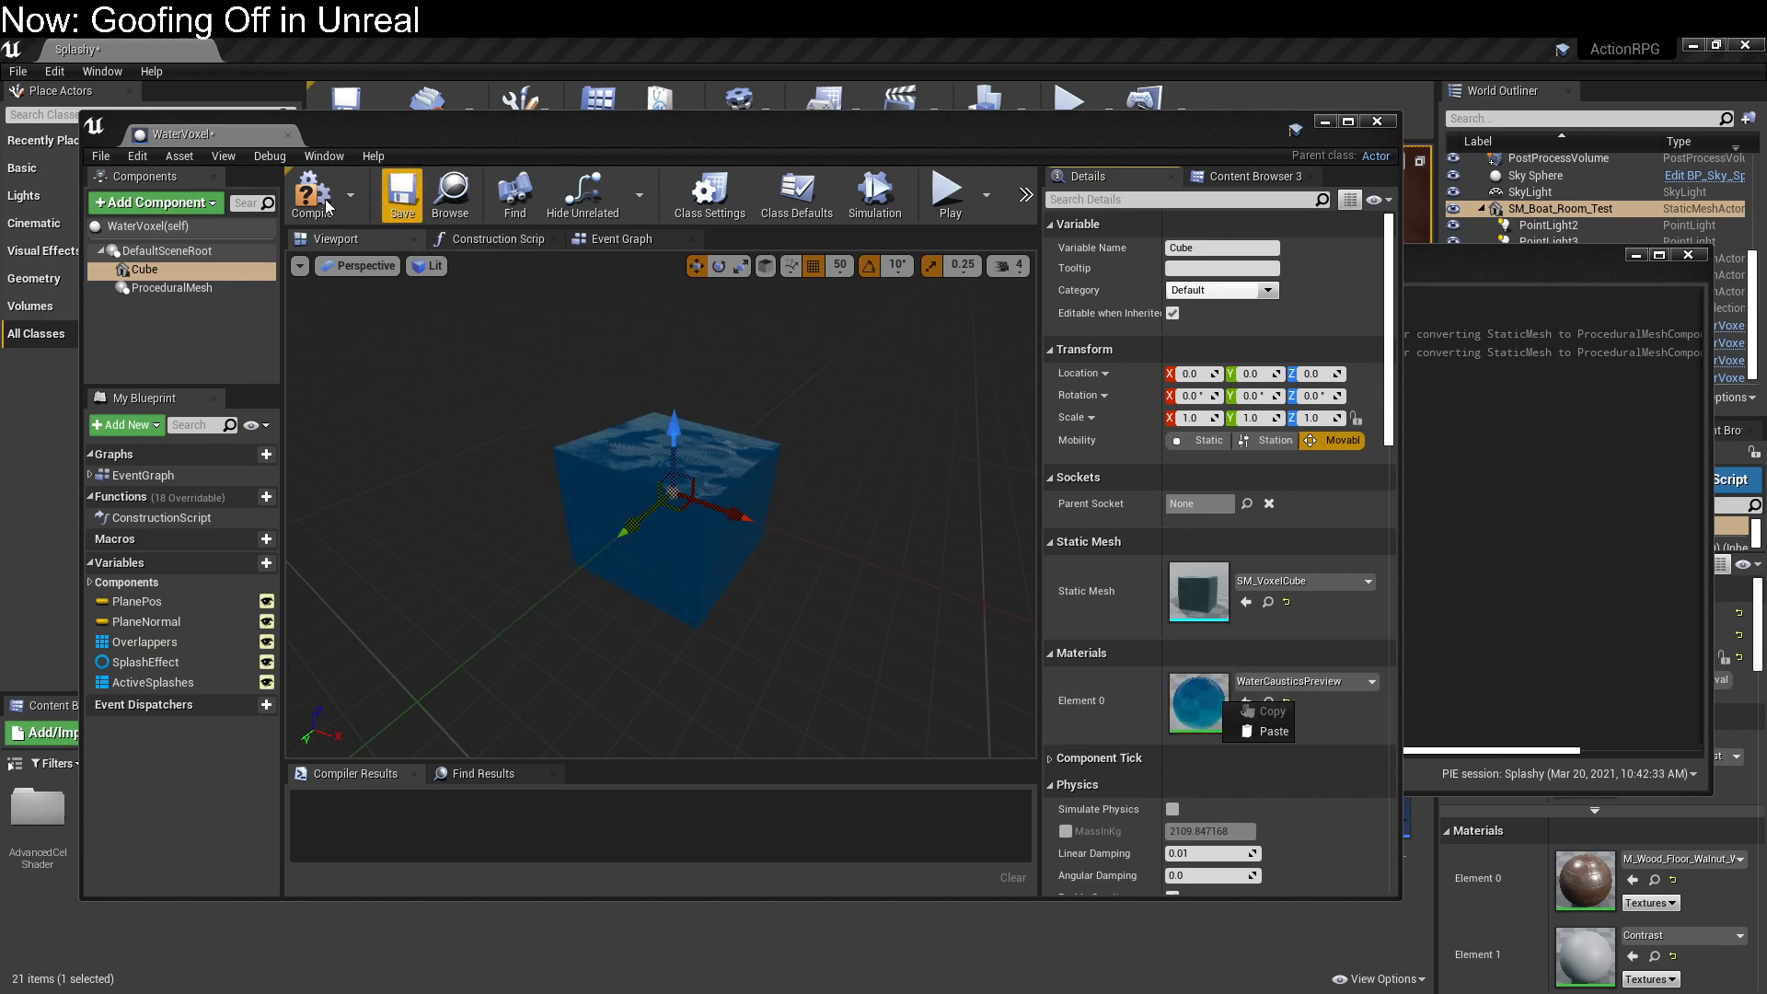
# Step: Save the WaterVoxel Blueprint and return to the Splashy level, closing the Message Log
pyautogui.click(396, 213)
pyautogui.click(589, 109)
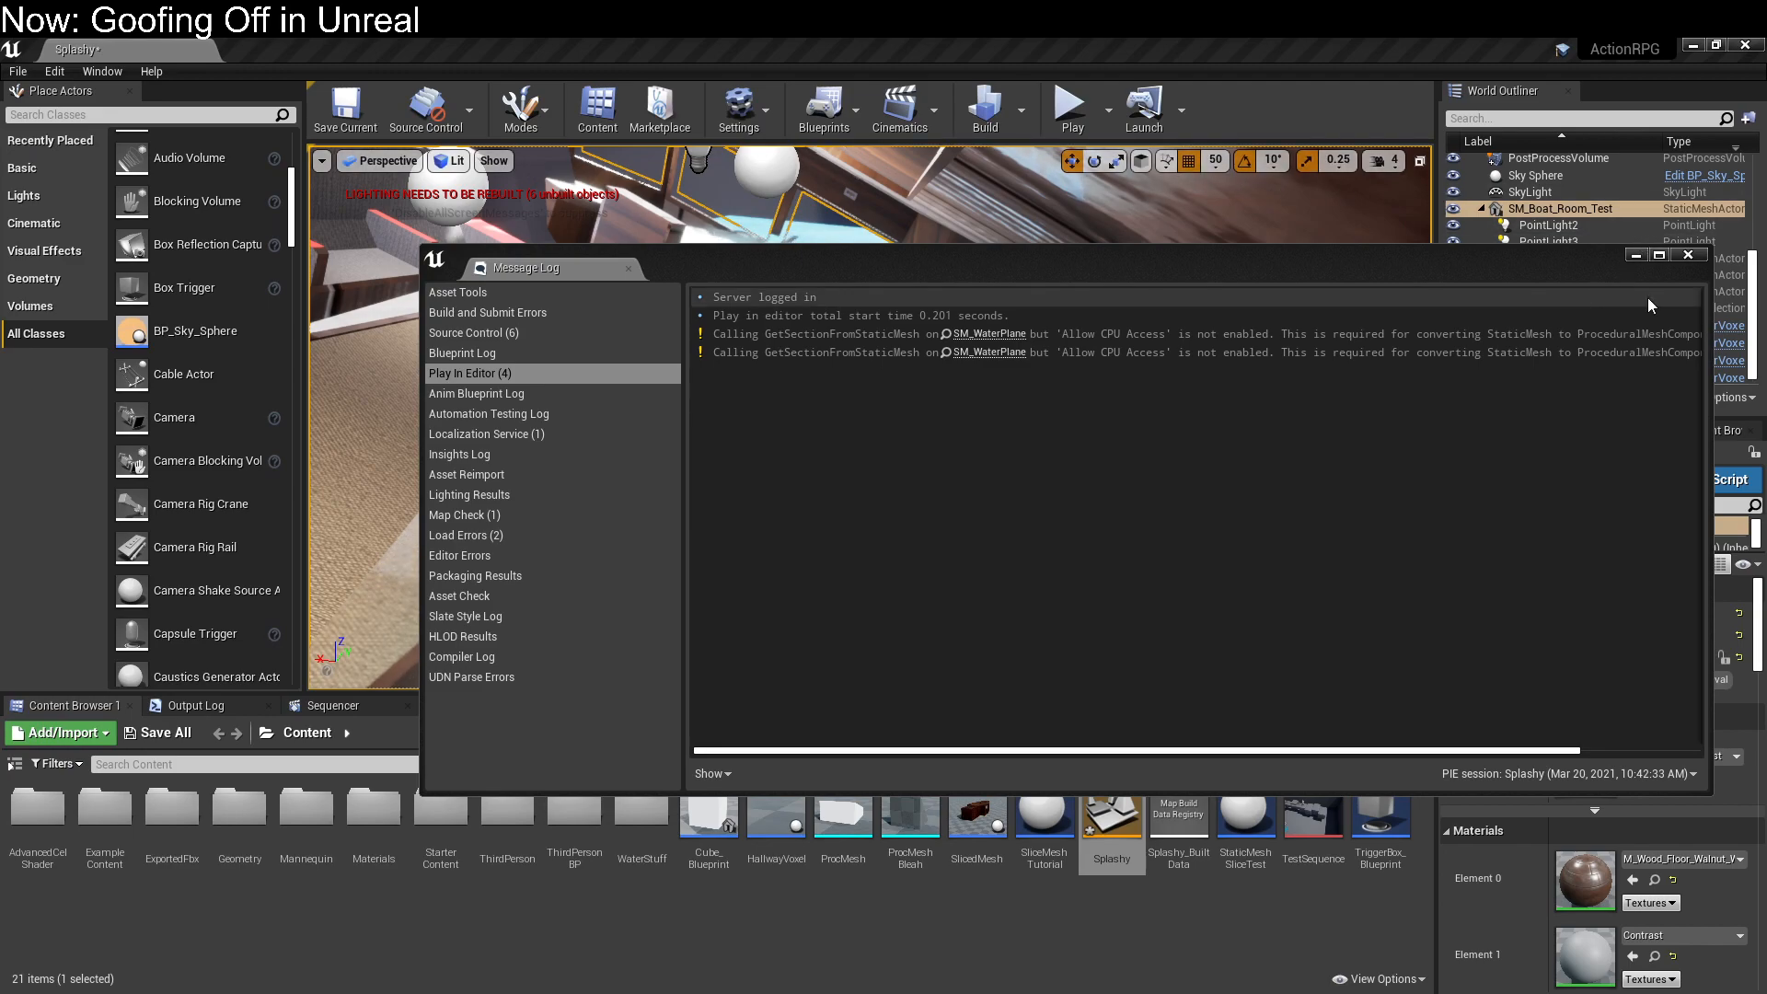
pyautogui.click(1692, 255)
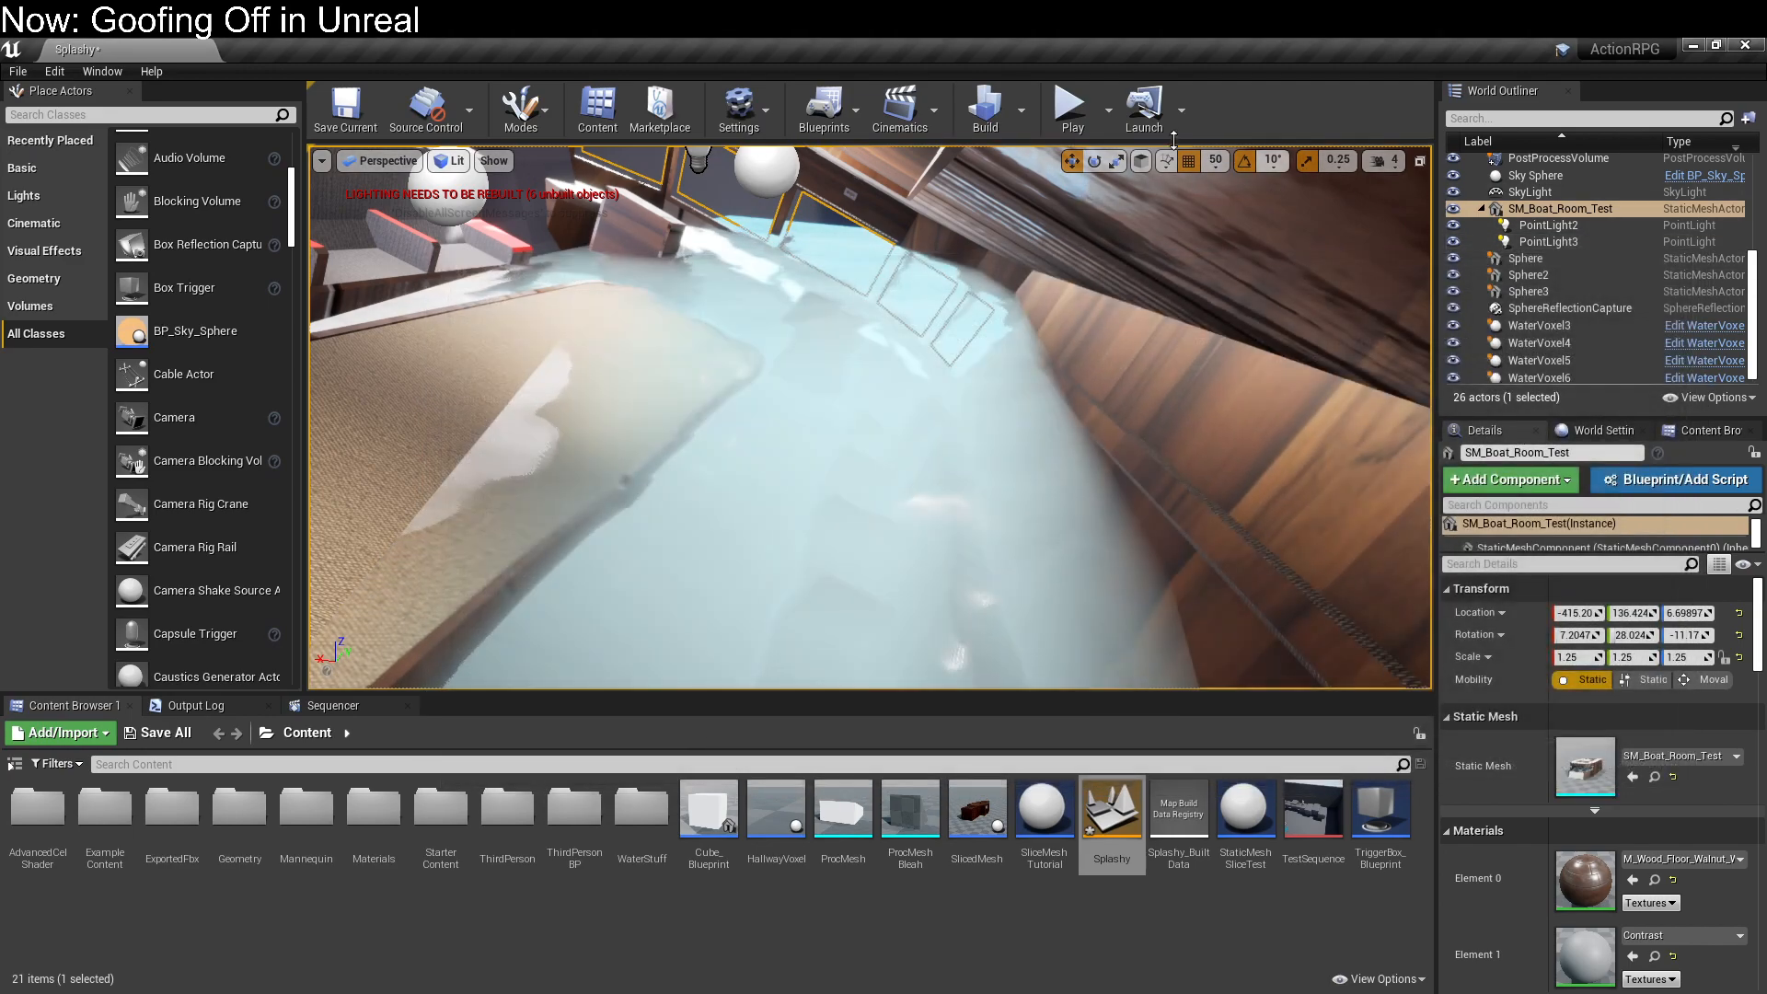
# Step: Play-test the Splashy level, running the character through the water inside the boat room
pyautogui.click(1069, 112)
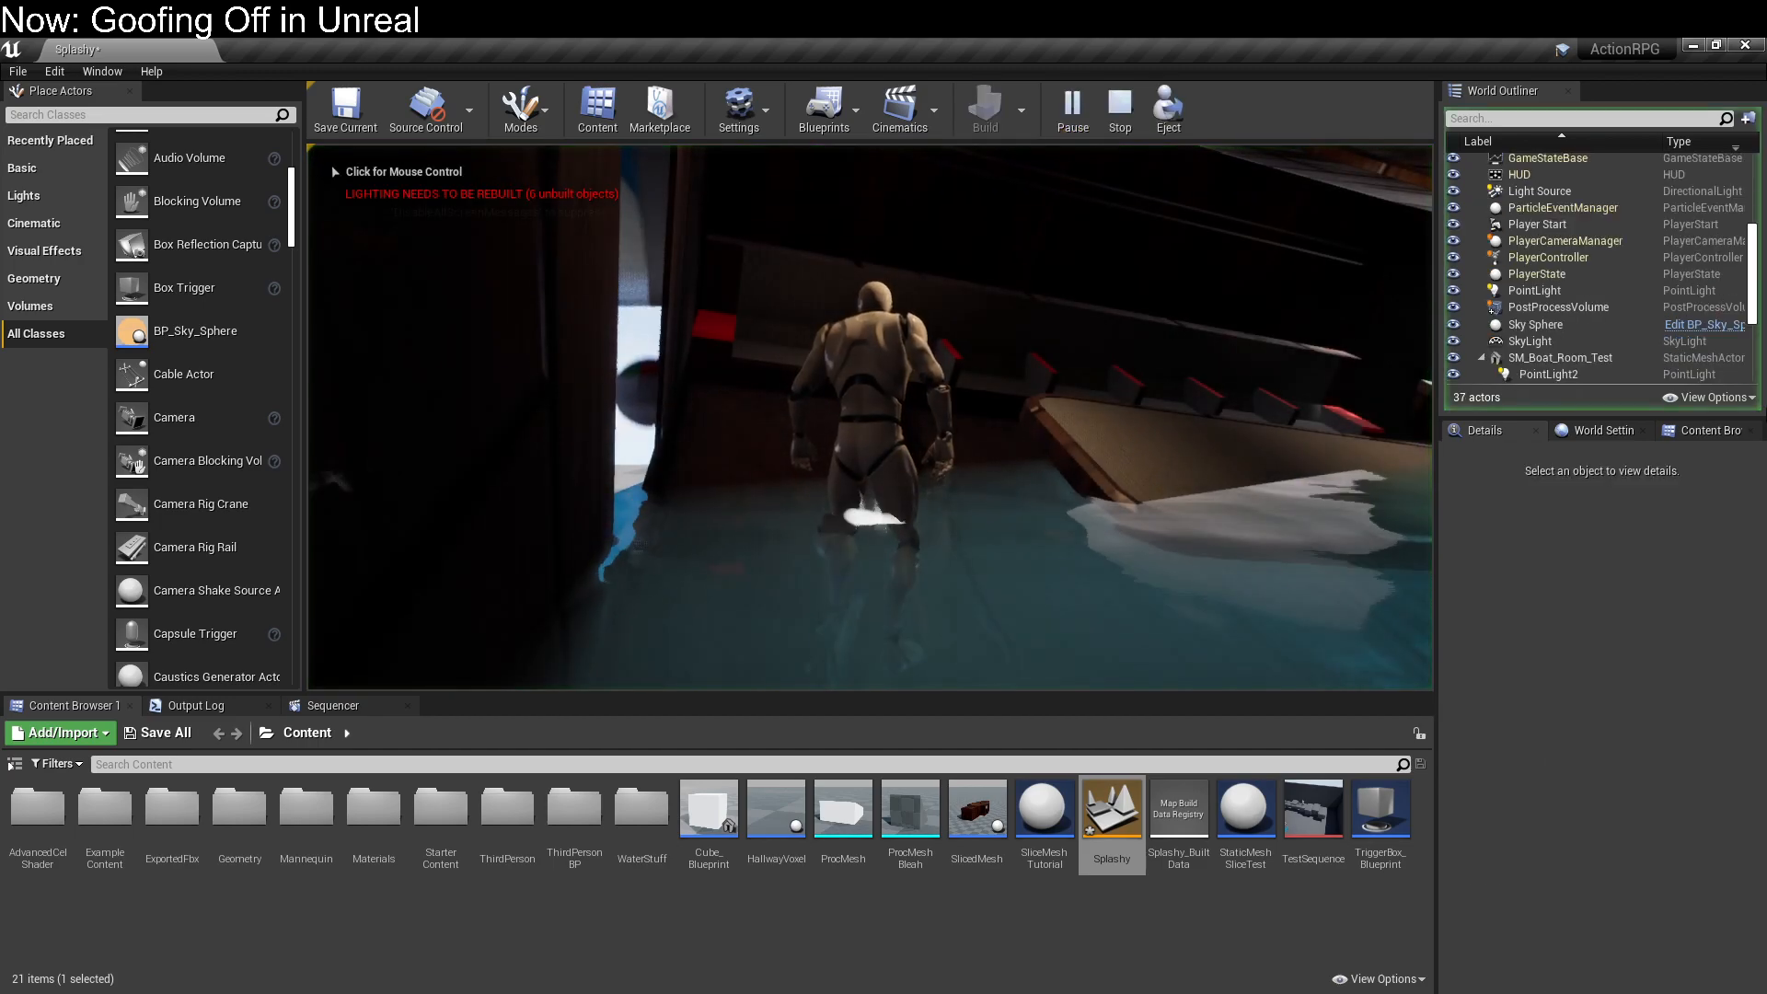
pyautogui.press('w')
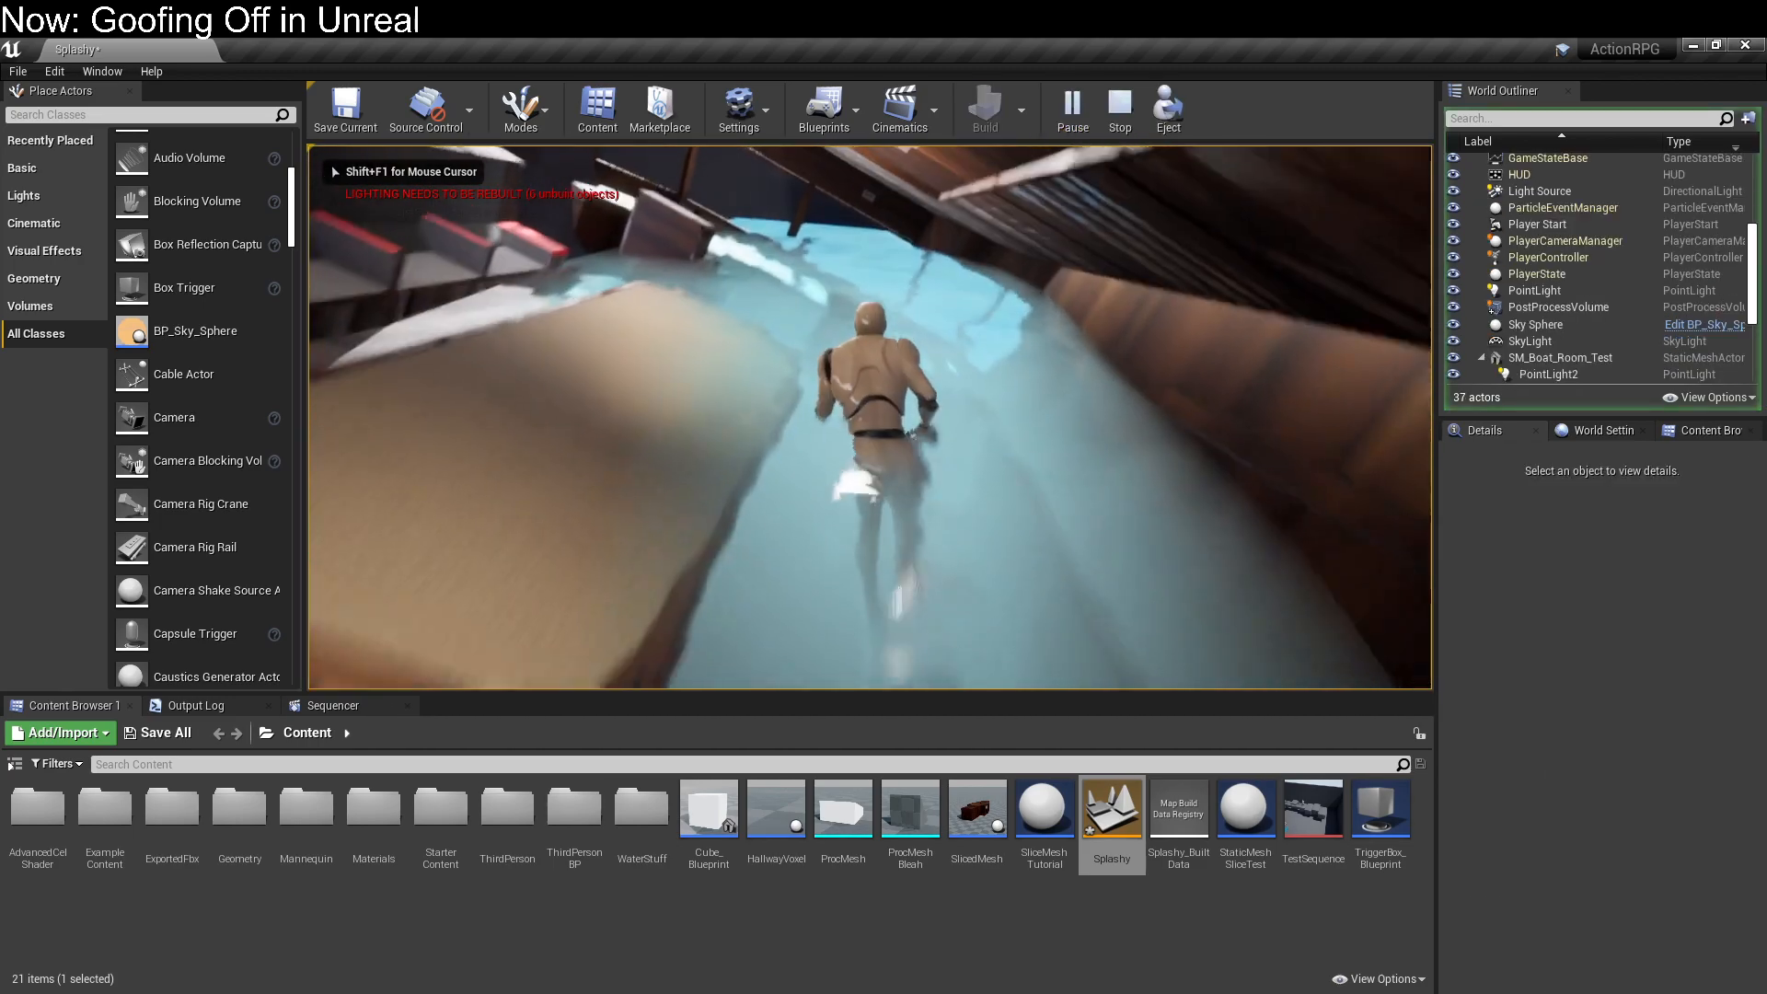
pyautogui.press('w')
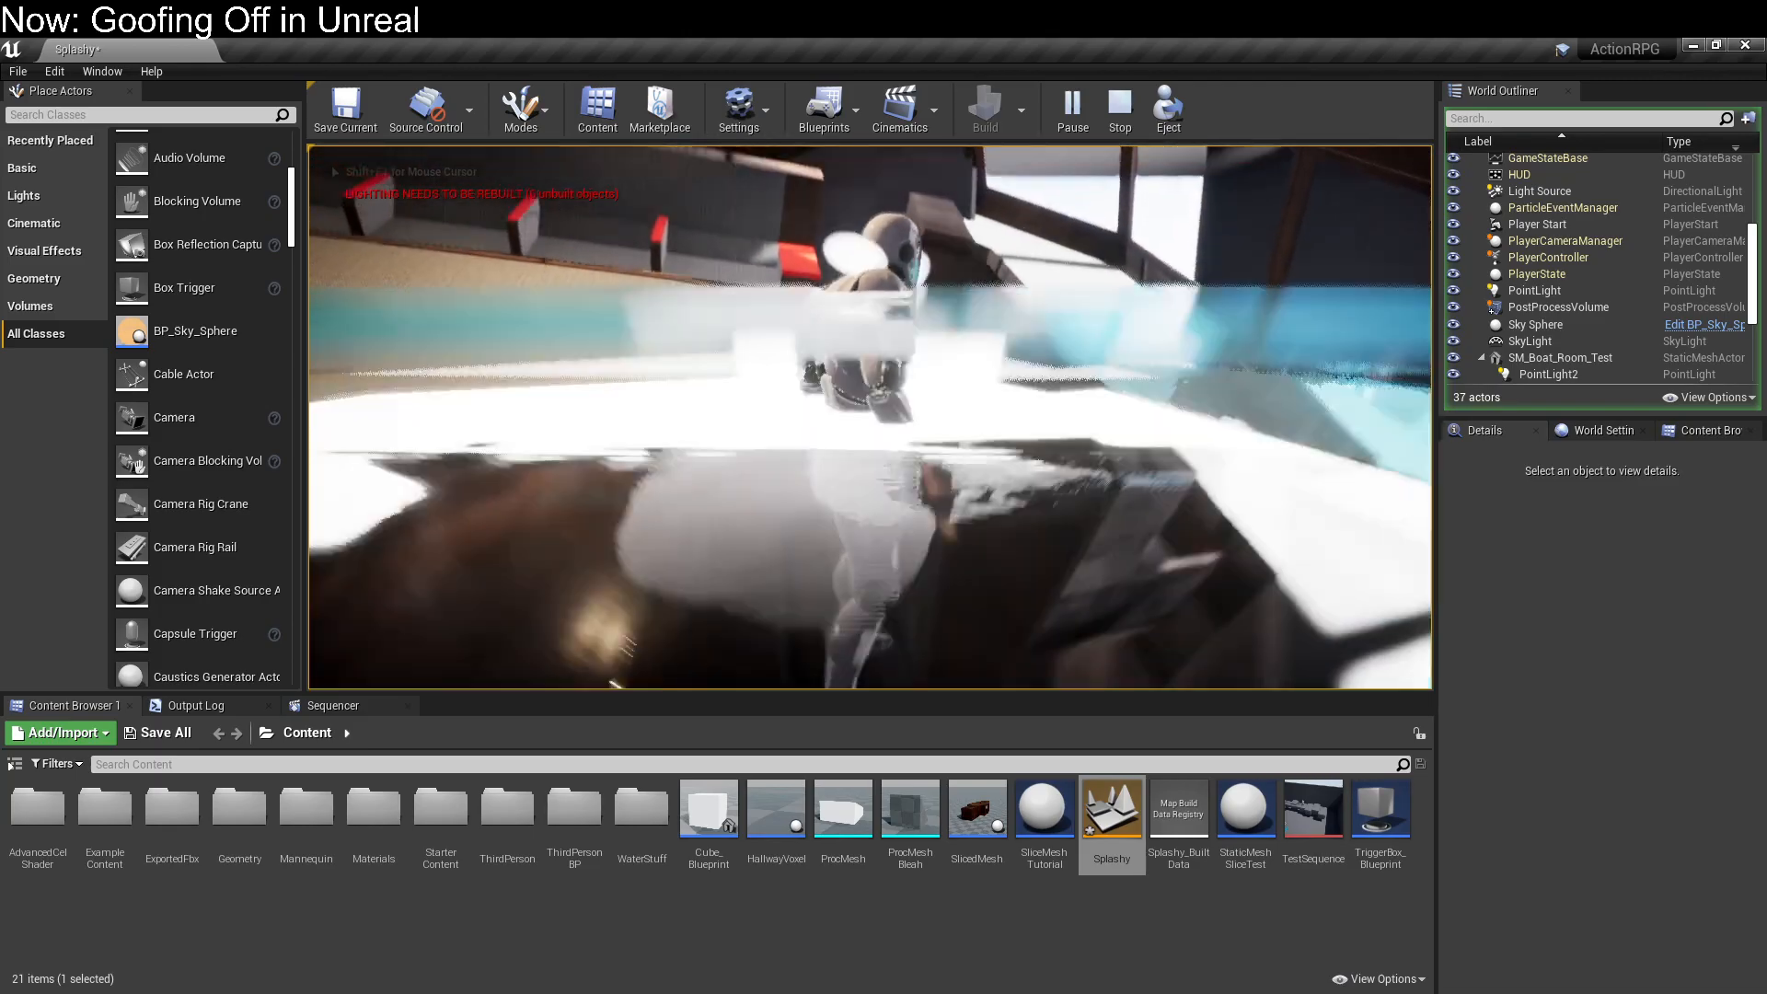
pyautogui.press('w')
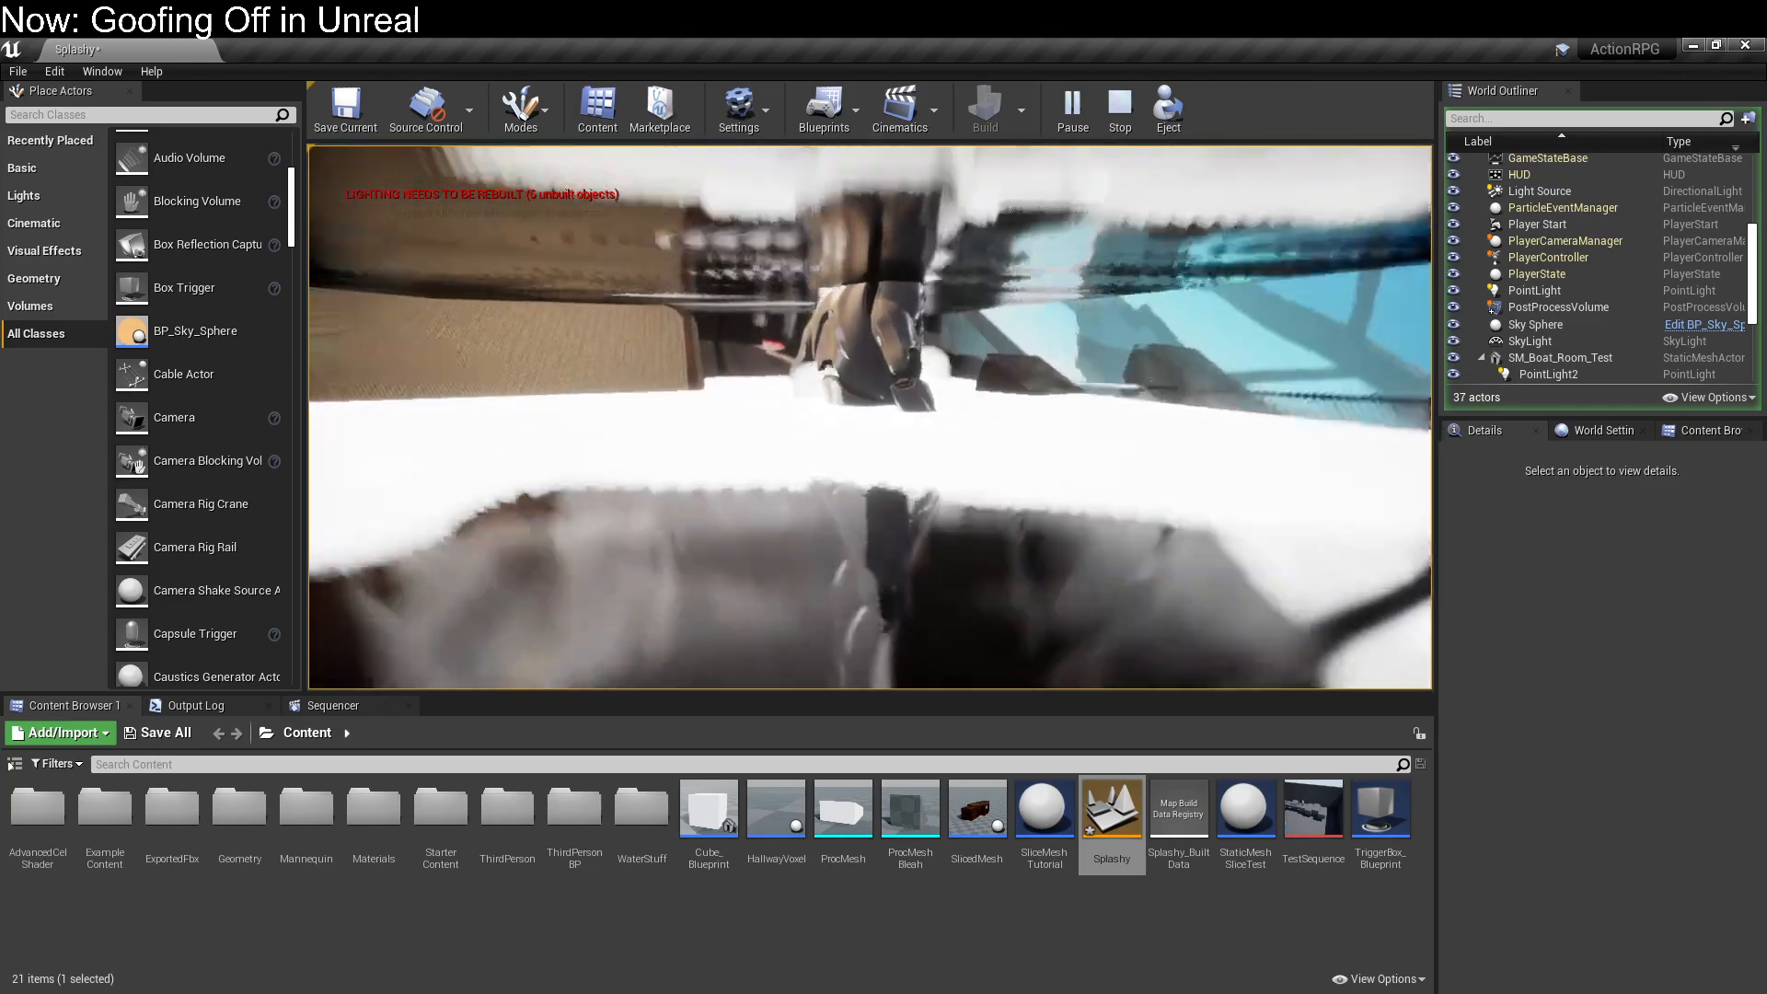
pyautogui.press('w')
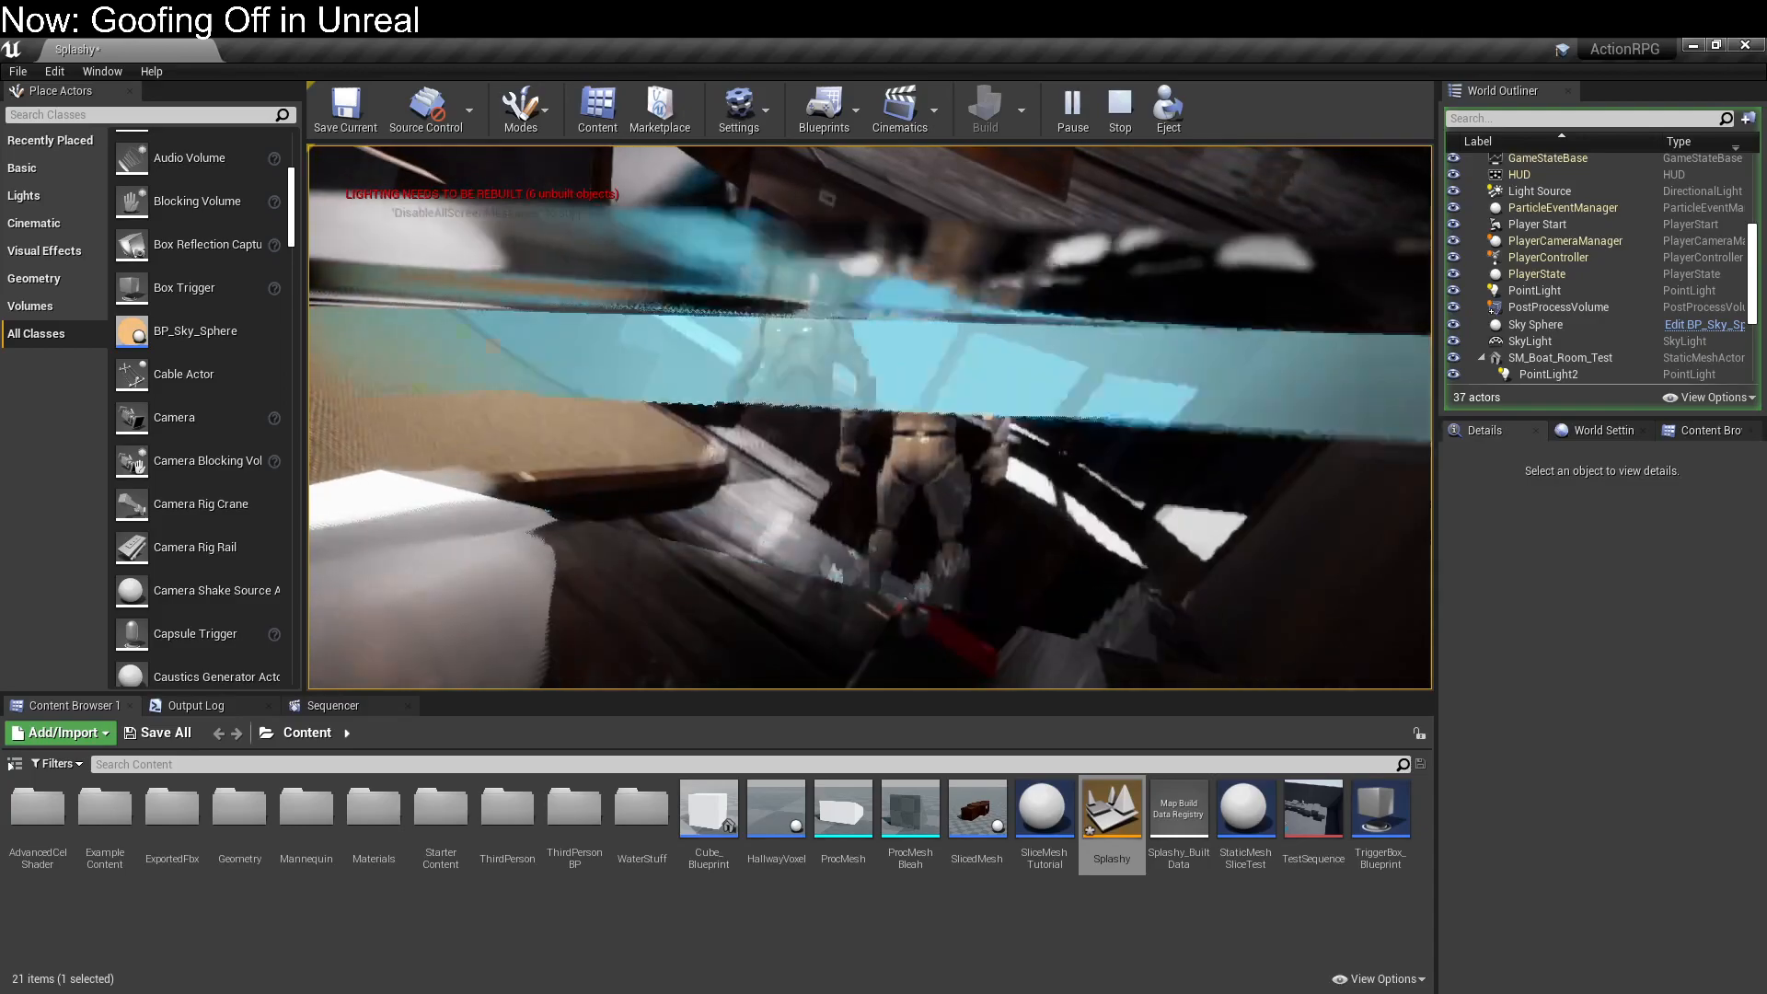
pyautogui.press('w')
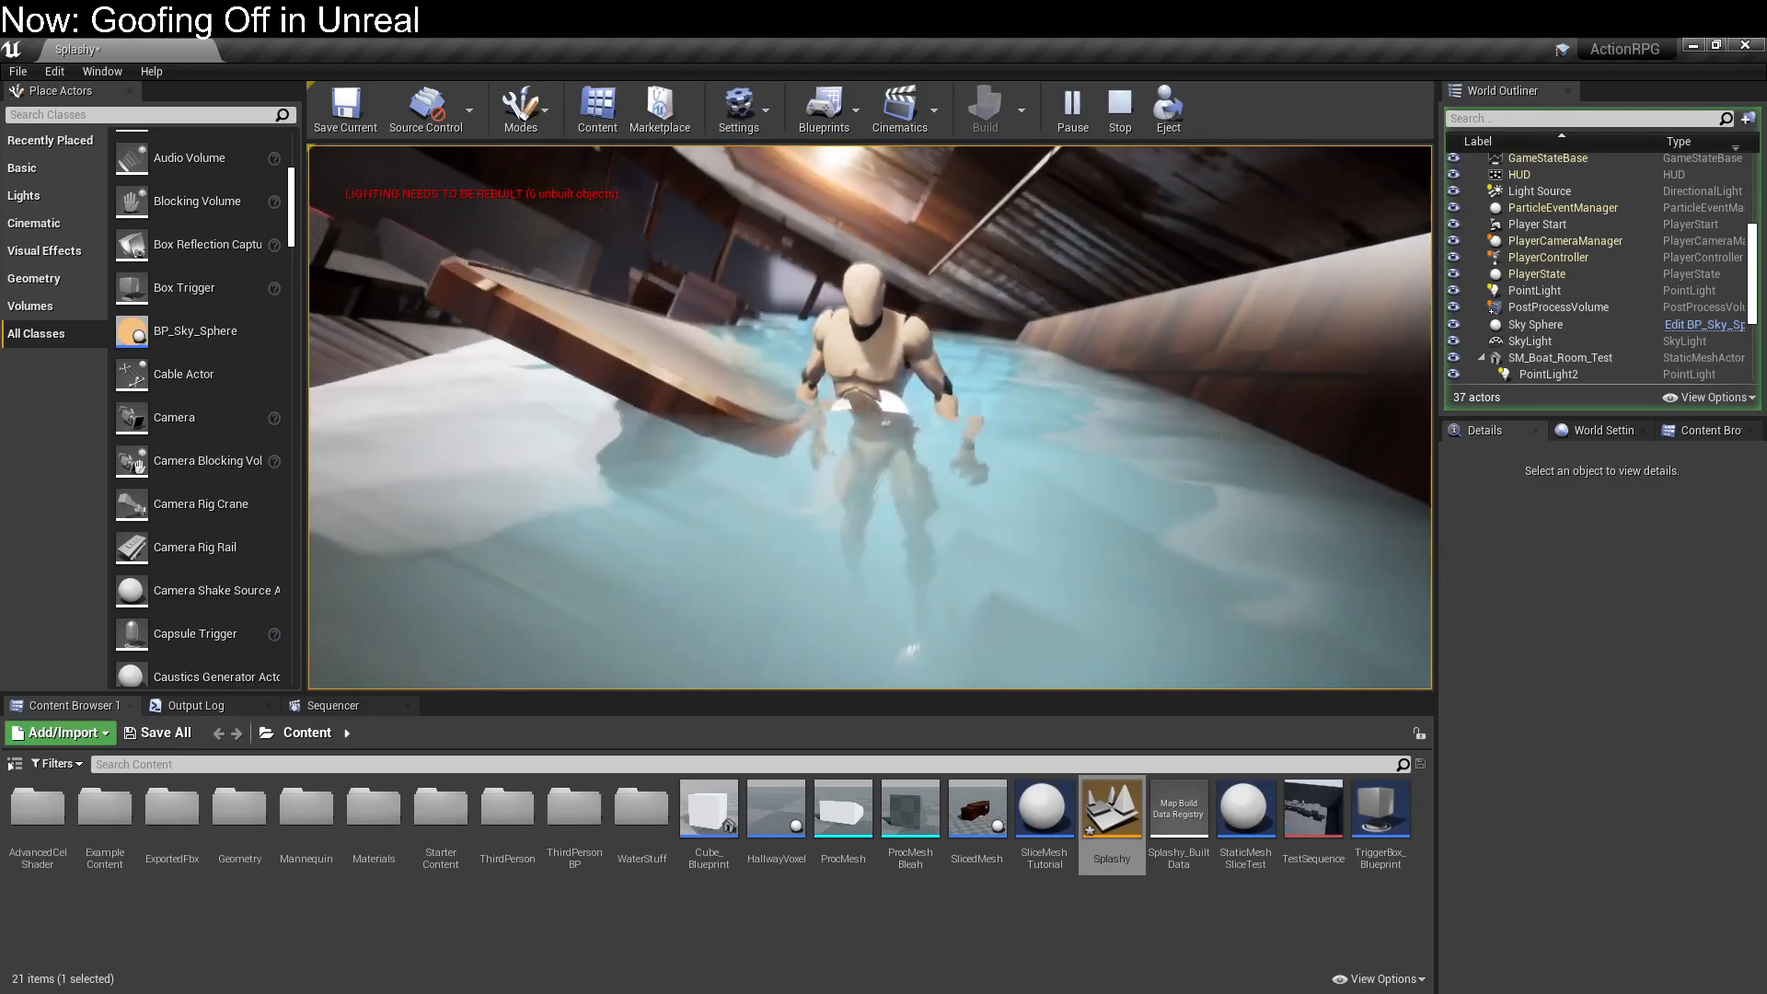
pyautogui.press('w')
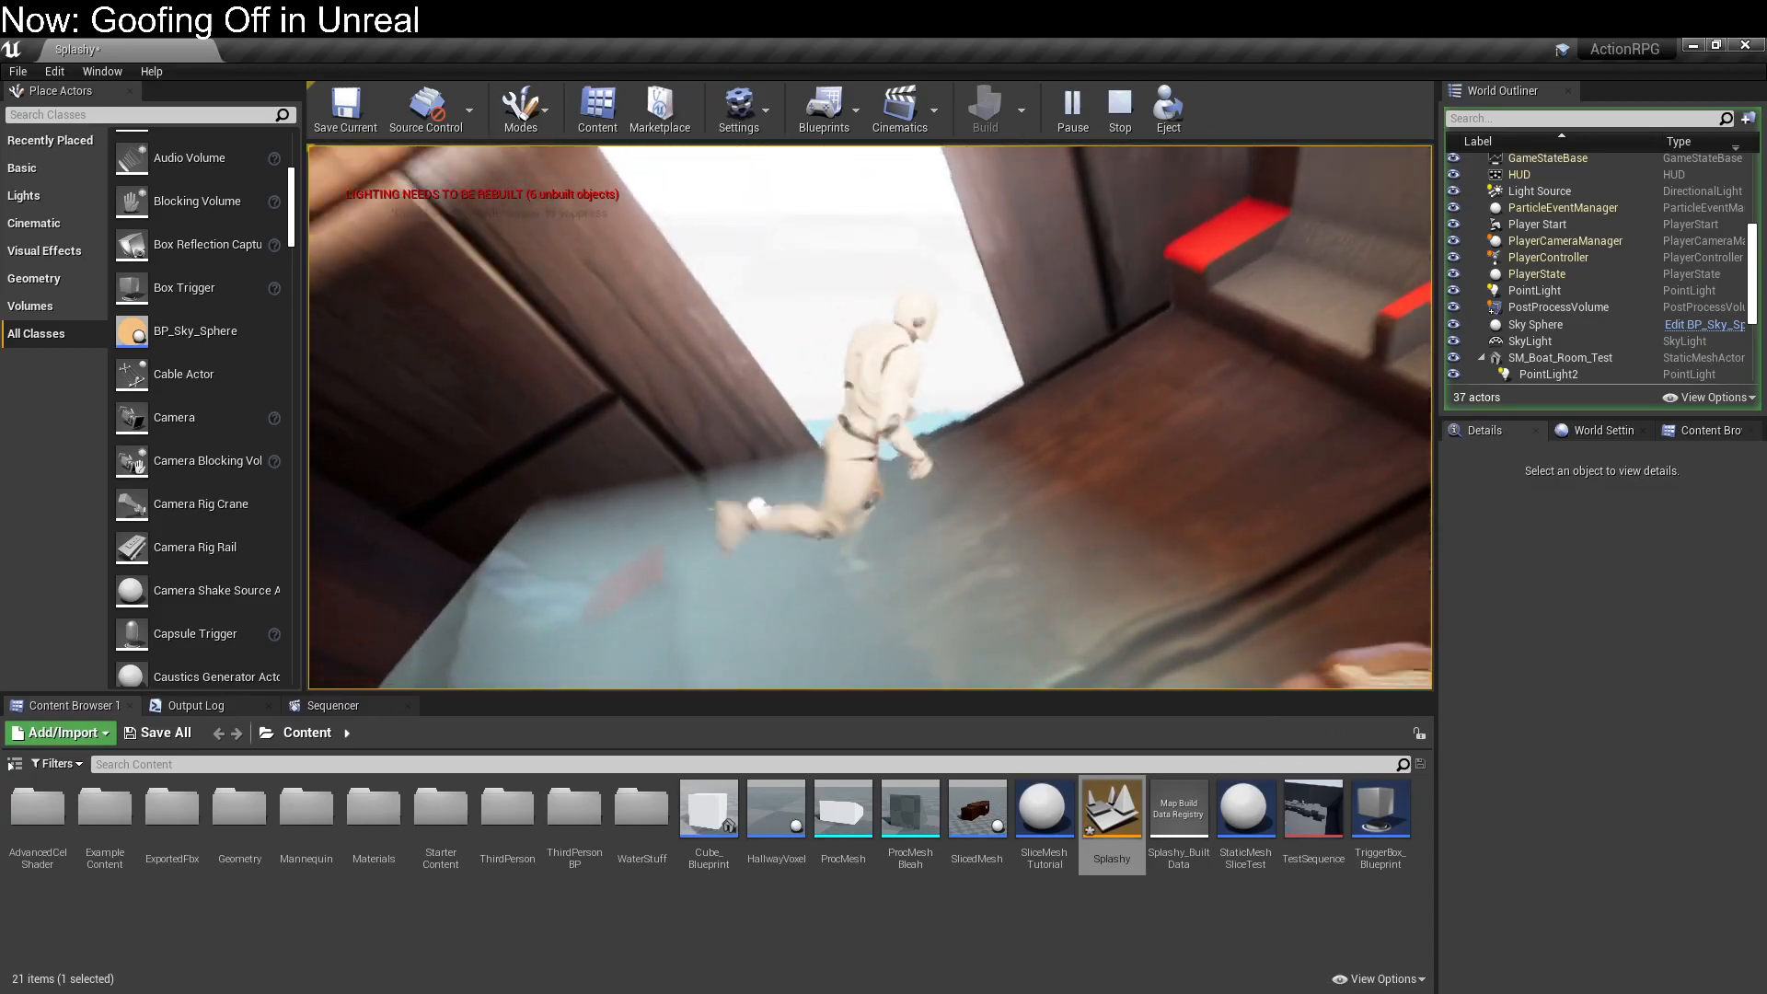
# Step: View the water from outside beneath the boat room, running and jumping around it, and end the play session
pyautogui.press('w')
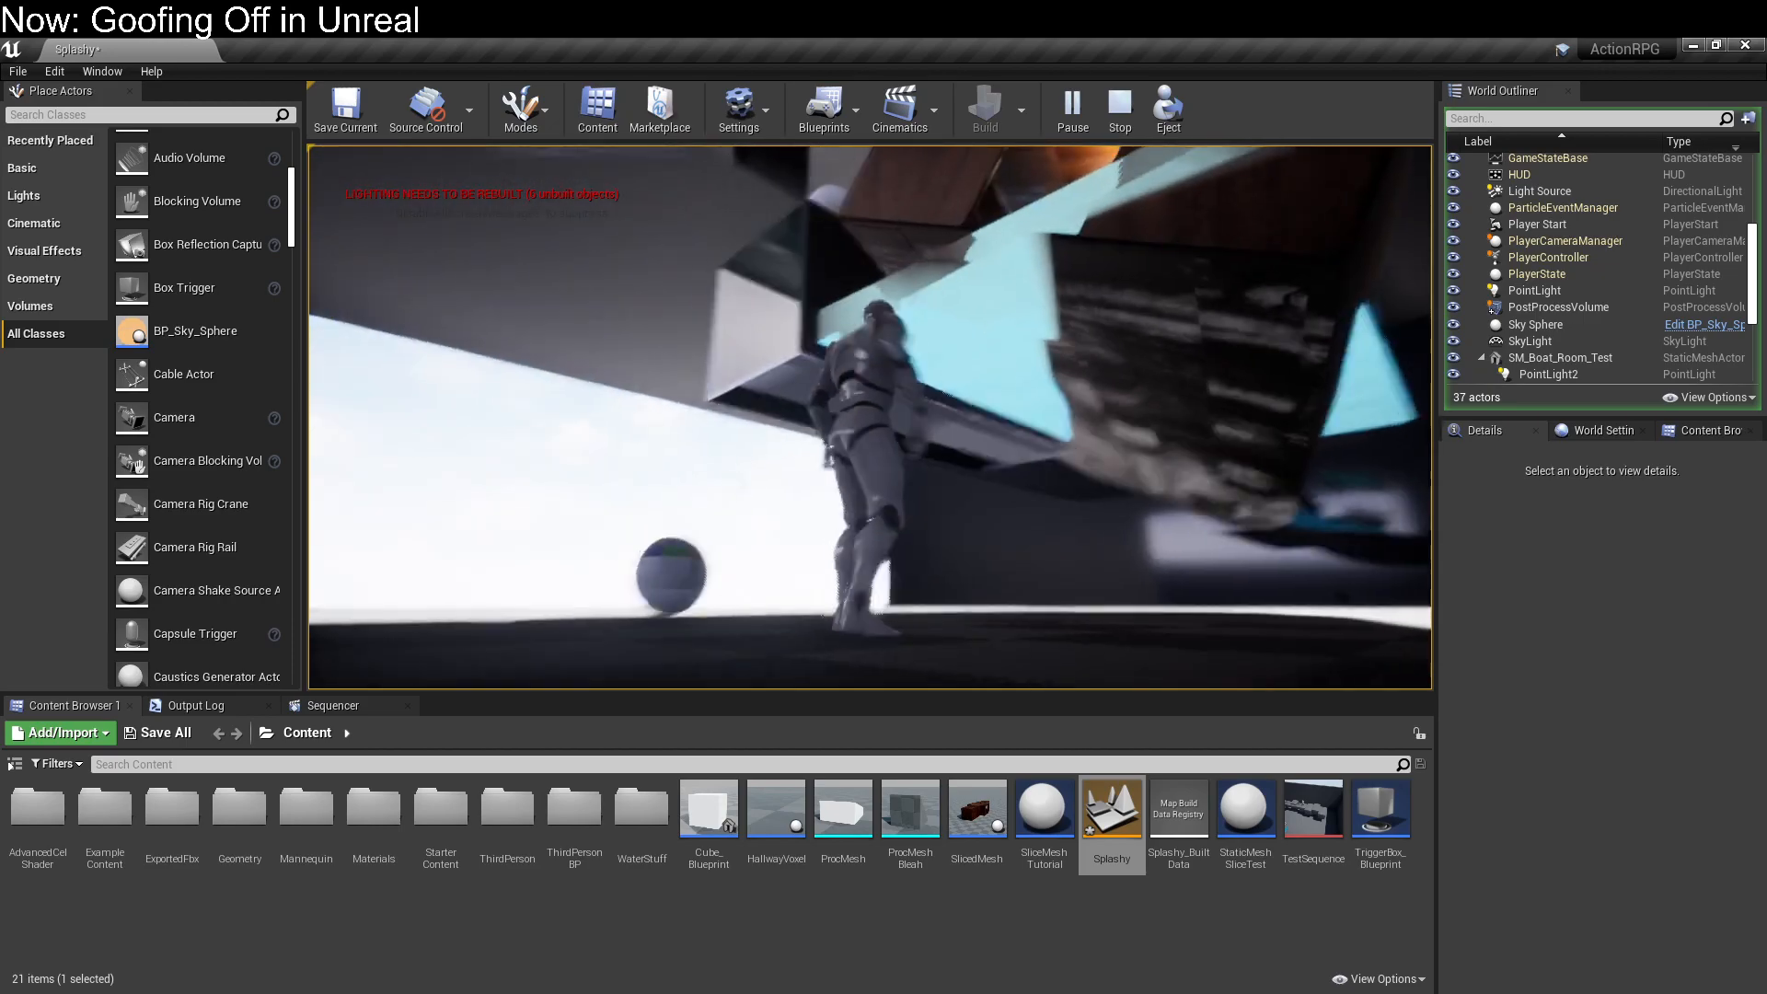
pyautogui.press('space')
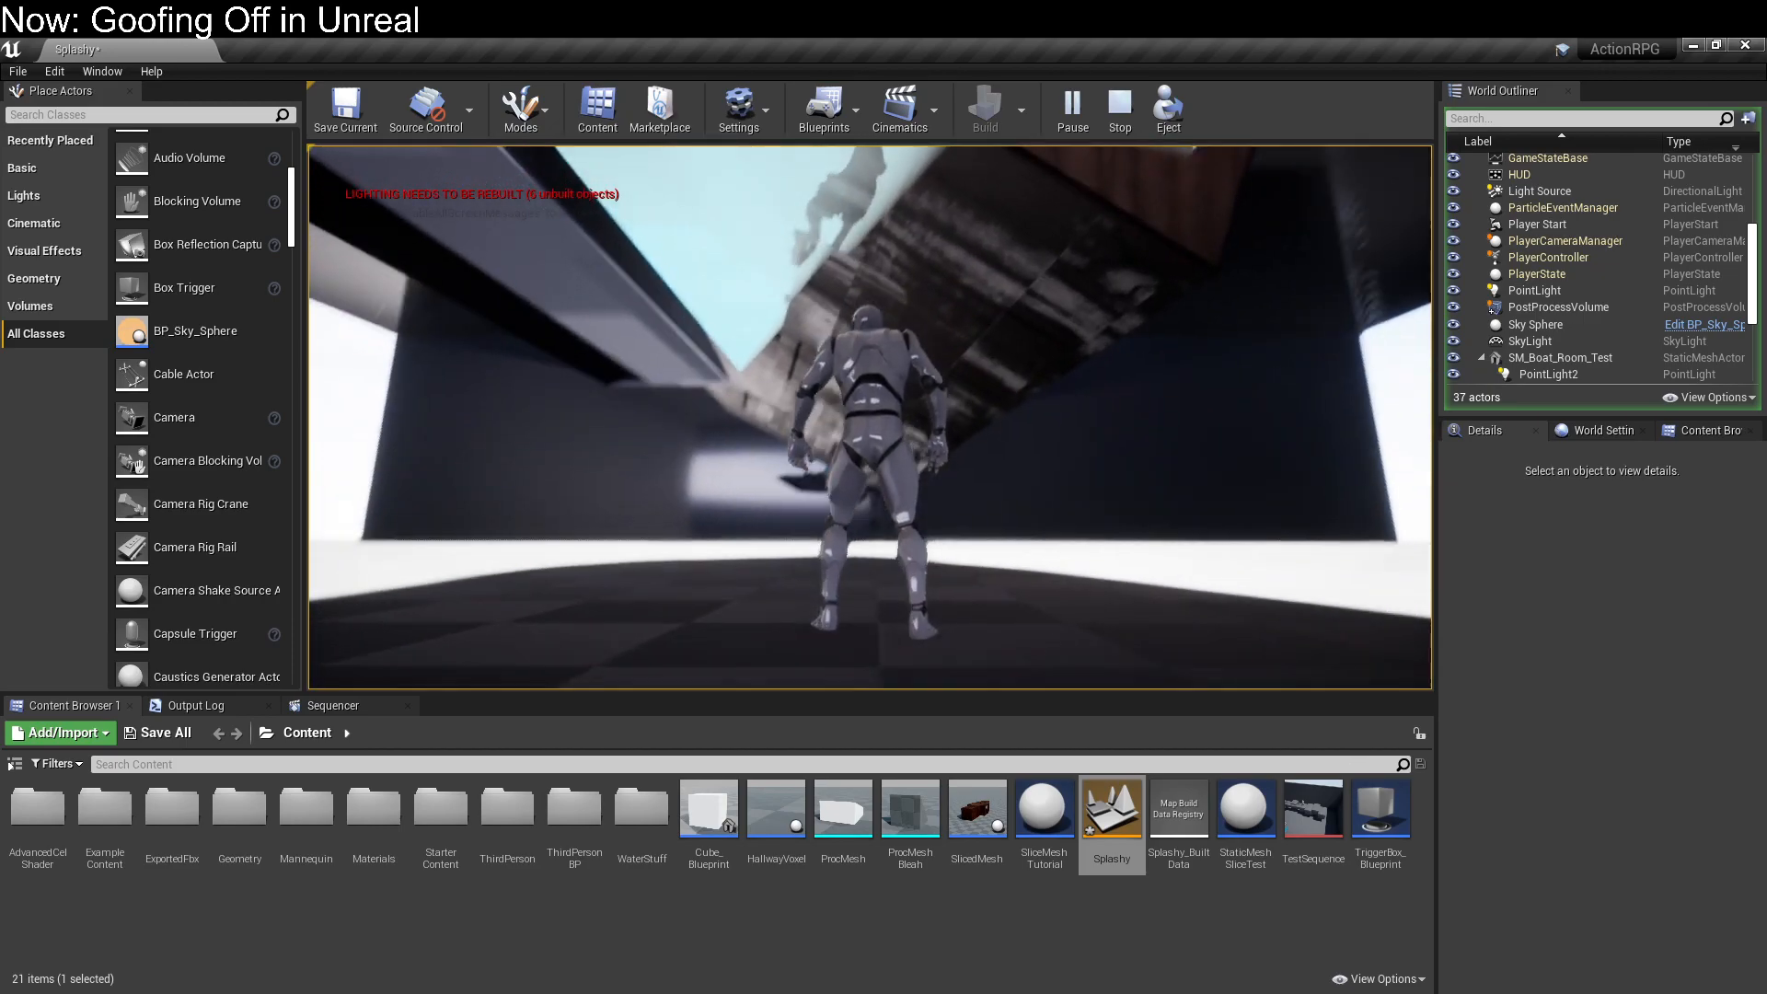
pyautogui.press('s')
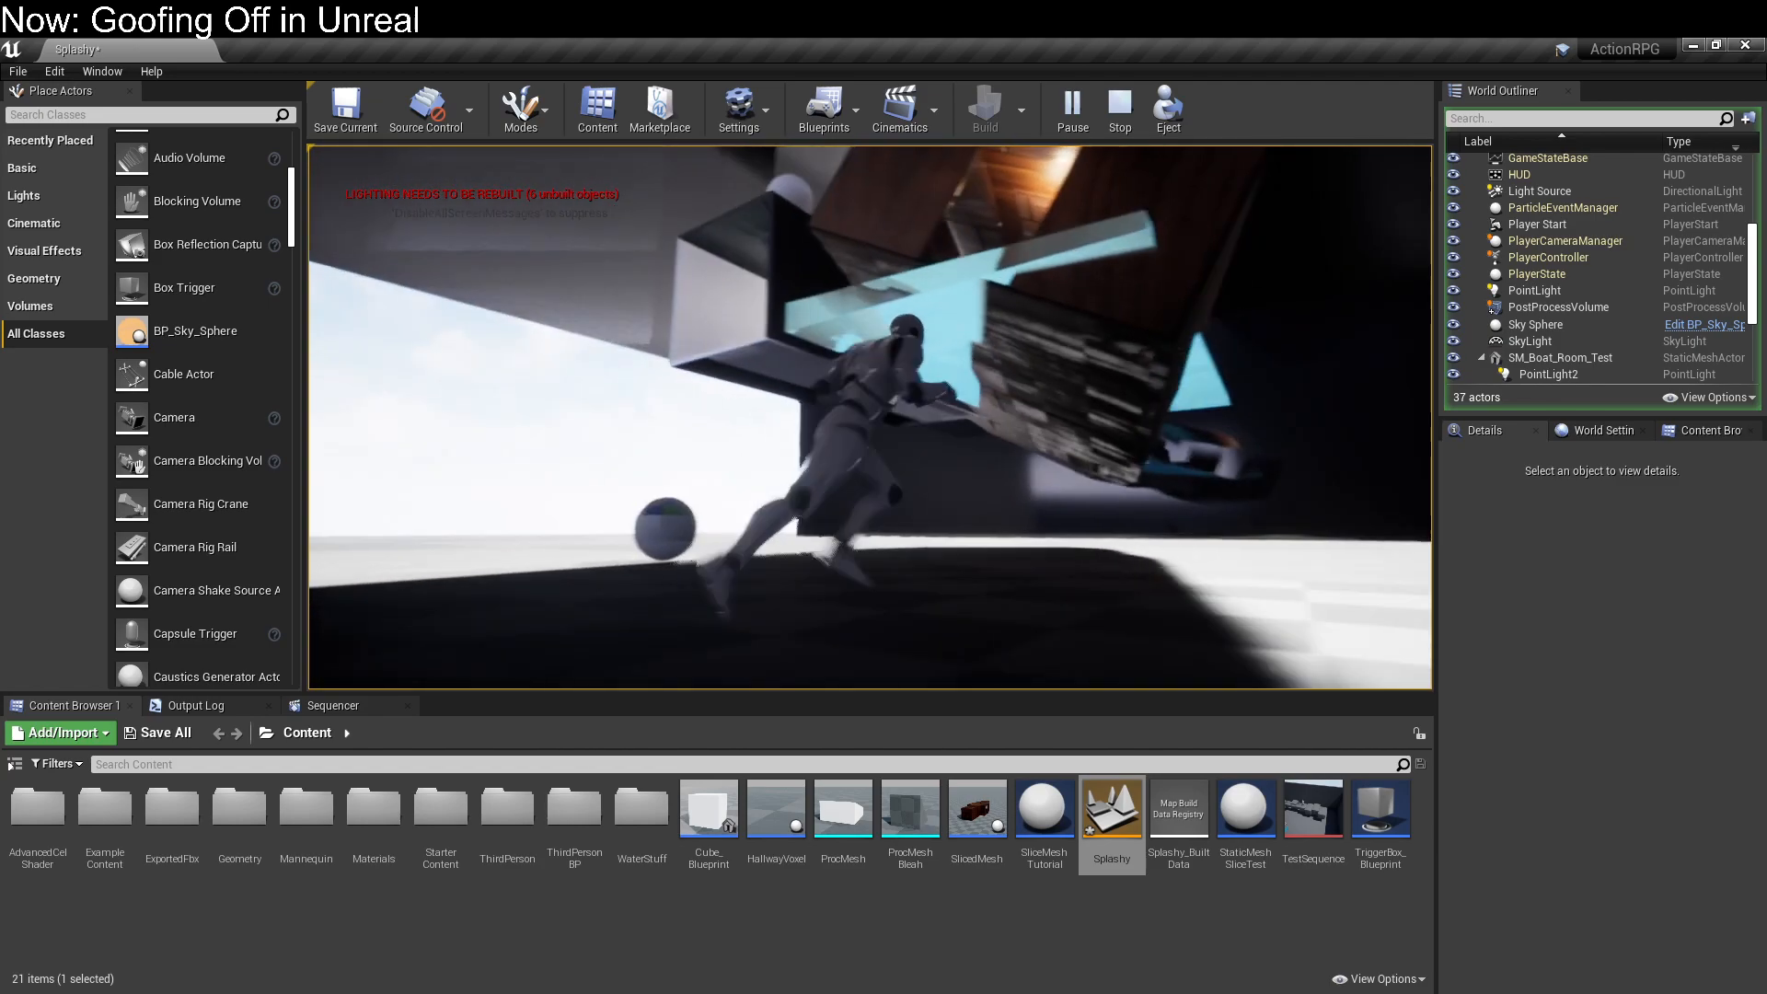
pyautogui.press('a')
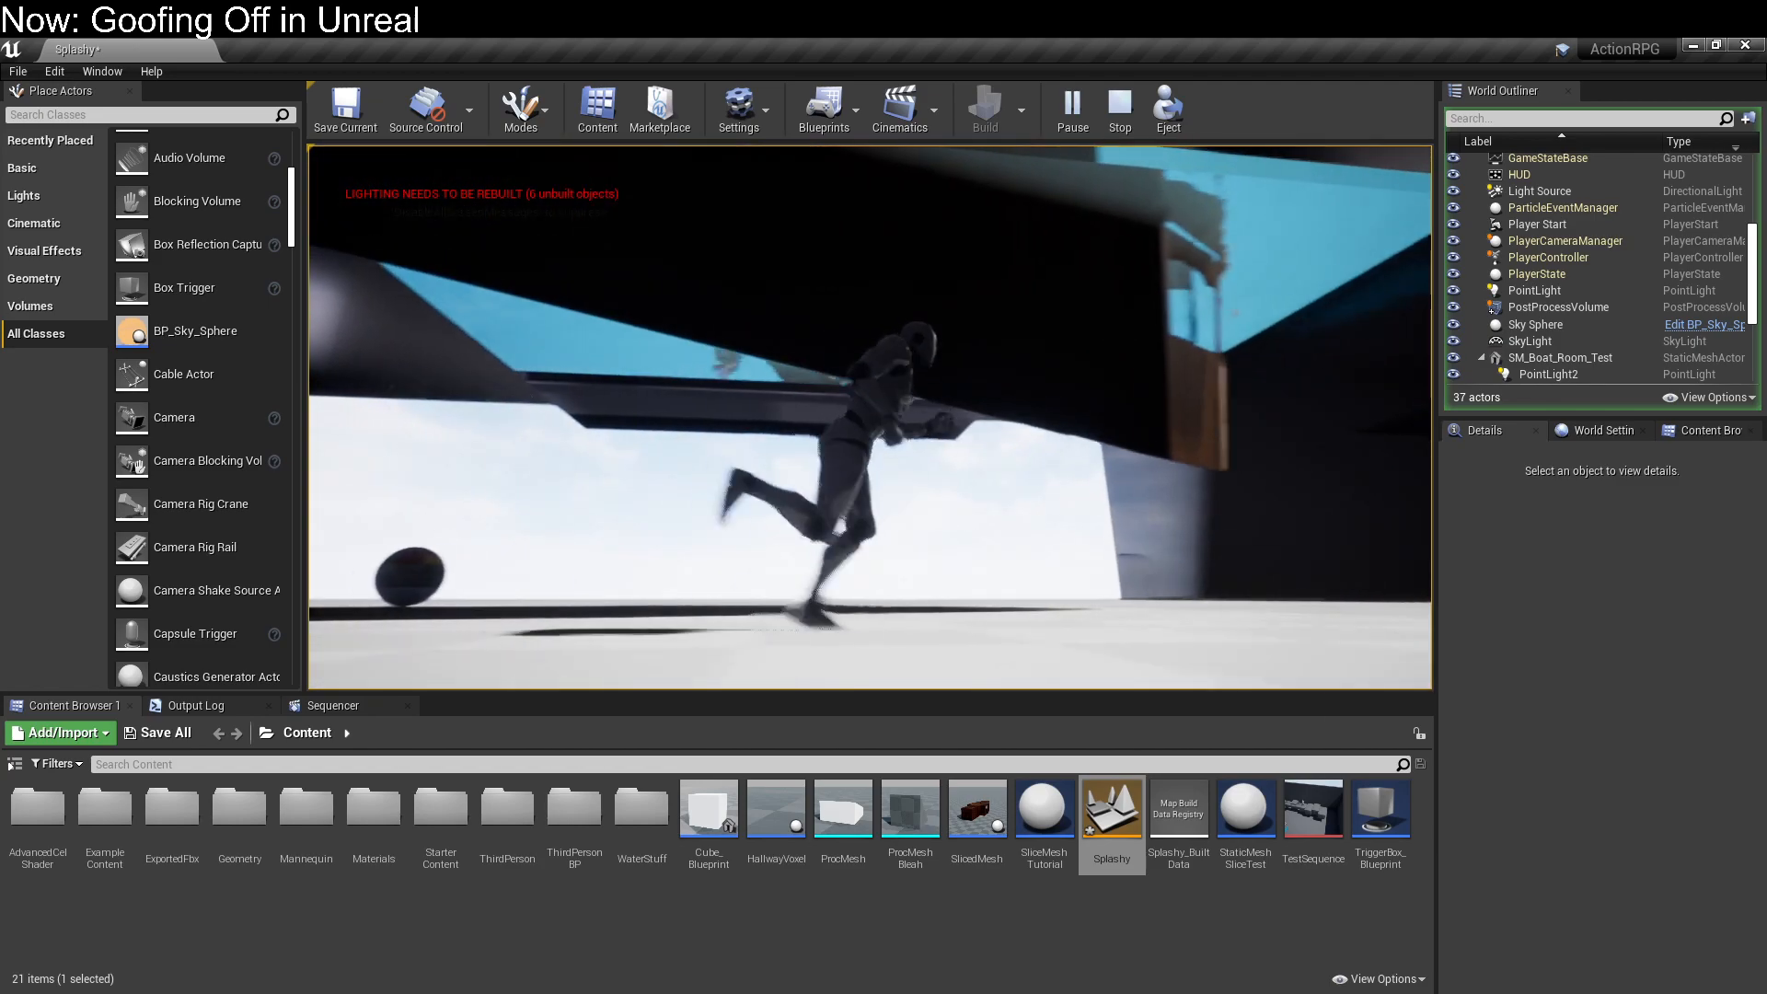
pyautogui.press('space')
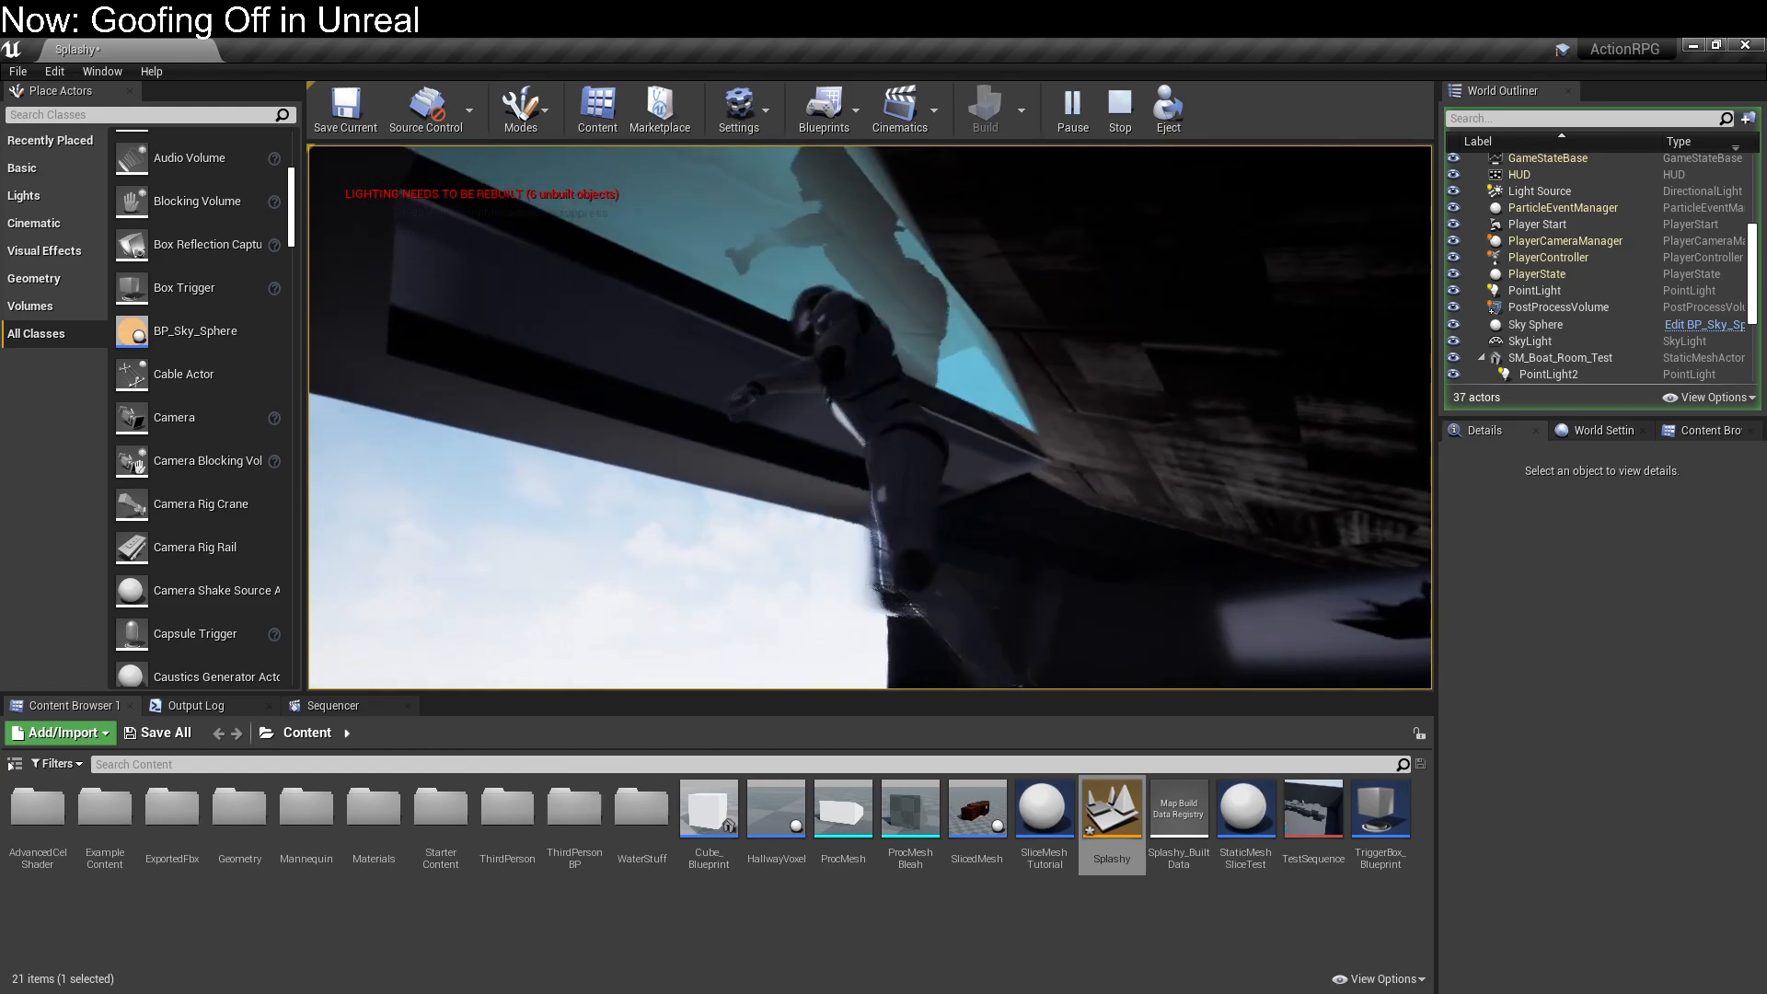
pyautogui.press('Escape')
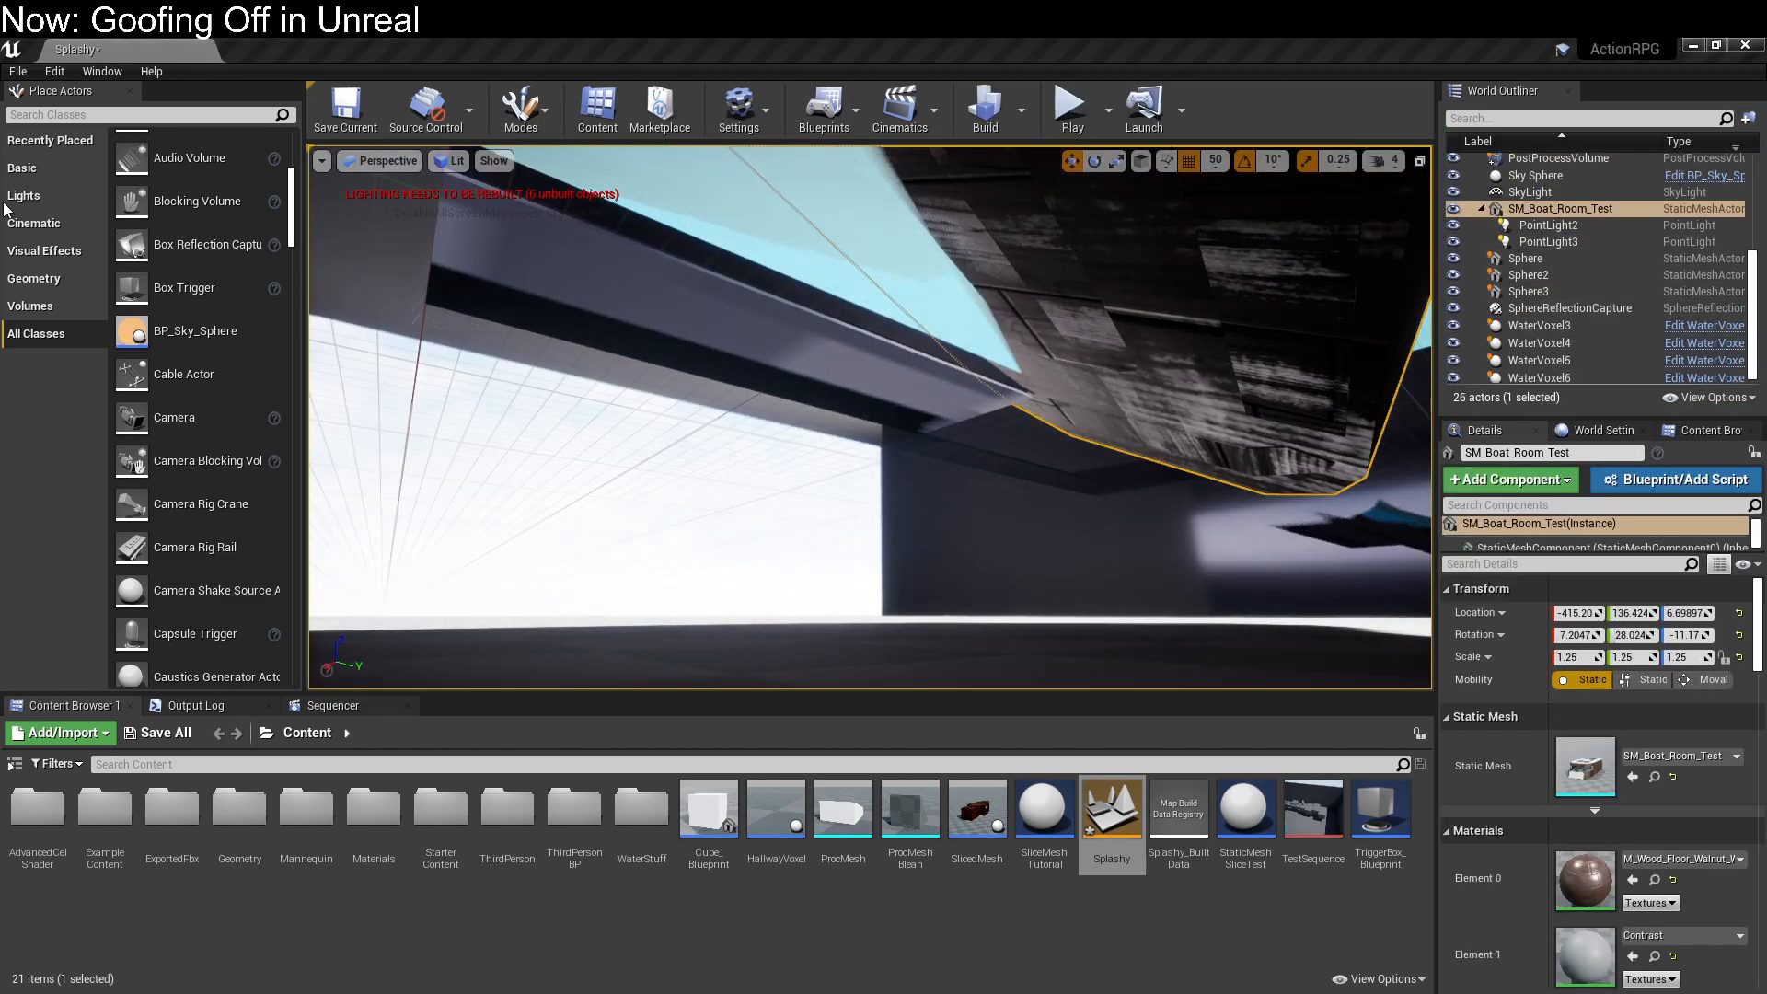
# Step: Play-test the Splashy level, moving the character forward through the boat room's water, and end the play session
pyautogui.click(1070, 108)
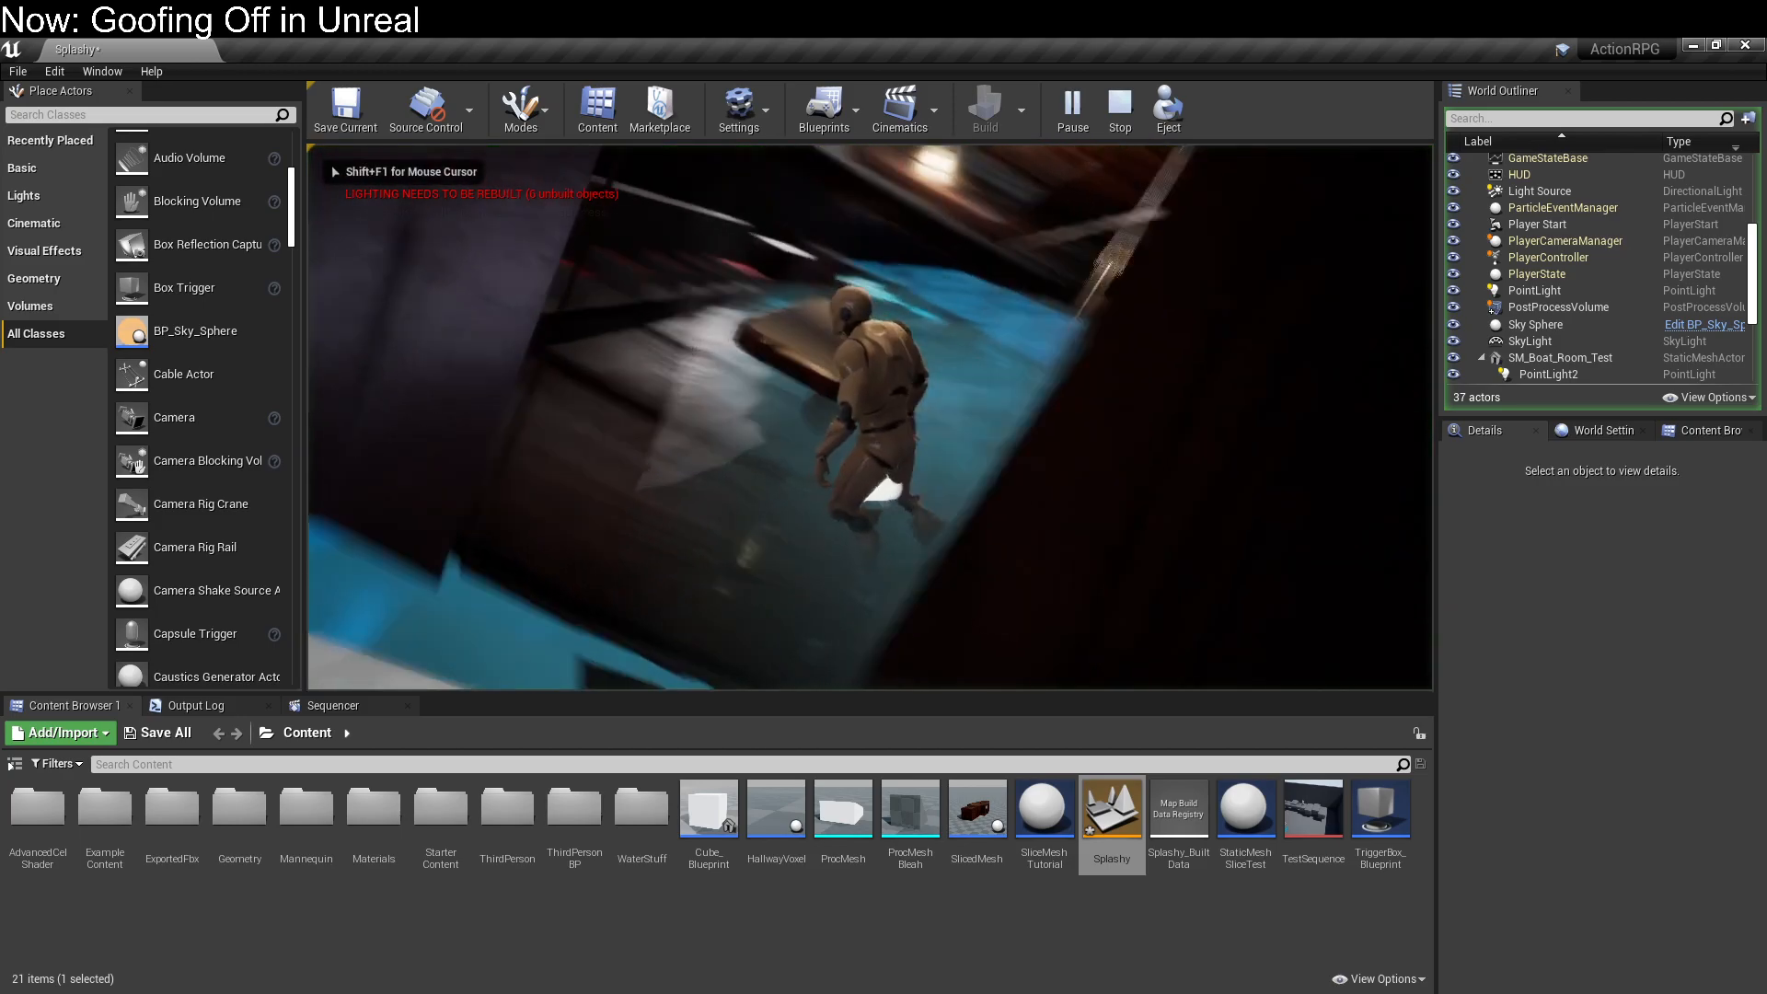
pyautogui.press('w')
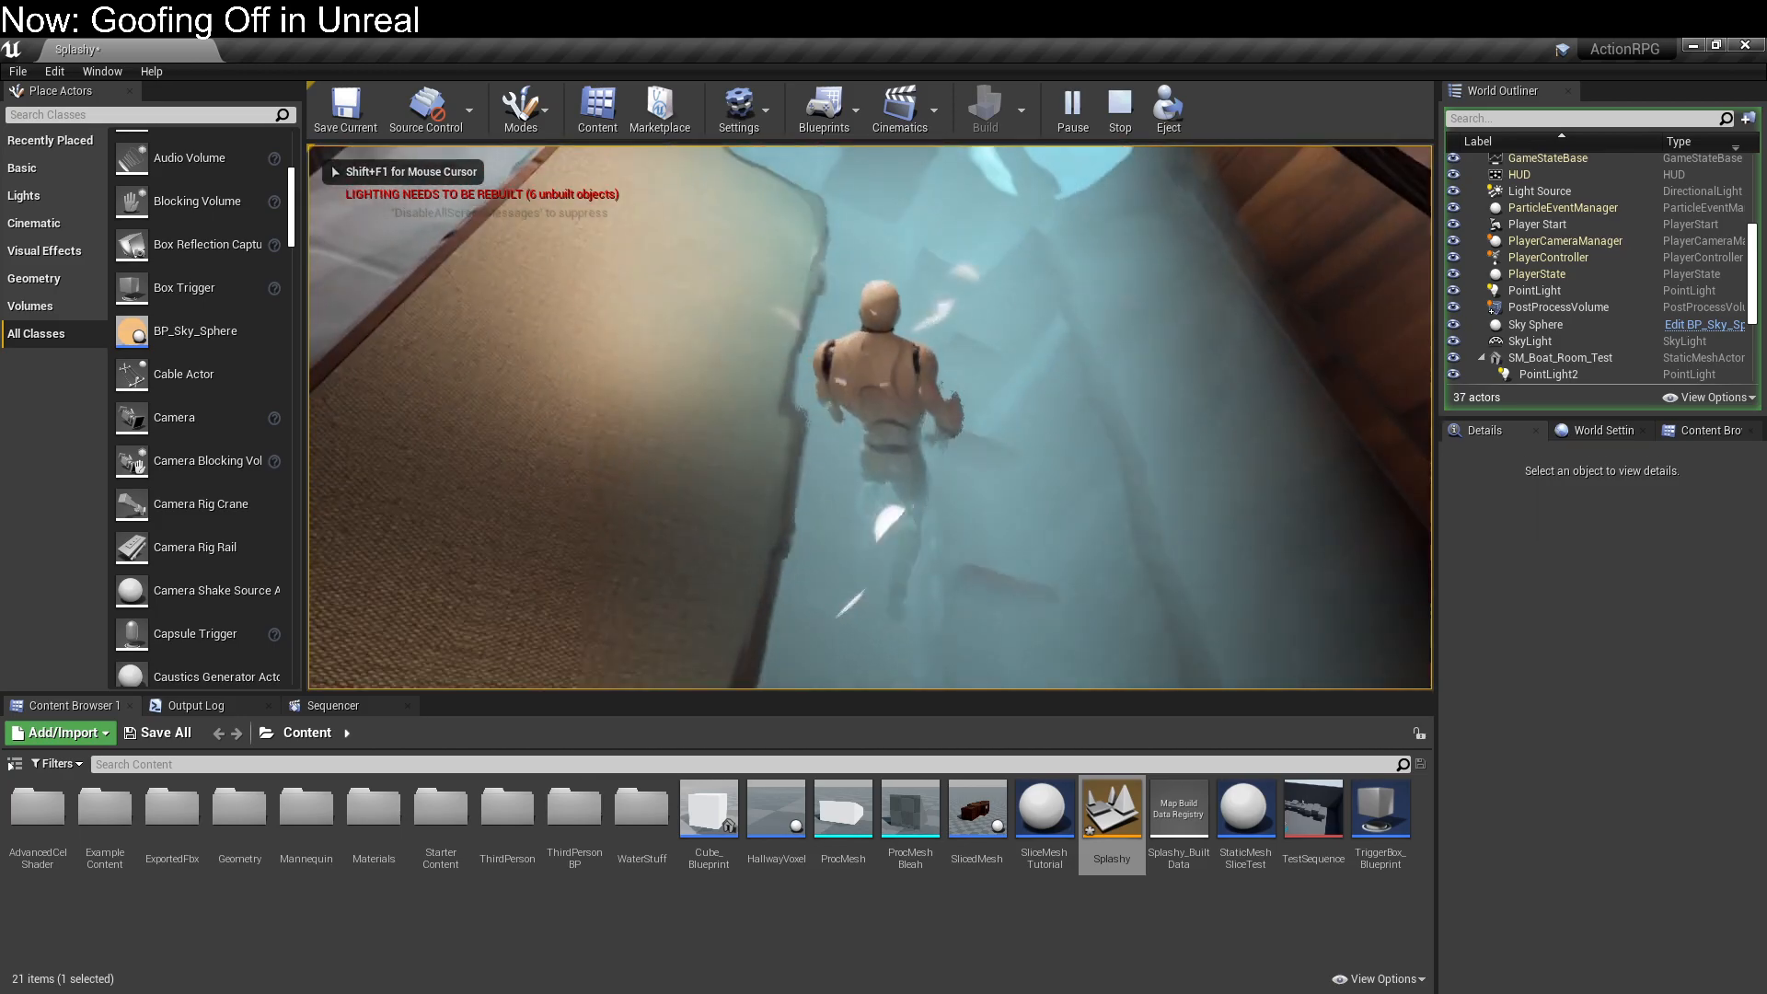
pyautogui.press('w')
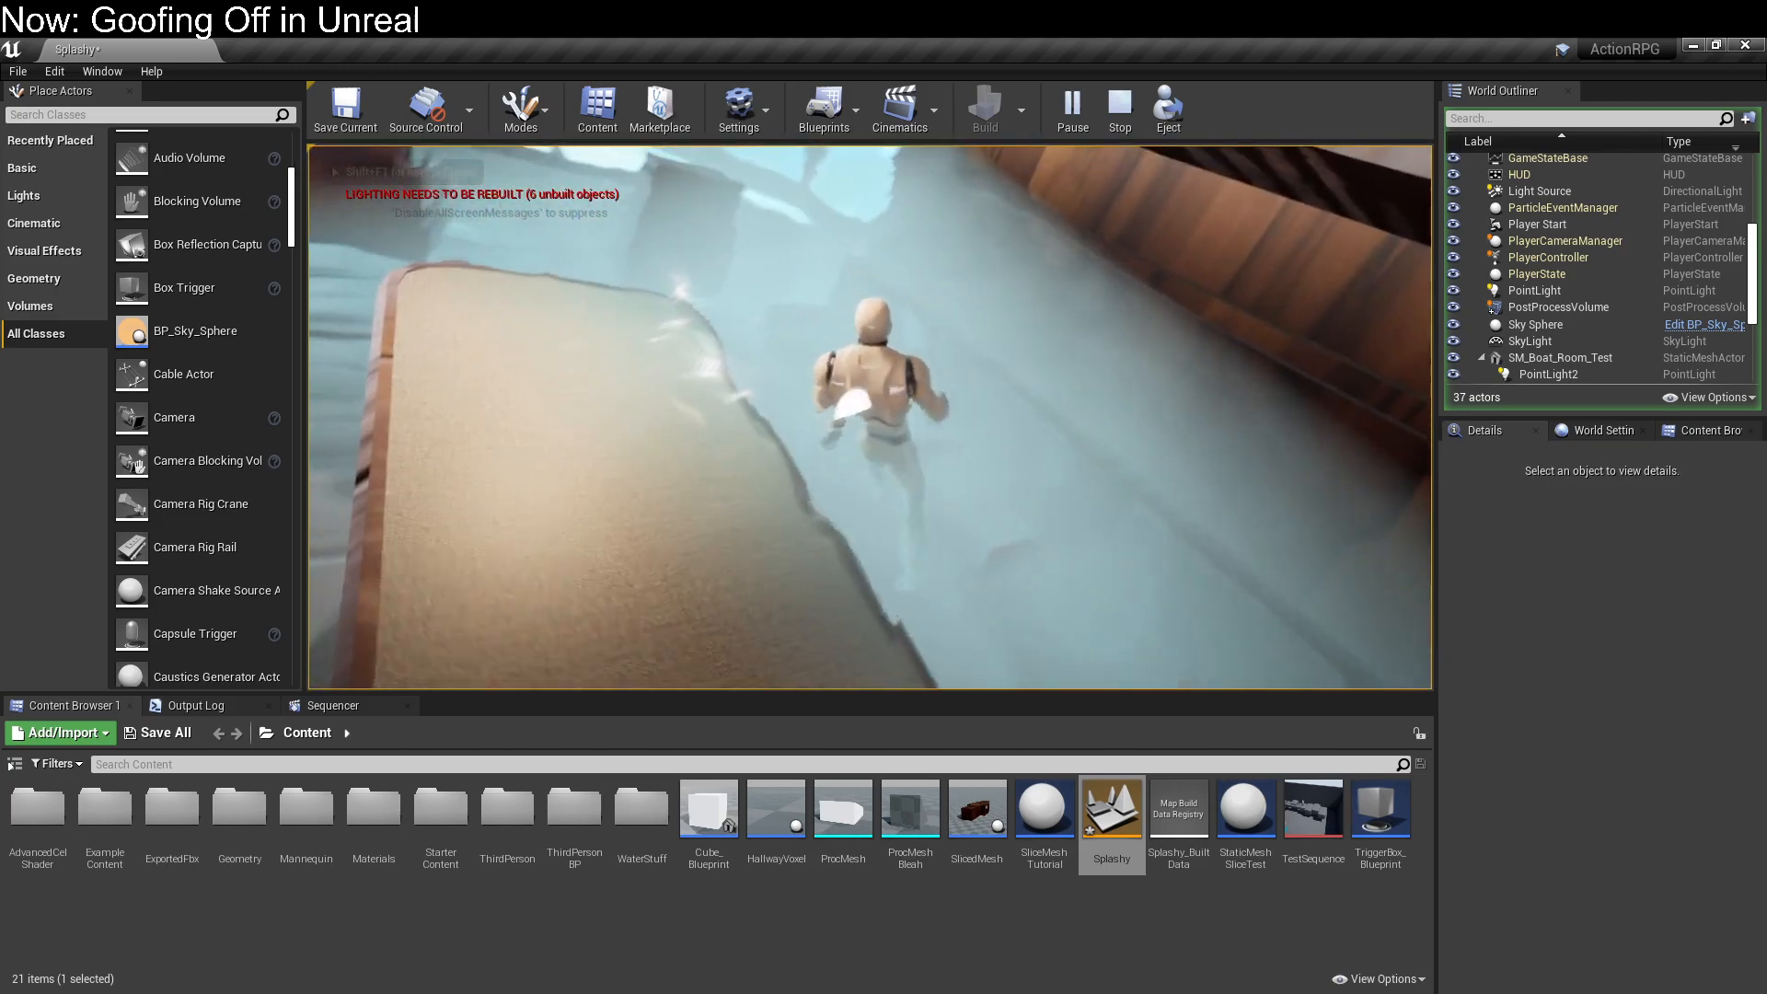
pyautogui.press('w')
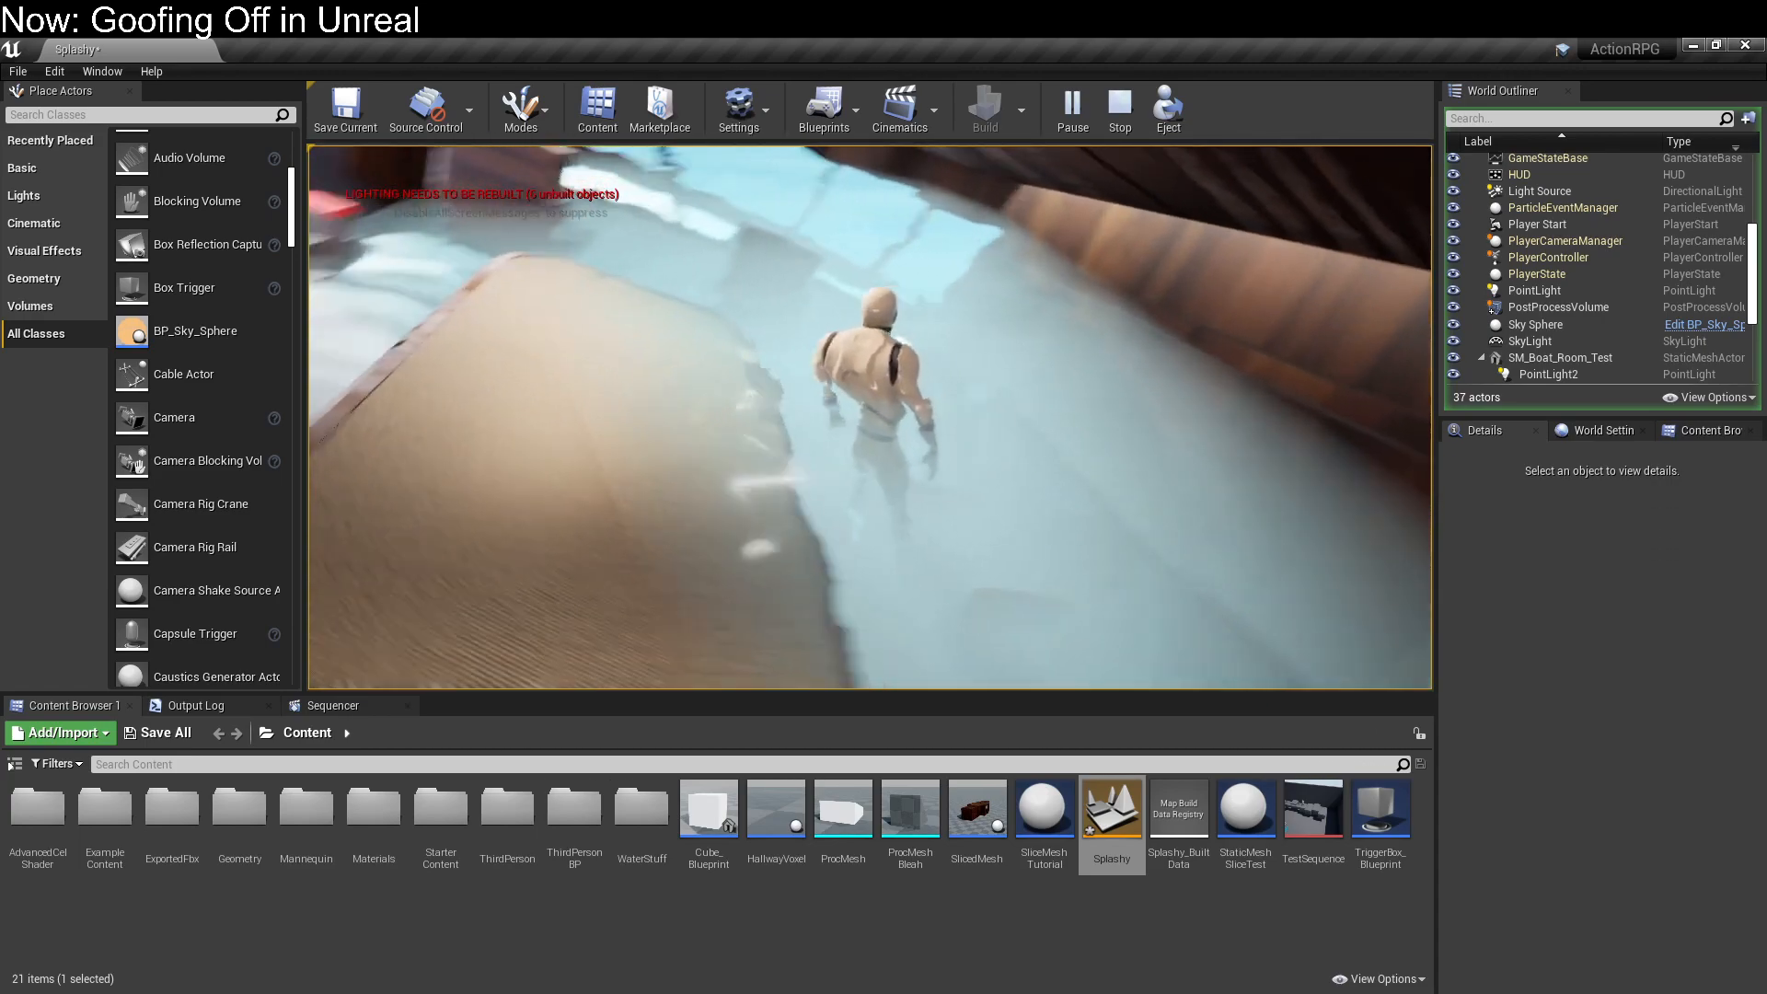
pyautogui.press('w')
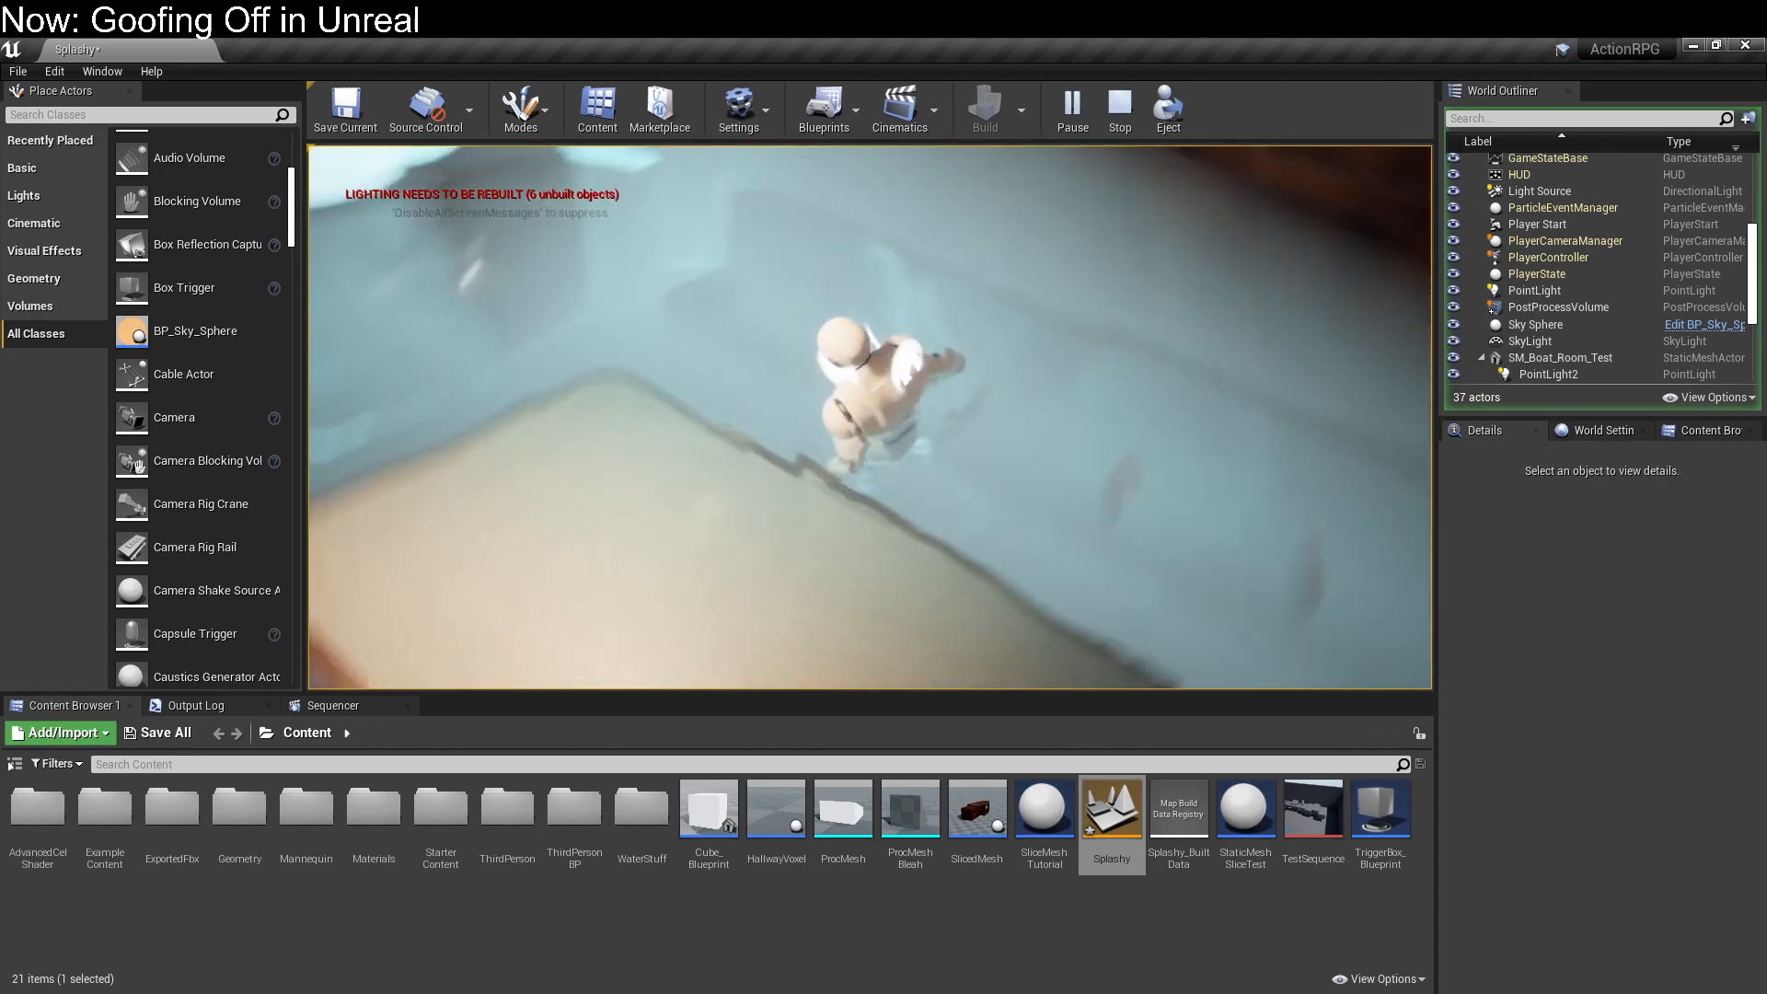
pyautogui.press('w')
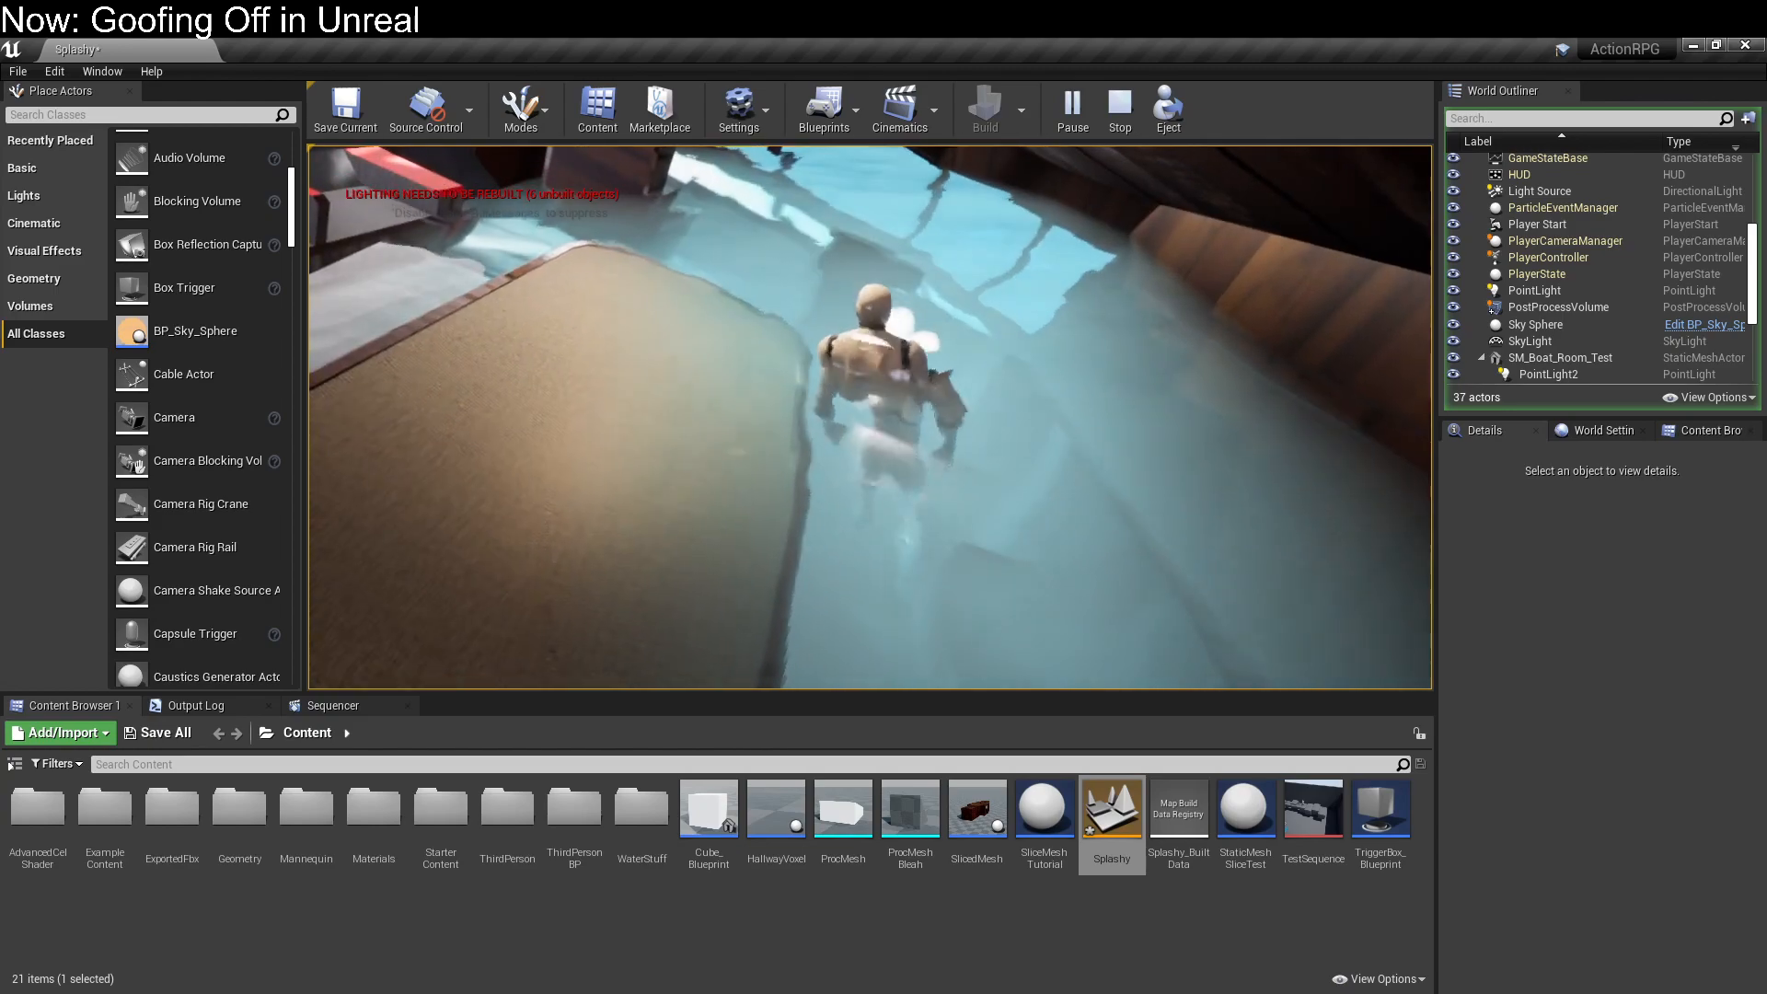
pyautogui.press('Escape')
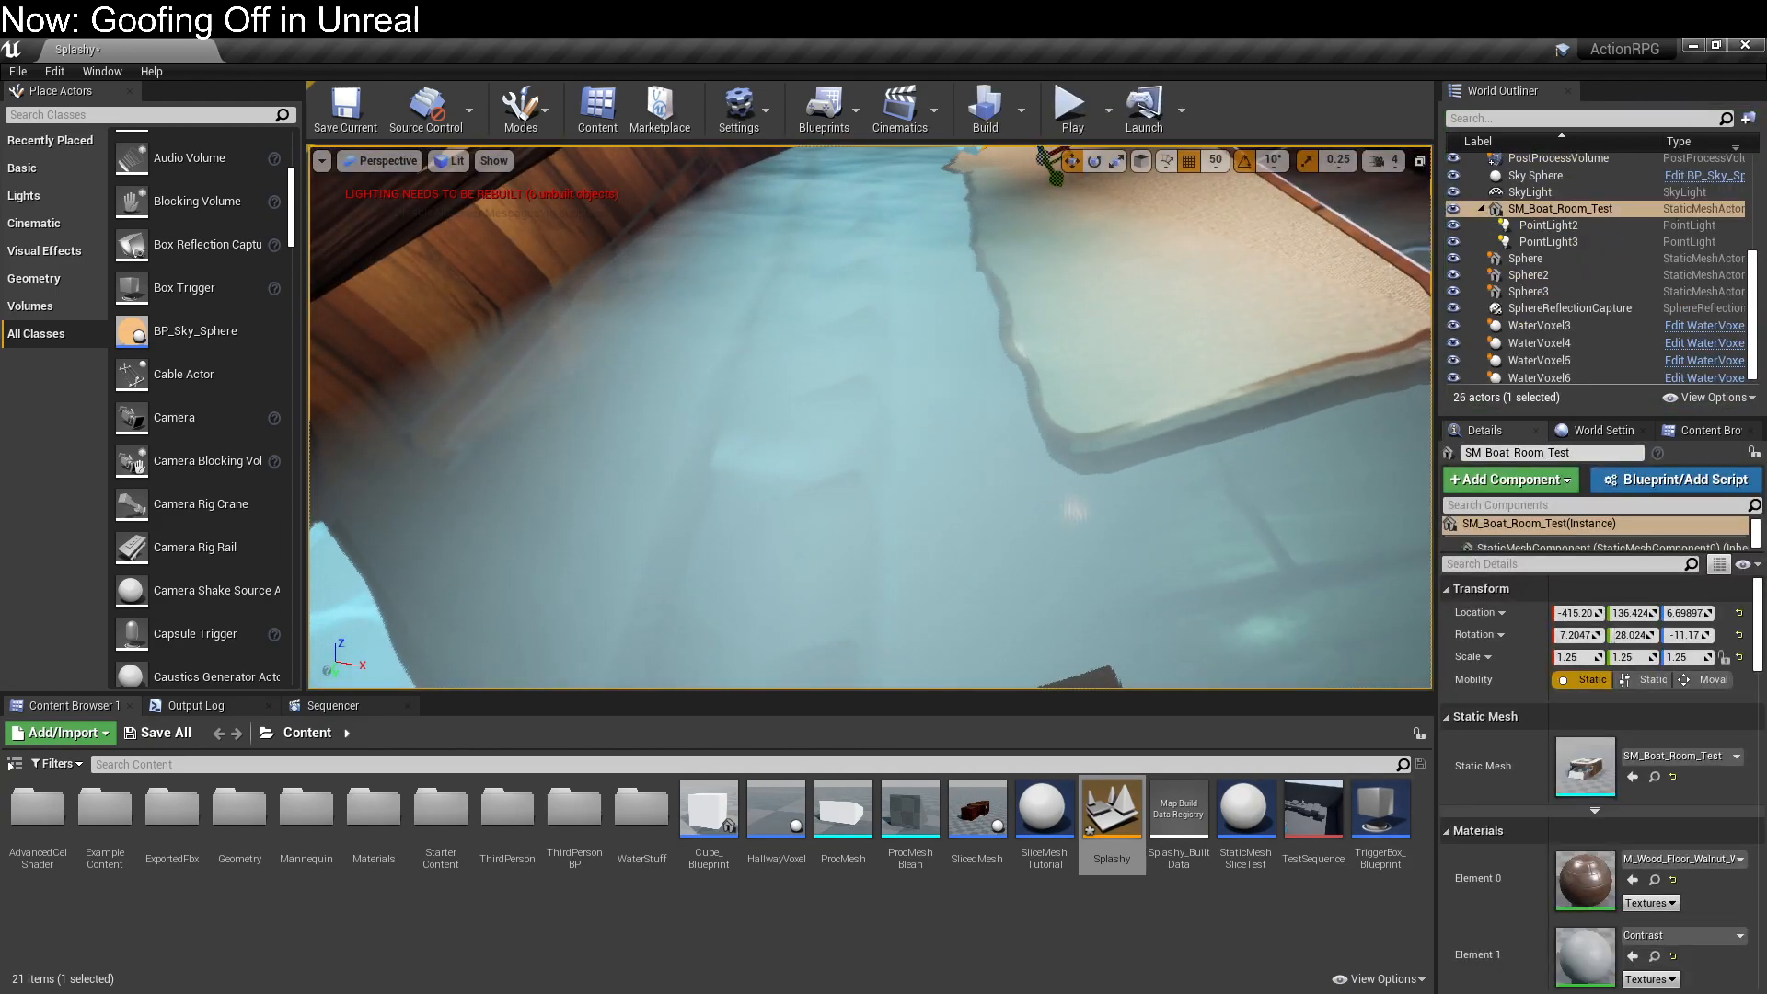
# Step: Select WaterVoxel5 in the level, return to the WaterVoxel Blueprint, and inspect the Cube's water surface in the preview
pyautogui.click(1245, 567)
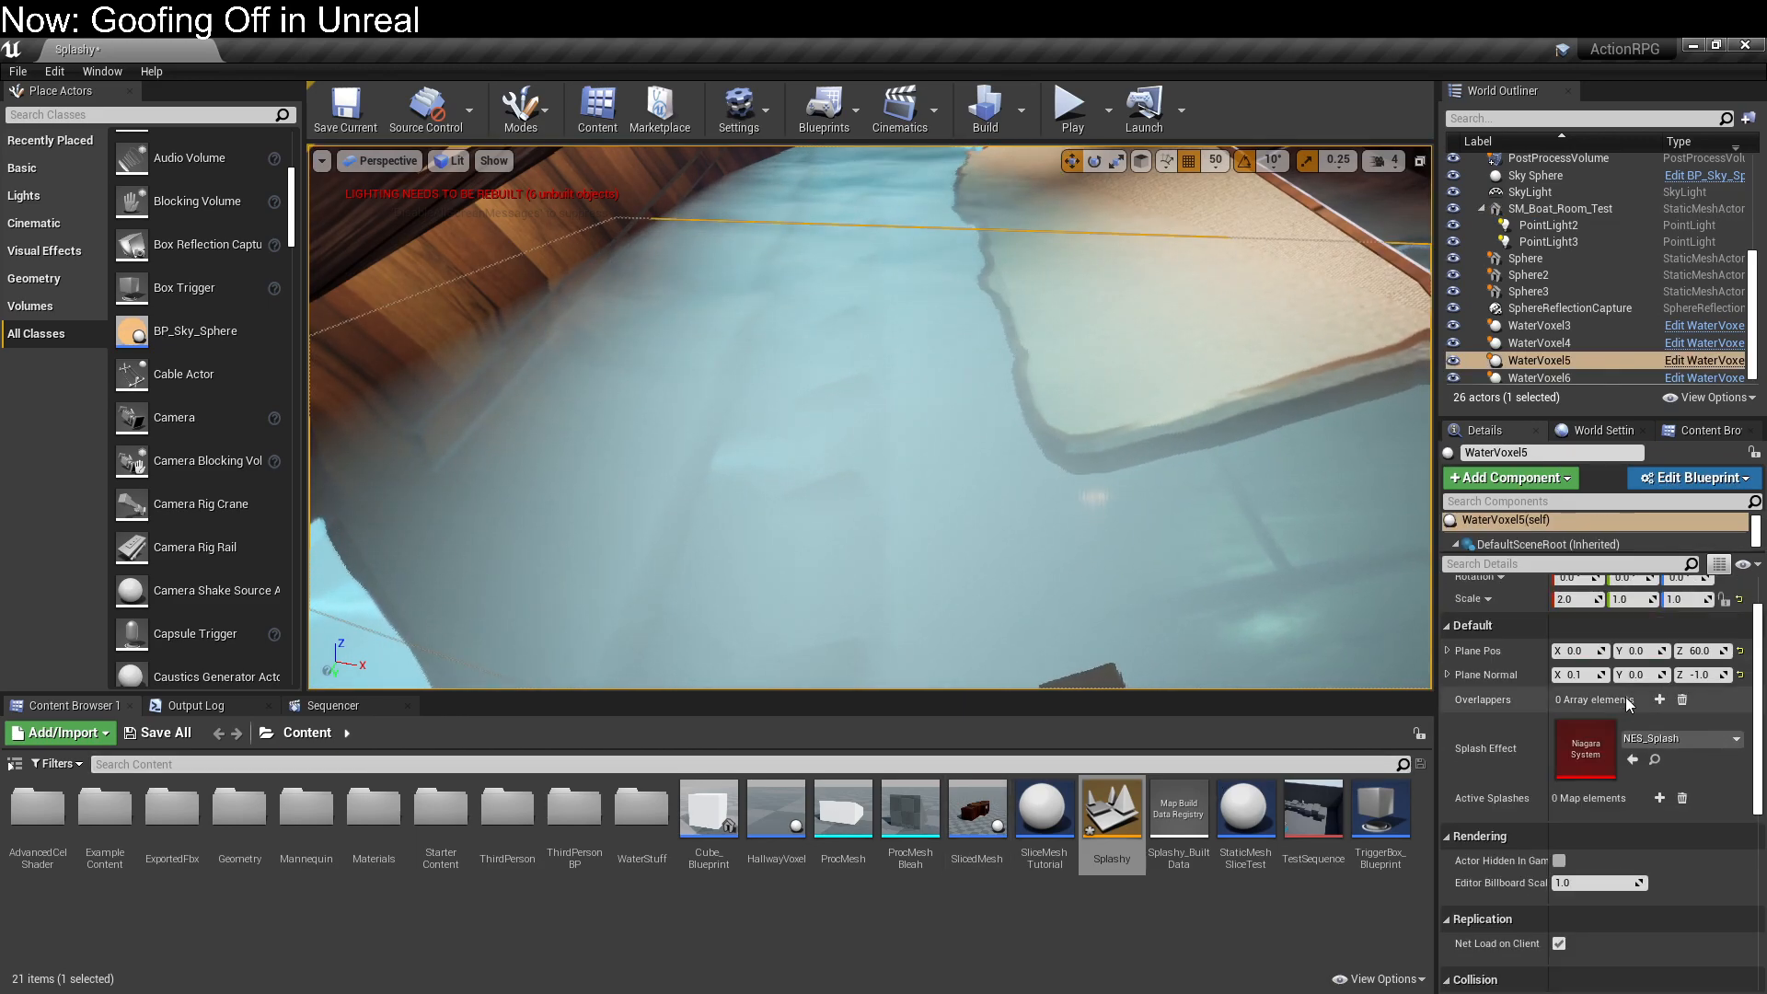
pyautogui.scroll(2, 1618, 685)
pyautogui.moveTo(1373, 234); pyautogui.dragTo(1141, 109)
pyautogui.scroll(5, 734, 419)
pyautogui.scroll(-4, 717, 419)
pyautogui.moveTo(702, 424); pyautogui.dragTo(727, 504, button='middle')
pyautogui.scroll(2, 727, 440)
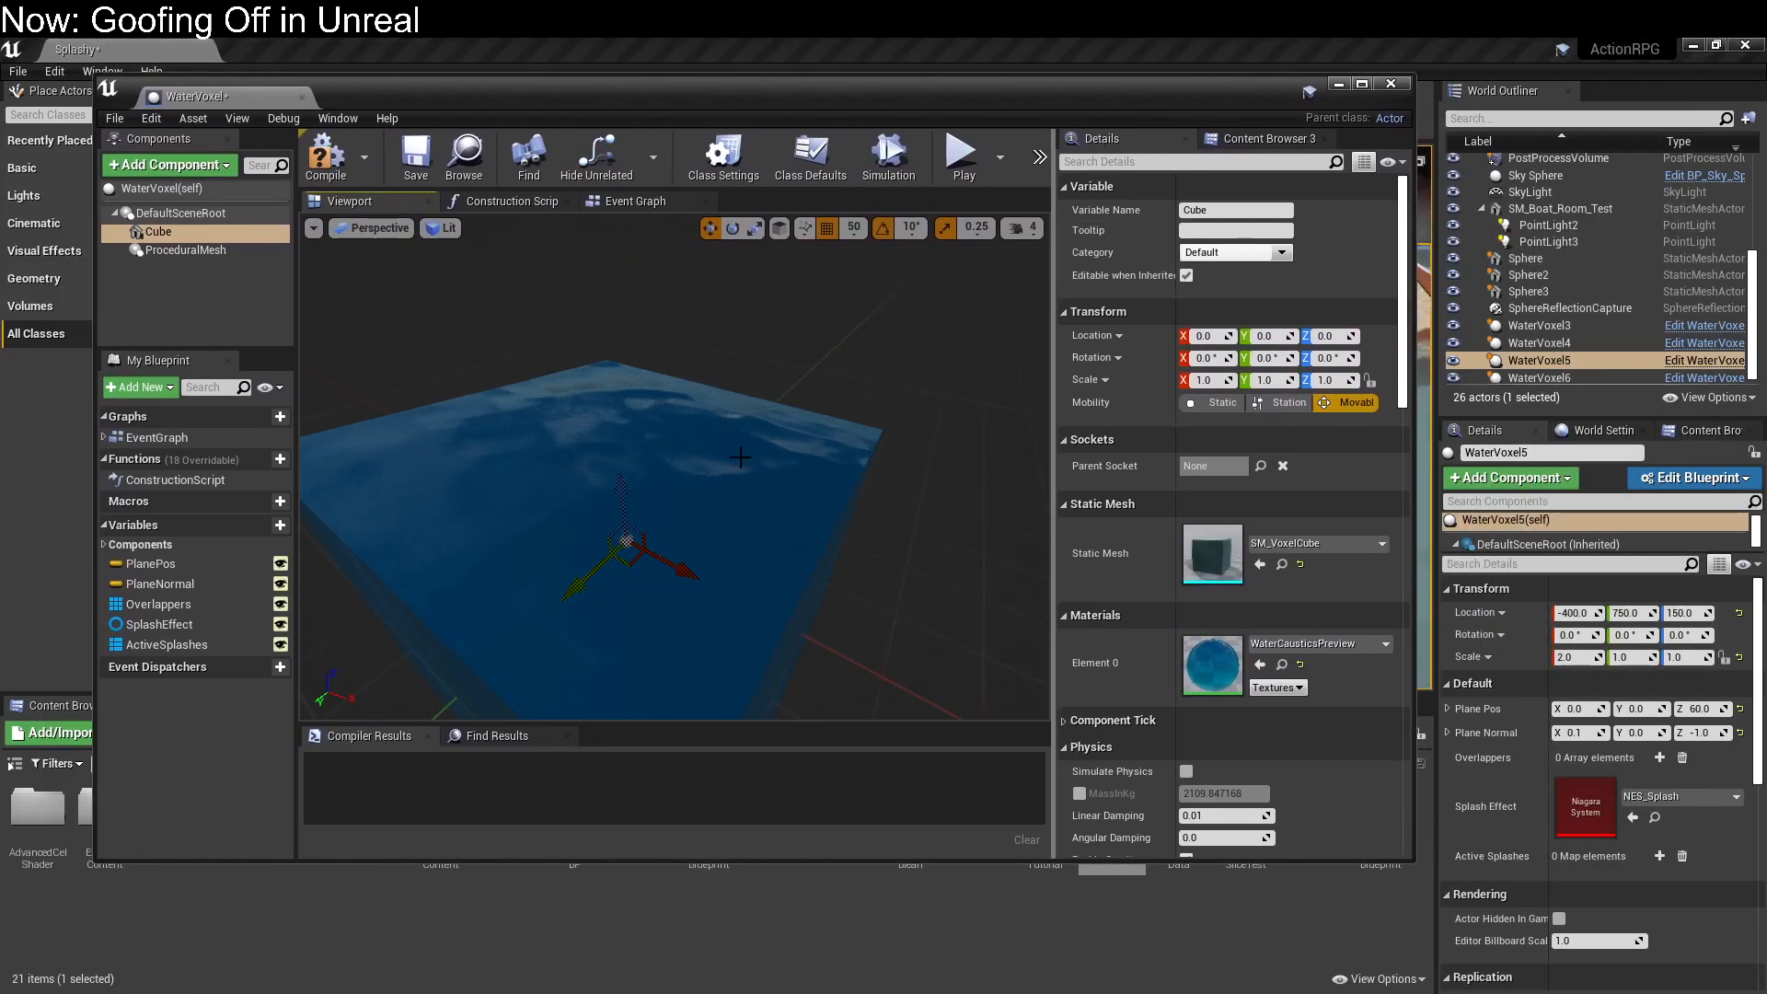
pyautogui.scroll(-1, 741, 457)
pyautogui.scroll(3, 744, 462)
pyautogui.scroll(-5, 762, 500)
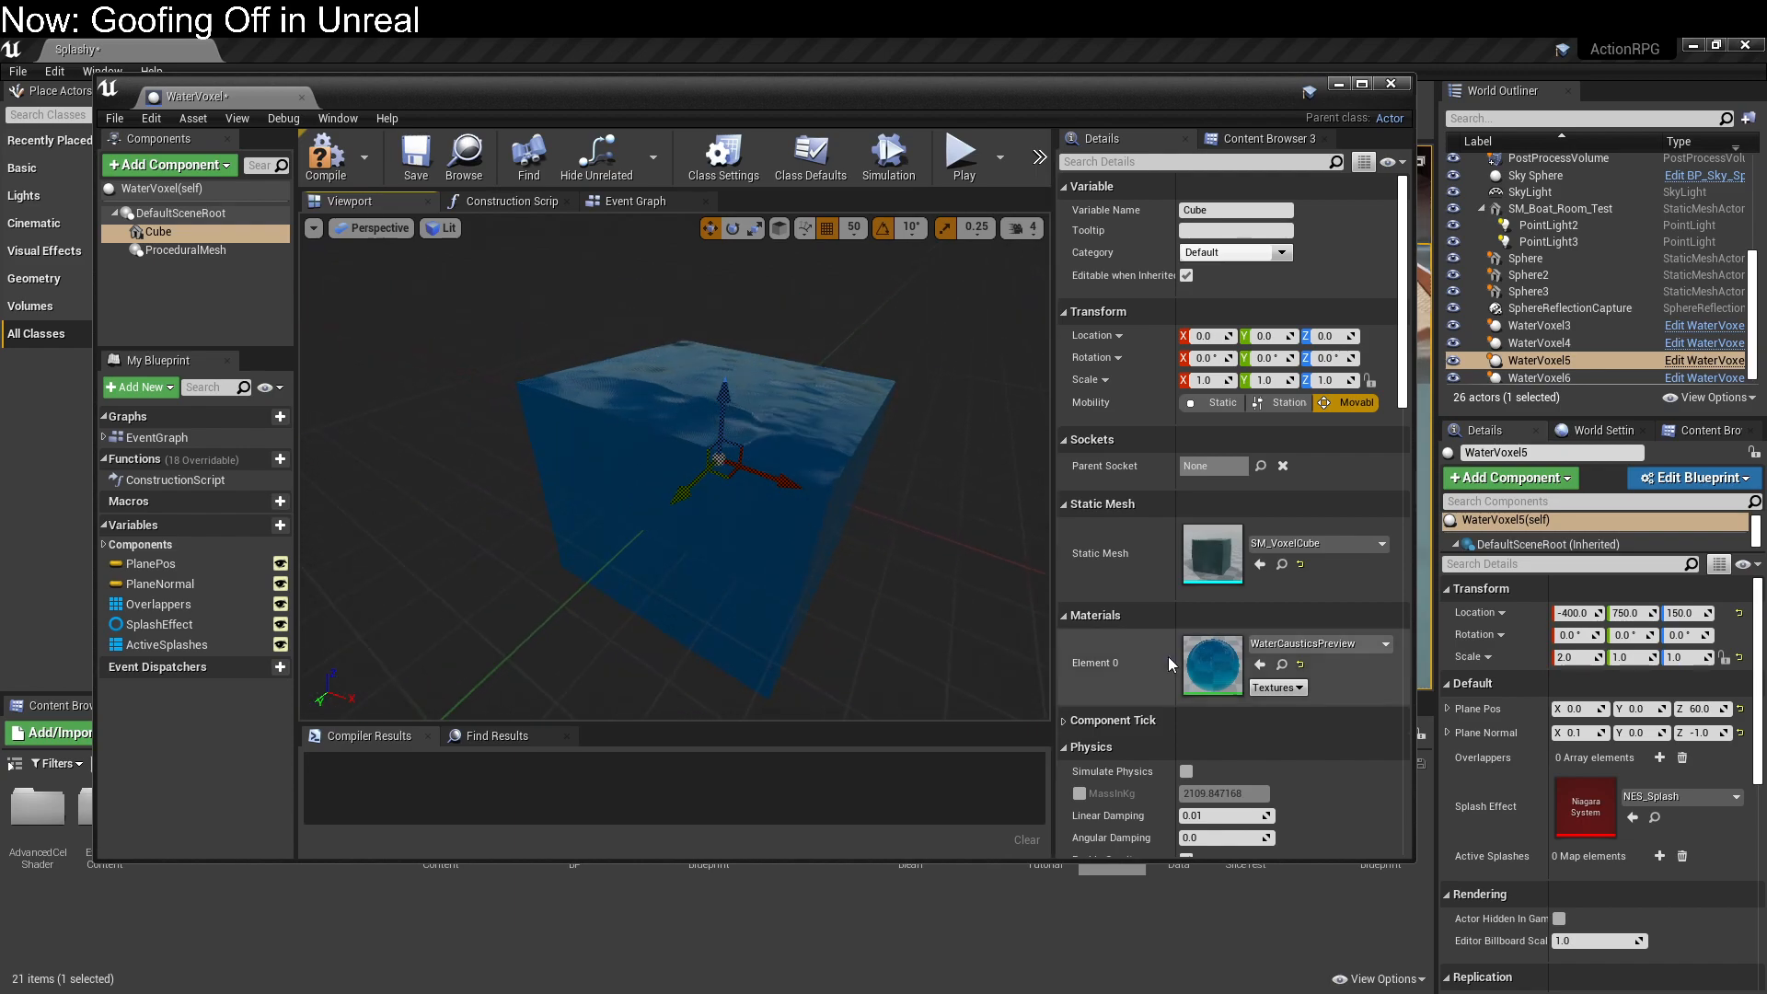
# Step: Review the Cube component's physics, collision and rendering settings in the WaterVoxel Blueprint
pyautogui.scroll(-10, 1170, 662)
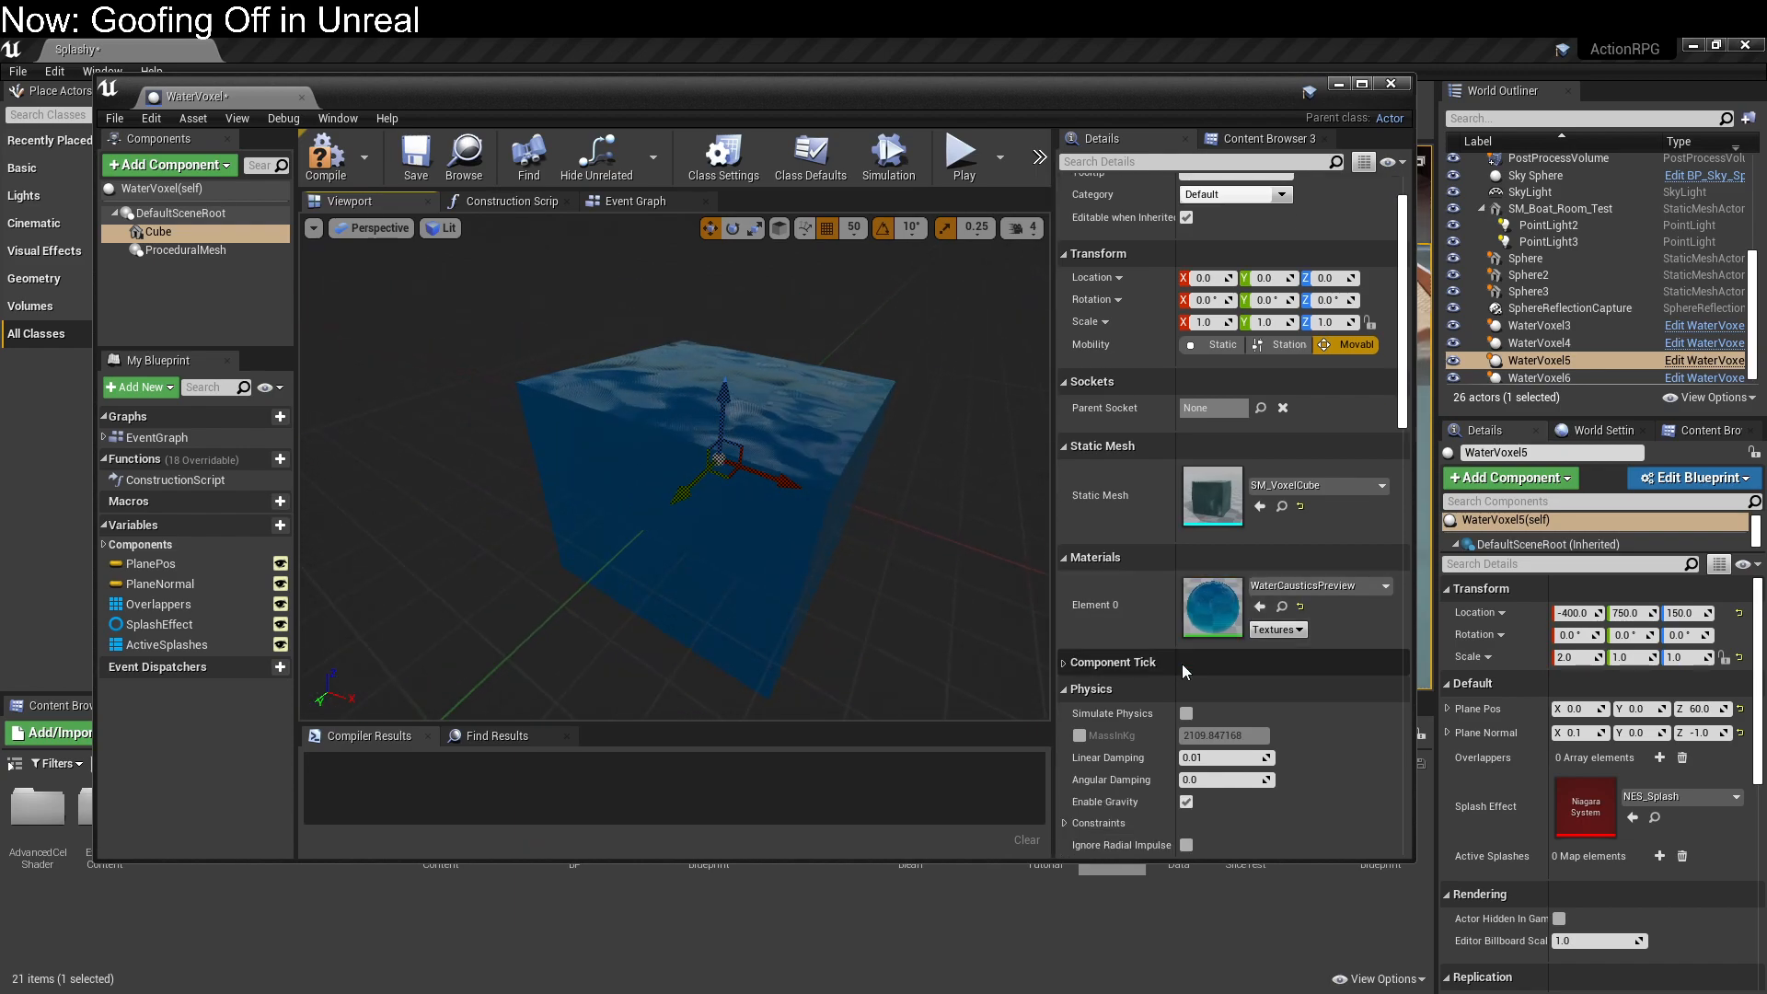
pyautogui.scroll(-10, 1180, 665)
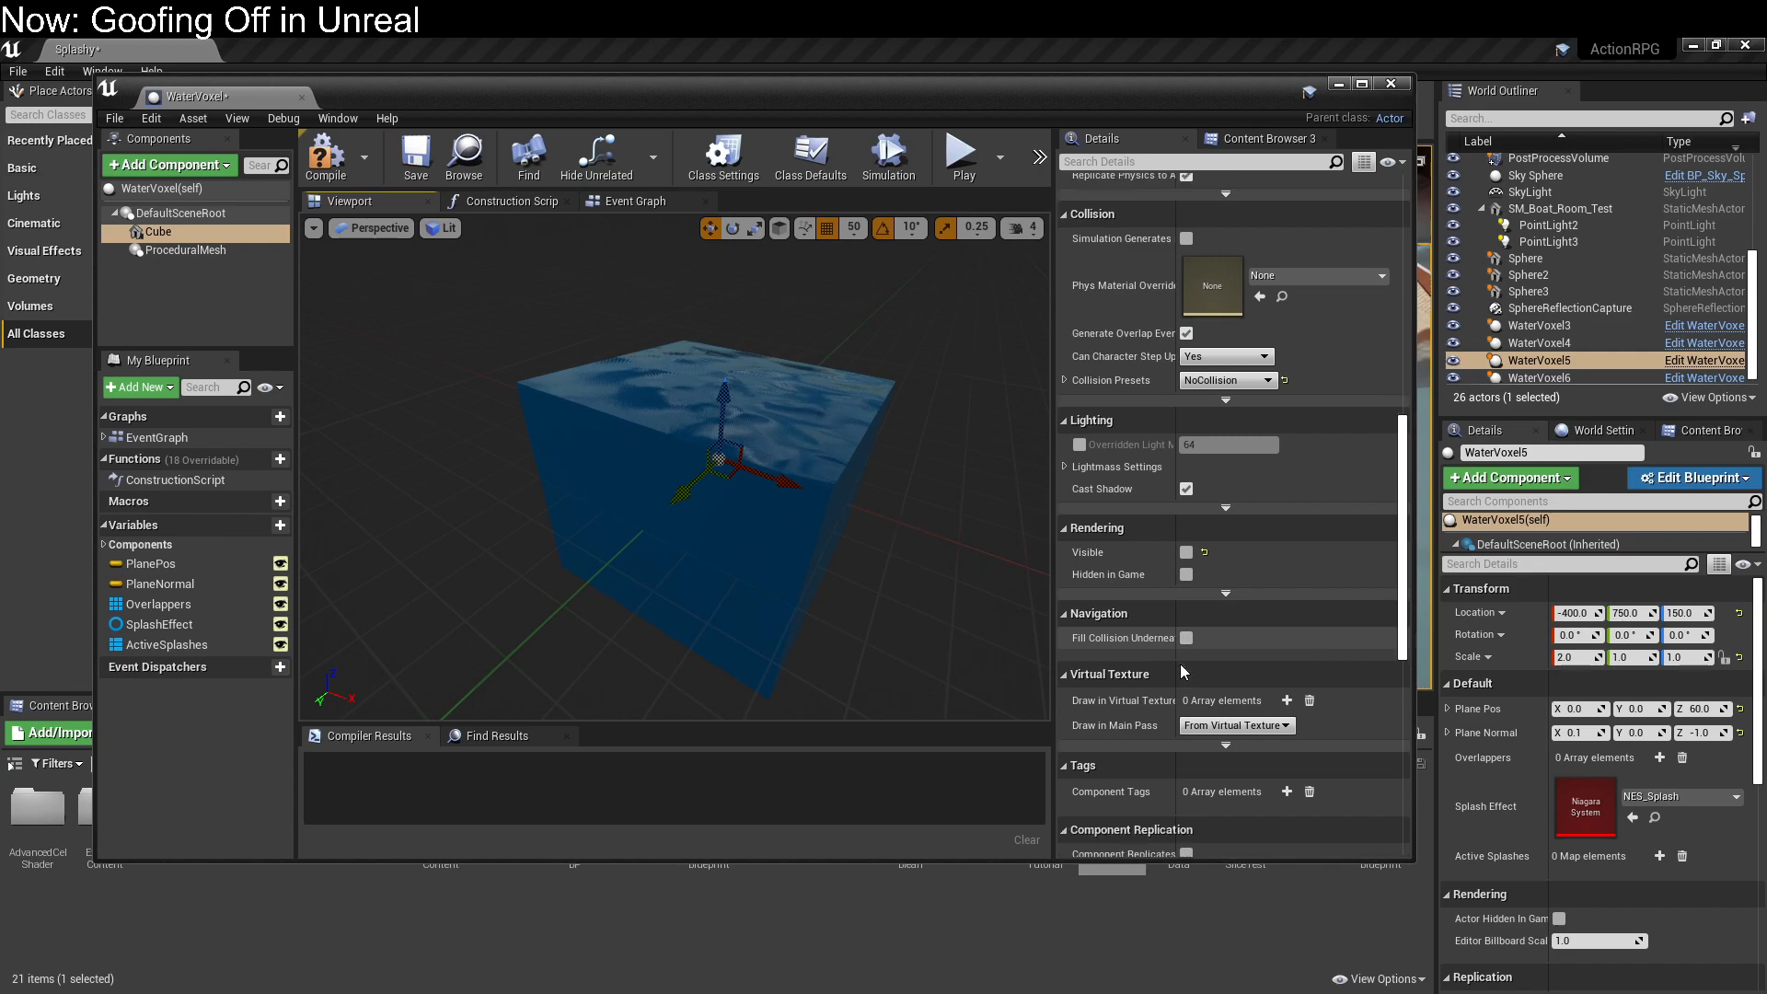
pyautogui.scroll(20, 1180, 665)
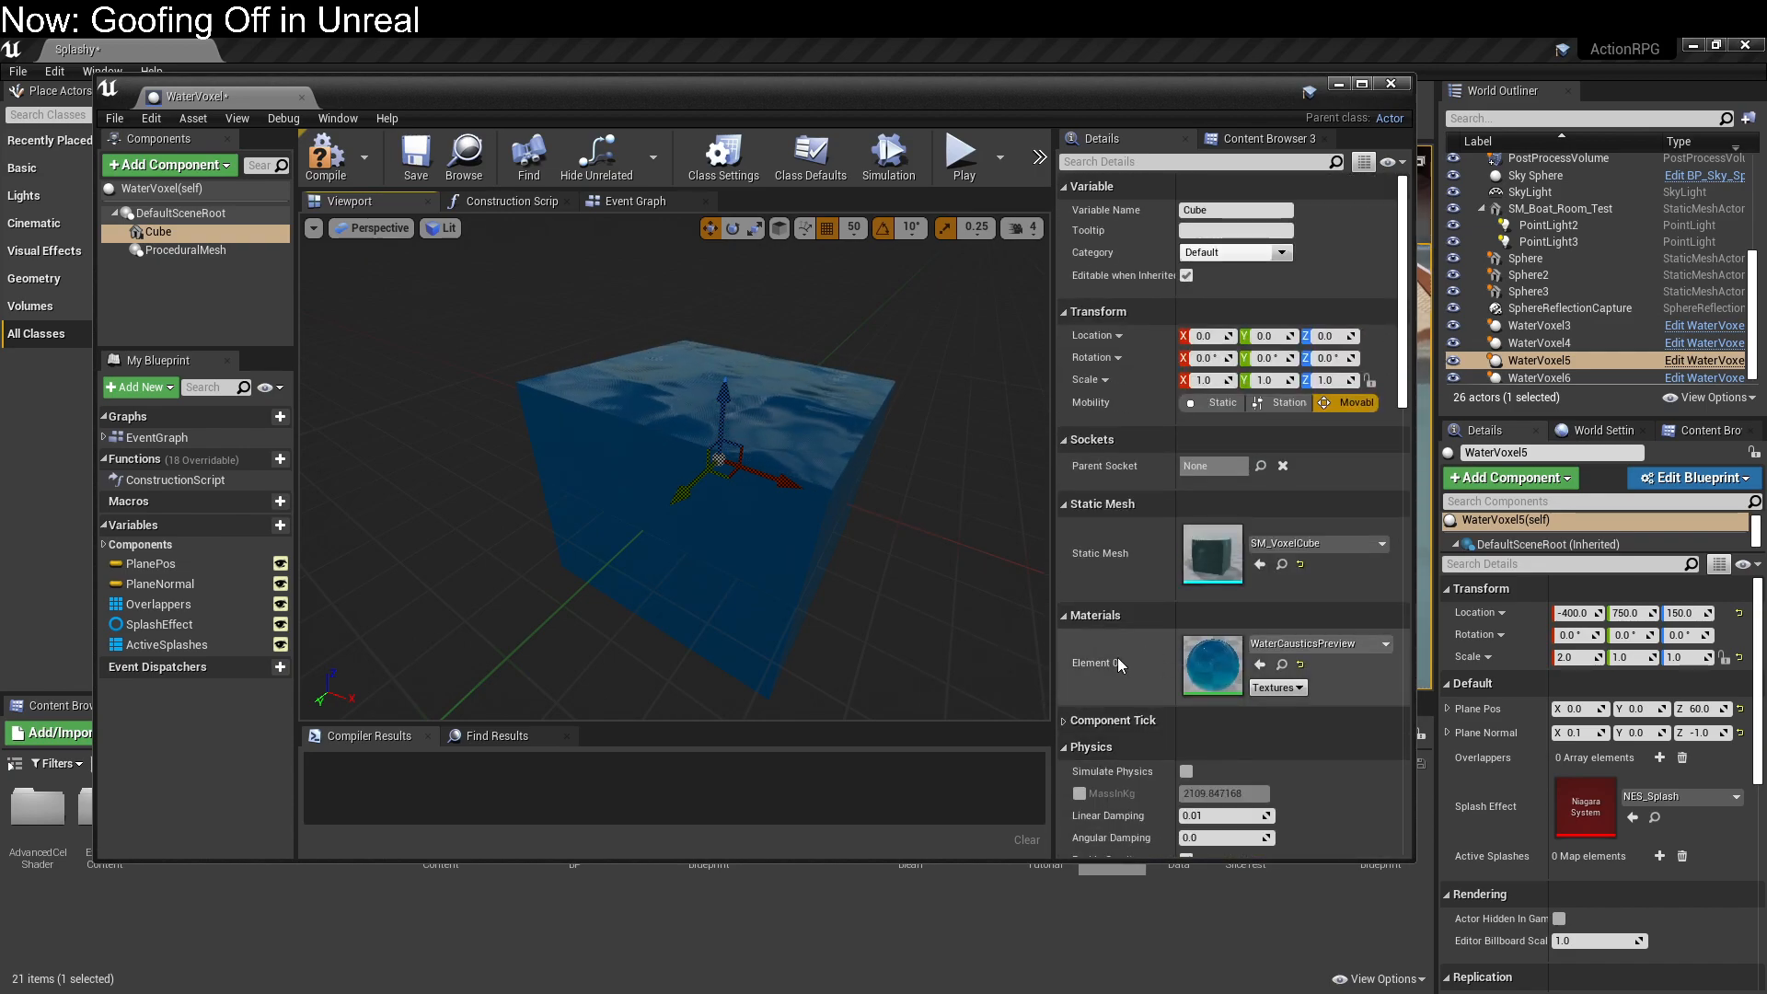
# Step: Open the Cube's WaterCausticsPreview material and read the comment about its alternate wave function
pyautogui.doubleClick(1212, 661)
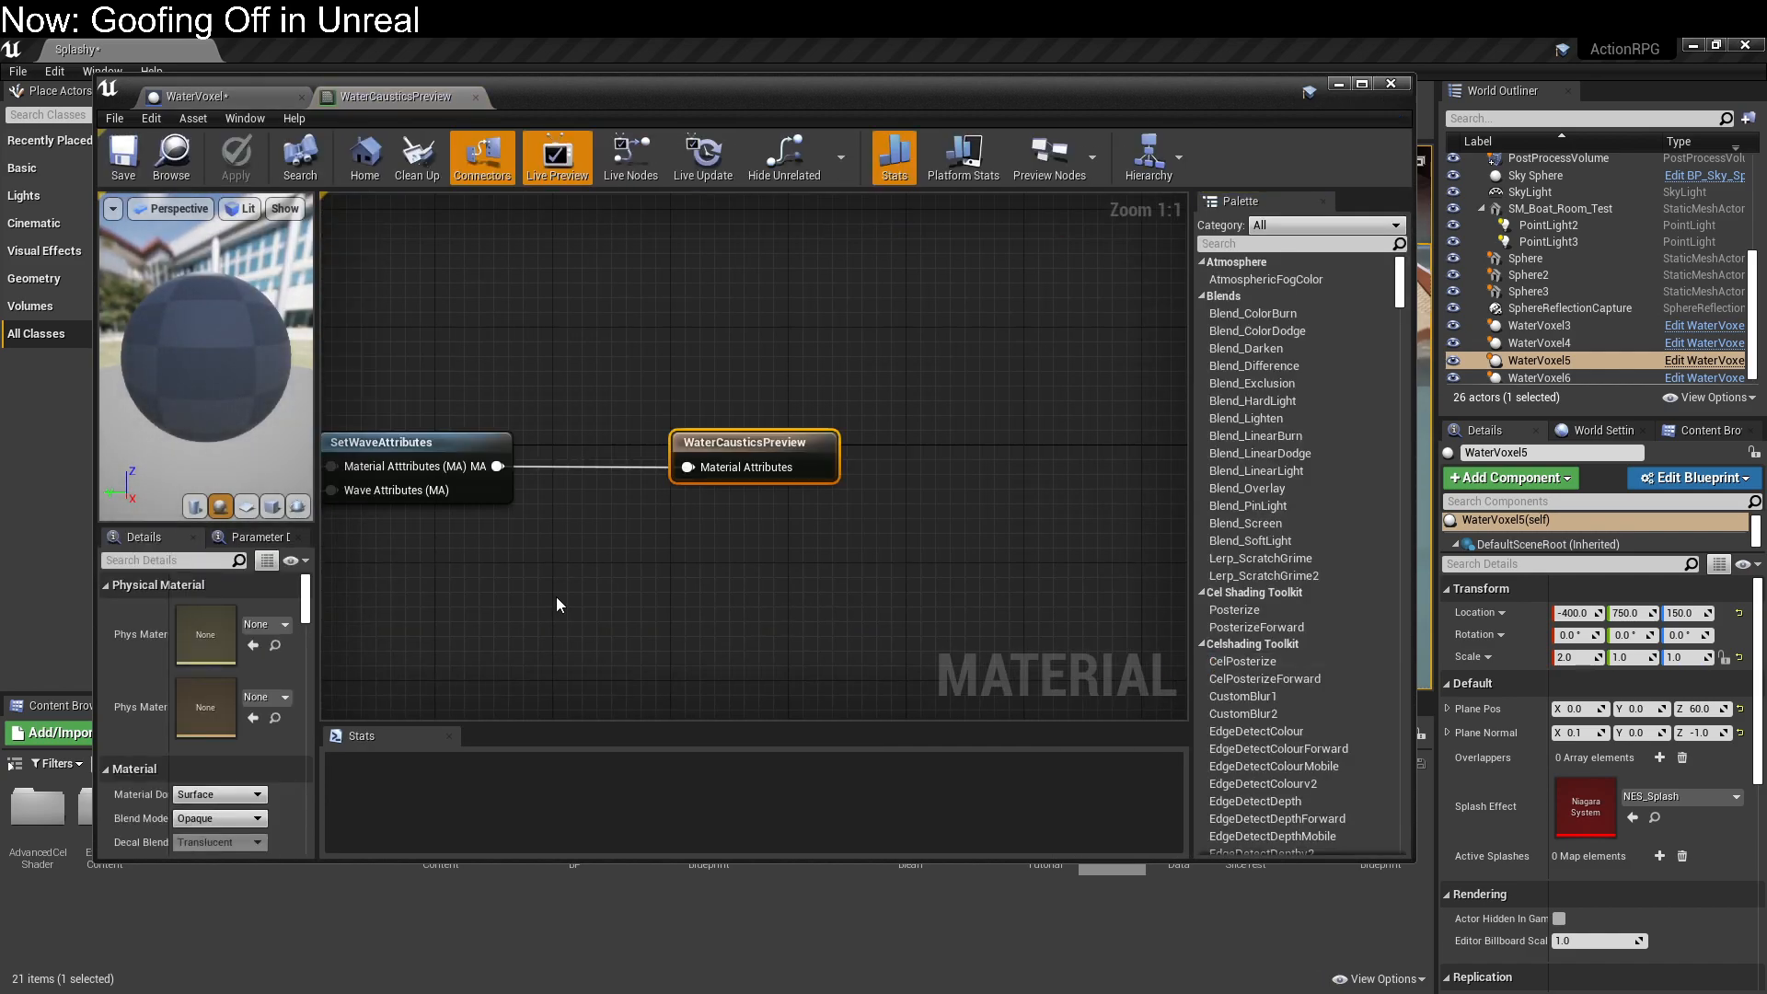
pyautogui.scroll(-4, 727, 617)
pyautogui.scroll(-4, 736, 530)
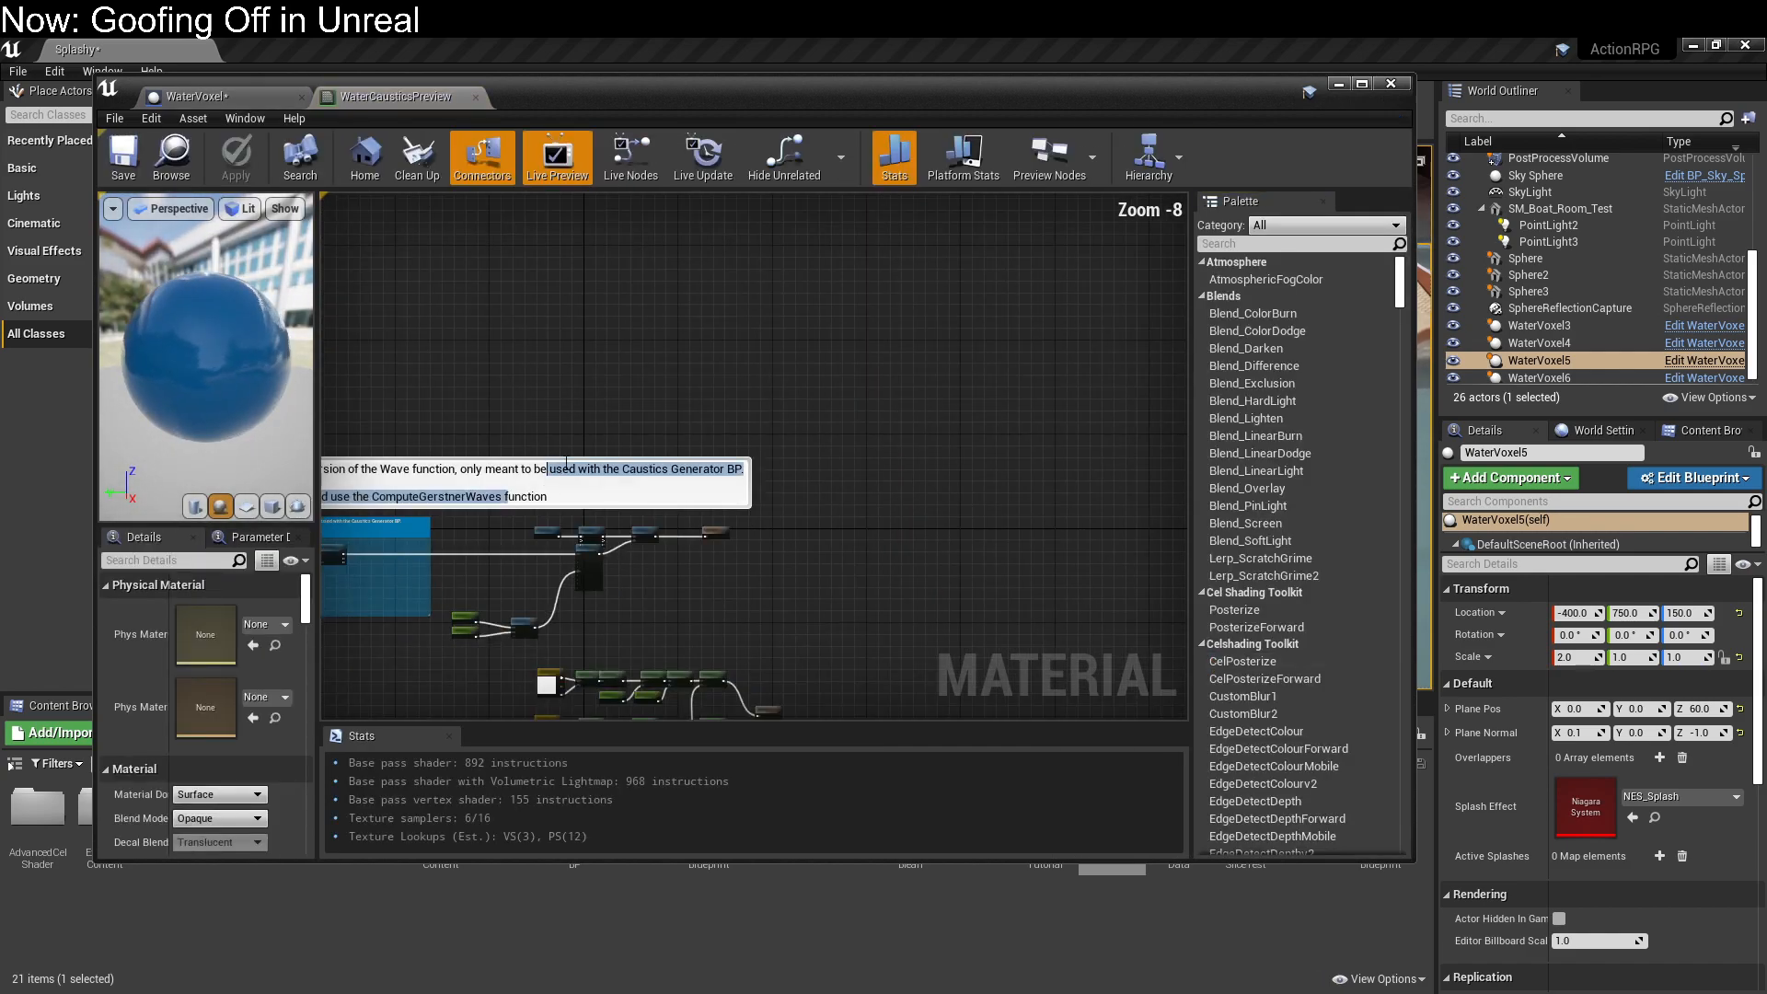
pyautogui.click(603, 571)
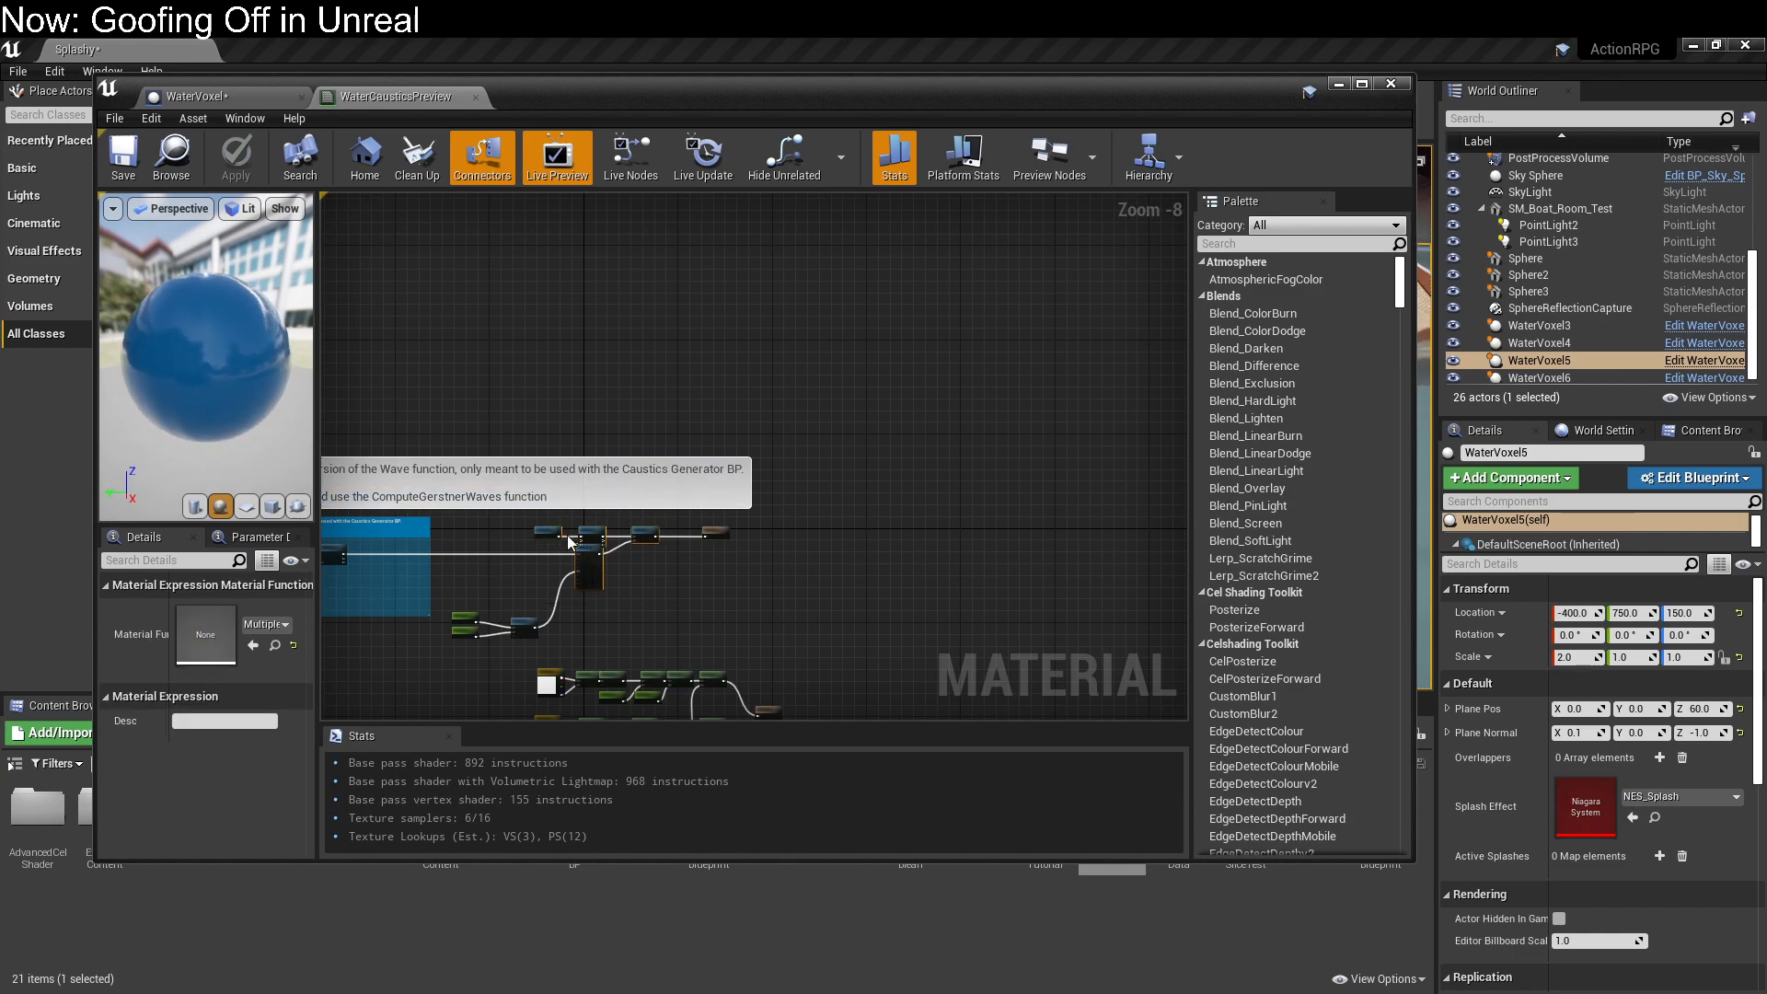
pyautogui.moveTo(486, 550); pyautogui.dragTo(737, 425, button='right')
pyautogui.scroll(2, 736, 425)
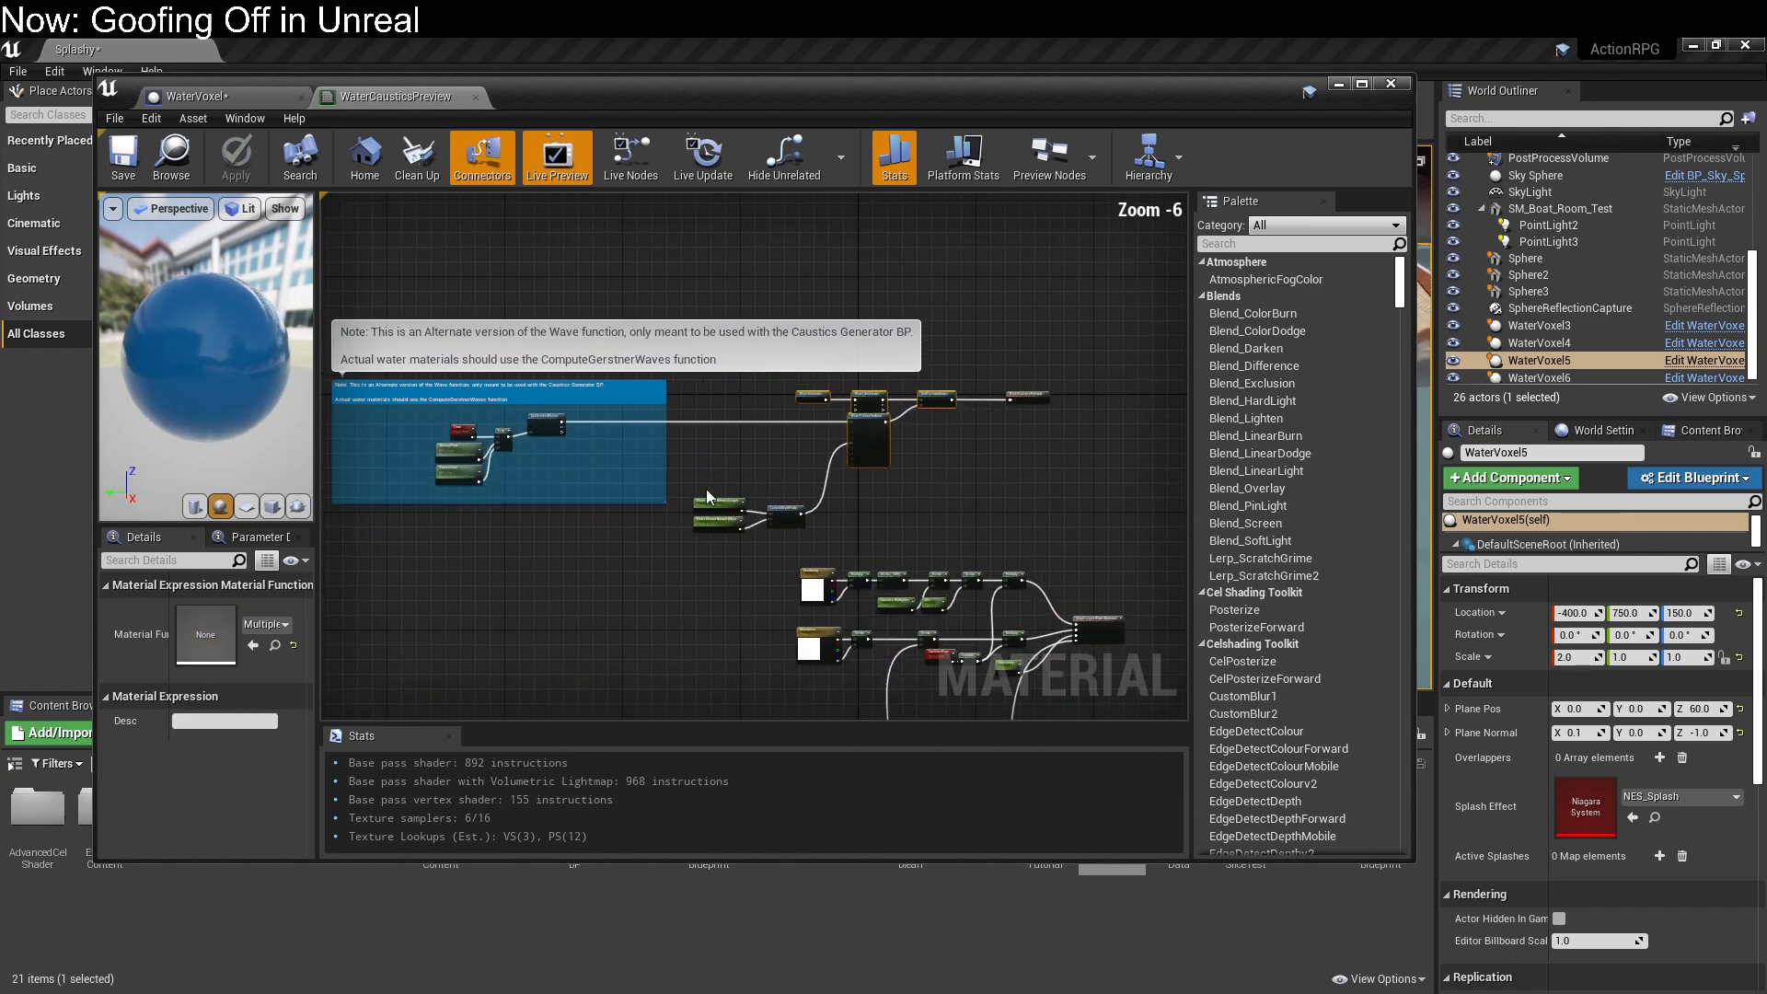
pyautogui.moveTo(659, 558); pyautogui.dragTo(710, 596, button='right')
pyautogui.scroll(2, 711, 596)
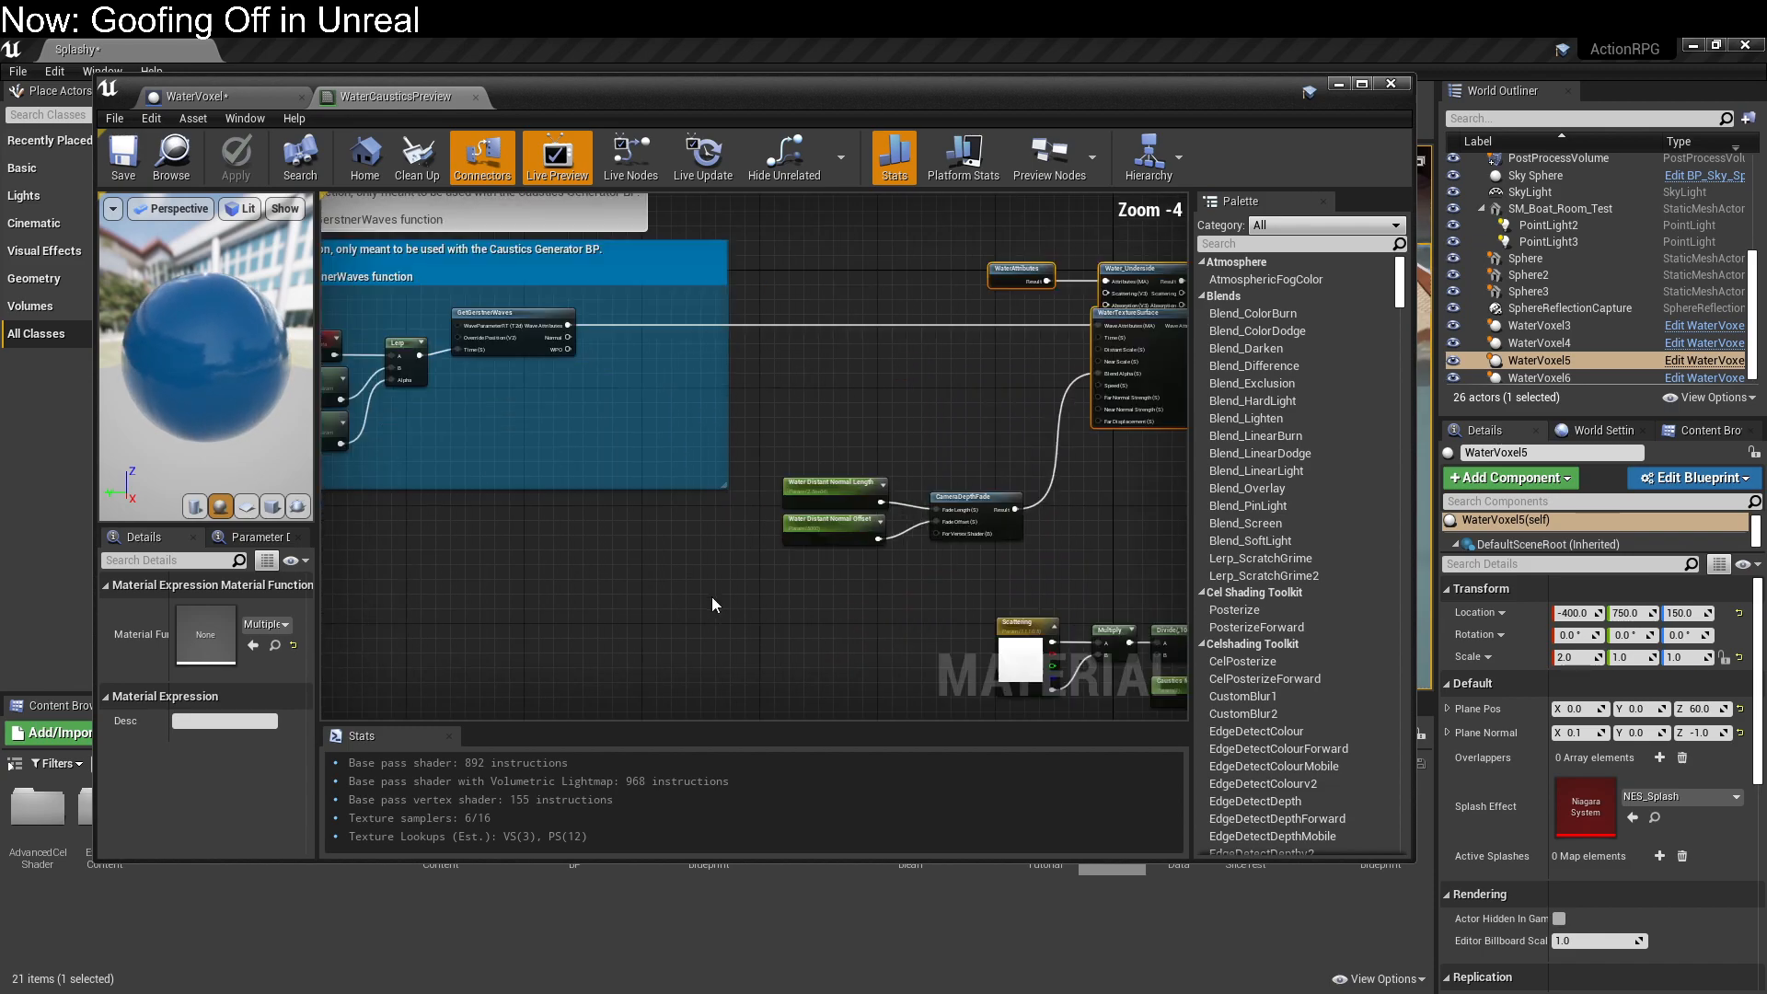
pyautogui.moveTo(604, 615); pyautogui.dragTo(879, 742, button='right')
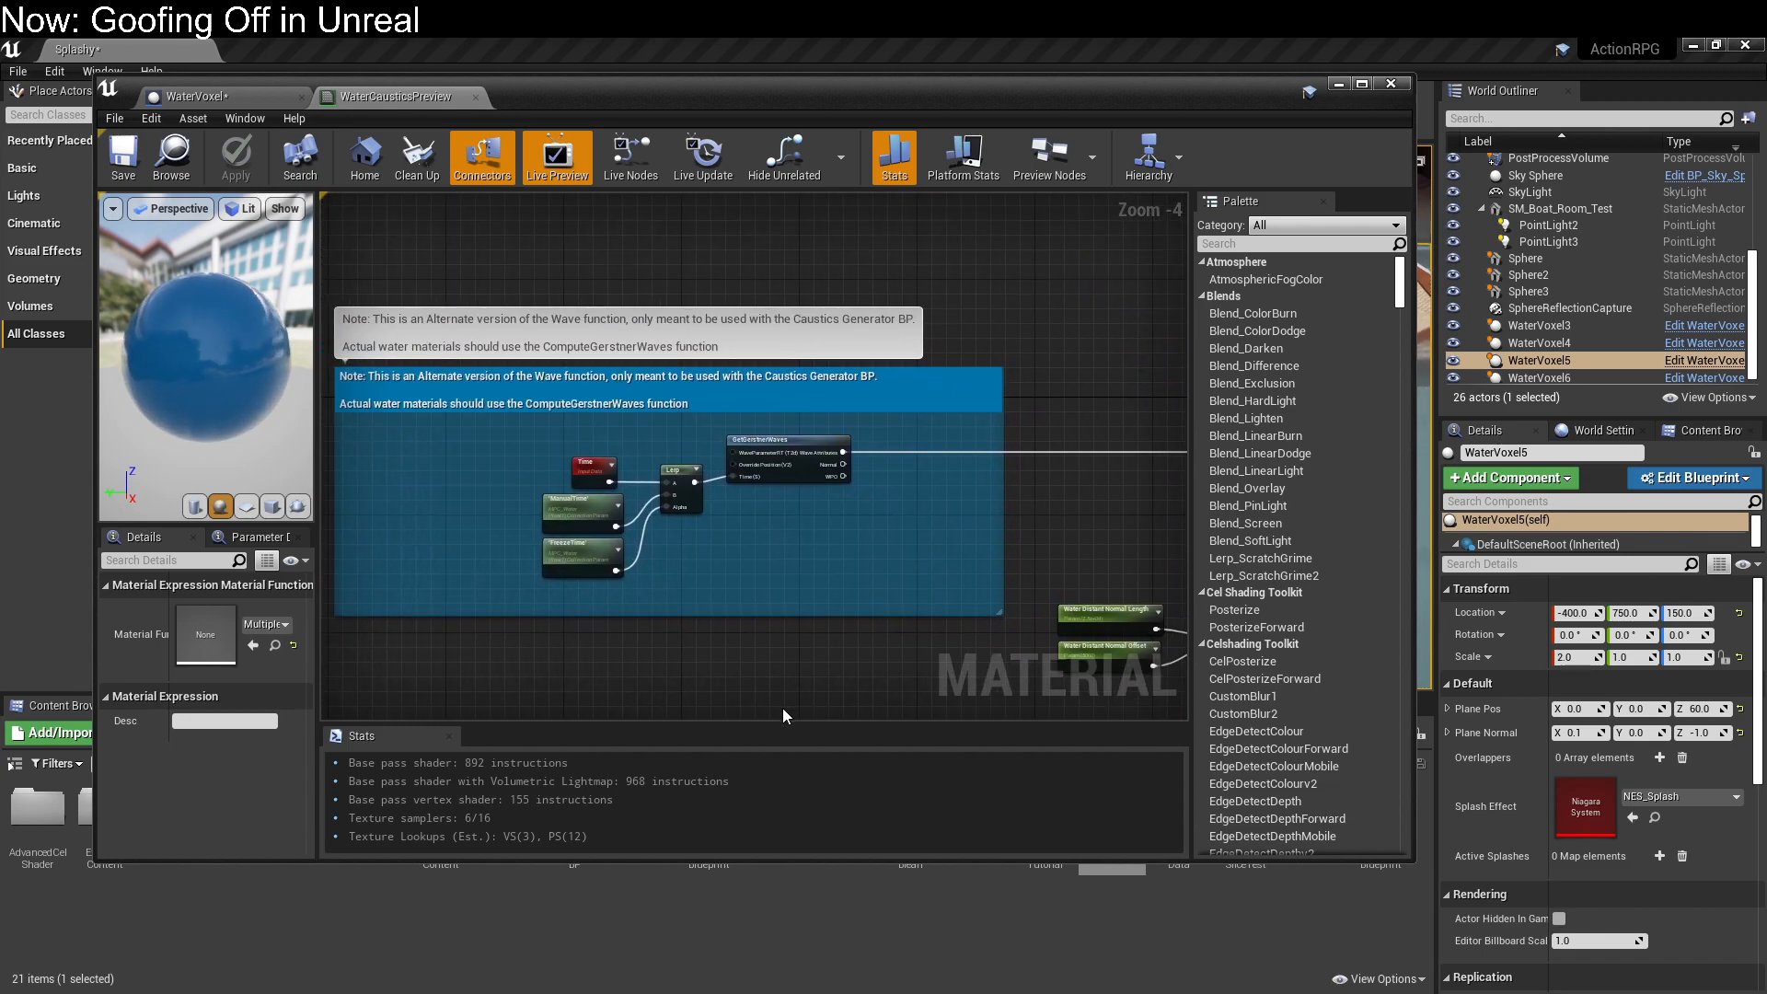
pyautogui.moveTo(783, 710); pyautogui.dragTo(818, 694, button='right')
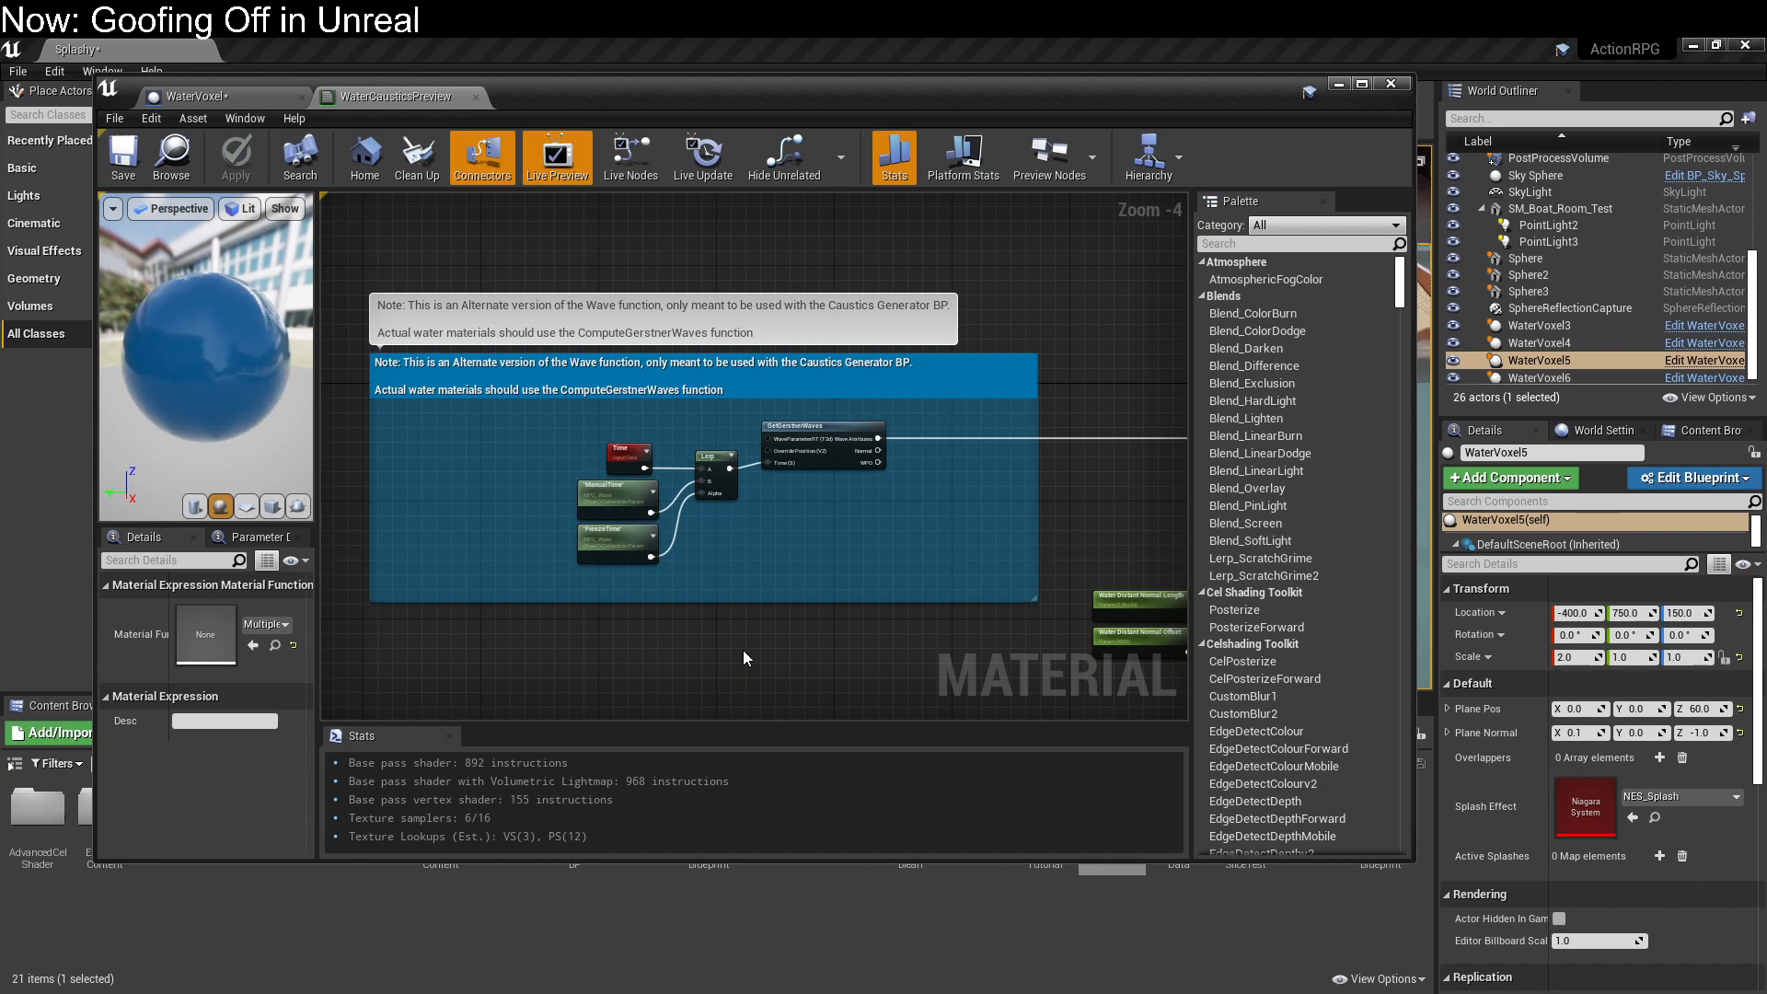
# Step: Examine the Time, ManualTime and FreezeTime nodes feeding GetGerstnerWaves, checking which parameter collection ManualTime uses
pyautogui.scroll(3, 742, 650)
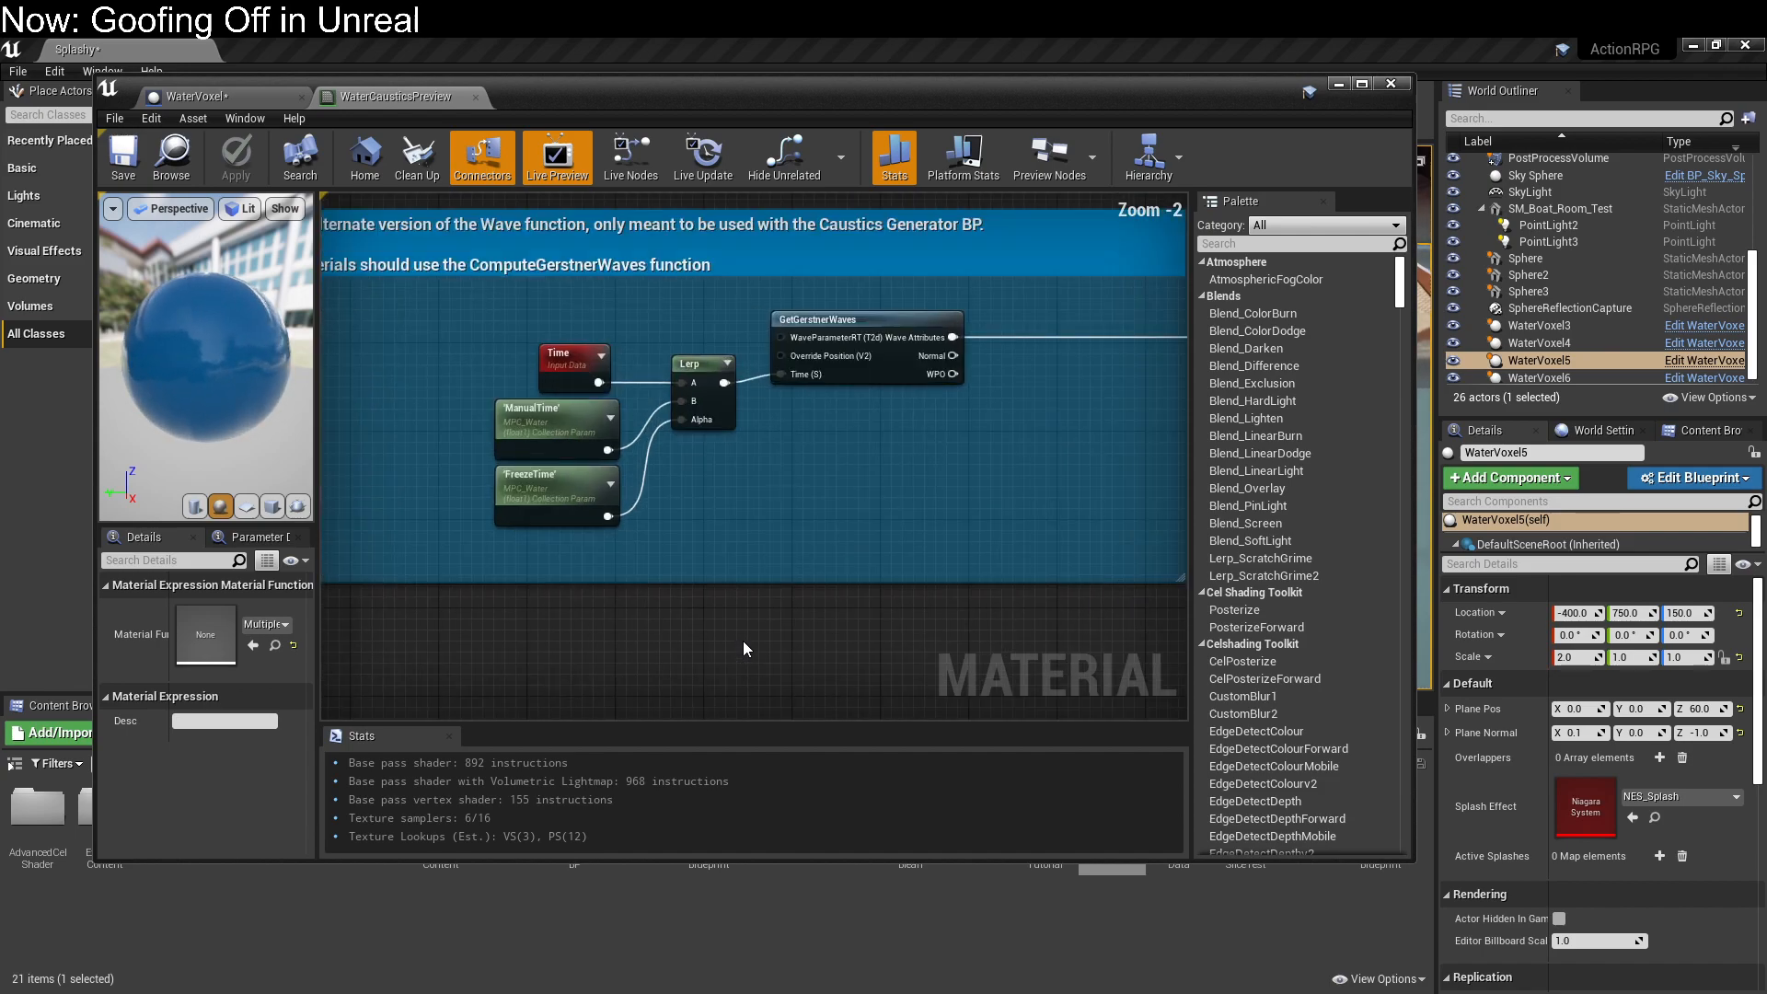
pyautogui.moveTo(742, 649); pyautogui.dragTo(731, 666, button='right')
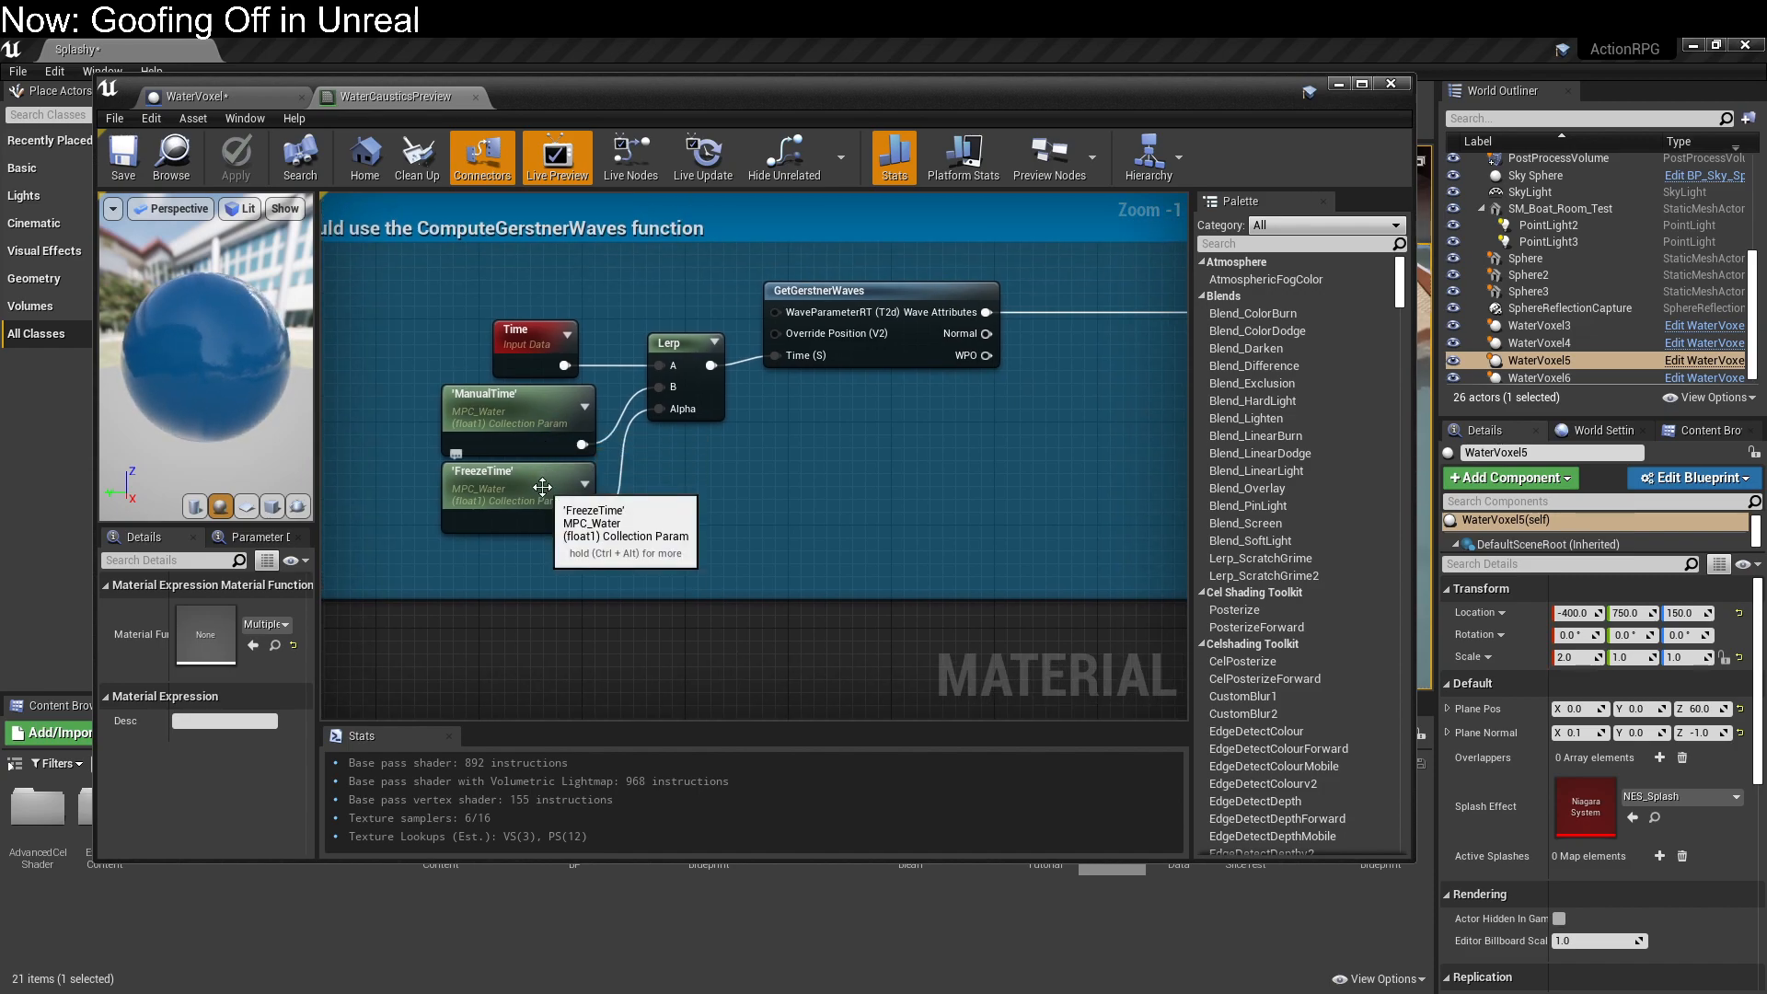
pyautogui.click(523, 419)
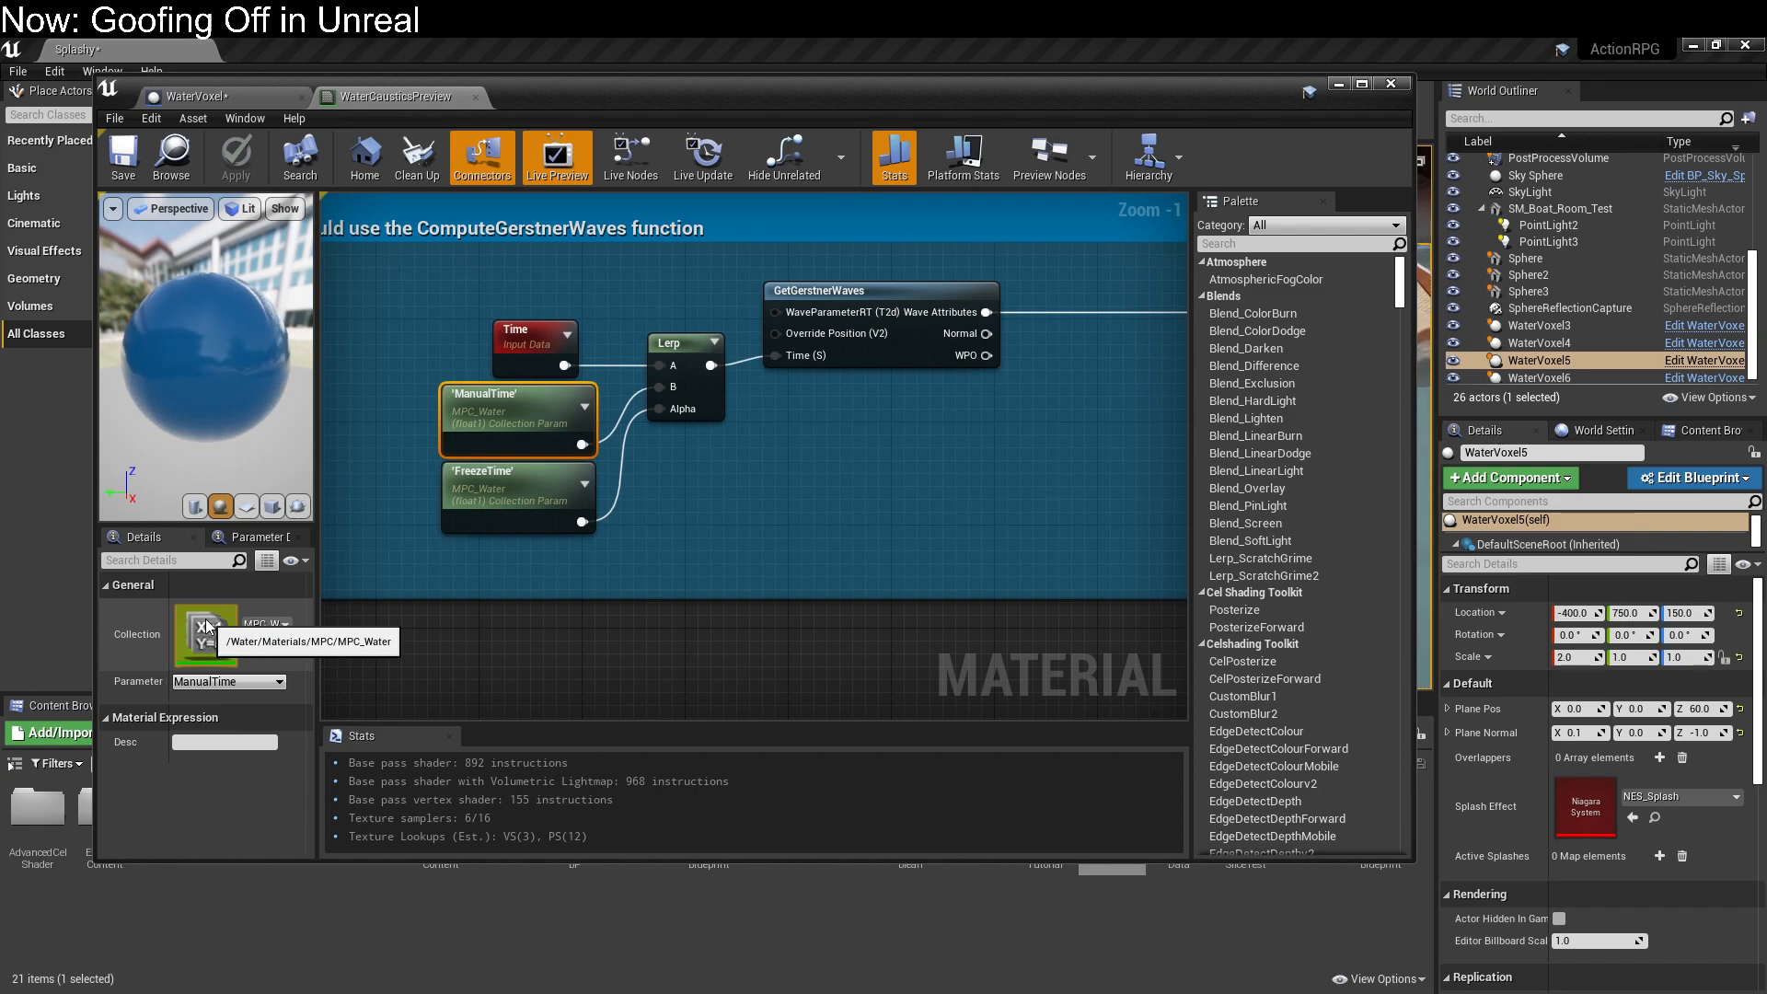
pyautogui.moveTo(733, 628); pyautogui.dragTo(526, 652, button='right')
pyautogui.moveTo(677, 633); pyautogui.dragTo(812, 646, button='right')
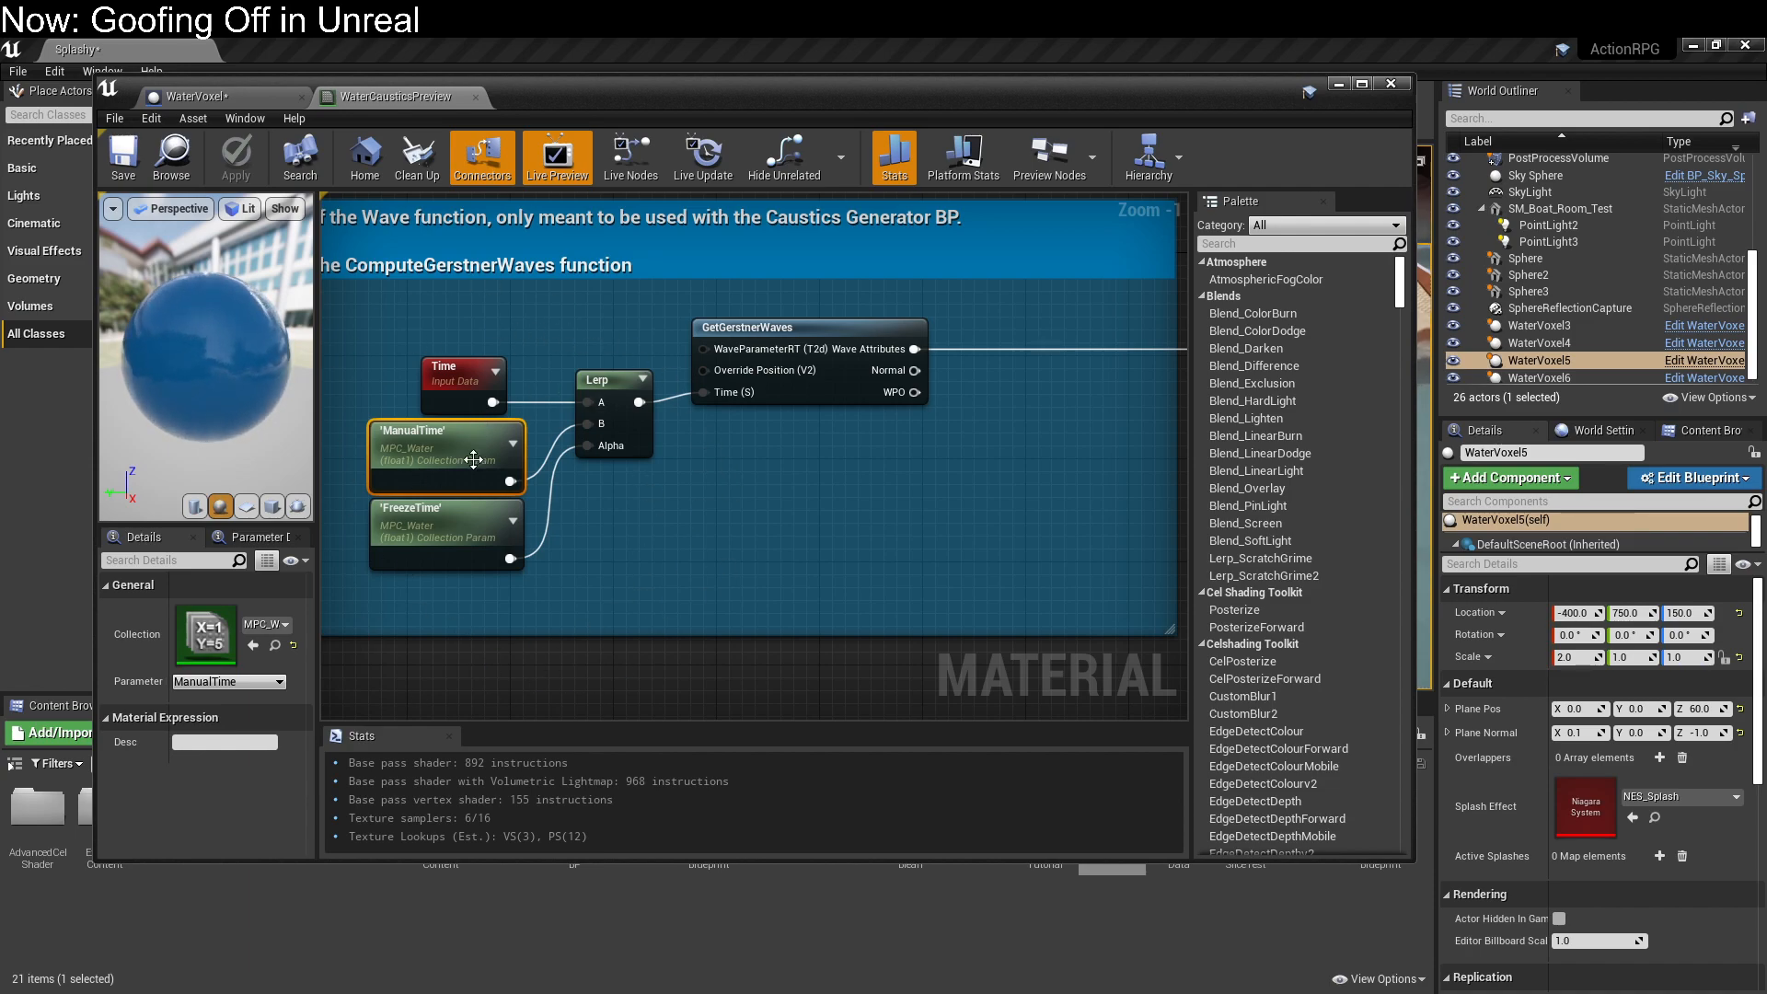
pyautogui.moveTo(811, 634); pyautogui.dragTo(874, 581, button='right')
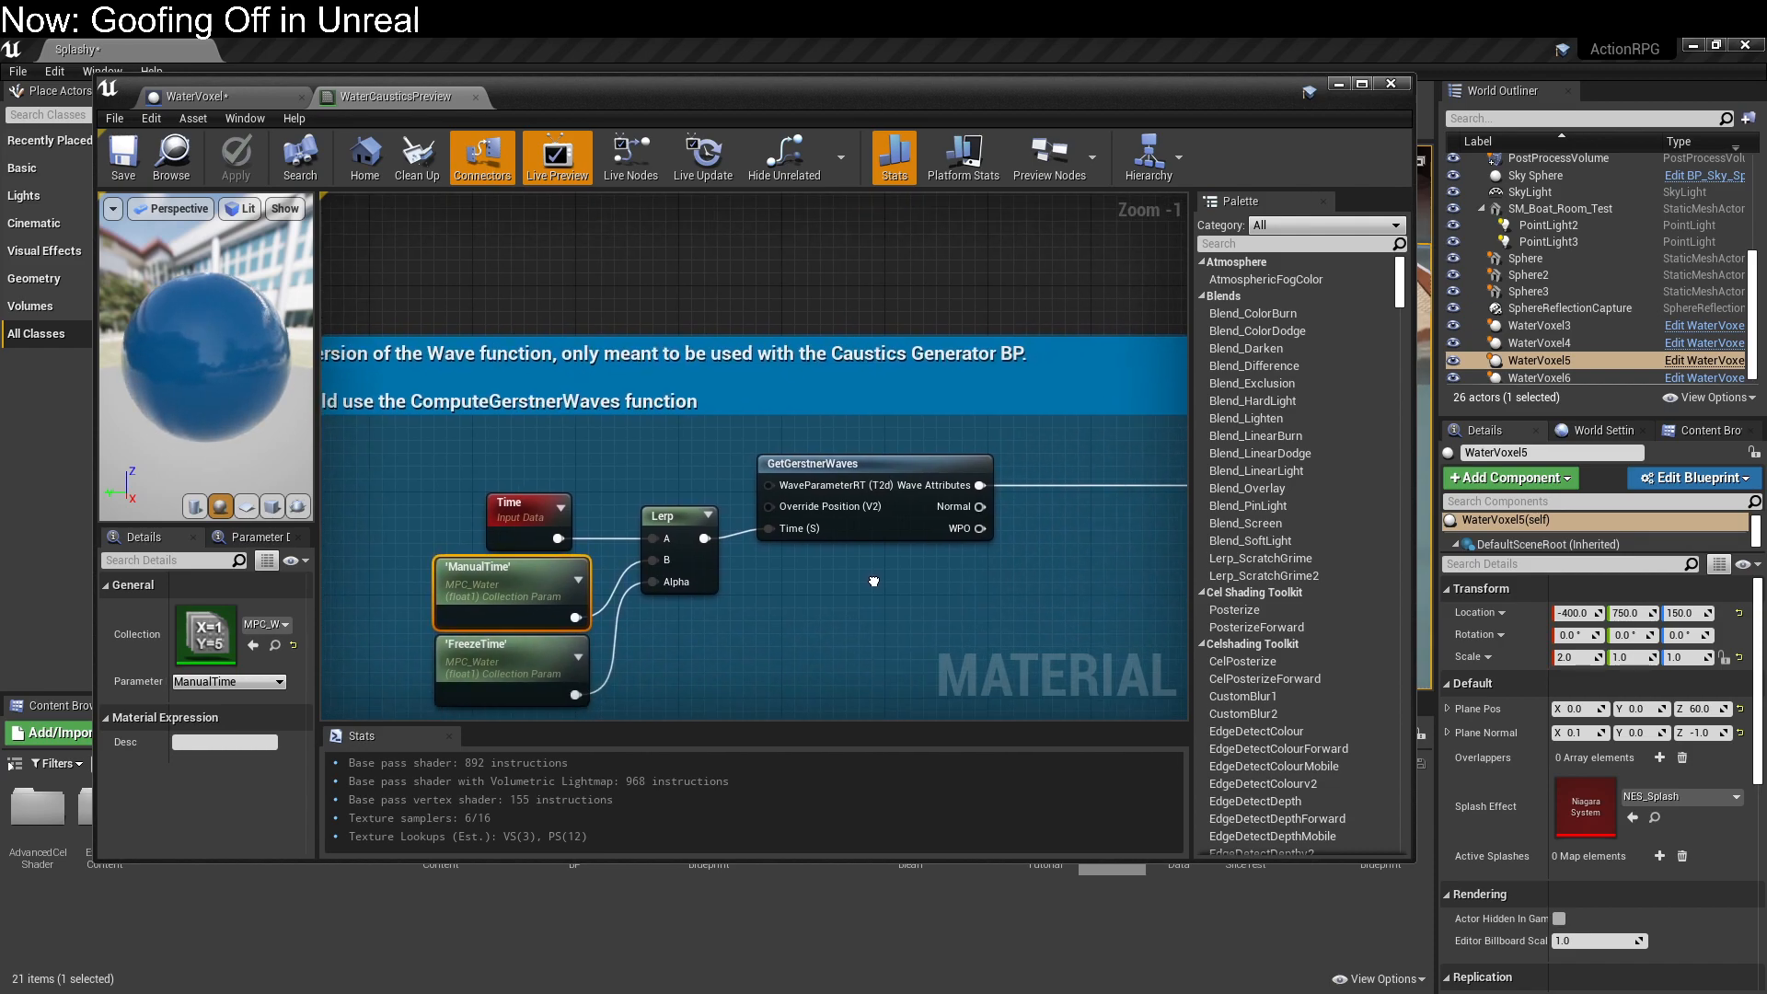
pyautogui.moveTo(881, 643); pyautogui.dragTo(768, 598, button='right')
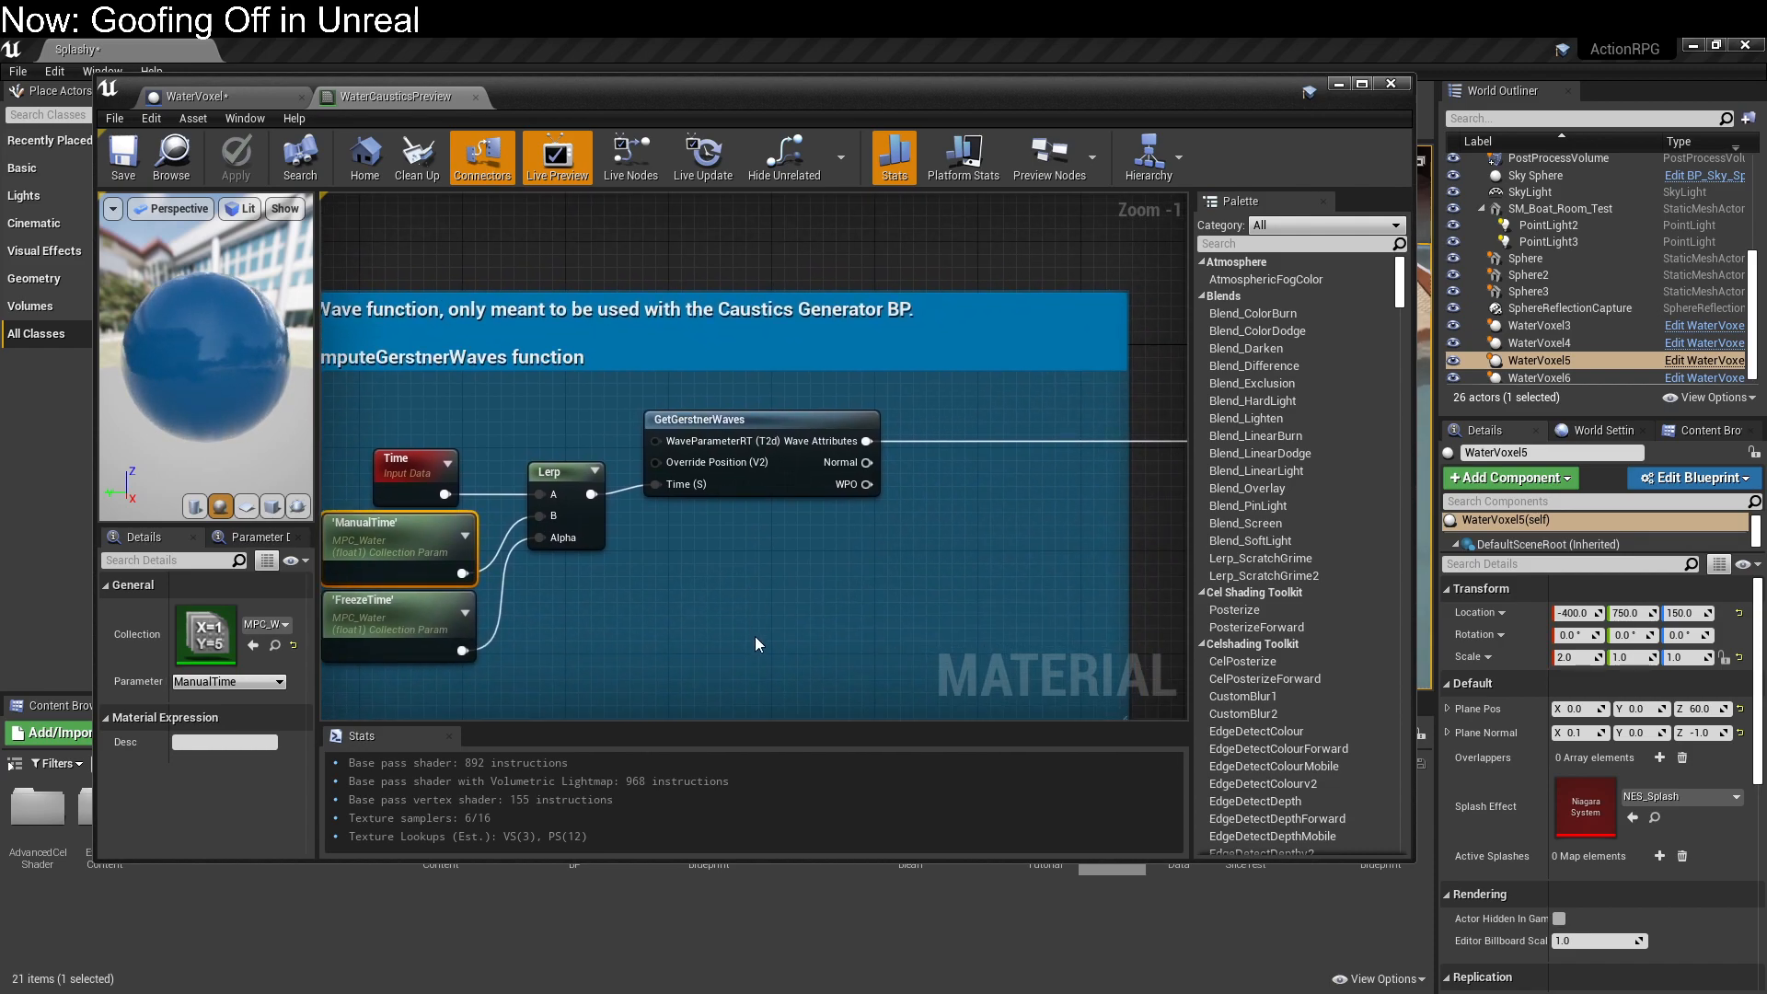
pyautogui.moveTo(779, 667); pyautogui.dragTo(697, 628, button='right')
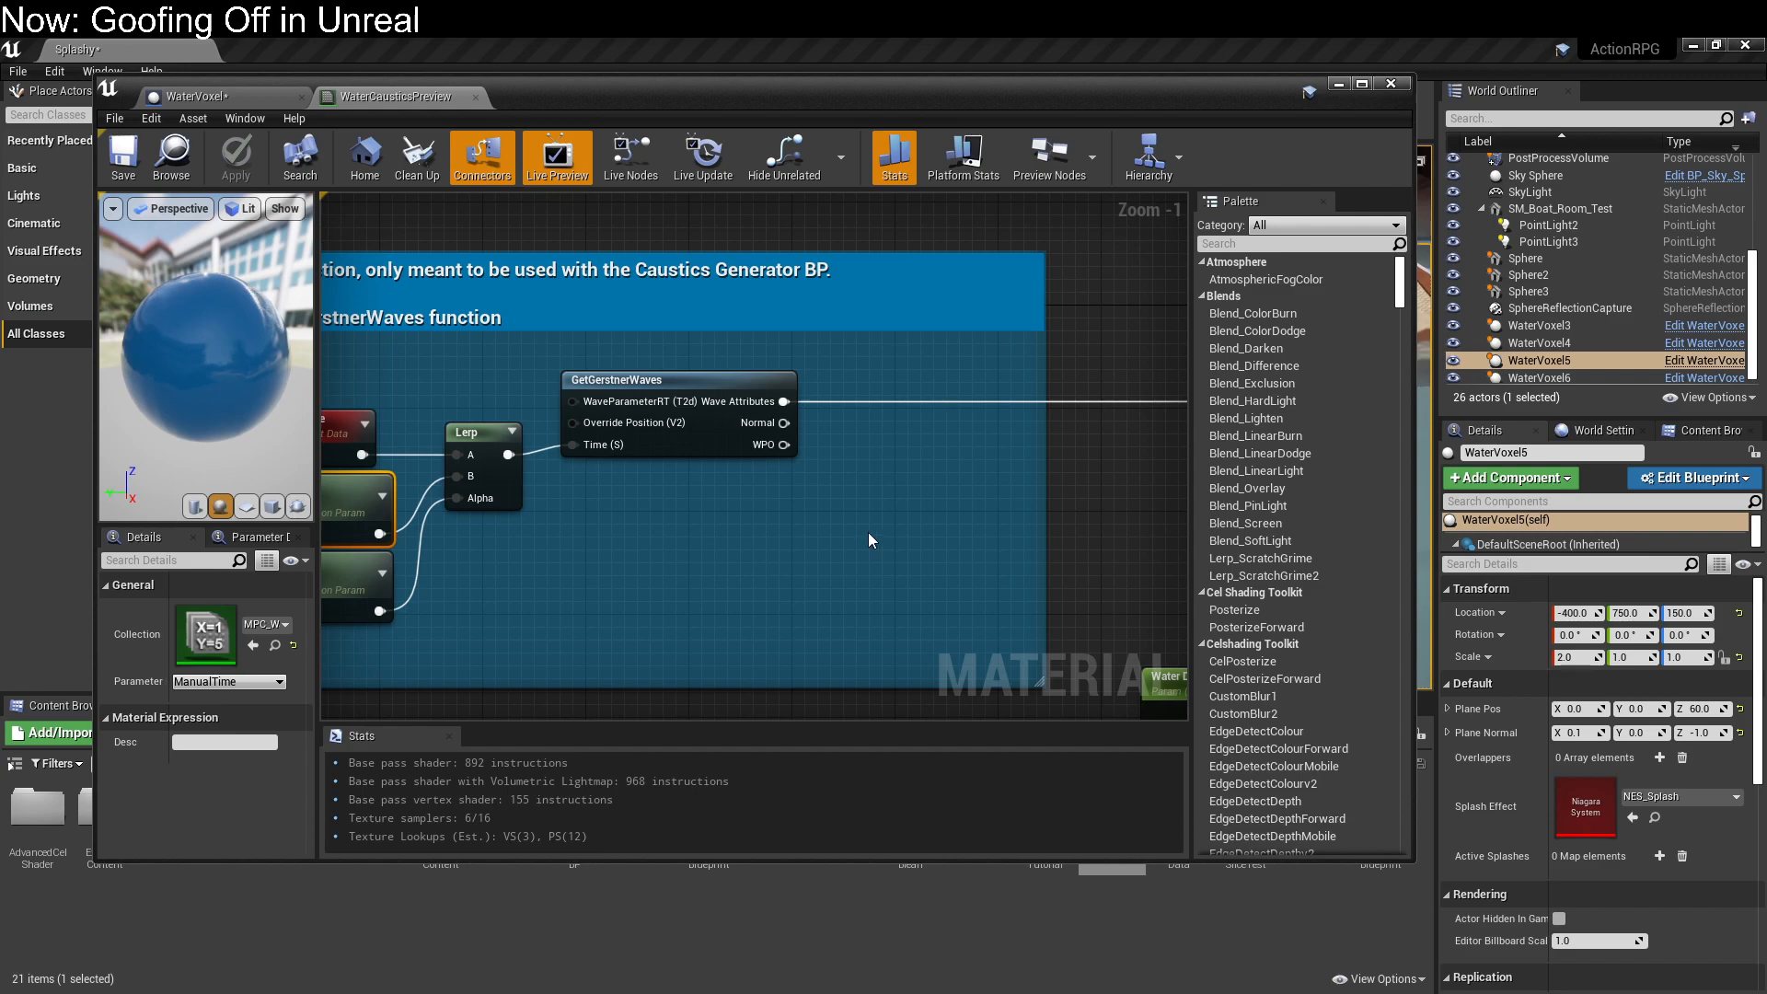
# Step: Follow the wave output through the material graph and inspect the WaterTextureSurface and Water_Underside function nodes
pyautogui.moveTo(626, 497); pyautogui.dragTo(374, 605, button='right')
pyautogui.moveTo(707, 423); pyautogui.dragTo(407, 474, button='right')
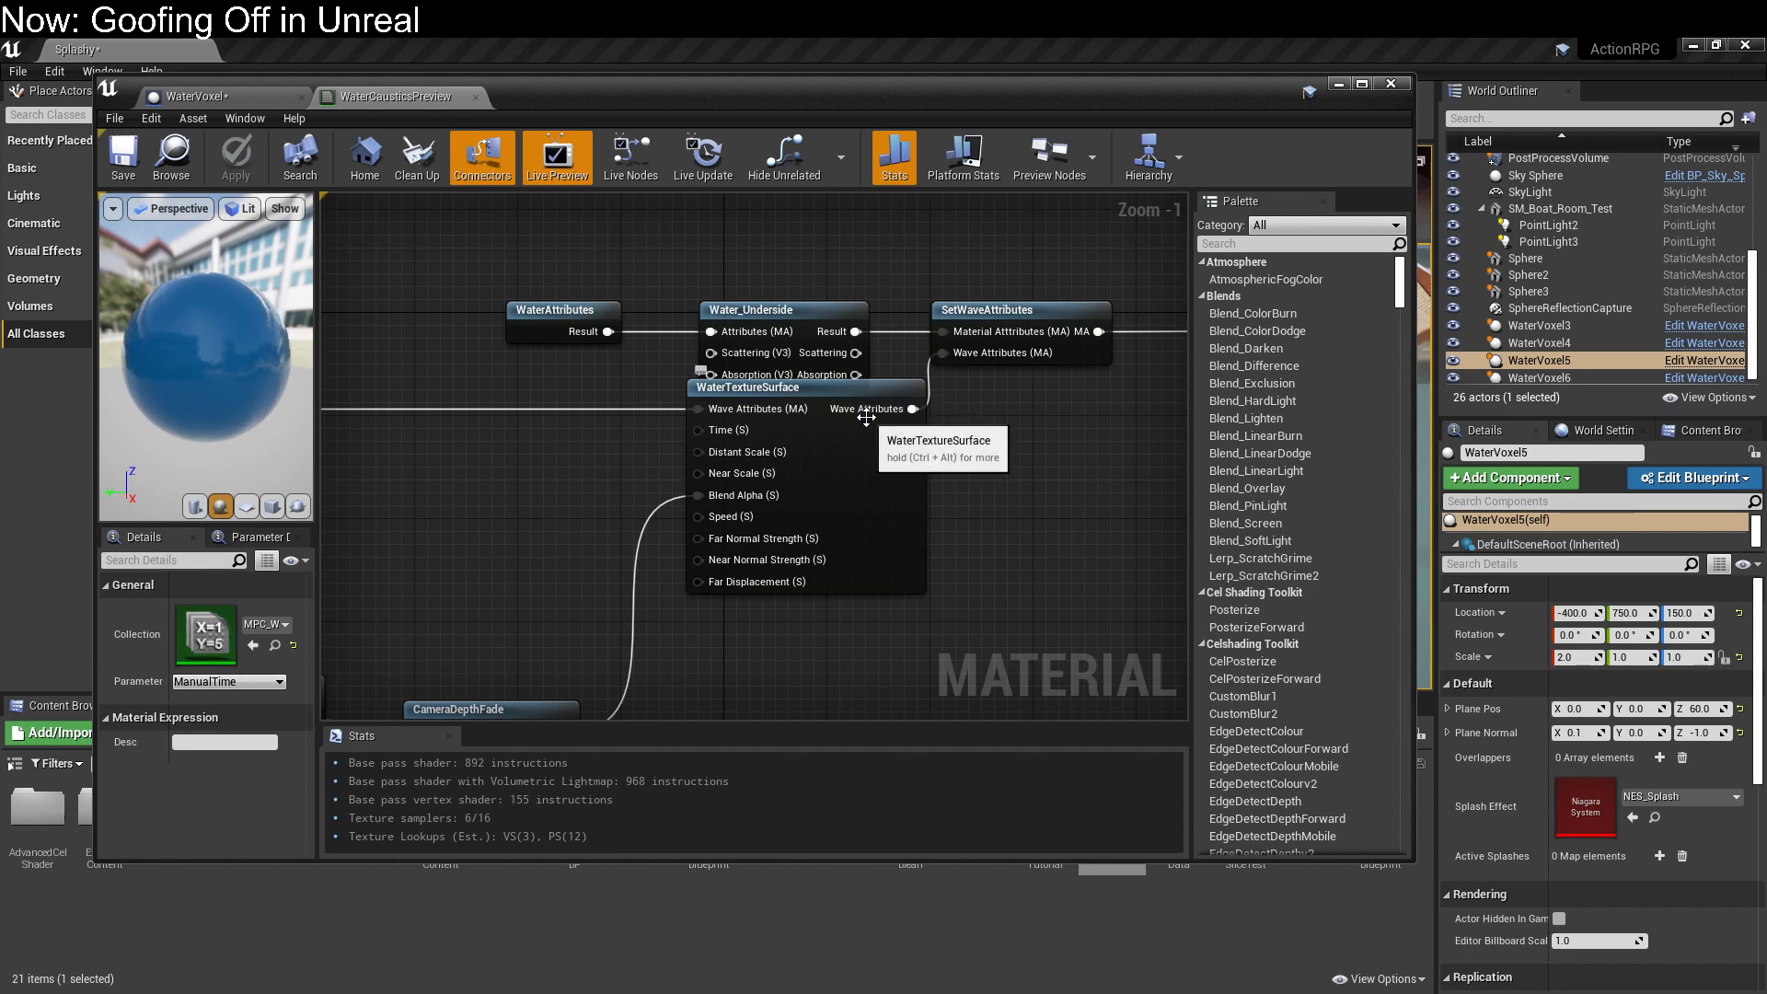
pyautogui.click(753, 390)
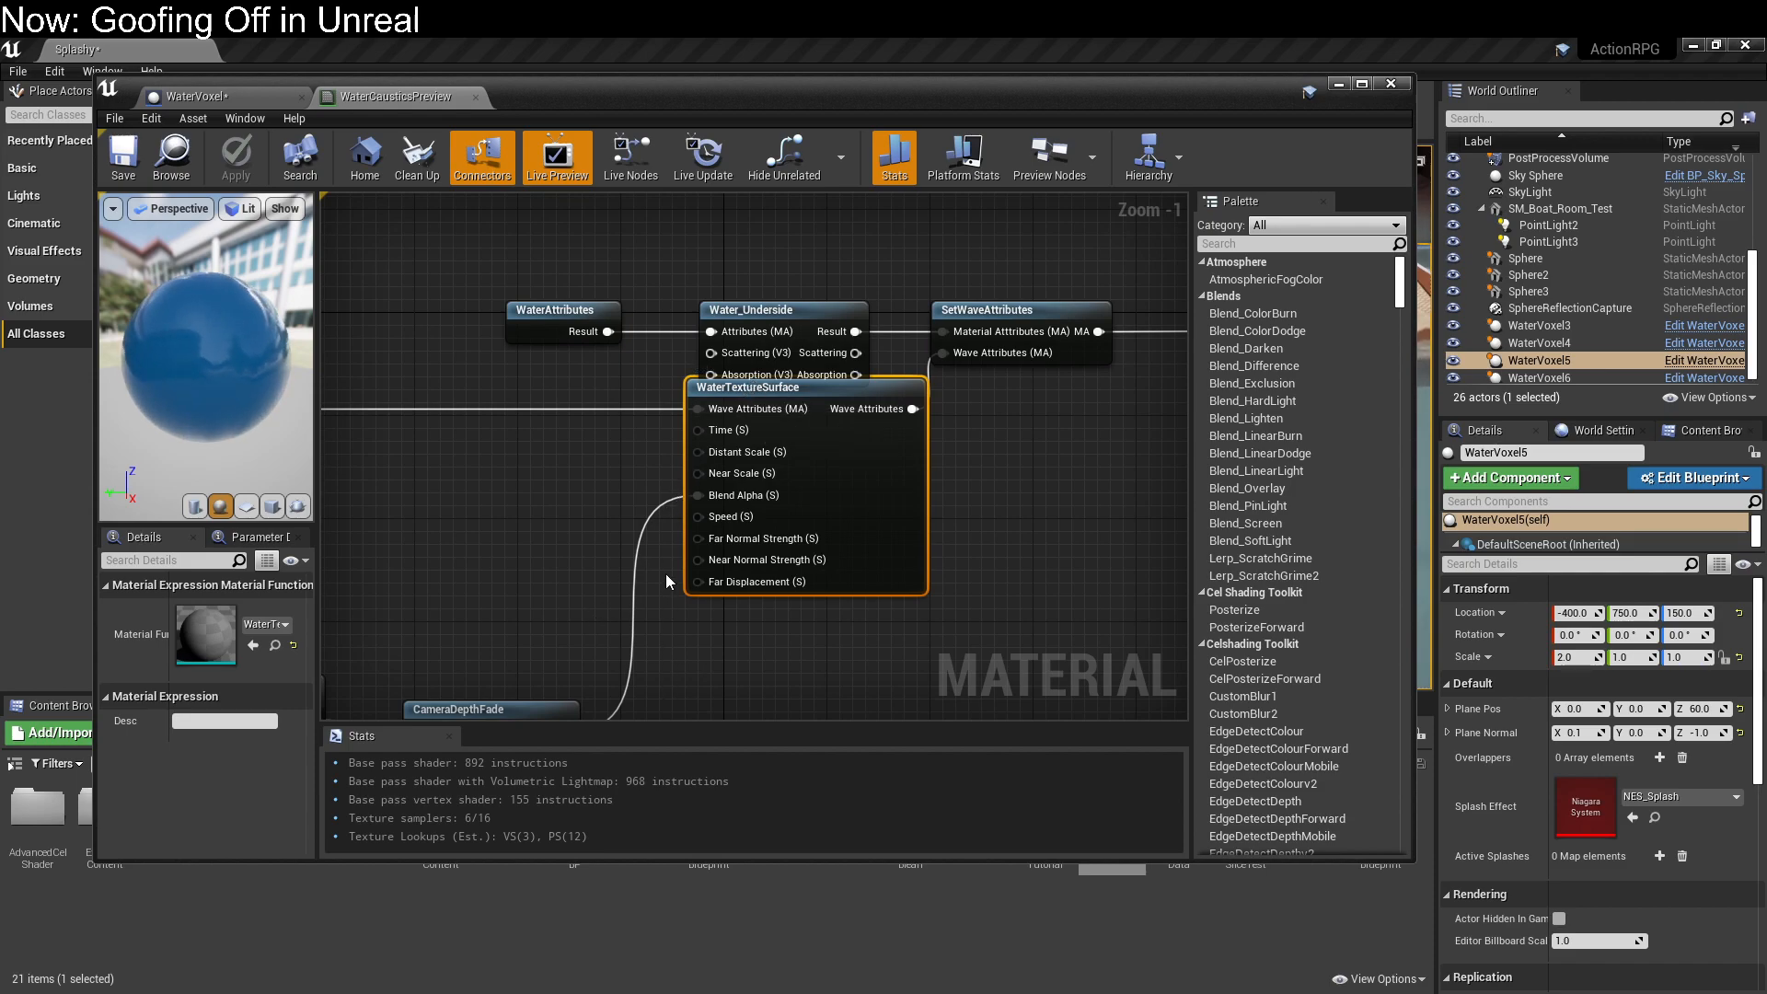
pyautogui.moveTo(616, 616); pyautogui.dragTo(524, 611, button='right')
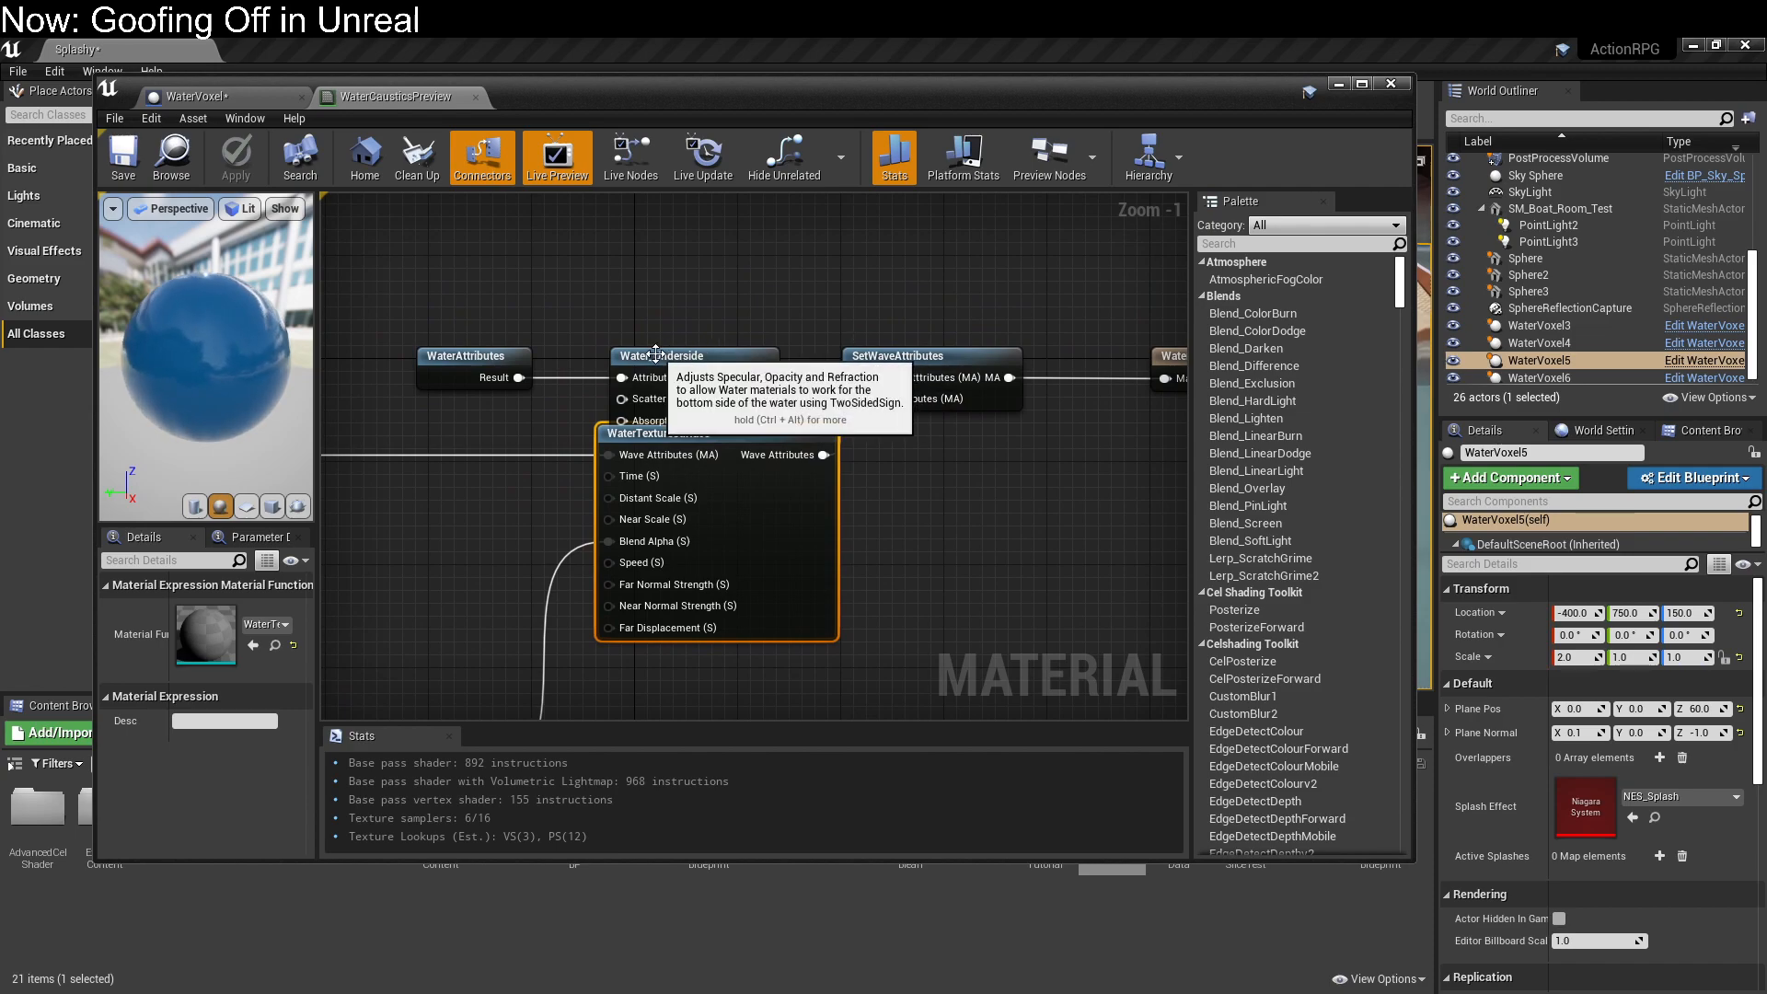
pyautogui.click(701, 355)
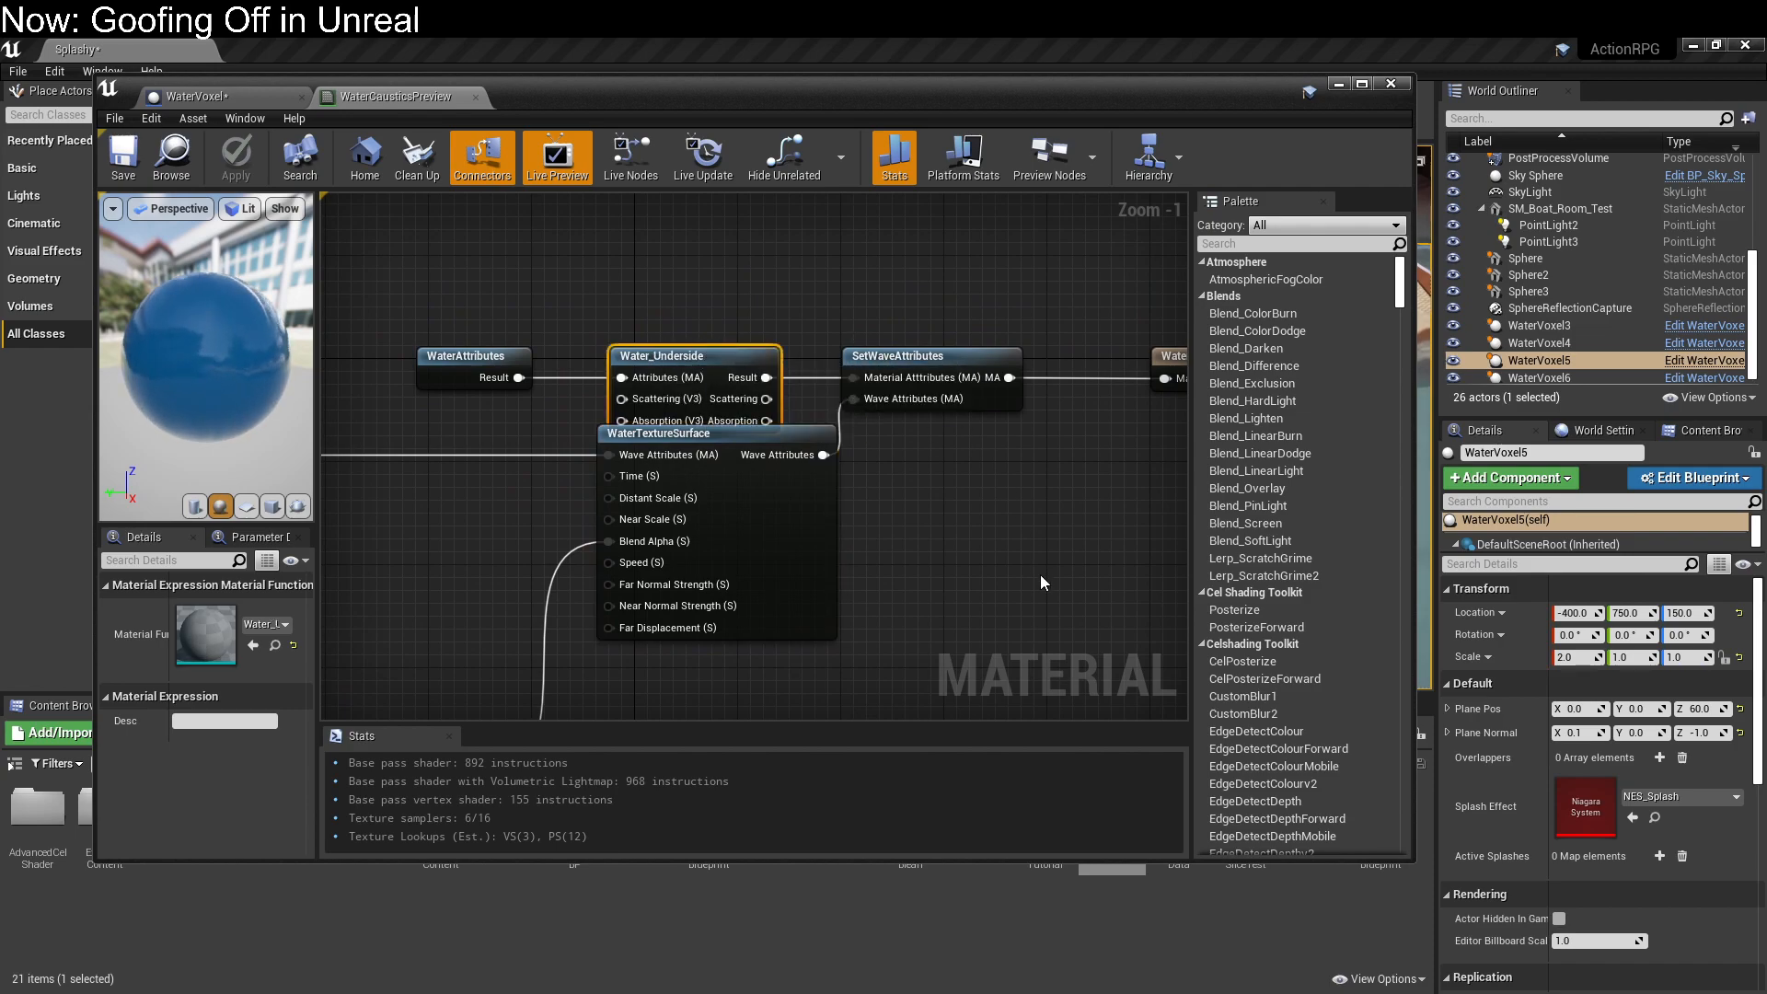
# Step: Examine the CameraDepthFade inputs and the Scattering and Absorption node chains in the WaterCausticsPreview graph
pyautogui.moveTo(1012, 610); pyautogui.dragTo(1122, 398, button='right')
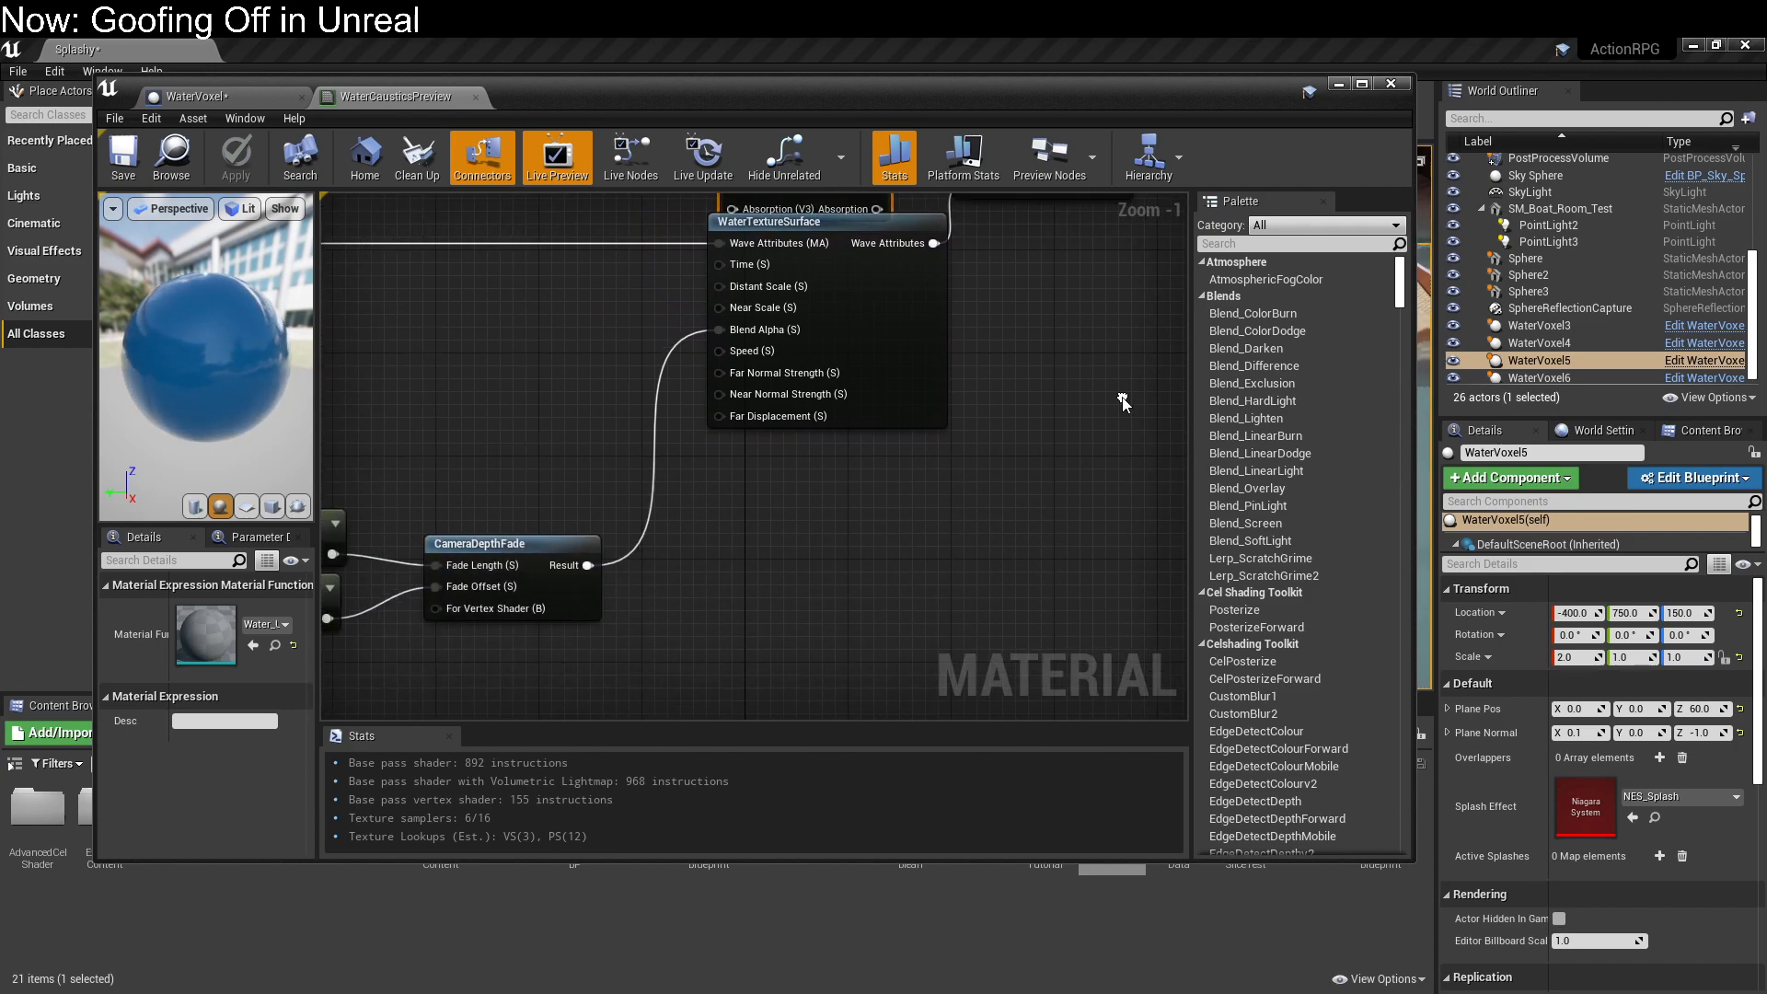
pyautogui.moveTo(795, 650); pyautogui.dragTo(891, 536, button='right')
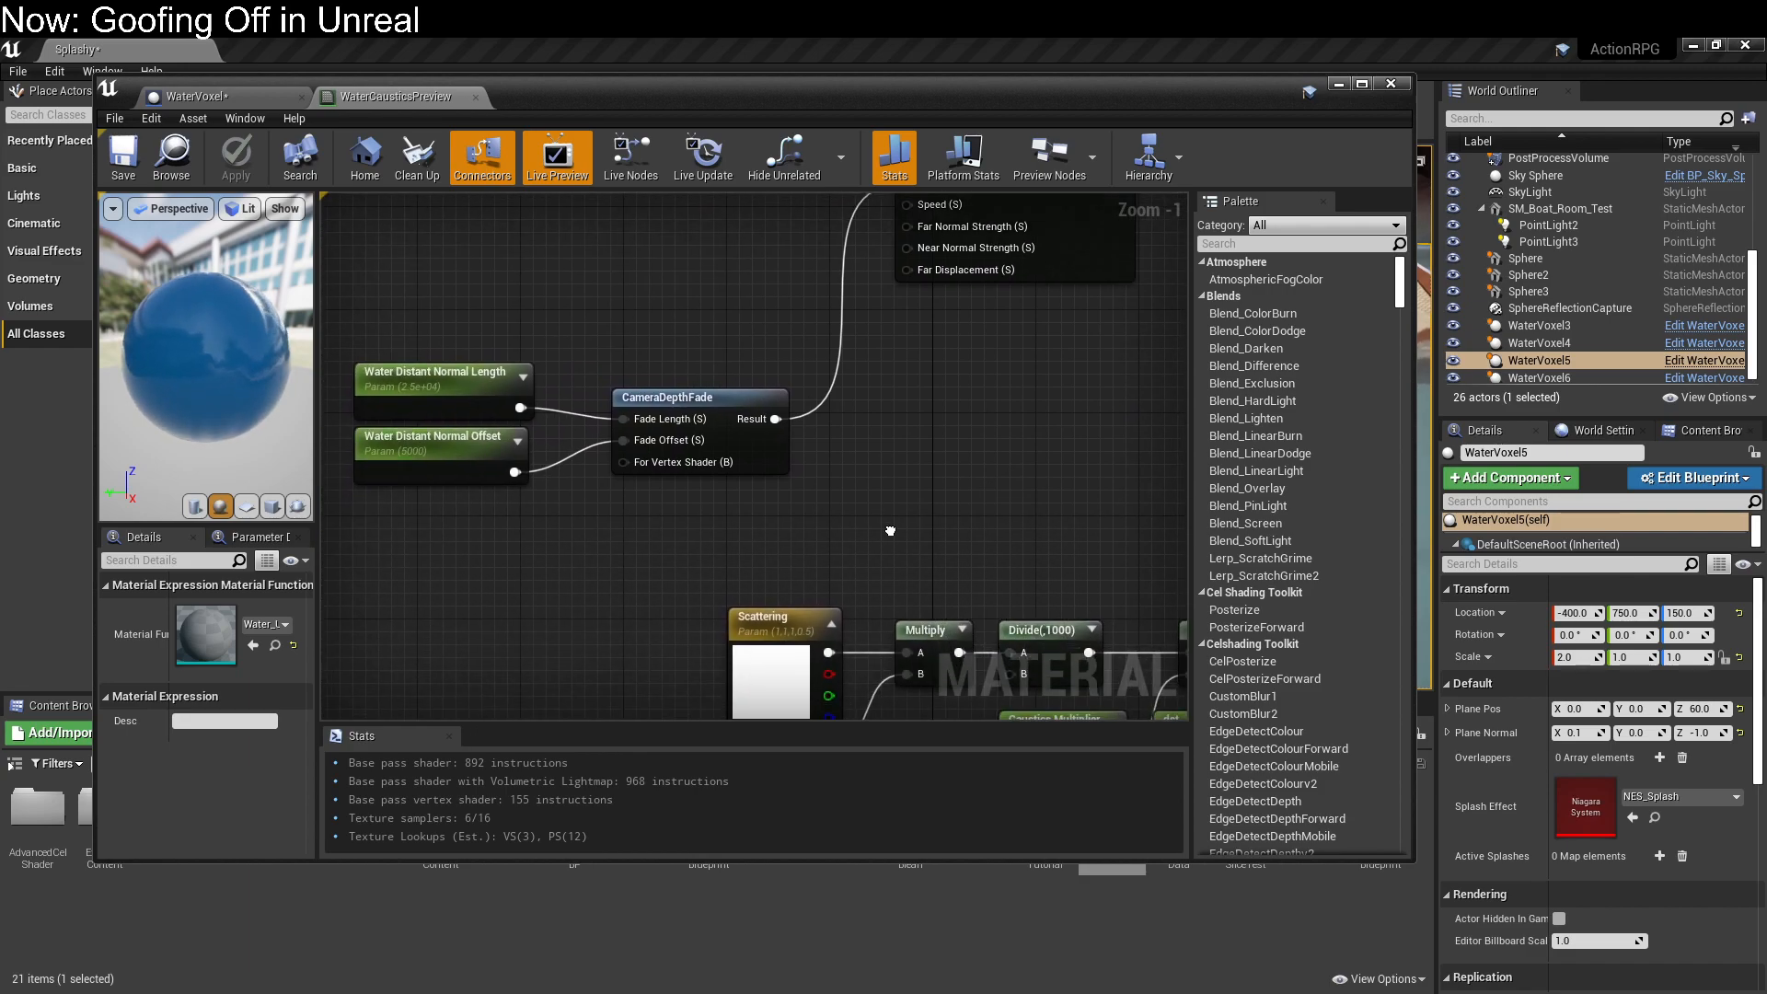
pyautogui.moveTo(945, 592); pyautogui.dragTo(678, 501, button='right')
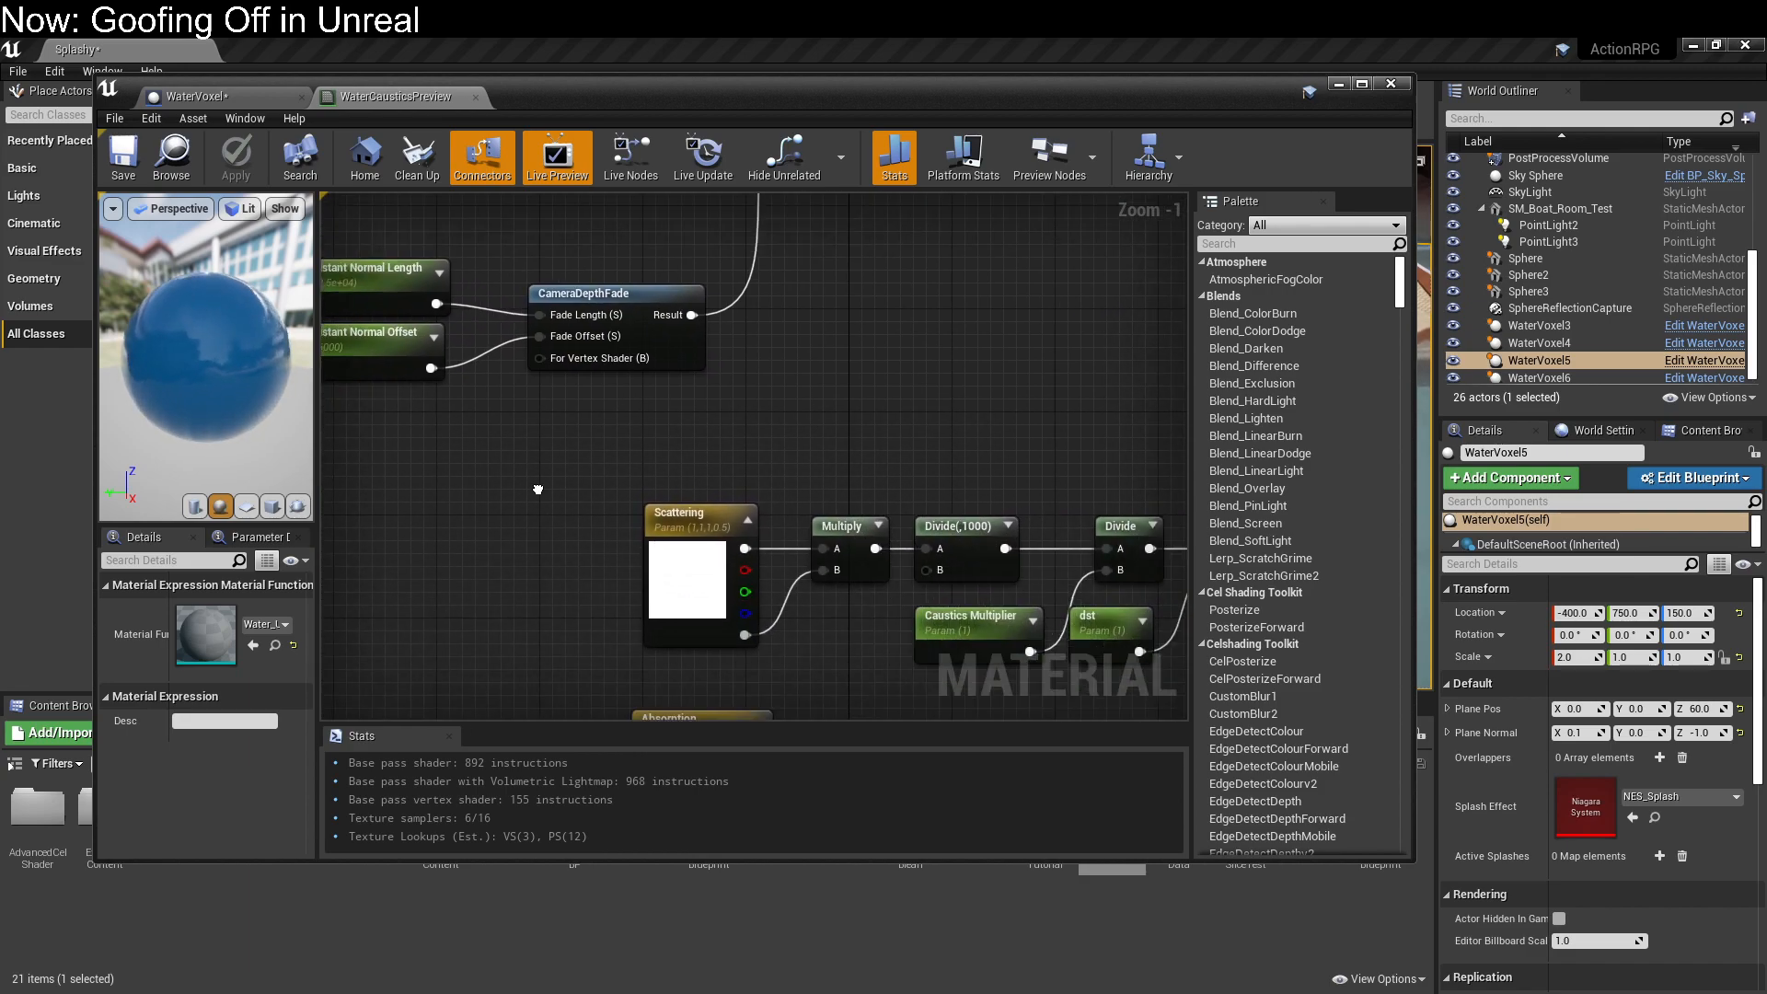
pyautogui.moveTo(416, 576); pyautogui.dragTo(444, 432, button='right')
pyautogui.moveTo(778, 696); pyautogui.dragTo(638, 652, button='right')
pyautogui.moveTo(777, 660); pyautogui.dragTo(812, 674, button='right')
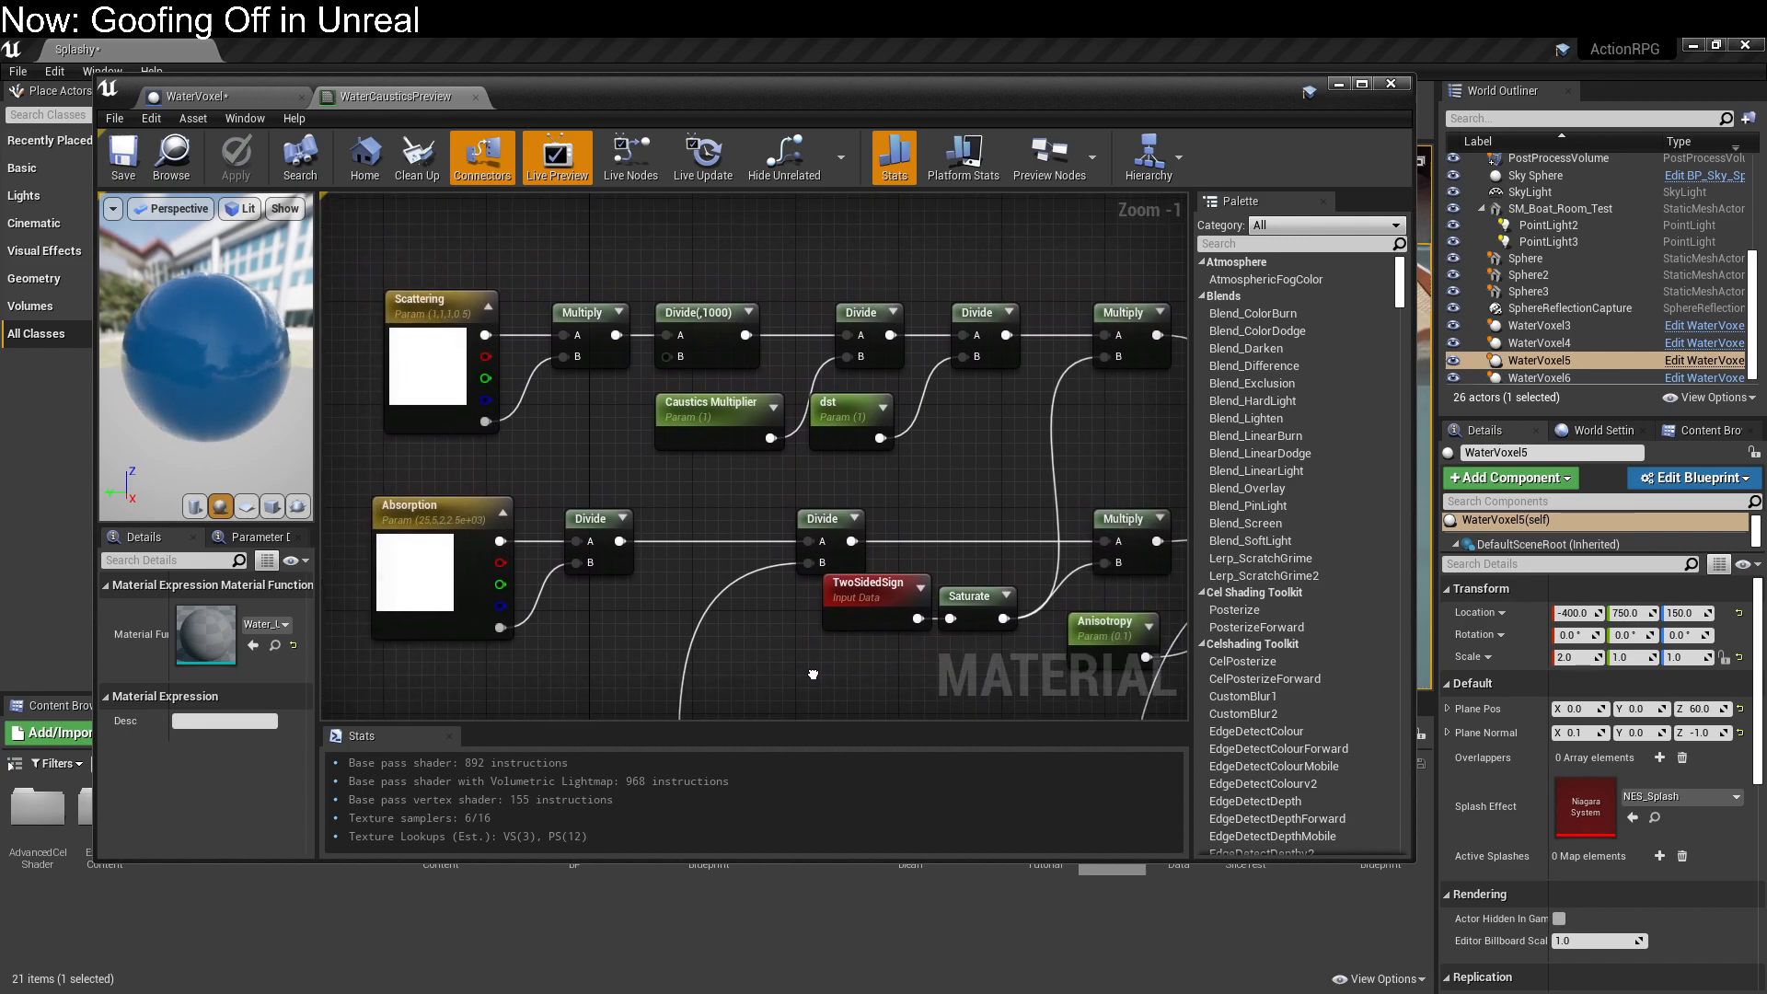
# Step: Review the WaterCausticsPreview material's own properties, including shading model, usage, tessellation and refraction settings
pyautogui.click(718, 690)
pyautogui.scroll(-10, 239, 715)
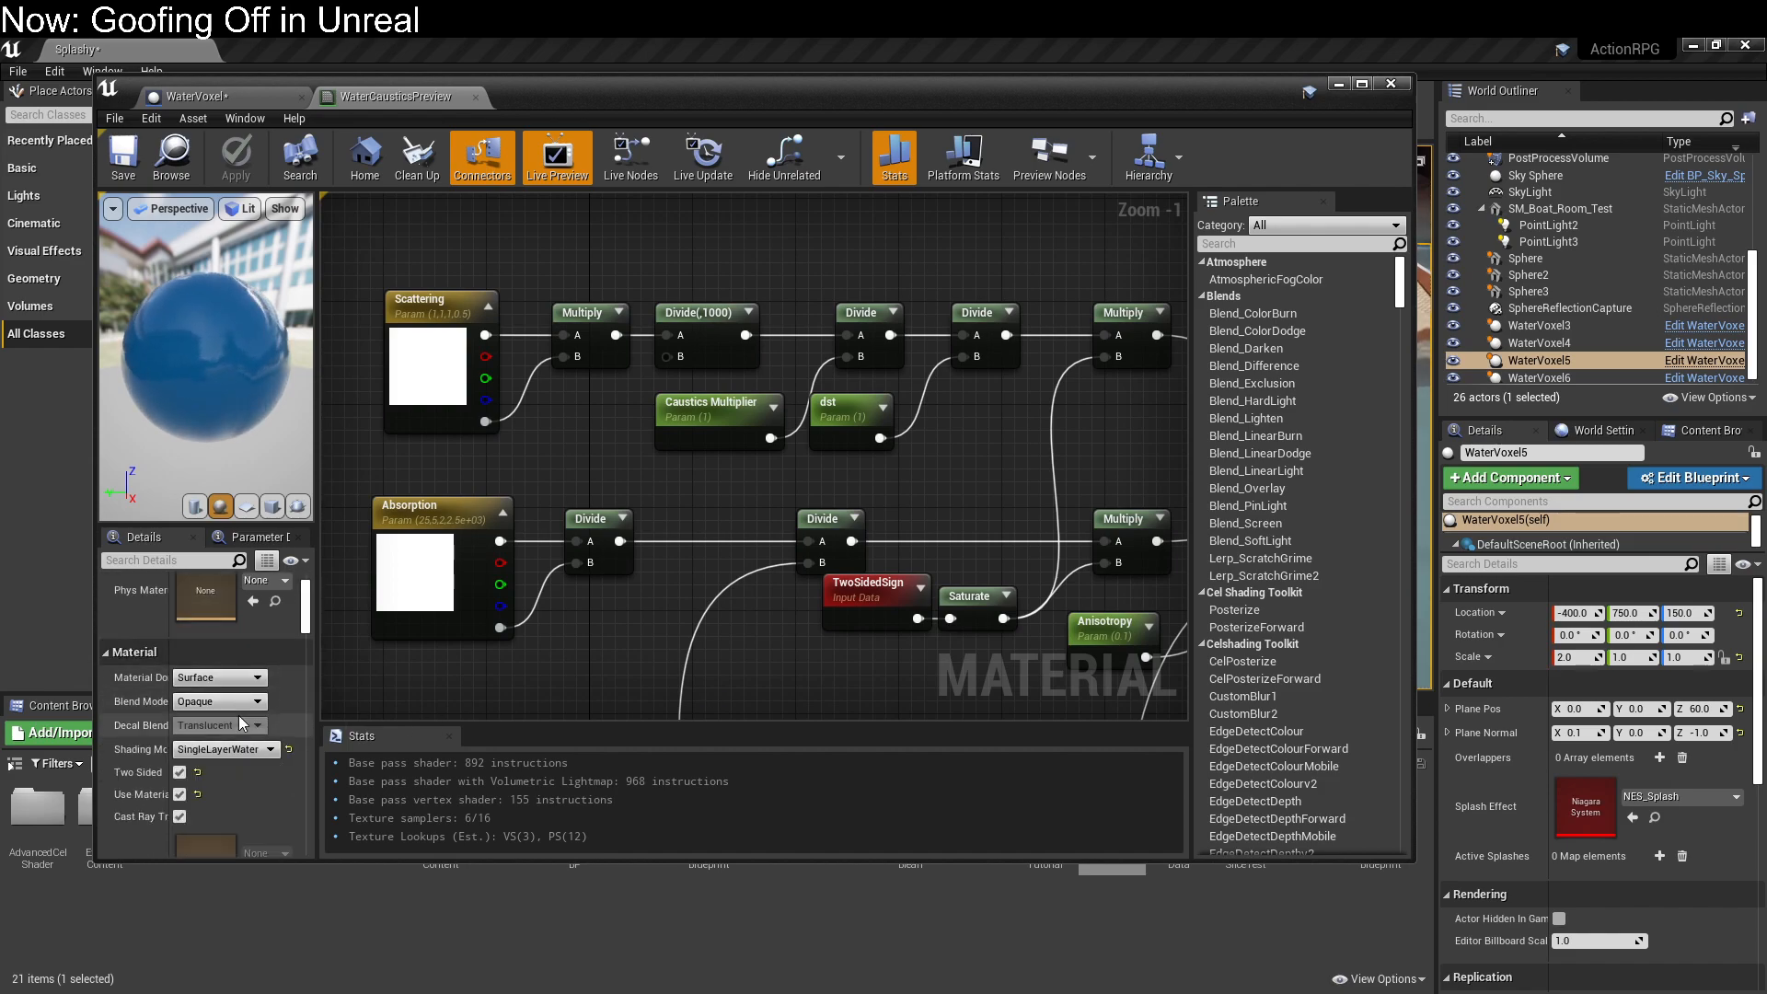
pyautogui.scroll(-10, 240, 709)
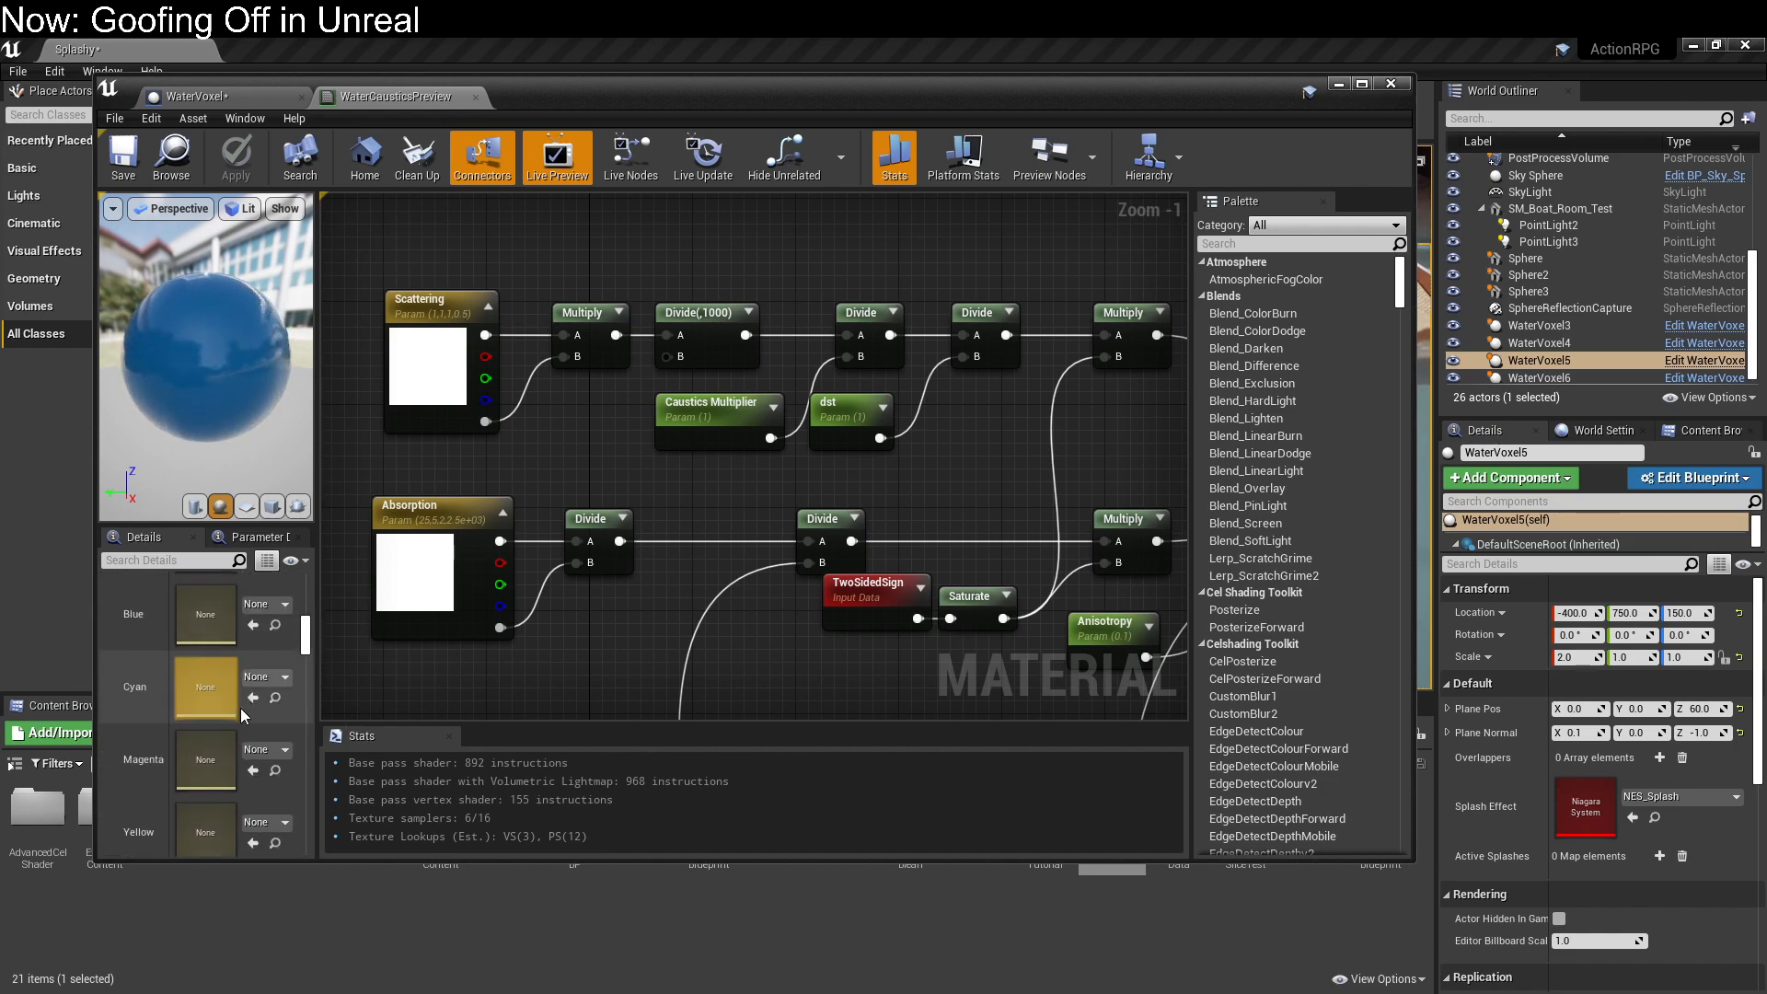
pyautogui.scroll(-10, 241, 705)
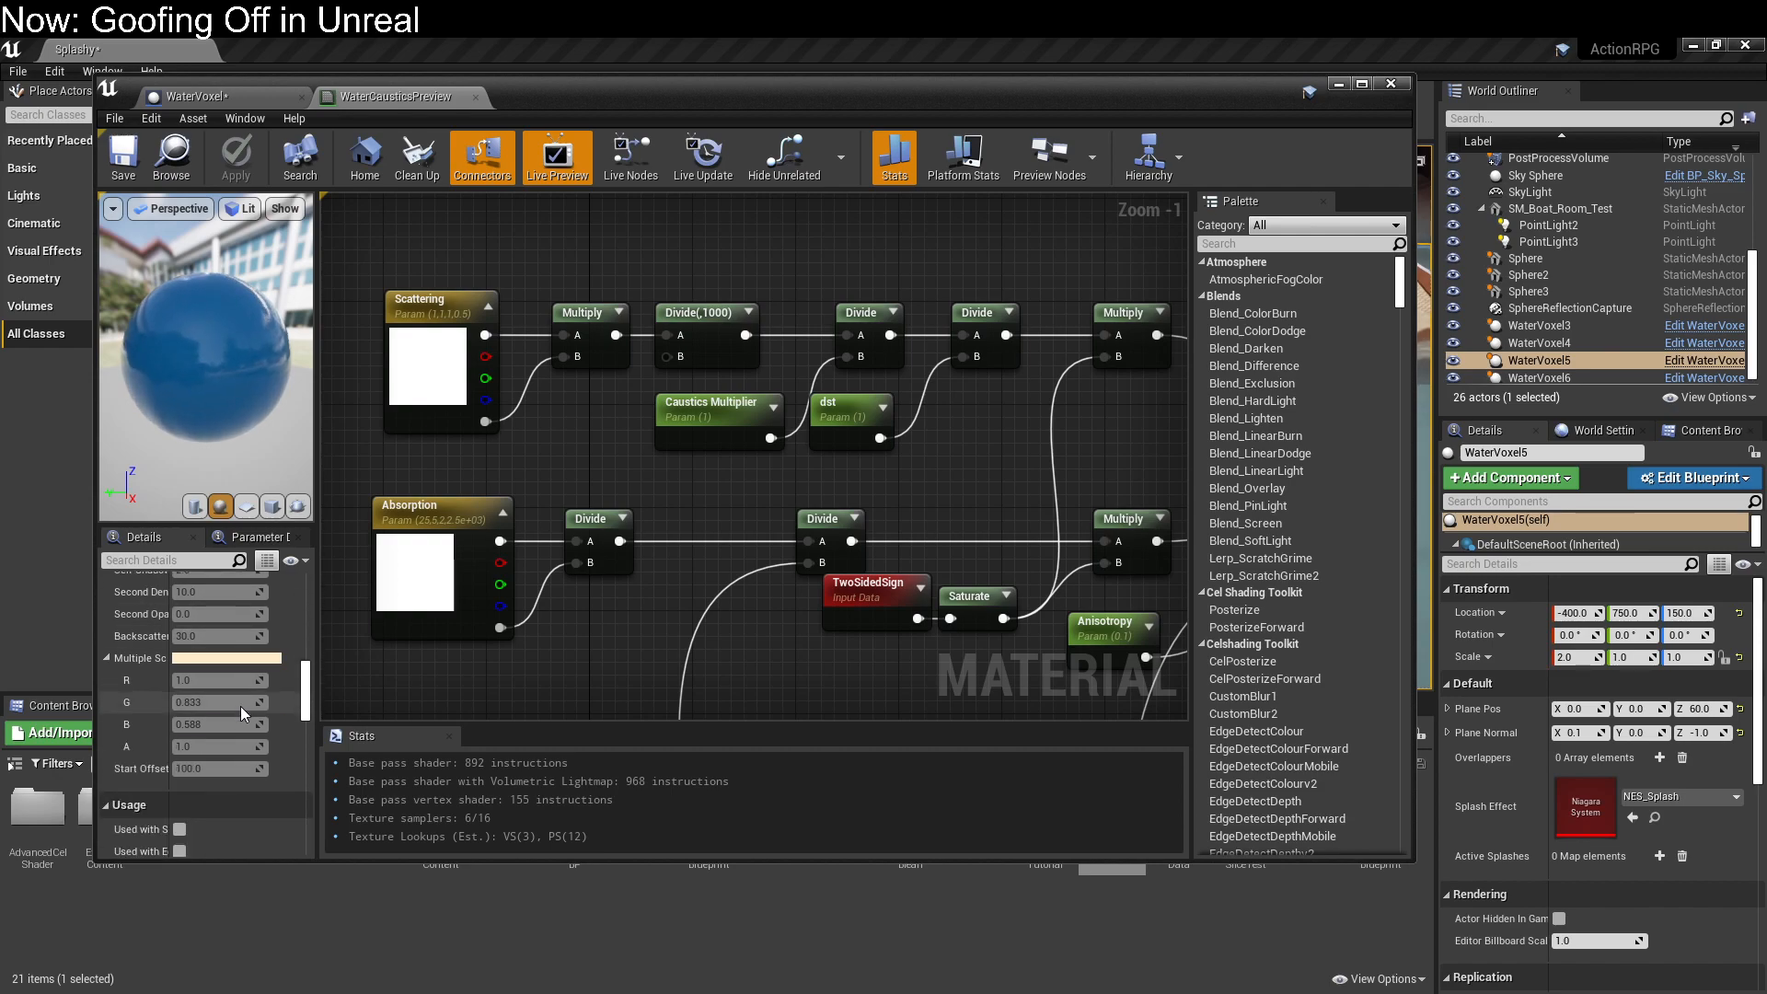
pyautogui.scroll(-8, 240, 706)
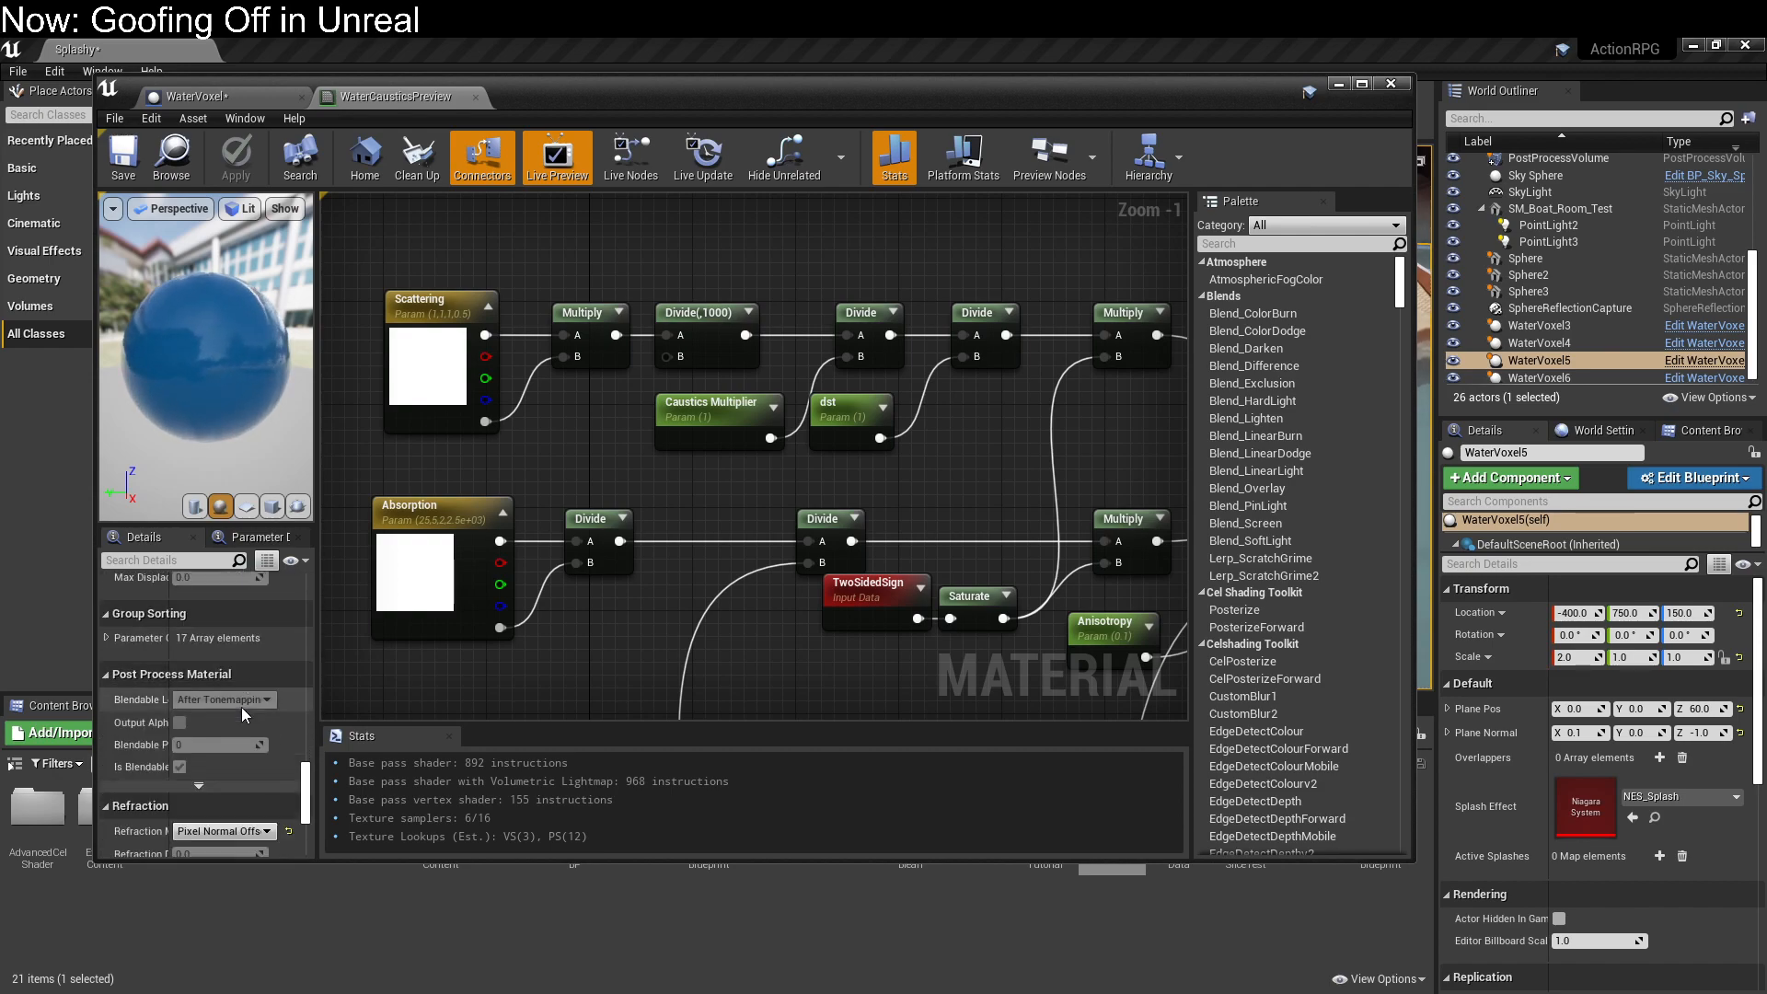
pyautogui.scroll(-2, 241, 707)
pyautogui.scroll(-10, 236, 727)
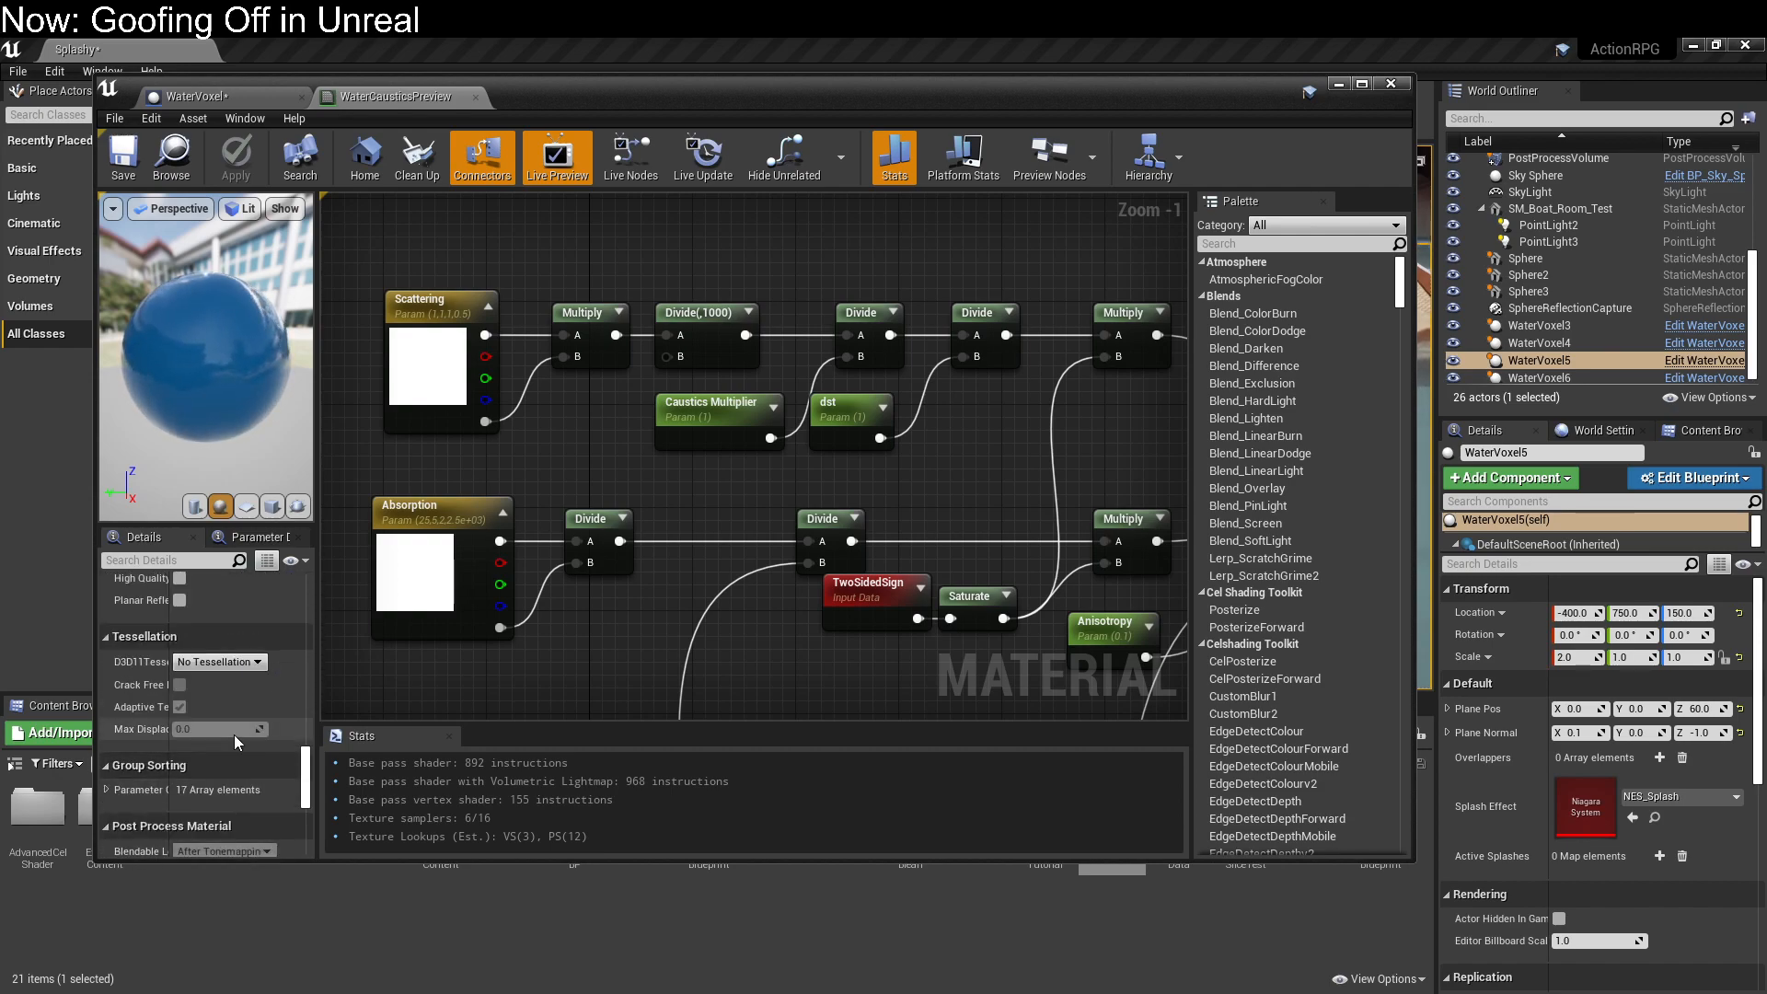
pyautogui.scroll(20, 233, 737)
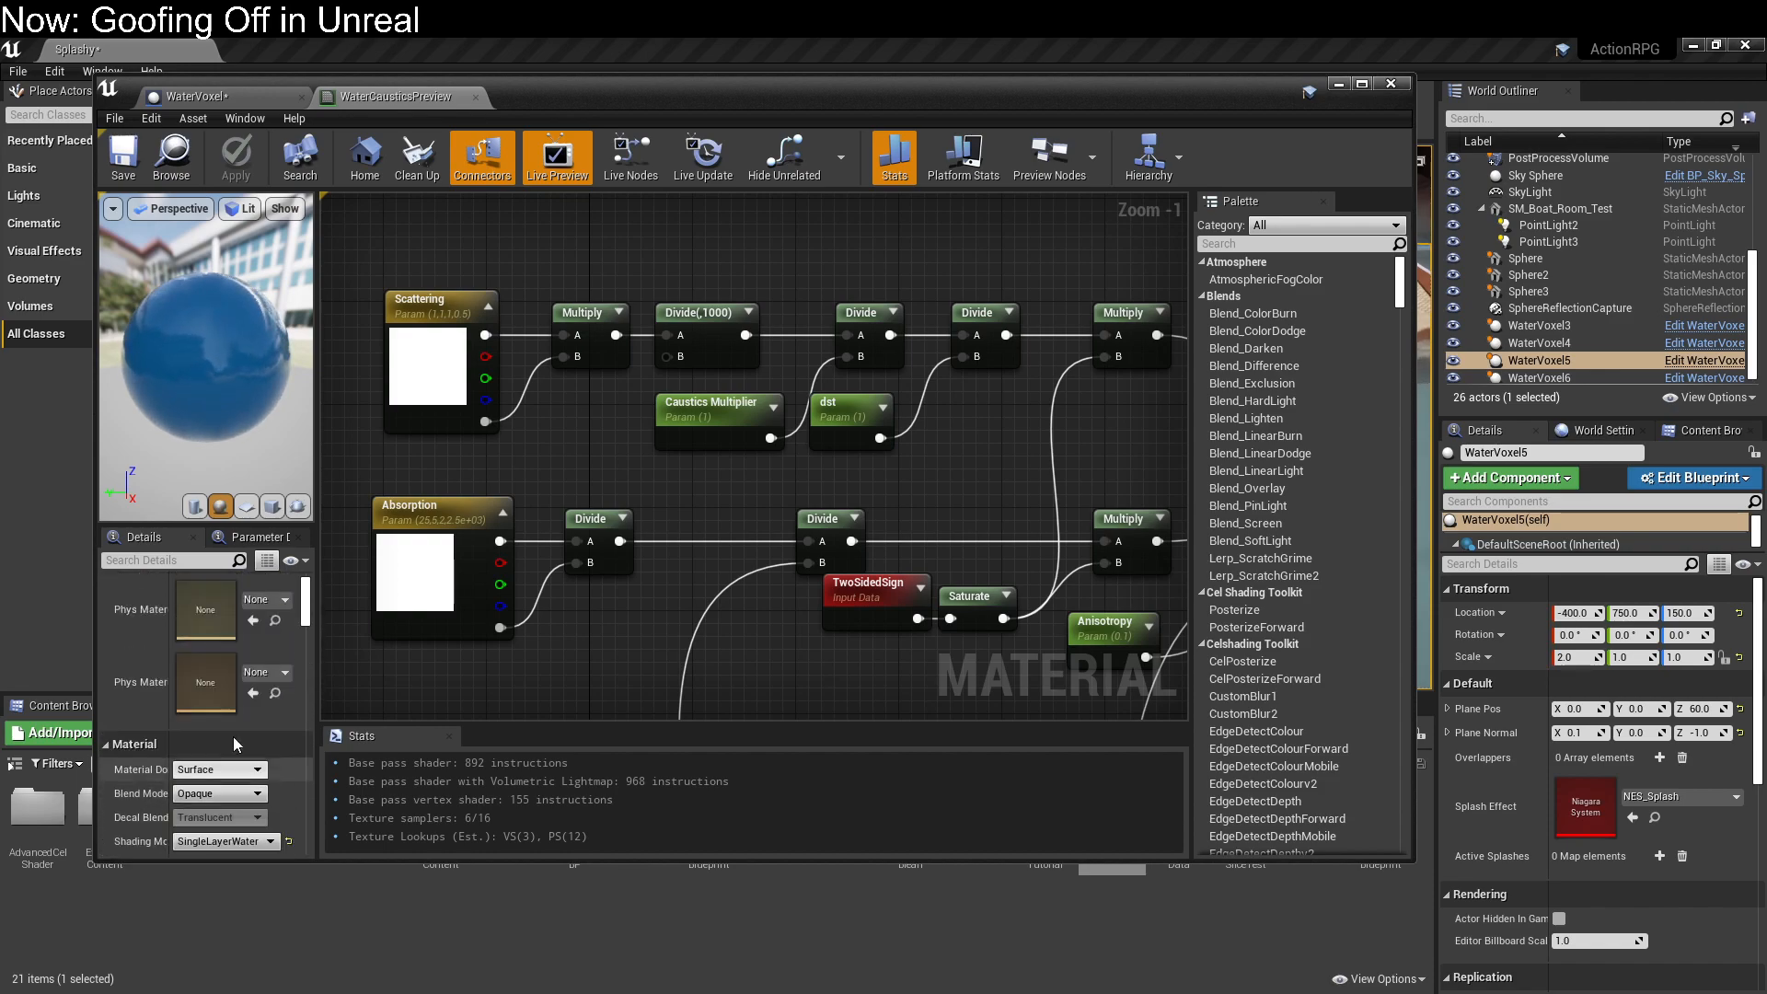
pyautogui.scroll(1, 350, 699)
pyautogui.scroll(-4, 674, 675)
# Step: Examine the commented caustics functions group, following its Switch nodes and Caustics Alpha parameters through to the Caustics switch parameter
pyautogui.click(655, 578)
pyautogui.moveTo(659, 666); pyautogui.dragTo(652, 346, button='right')
pyautogui.click(582, 422)
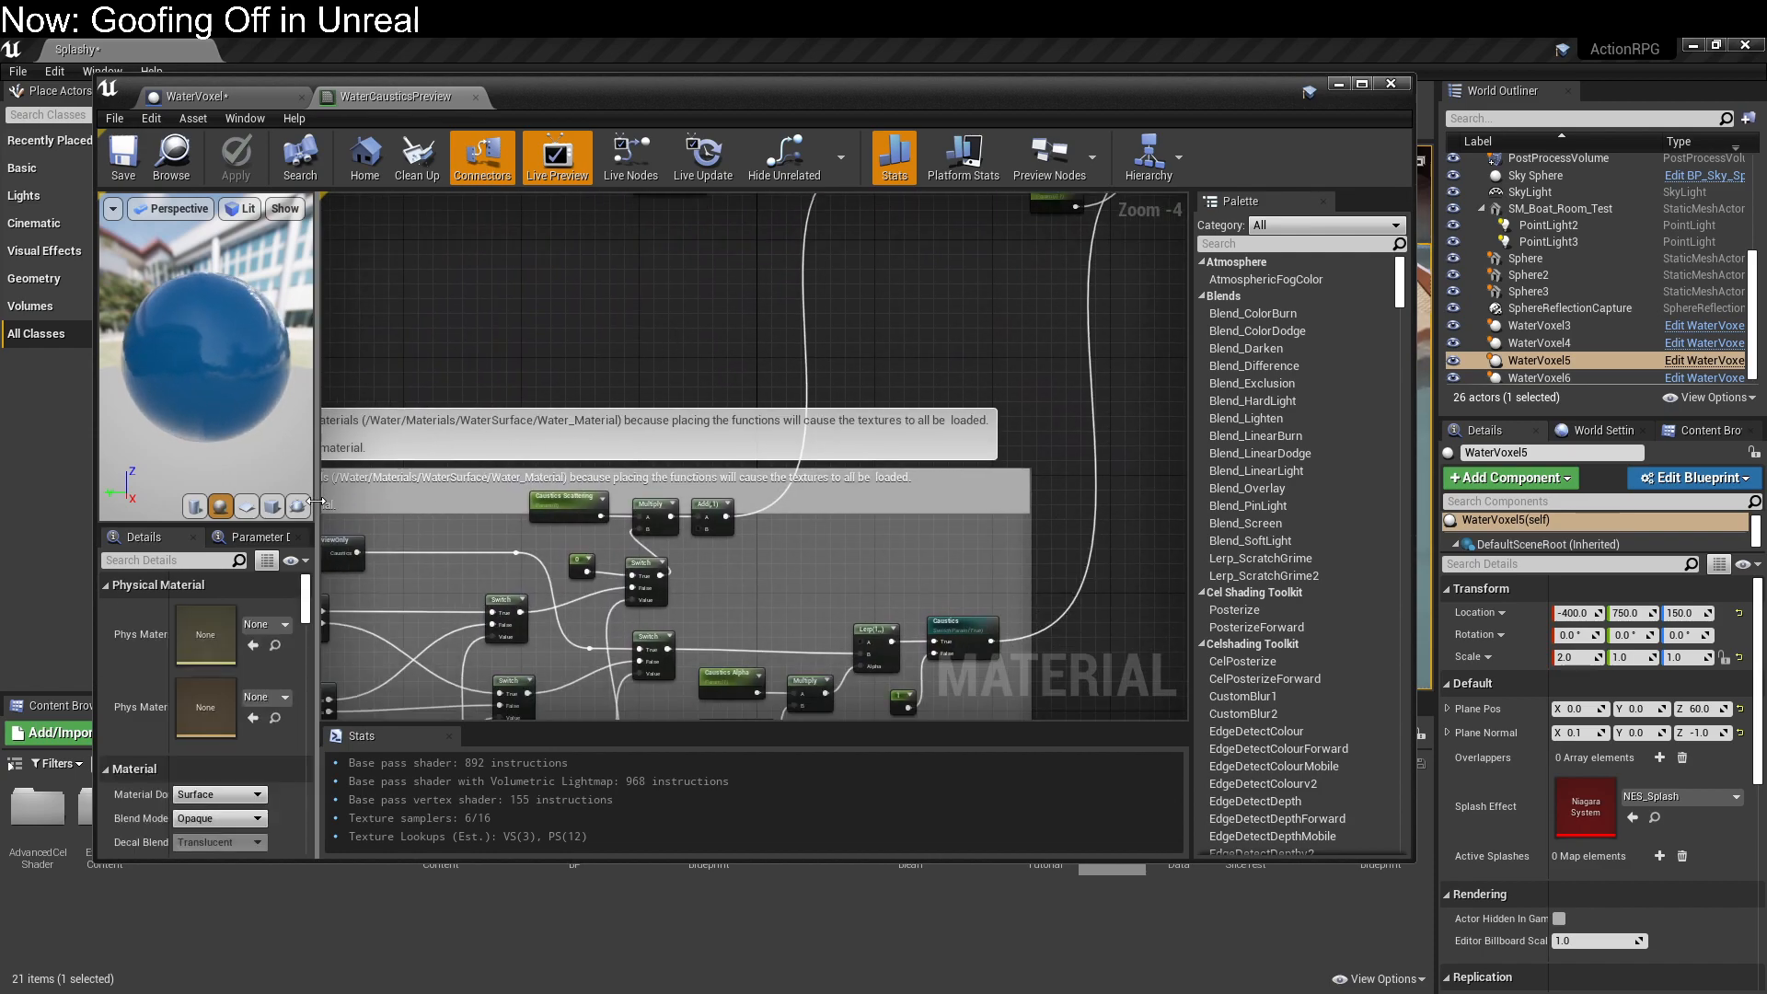
pyautogui.moveTo(416, 539); pyautogui.dragTo(738, 532, button='right')
pyautogui.scroll(-1, 737, 532)
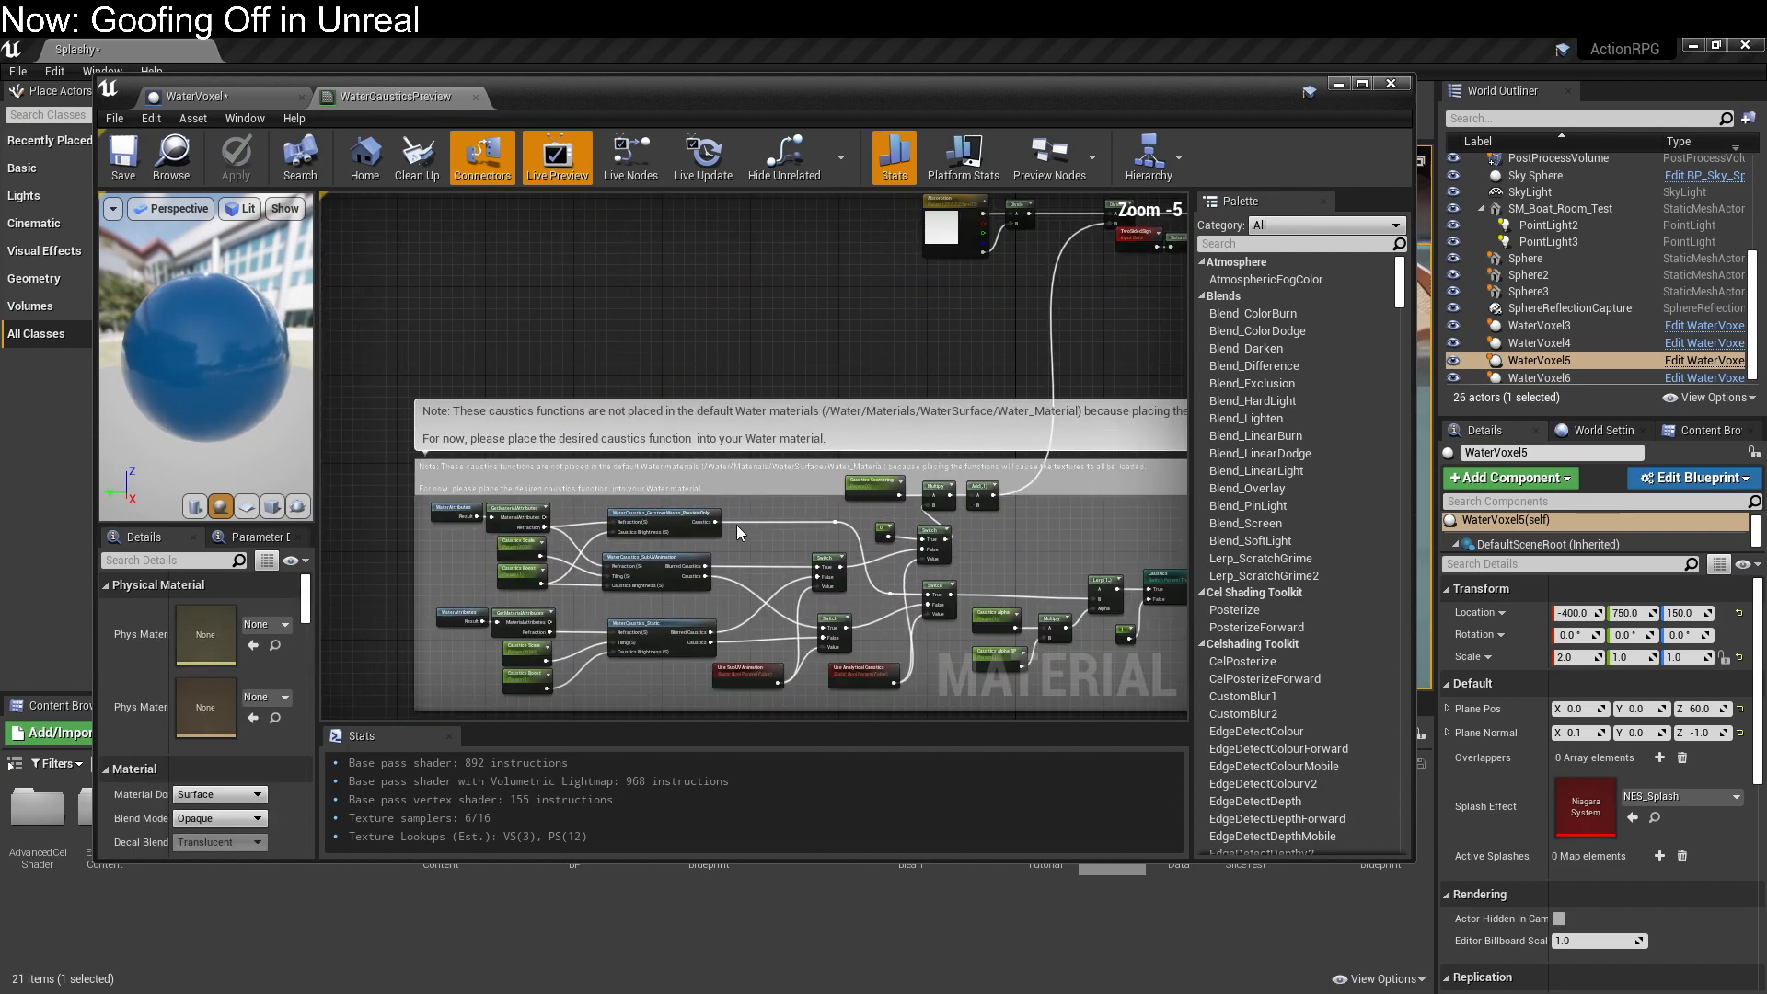
pyautogui.moveTo(777, 639); pyautogui.dragTo(995, 509, button='right')
pyautogui.scroll(3, 771, 595)
pyautogui.moveTo(1051, 647); pyautogui.dragTo(516, 629, button='right')
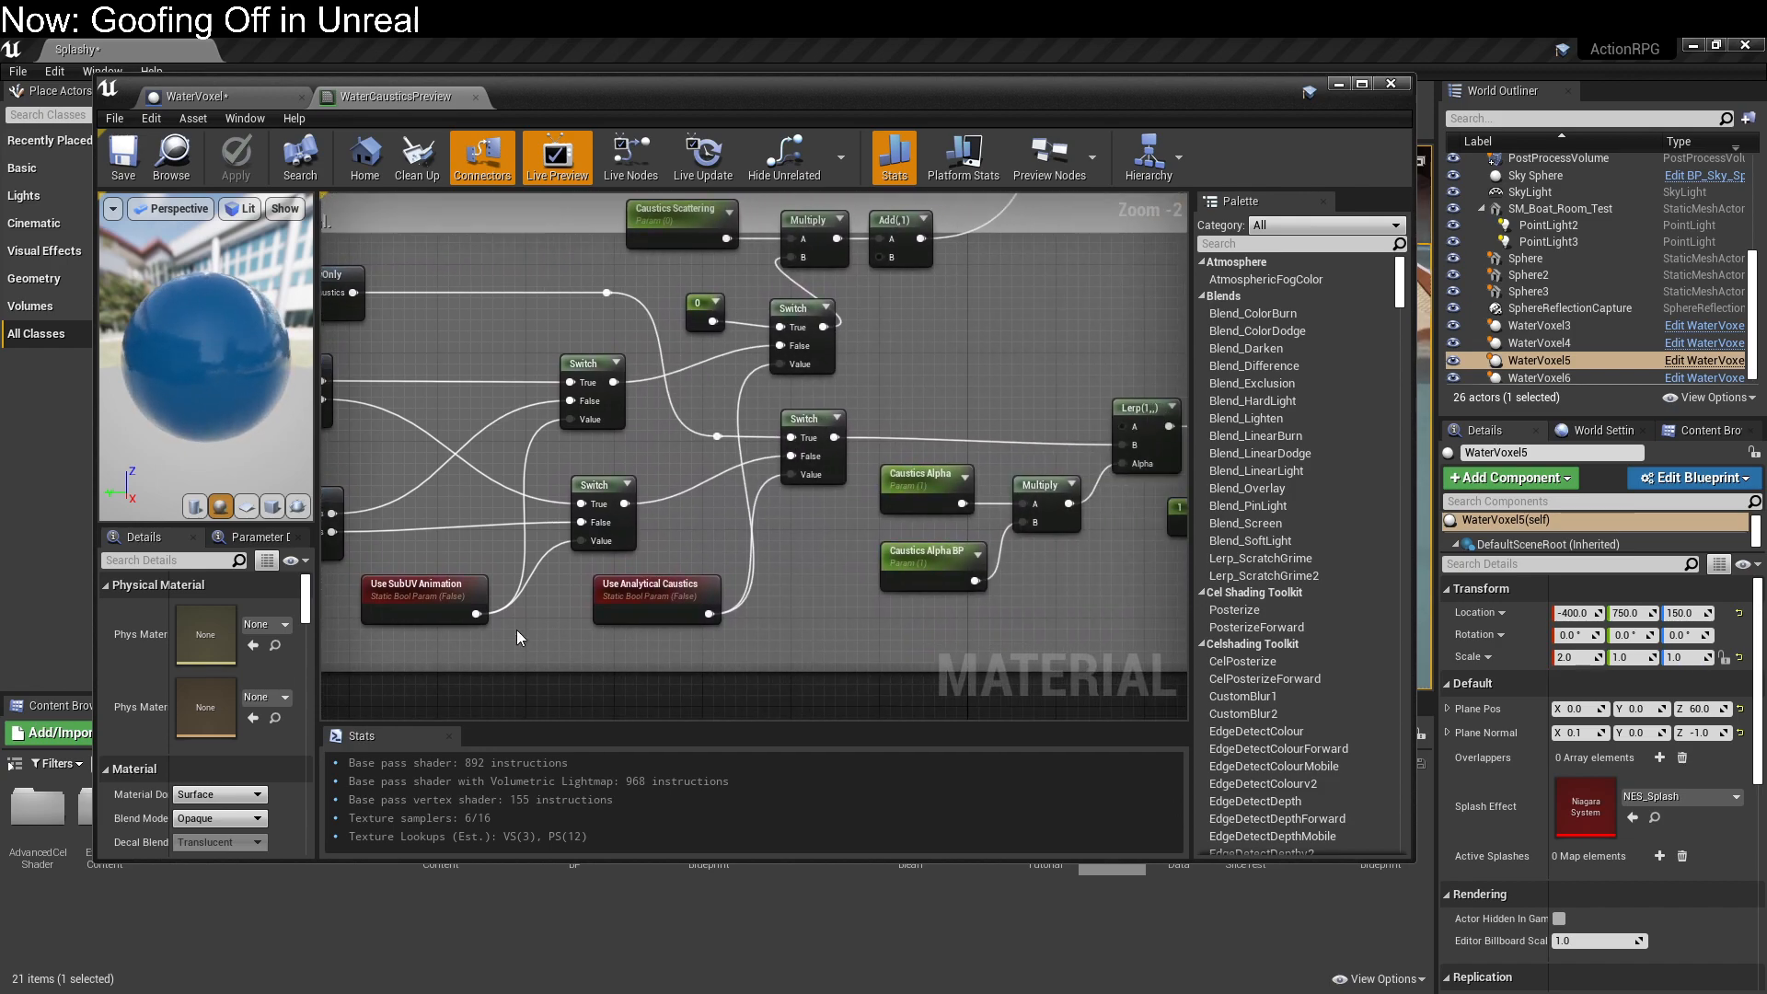
pyautogui.moveTo(759, 642); pyautogui.dragTo(434, 683, button='right')
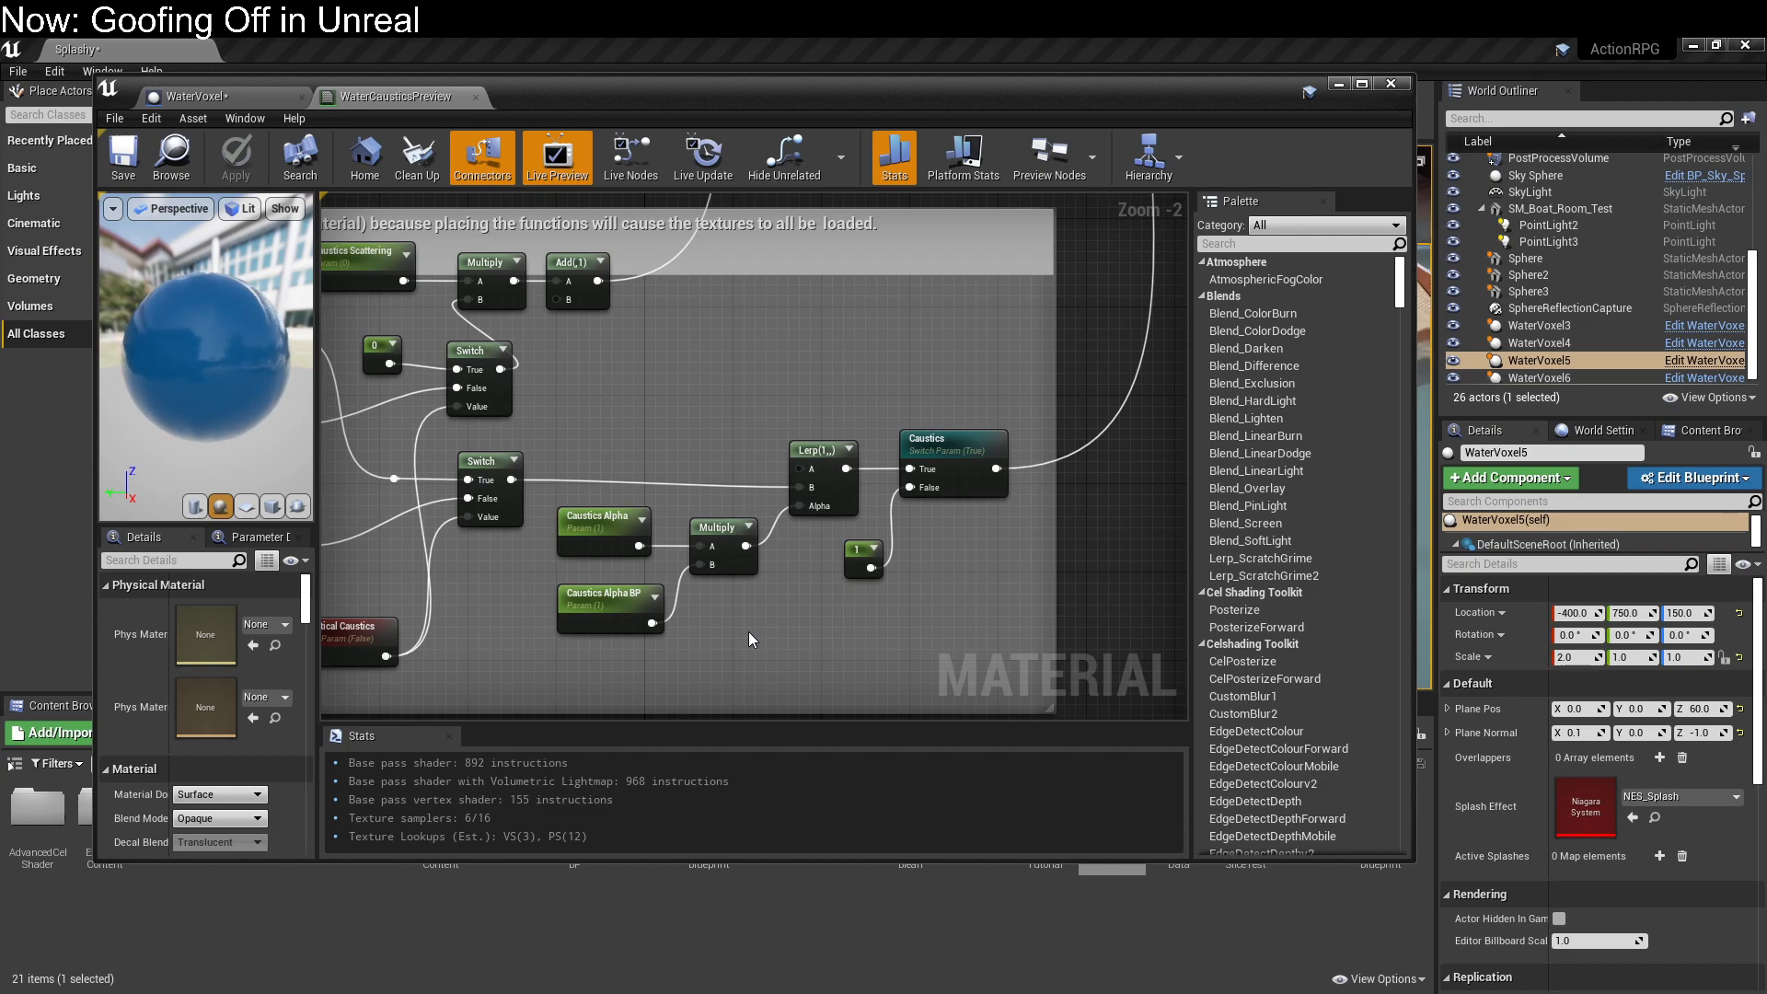
# Step: Follow the caustics output up to the Single Layer Water Material node and inspect its inputs
pyautogui.moveTo(1080, 214); pyautogui.dragTo(764, 660, button='right')
pyautogui.scroll(-4, 751, 433)
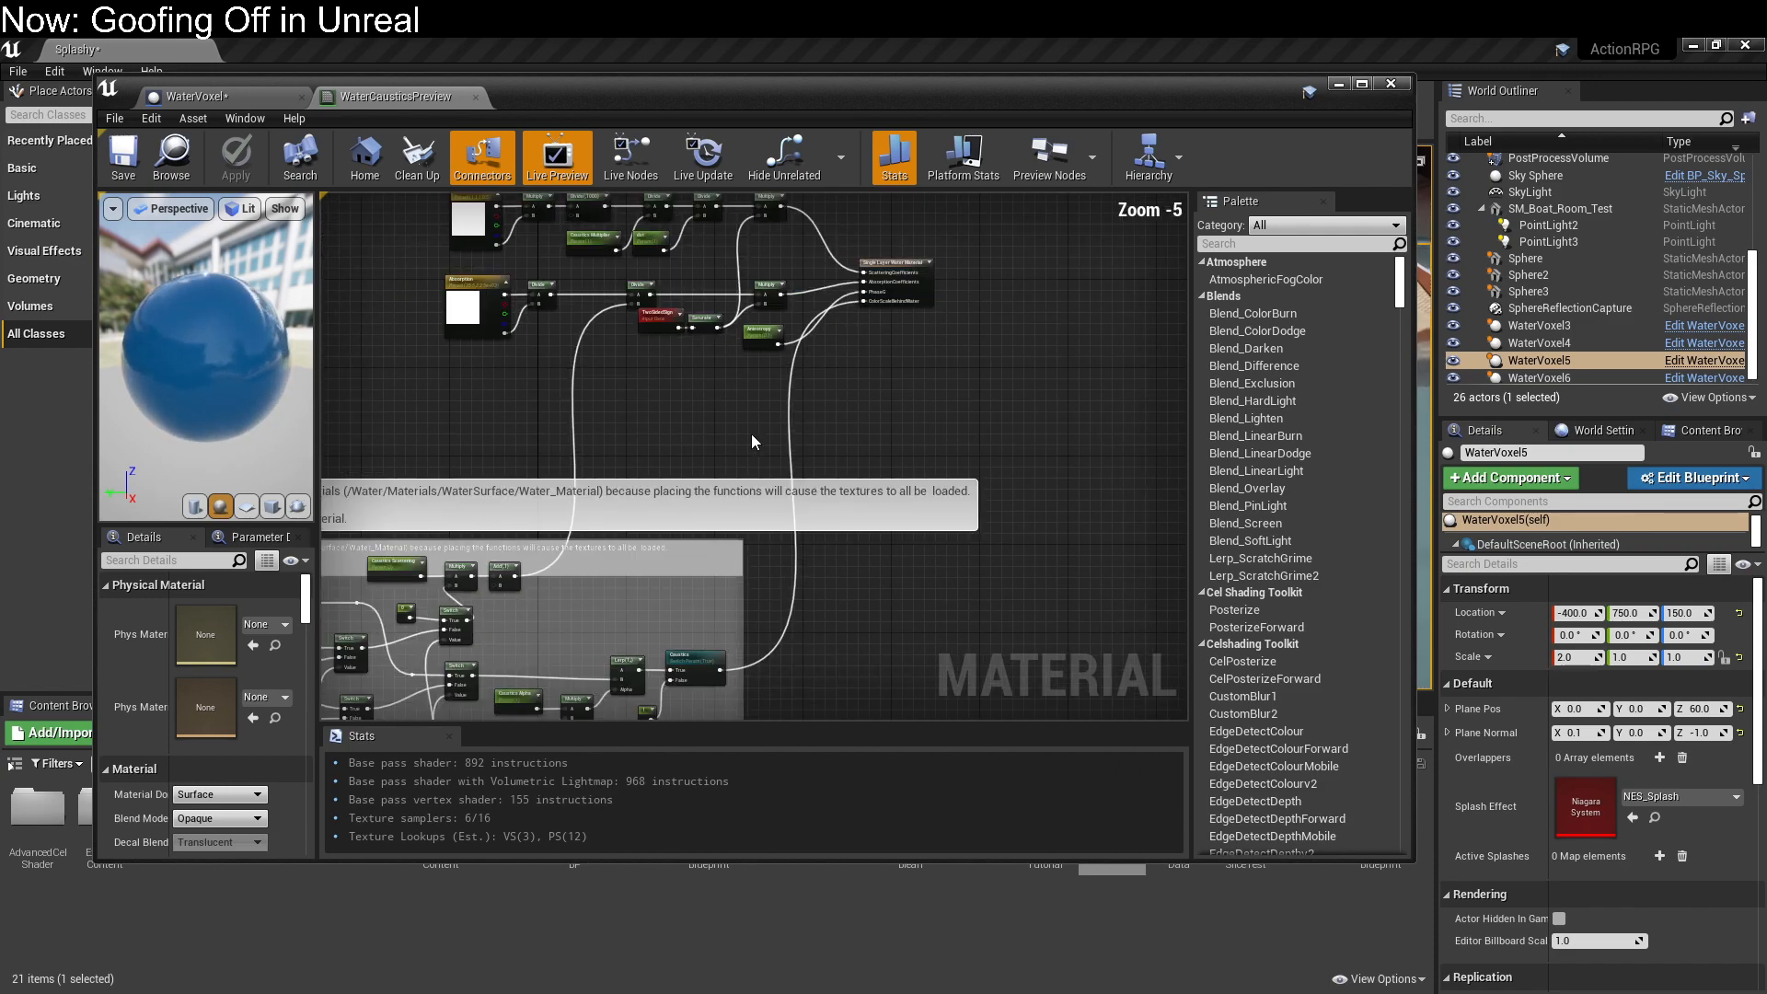
pyautogui.rightClick(751, 434)
pyautogui.scroll(3, 751, 434)
pyautogui.moveTo(751, 434); pyautogui.dragTo(751, 433, button='right')
pyautogui.moveTo(928, 291); pyautogui.dragTo(751, 634, button='right')
pyautogui.scroll(3, 798, 600)
pyautogui.click(862, 433)
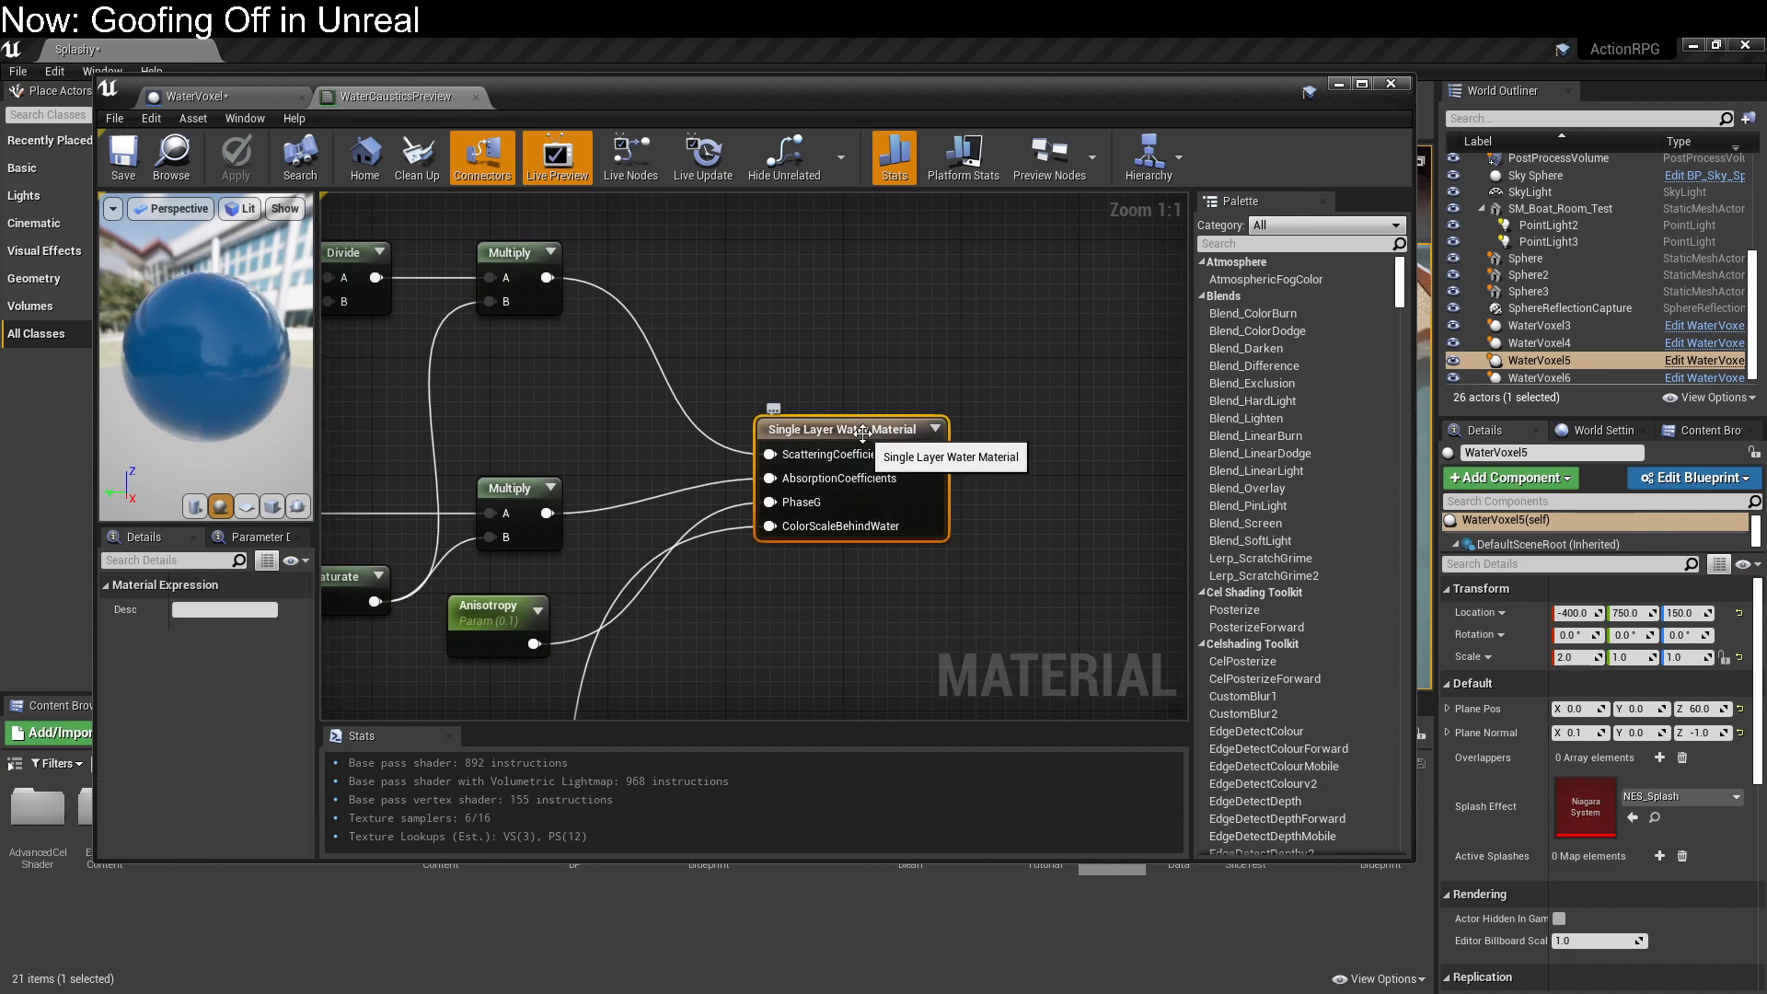
# Step: Look over the SetWaveAttributes output chain and the overall caustics graph layout, and close the material editor
pyautogui.scroll(-12, 863, 428)
pyautogui.scroll(7, 862, 421)
pyautogui.moveTo(862, 420); pyautogui.dragTo(877, 608, button='right')
pyautogui.scroll(1, 876, 602)
pyautogui.scroll(1, 757, 521)
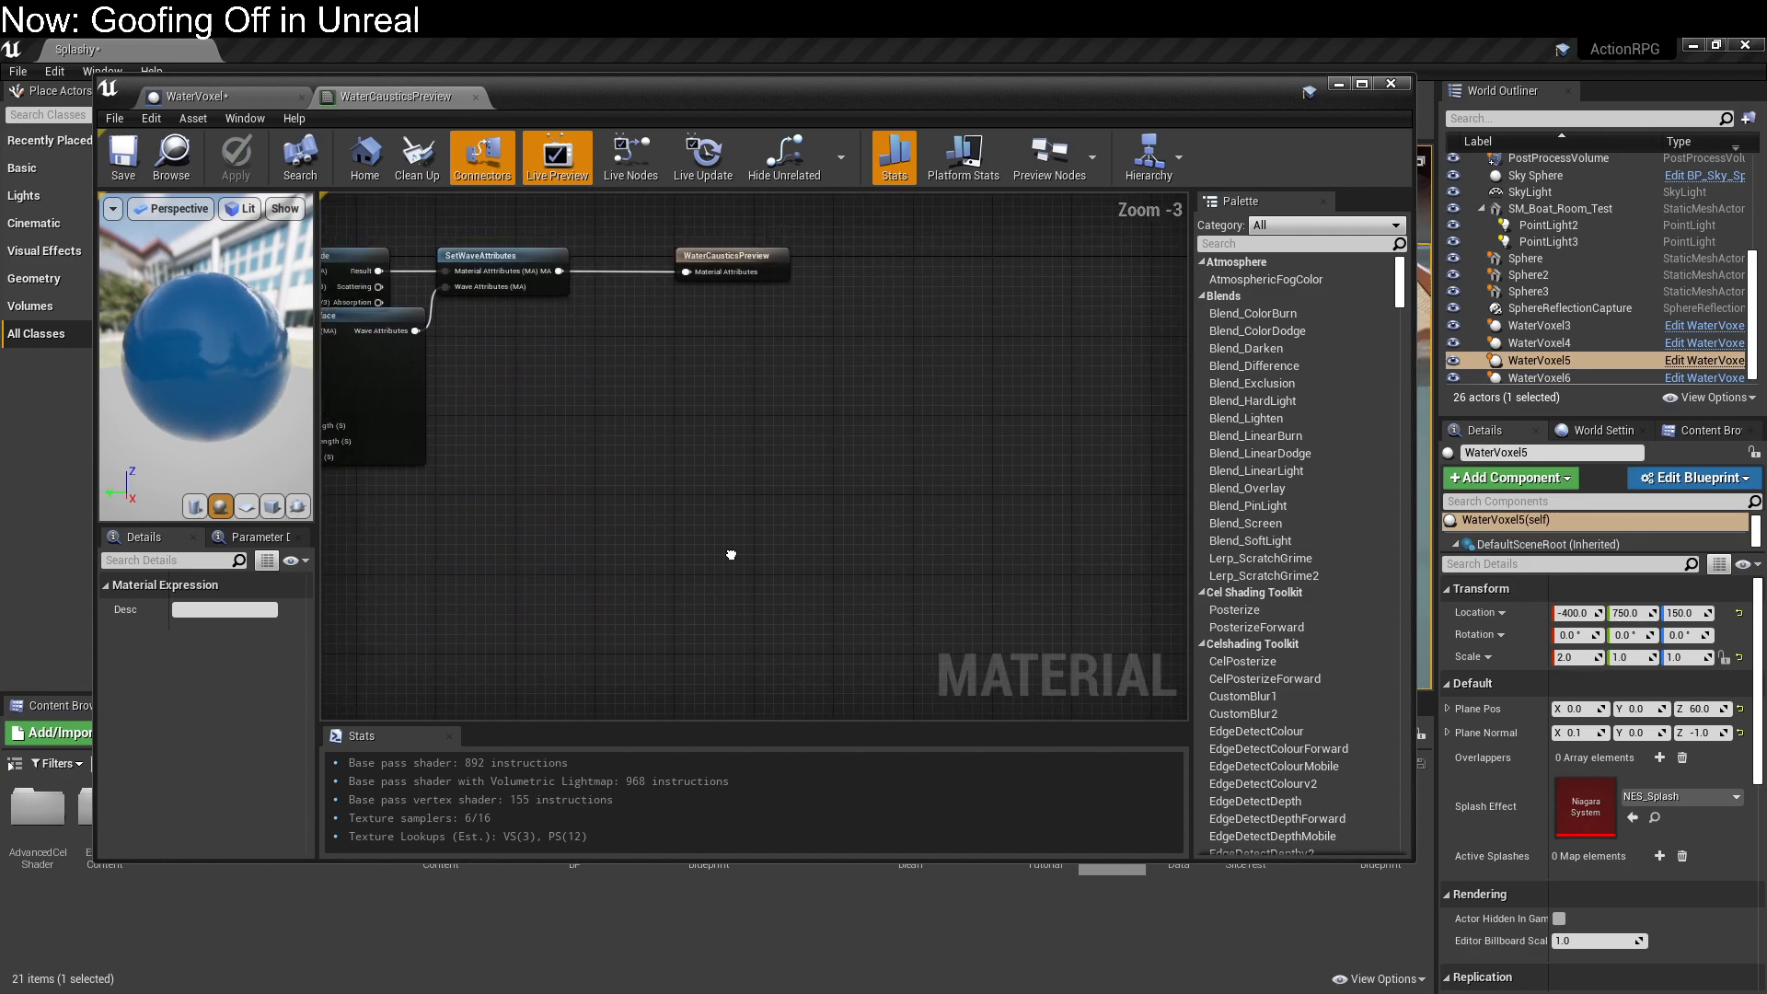
pyautogui.moveTo(730, 552); pyautogui.dragTo(747, 604, button='right')
pyautogui.moveTo(533, 664); pyautogui.dragTo(854, 298, button='right')
pyautogui.moveTo(891, 541); pyautogui.dragTo(1034, 454, button='right')
pyautogui.scroll(-3, 538, 510)
pyautogui.moveTo(492, 522); pyautogui.dragTo(845, 551, button='right')
pyautogui.moveTo(401, 477); pyautogui.dragTo(368, 393, button='right')
pyautogui.moveTo(930, 651); pyautogui.dragTo(900, 619, button='right')
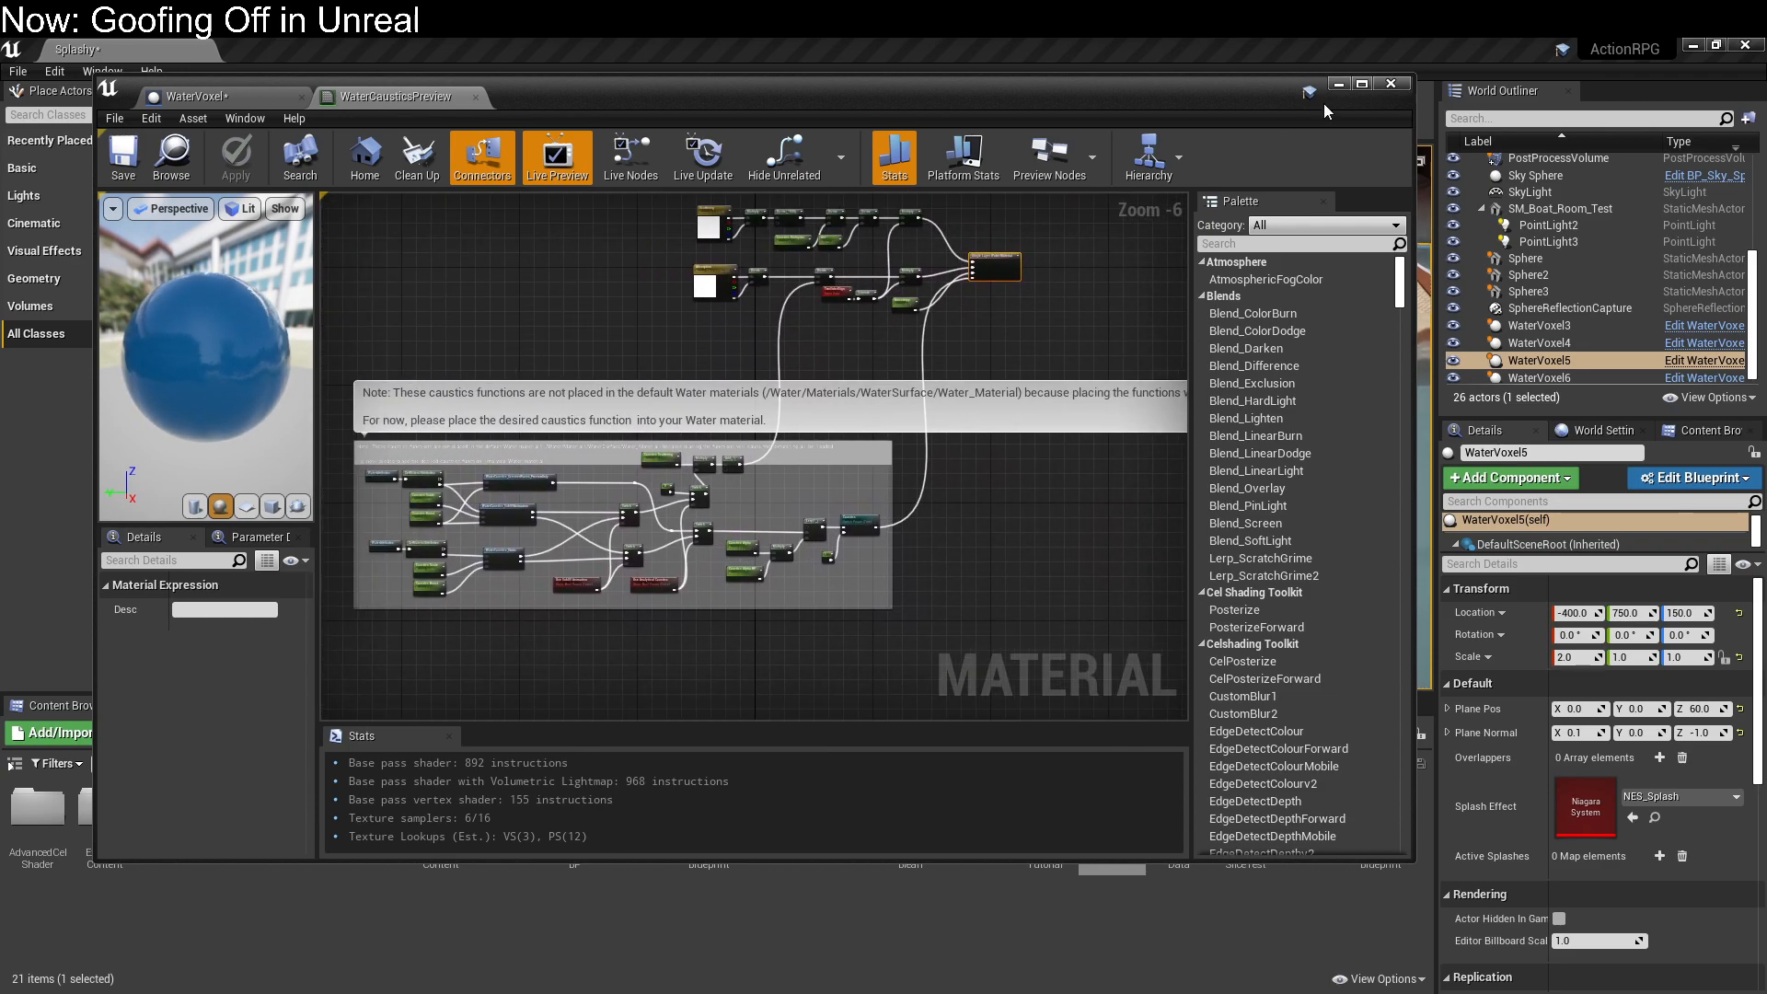
pyautogui.click(1394, 83)
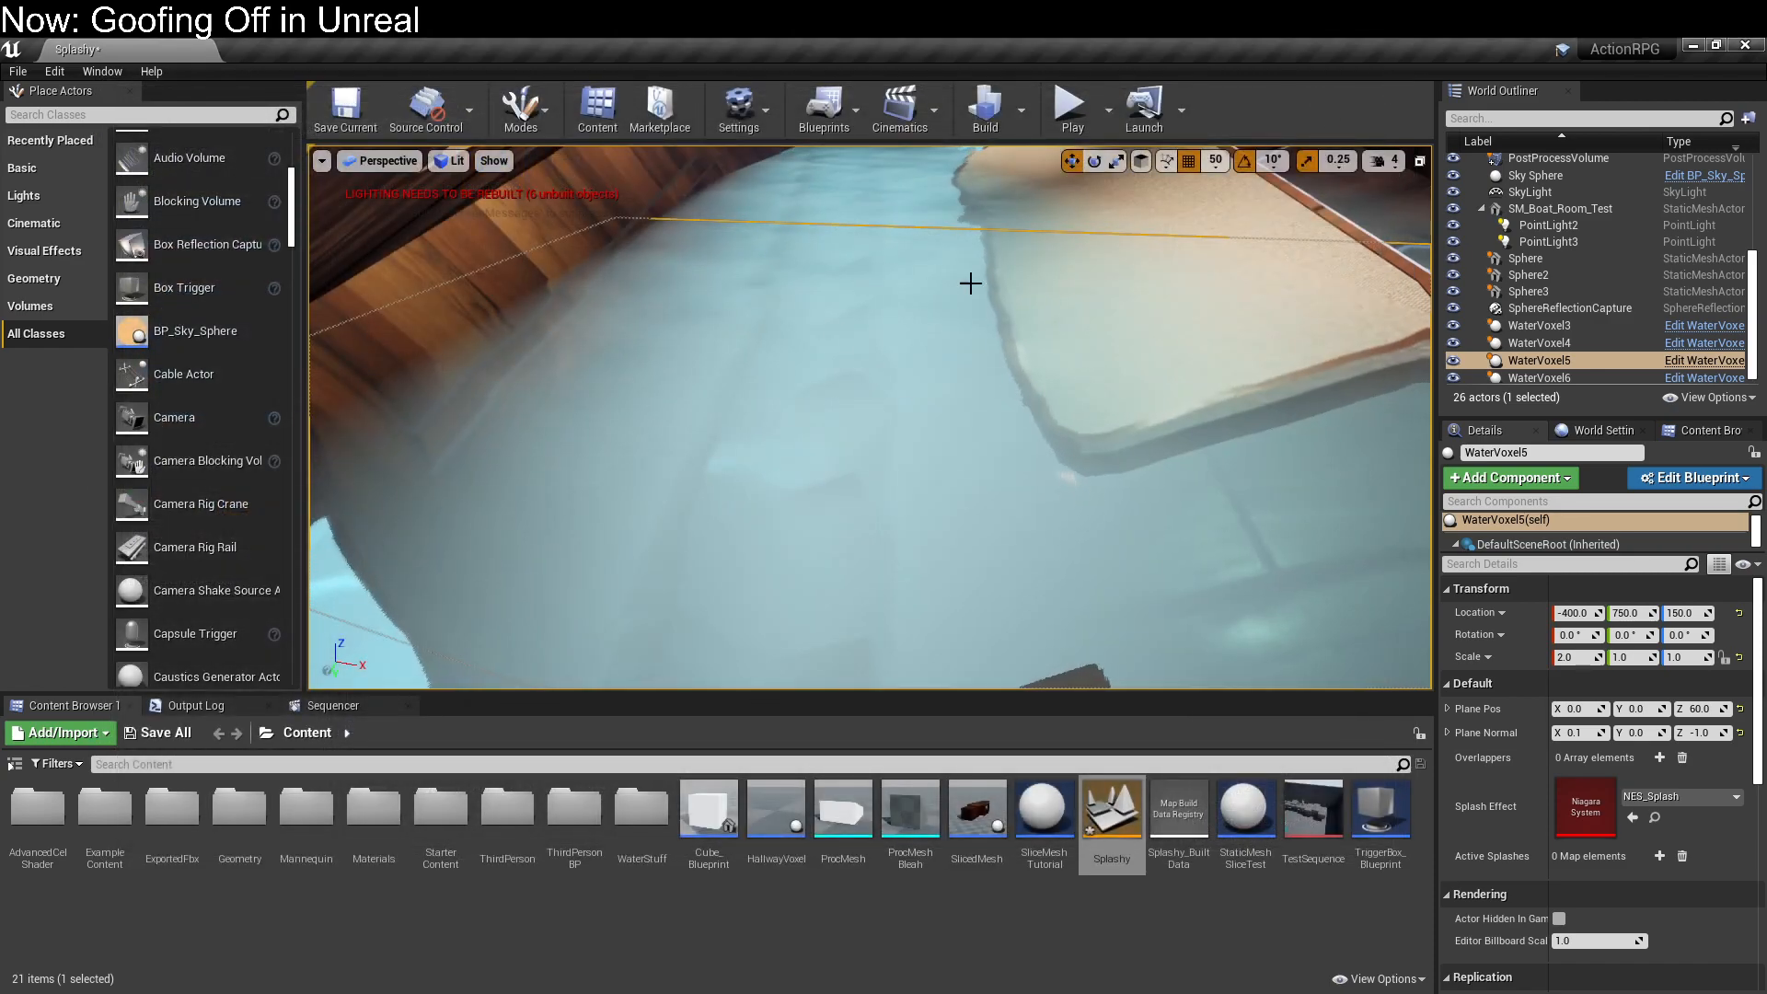
# Step: Play the level, walk the character through the water inside the tilted boat room and around its entrance, and stop playing
pyautogui.click(1063, 106)
pyautogui.press('w')
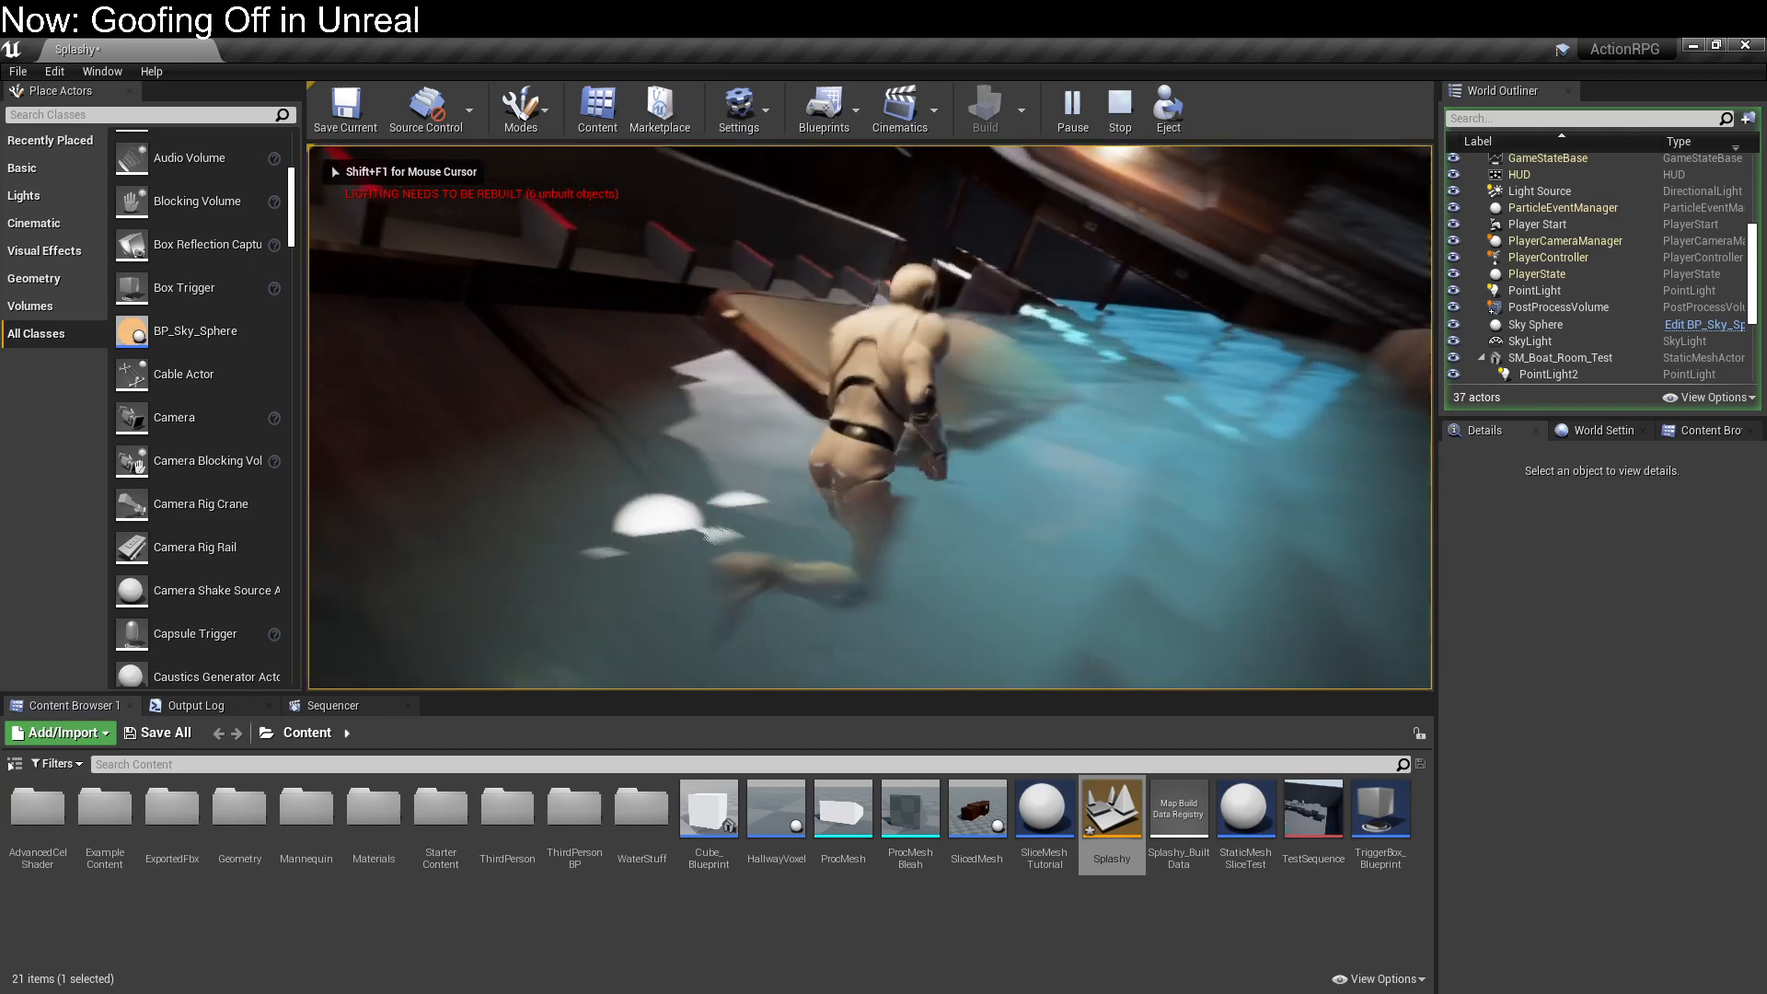
pyautogui.press('w')
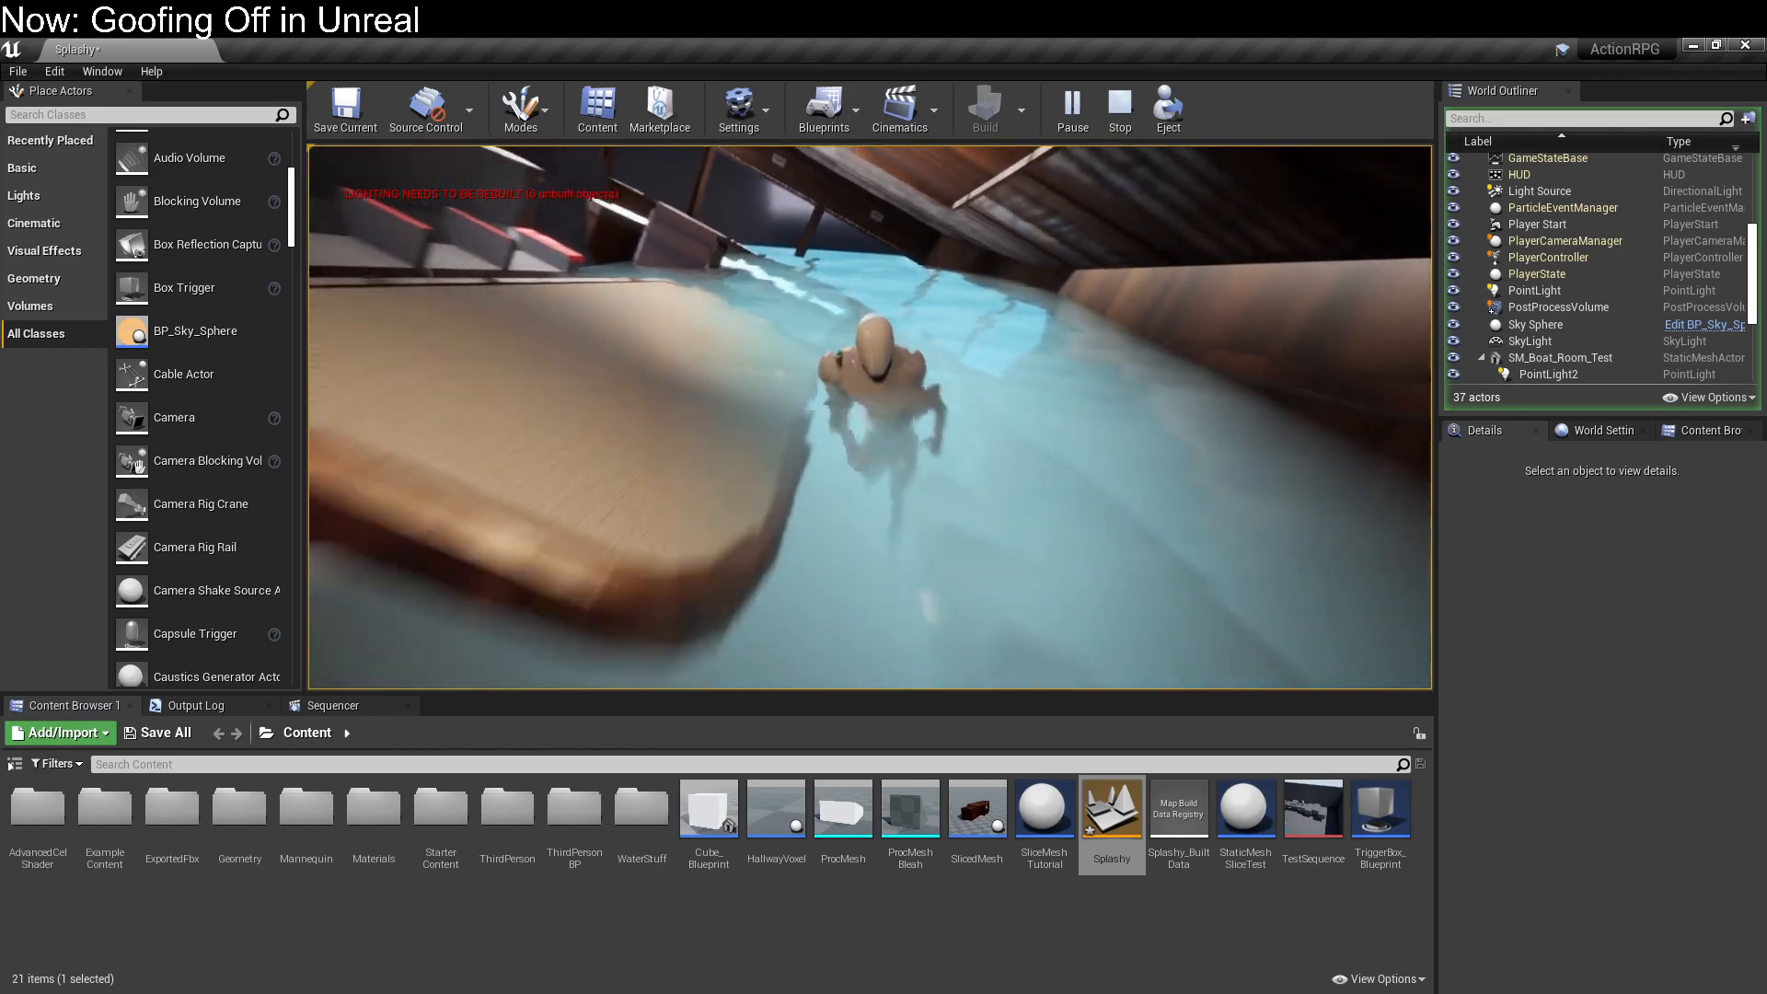
pyautogui.press('s')
pyautogui.press('a')
pyautogui.press('w')
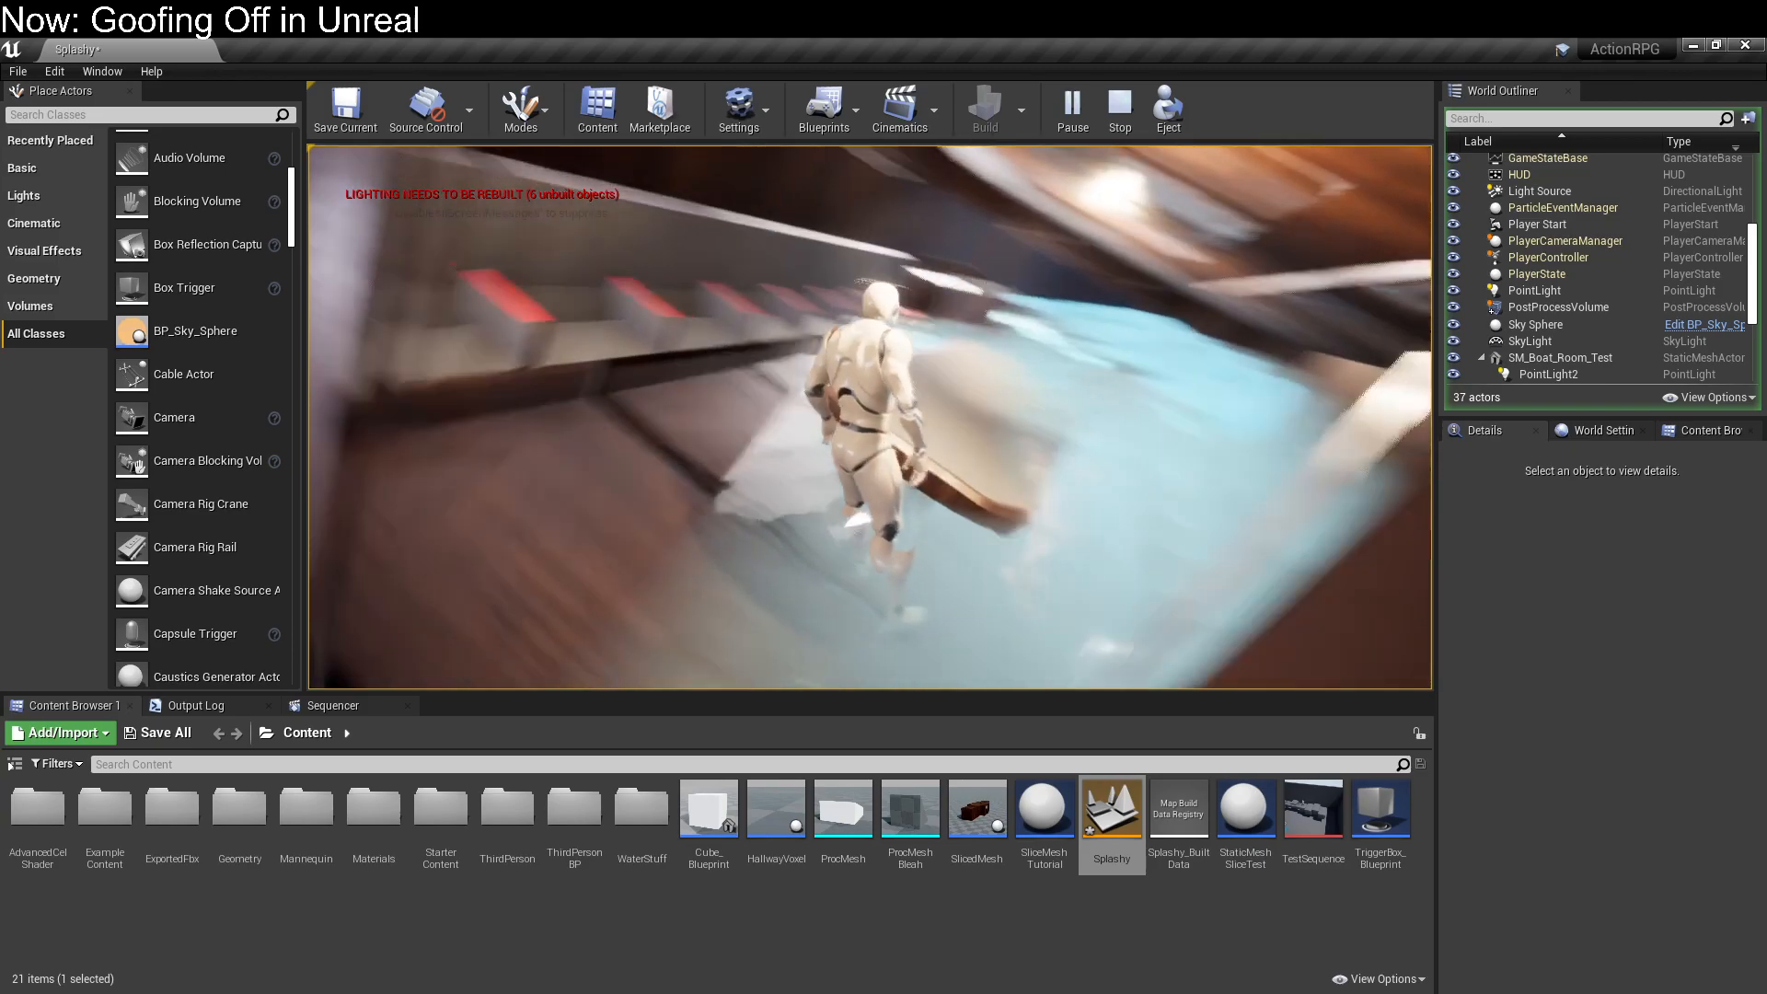
pyautogui.press('d')
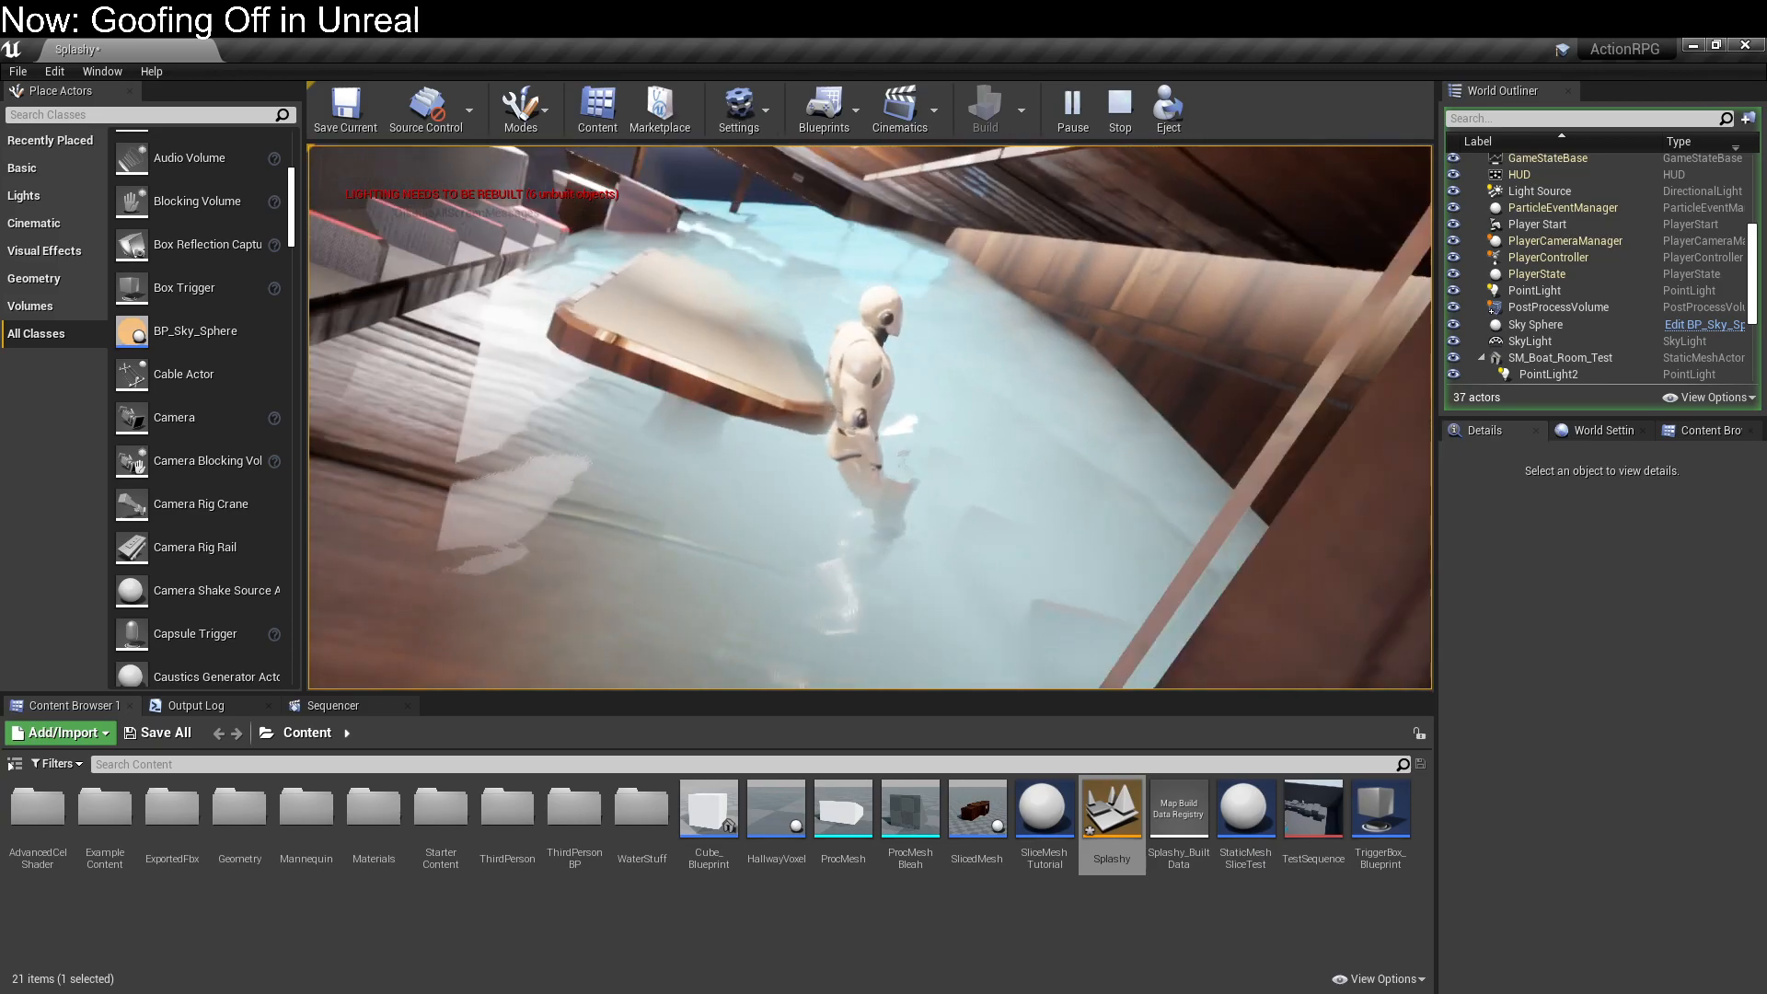
pyautogui.press('w')
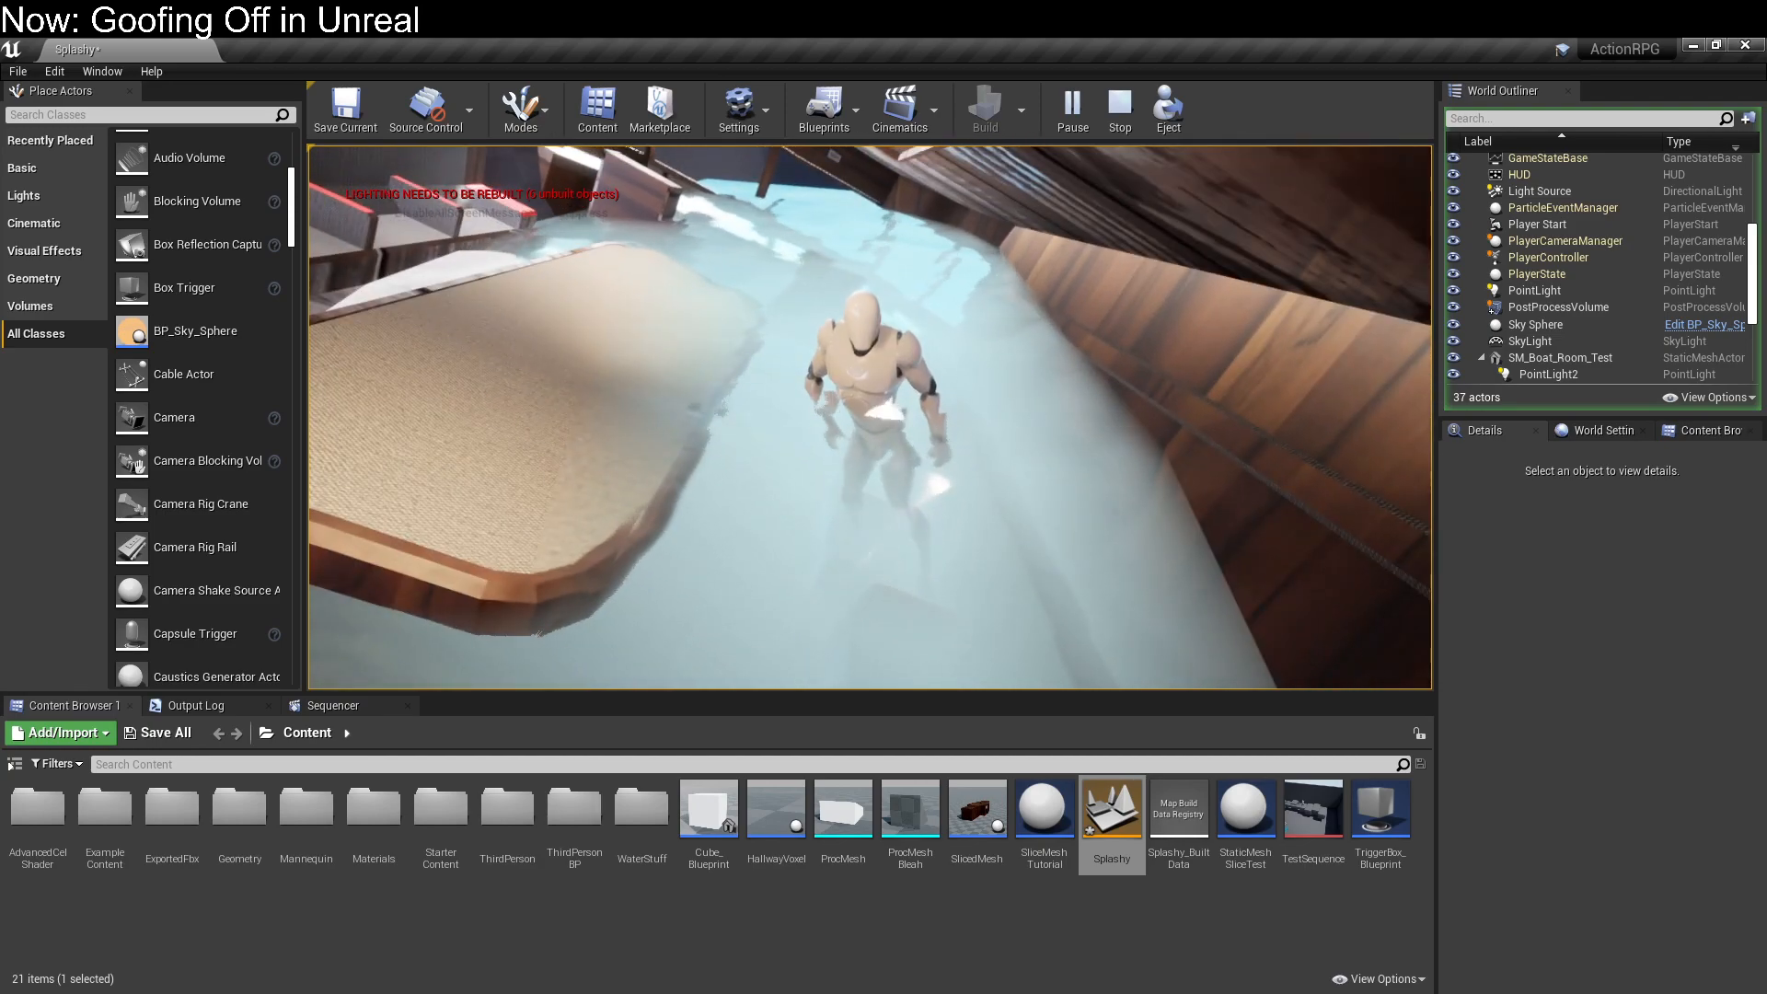
pyautogui.press('a')
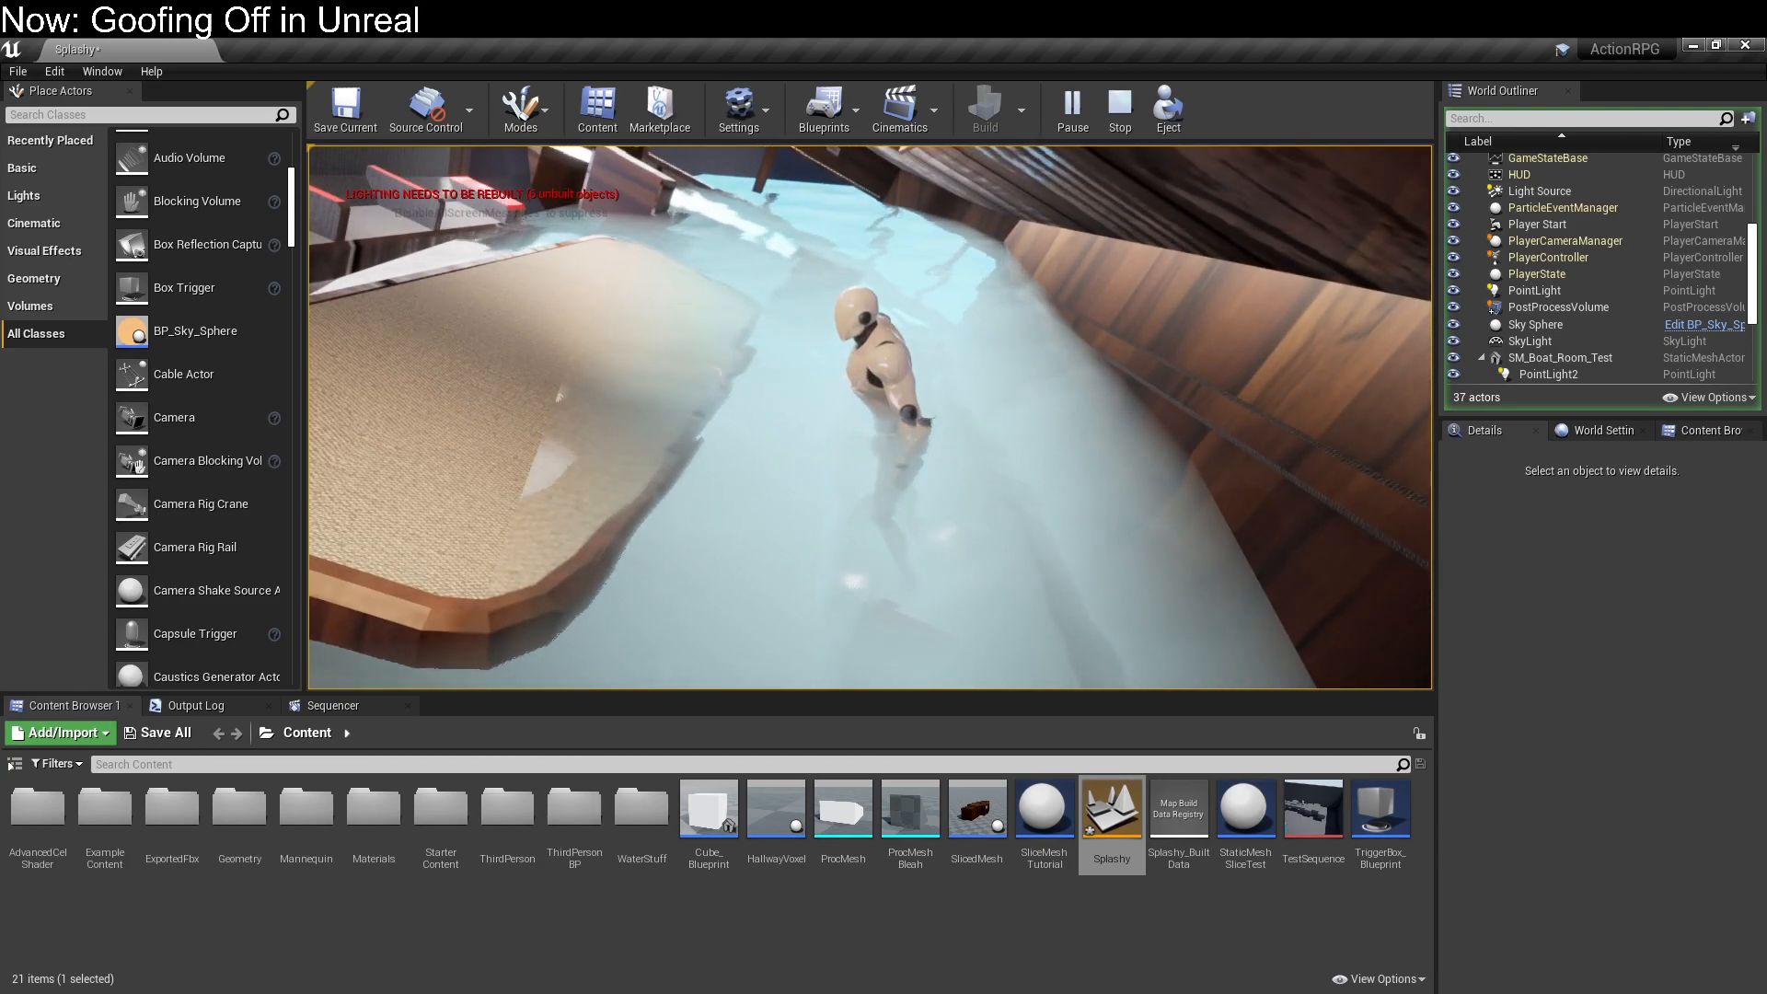
pyautogui.press('w')
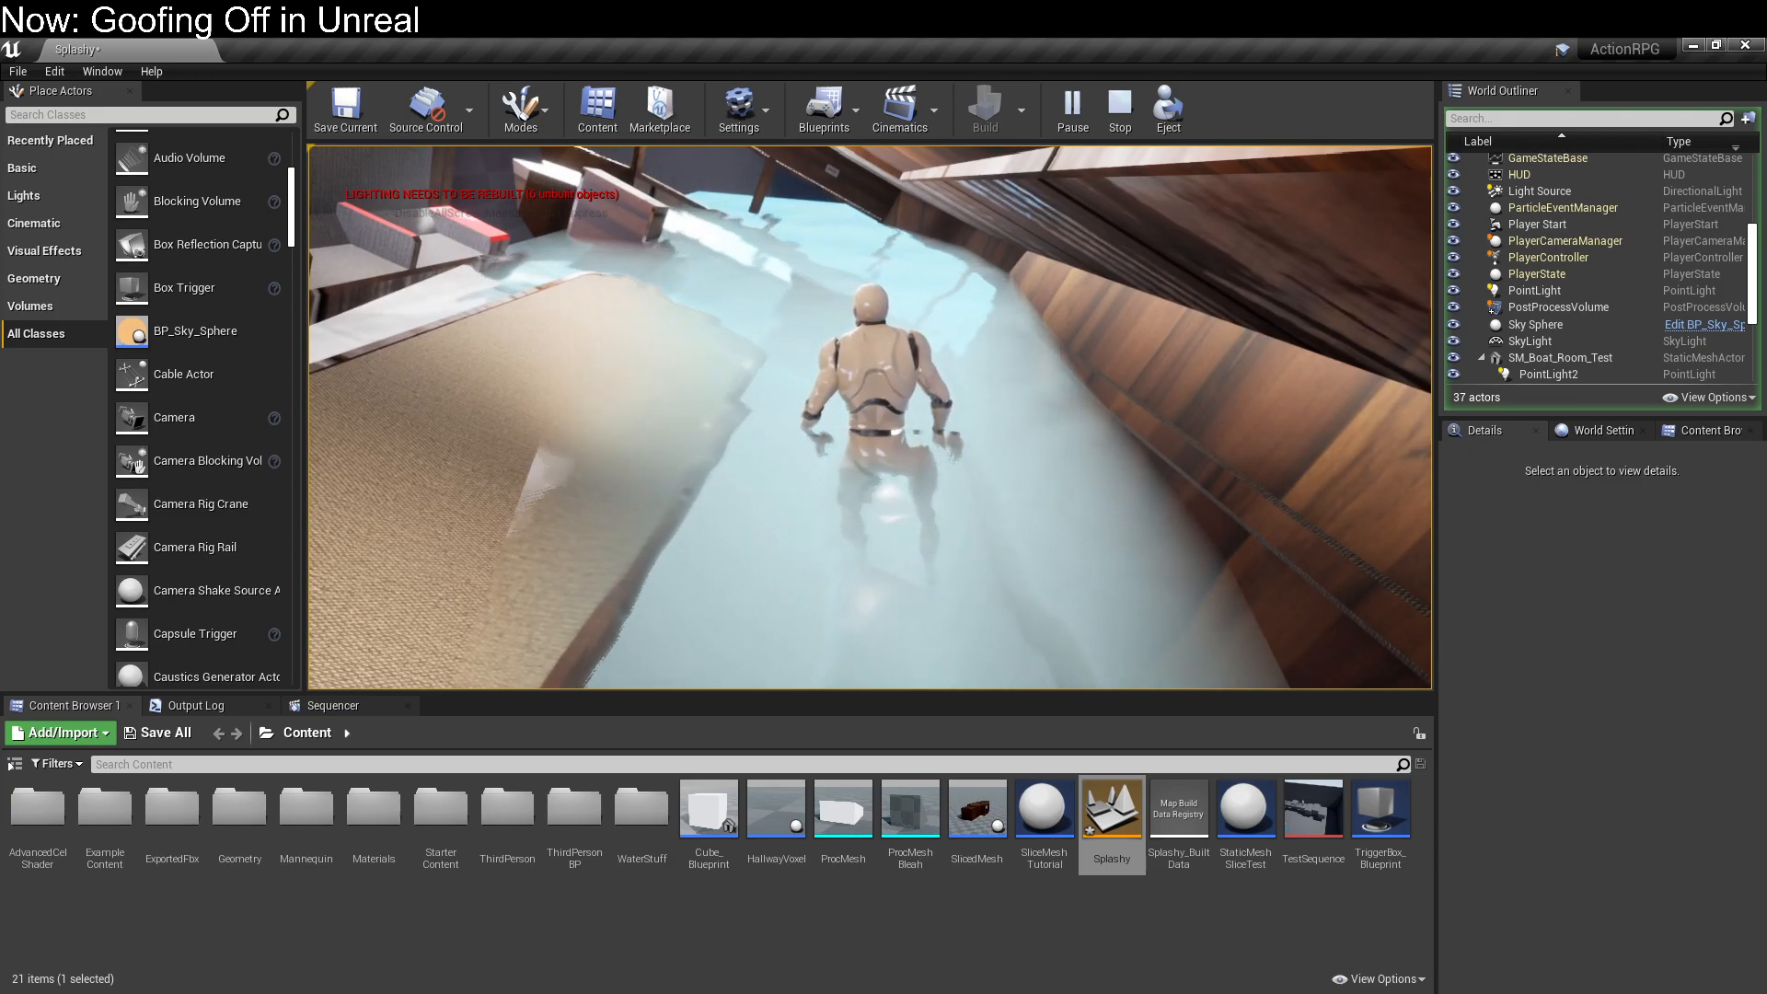
pyautogui.press('w')
pyautogui.press('a')
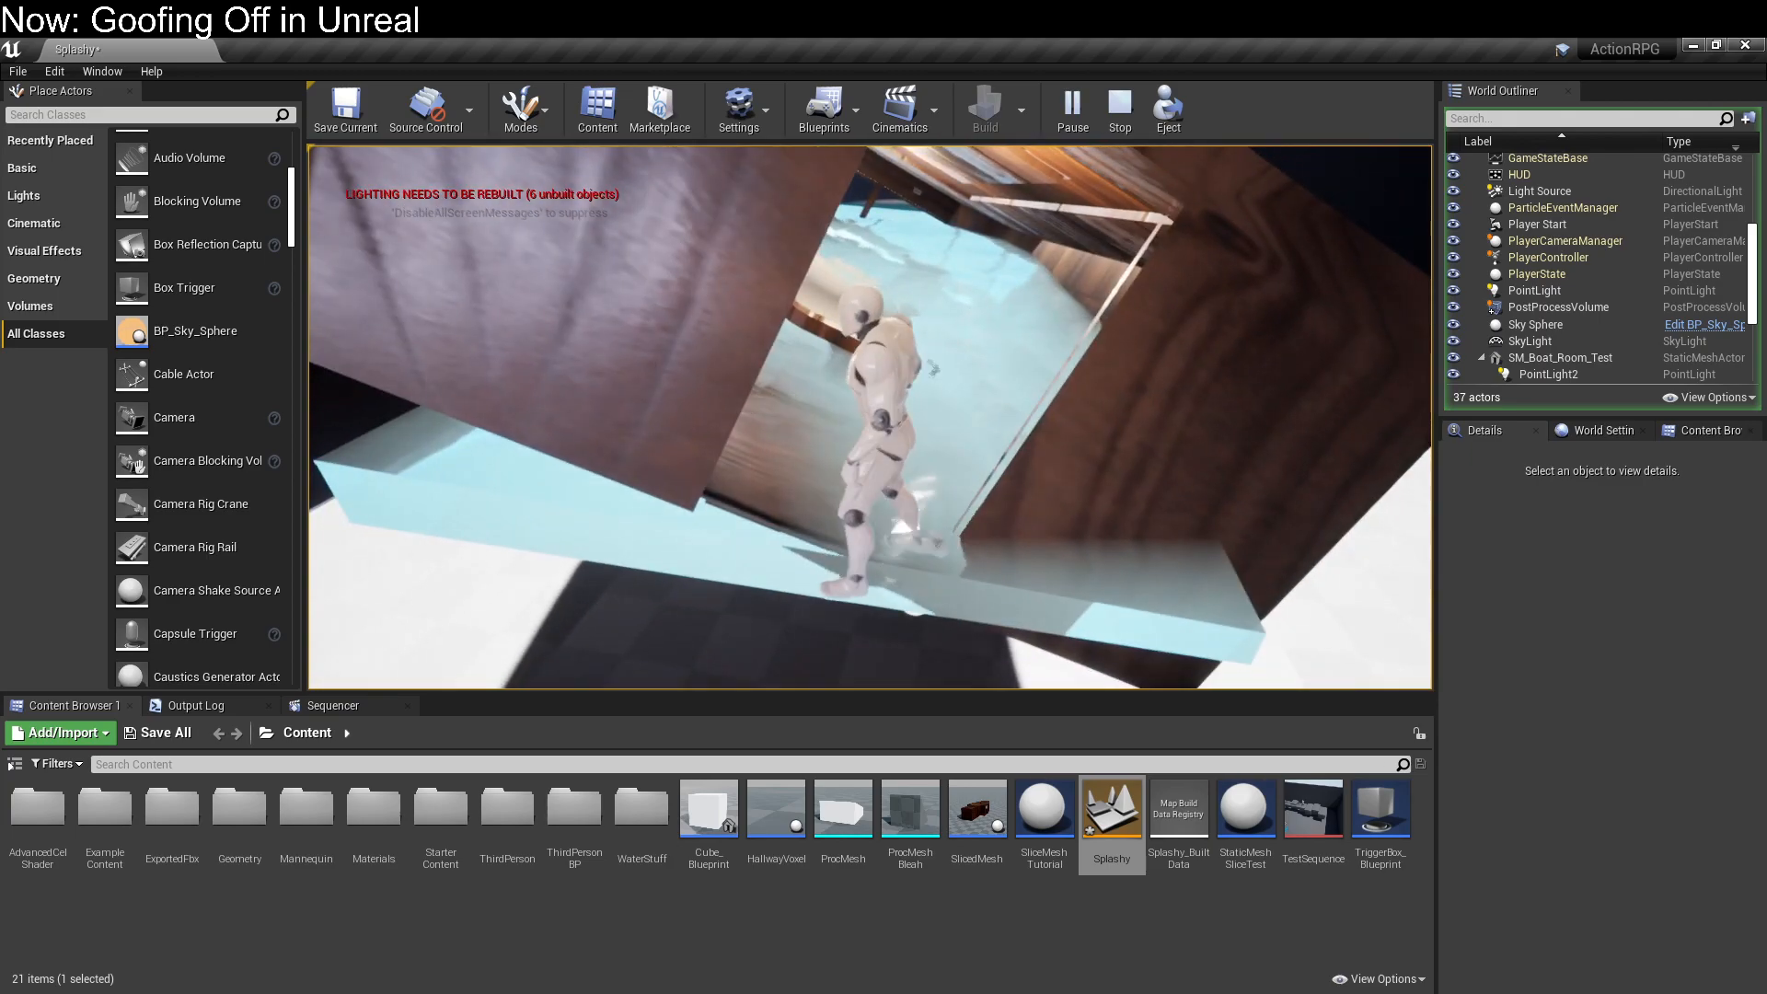
pyautogui.press('w')
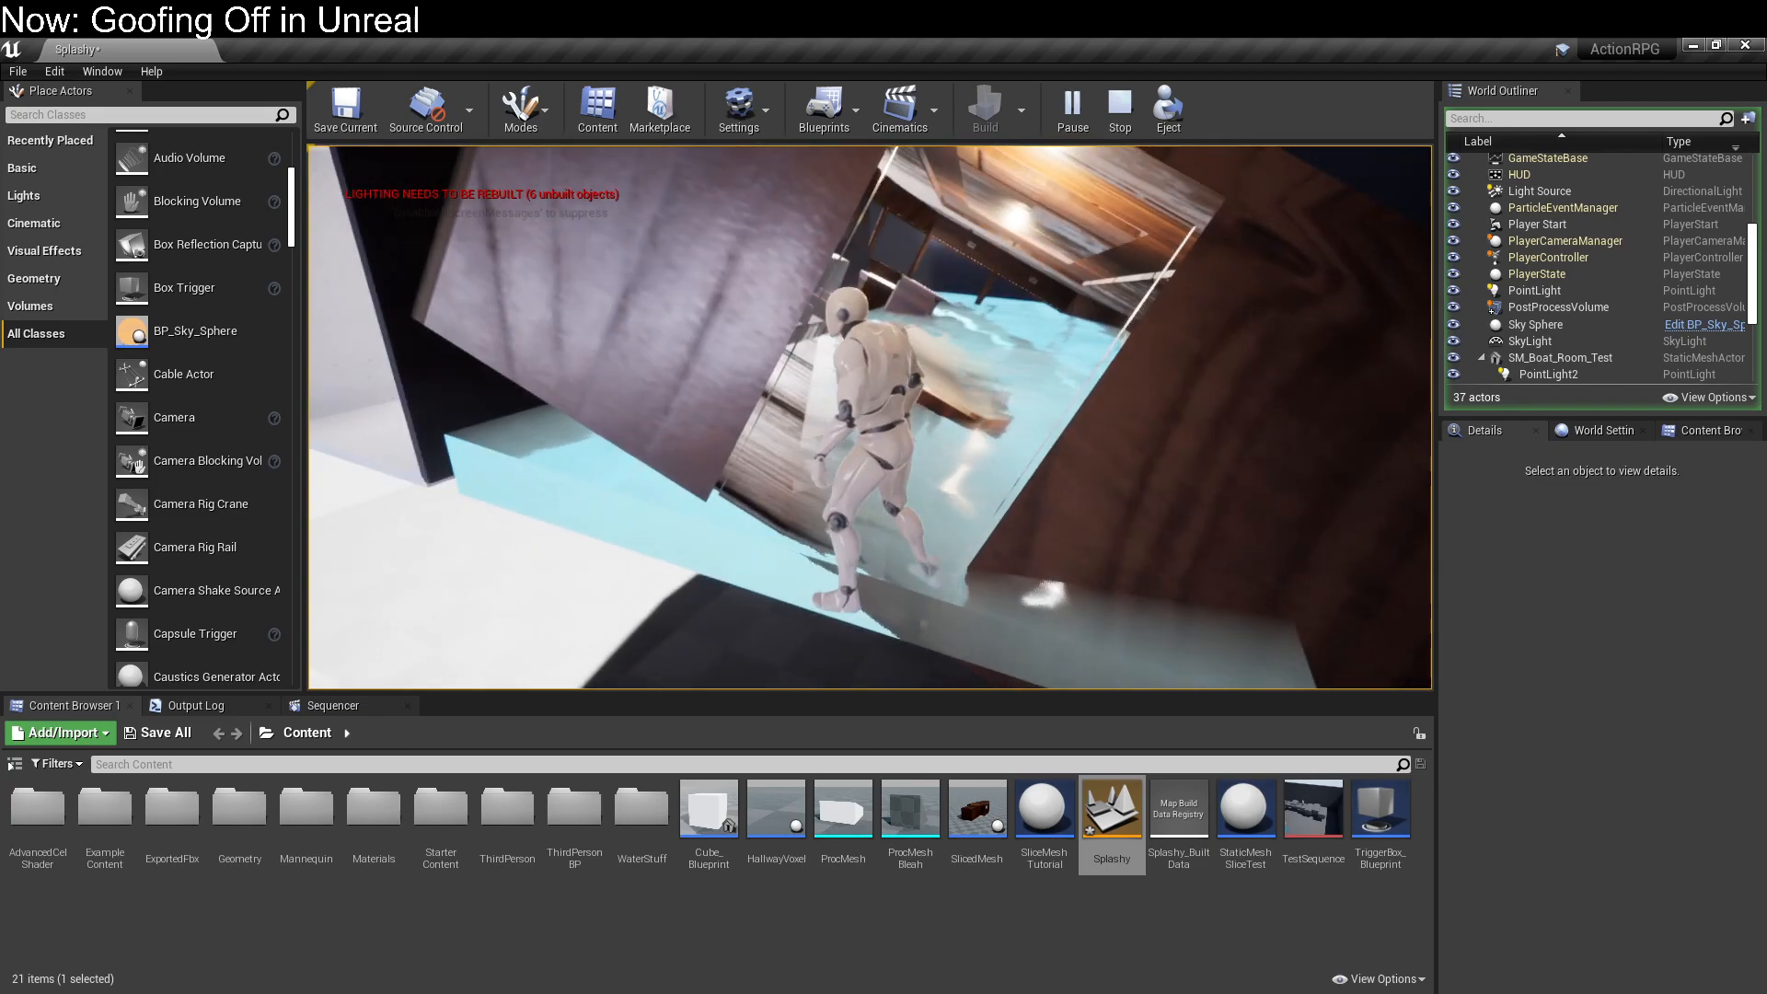
pyautogui.press('Escape')
# Step: Reset the rotation of SM_Boat_Room_Test to 0 on all three axes
pyautogui.click(1174, 502)
pyautogui.press('f')
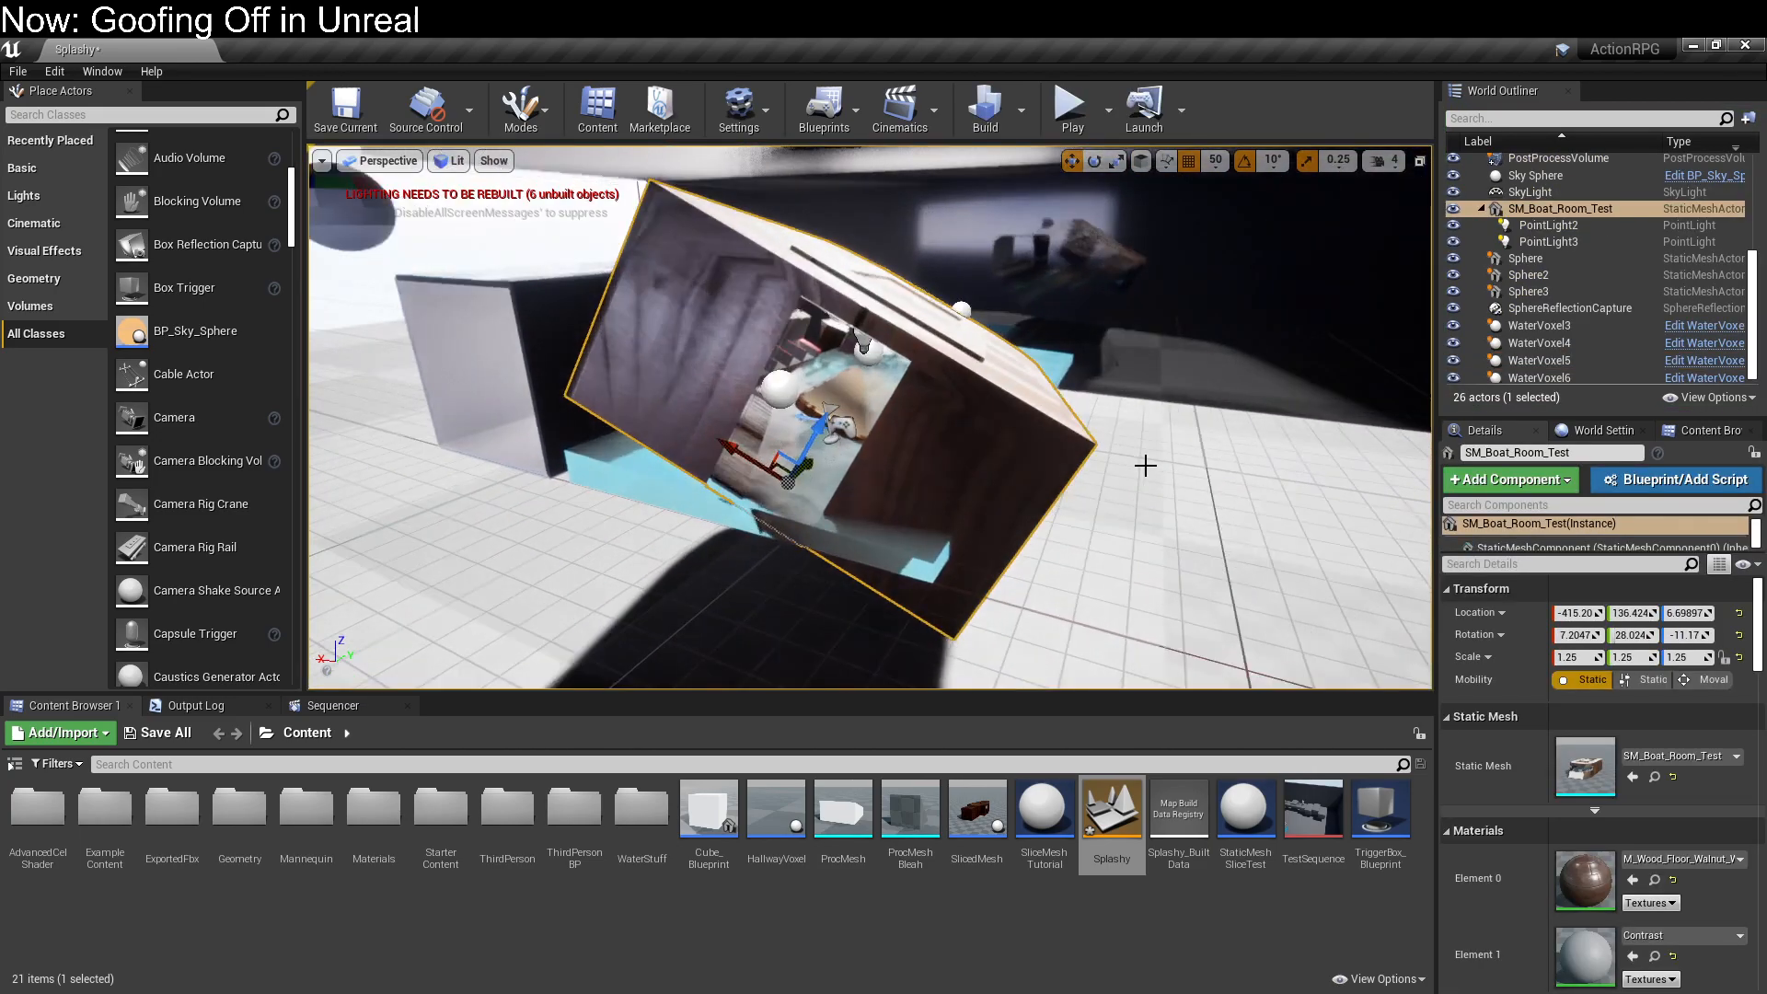
pyautogui.moveTo(1146, 466); pyautogui.dragTo(1069, 485, button='right')
pyautogui.scroll(3, 1092, 481)
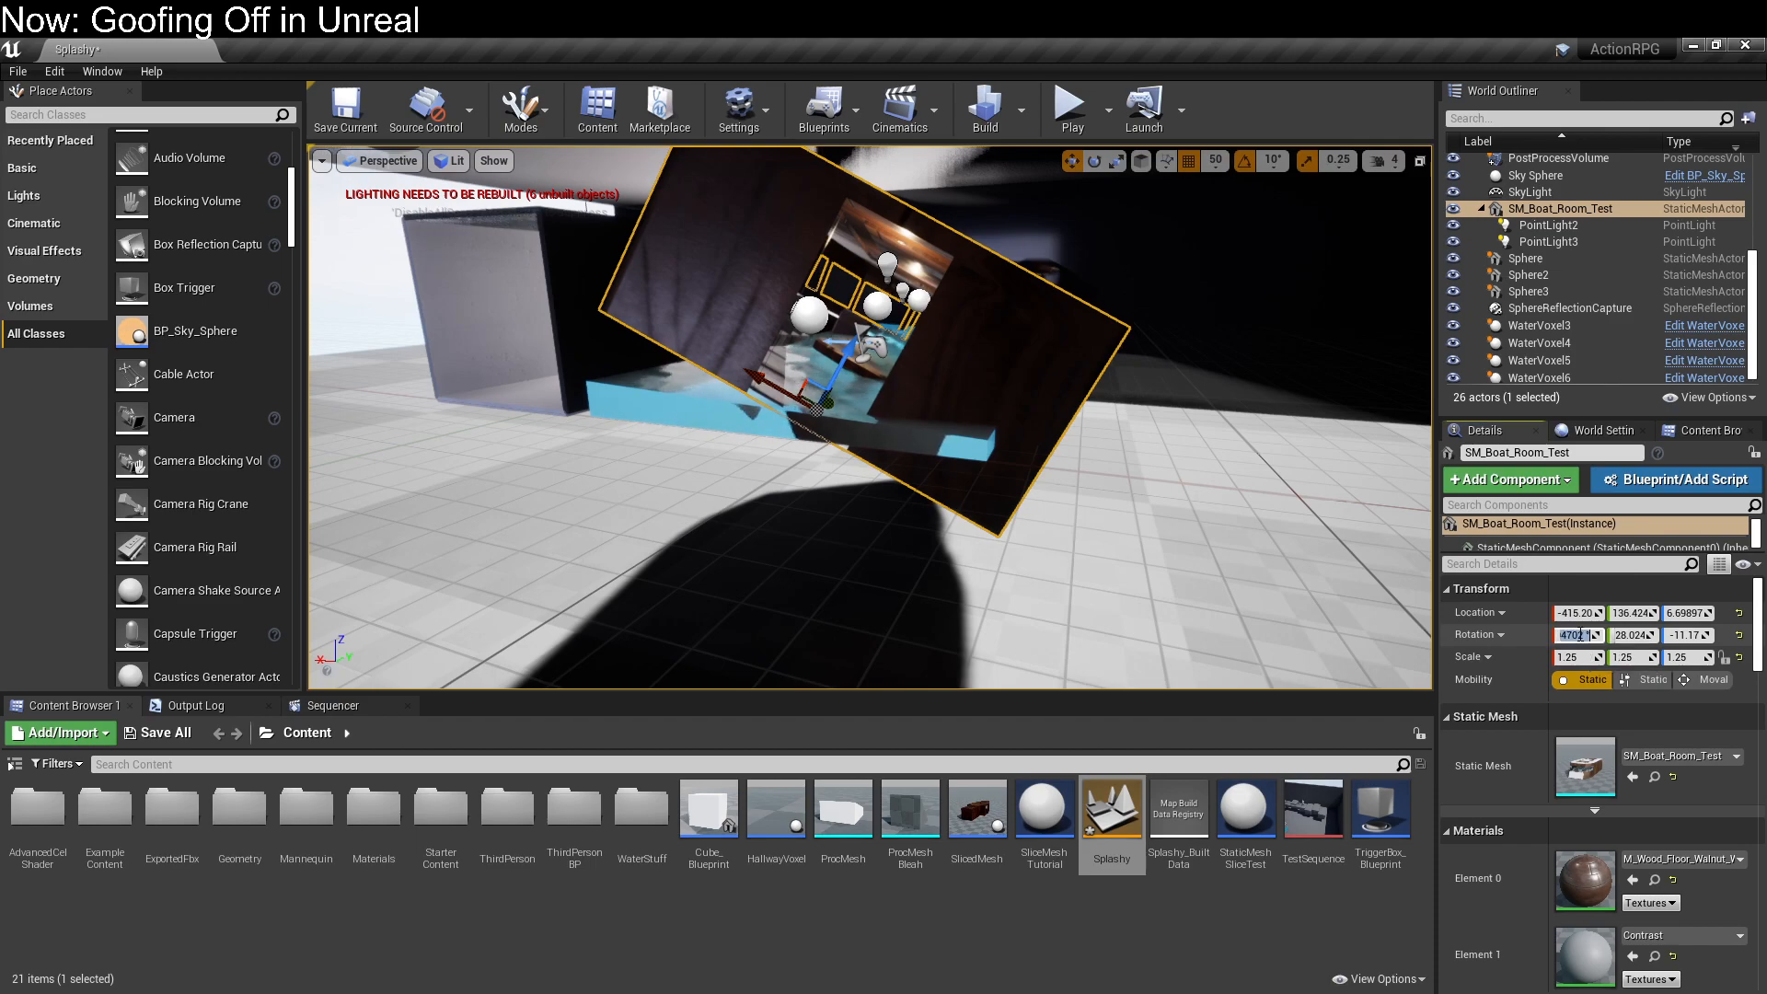
pyautogui.write('0')
pyautogui.press('Tab')
pyautogui.write('0')
pyautogui.press('Tab')
pyautogui.write('0')
pyautogui.press('Return')
# Step: Attach WaterVoxel3, the water volume at the room's entrance, to SM_Boat_Room_Test as its child
pyautogui.moveTo(836, 496); pyautogui.dragTo(836, 495, button='right')
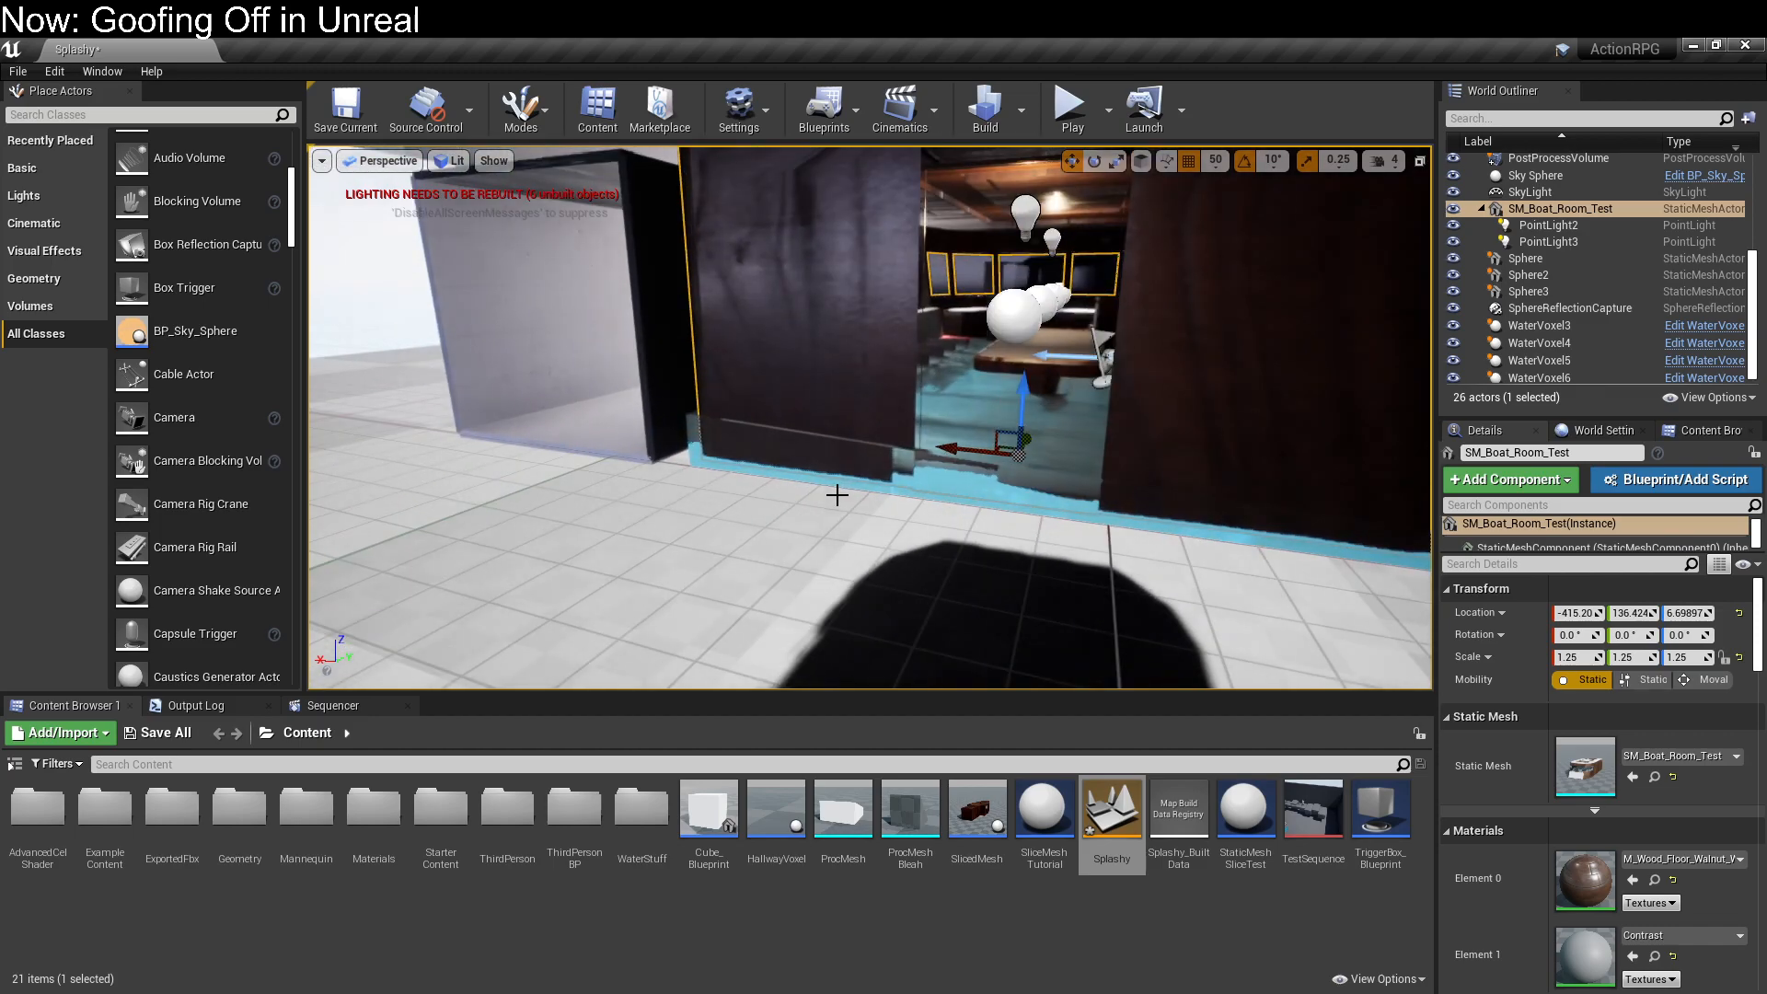
pyautogui.click(956, 498)
pyautogui.moveTo(956, 498); pyautogui.dragTo(998, 488, button='right')
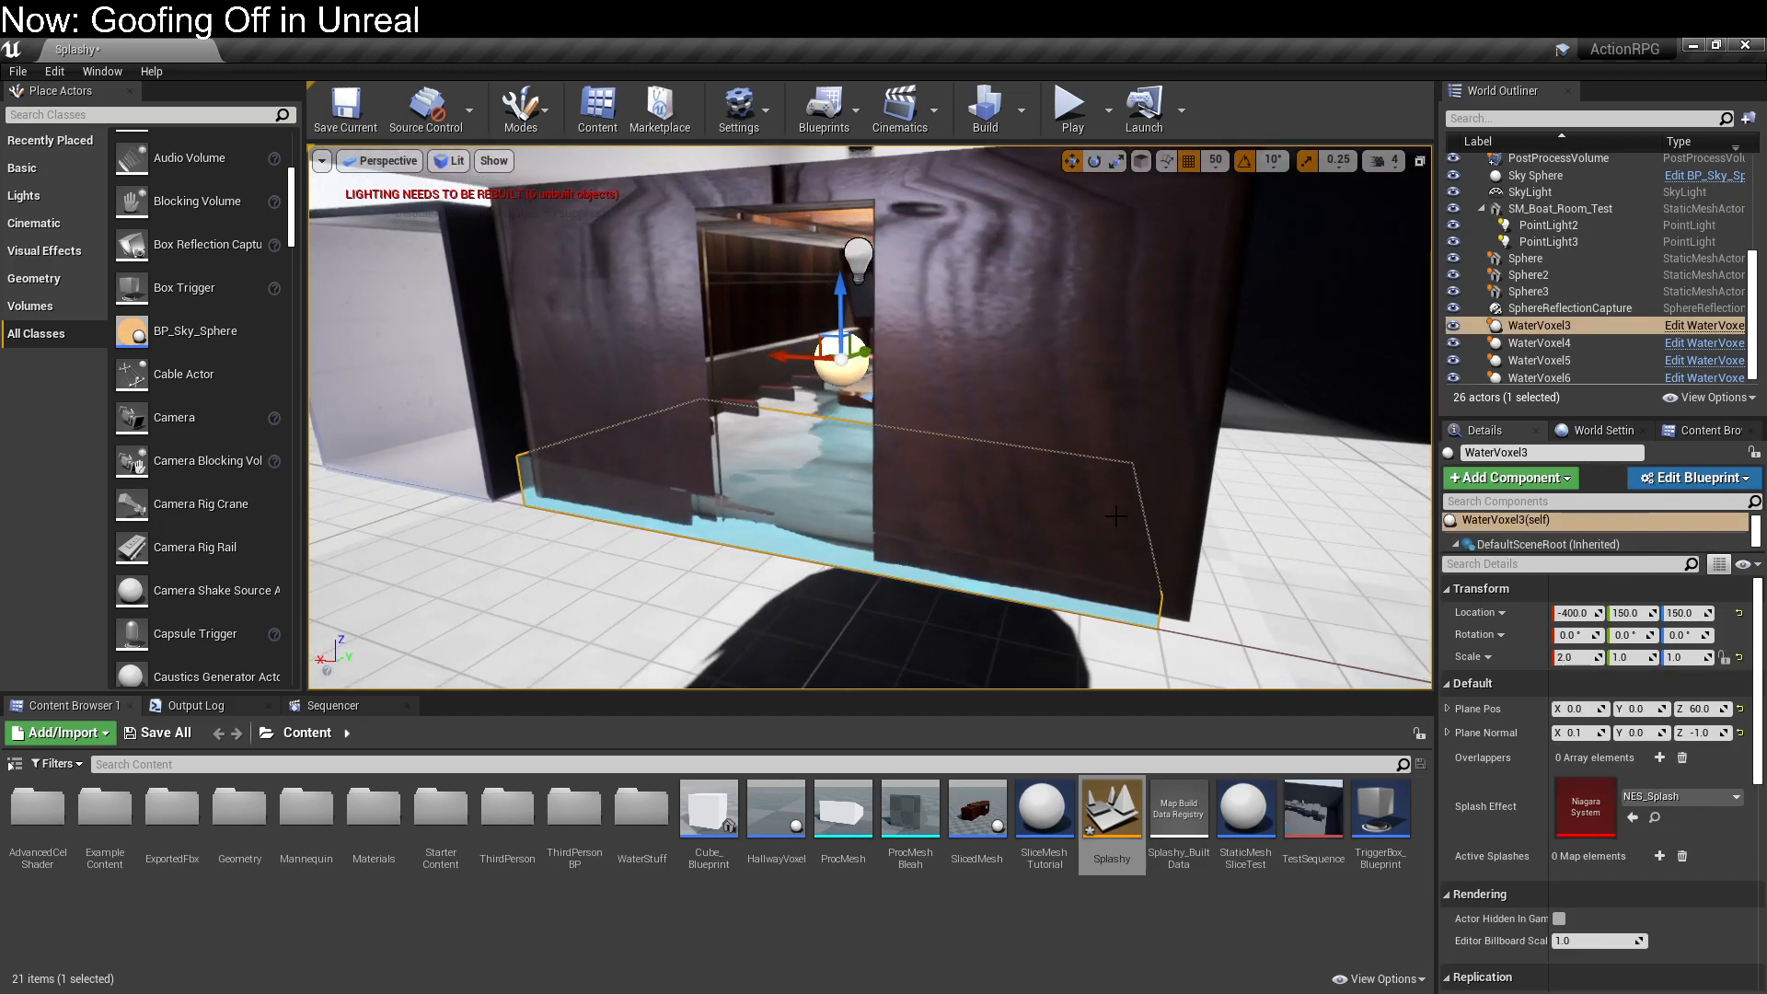
pyautogui.moveTo(1548, 331); pyautogui.dragTo(1610, 207)
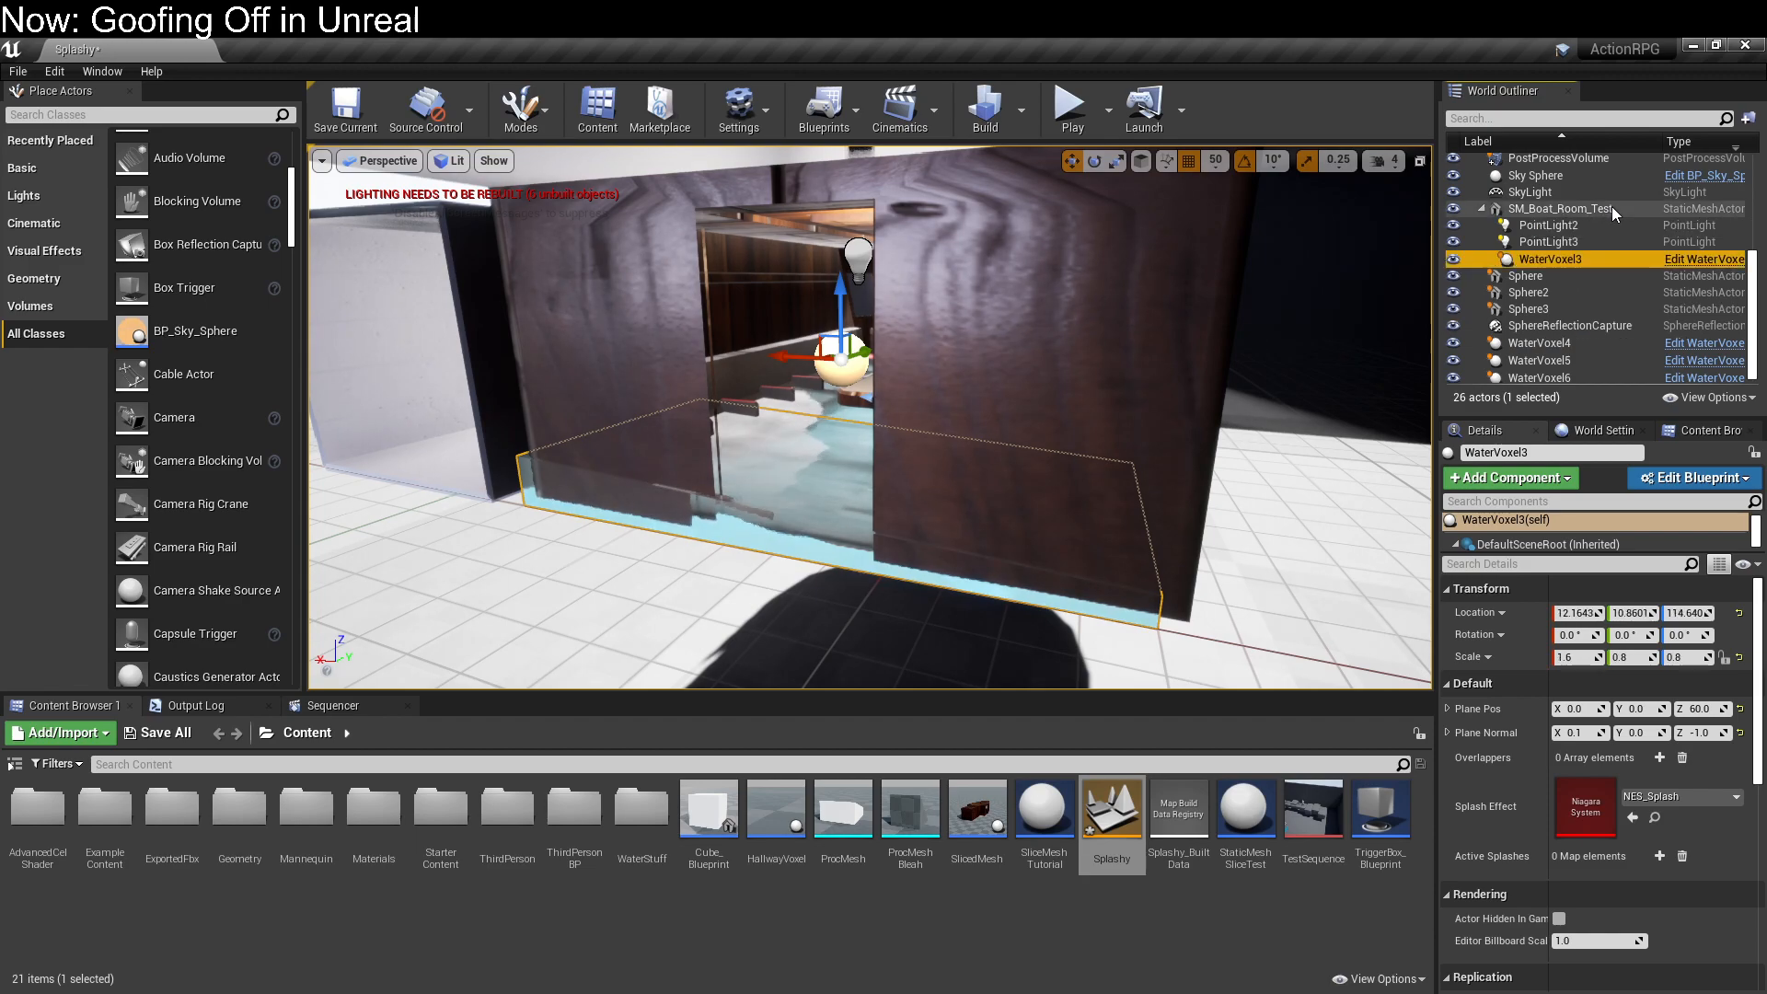
# Step: Delete the actors WaterVoxel4, WaterVoxel5 and WaterVoxel6 from the level
pyautogui.click(1561, 346)
pyautogui.scroll(-1, 1561, 349)
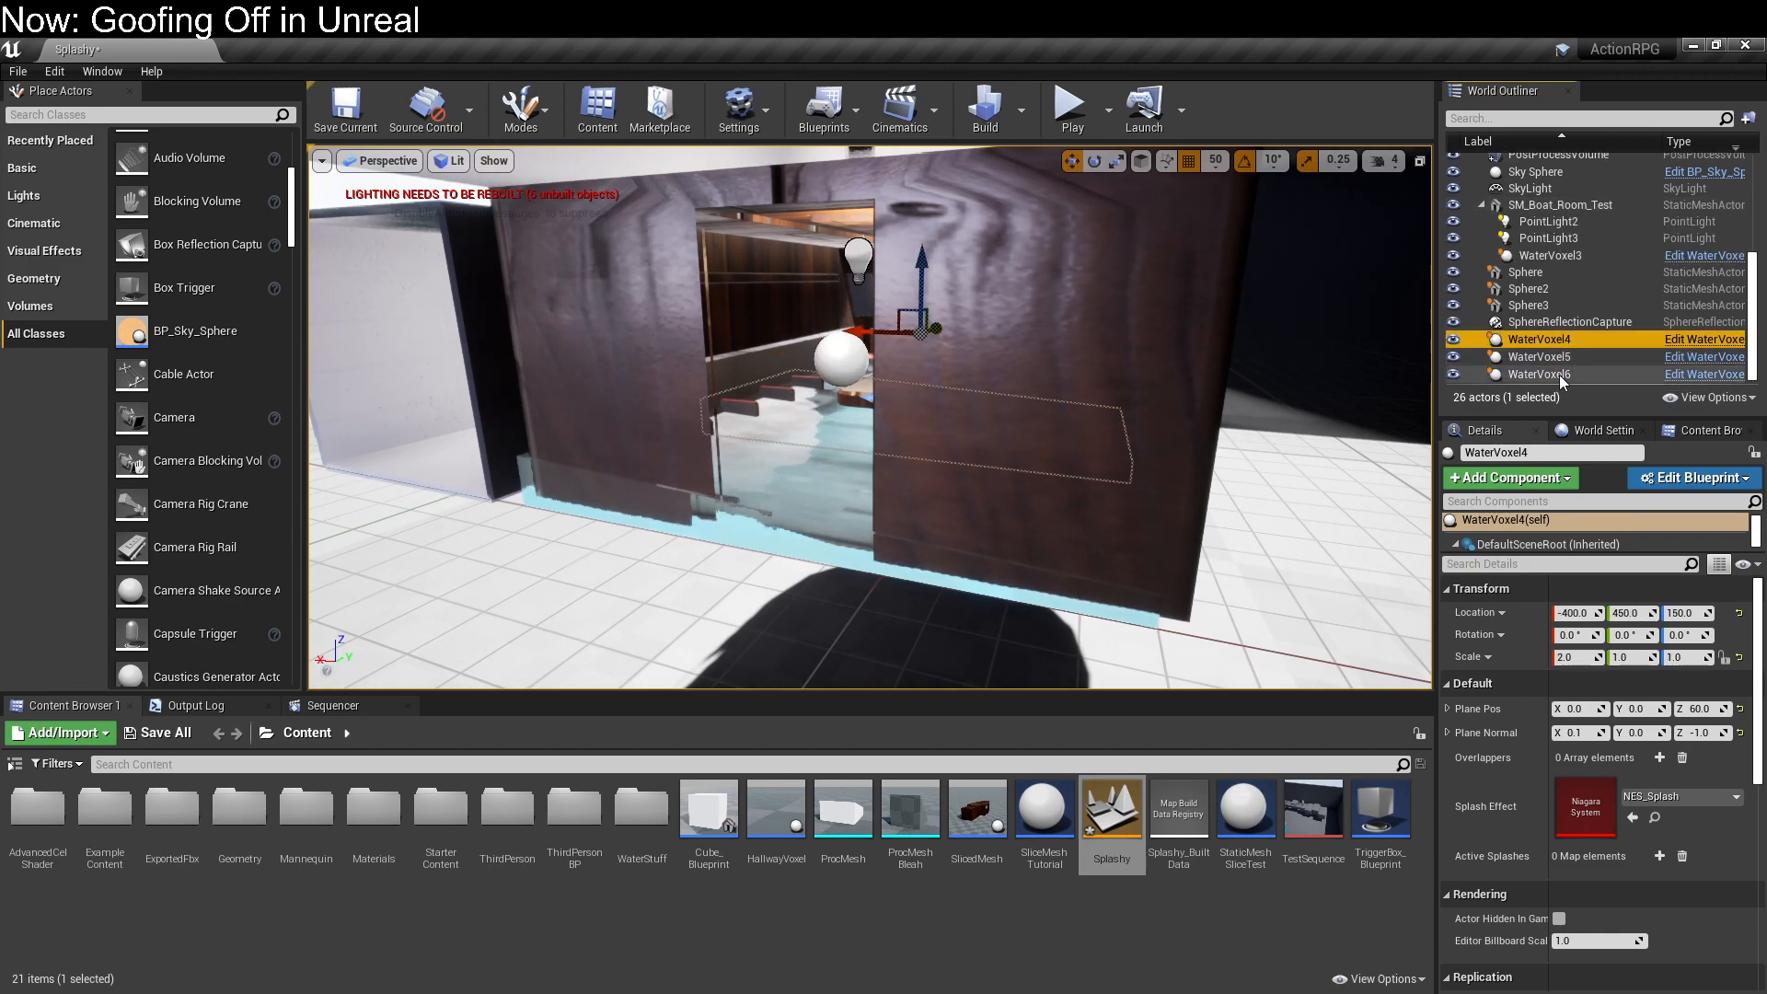
pyautogui.keyDown('shift'); pyautogui.click(1559, 374); pyautogui.keyUp('shift')
pyautogui.press('Delete')
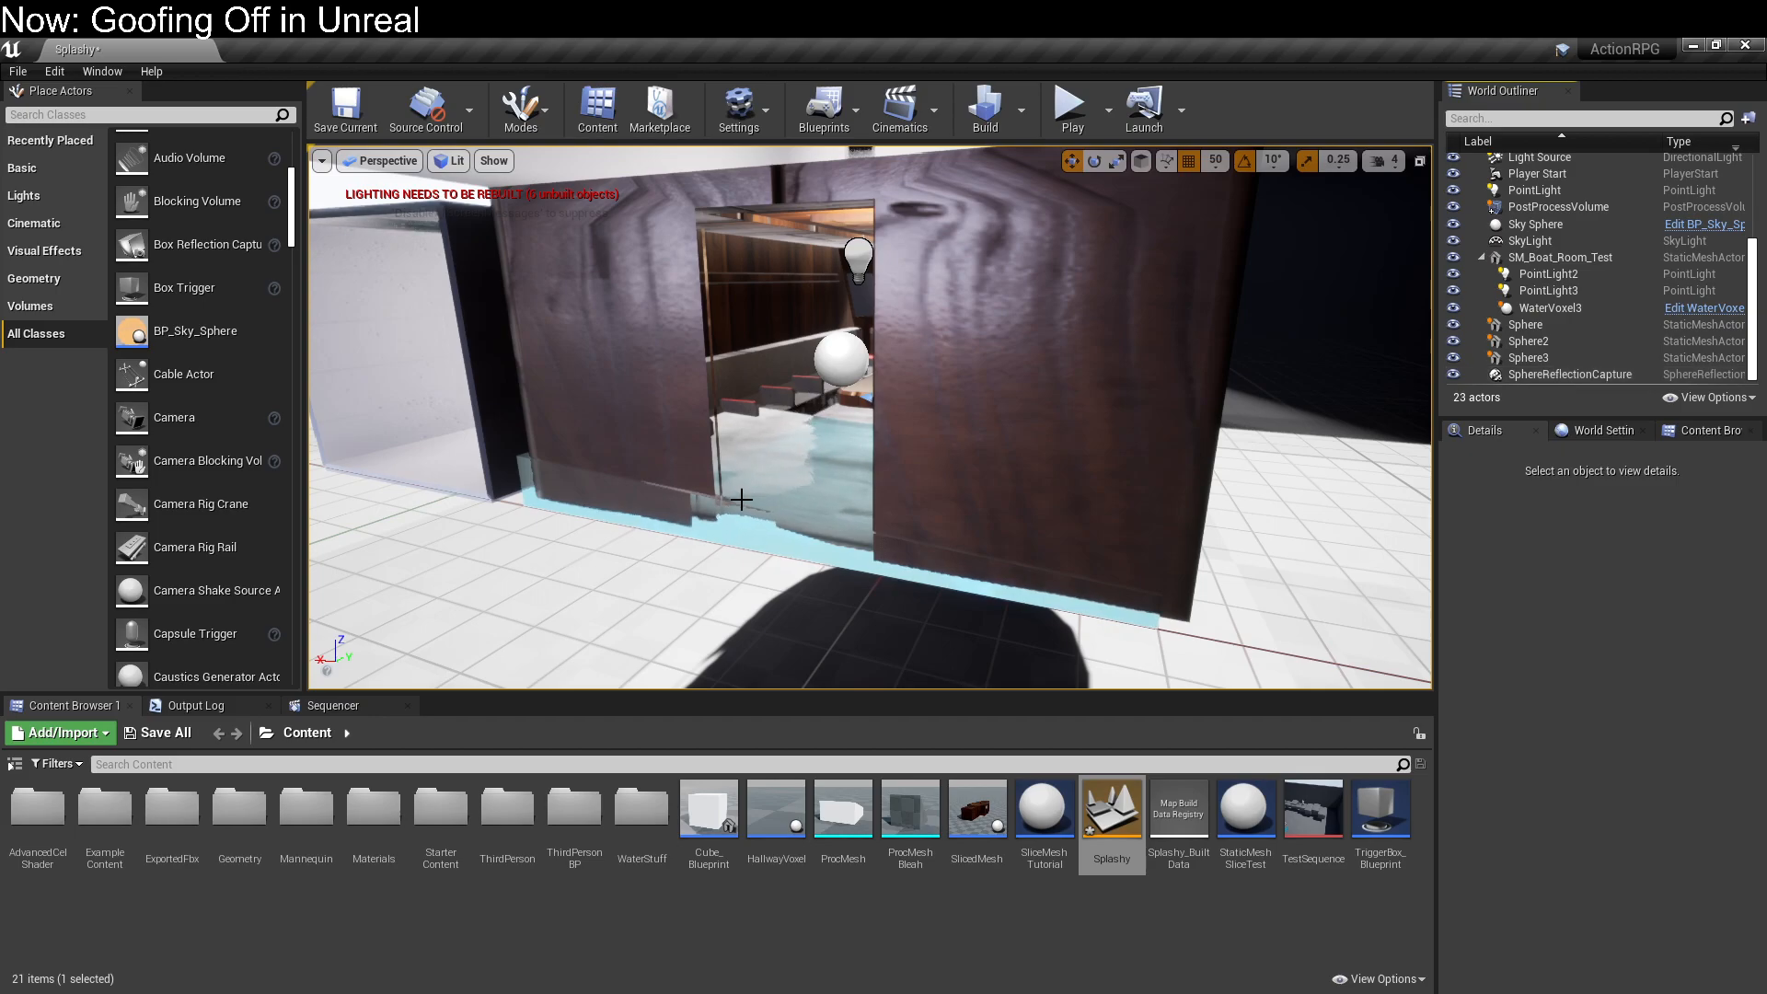
# Step: Set WaterVoxel3's location relative to the boat room to 0, 0, 0
pyautogui.click(749, 527)
pyautogui.press('f')
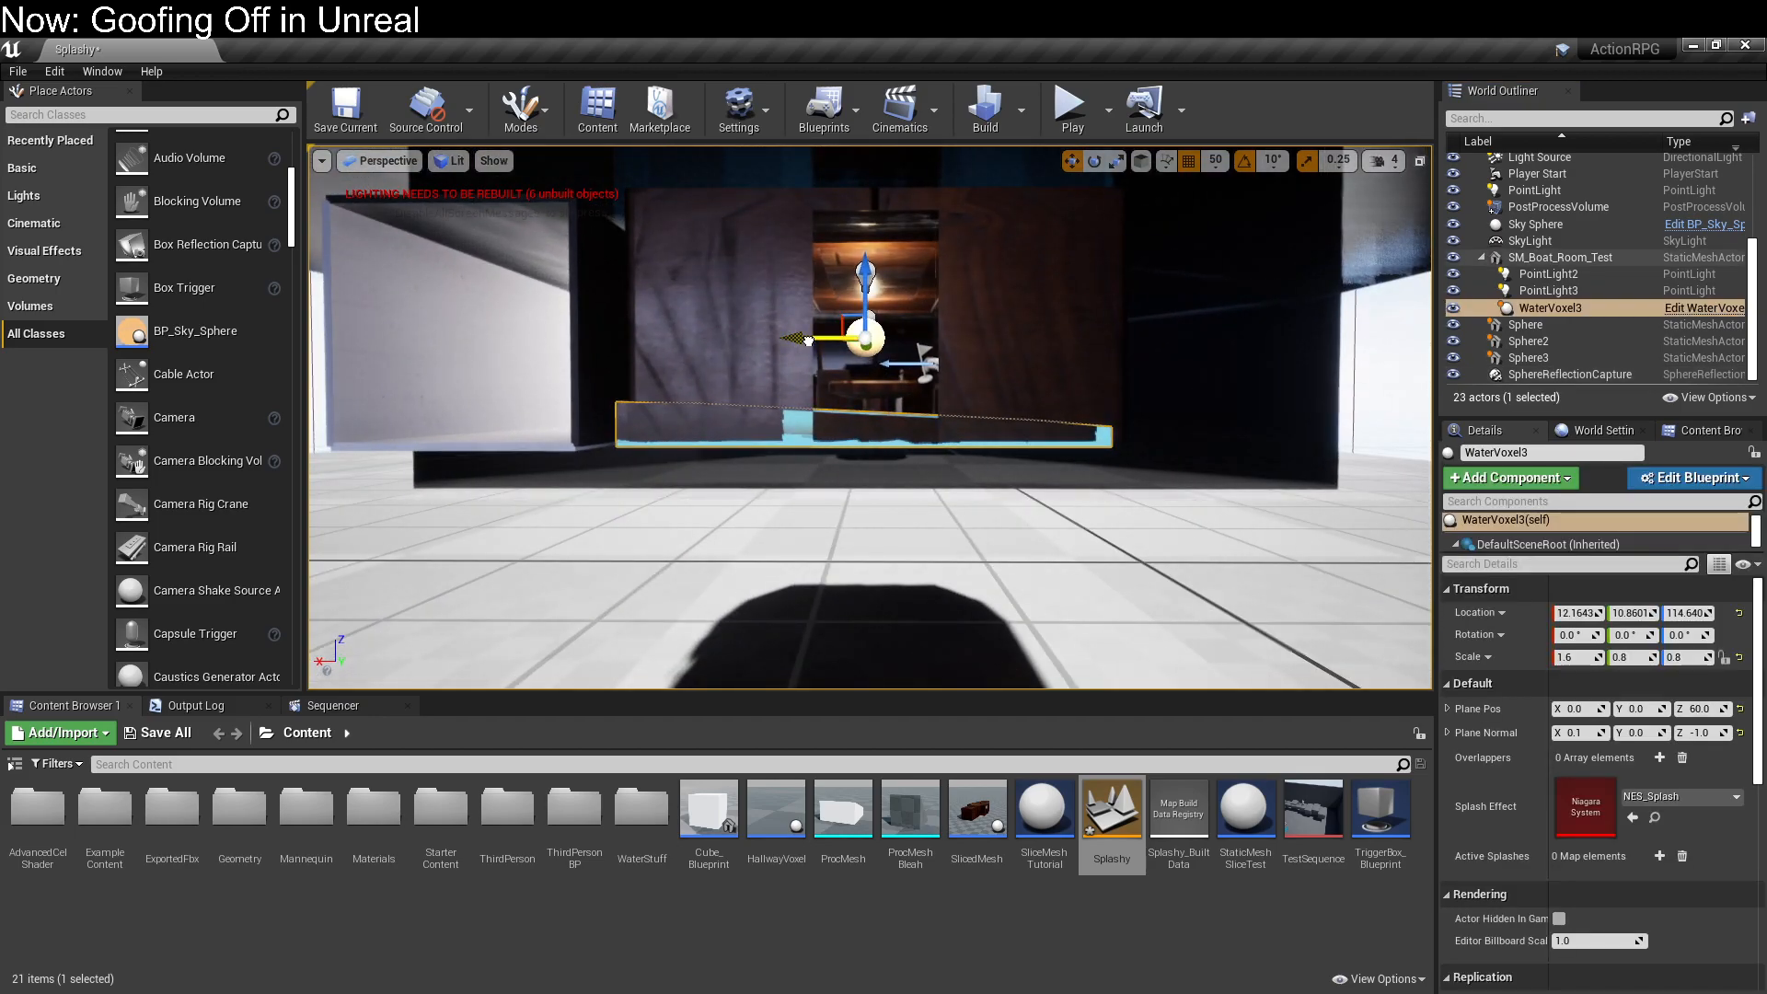
pyautogui.moveTo(808, 340); pyautogui.dragTo(837, 399, button='right')
pyautogui.click(1583, 613)
pyautogui.write('0')
pyautogui.press('Tab')
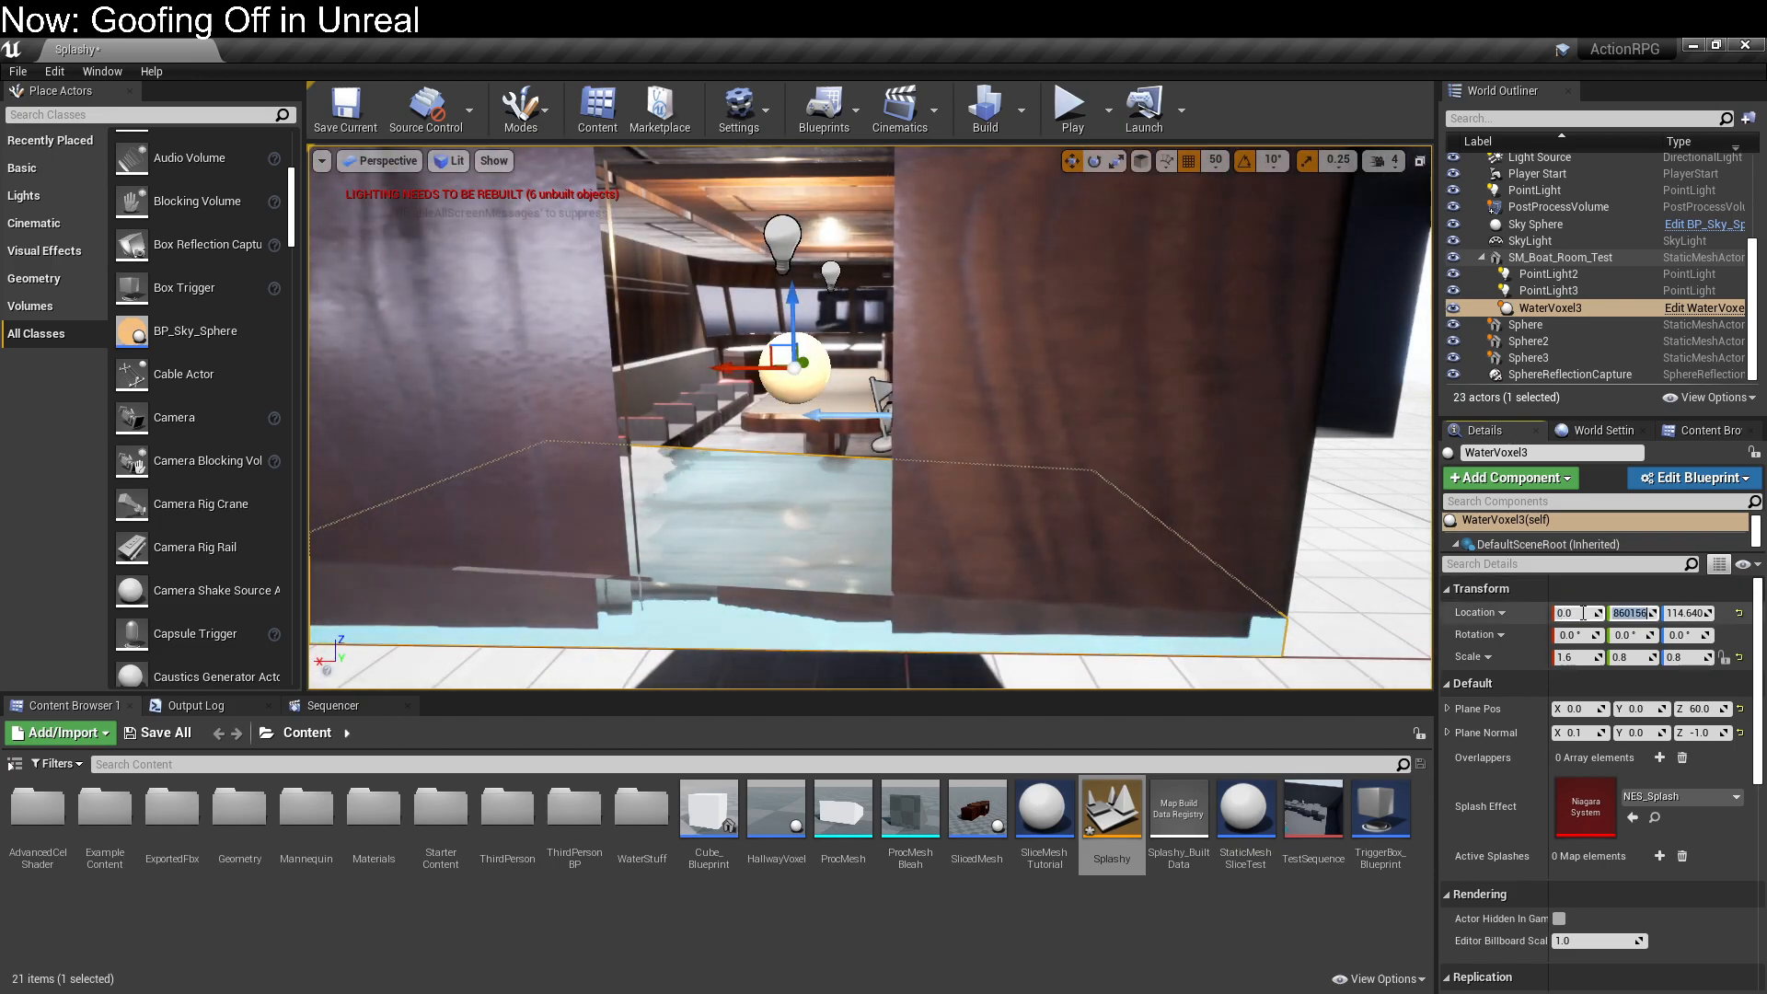
pyautogui.write('0')
pyautogui.press('Tab')
pyautogui.write('0')
pyautogui.press('Return')
pyautogui.moveTo(796, 458); pyautogui.dragTo(796, 457, button='right')
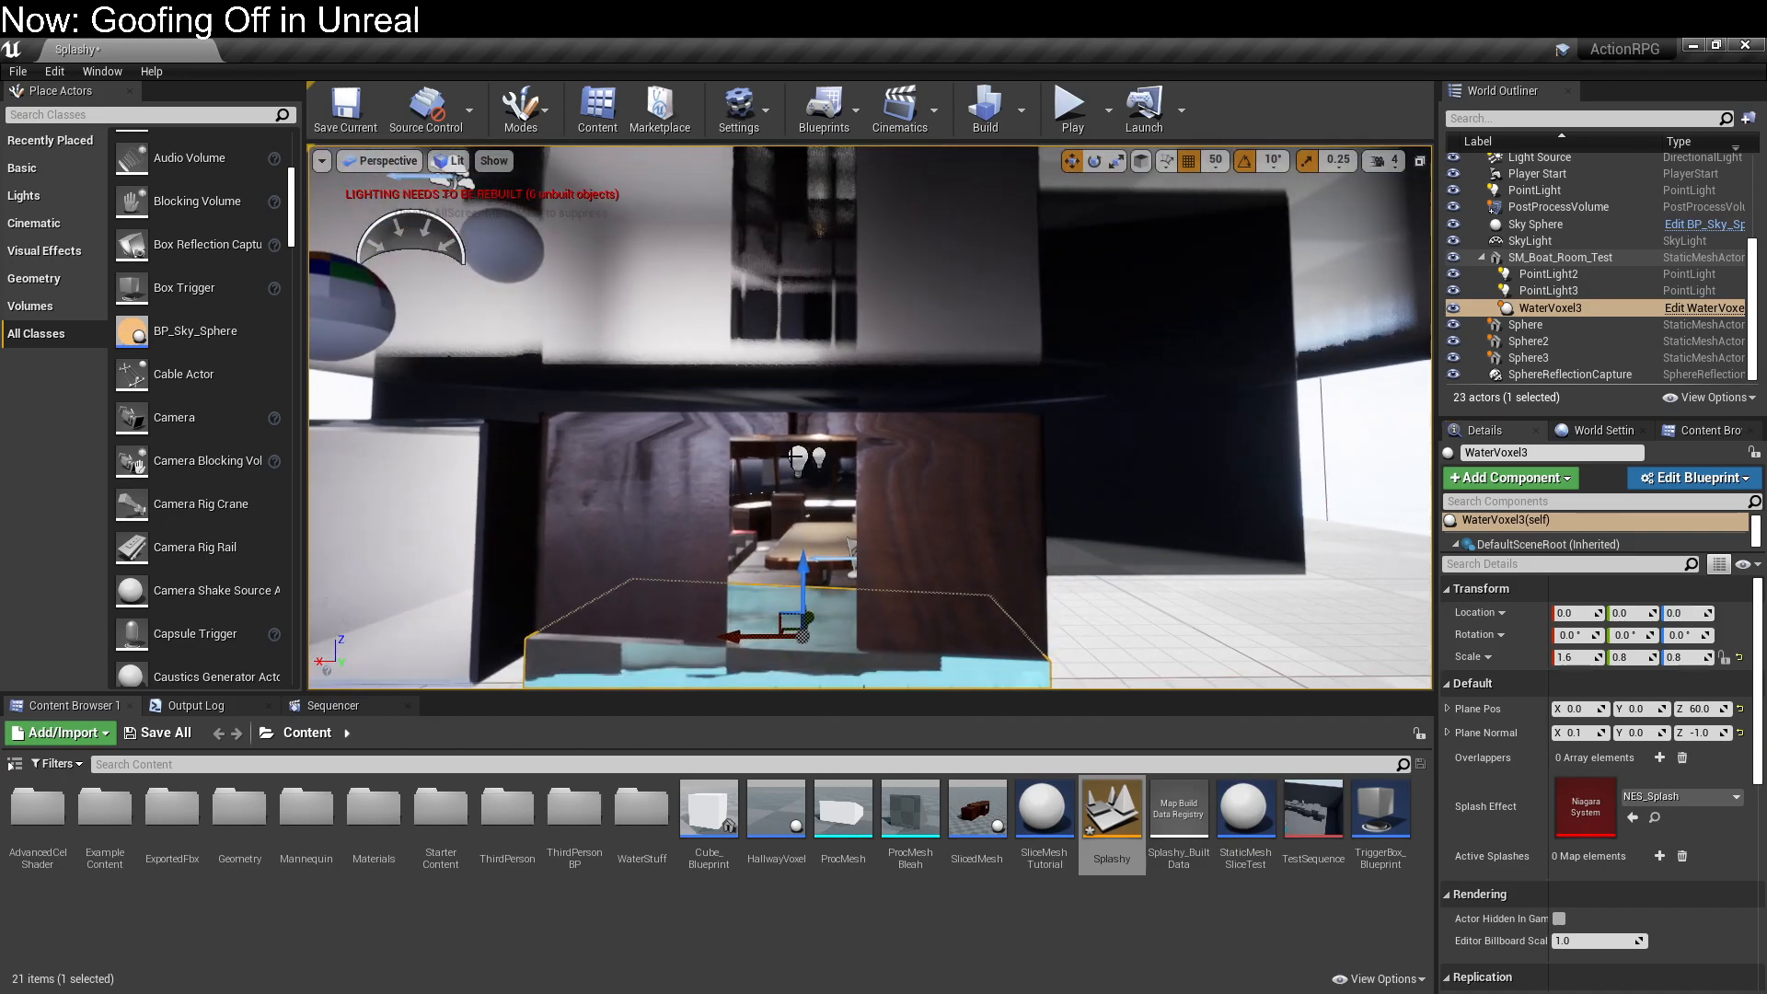
pyautogui.moveTo(721, 530); pyautogui.dragTo(722, 531, button='right')
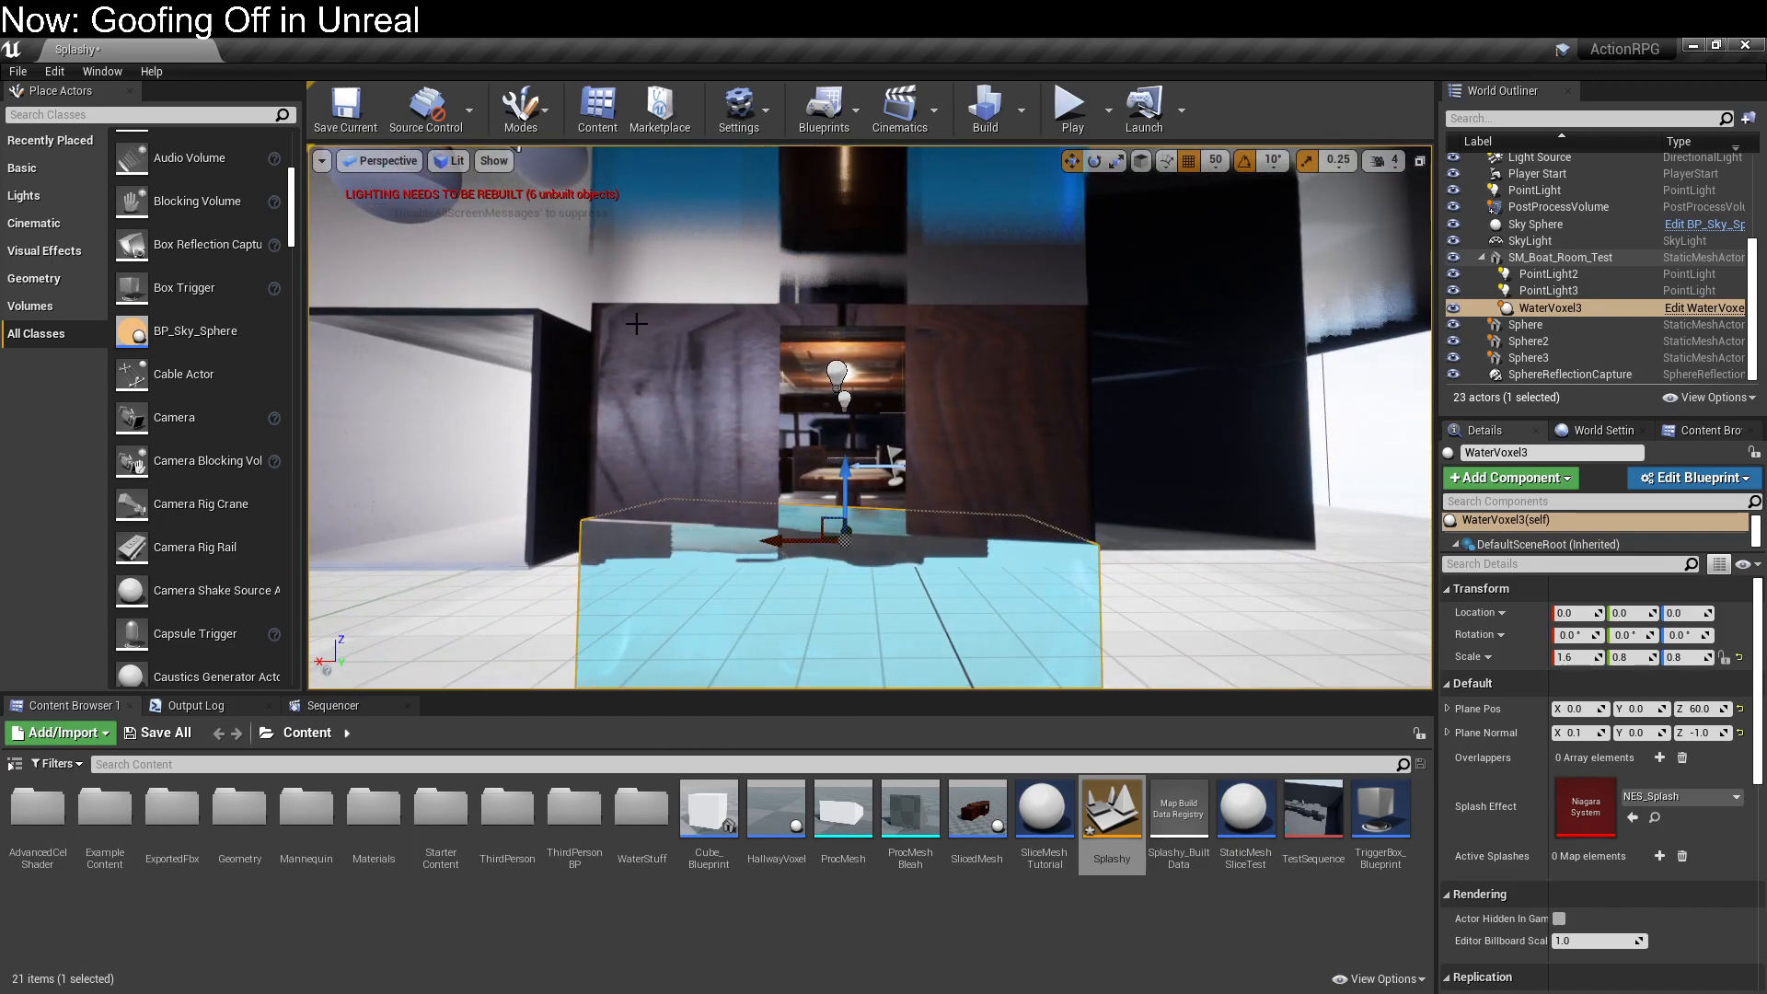
# Step: Raise WaterVoxel3 to a Z location of 120 relative to the boat room
pyautogui.moveTo(843, 463); pyautogui.dragTo(849, 360)
pyautogui.moveTo(883, 516); pyautogui.dragTo(859, 463, button='right')
# Step: Try to extend the water with a copy of WaterVoxel3 moved to Y 280, and undo the duplication
pyautogui.hotkey('ctrl', 'v')
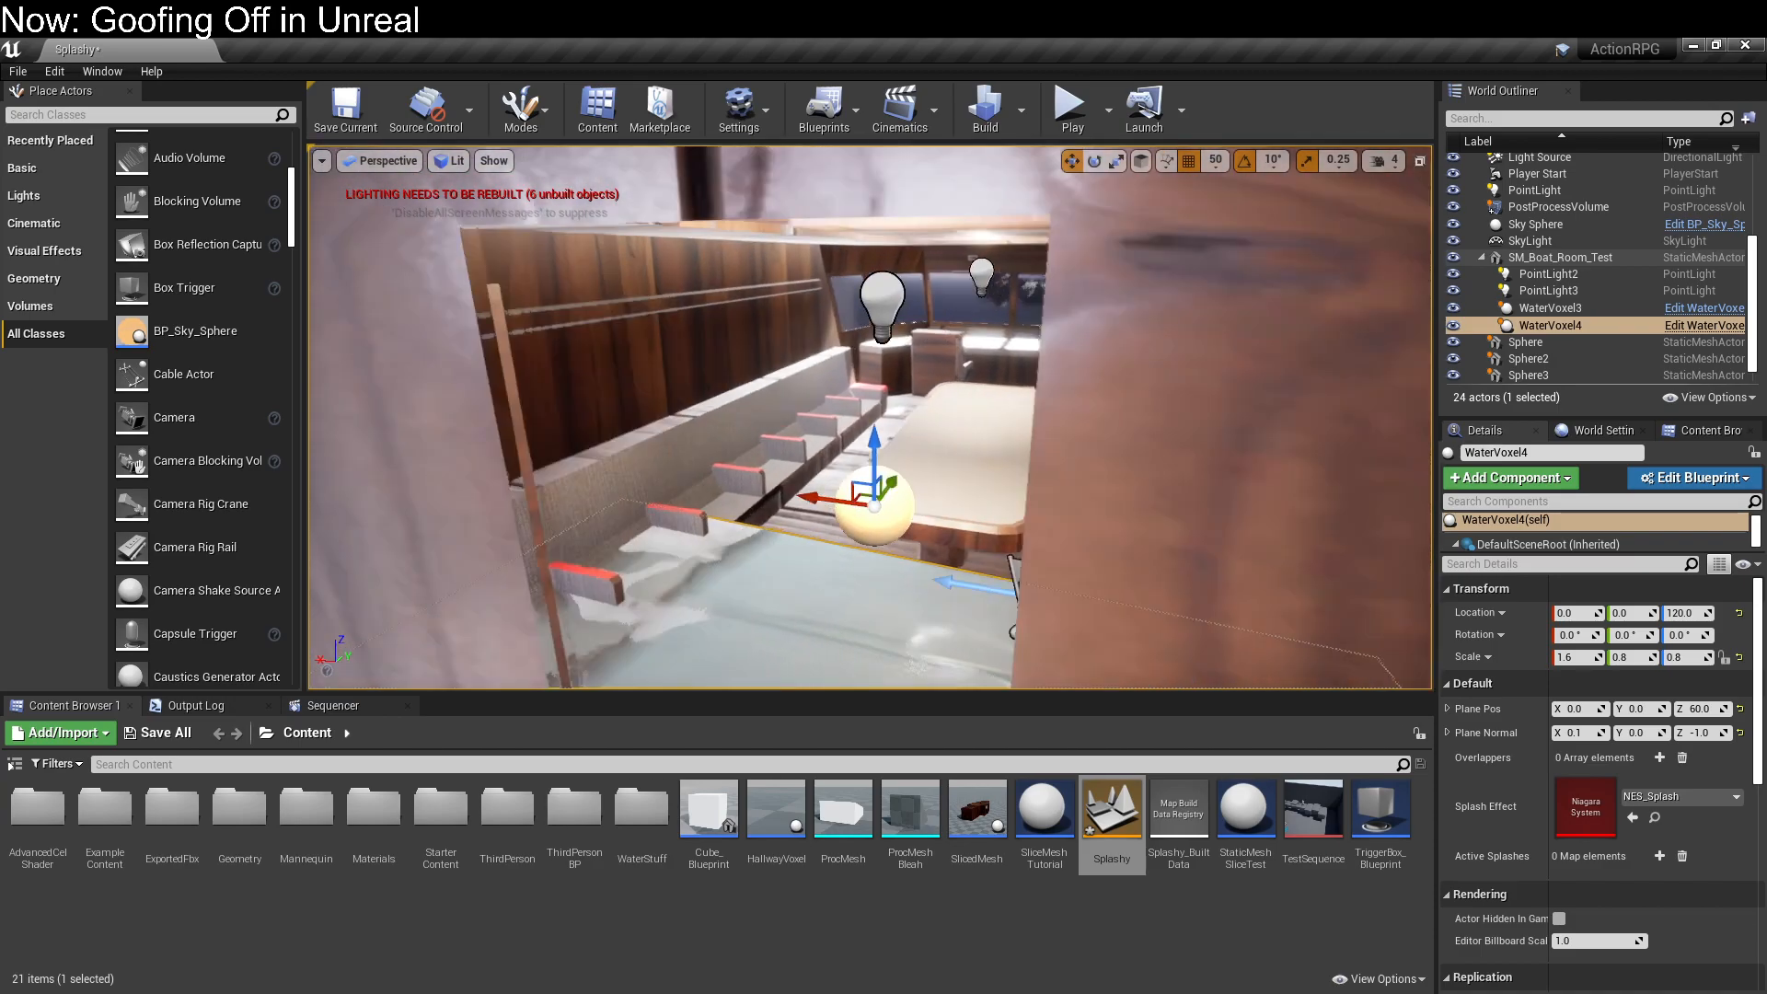
pyautogui.moveTo(1042, 474); pyautogui.dragTo(1042, 474, button='right')
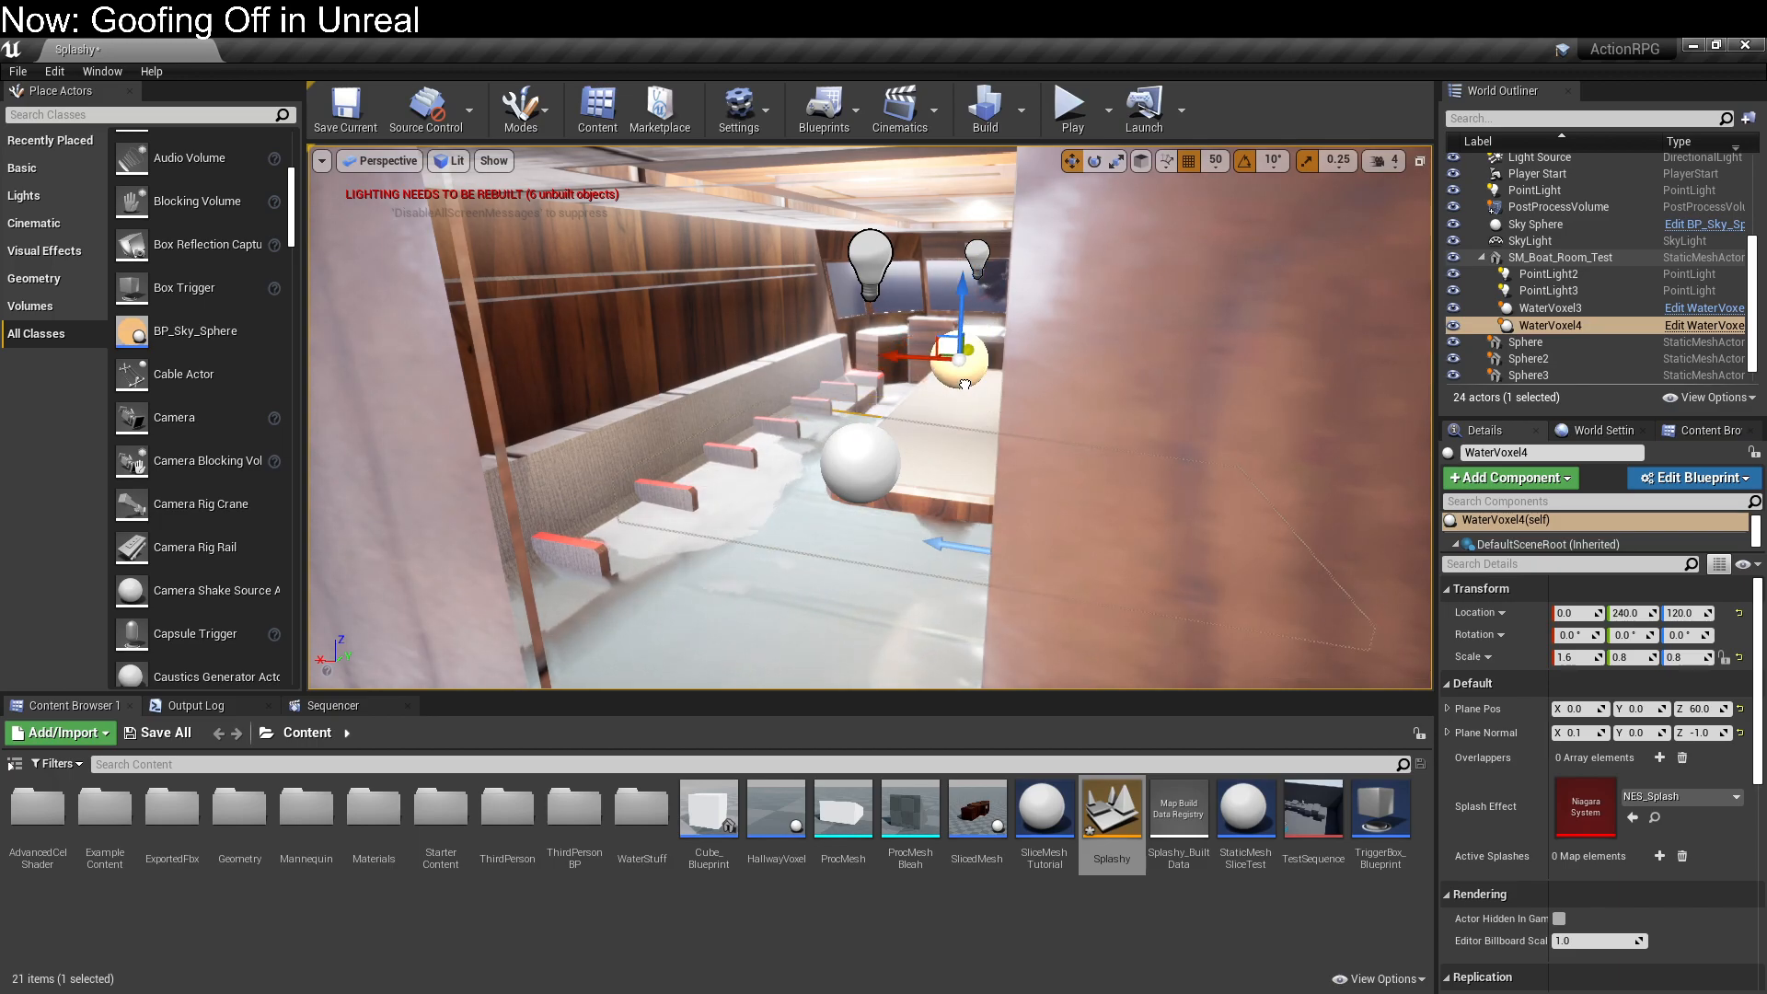
pyautogui.moveTo(968, 382); pyautogui.dragTo(1373, 417, button='right')
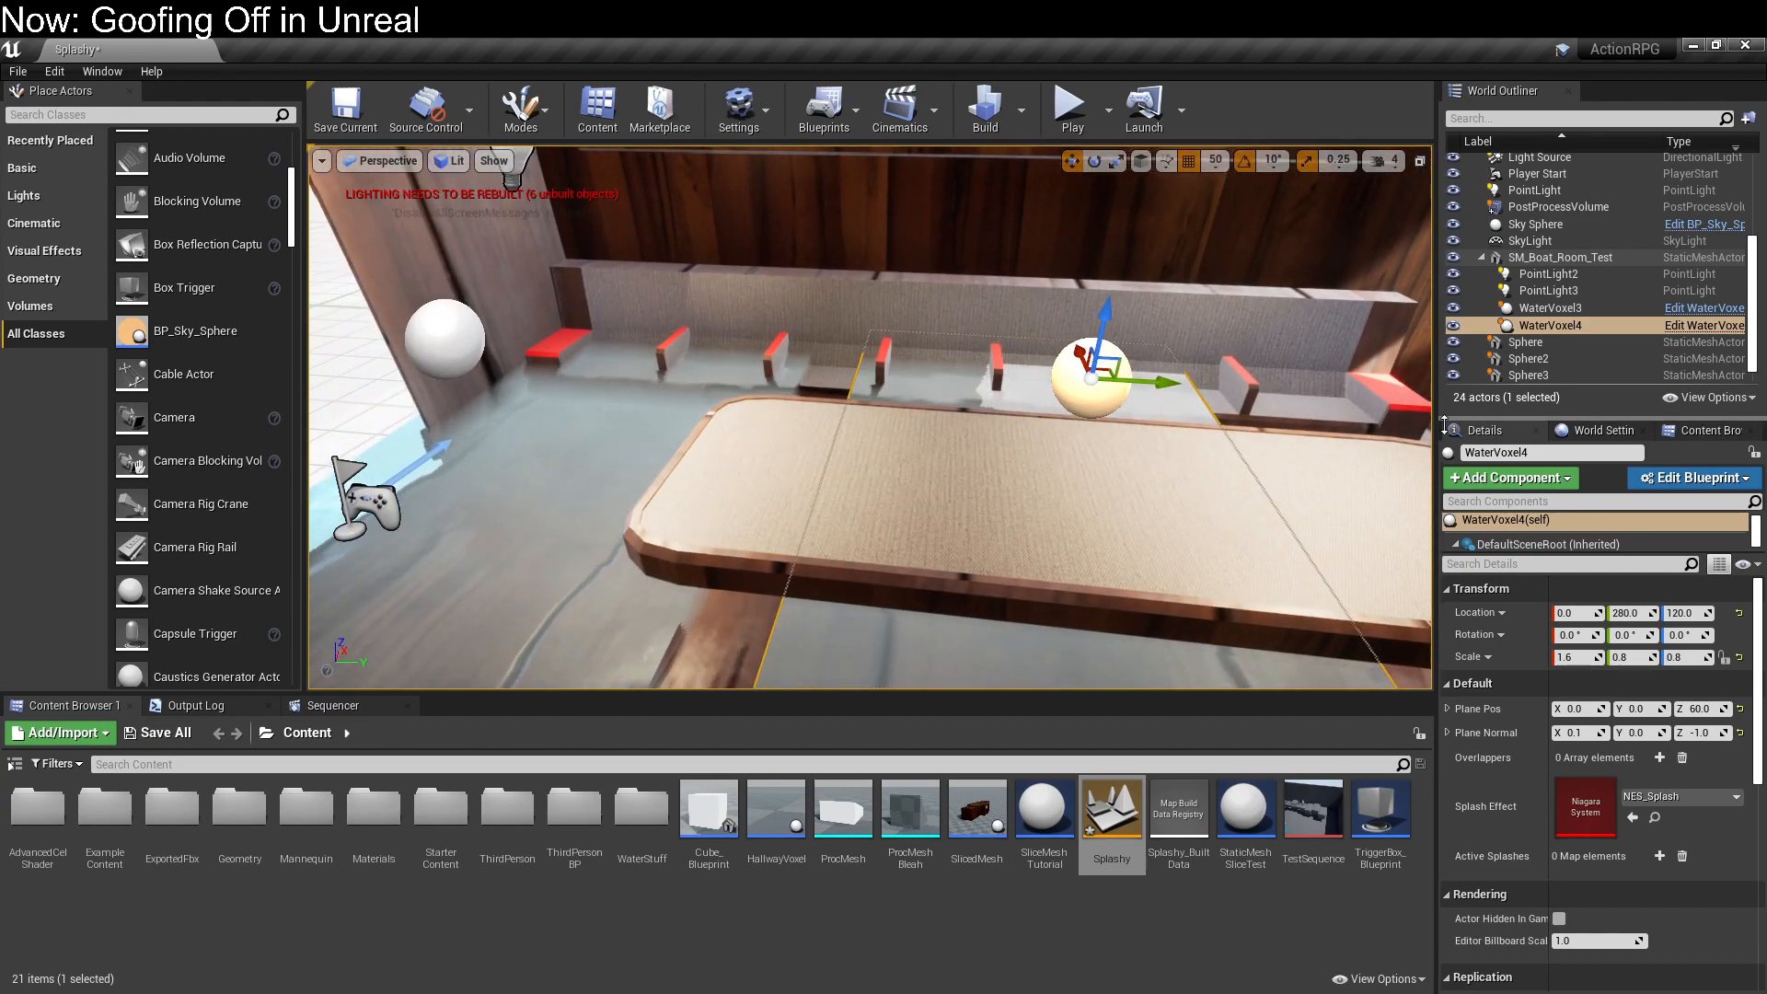
pyautogui.hotkey('ctrl', 'z')
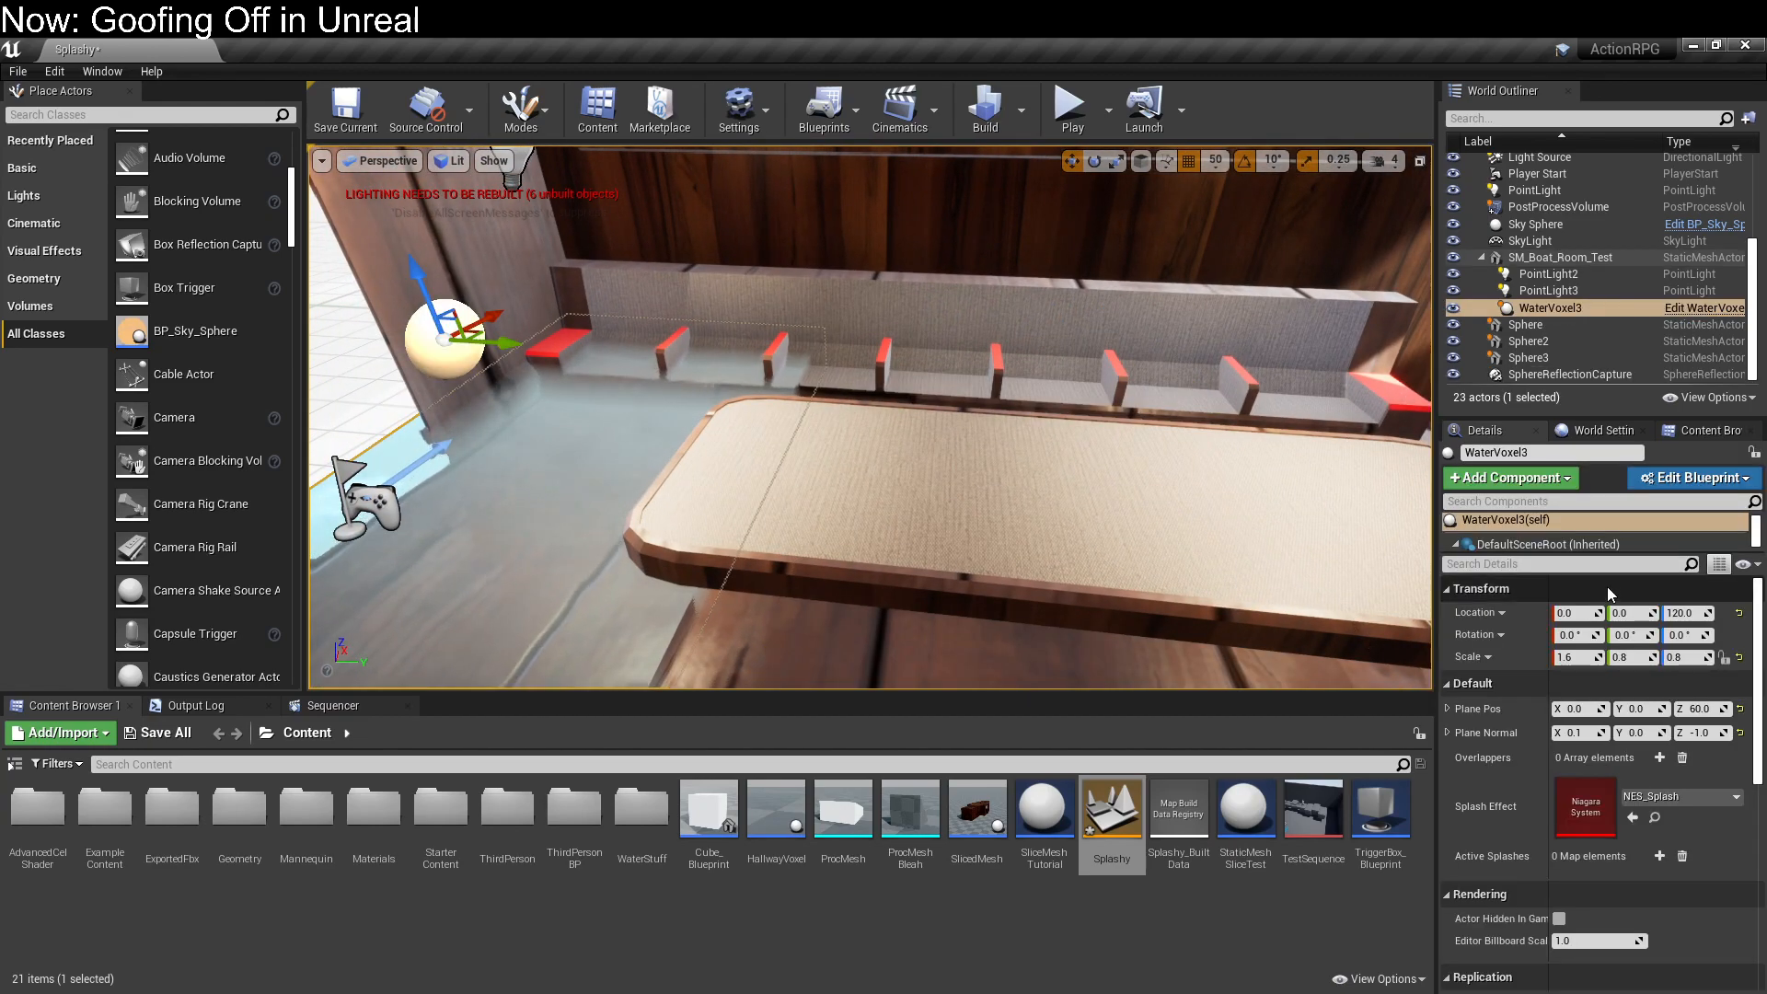
# Step: Set WaterVoxel3's scale to 1.0 on all three axes
pyautogui.click(1630, 656)
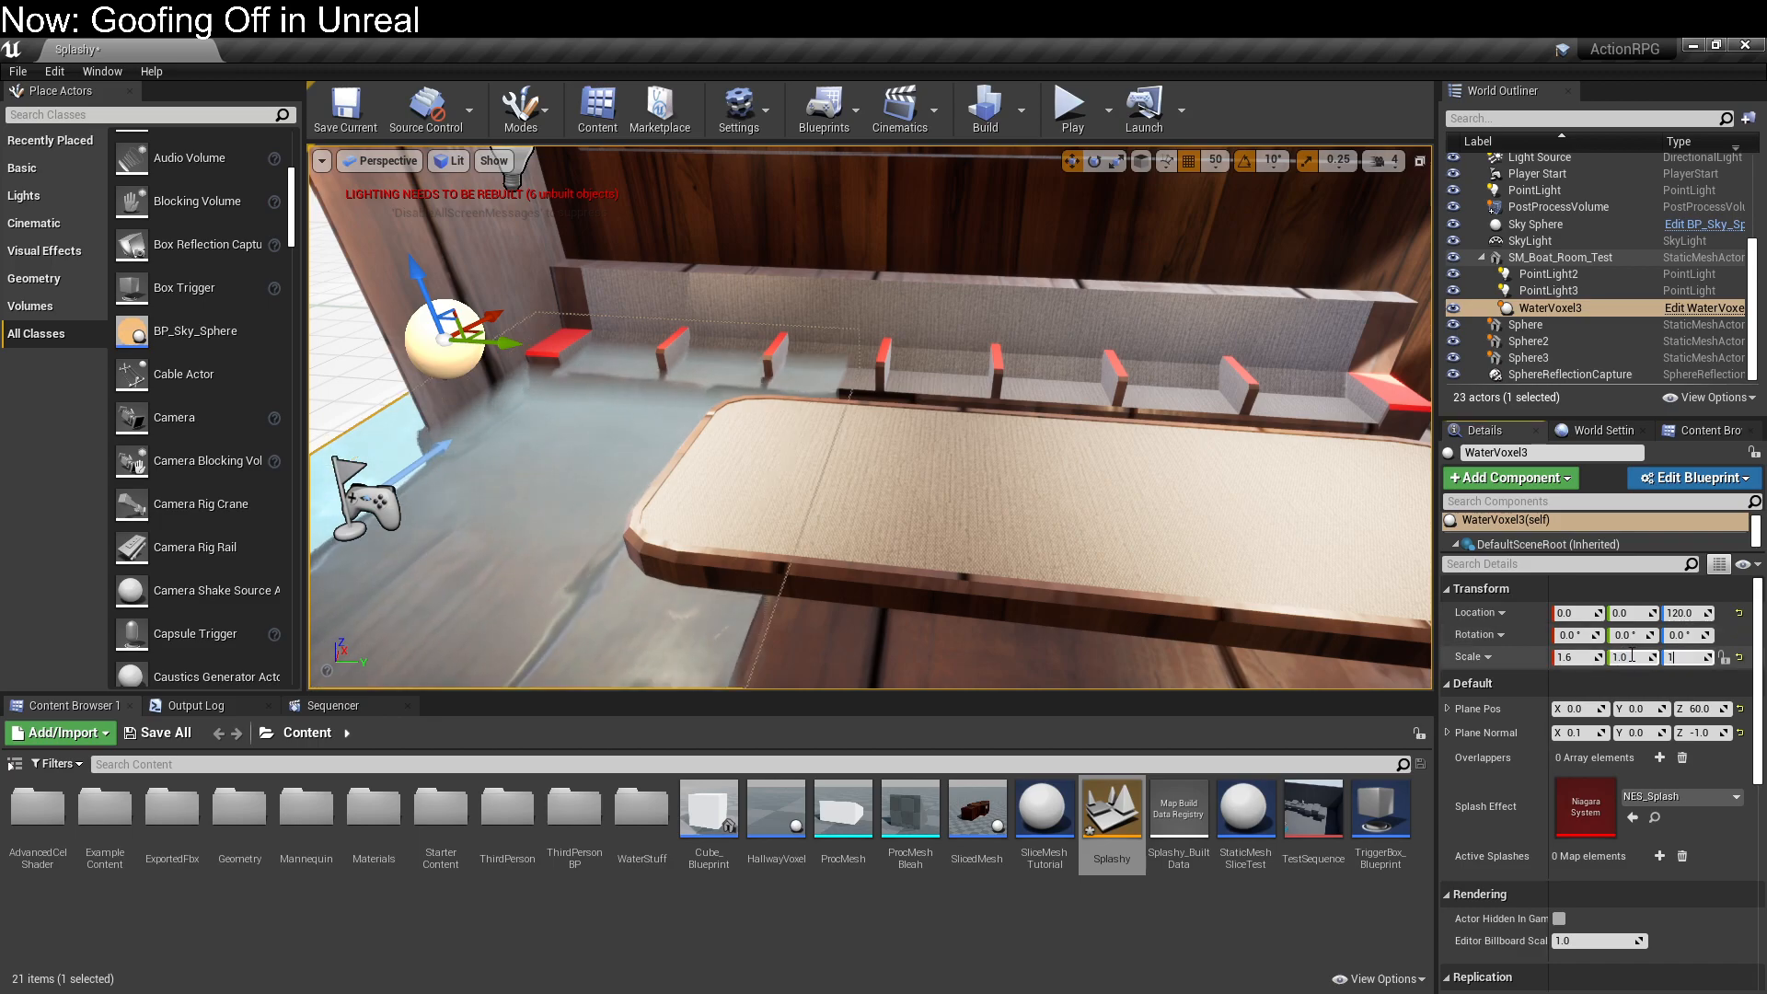
pyautogui.press('Return')
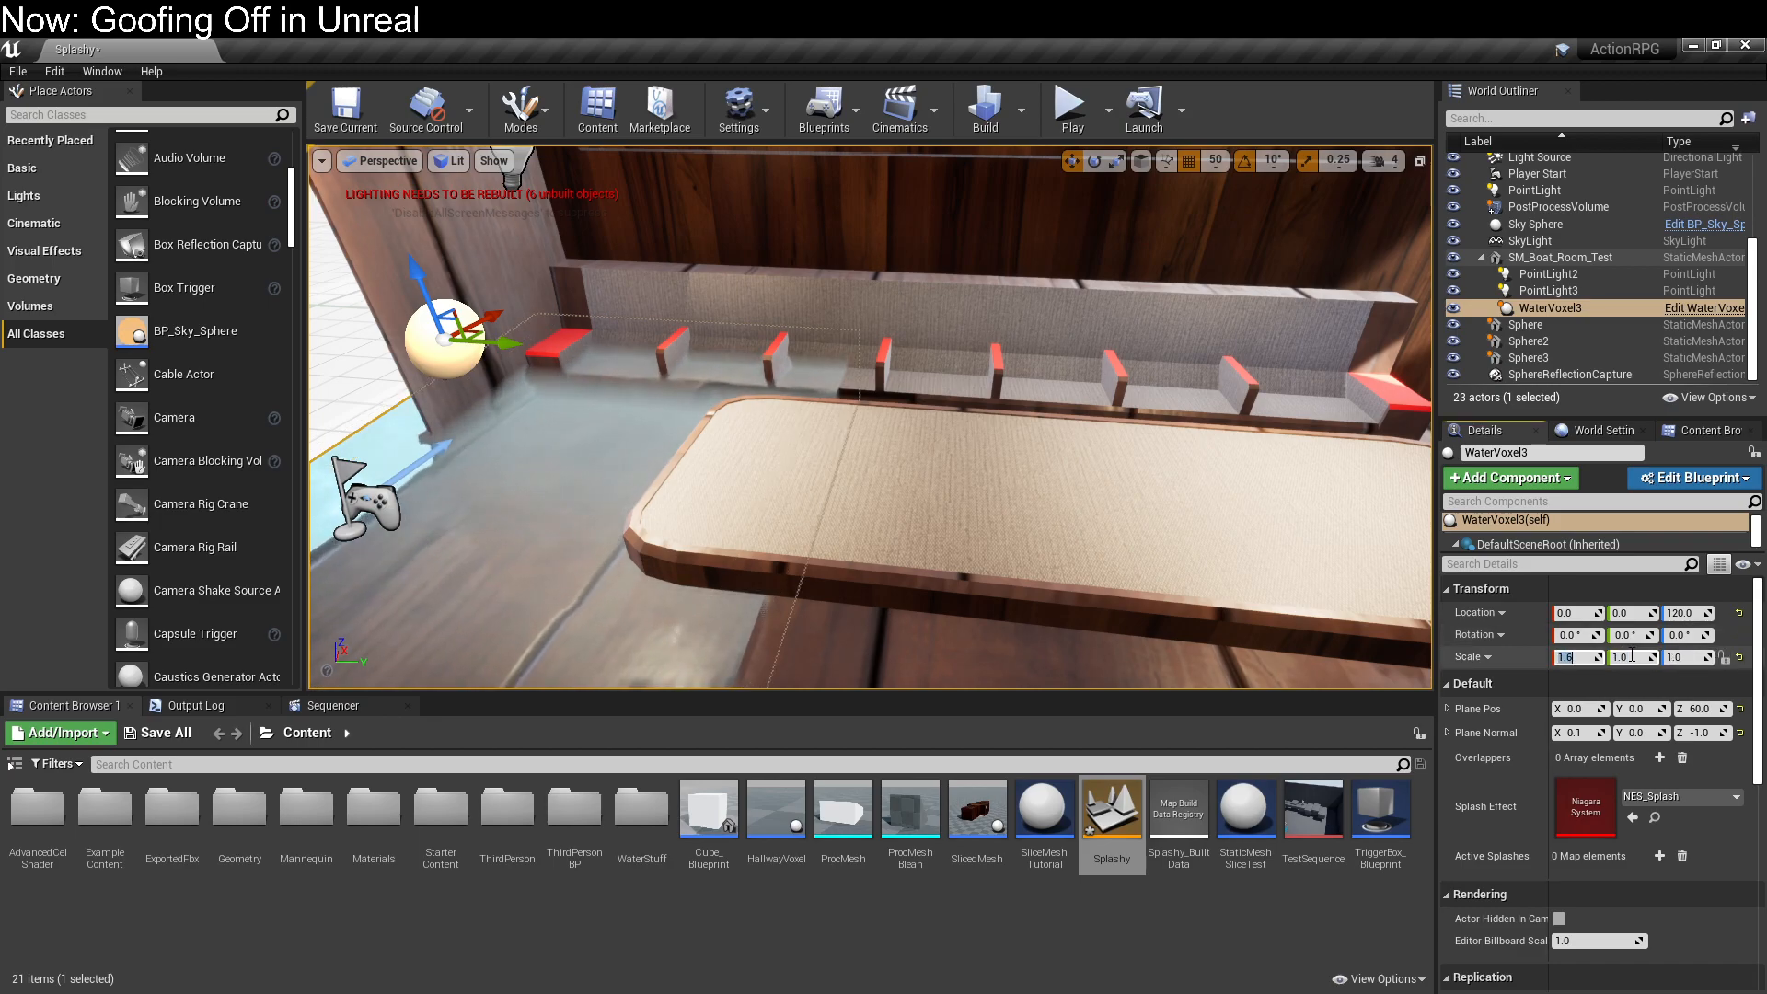
pyautogui.write('1')
pyautogui.press('Return')
pyautogui.scroll(-5, 559, 421)
pyautogui.moveTo(560, 421); pyautogui.dragTo(521, 461, button='right')
pyautogui.scroll(-5, 521, 462)
pyautogui.scroll(-3, 229, 623)
pyautogui.moveTo(464, 567); pyautogui.dragTo(556, 670, button='right')
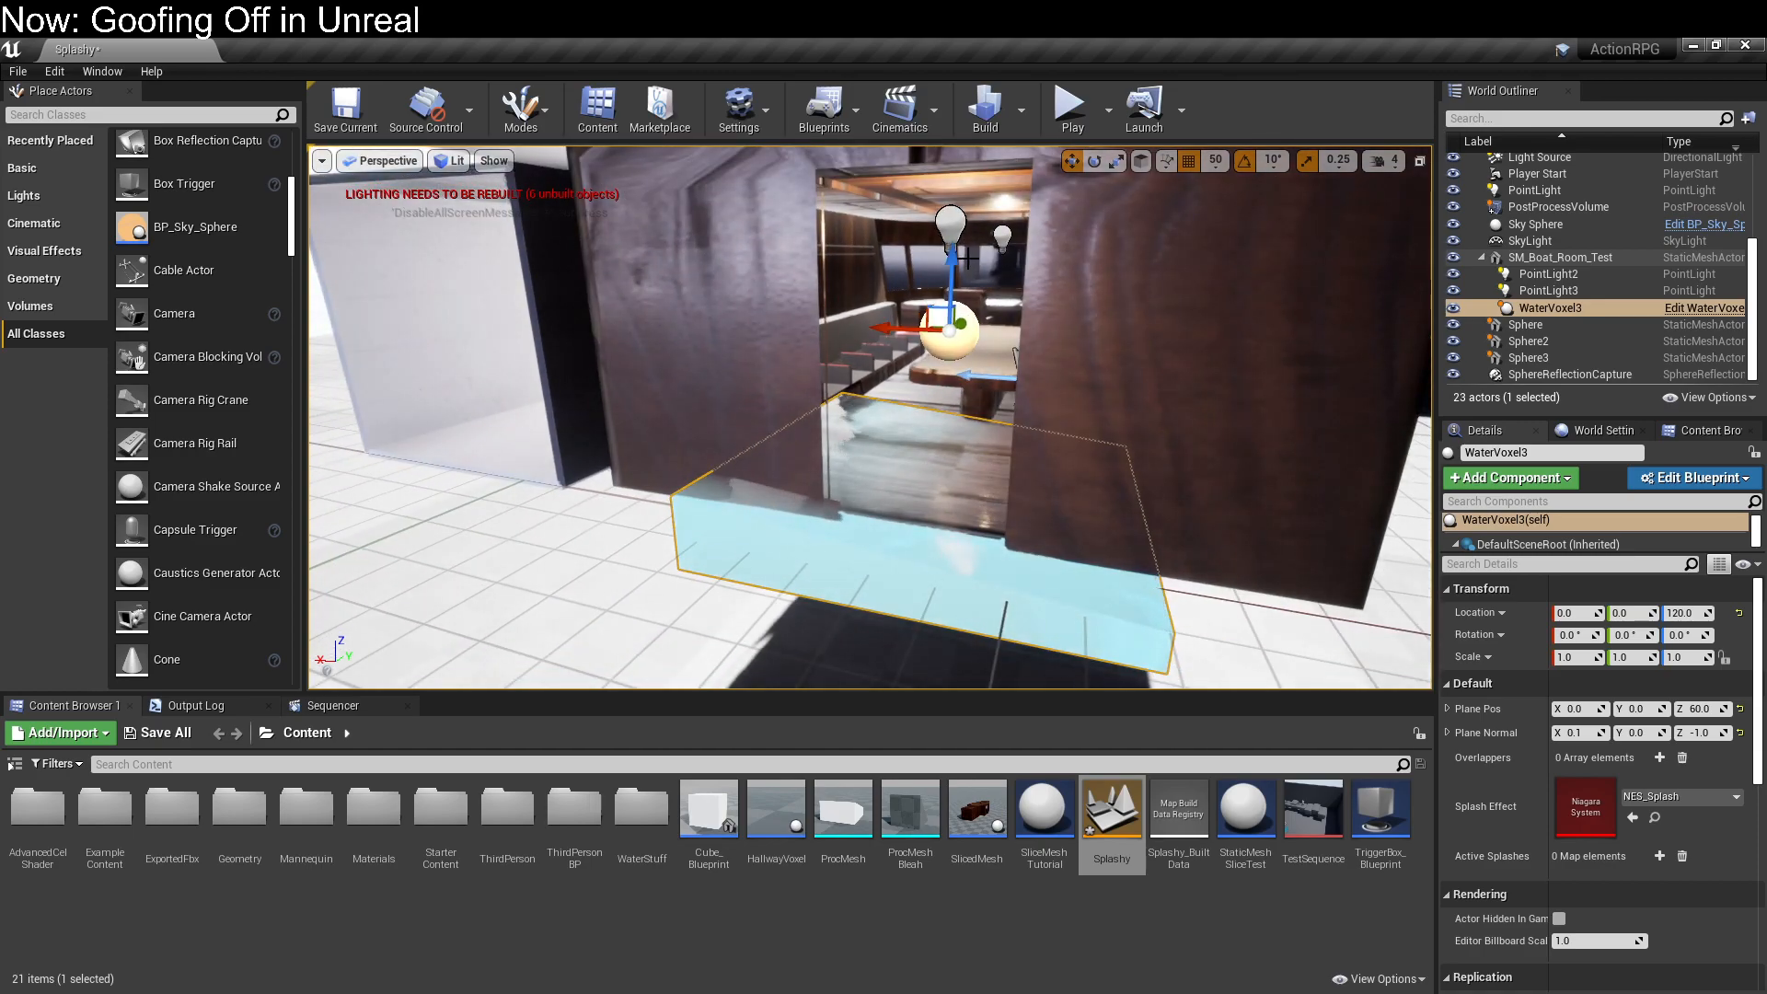
# Step: Lower SM_Boat_Room_Test with its attached water to a Z location of about -43.3
pyautogui.moveTo(969, 258); pyautogui.dragTo(953, 408, button='right')
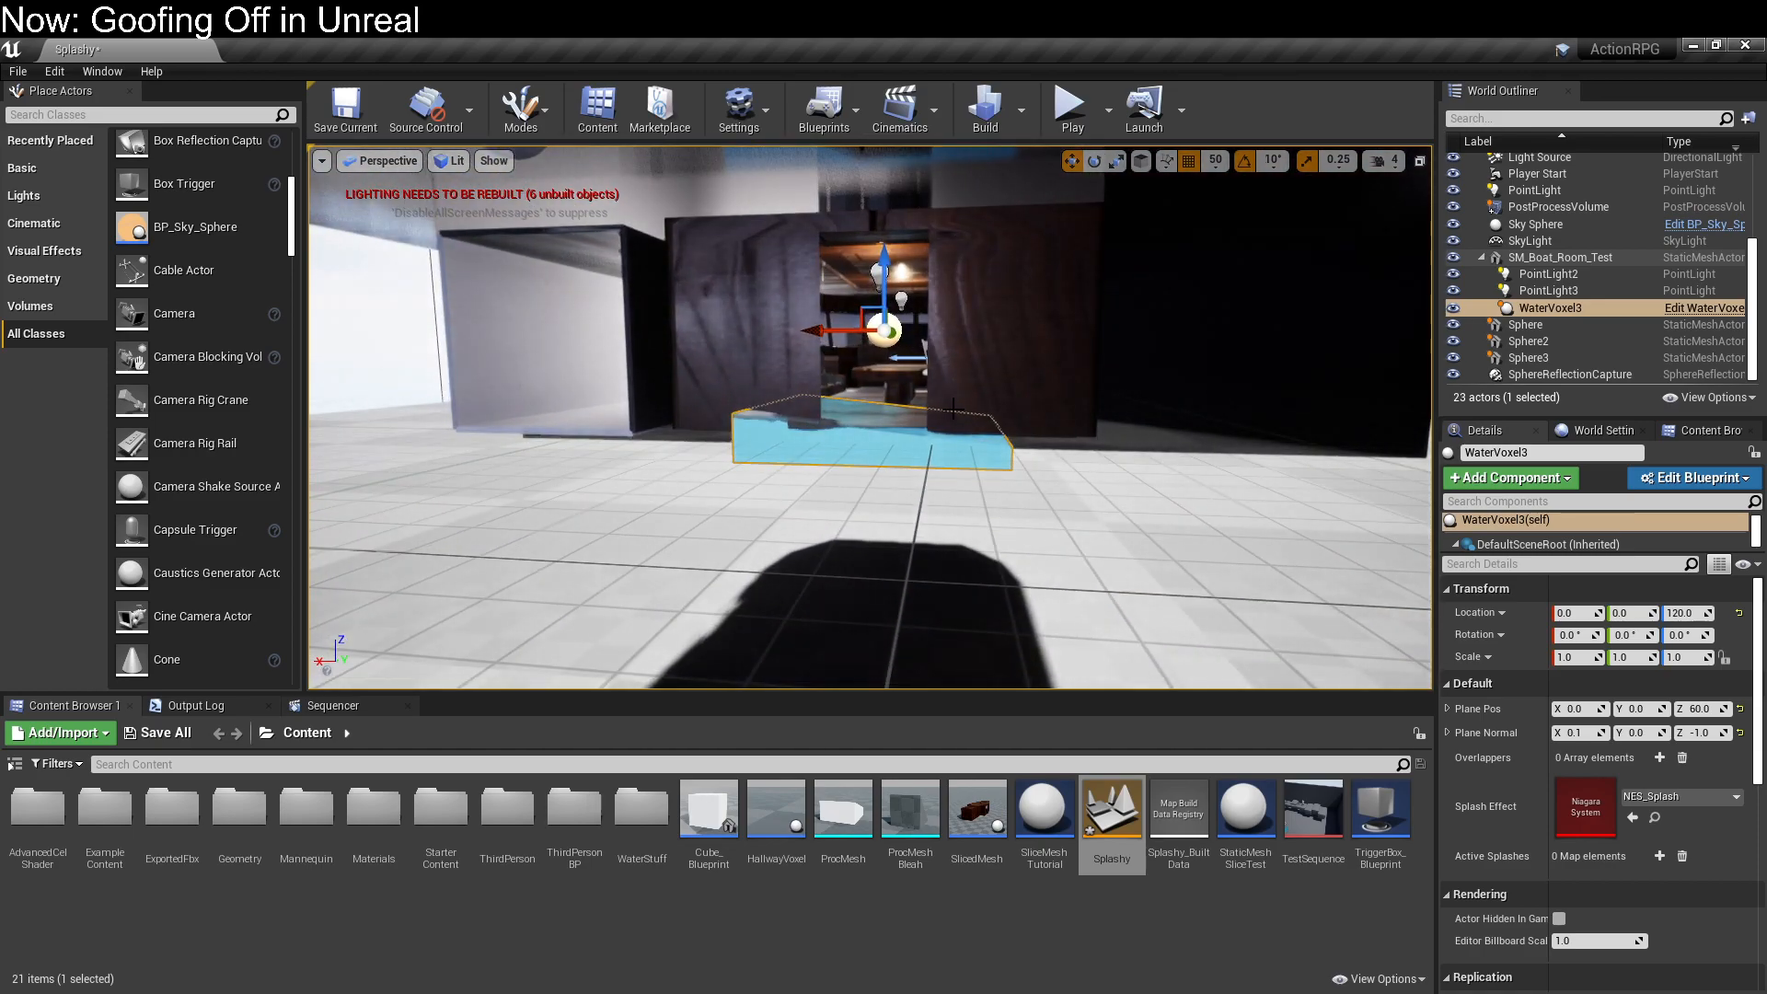
pyautogui.click(1049, 384)
pyautogui.moveTo(884, 350); pyautogui.dragTo(884, 411)
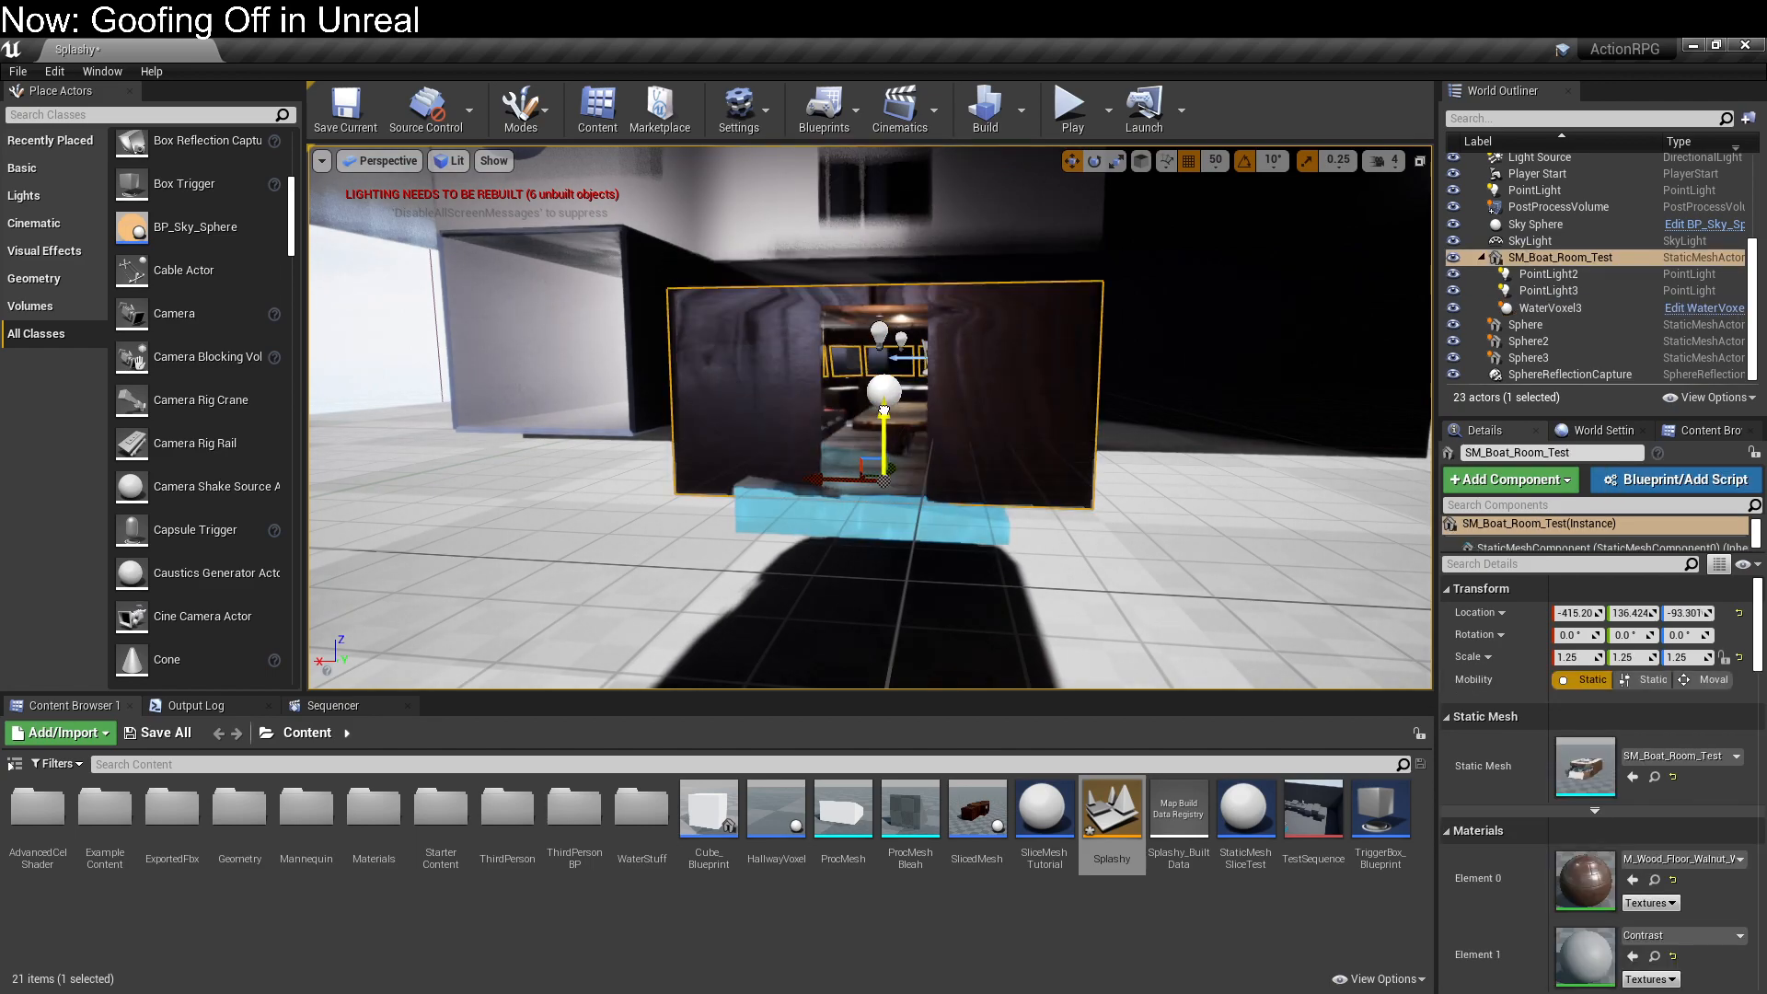
pyautogui.click(868, 531)
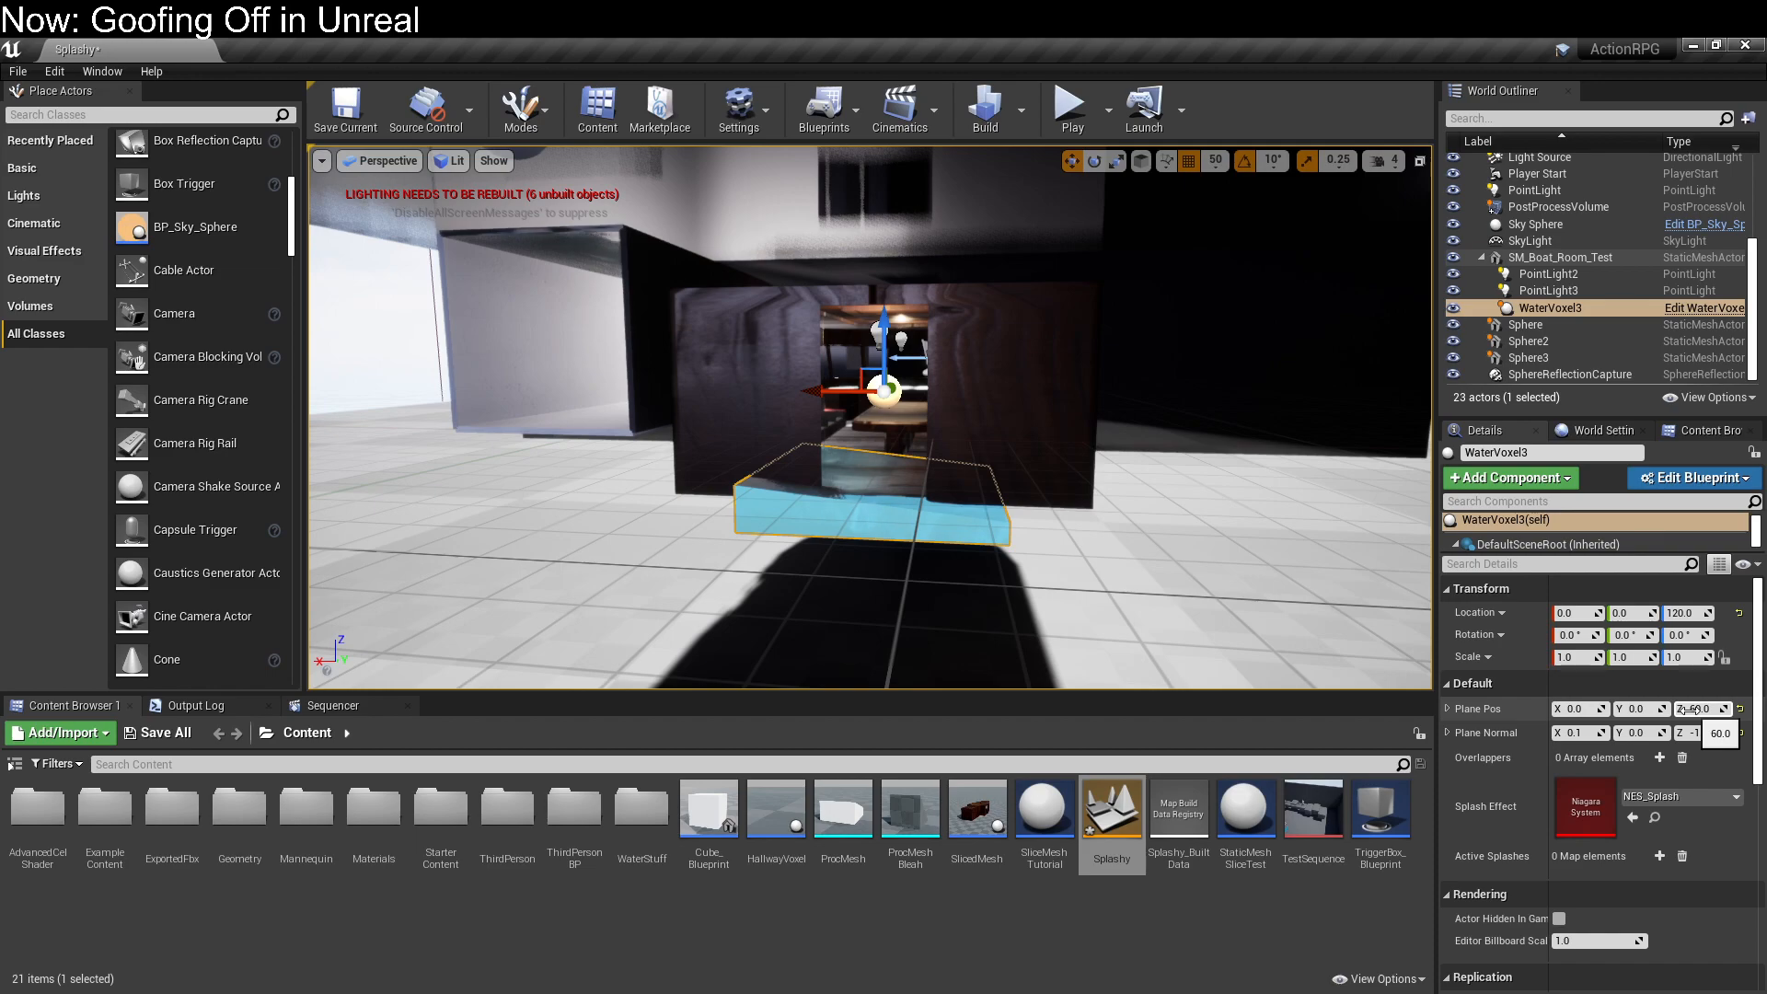
pyautogui.click(832, 310)
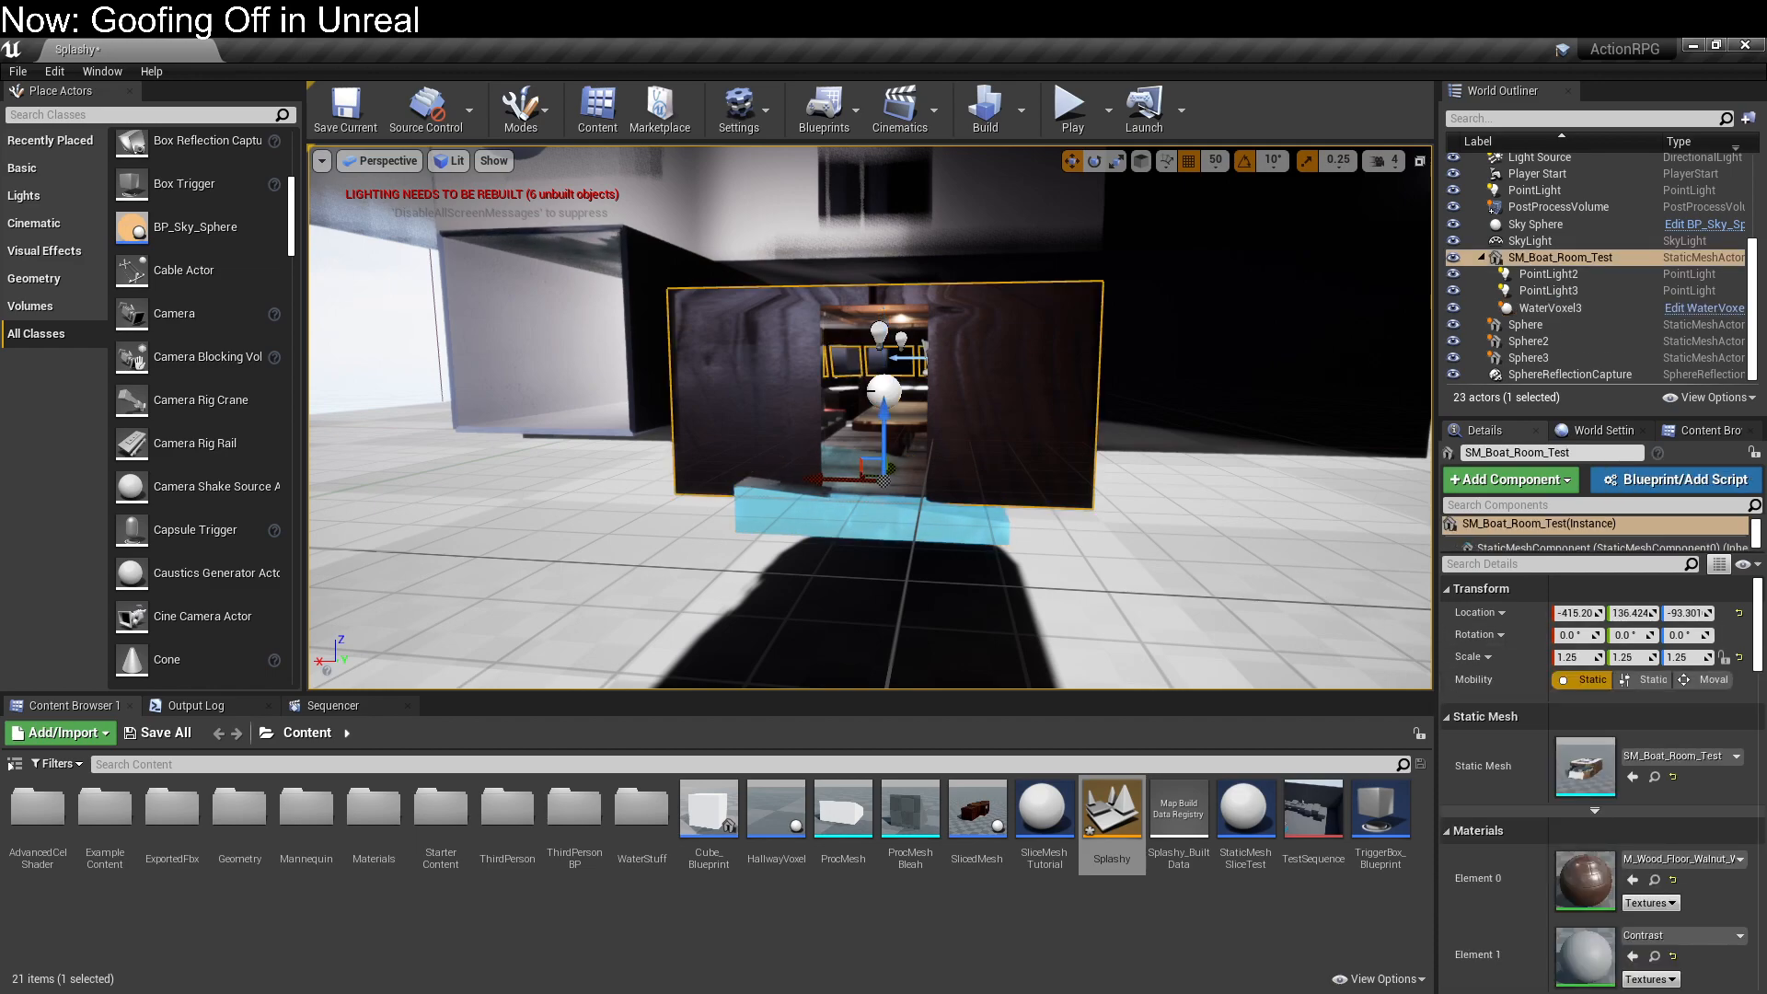
pyautogui.moveTo(850, 425)
pyautogui.mouseDown()
pyautogui.moveTo(850, 512)
pyautogui.moveTo(850, 395)
pyautogui.mouseUp()
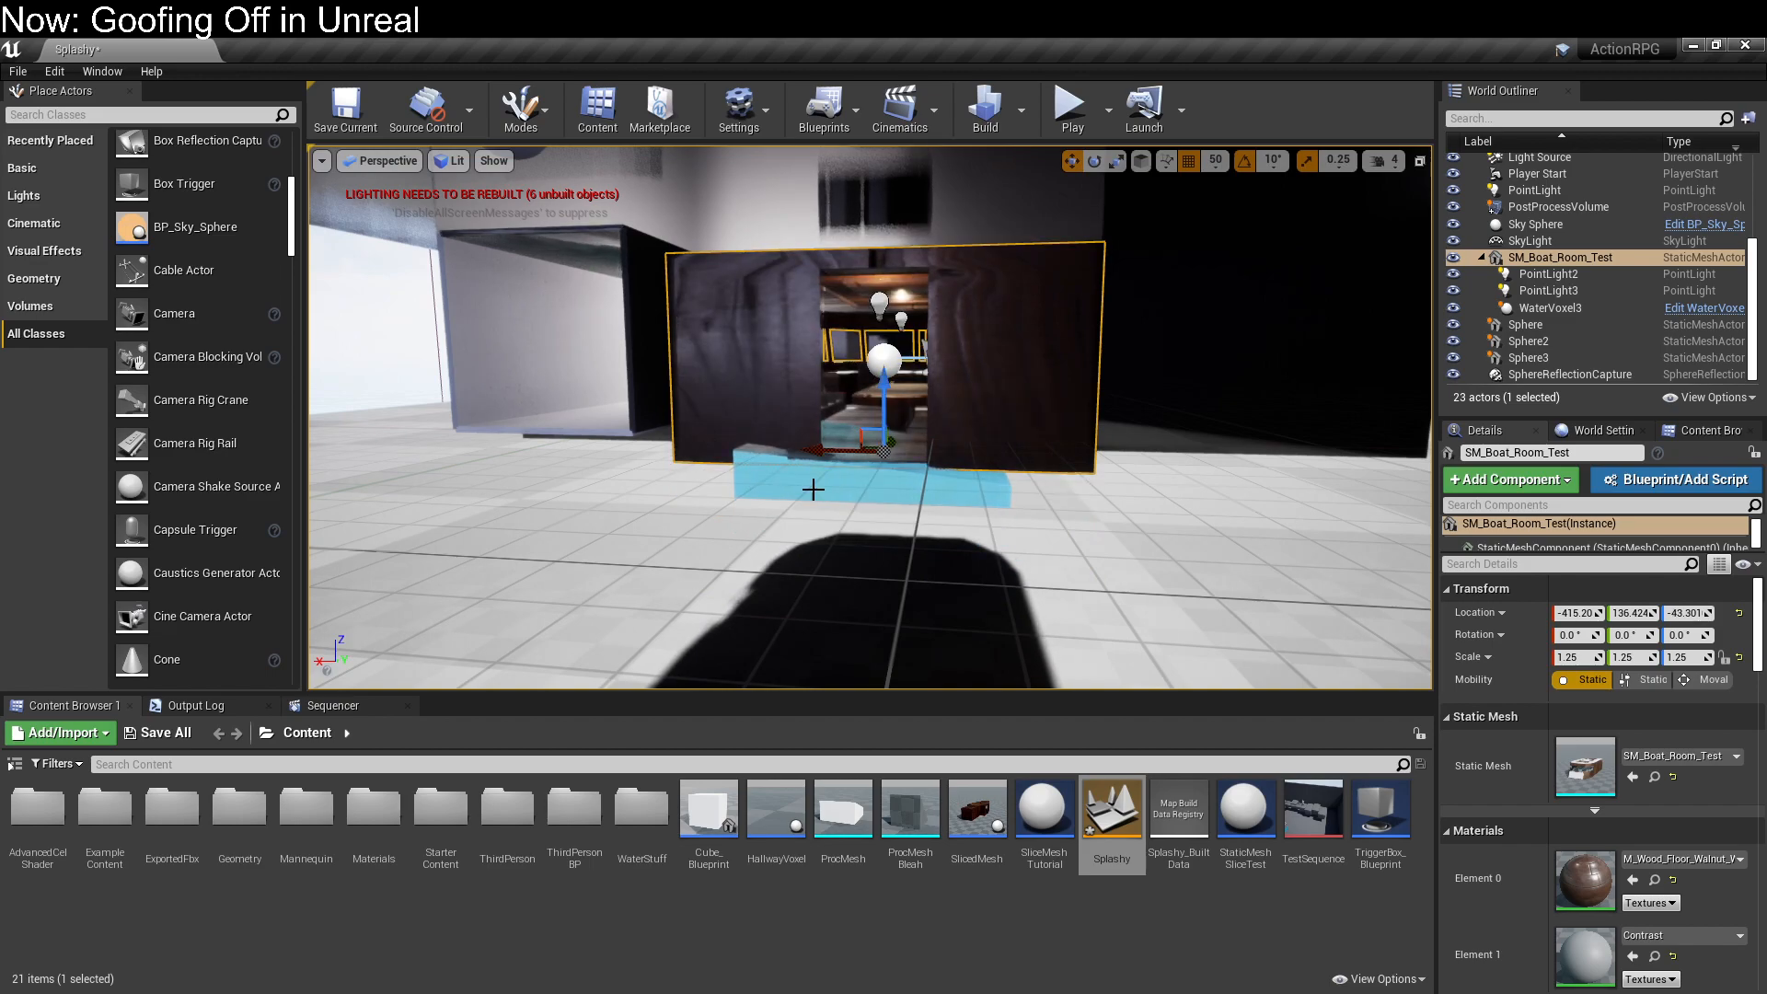
# Step: Set the Z value of WaterVoxel3's Plane Pos to 80
pyautogui.click(884, 451)
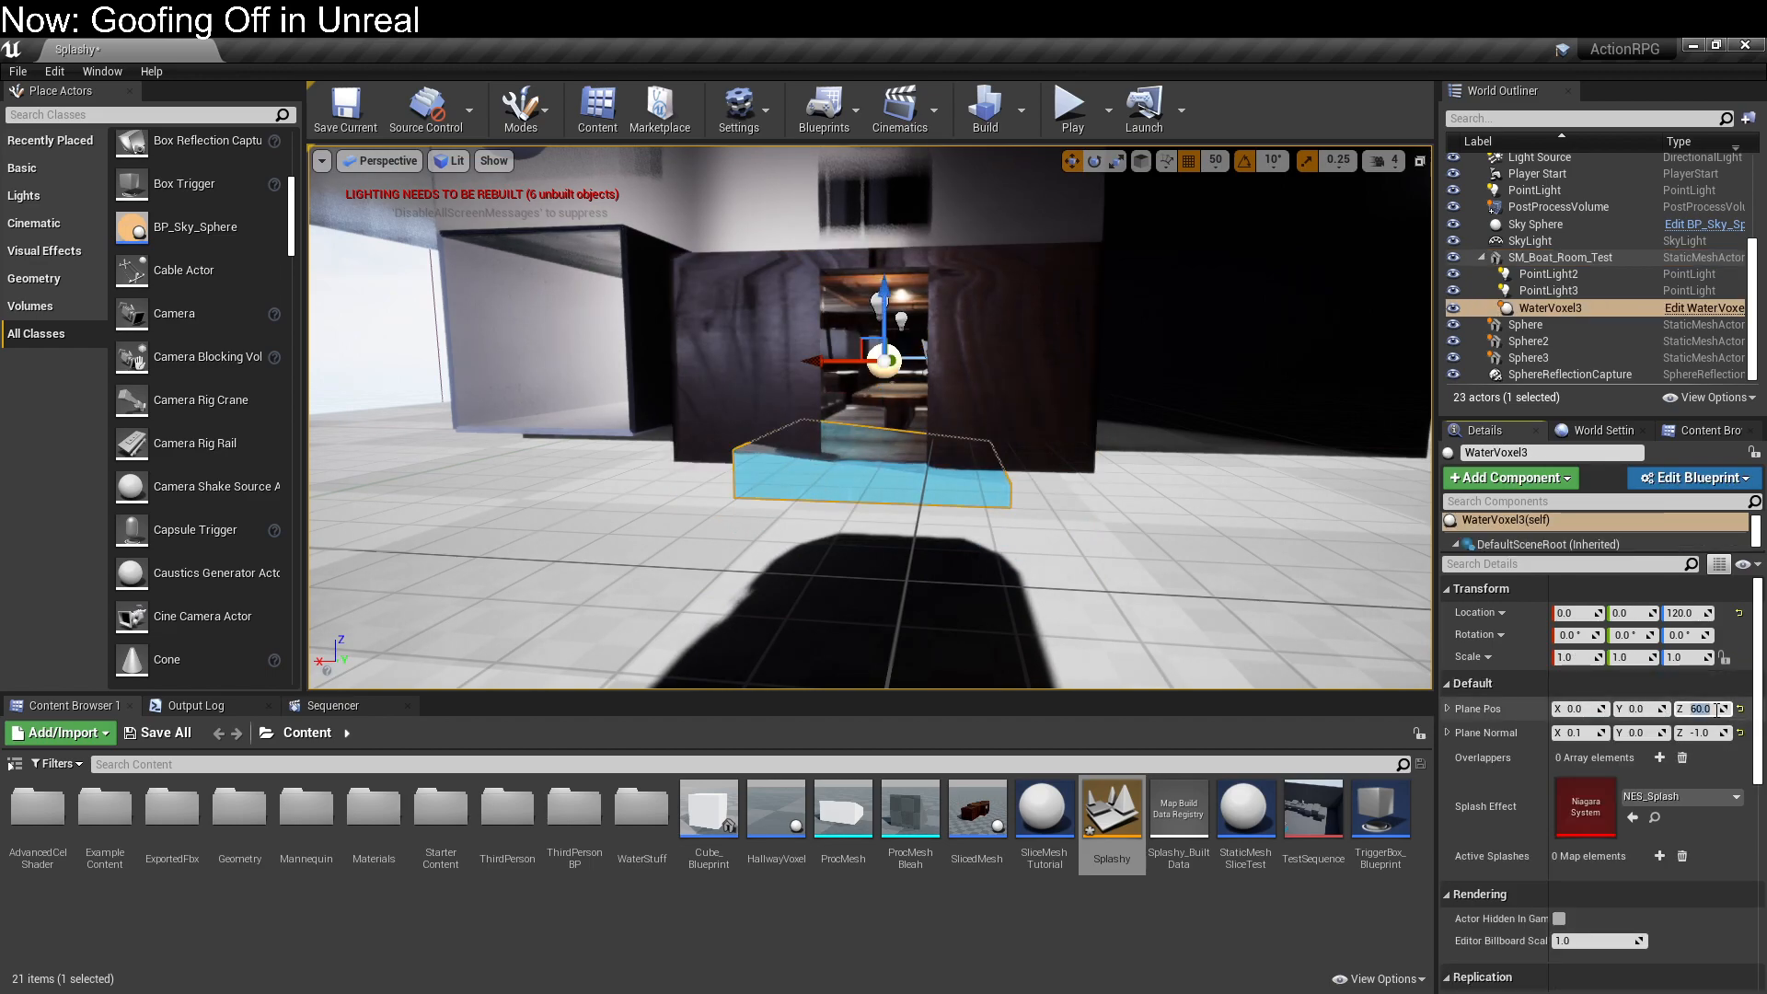
pyautogui.write('80')
pyautogui.press('Return')
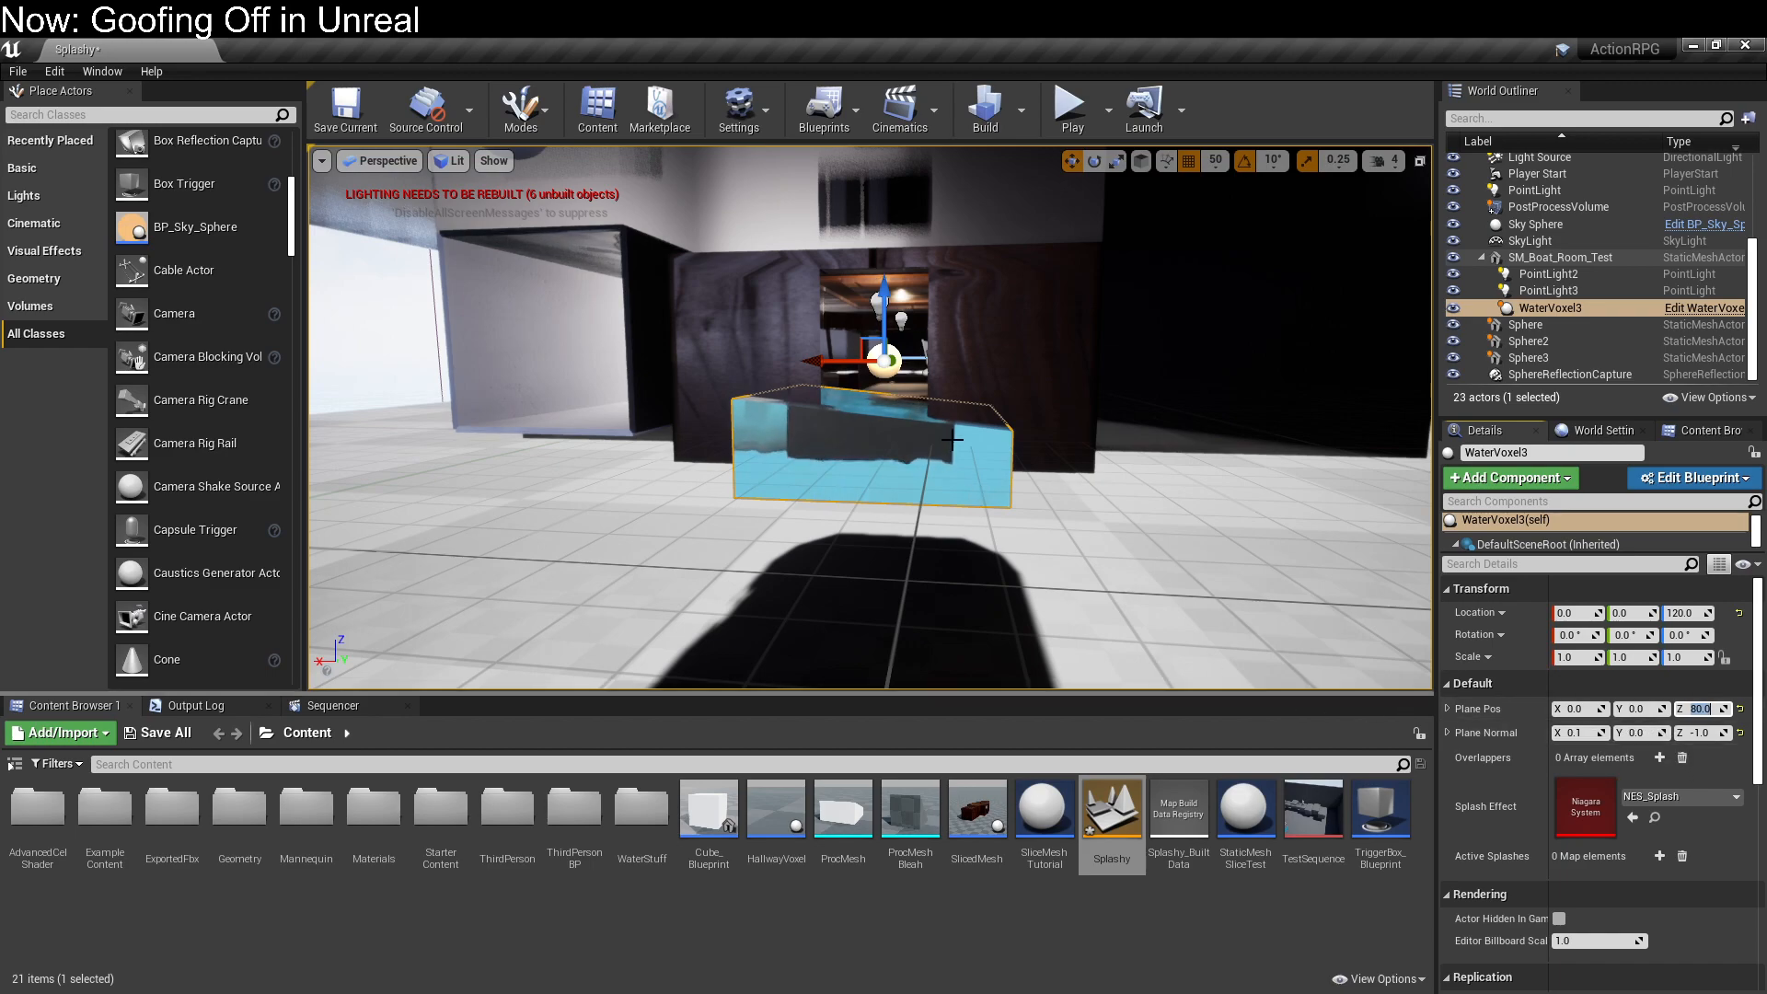
# Step: Move WaterVoxel3 into the boat room along the Y axis to a relative location of 360
pyautogui.scroll(4, 924, 406)
pyautogui.moveTo(1204, 522)
pyautogui.keyDown('alt'); pyautogui.mouseDown()
pyautogui.moveTo(1150, 520)
pyautogui.moveTo(1204, 522)
pyautogui.mouseUp(); pyautogui.keyUp('alt')
pyautogui.moveTo(910, 436)
pyautogui.mouseDown()
pyautogui.moveTo(997, 402)
pyautogui.moveTo(825, 467)
pyautogui.moveTo(899, 422)
pyautogui.mouseUp()
pyautogui.scroll(6, 828, 461)
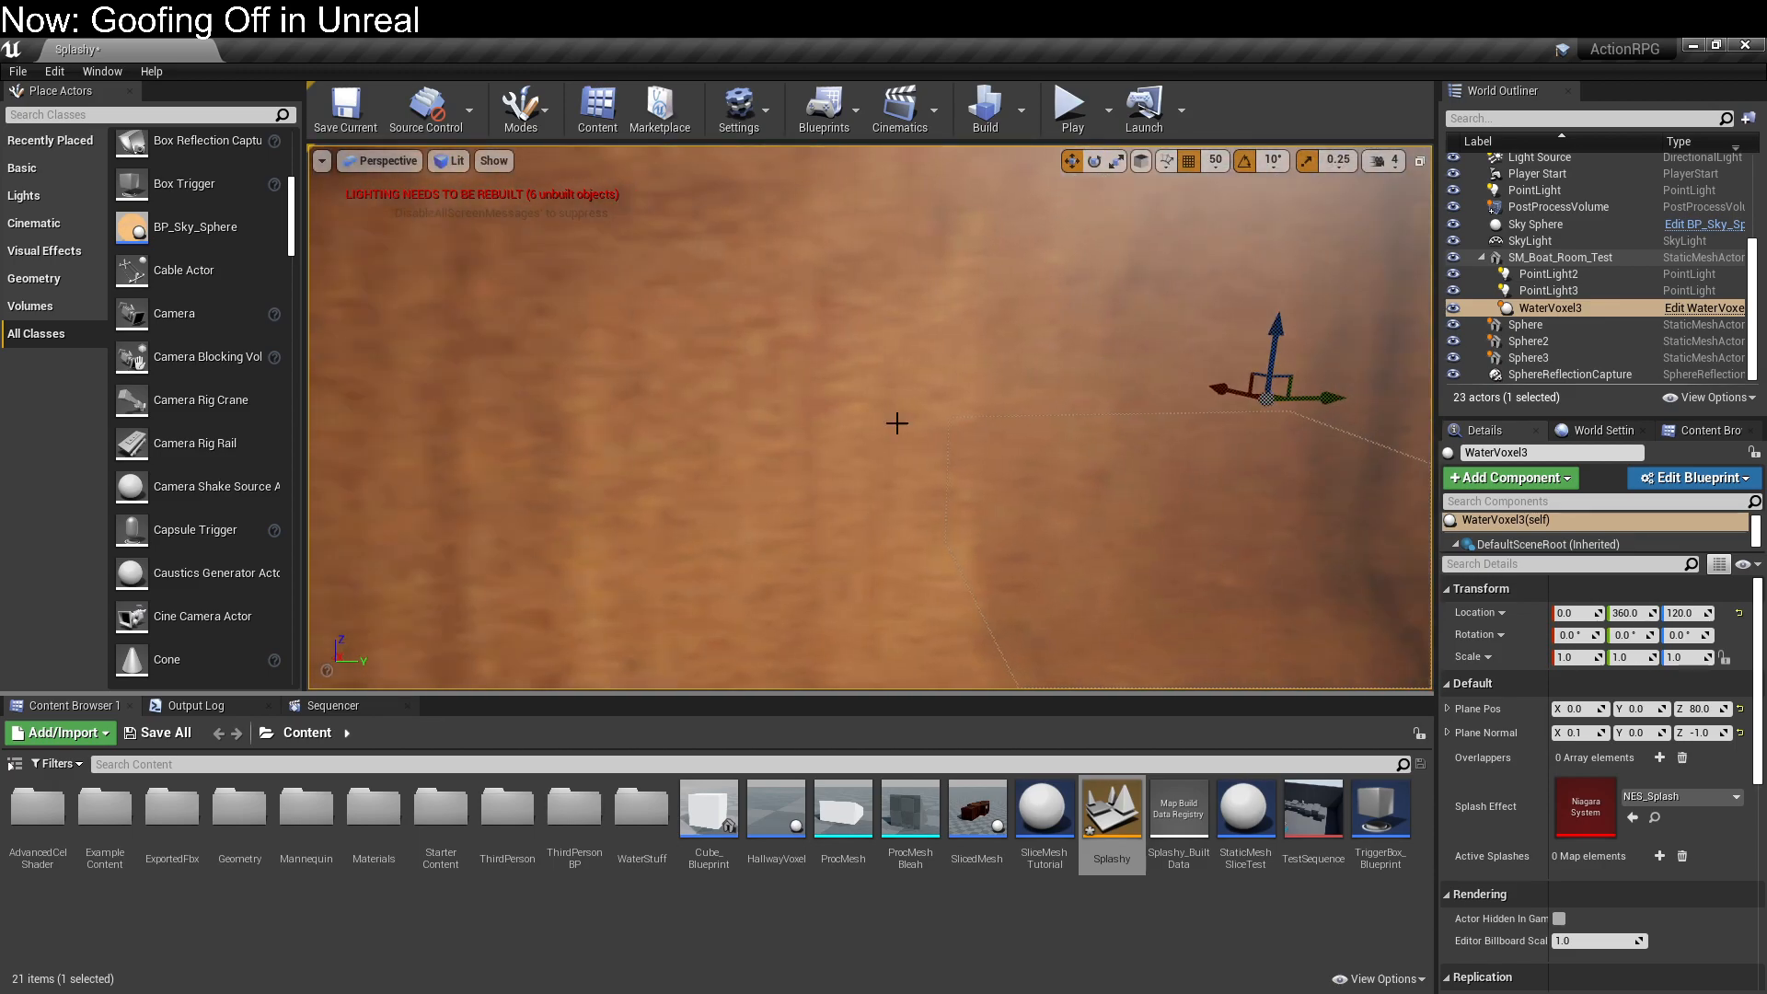
# Step: Stretch WaterVoxel3 along the room's length to a Y scale of 2.5
pyautogui.scroll(-5, 644, 322)
pyautogui.press('f')
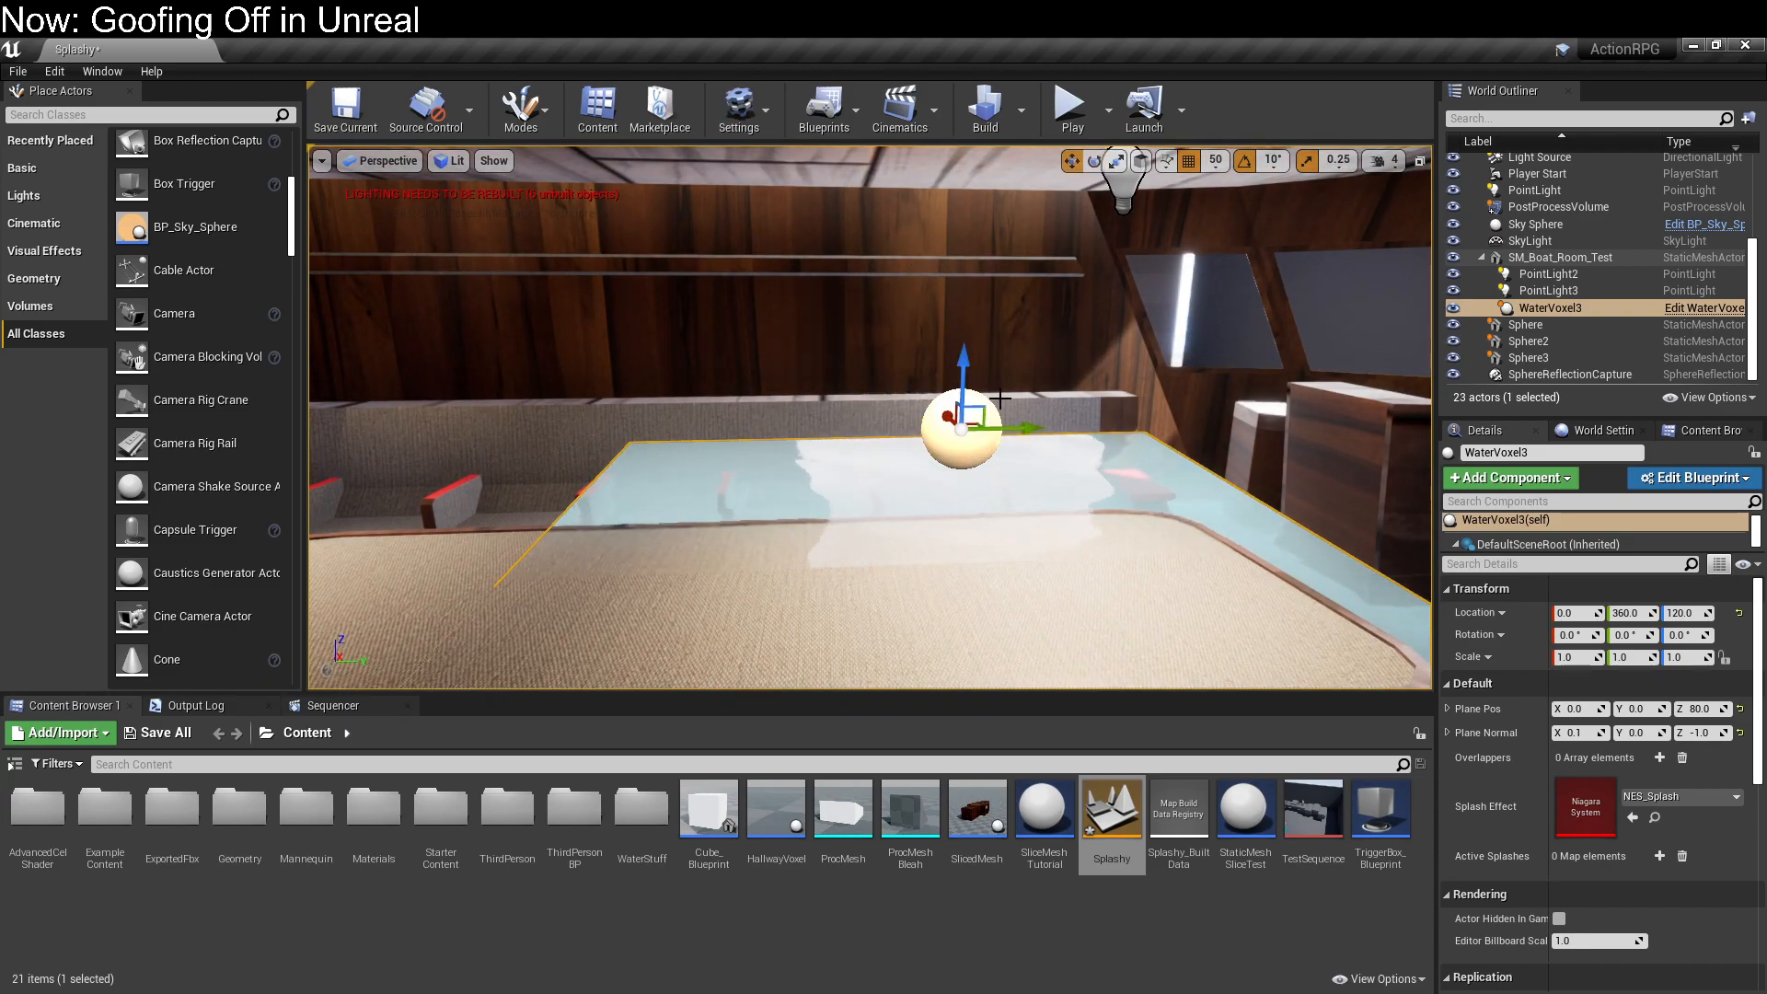
pyautogui.press('e')
pyautogui.press('r')
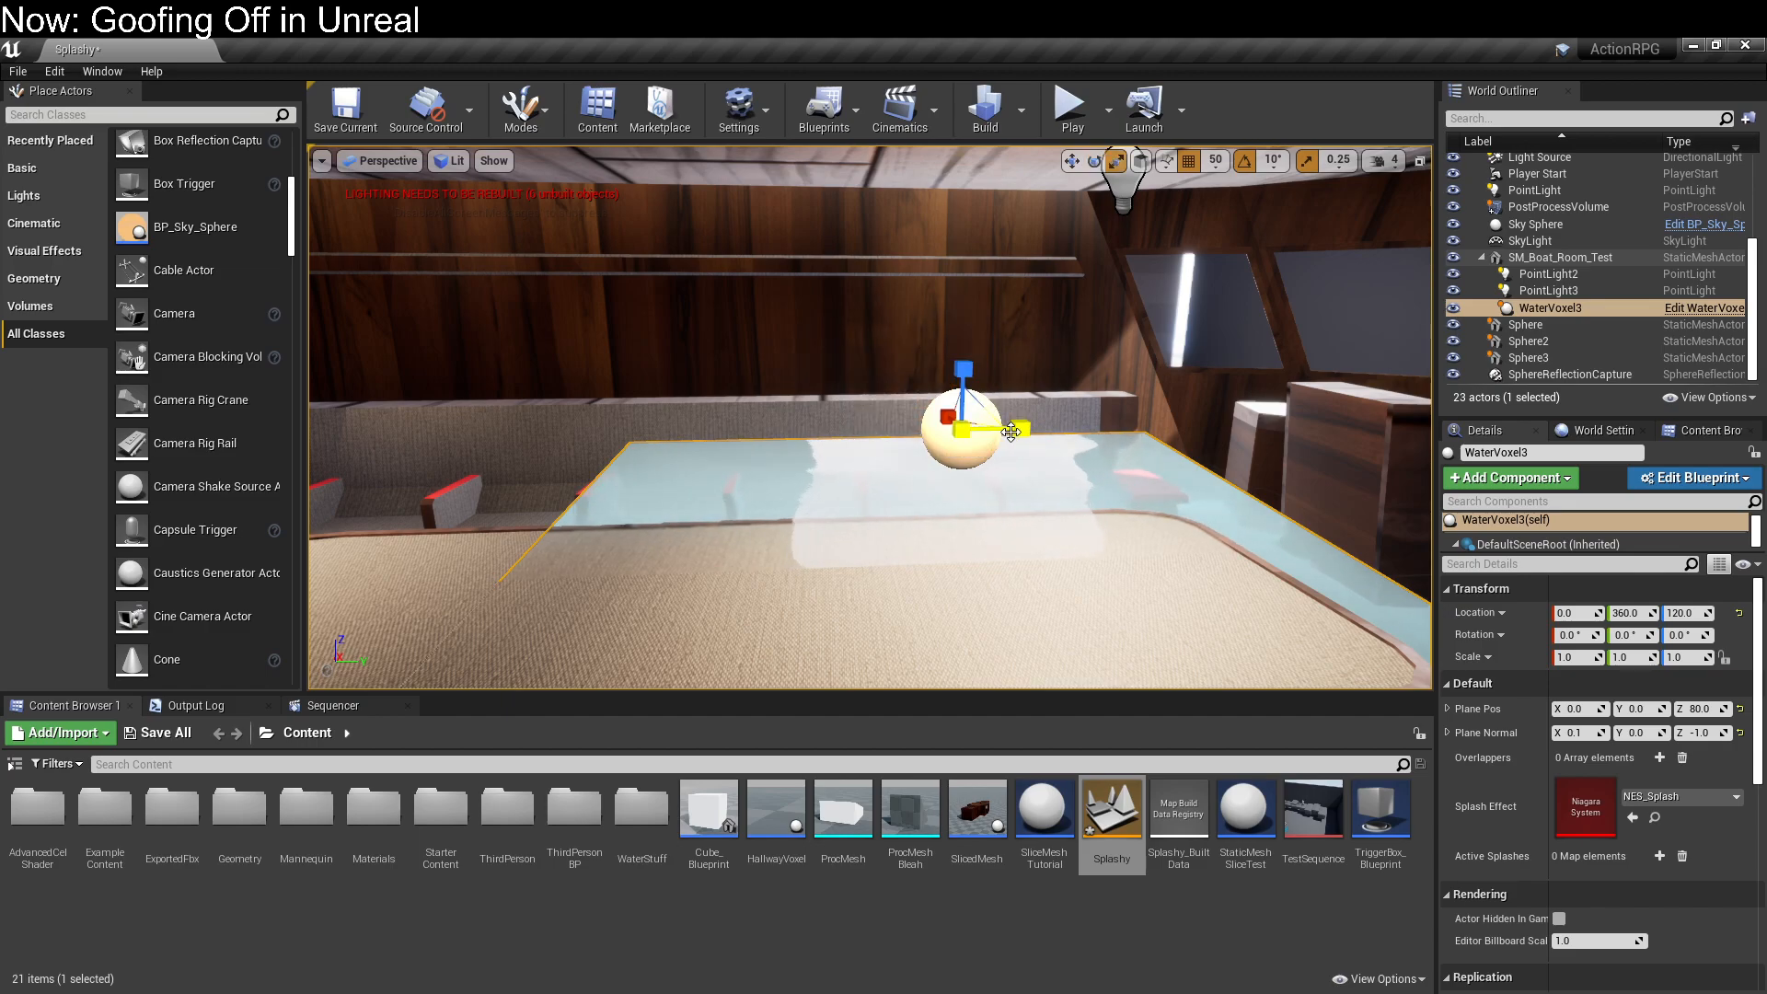
pyautogui.moveTo(1020, 430); pyautogui.dragTo(920, 433, button='right')
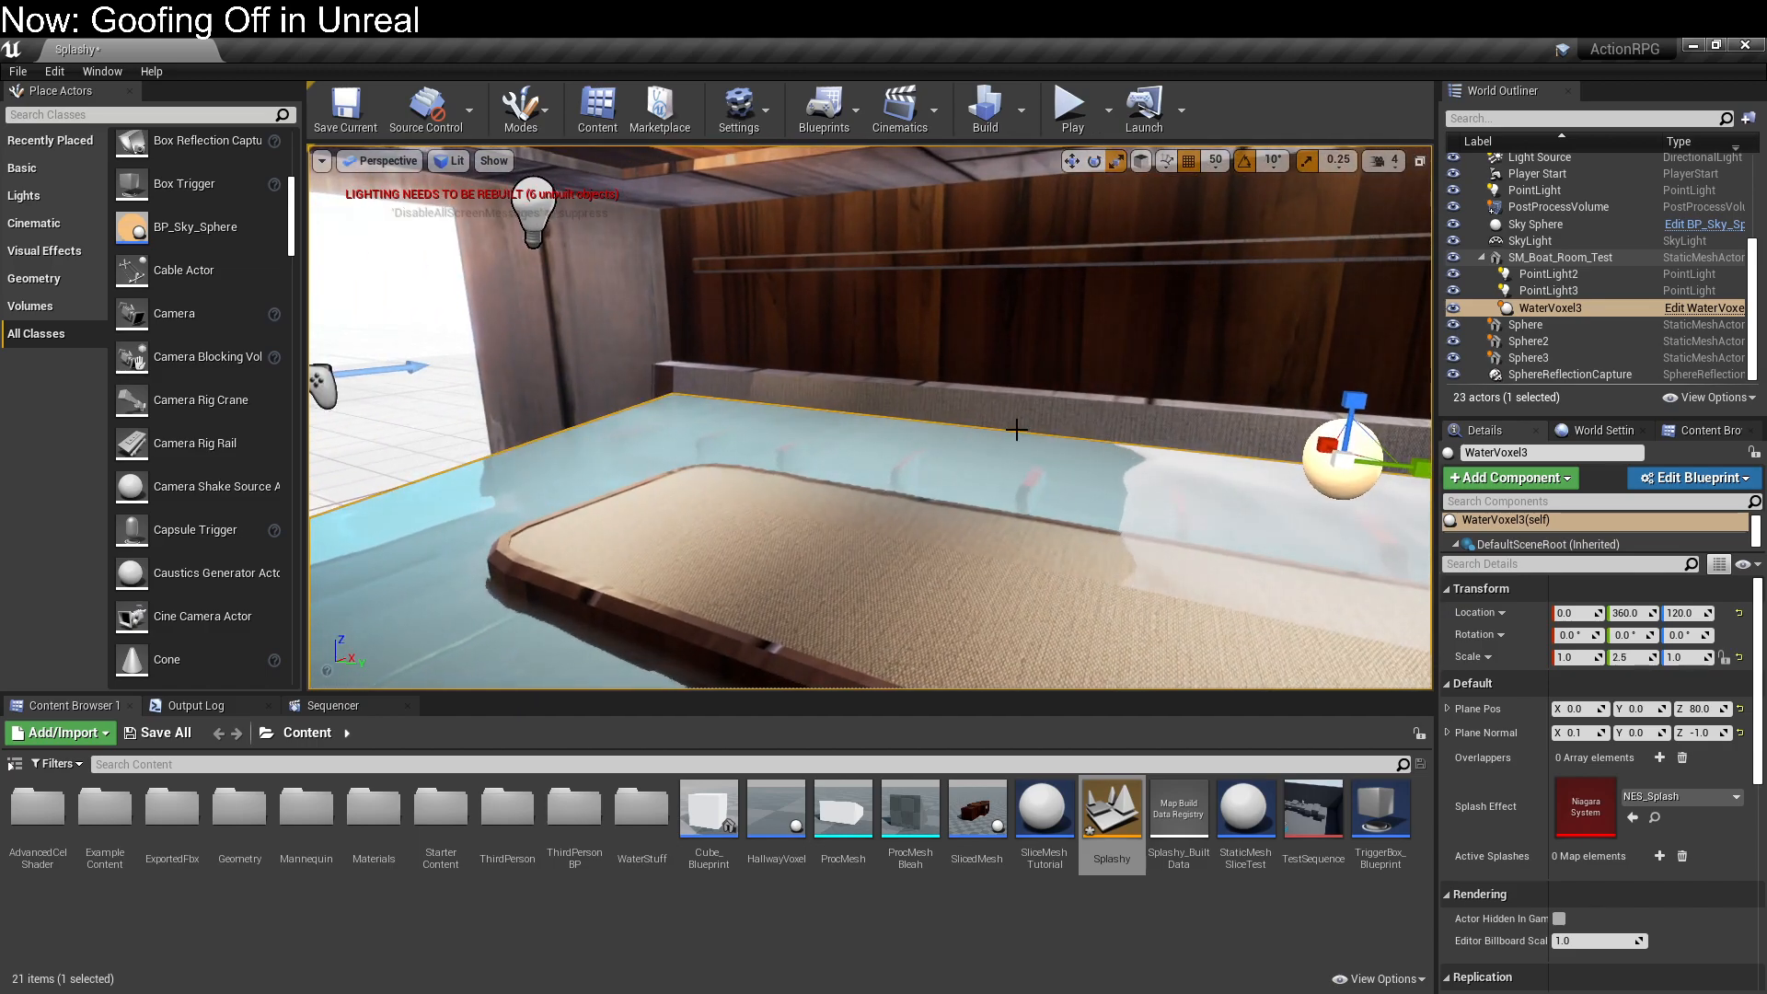
# Step: Scale WaterVoxel3 to 1.75 in X and 2.75 in Y, and move it to Y 320 to fit the boat room
pyautogui.moveTo(1293, 451); pyautogui.dragTo(1394, 451, button='right')
pyautogui.moveTo(1229, 454); pyautogui.dragTo(1164, 460)
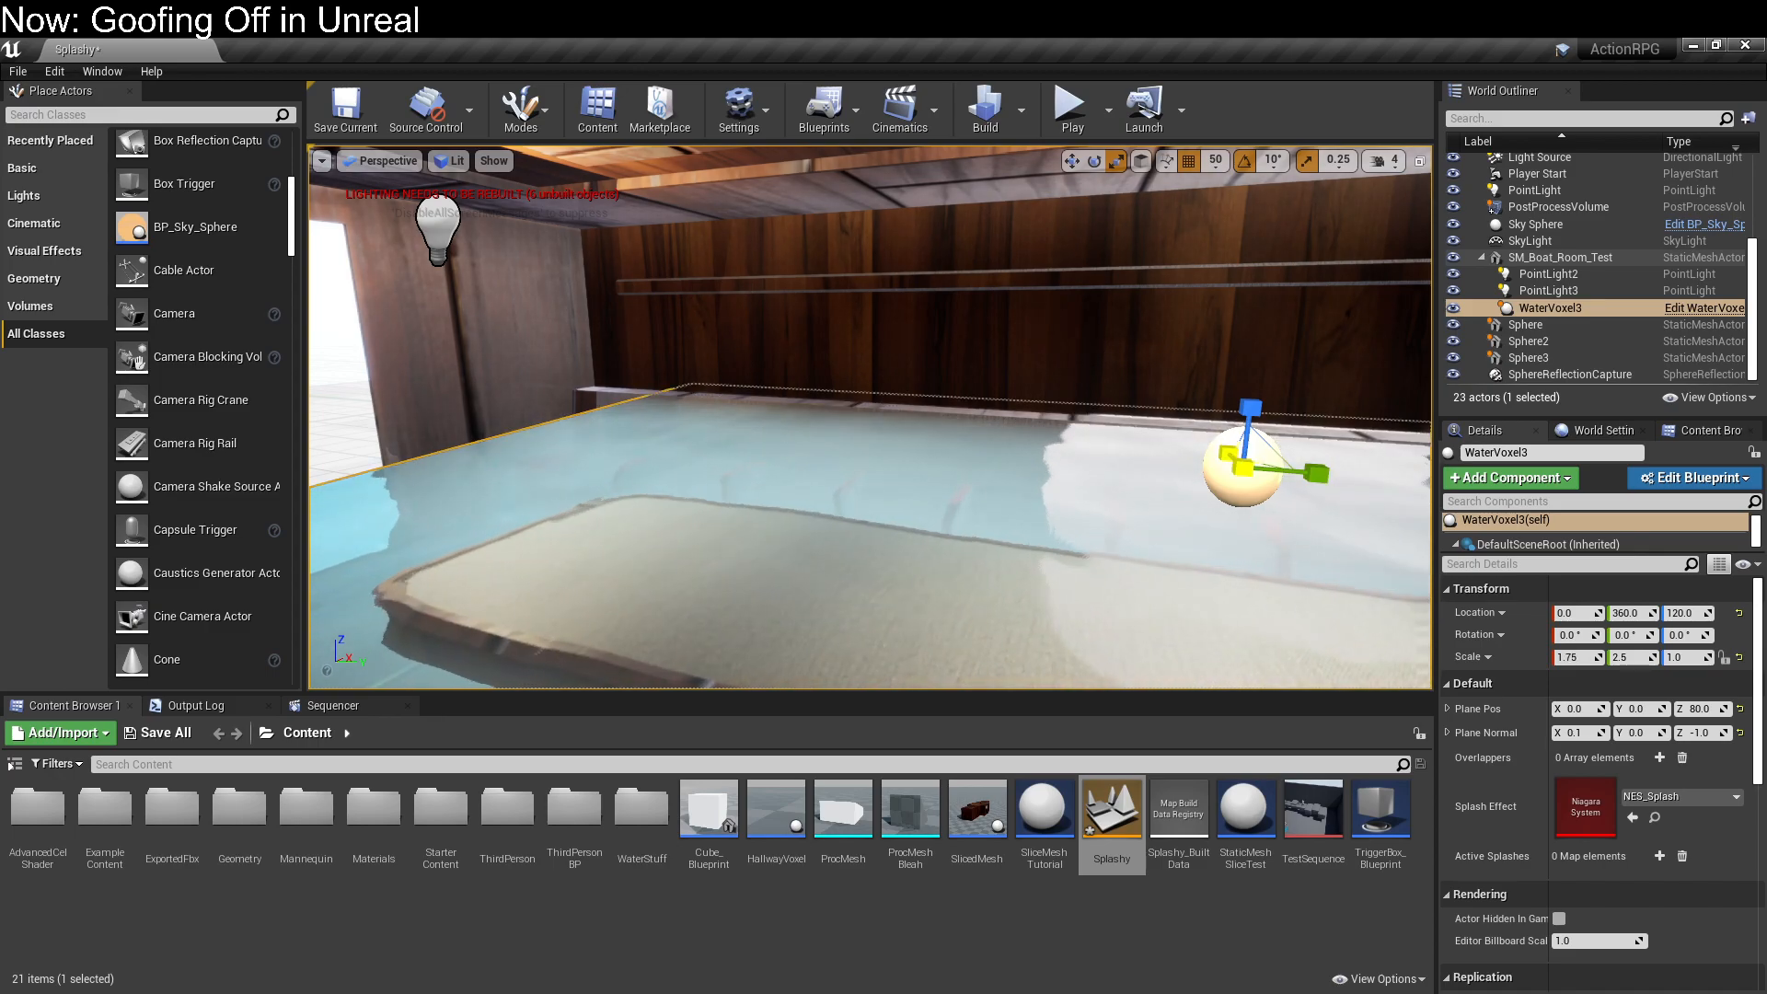
pyautogui.moveTo(1318, 474); pyautogui.dragTo(1330, 474)
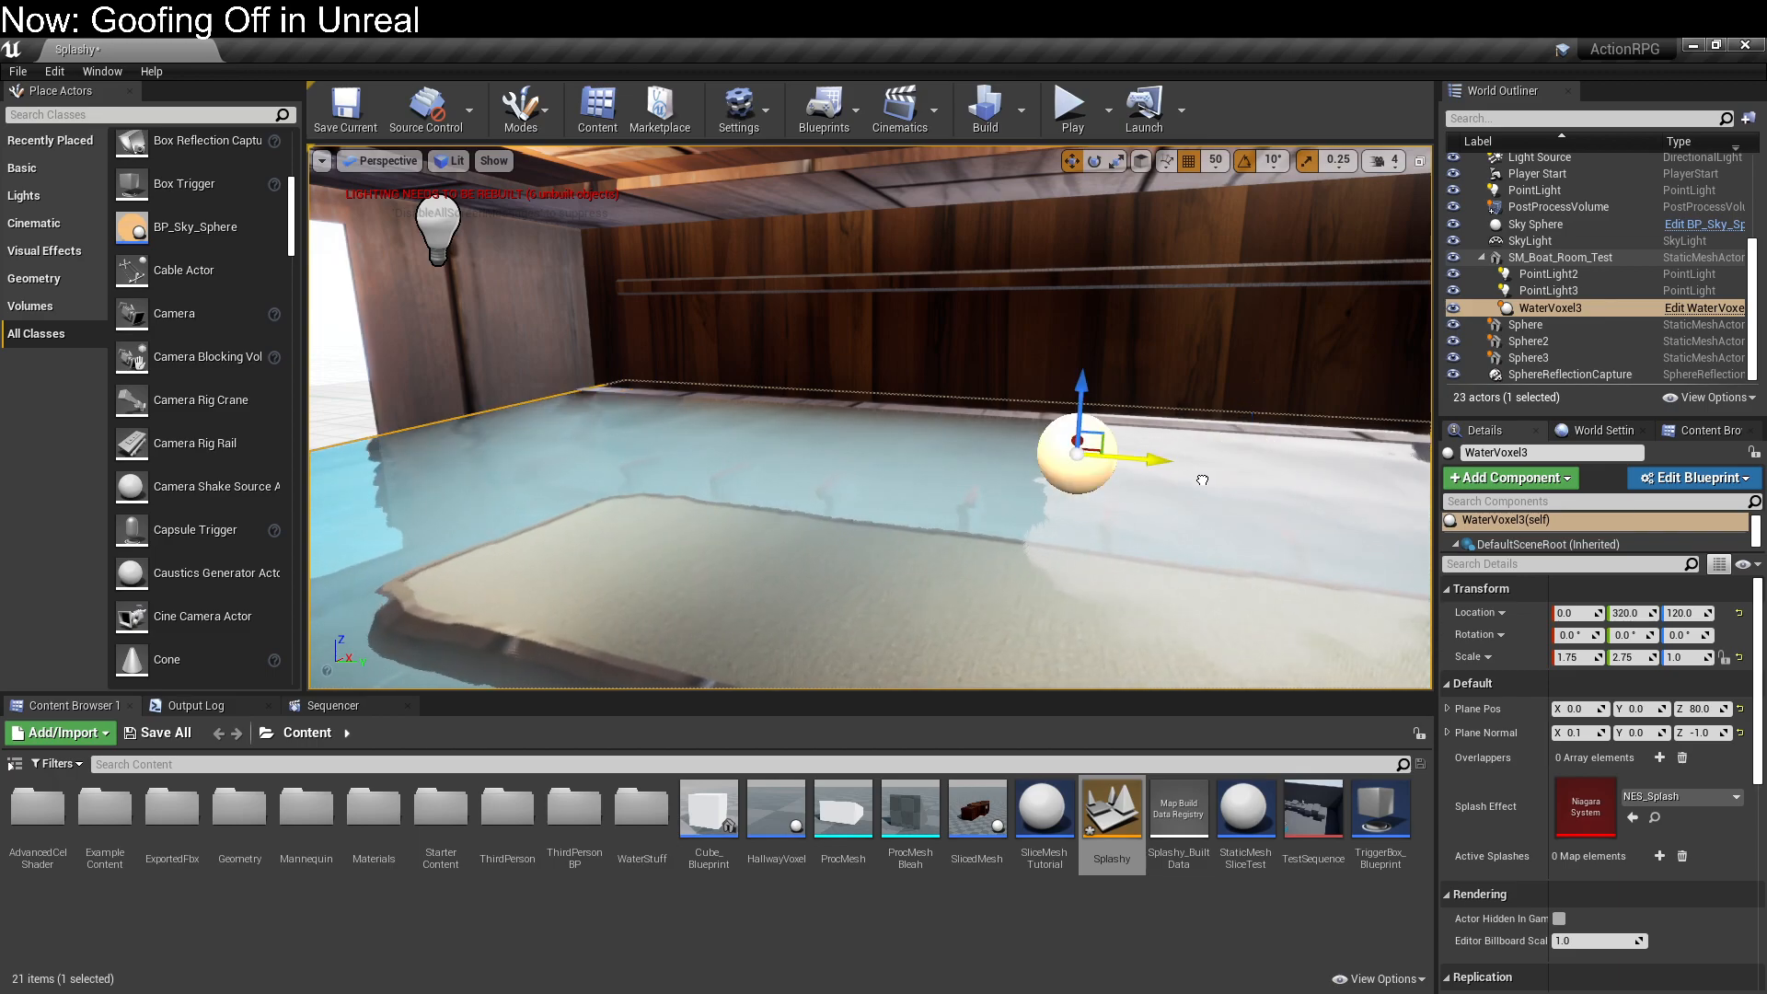
pyautogui.scroll(-15, 1185, 480)
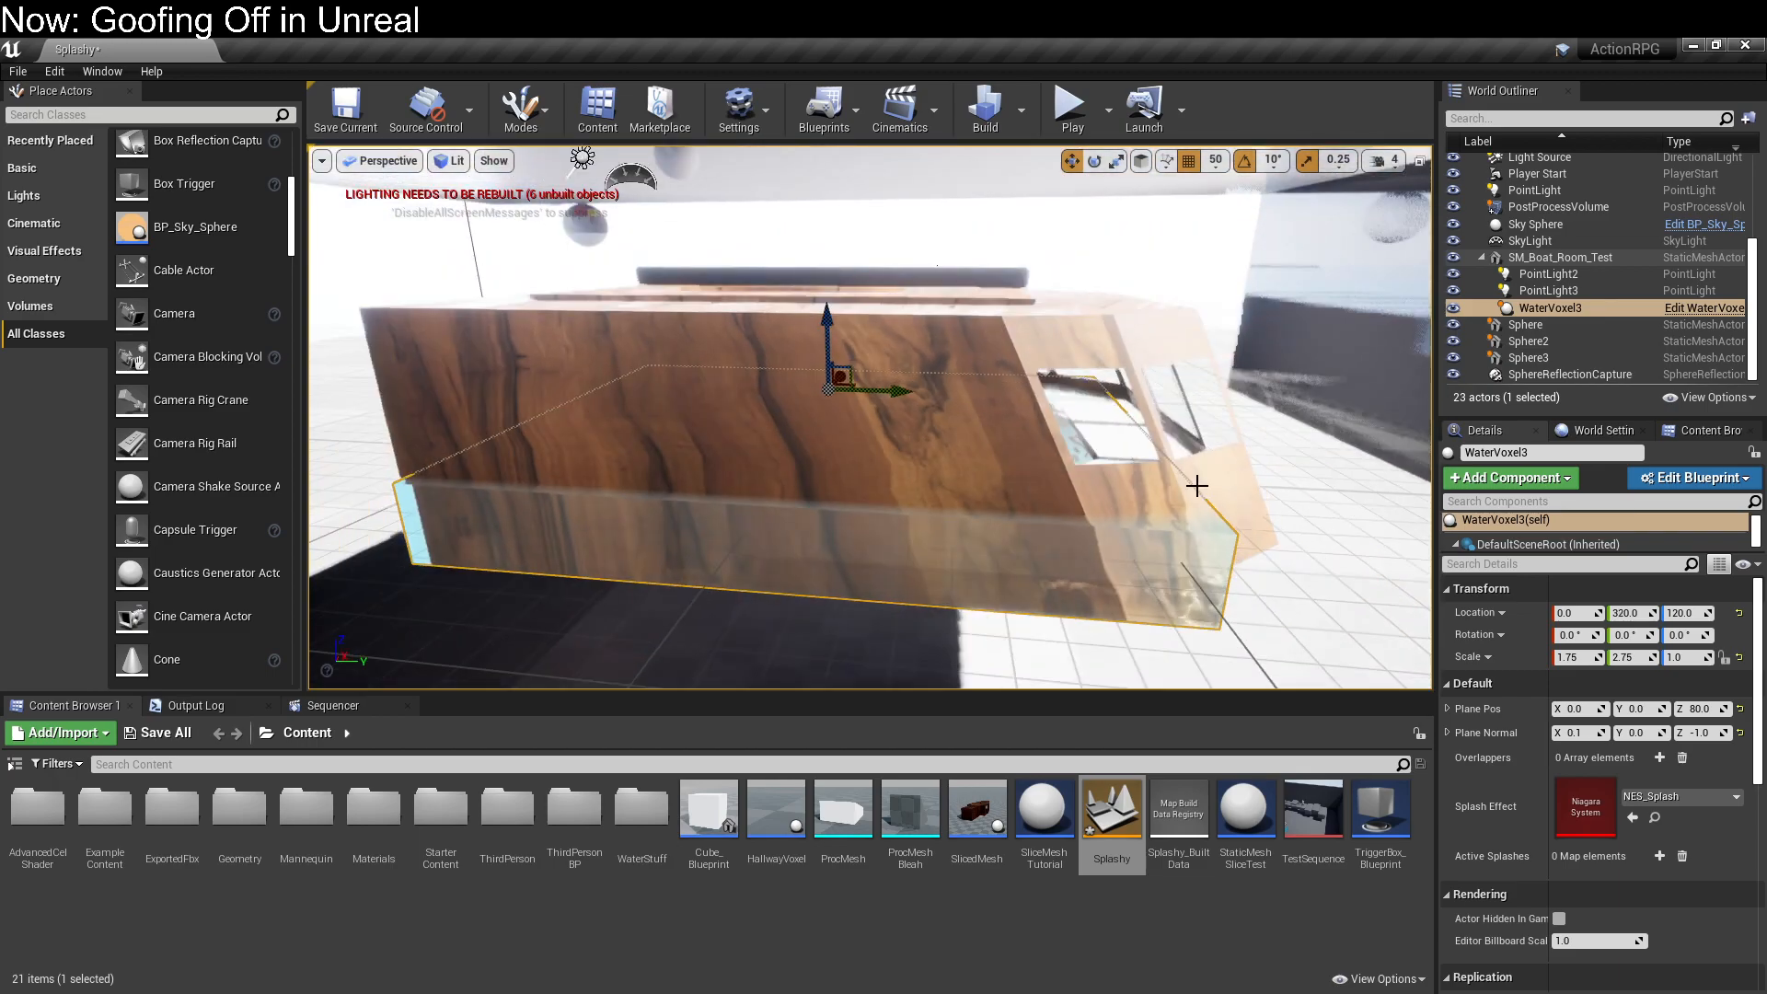
pyautogui.moveTo(884, 481); pyautogui.dragTo(841, 480, button='right')
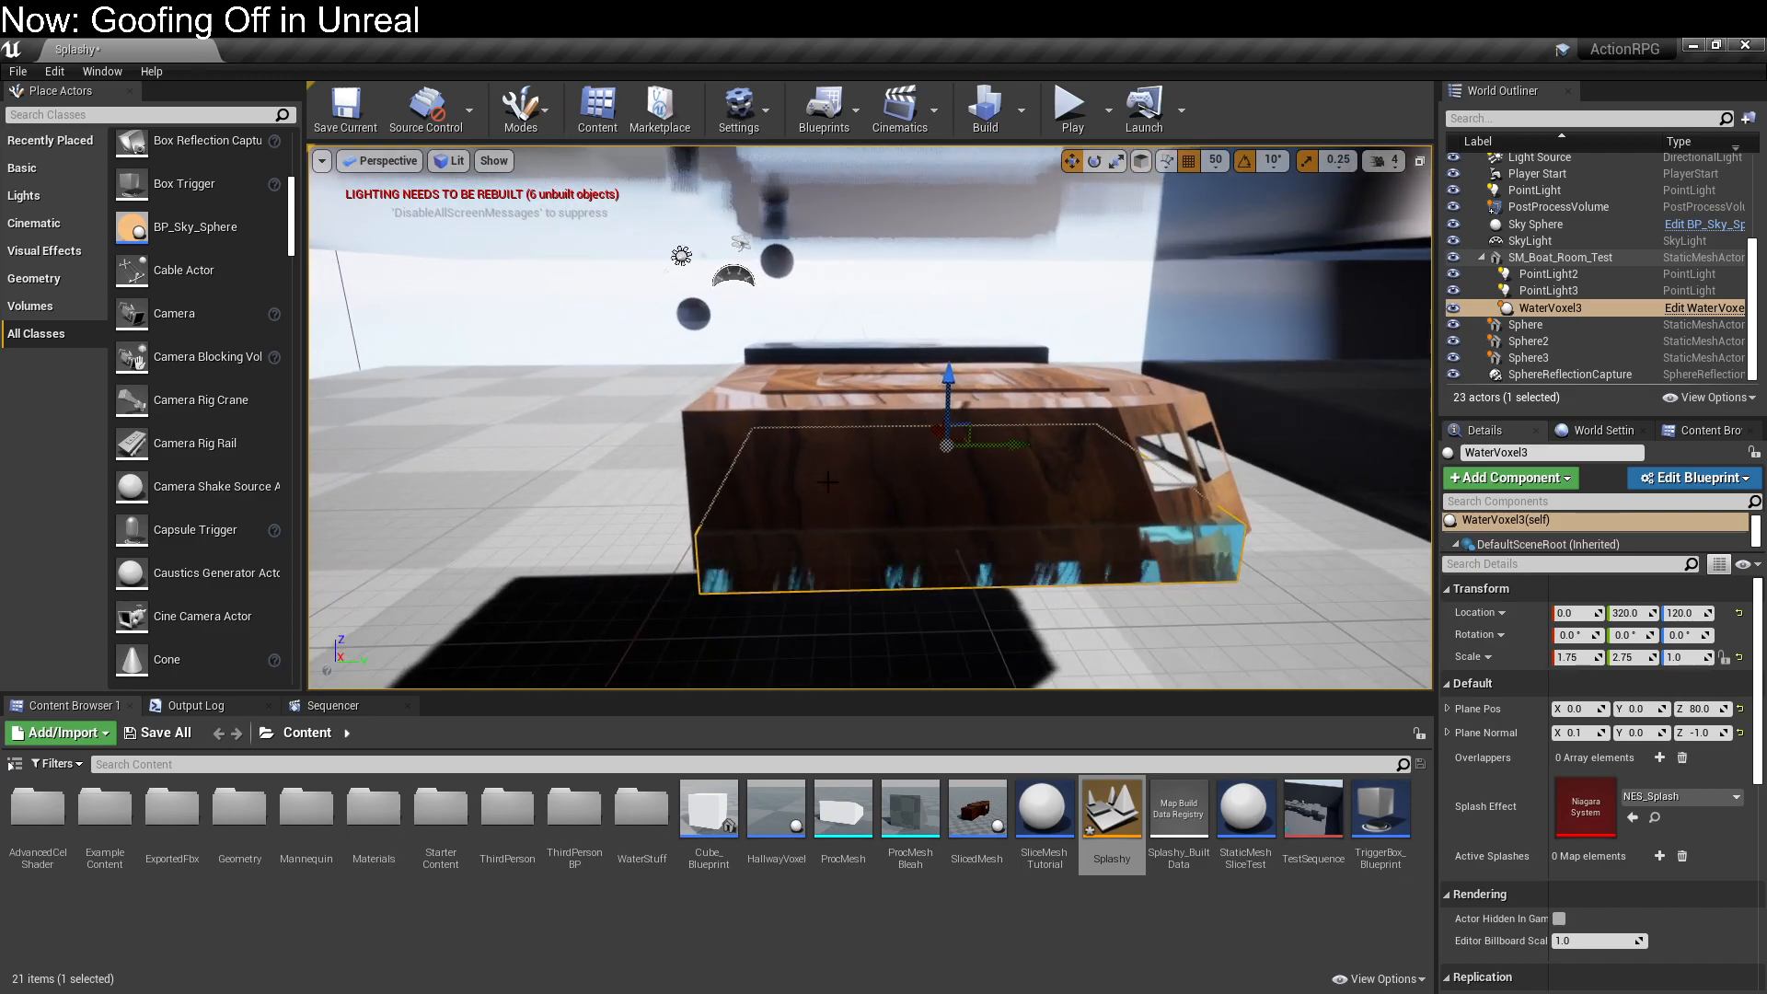
# Step: Play-test the level by walking the character through the water in the boat room, and end the play session
pyautogui.click(1069, 106)
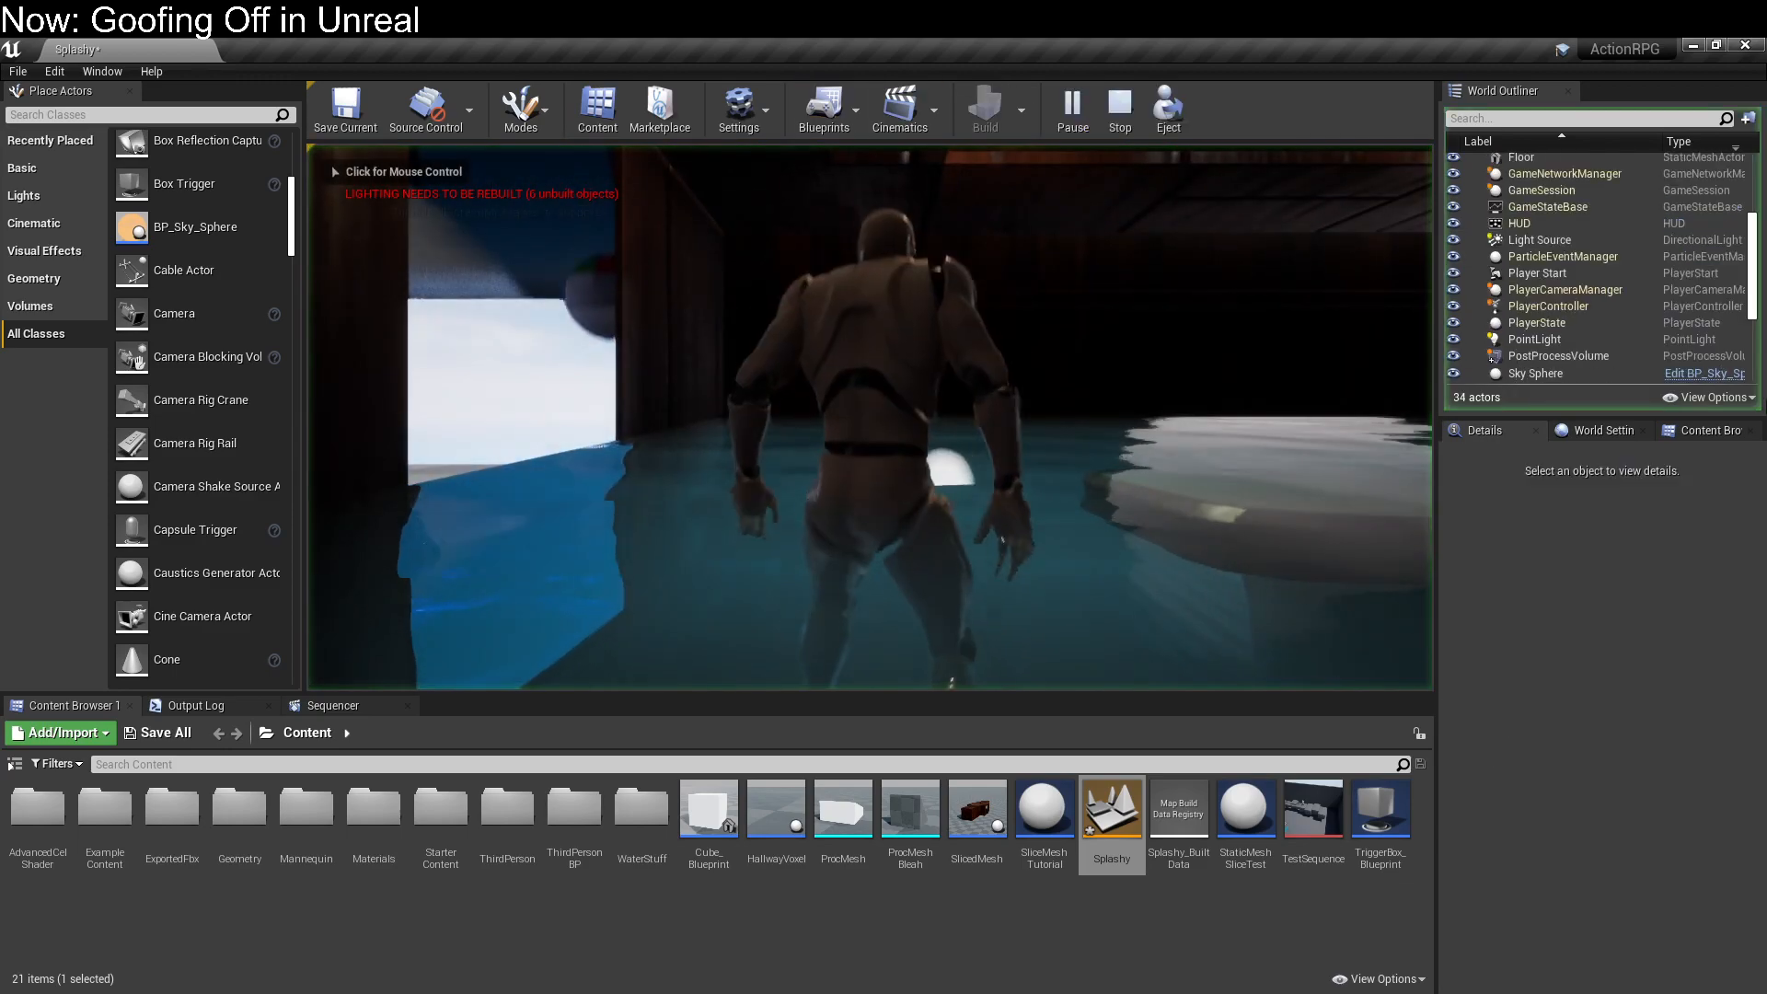
pyautogui.click(1289, 414)
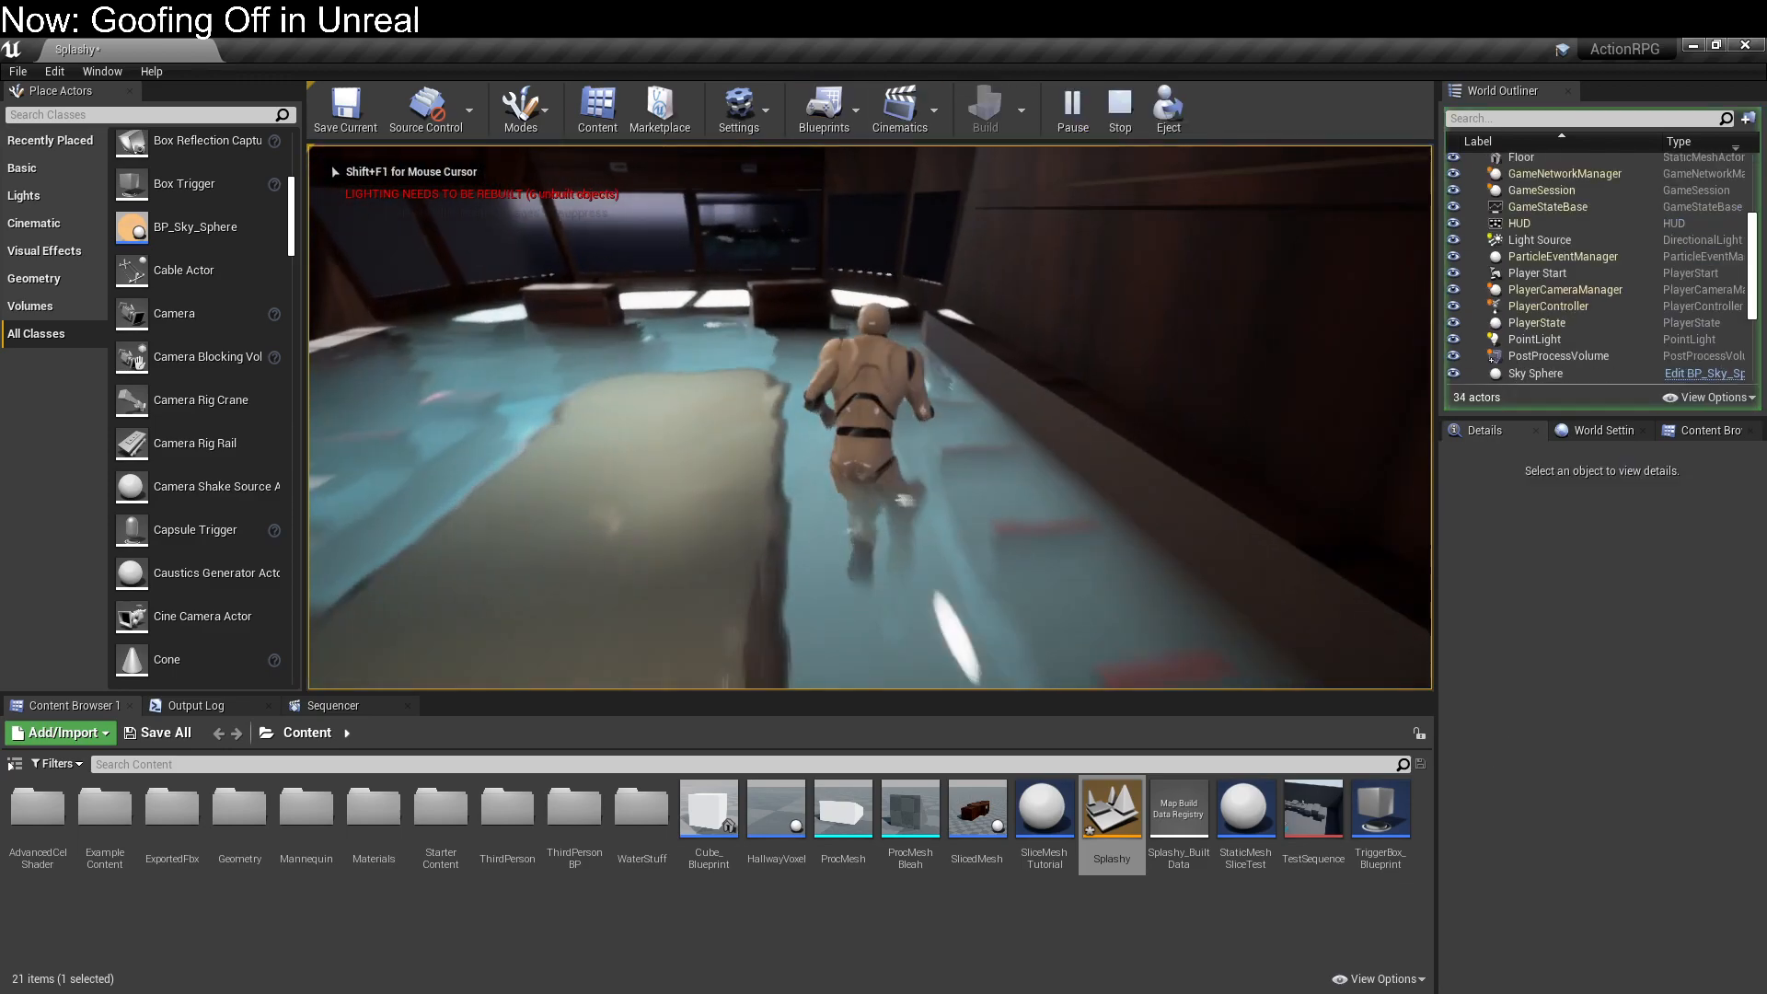
pyautogui.press('w')
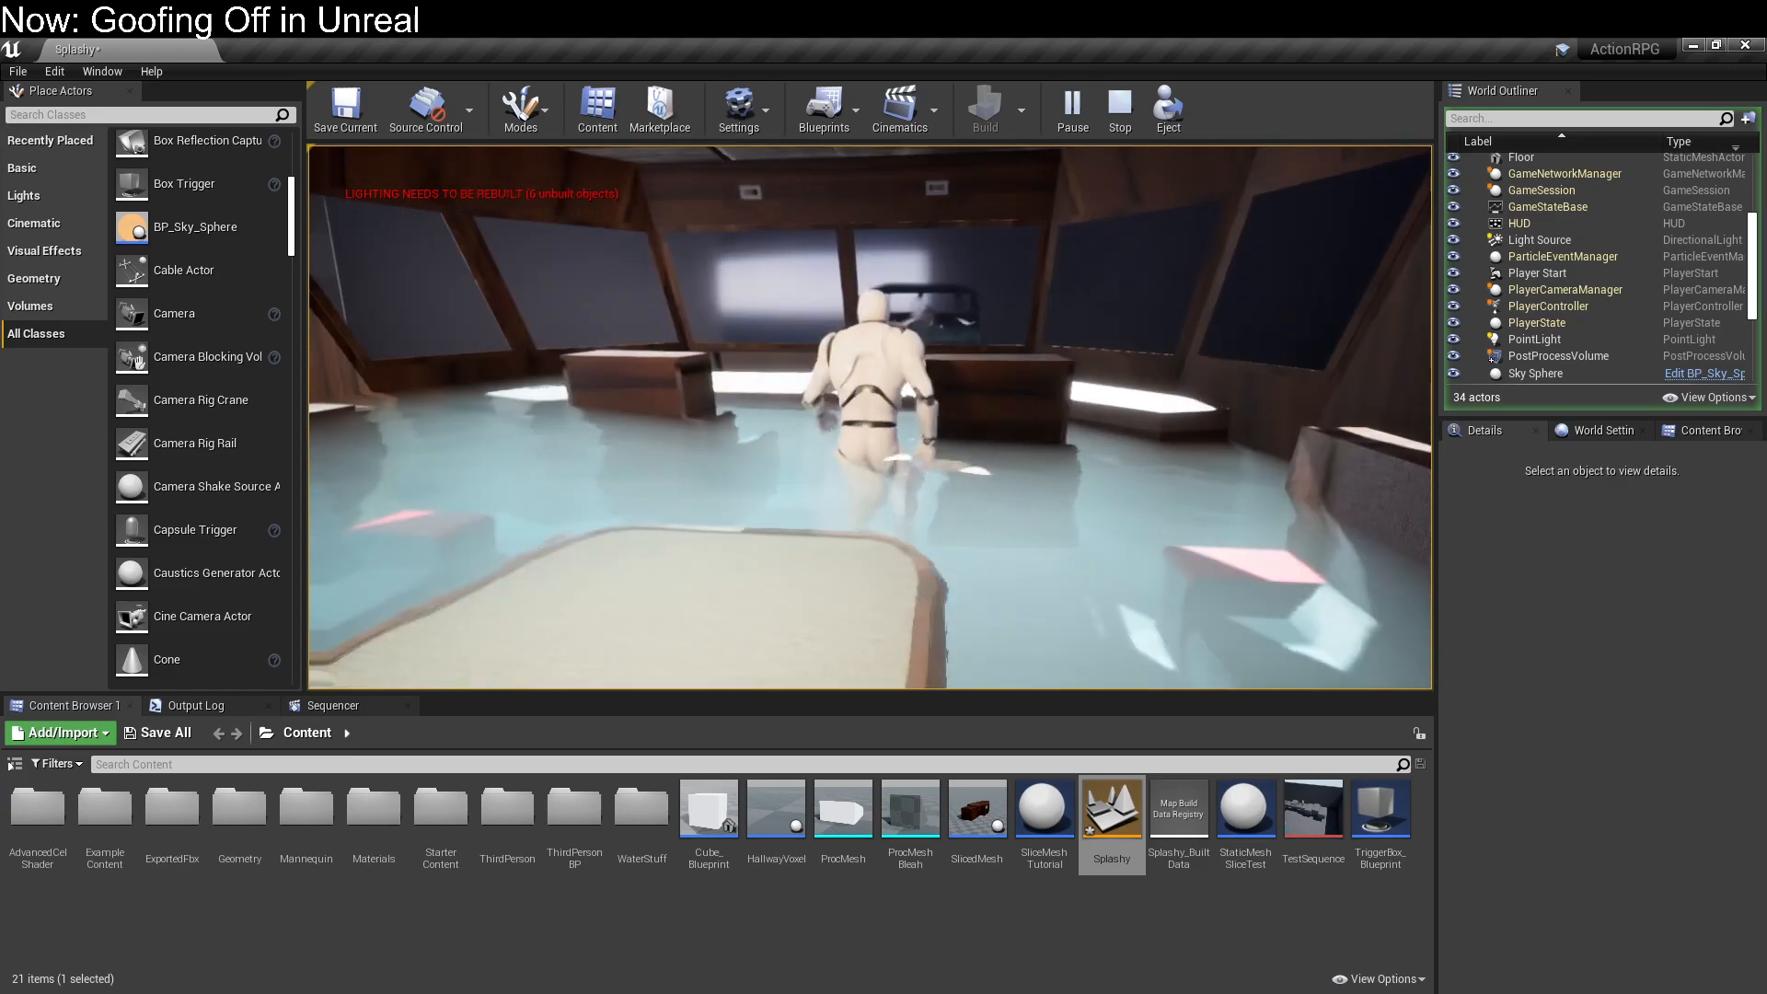
pyautogui.press('w')
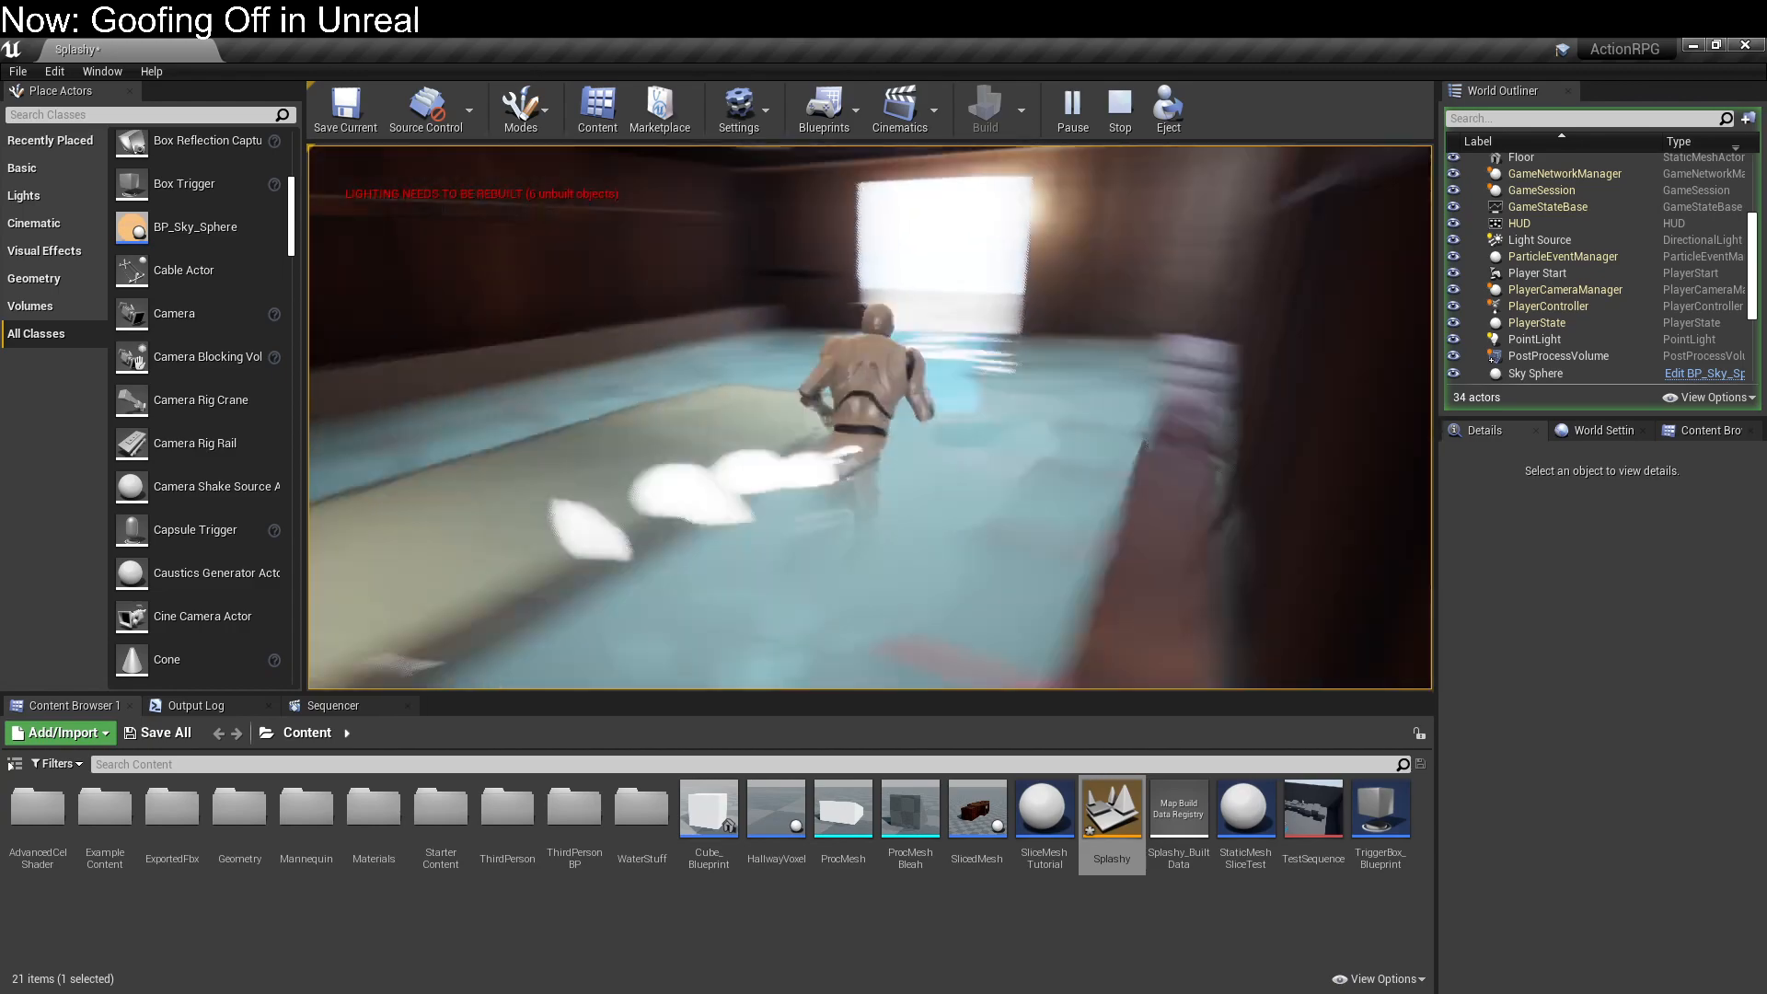
pyautogui.press('w')
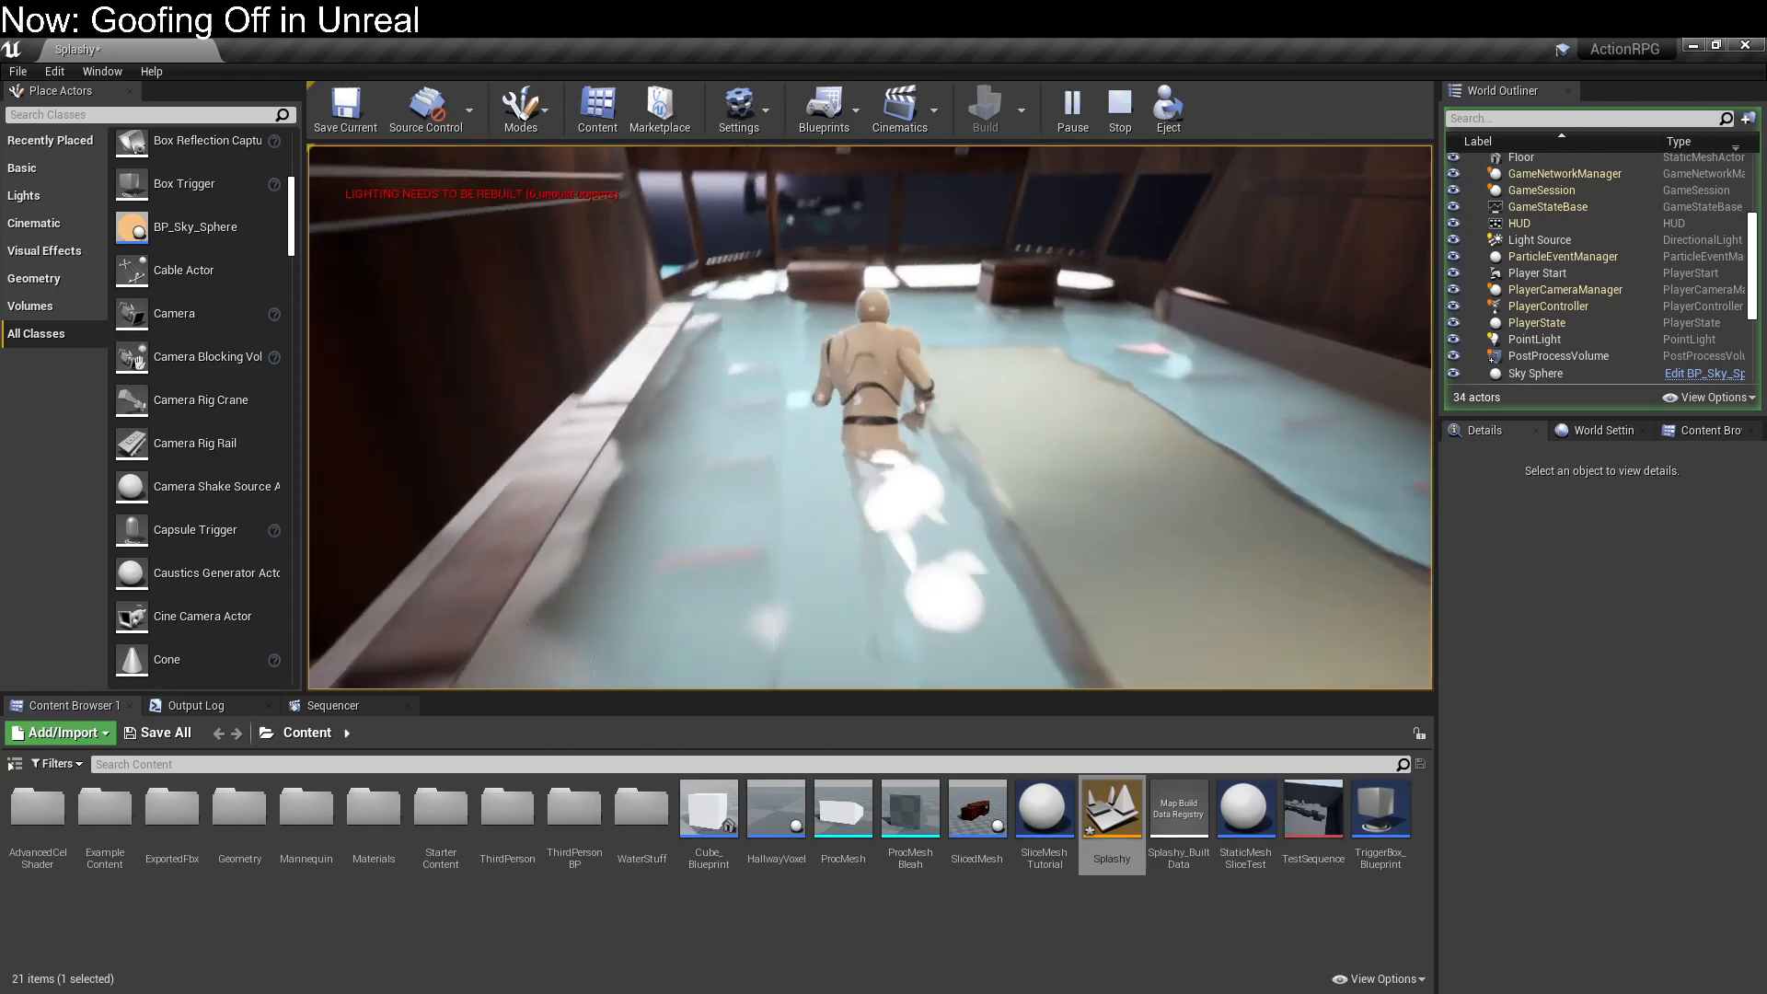
pyautogui.press('Escape')
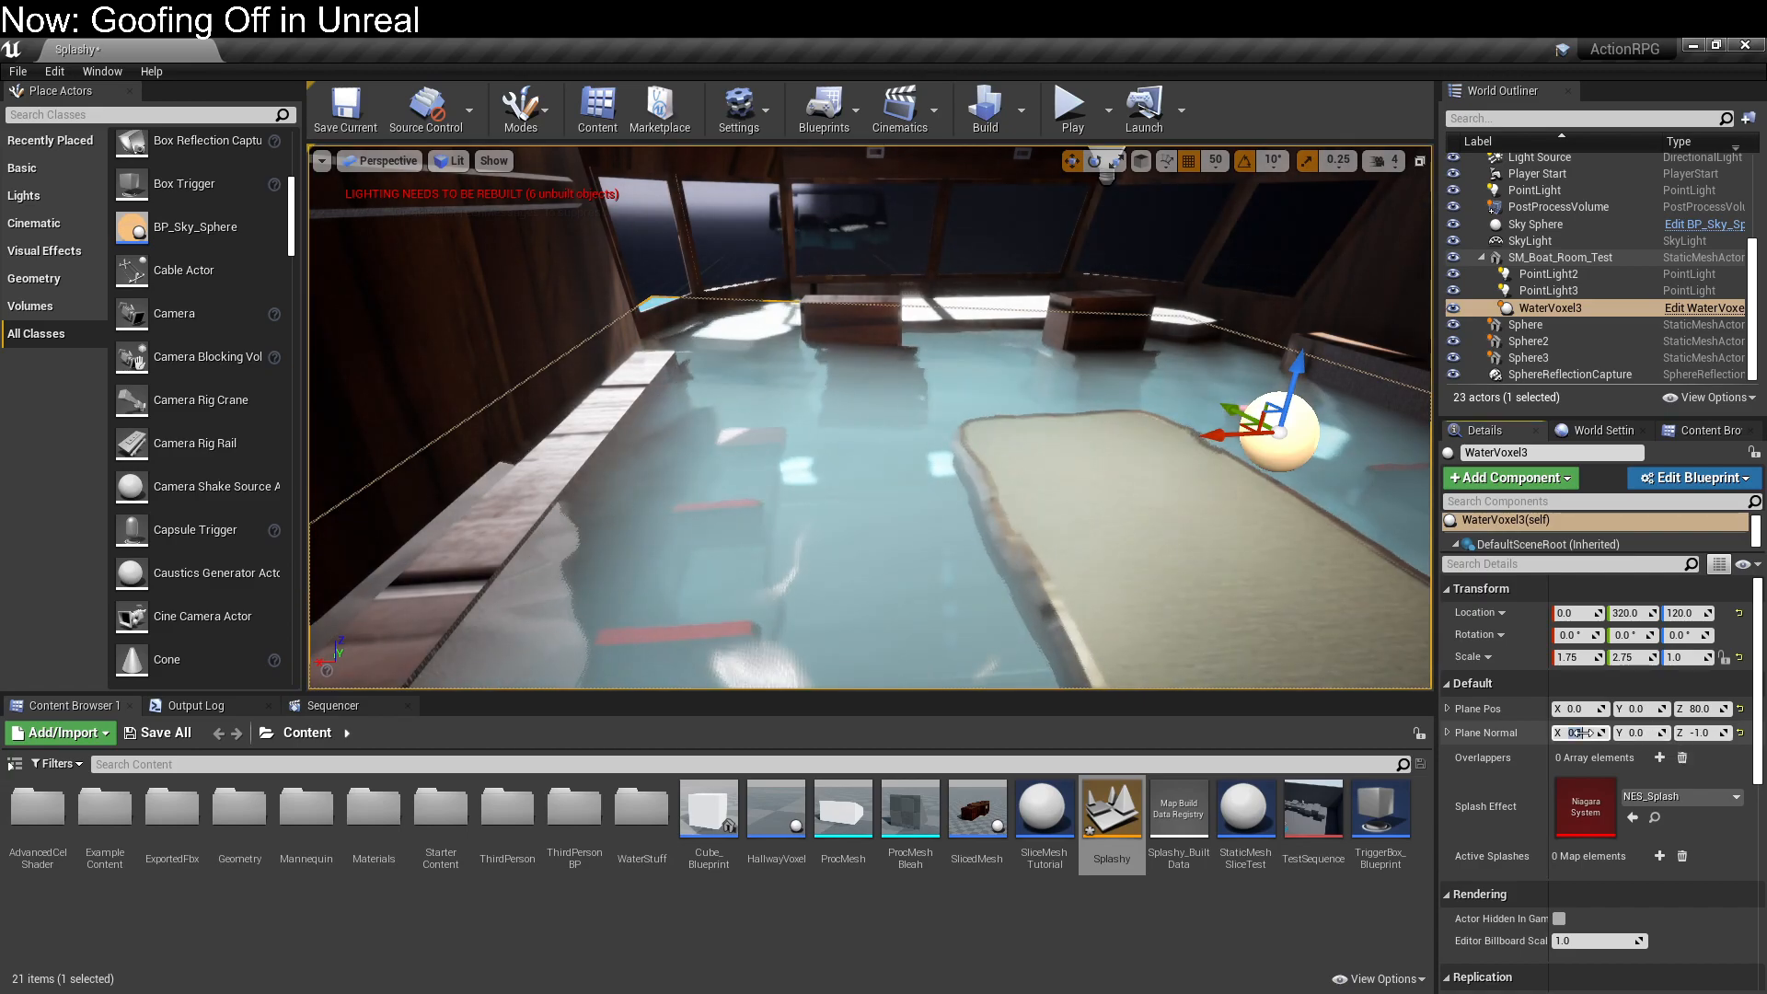
# Step: Set the Plane Normal X value of WaterVoxel3 to 0
pyautogui.write('0')
pyautogui.press('Return')
pyautogui.scroll(-1, 1565, 728)
# Step: Rotate SM_Boat_Room_Test steeply sideways about its lengthwise axis to see how the attached water is sliced
pyautogui.scroll(-10, 1353, 654)
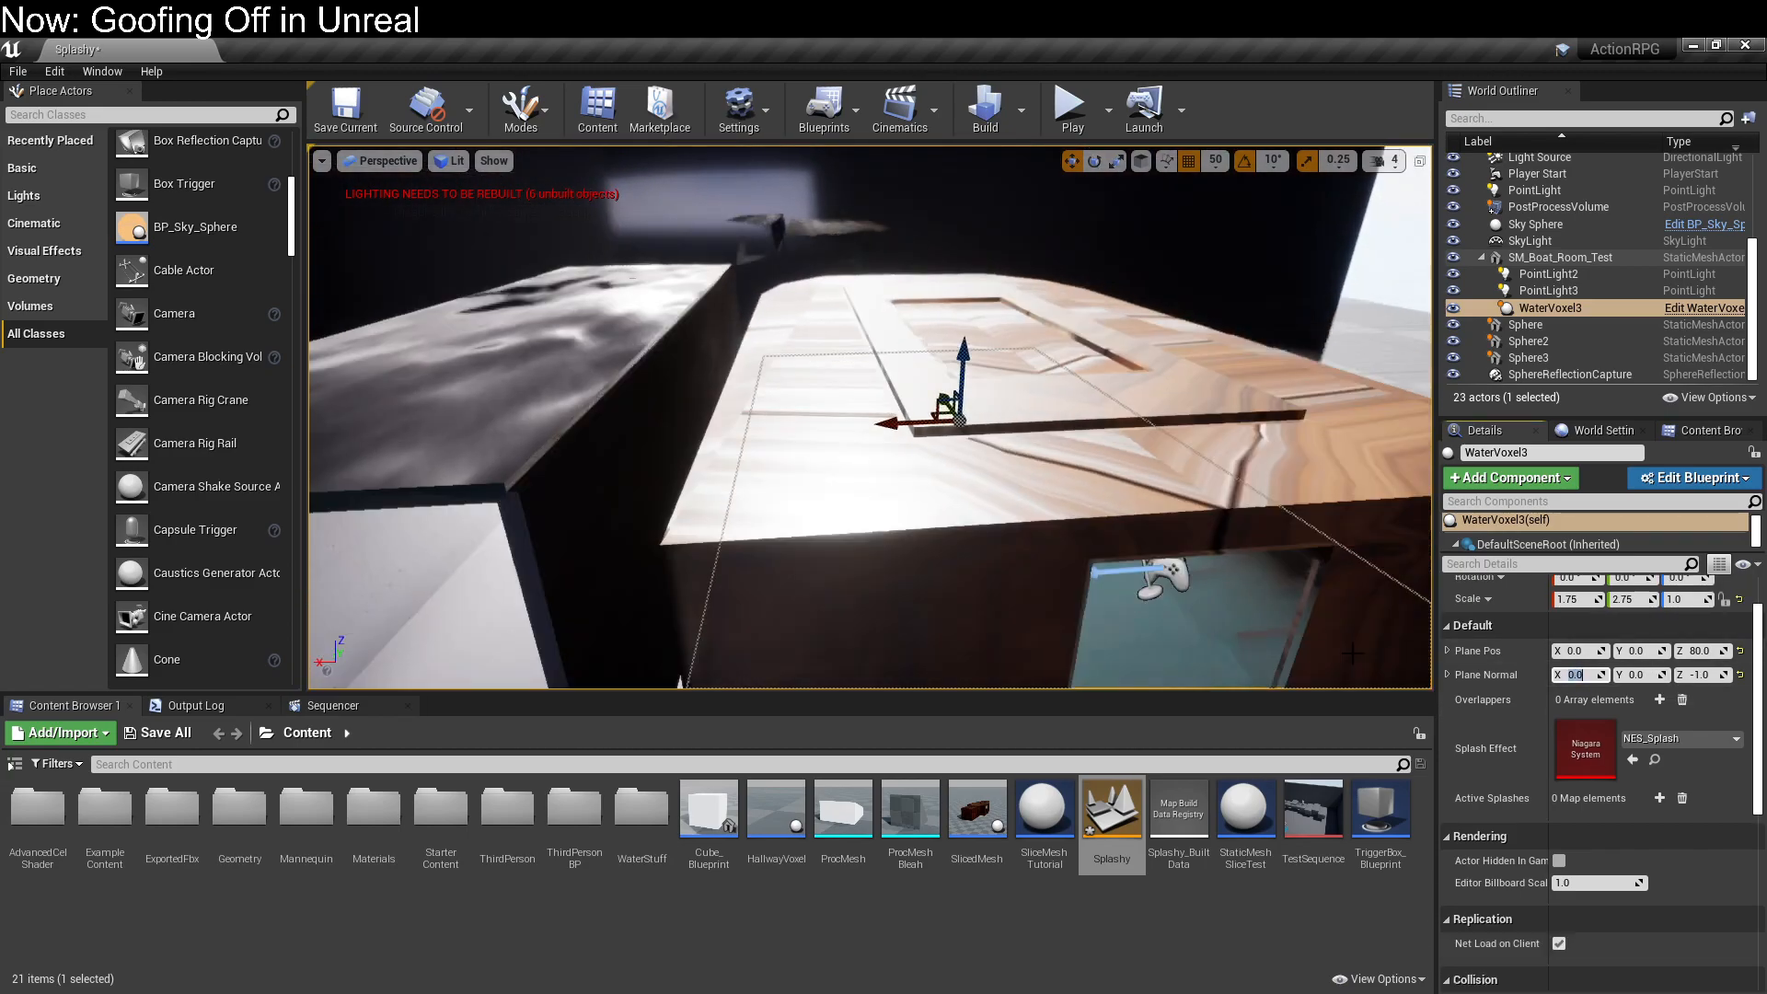
pyautogui.moveTo(1353, 654); pyautogui.dragTo(1321, 626, button='right')
pyautogui.moveTo(1125, 376); pyautogui.dragTo(1125, 377, button='right')
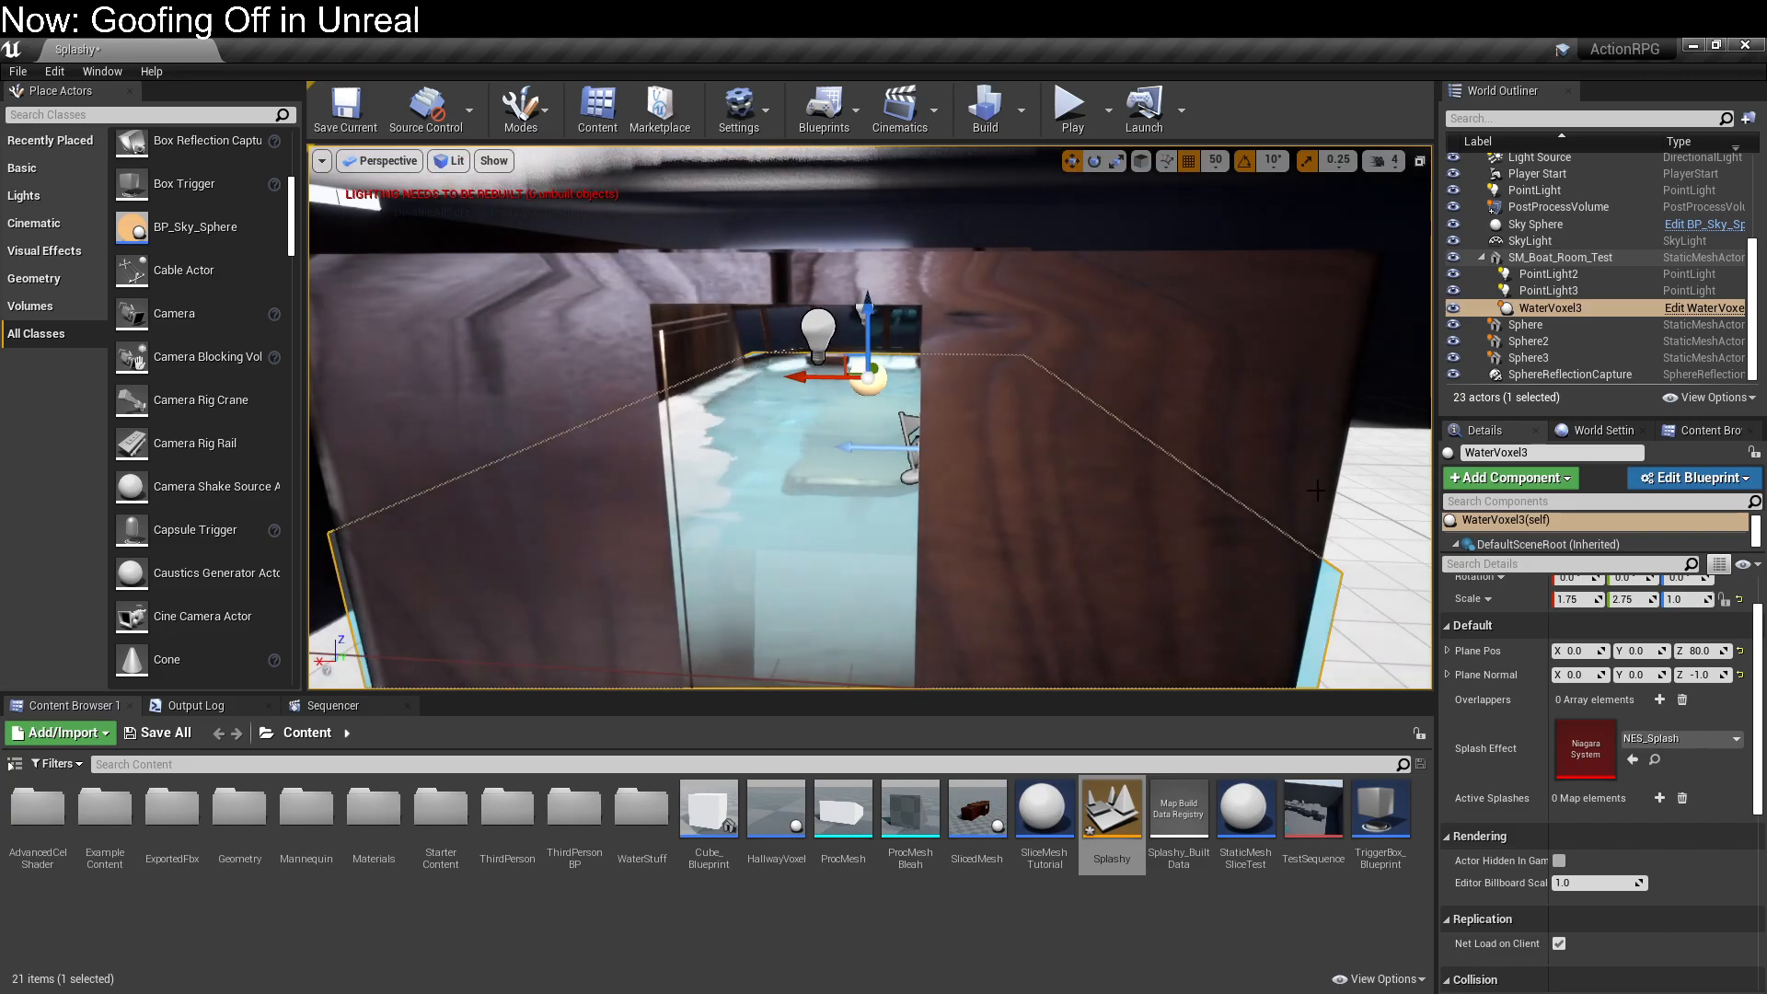
pyautogui.click(1124, 376)
pyautogui.scroll(-3, 761, 613)
pyautogui.press('e')
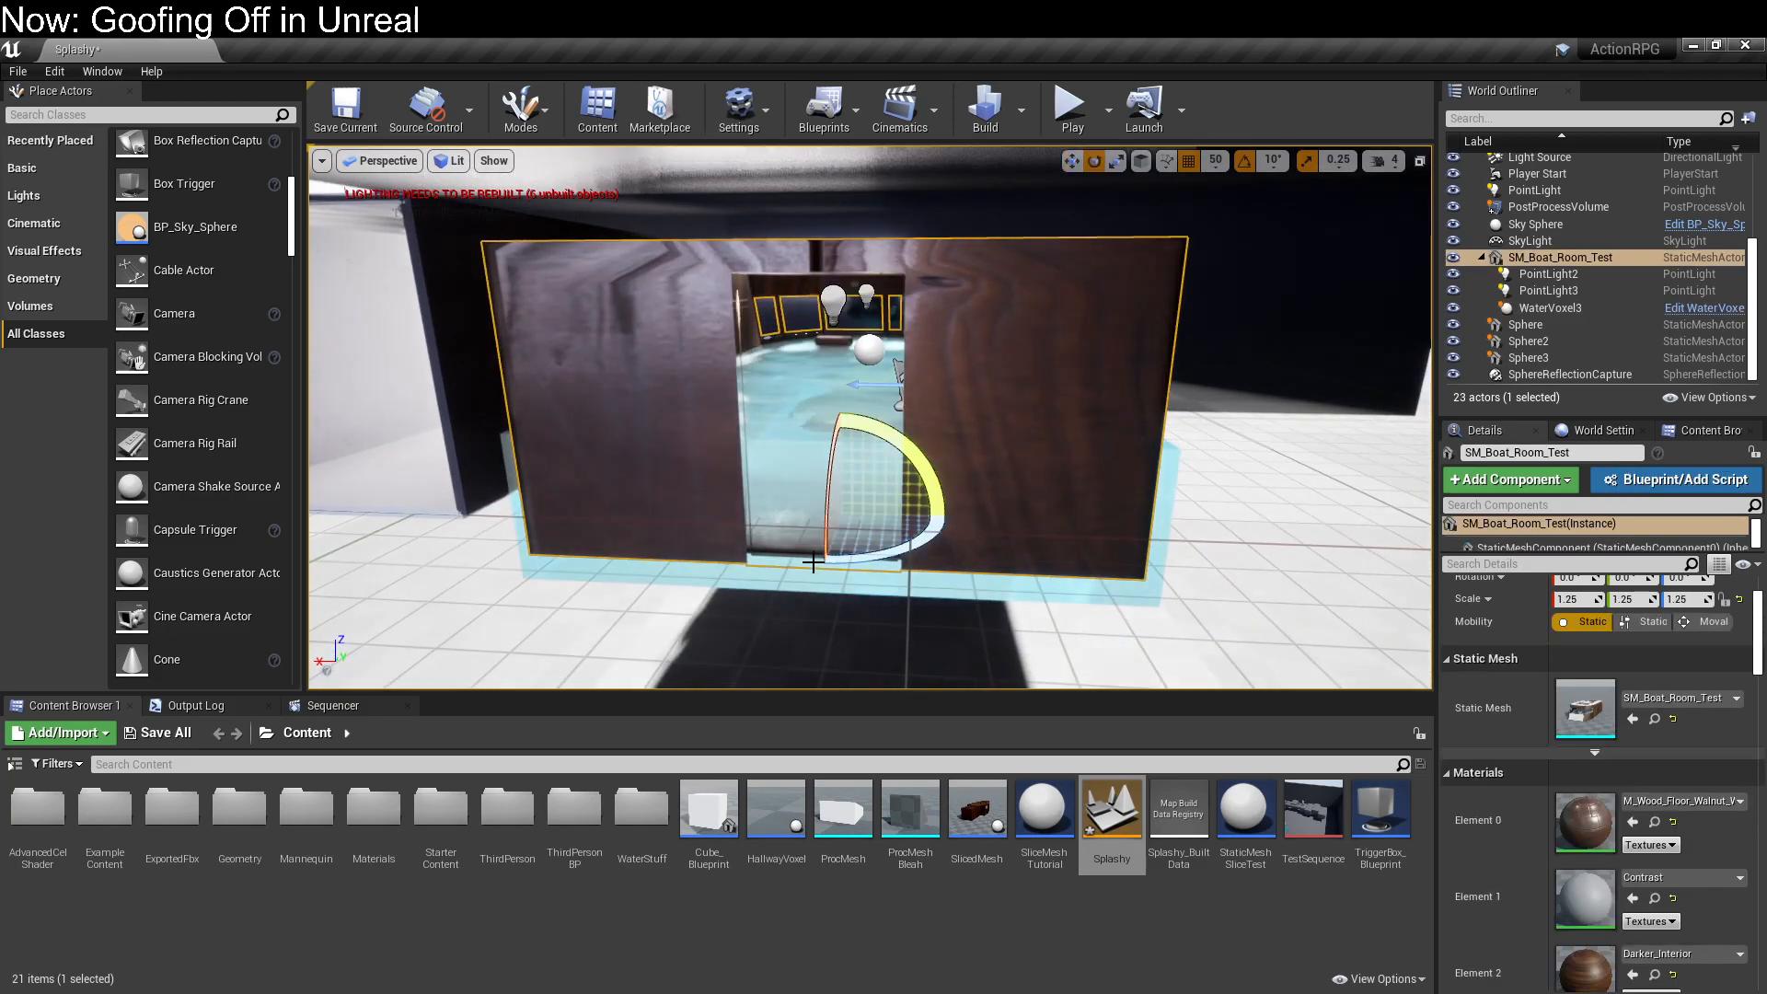
pyautogui.moveTo(922, 460); pyautogui.dragTo(860, 580)
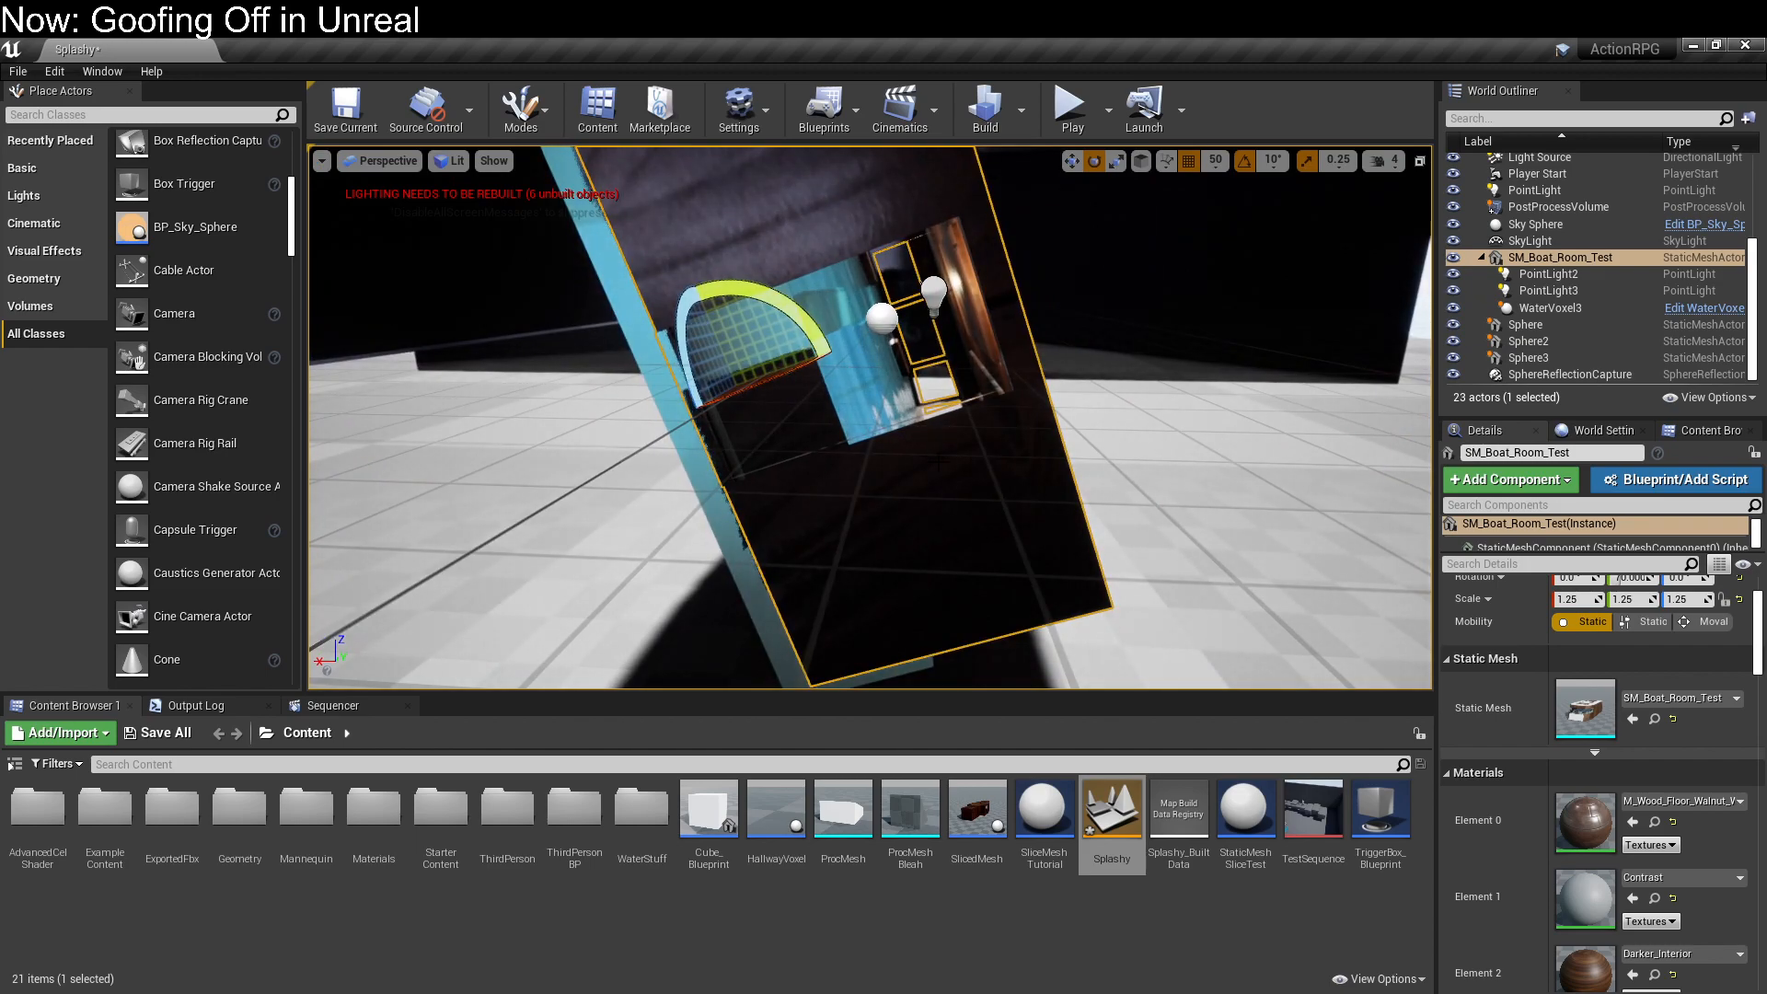
# Step: Open the blueprint of WaterVoxel3 and go to the Slice Procedural Mesh node in its construction script
pyautogui.click(1564, 308)
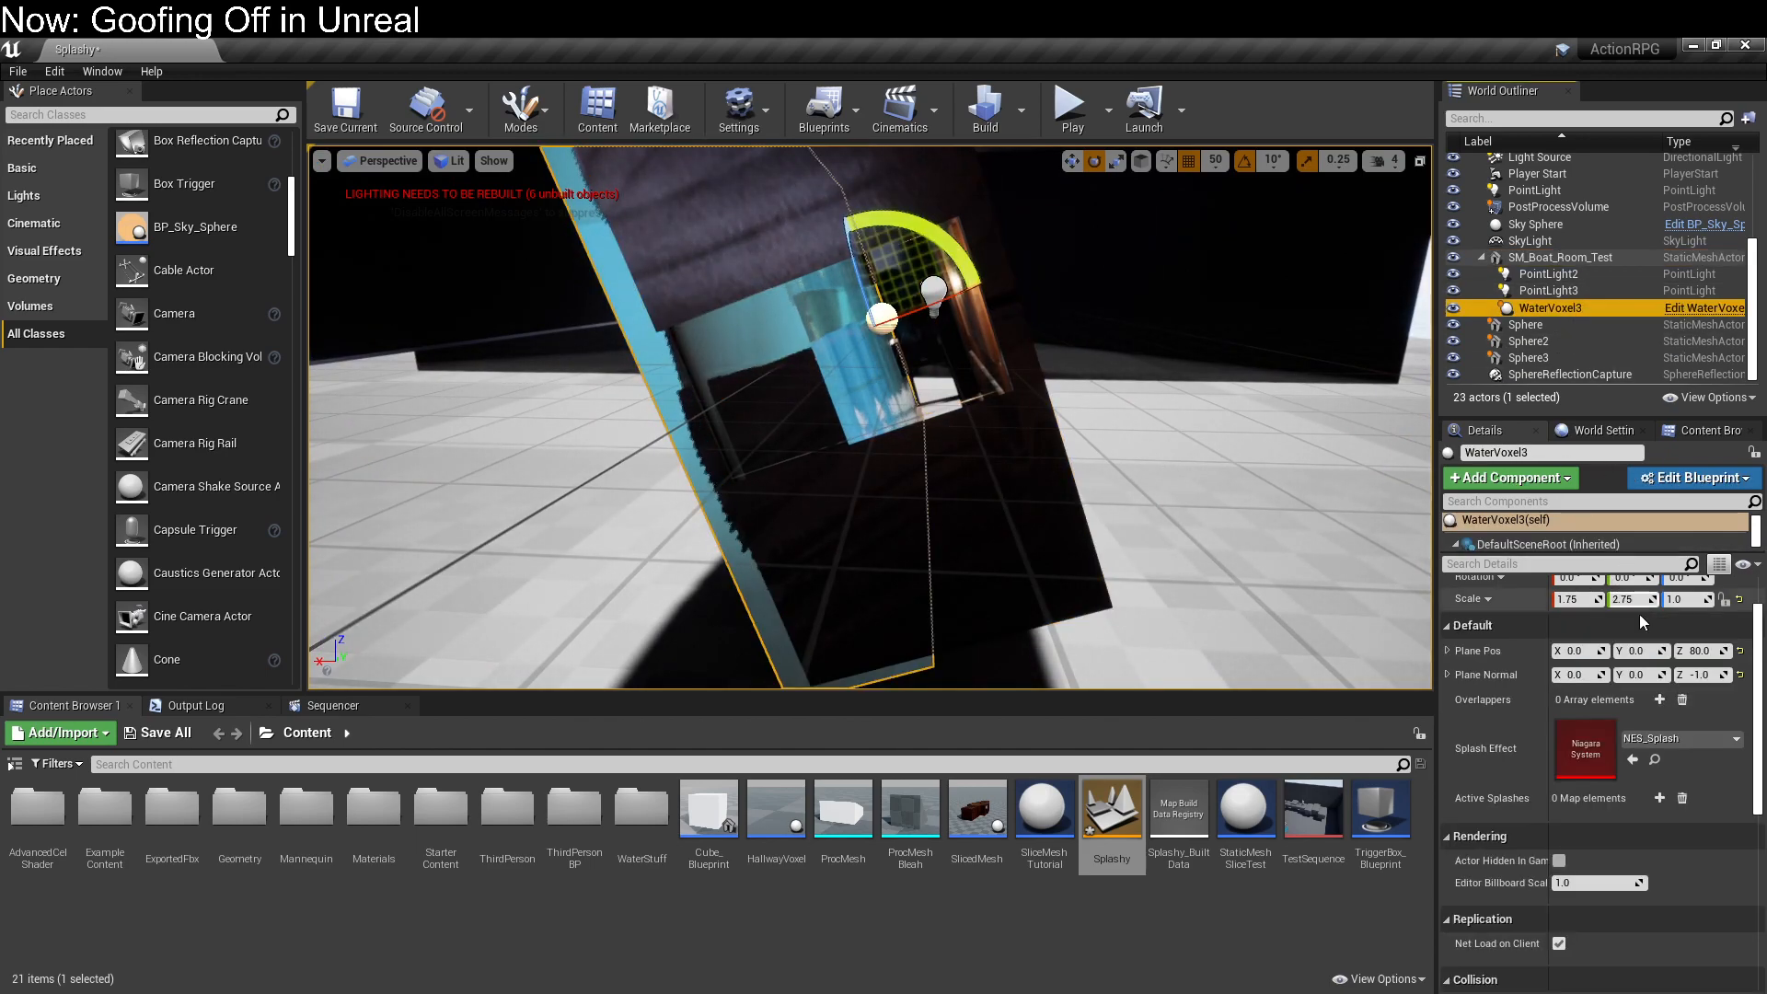
pyautogui.scroll(2, 1634, 603)
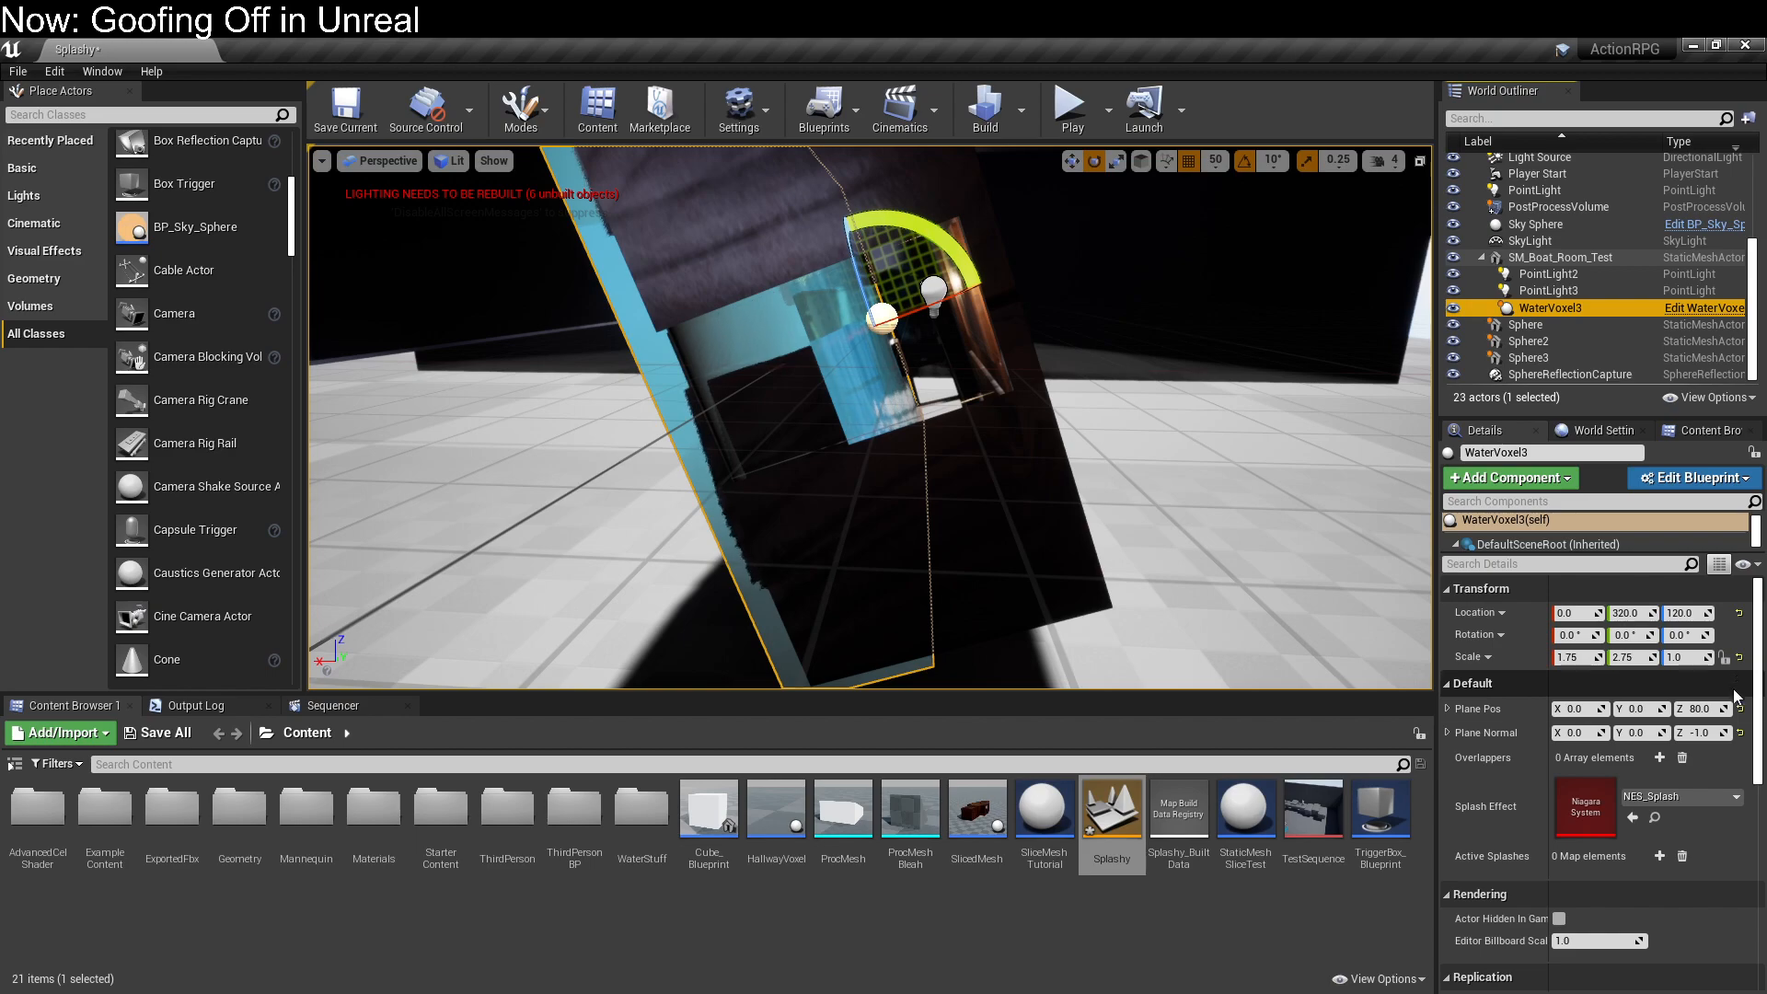
pyautogui.click(1720, 479)
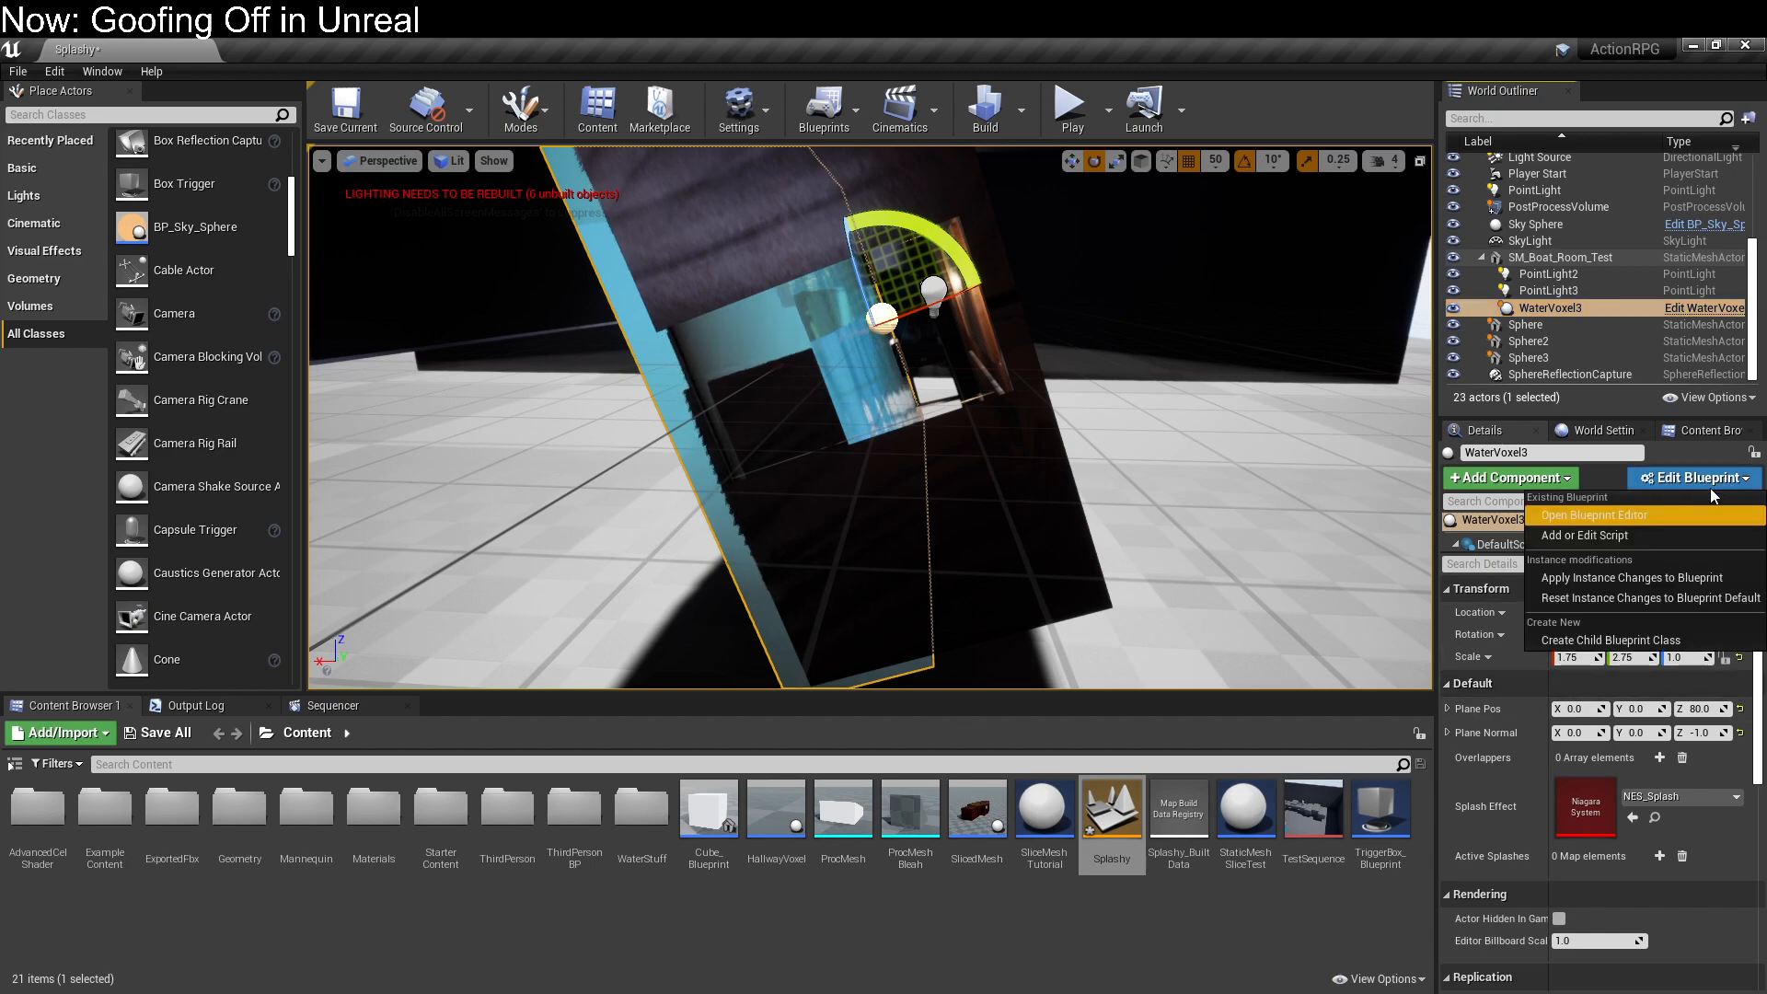
pyautogui.click(1694, 517)
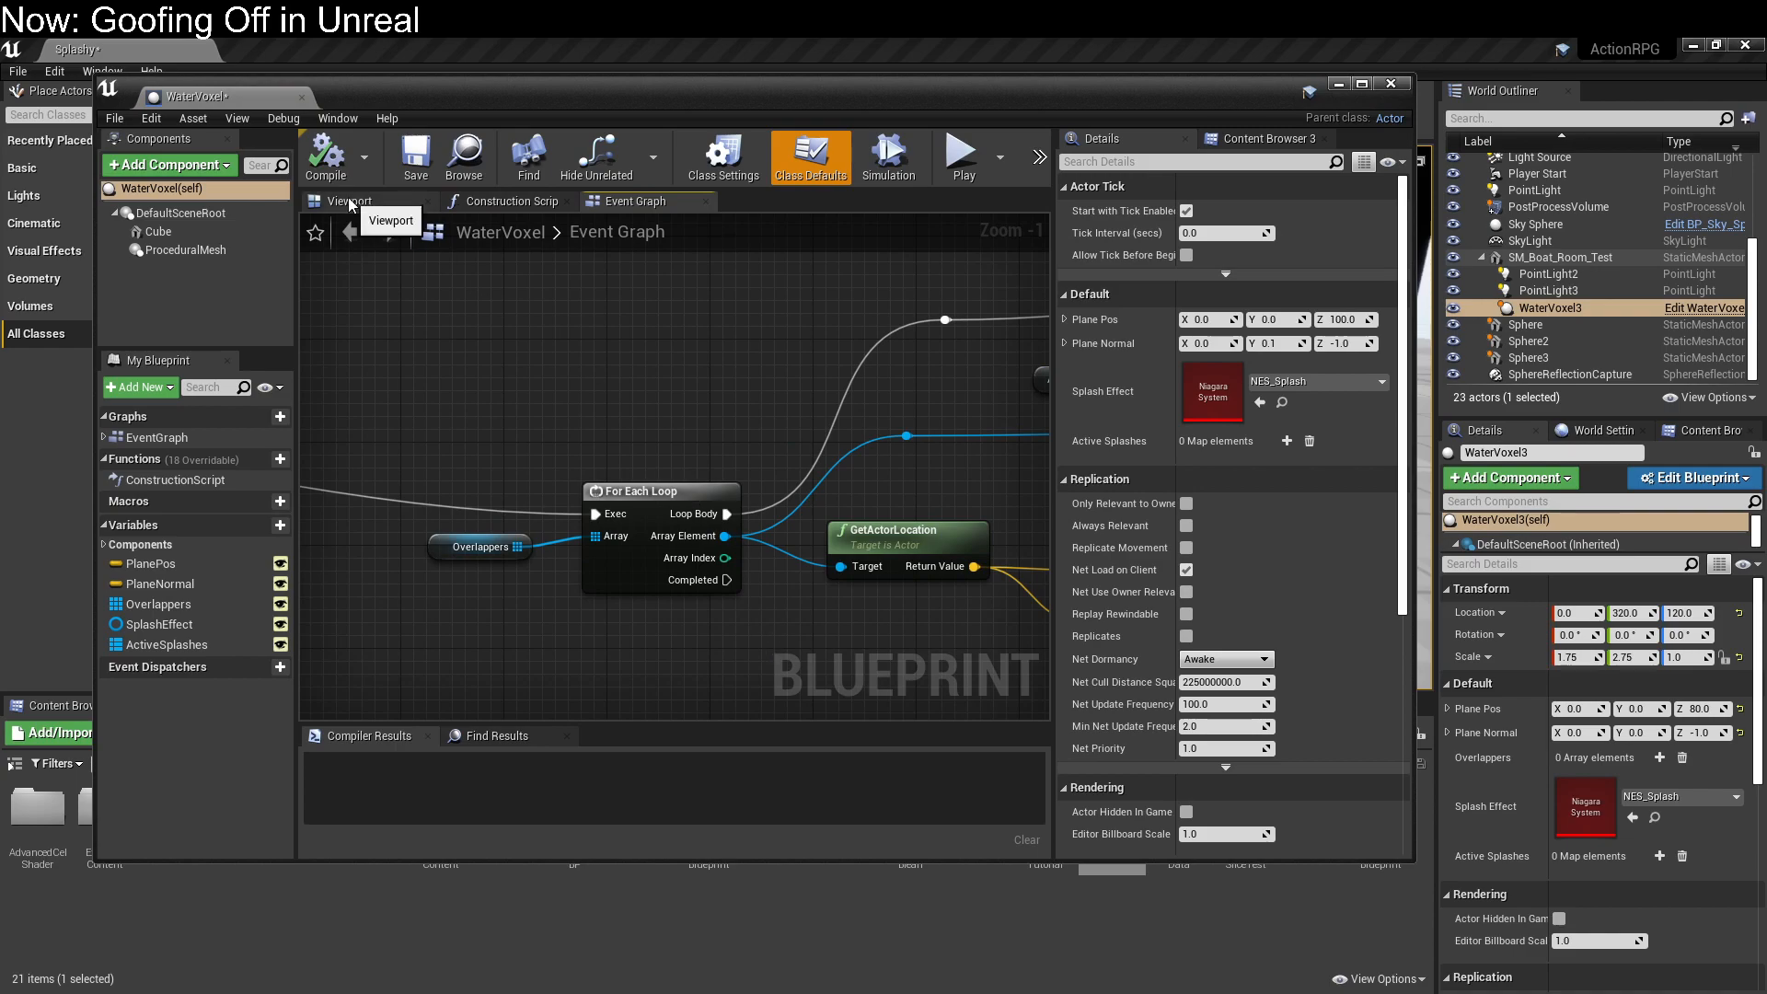
pyautogui.scroll(-1, 428, 344)
pyautogui.moveTo(450, 373); pyautogui.dragTo(508, 400, button='right')
pyautogui.click(526, 200)
pyautogui.moveTo(512, 597)
pyautogui.mouseDown(button='right')
pyautogui.moveTo(623, 616)
pyautogui.moveTo(501, 619)
pyautogui.mouseUp(button='right')
pyautogui.moveTo(685, 653); pyautogui.dragTo(613, 651, button='right')
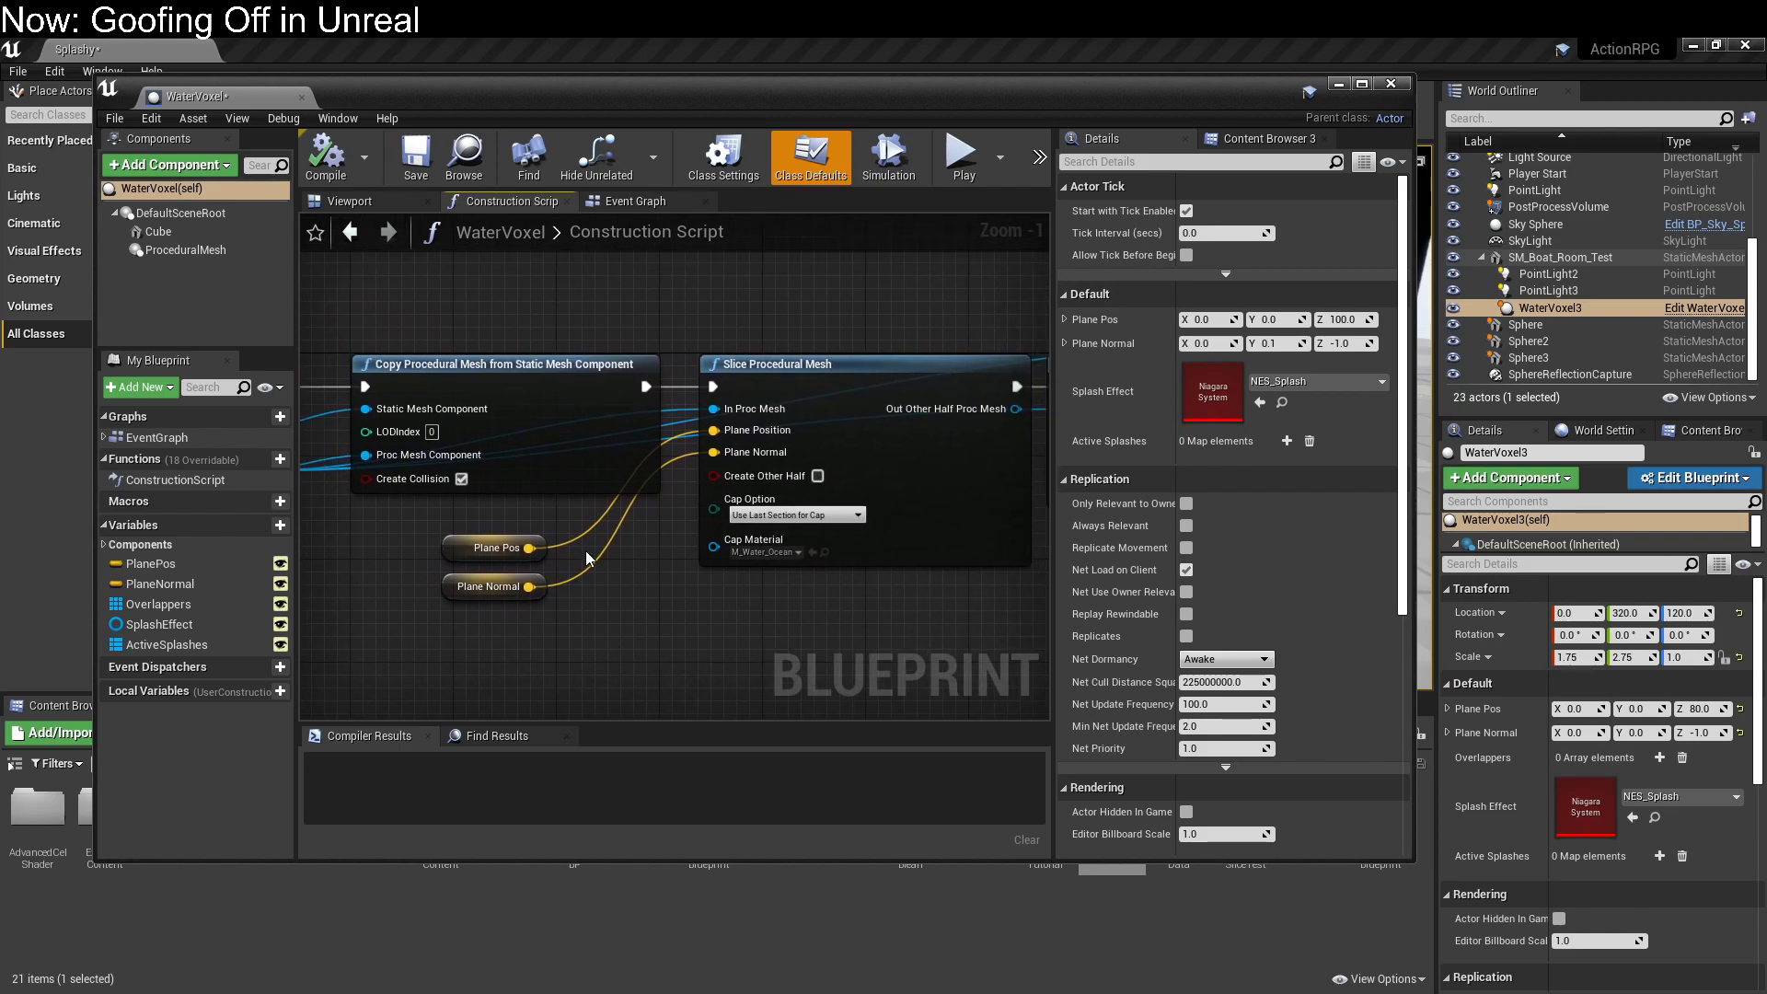
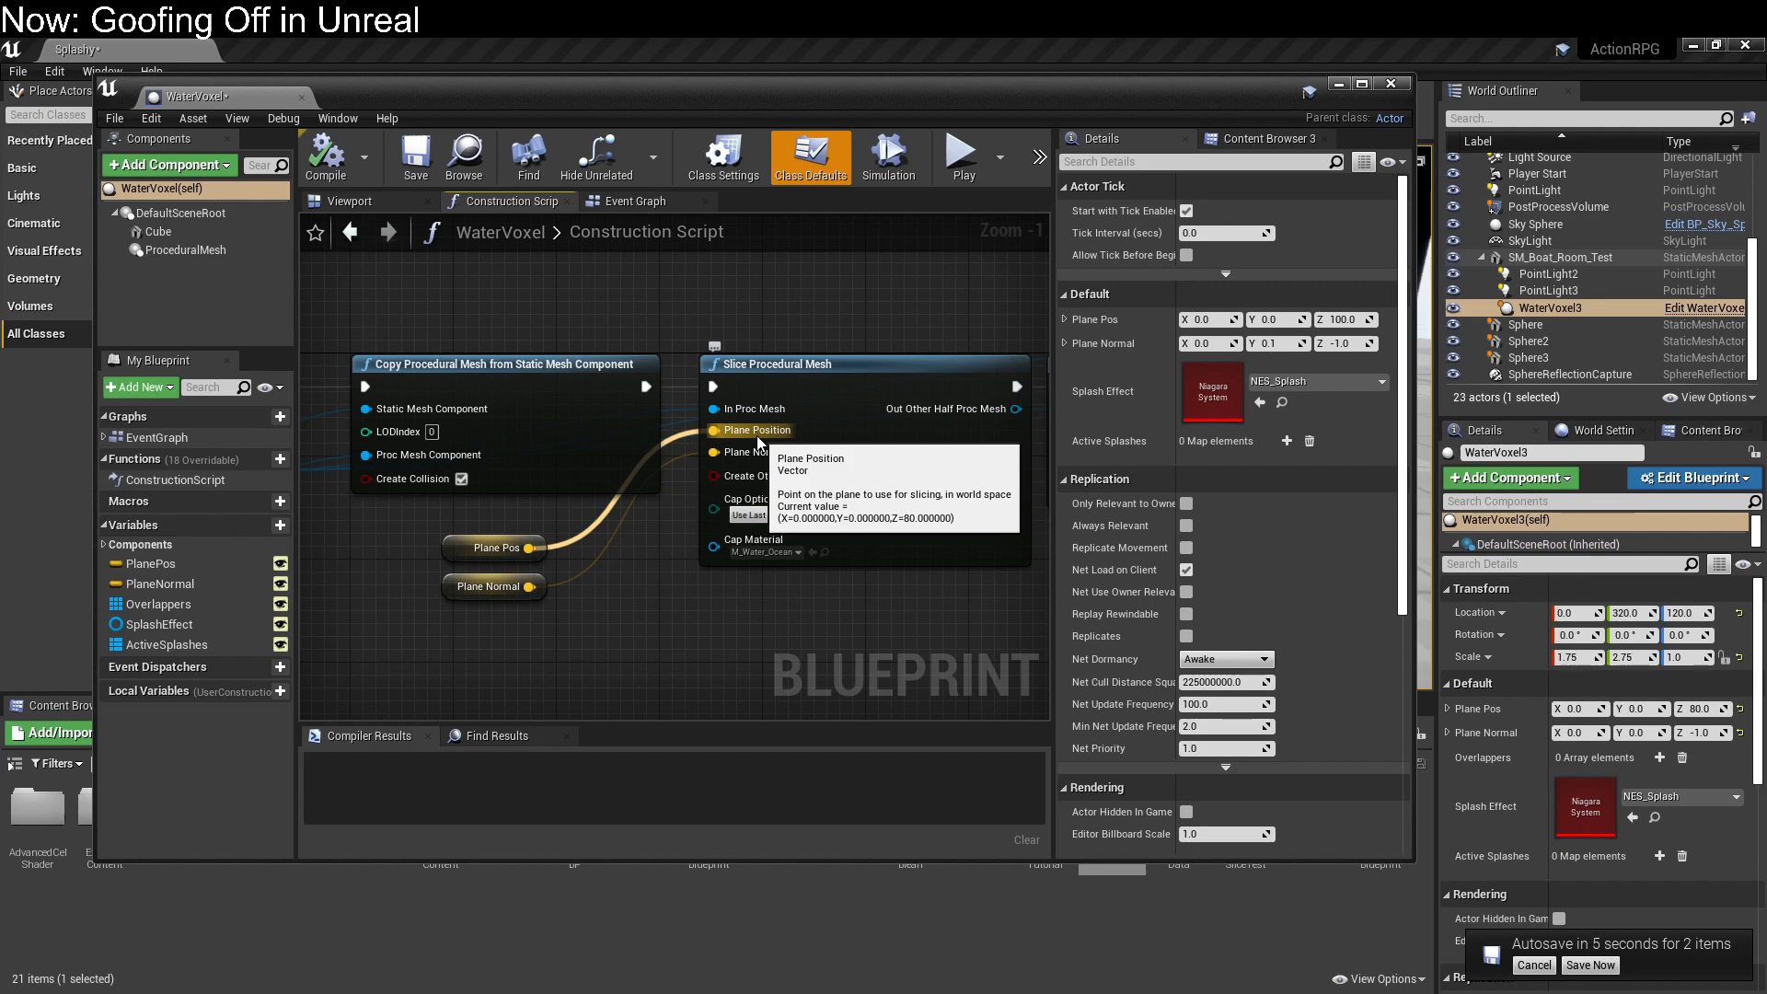
# Step: Move the Plane Normal and Plane Pos nodes well below the Copy Procedural Mesh node to free space in the graph
pyautogui.moveTo(616, 661); pyautogui.dragTo(684, 575, button='right')
pyautogui.moveTo(551, 511); pyautogui.dragTo(451, 703)
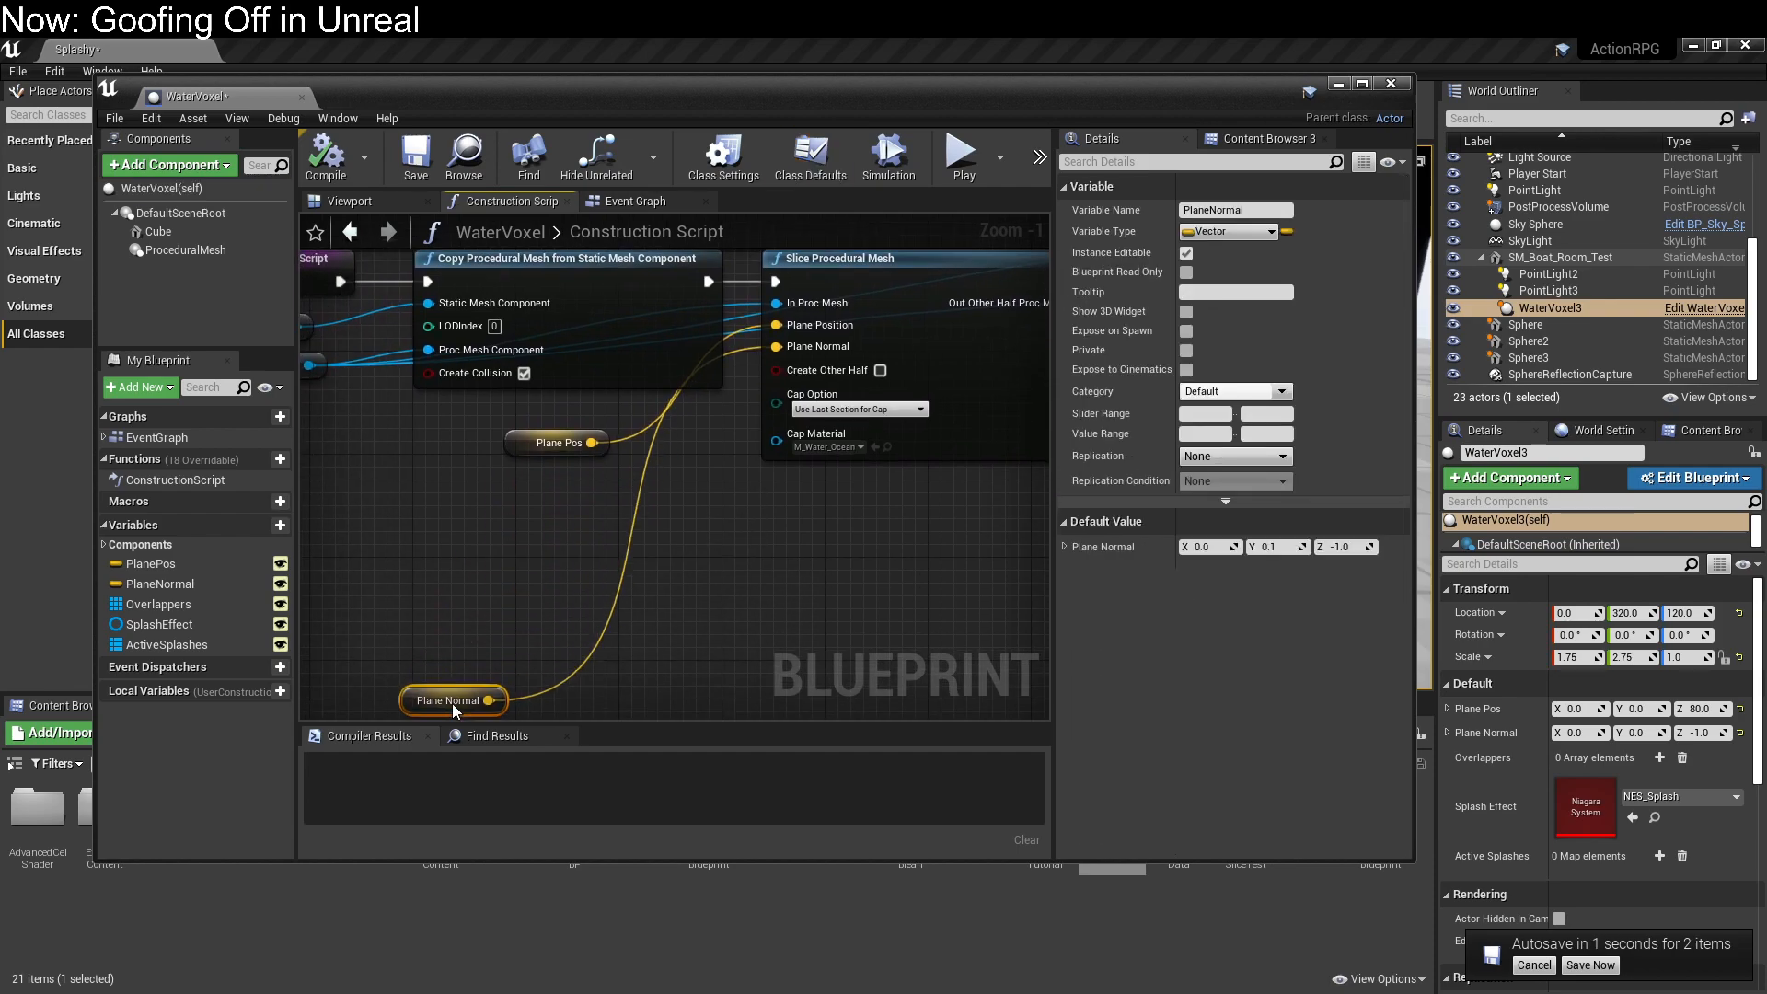
pyautogui.moveTo(541, 449); pyautogui.dragTo(436, 657)
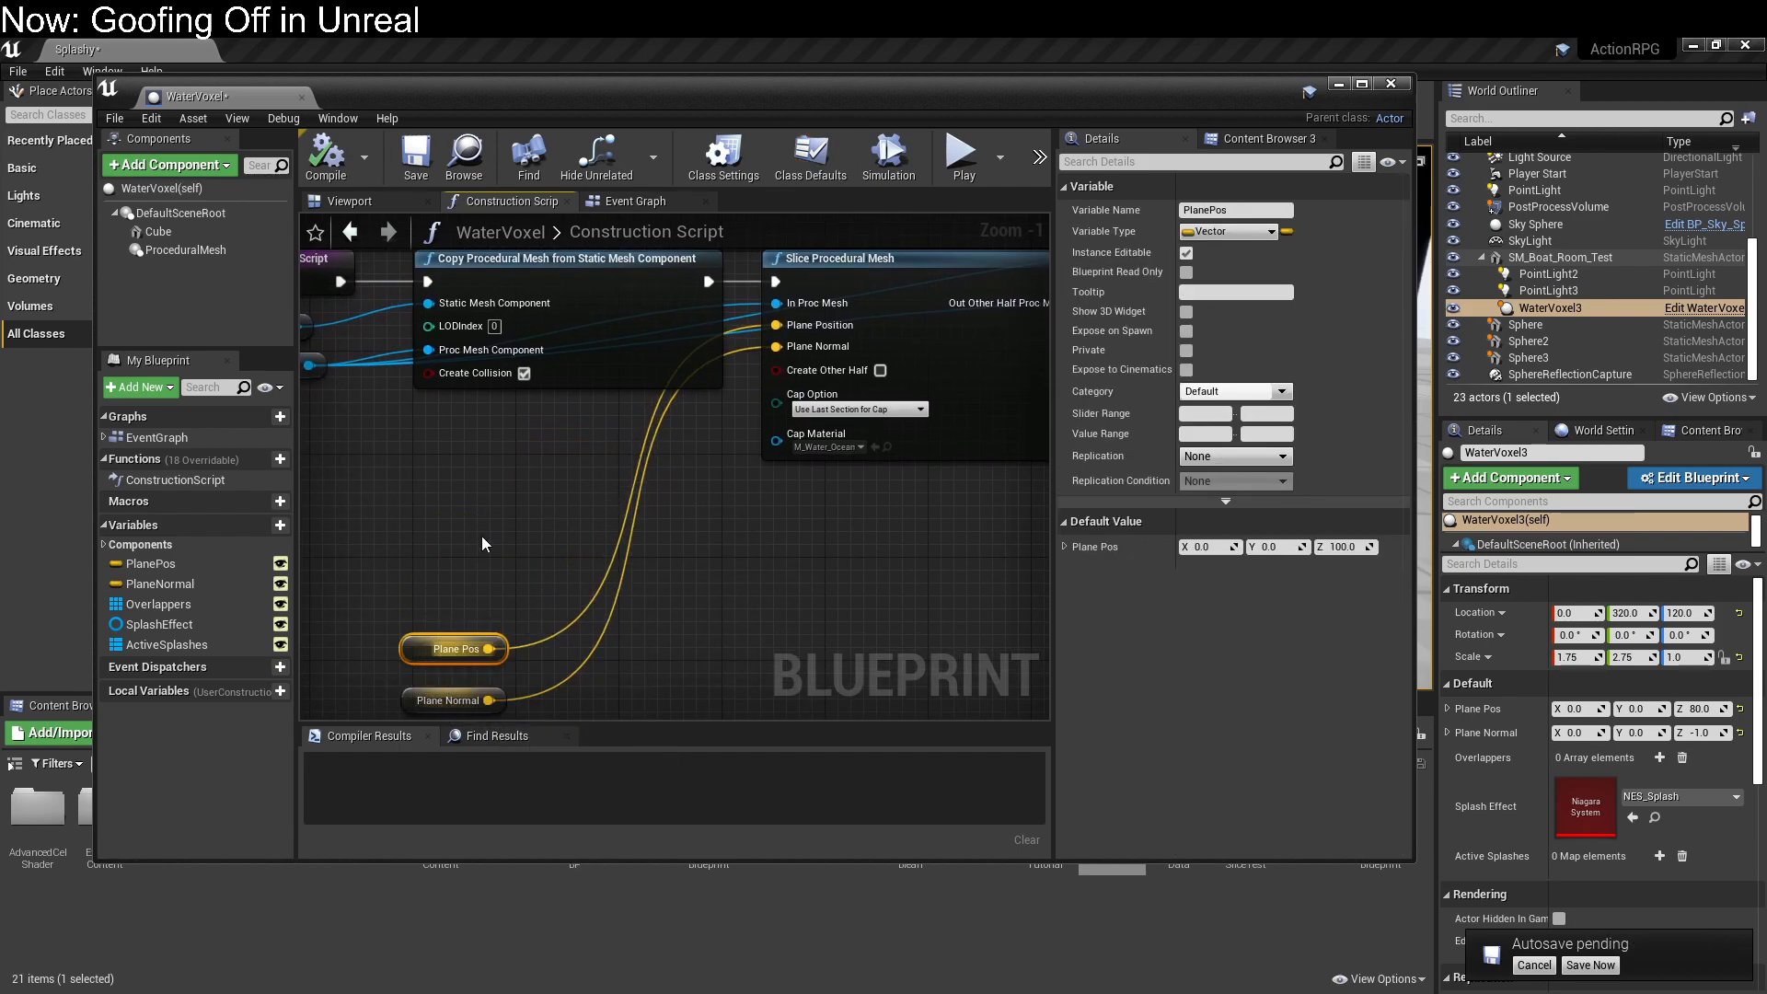
pyautogui.rightClick(495, 511)
pyautogui.click(505, 471)
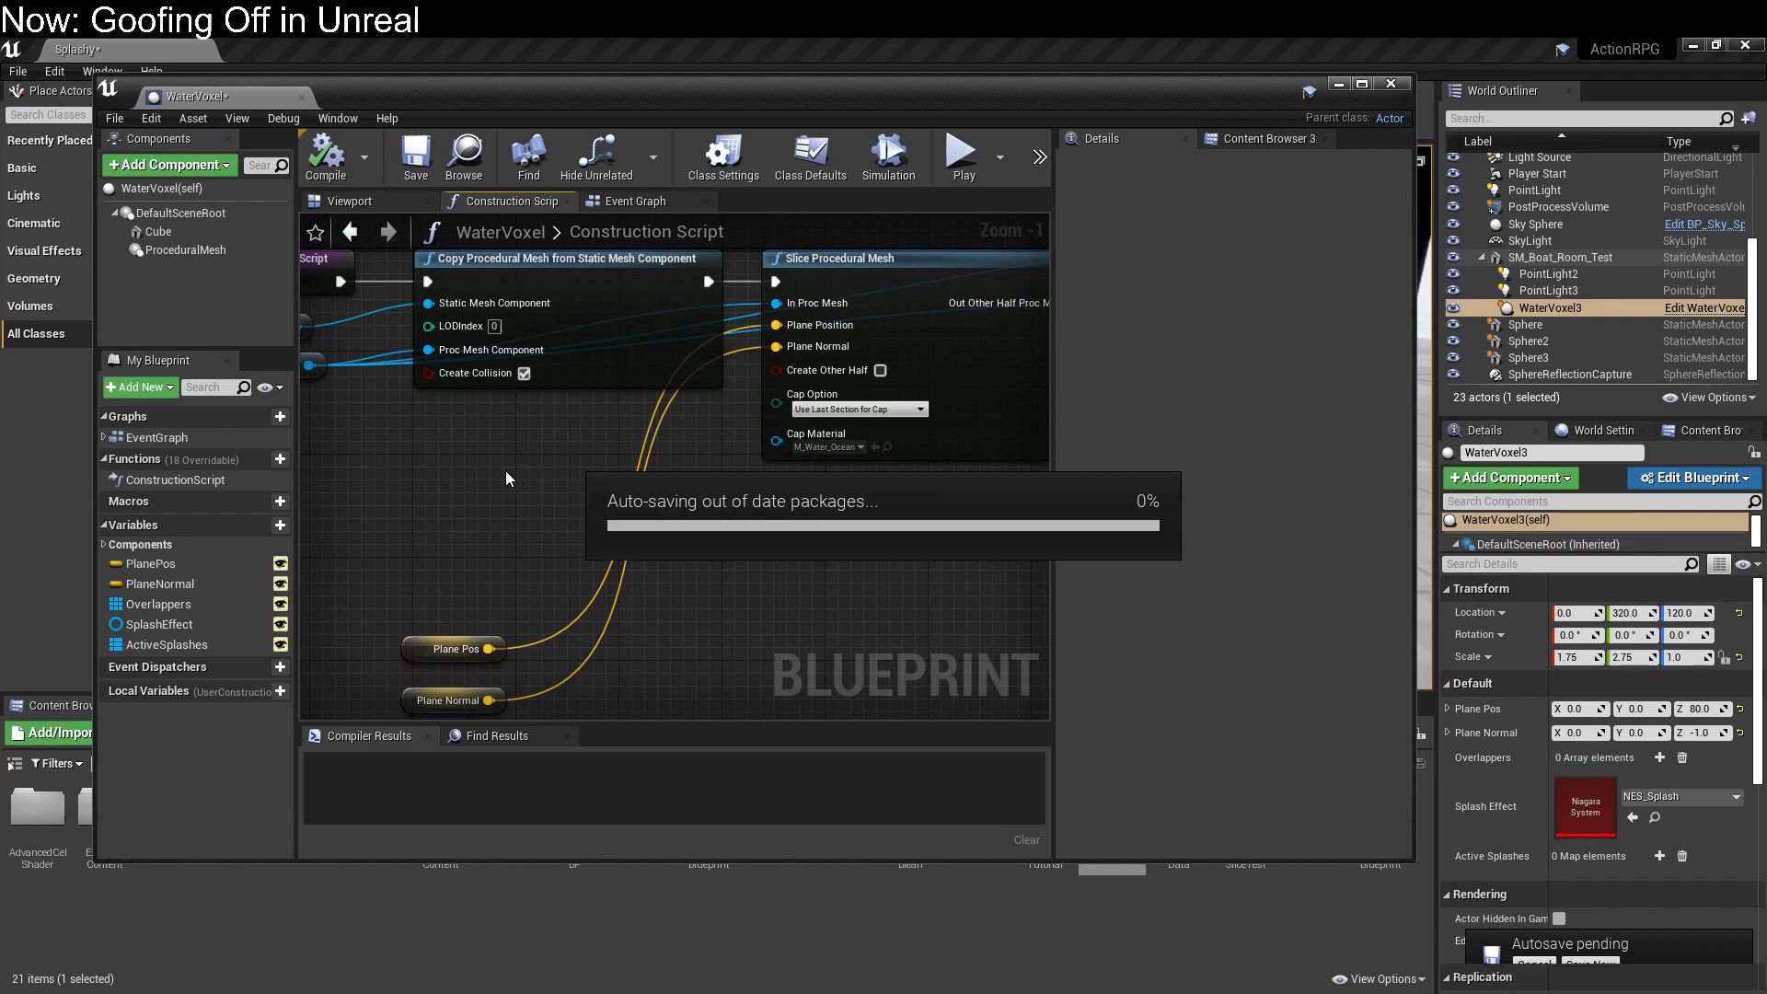
pyautogui.rightClick(506, 471)
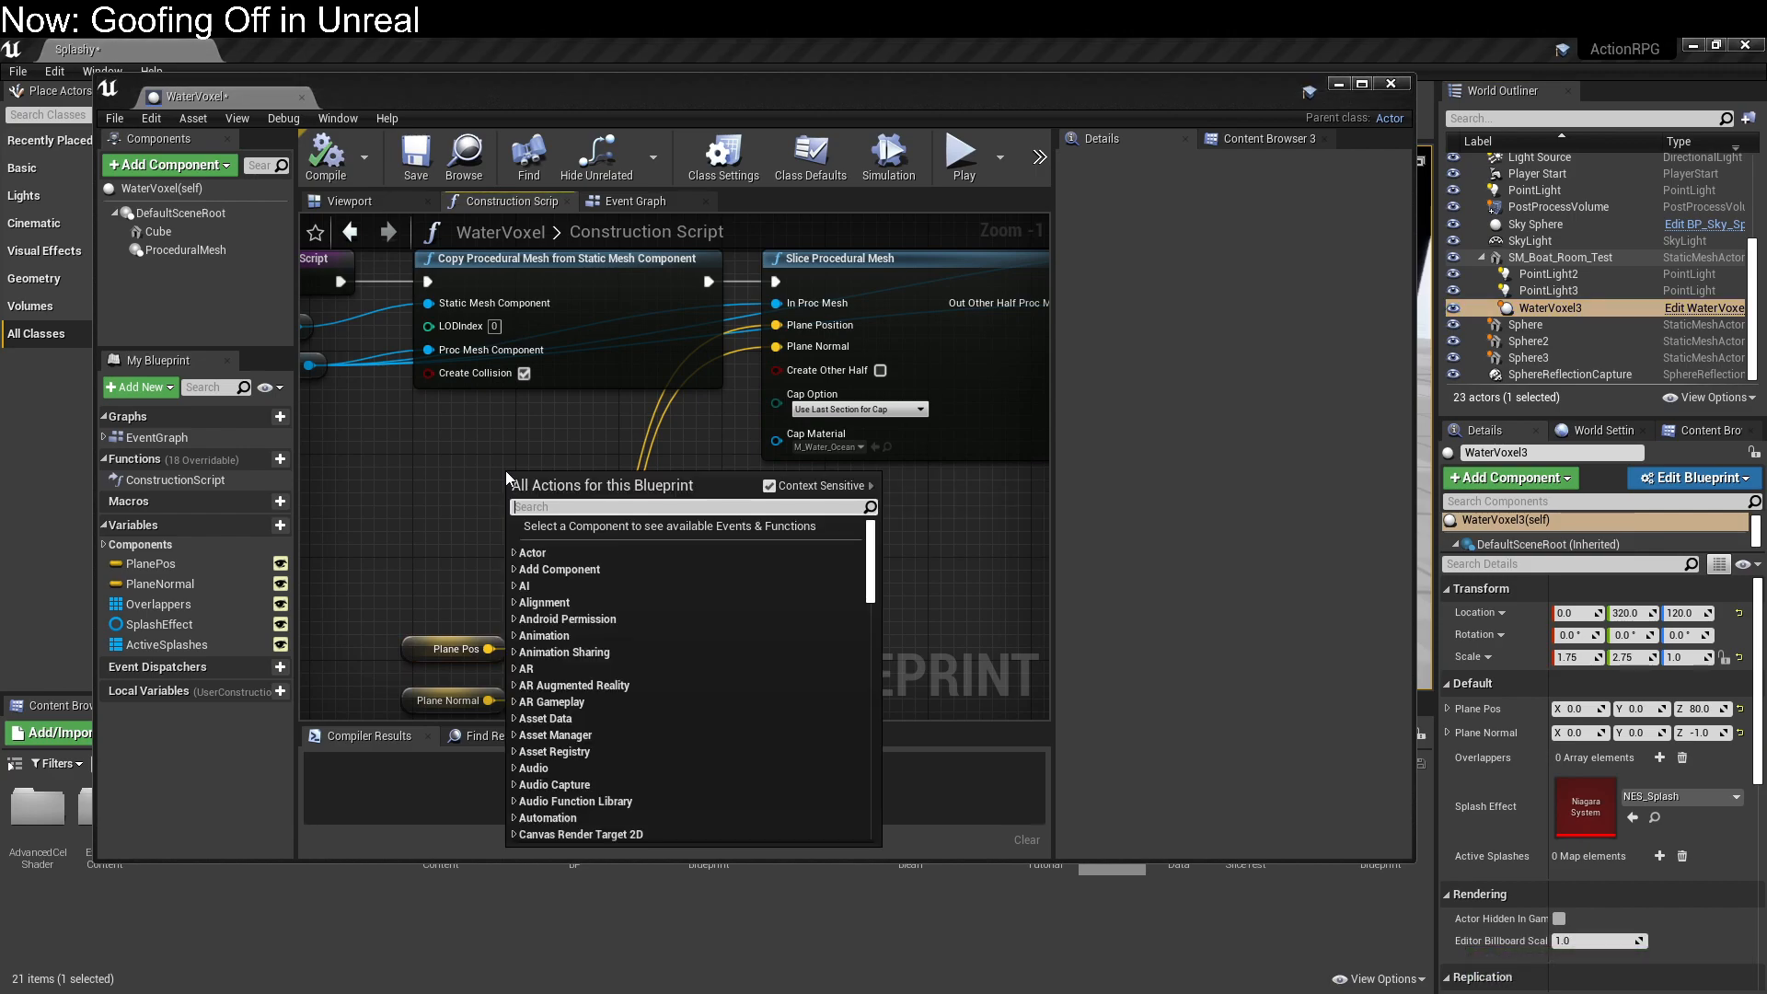
pyautogui.click(442, 499)
# Step: Add a reference to the DefaultSceneRoot component in the empty space above the Plane Pos node
pyautogui.moveTo(450, 471); pyautogui.dragTo(529, 446, button='right')
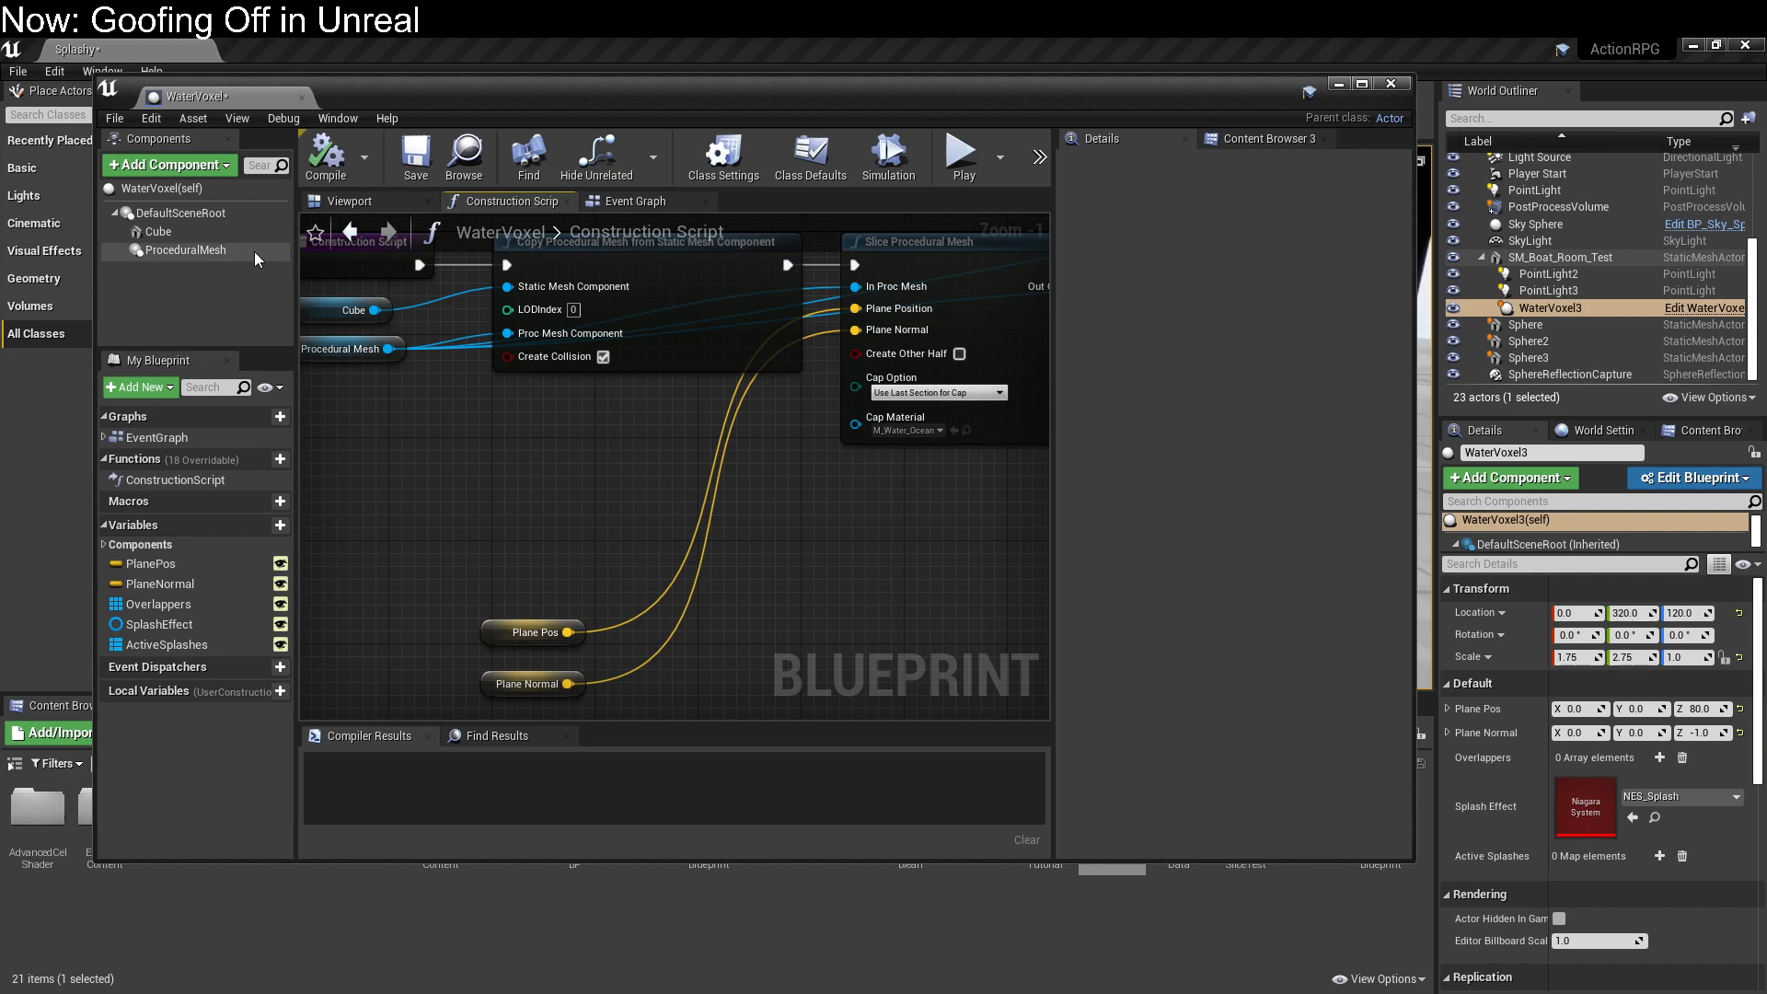
pyautogui.moveTo(229, 219); pyautogui.dragTo(355, 468)
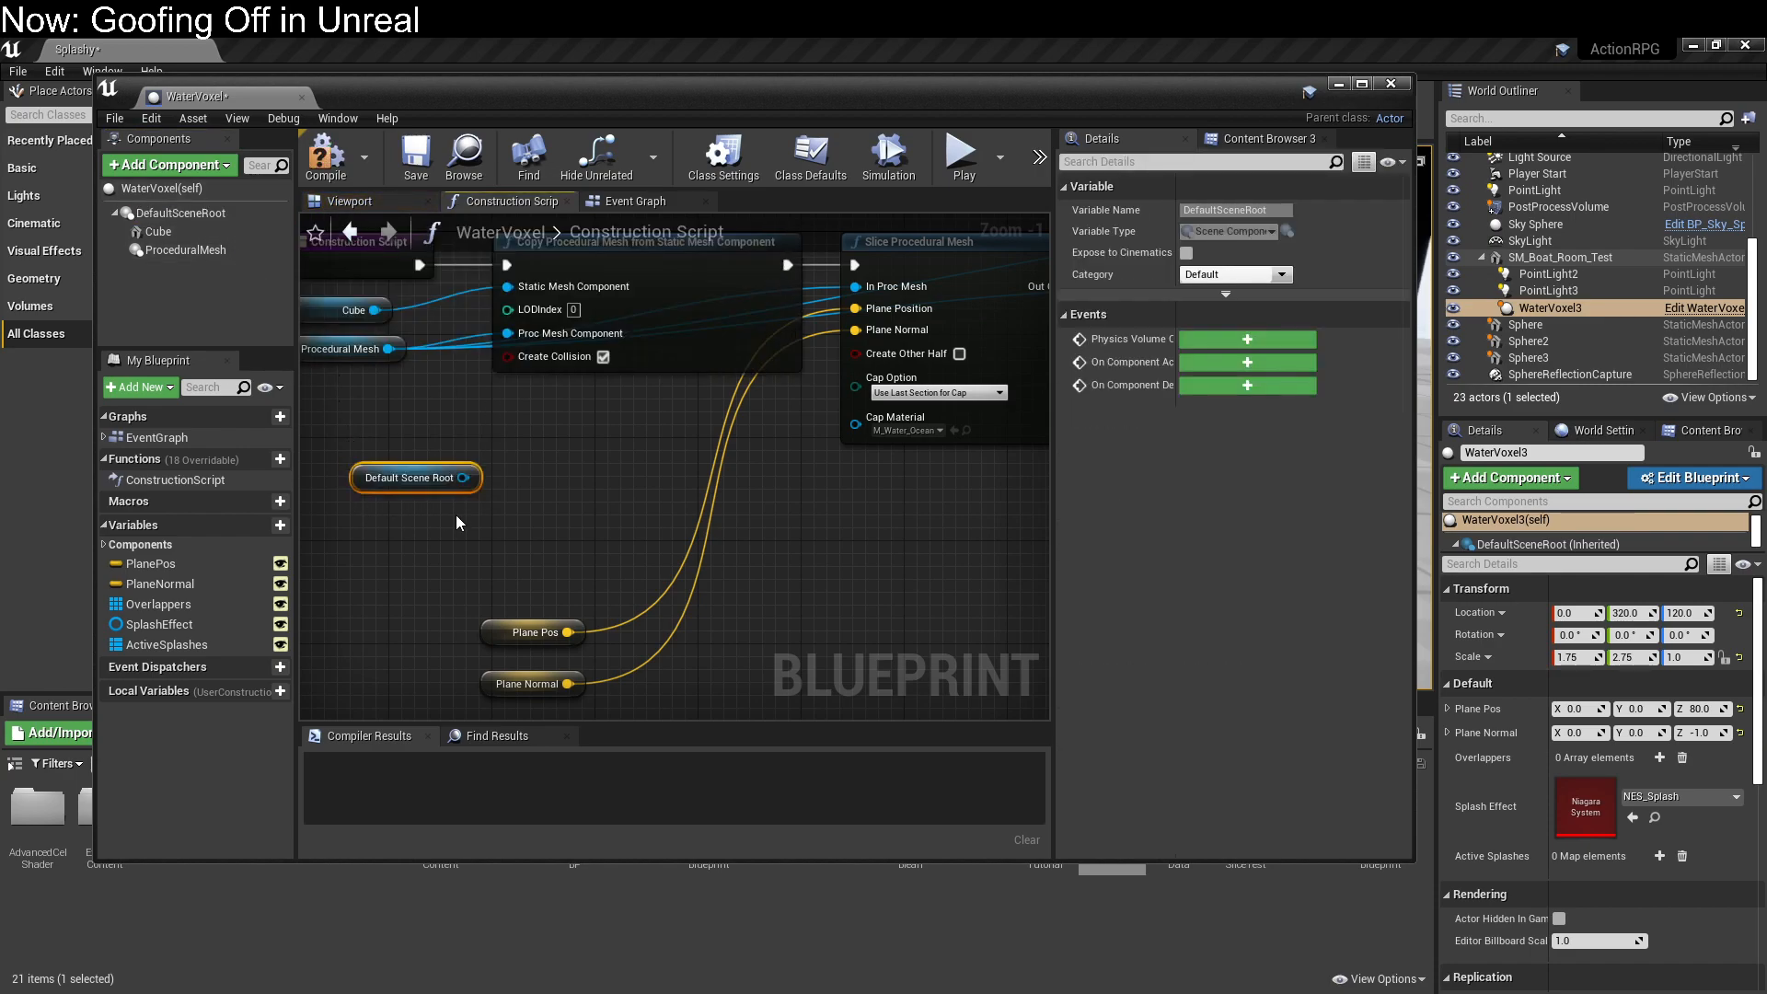
# Step: Search the actions available from the Default Scene Root reference for "transform" and look through the matching functions and variables
pyautogui.moveTo(463, 478); pyautogui.dragTo(609, 520)
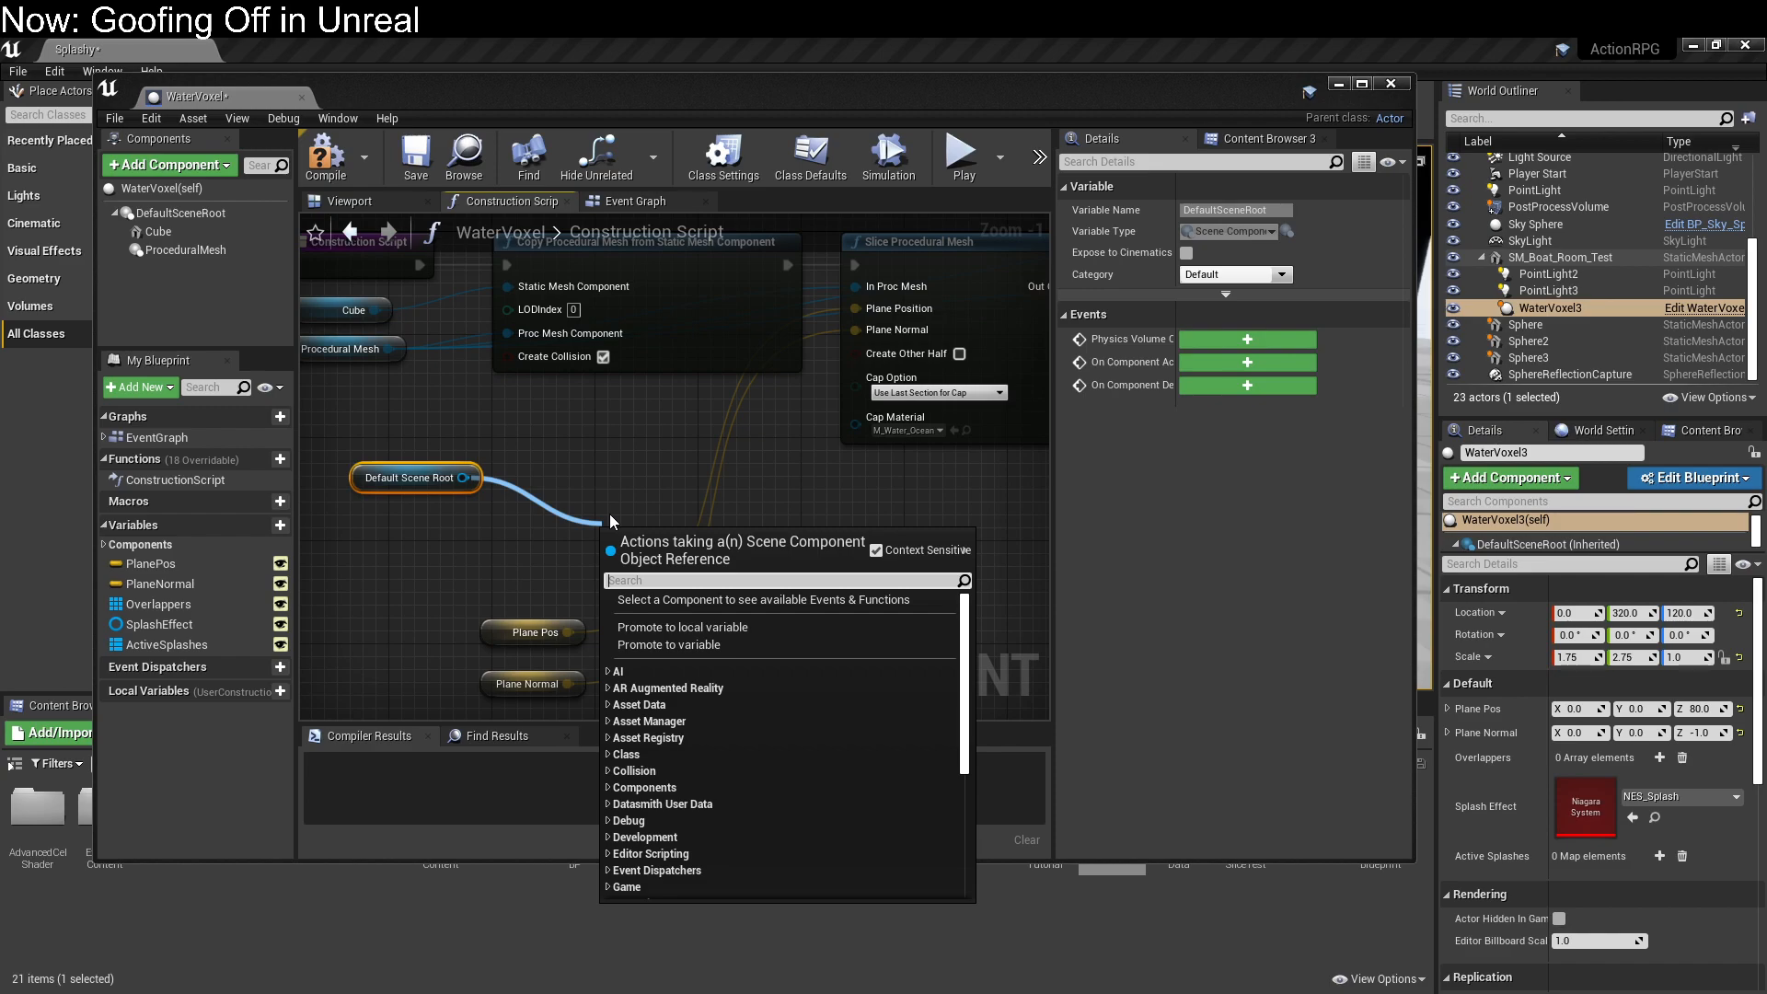
pyautogui.write('transform')
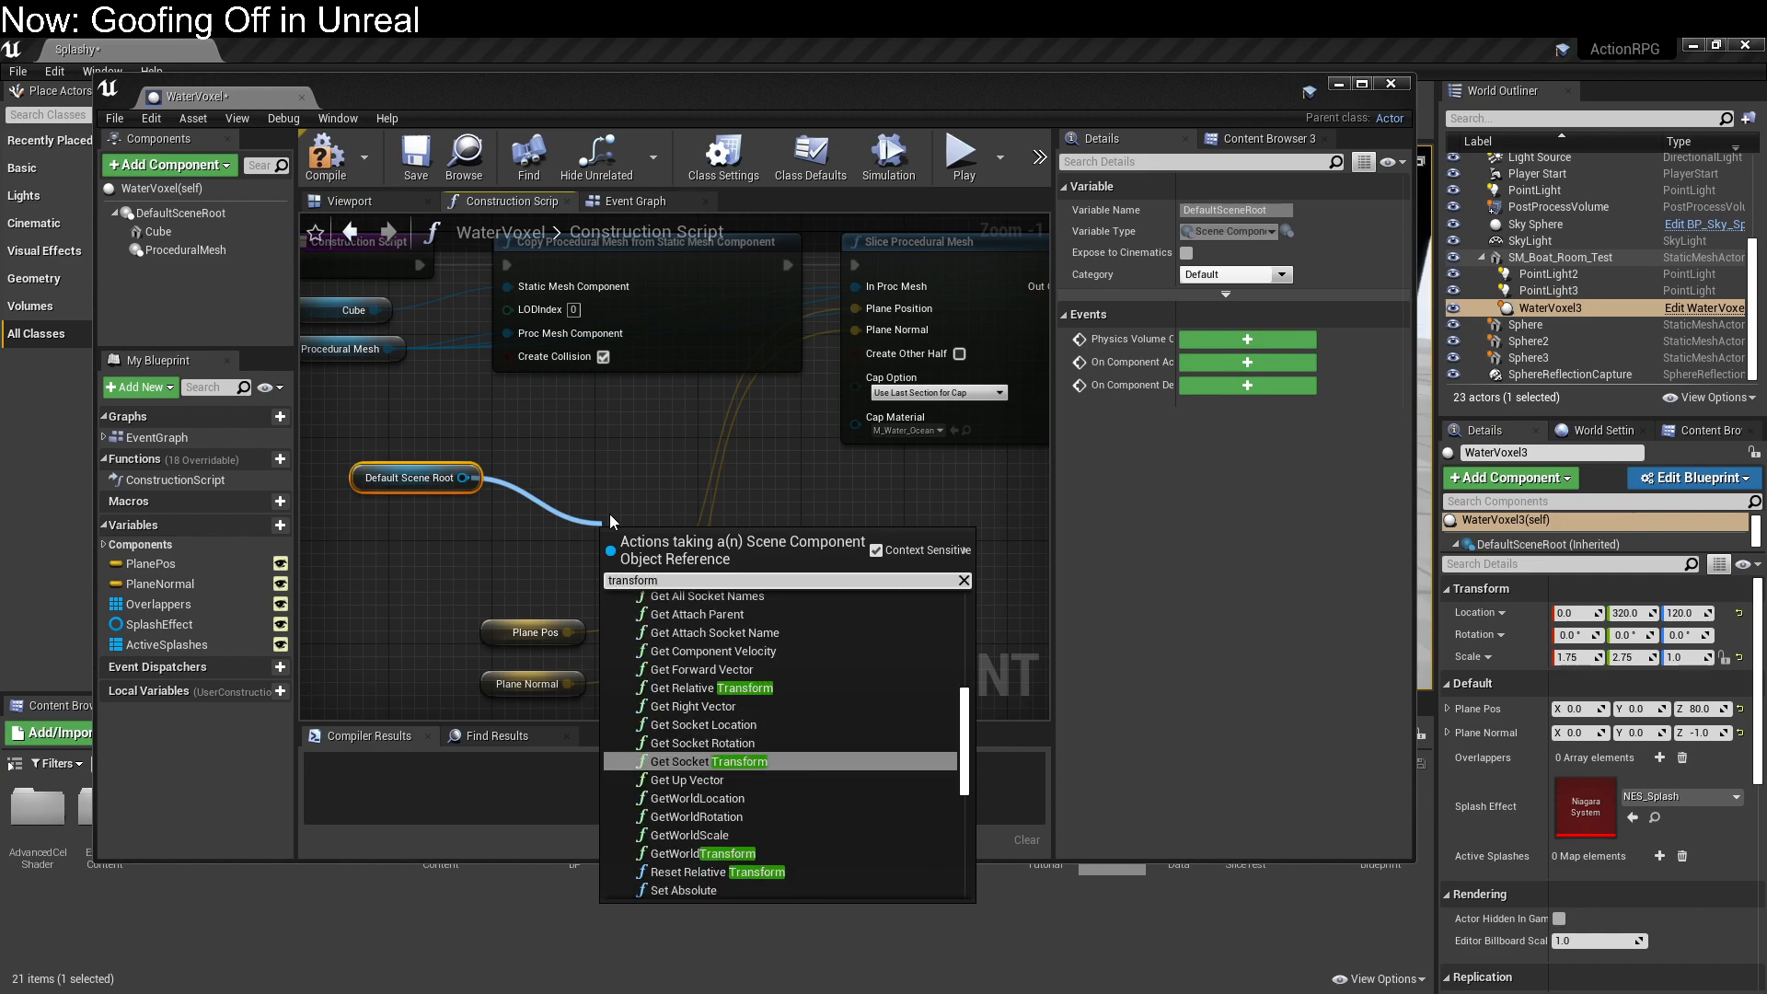
pyautogui.scroll(-1, 796, 718)
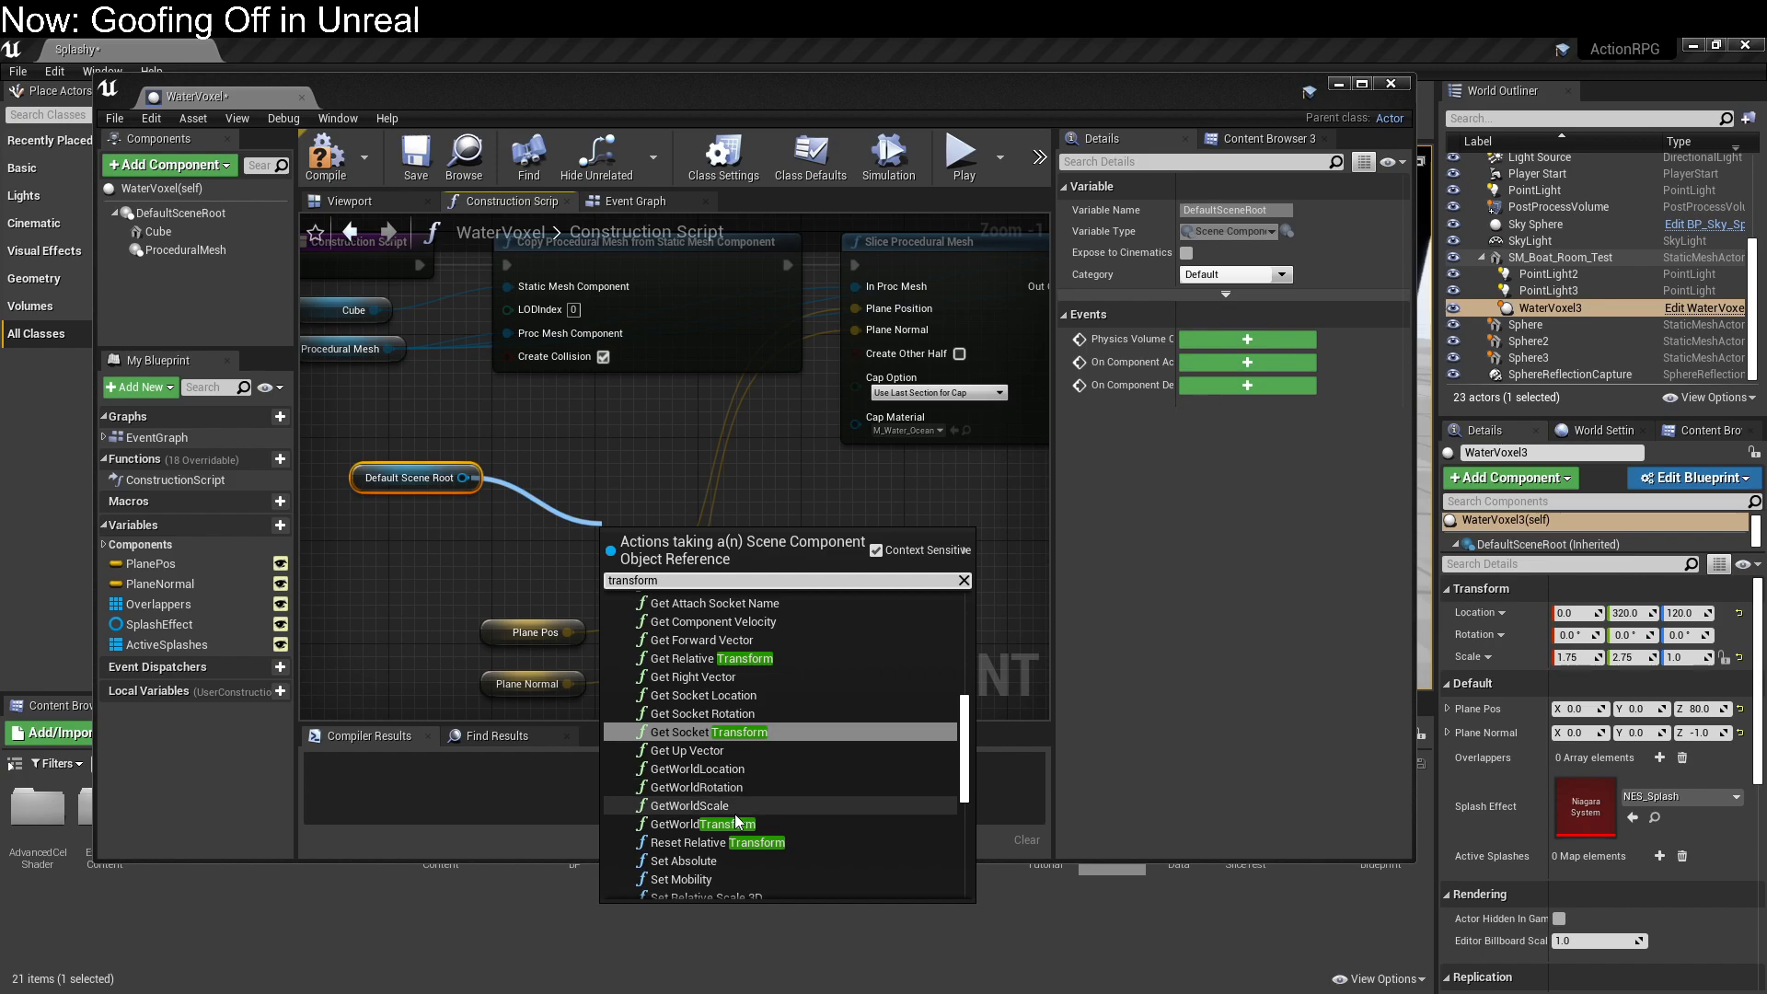
pyautogui.scroll(-6, 734, 813)
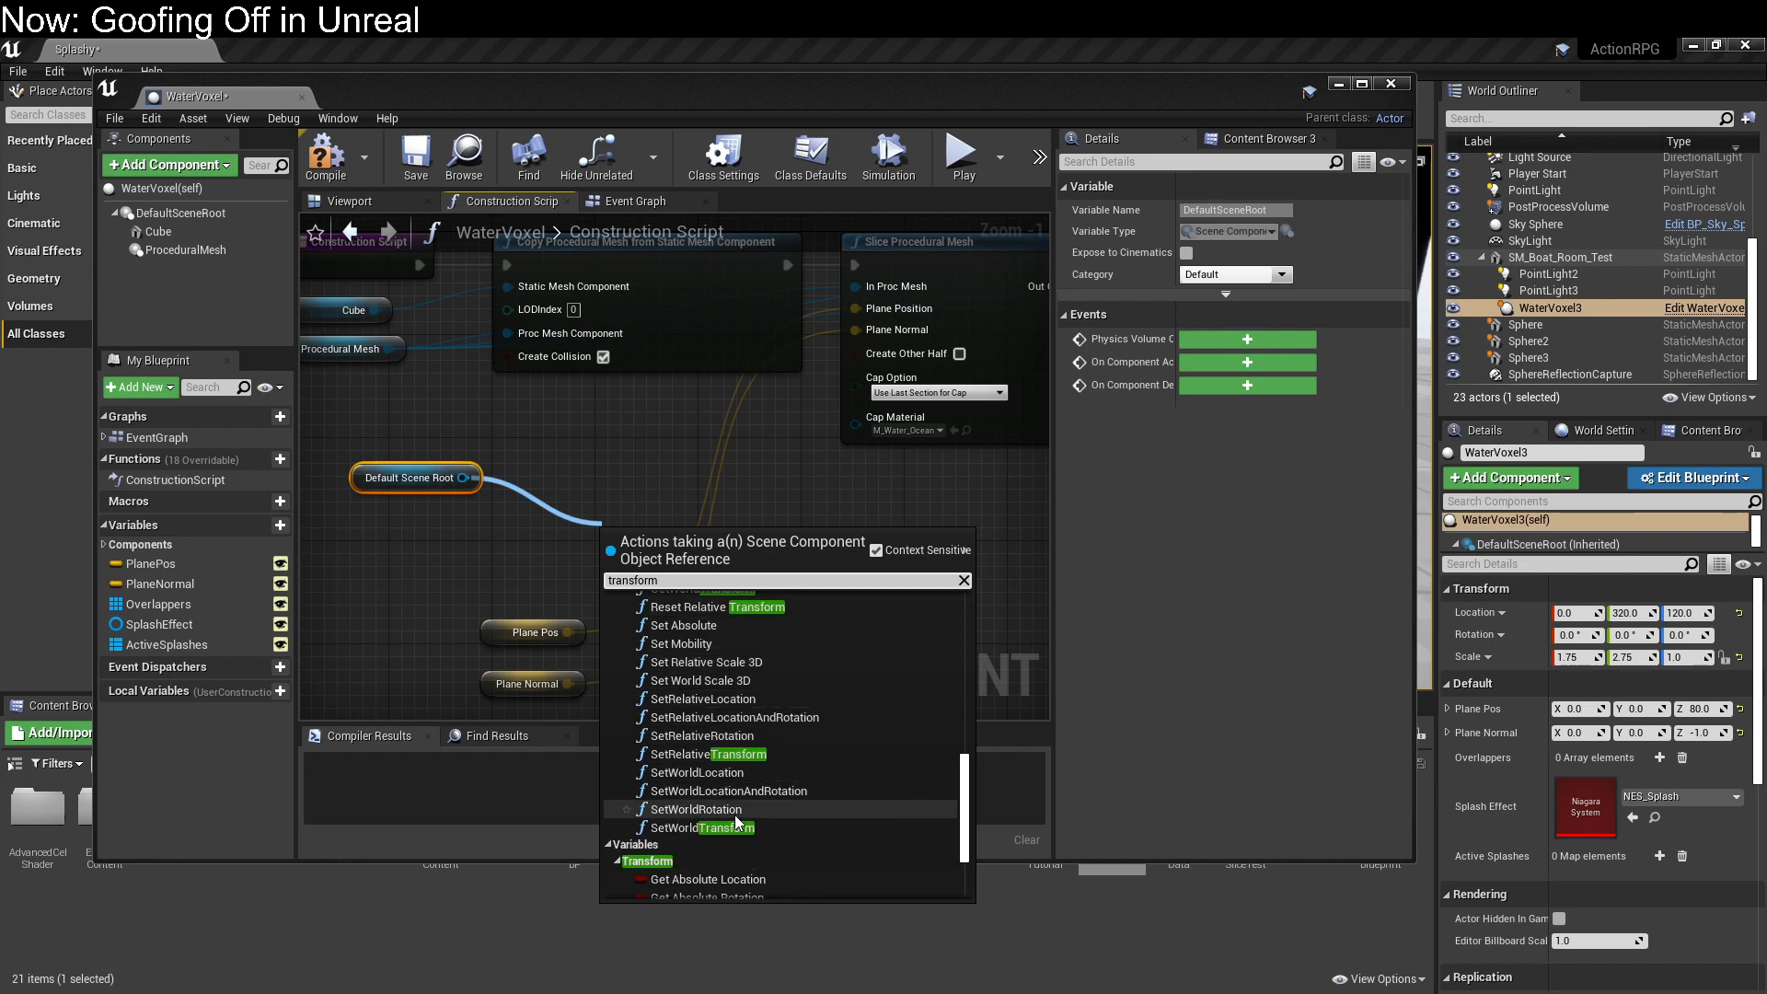
pyautogui.scroll(-3, 736, 821)
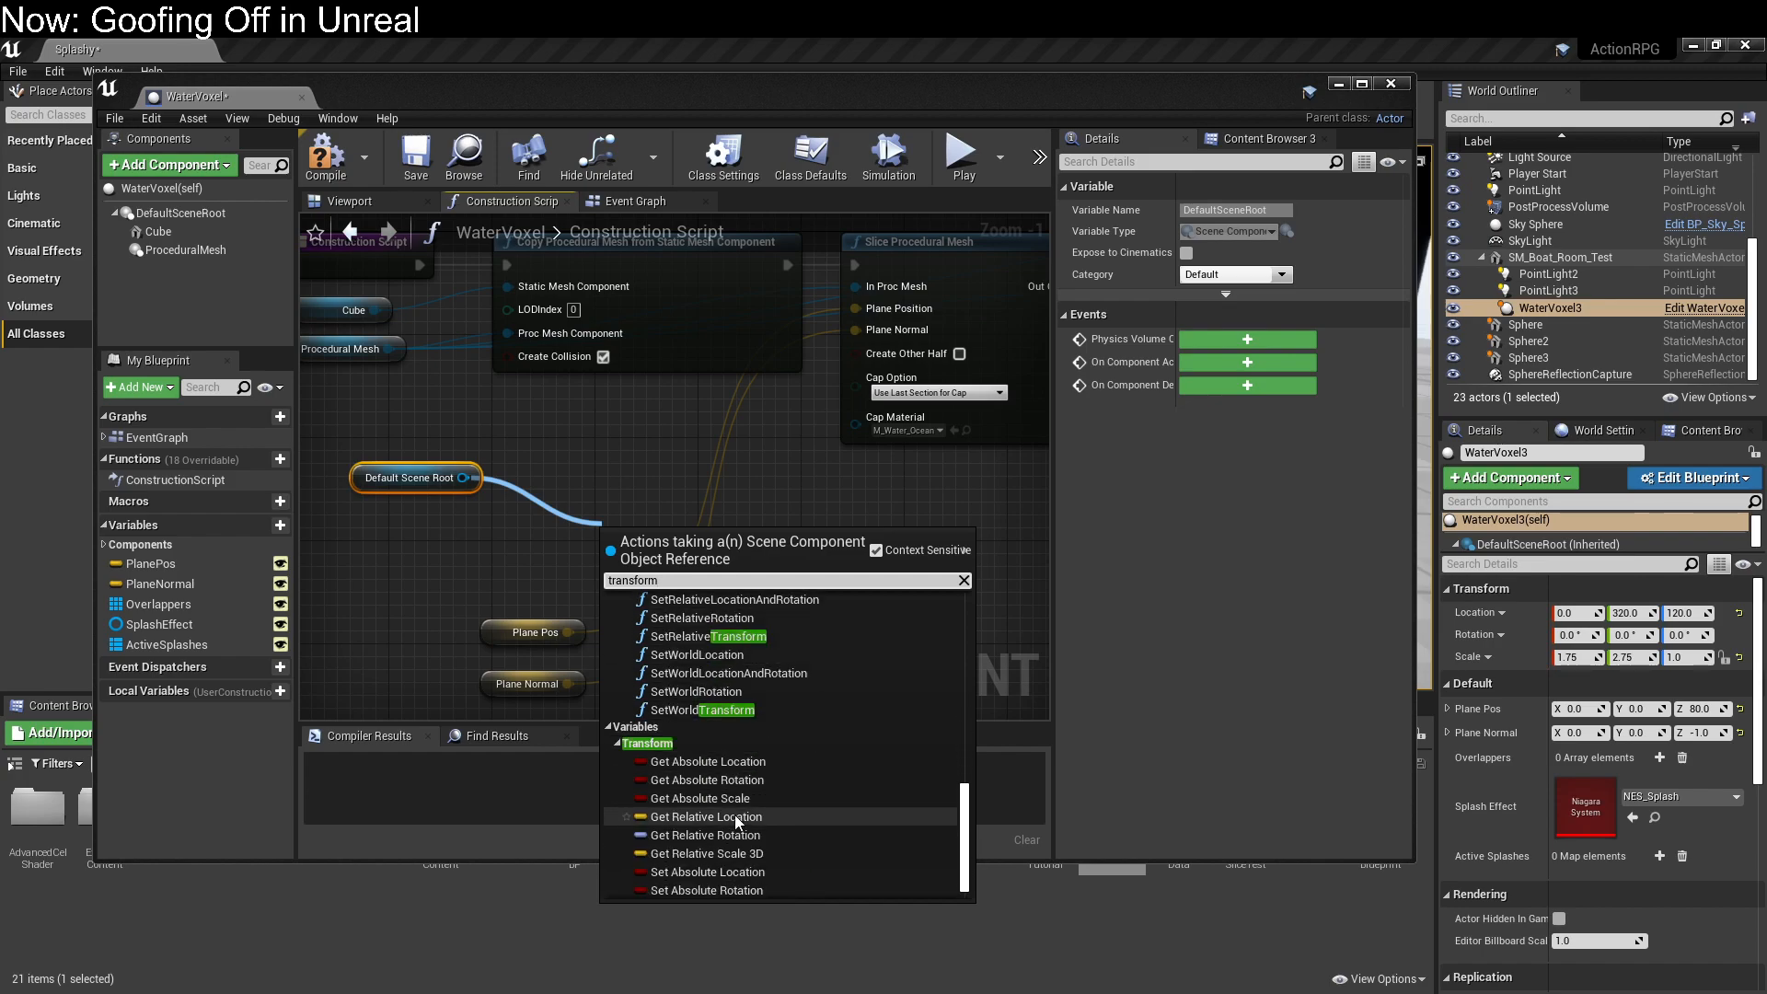
pyautogui.scroll(12, 734, 815)
pyautogui.scroll(7, 735, 814)
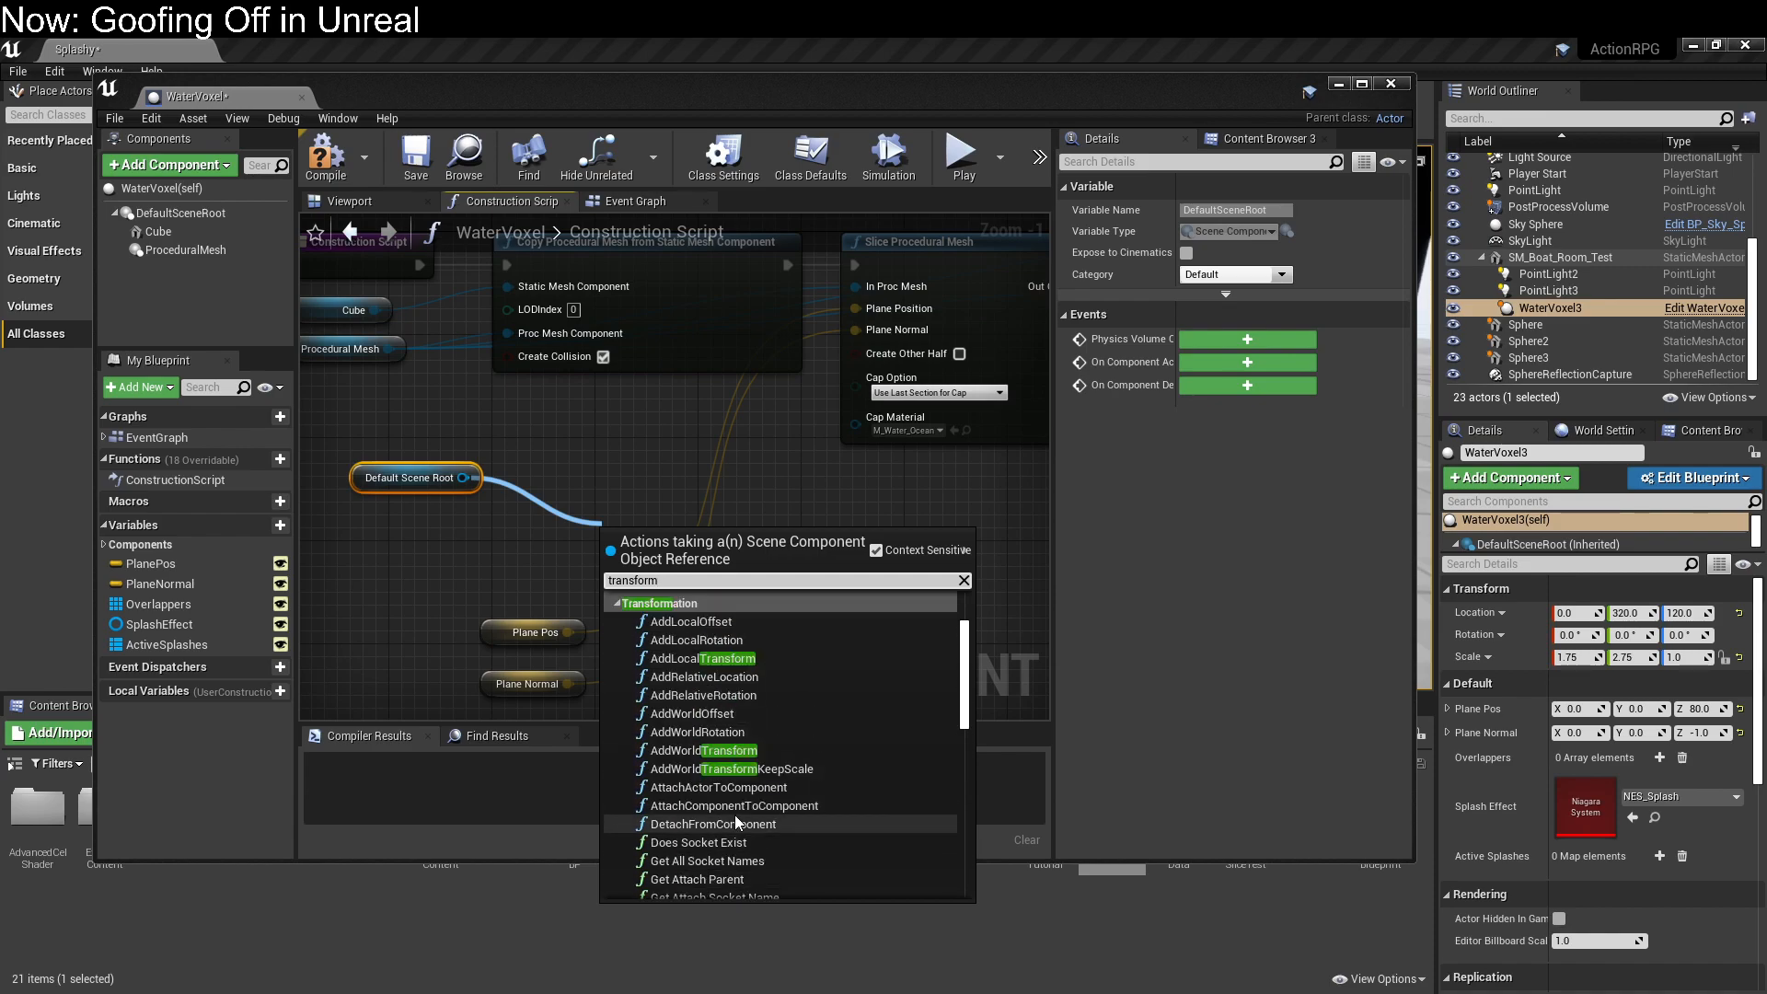
pyautogui.scroll(2, 735, 815)
pyautogui.scroll(1, 734, 820)
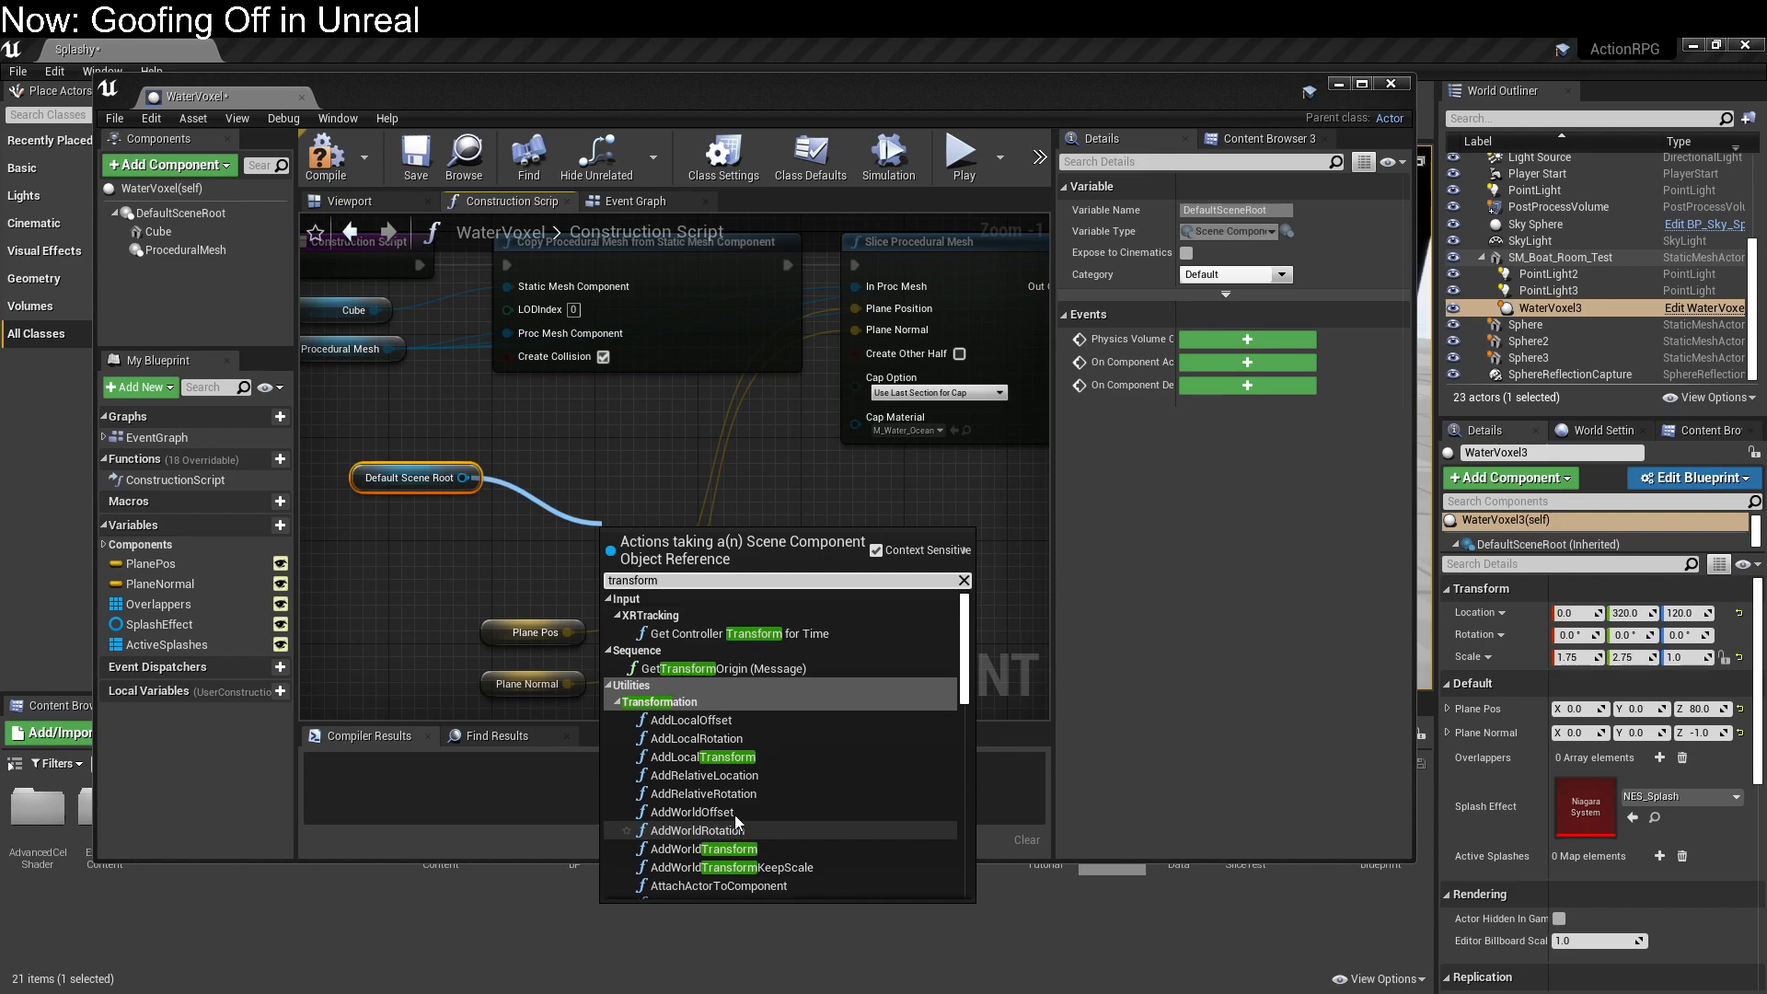
pyautogui.scroll(-10, 734, 814)
pyautogui.scroll(1, 734, 817)
pyautogui.scroll(-1, 734, 818)
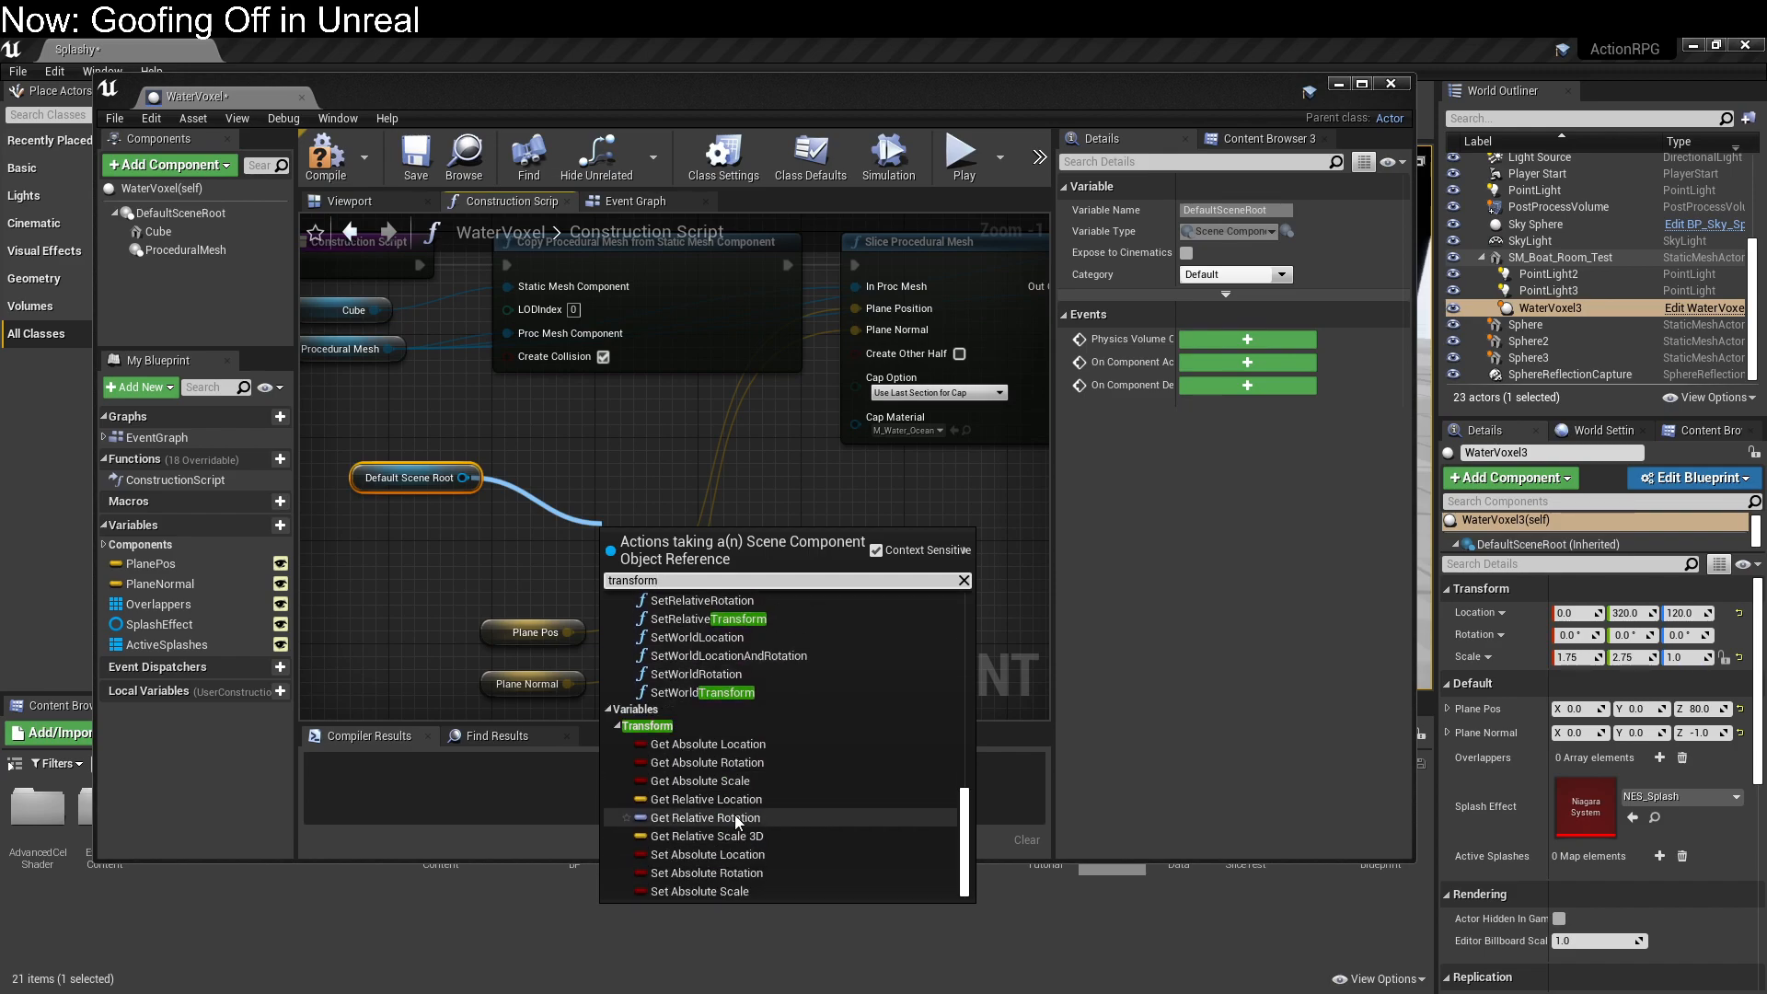
# Step: Add a GetWorldTransform node fed by the Default Scene Root reference and place both nodes side by side below Copy Procedural Mesh
pyautogui.doubleClick(818, 580)
pyautogui.write('world')
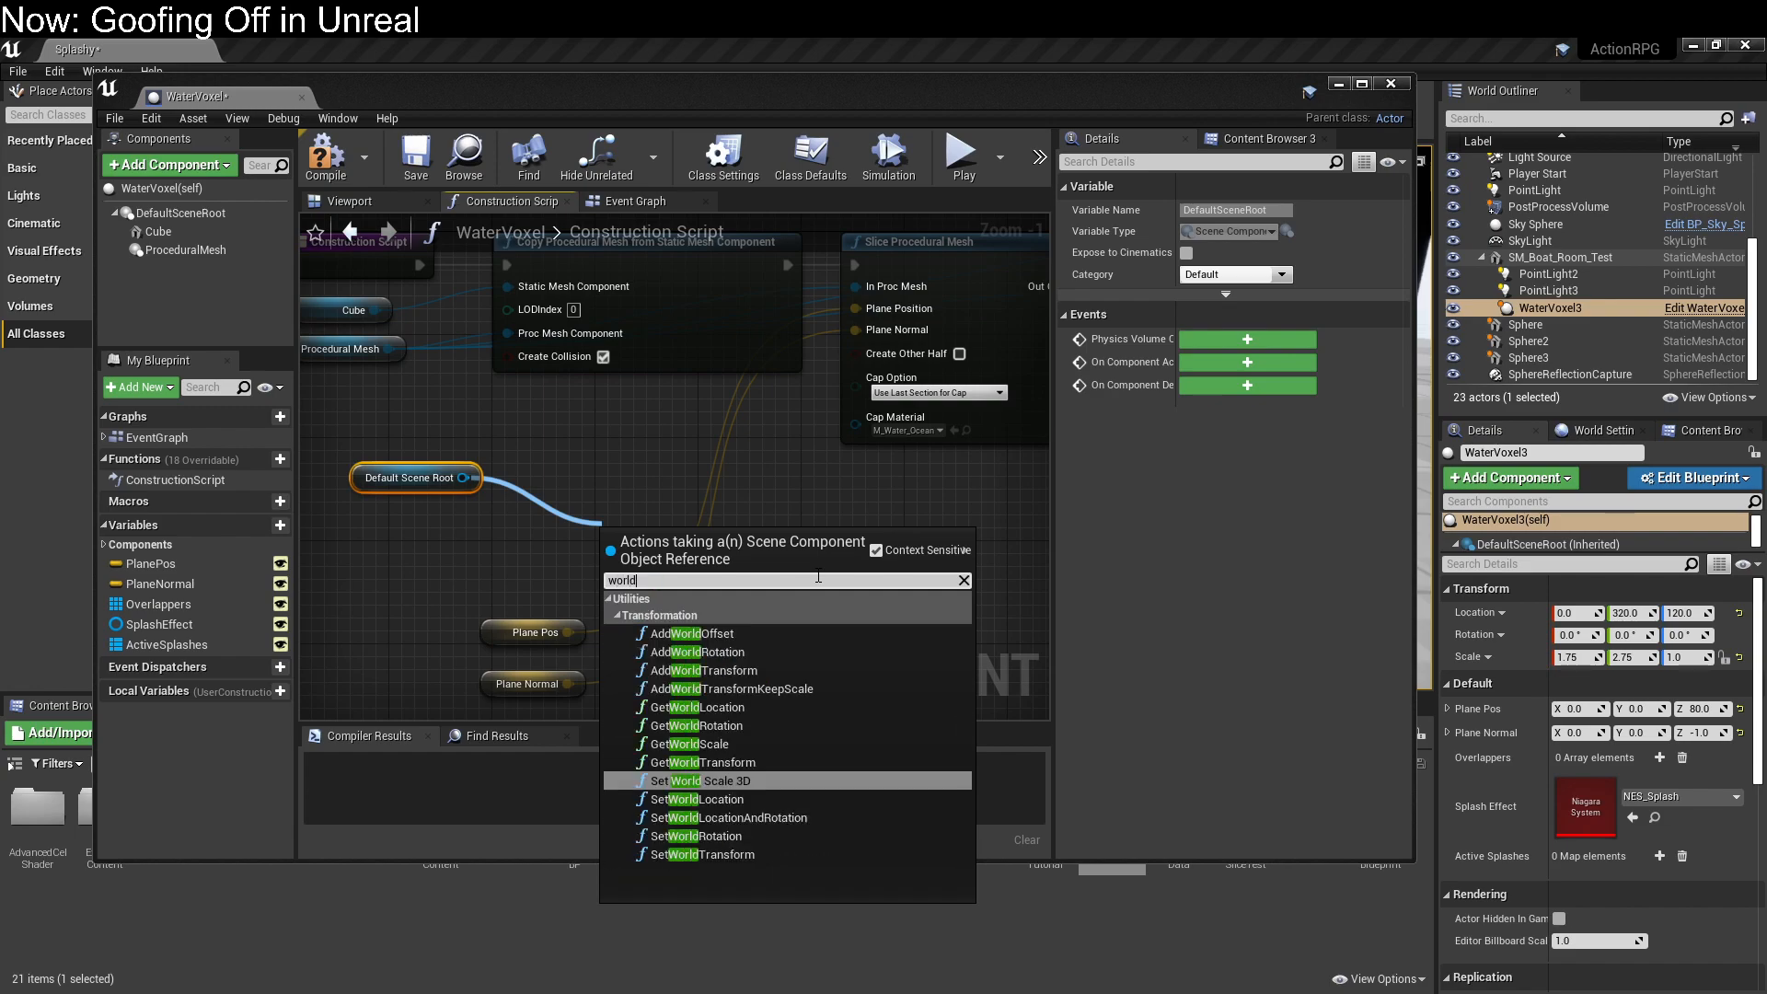
pyautogui.click(749, 757)
pyautogui.moveTo(698, 521); pyautogui.dragTo(585, 456)
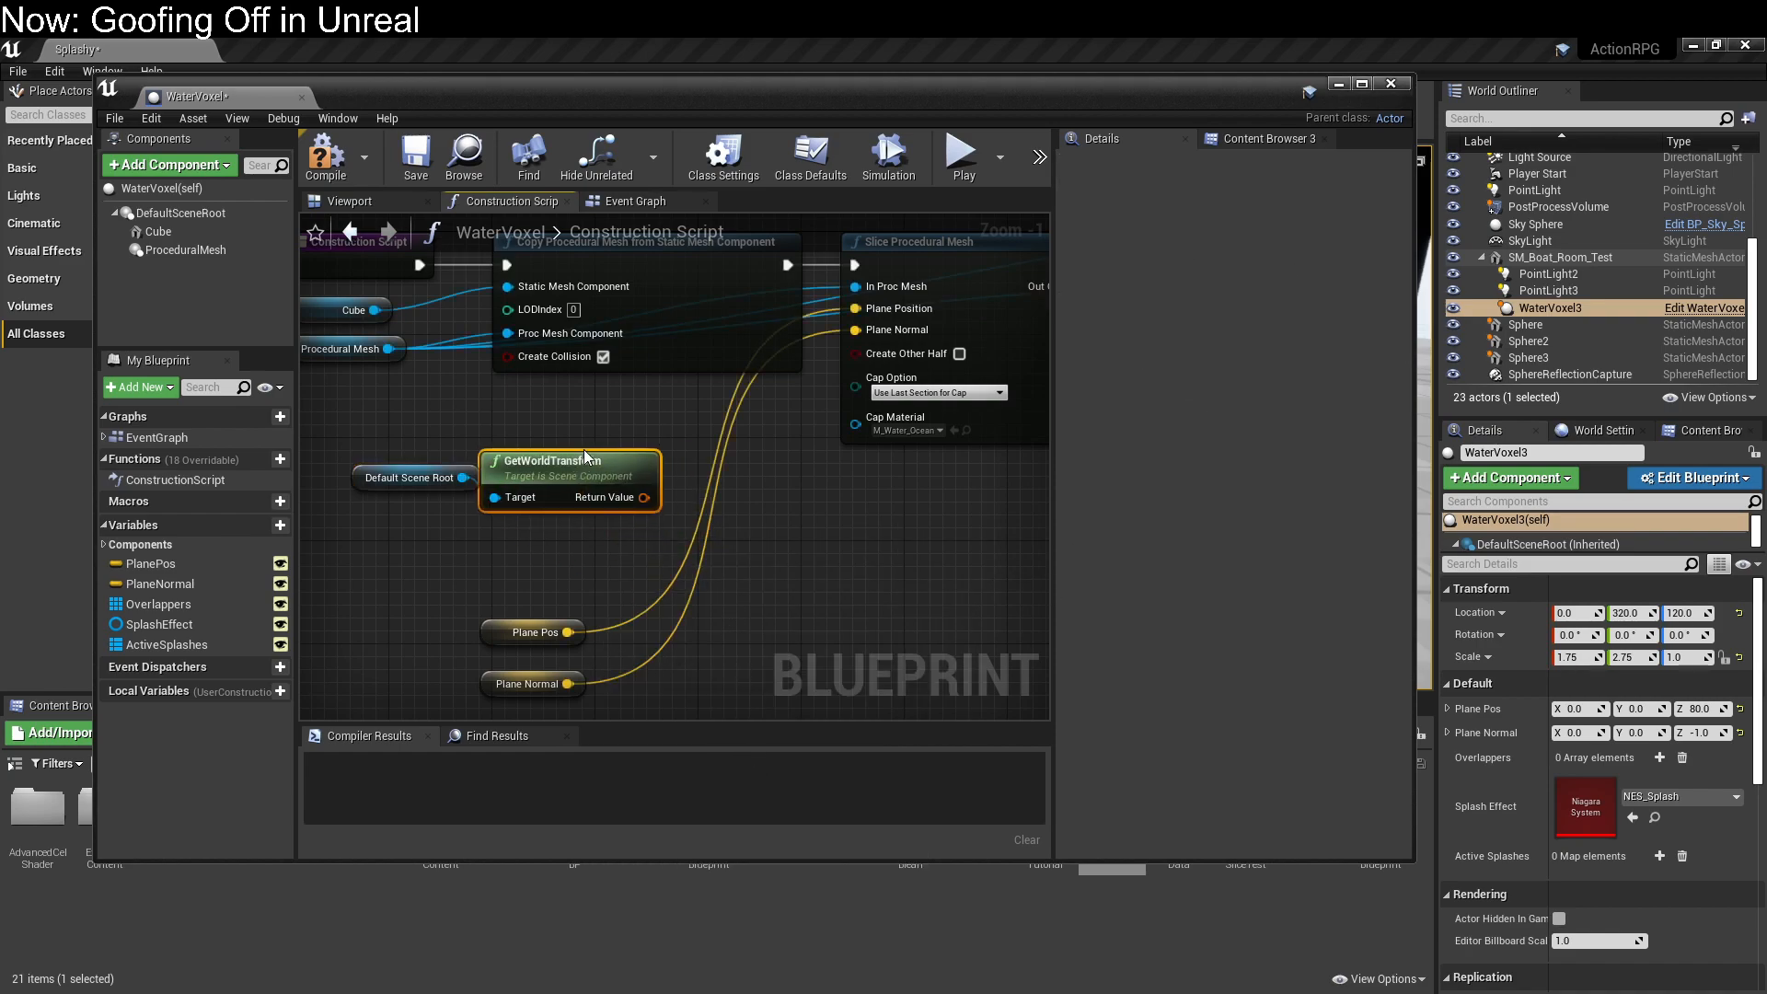
pyautogui.moveTo(431, 471); pyautogui.dragTo(318, 495)
pyautogui.moveTo(582, 473); pyautogui.dragTo(467, 455)
# Step: Look through the alignment, utility and transformation actions available from the GetWorldTransform return value
pyautogui.moveTo(572, 484); pyautogui.dragTo(657, 502)
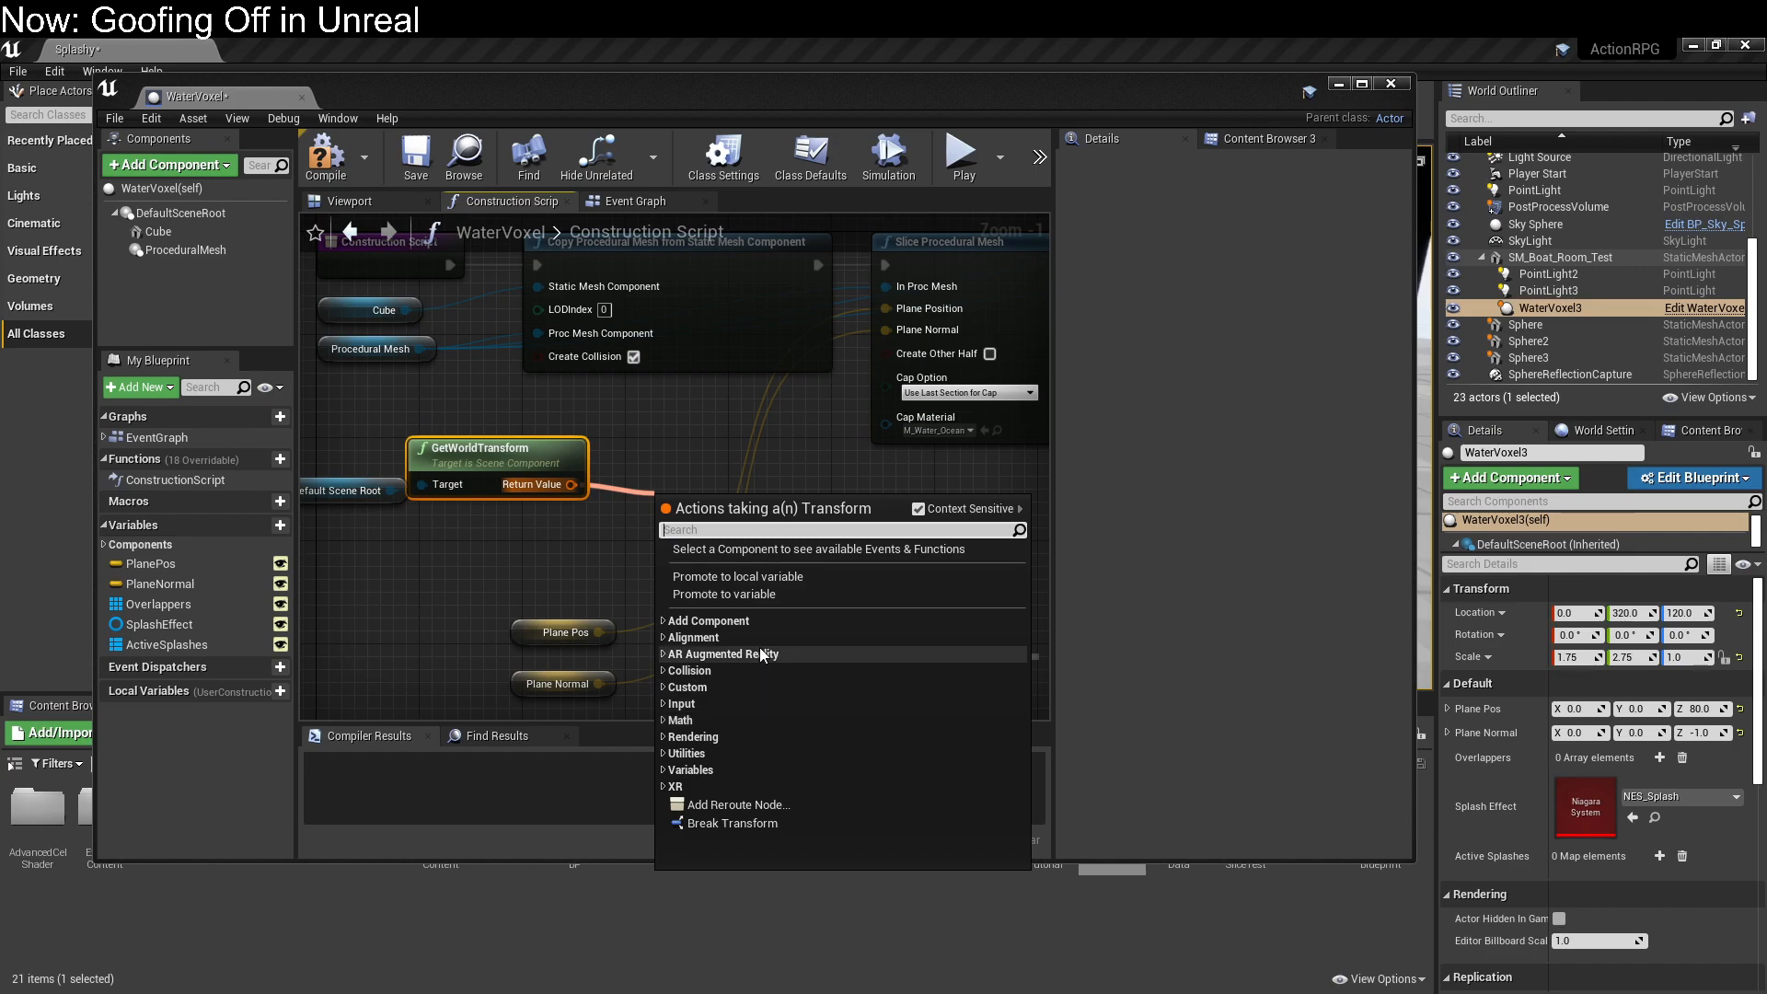
pyautogui.click(681, 637)
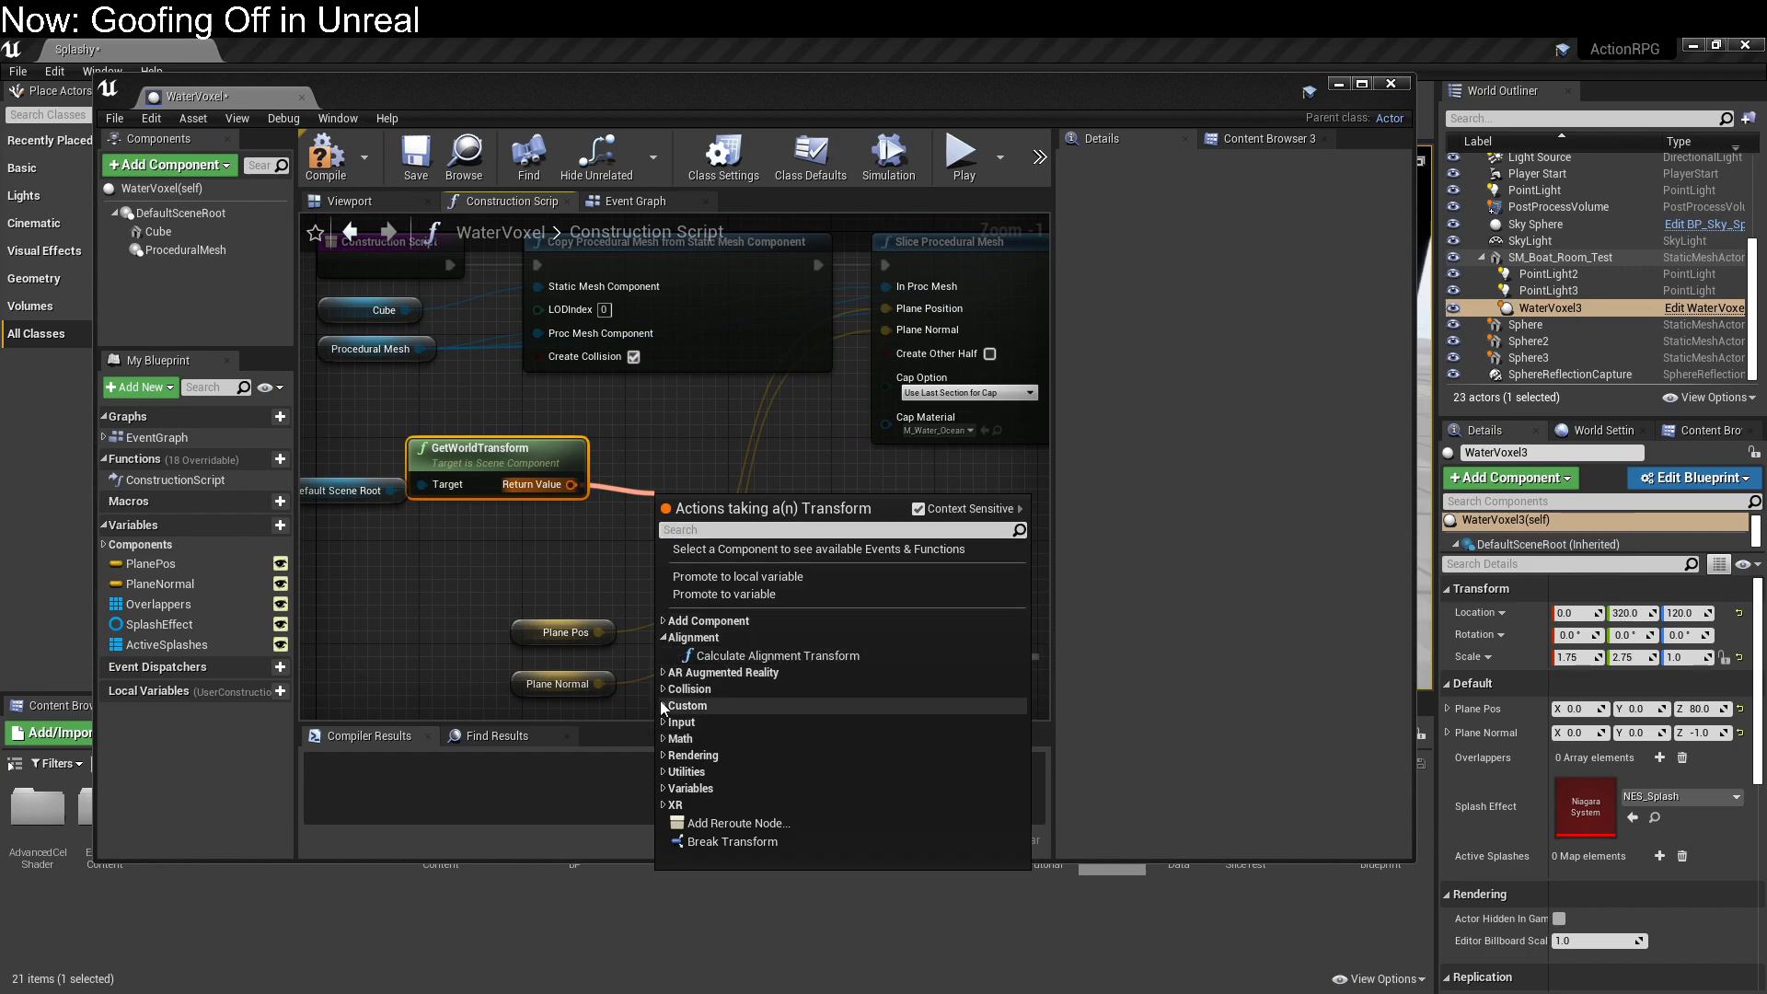
pyautogui.click(661, 773)
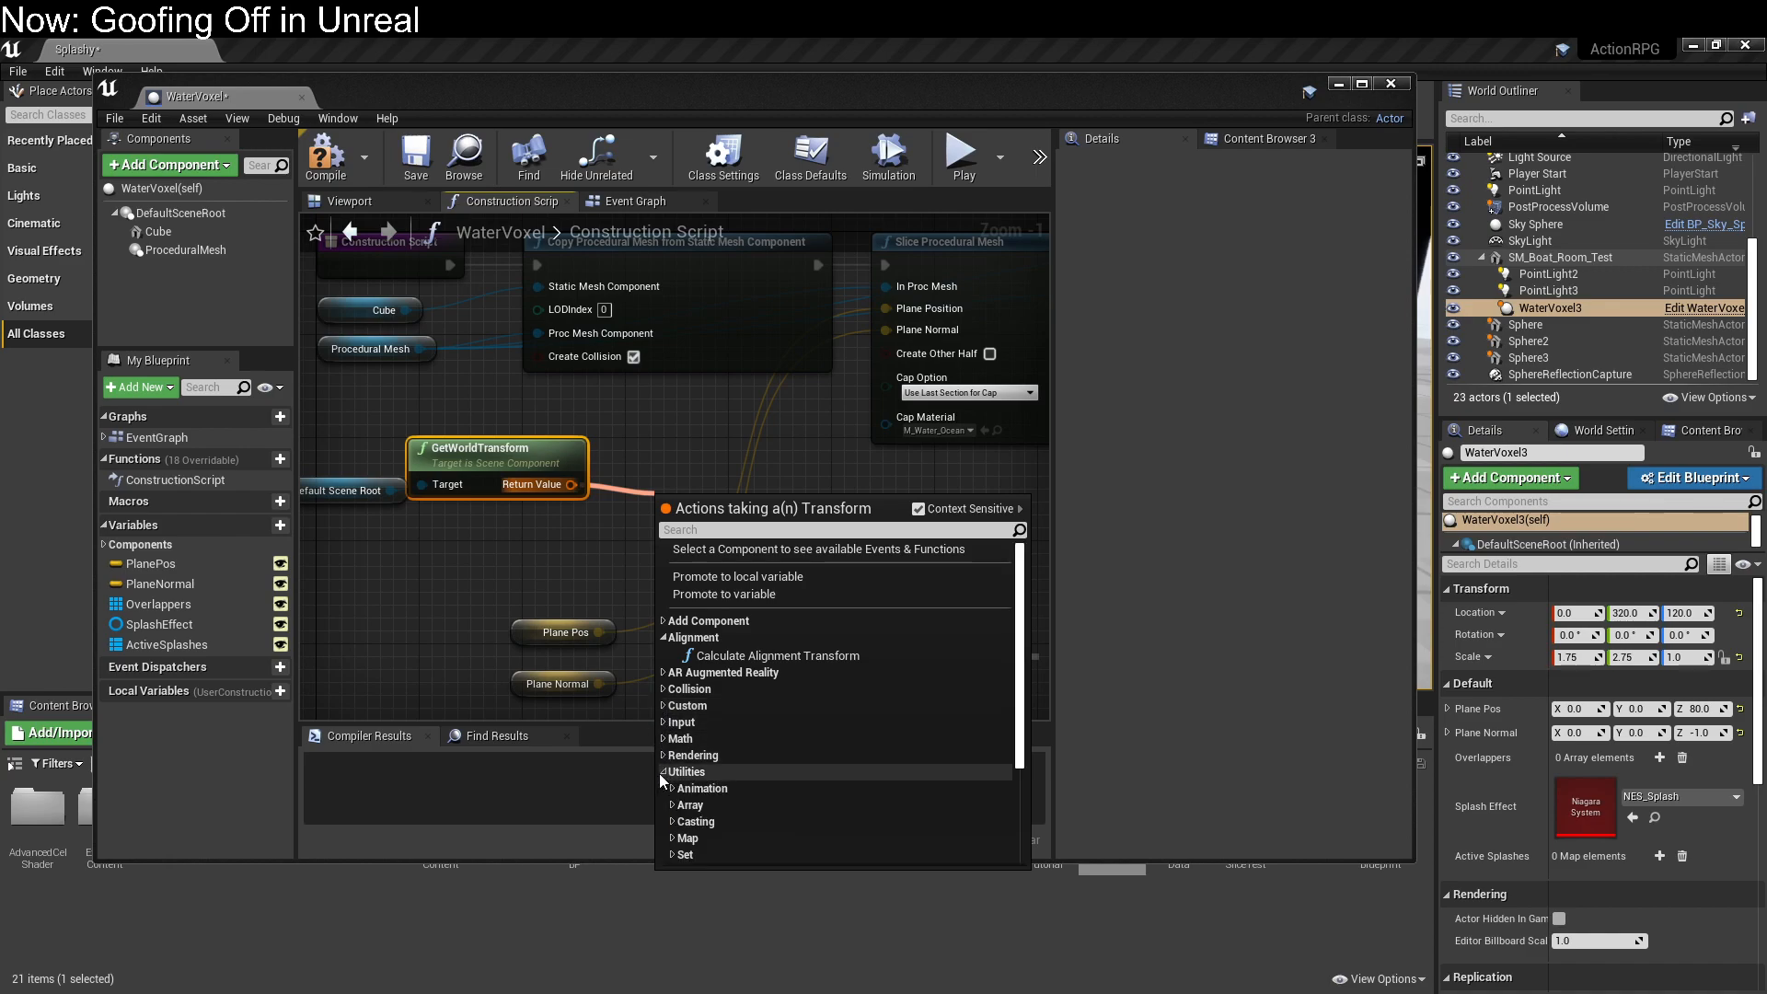
pyautogui.scroll(-4, 666, 782)
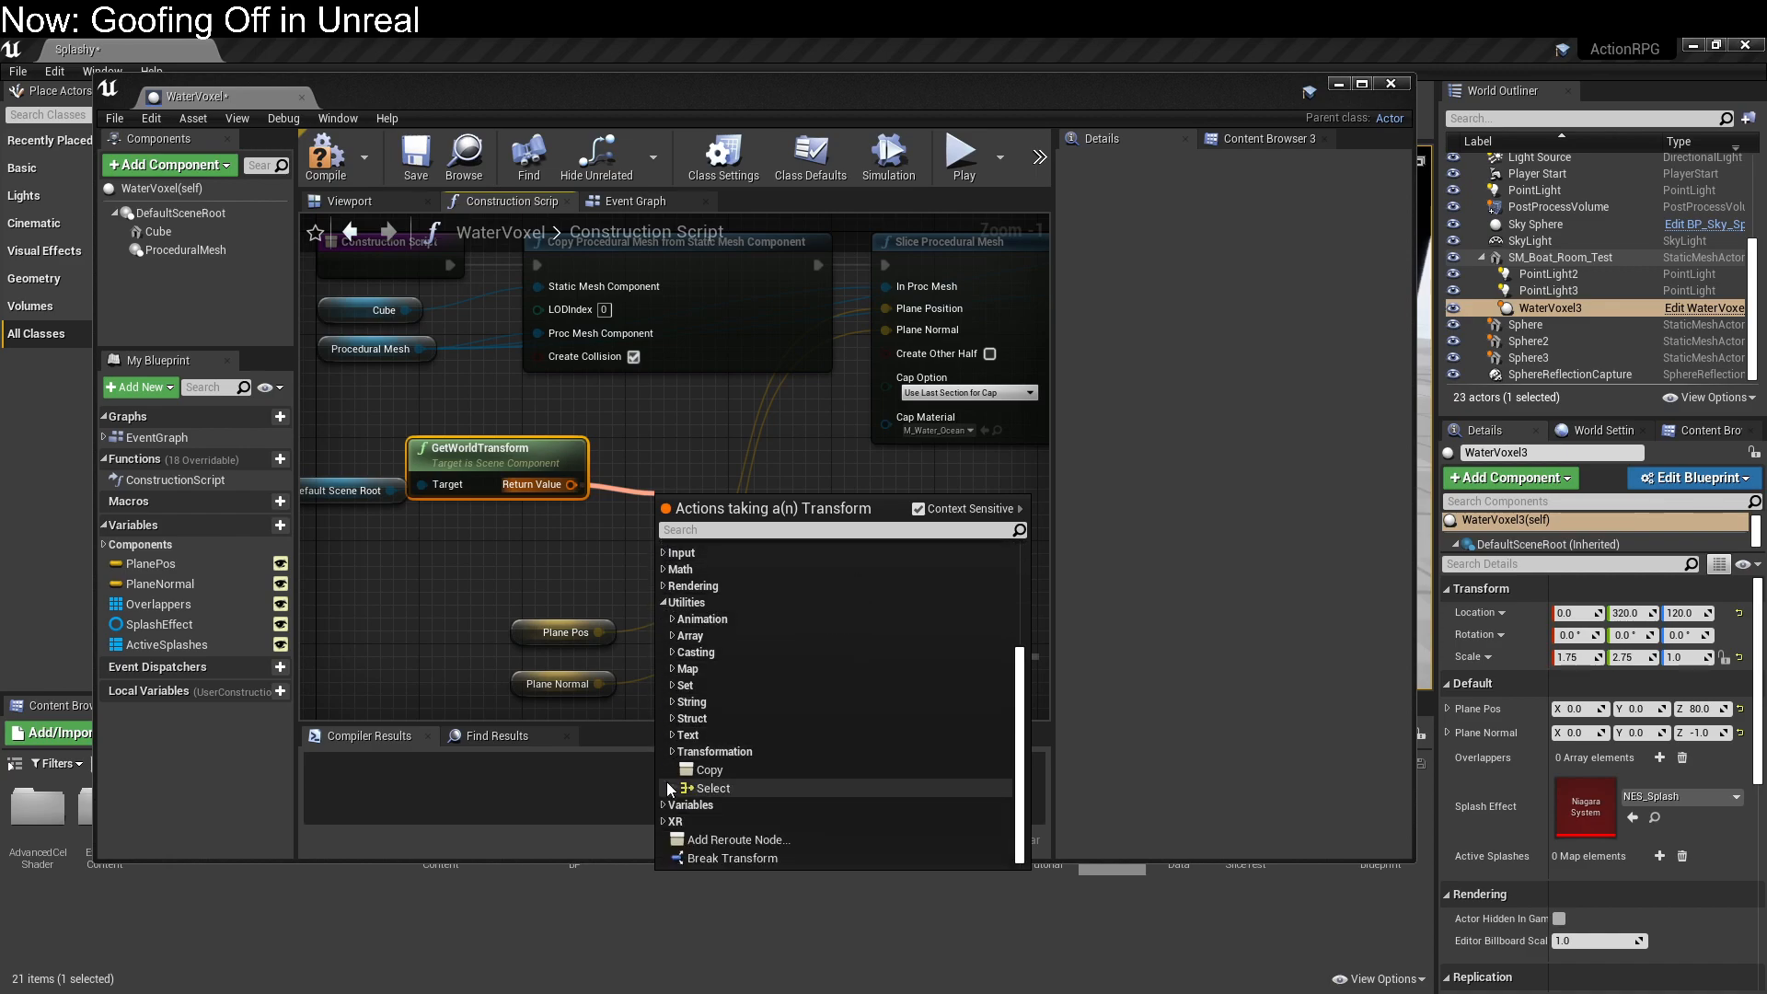
pyautogui.click(676, 751)
pyautogui.scroll(-5, 680, 759)
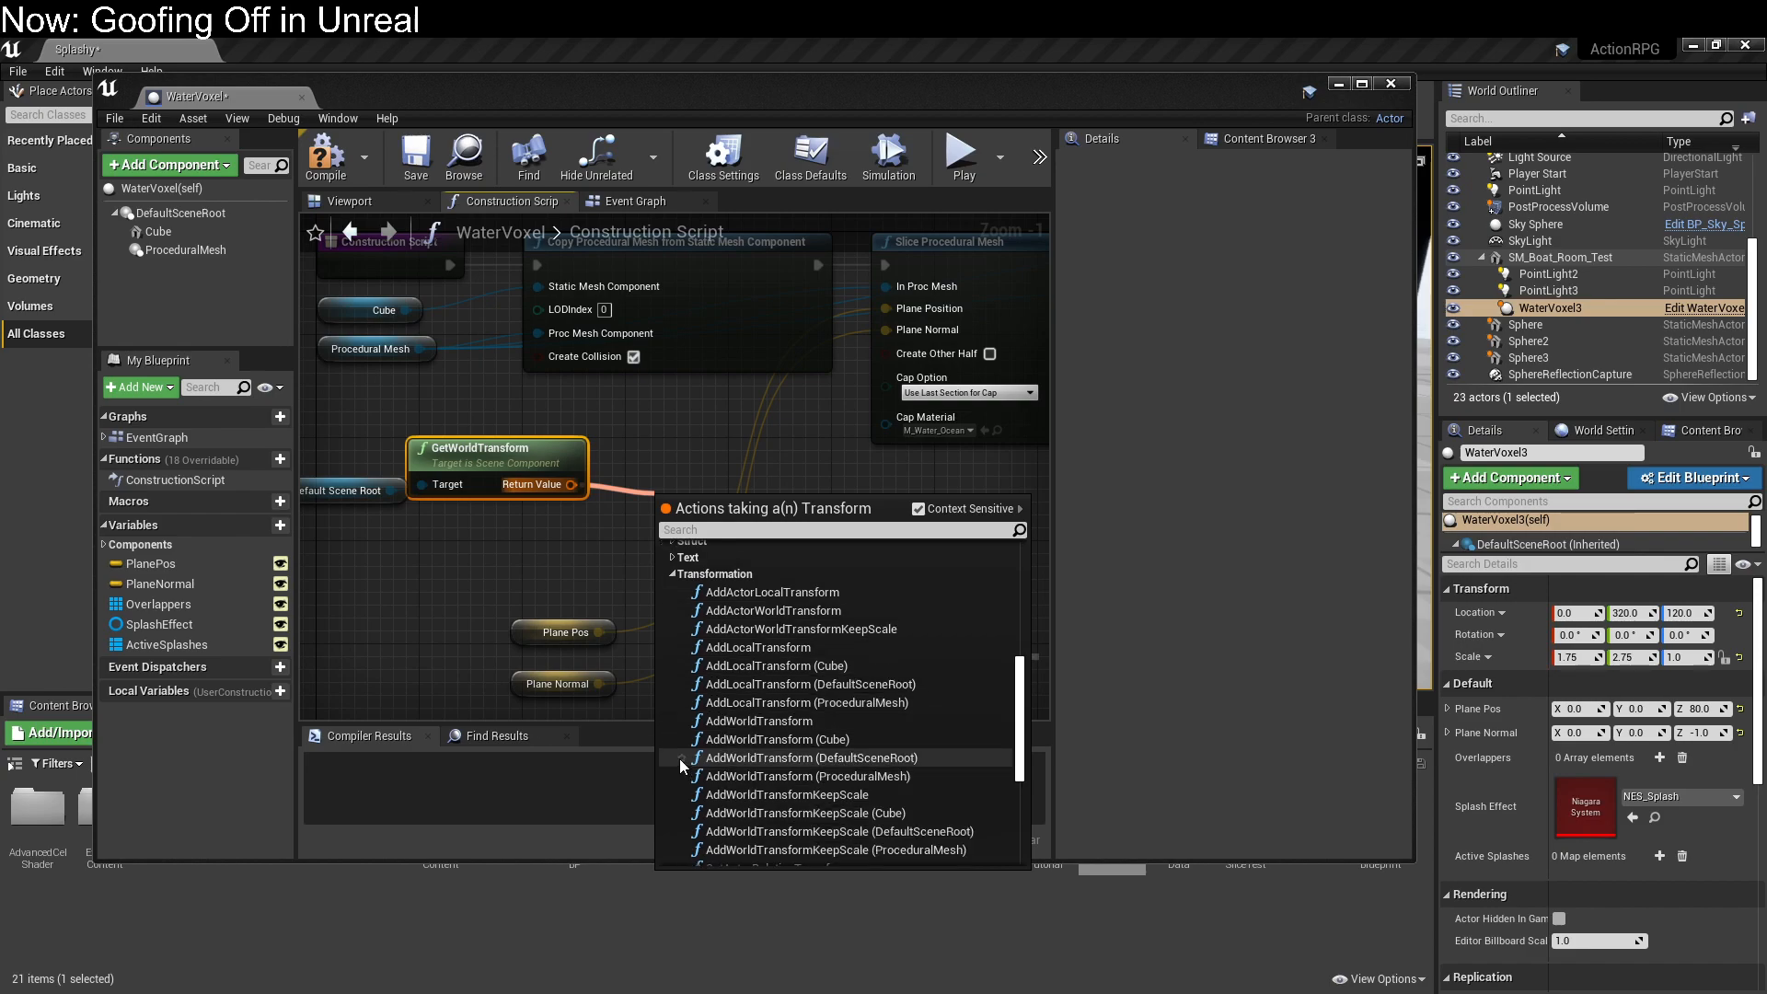
pyautogui.scroll(-3, 680, 758)
pyautogui.scroll(-2, 680, 758)
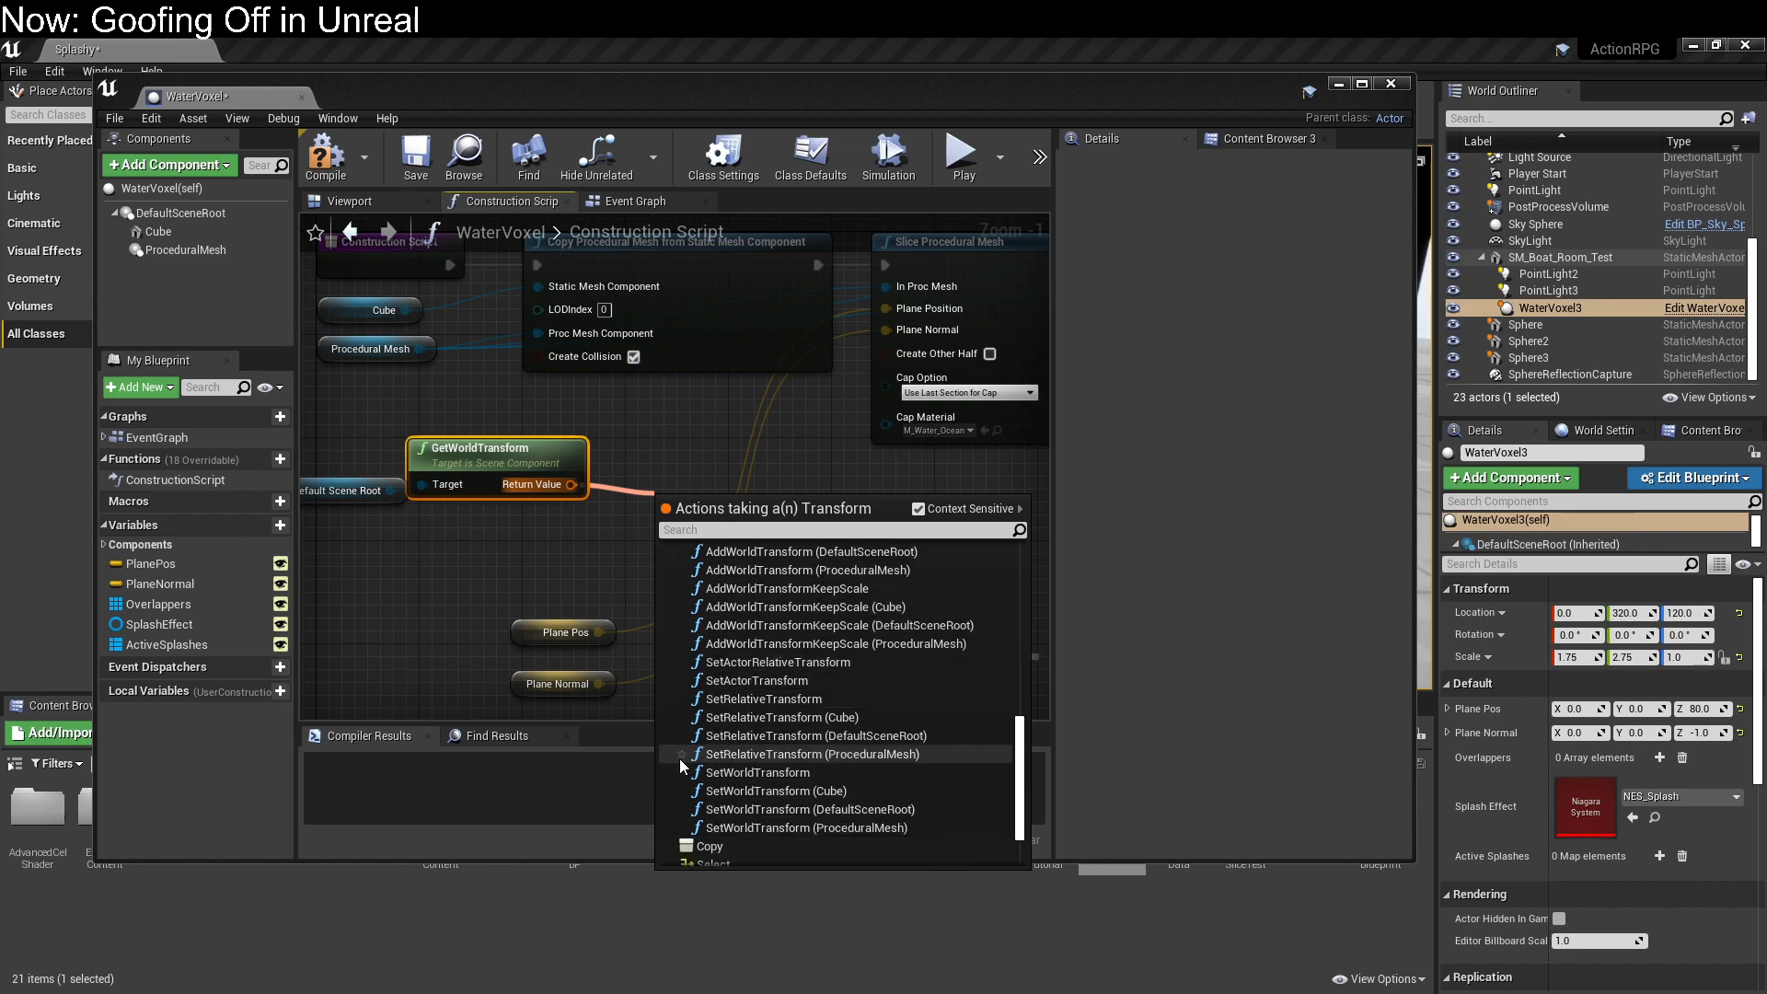
pyautogui.scroll(-1, 679, 759)
# Step: Add a Transform Direction and a Transform Location node, both fed by the GetWorldTransform return value
pyautogui.click(744, 530)
pyautogui.write('trans')
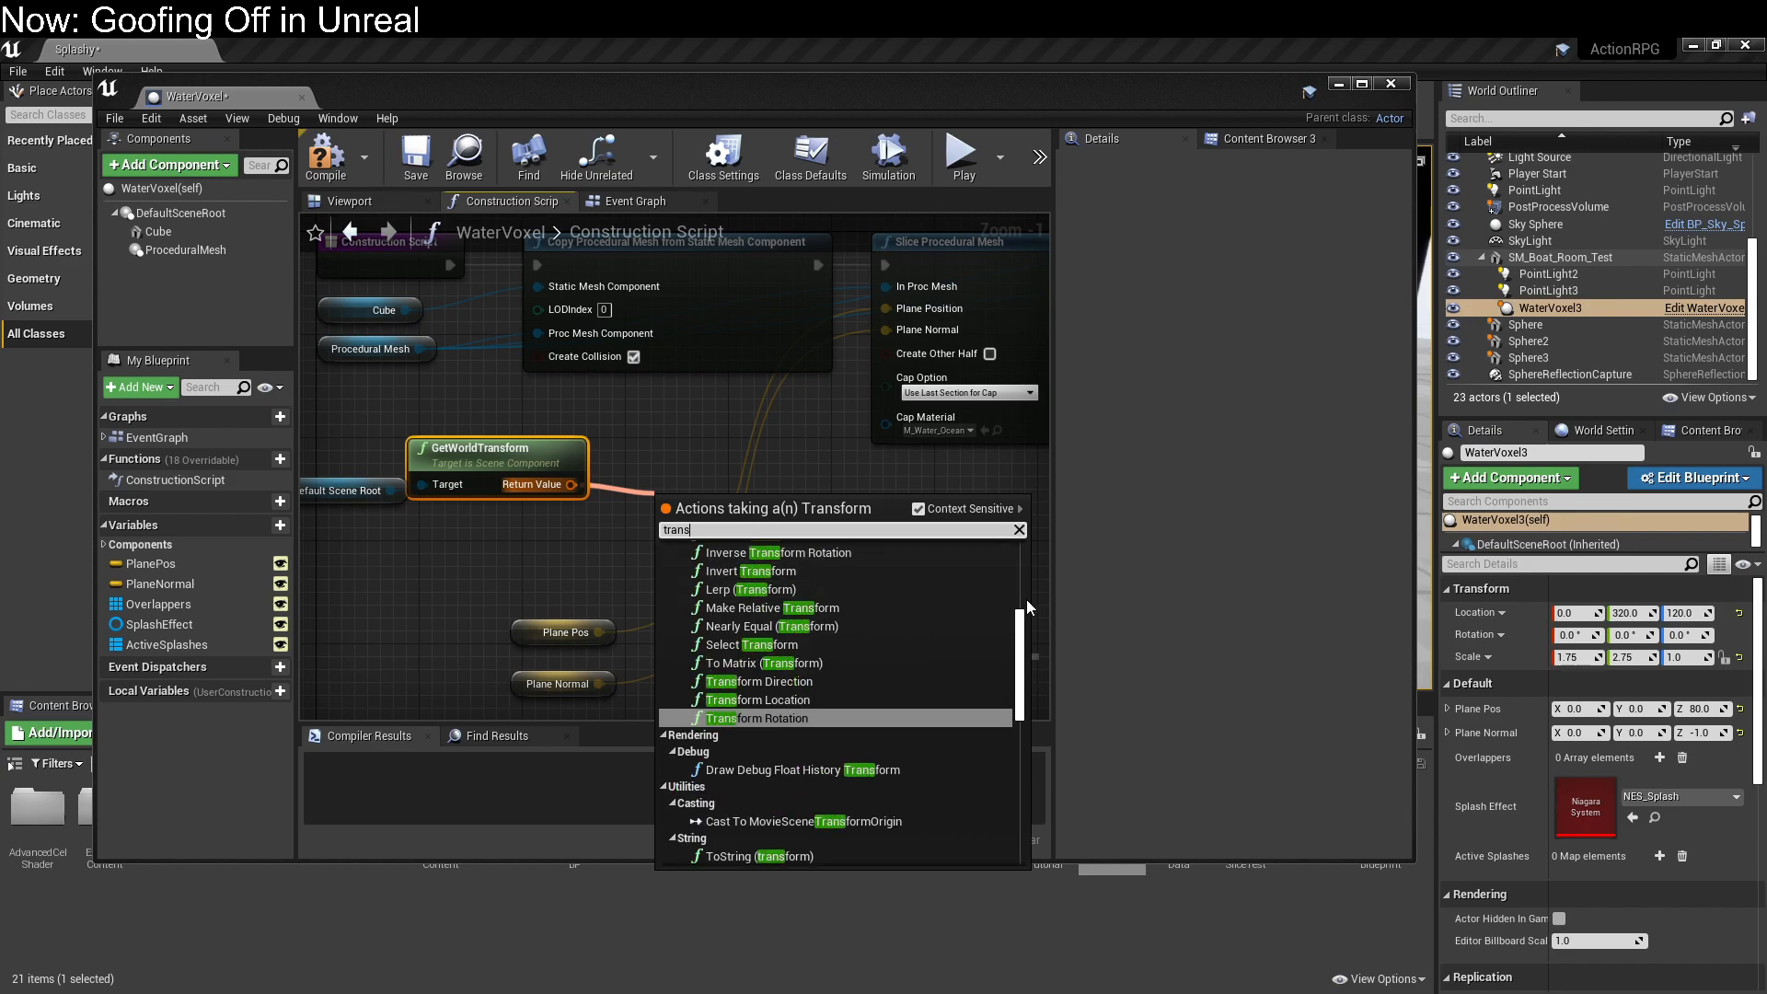
pyautogui.scroll(4, 957, 632)
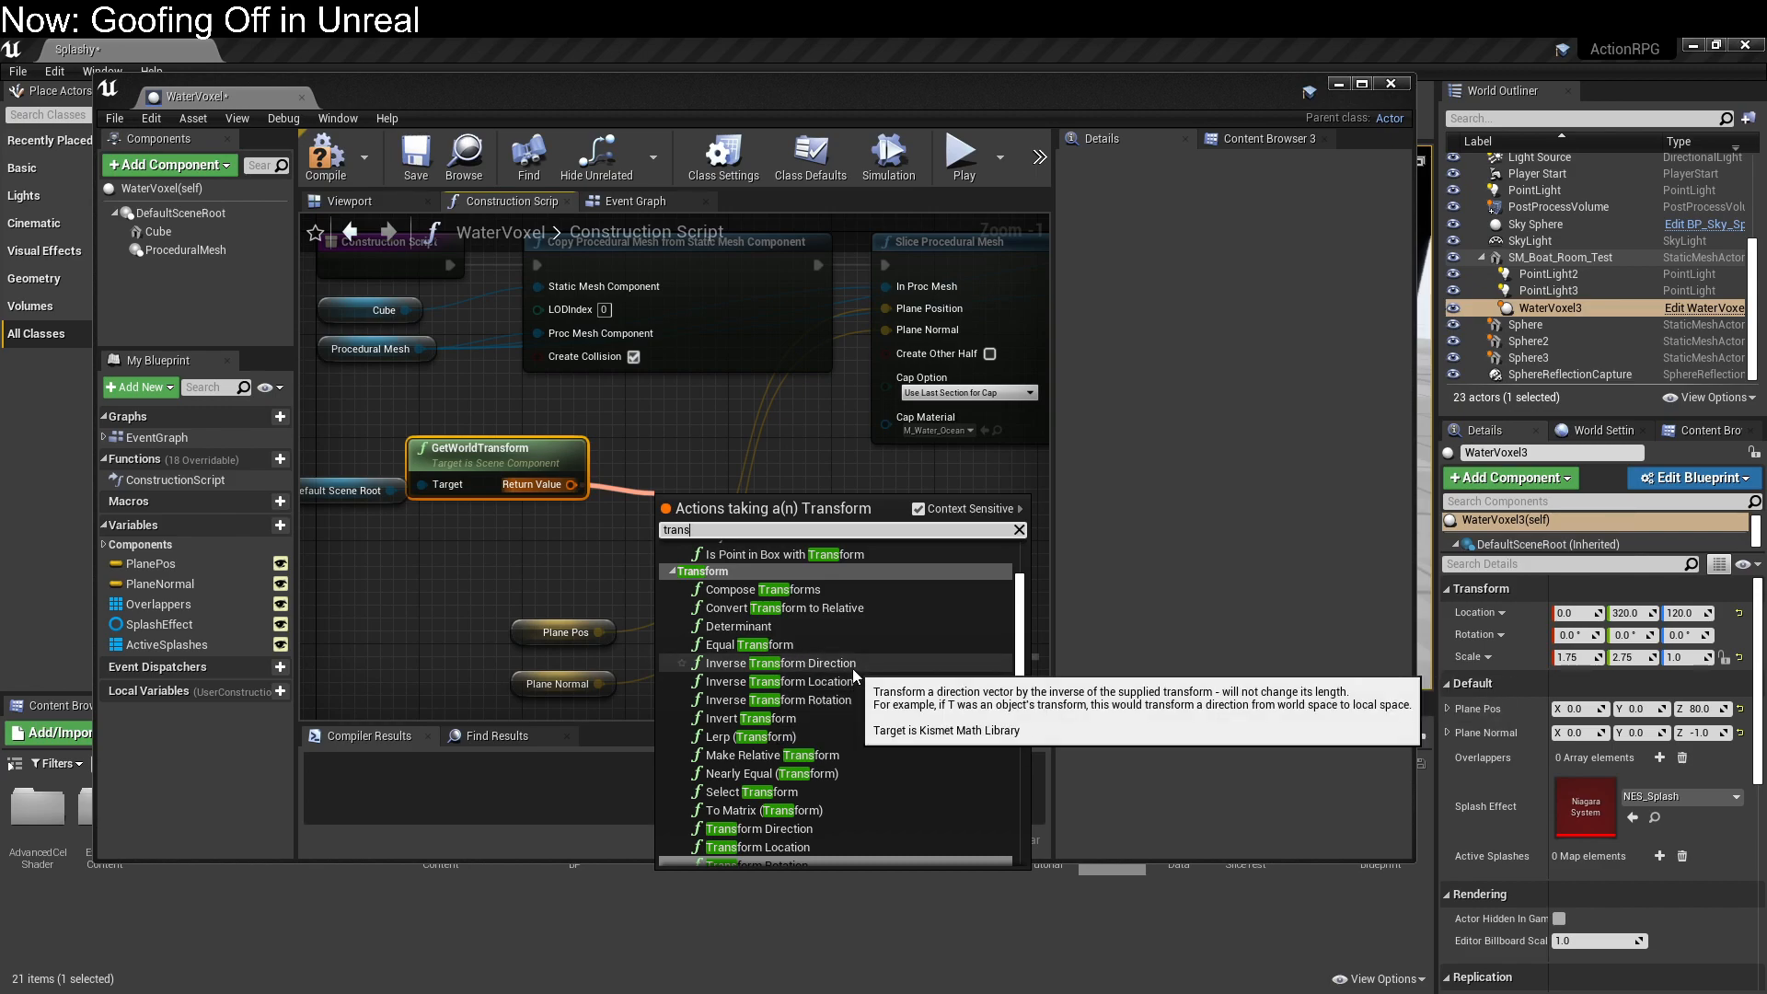
pyautogui.scroll(-2, 853, 669)
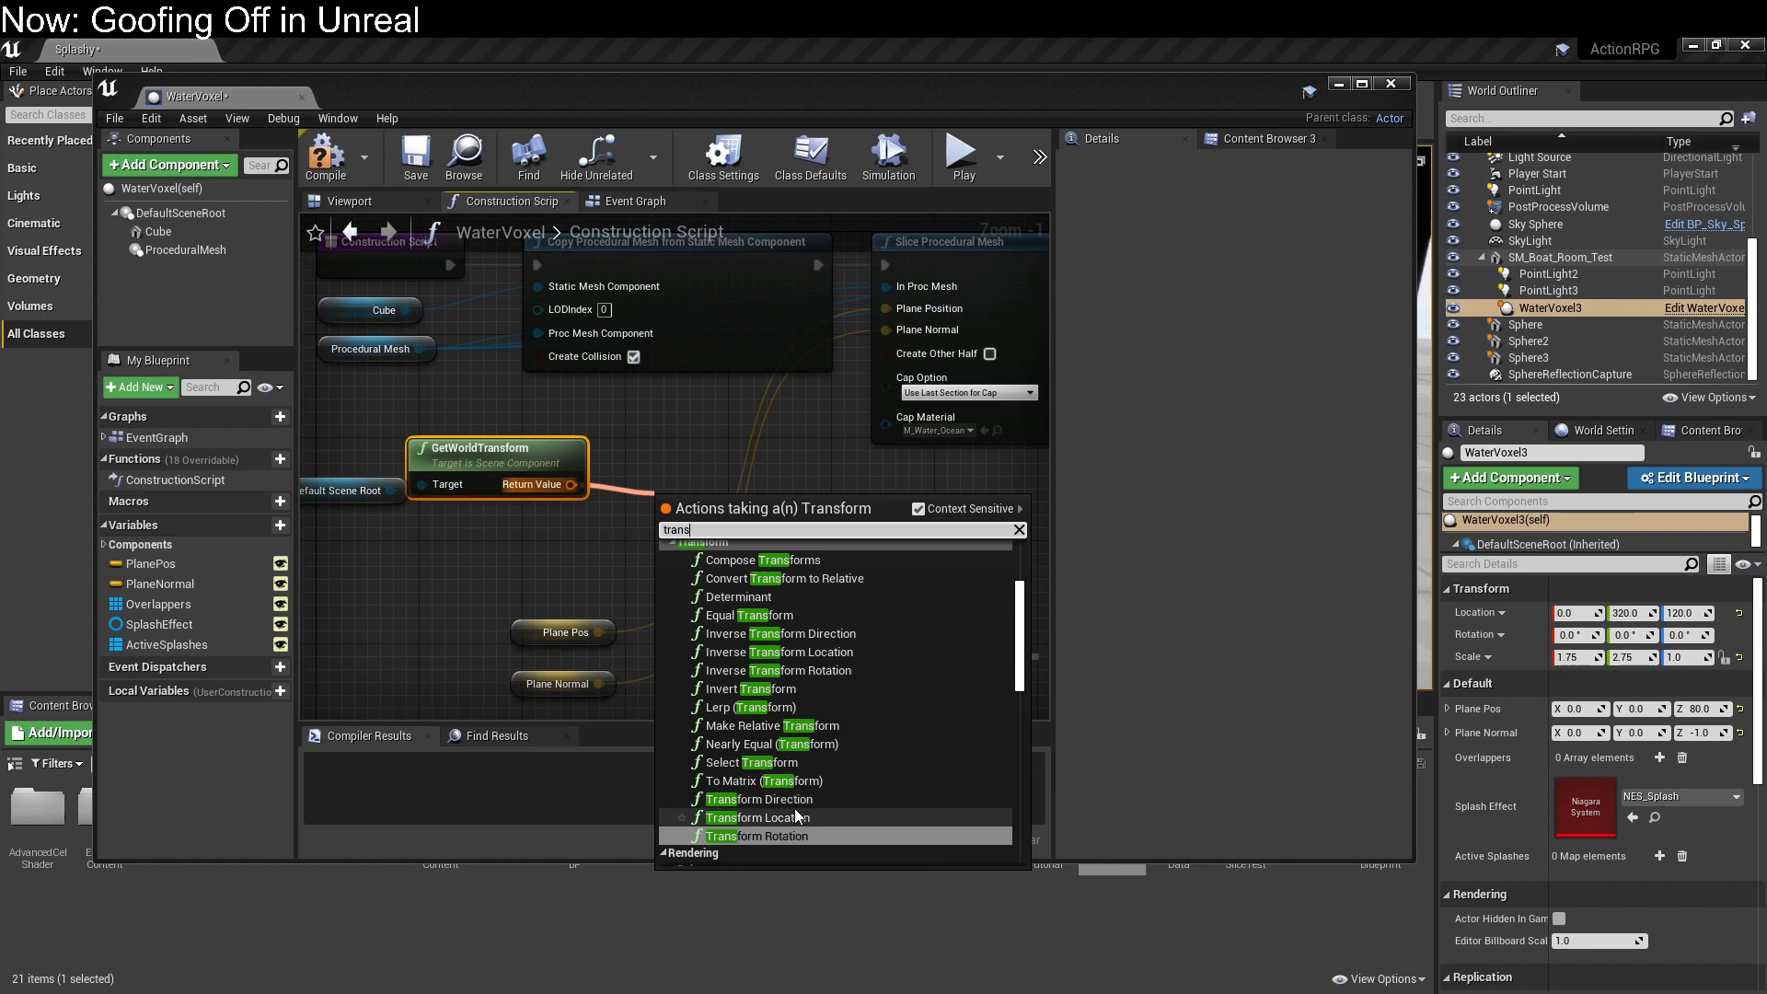
pyautogui.click(787, 799)
pyautogui.moveTo(569, 485); pyautogui.dragTo(670, 626)
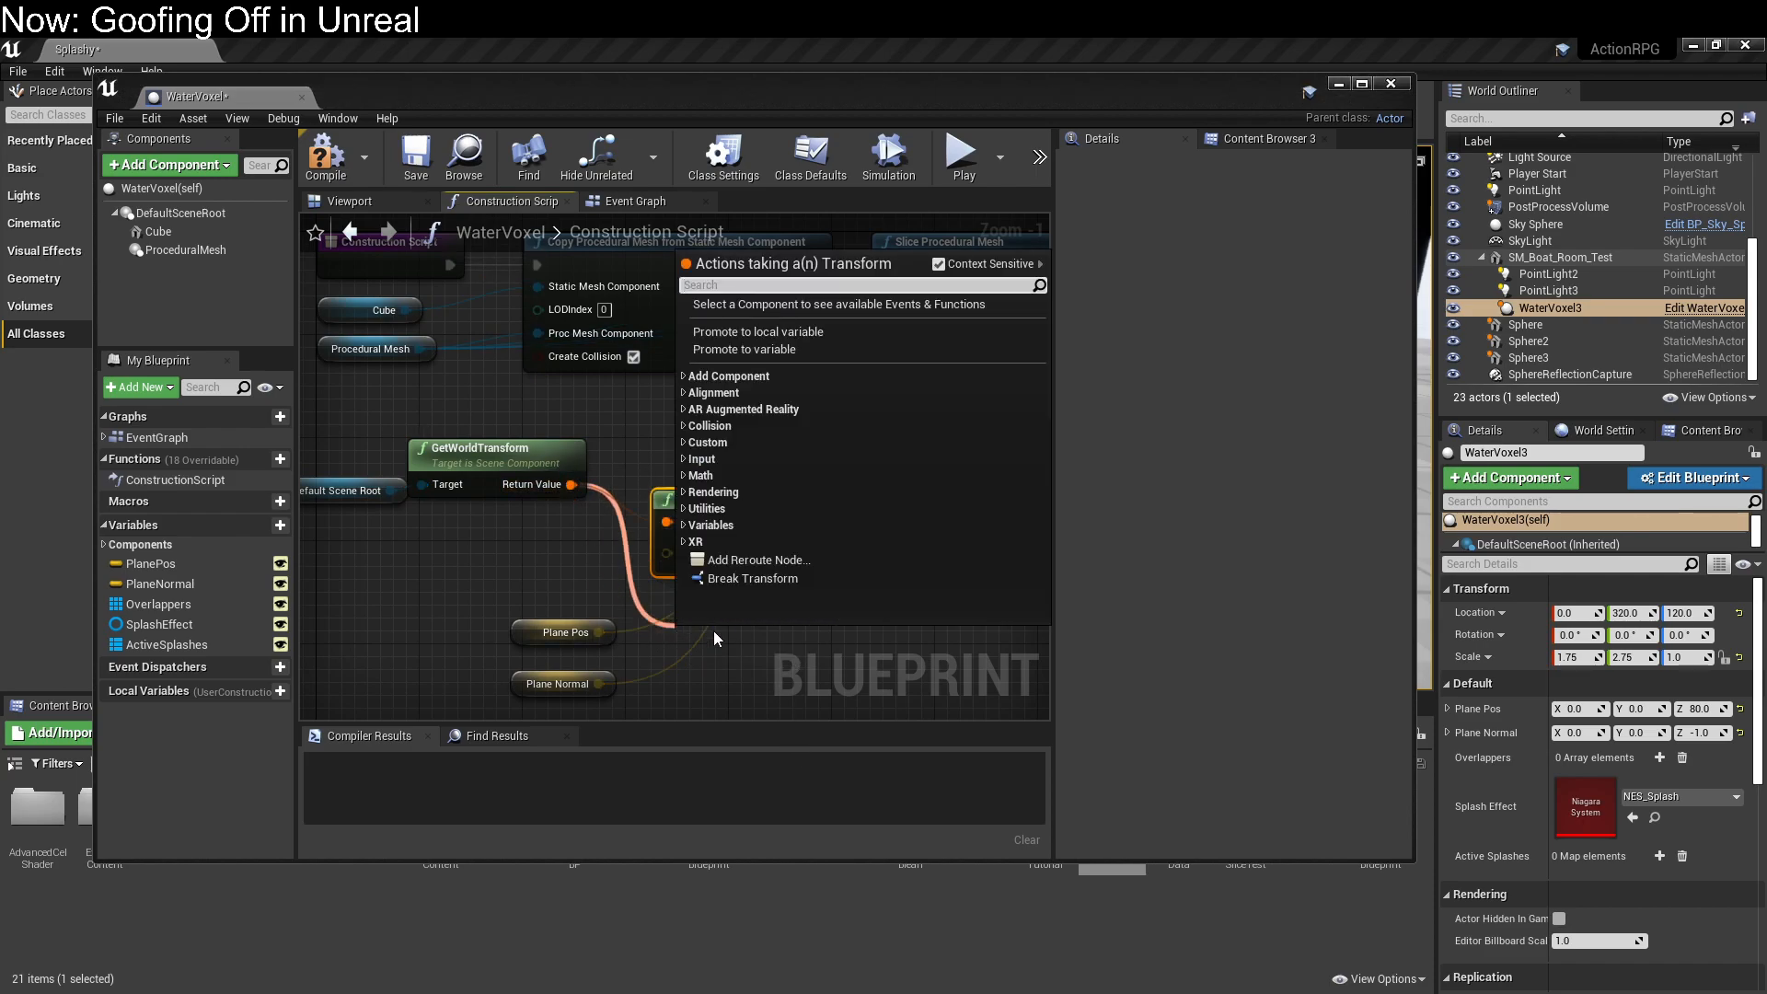
pyautogui.write('transform')
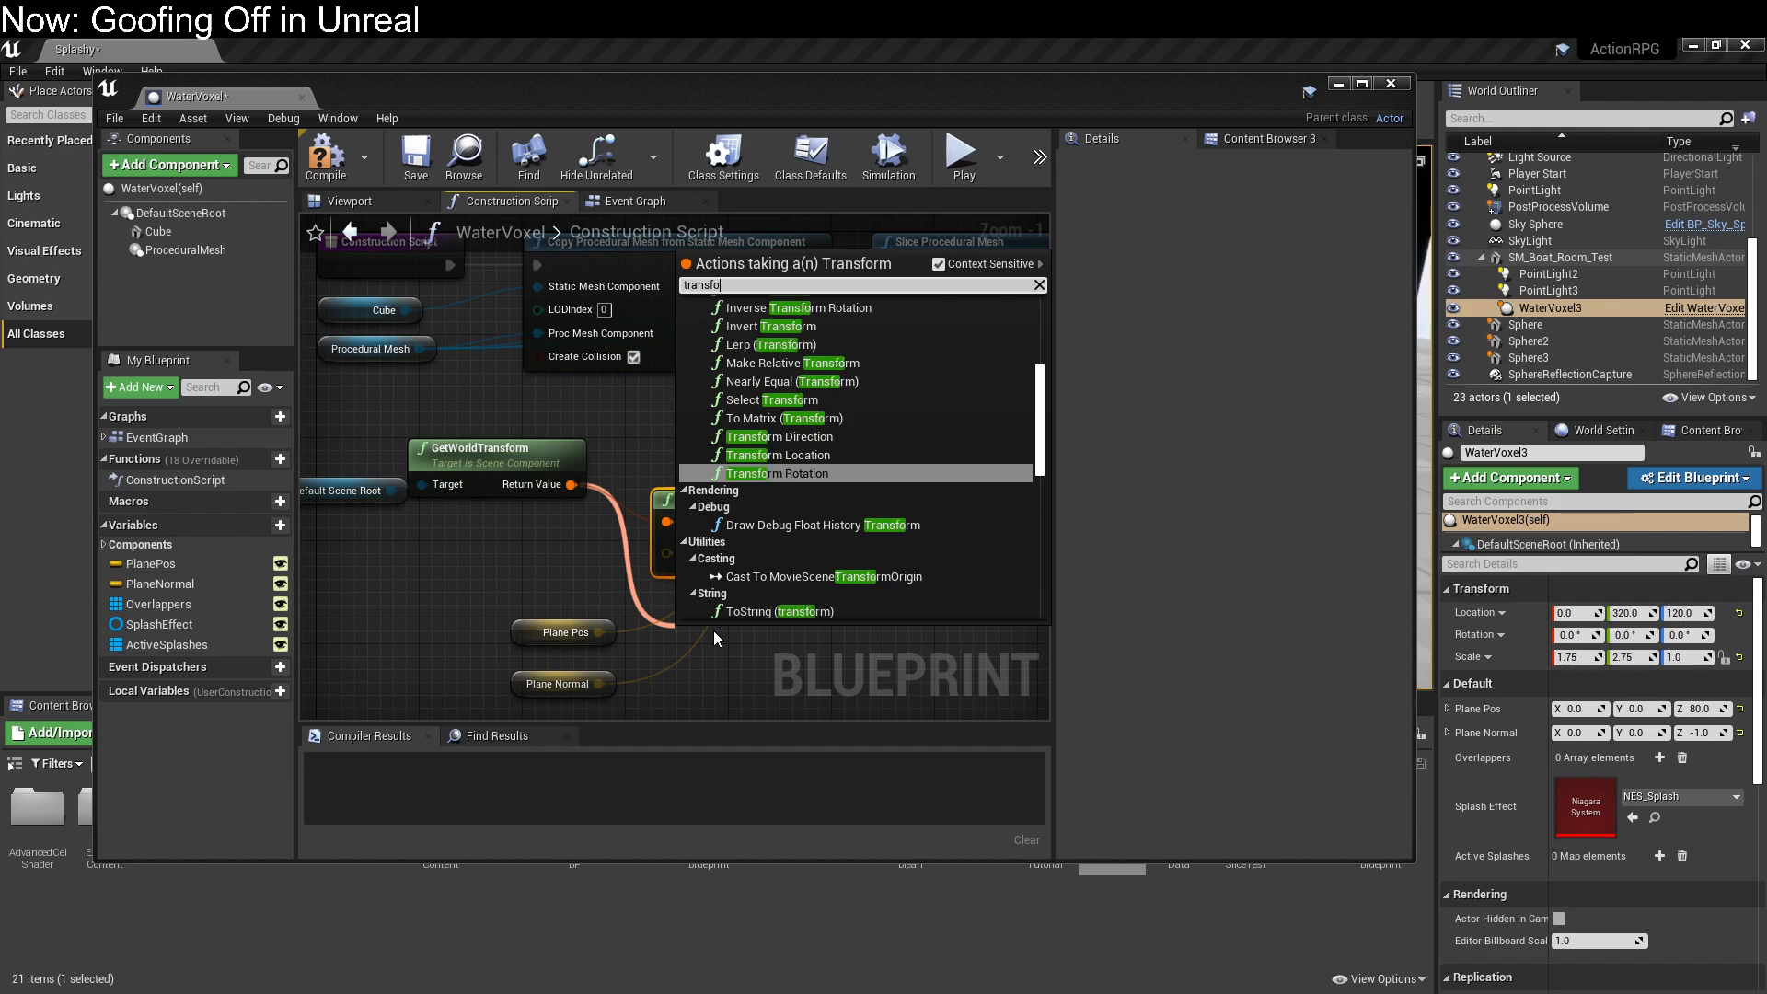
pyautogui.click(865, 457)
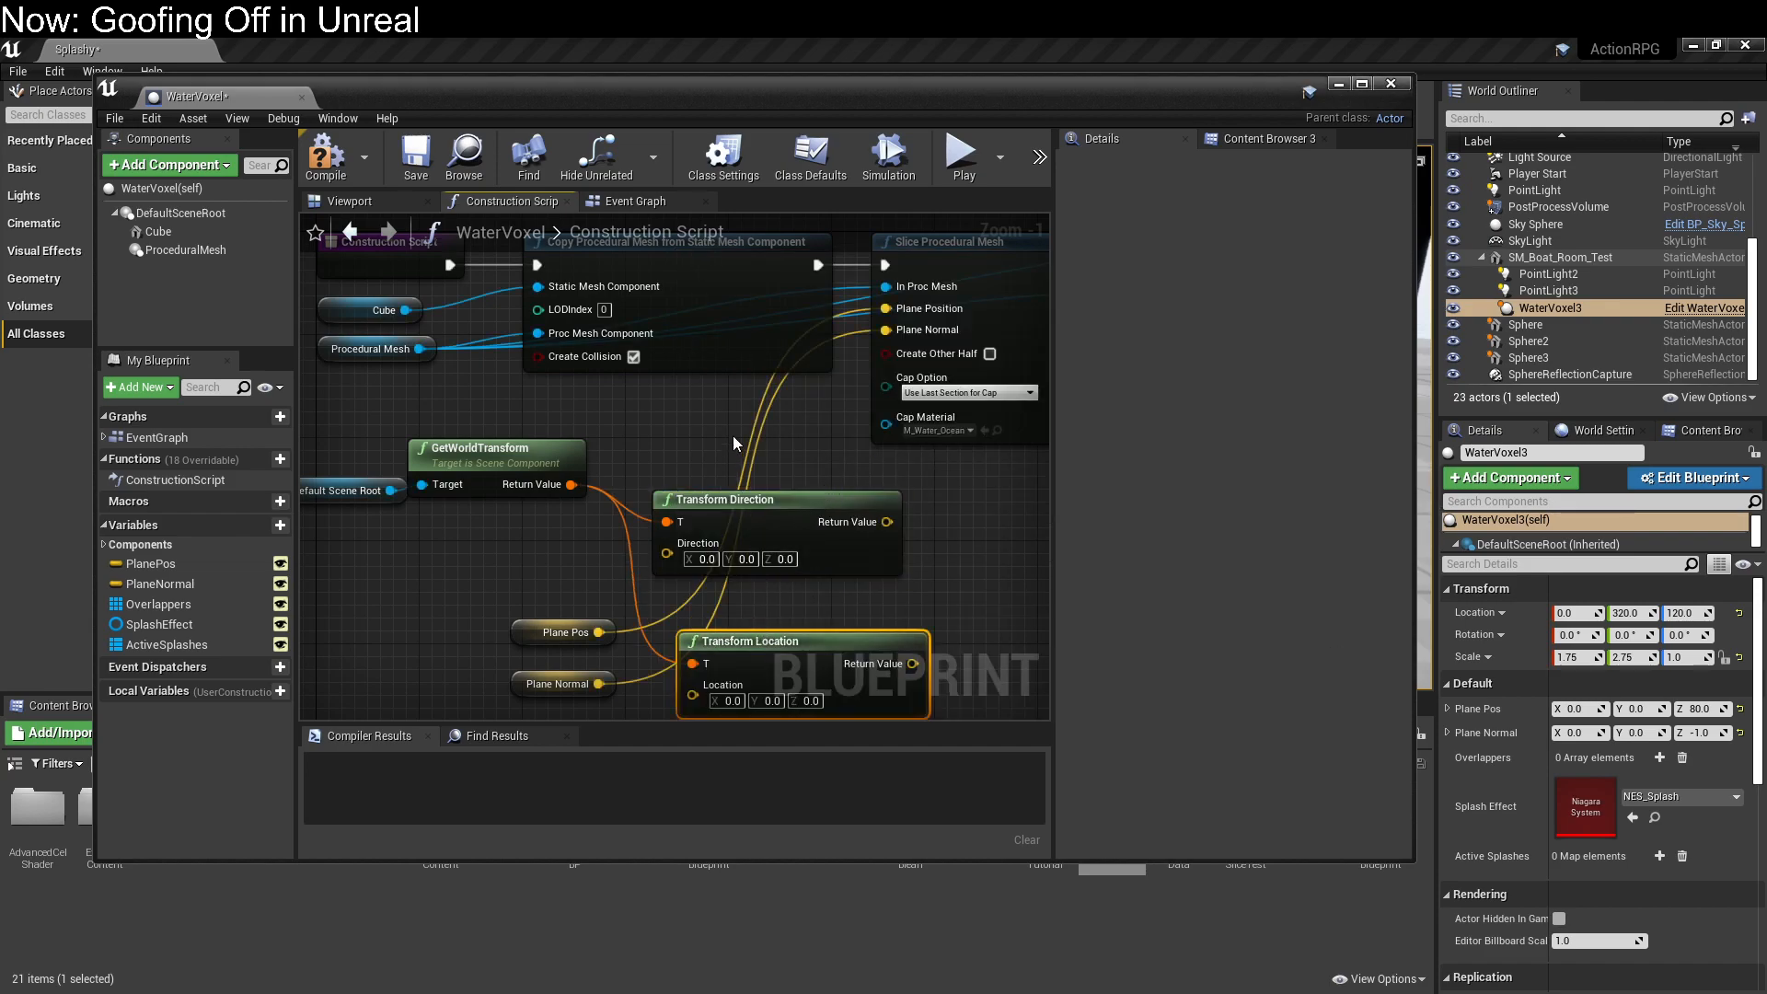
# Step: Stack Transform Location above Transform Direction, and connect Plane Pos to Location and Plane Normal to Direction
pyautogui.moveTo(761, 632); pyautogui.dragTo(684, 413)
pyautogui.moveTo(740, 499); pyautogui.dragTo(706, 474)
pyautogui.moveTo(599, 632); pyautogui.dragTo(614, 428)
pyautogui.moveTo(598, 683); pyautogui.dragTo(616, 522)
# Step: Connect the Transform Location result to Plane Position and the Transform Direction result to Plane Normal of Slice Procedural Mesh, and compile the blueprint
pyautogui.moveTo(863, 610); pyautogui.dragTo(805, 719, button='right')
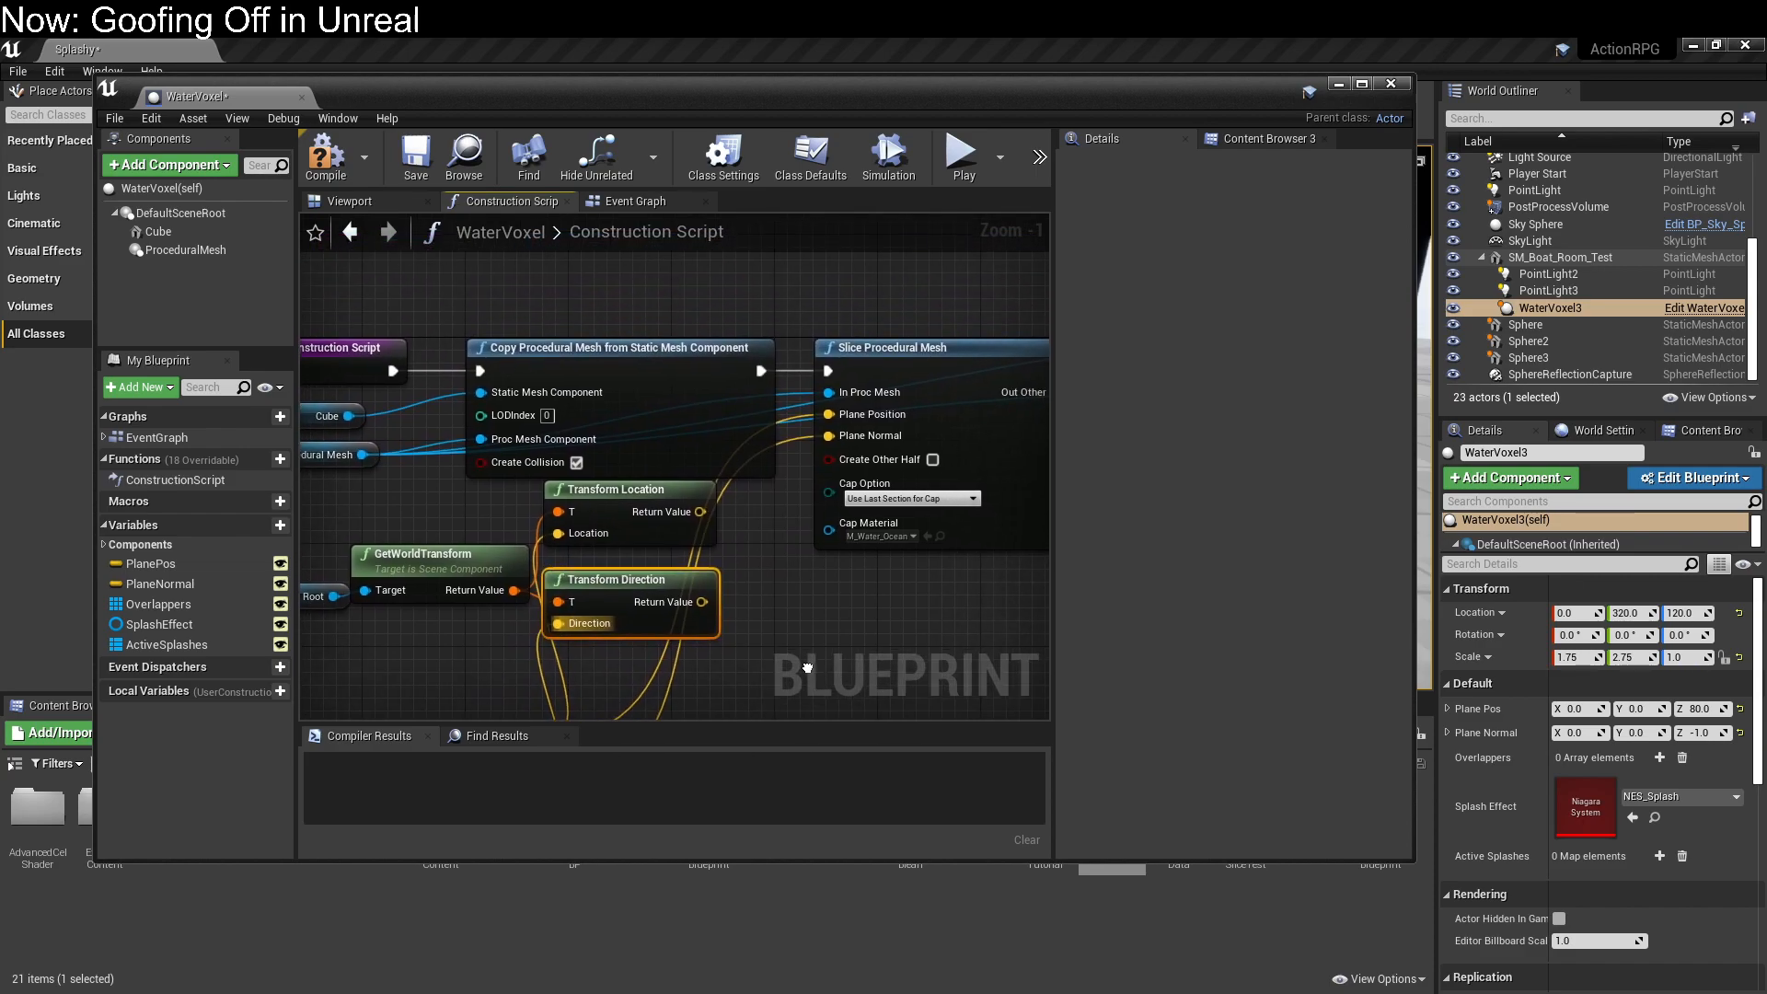
pyautogui.moveTo(698, 516); pyautogui.dragTo(826, 439)
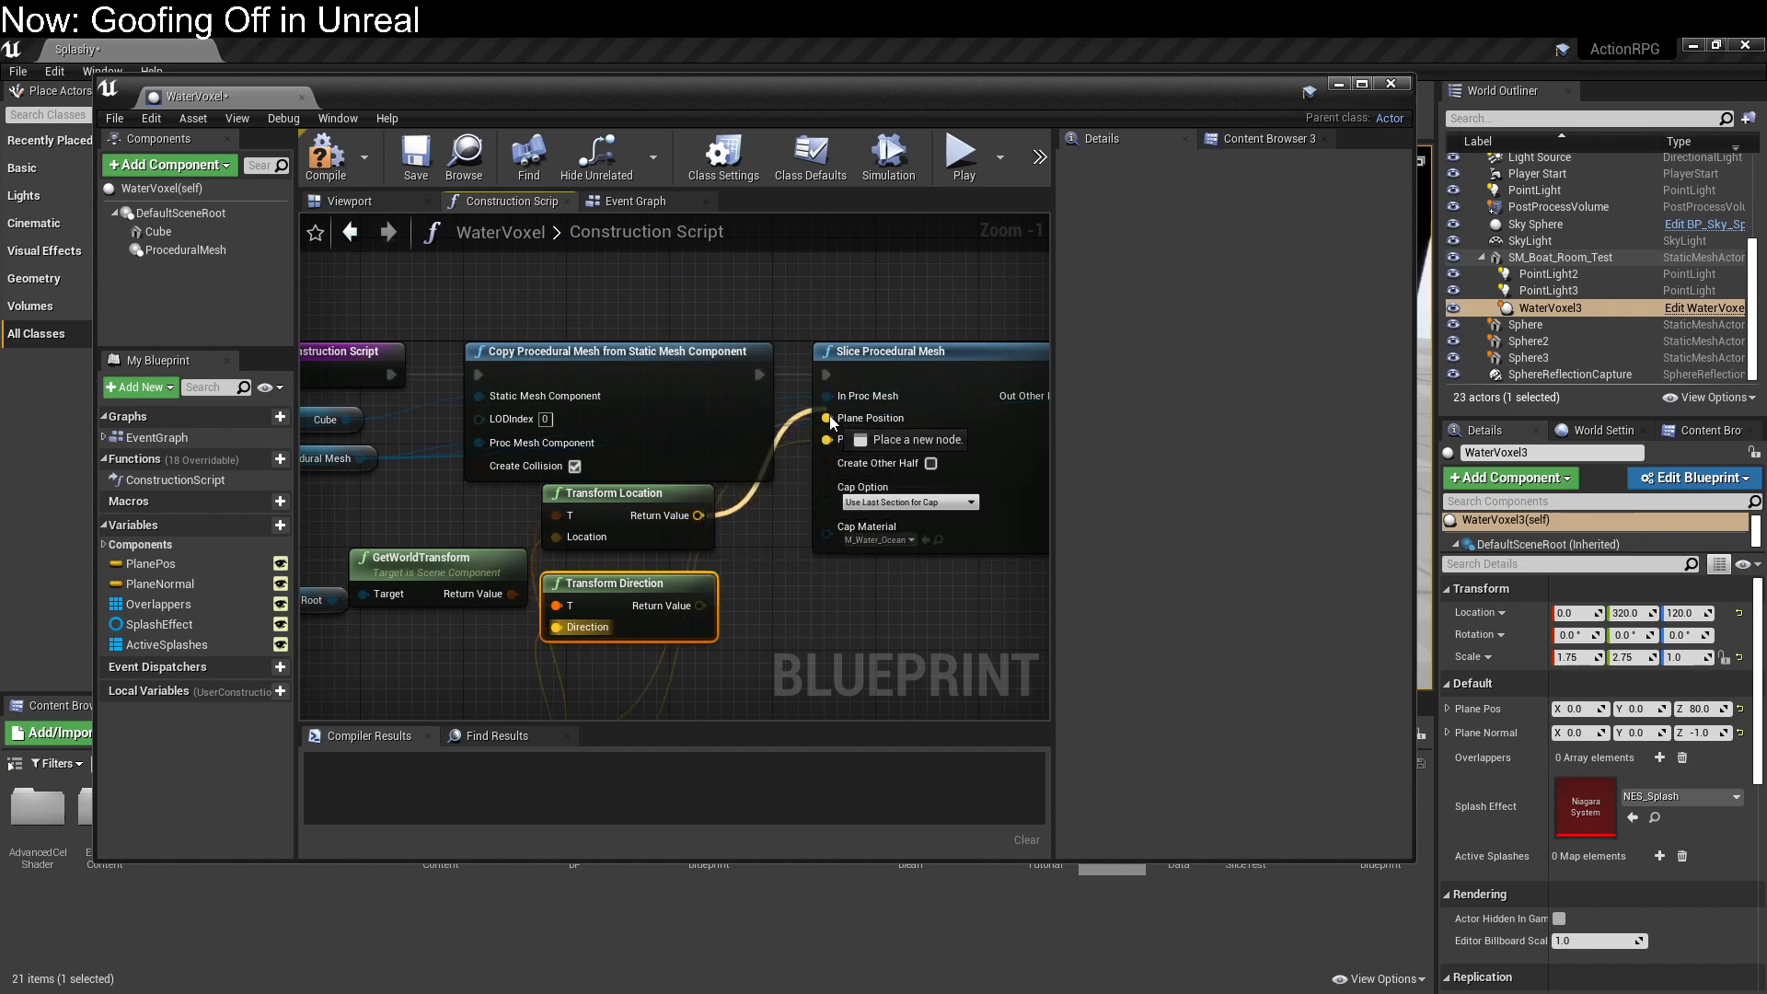
pyautogui.moveTo(700, 605); pyautogui.dragTo(828, 438)
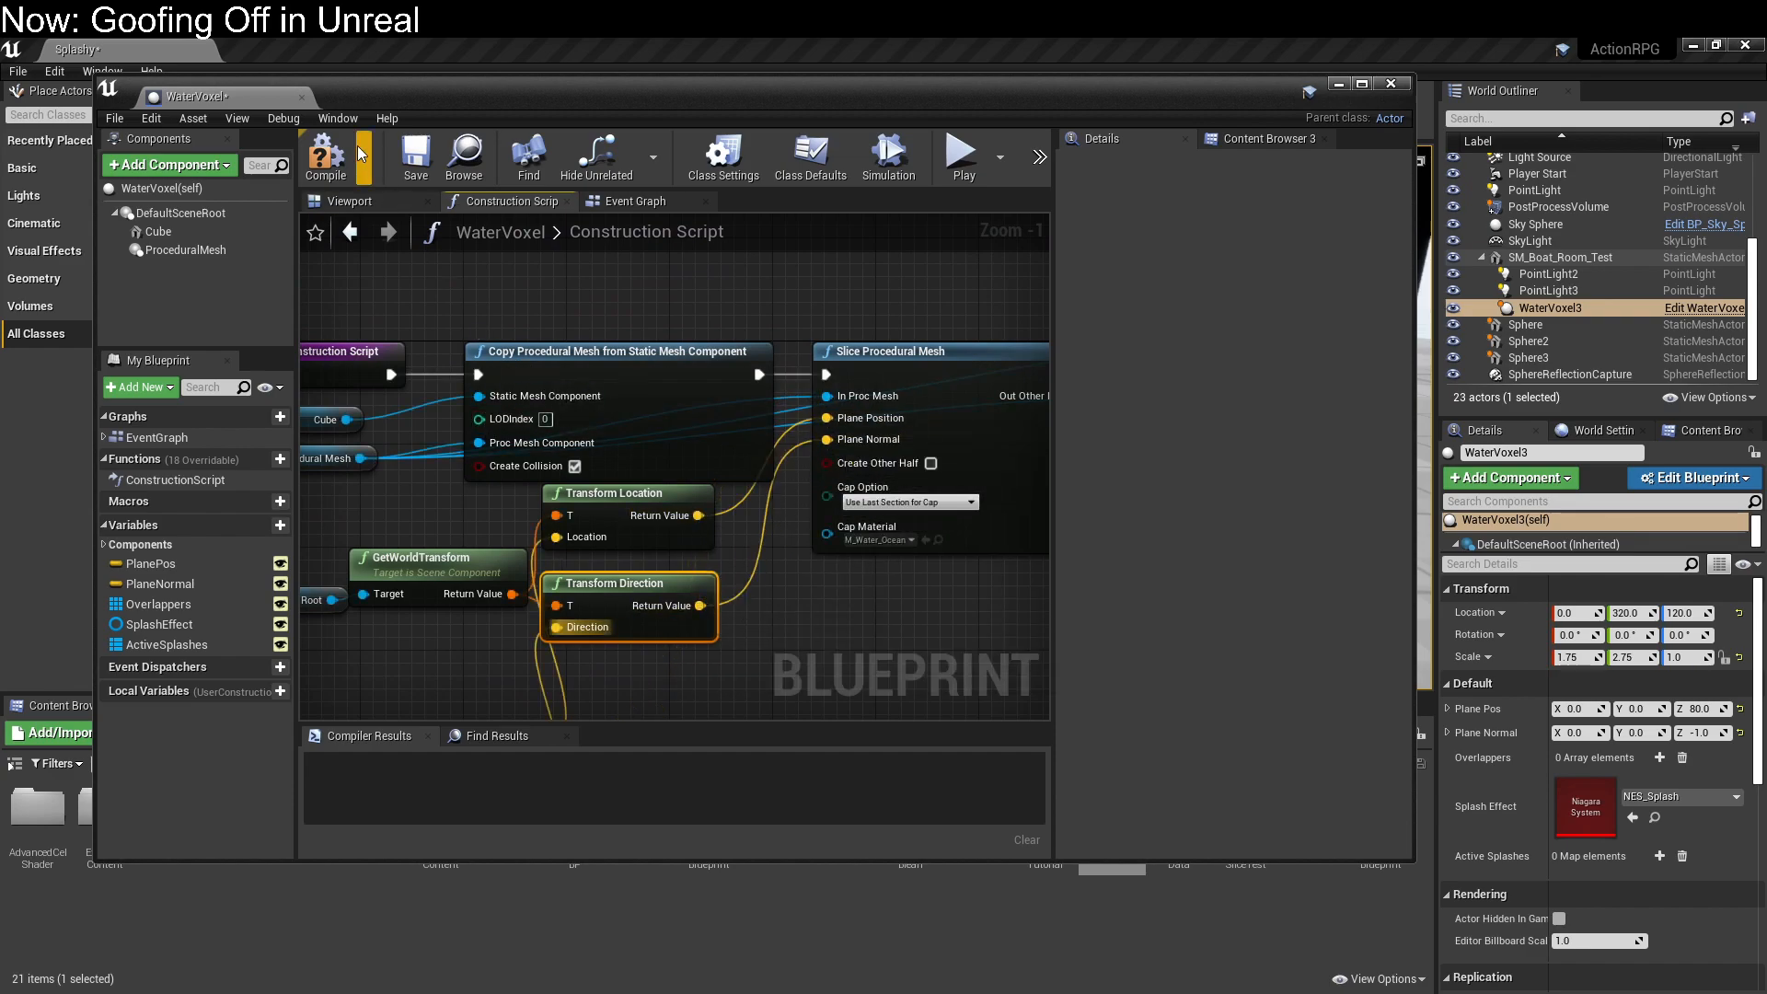
pyautogui.click(330, 147)
# Step: Return to the level and set the Plane Pos Z value of WaterVoxel3 to 50
pyautogui.moveTo(577, 90); pyautogui.dragTo(542, 104)
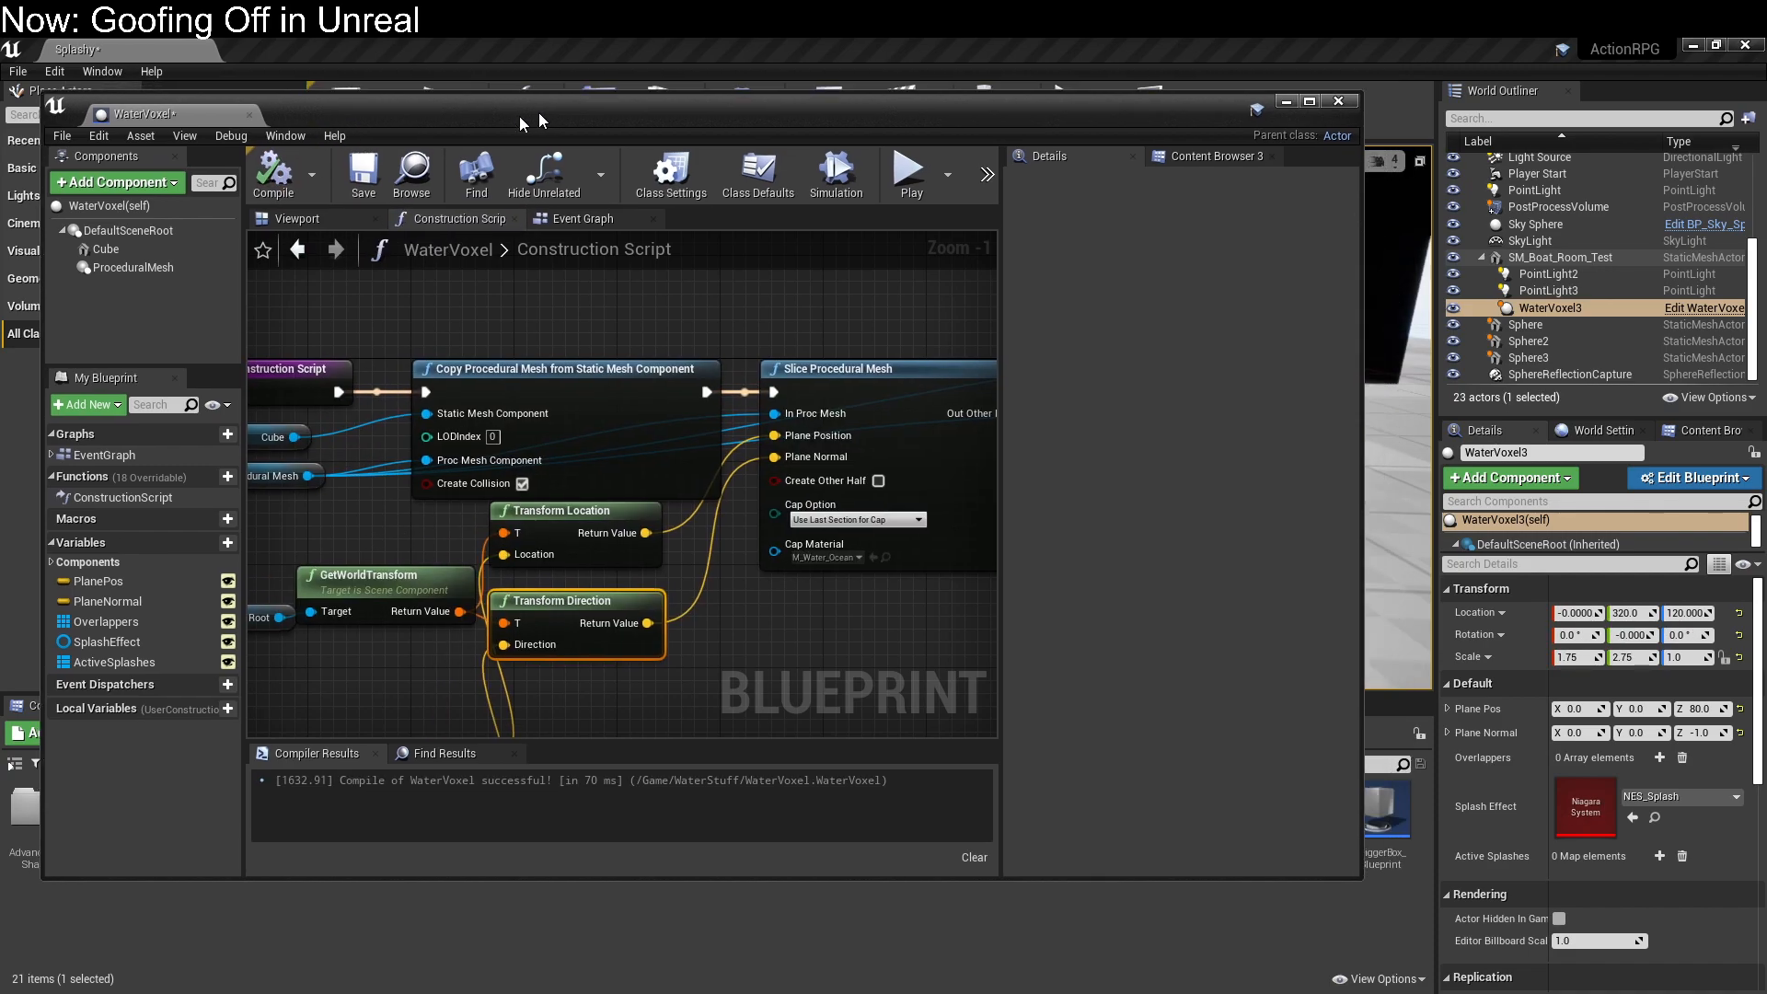
pyautogui.hotkey('alt', 'Tab')
pyautogui.moveTo(457, 378); pyautogui.dragTo(324, 356, button='right')
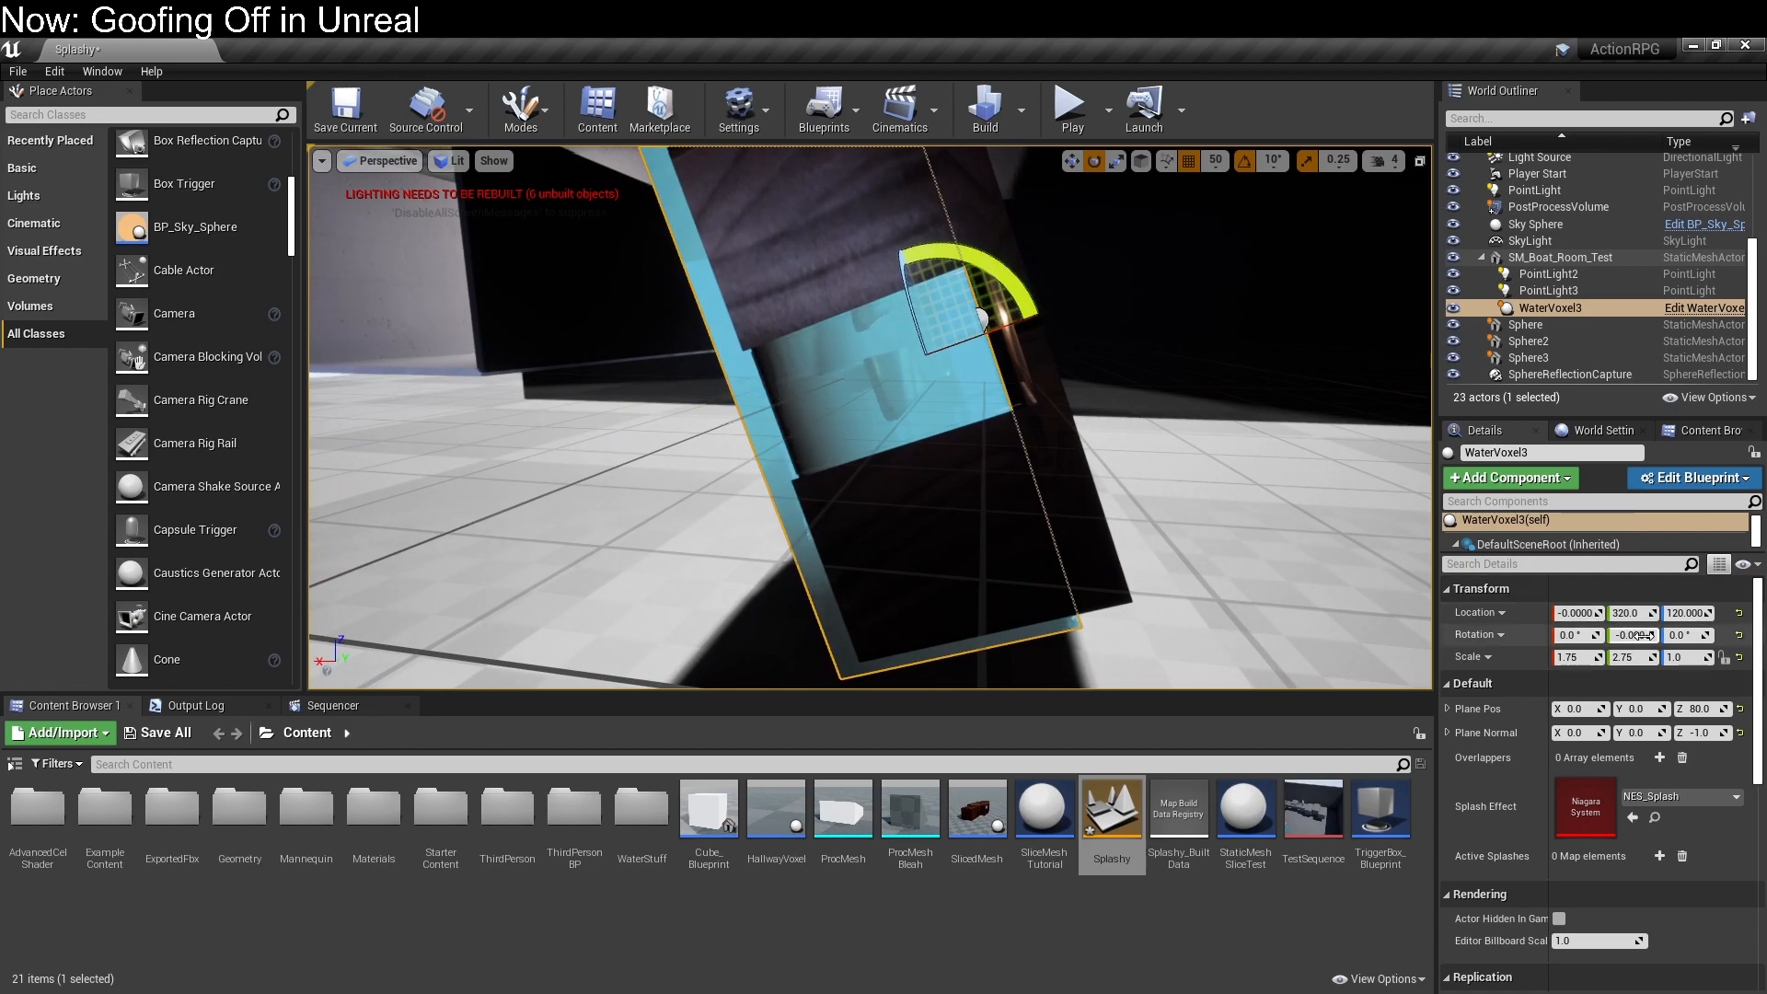
pyautogui.click(1697, 711)
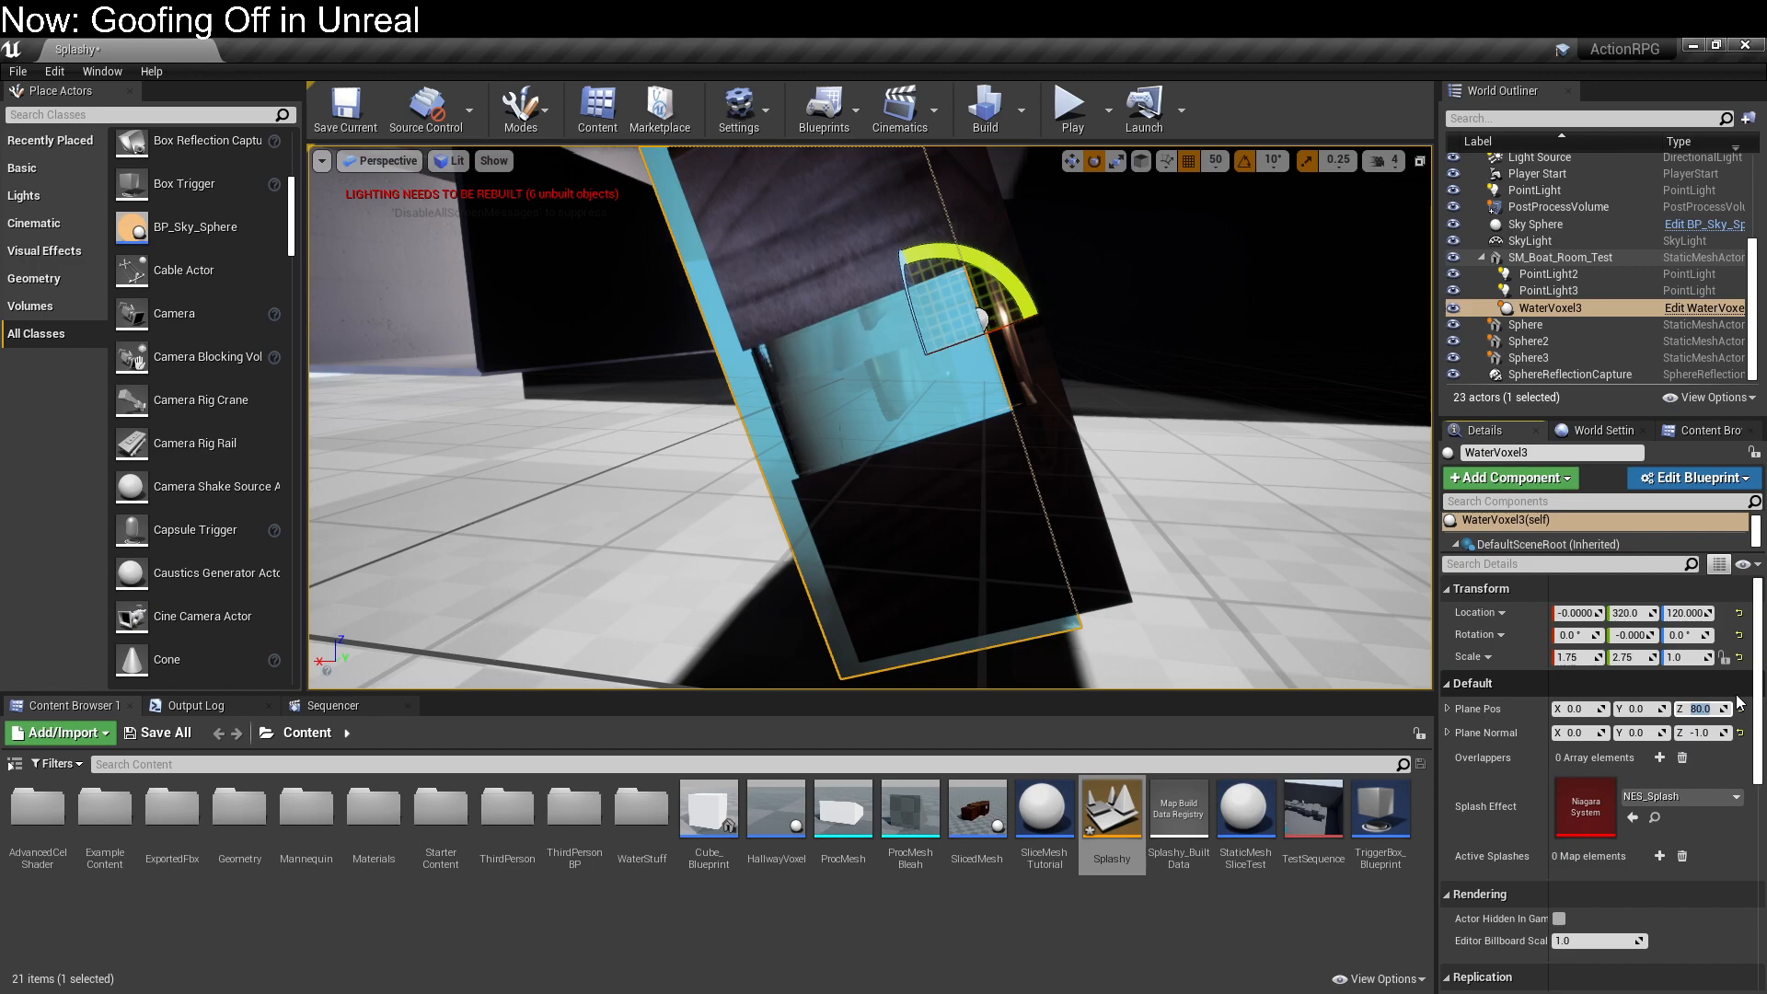
pyautogui.write('50')
pyautogui.press('Return')
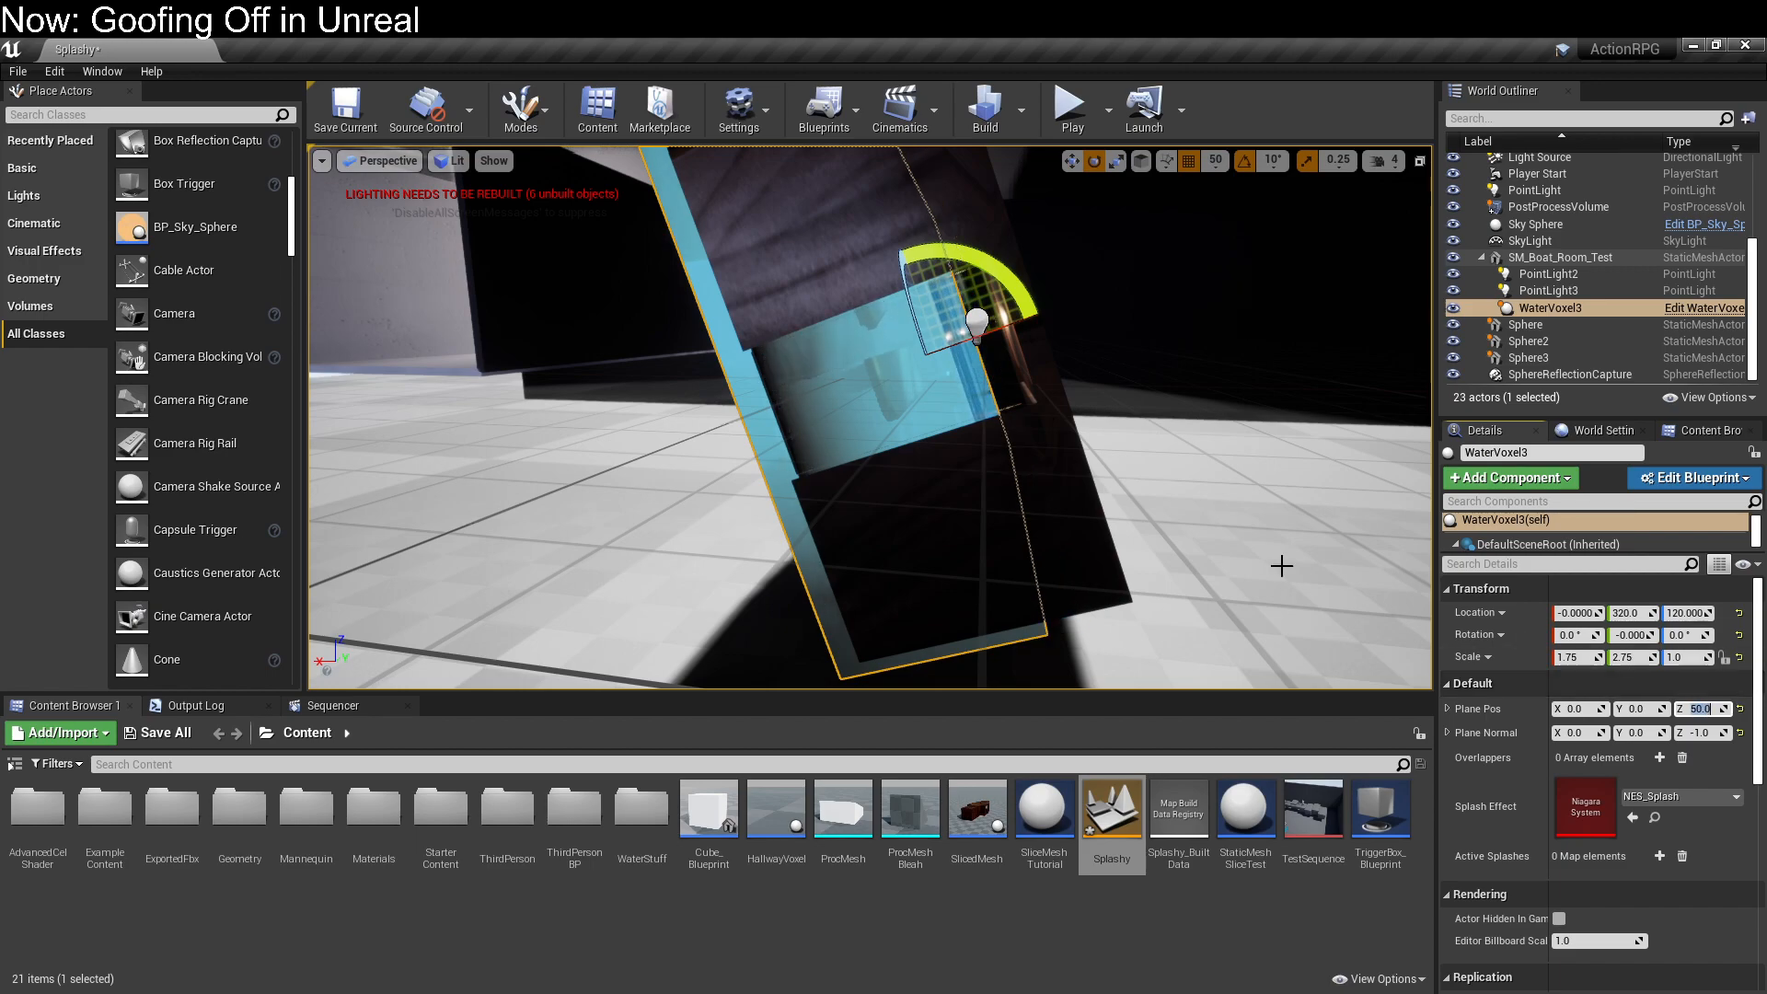
# Step: Bring the WaterVoxel blueprint editor back to the front and maximize its window
pyautogui.moveTo(0, 155); pyautogui.dragTo(1020, 154)
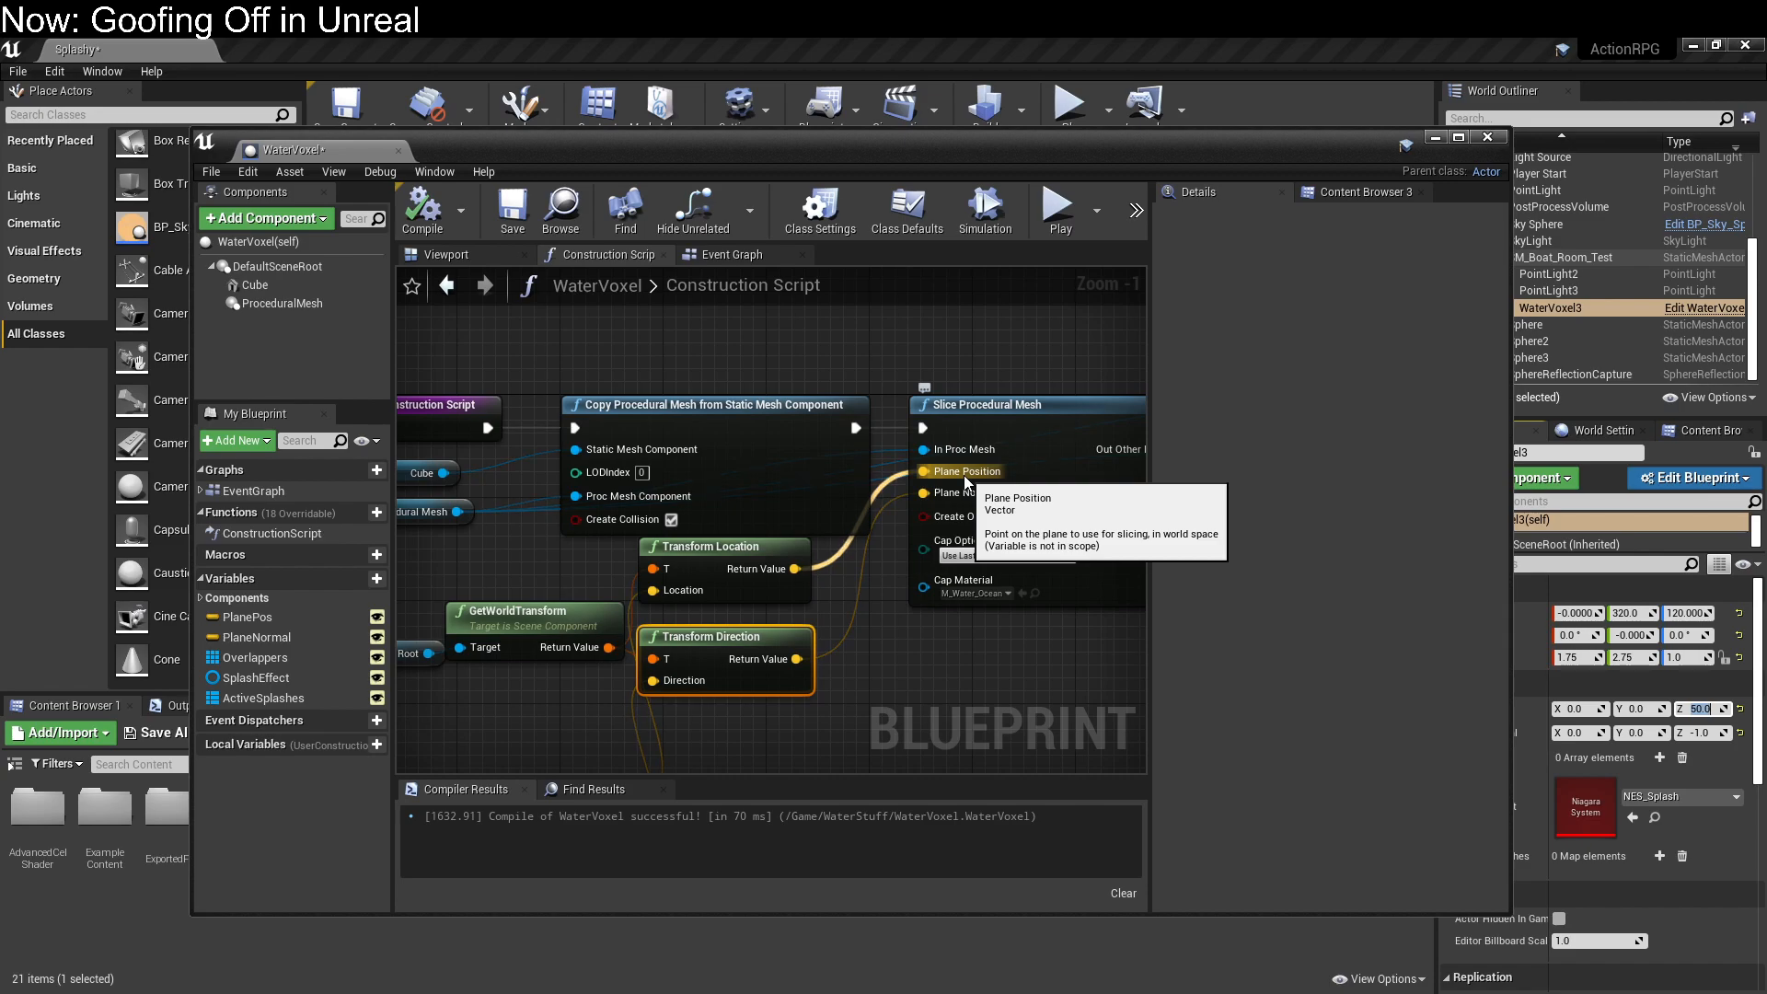
pyautogui.doubleClick(1167, 139)
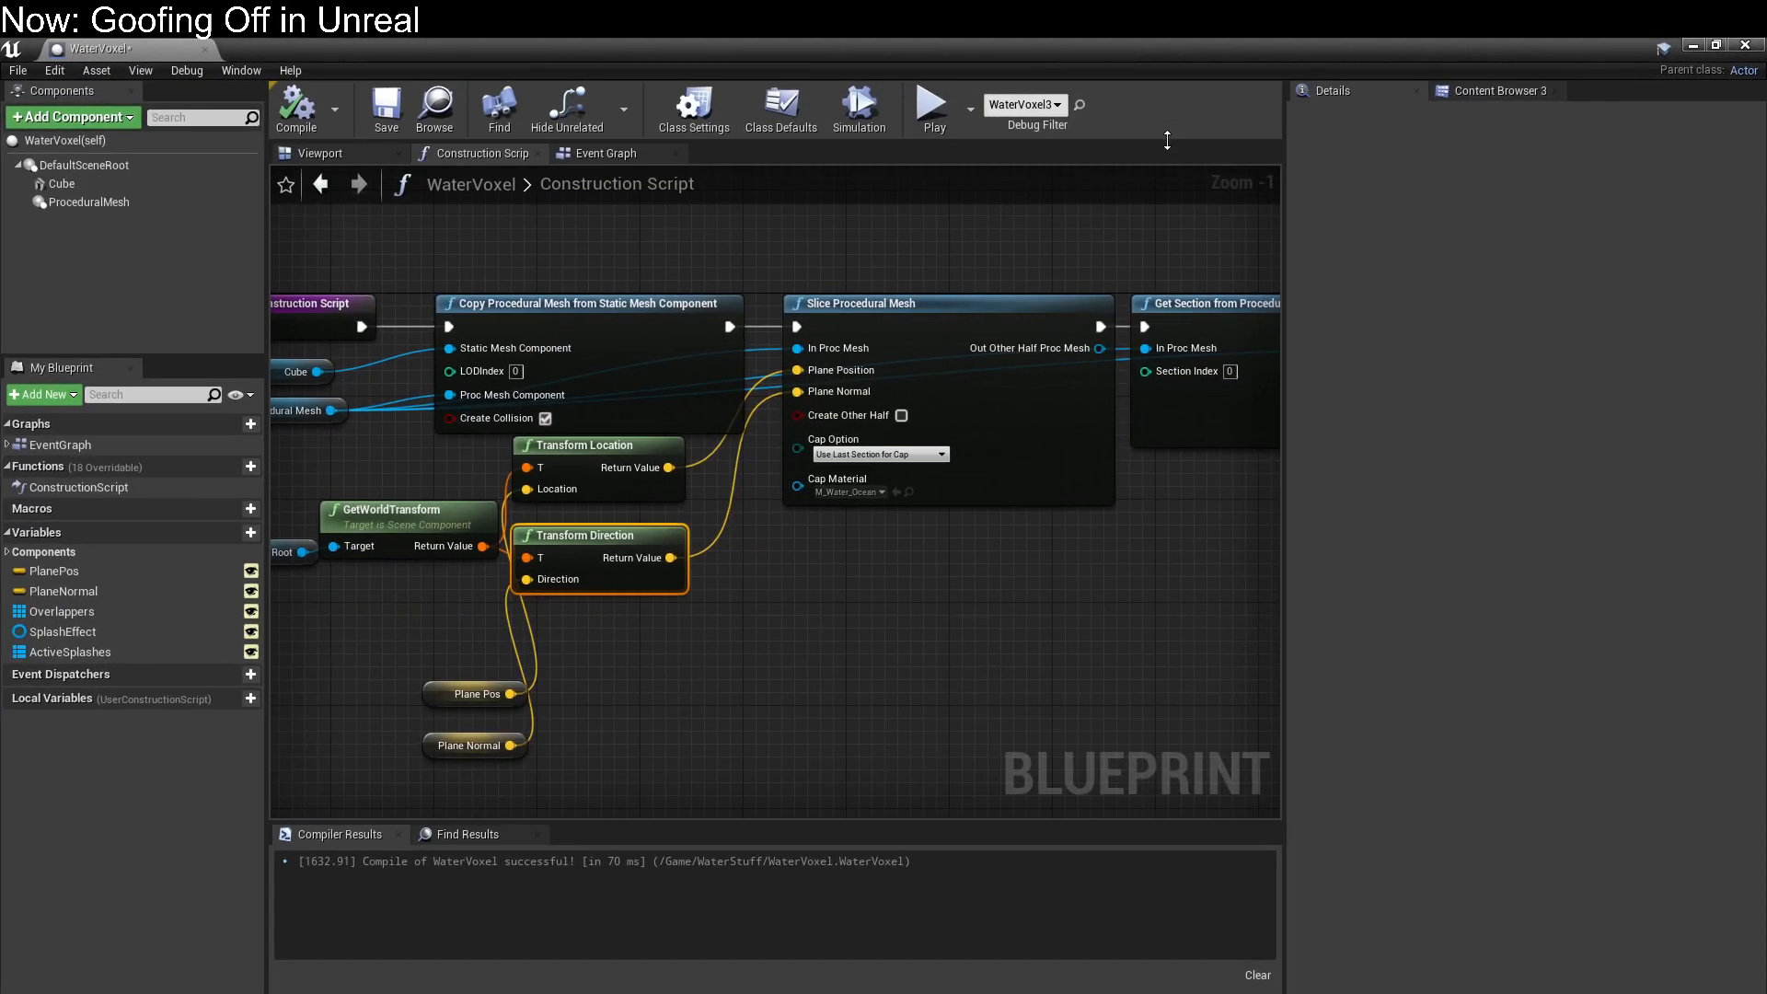
pyautogui.click(969, 114)
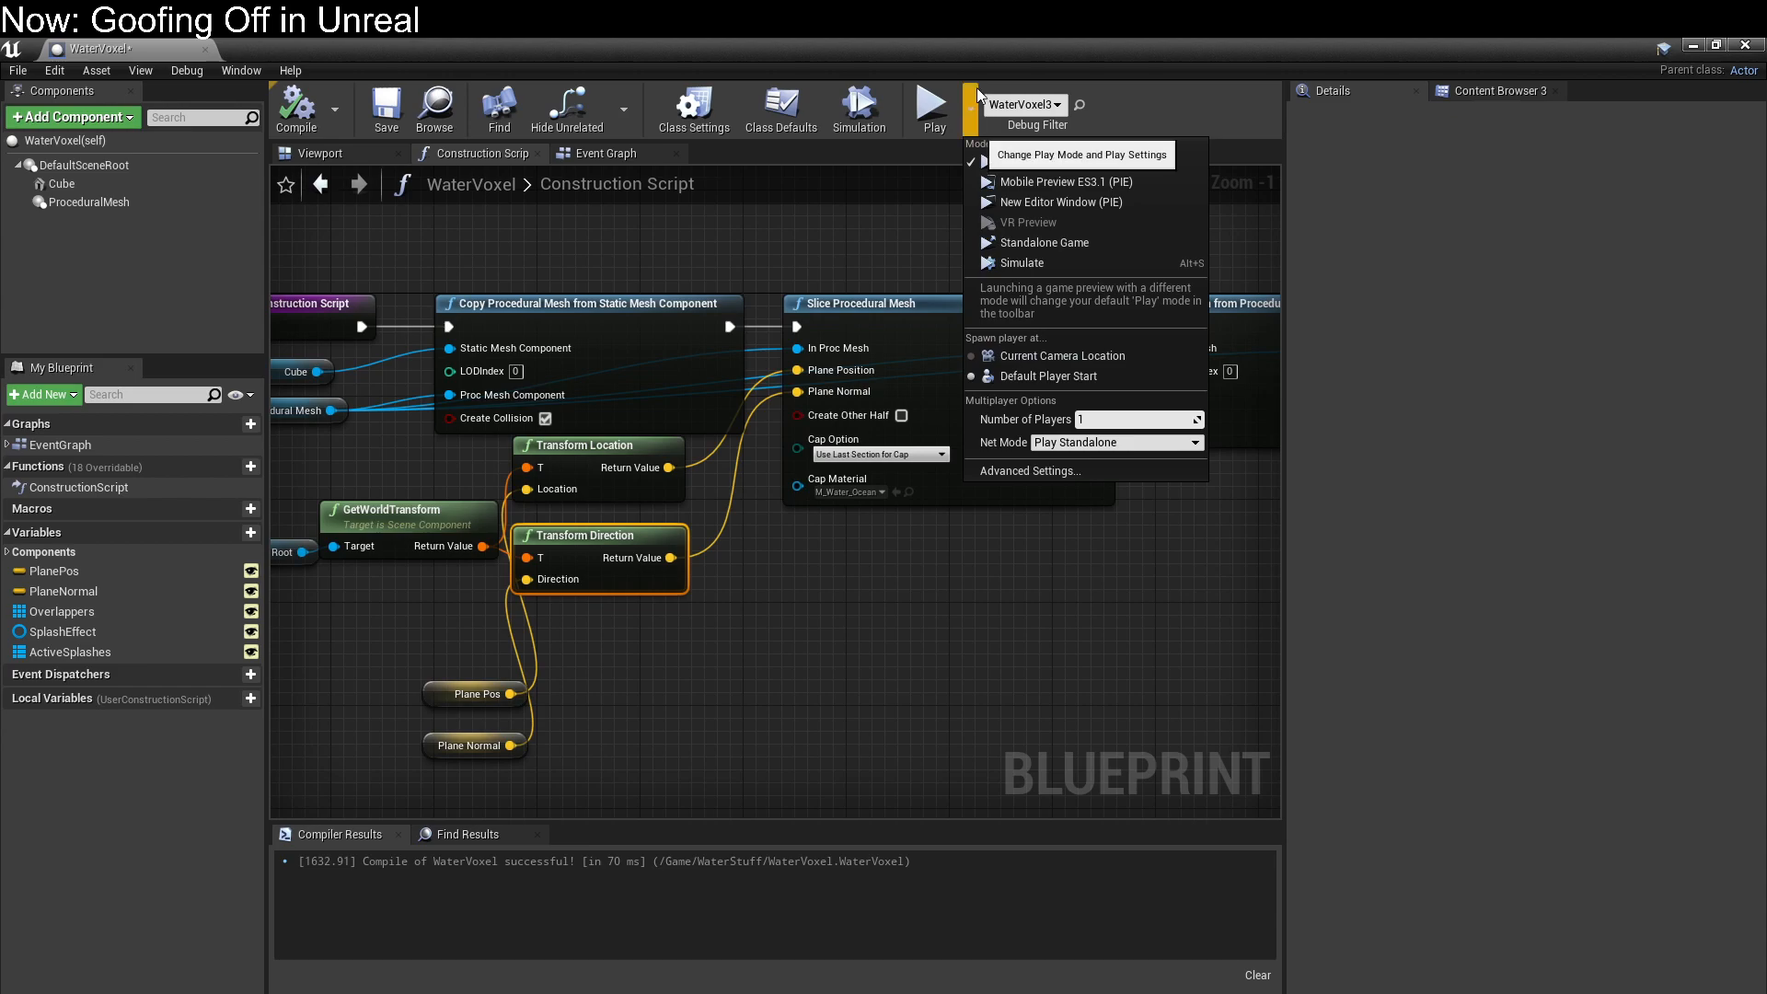
pyautogui.click(975, 86)
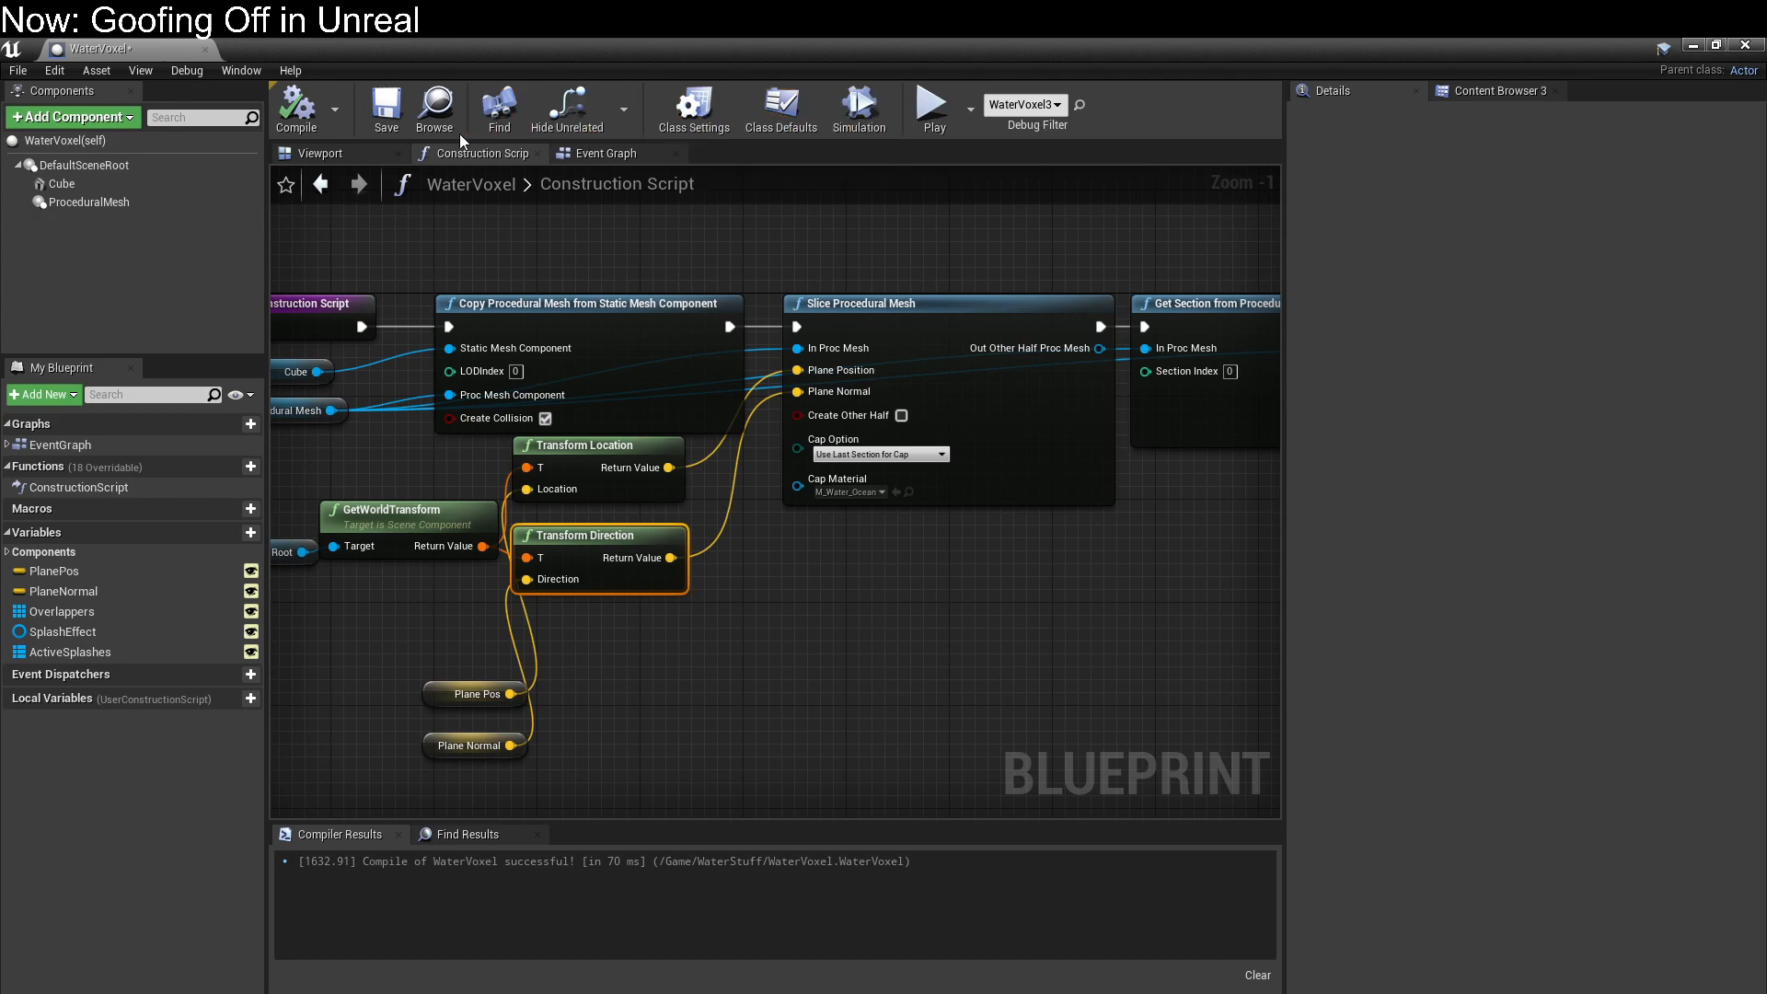
pyautogui.moveTo(549, 40); pyautogui.dragTo(730, 116)
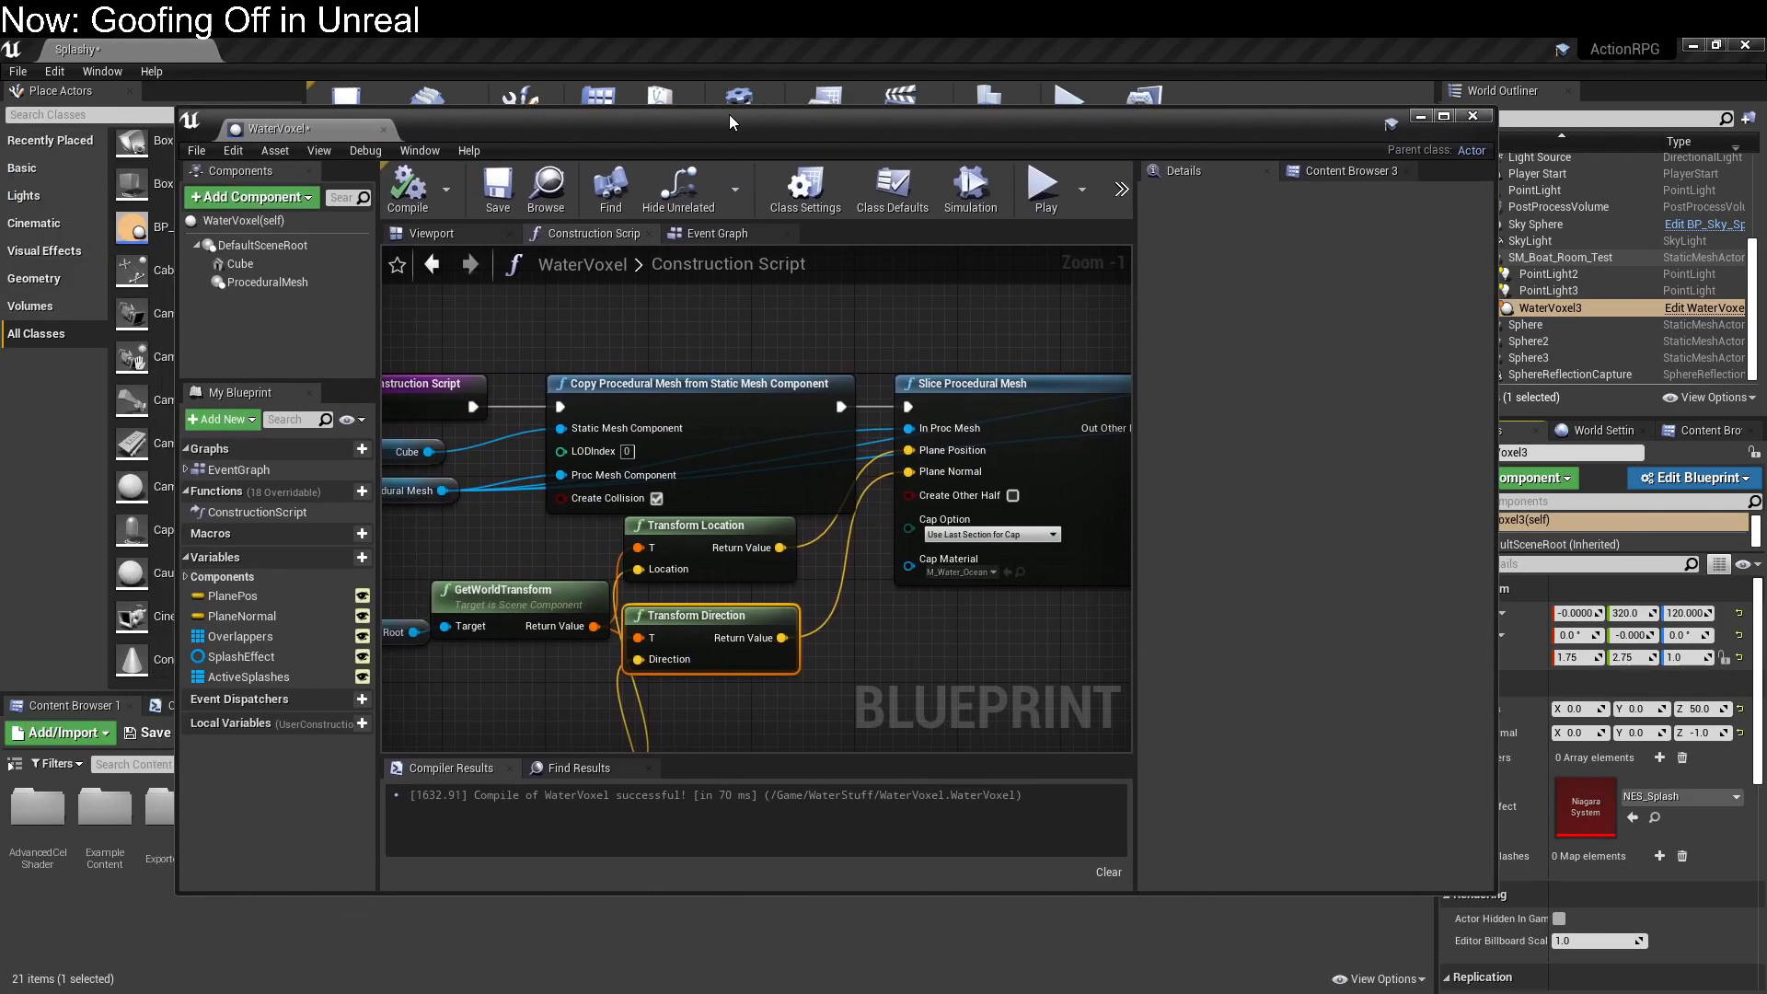
pyautogui.doubleClick(754, 129)
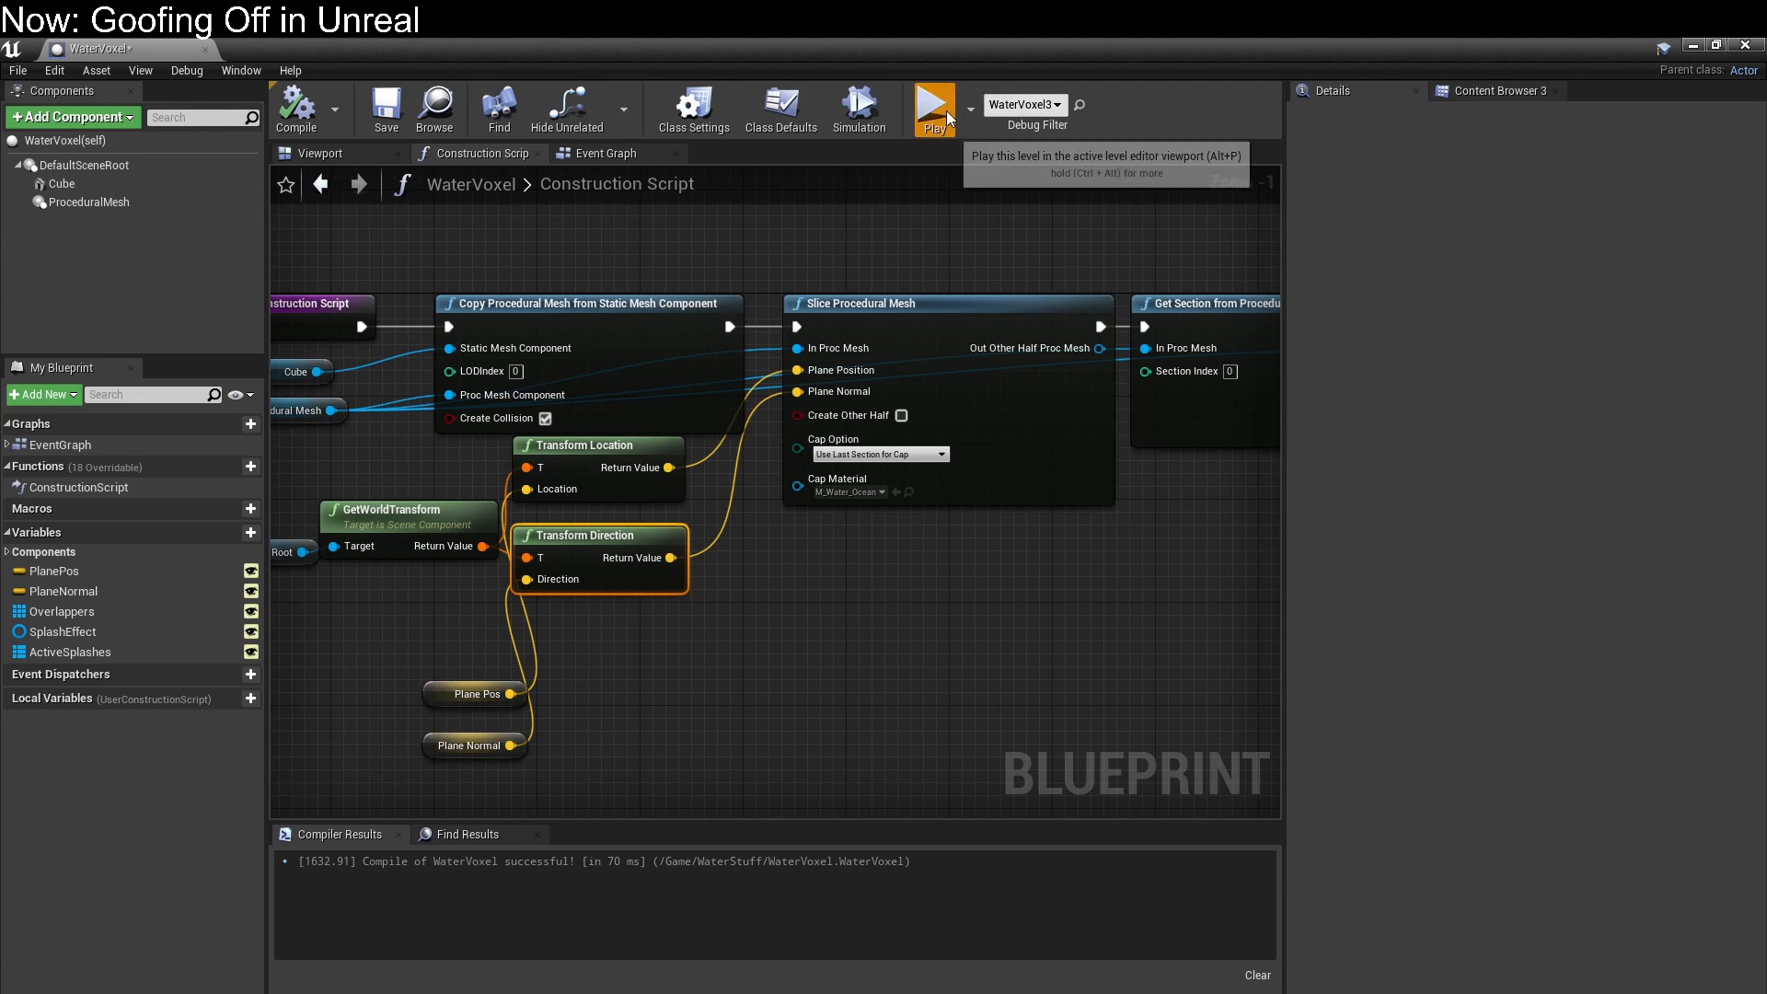
# Step: Play the level, watch the value feeding the Plane Position input of Slice Procedural Mesh, and stop the play session
pyautogui.click(948, 117)
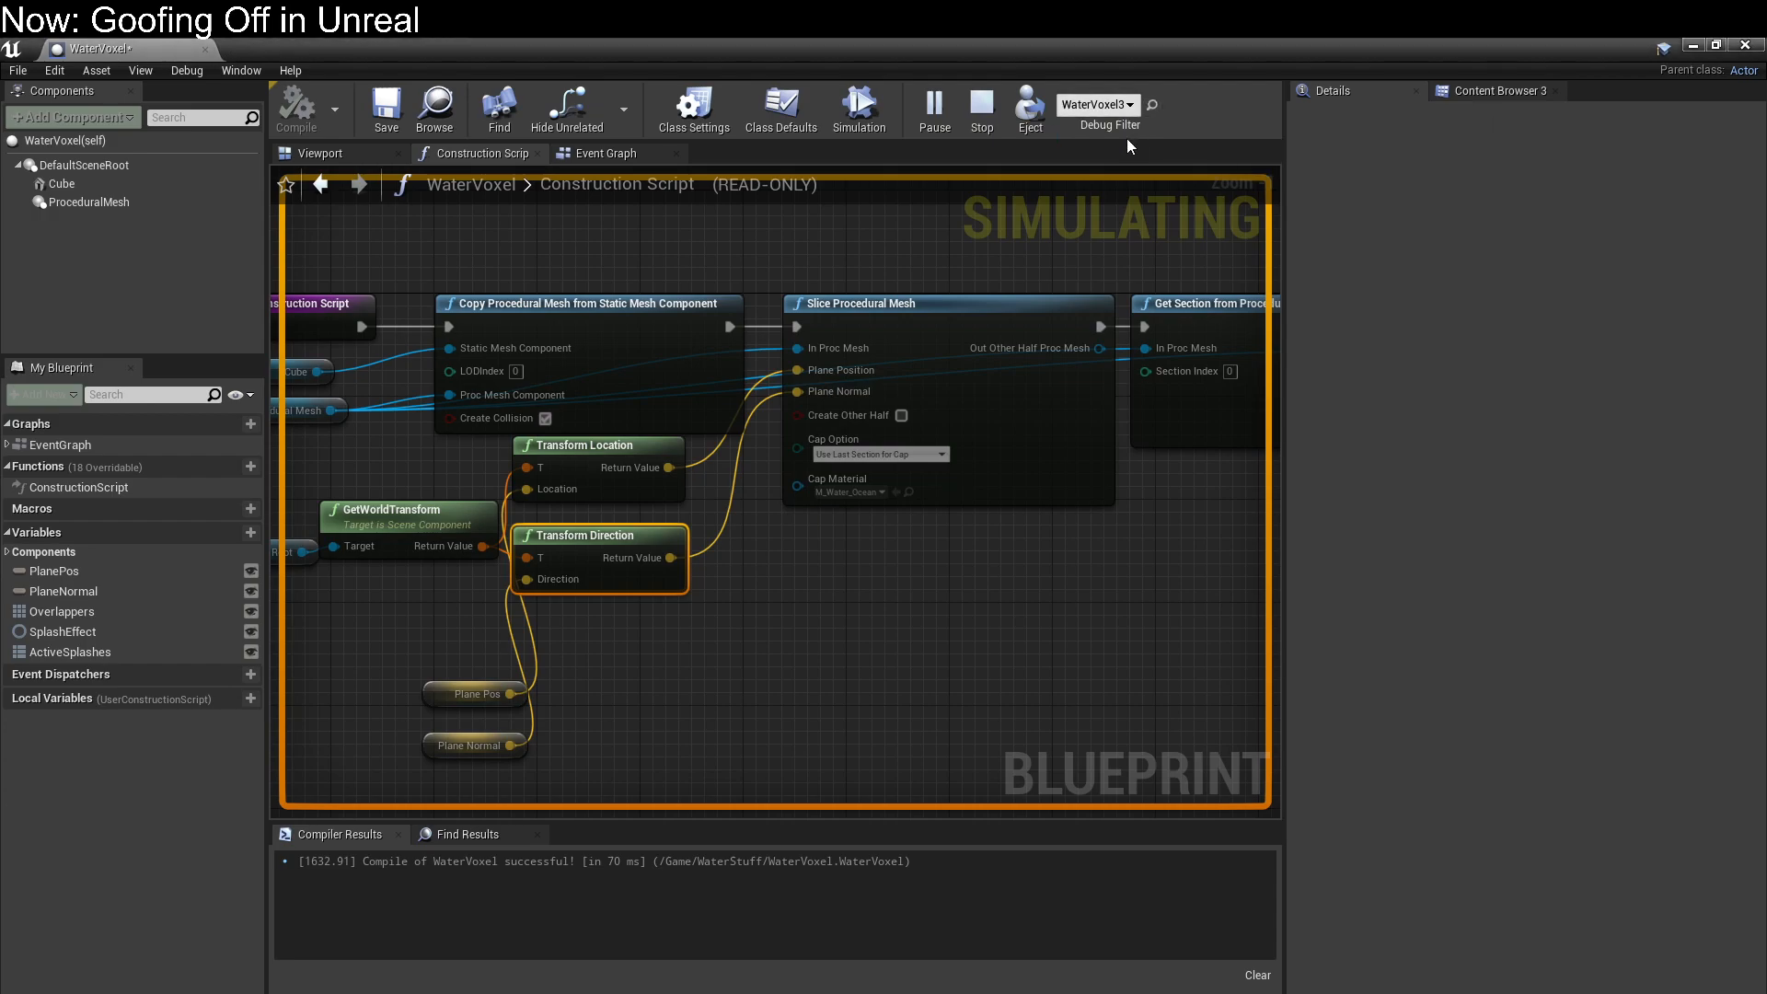
pyautogui.rightClick(853, 373)
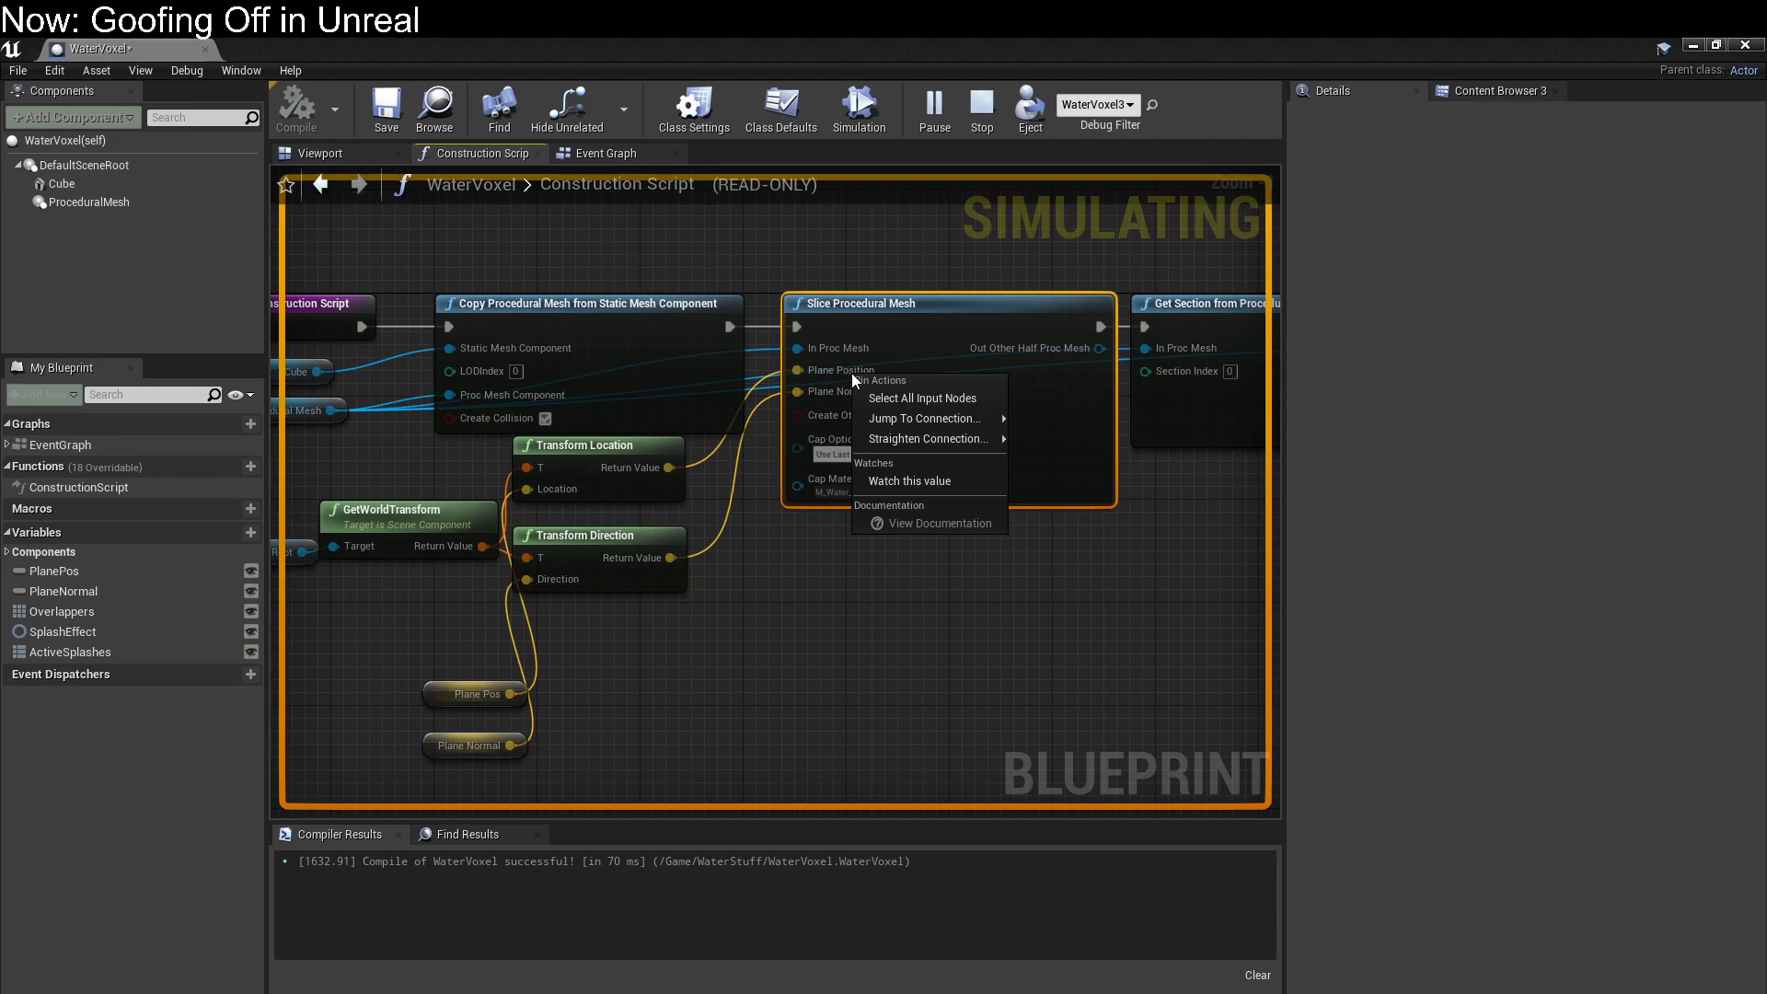
pyautogui.moveTo(873, 423)
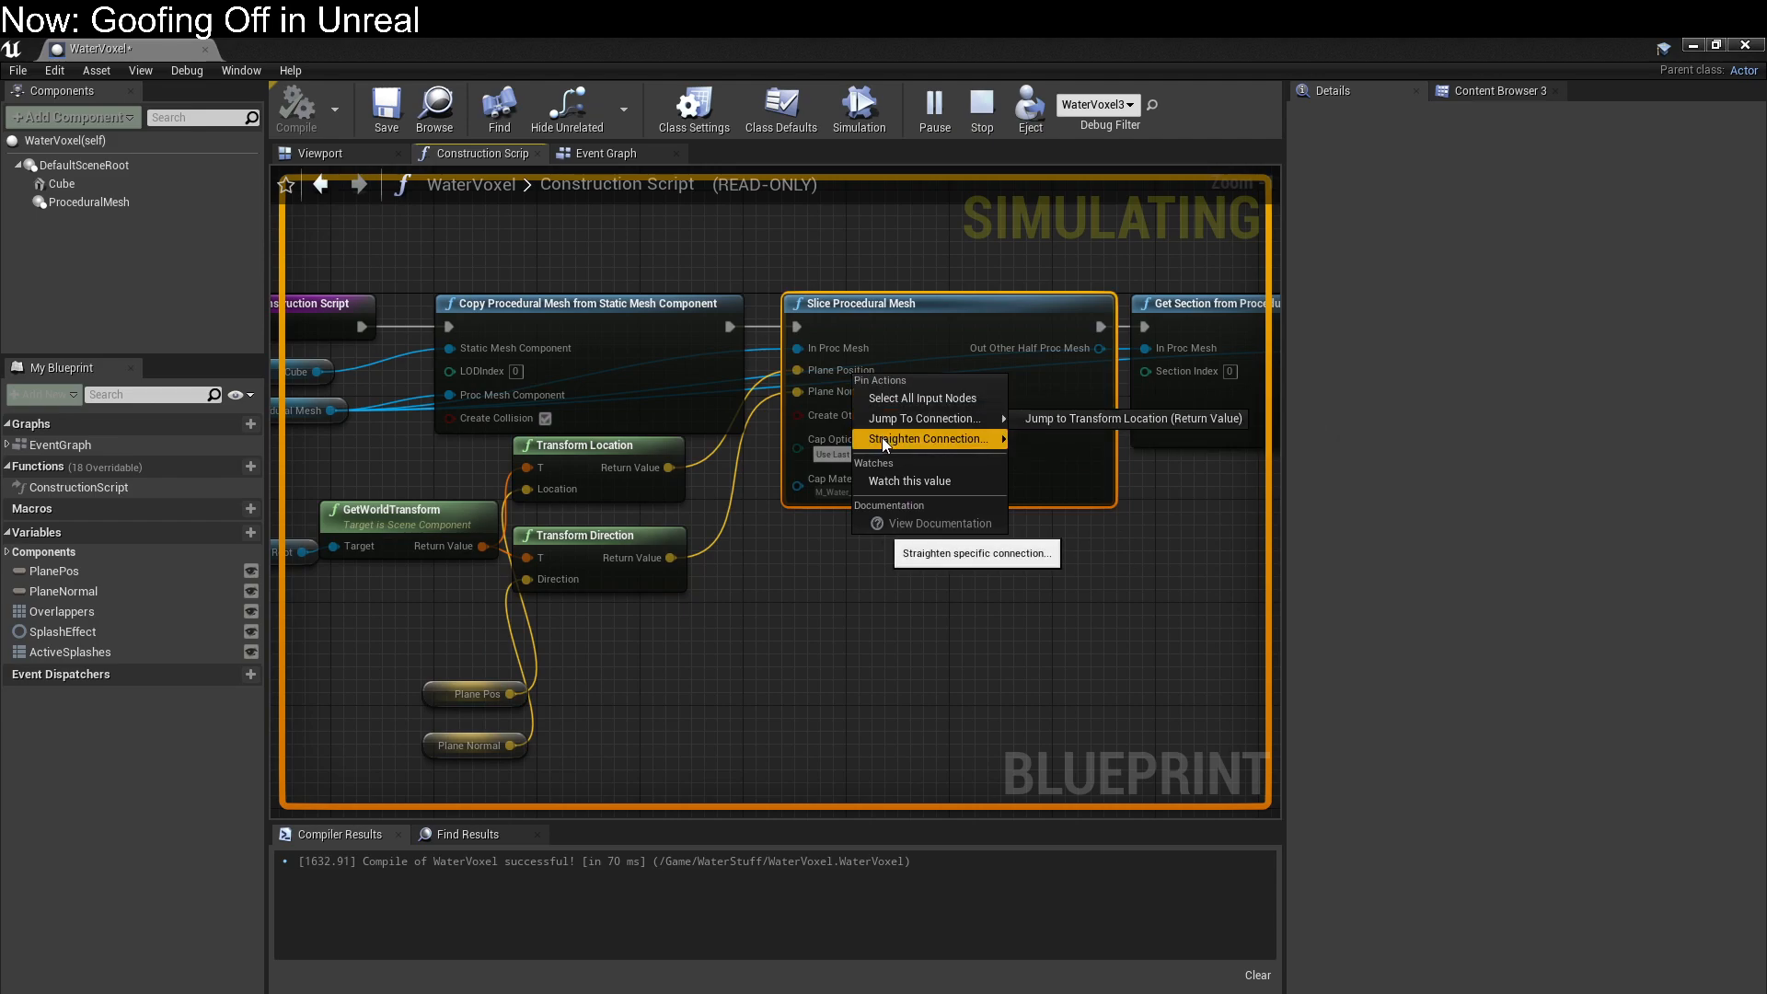
pyautogui.click(881, 479)
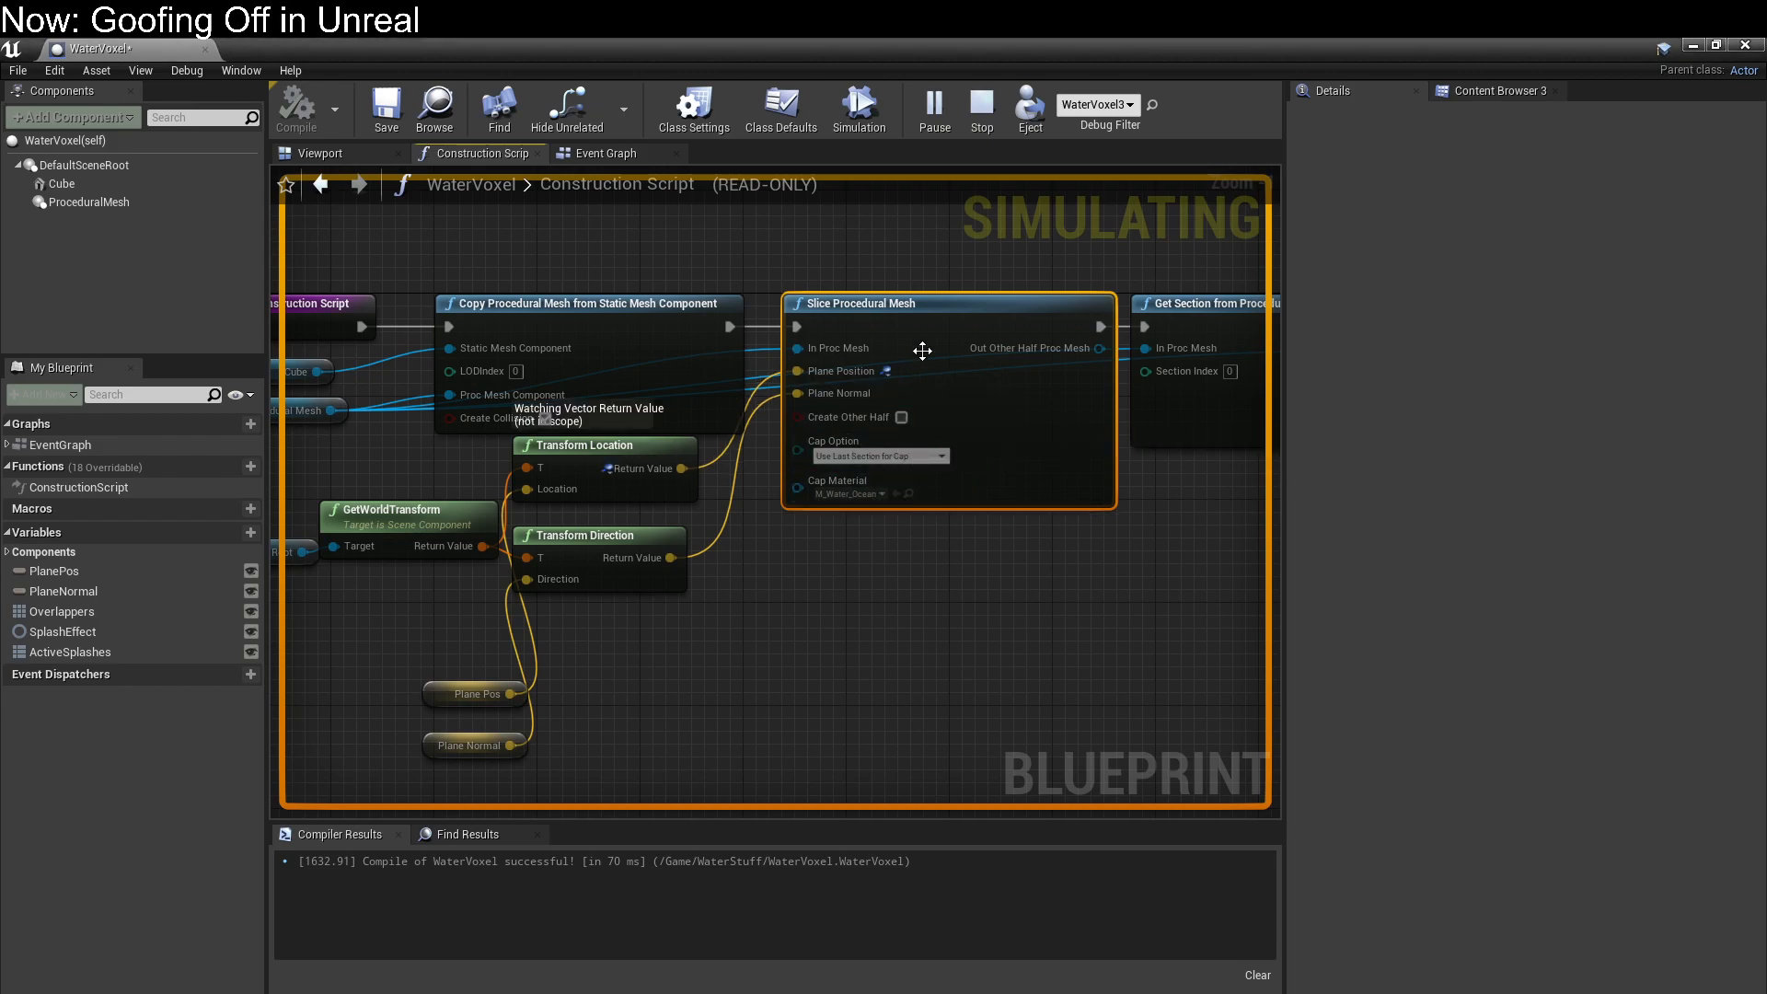
pyautogui.click(980, 108)
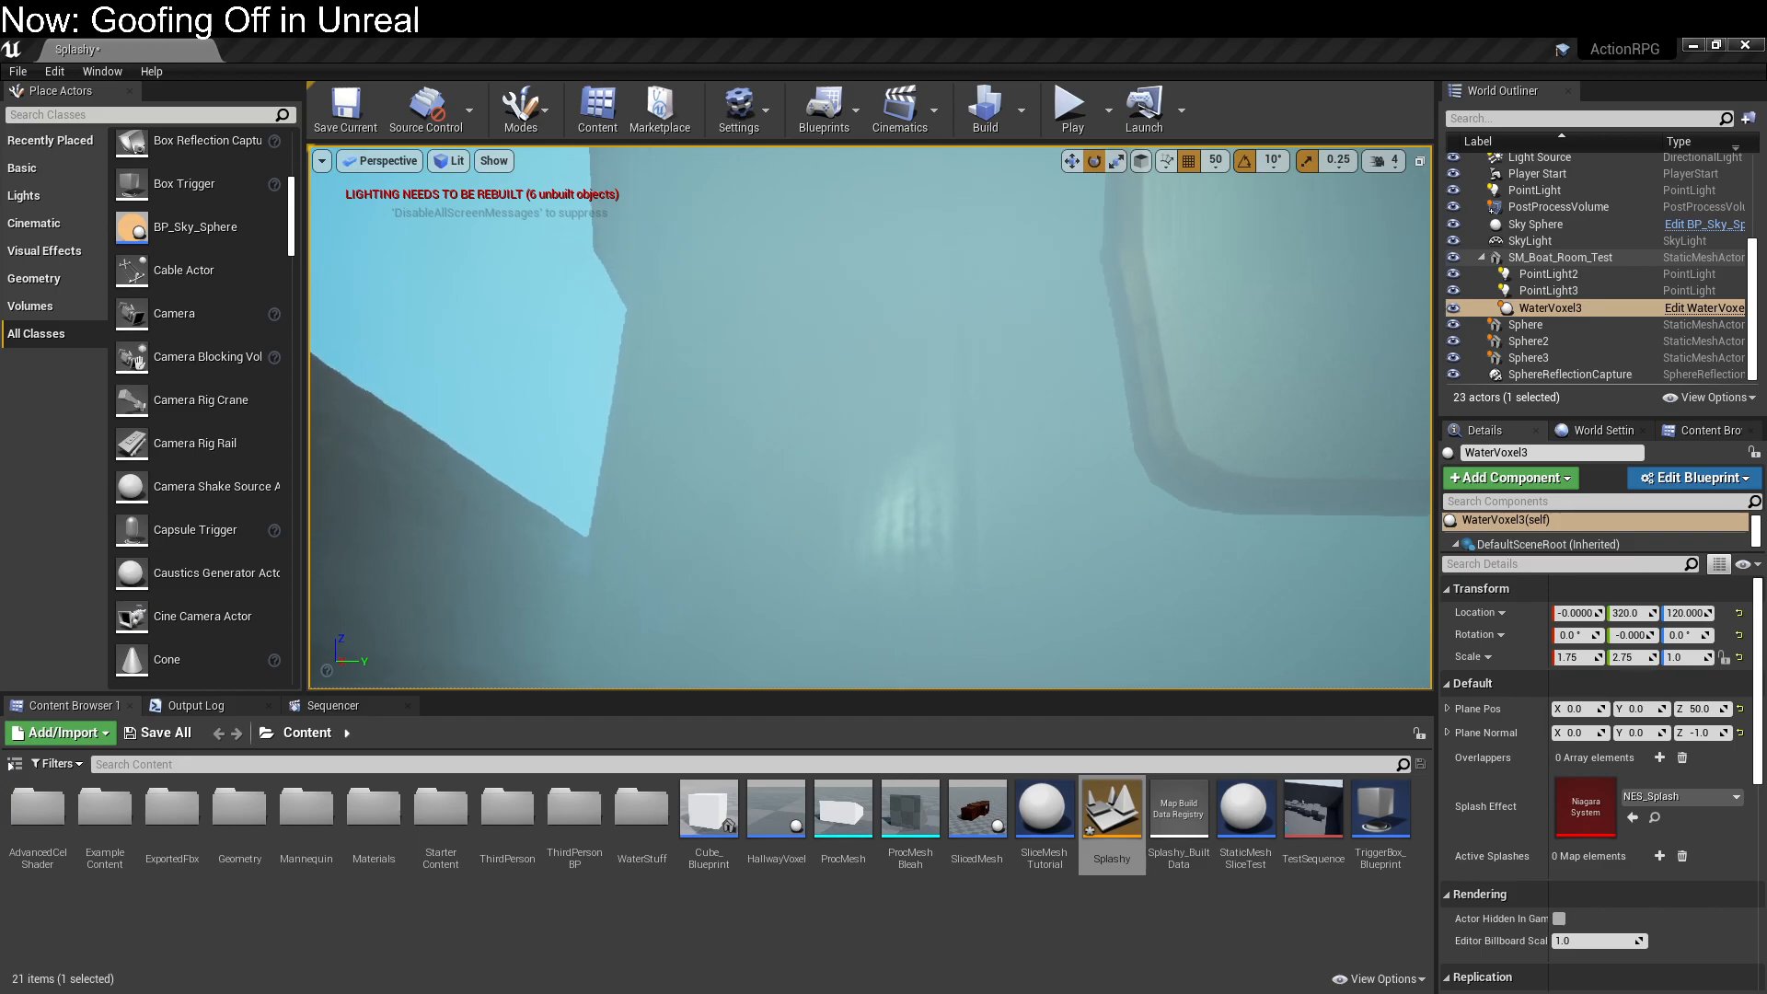
# Step: Inspect the sliced water volume in the tilted boat room from outside and play the level again
pyautogui.moveTo(869, 418); pyautogui.dragTo(747, 417, button='right')
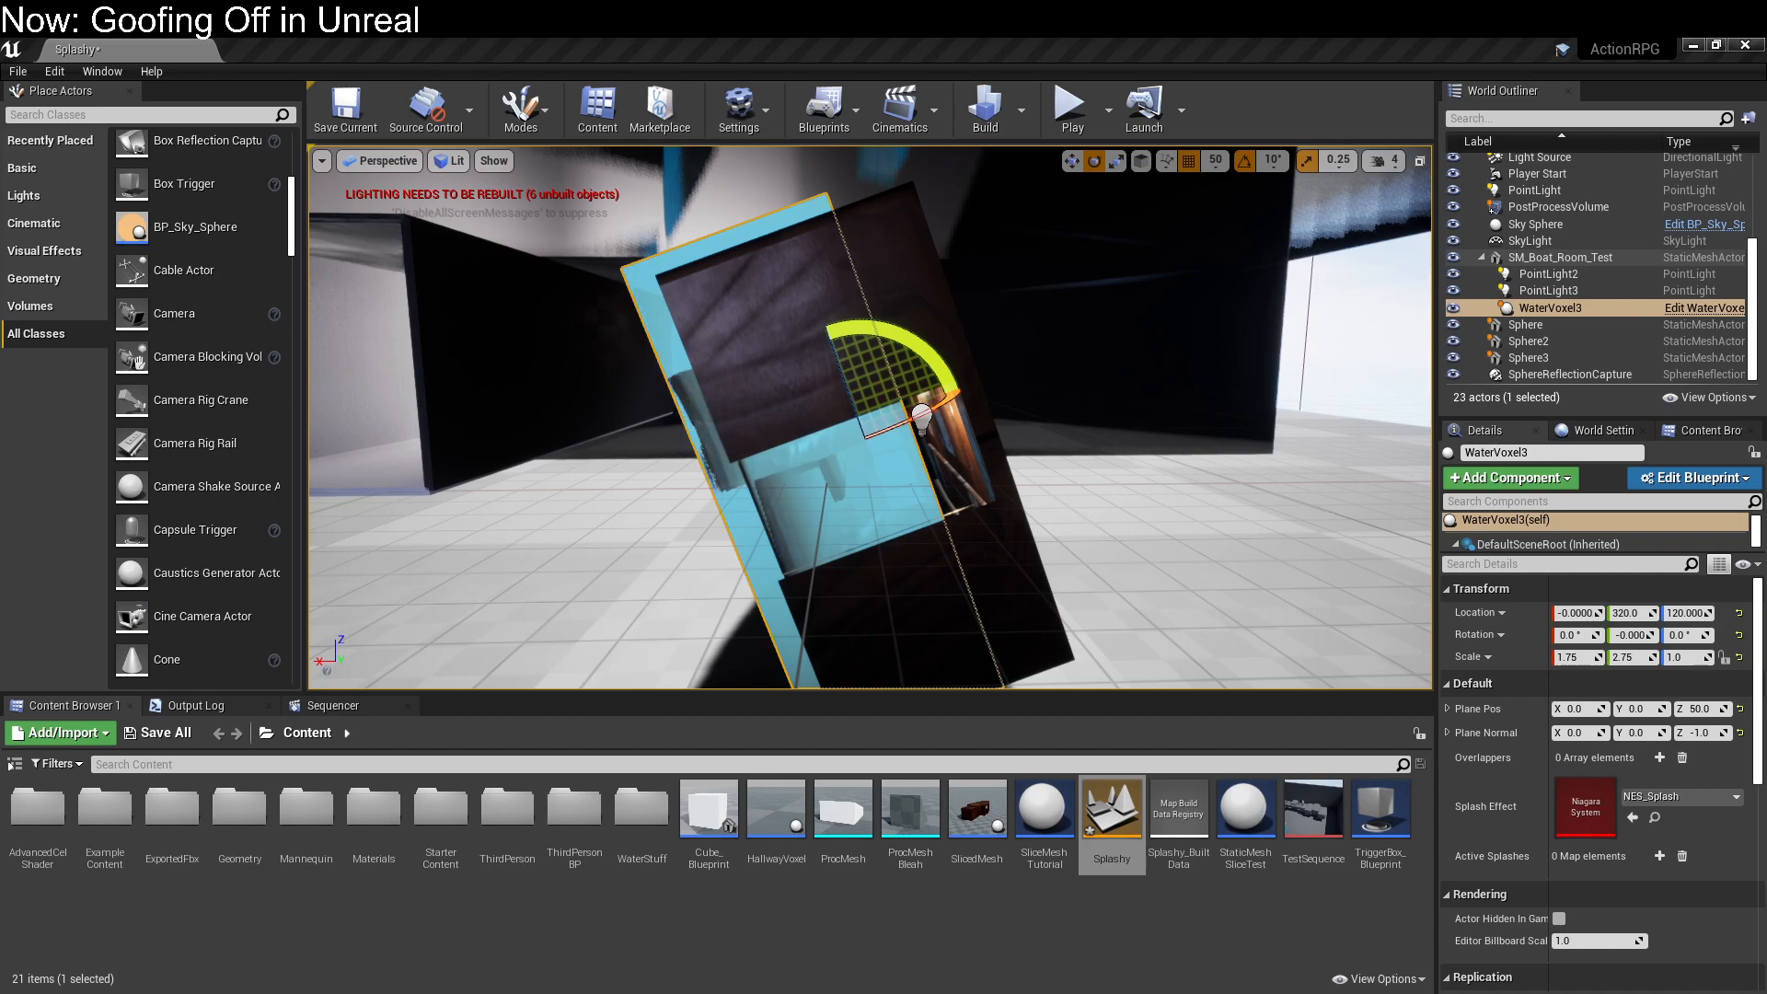
pyautogui.click(727, 538)
pyautogui.click(846, 505)
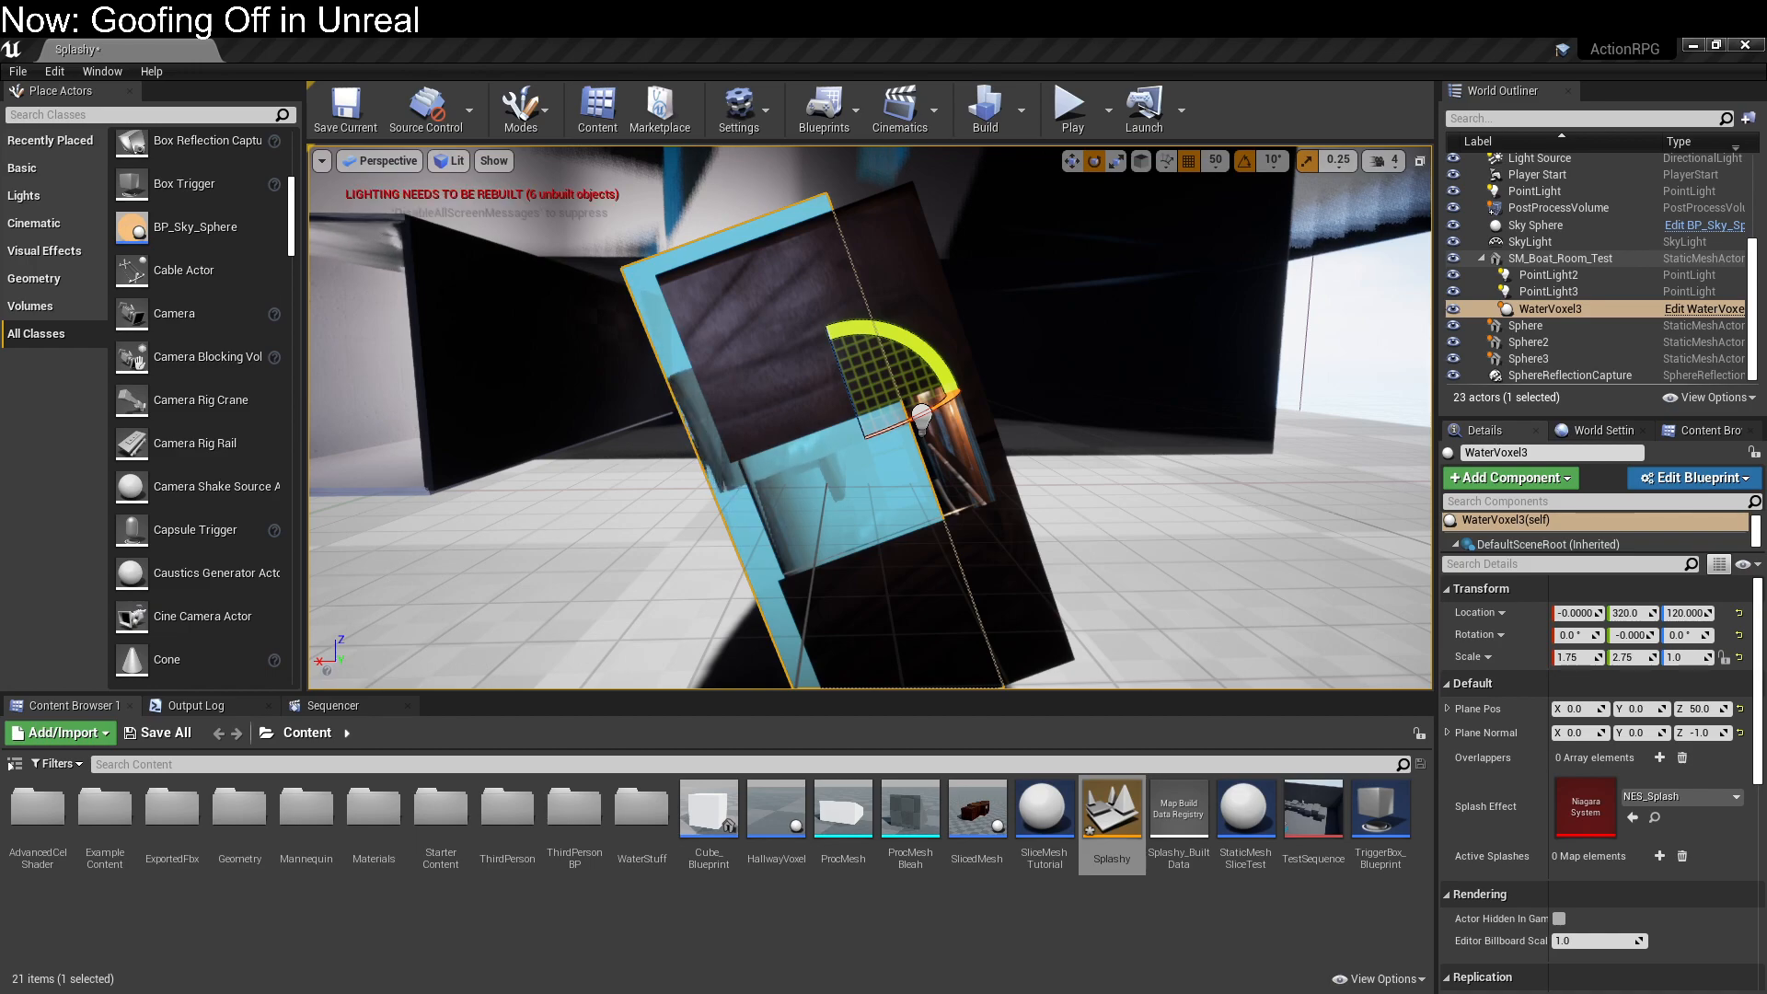
pyautogui.hotkey('alt', 'p')
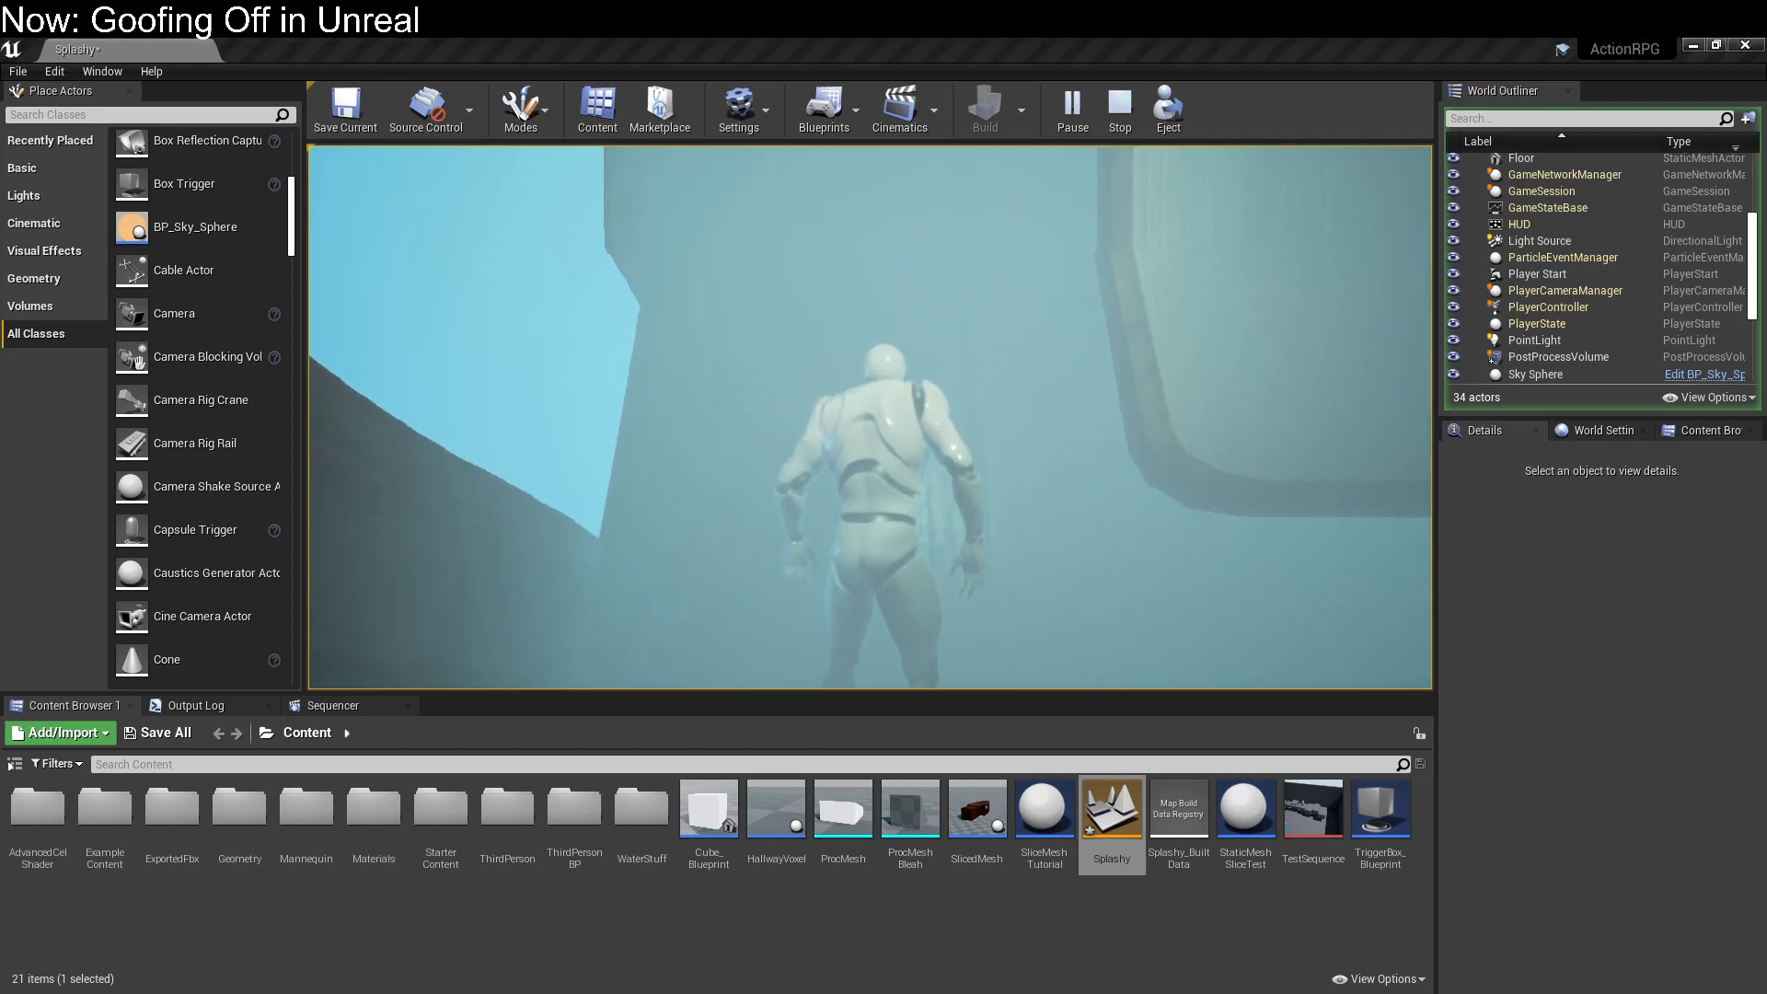
# Step: Pause the running play session inside the water-filled room and stop it
pyautogui.press('Pause')
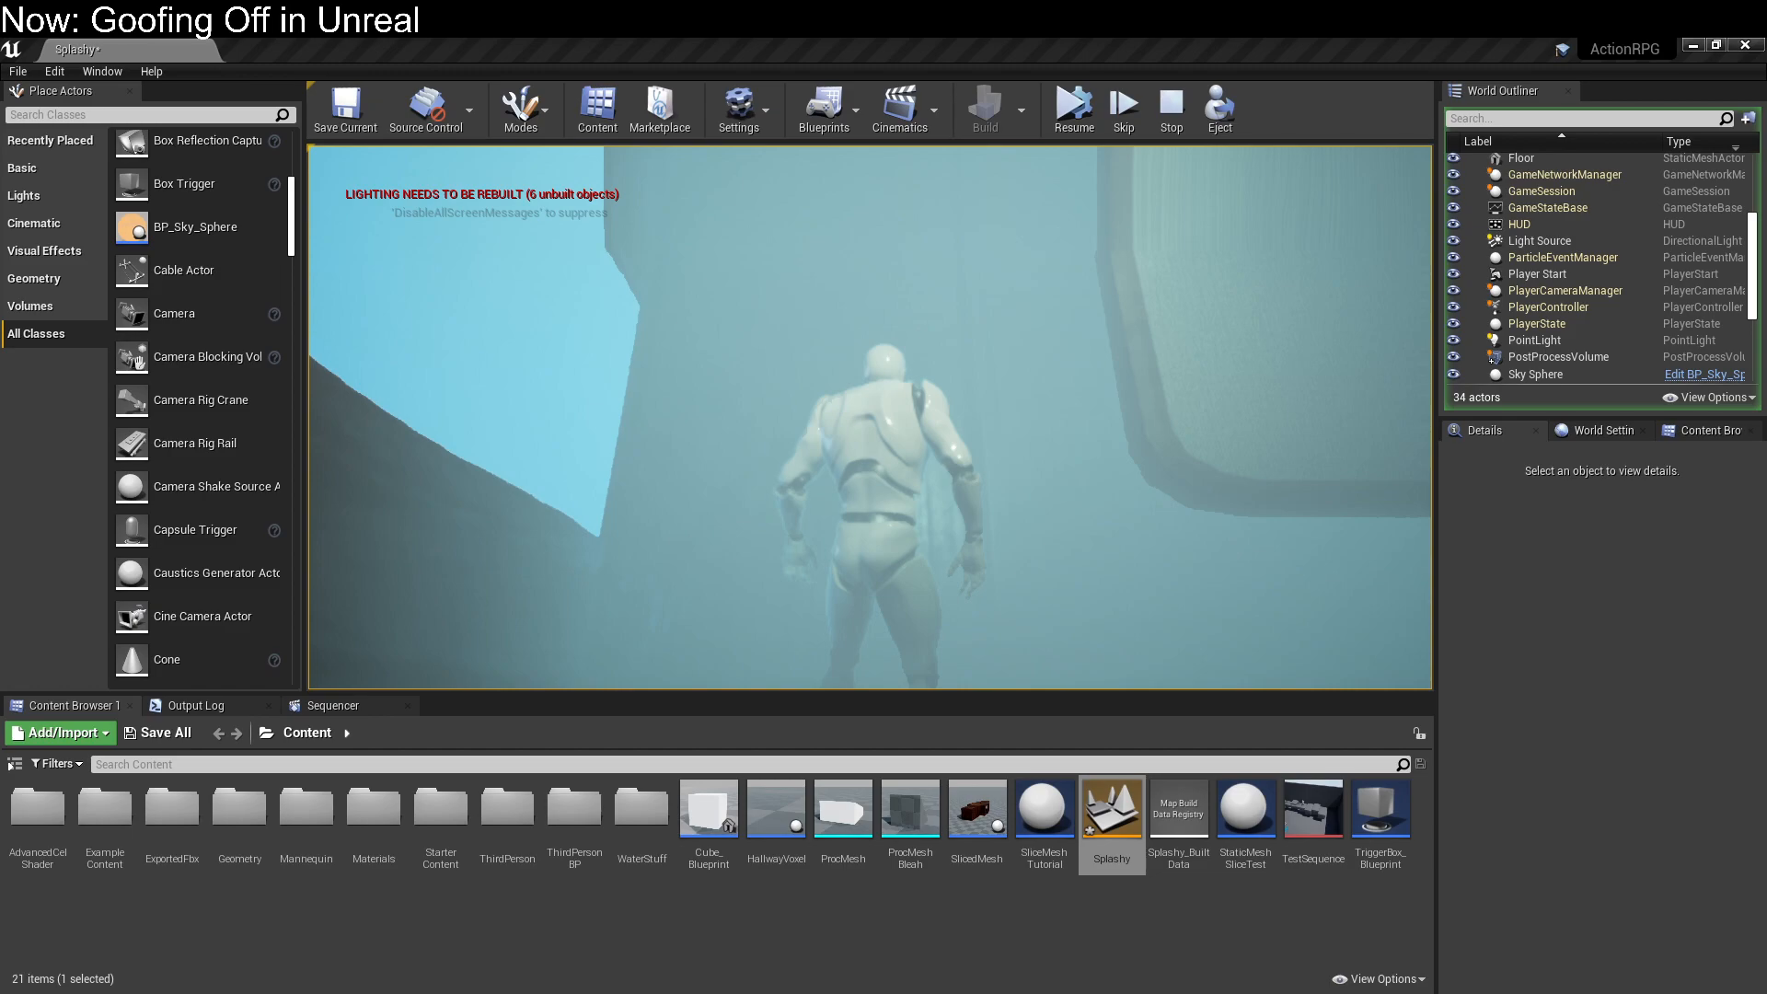
pyautogui.click(588, 287)
pyautogui.hotkey('shift', 'F1')
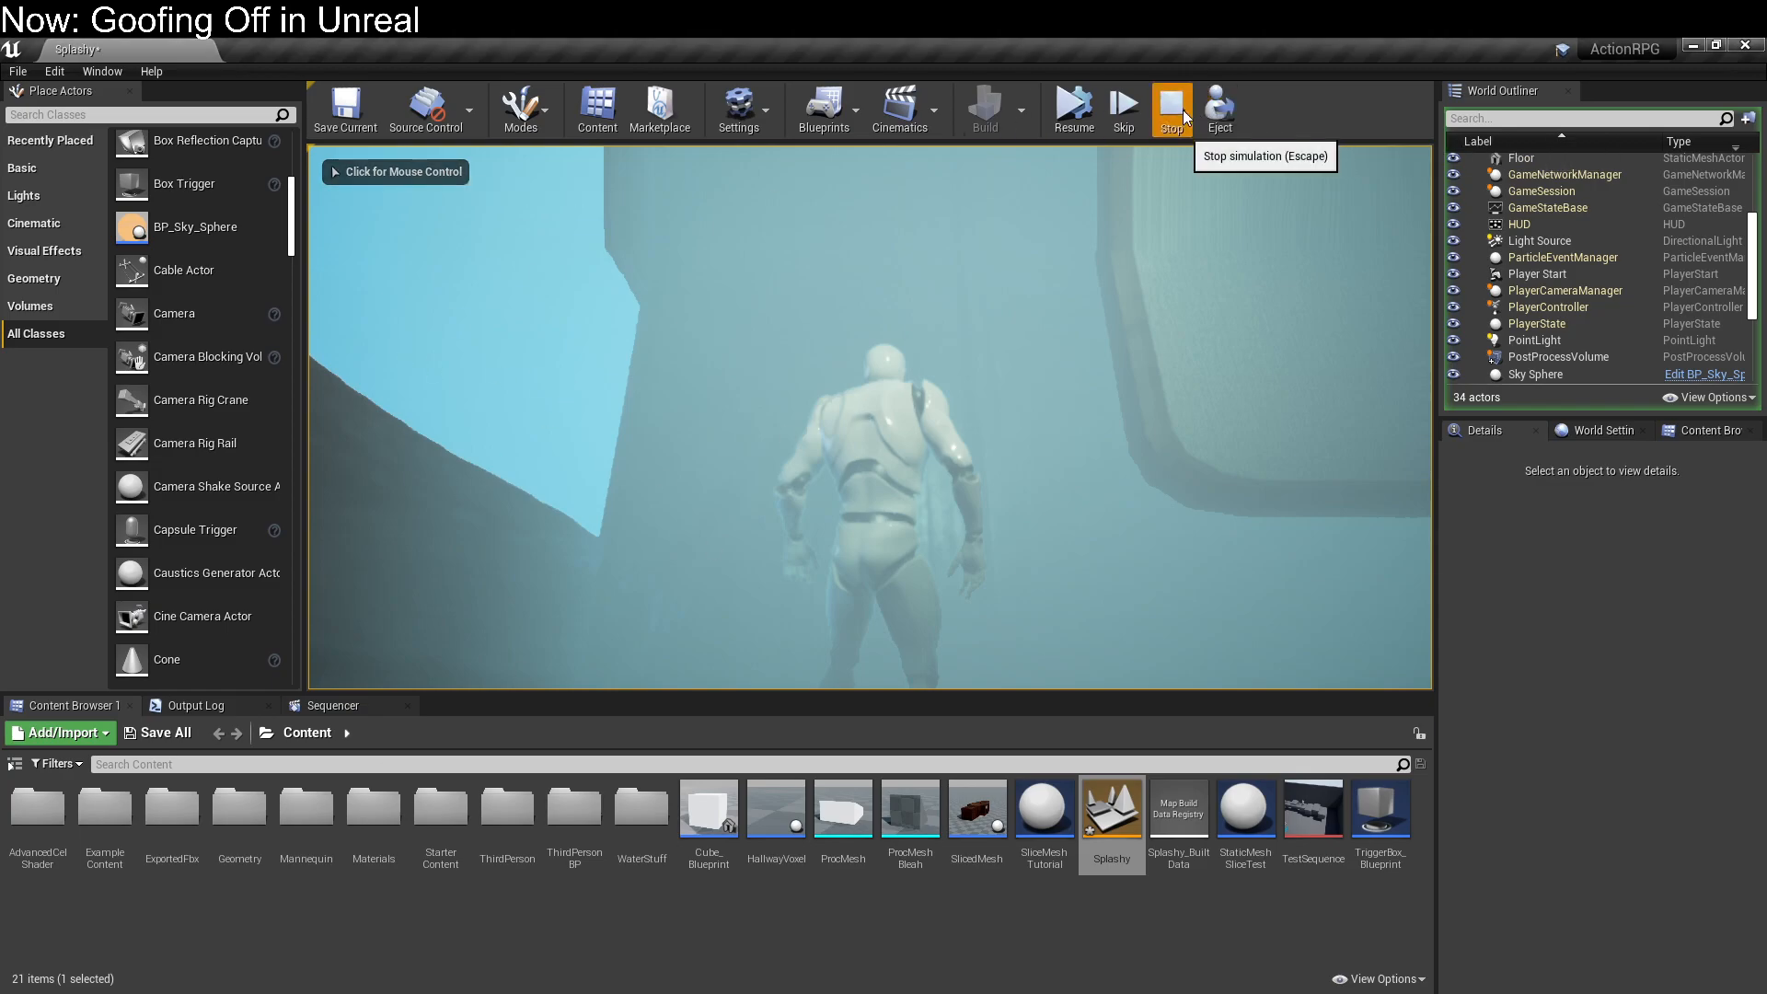
pyautogui.click(1184, 109)
pyautogui.press('f')
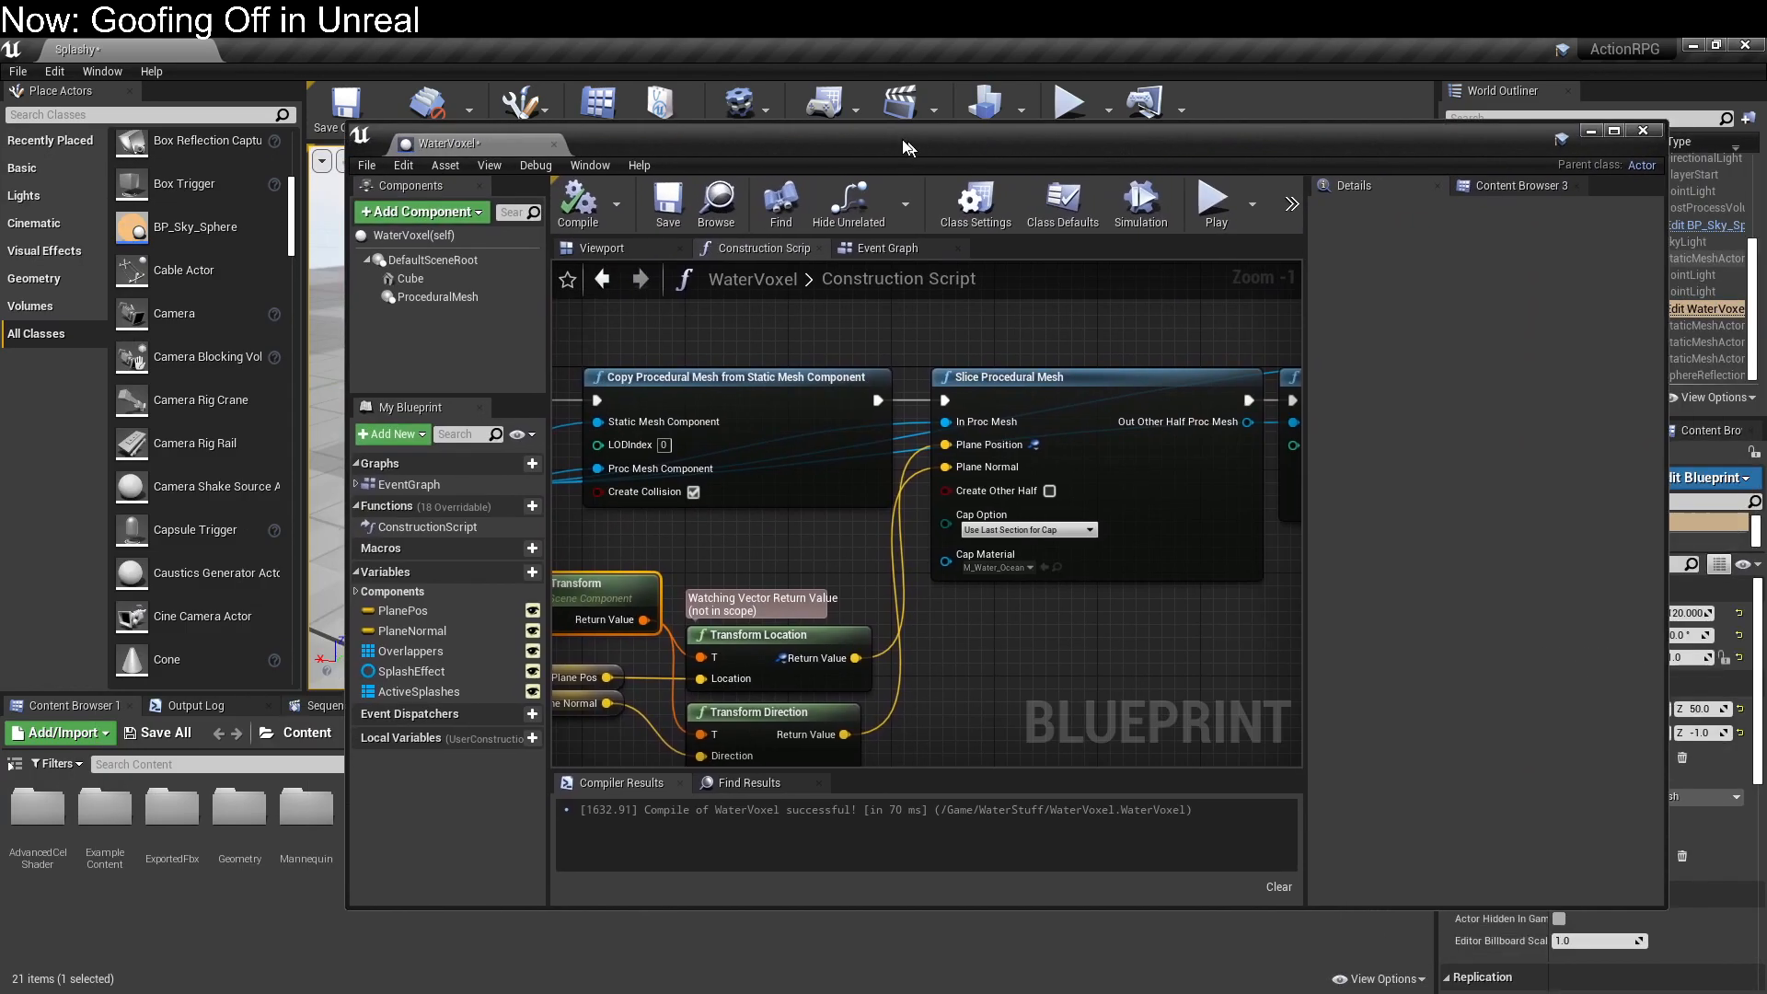
# Step: Reposition the WaterVoxel blueprint window and inspect the DefaultSceneRoot component's details beside the GetWorldTransform nodes
pyautogui.moveTo(915, 136); pyautogui.dragTo(747, 138)
pyautogui.moveTo(870, 704); pyautogui.dragTo(975, 563, button='right')
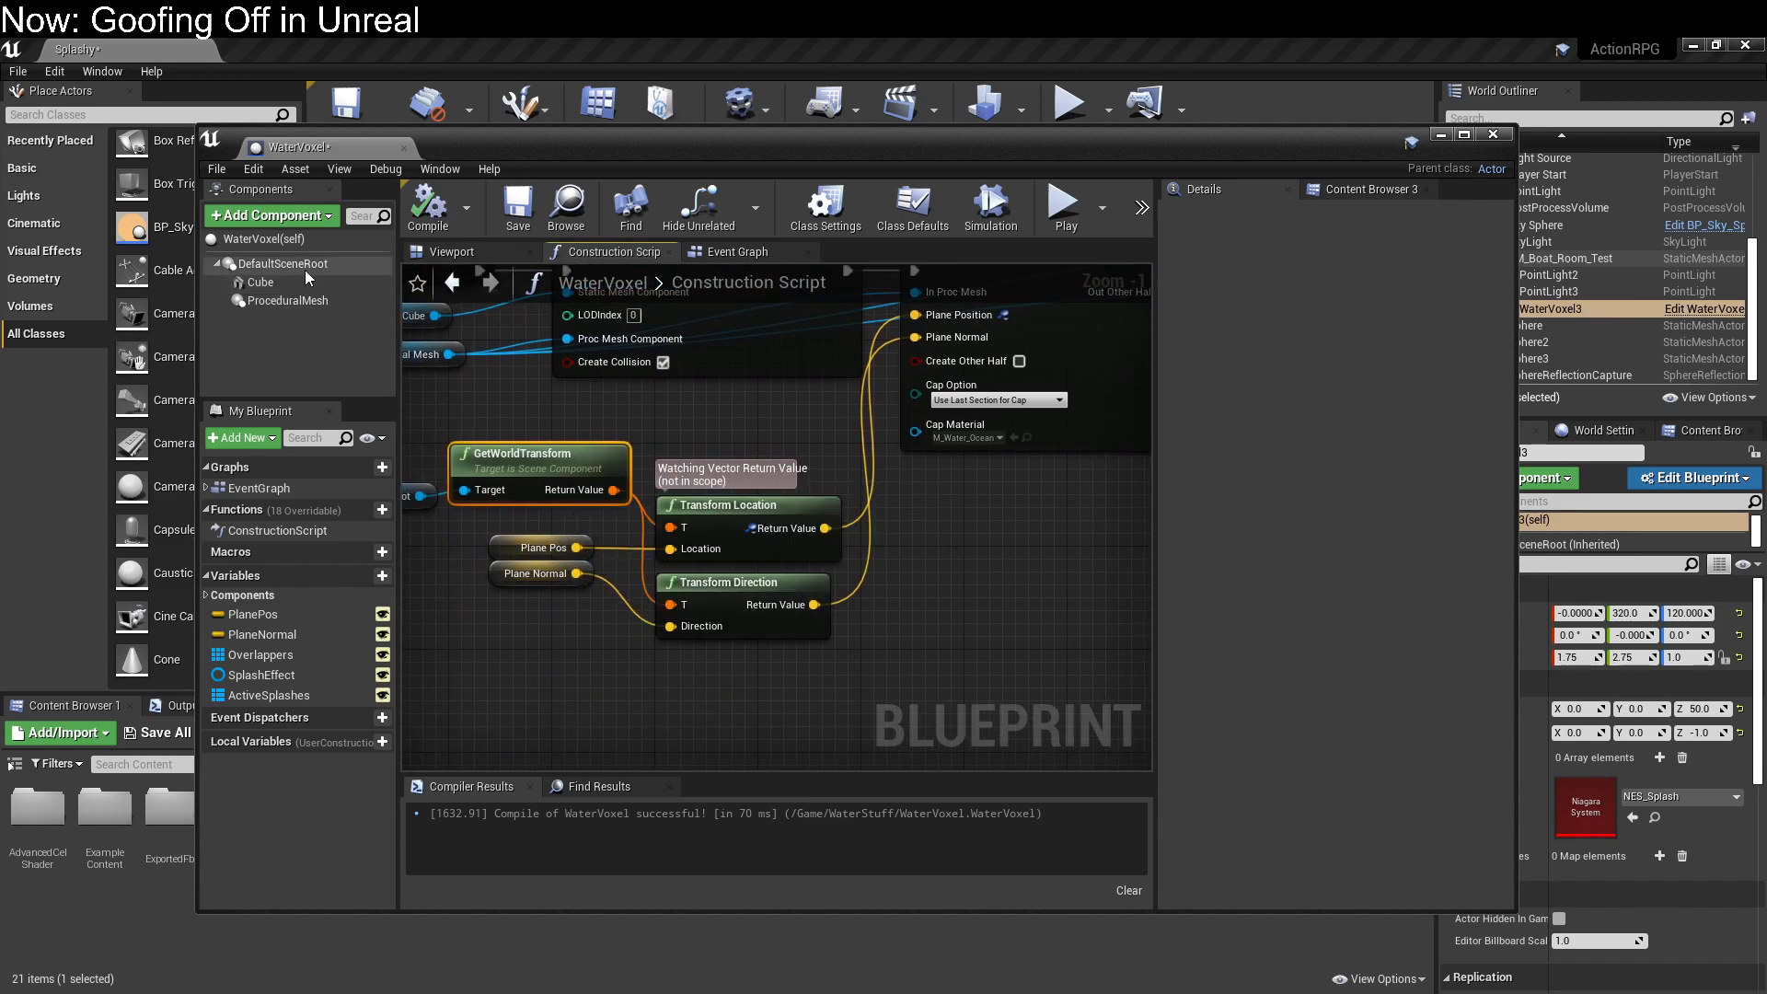
pyautogui.click(276, 264)
pyautogui.moveTo(555, 744)
pyautogui.mouseDown(button='right')
pyautogui.moveTo(558, 707)
pyautogui.moveTo(562, 728)
pyautogui.mouseUp(button='right')
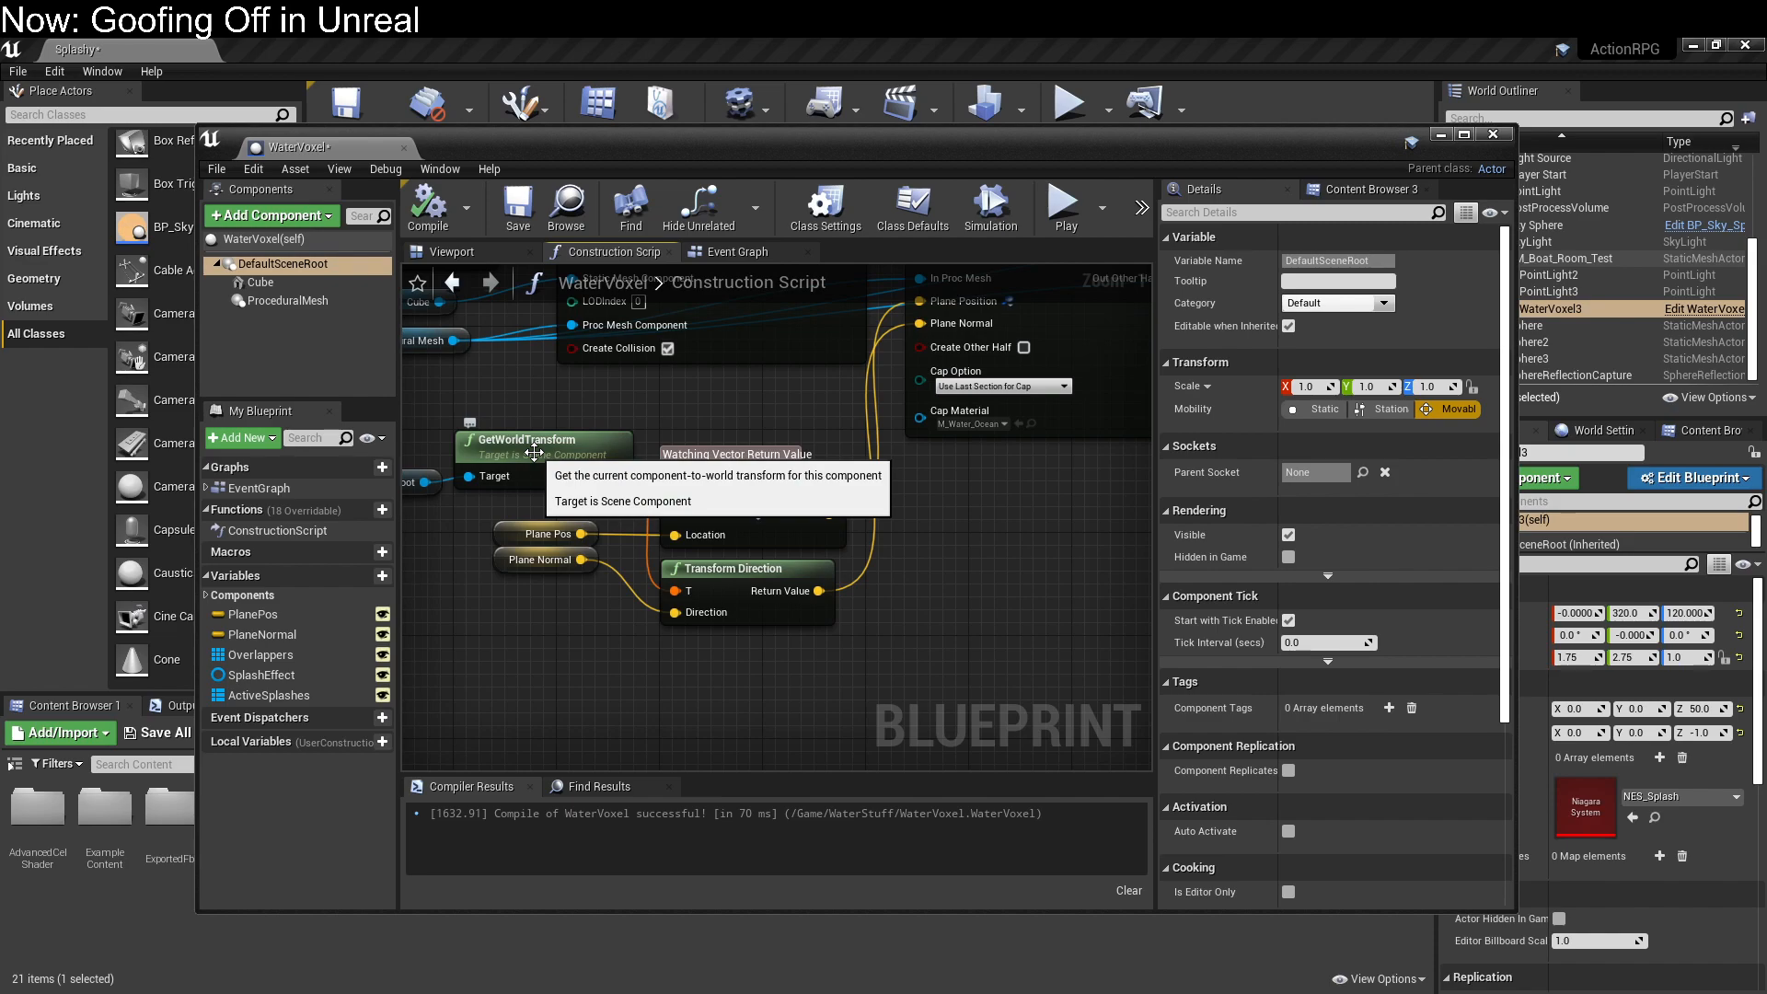
# Step: Search the actions available from the Default Scene Root reference for "transform" and examine the listed functions
pyautogui.moveTo(429, 482); pyautogui.dragTo(492, 671)
pyautogui.write('transform')
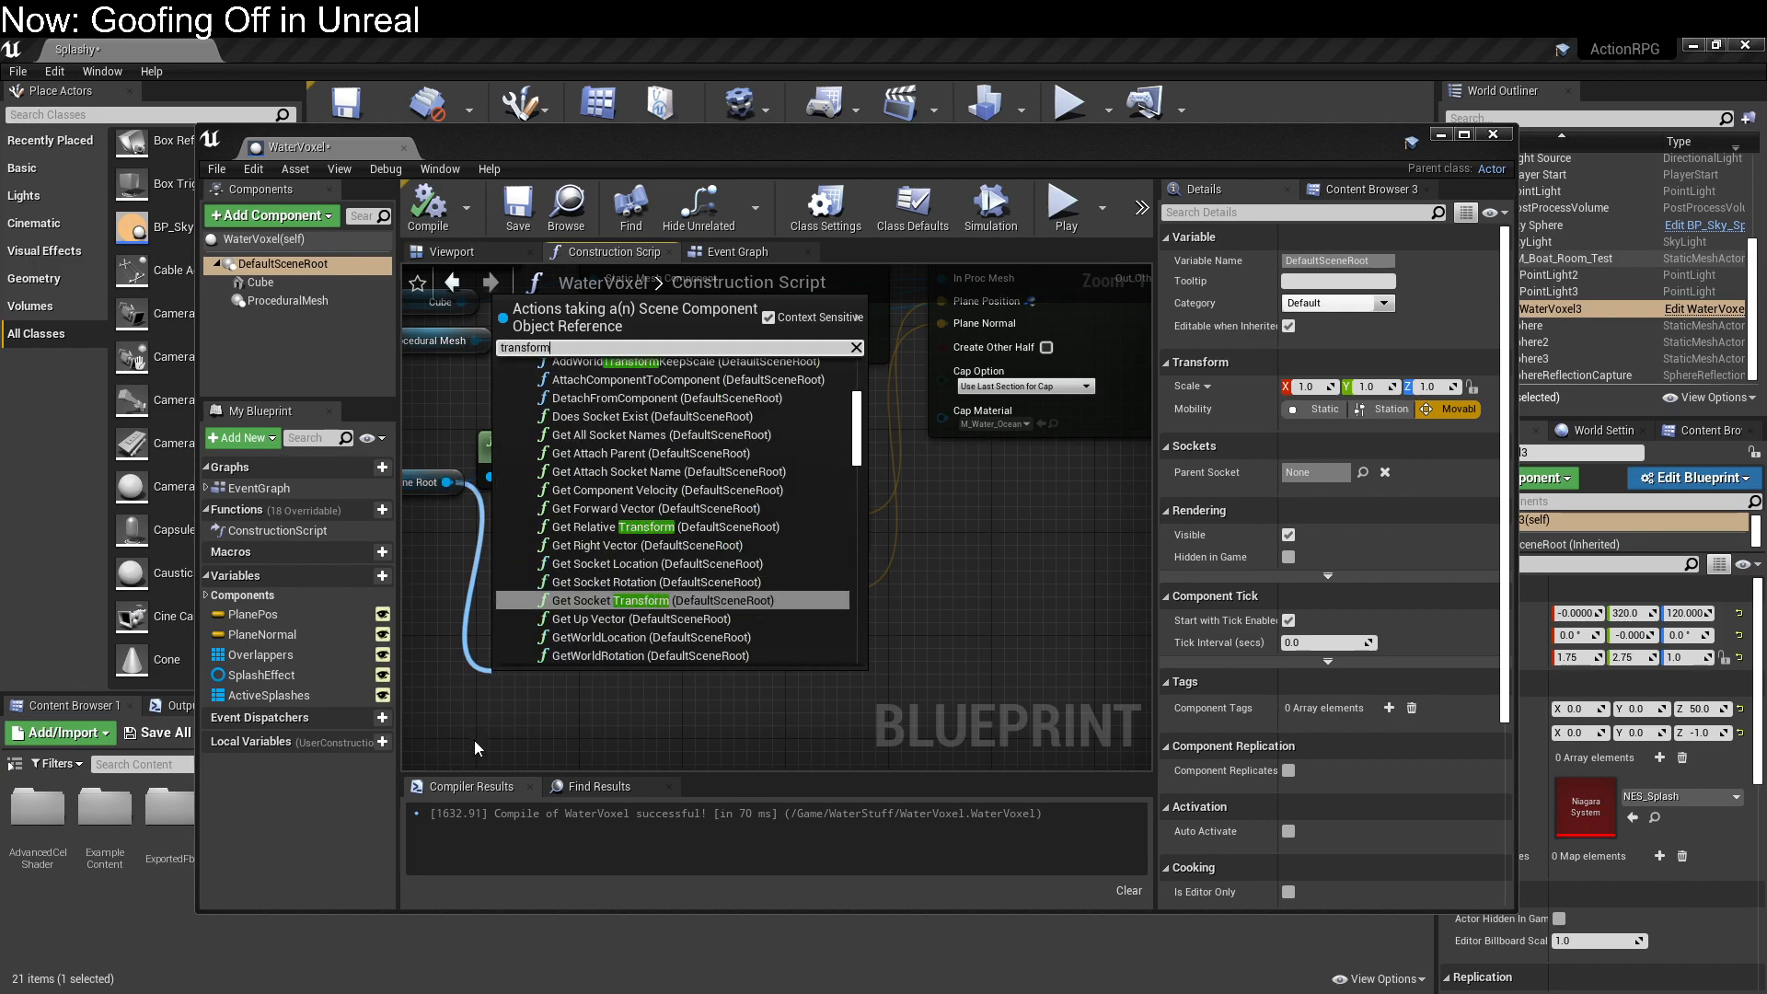
pyautogui.scroll(-2, 734, 616)
pyautogui.scroll(-2, 734, 617)
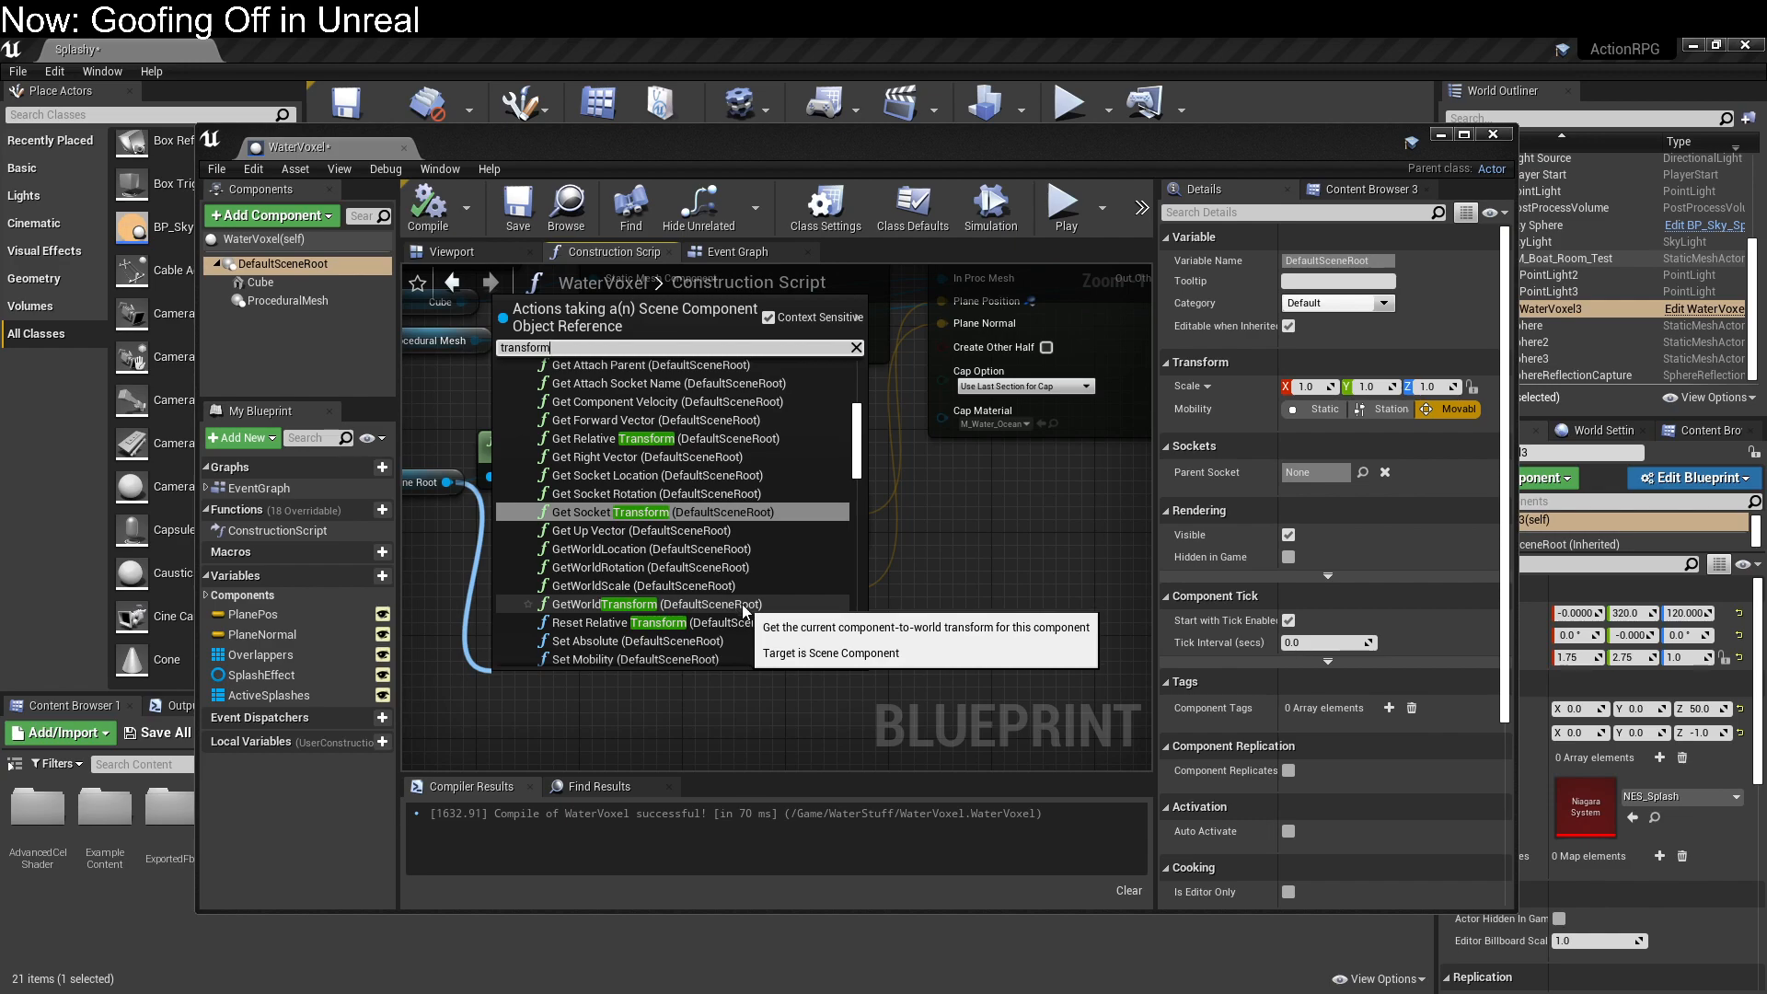
pyautogui.scroll(-10, 742, 603)
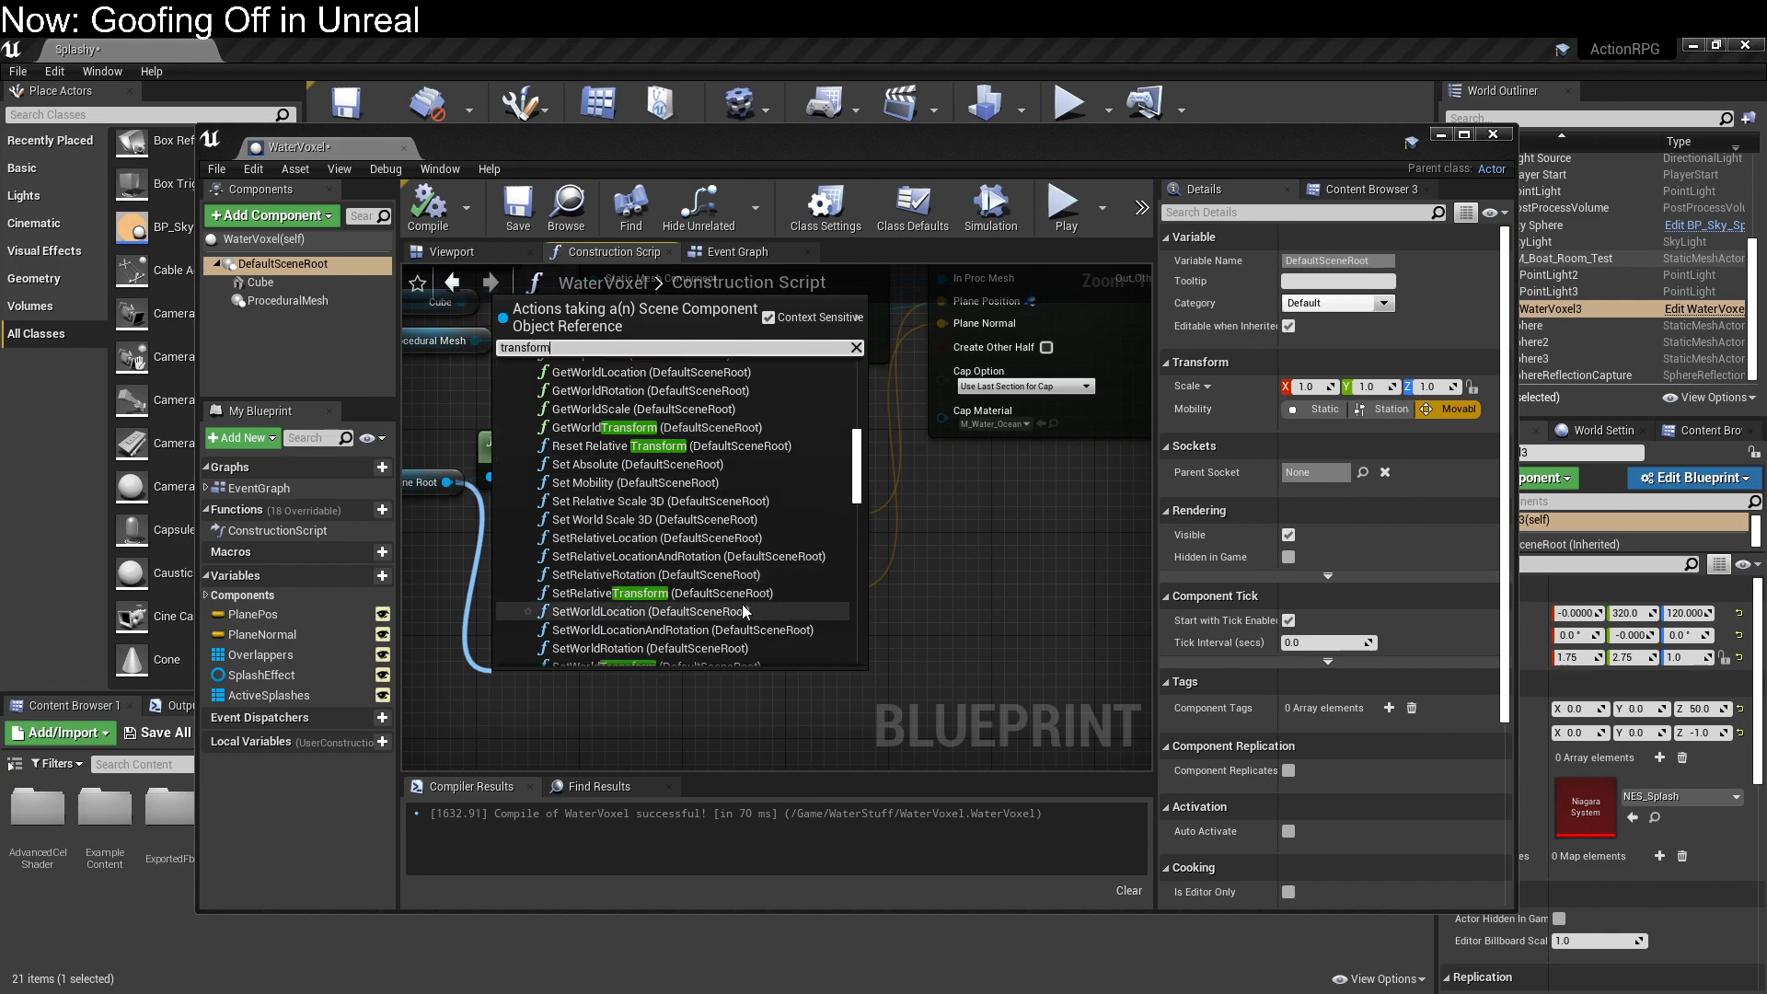
pyautogui.scroll(-3, 741, 604)
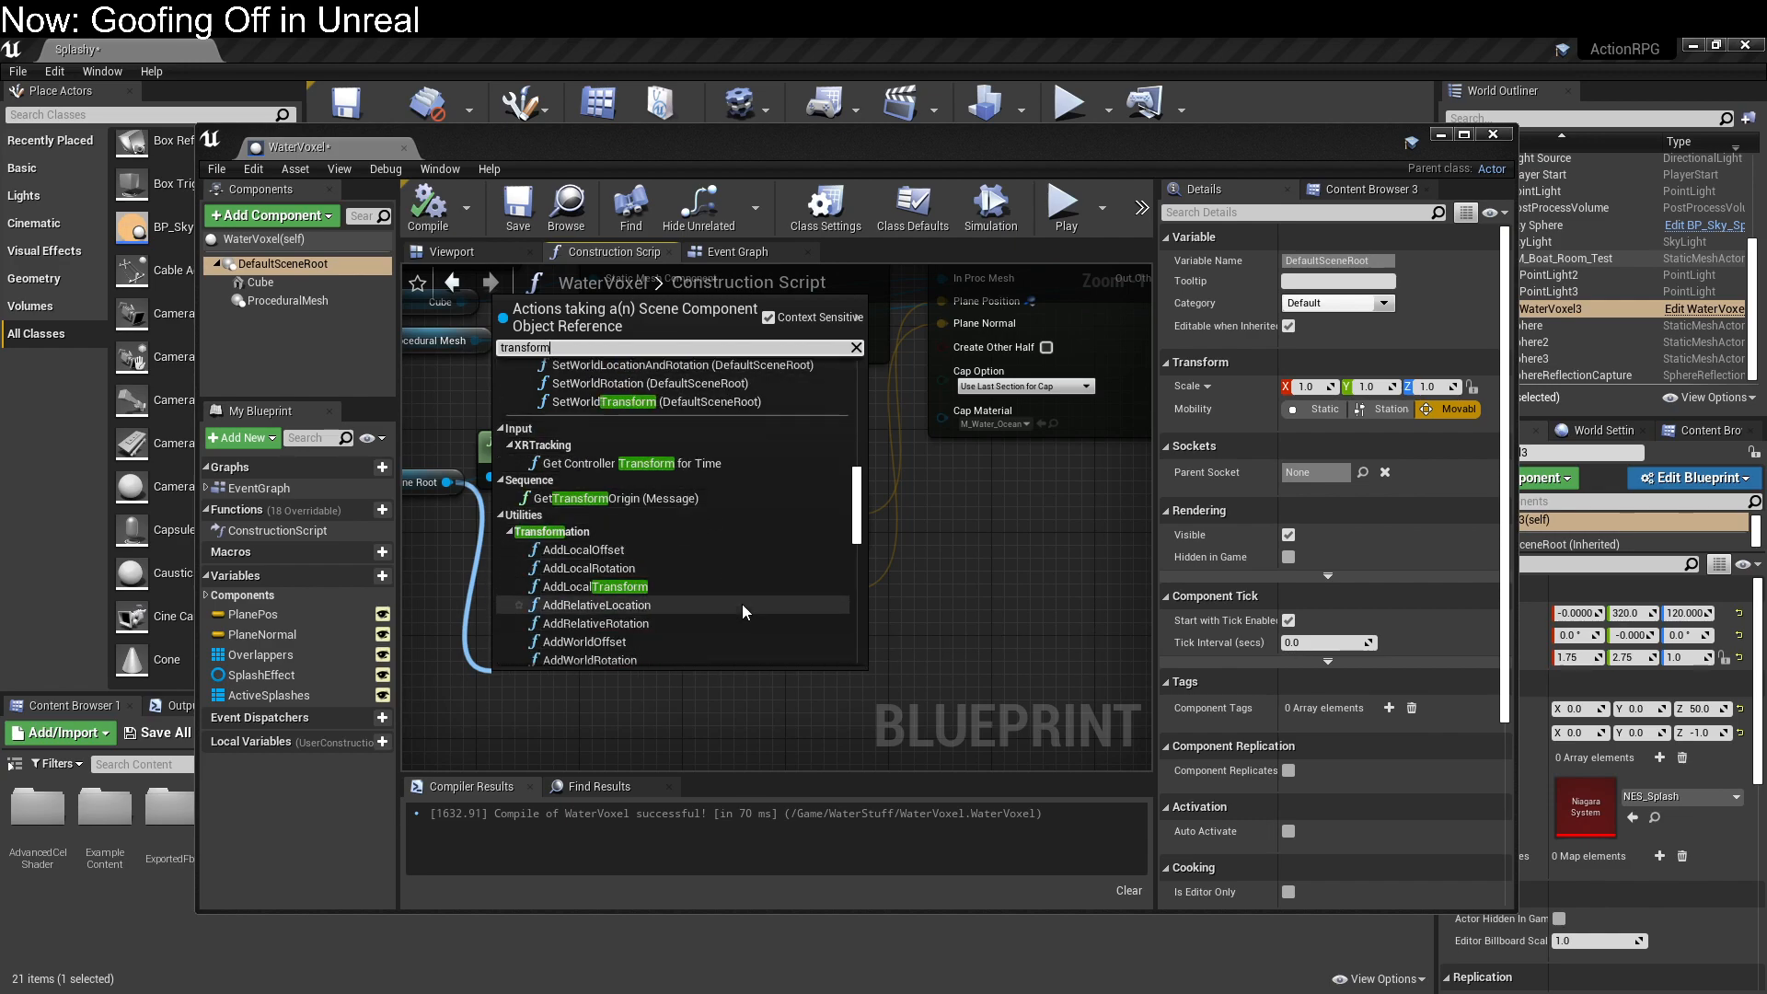
pyautogui.scroll(-3, 742, 604)
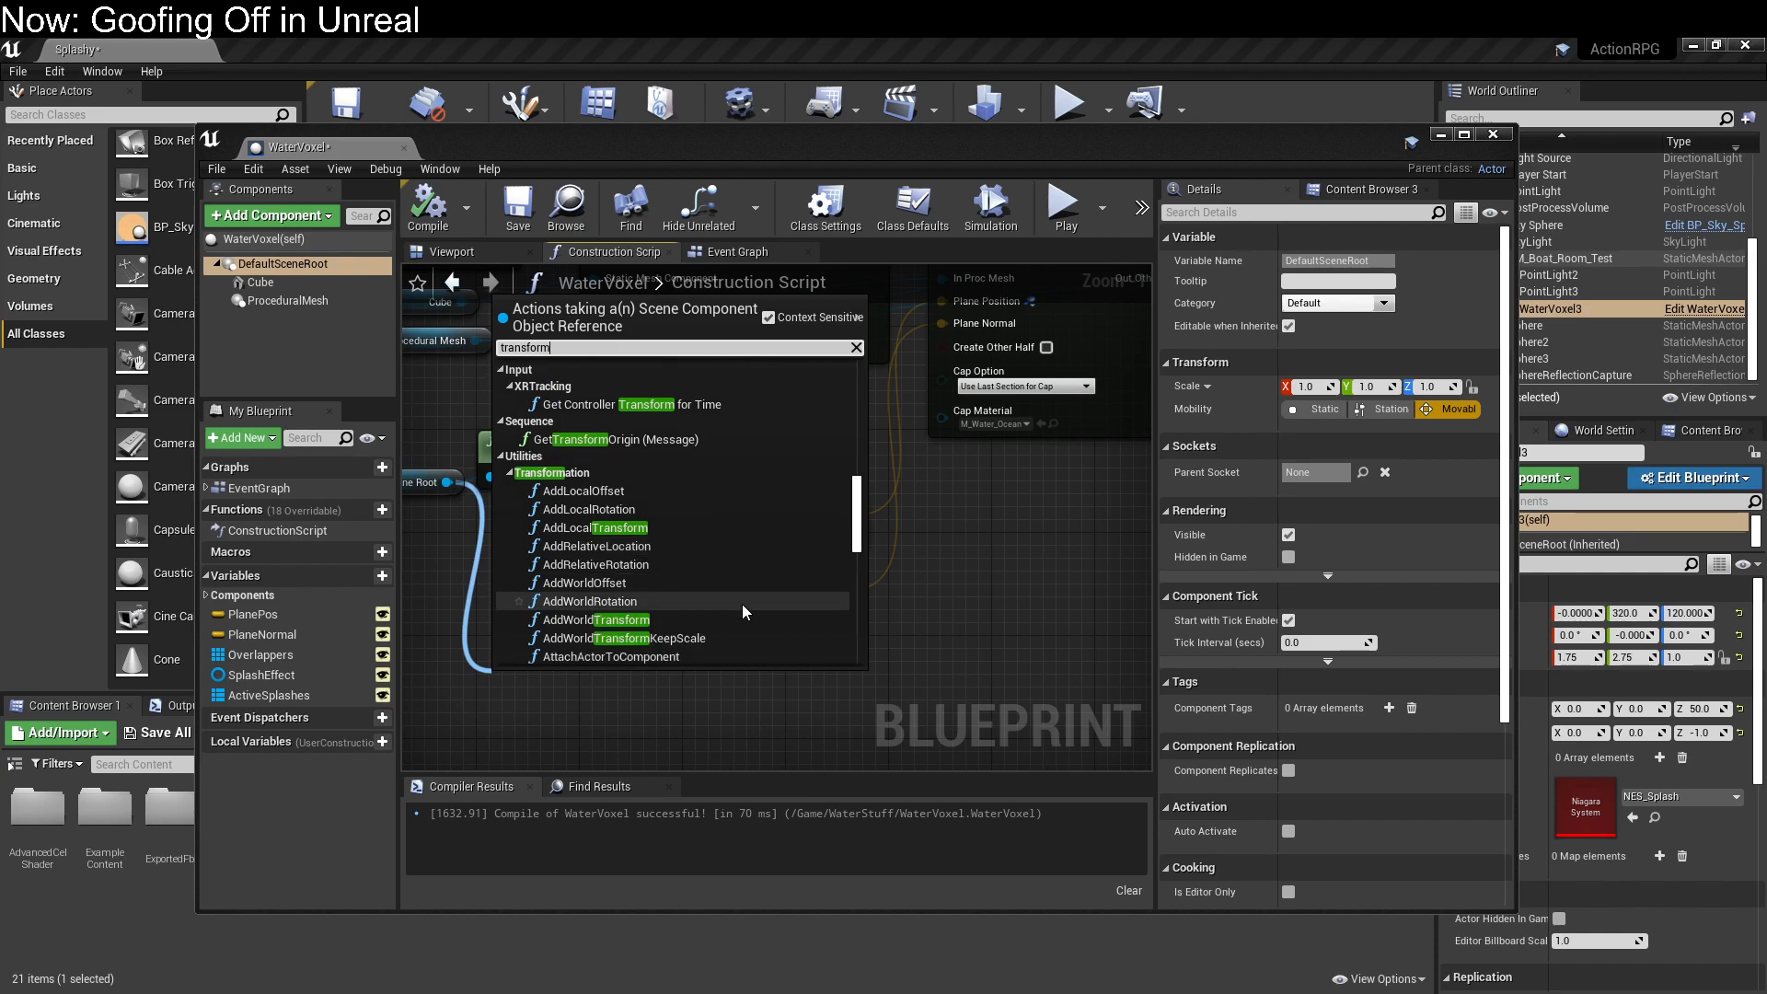
pyautogui.scroll(-5, 742, 604)
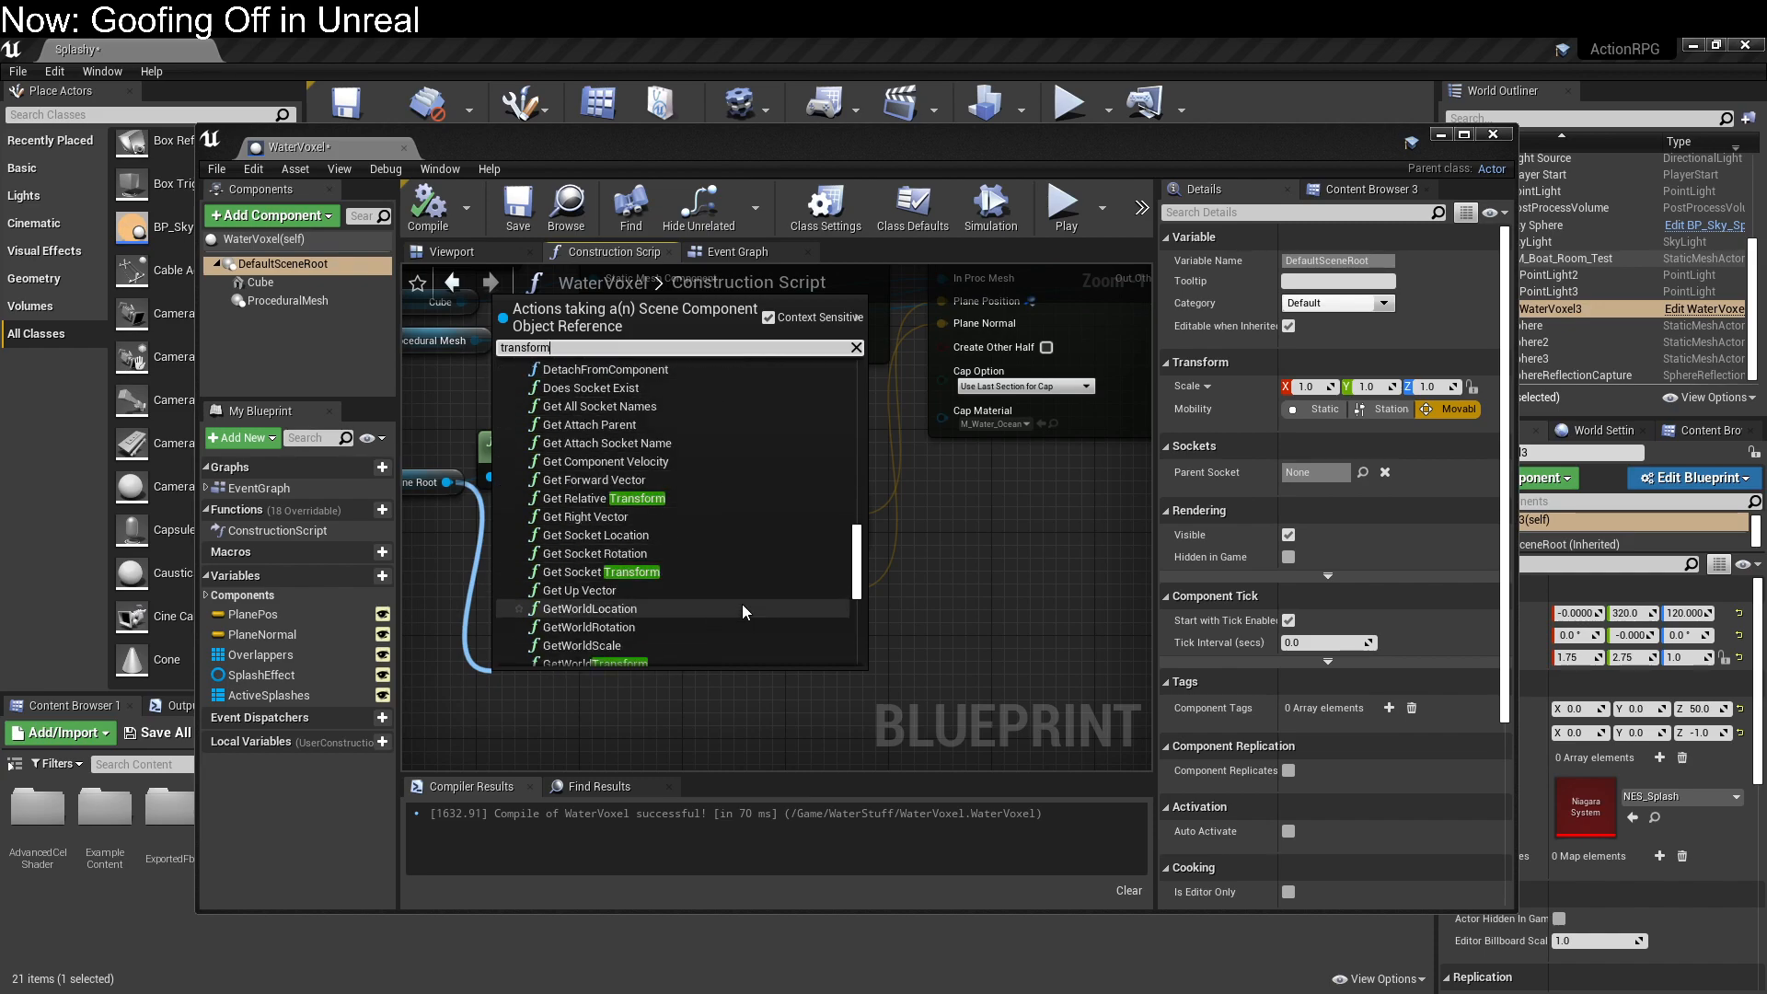
pyautogui.scroll(-2, 742, 604)
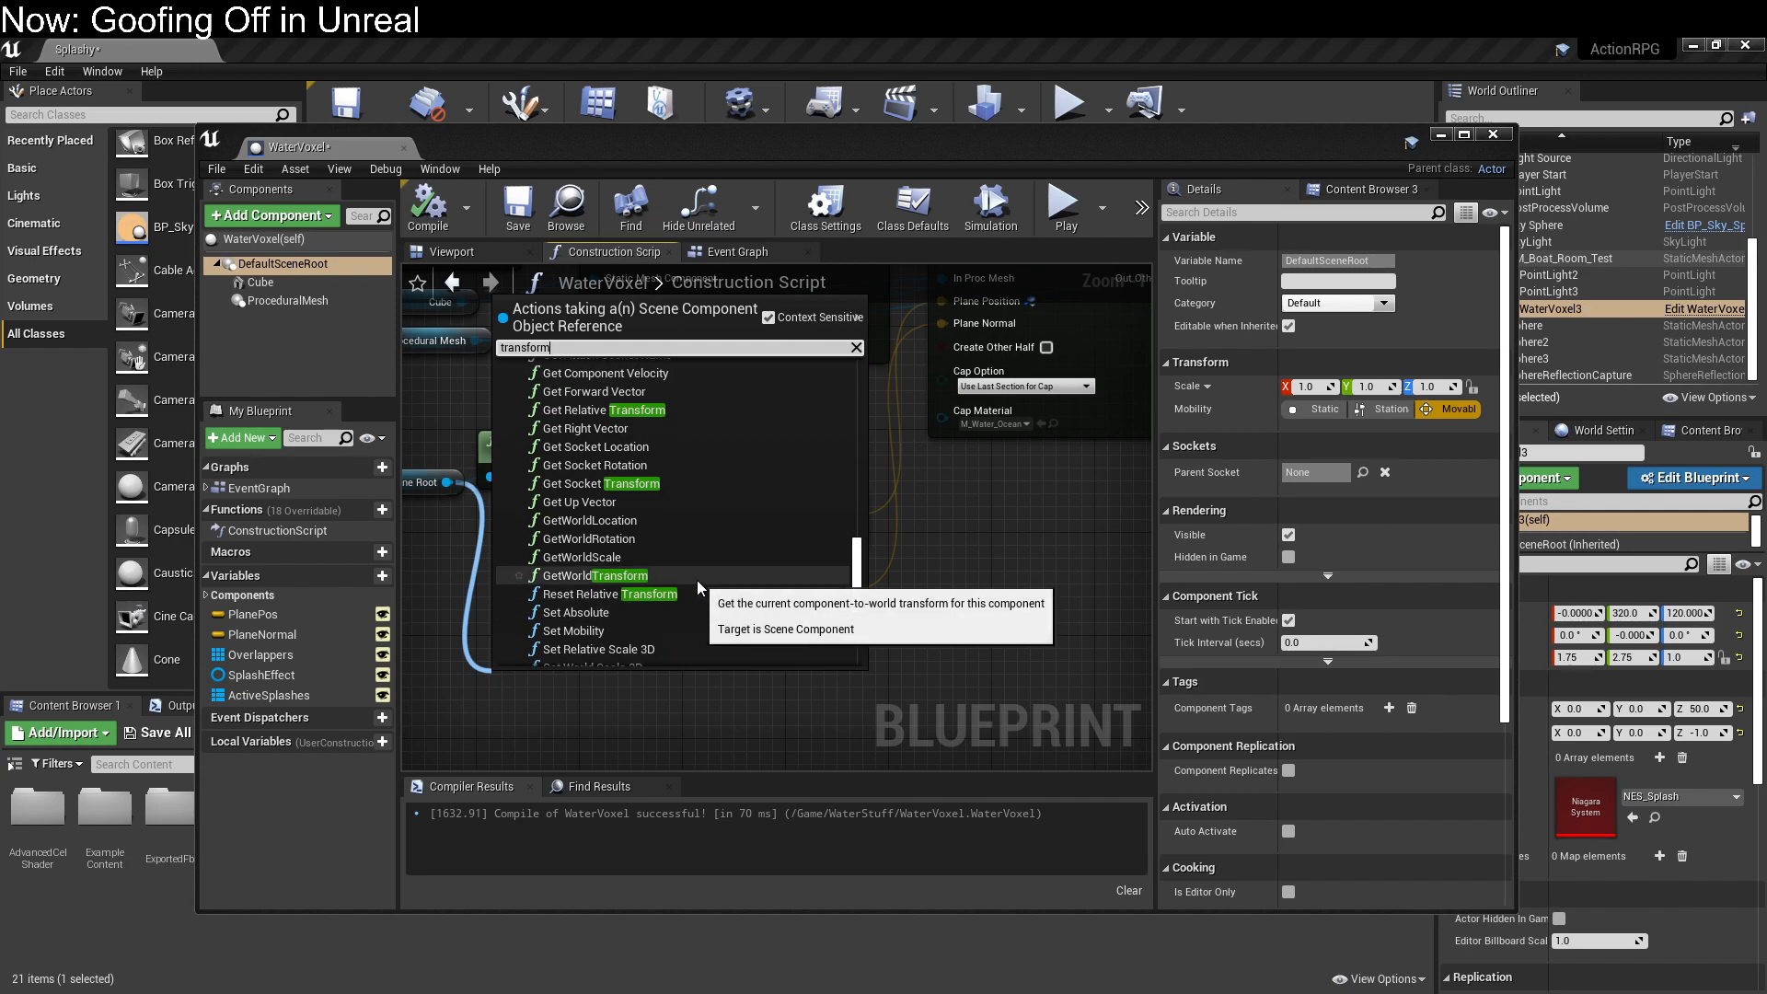
pyautogui.scroll(-6, 697, 580)
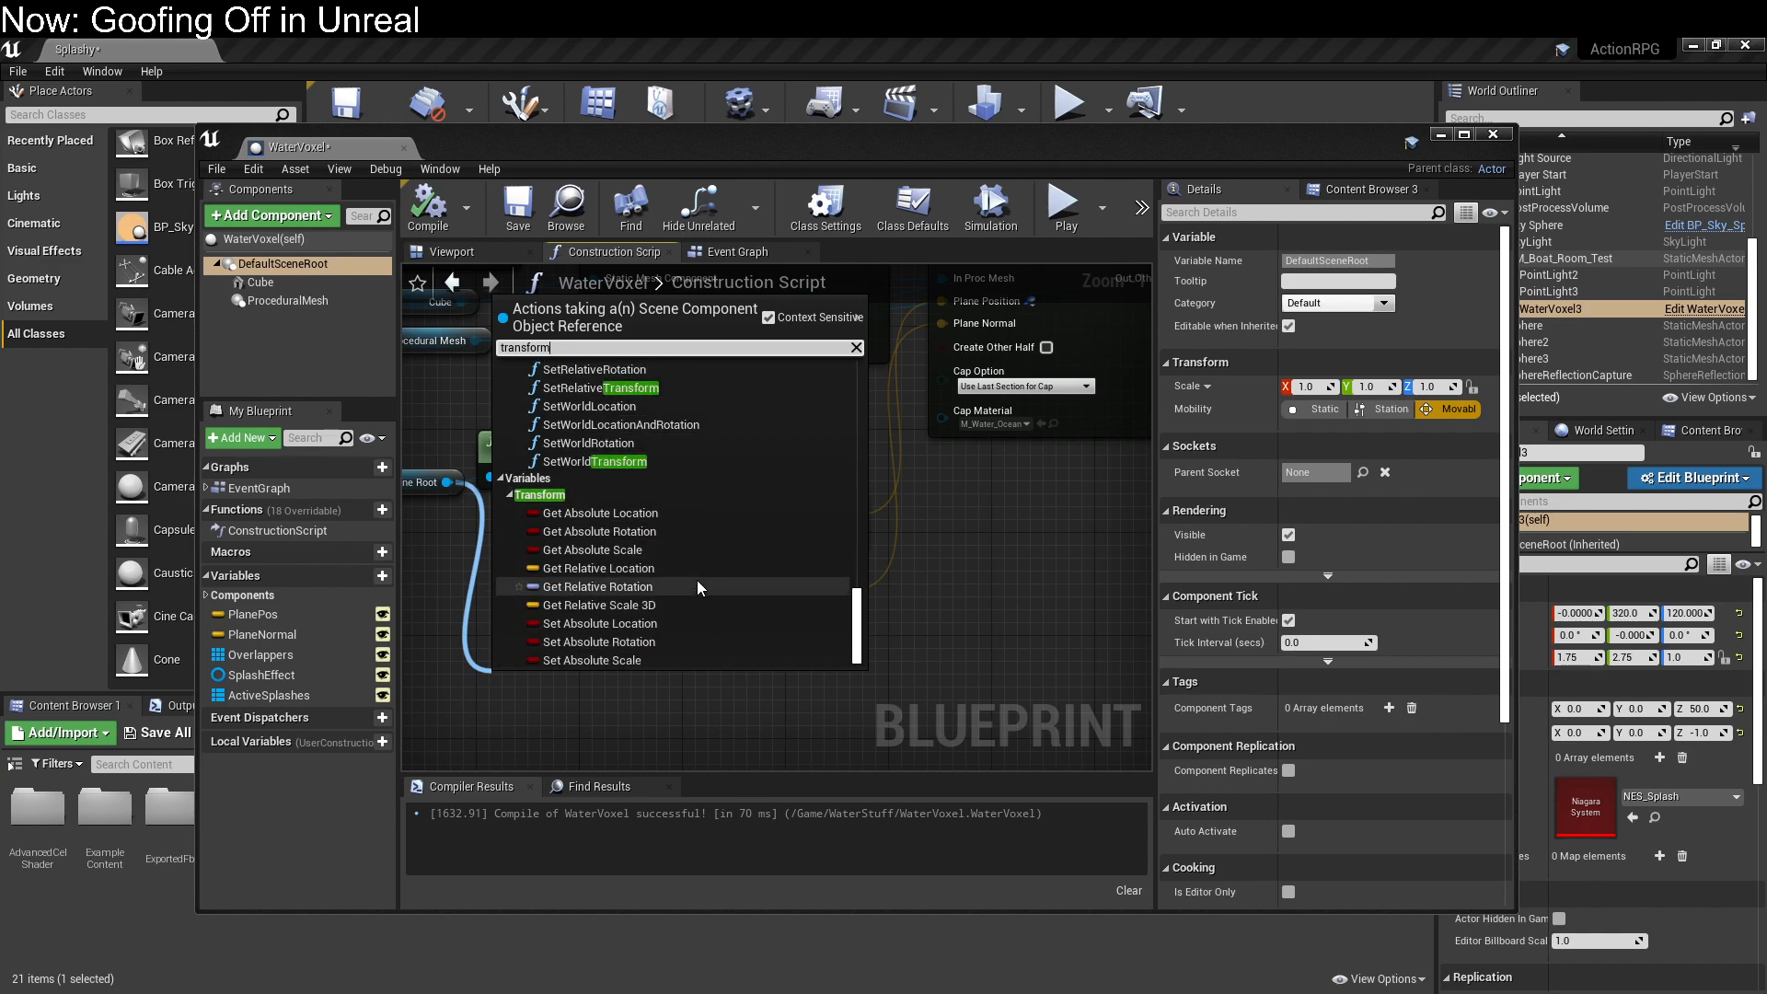
pyautogui.scroll(3, 698, 580)
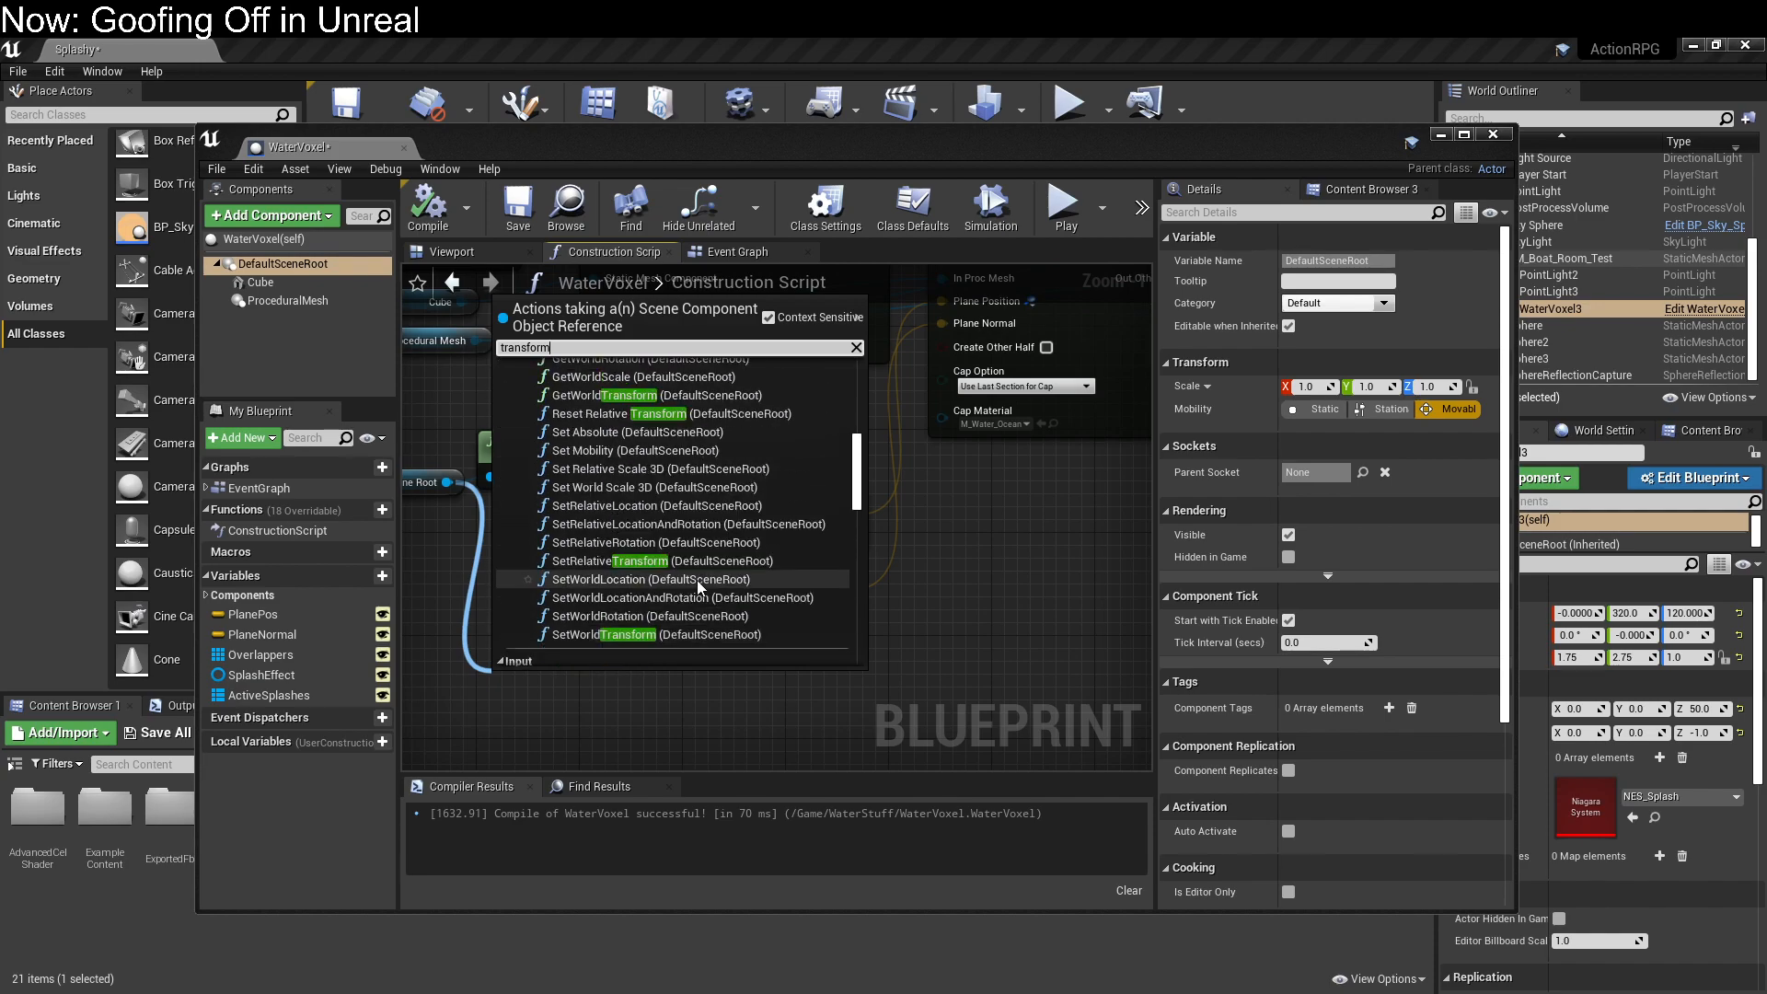
pyautogui.scroll(3, 698, 579)
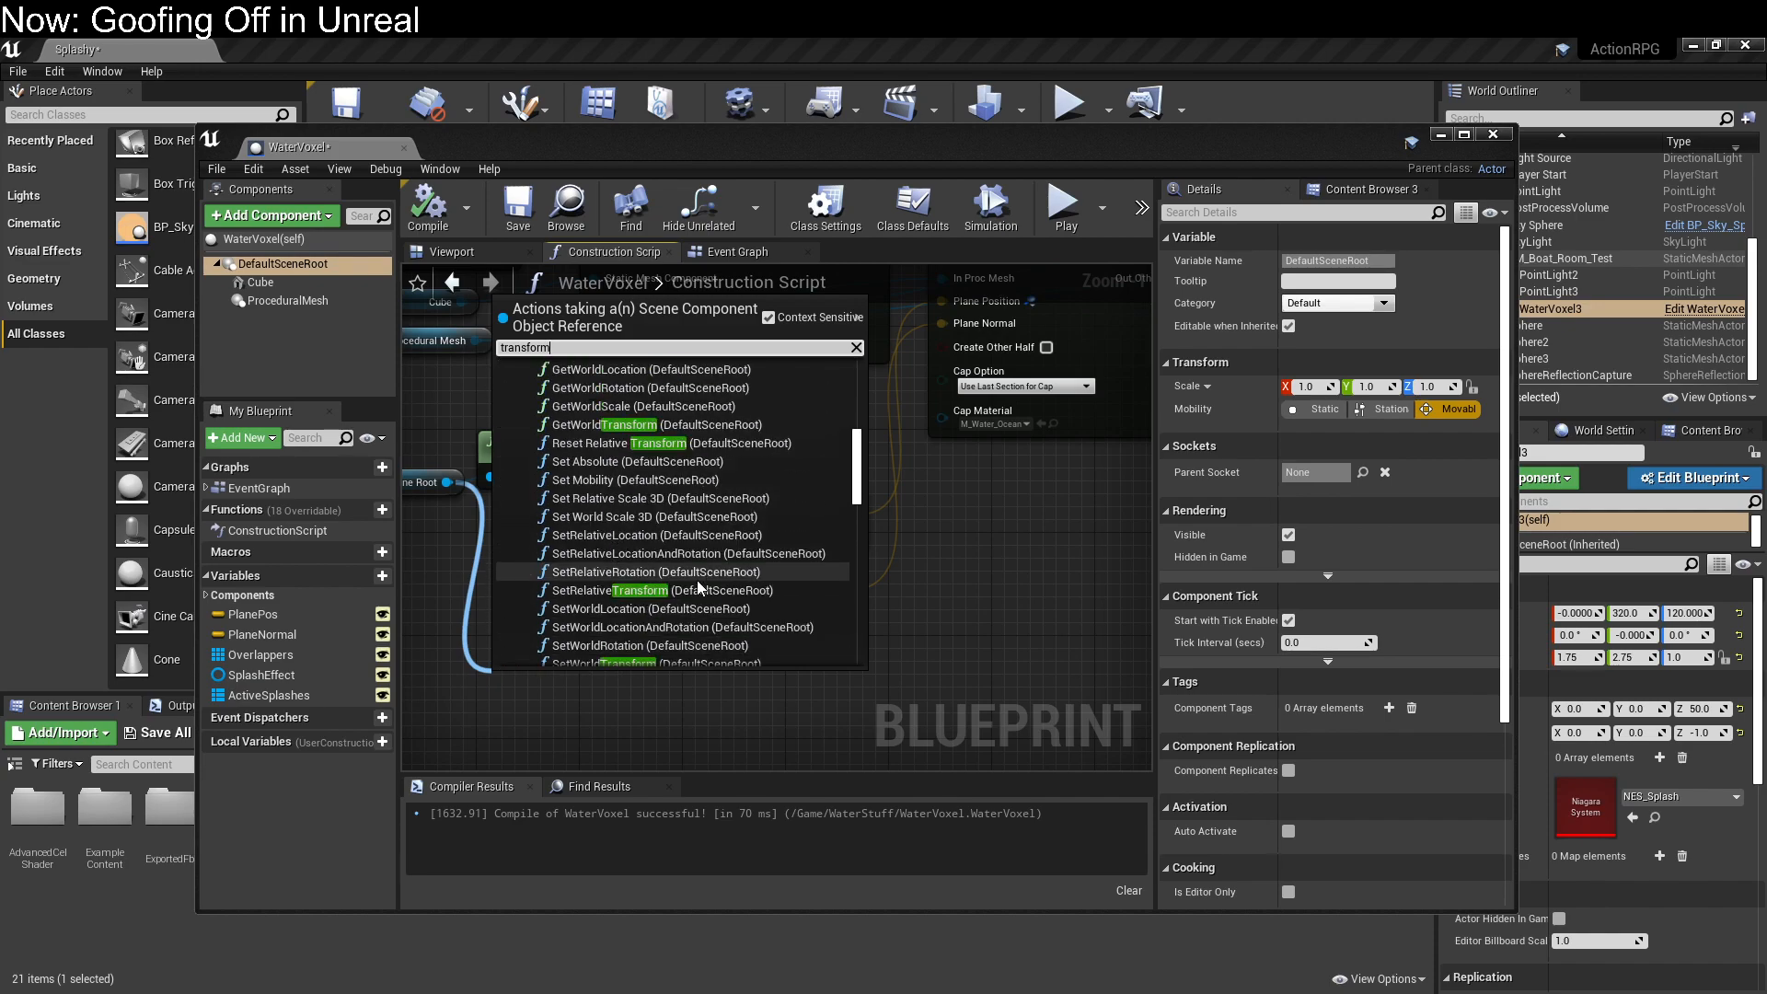
pyautogui.scroll(10, 697, 580)
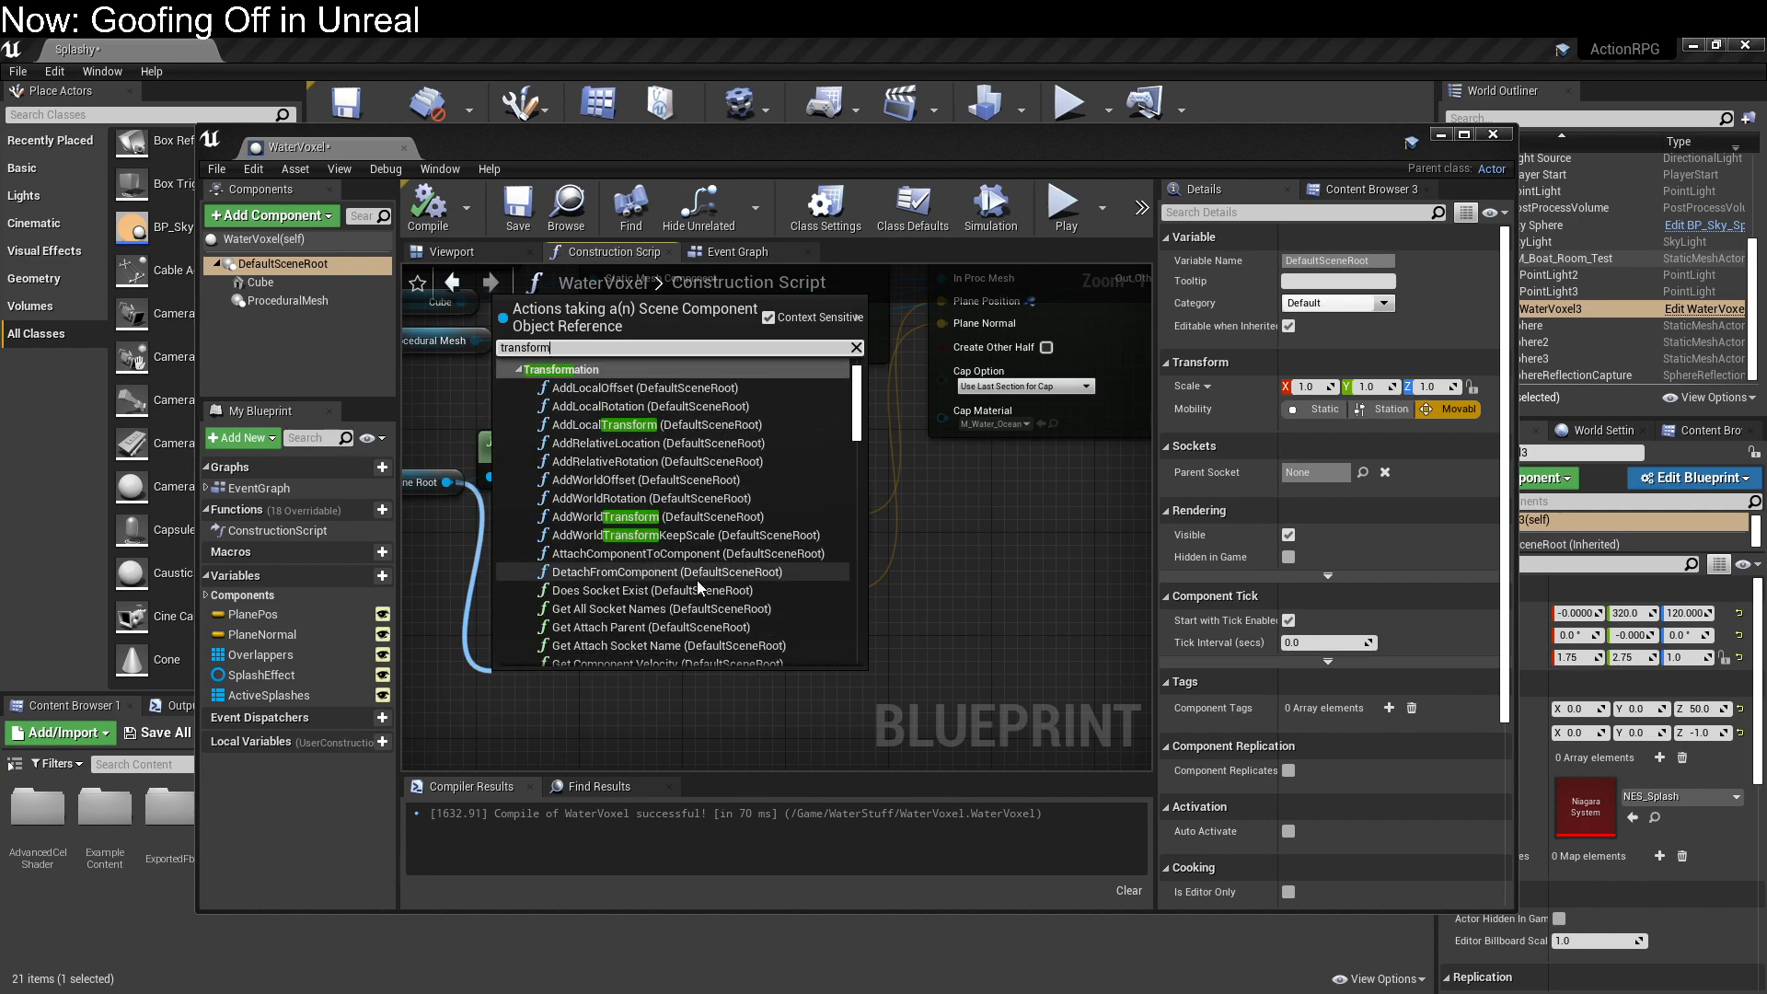
pyautogui.click(1027, 538)
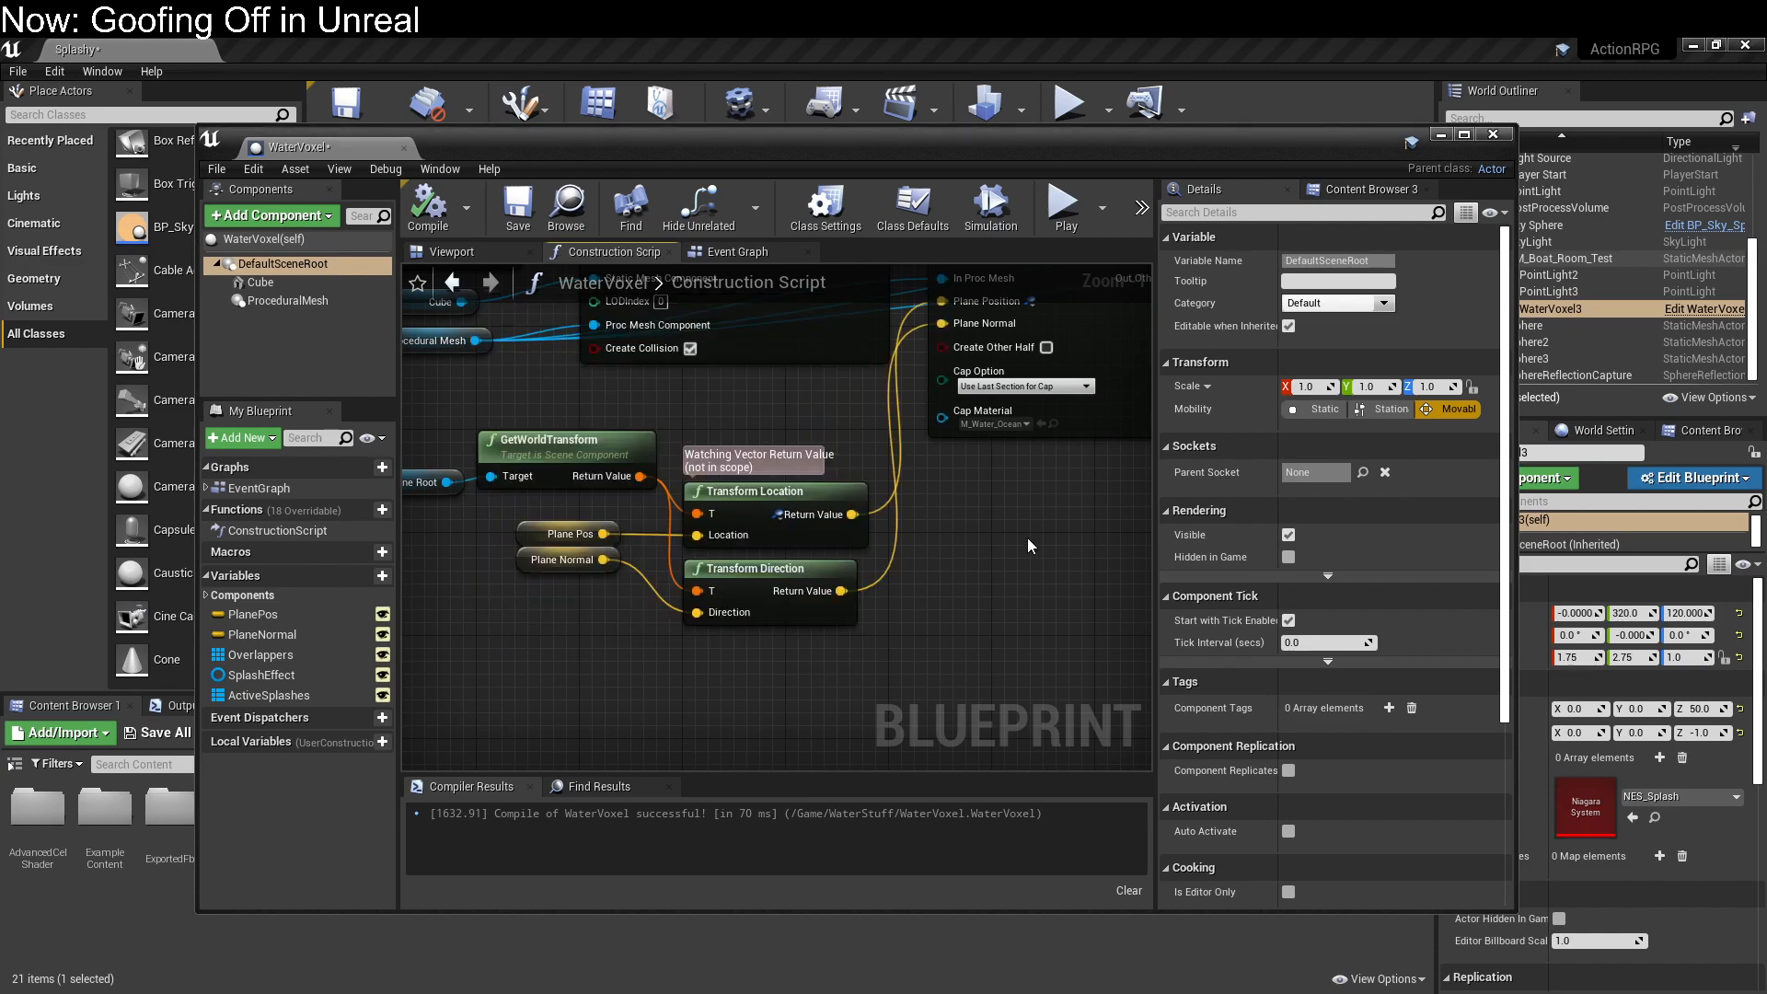
pyautogui.click(571, 447)
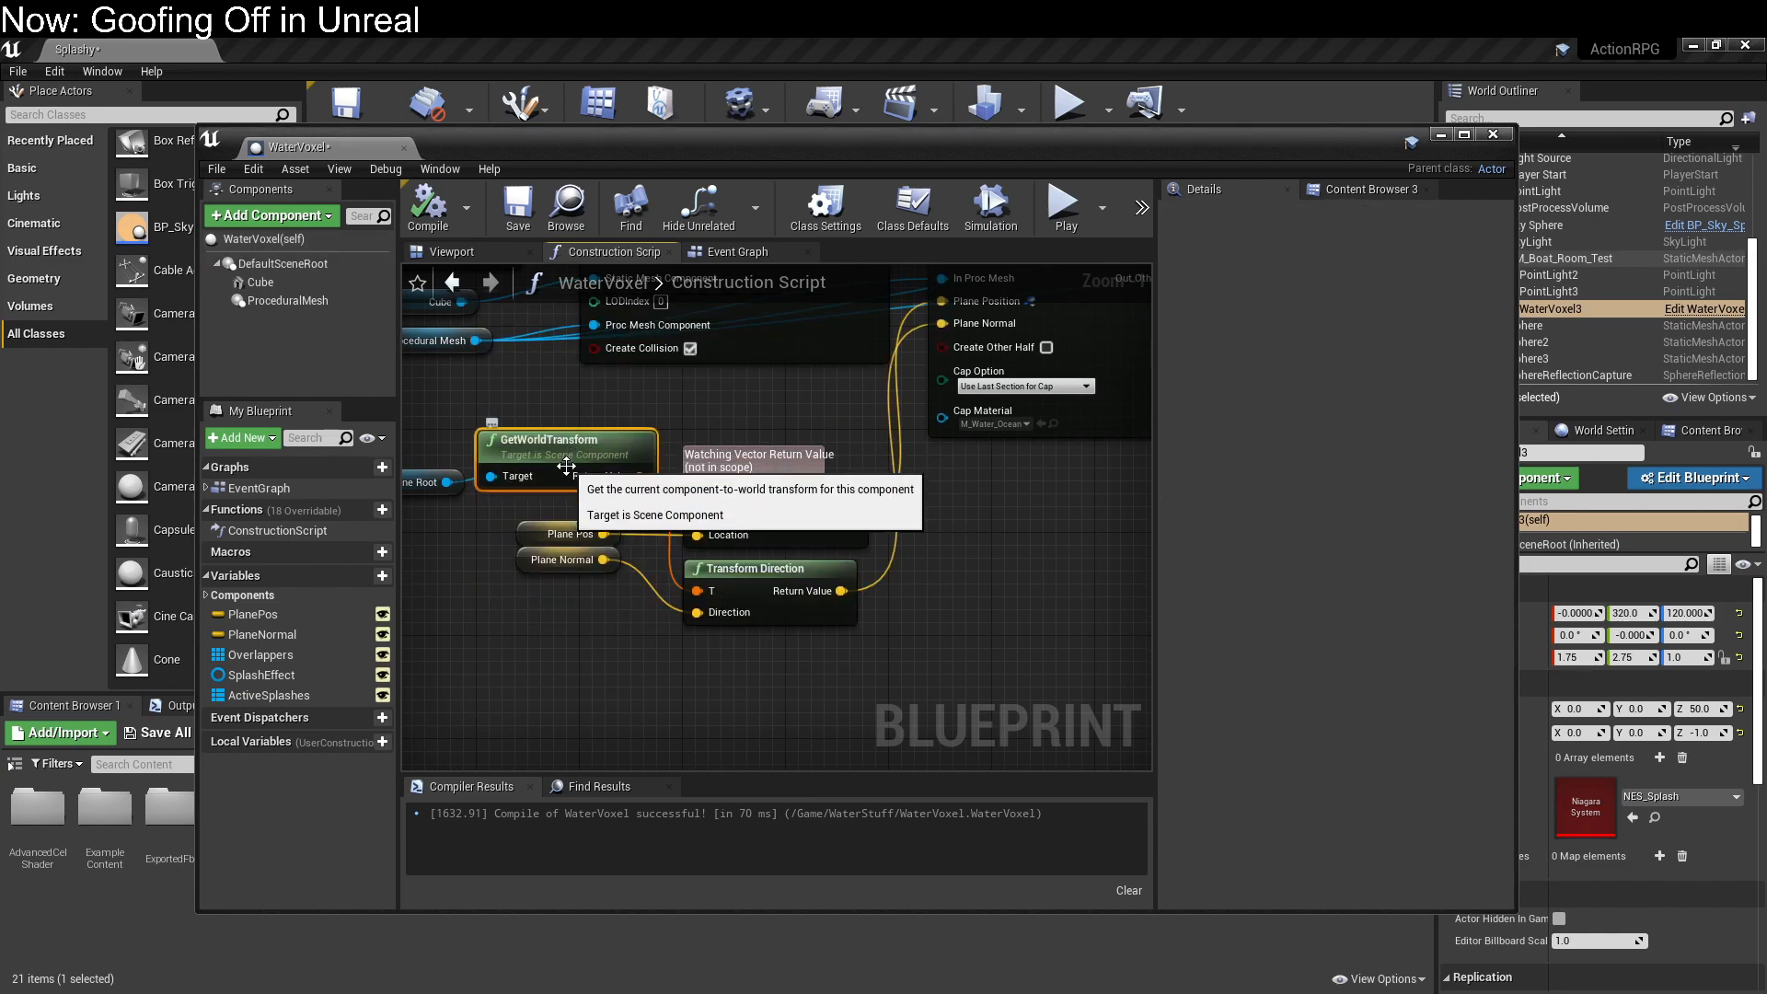
pyautogui.rightClick(556, 450)
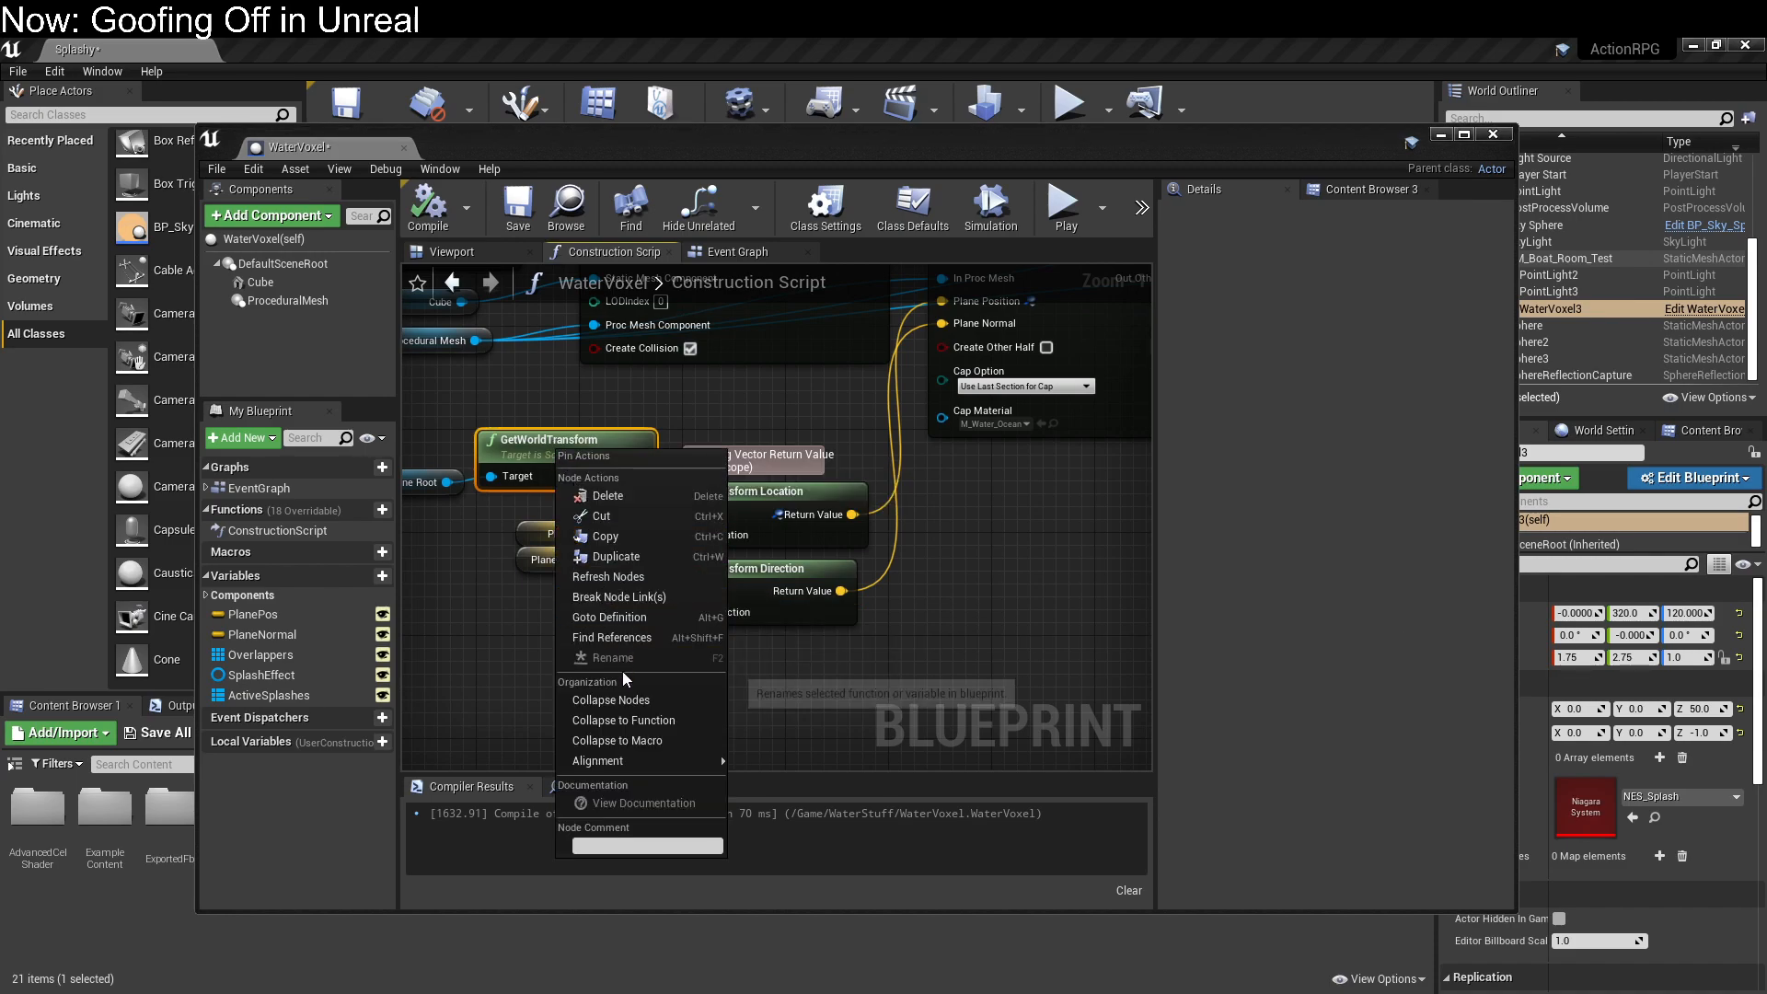
pyautogui.moveTo(625, 762)
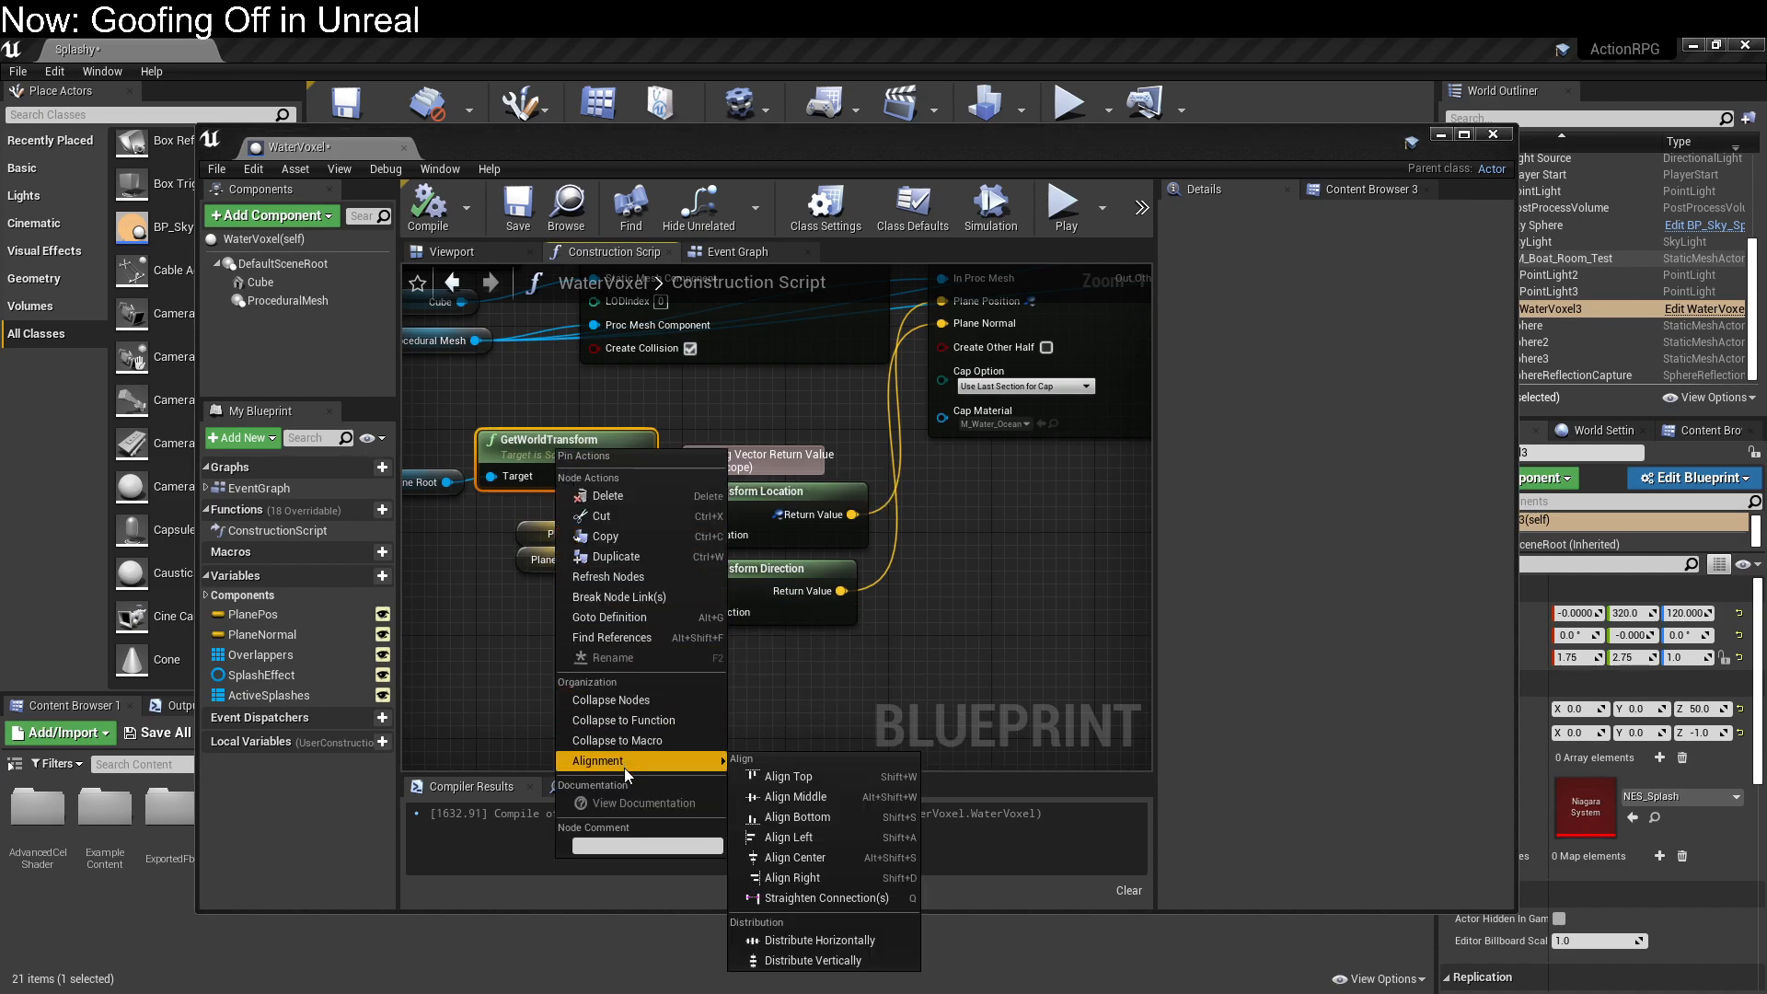
pyautogui.click(577, 440)
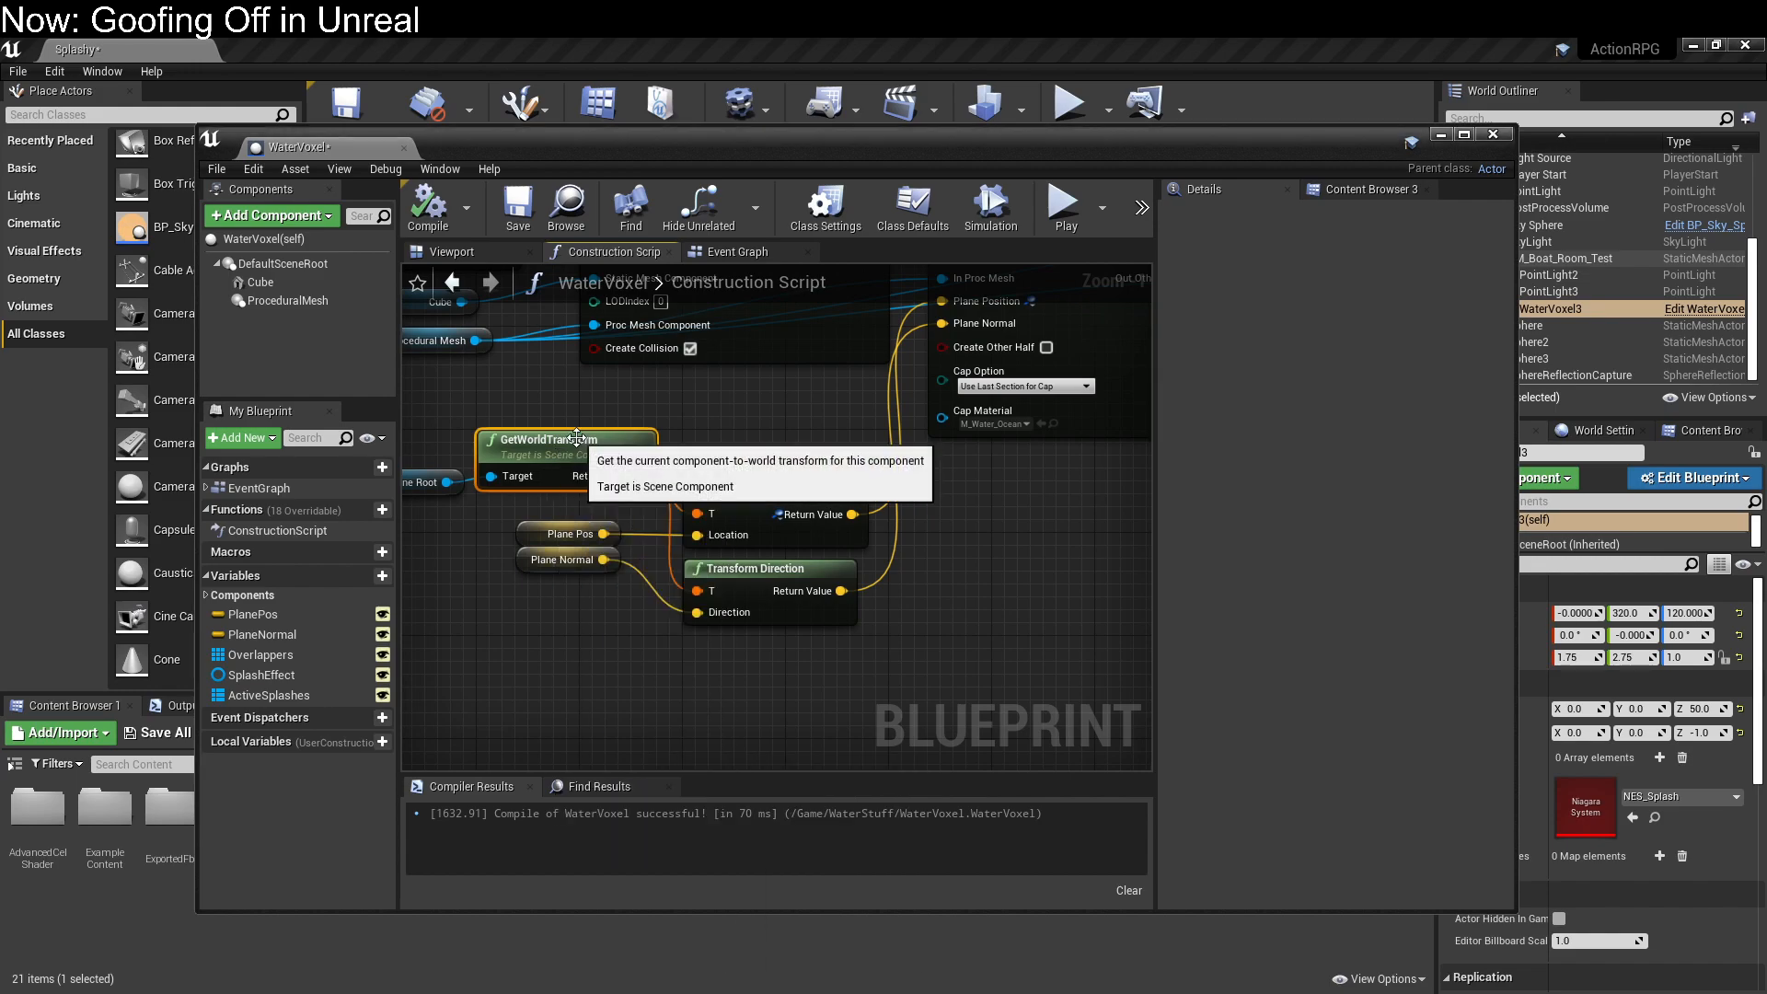
pyautogui.rightClick(537, 476)
pyautogui.rightClick(529, 477)
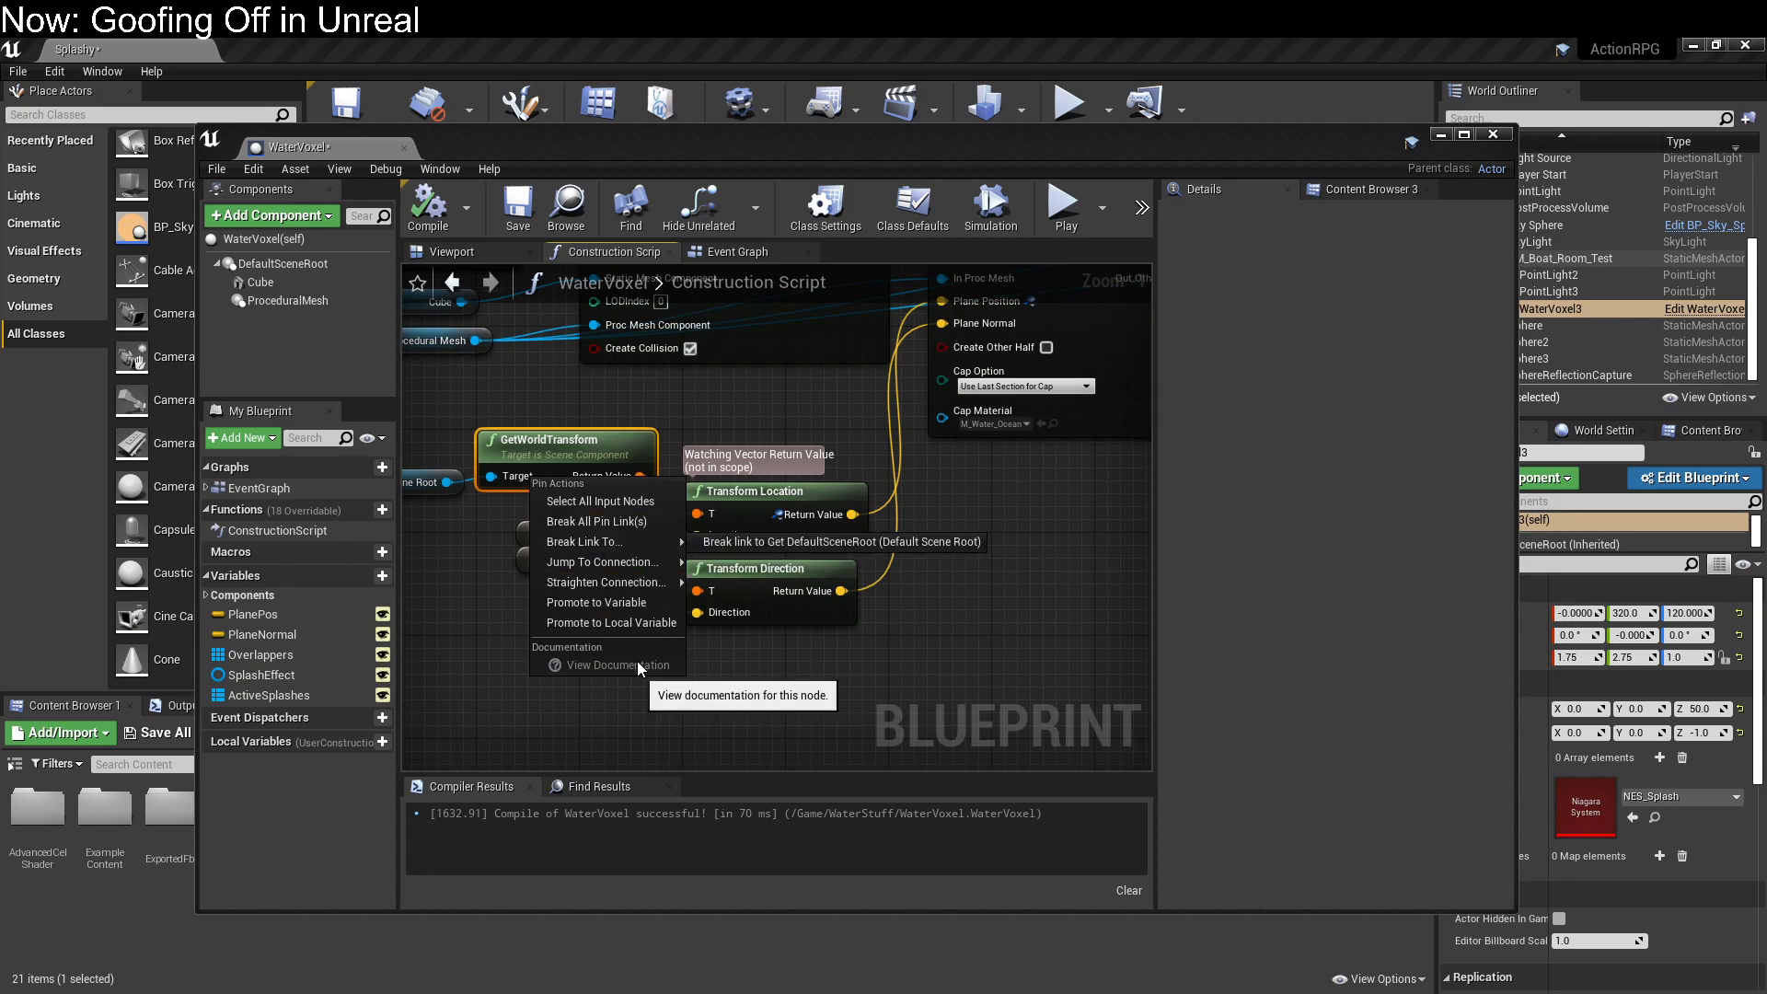
pyautogui.click(681, 398)
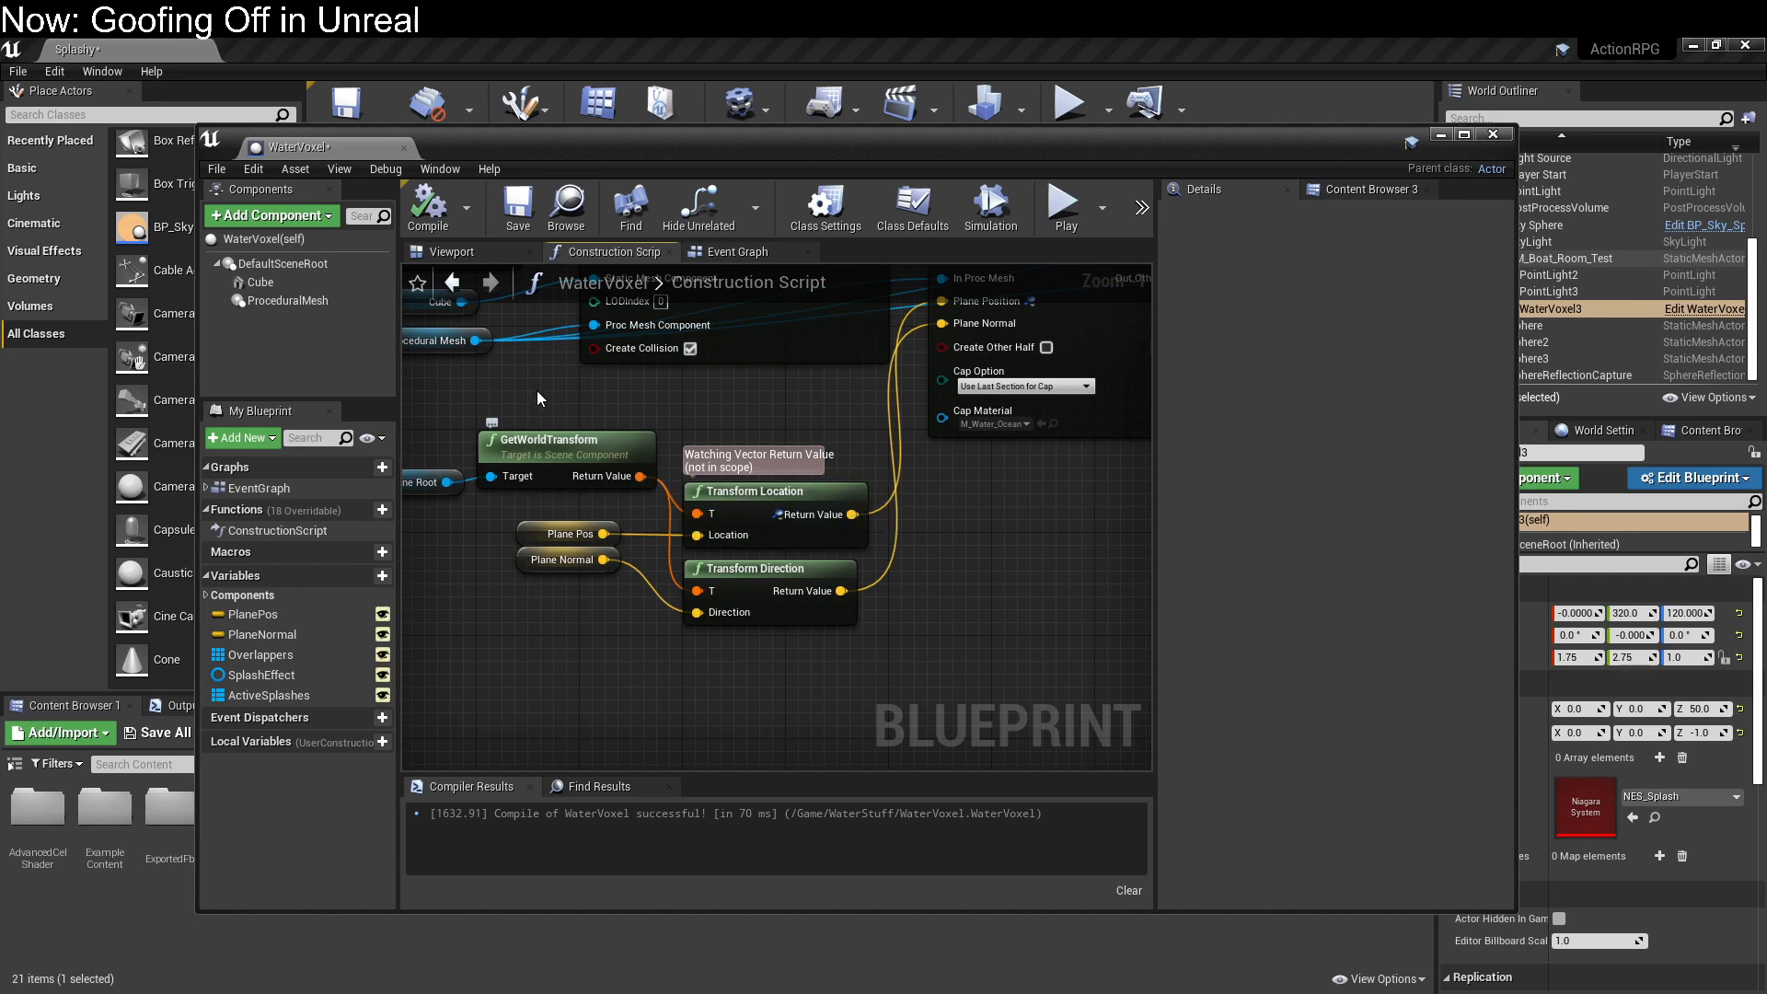
# Step: Watch the Return Value of the GetWorldTransform node in the Construction Script
pyautogui.scroll(1, 714, 631)
pyautogui.moveTo(714, 632); pyautogui.dragTo(722, 565, button='right')
pyautogui.moveTo(550, 482); pyautogui.dragTo(567, 583, button='right')
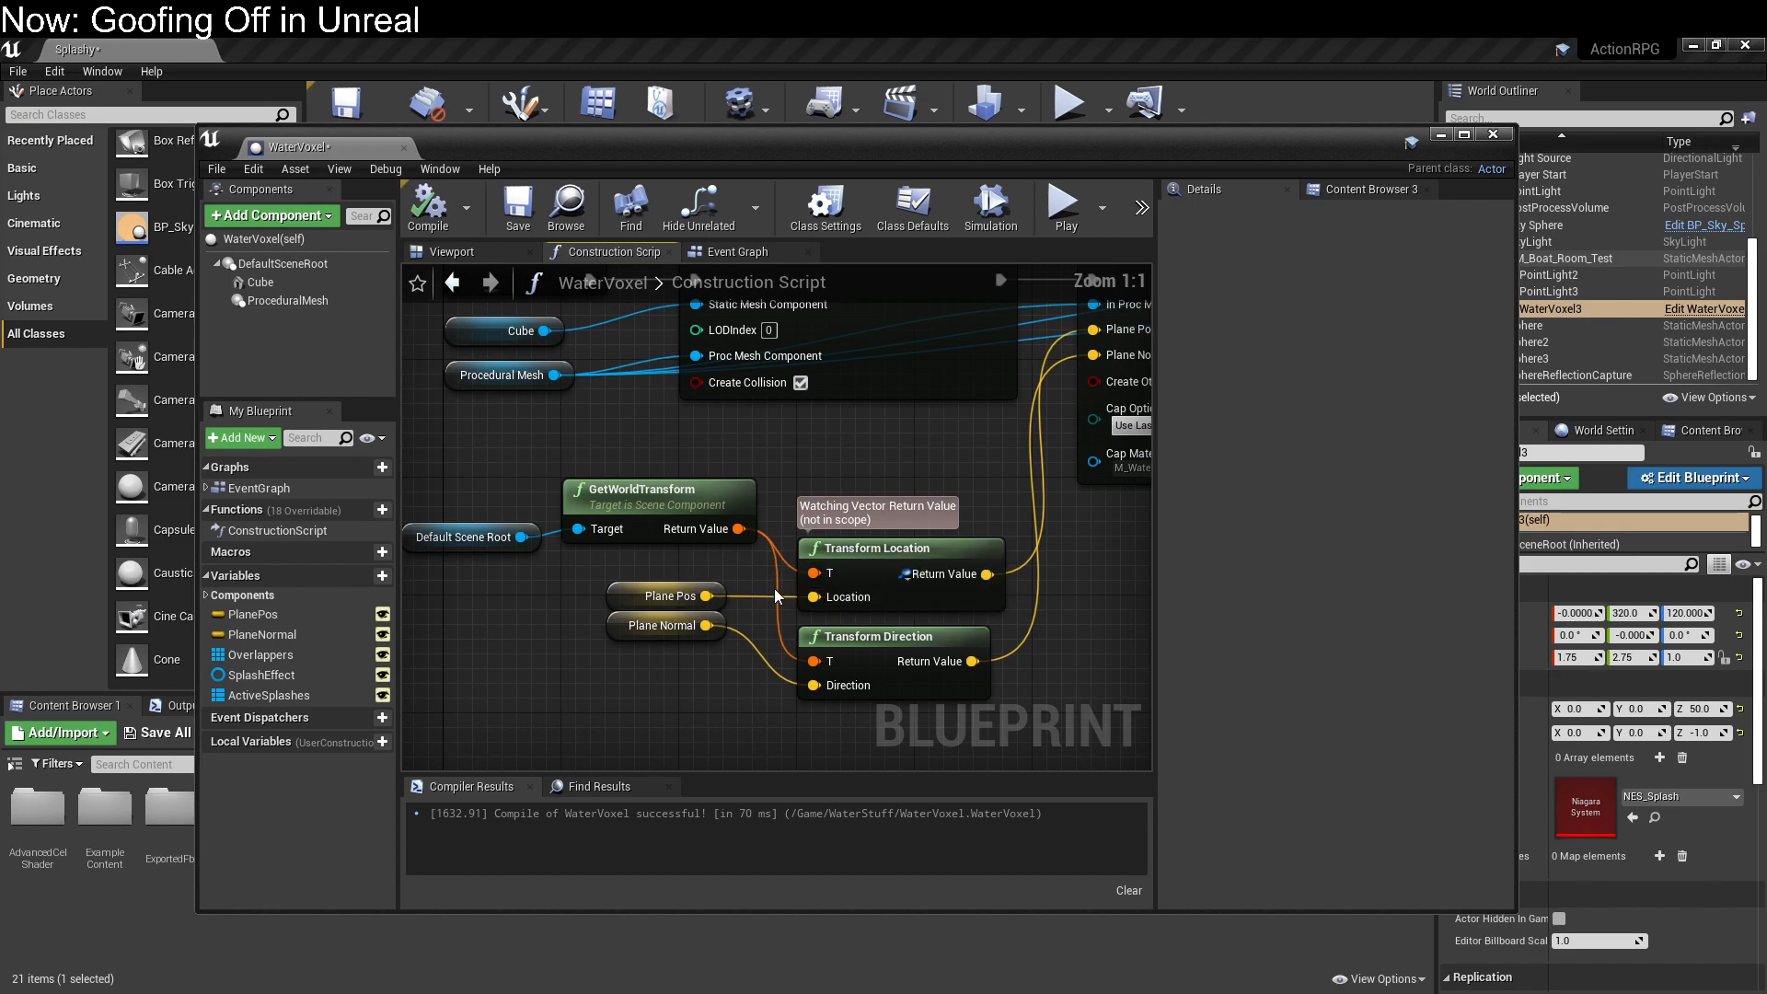
pyautogui.rightClick(738, 530)
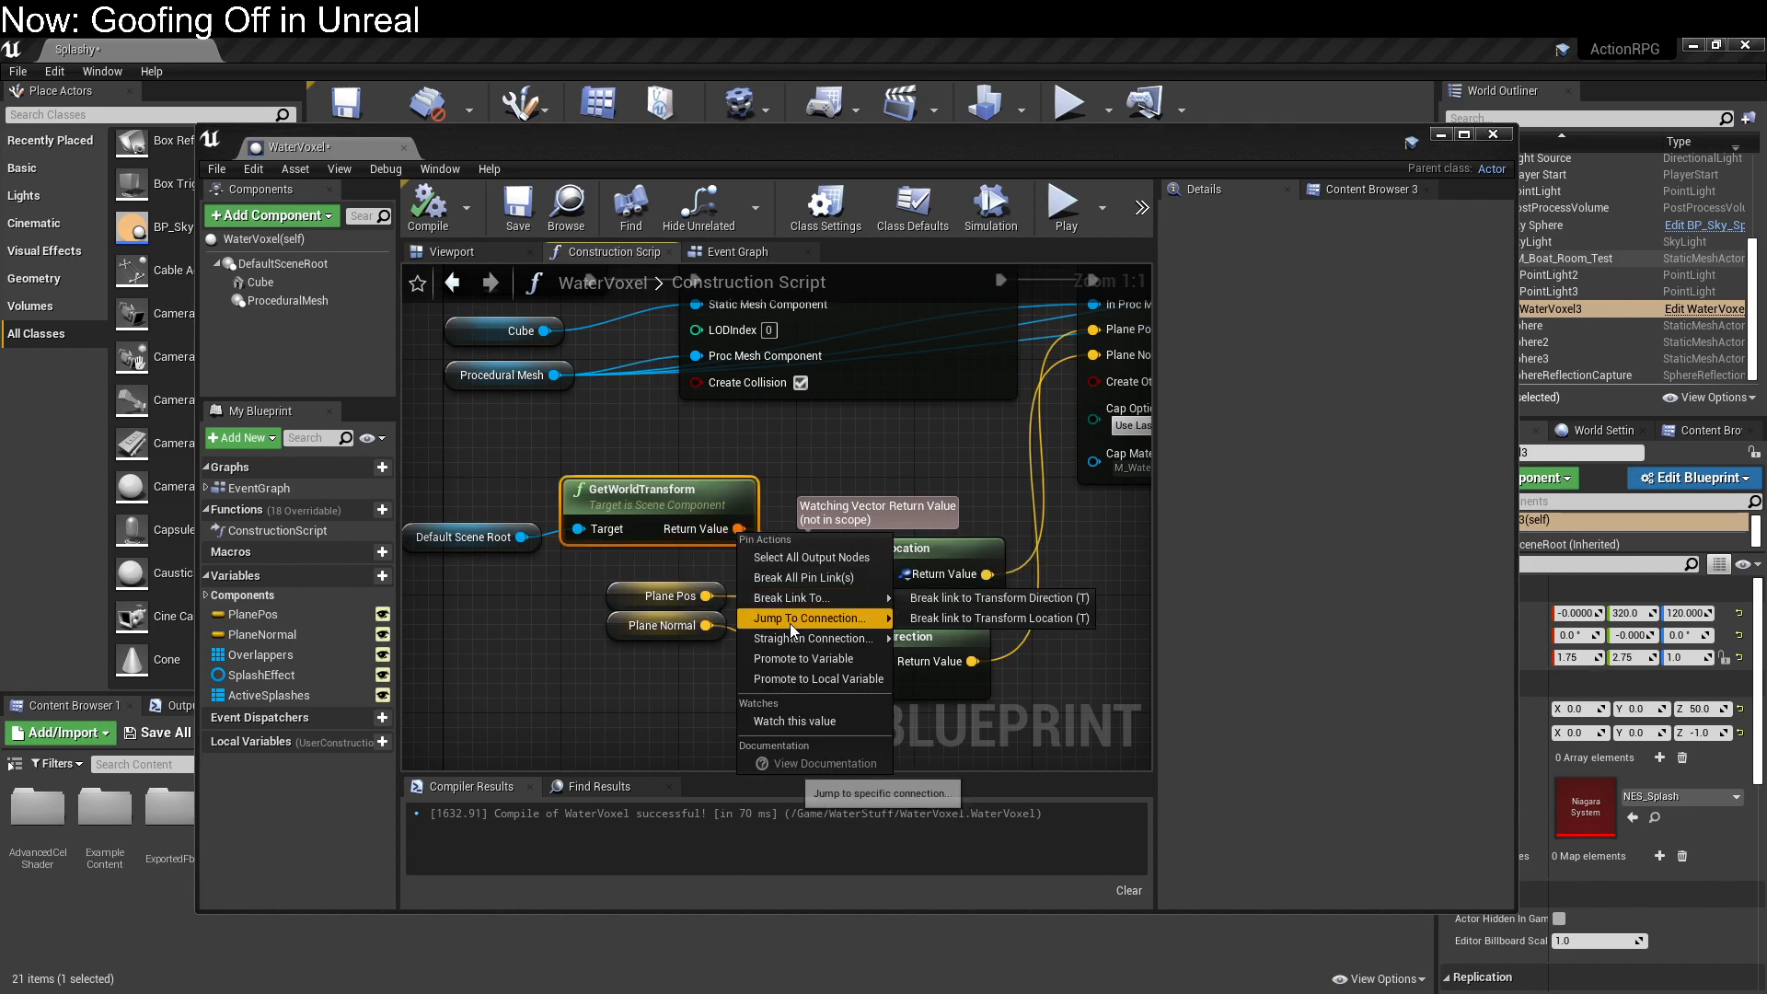
pyautogui.click(811, 729)
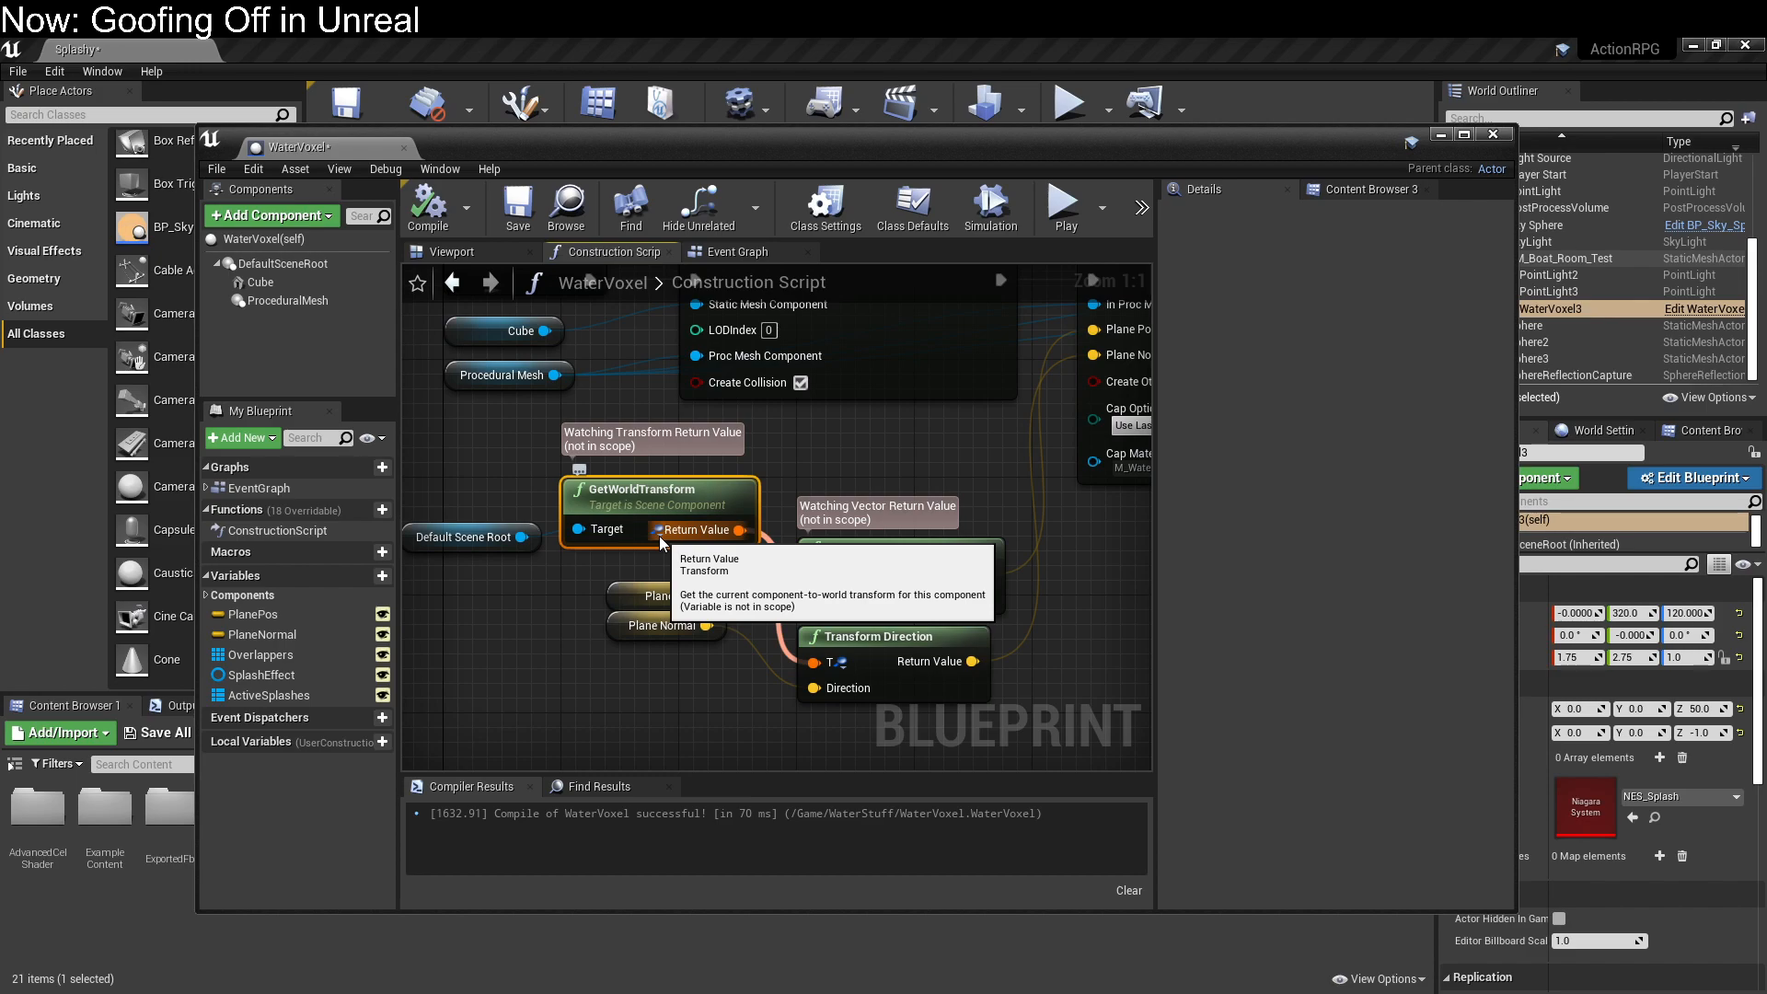
# Step: Play the level with simulation enabled, check the watched GetWorldTransform value in the maximized blueprint editor, and stop the session
pyautogui.click(992, 214)
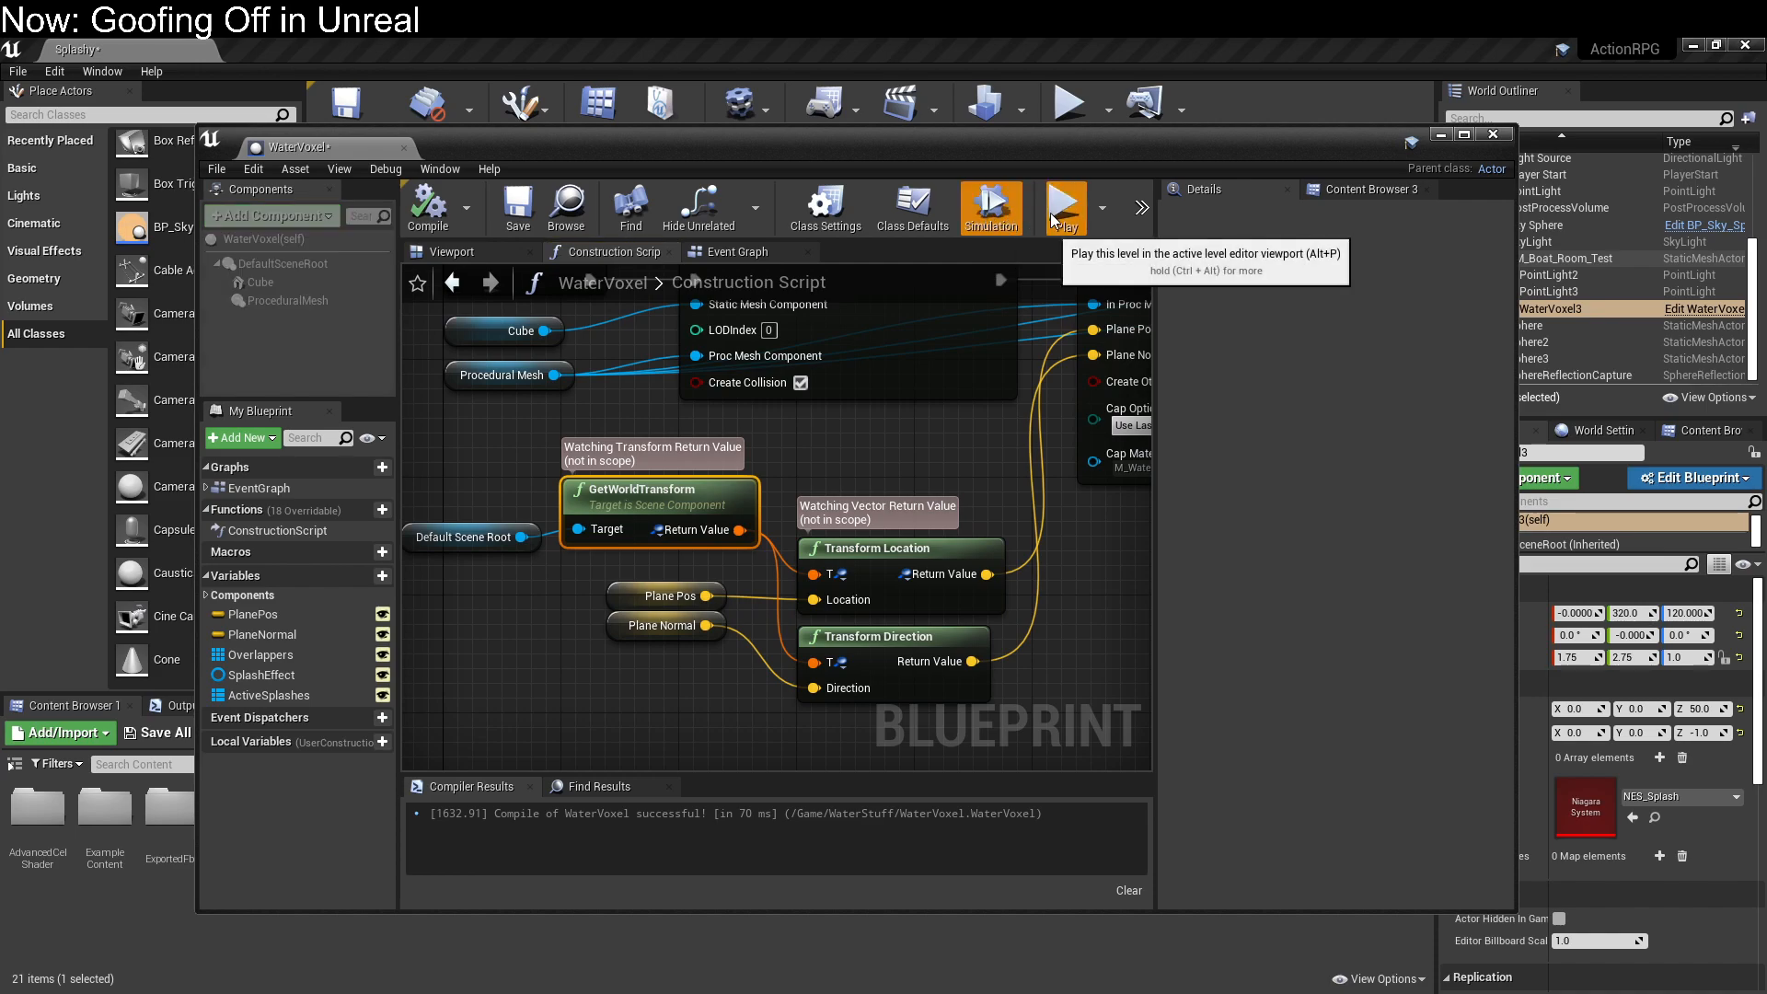
pyautogui.click(1056, 219)
pyautogui.moveTo(706, 534)
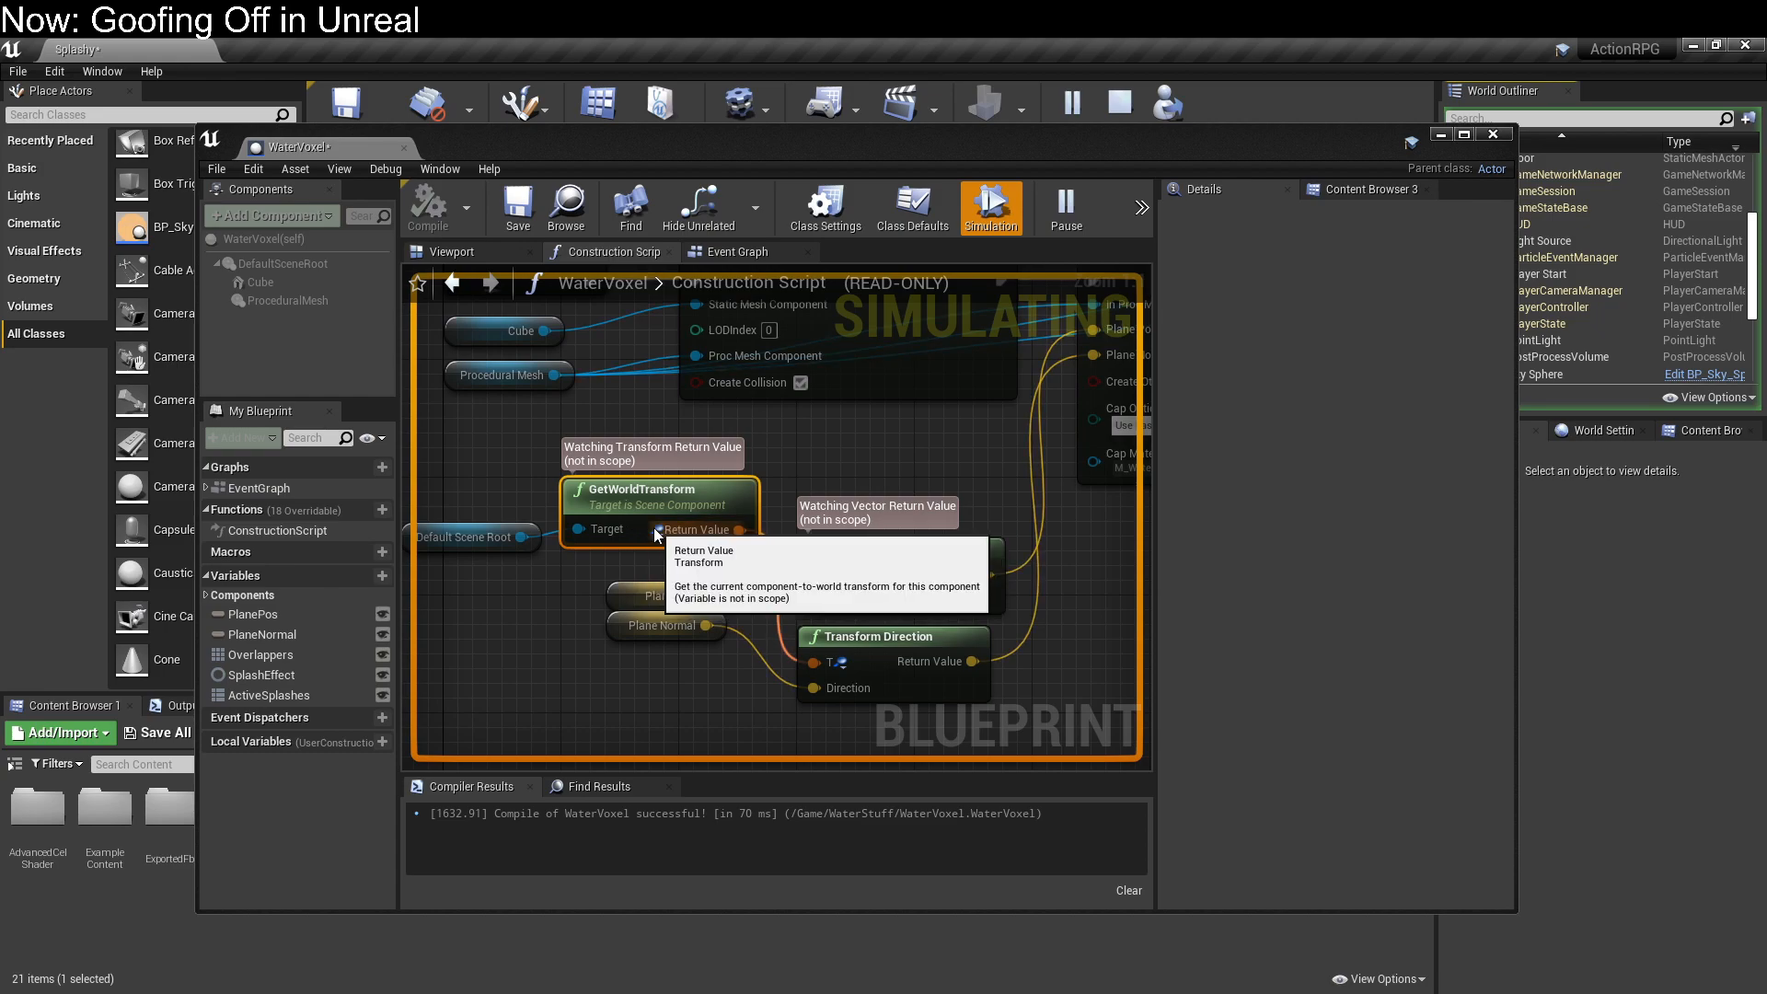
pyautogui.doubleClick(1147, 136)
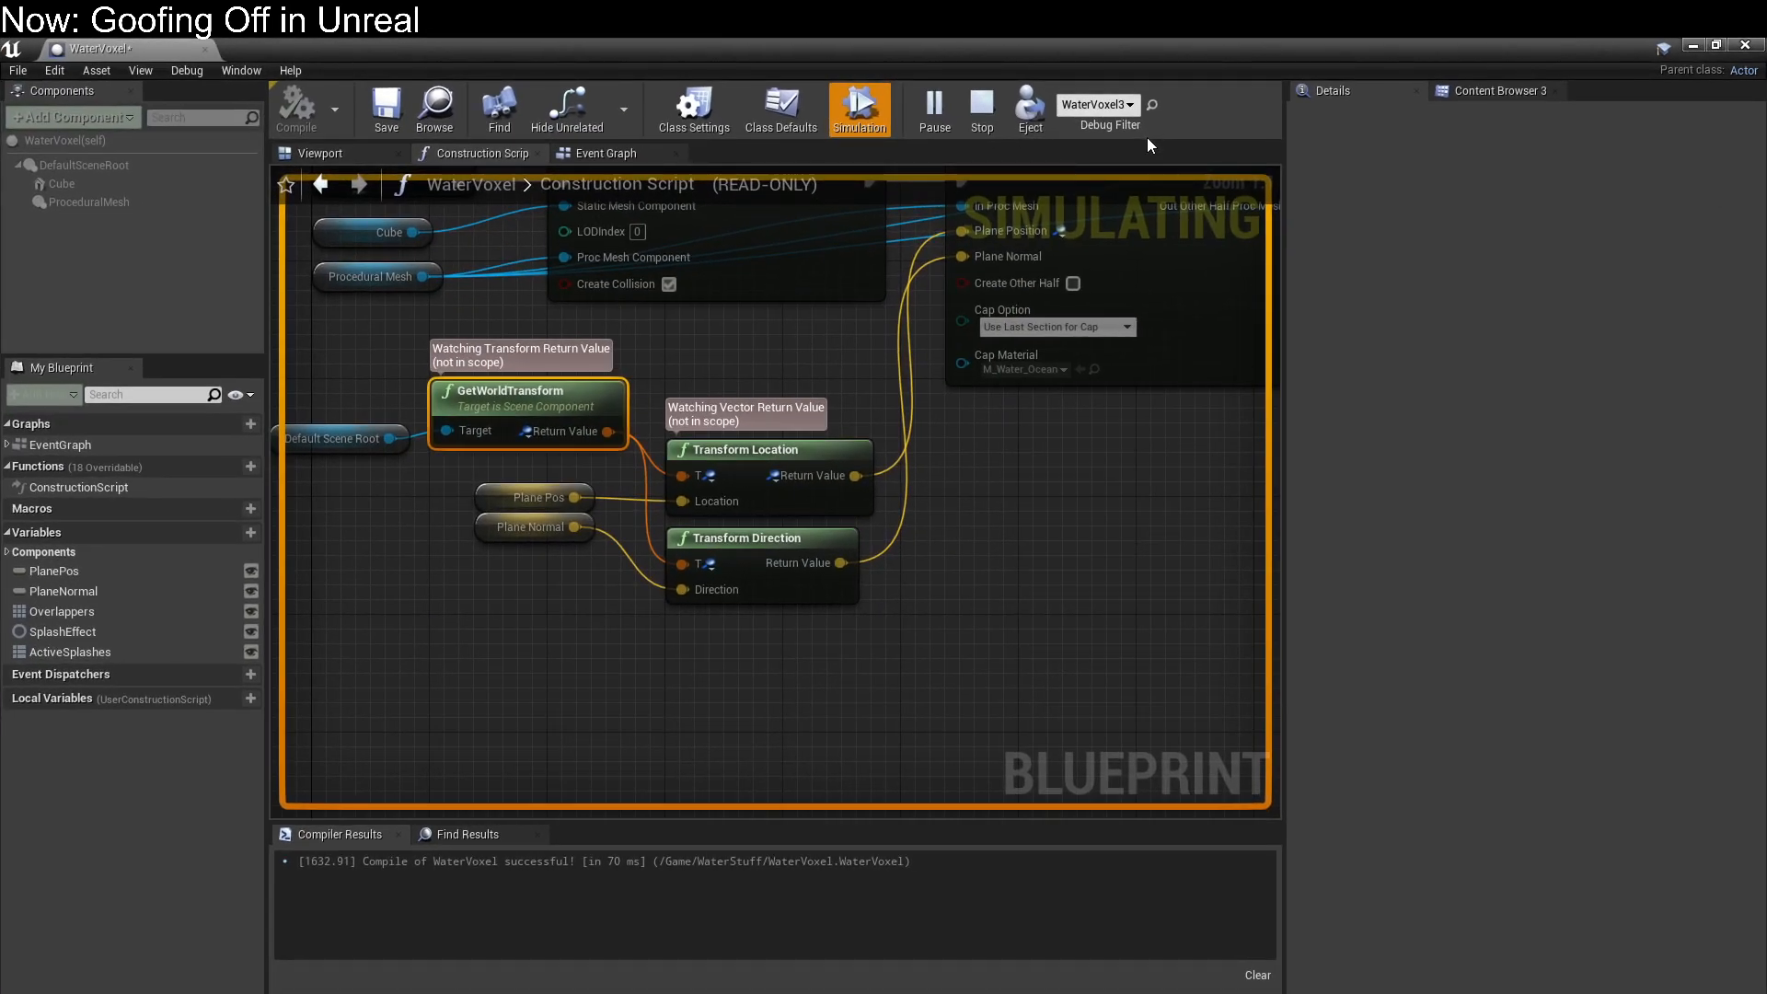
pyautogui.click(979, 111)
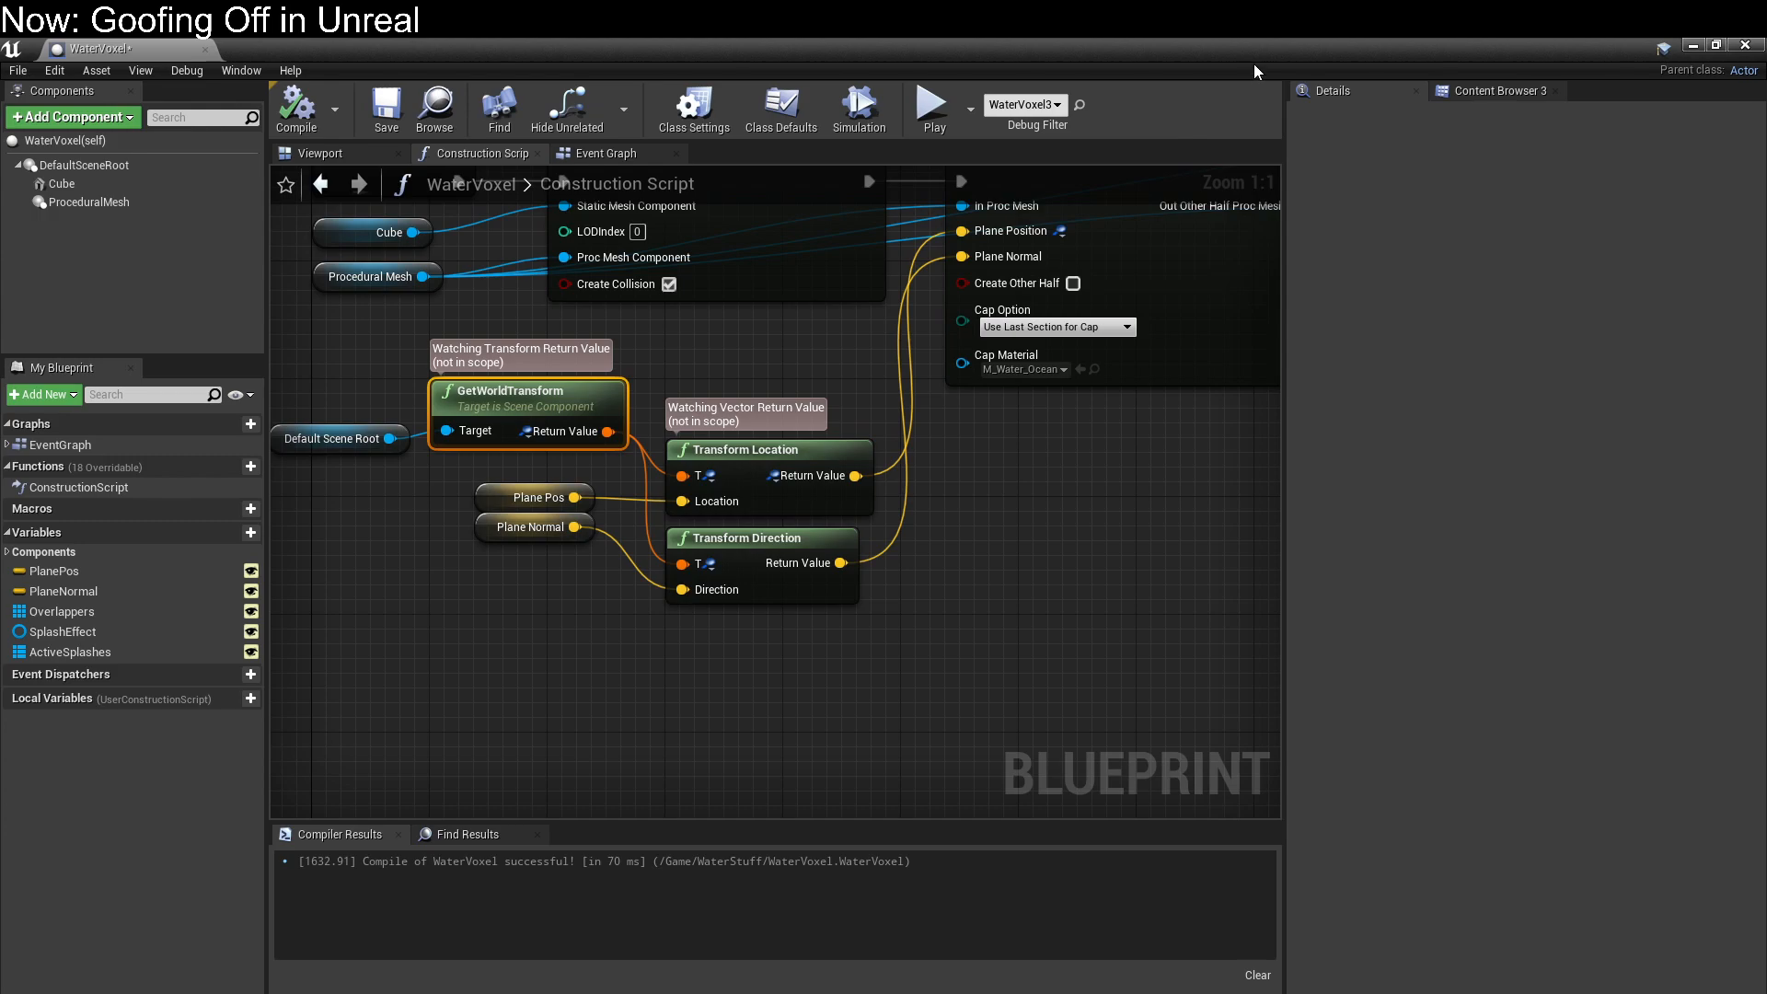
# Step: Move the blueprint window out of the way and nudge WaterVoxel3 vertically to a Z location of 120.0
pyautogui.moveTo(1113, 59); pyautogui.dragTo(0, 182)
pyautogui.press('f')
pyautogui.moveTo(903, 446); pyautogui.dragTo(902, 446, button='right')
pyautogui.press('w')
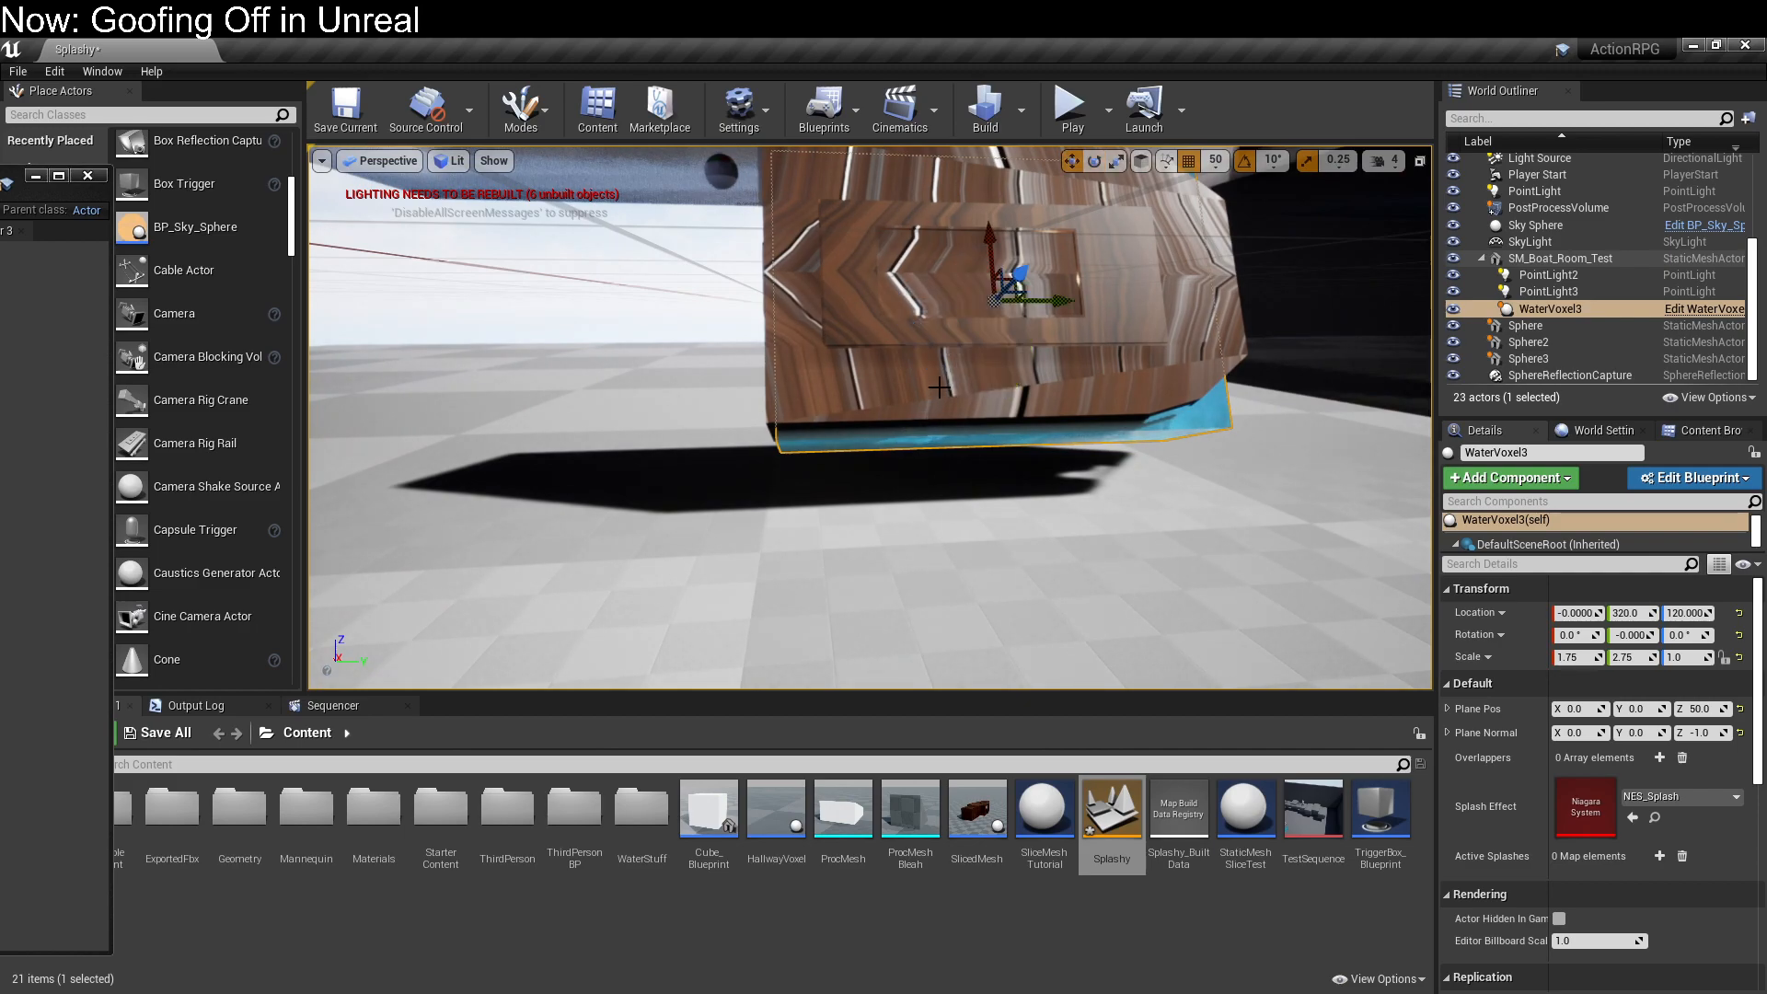
pyautogui.moveTo(987, 224)
pyautogui.mouseDown()
pyautogui.moveTo(991, 207)
pyautogui.moveTo(991, 233)
pyautogui.mouseUp()
# Step: Bring the WaterVoxel blueprint window back and stop watching the GetWorldTransform node's Return Value
pyautogui.moveTo(0, 192); pyautogui.dragTo(746, 156)
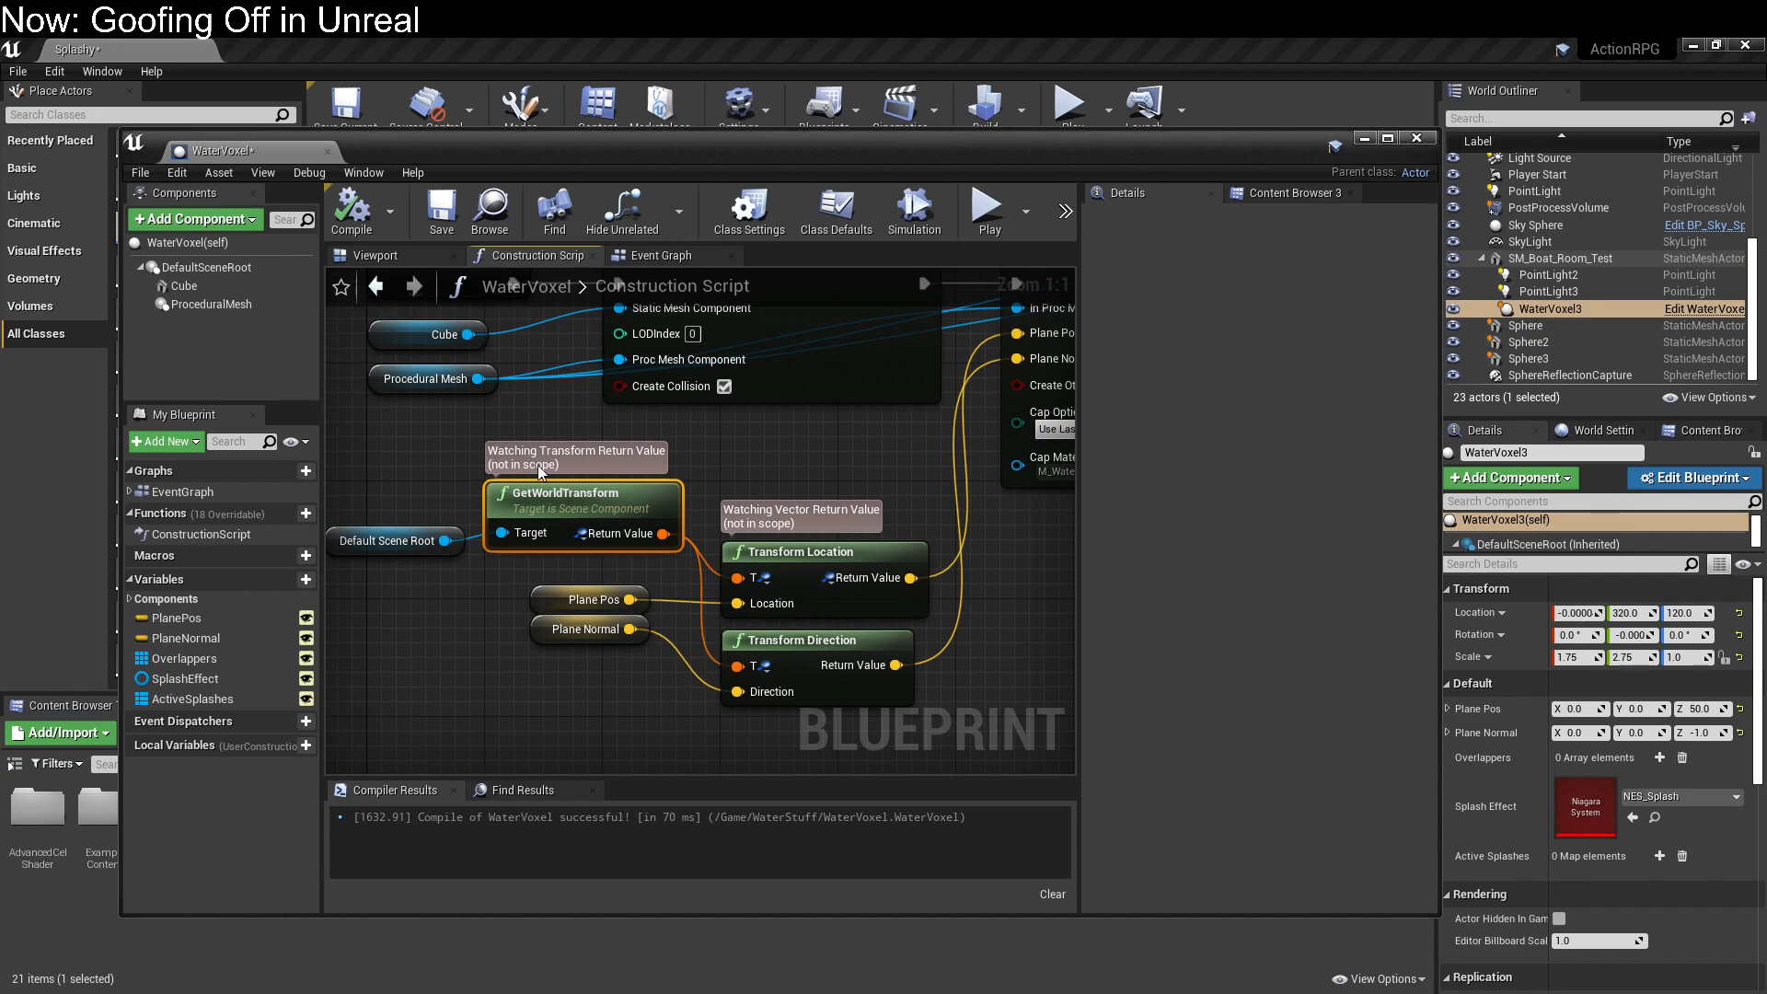
pyautogui.rightClick(582, 534)
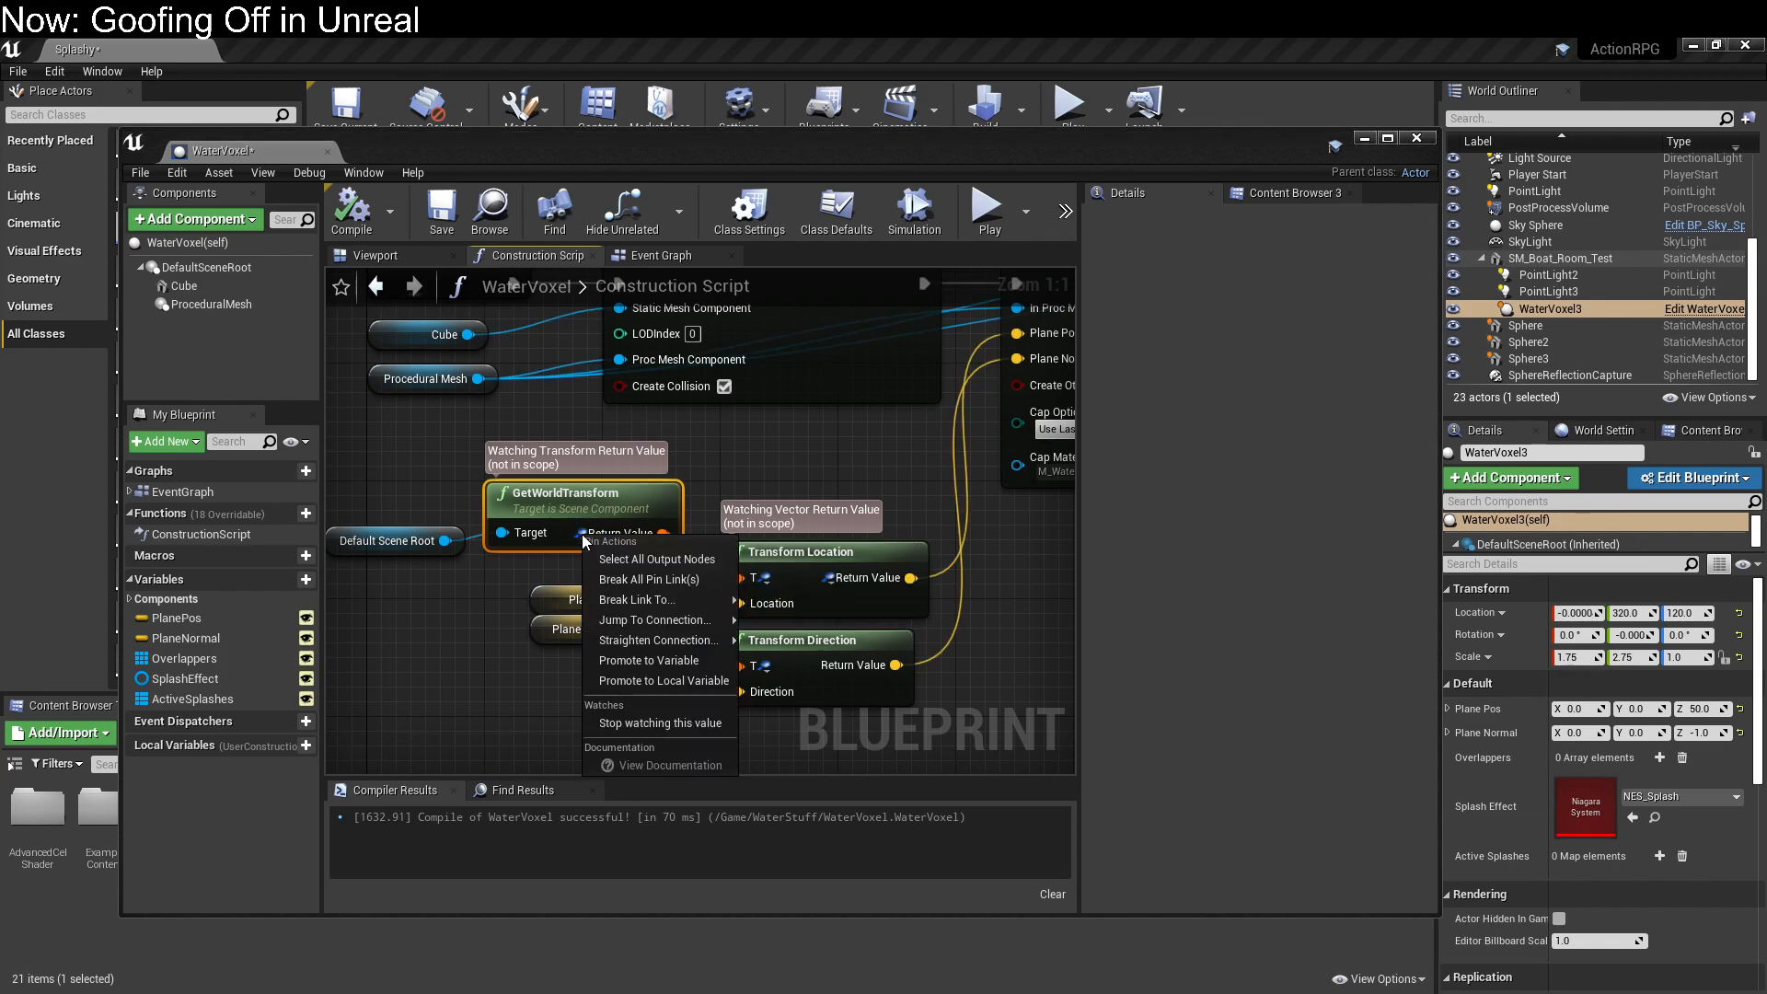
pyautogui.click(668, 718)
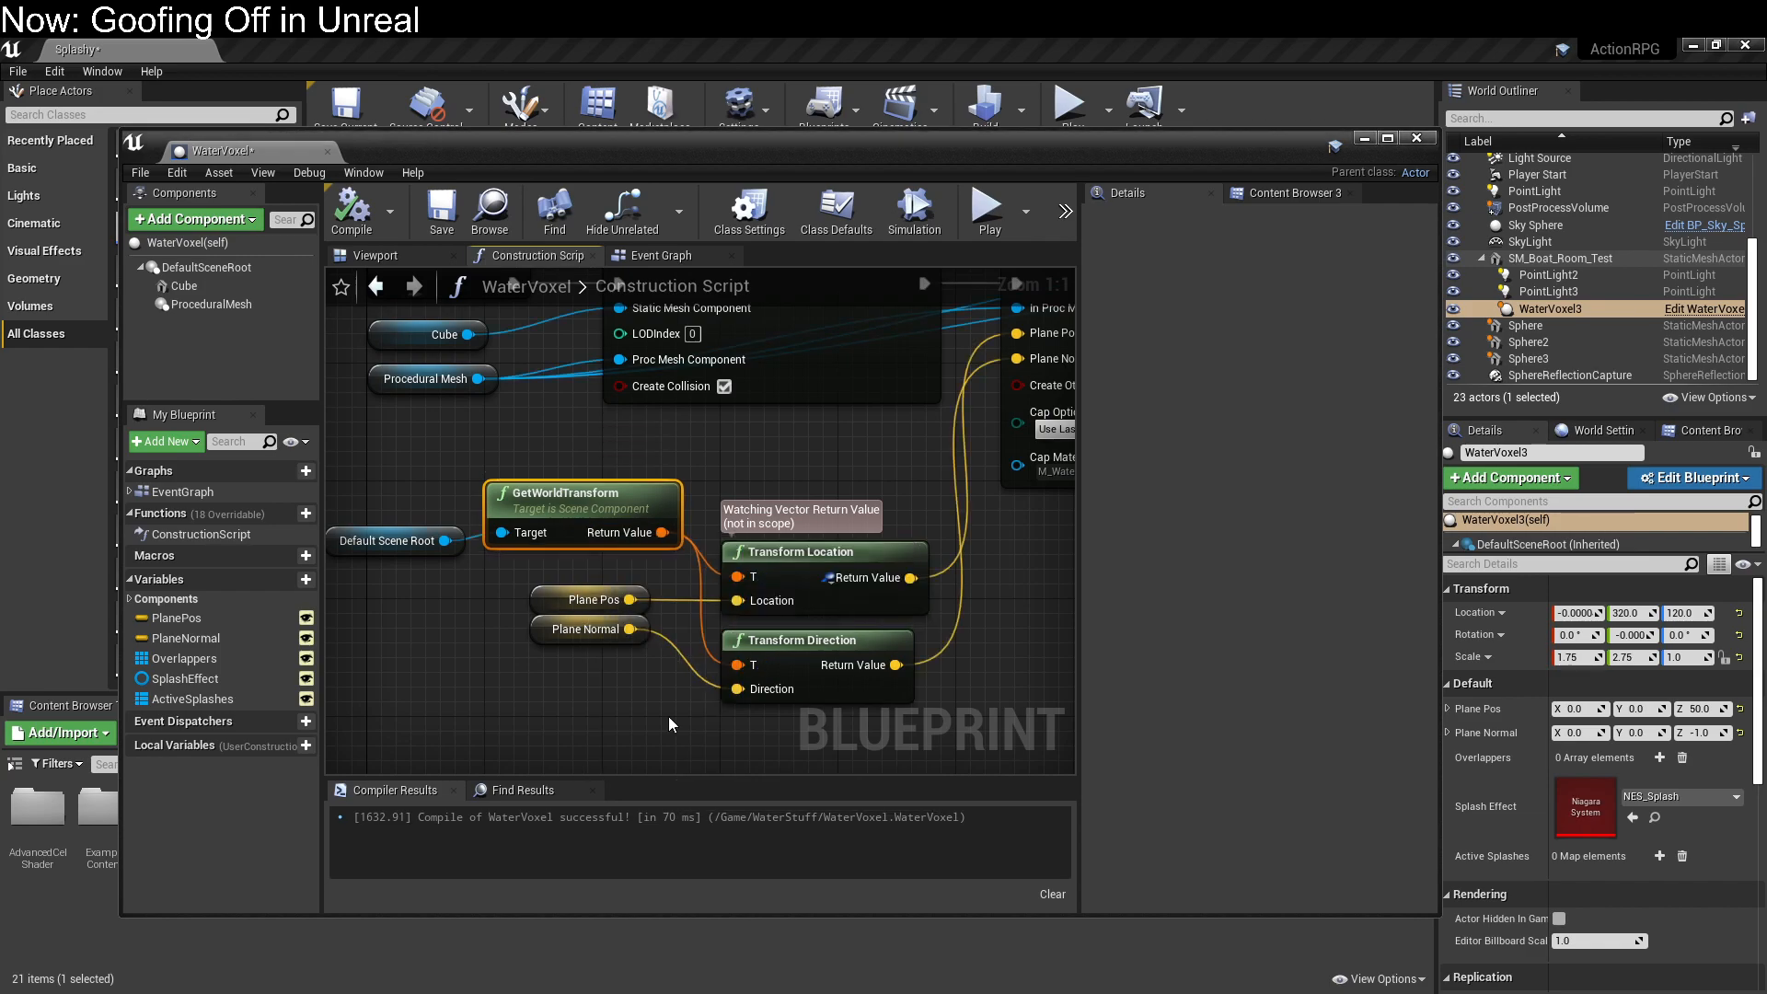
pyautogui.moveTo(606, 718); pyautogui.dragTo(579, 578, button='right')
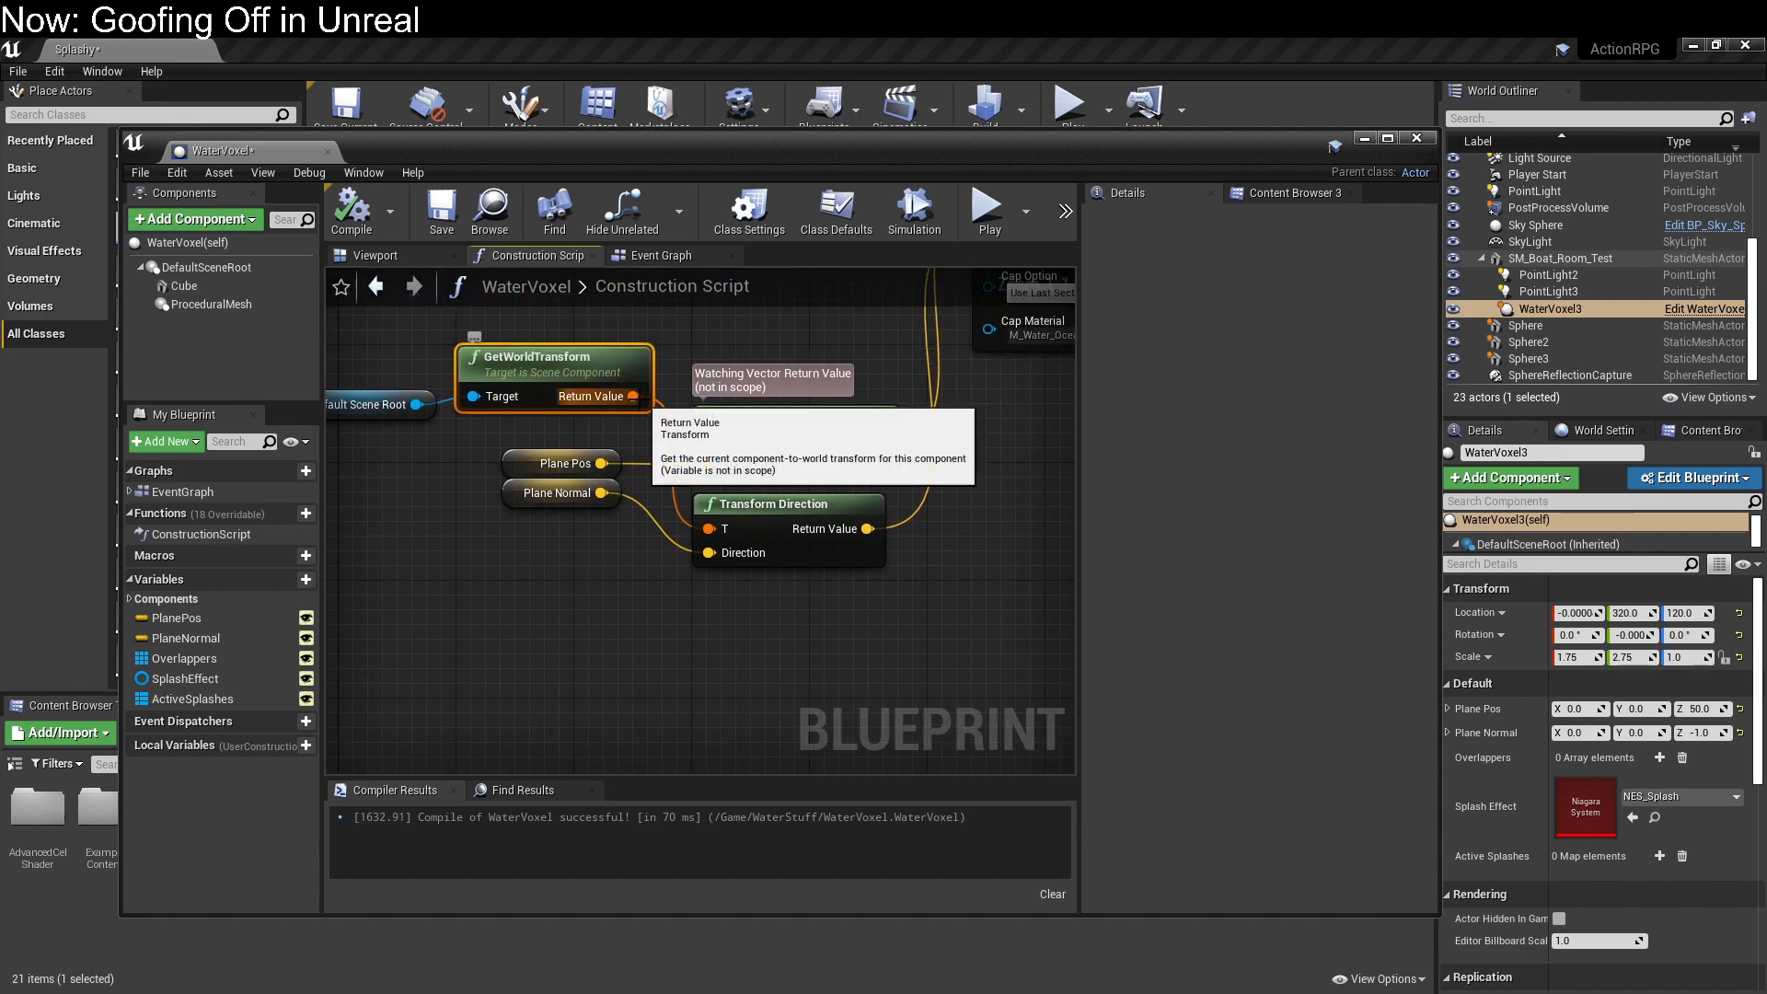
# Step: Add a to-string conversion for the GetWorldTransform node's Return Value
pyautogui.moveTo(633, 396); pyautogui.dragTo(705, 650)
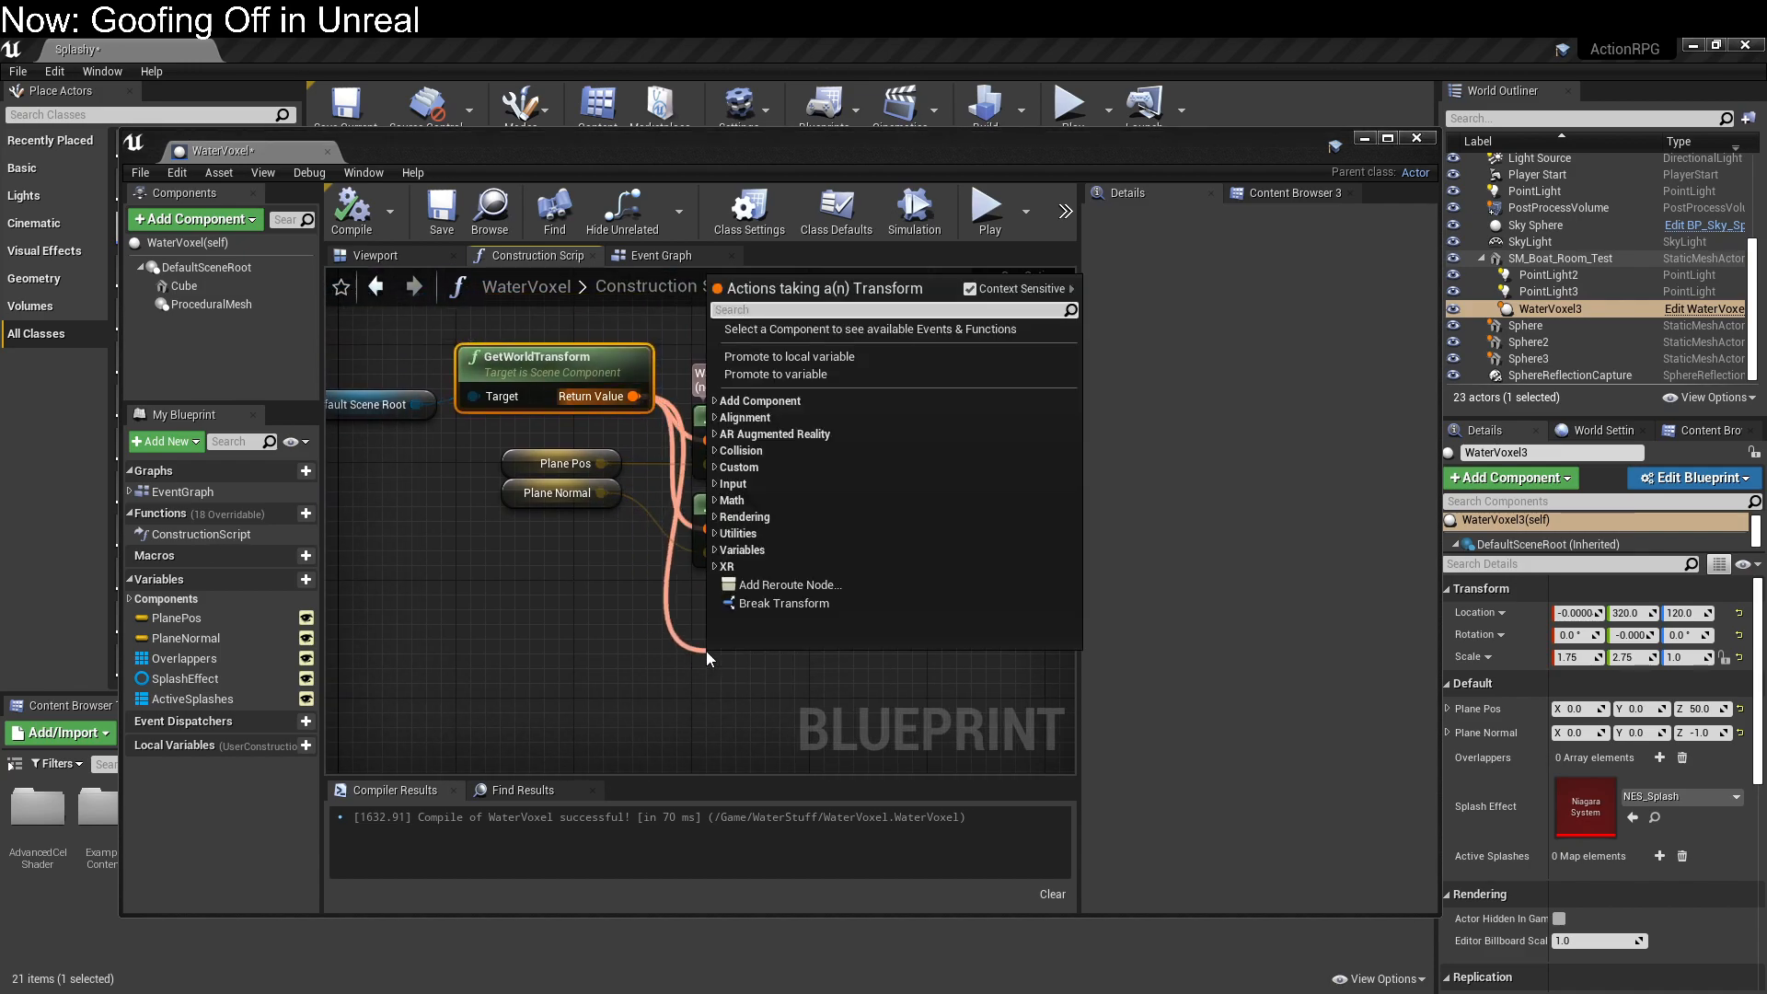
pyautogui.write('print')
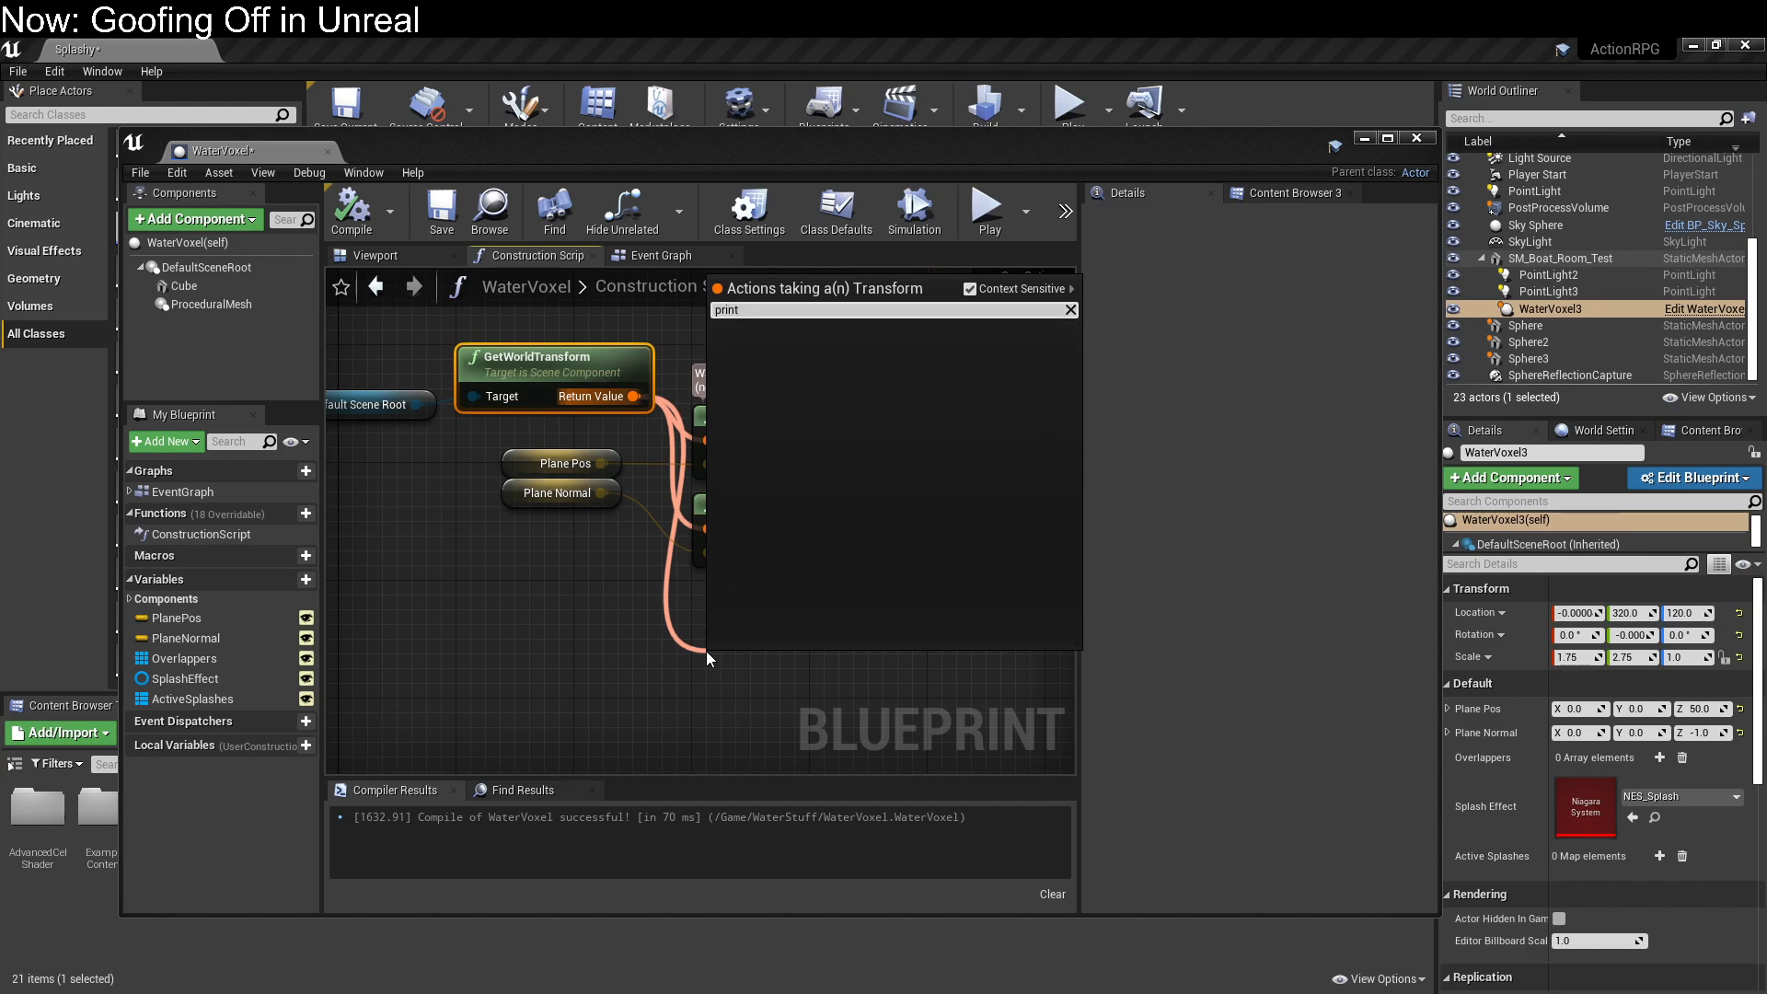
pyautogui.press('BackSpace')
pyautogui.press('BackSpace')
pyautogui.press('BackSpace')
pyautogui.press('BackSpace')
pyautogui.press('BackSpace')
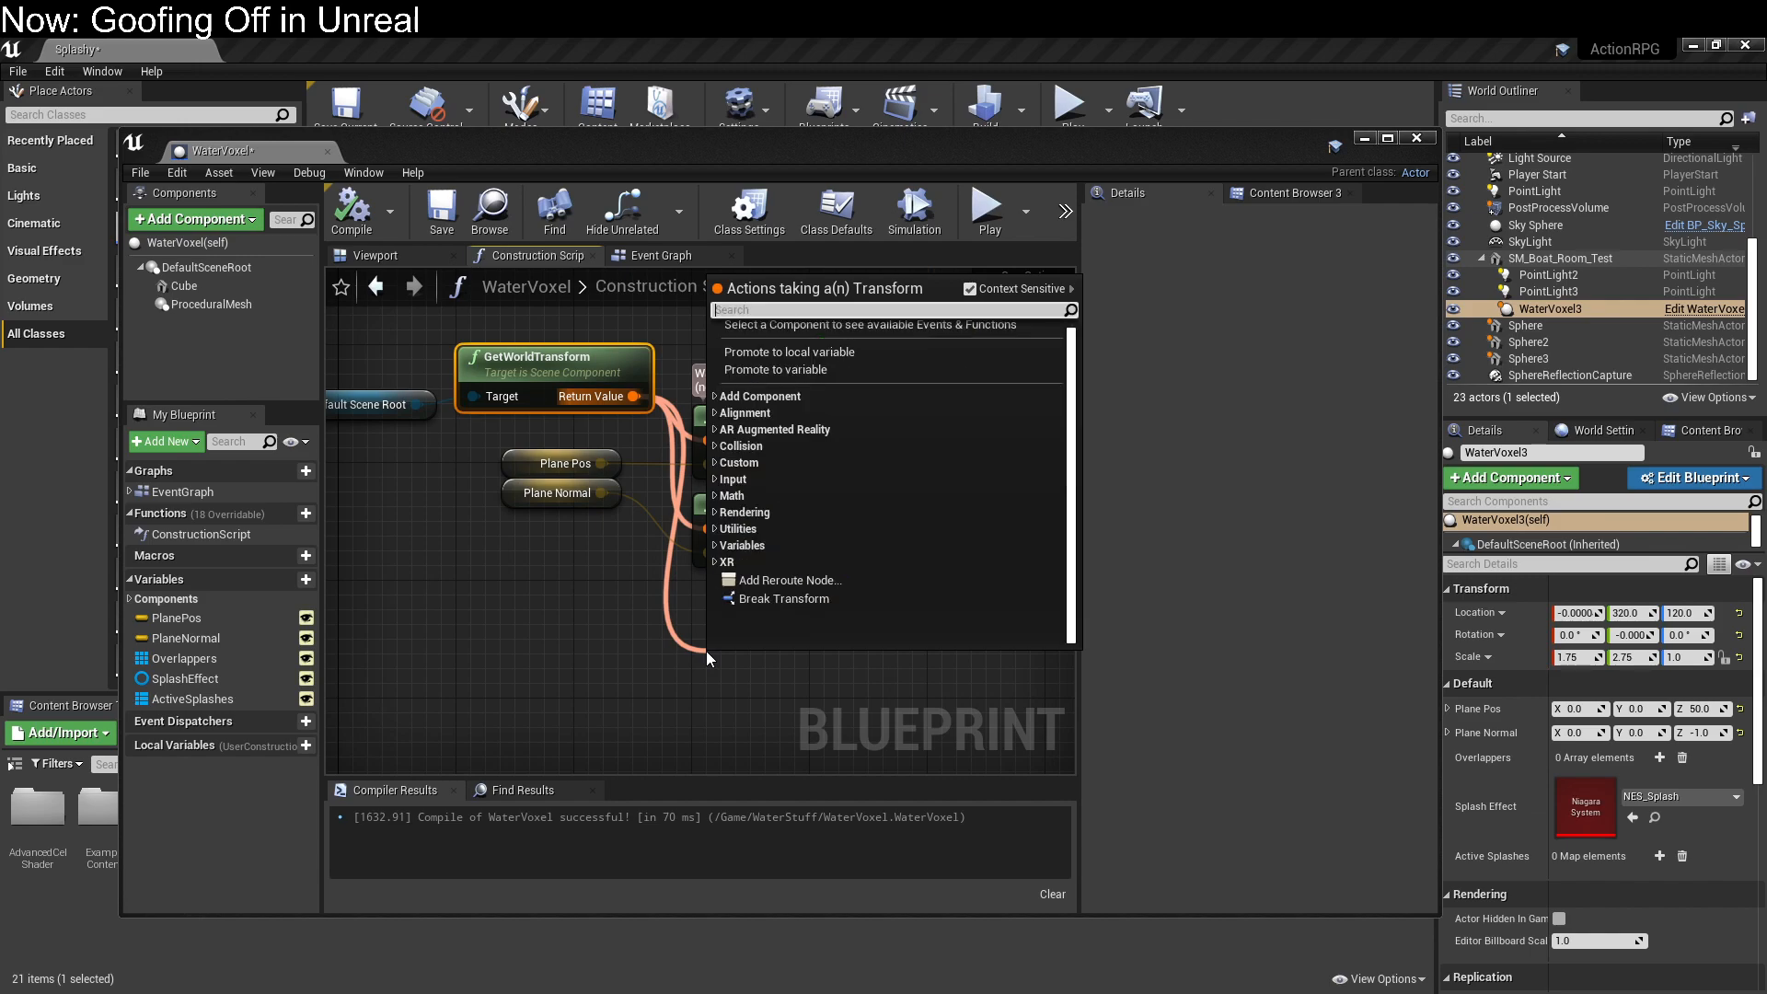
pyautogui.write('stri')
pyautogui.press('Return')
# Step: Add a Print String node fed by the converted world transform string
pyautogui.moveTo(797, 671); pyautogui.dragTo(905, 614)
pyautogui.write('pint')
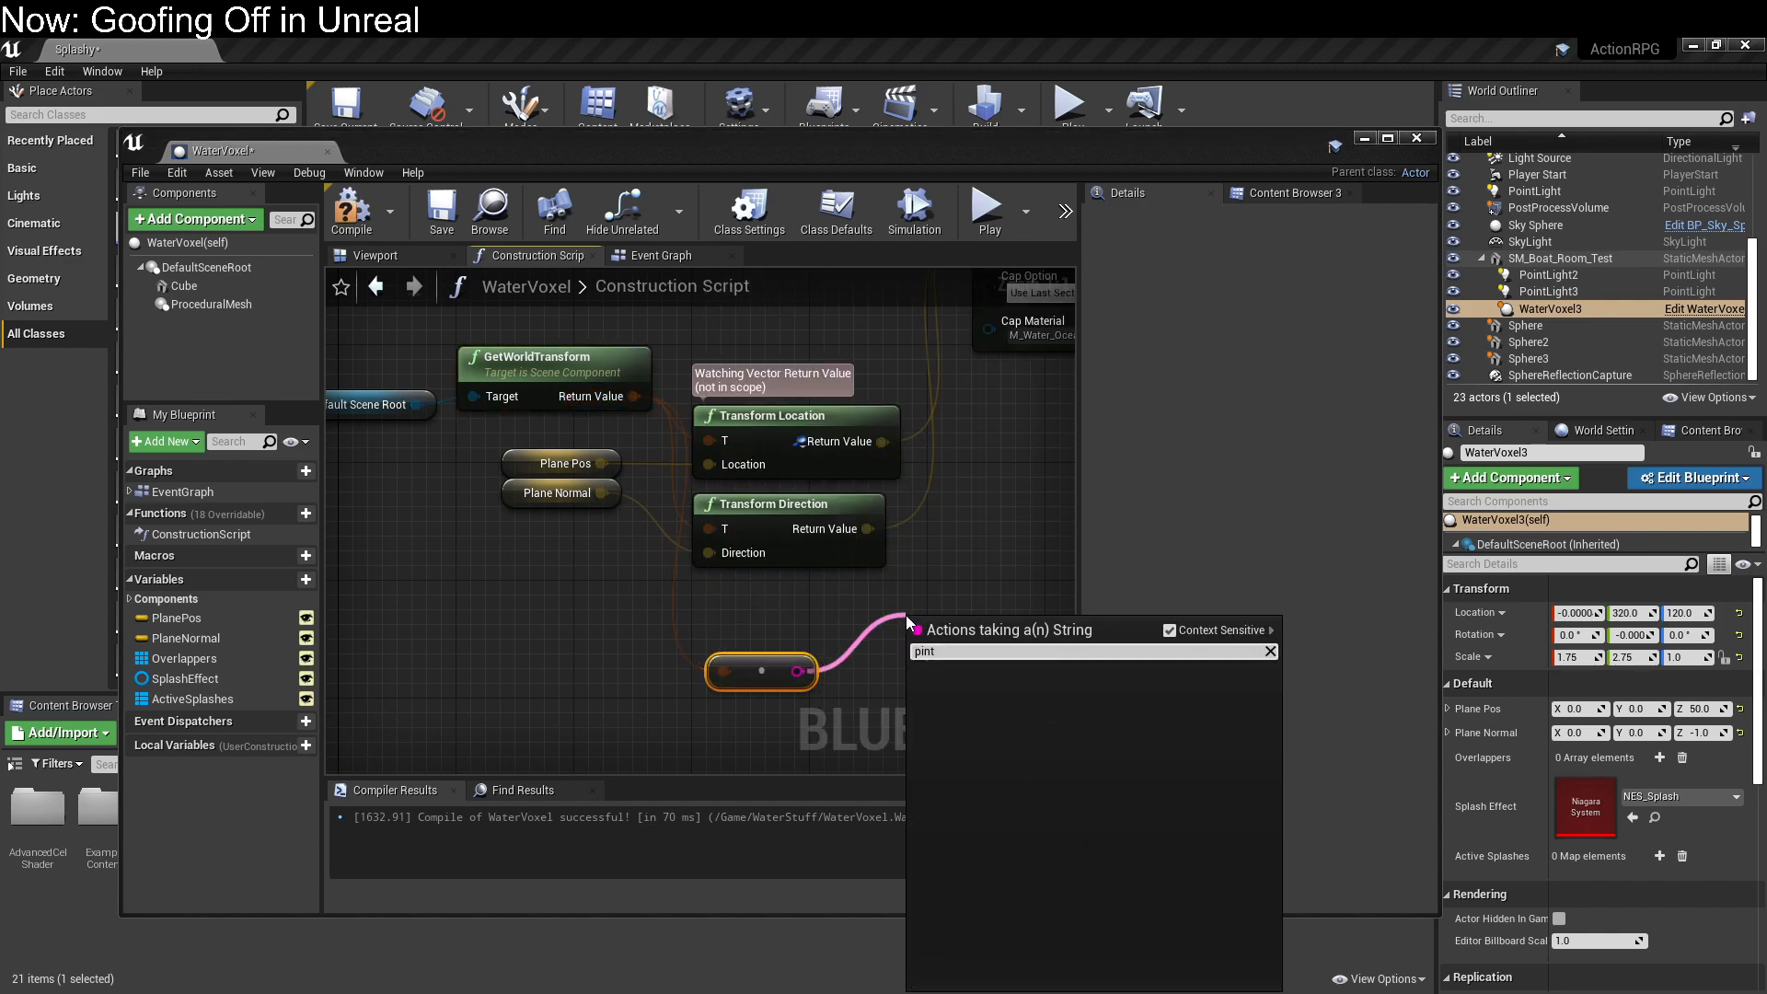
pyautogui.press('BackSpace')
pyautogui.press('BackSpace')
pyautogui.press('BackSpace')
pyautogui.write('rint')
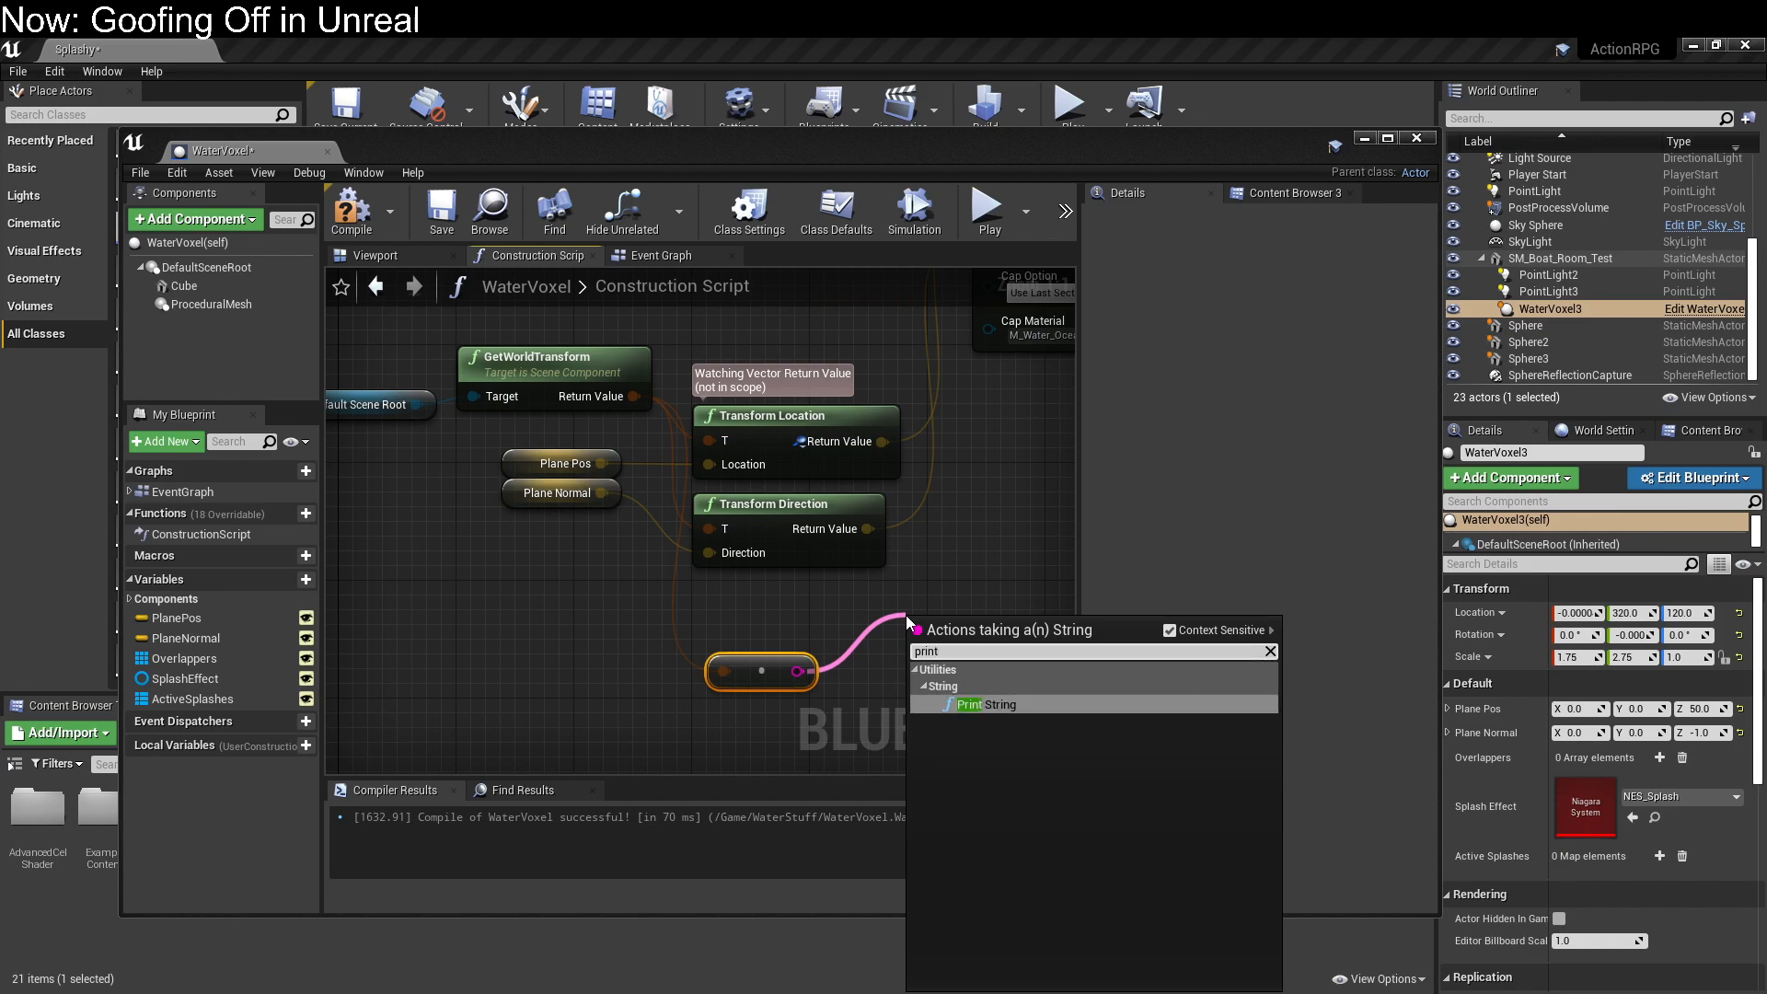
pyautogui.click(1046, 705)
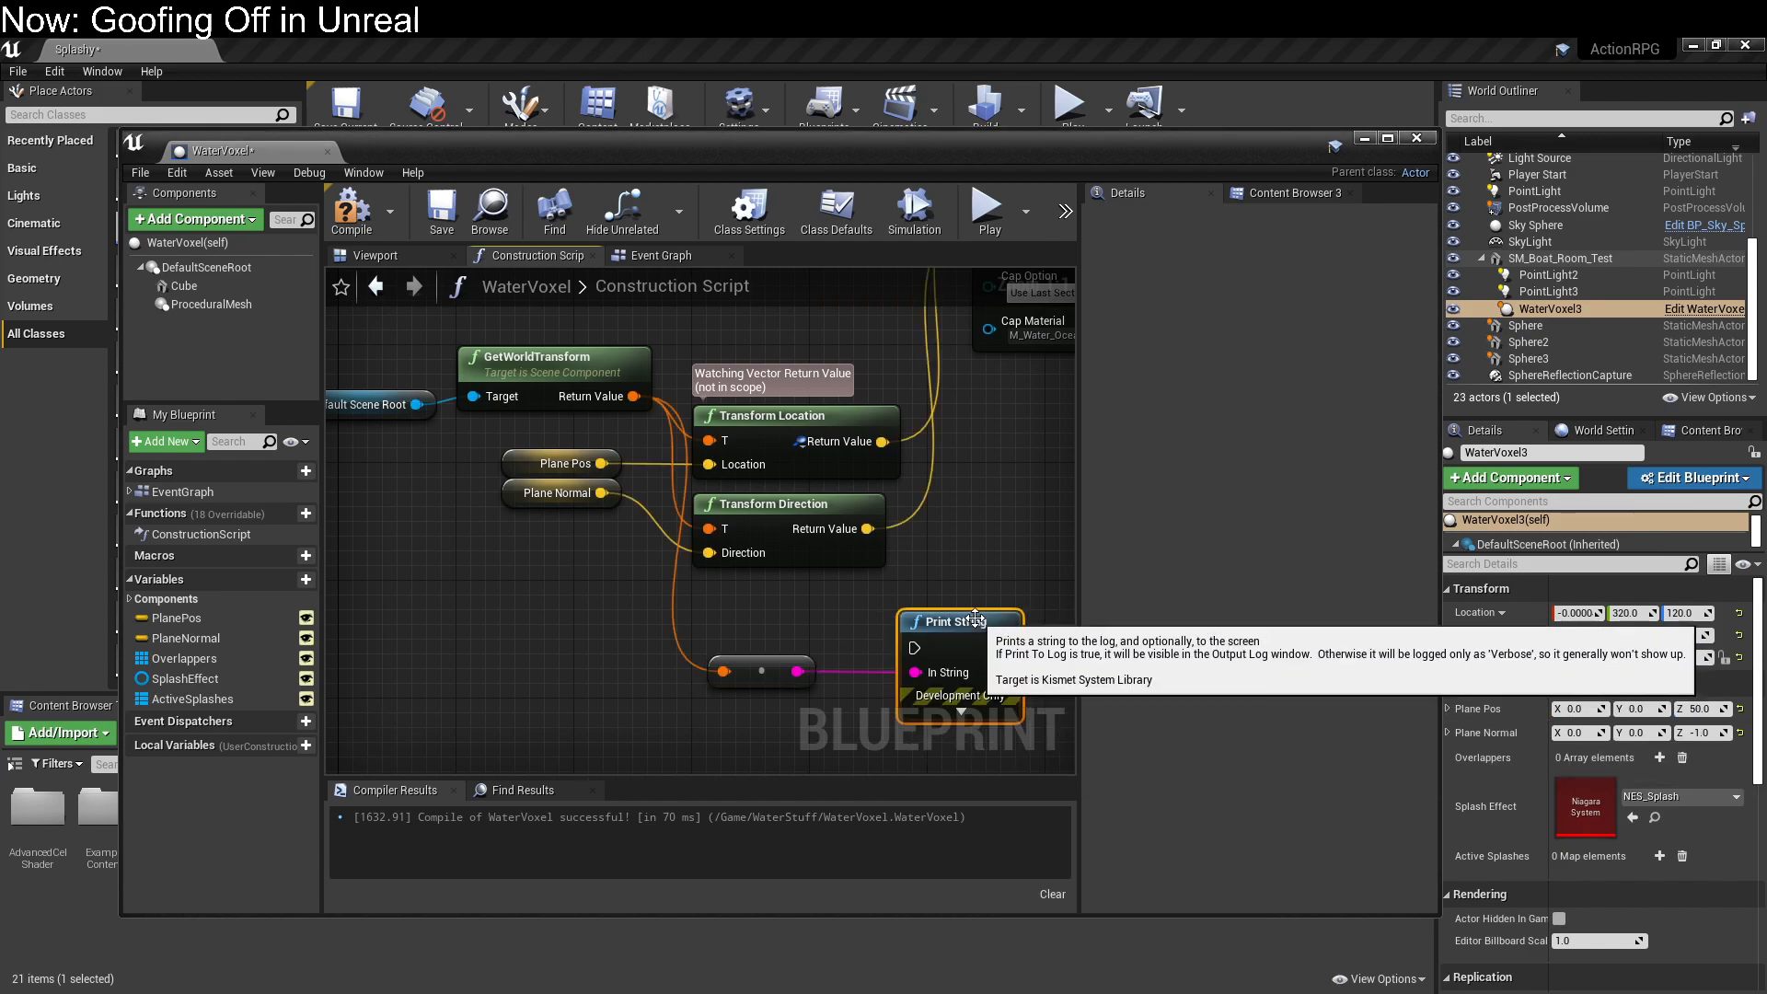
# Step: Place the Print String node after Create Mesh Section, connect the execution flow into it, and compile the blueprint
pyautogui.moveTo(976, 619); pyautogui.dragTo(1022, 512)
pyautogui.scroll(-6, 824, 630)
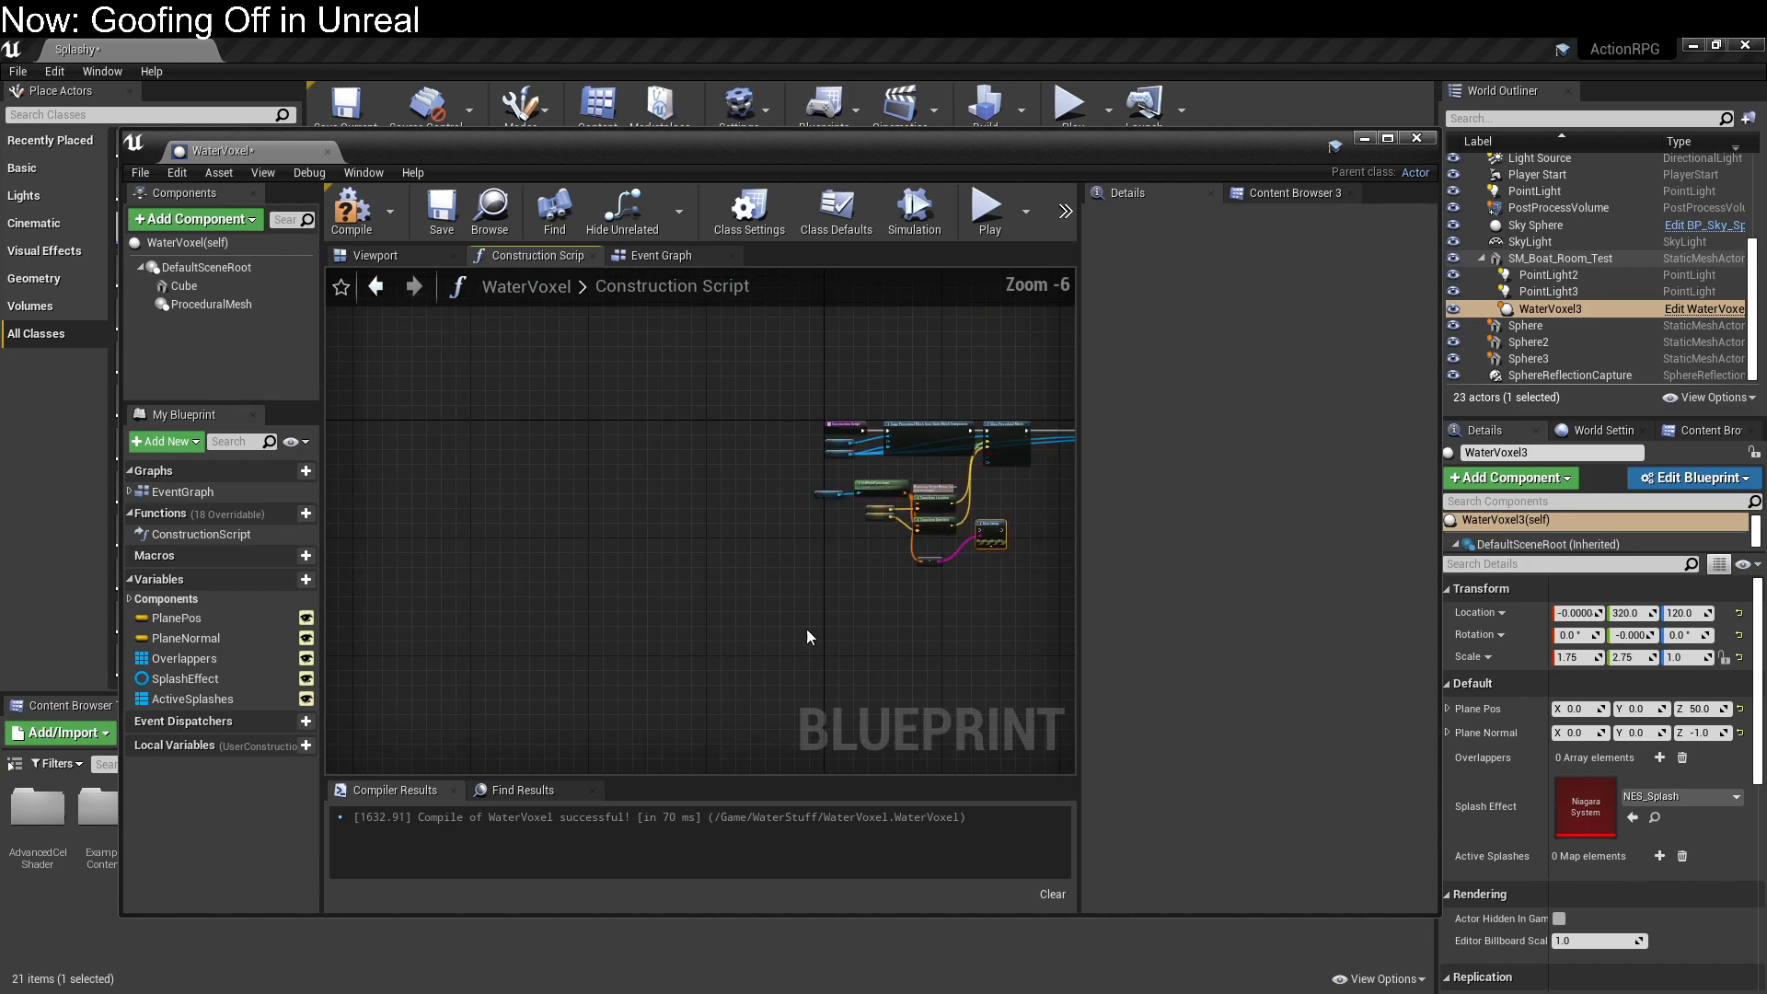
pyautogui.scroll(3, 690, 672)
pyautogui.moveTo(702, 671); pyautogui.dragTo(496, 602, button='right')
pyautogui.moveTo(840, 536); pyautogui.dragTo(554, 745, button='right')
pyautogui.scroll(-4, 666, 644)
pyautogui.scroll(2, 666, 644)
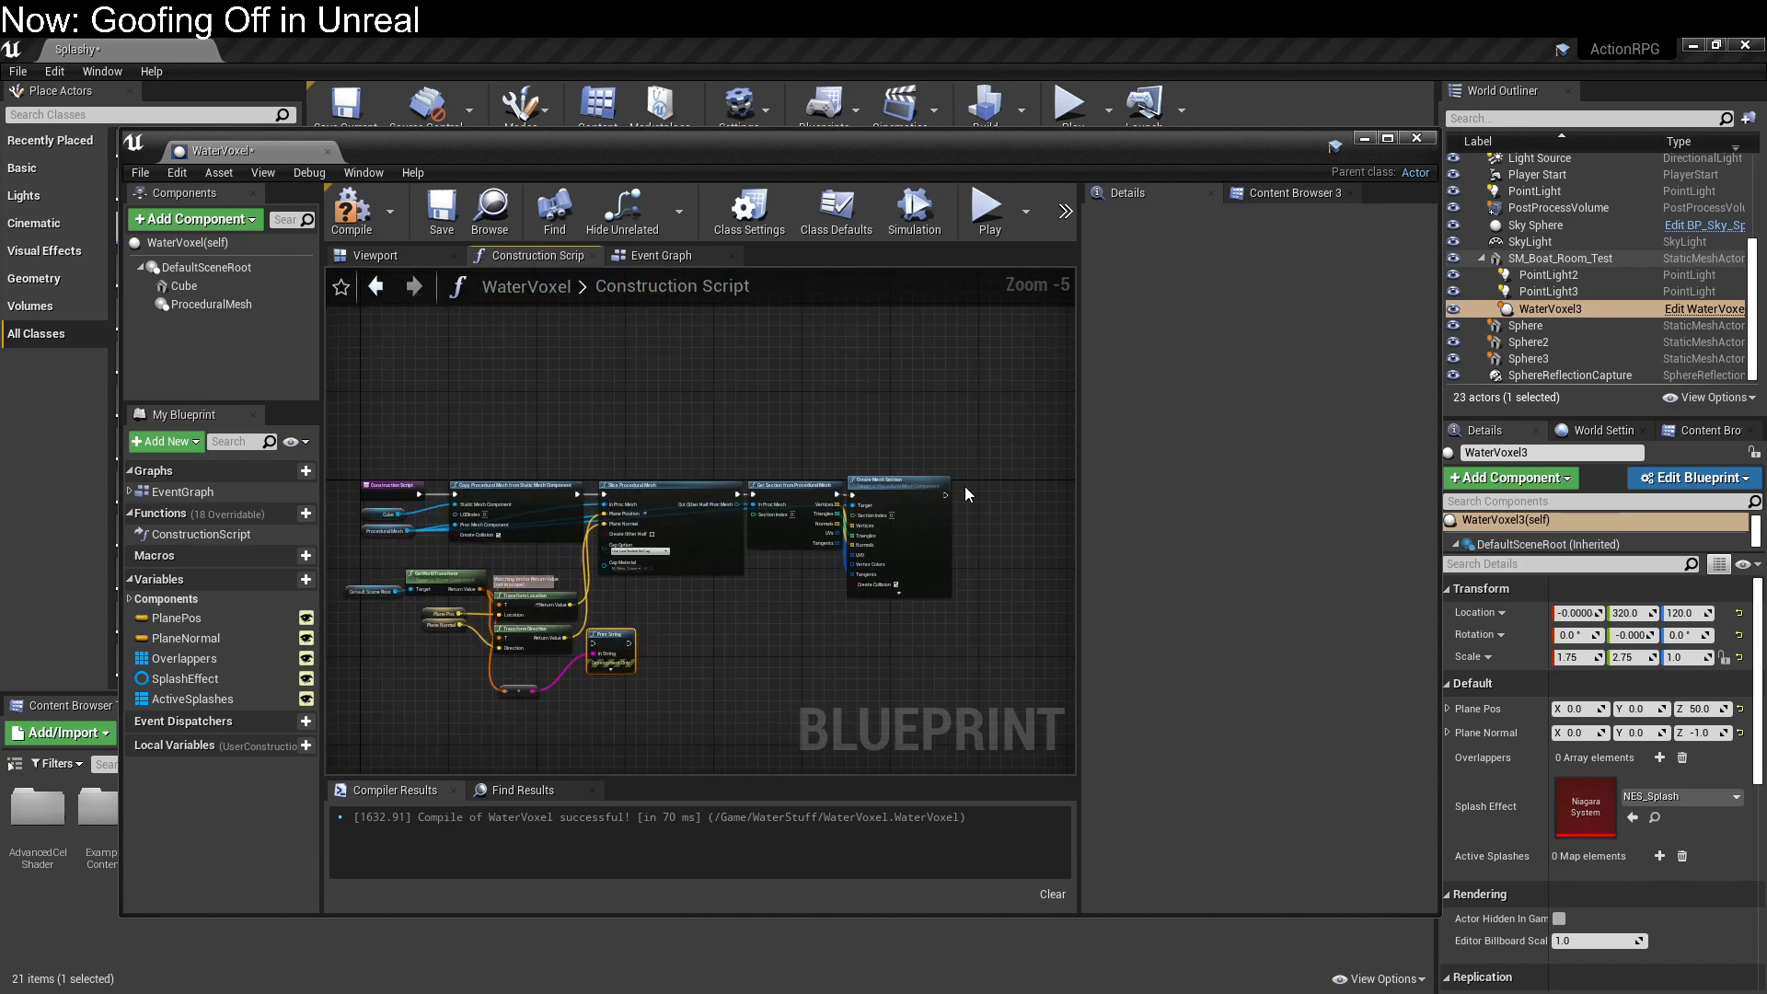
pyautogui.moveTo(945, 494); pyautogui.dragTo(1020, 640)
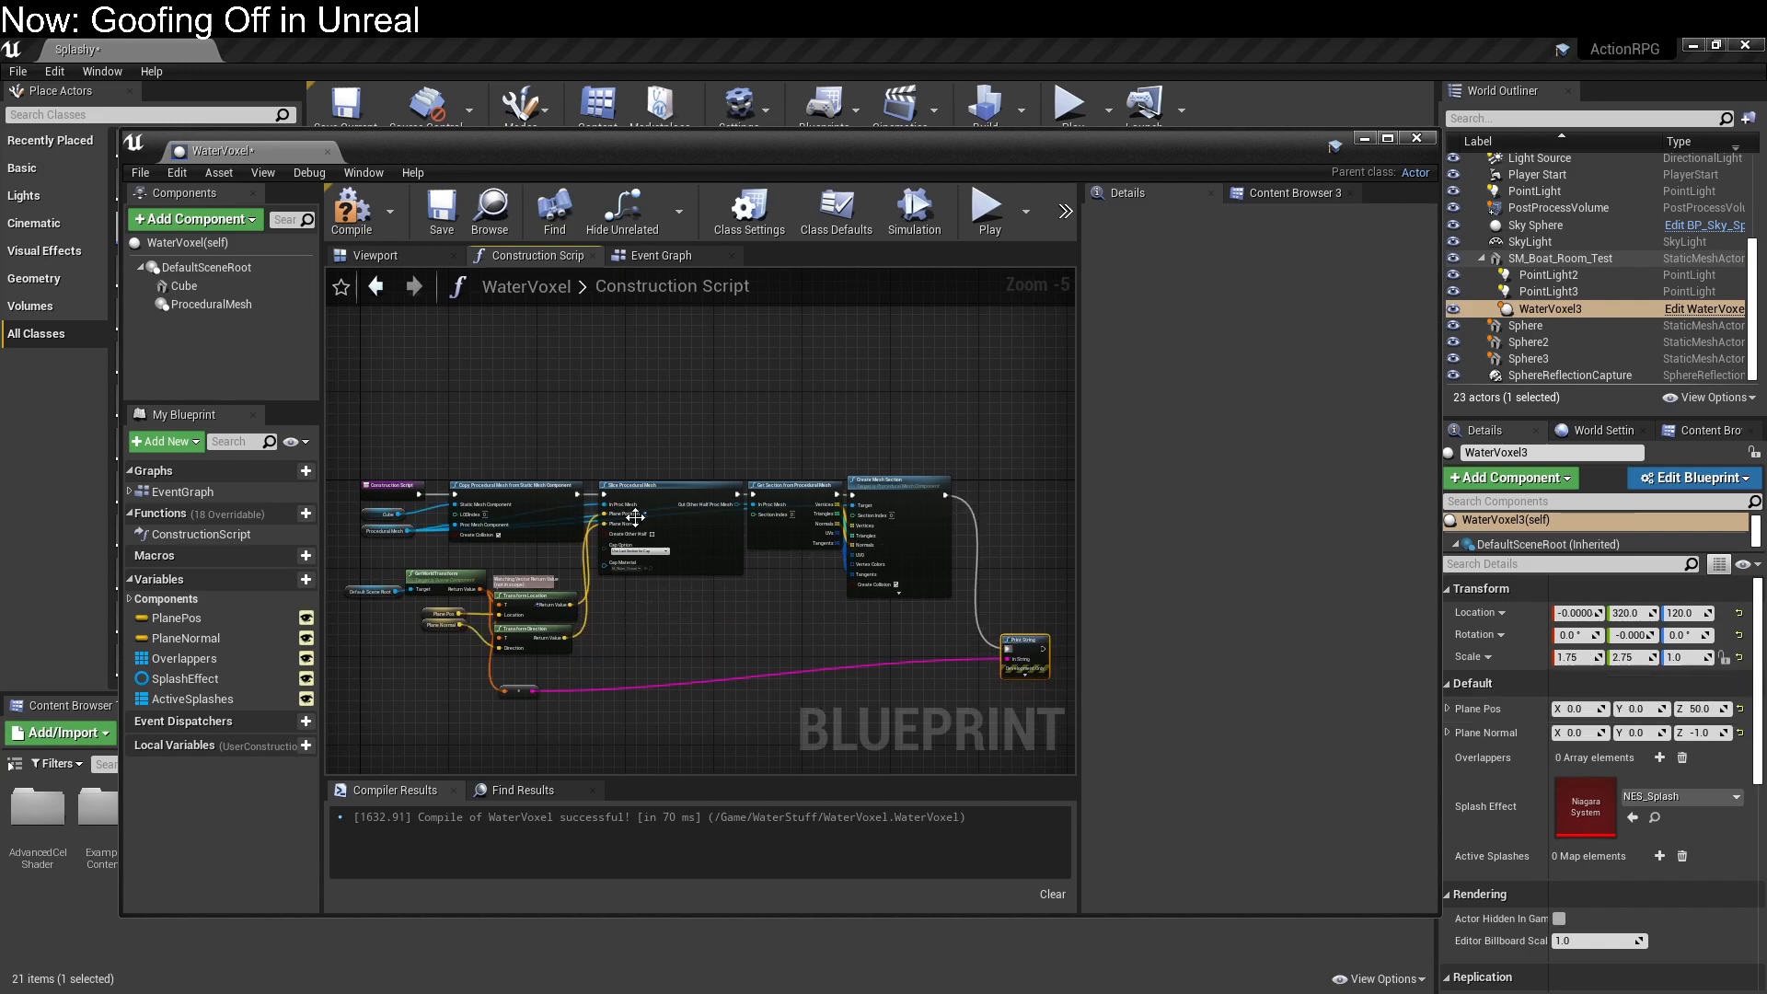
pyautogui.moveTo(479, 149); pyautogui.dragTo(0, 157)
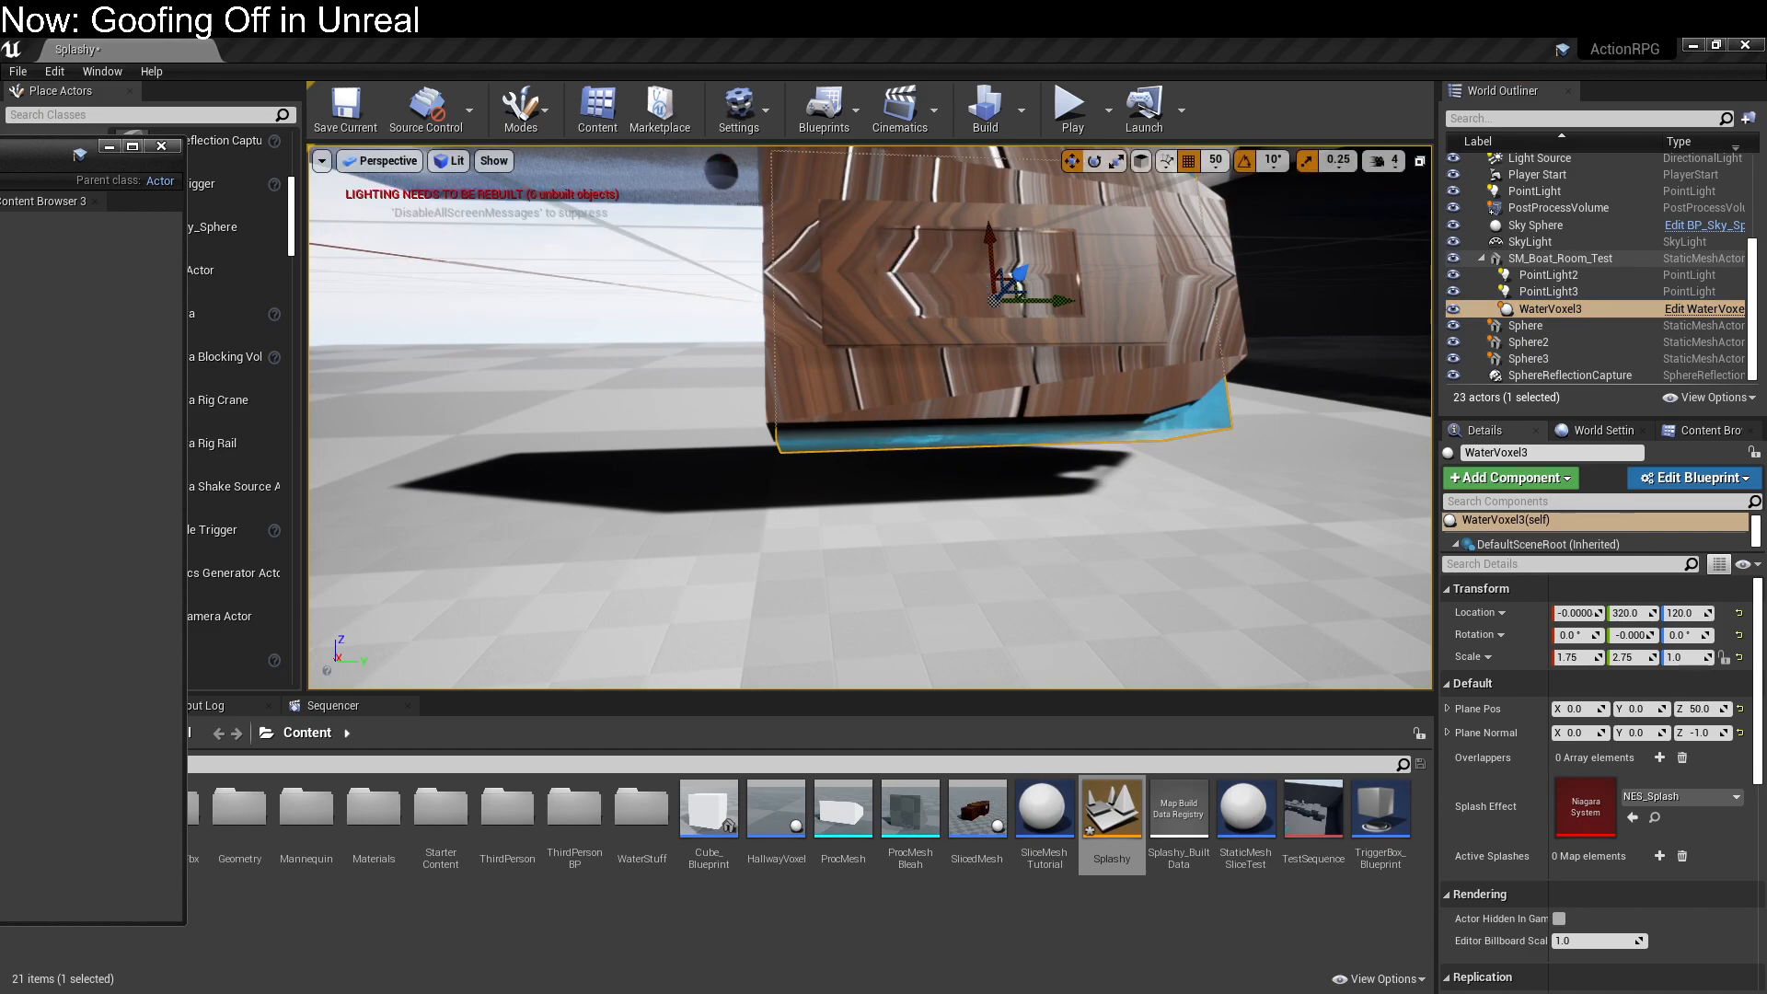
pyautogui.moveTo(46, 148); pyautogui.dragTo(920, 164)
pyautogui.scroll(2, 418, 434)
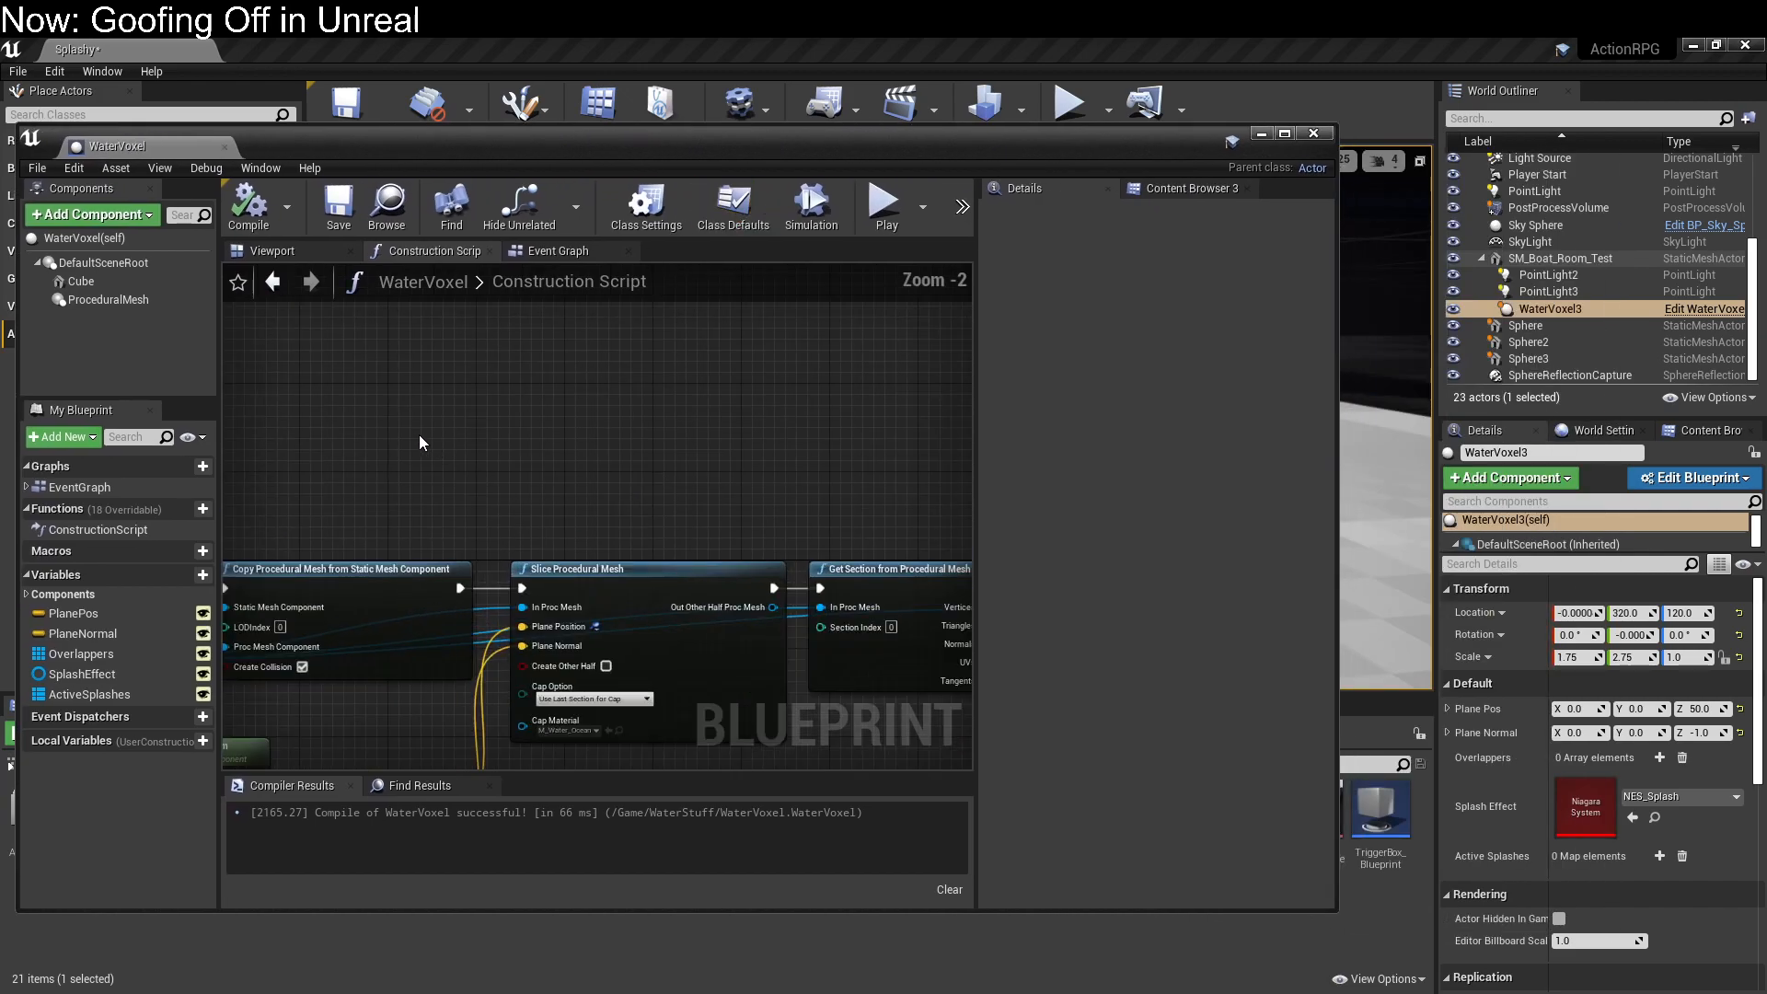
pyautogui.moveTo(498, 495); pyautogui.dragTo(680, 239, button='right')
pyautogui.click(384, 519)
pyautogui.rightClick(384, 517)
pyautogui.click(732, 641)
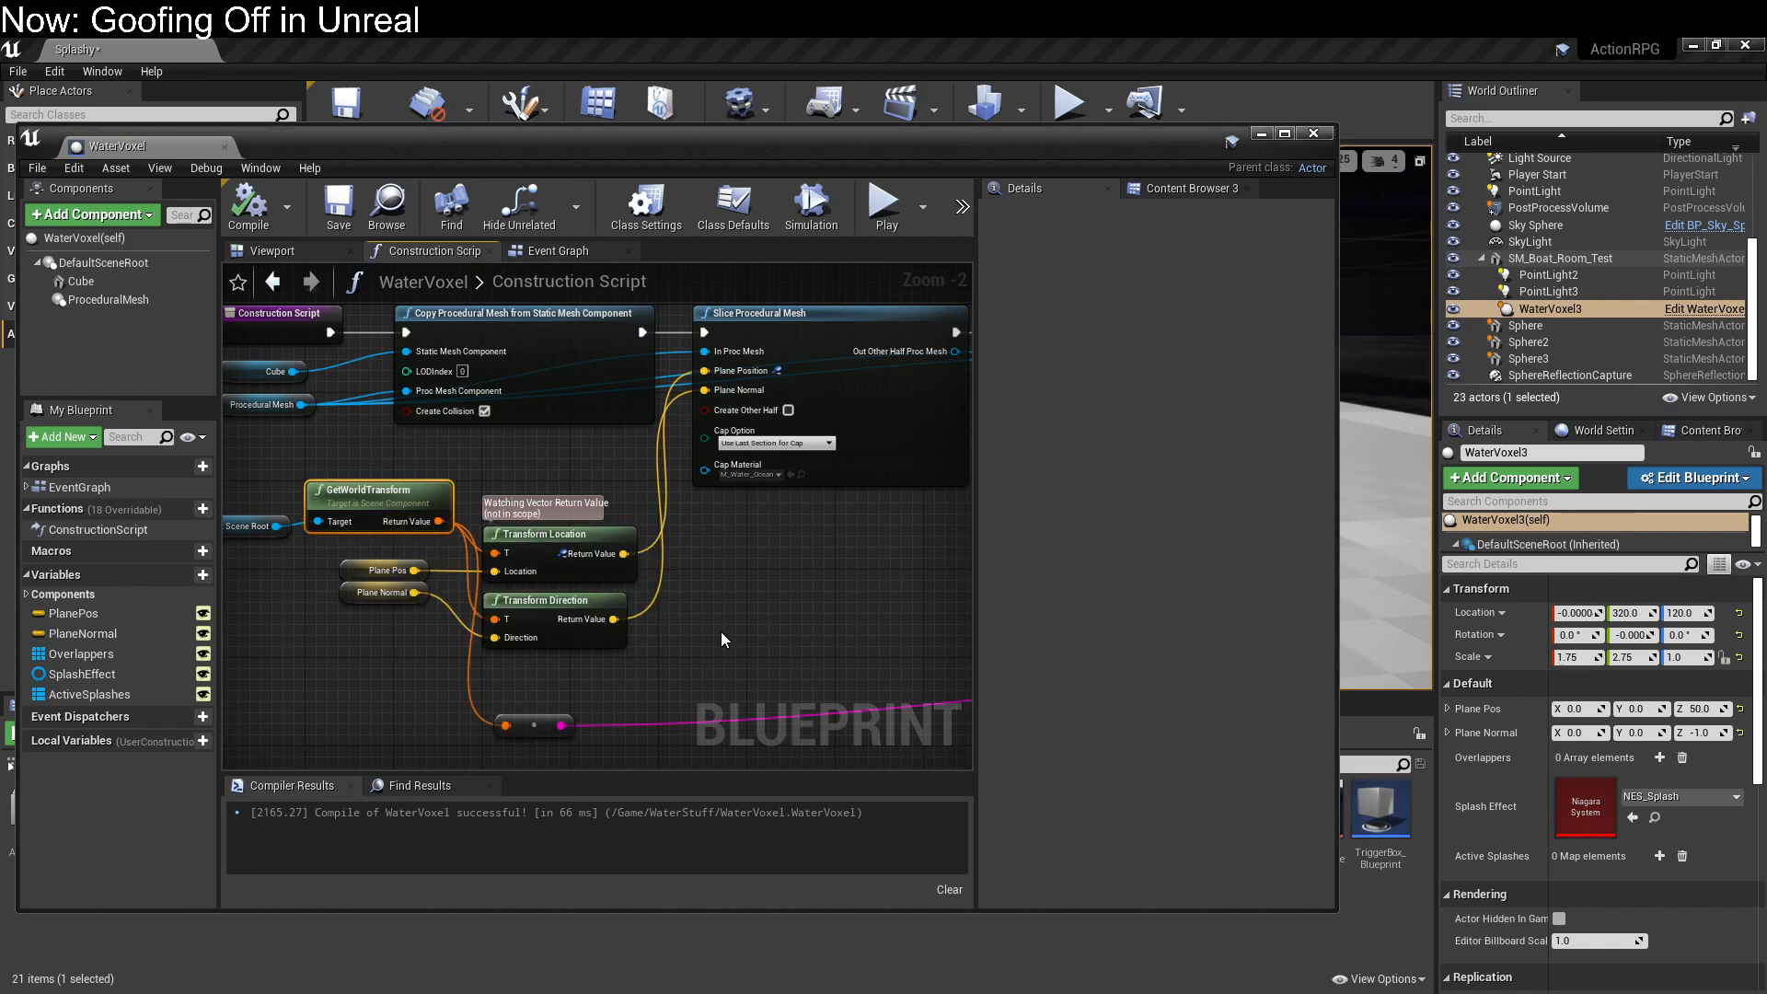
pyautogui.rightClick(379, 522)
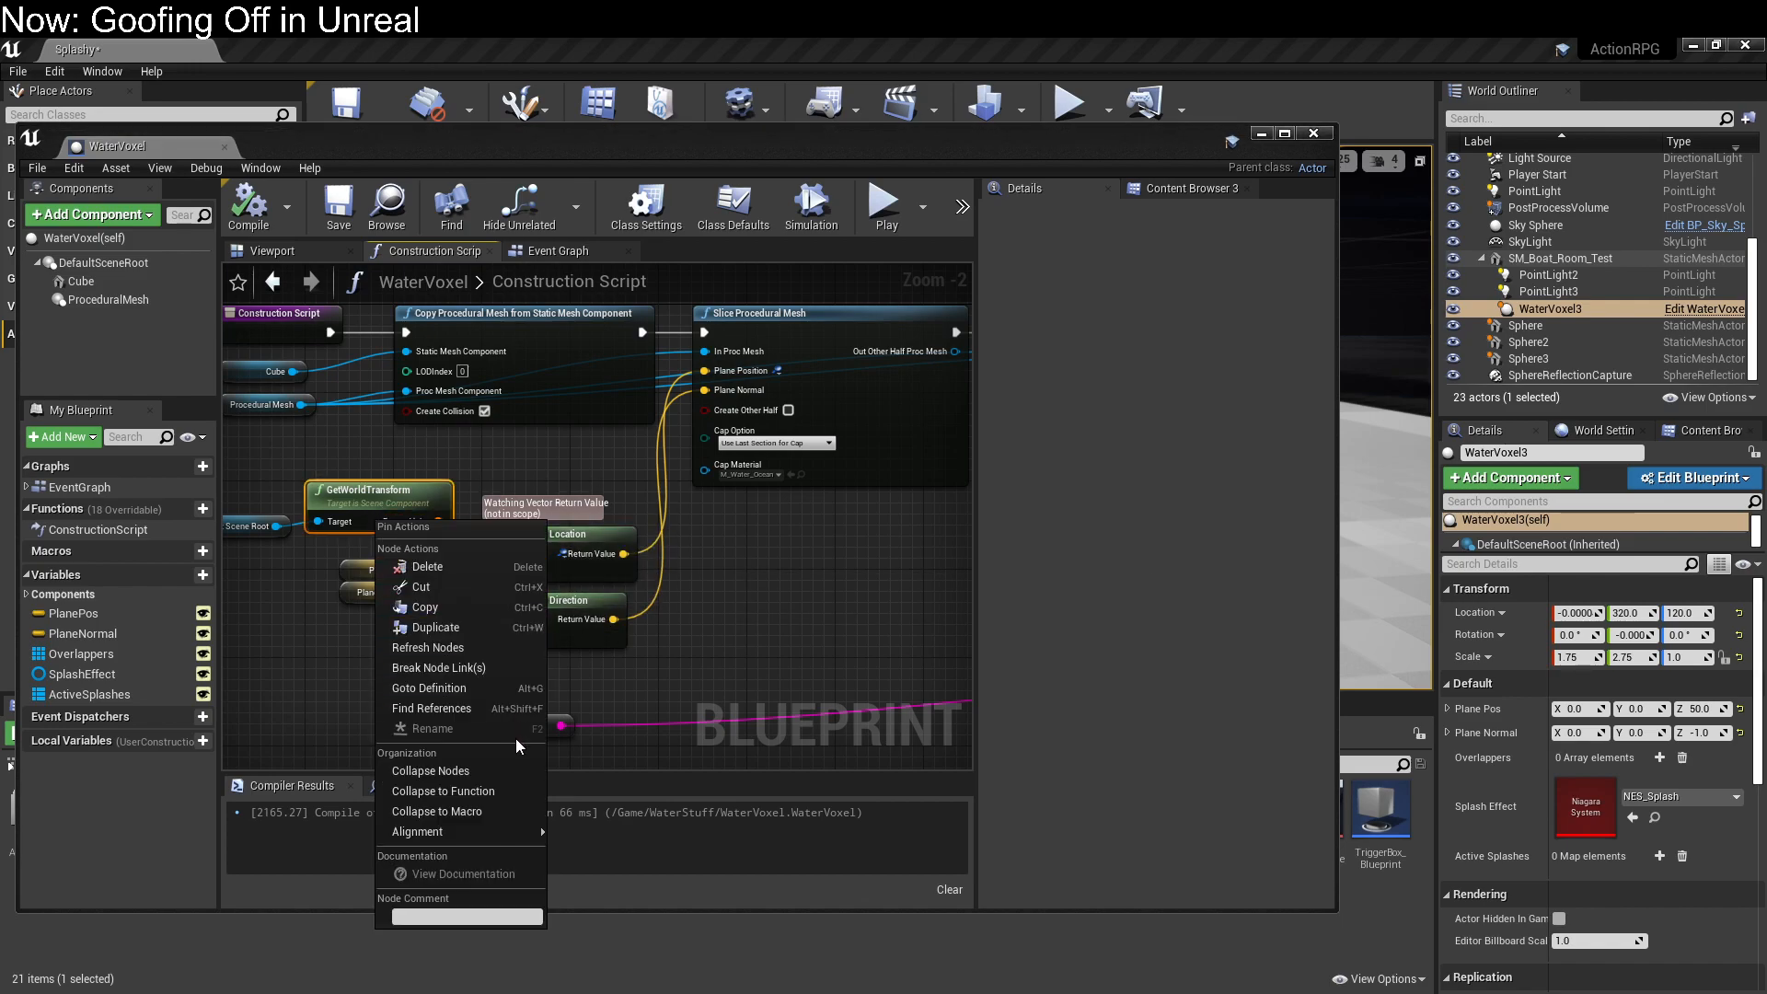
pyautogui.click(782, 659)
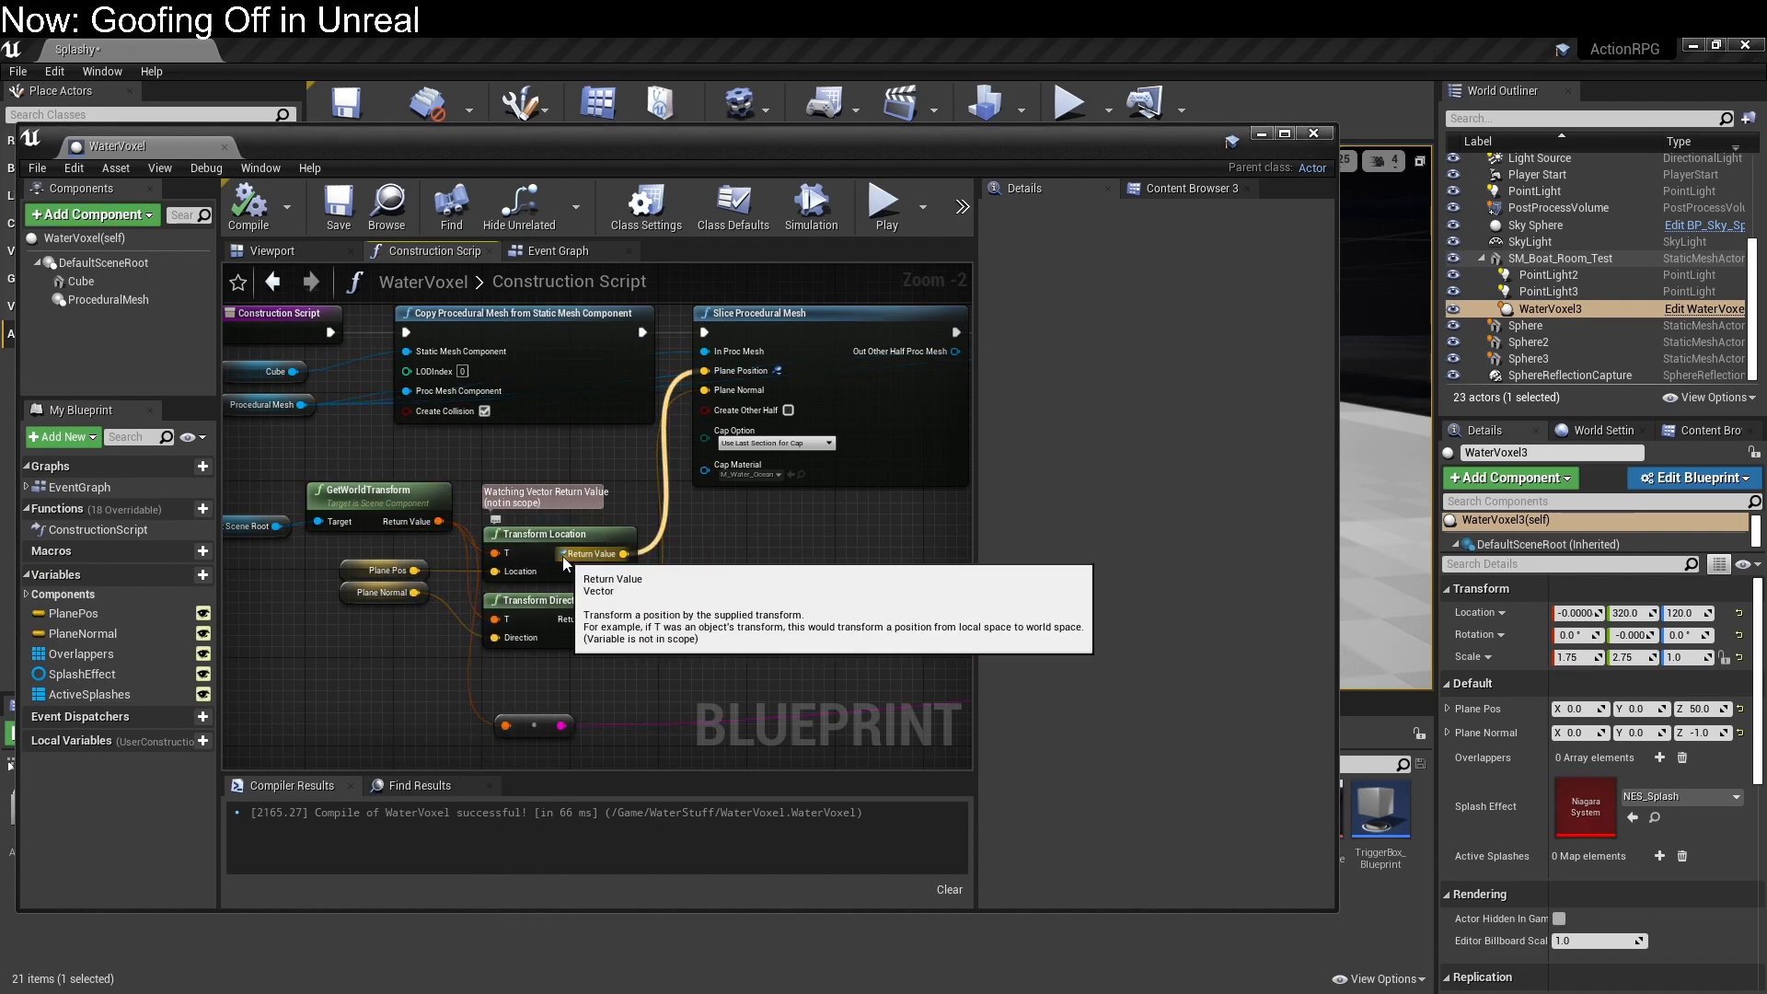
# Step: Move the blueprint window aside, nudge WaterVoxel3 along its local Z axis to print its world transform, and undo the move
pyautogui.moveTo(1076, 156); pyautogui.dragTo(0, 281)
pyautogui.moveTo(870, 414); pyautogui.dragTo(869, 415, button='right')
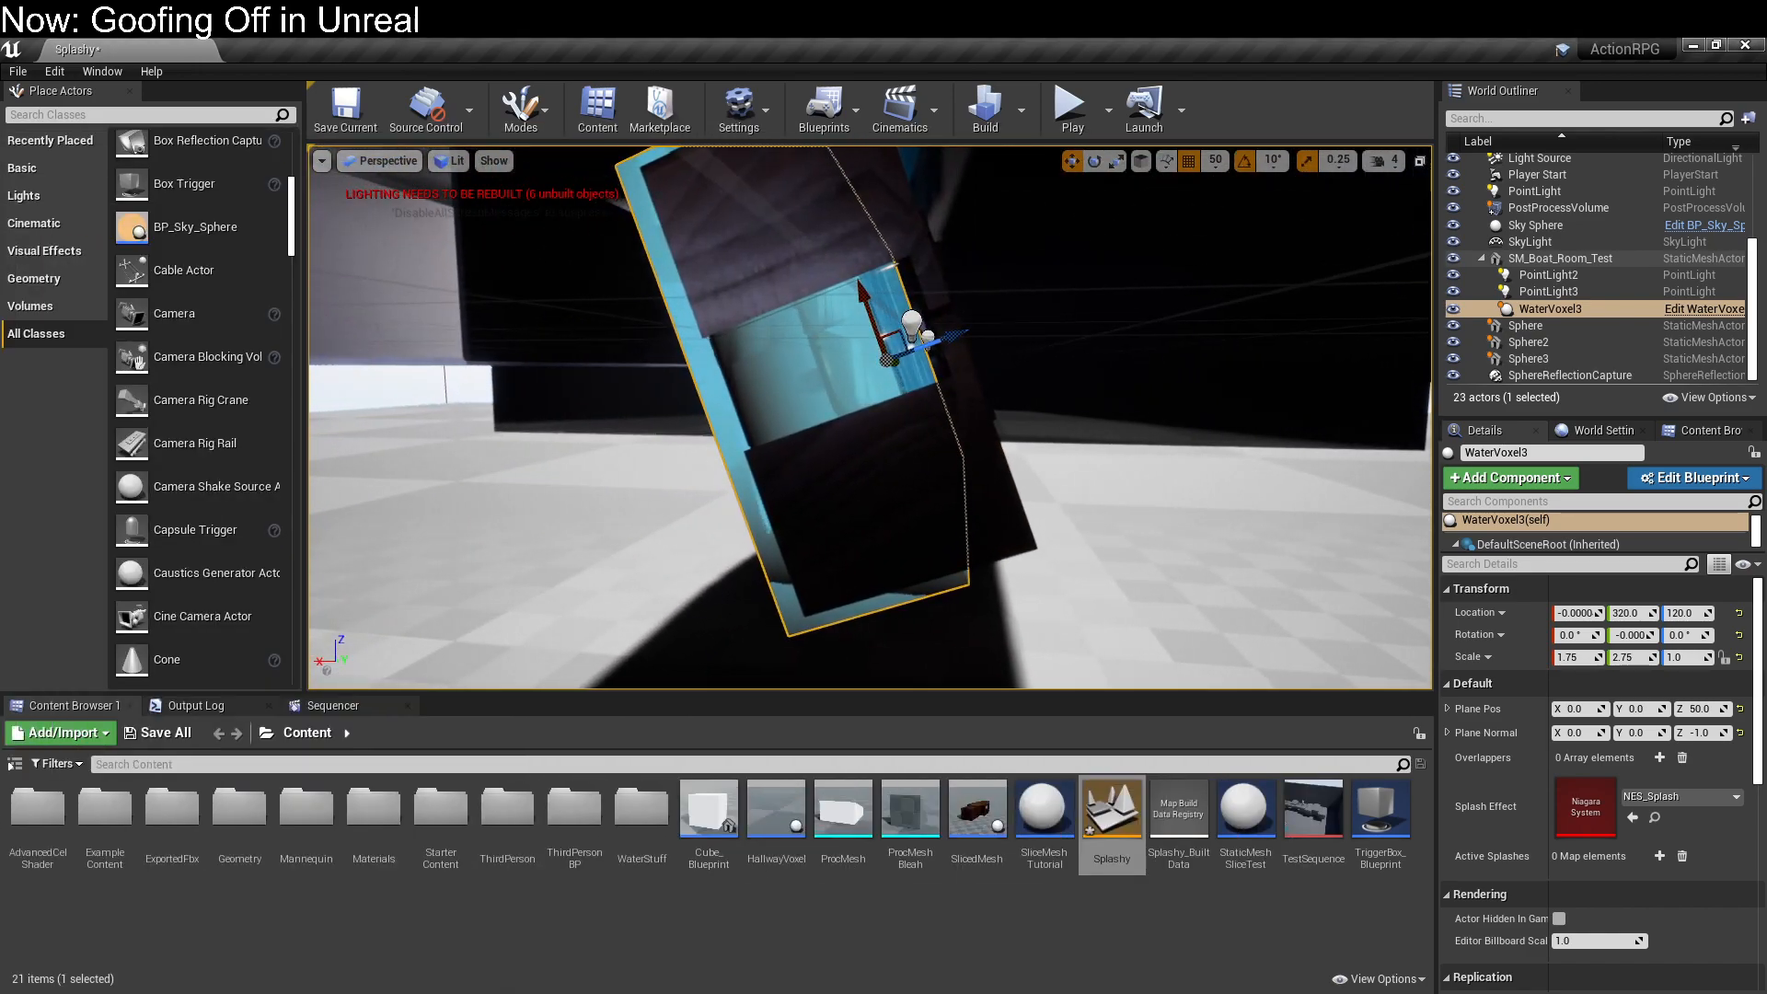
pyautogui.click(960, 334)
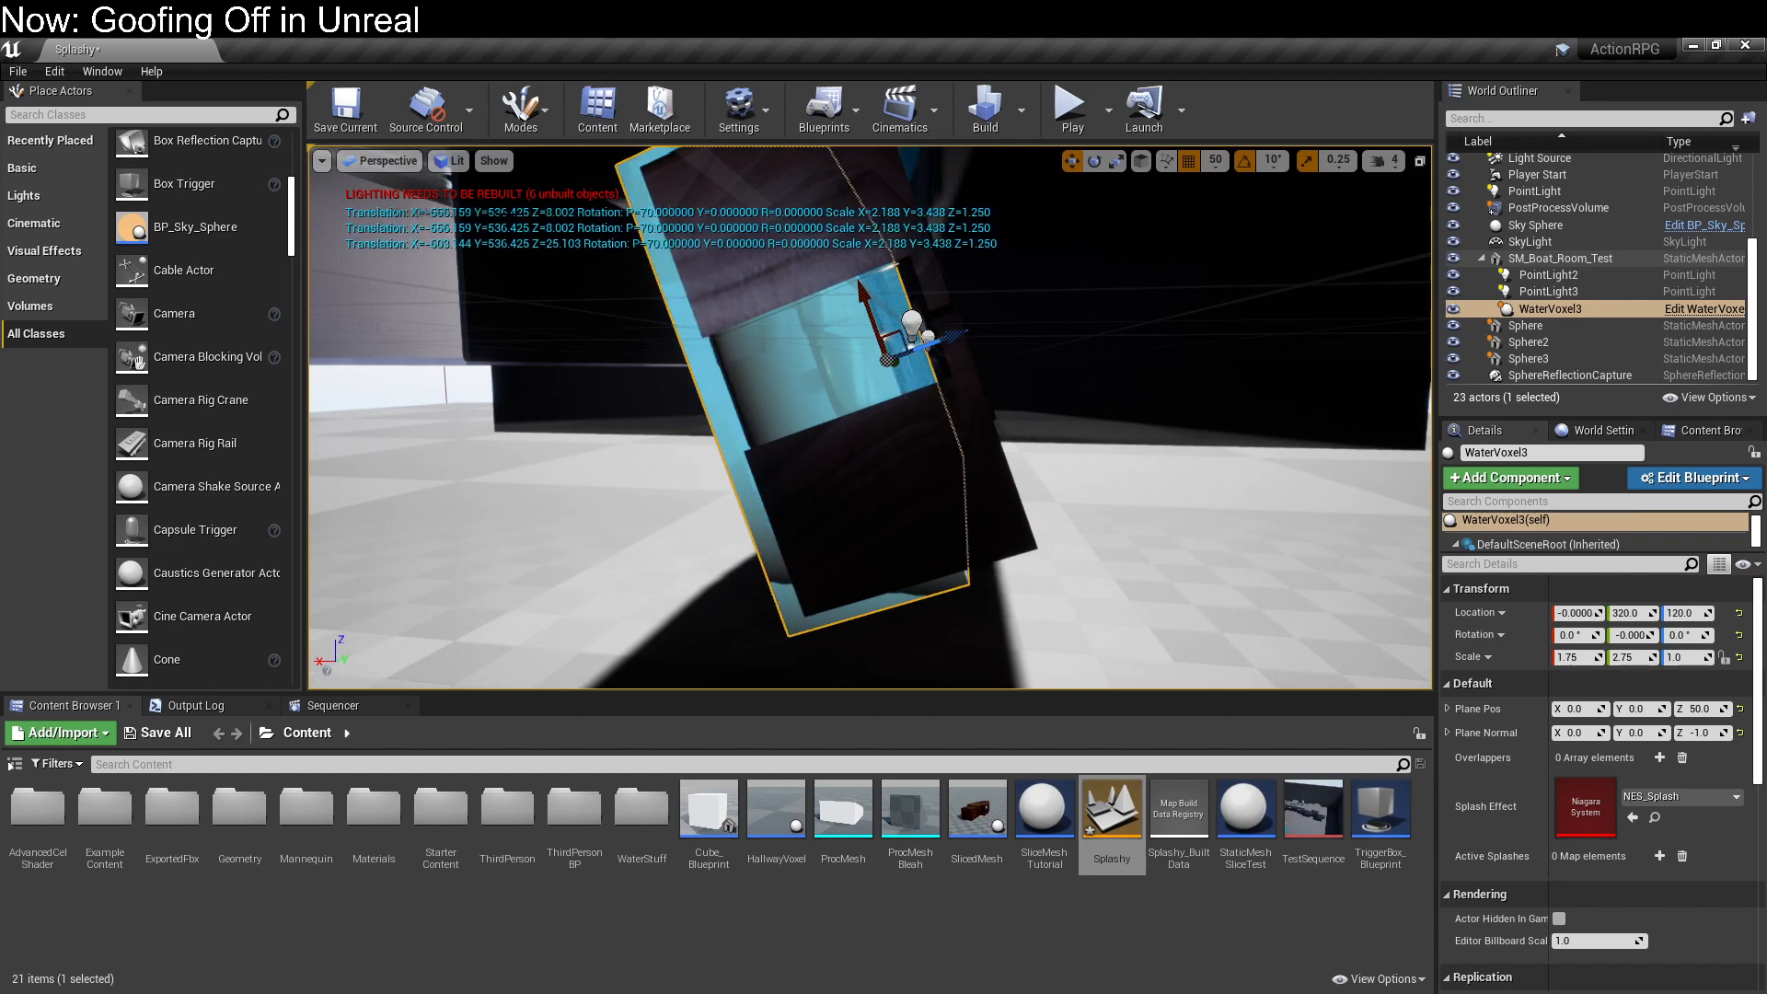
pyautogui.click(946, 332)
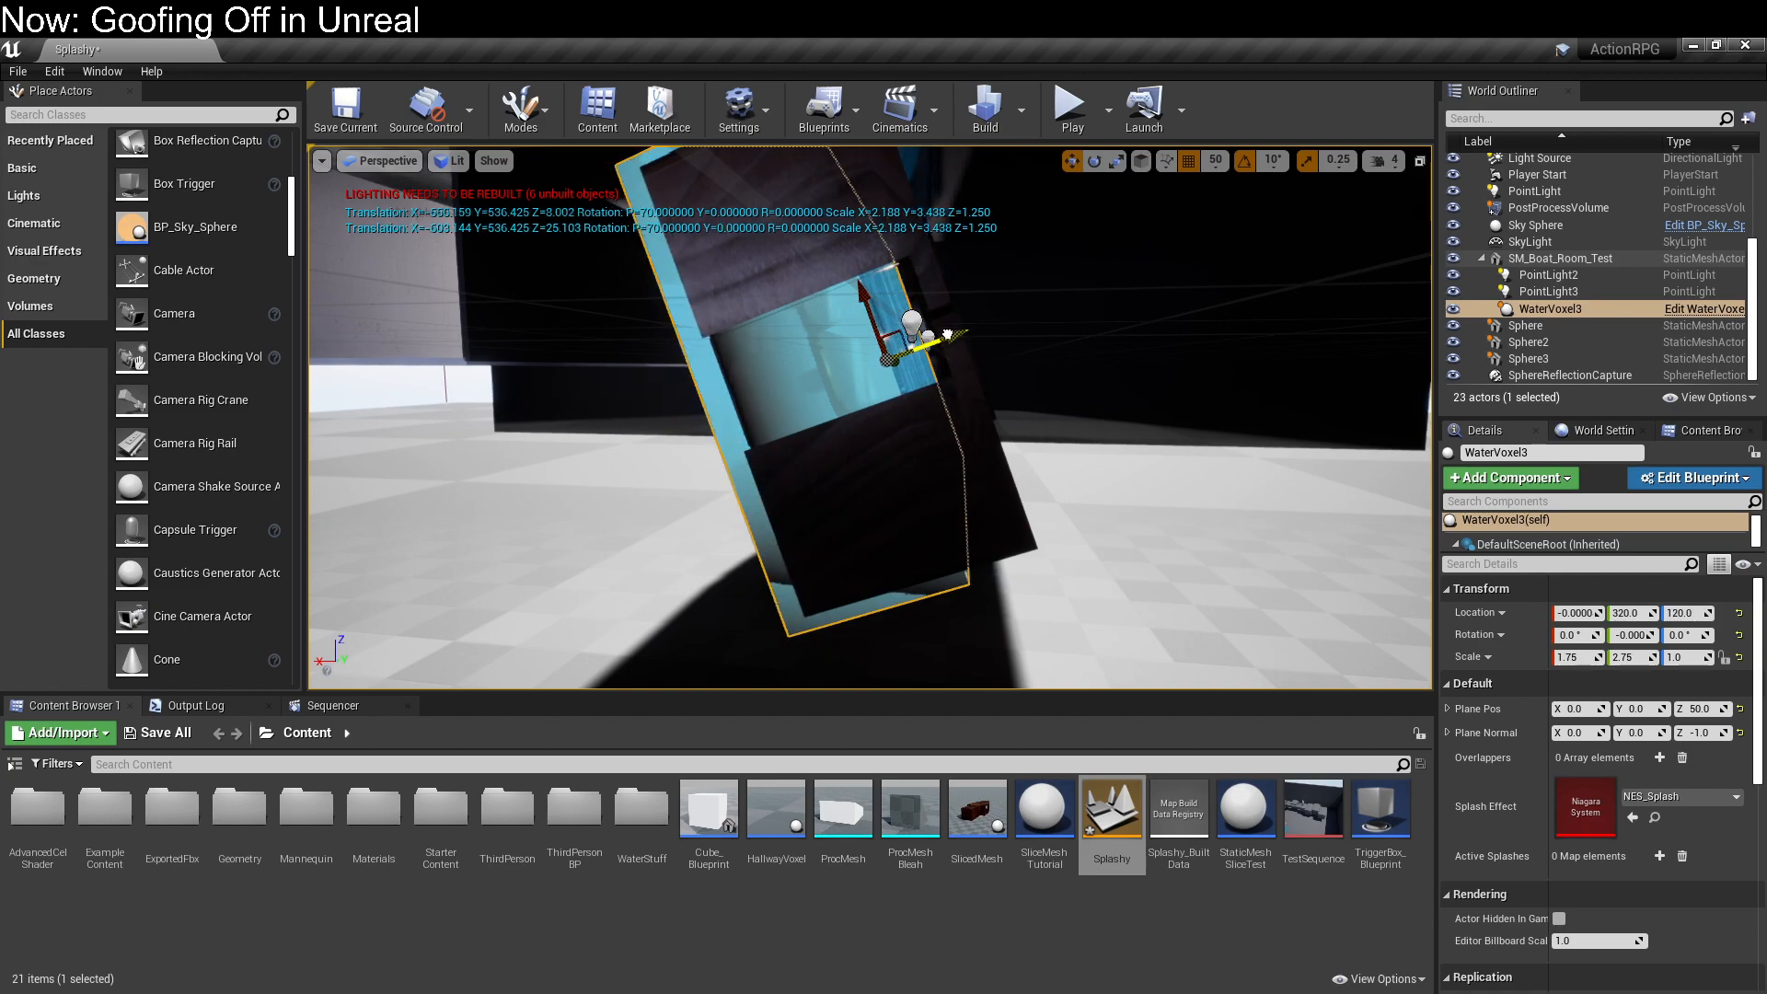
pyautogui.moveTo(948, 334); pyautogui.dragTo(962, 328)
pyautogui.hotkey('ctrl', 'z')
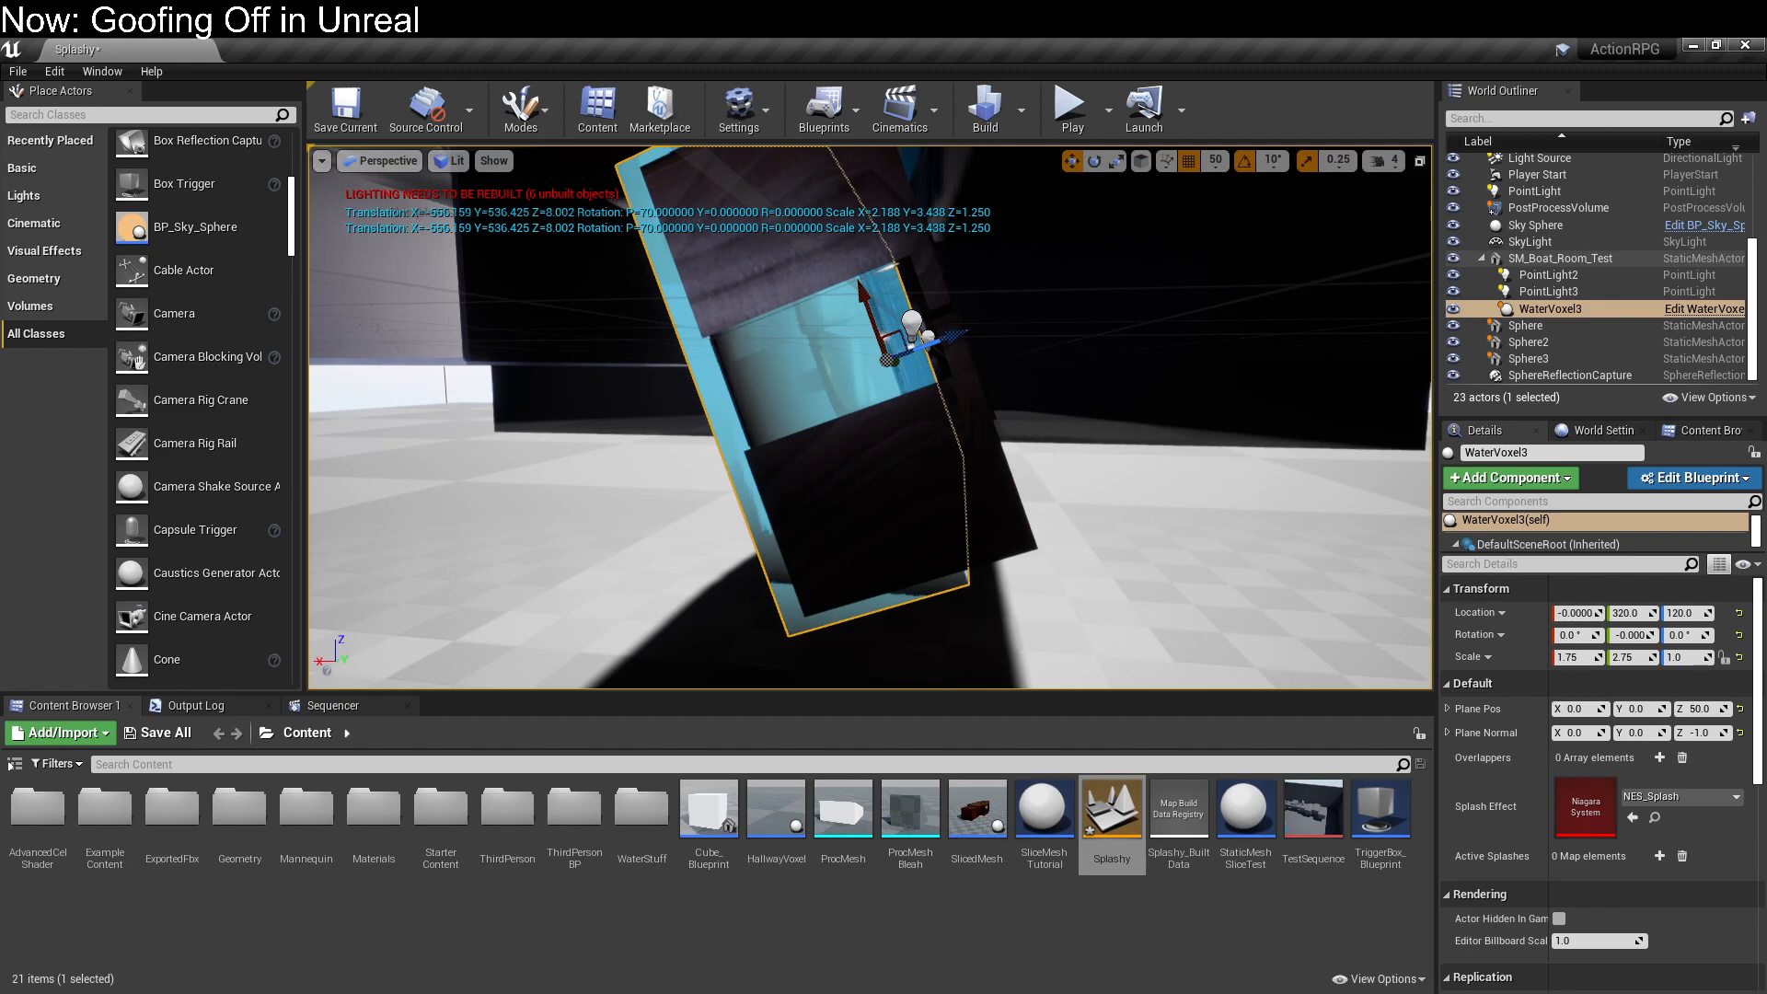
# Step: Bring back the WaterVoxel blueprint and try to feed Transform Location's Return Value into the existing transform-to-string conversion
pyautogui.hotkey('ctrl', 'e')
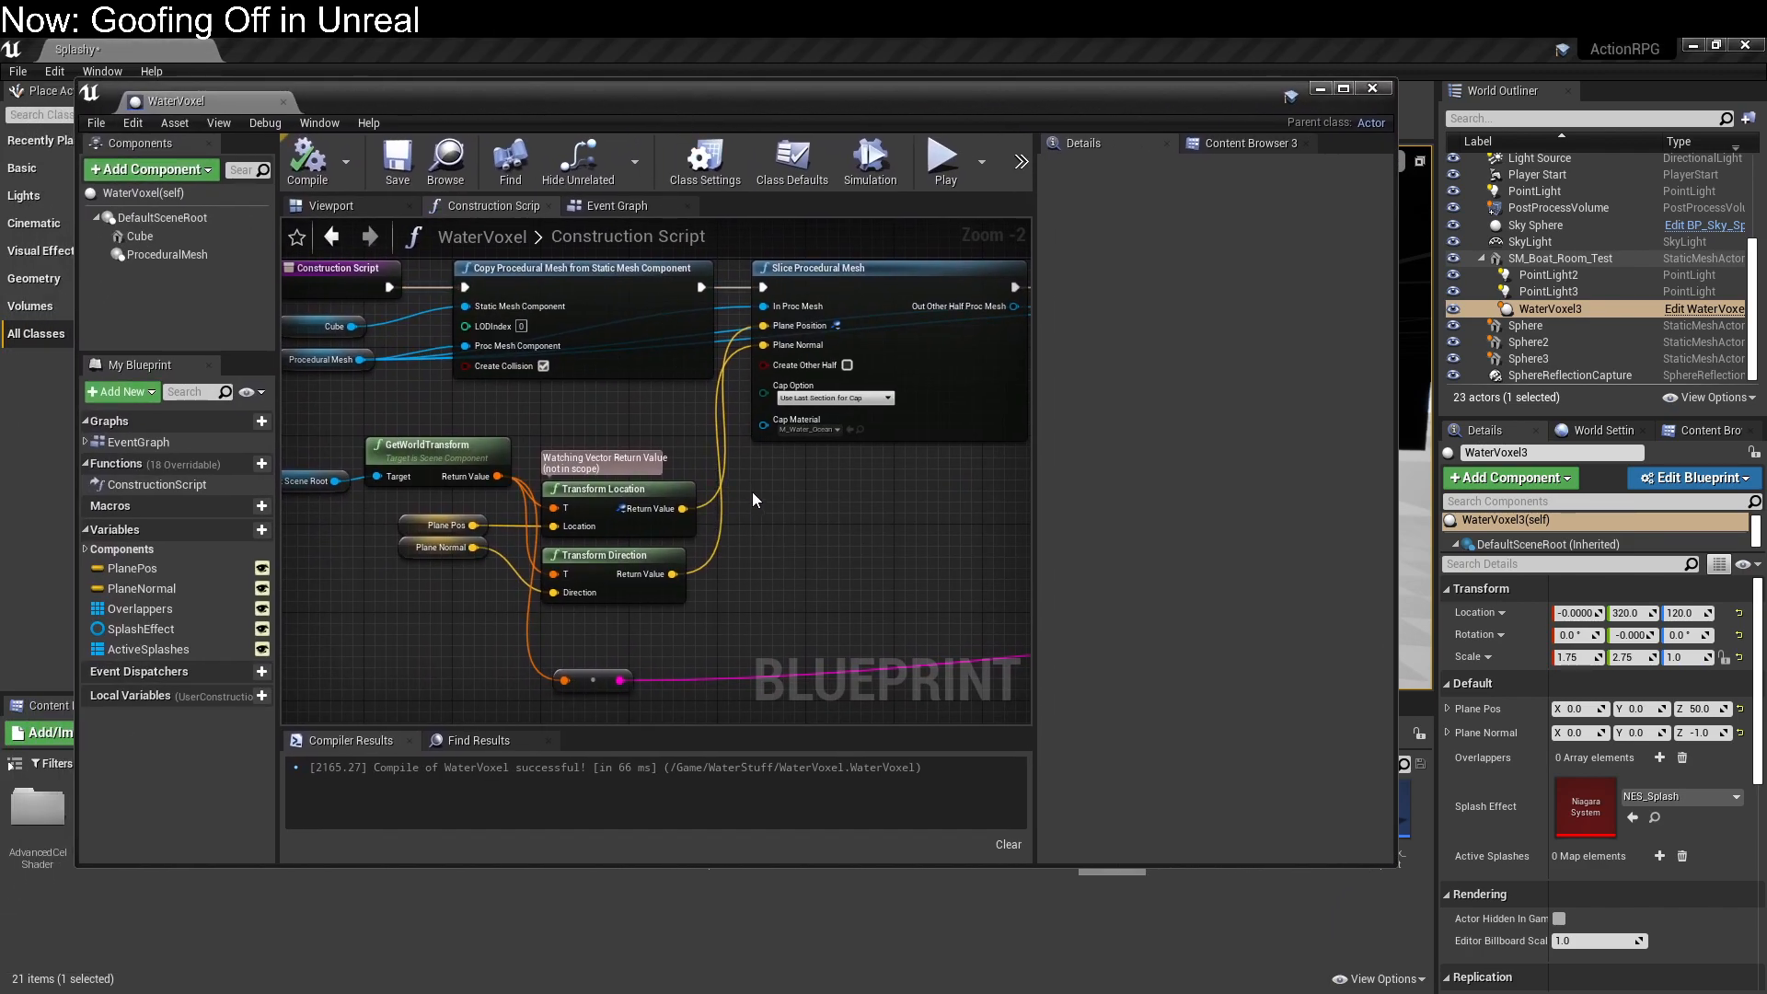
pyautogui.moveTo(751, 584); pyautogui.dragTo(768, 509, button='right')
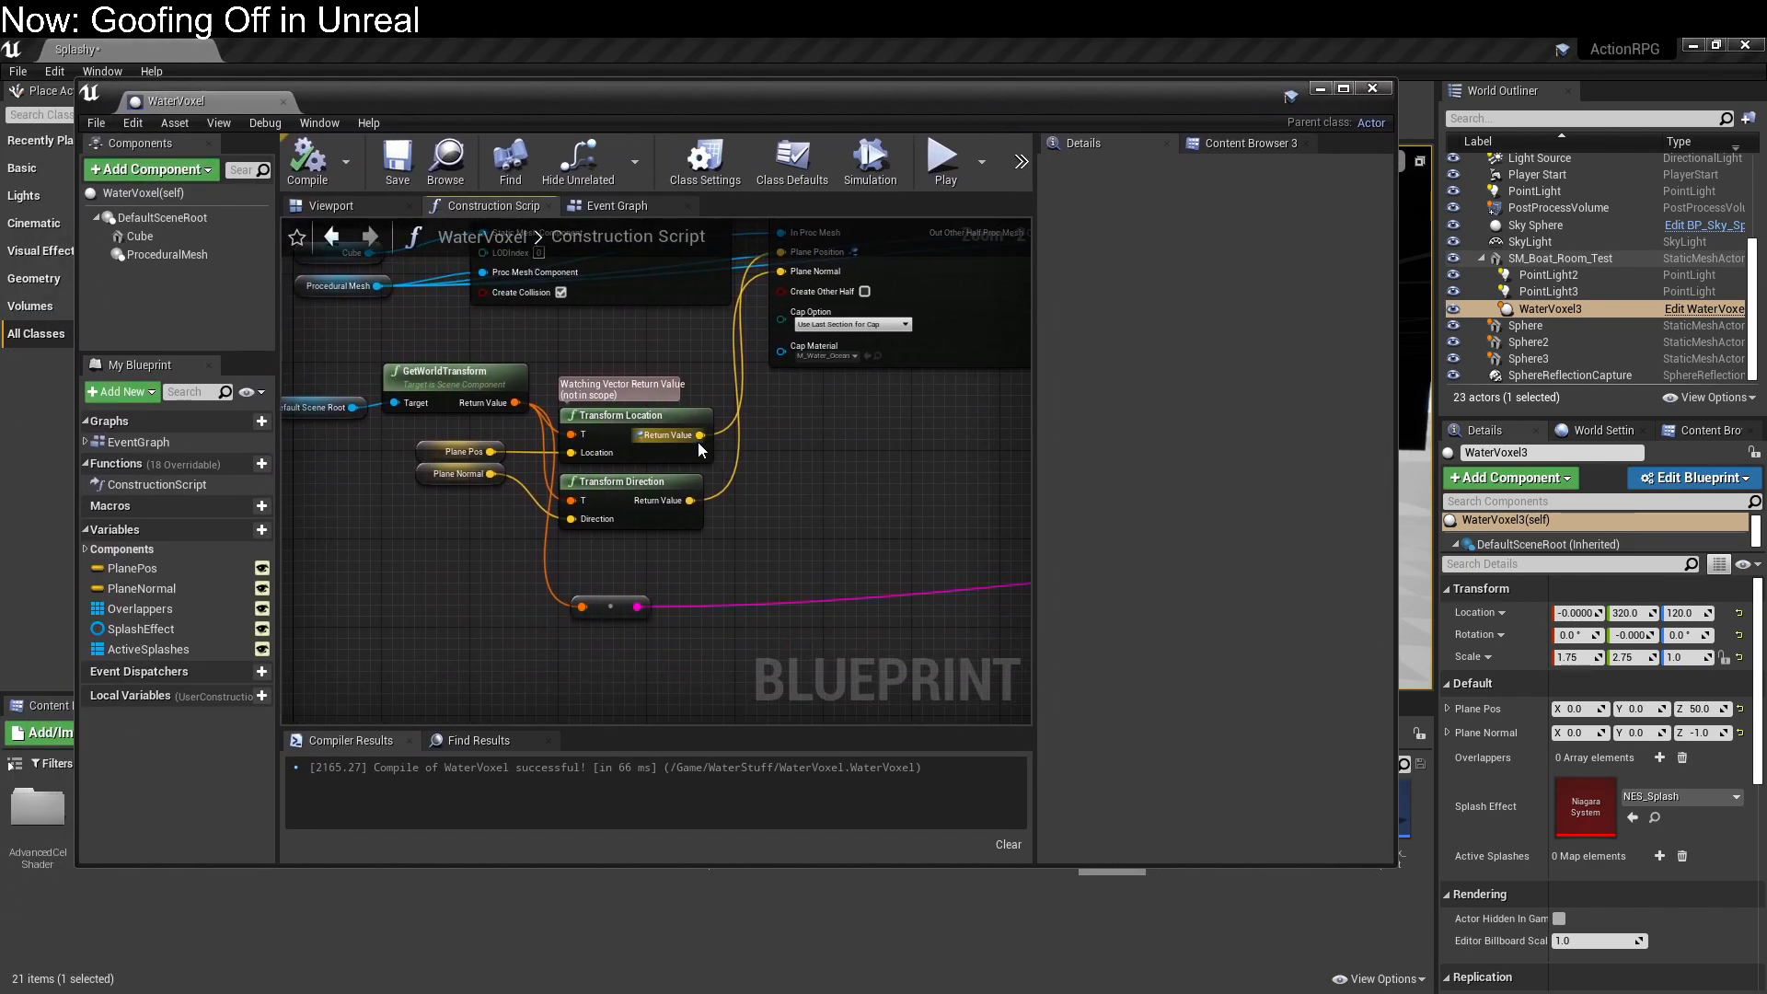
pyautogui.moveTo(697, 439); pyautogui.dragTo(839, 510)
pyautogui.moveTo(631, 518); pyautogui.dragTo(784, 566)
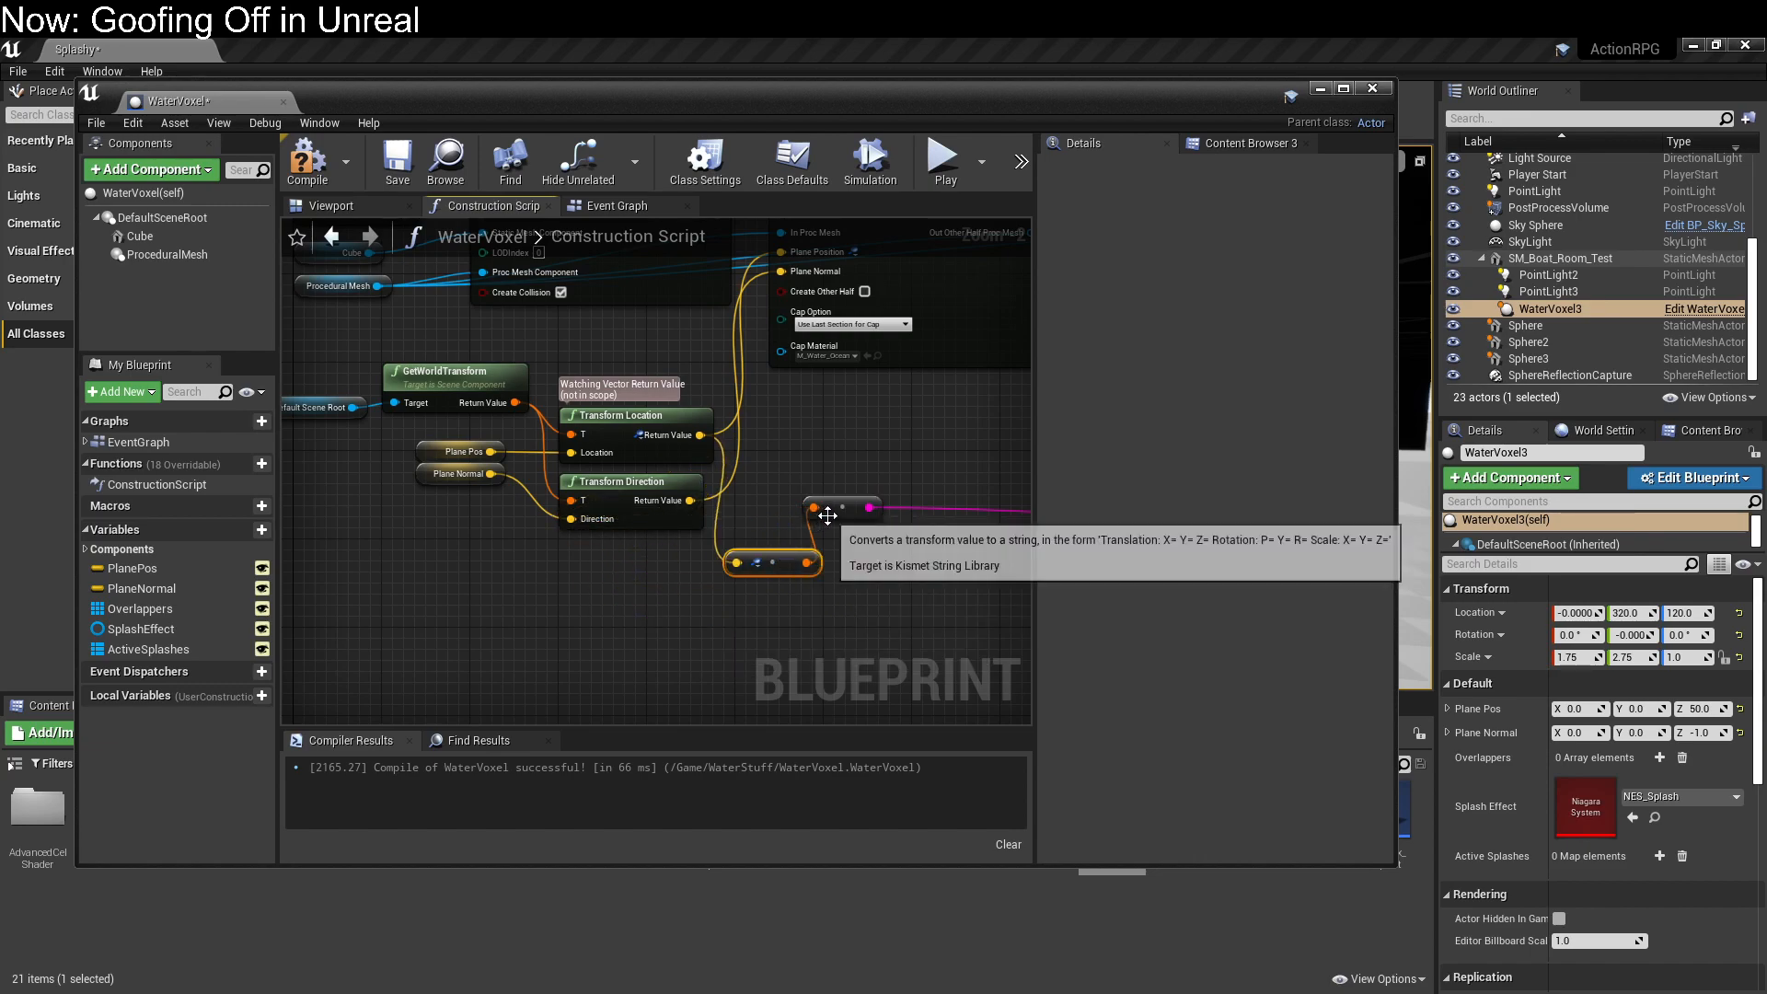
# Step: Delete the vector-to-transform and transform-to-string conversion nodes beside Transform Location
pyautogui.moveTo(856, 521); pyautogui.dragTo(922, 588)
pyautogui.moveTo(922, 587); pyautogui.dragTo(631, 612, button='right')
pyautogui.press('Delete')
pyautogui.click(515, 591)
pyautogui.press('Delete')
# Step: Convert Transform Location's Return Value with a ToString (Vector) node and feed it into Print String's In String
pyautogui.moveTo(445, 472); pyautogui.dragTo(660, 512)
pyautogui.write('tostr')
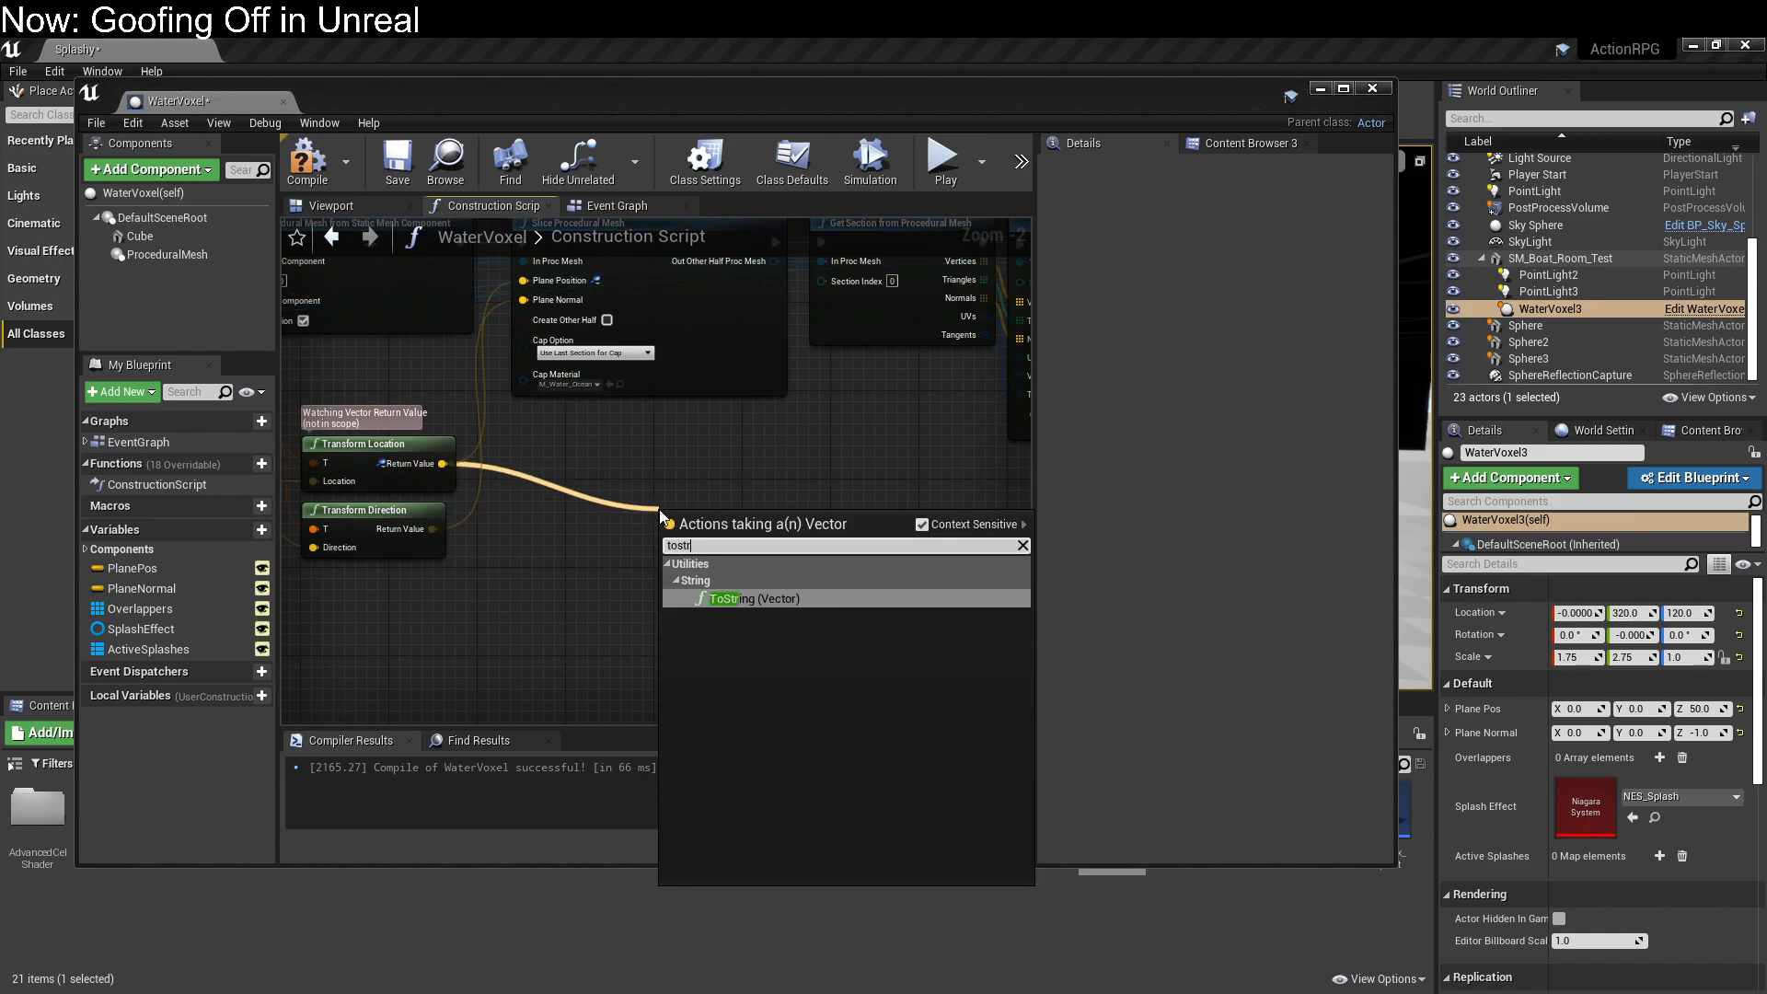
pyautogui.press('Return')
pyautogui.scroll(-2, 747, 611)
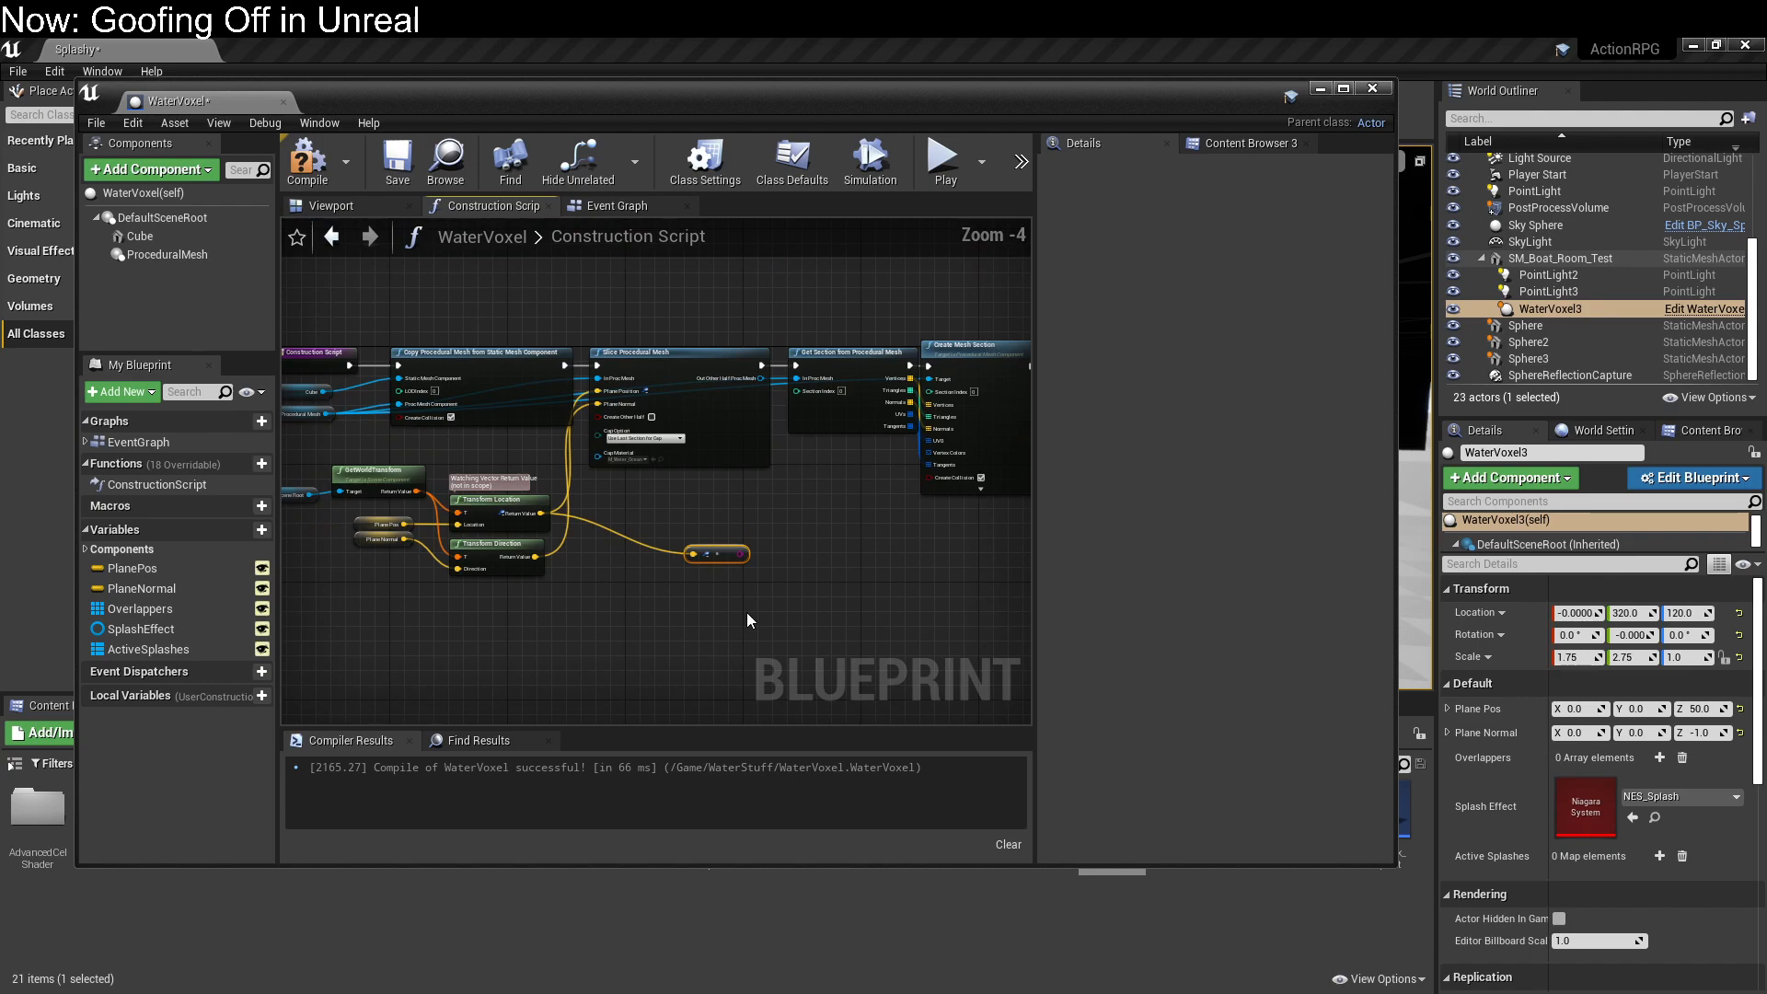
pyautogui.moveTo(652, 581); pyautogui.dragTo(483, 543, button='right')
pyautogui.moveTo(571, 520); pyautogui.dragTo(974, 559)
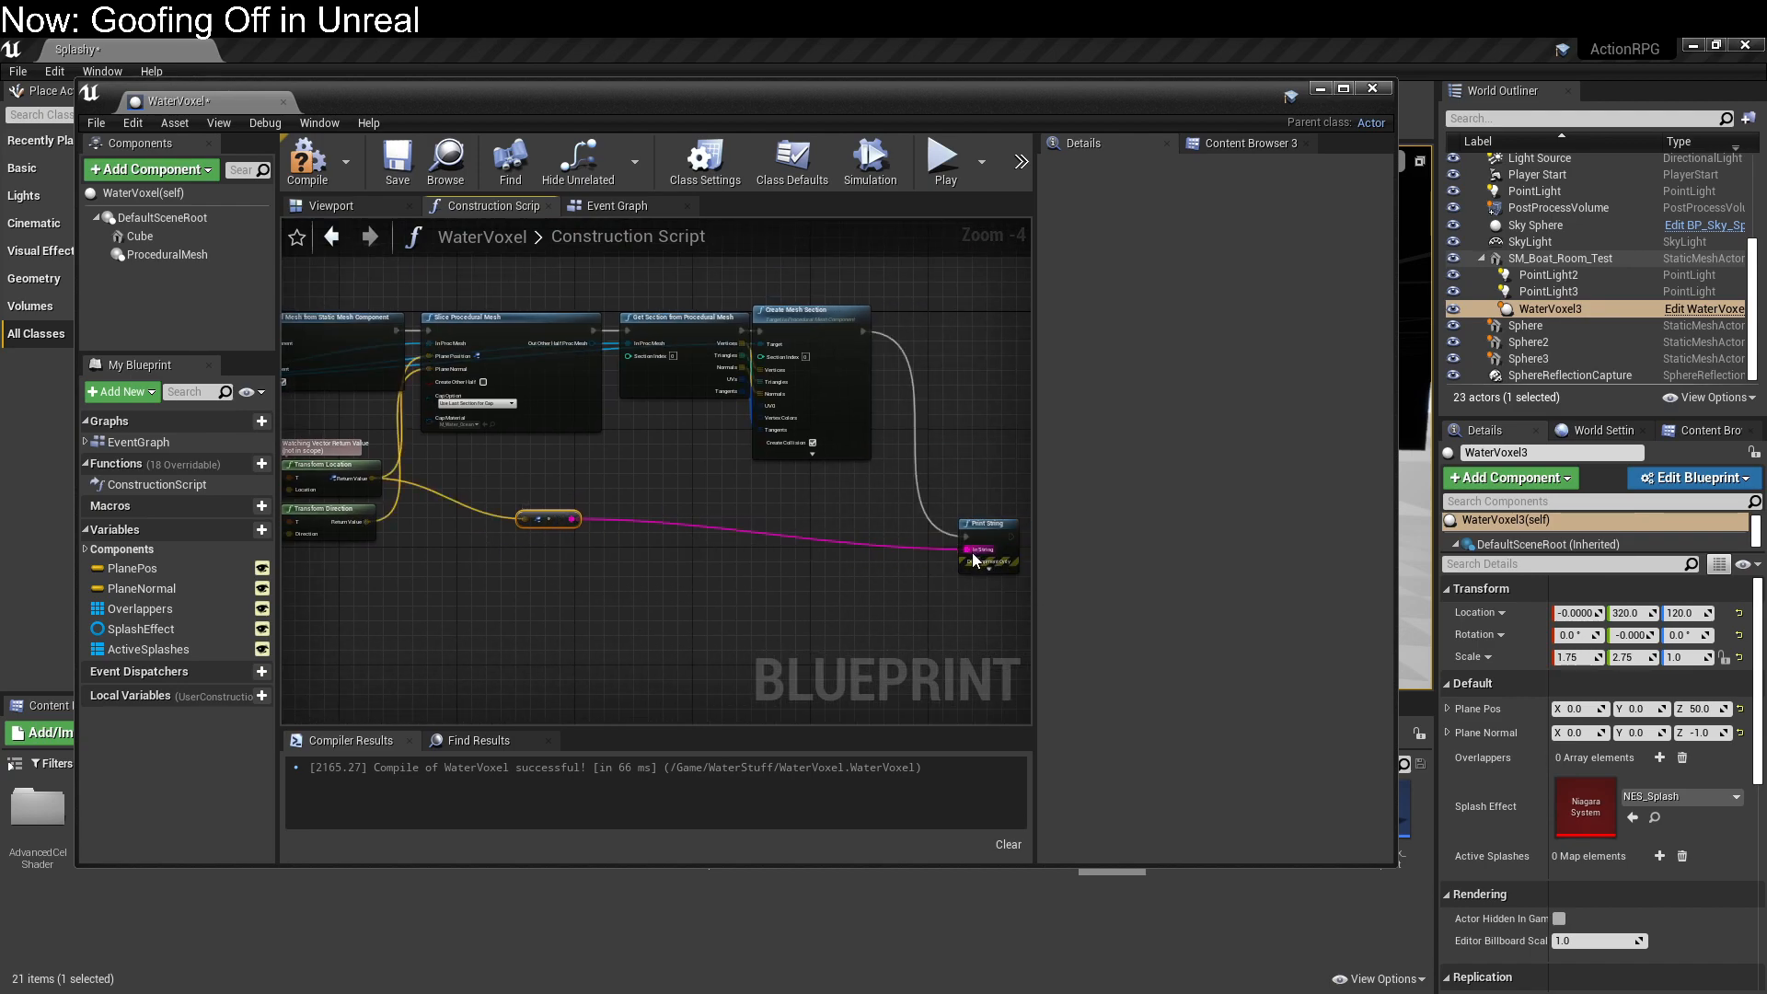
# Step: Compile the blueprint, move its window aside, and nudge WaterVoxel3 along its local Z axis to print the transformed plane location
pyautogui.click(323, 173)
pyautogui.moveTo(525, 112); pyautogui.dragTo(152, 137)
pyautogui.click(948, 112)
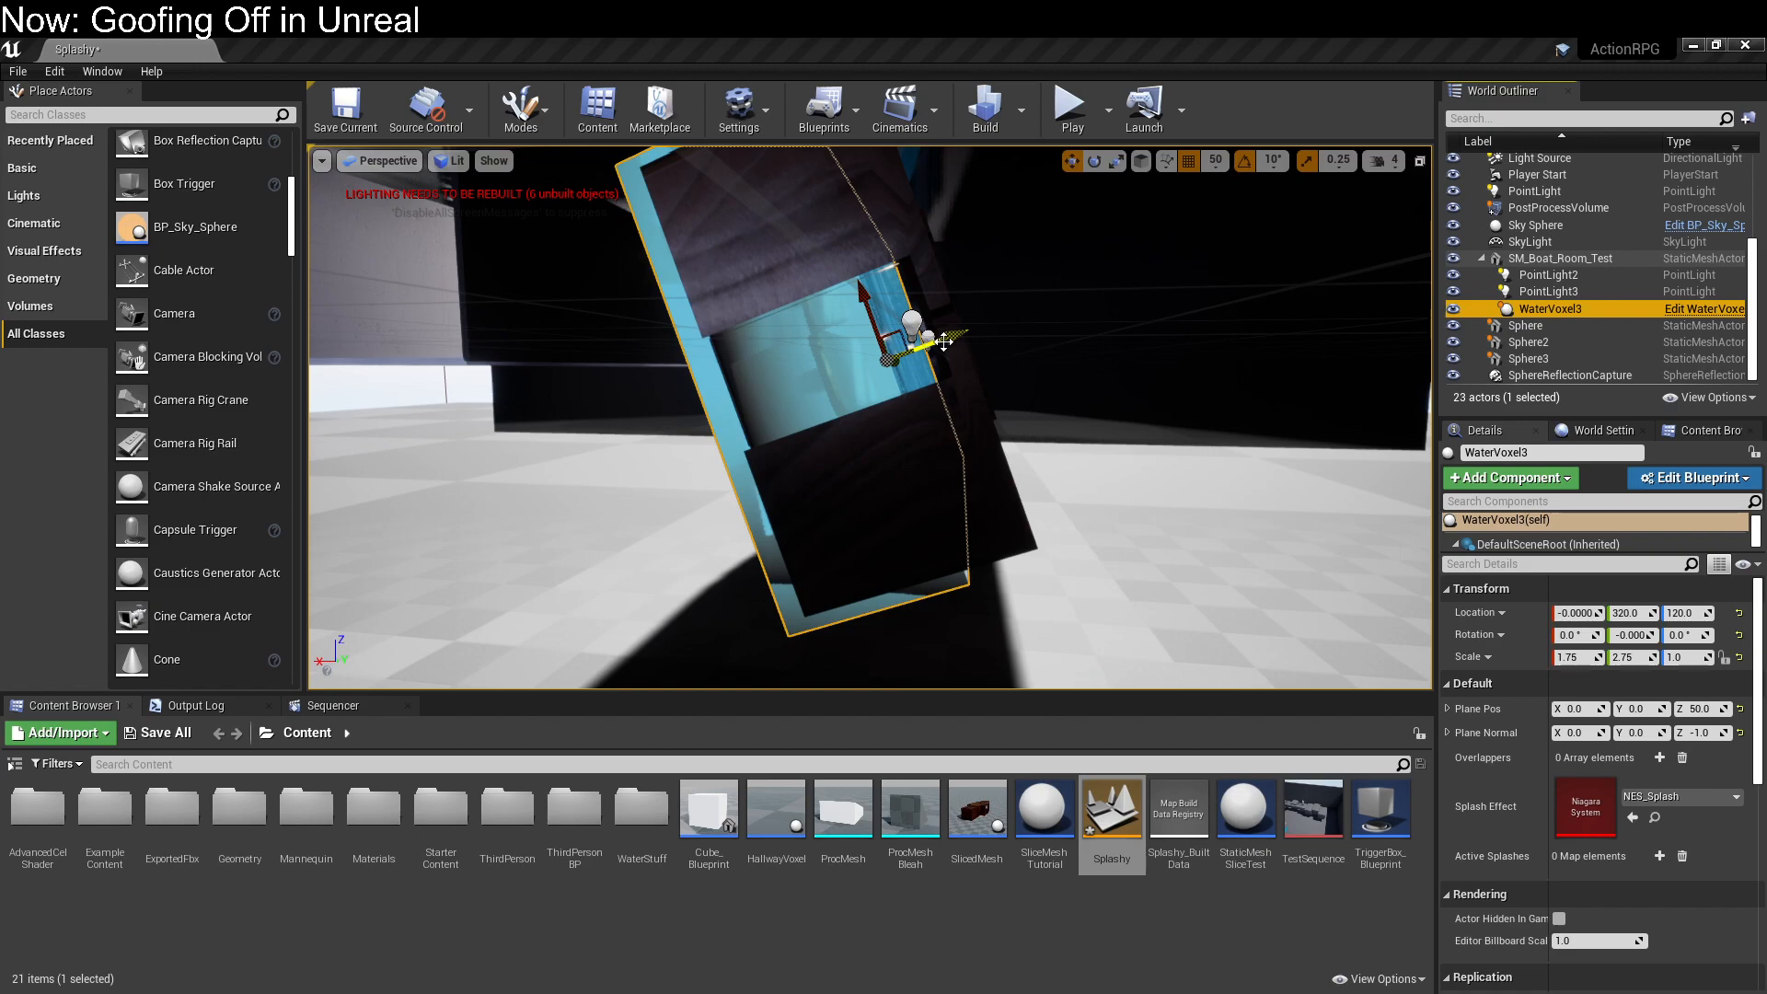
pyautogui.moveTo(941, 342)
pyautogui.mouseDown()
pyautogui.moveTo(977, 337)
pyautogui.moveTo(937, 338)
pyautogui.mouseUp()
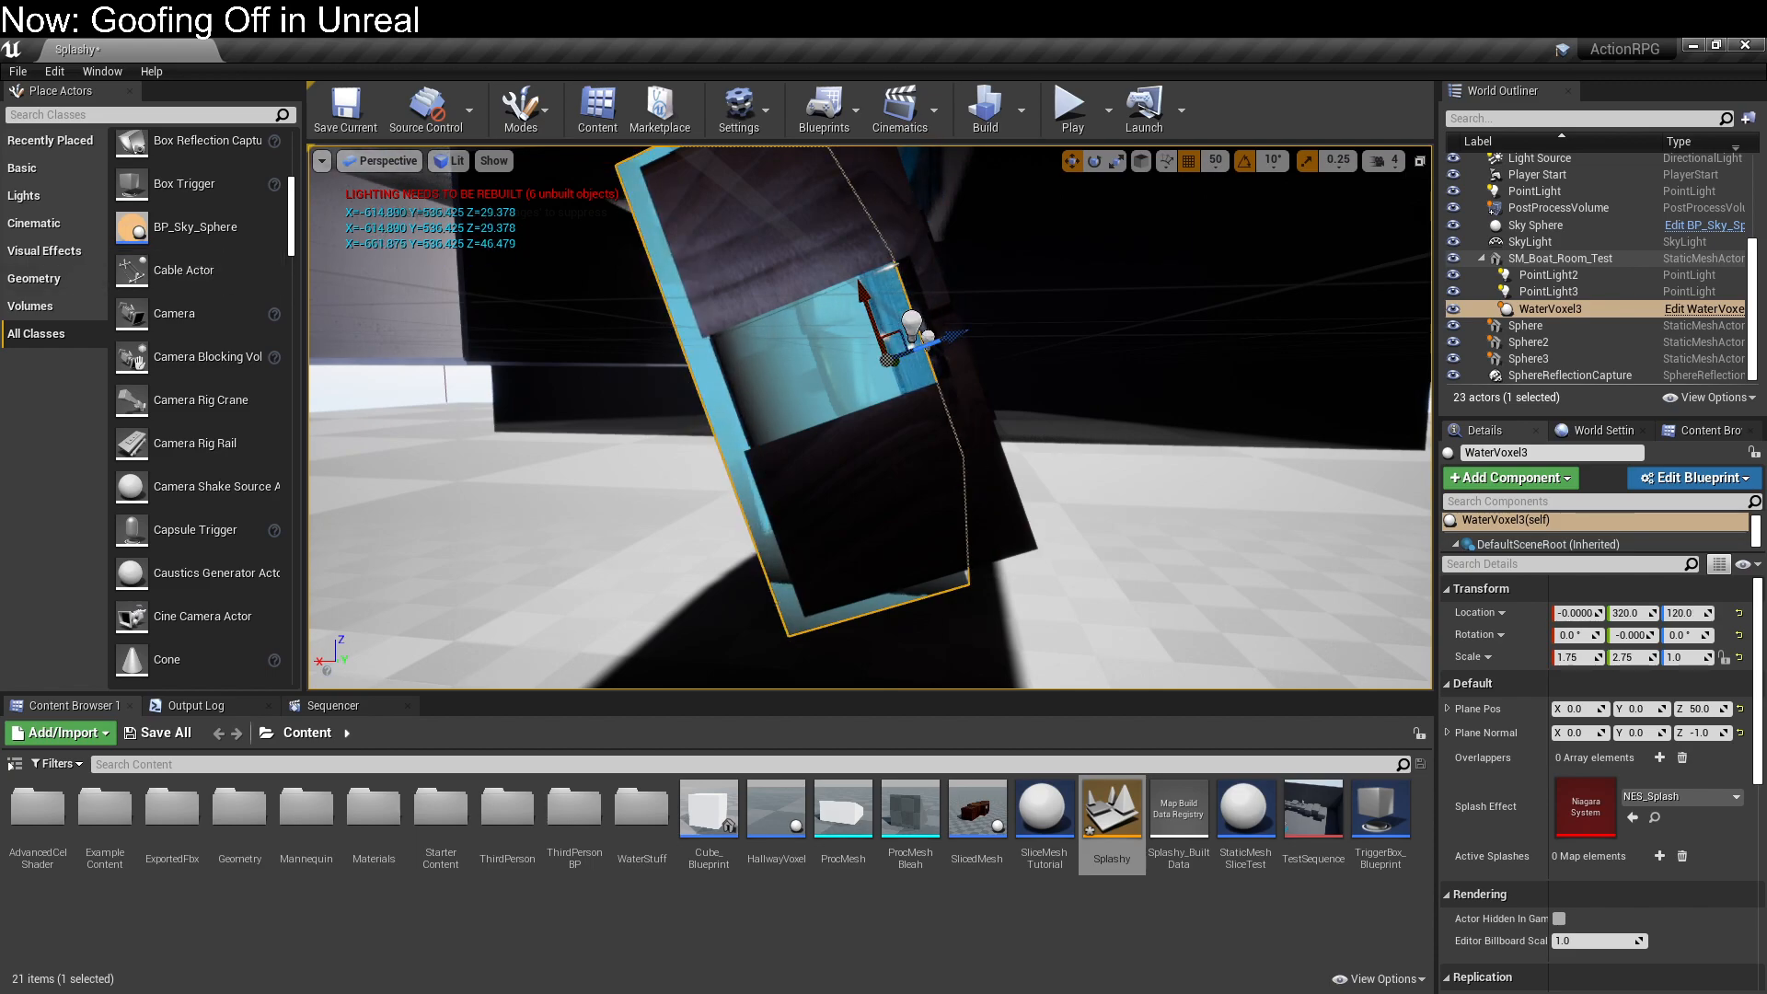
# Step: Connect Plane Pos and Plane Normal directly to Slice Procedural Mesh's Plane Position and Plane Normal inputs, and save the blueprint
pyautogui.moveTo(0, 149); pyautogui.dragTo(1052, 217)
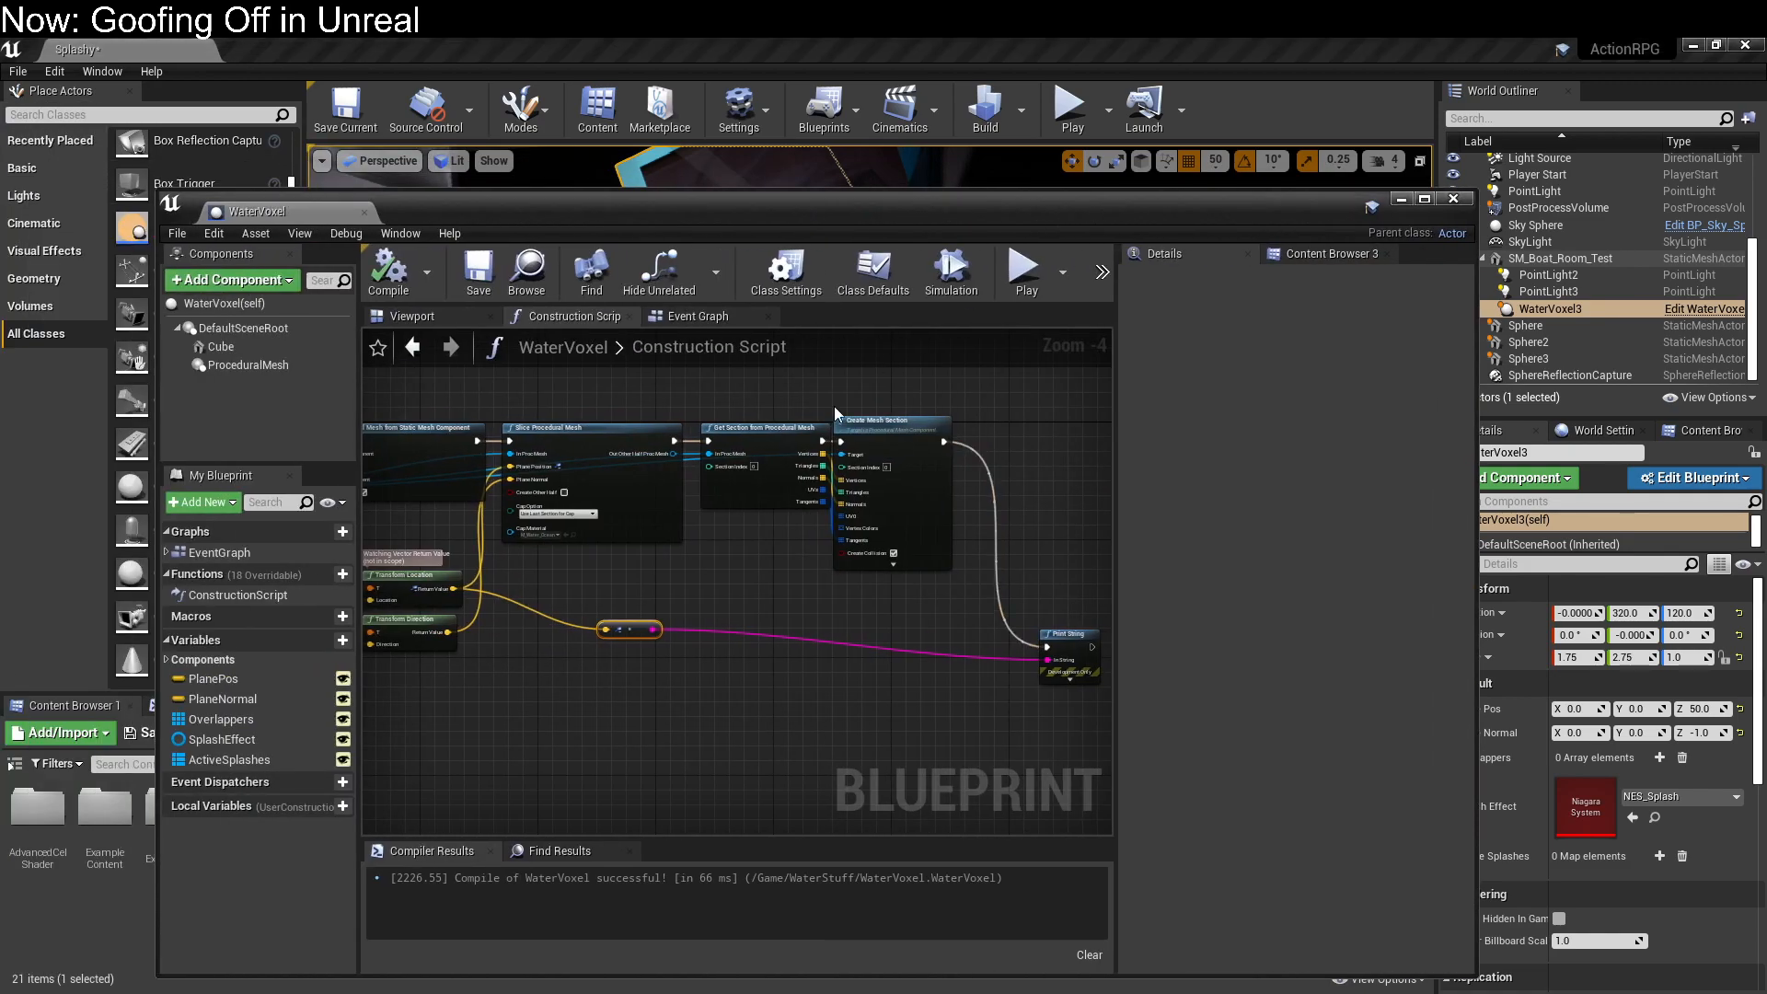
pyautogui.scroll(1, 829, 718)
pyautogui.moveTo(593, 676); pyautogui.dragTo(811, 759, button='right')
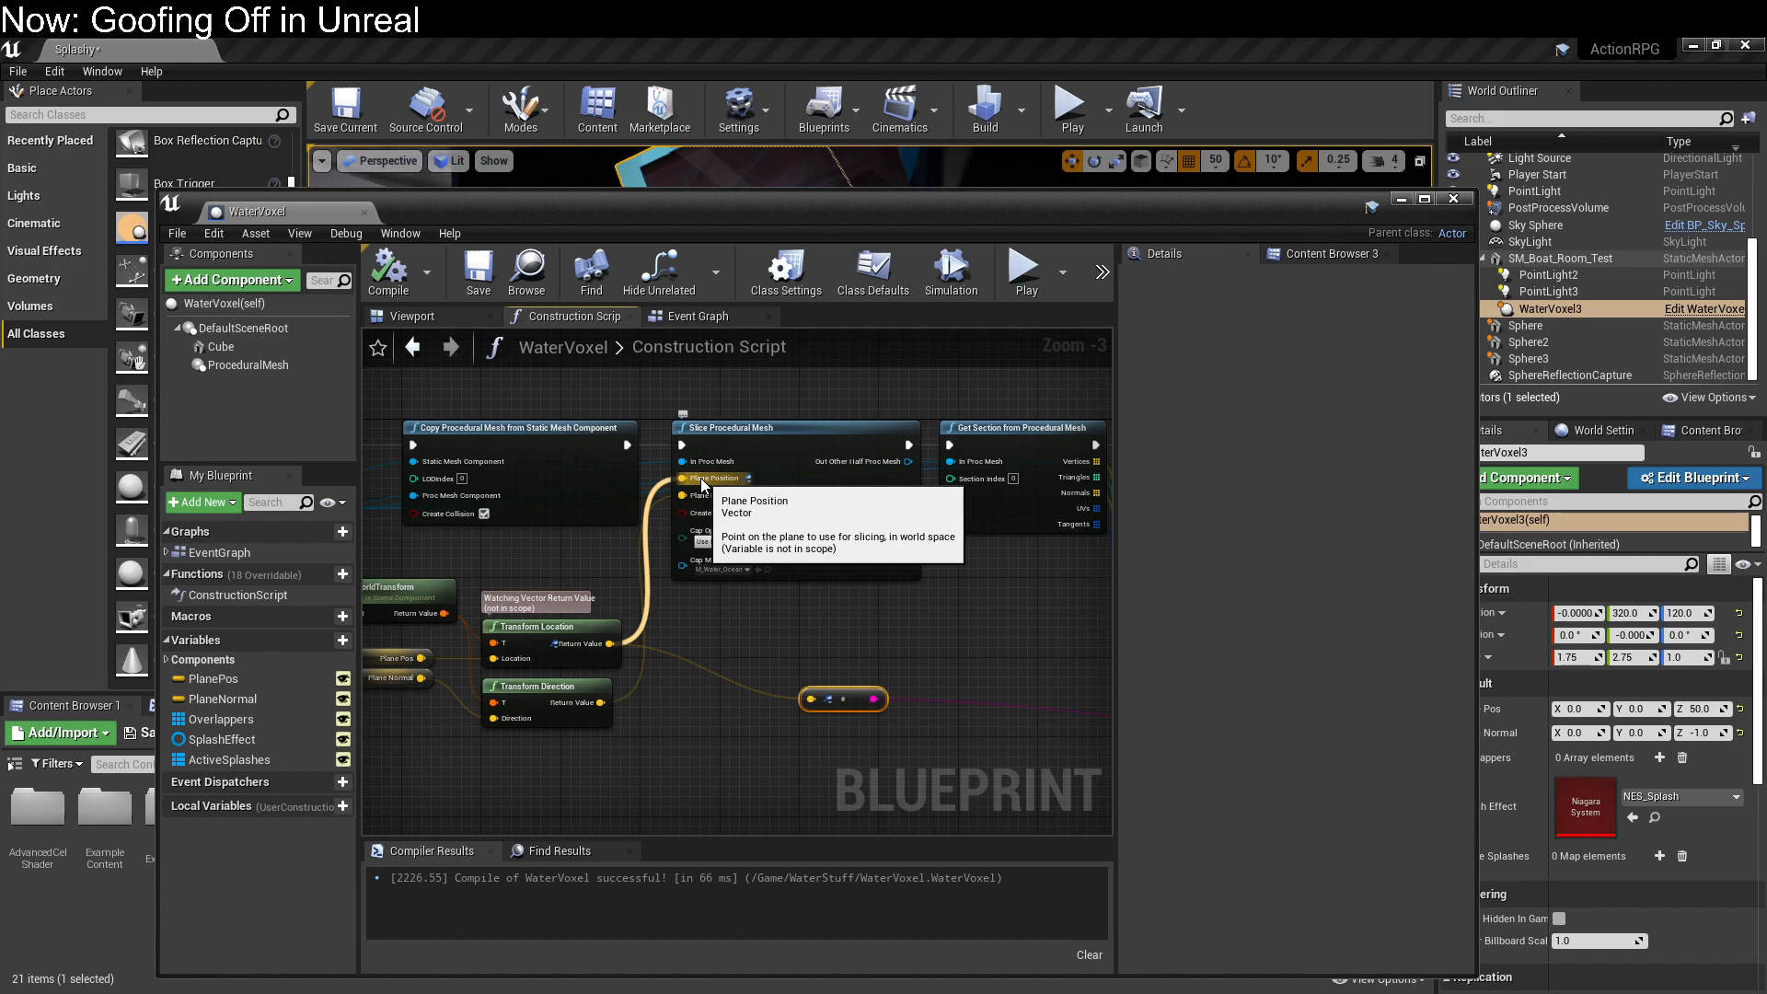
pyautogui.moveTo(650, 714); pyautogui.dragTo(756, 612, button='right')
pyautogui.click(658, 526)
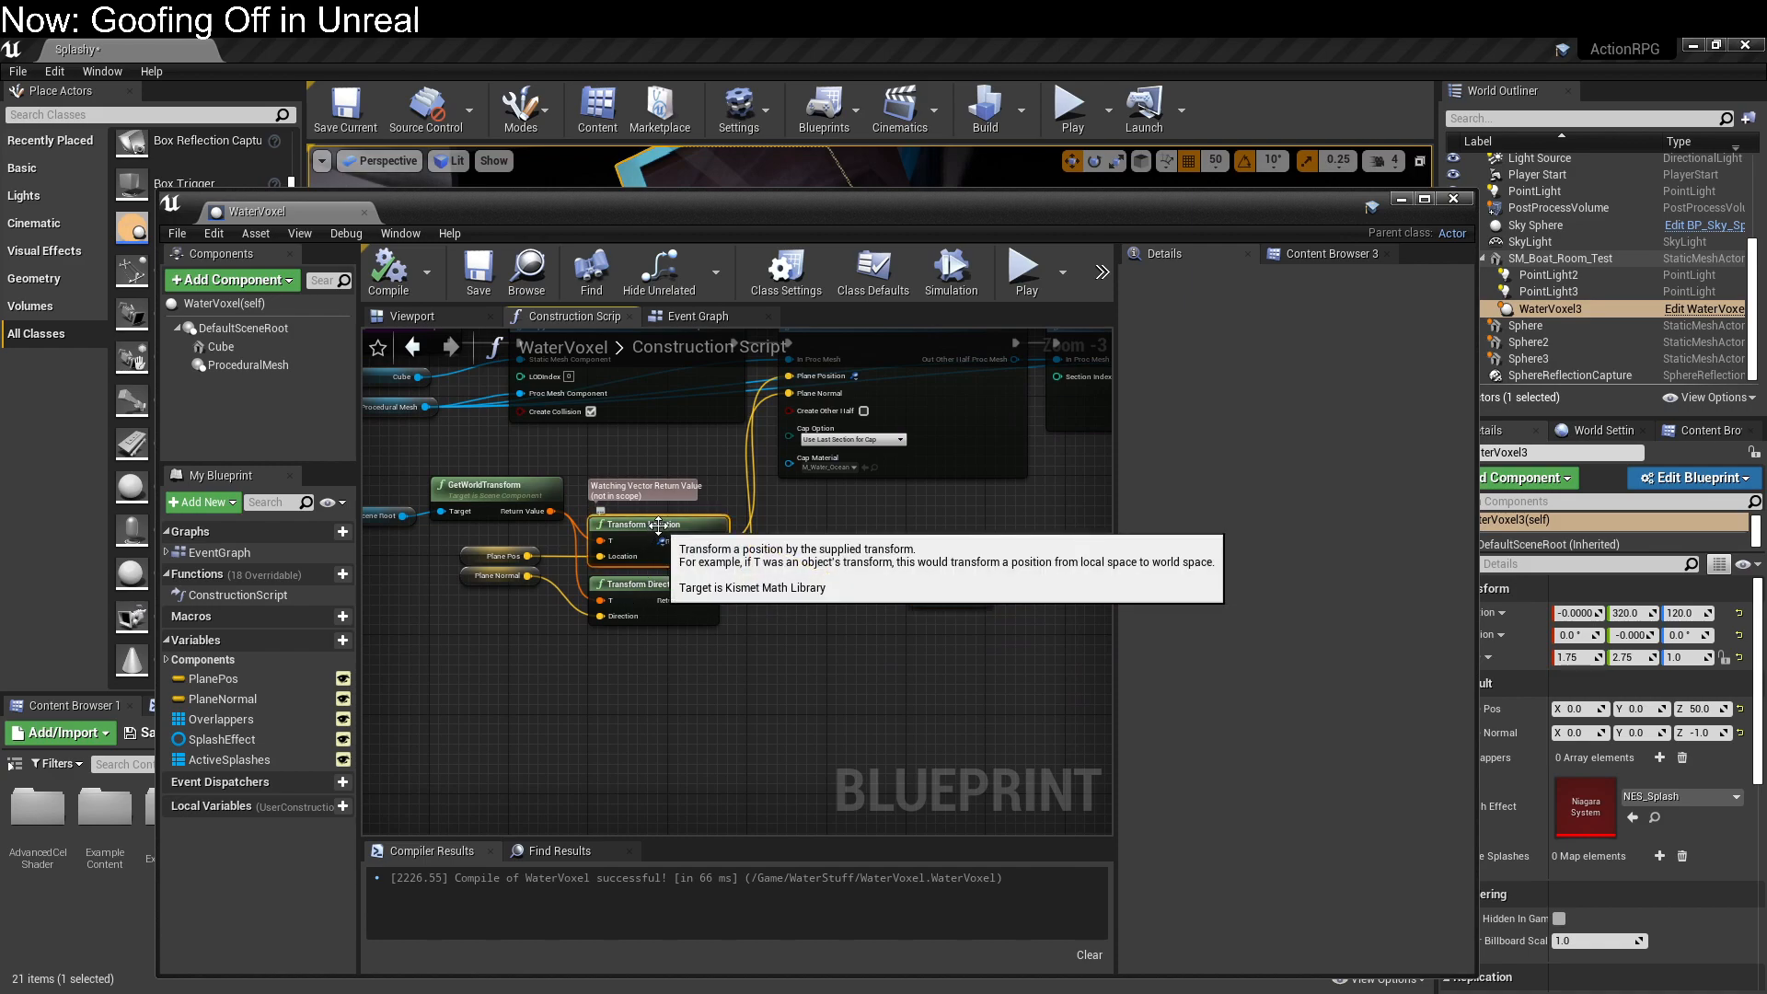
pyautogui.click(780, 384)
pyautogui.moveTo(527, 557); pyautogui.dragTo(788, 376)
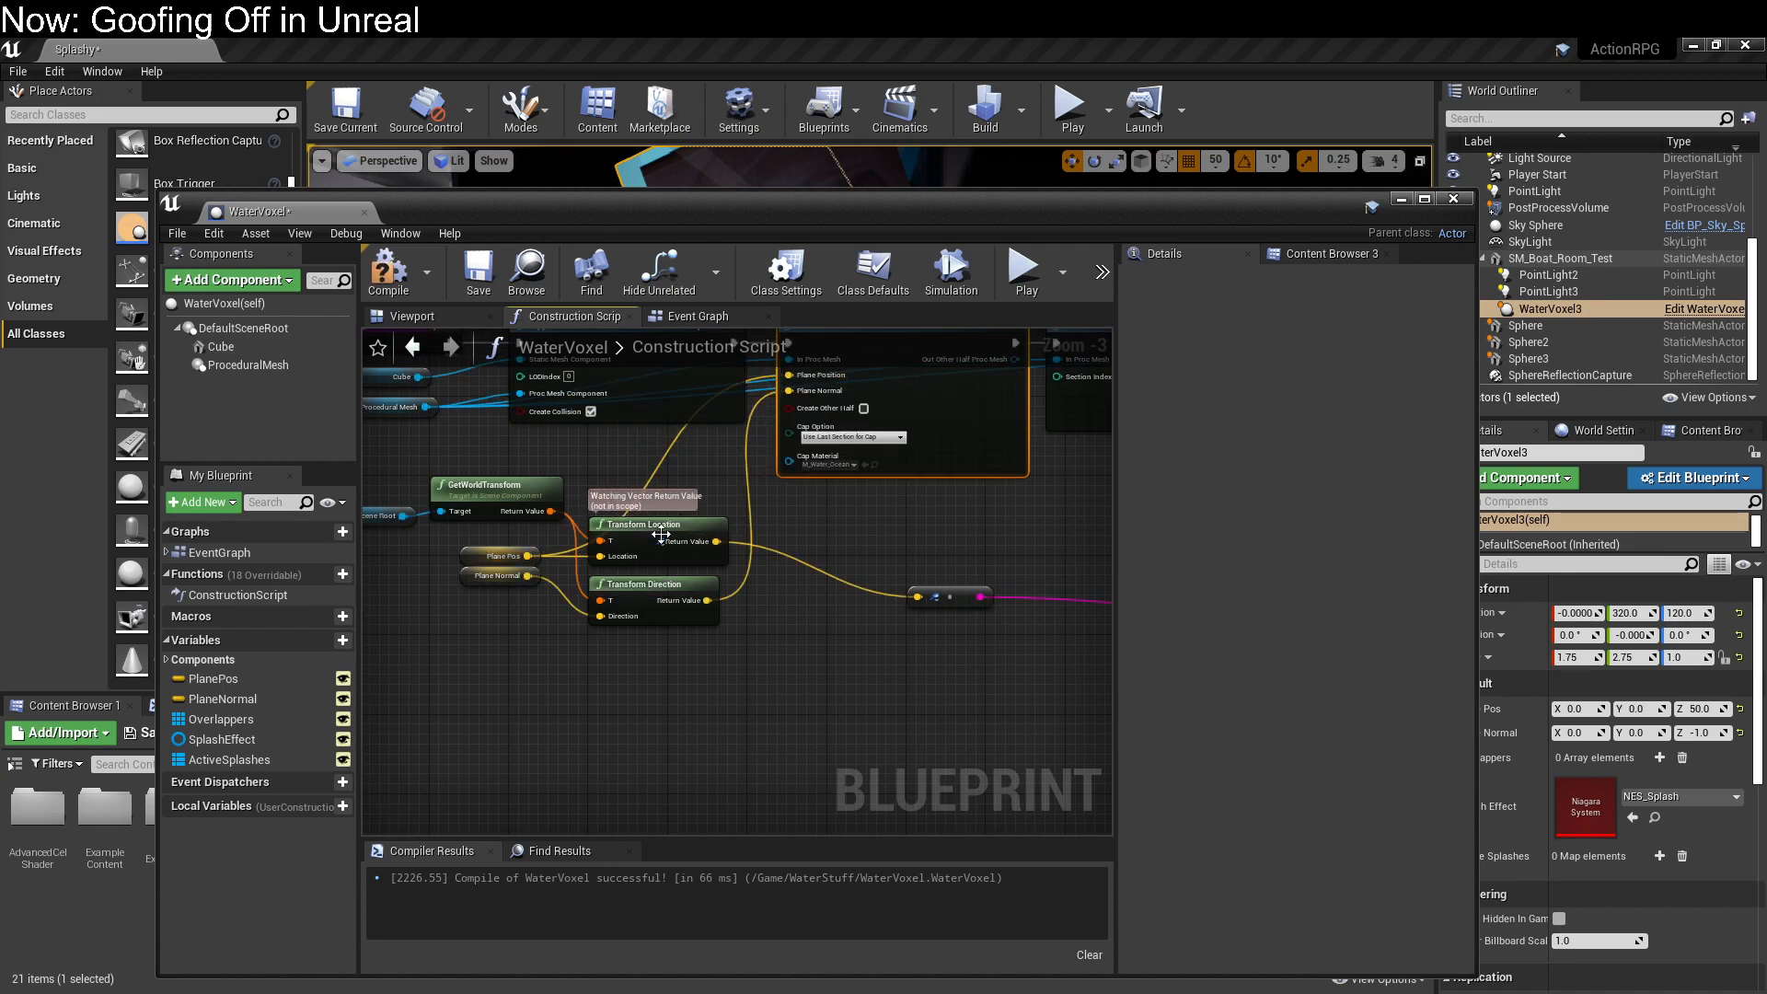
pyautogui.moveTo(529, 576); pyautogui.dragTo(792, 390)
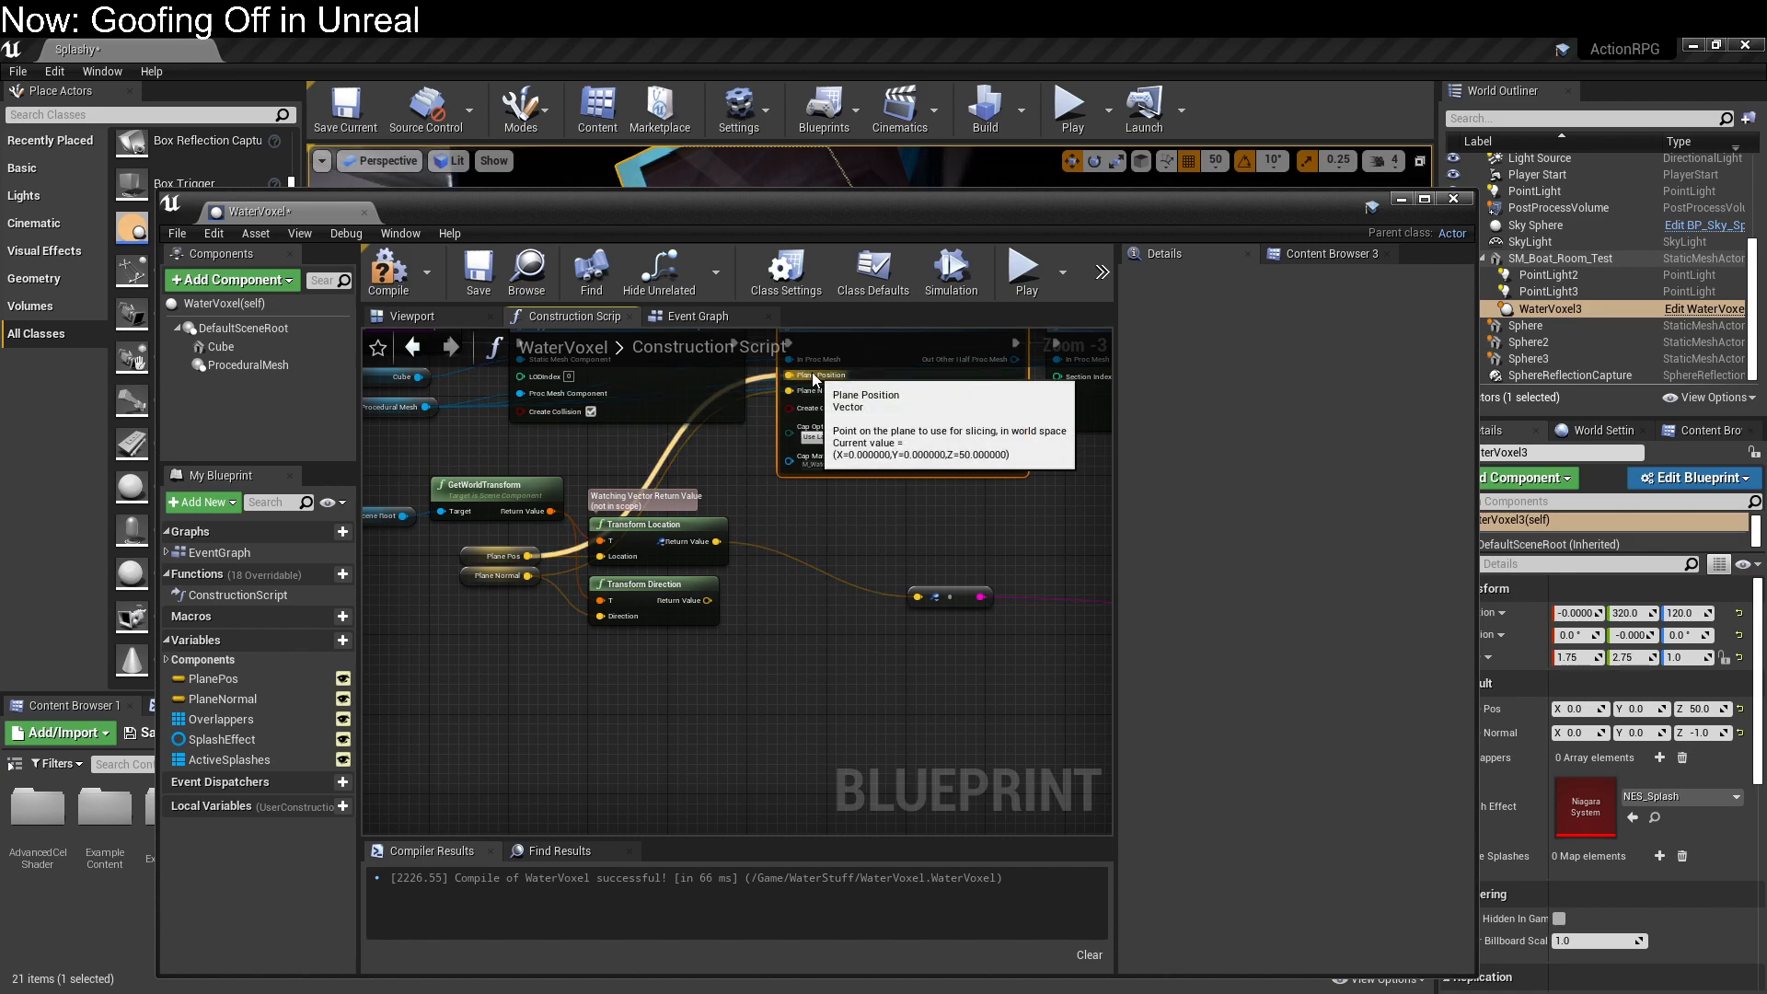
pyautogui.click(465, 275)
# Step: Move the blueprint window aside and test the water cut by nudging WaterVoxel3 along its local Z axis, undoing the move
pyautogui.moveTo(694, 216); pyautogui.dragTo(0, 189)
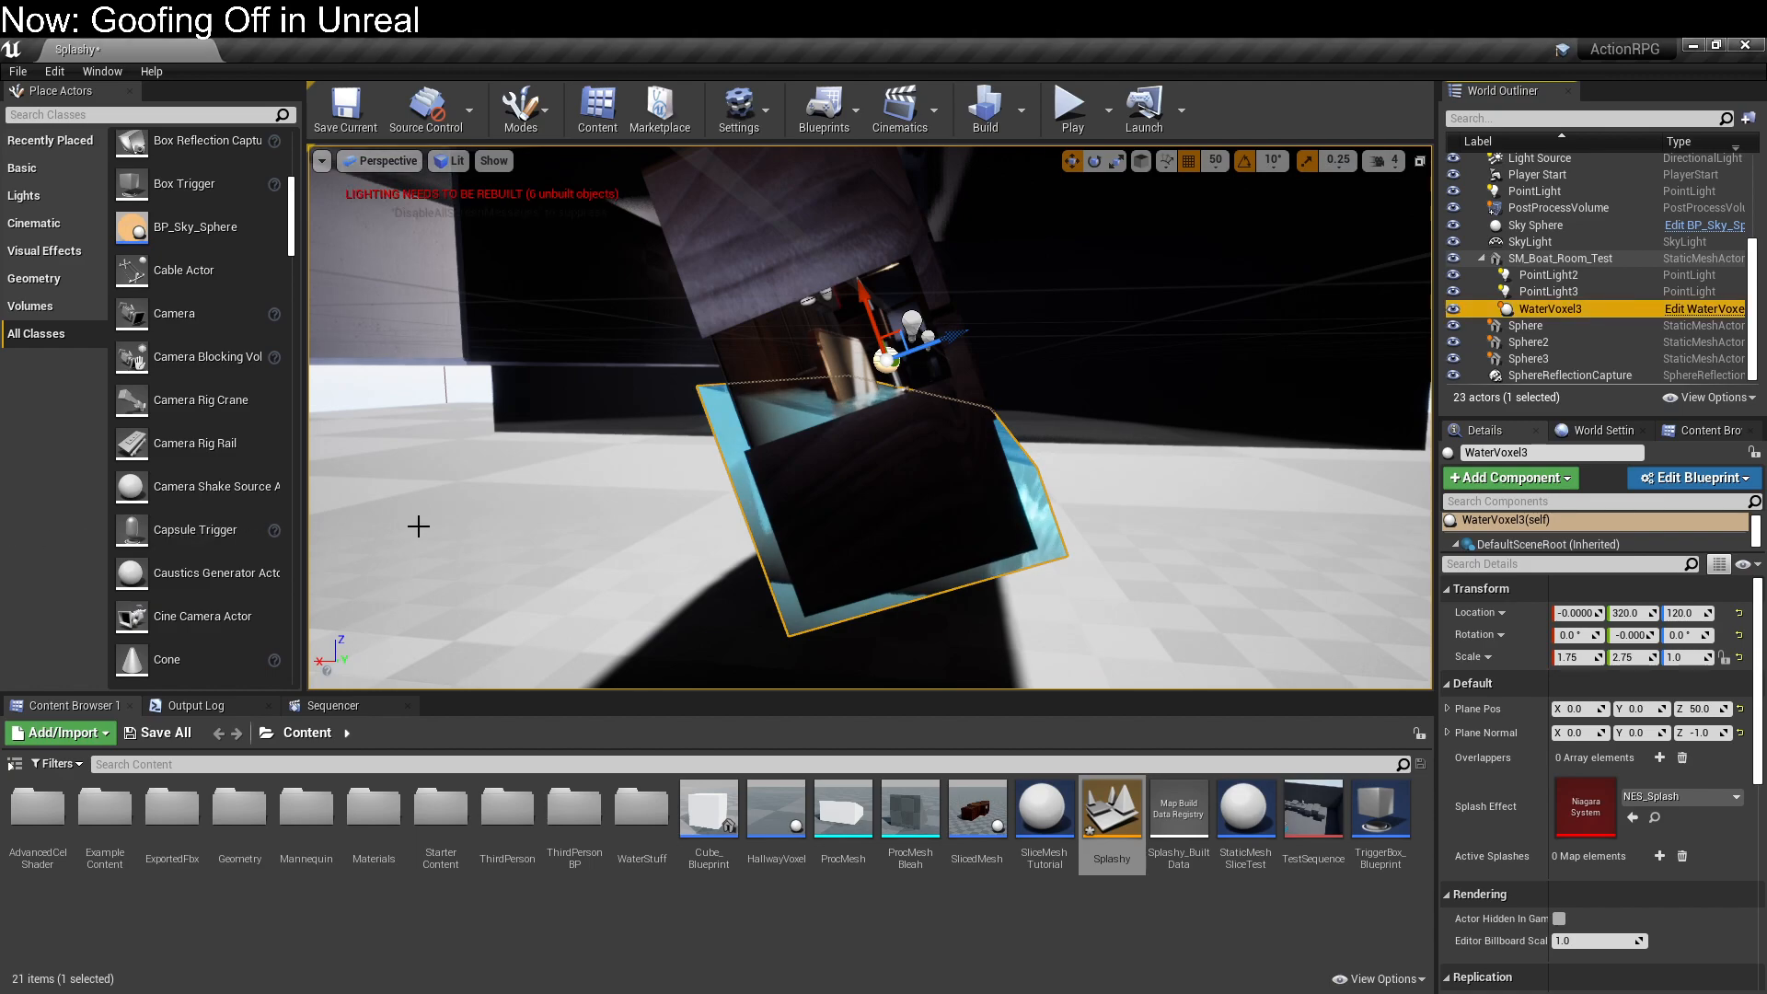
pyautogui.moveTo(885, 476)
pyautogui.mouseDown(button='right')
pyautogui.moveTo(935, 477)
pyautogui.moveTo(885, 477)
pyautogui.mouseUp(button='right')
pyautogui.press('d')
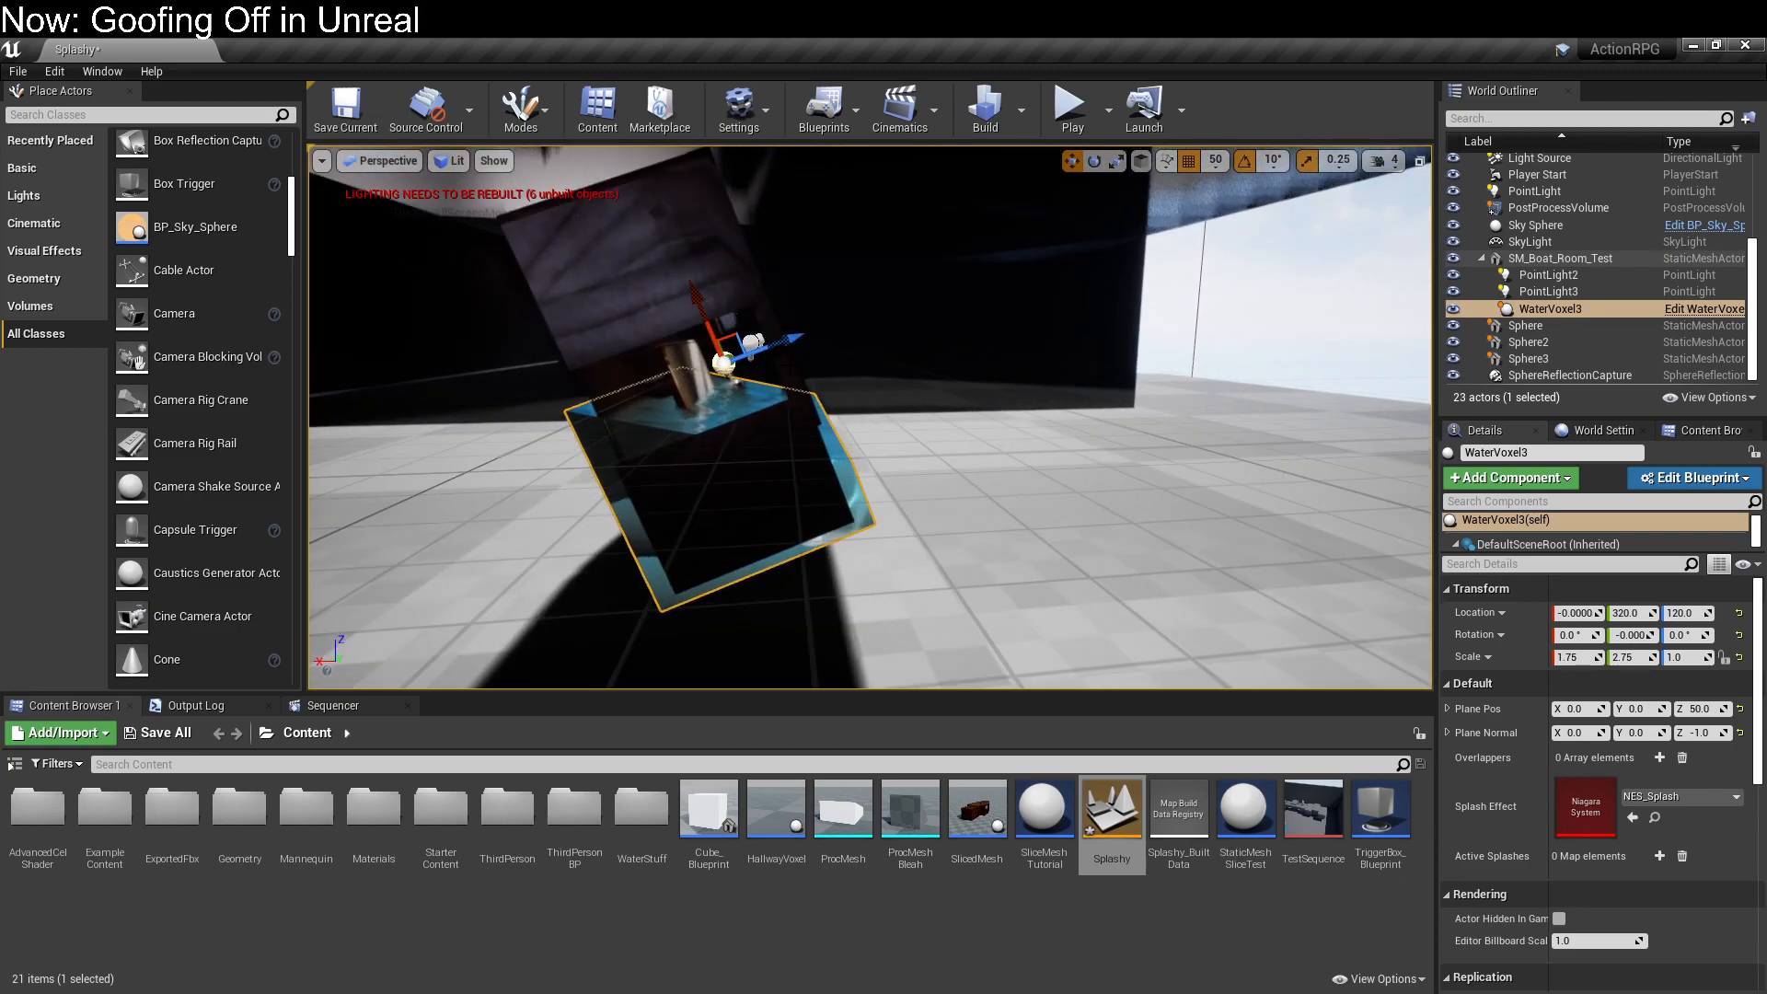
pyautogui.moveTo(810, 340); pyautogui.dragTo(852, 326)
pyautogui.hotkey('ctrl', 'z')
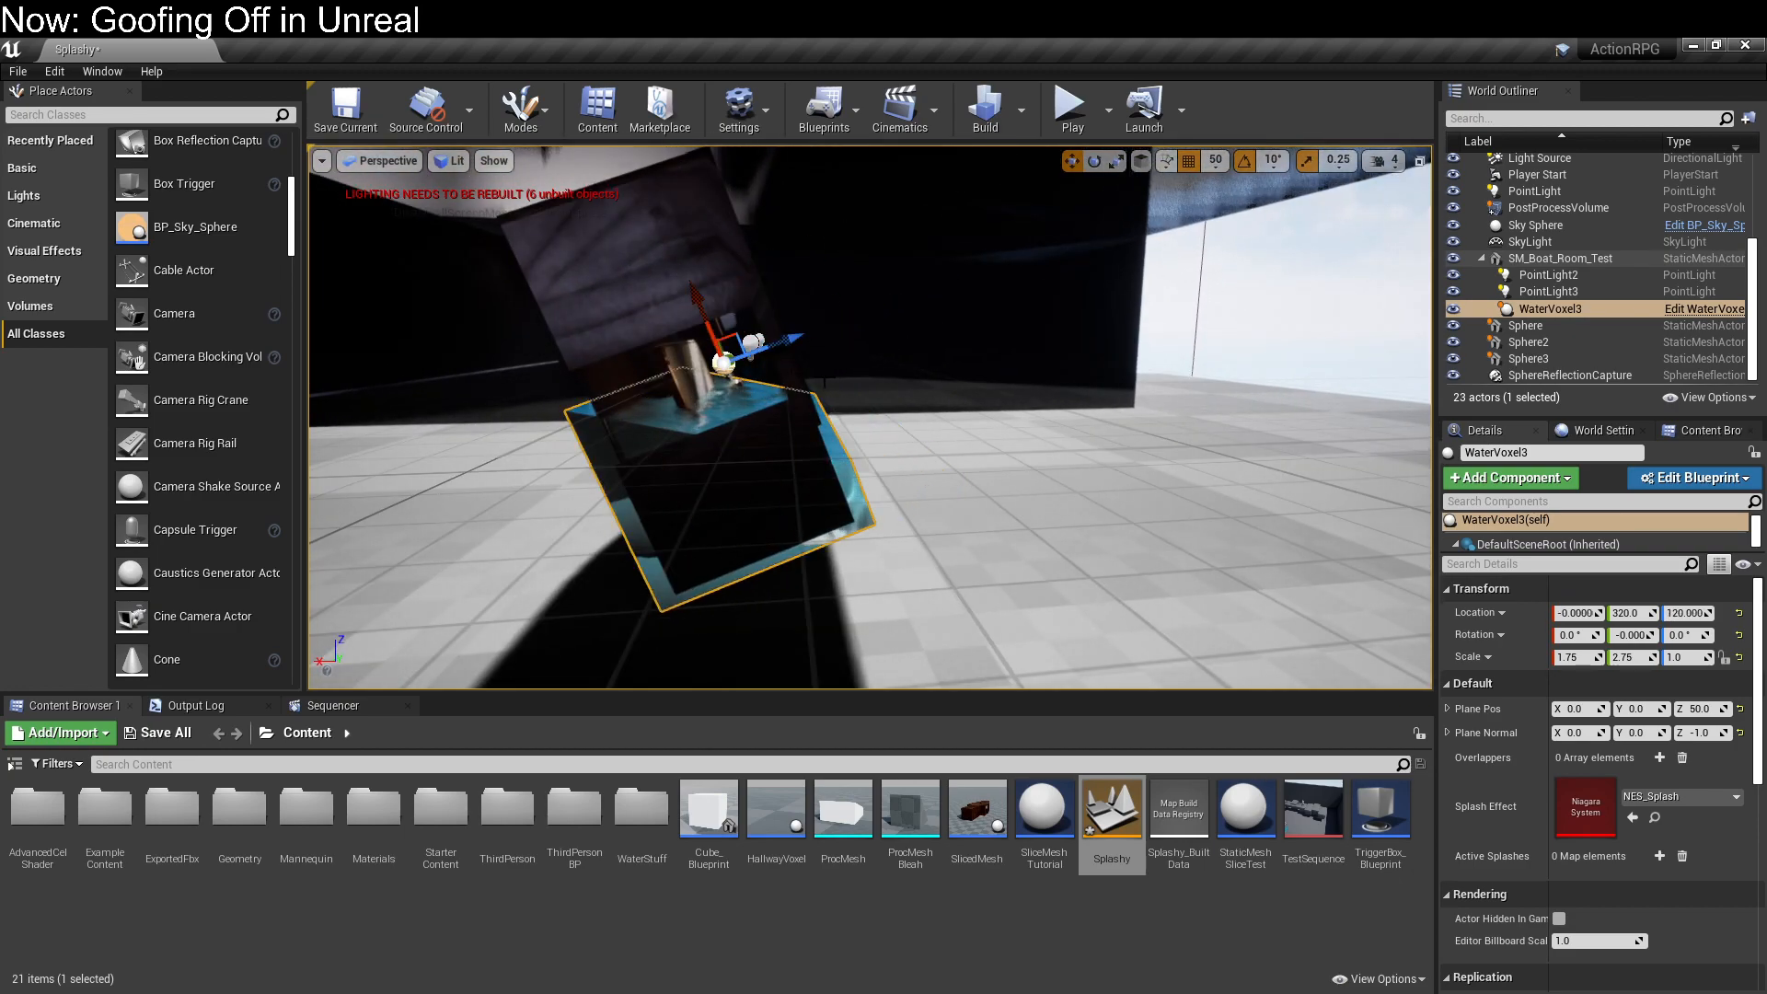
# Step: Rotate SM_Boat_Room_Test to a Y rotation of about 20°, and nudge WaterVoxel3 to refresh its water cut
pyautogui.click(1560, 258)
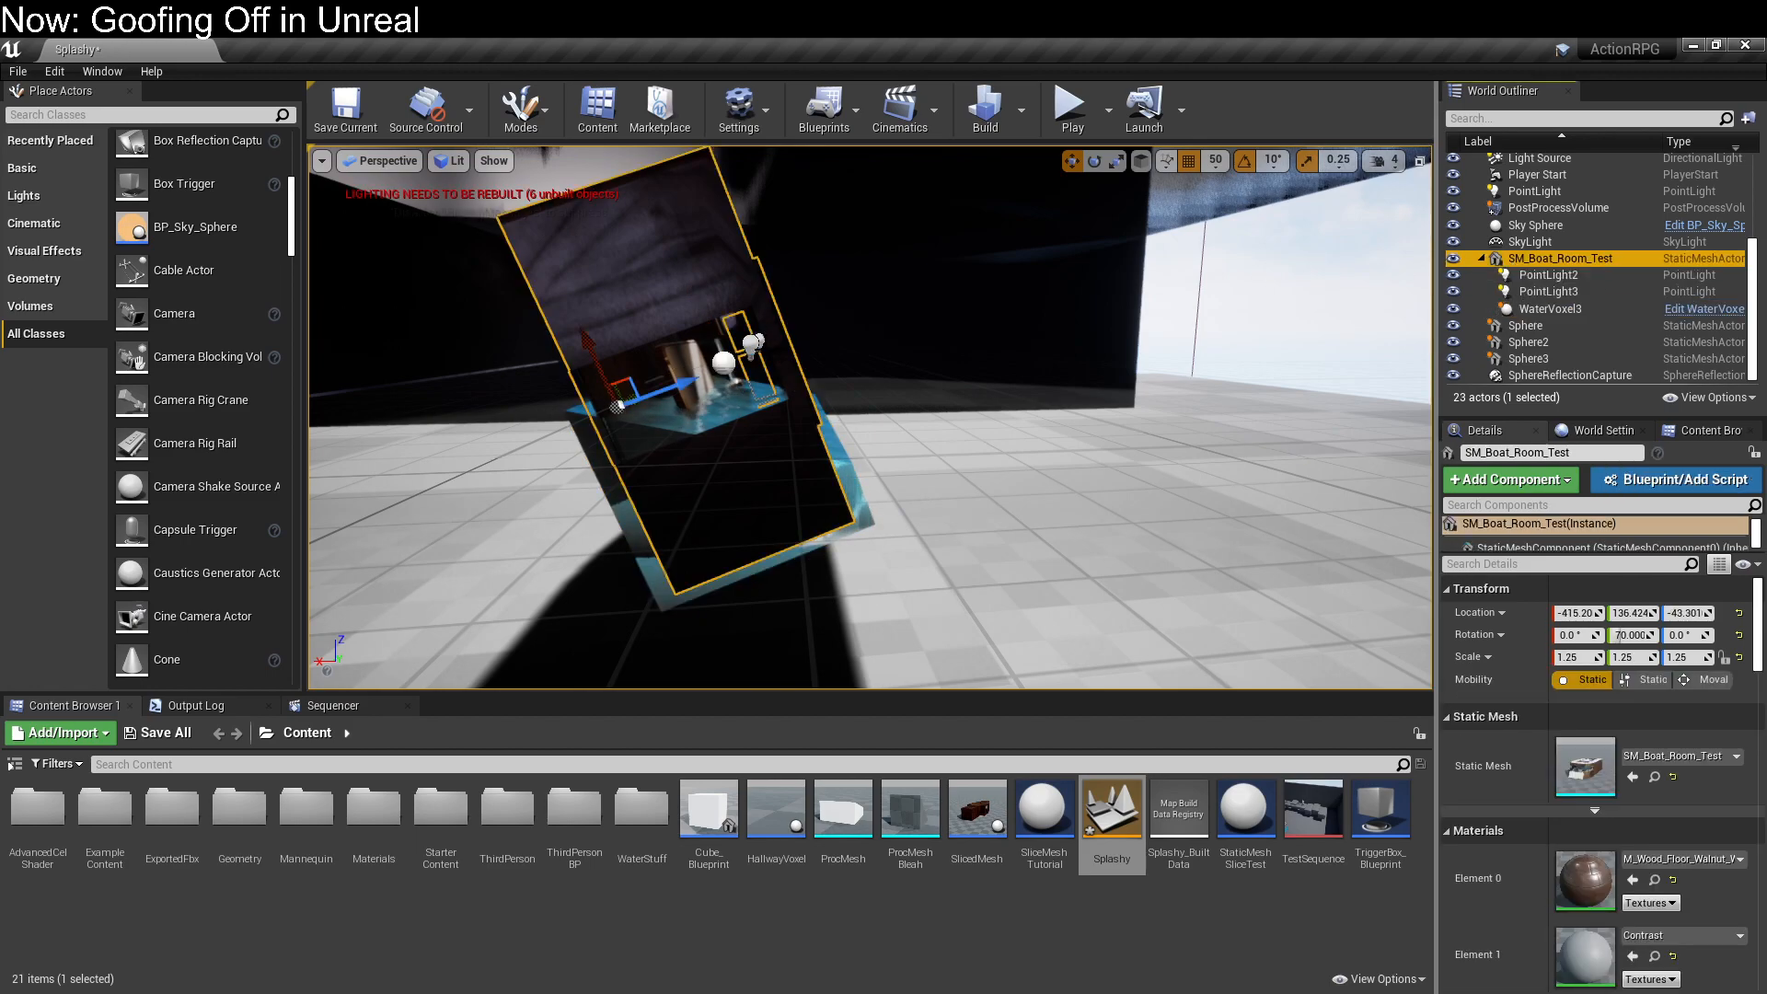
pyautogui.press('e')
pyautogui.moveTo(644, 306); pyautogui.dragTo(810, 460)
pyautogui.press('w')
pyautogui.click(808, 385)
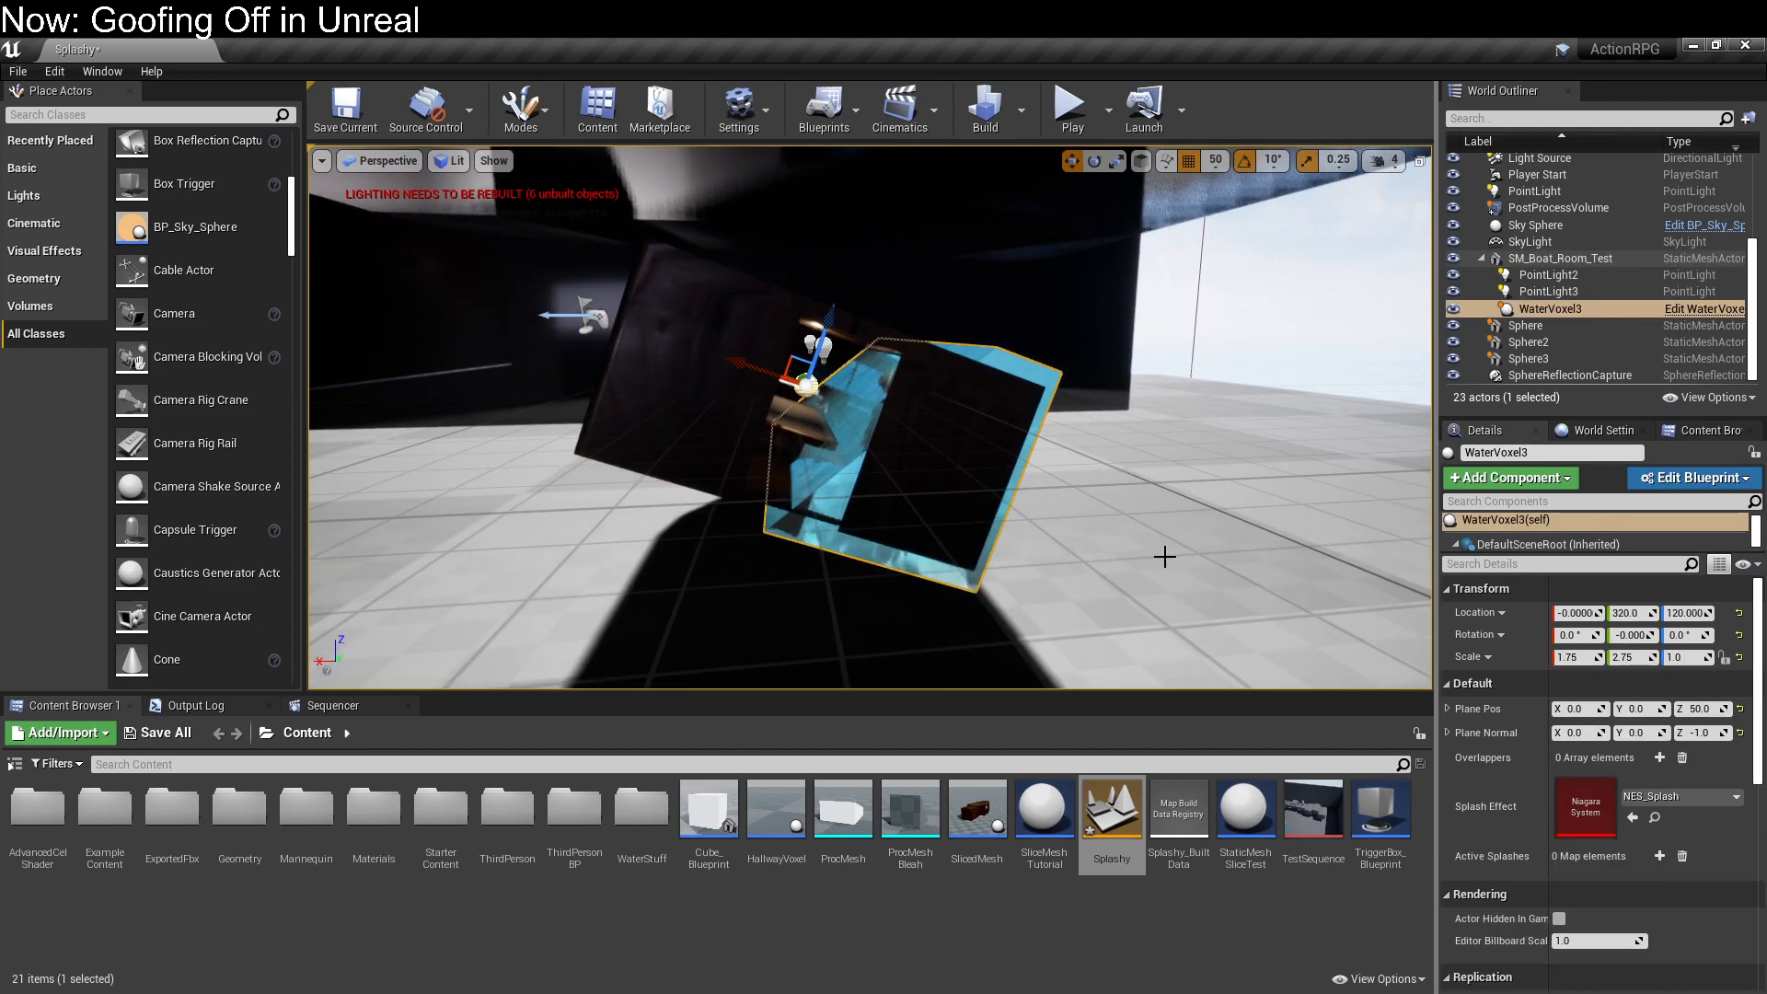
pyautogui.moveTo(734, 361)
pyautogui.mouseDown()
pyautogui.moveTo(713, 353)
pyautogui.moveTo(734, 361)
pyautogui.mouseUp()
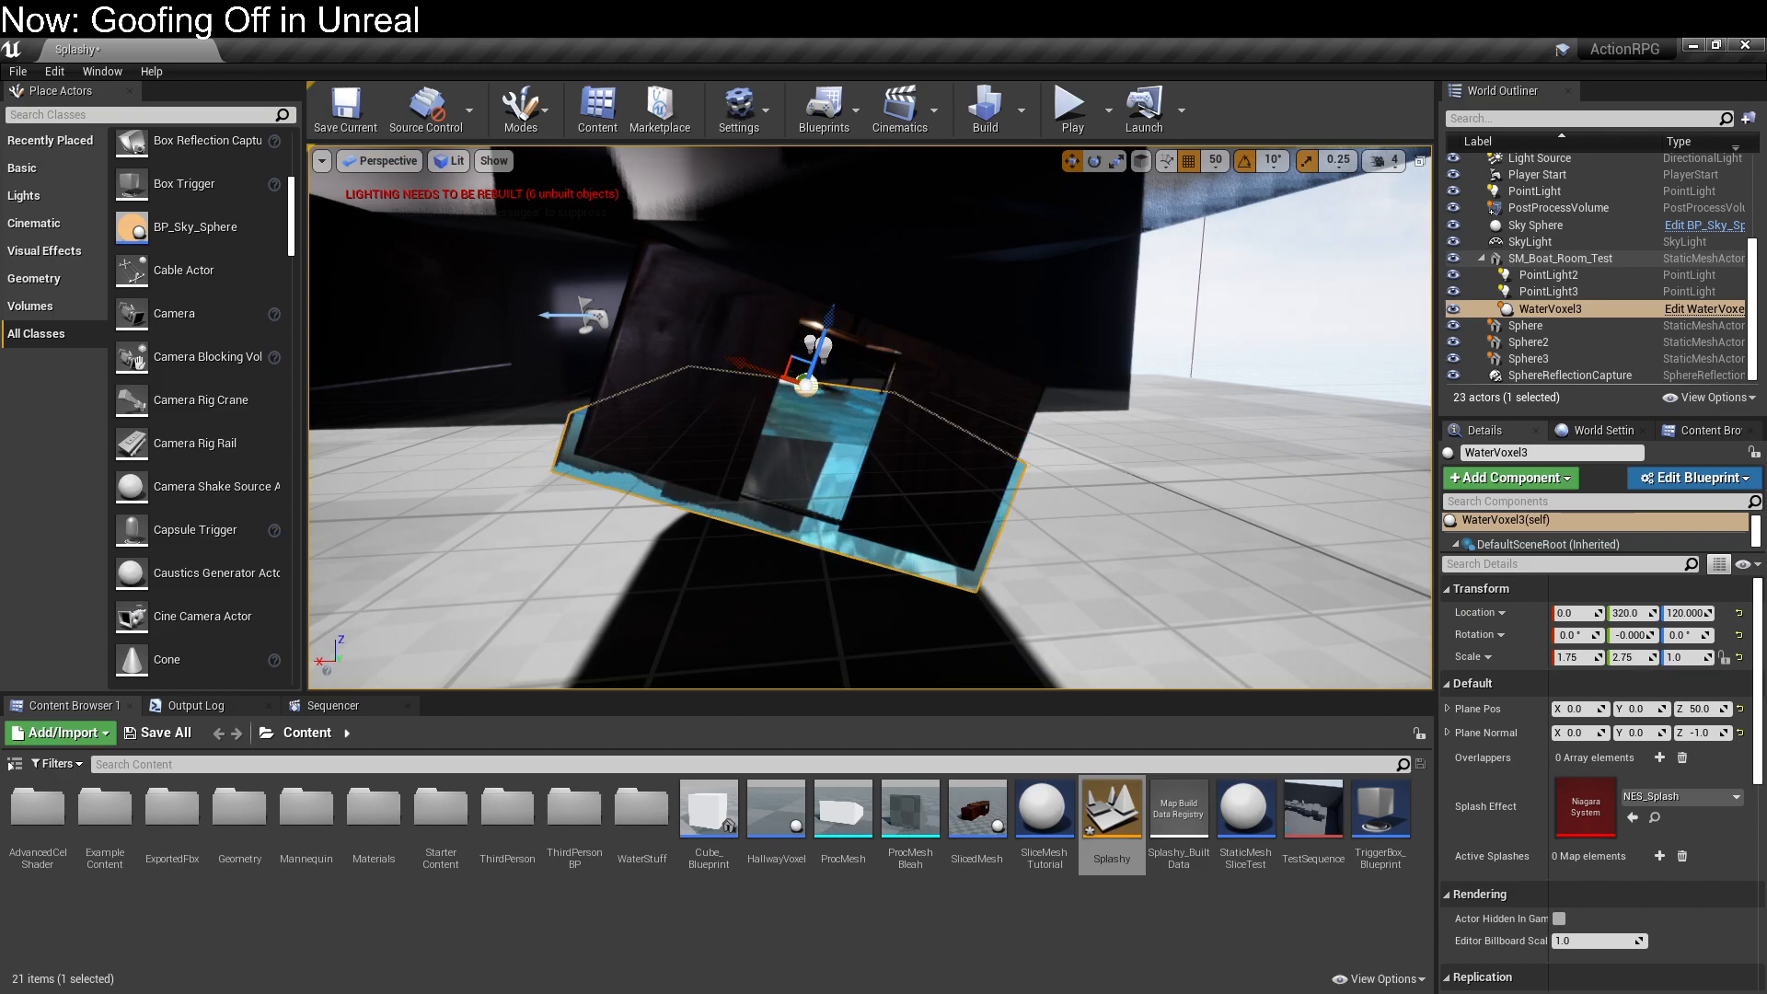
# Step: Play the level, run and jump the character into the tilted boat room to test the water, and stop the session
pyautogui.click(1075, 115)
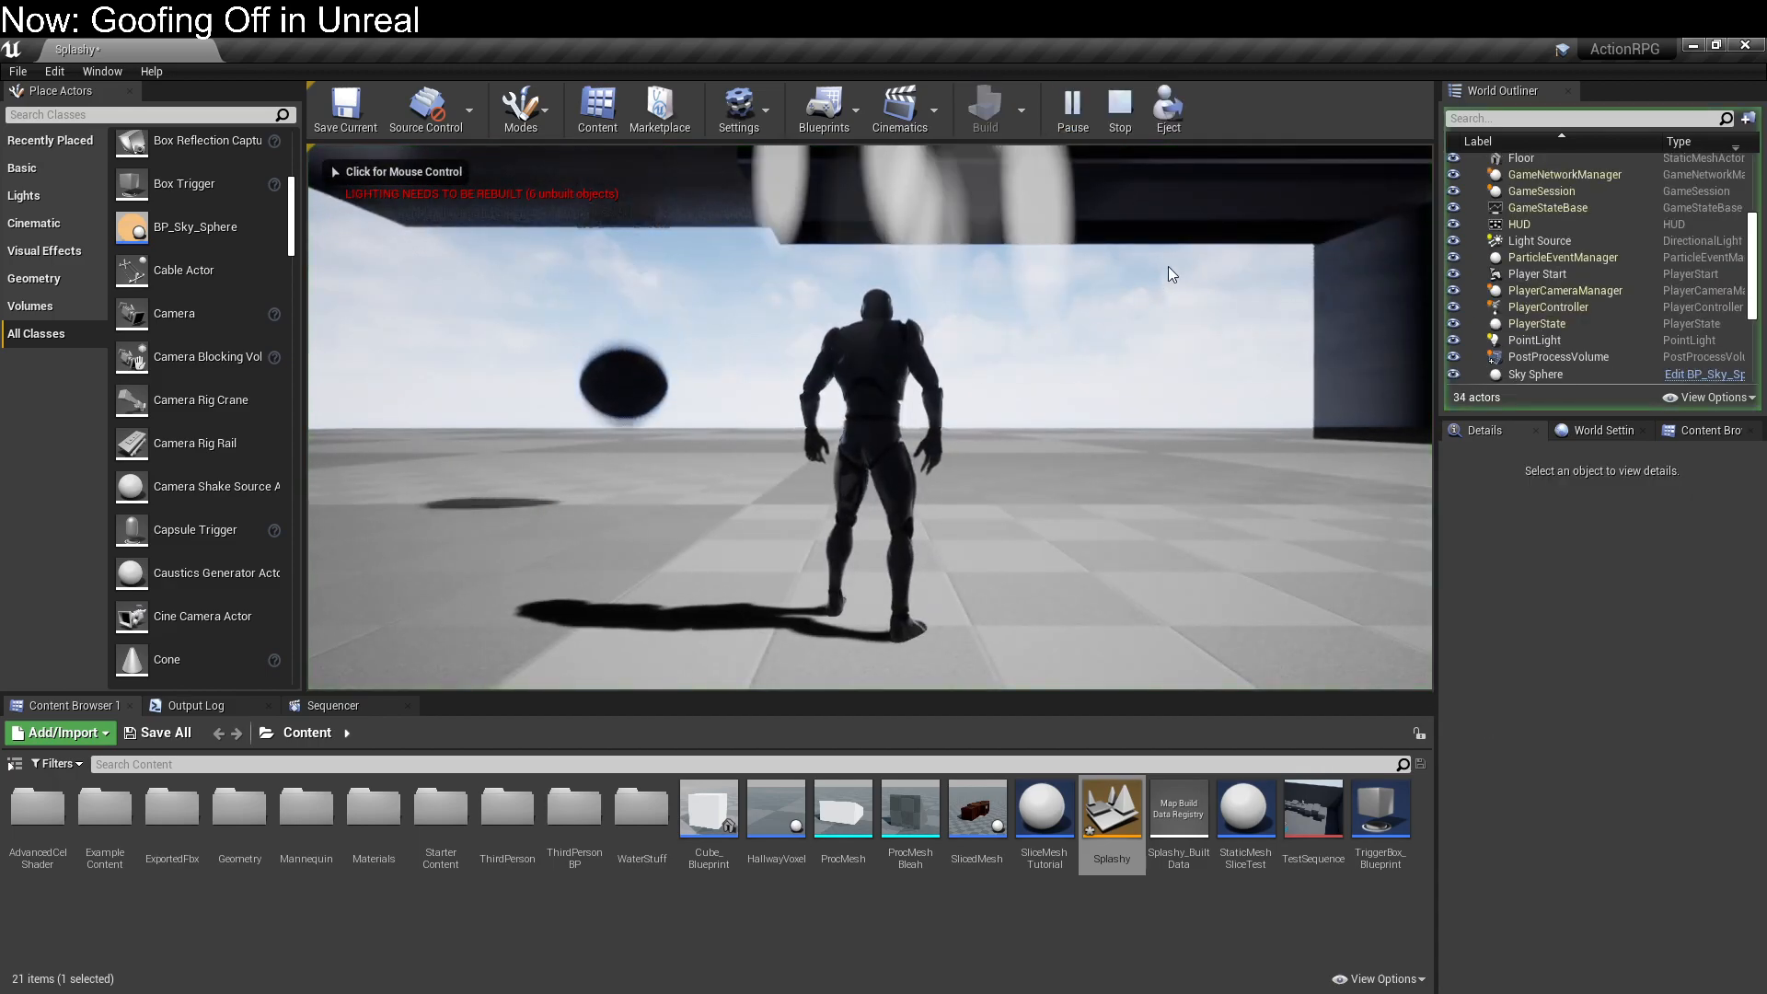
pyautogui.click(1138, 372)
pyautogui.press('w')
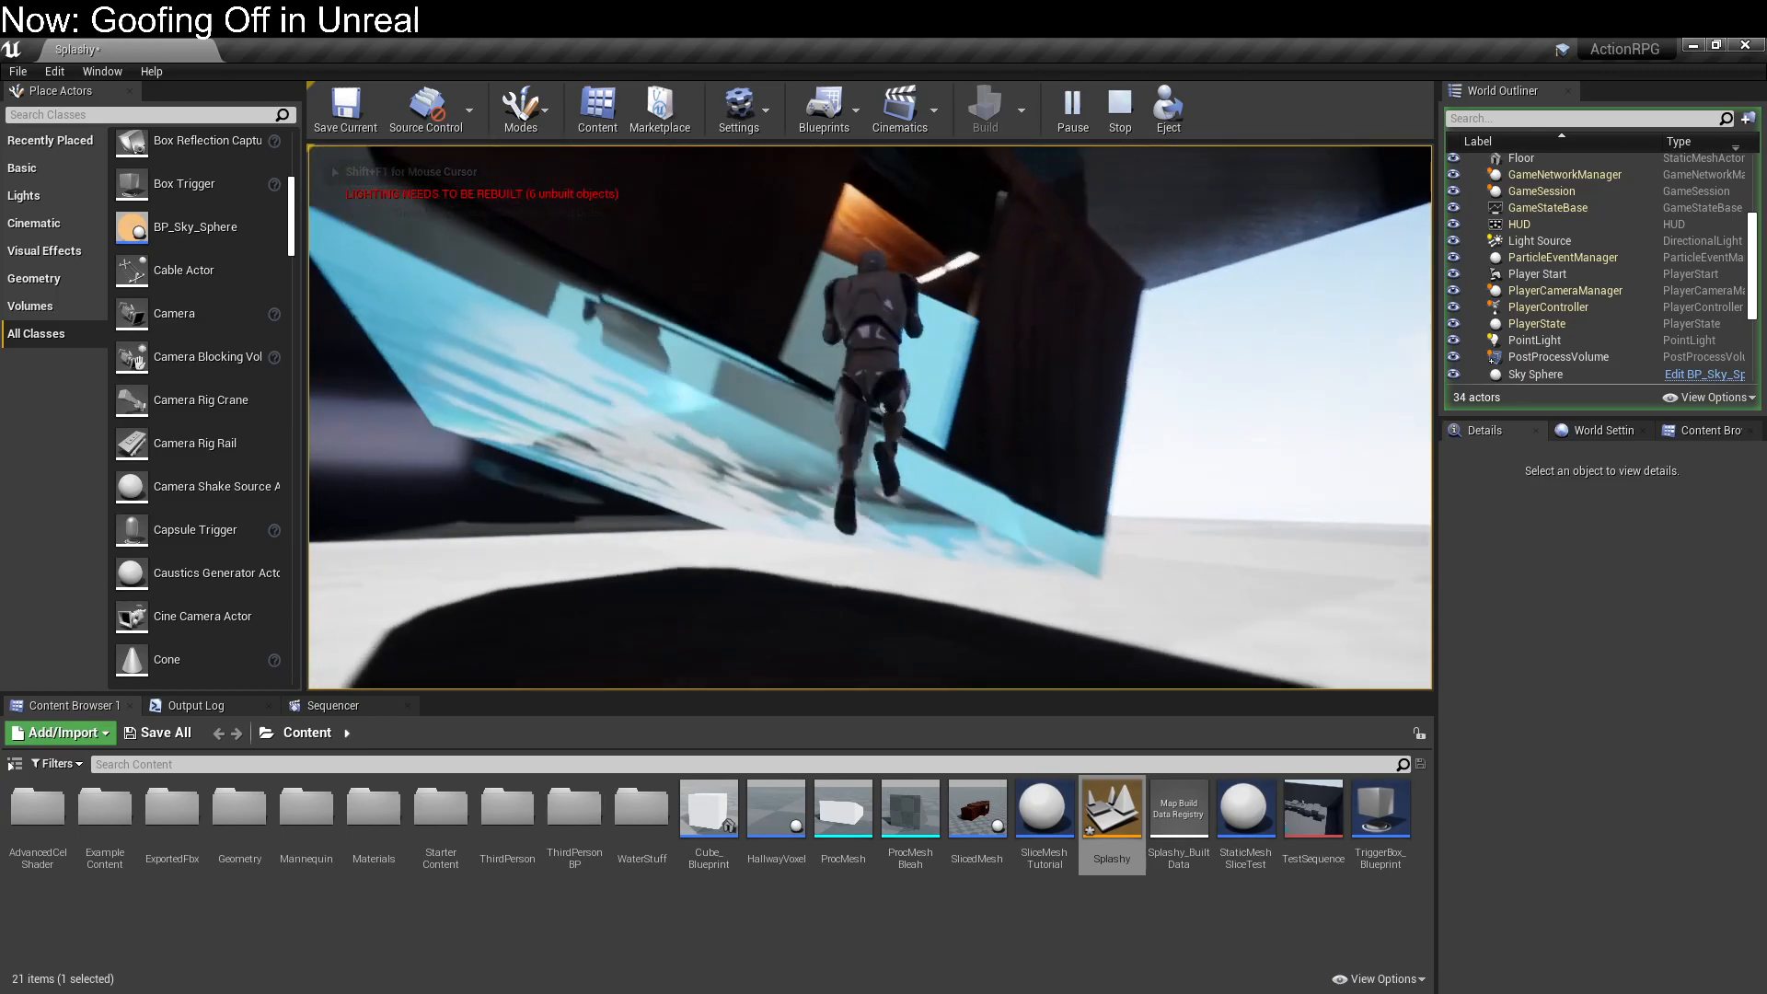
pyautogui.press('space')
pyautogui.press('space')
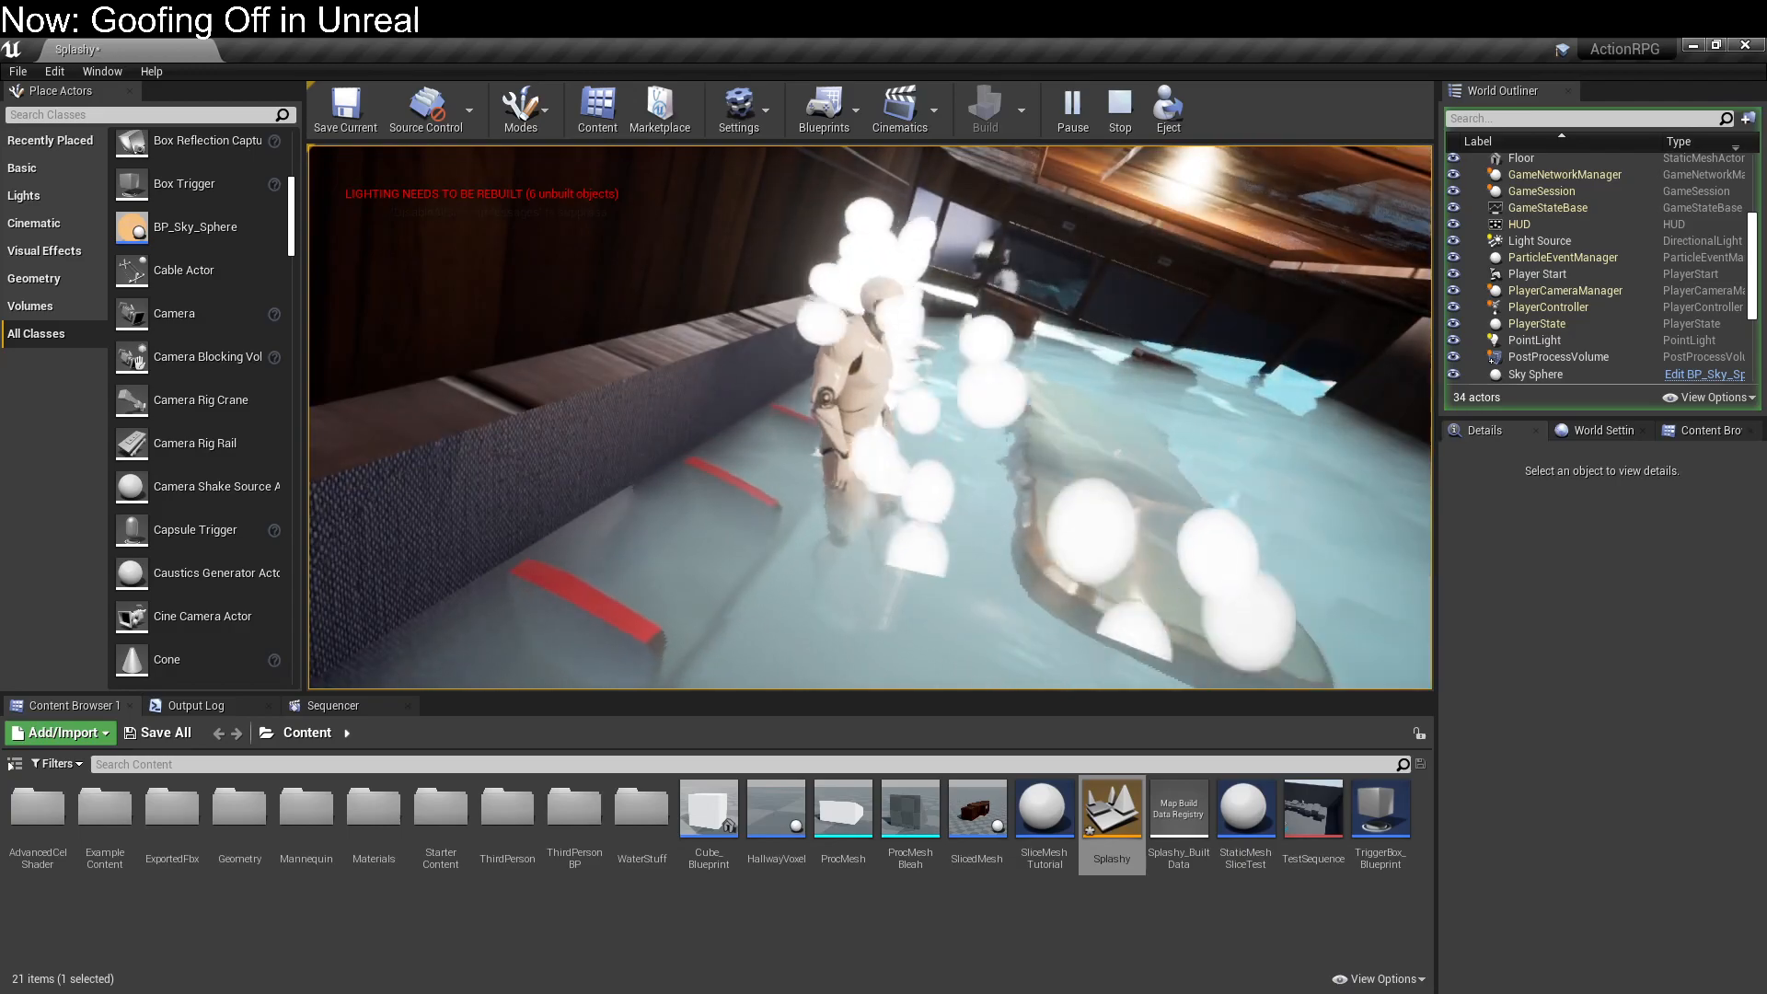
pyautogui.press('Escape')
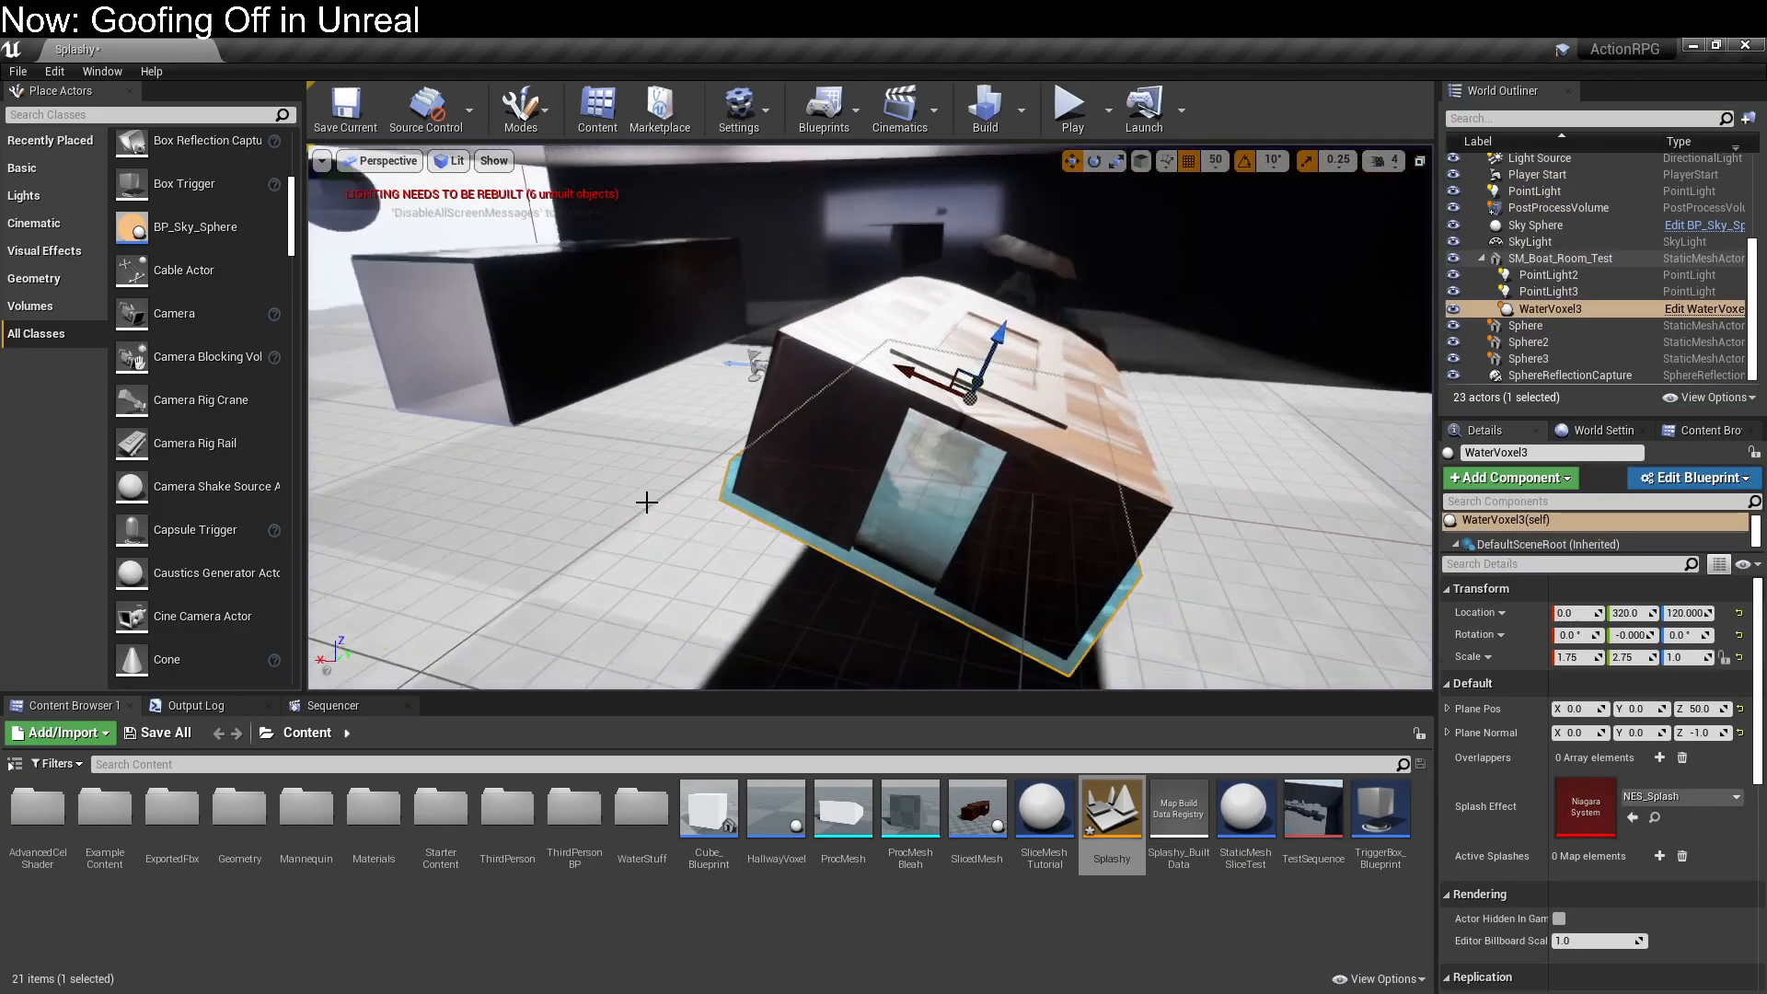
# Step: Lower SM_Boat_Room_Test, reduce its Y rotation to about 10°, and move it to about X -1150, Z -343 in front of the dark wall
pyautogui.click(1014, 320)
pyautogui.moveTo(1015, 320); pyautogui.dragTo(867, 469, button='right')
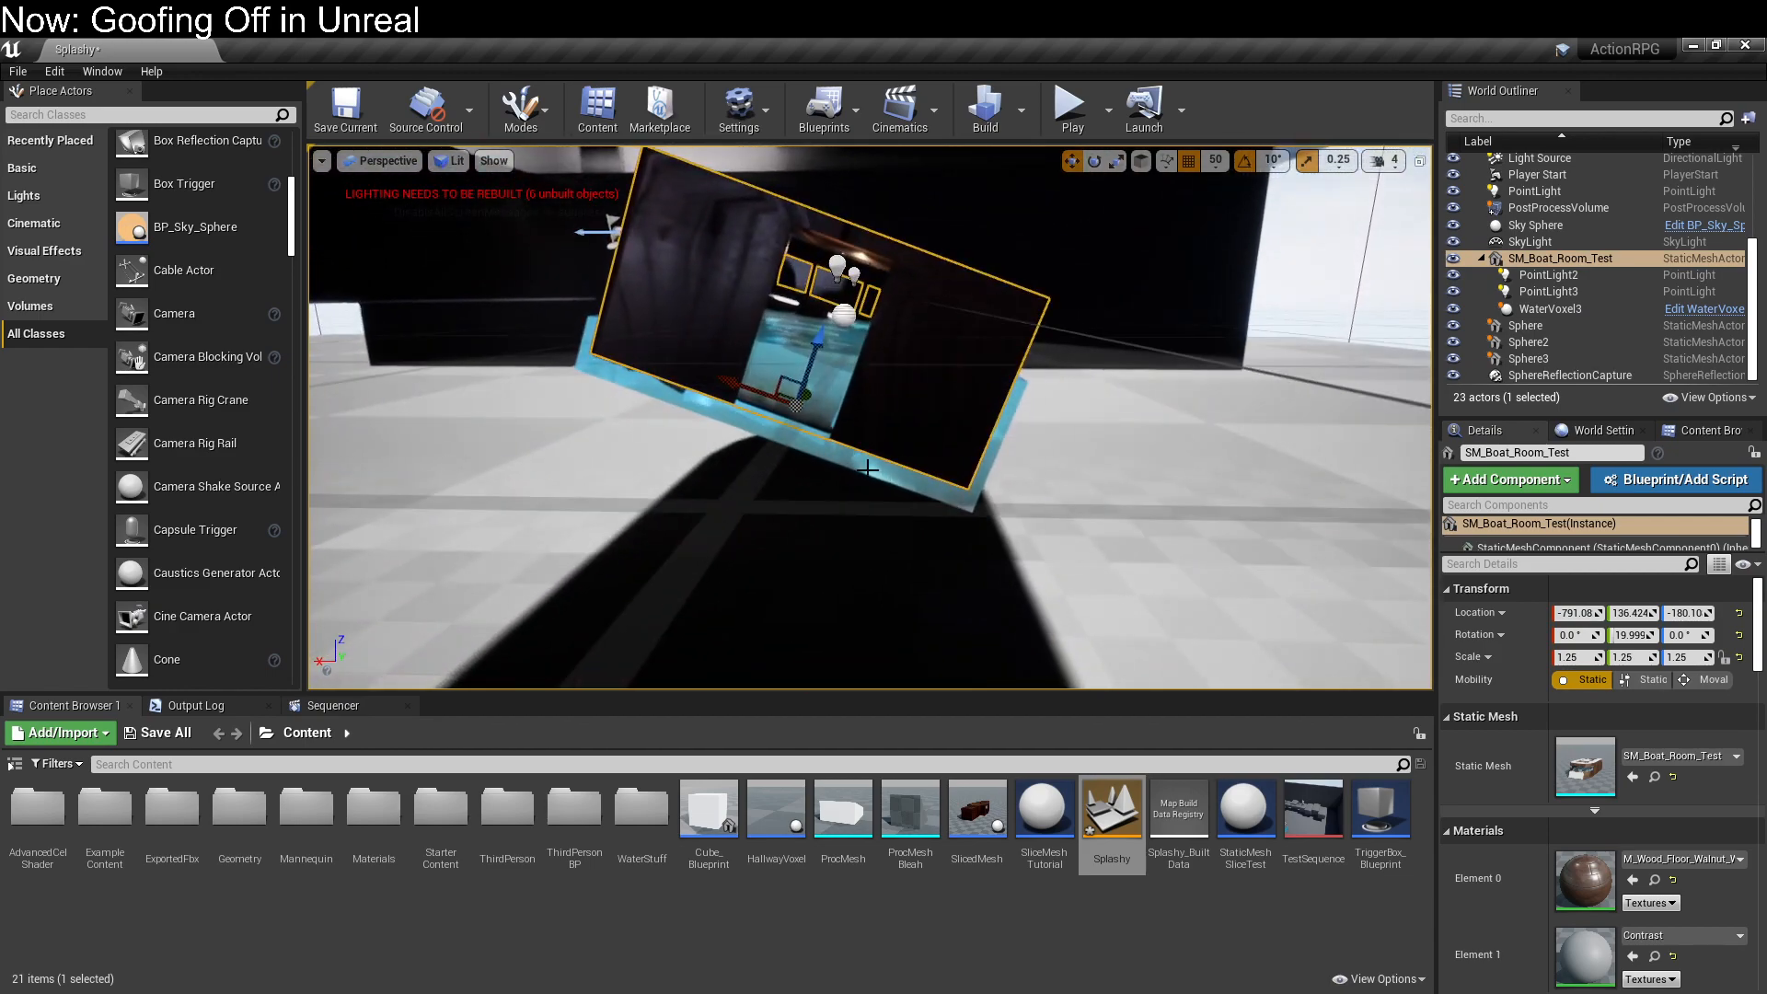
pyautogui.moveTo(822, 353); pyautogui.dragTo(810, 521)
pyautogui.press('w')
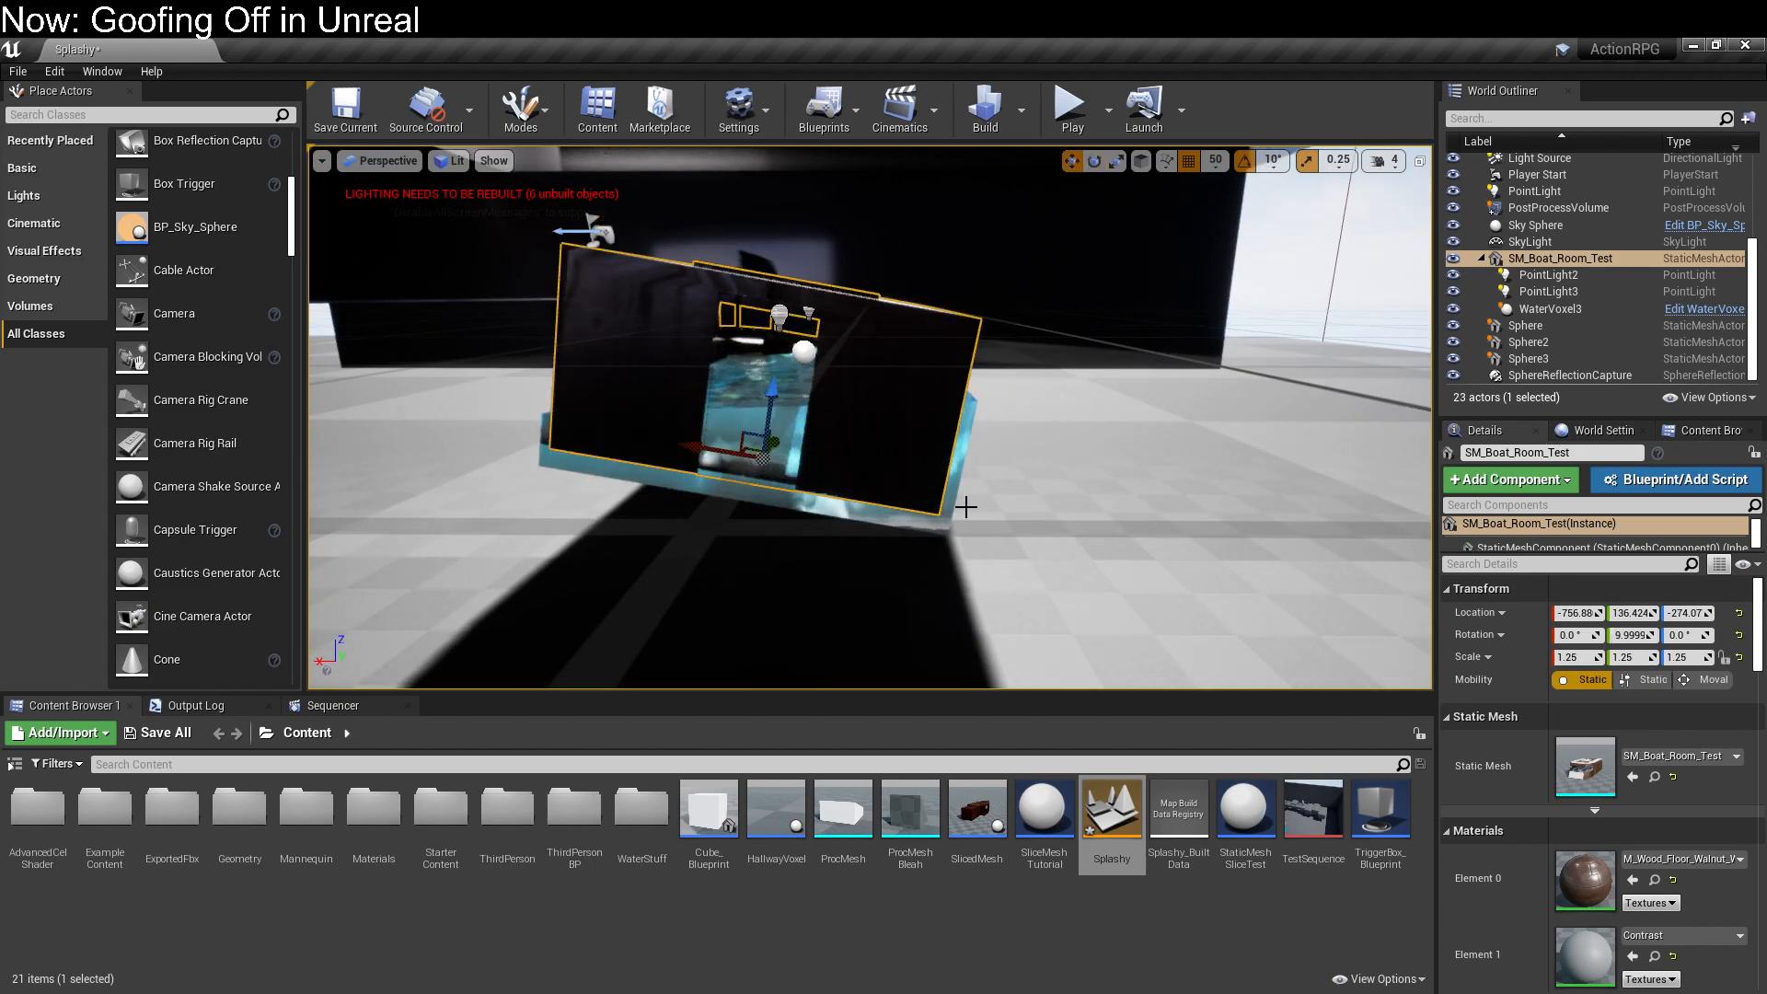
pyautogui.moveTo(714, 450); pyautogui.dragTo(938, 478)
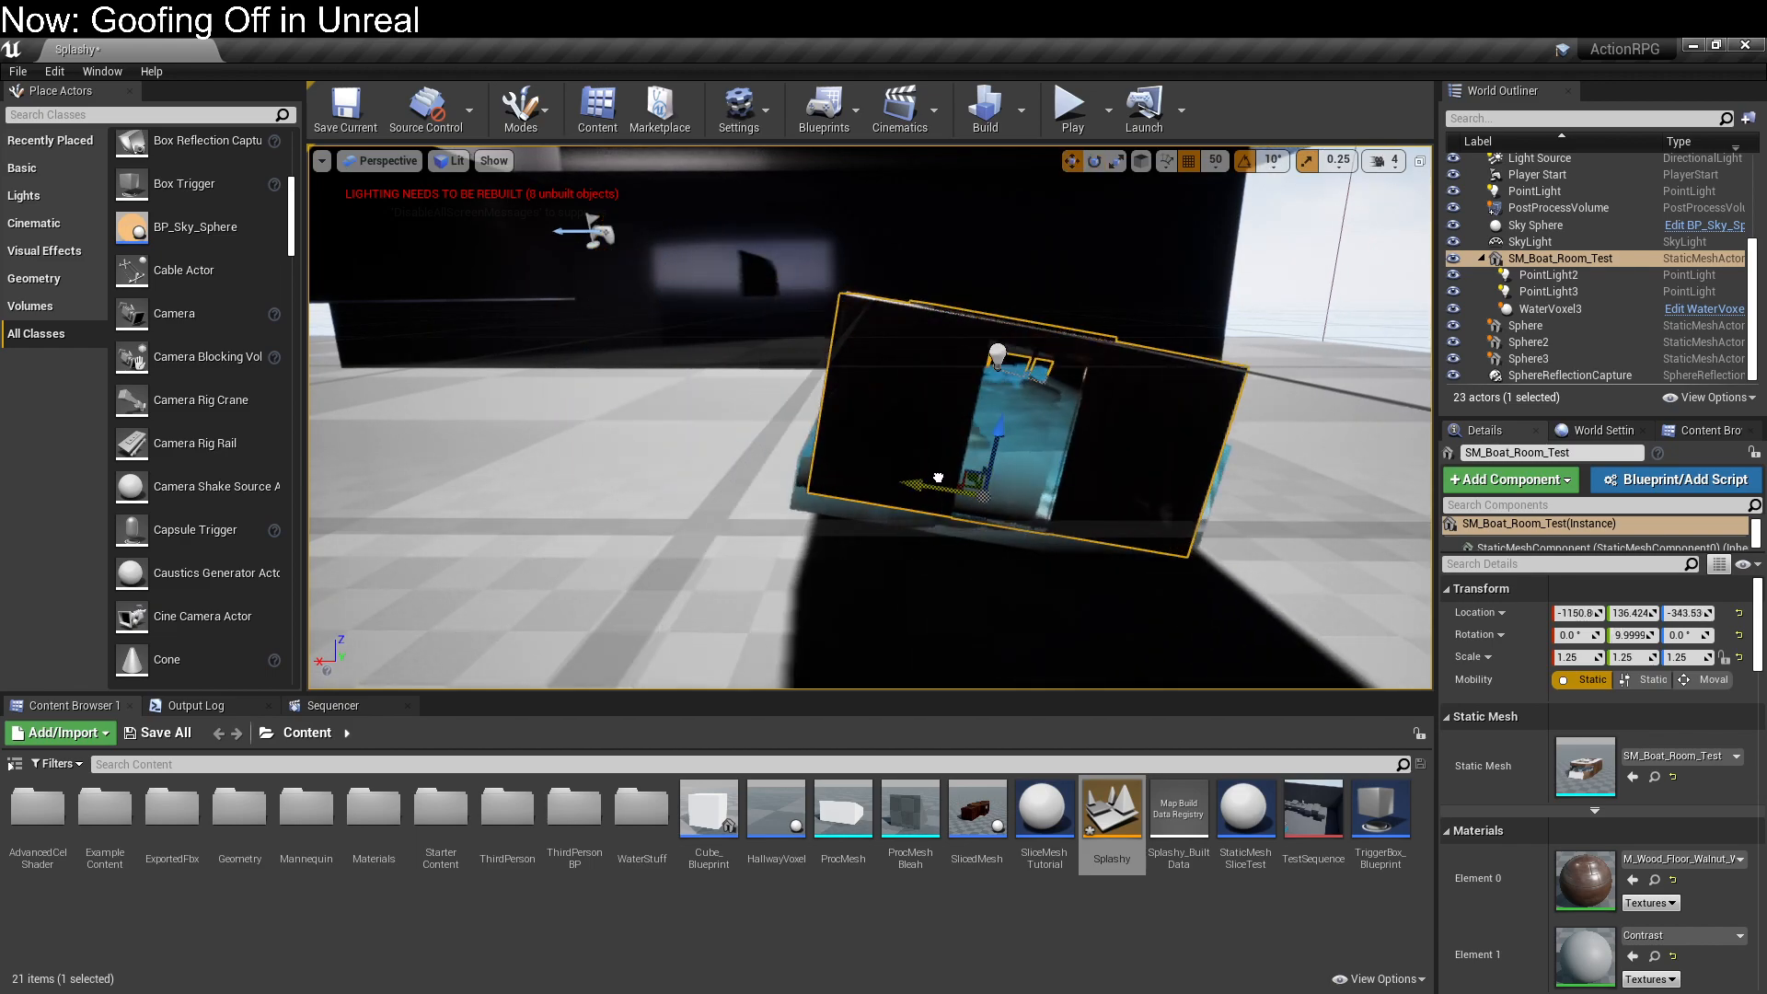
# Step: Play the level and run the character in and out of the flooded boat room to examine the water surface and doorway, ending the session
pyautogui.click(1056, 108)
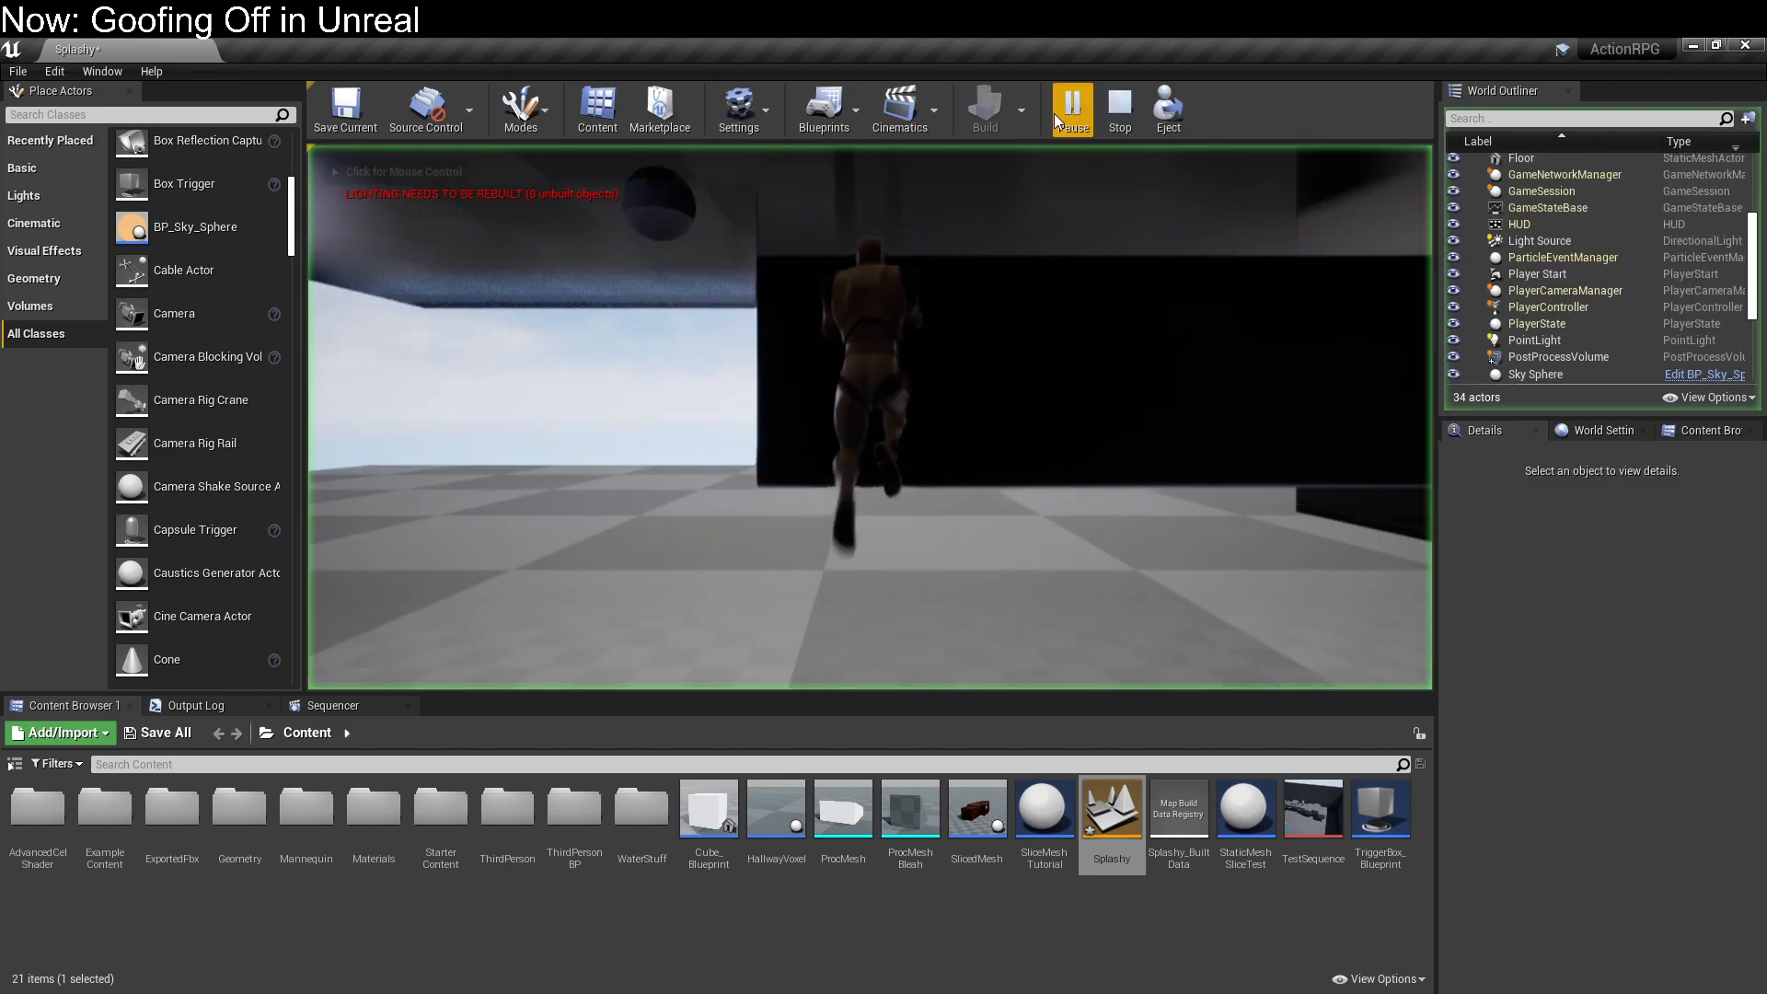
pyautogui.click(921, 414)
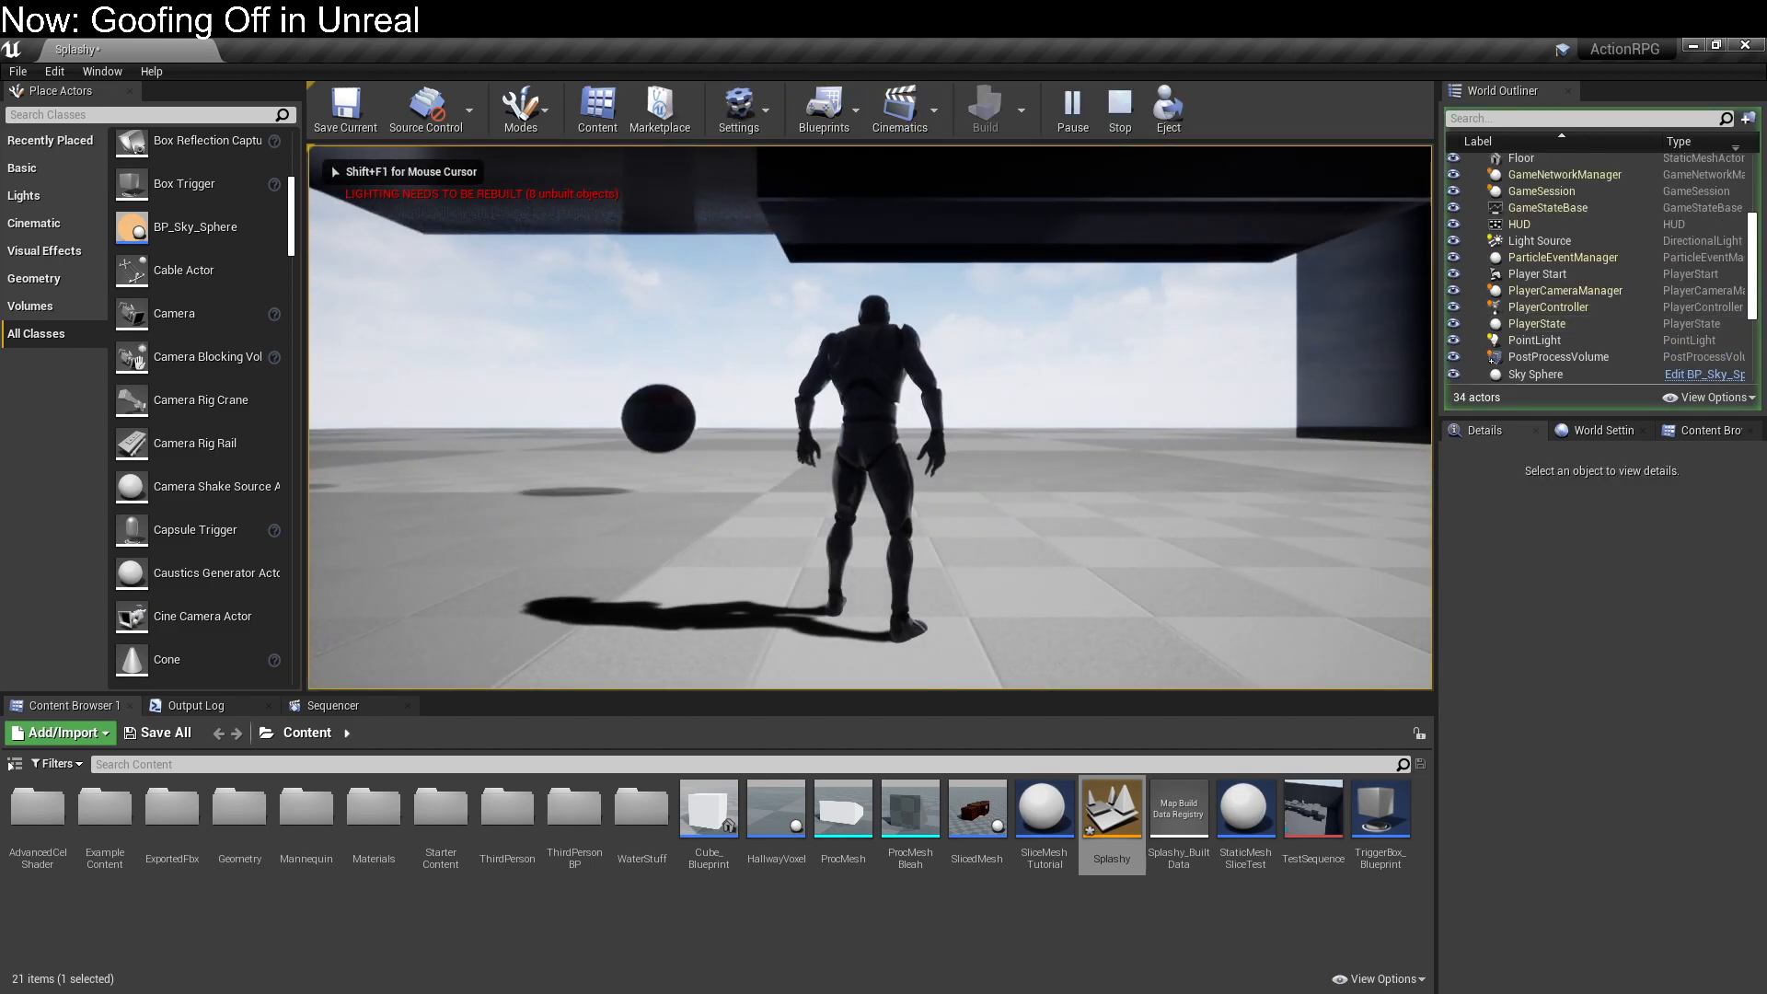
pyautogui.press('w')
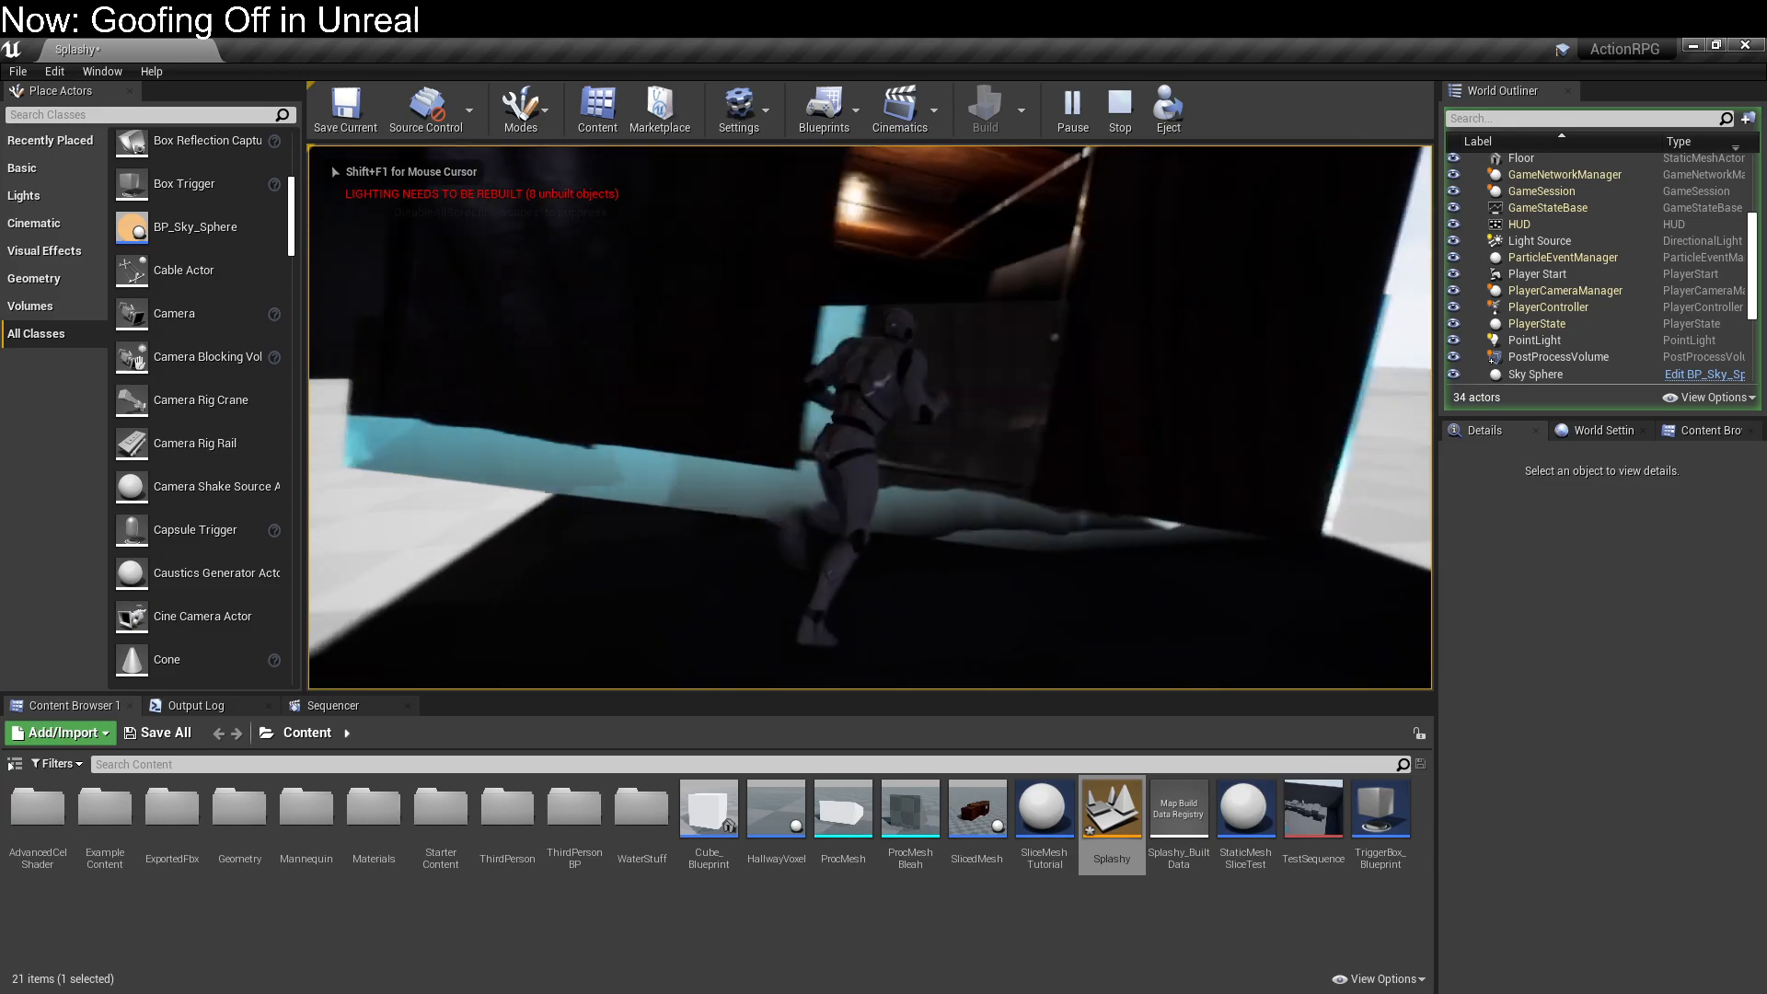
pyautogui.press('w')
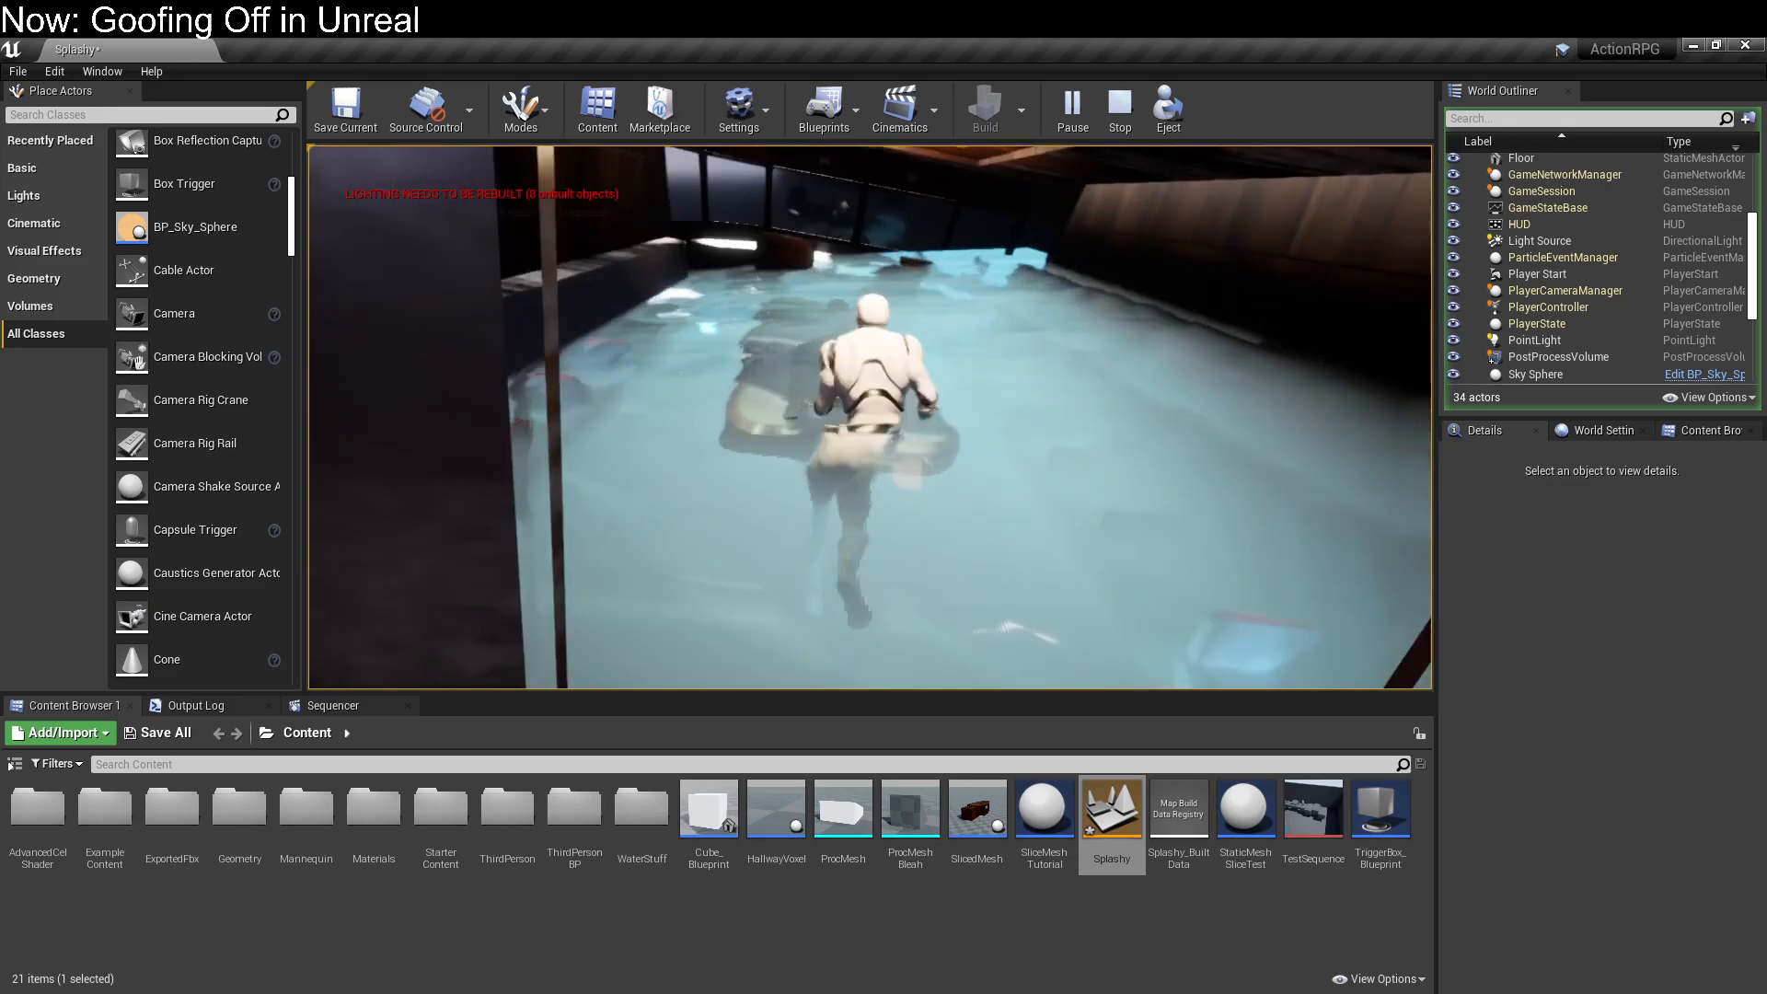
pyautogui.press('w')
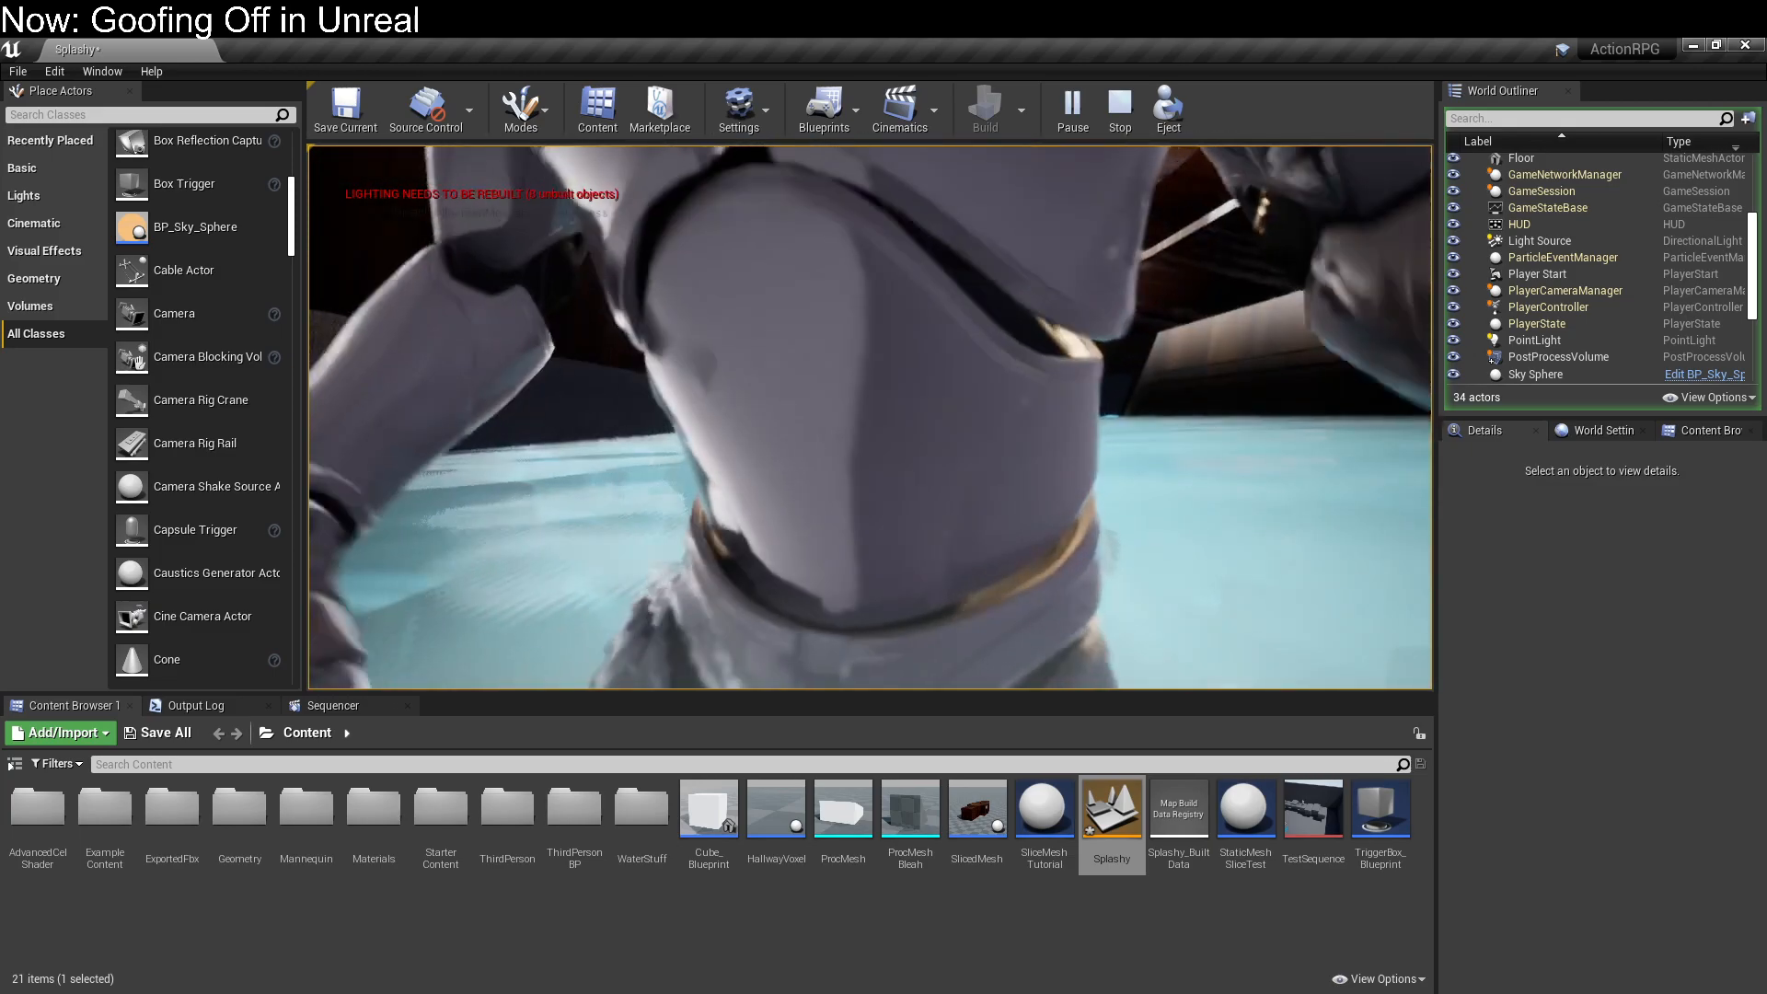
pyautogui.press('w')
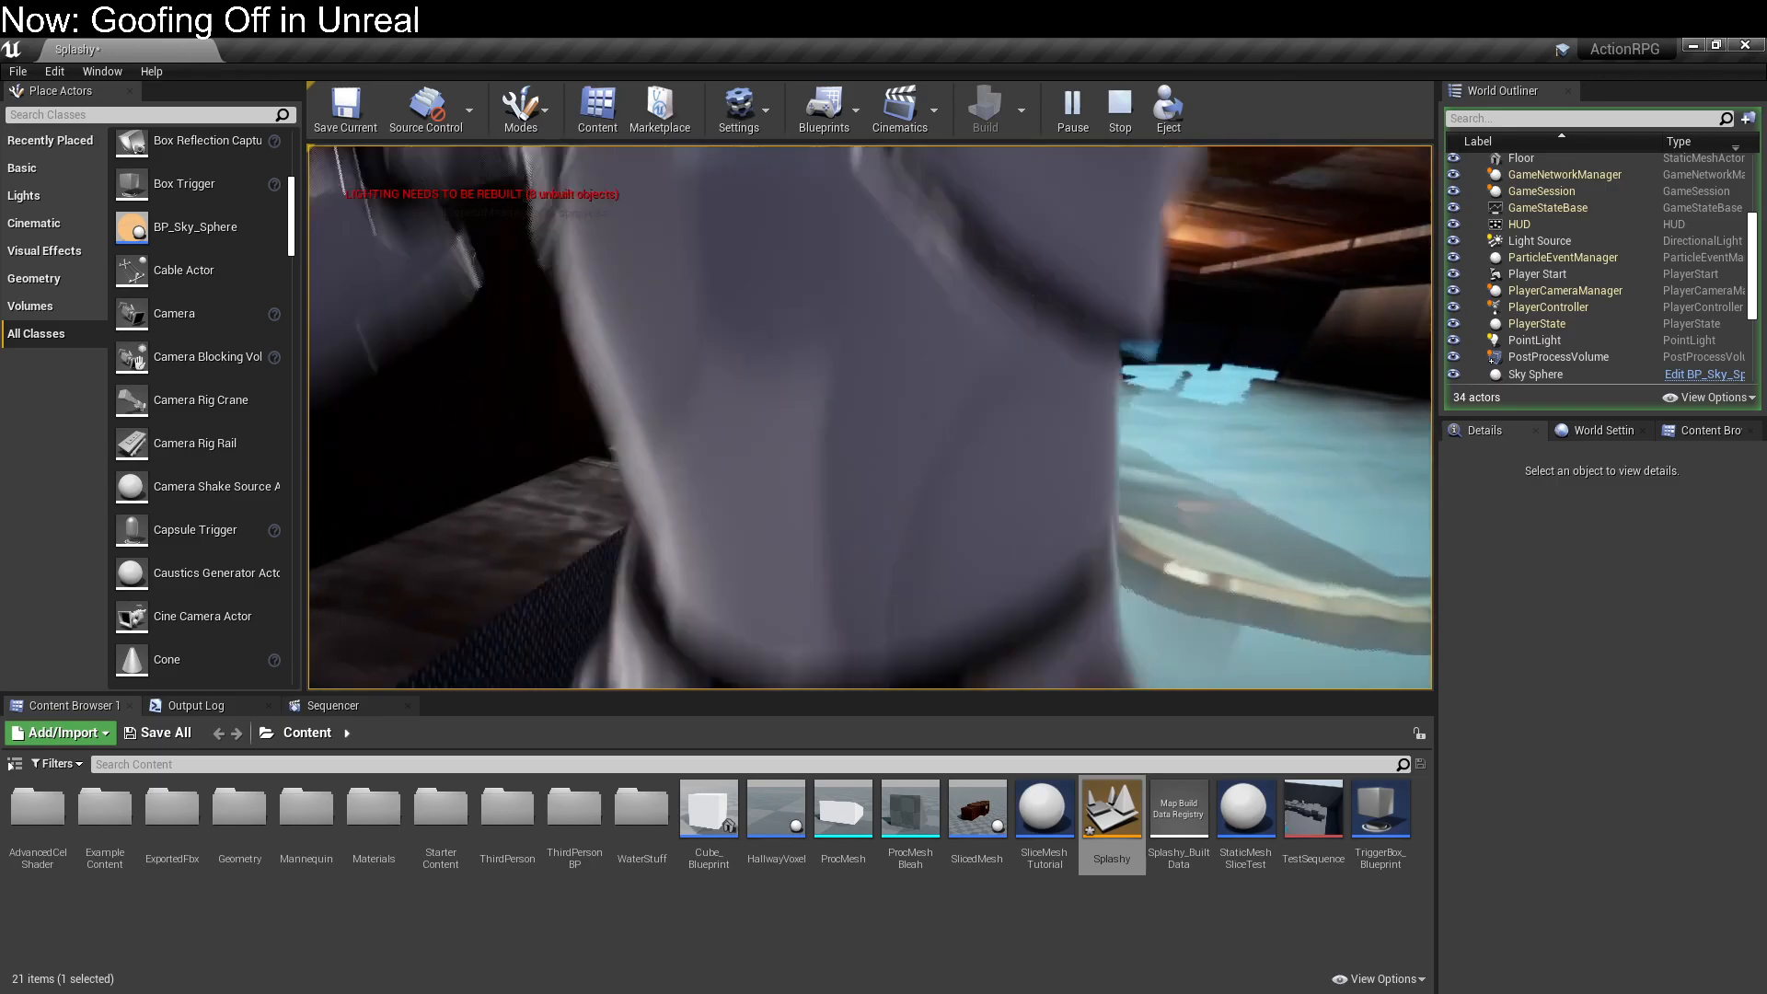
pyautogui.press('s')
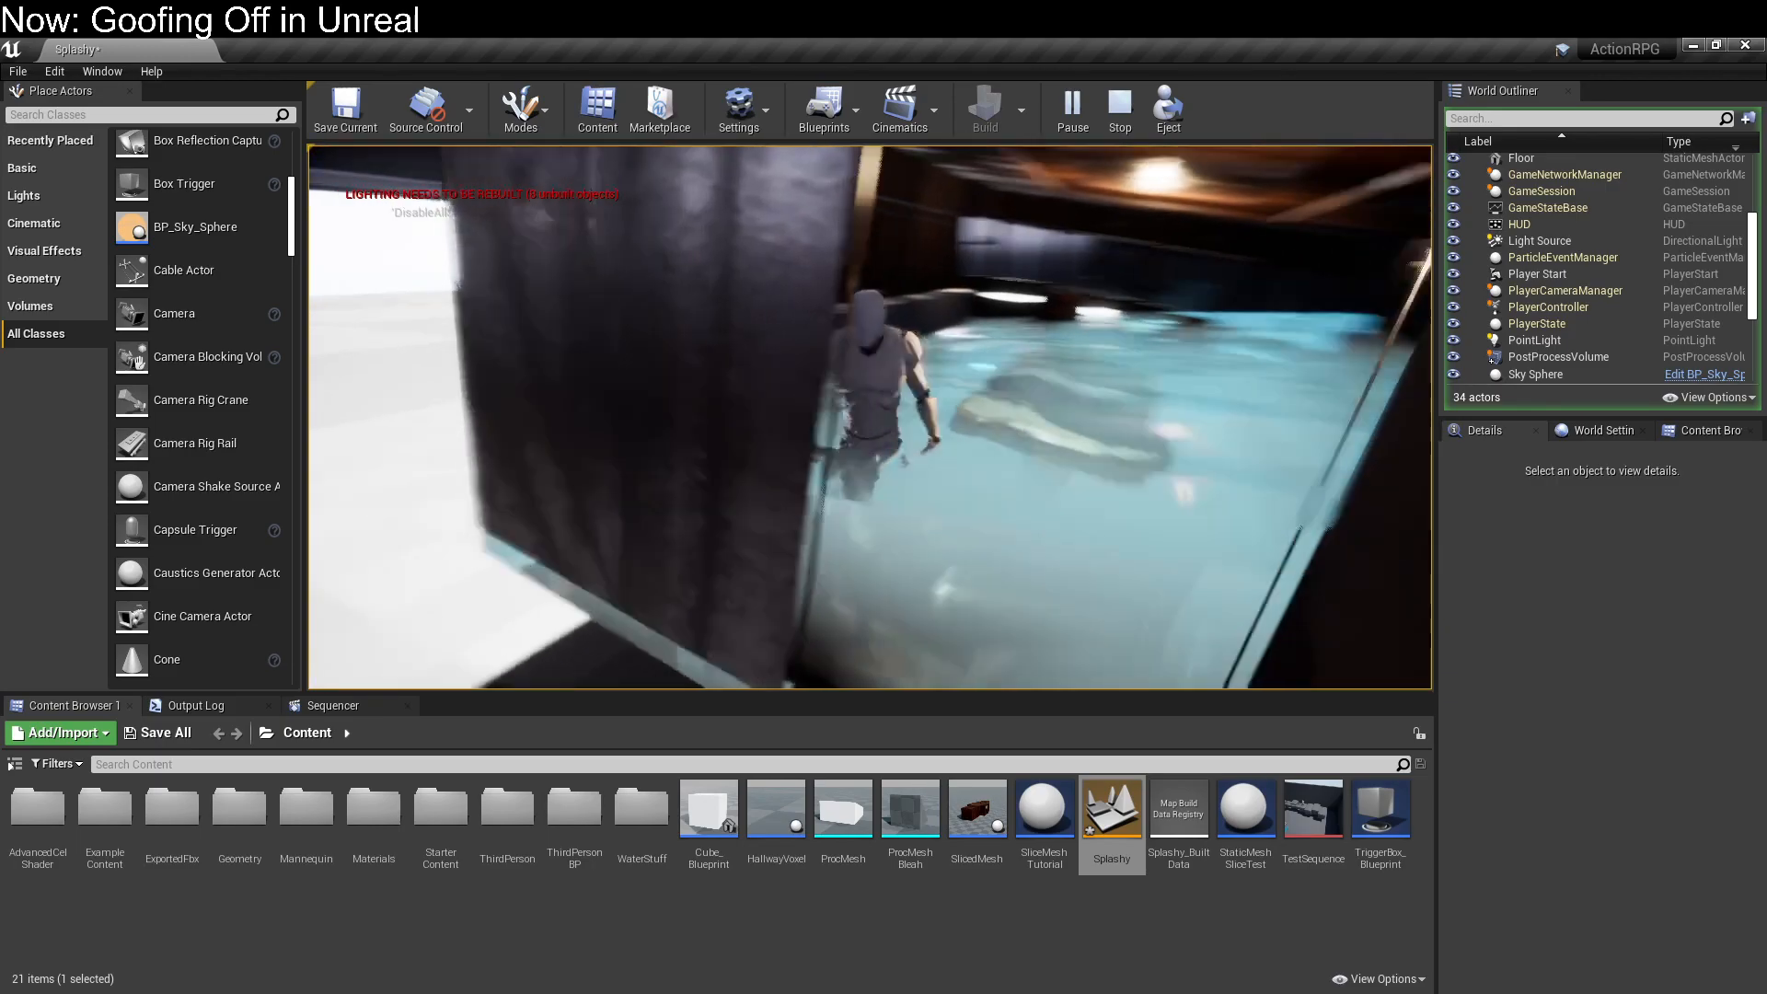
pyautogui.press('w')
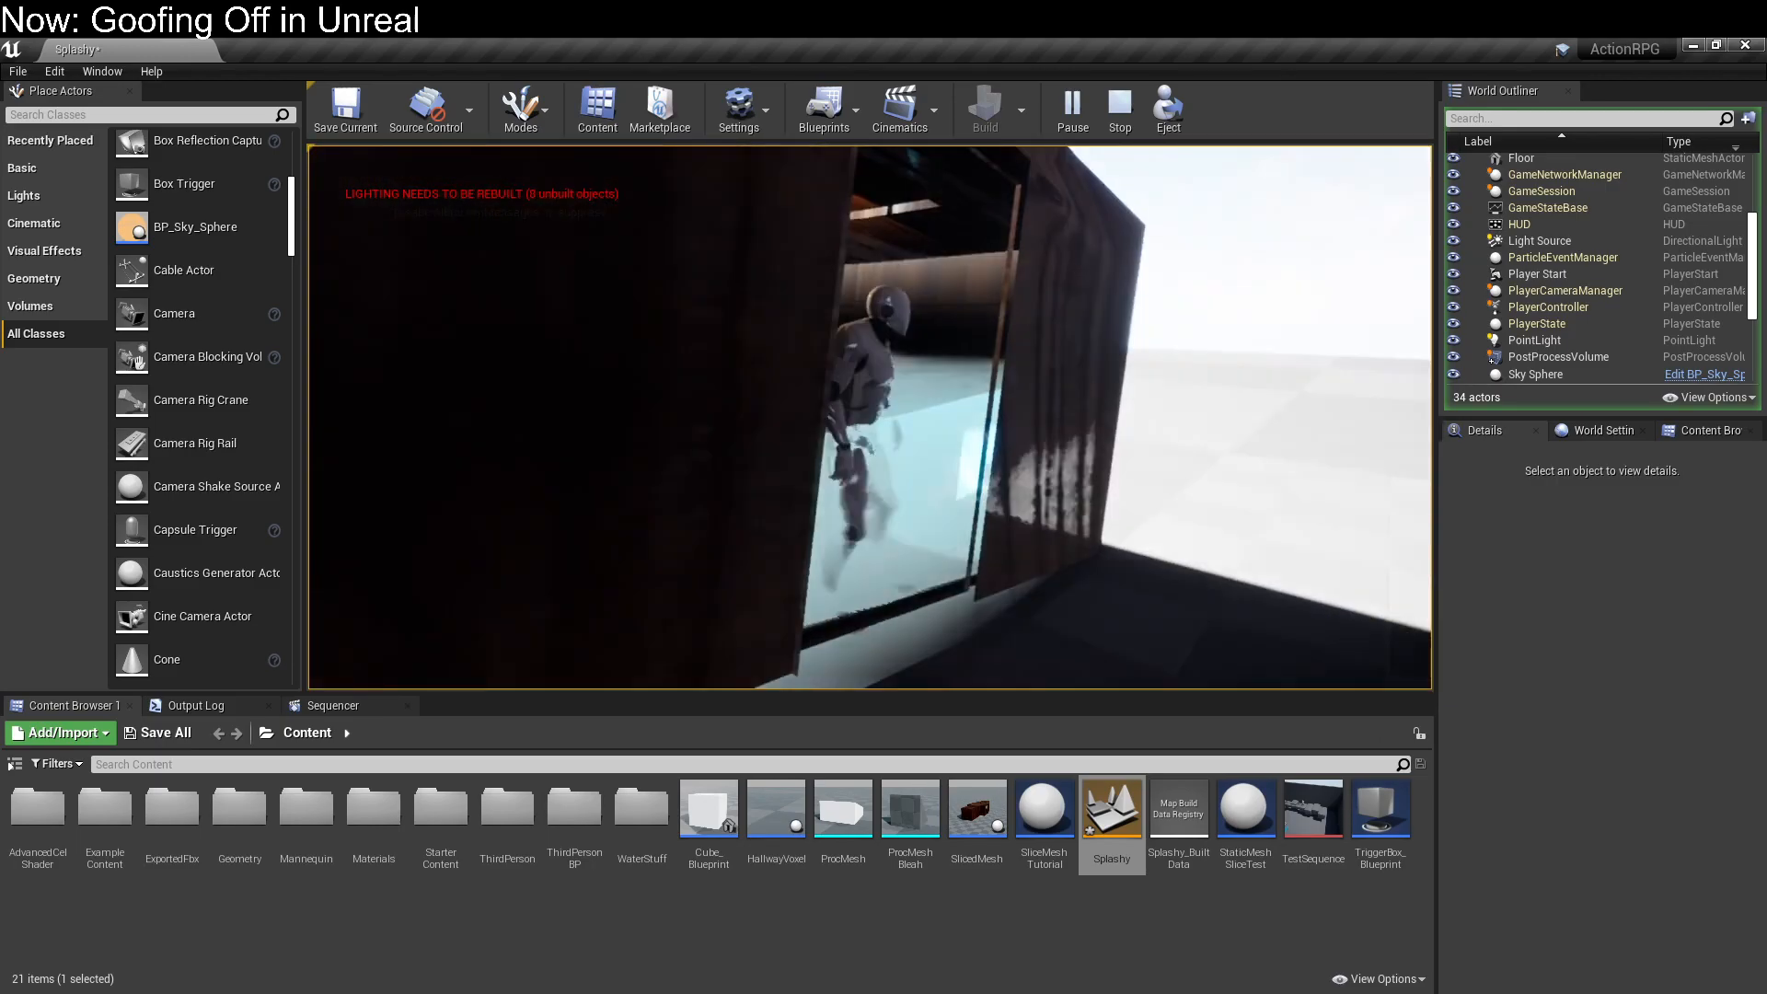
pyautogui.press('s')
pyautogui.press('w')
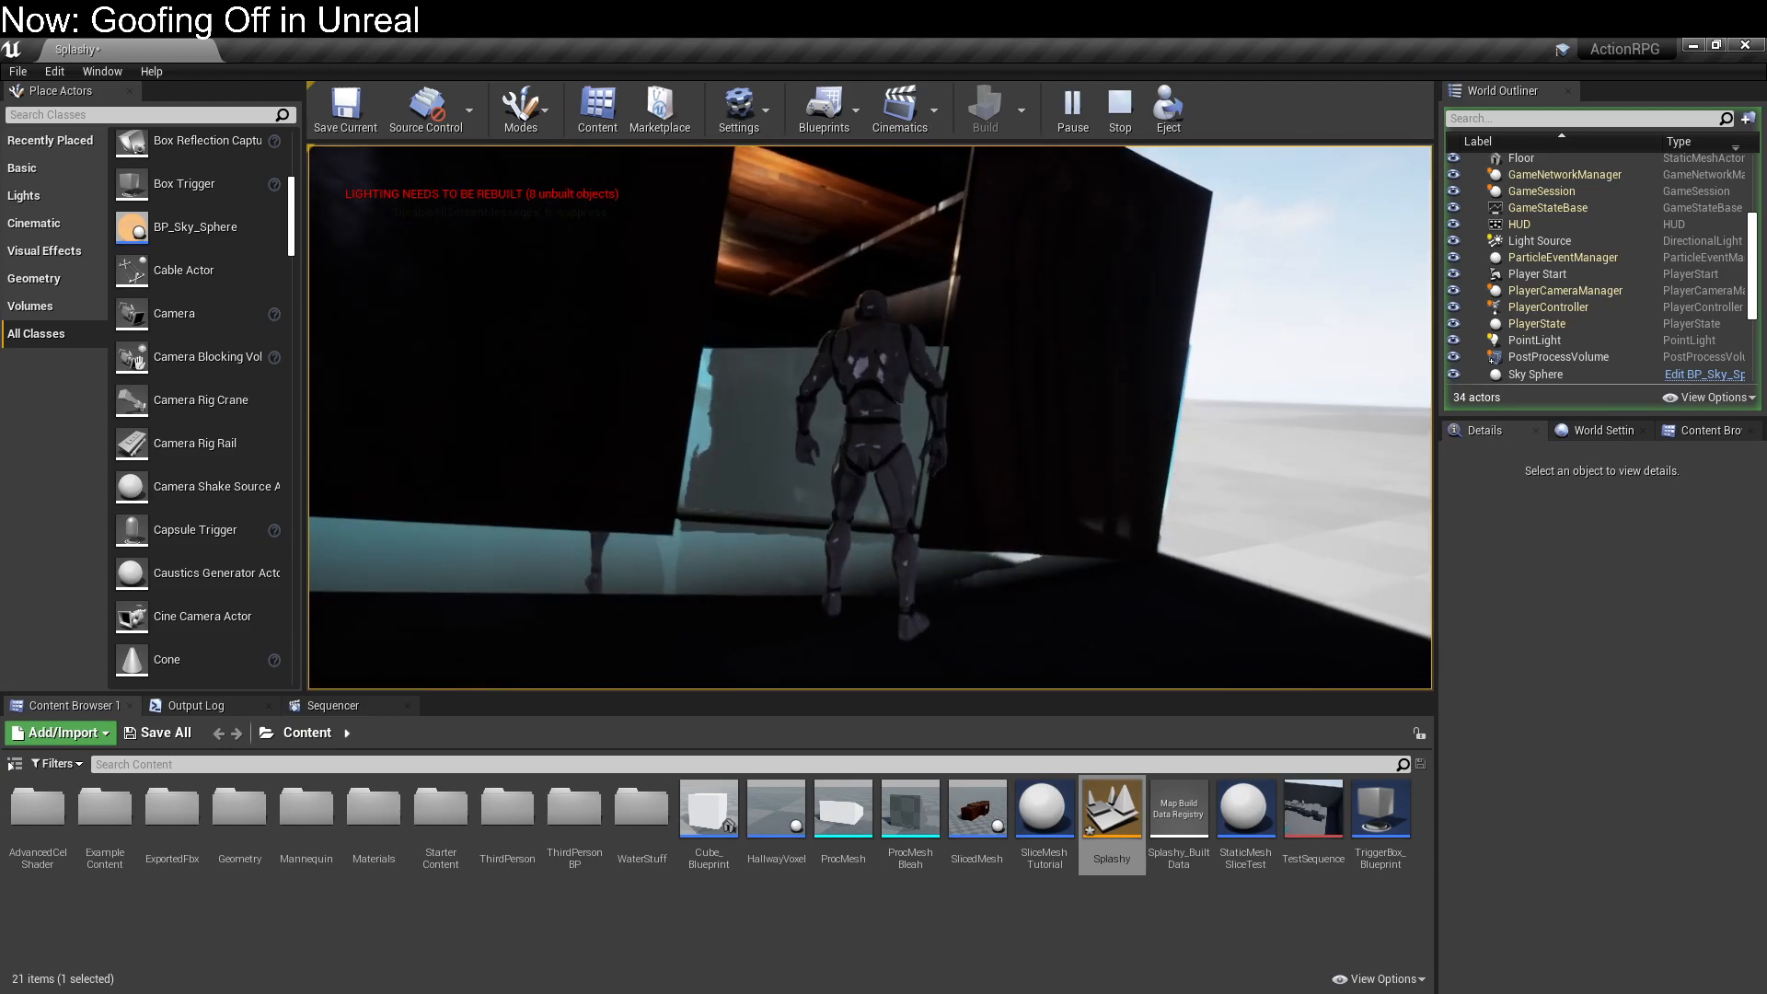
pyautogui.press('w')
pyautogui.press('s')
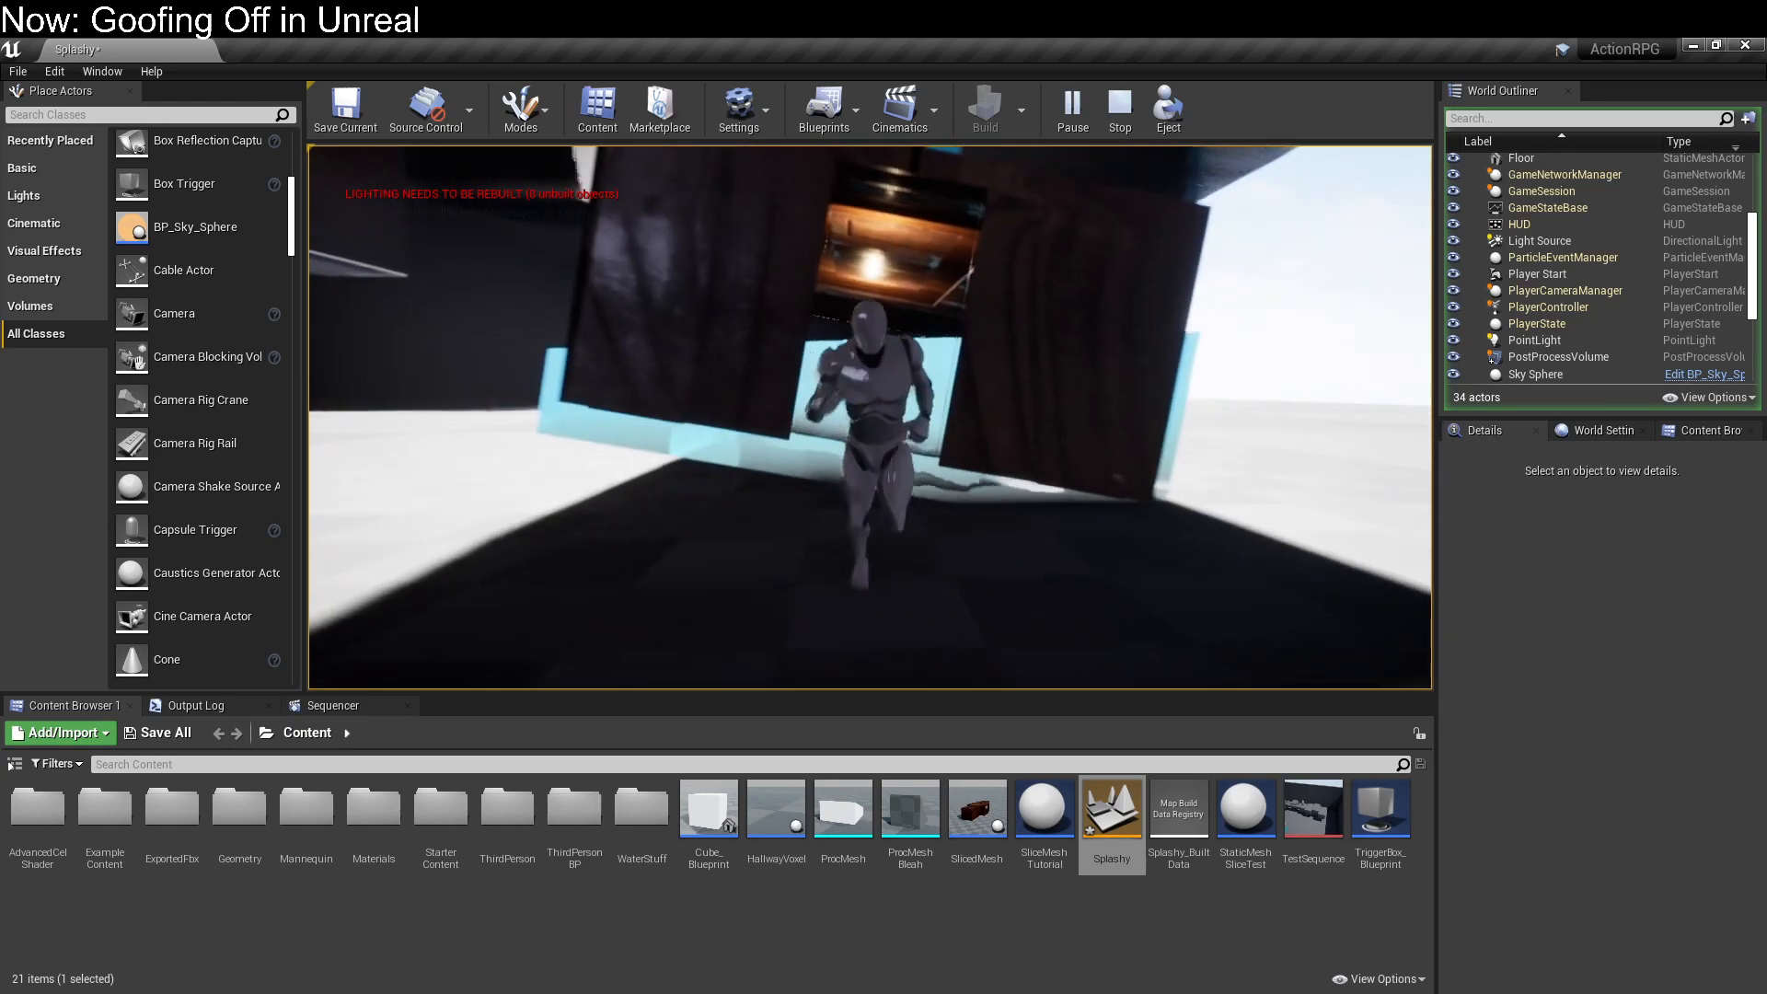
pyautogui.press('d')
pyautogui.press('w')
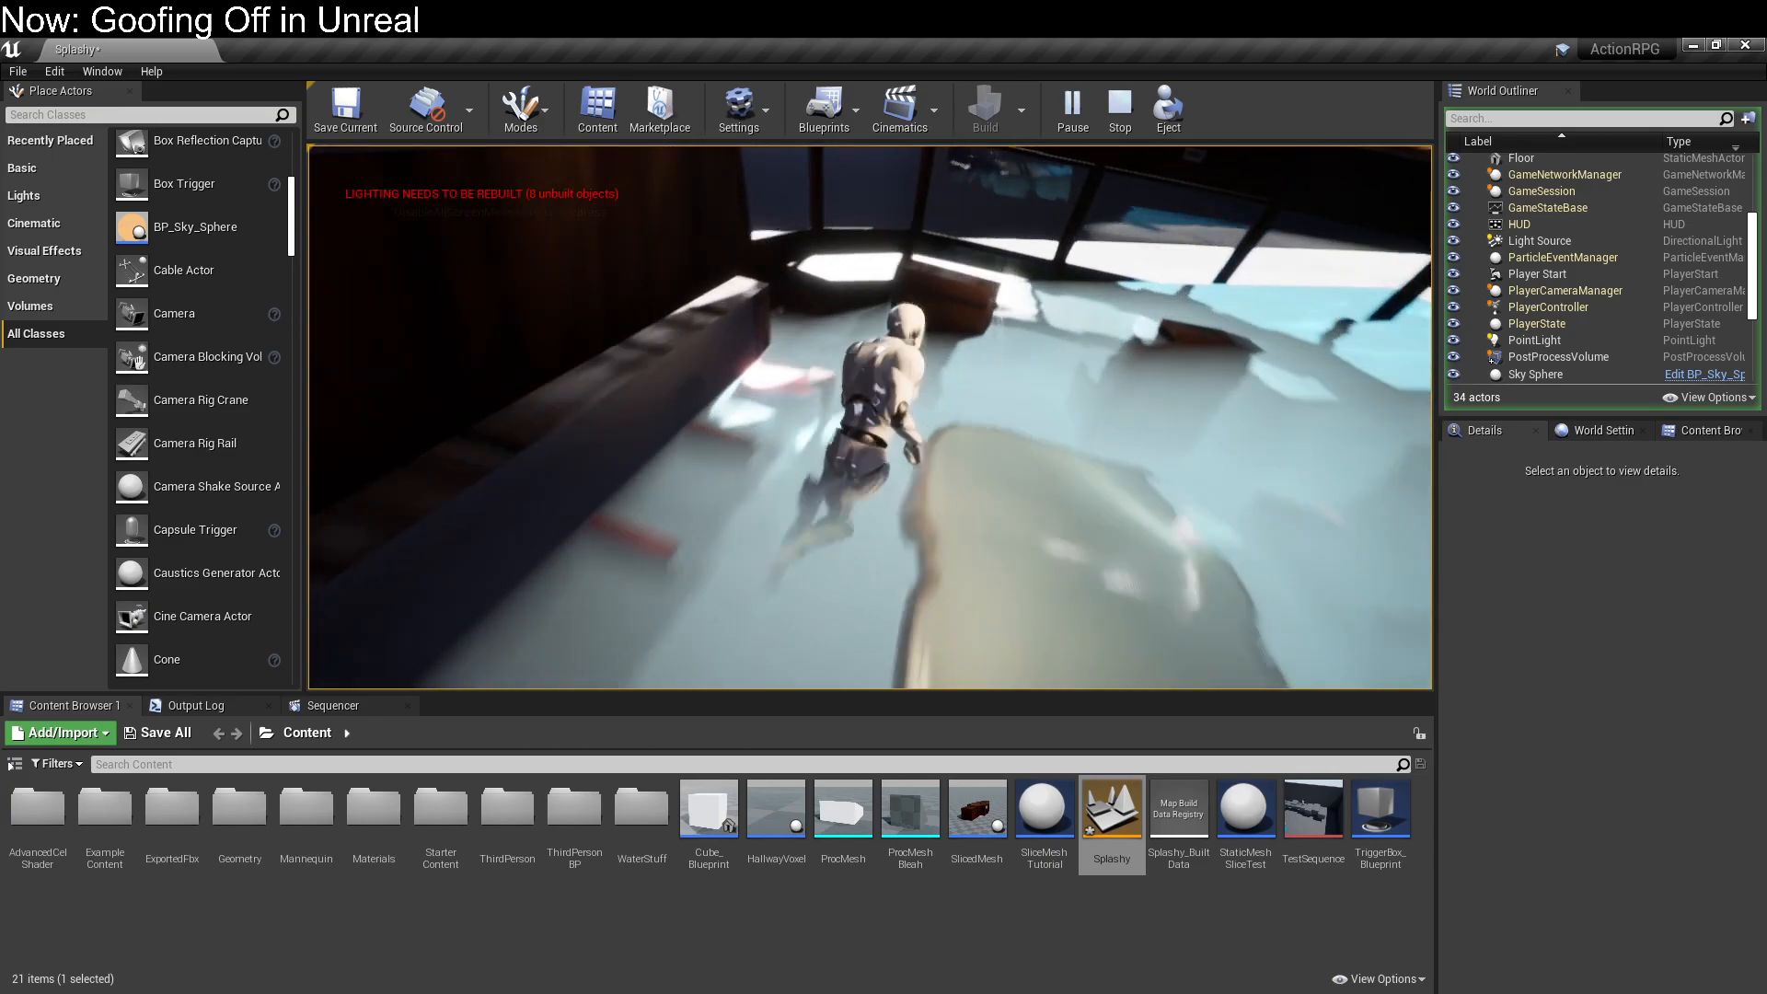
pyautogui.press('s')
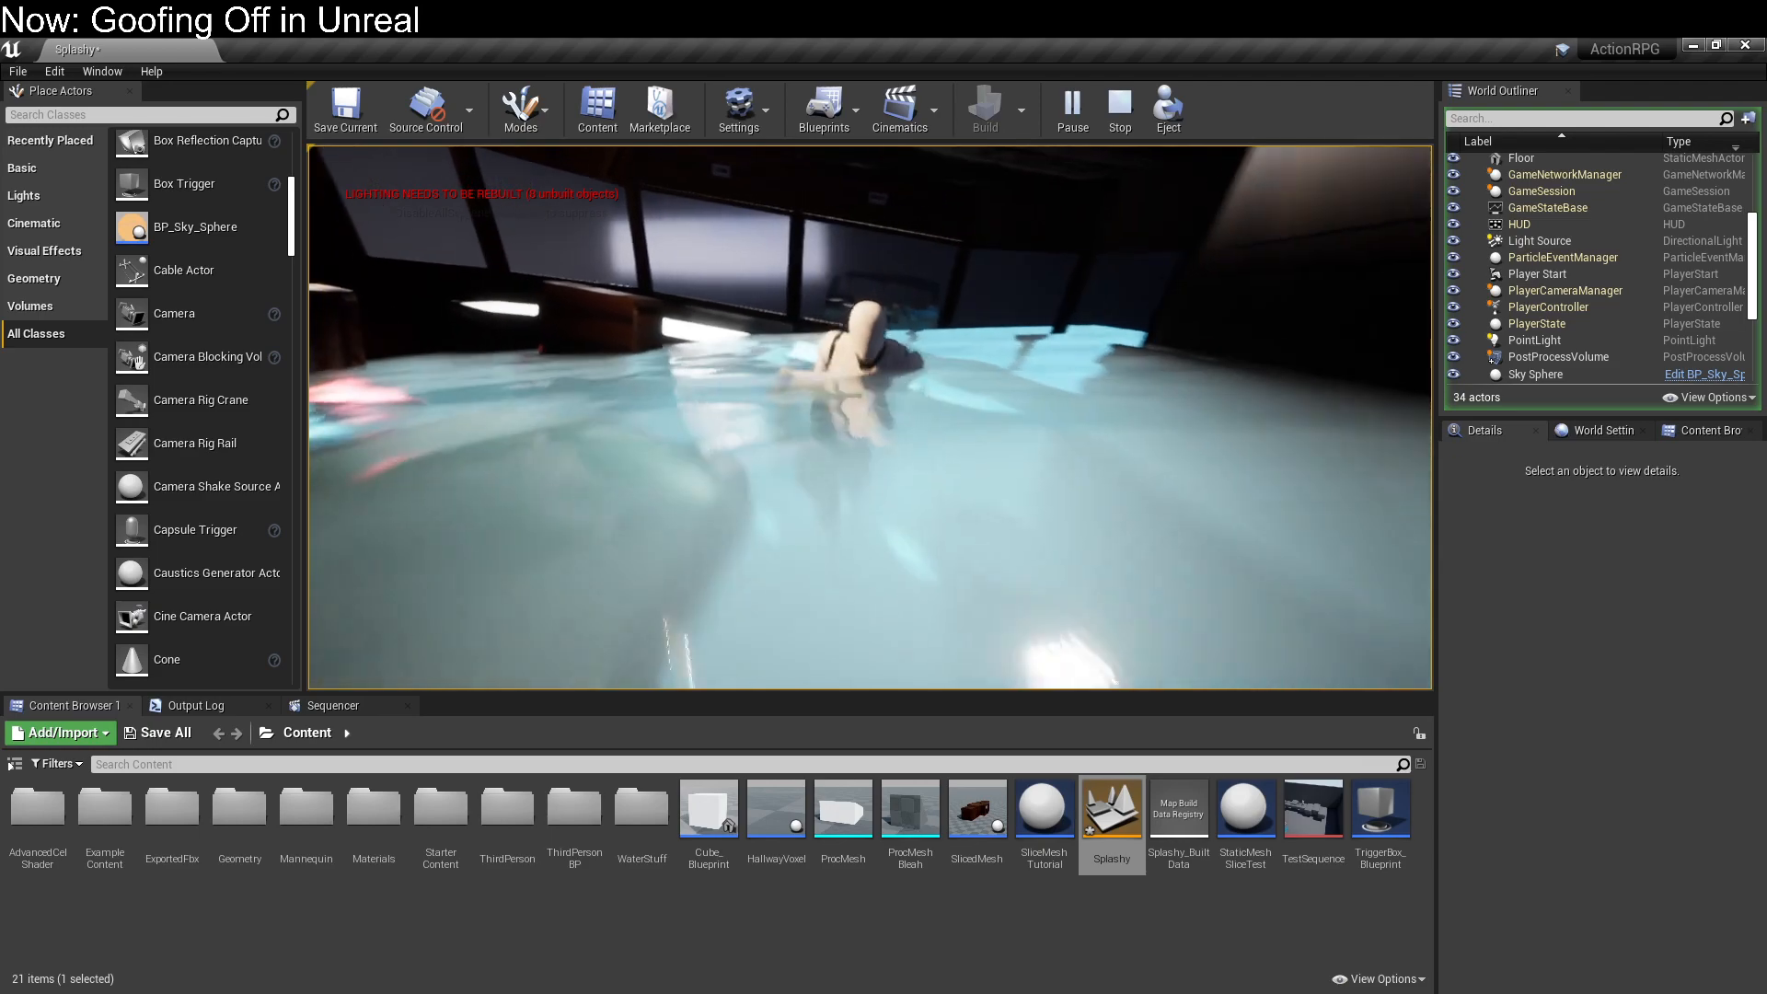
pyautogui.press('s')
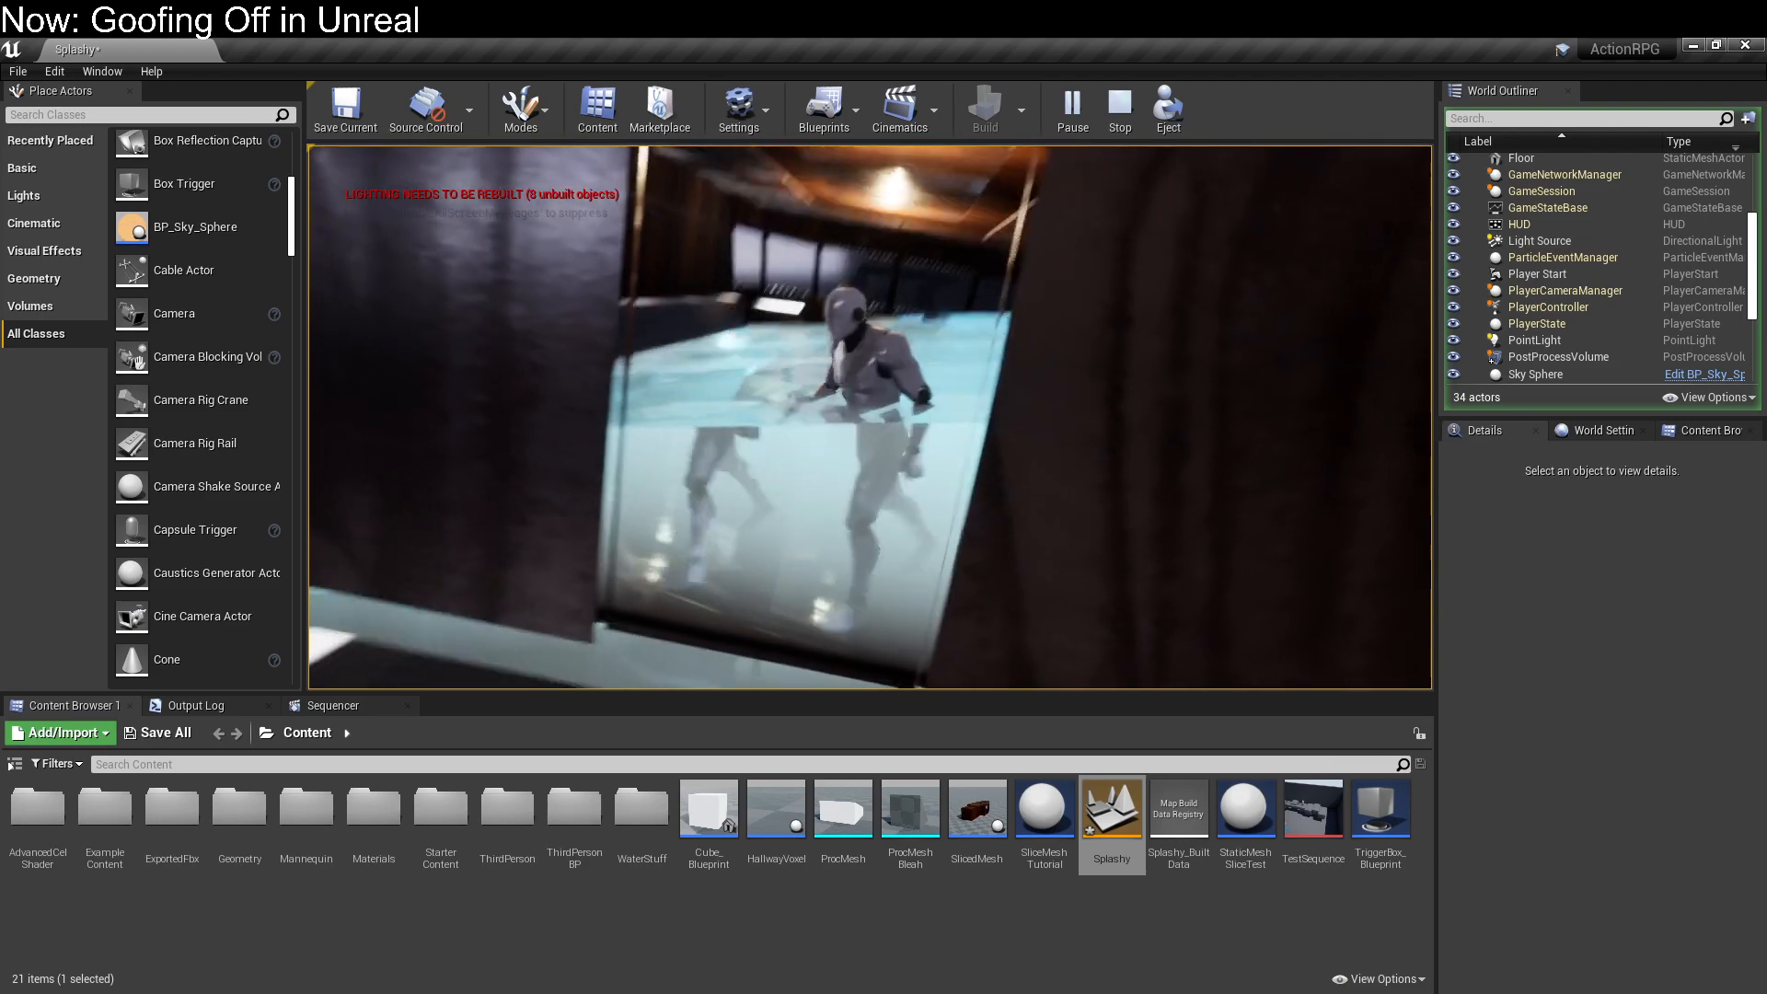
pyautogui.press('s')
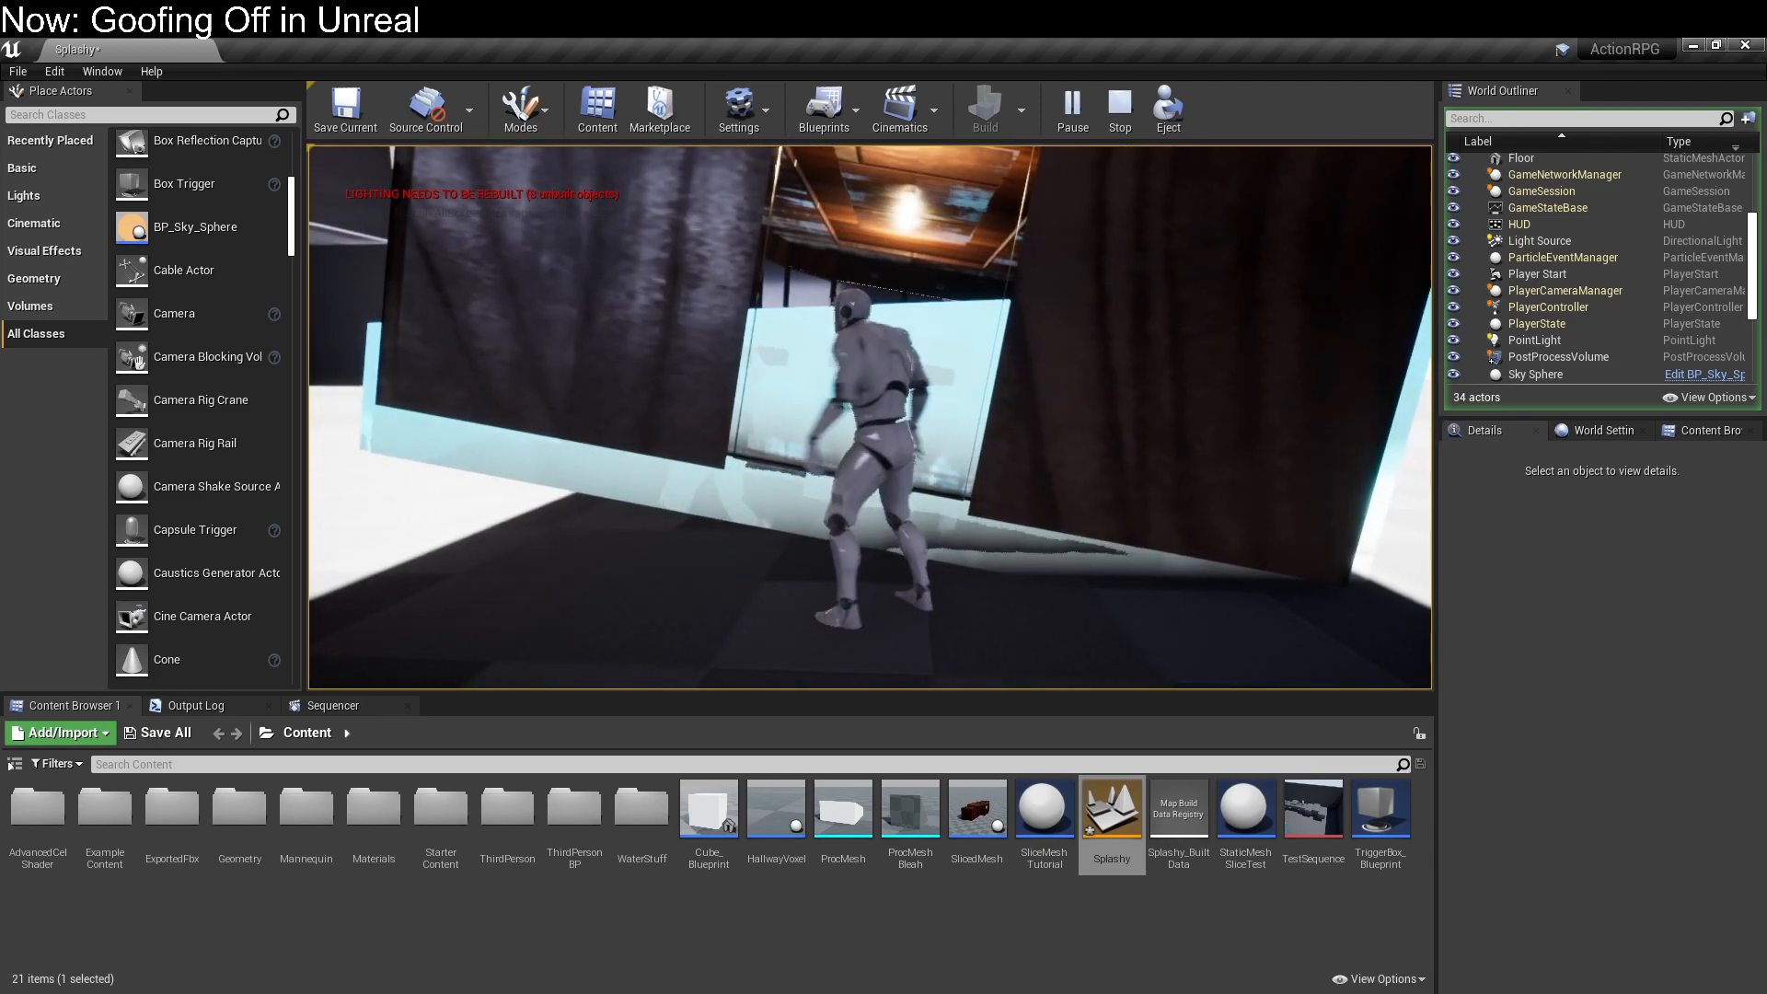
pyautogui.press('w')
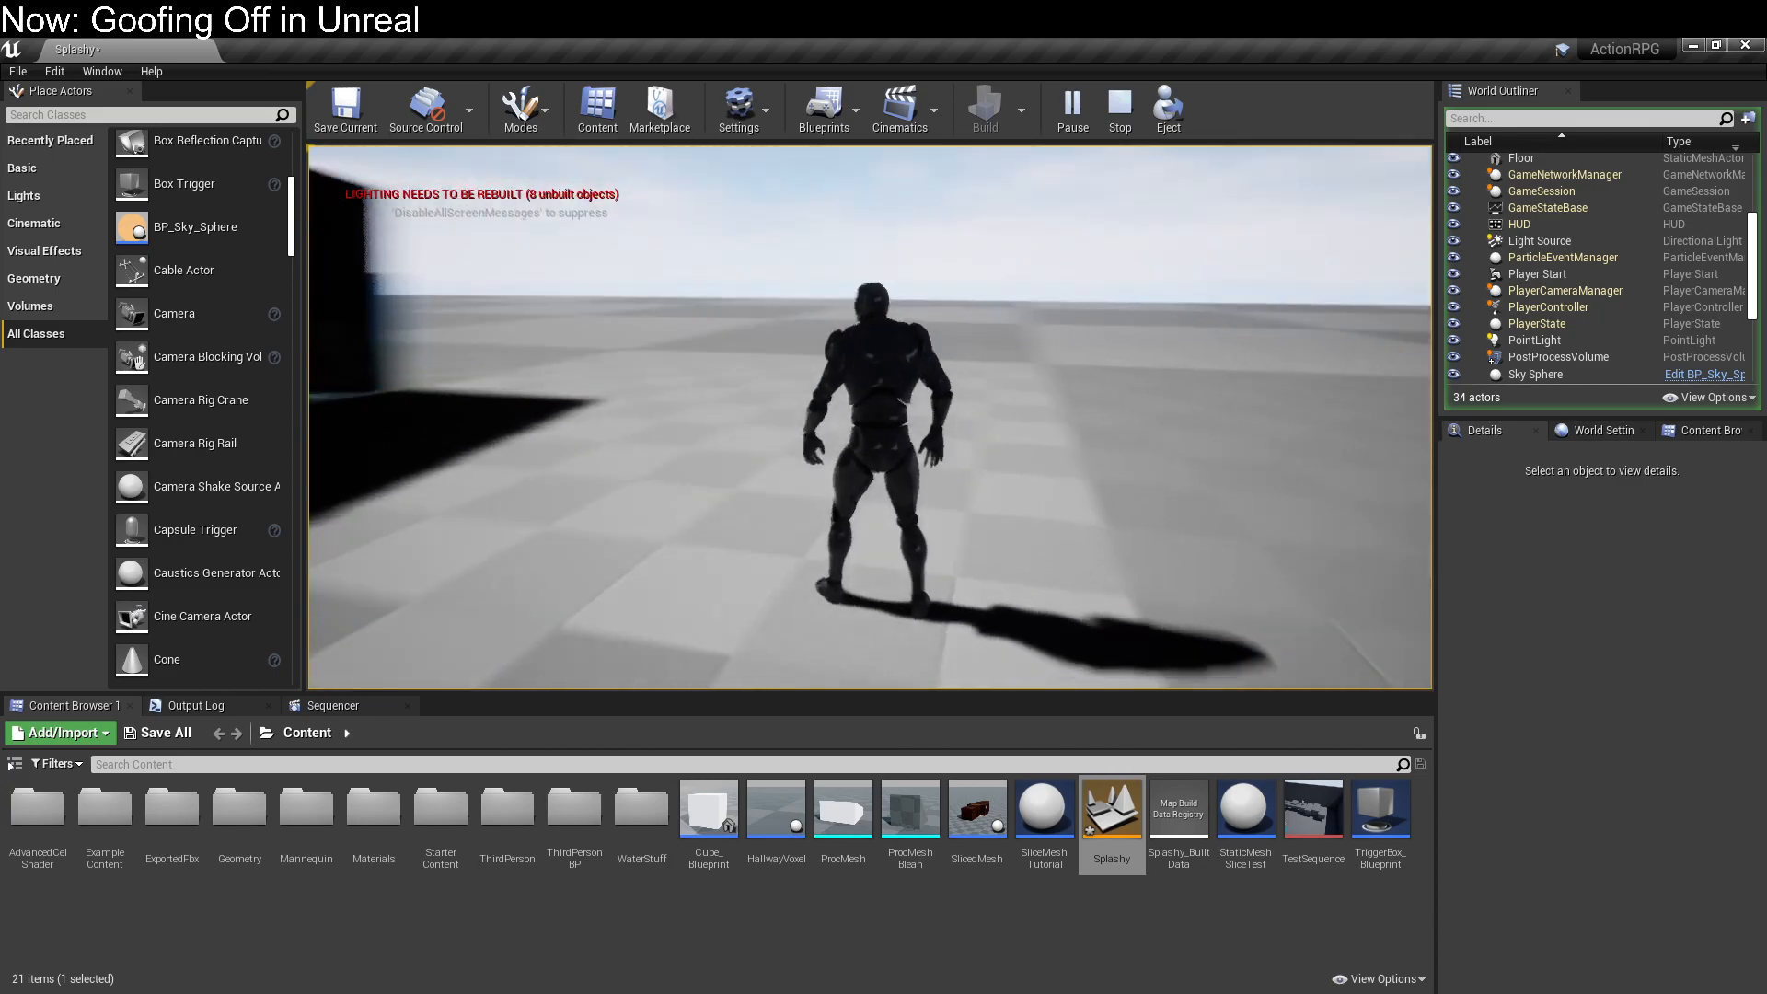
pyautogui.press('w')
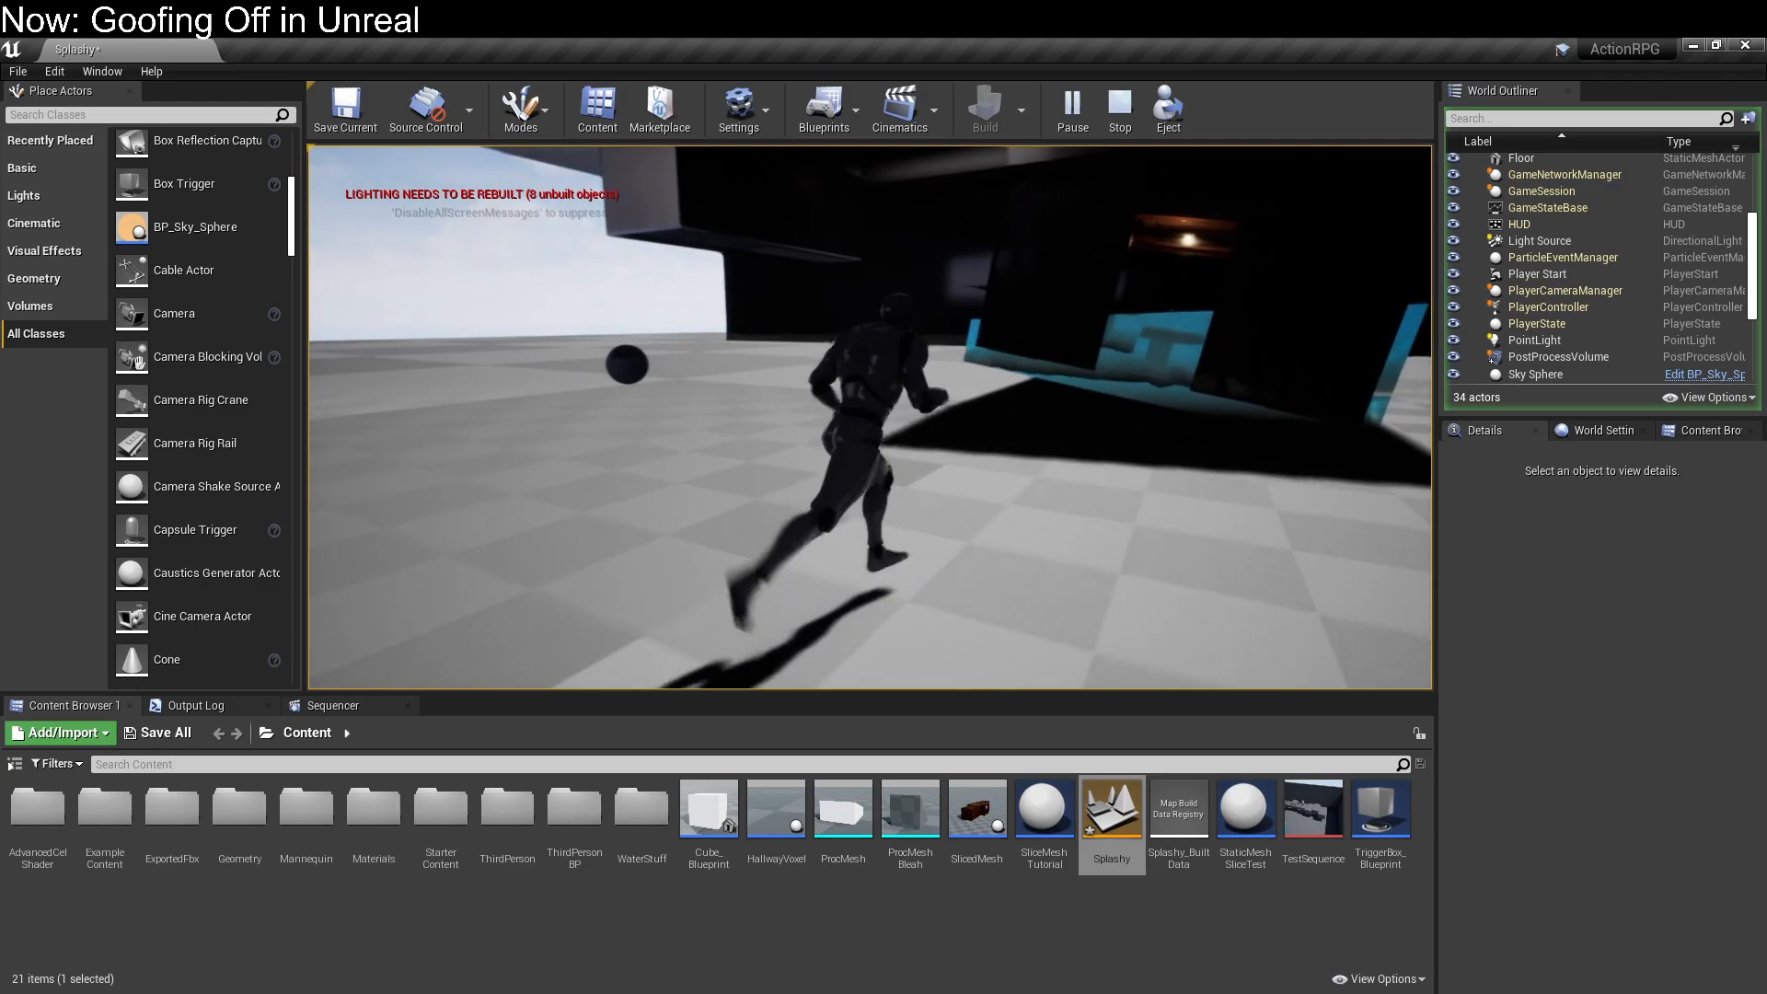
pyautogui.press('Escape')
# Step: Build only the level's lighting and close the resulting message log
pyautogui.press('f')
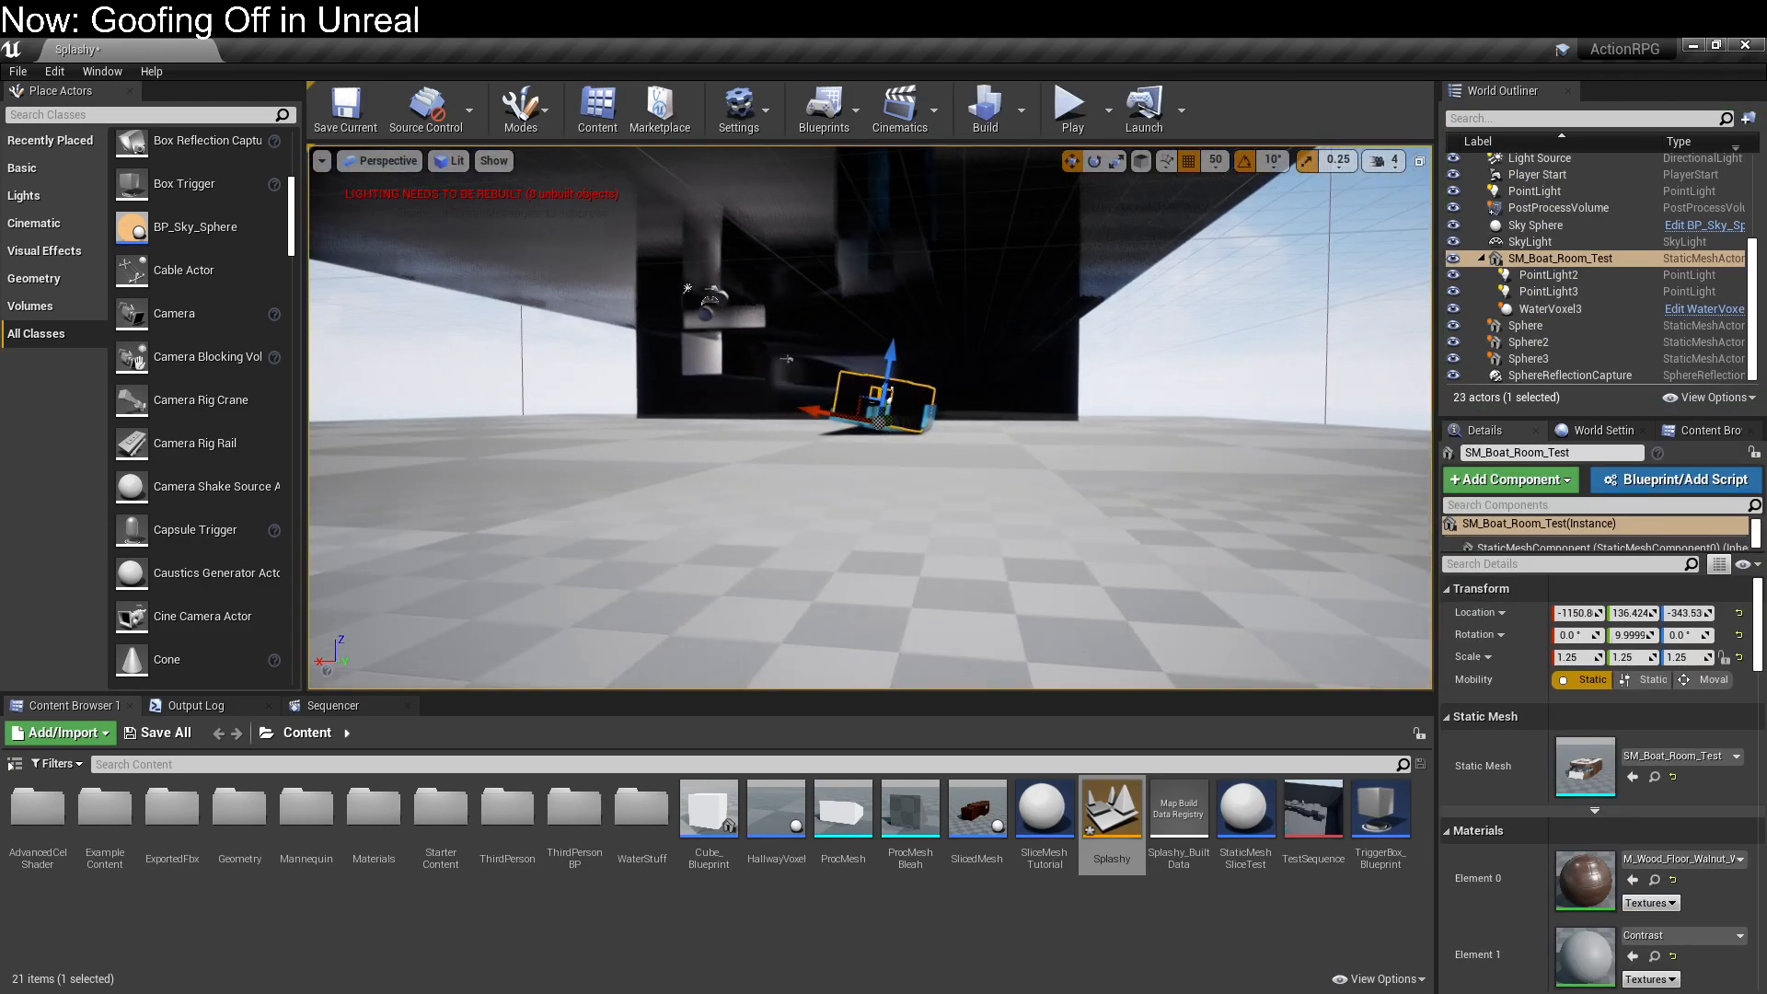
pyautogui.click(1022, 109)
pyautogui.moveTo(1063, 186)
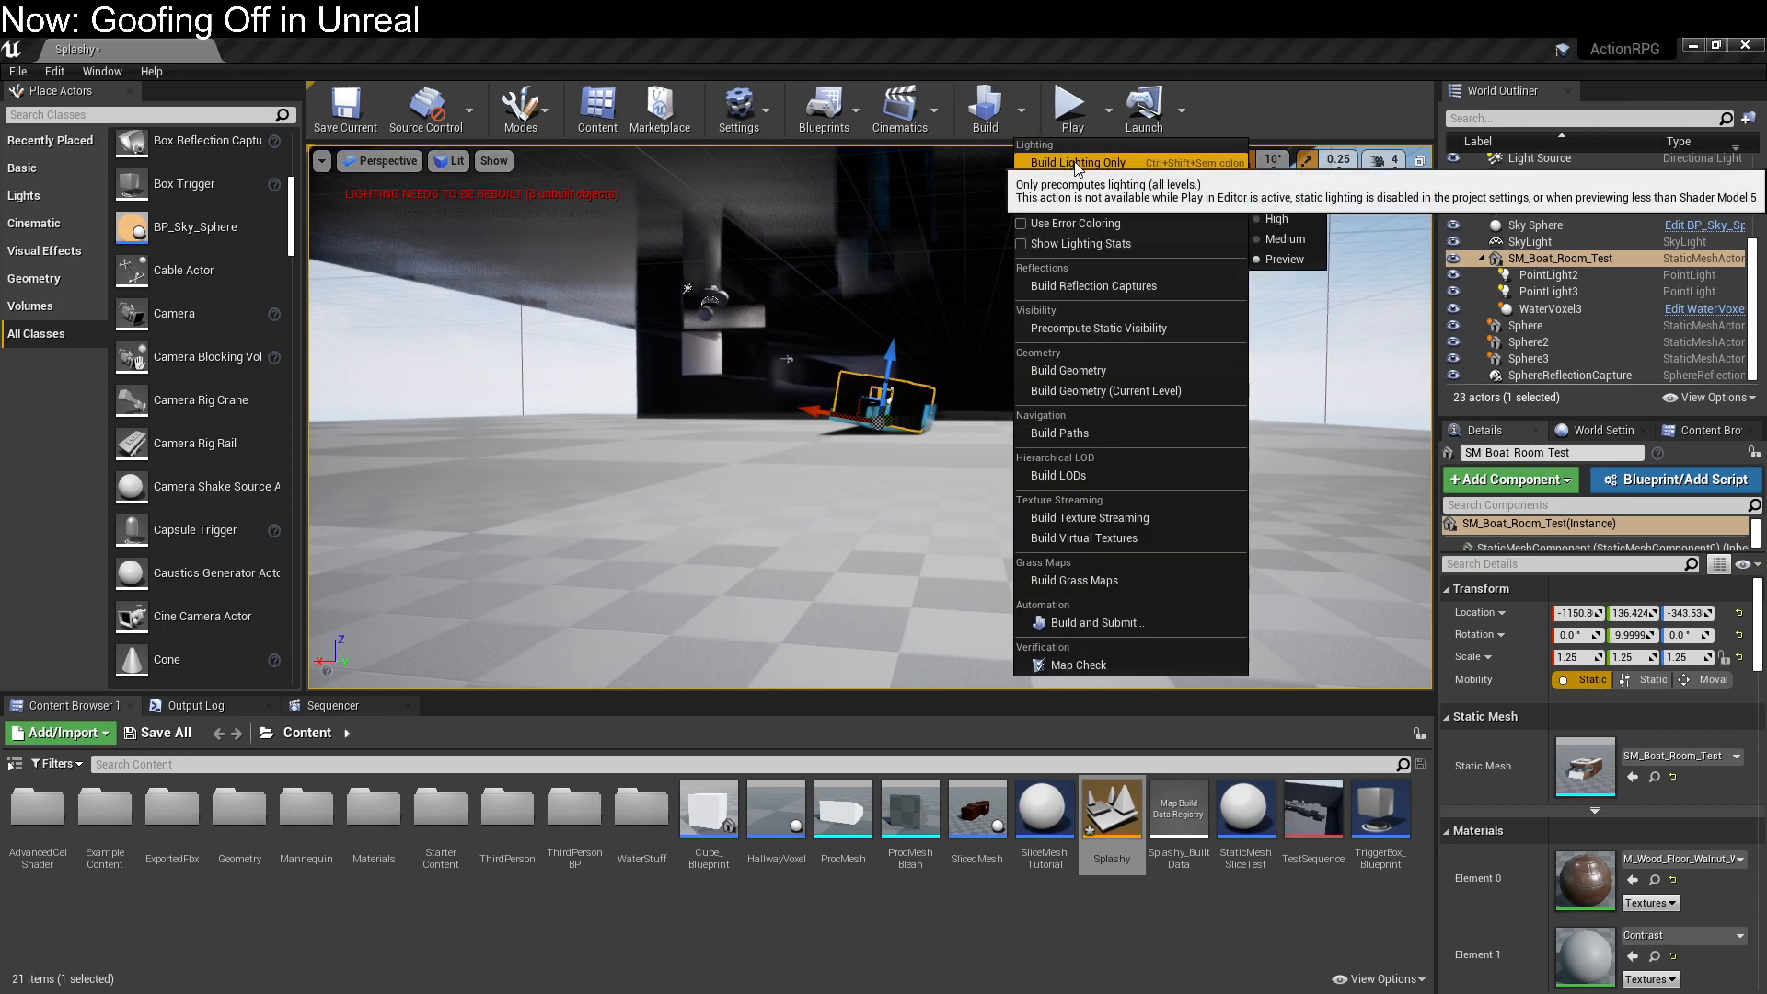
pyautogui.click(1072, 164)
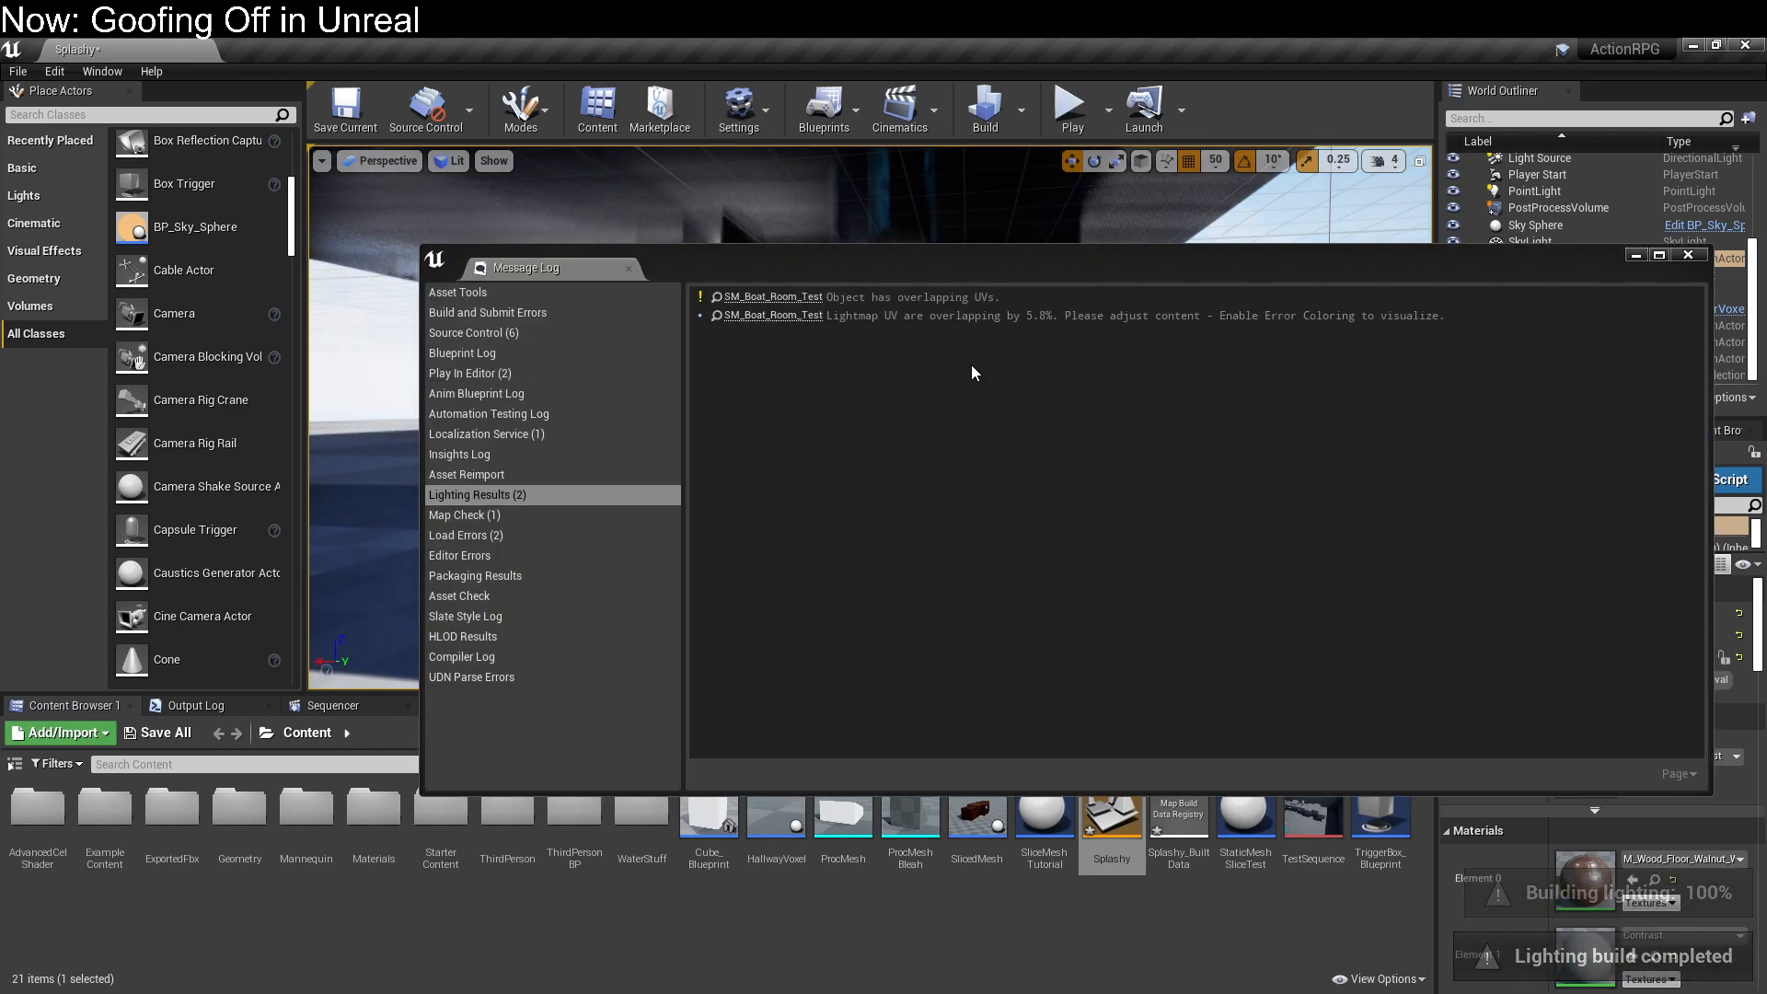
pyautogui.click(1701, 256)
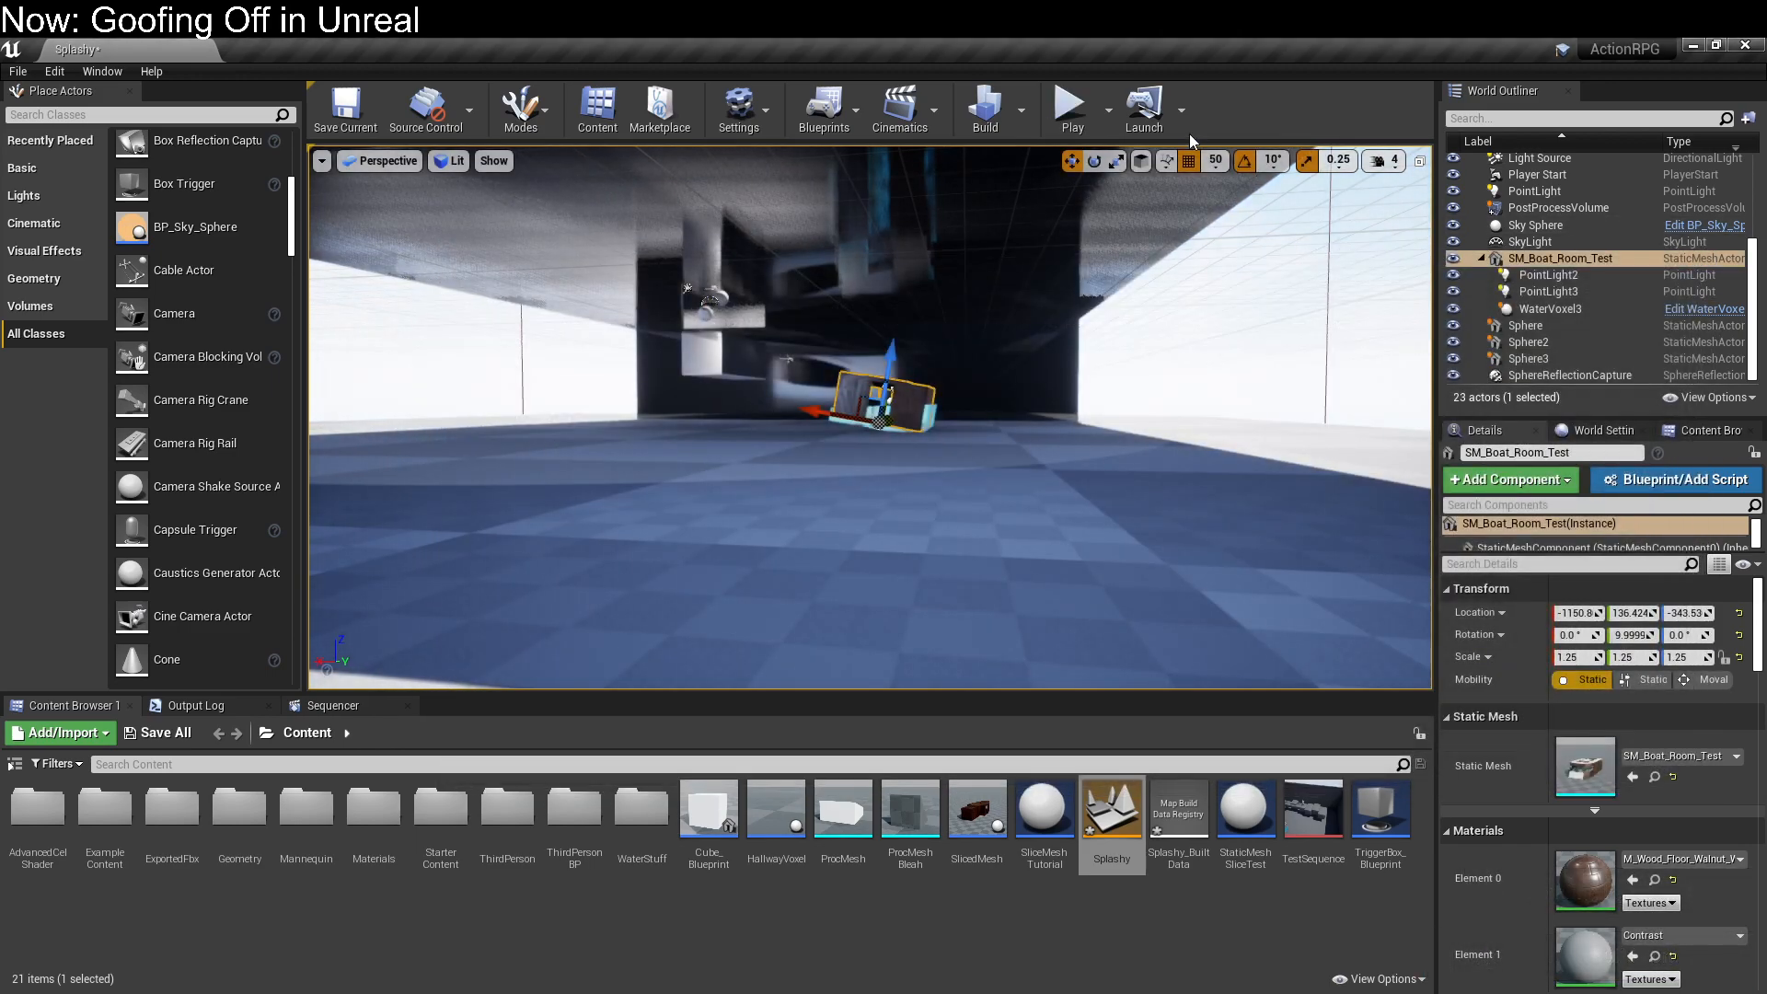
# Step: Play the level and run the character through the doorway into the flooded boat room and back out to examine the water under the rebuilt lighting
pyautogui.click(1068, 105)
pyautogui.click(1041, 343)
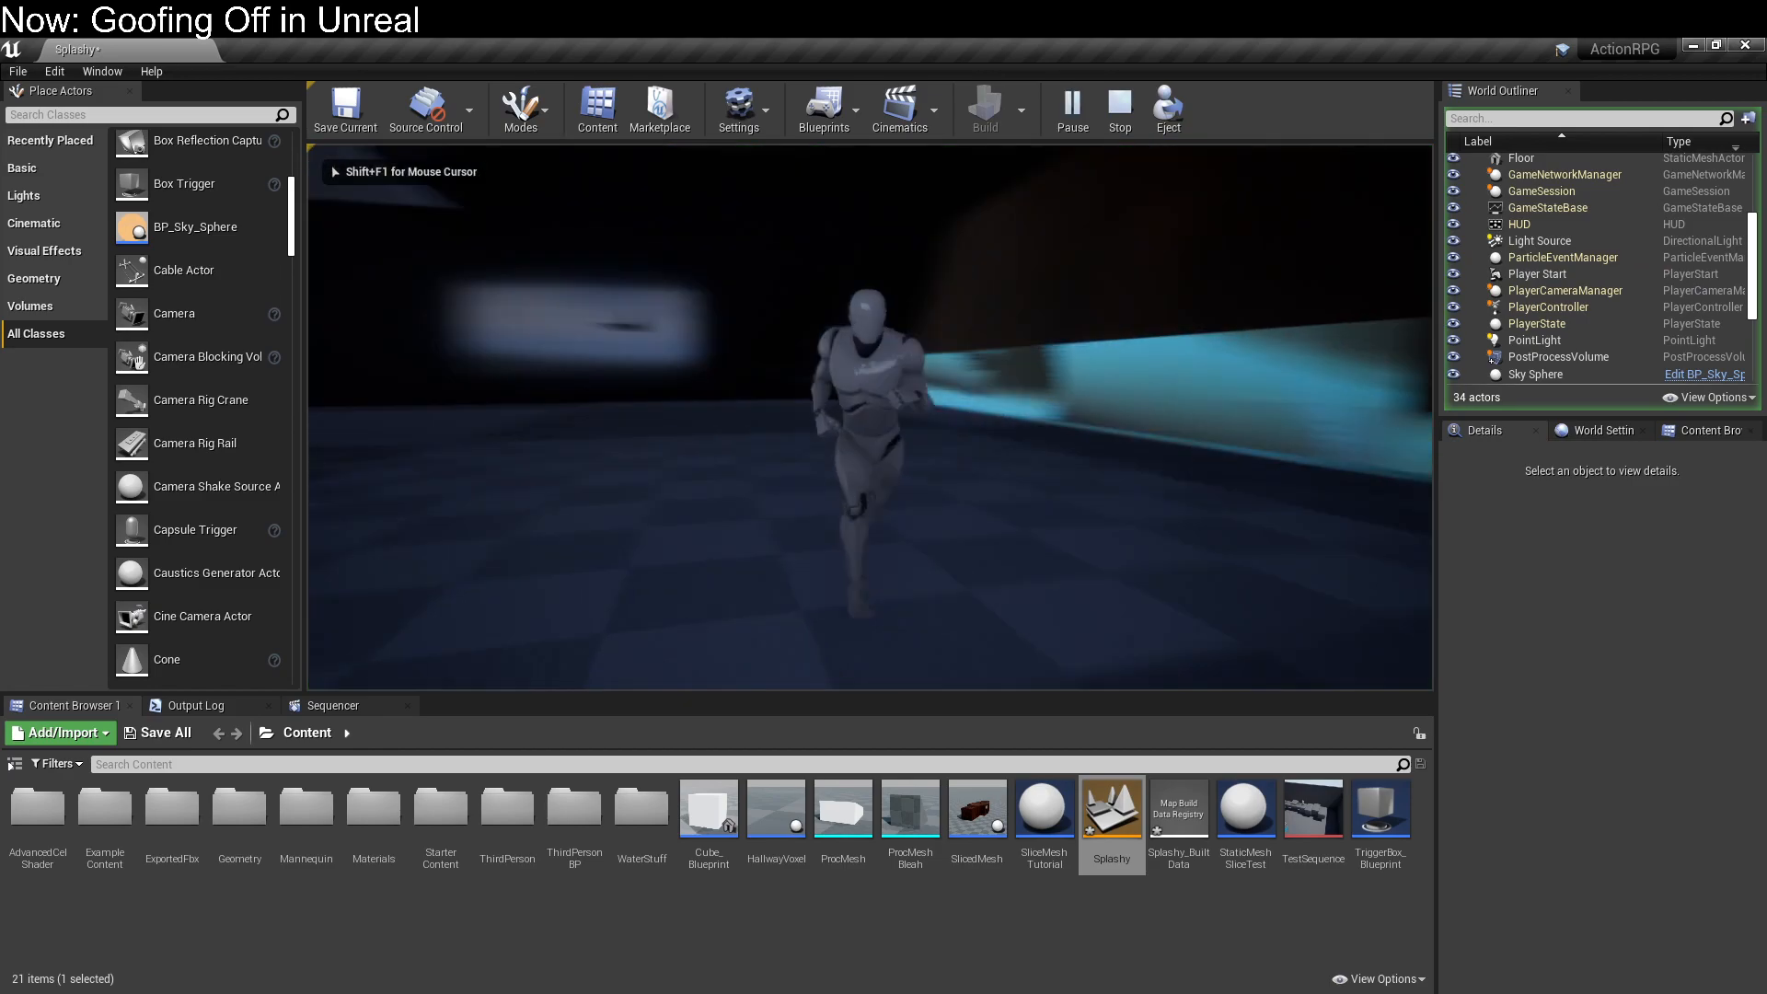
pyautogui.press('w')
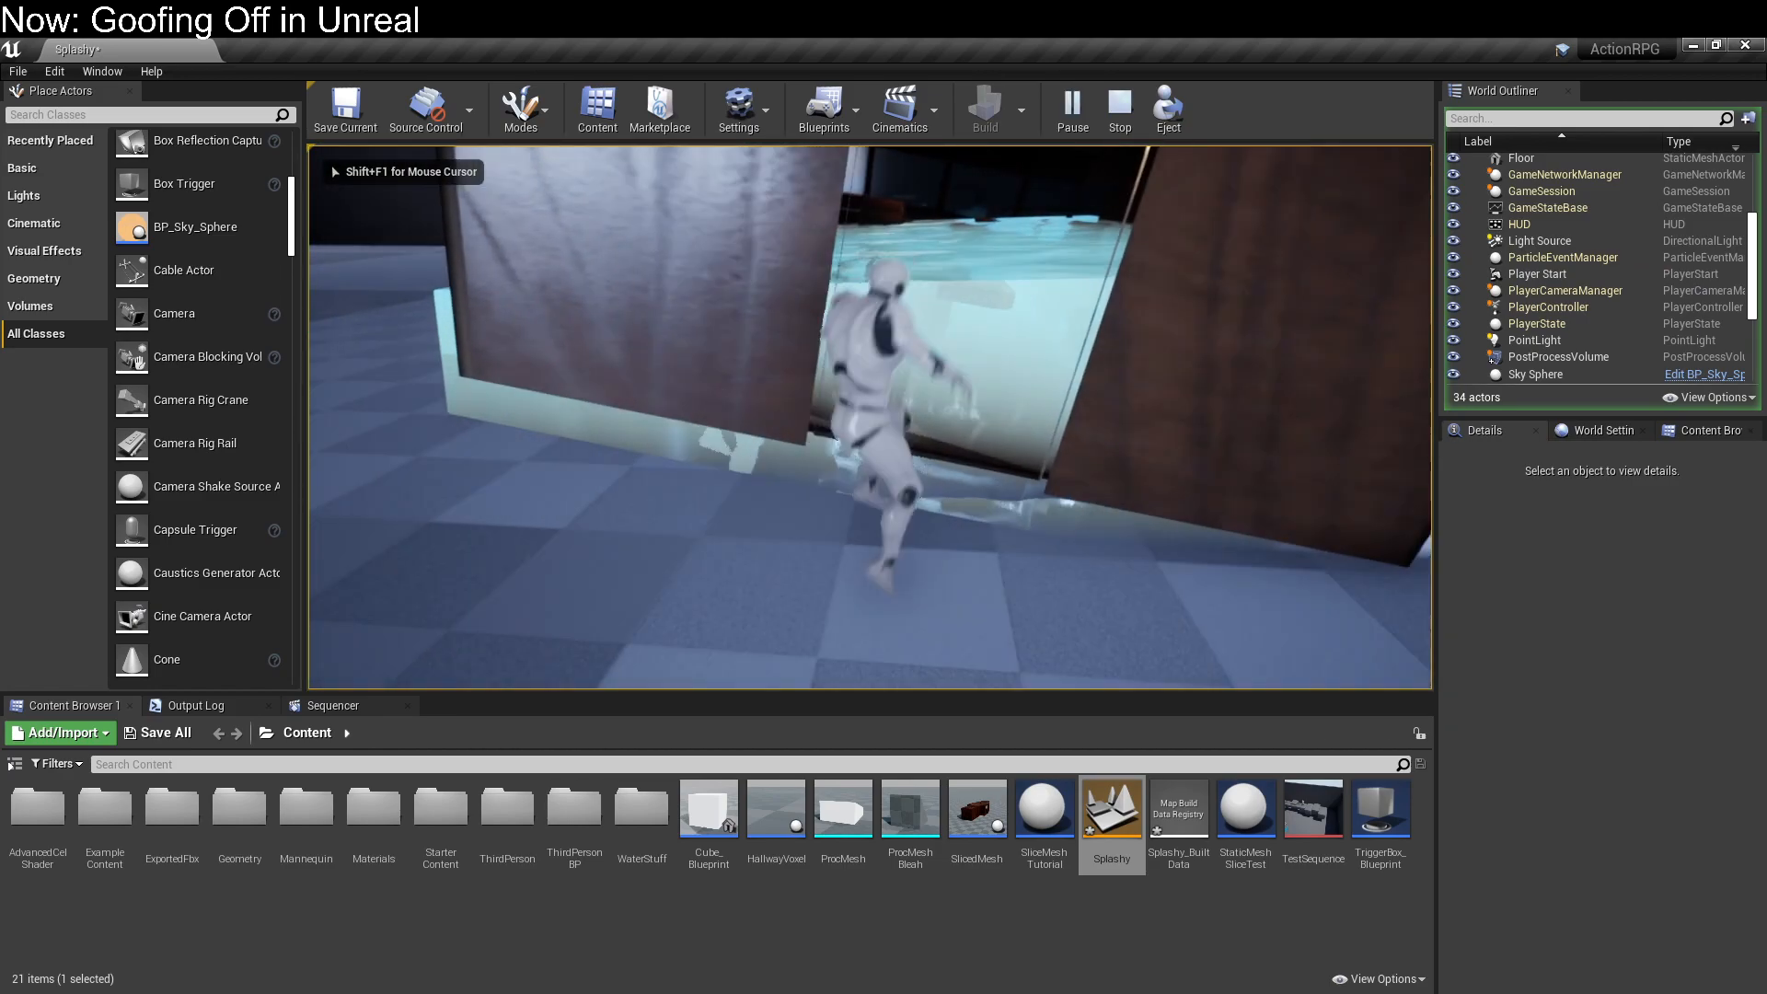
pyautogui.press('space')
pyautogui.press('w')
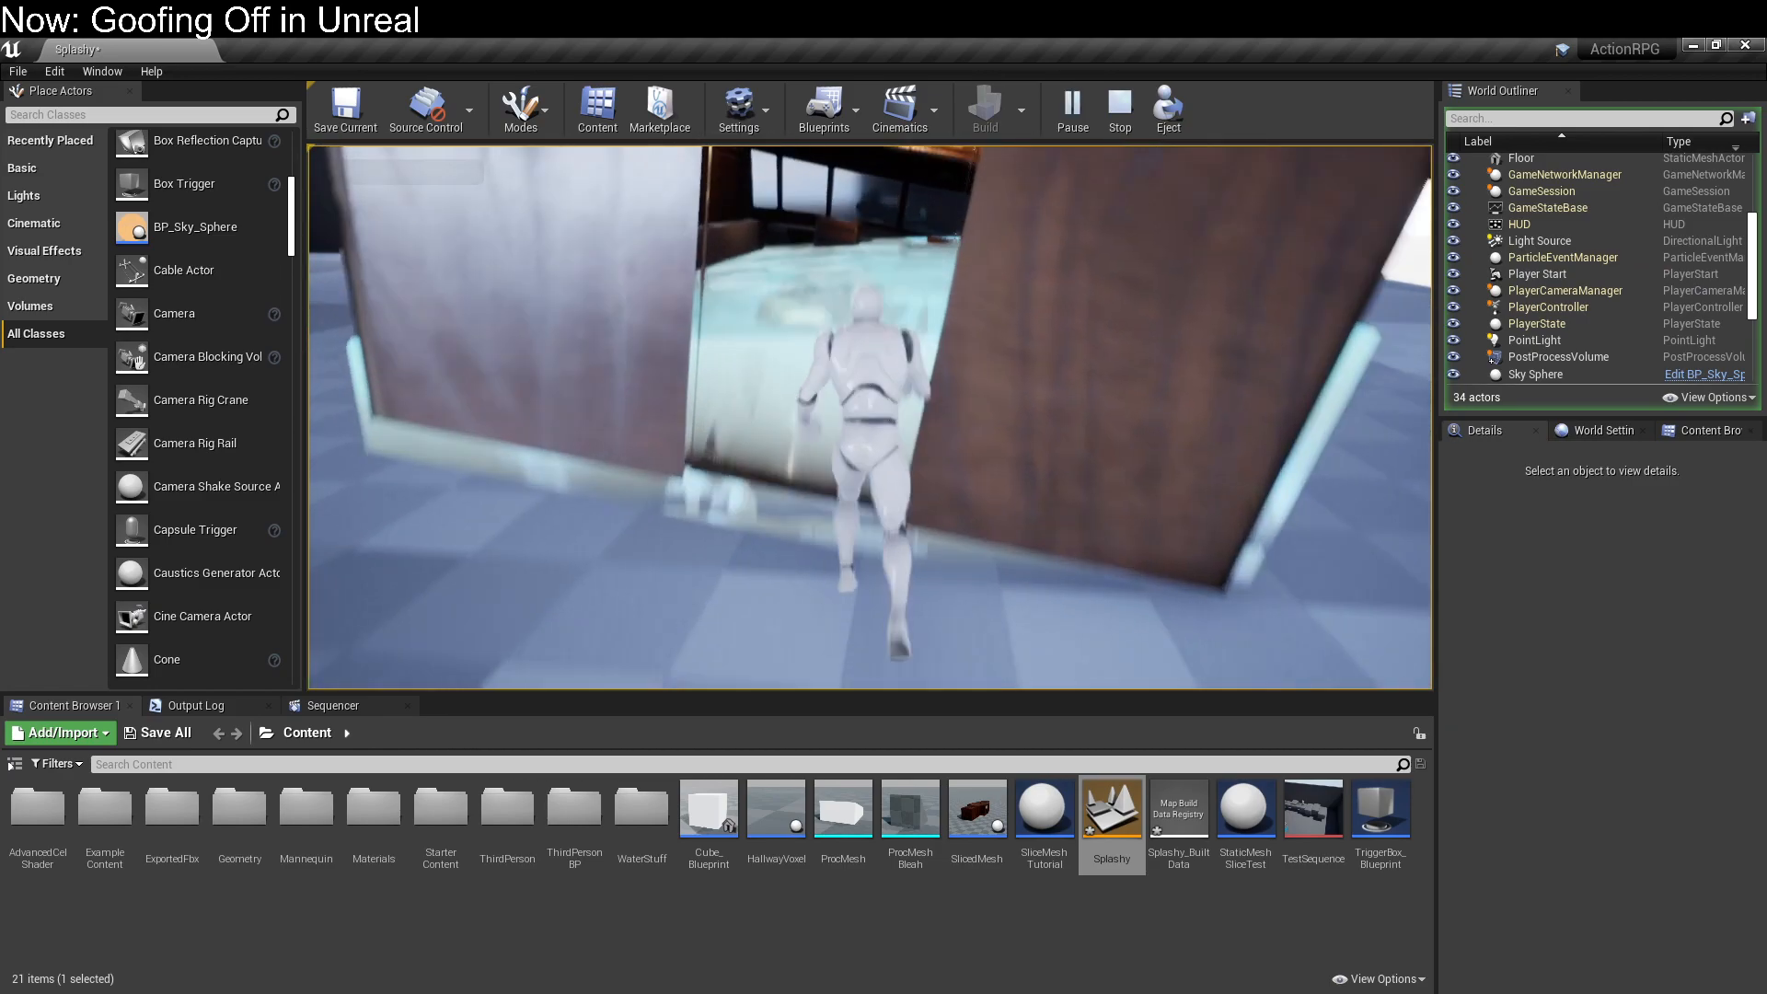
pyautogui.press('w')
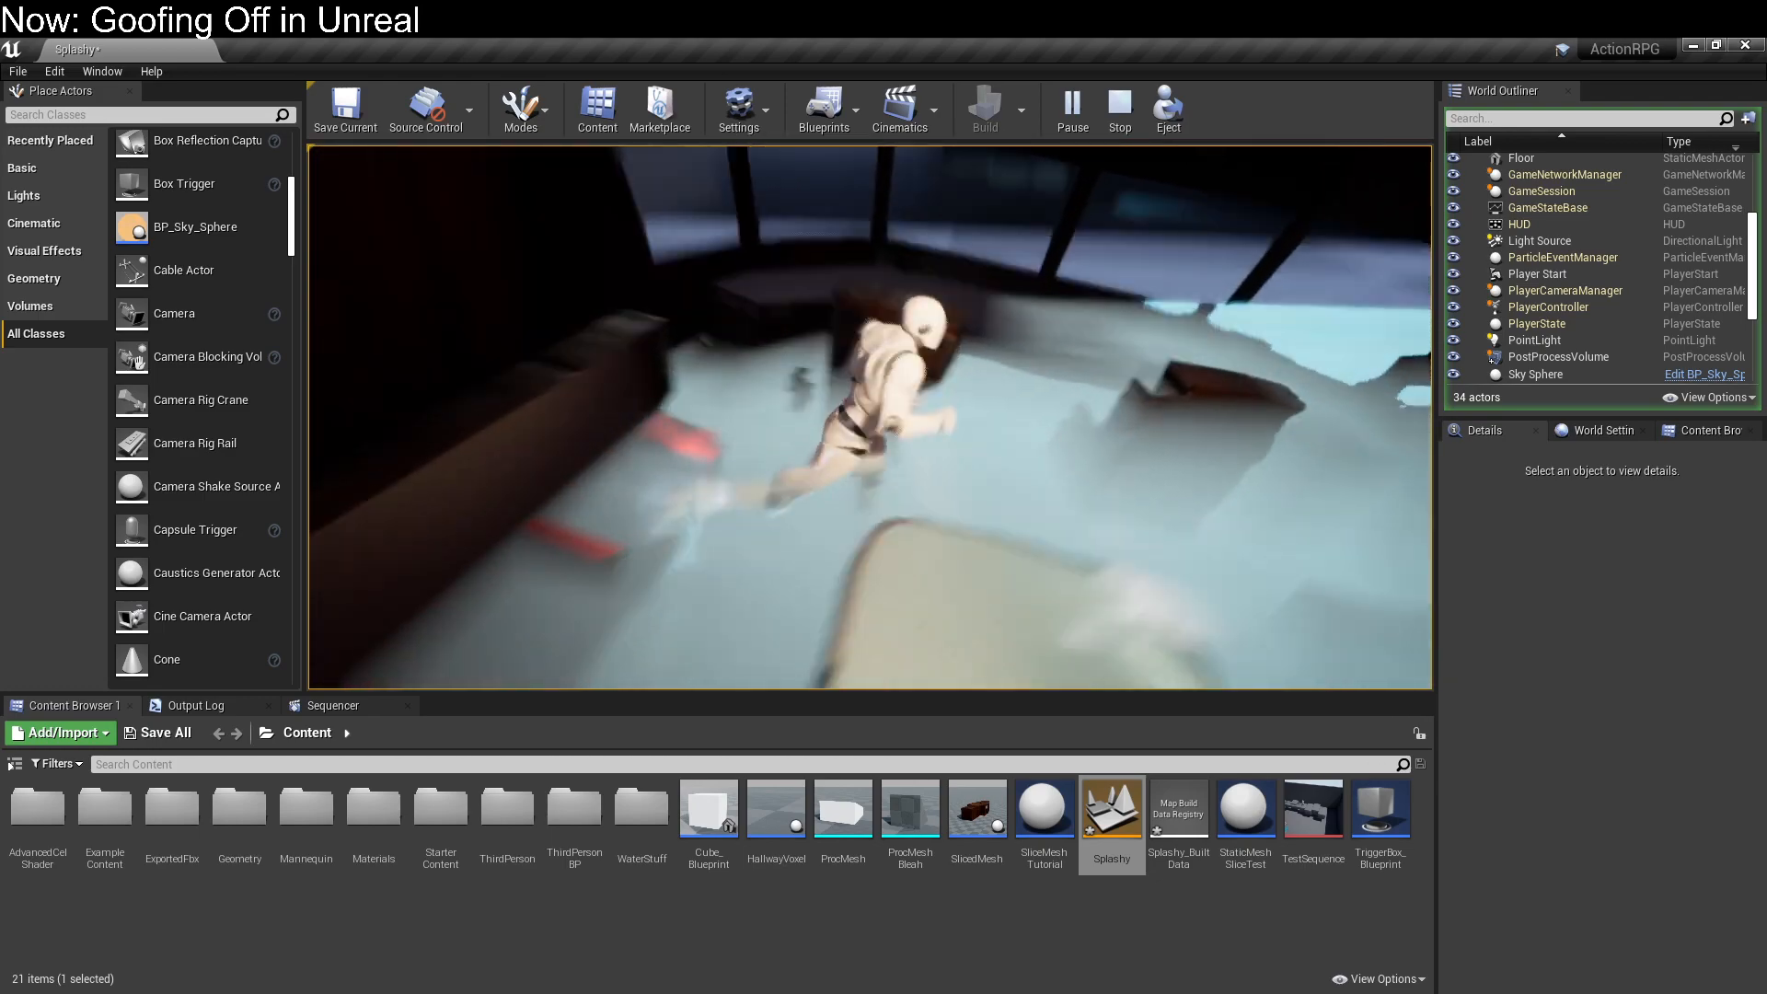
pyautogui.press('w')
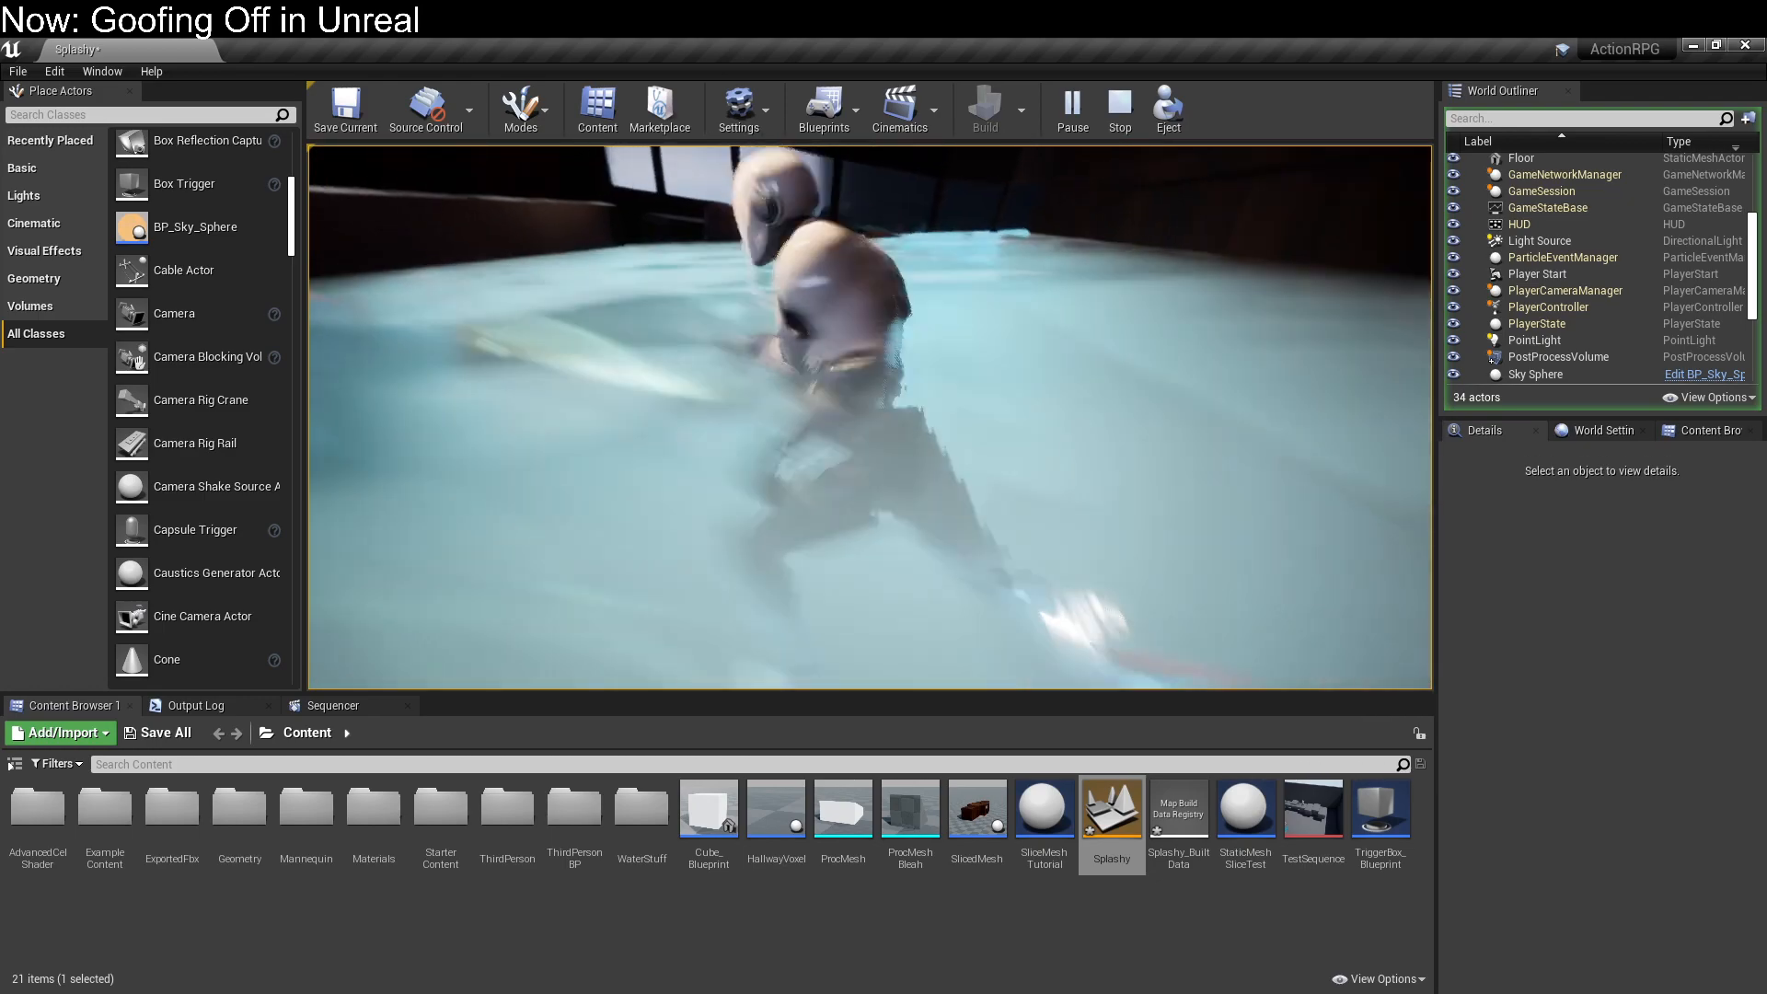
pyautogui.press('w')
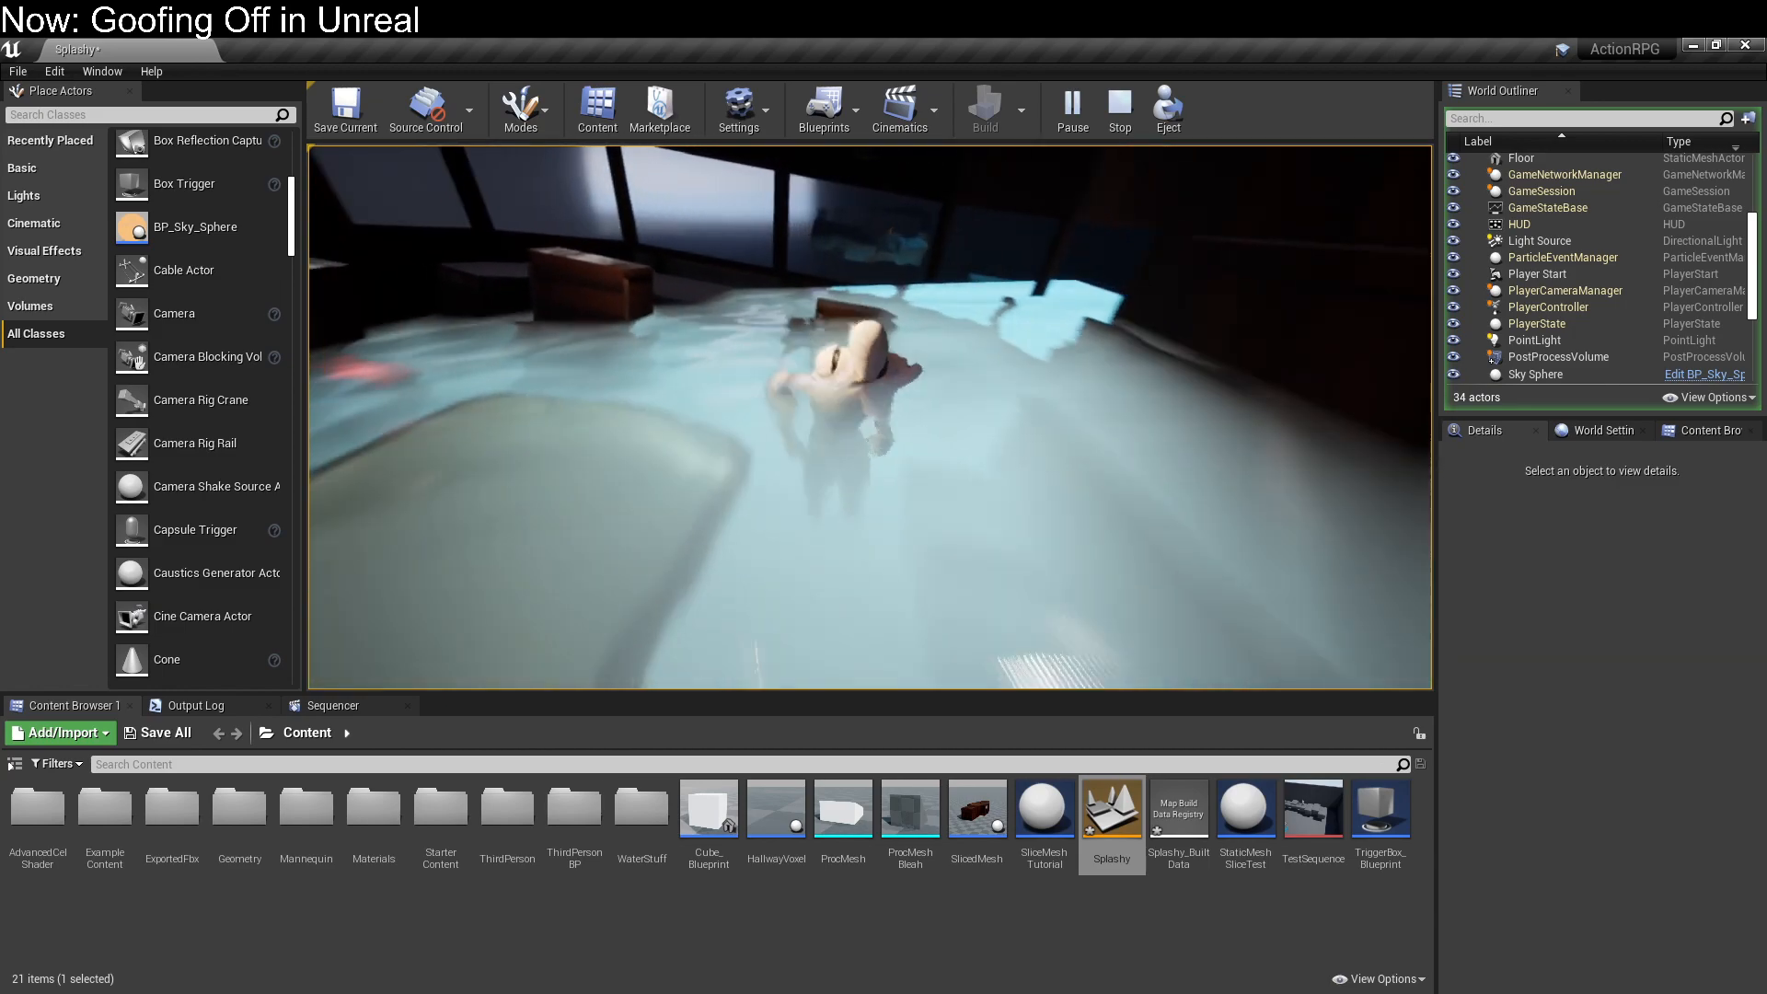
pyautogui.press('s')
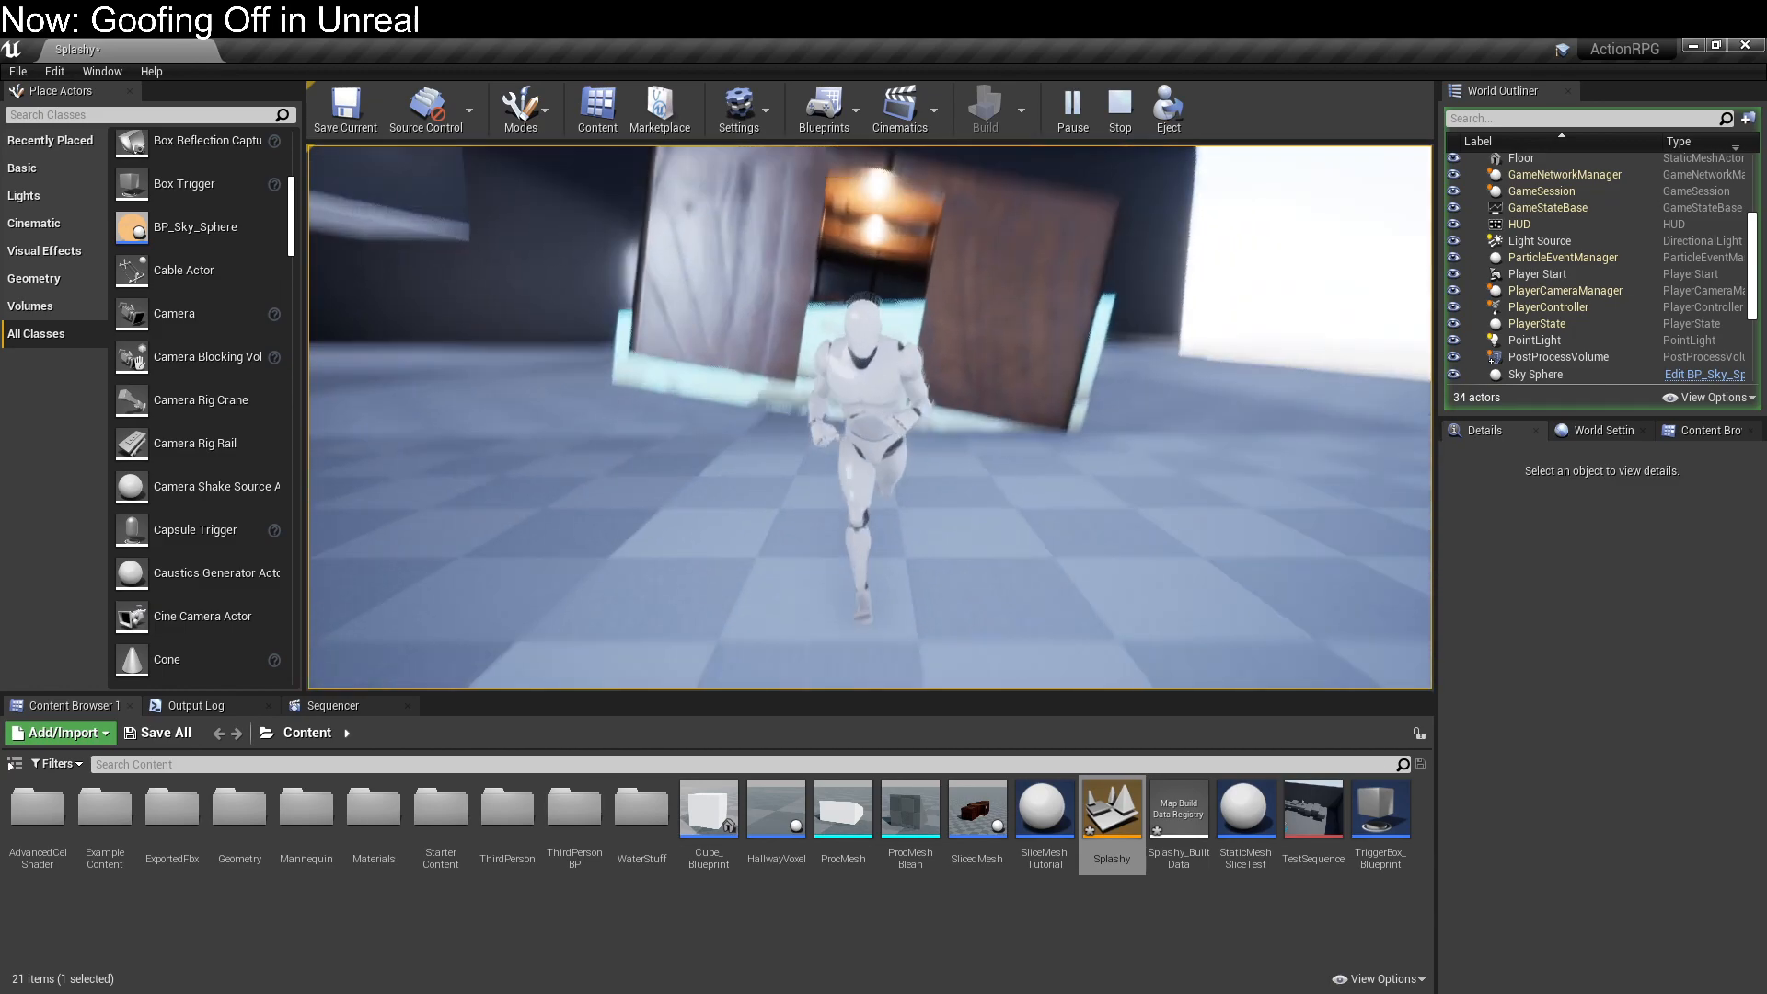
# Step: Run and jump the character back into the boat room, wade through its length to examine the tilted water surface, and leave the room
pyautogui.press('w')
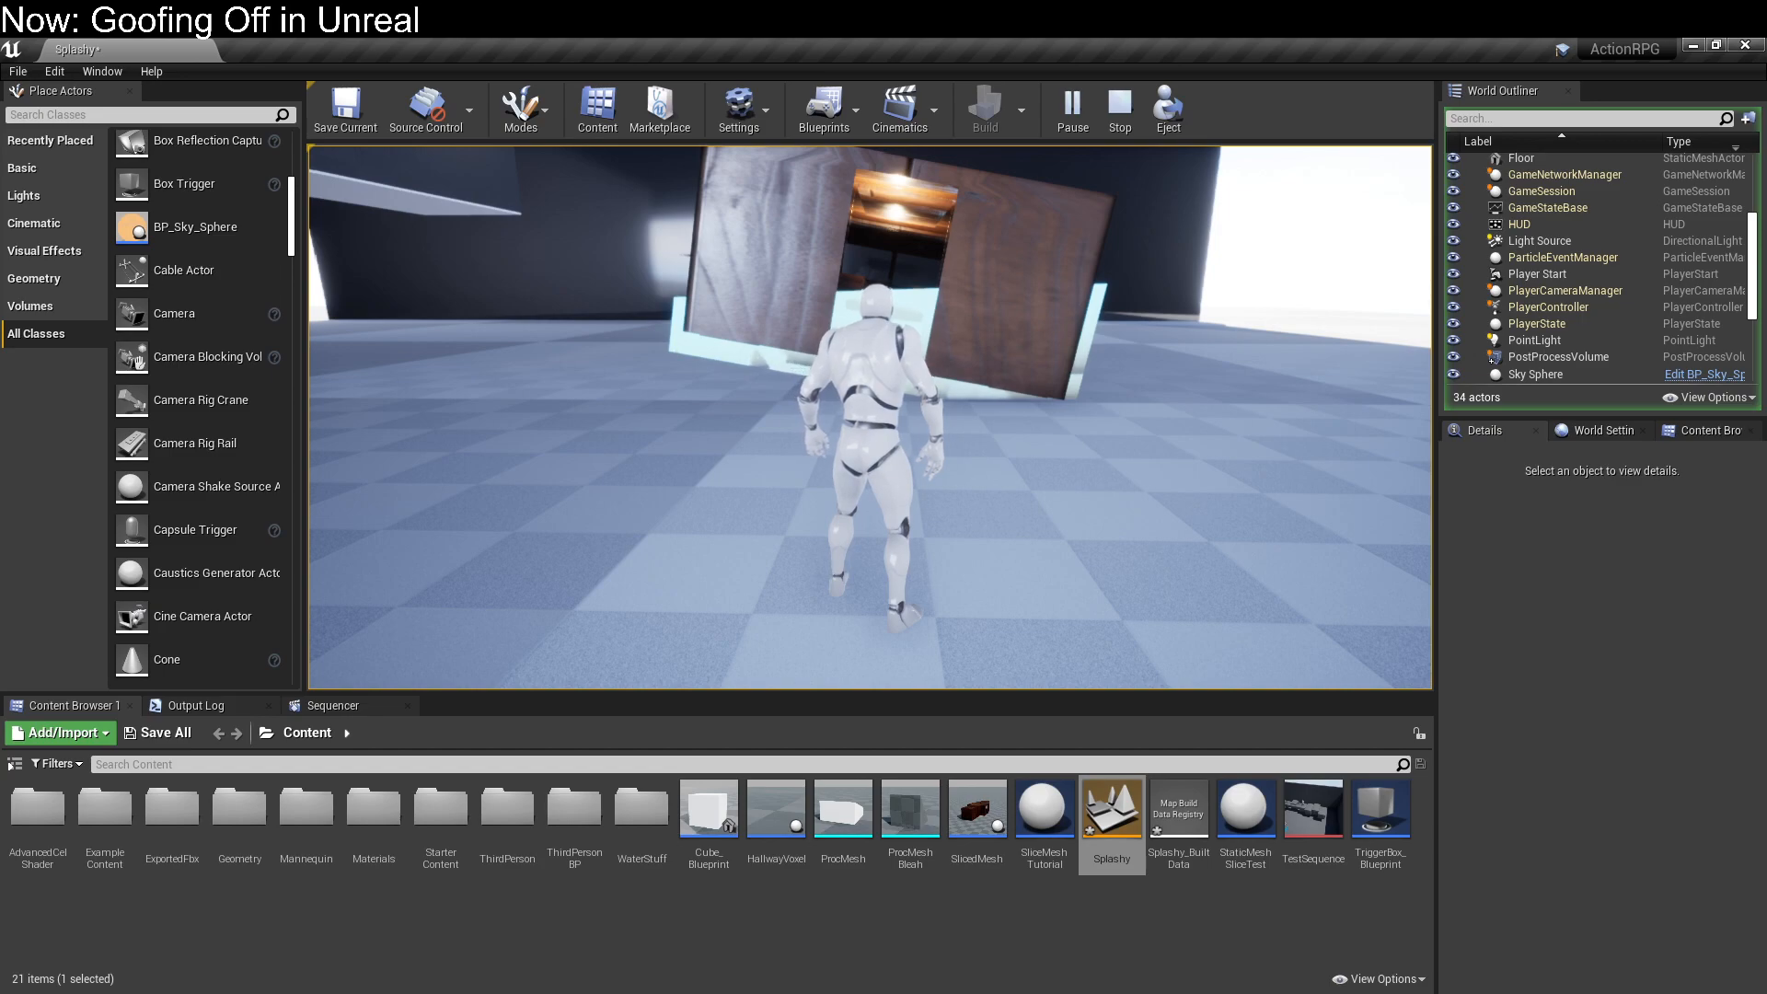
pyautogui.press('w')
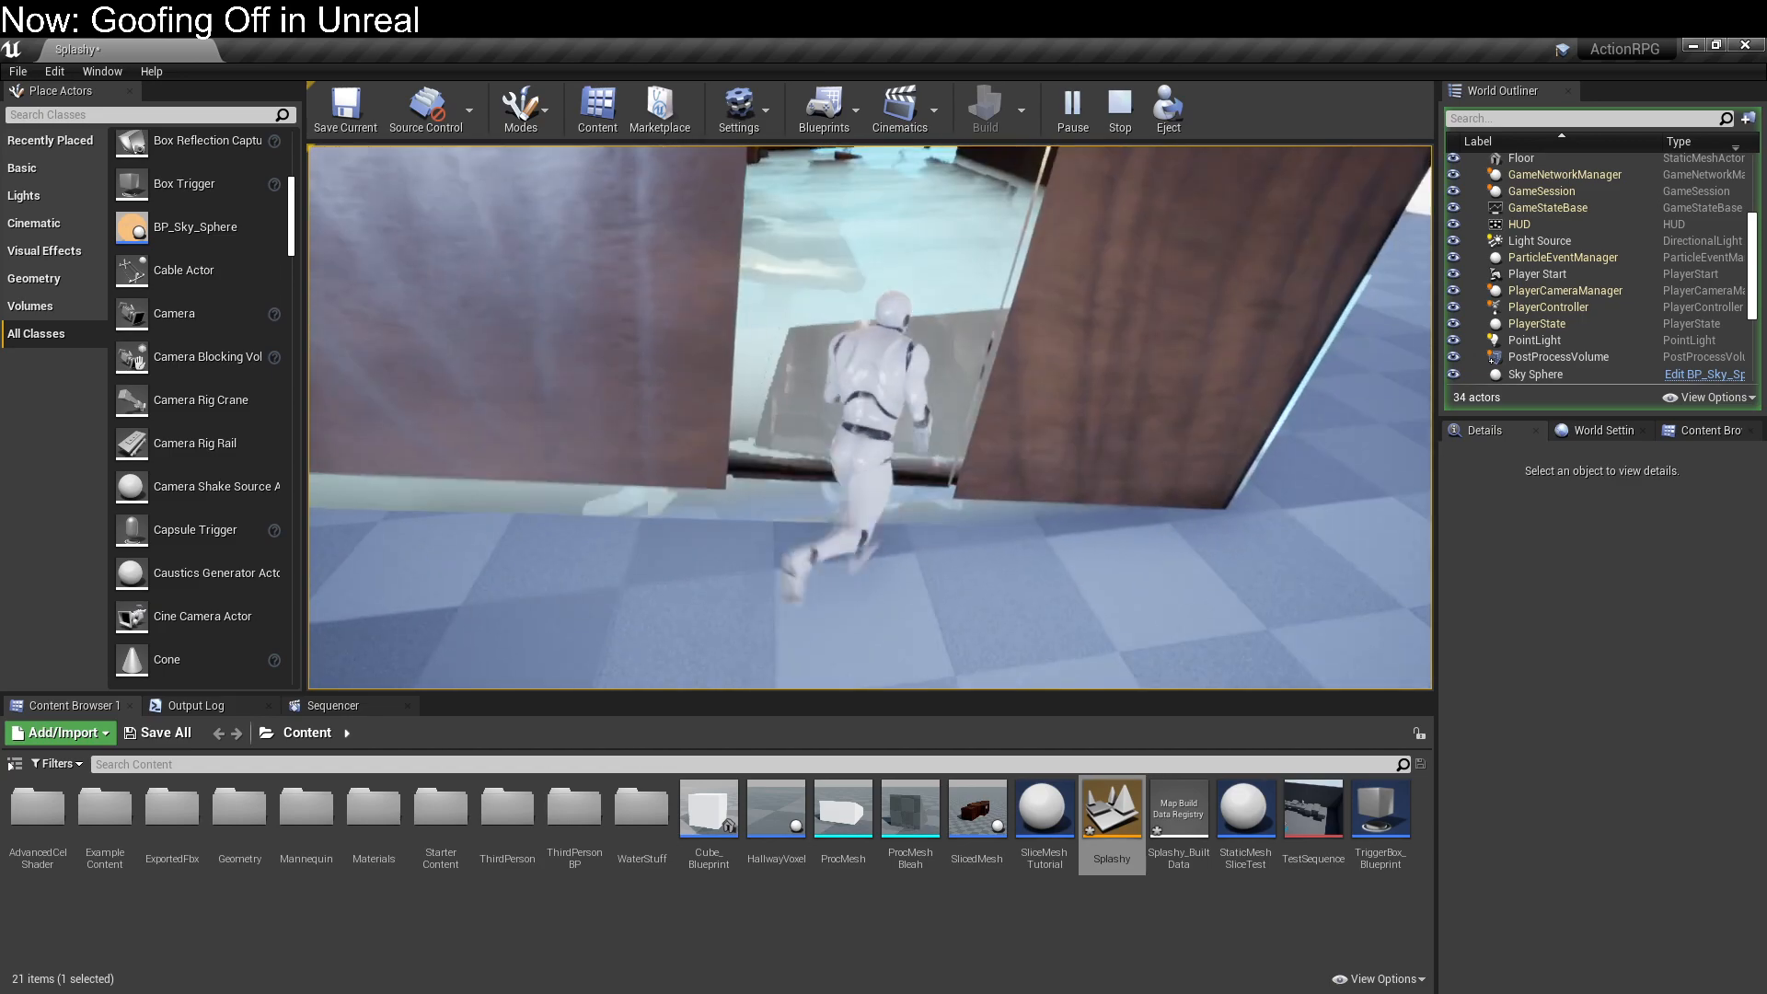
pyautogui.press('space')
pyautogui.press('w')
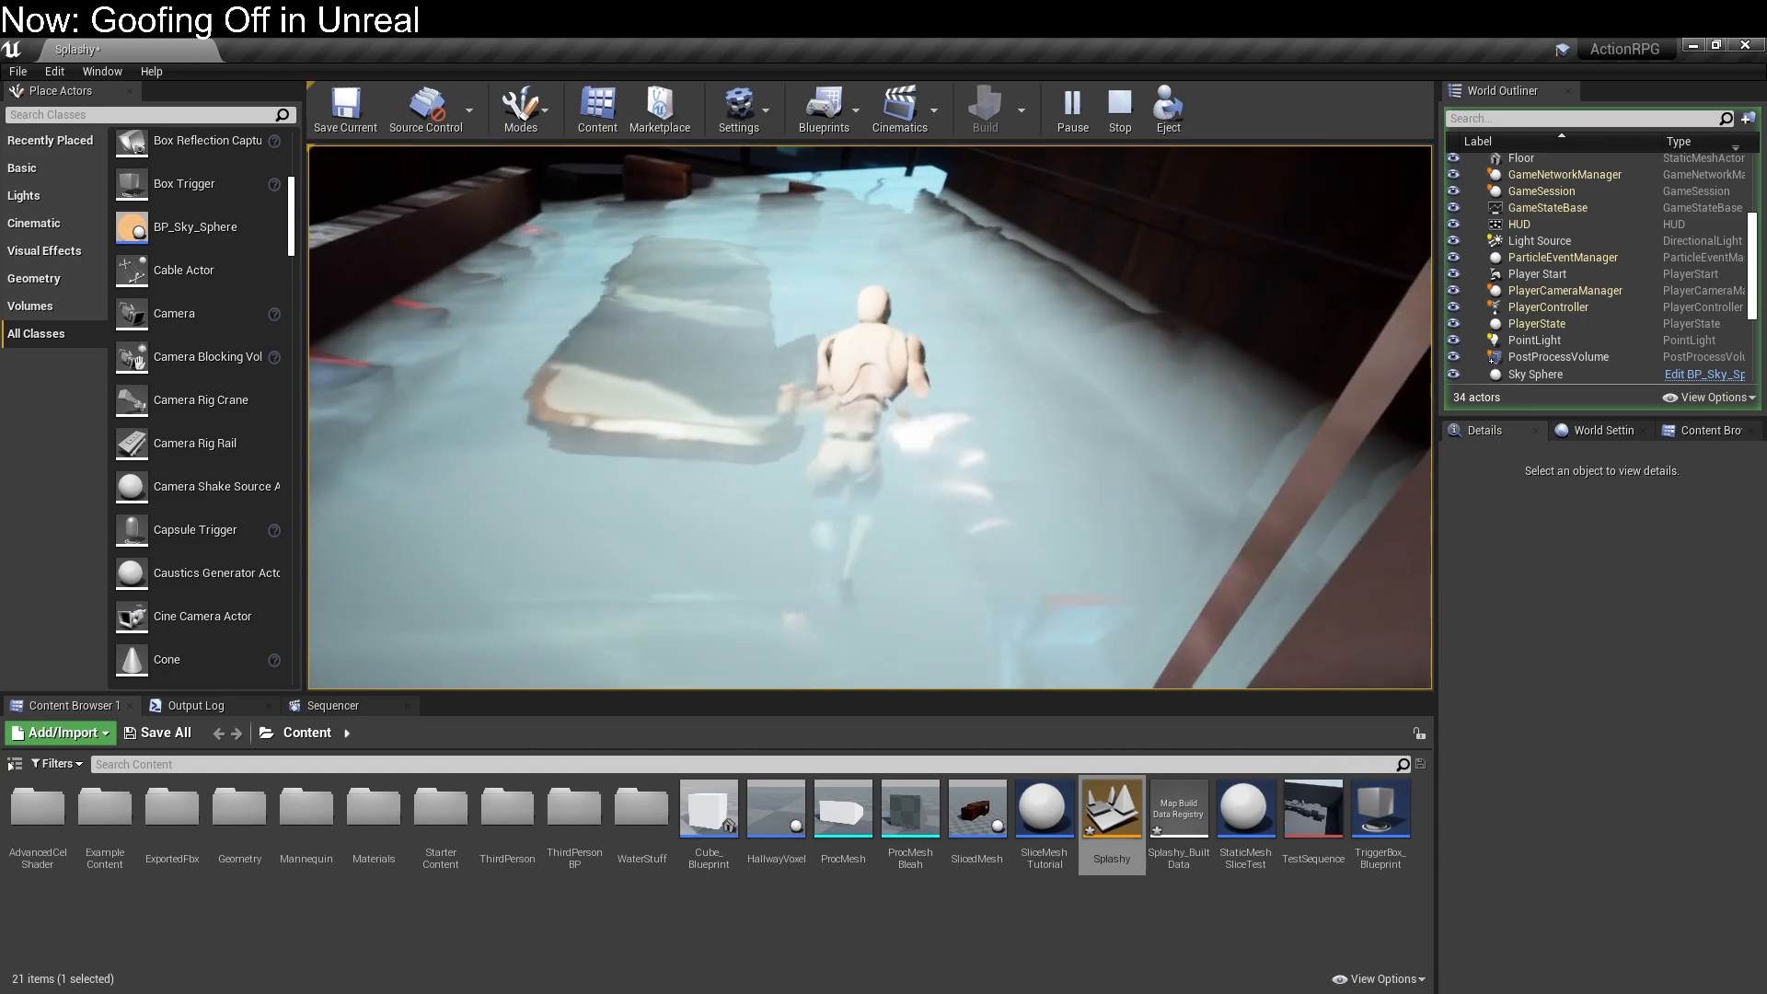
pyautogui.press('w')
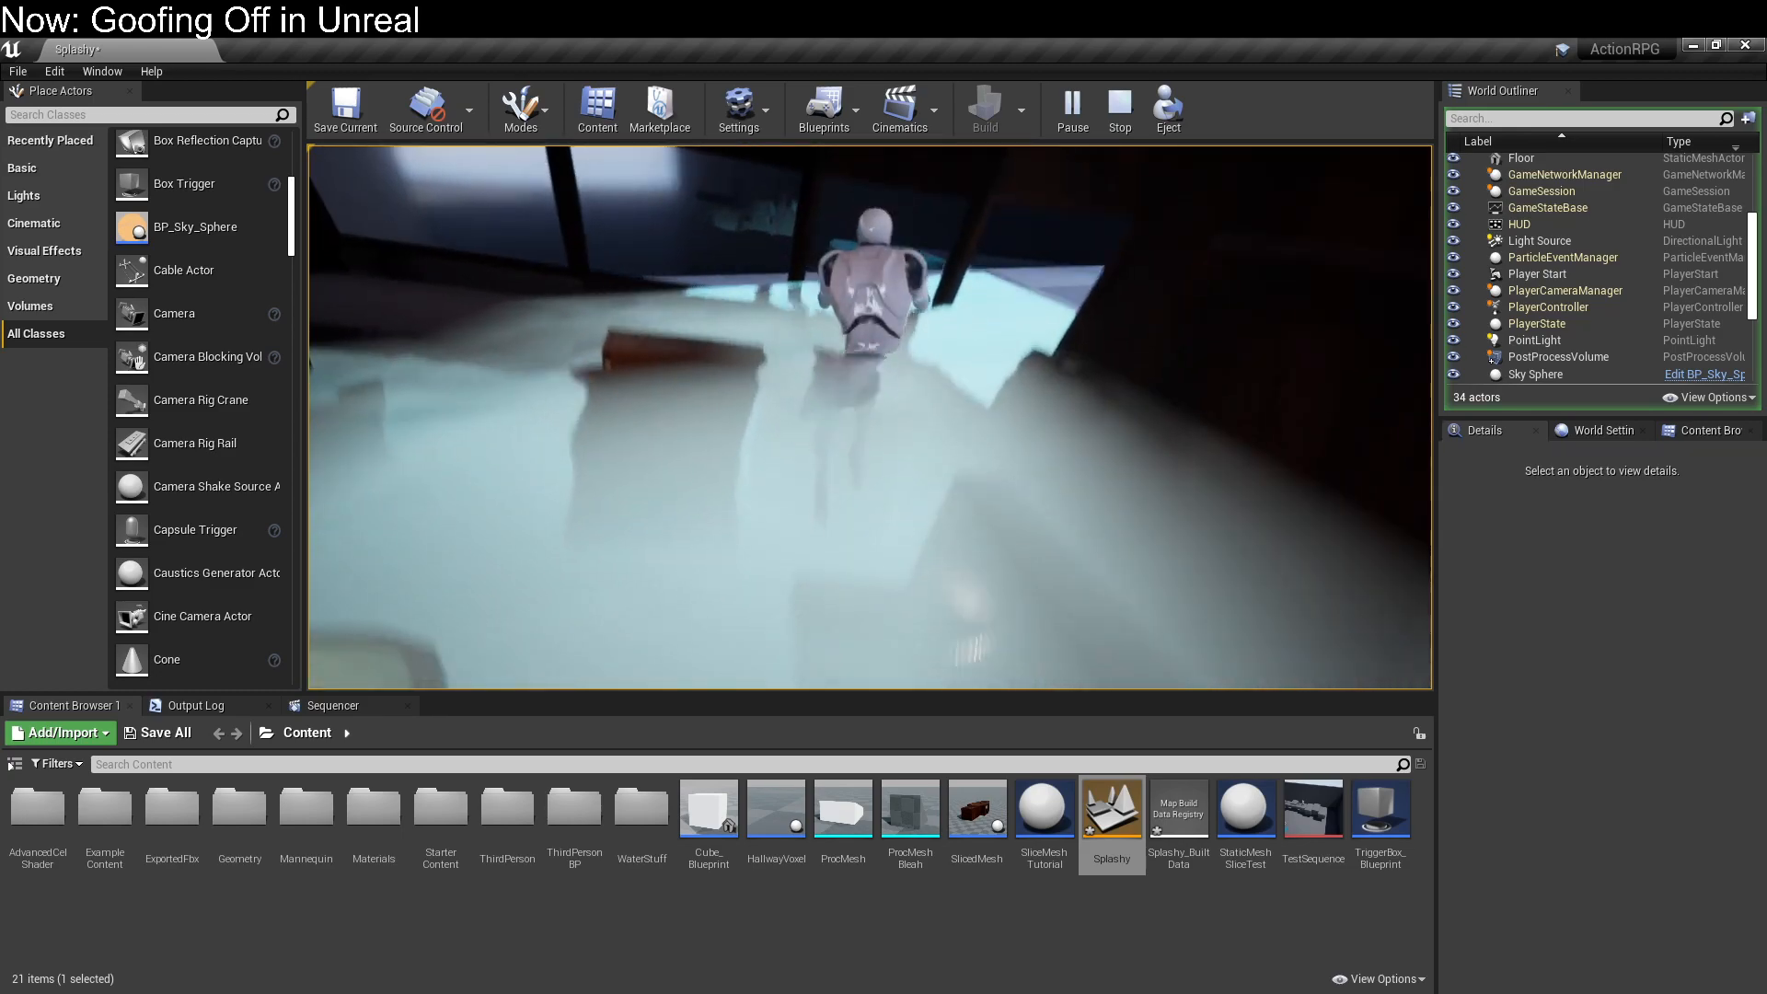
pyautogui.press('w')
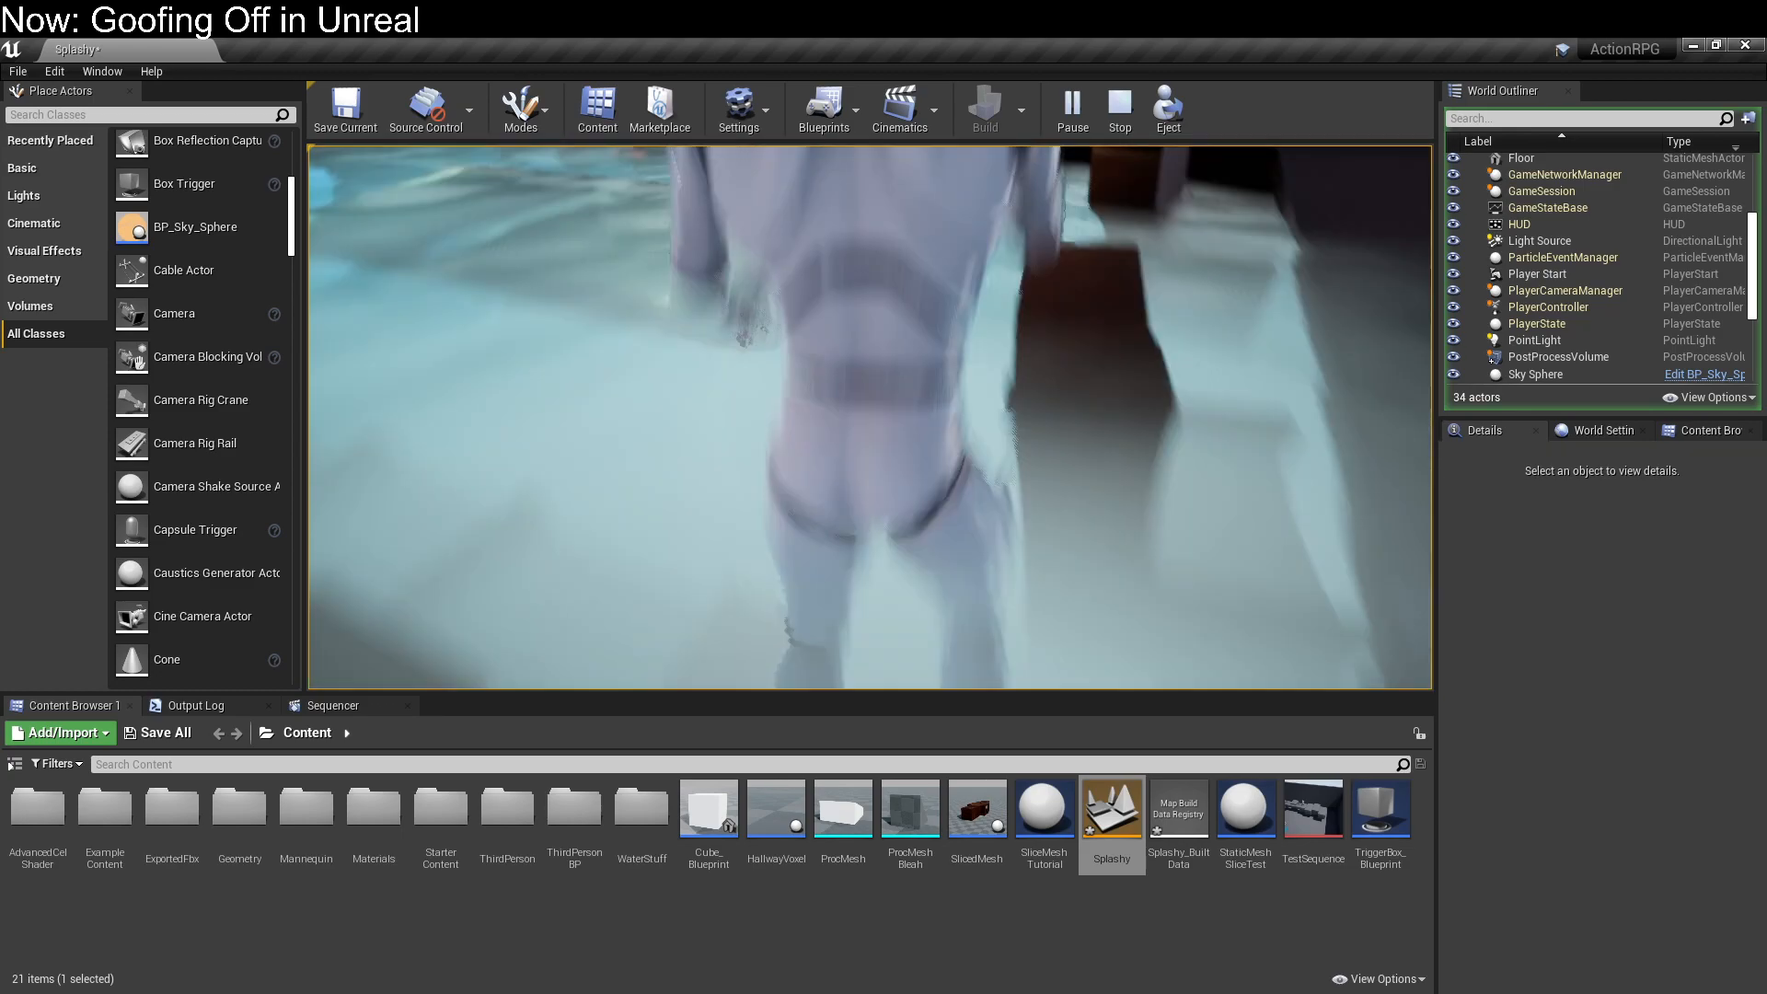
pyautogui.press('w')
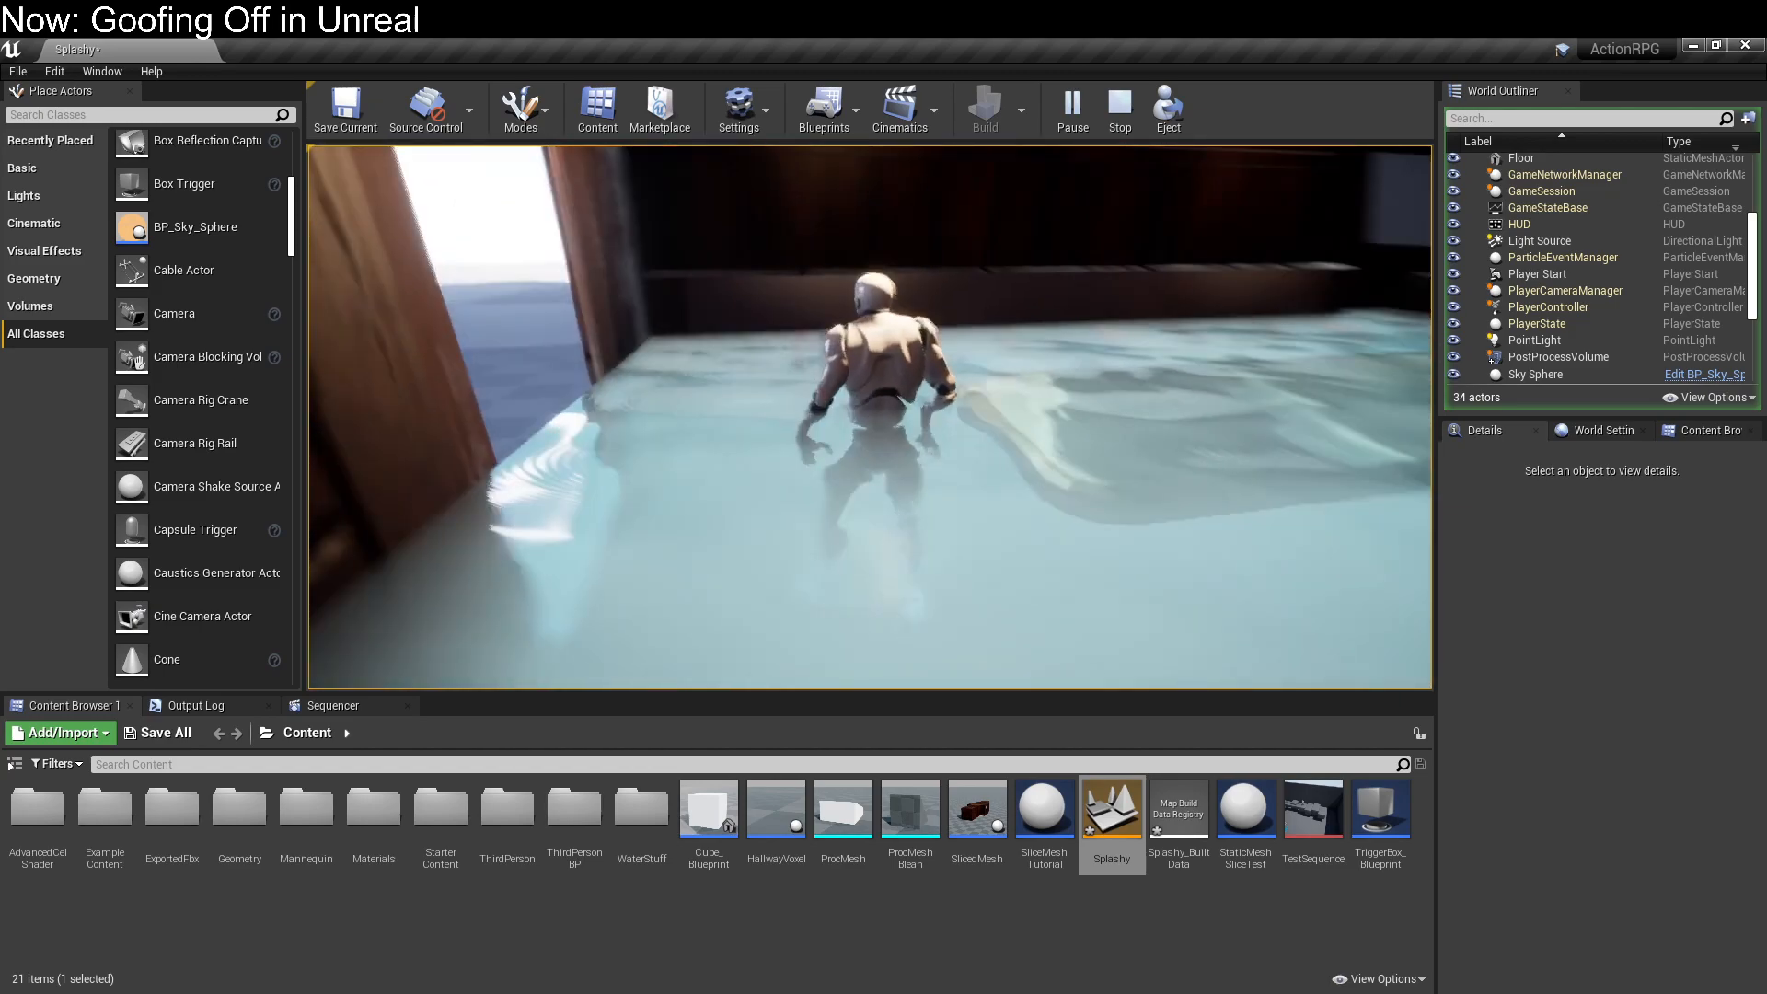
pyautogui.press('w')
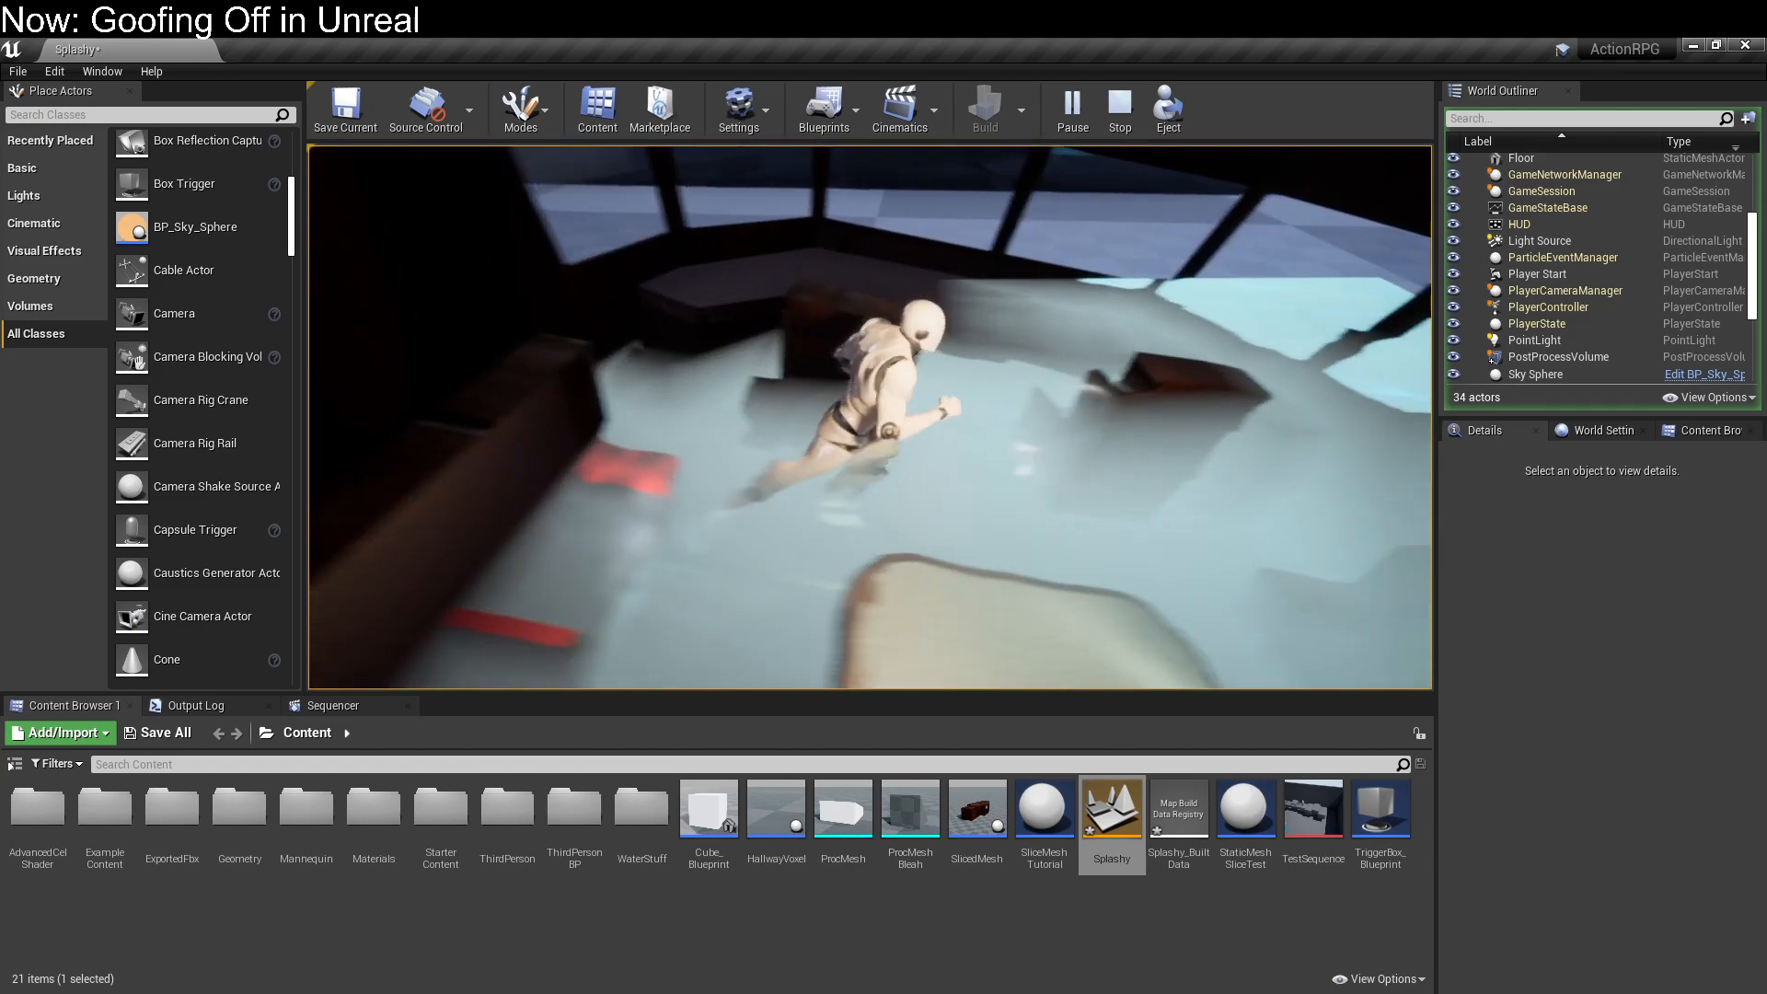
pyautogui.press('w')
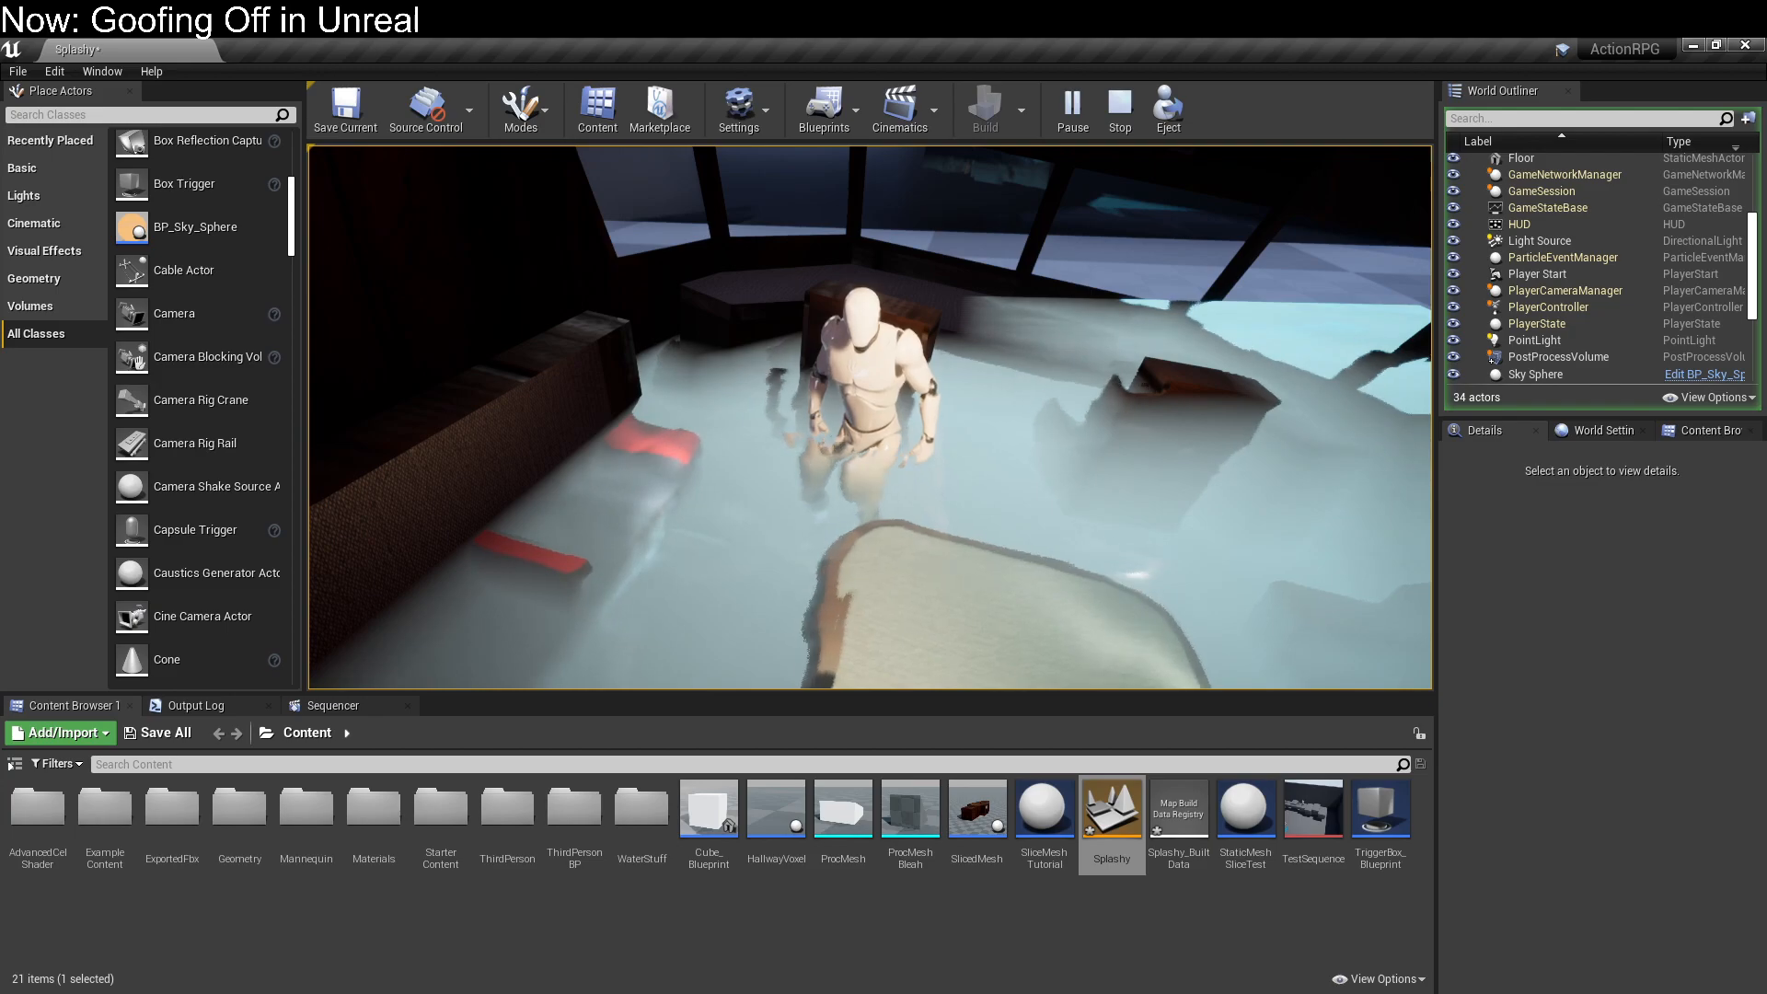
pyautogui.press('space')
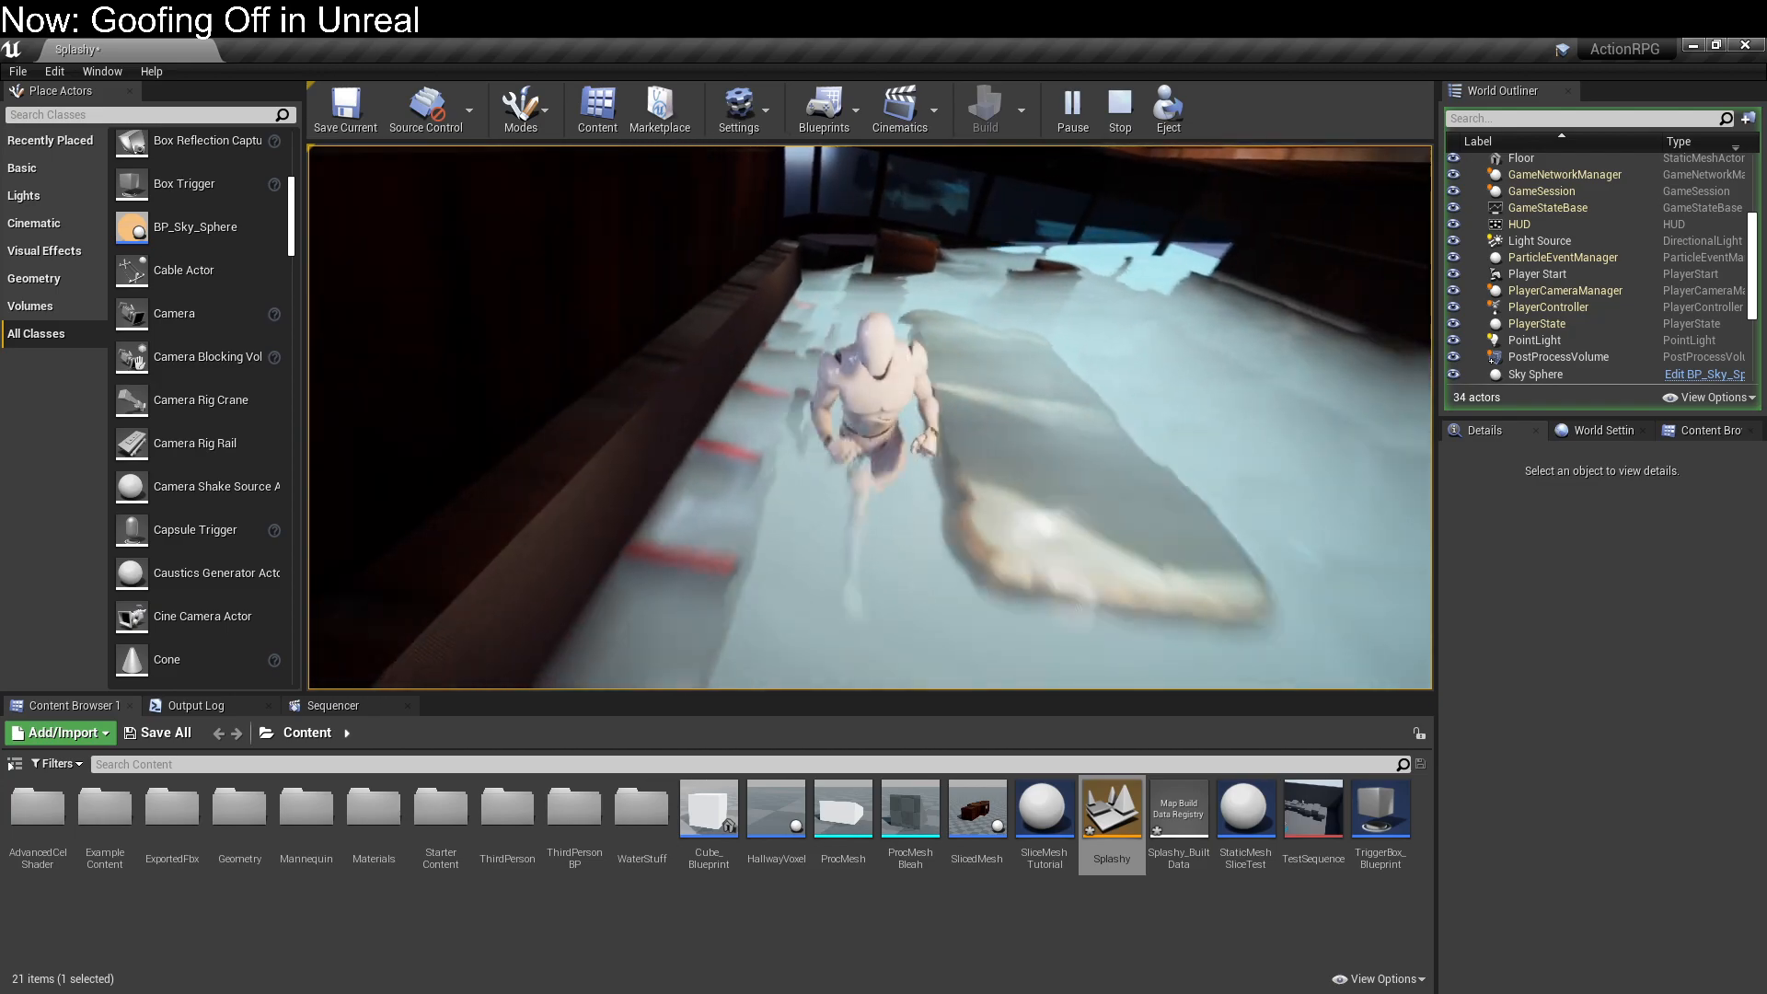
pyautogui.press('w')
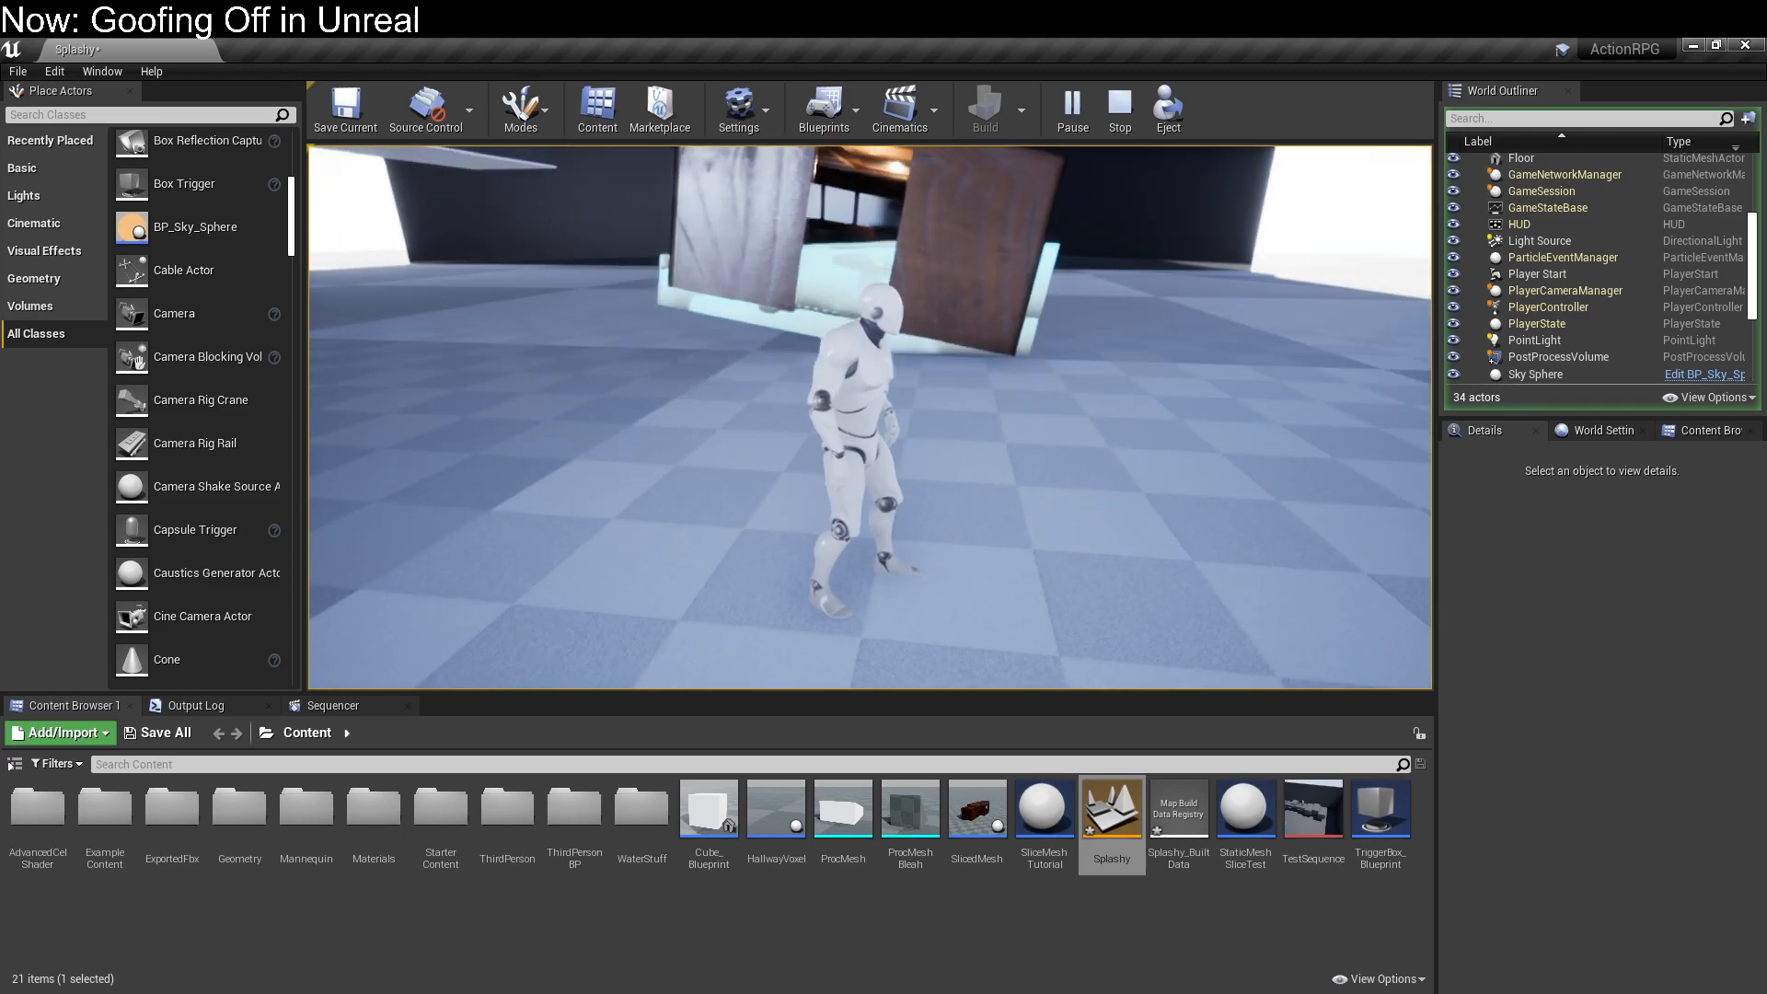
# Step: Run the character to the boat room's outer side to inspect the protruding water, and jump in and out through the doorway
pyautogui.press('w')
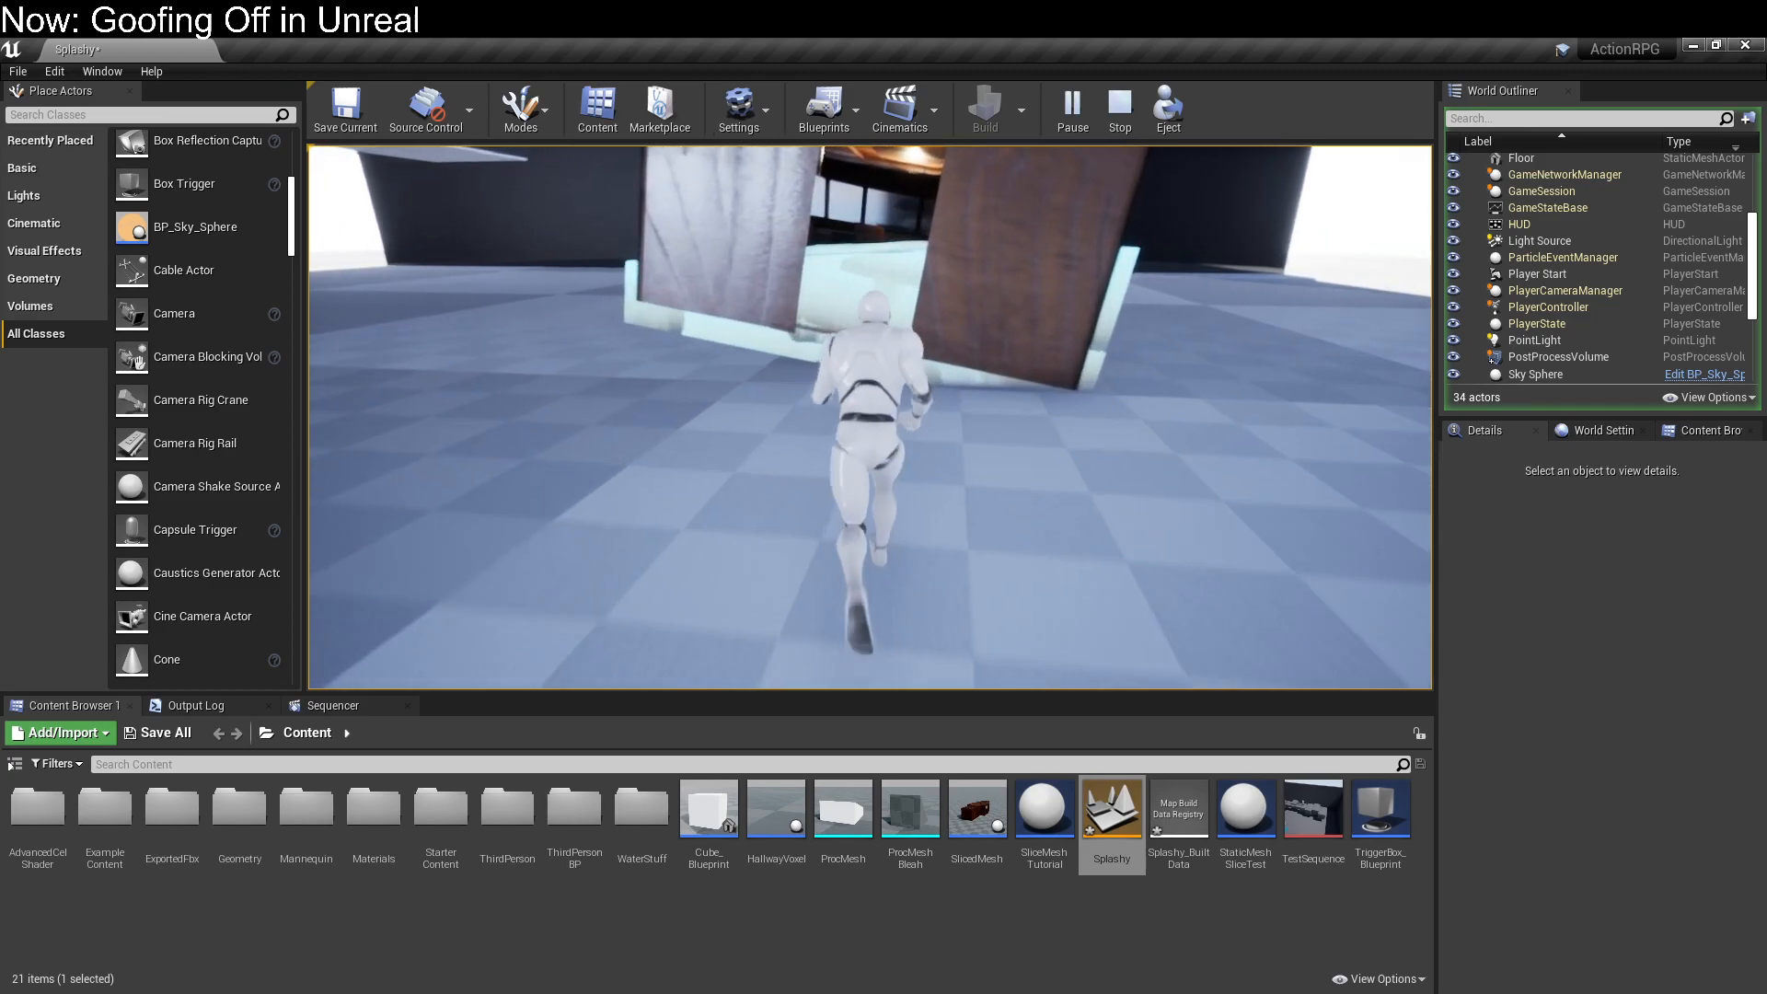
pyautogui.press('a')
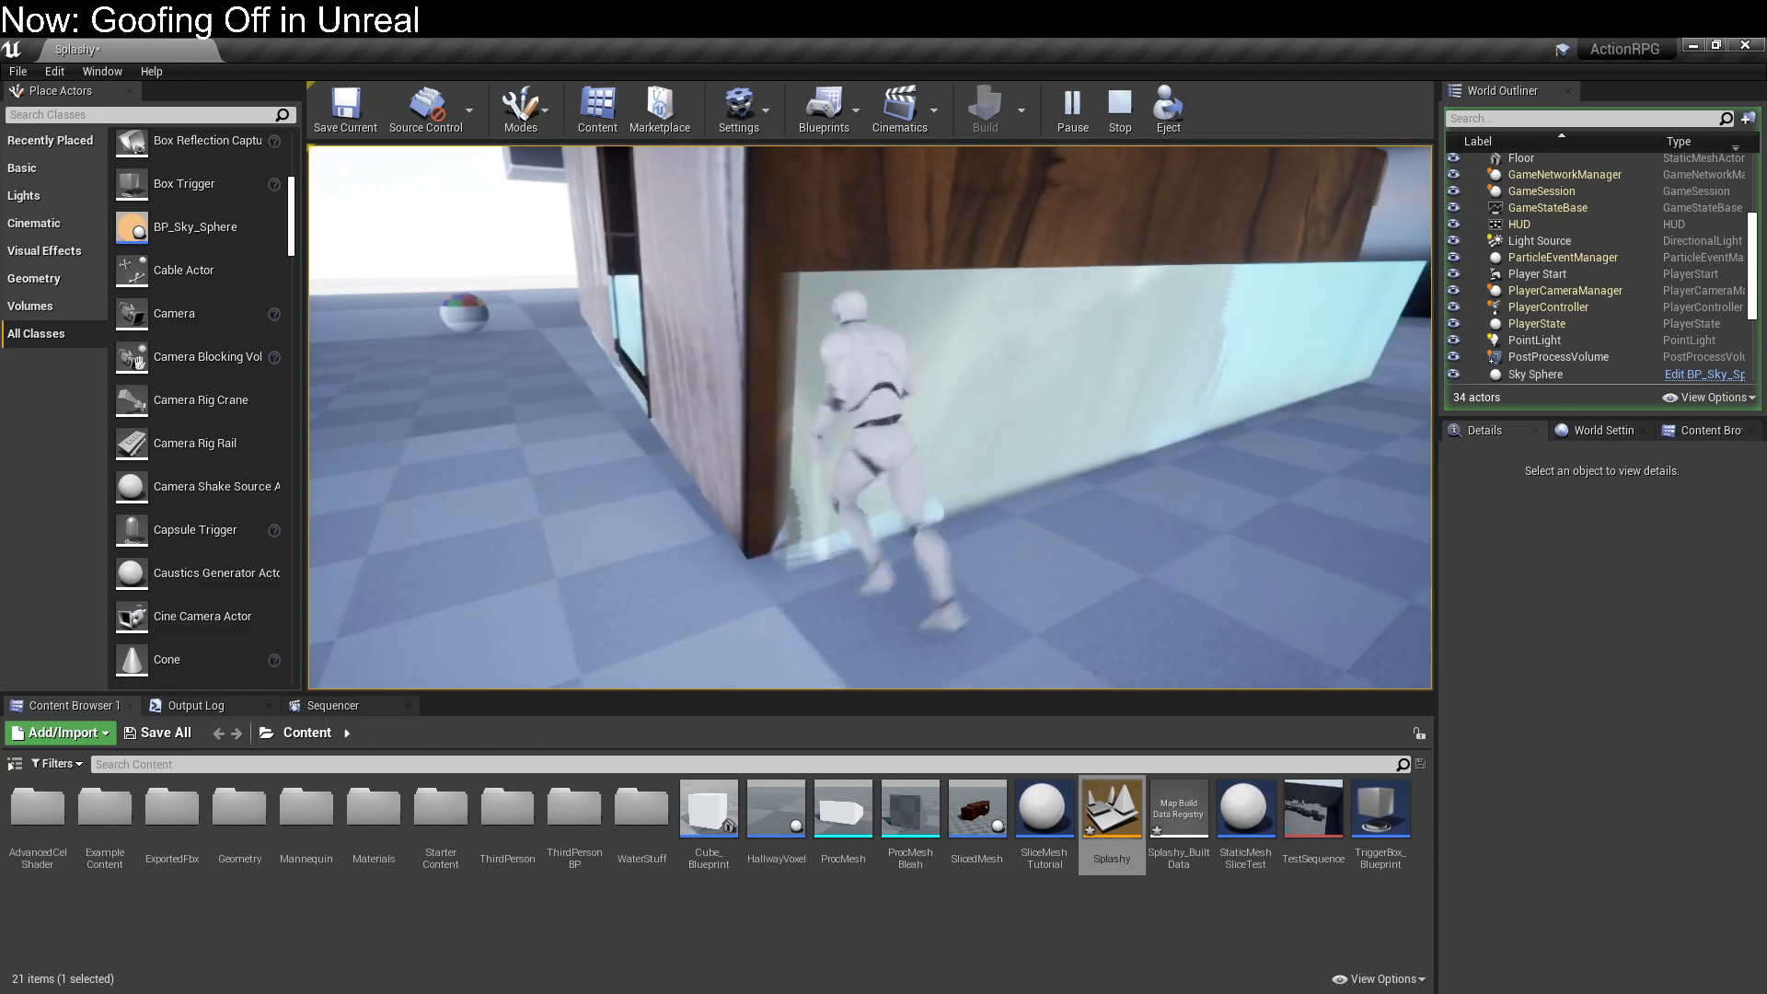
pyautogui.press('d')
pyautogui.press('w')
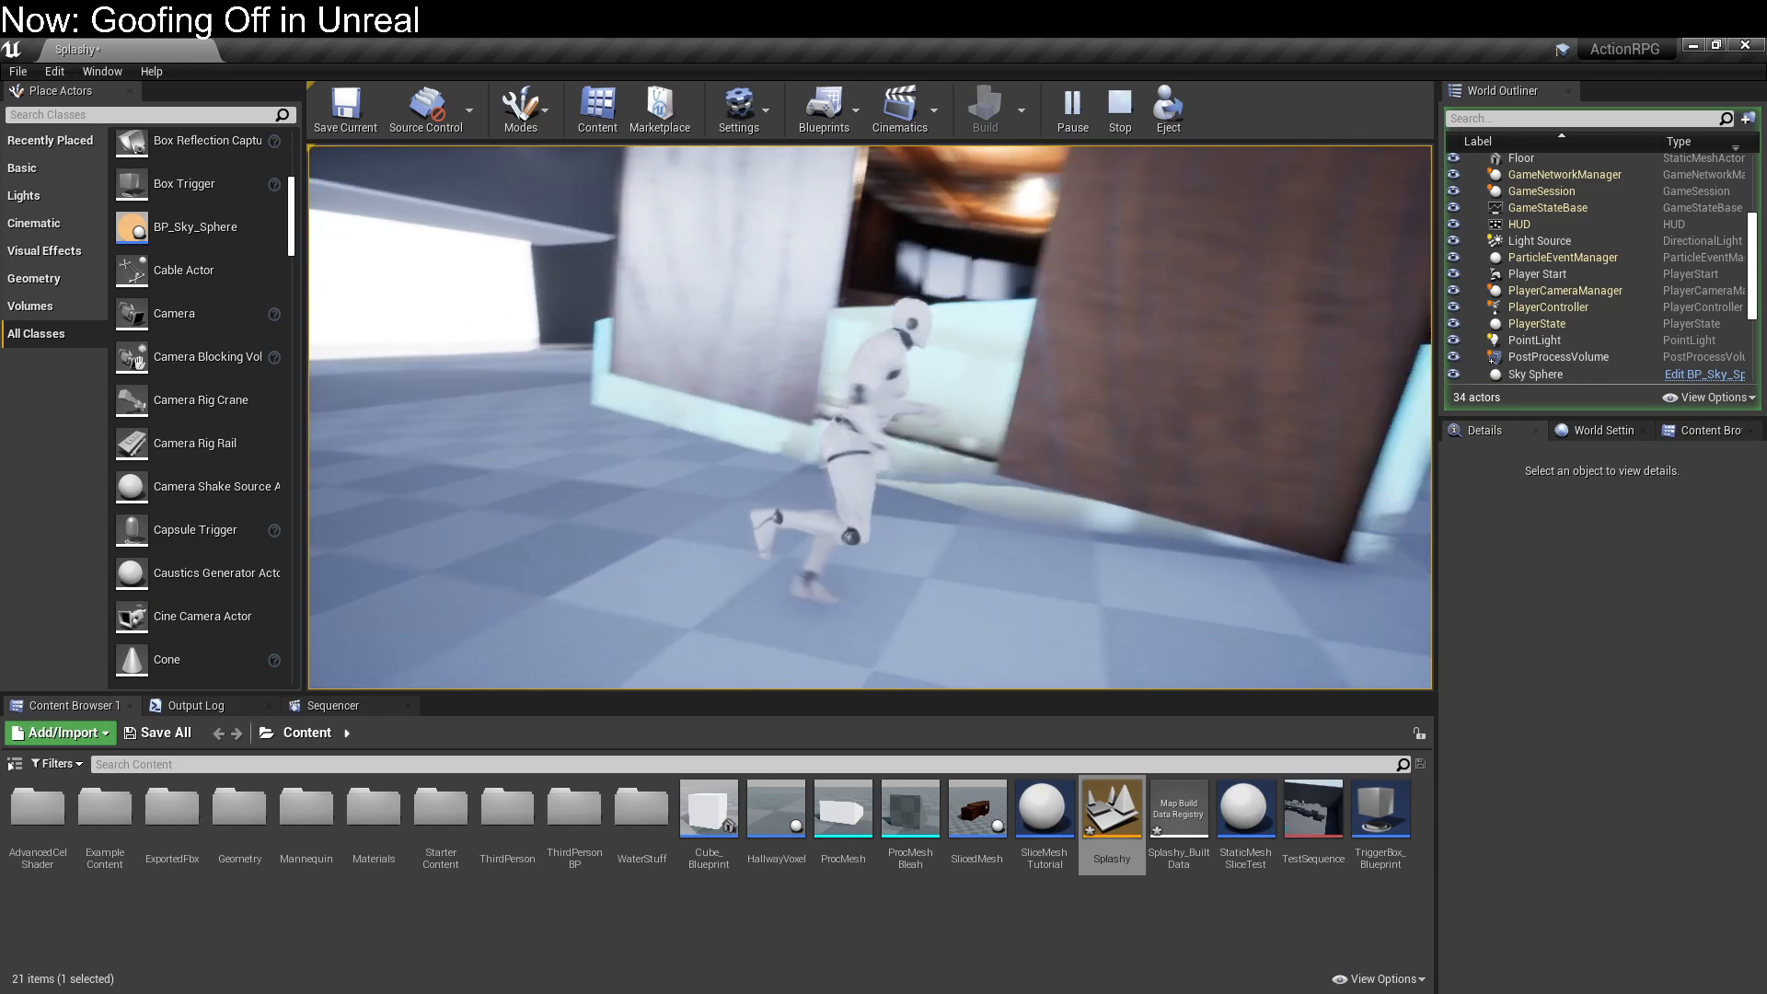
pyautogui.press('space')
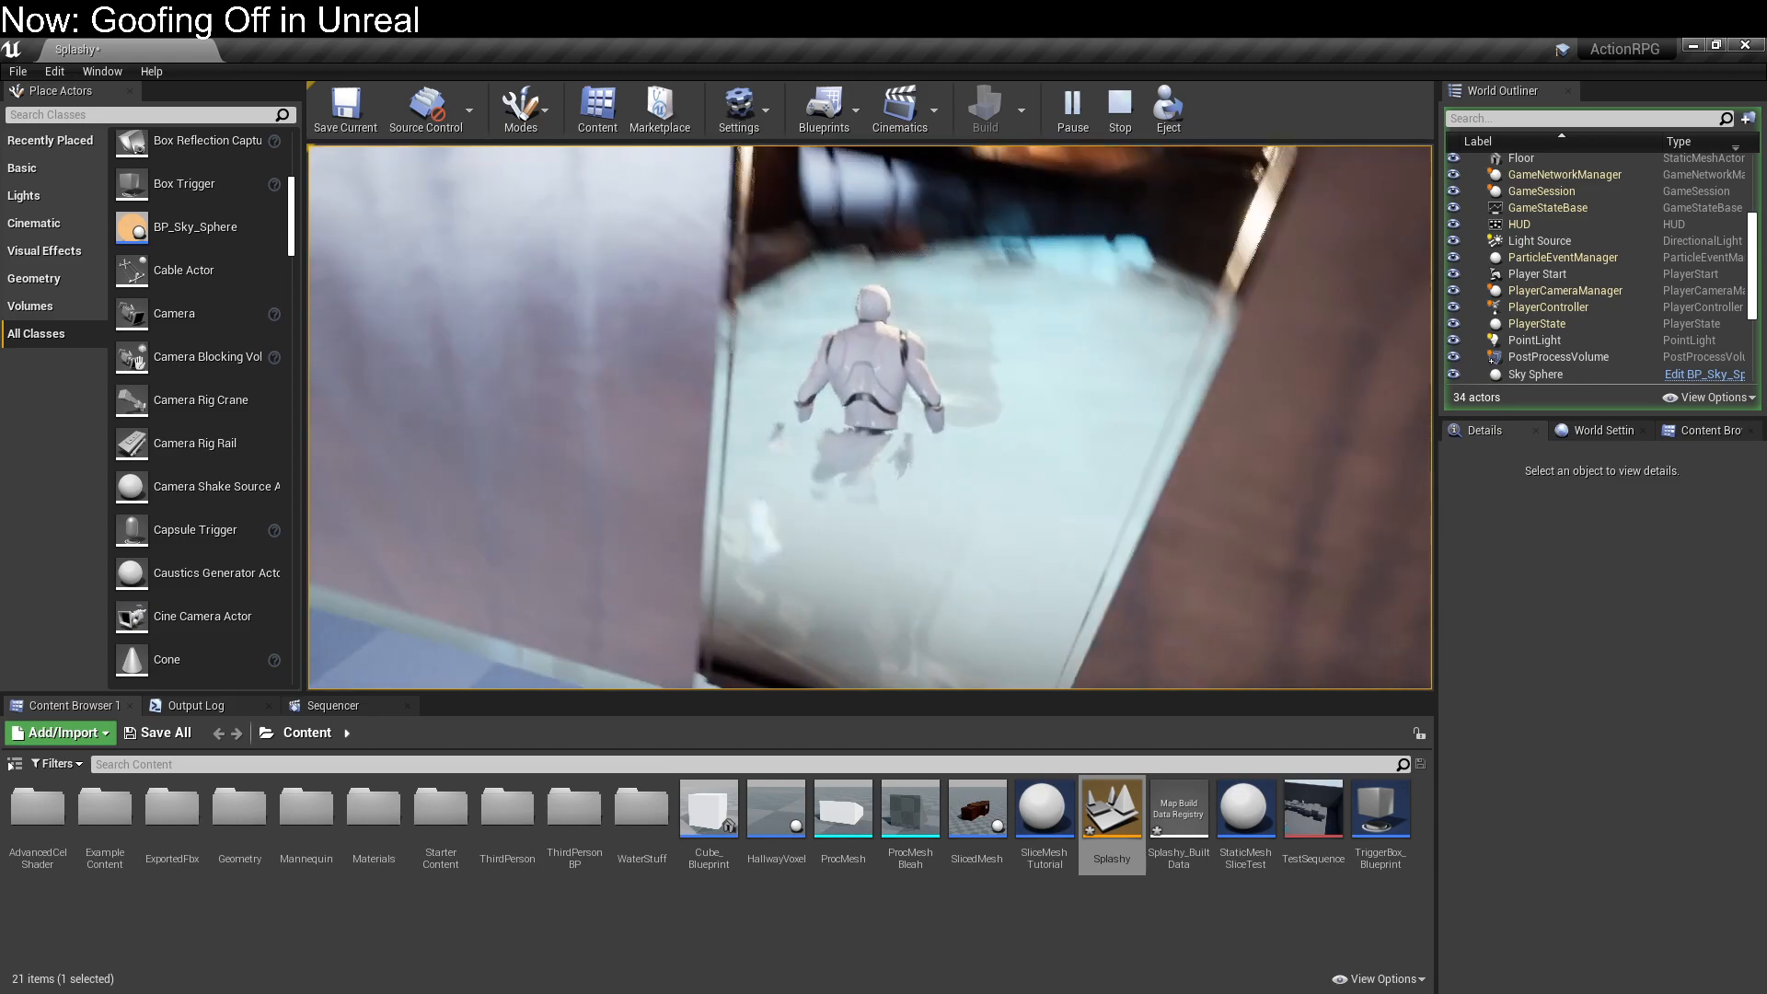
pyautogui.press('a')
pyautogui.press('w')
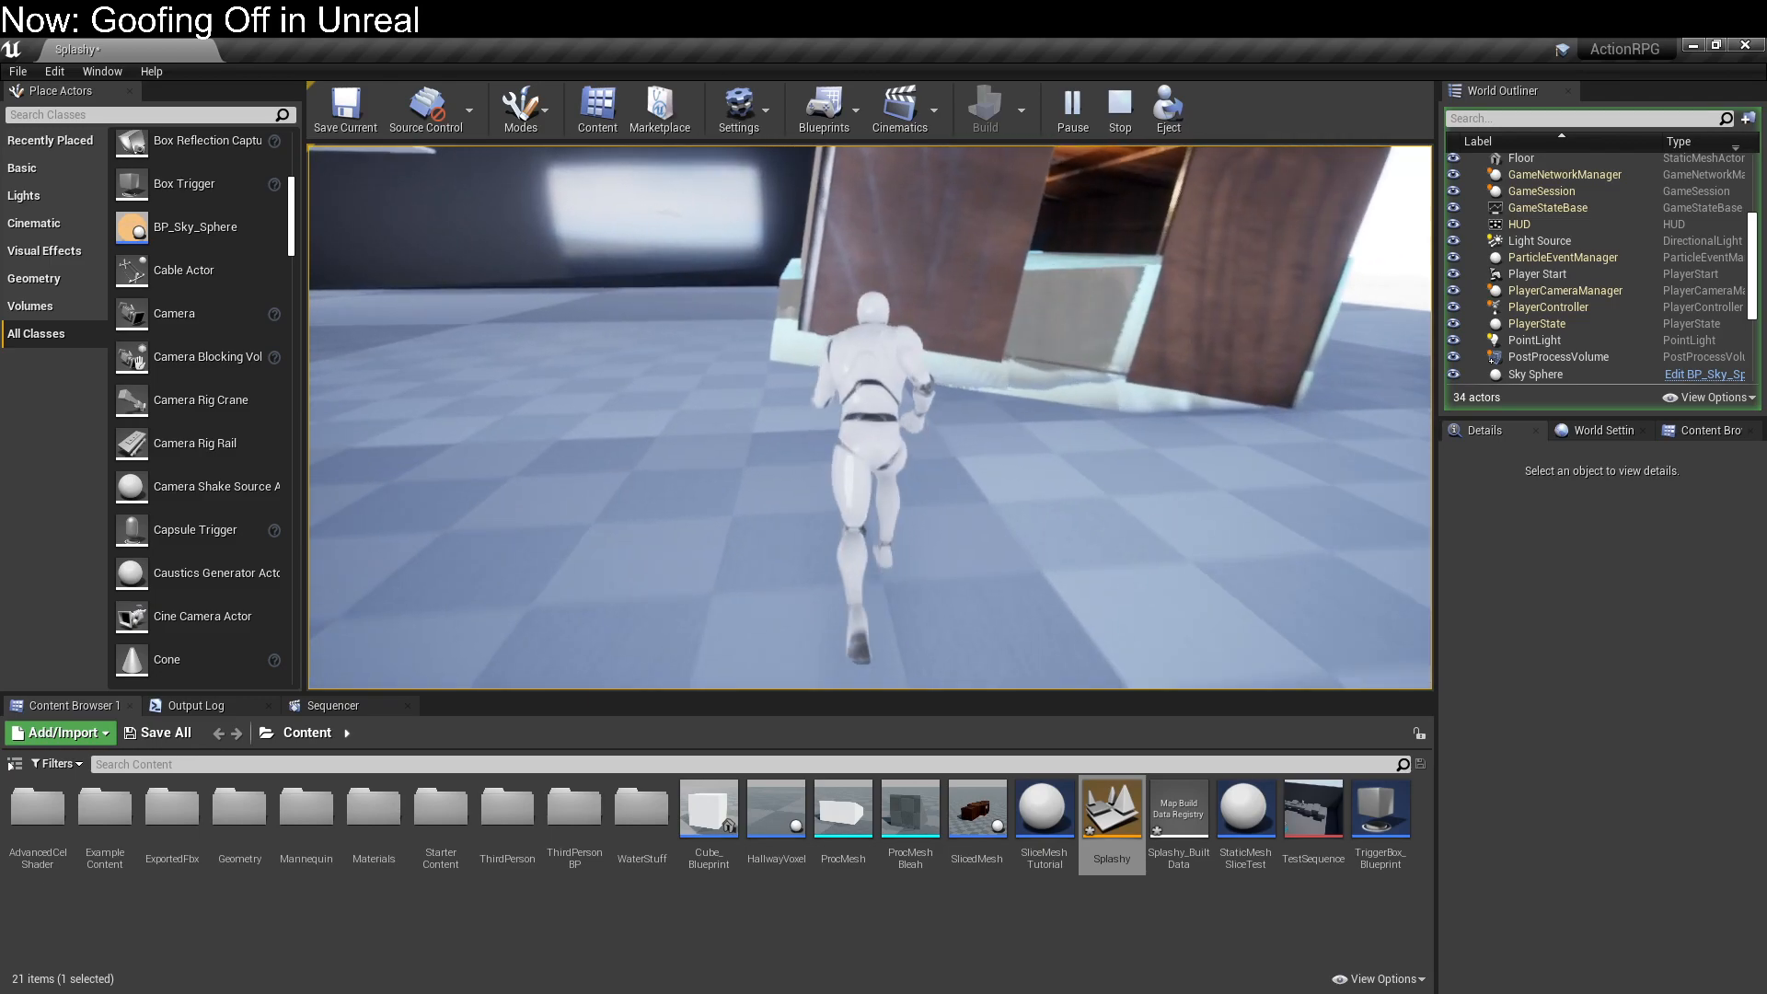
# Step: Run the character along the water face sticking out of the boat room's side wall and back to the doorway, ending the play session
pyautogui.press('a')
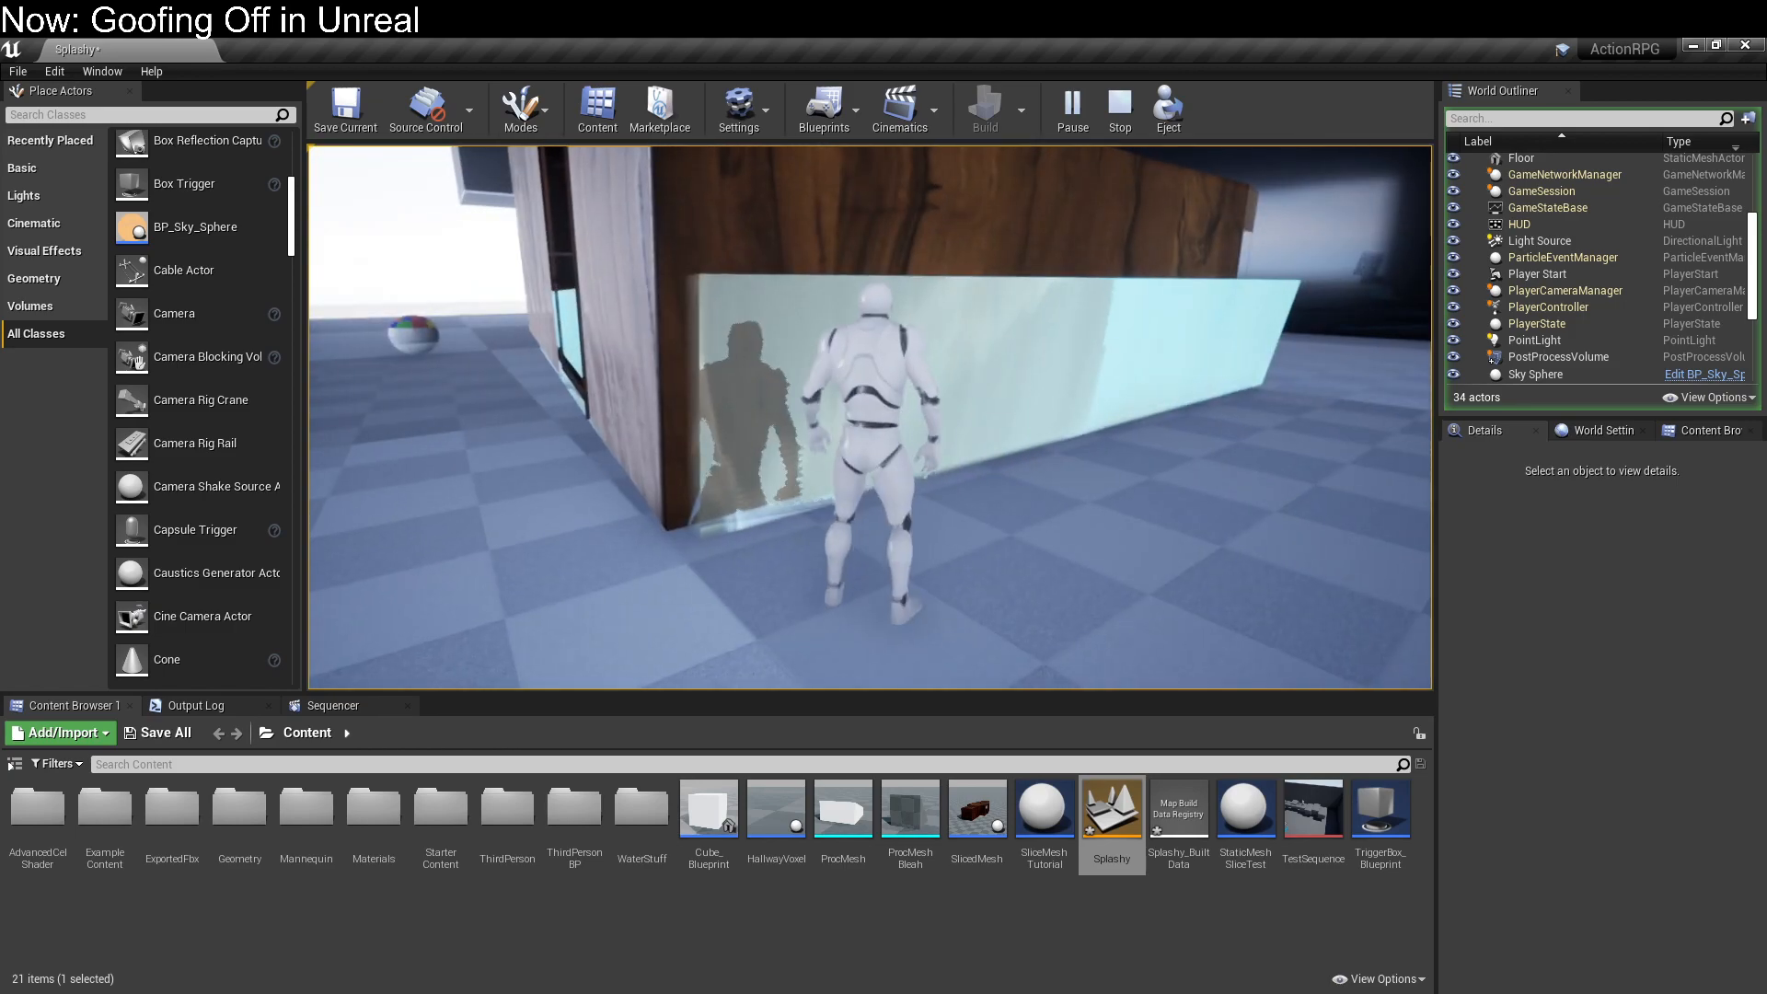
pyautogui.press('w')
pyautogui.press('w')
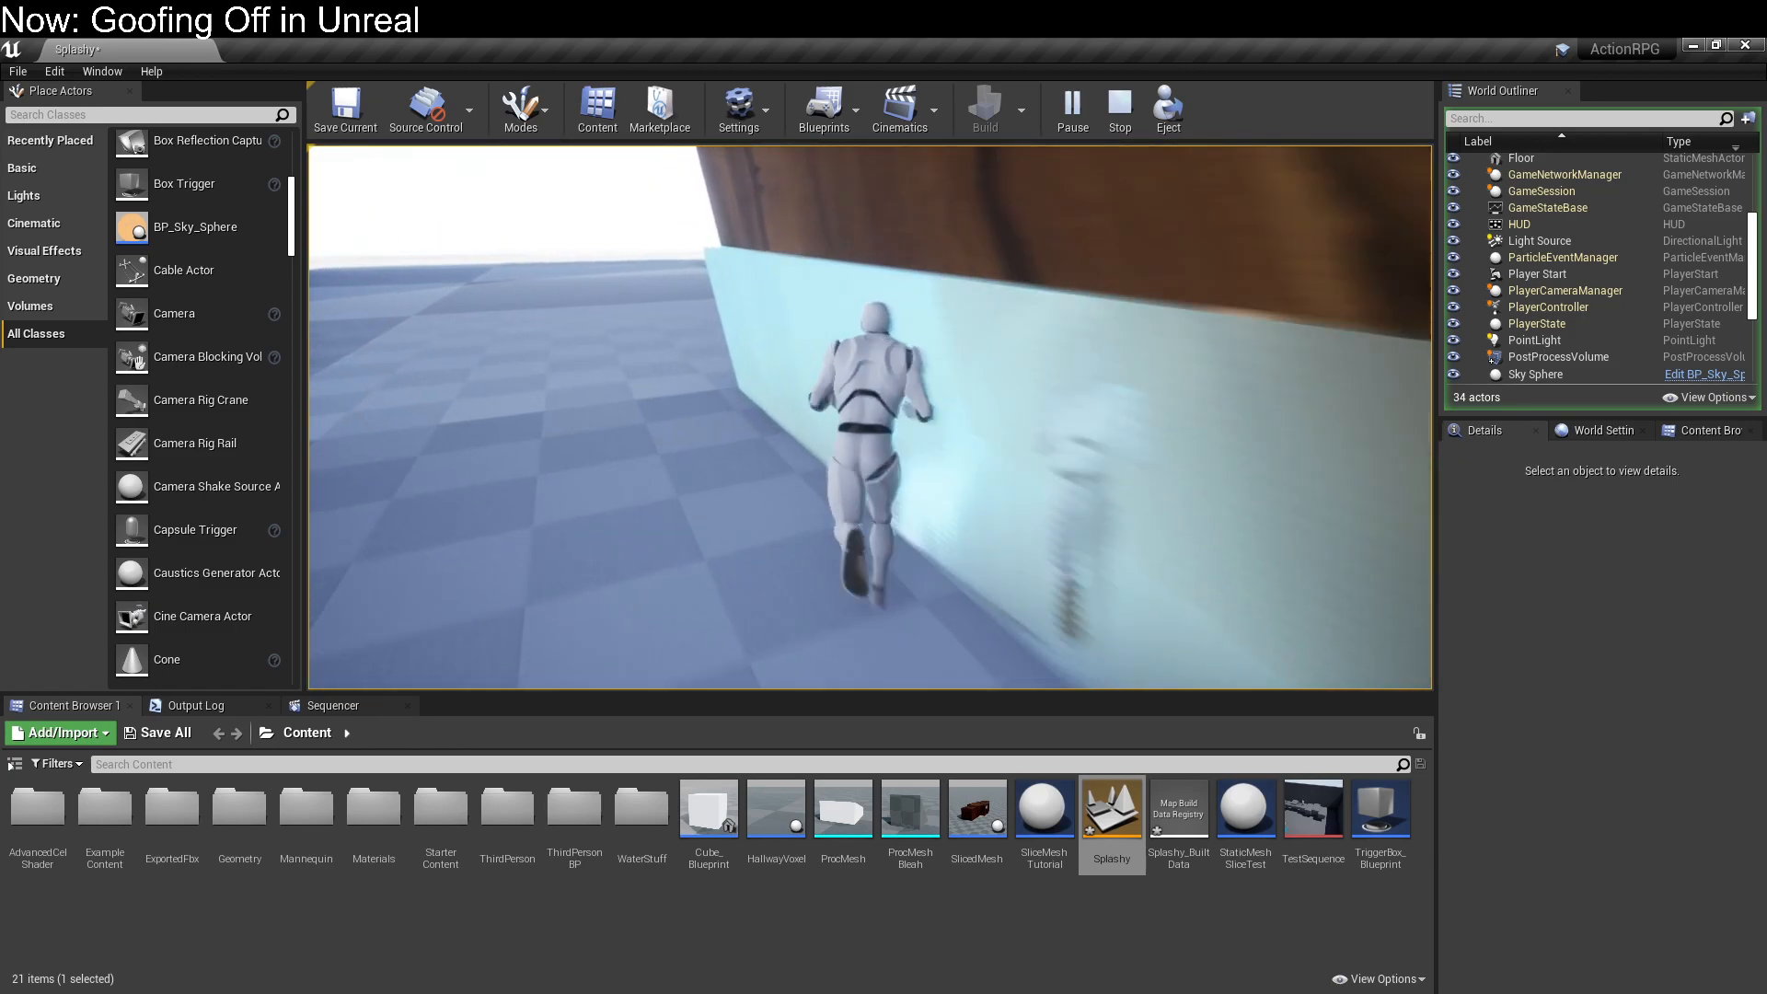
pyautogui.press('w')
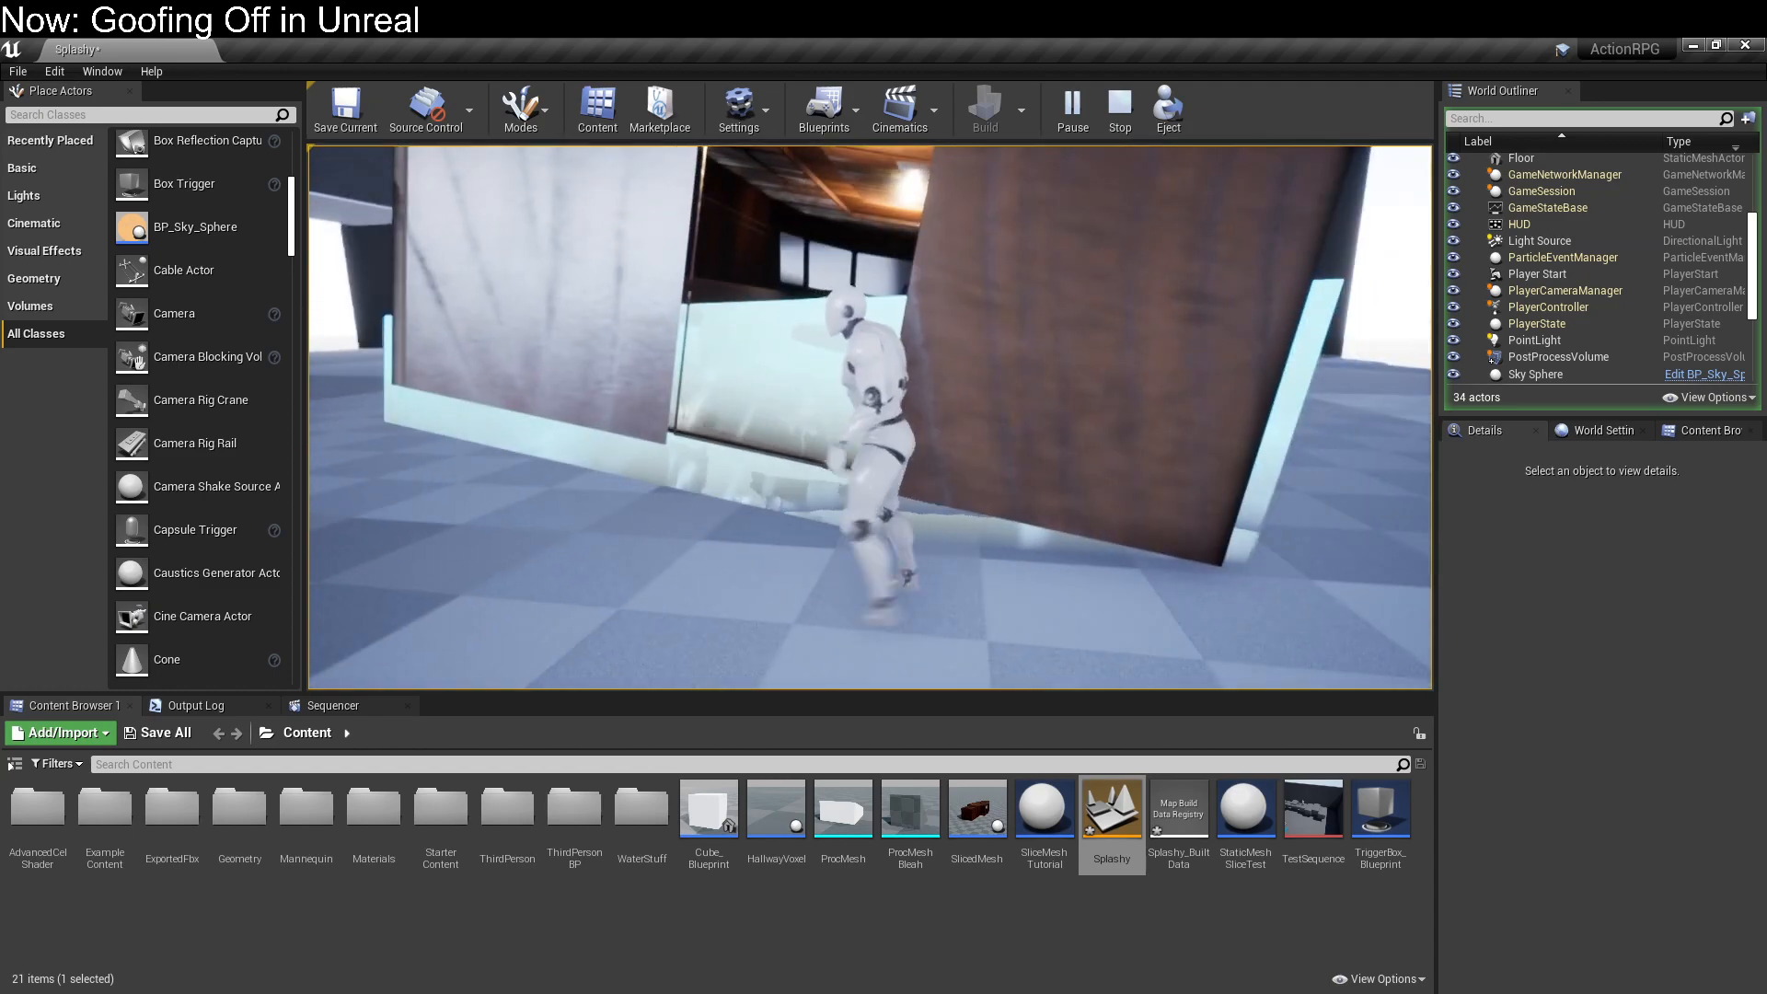
pyautogui.press('w')
pyautogui.press('Escape')
# Step: Rotate SM_Boat_Room_Test to about -20° on X, keeping it selected and framed in the viewport
pyautogui.press('f')
pyautogui.moveTo(1047, 464); pyautogui.dragTo(1041, 465, button='right')
pyautogui.press('e')
pyautogui.moveTo(925, 430); pyautogui.dragTo(925, 431, button='right')
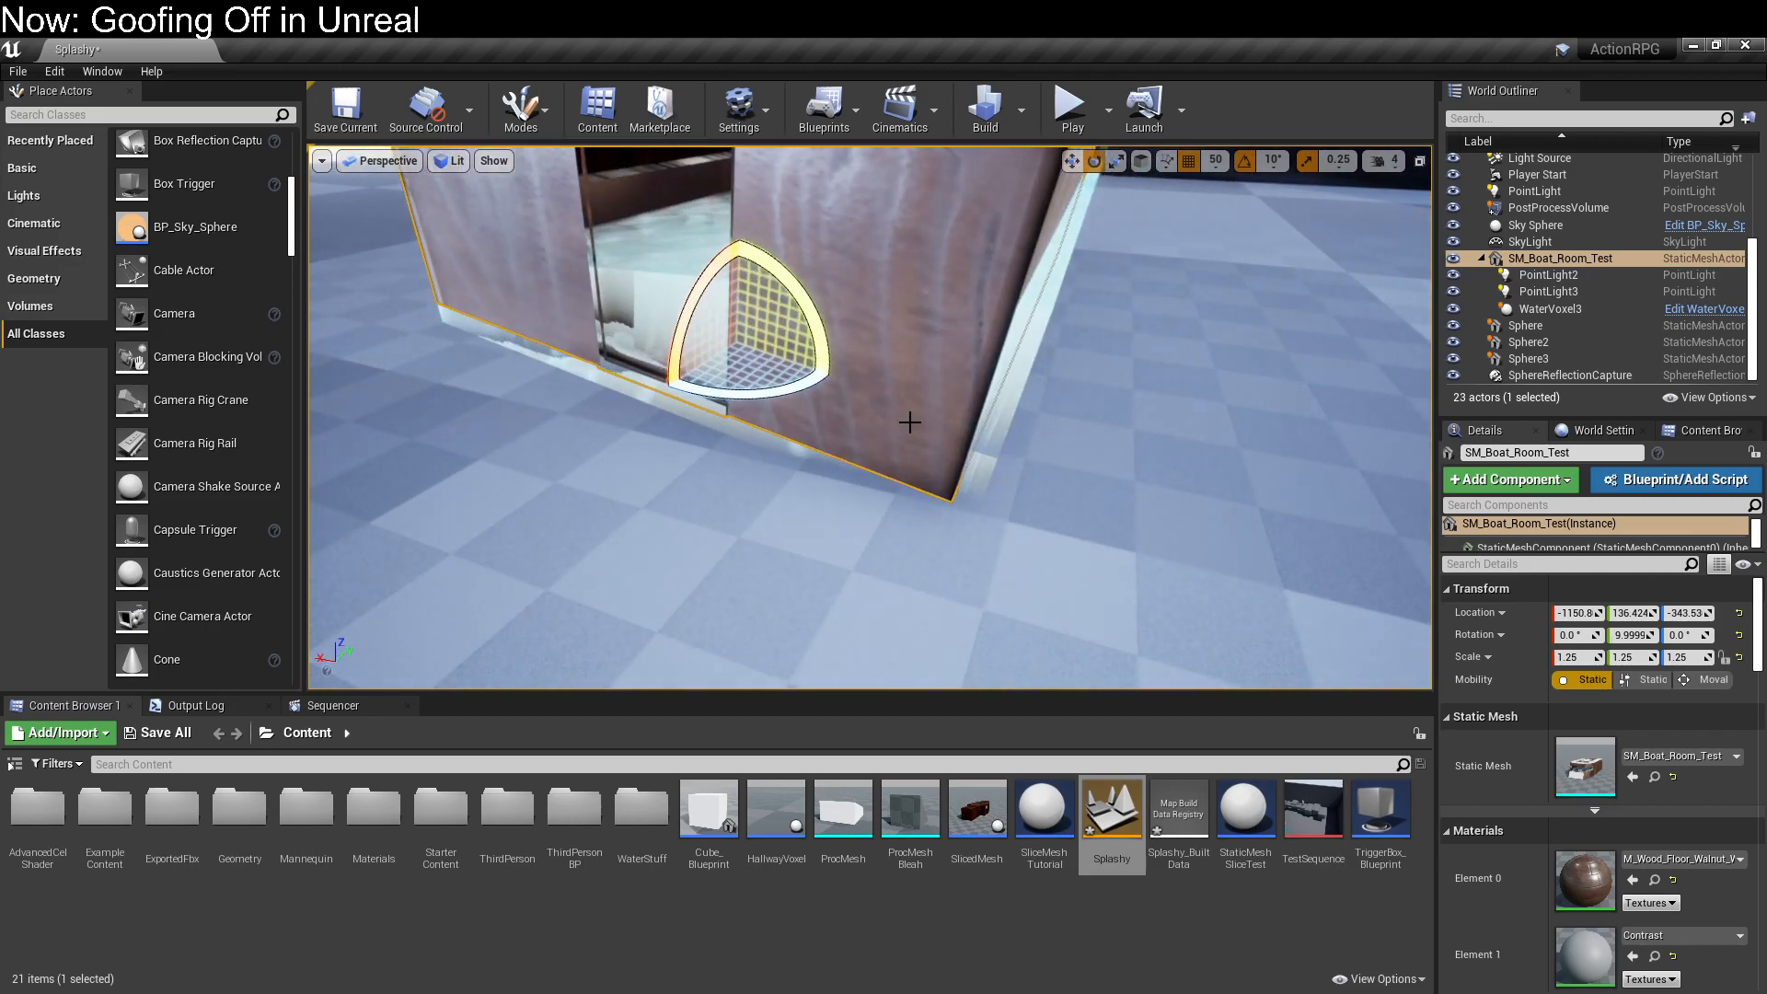
pyautogui.moveTo(695, 310)
pyautogui.mouseDown()
pyautogui.moveTo(695, 354)
pyautogui.moveTo(696, 339)
pyautogui.mouseUp()
# Step: Play the level, run the character toward the more steeply tilted boat room to check its water, and stop the session
pyautogui.click(1060, 92)
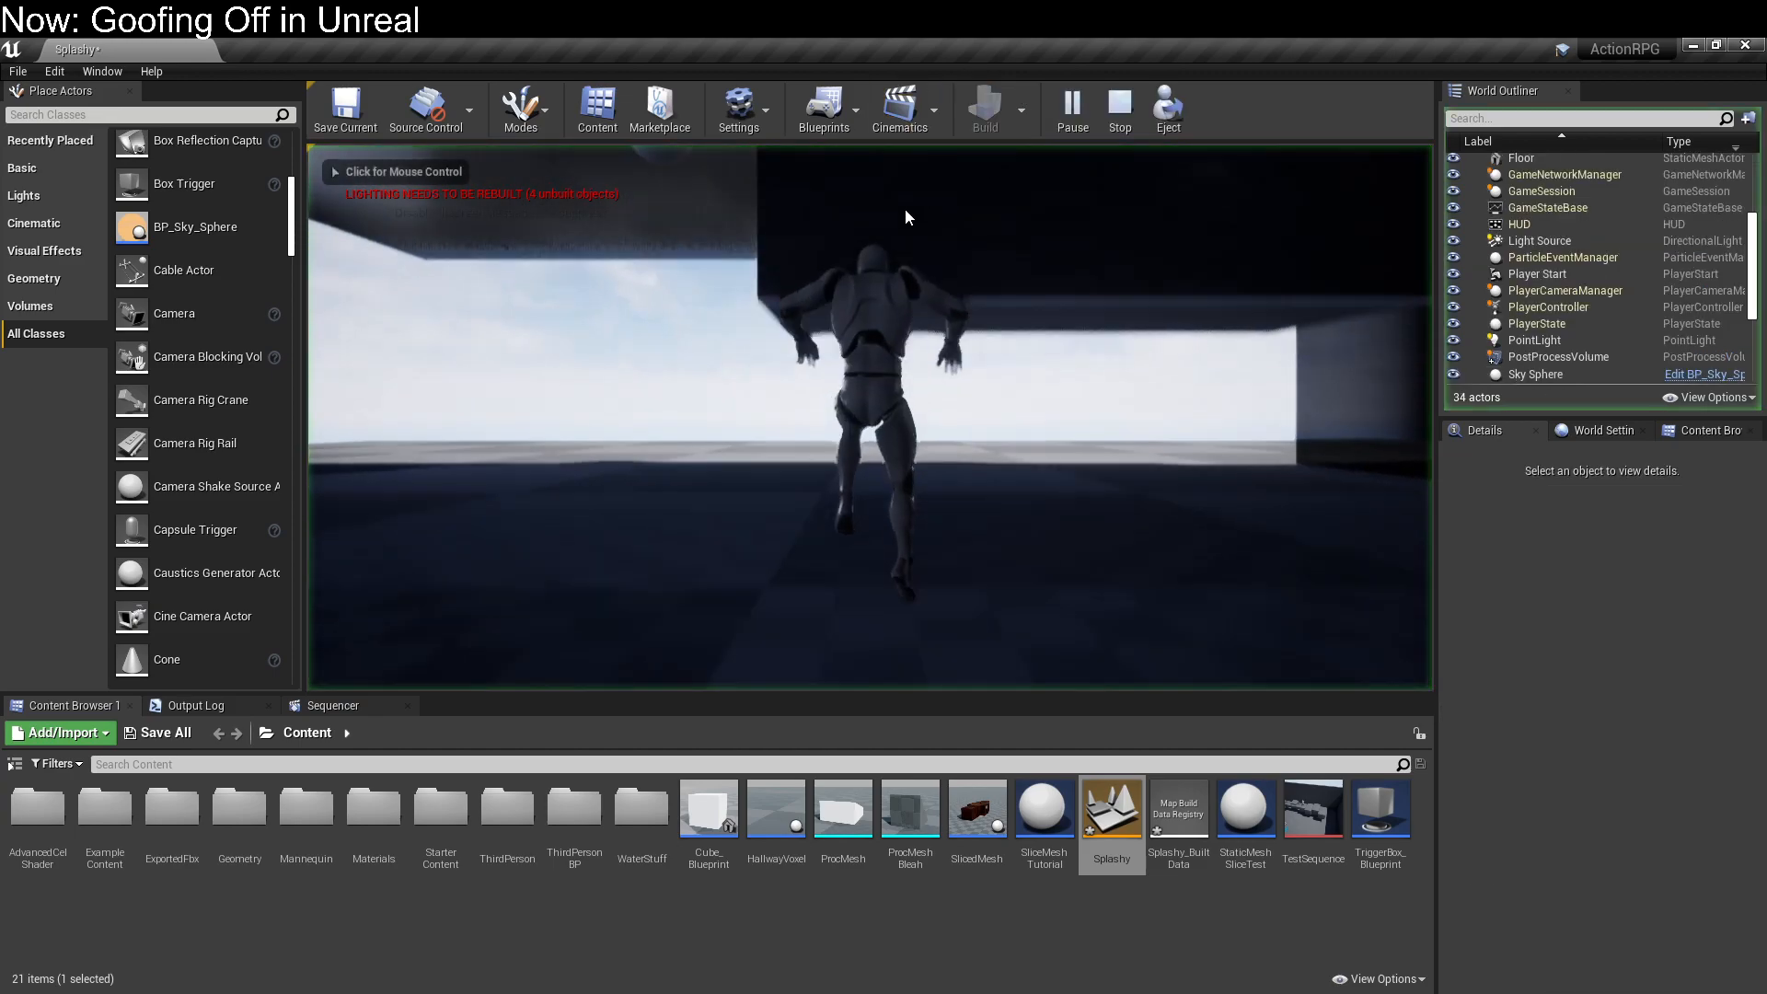
pyautogui.click(1280, 420)
pyautogui.press('w')
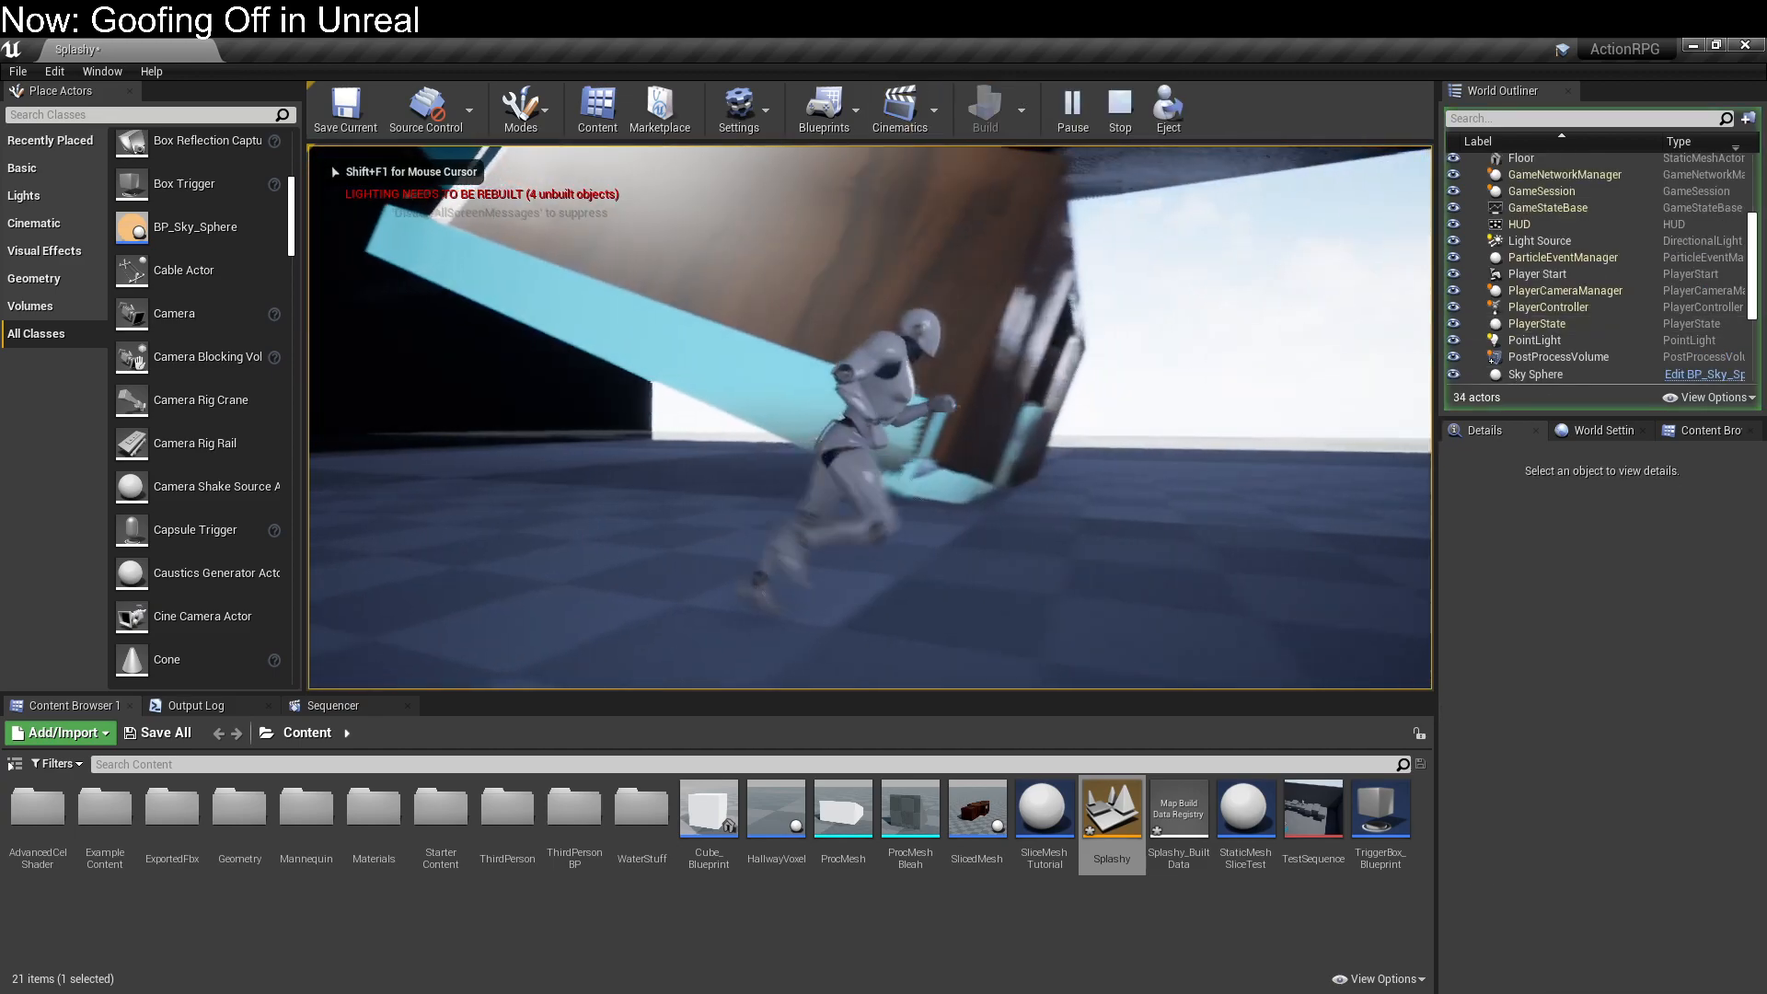
pyautogui.press('Escape')
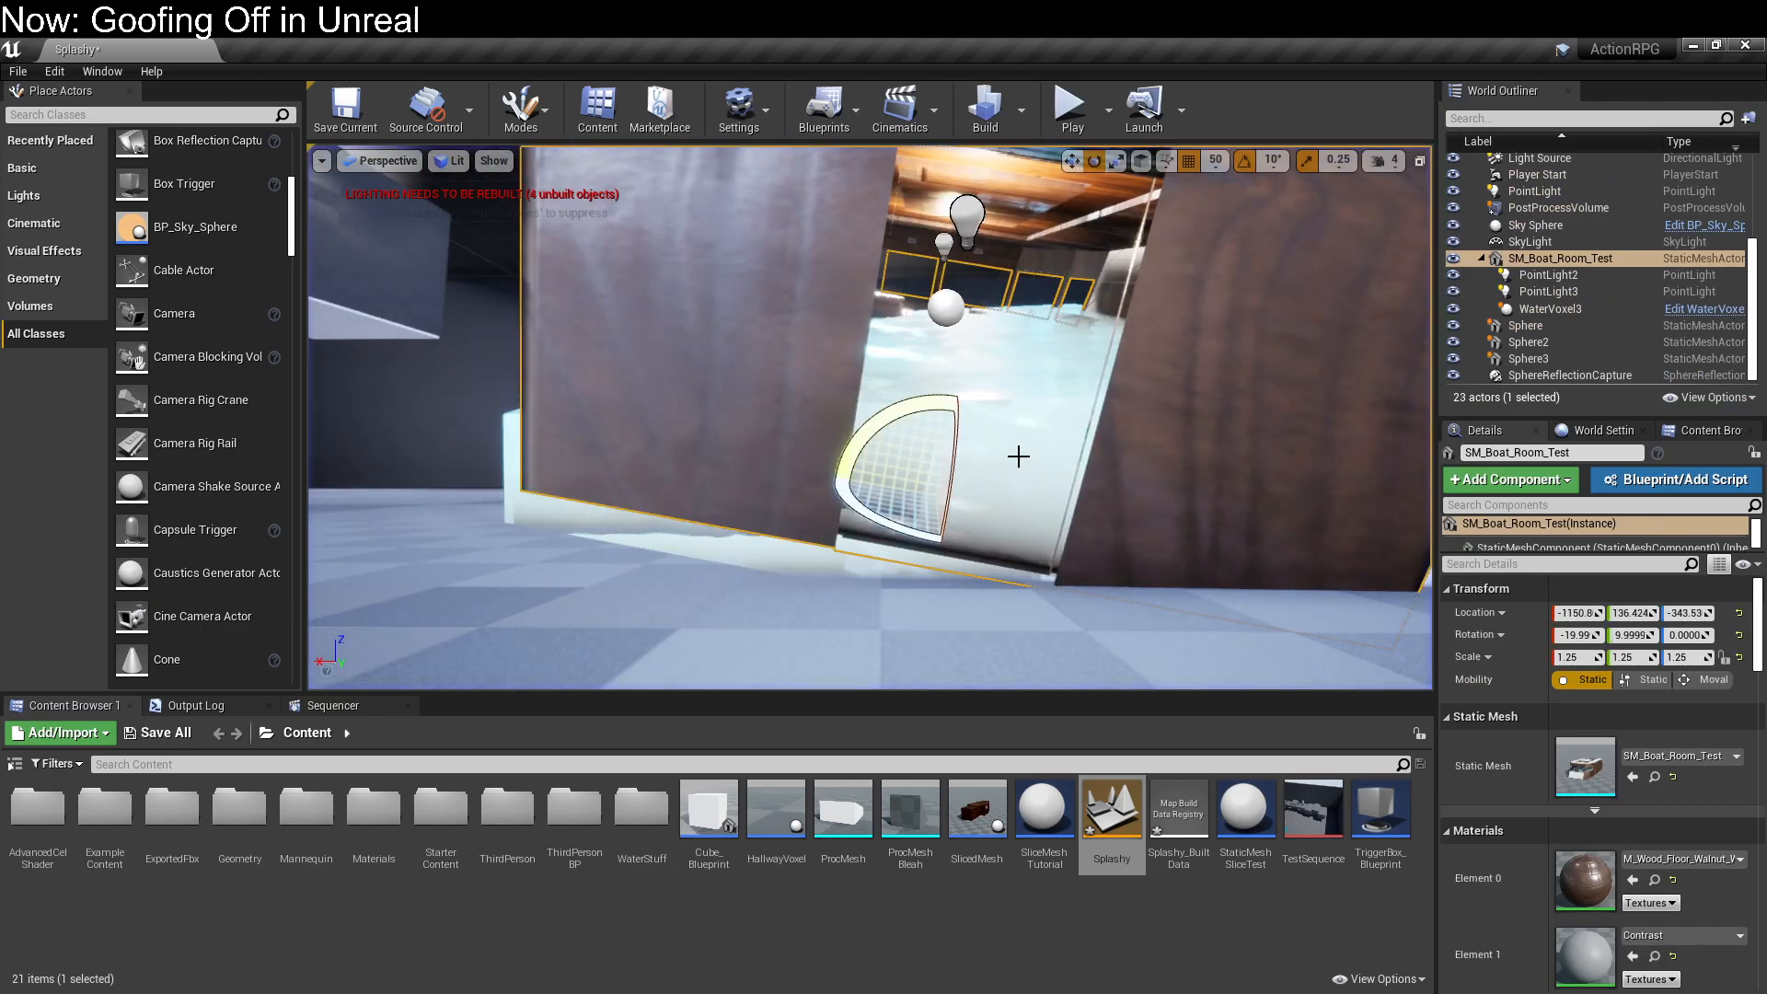
# Step: Lower the water level in WaterVoxel3 by setting its Plane Pos Z to about -256.7
pyautogui.press('w')
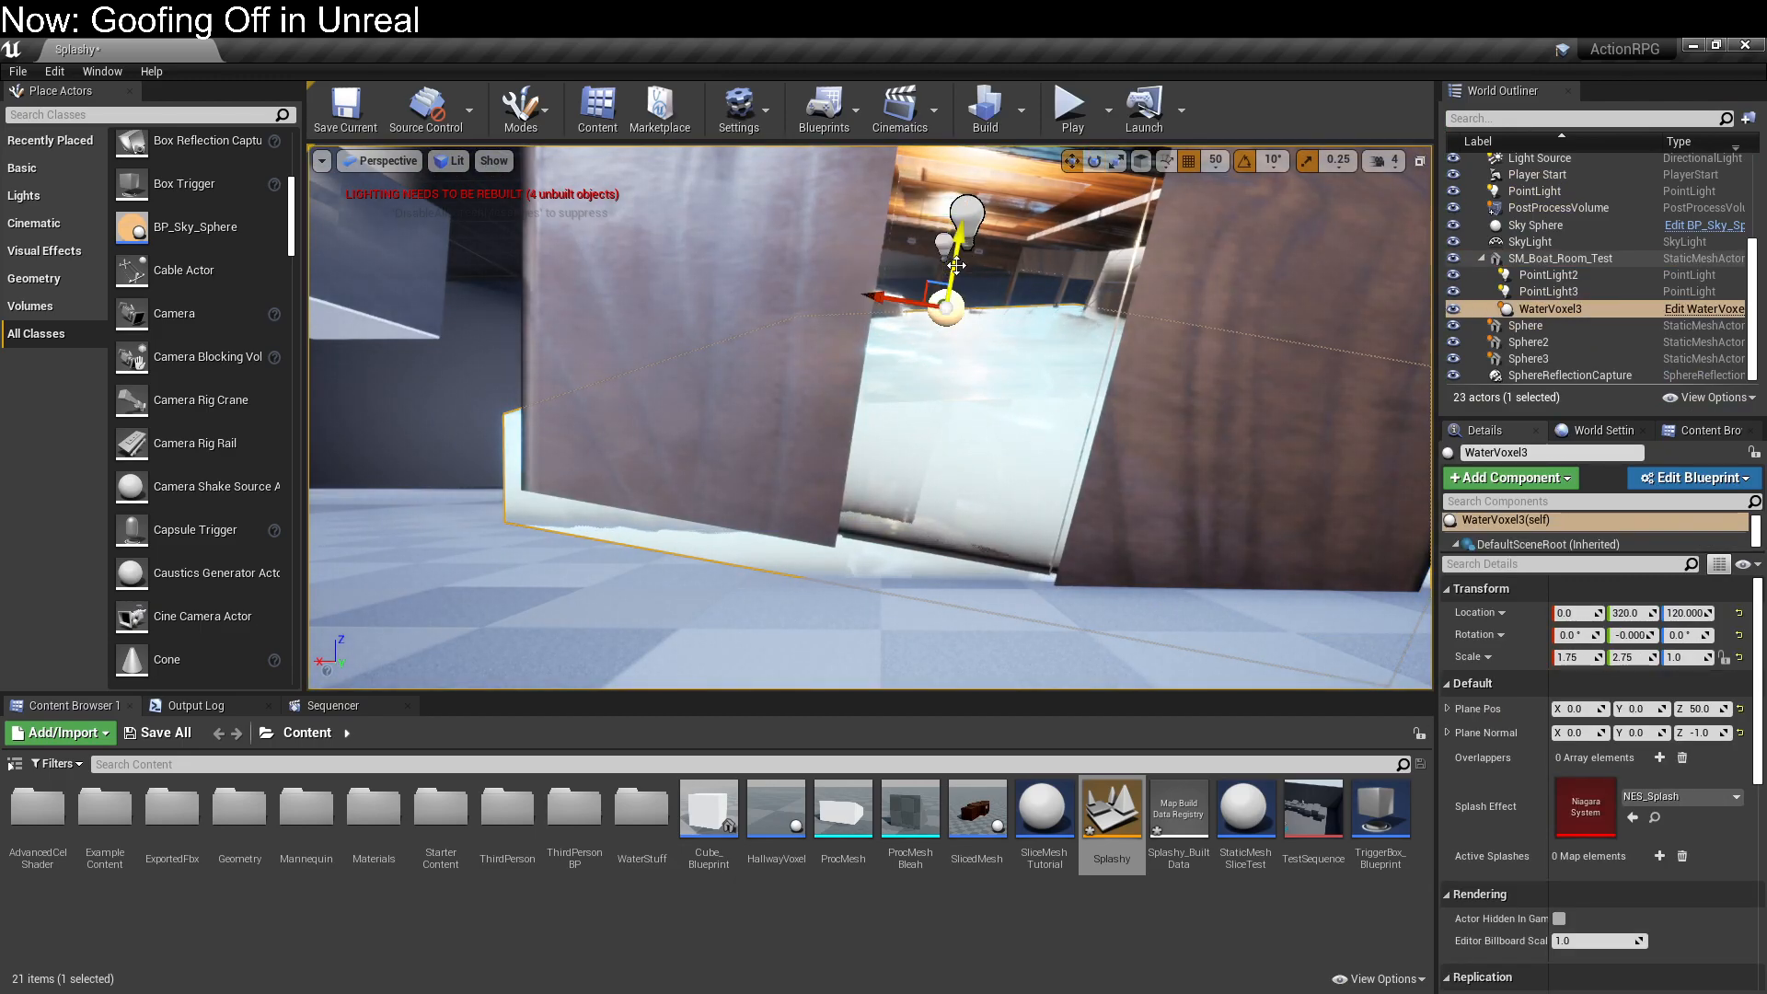
pyautogui.moveTo(956, 240)
pyautogui.mouseDown()
pyautogui.moveTo(949, 269)
pyautogui.moveTo(966, 229)
pyautogui.mouseUp()
pyautogui.press('s')
pyautogui.moveTo(966, 229); pyautogui.dragTo(978, 223, button='right')
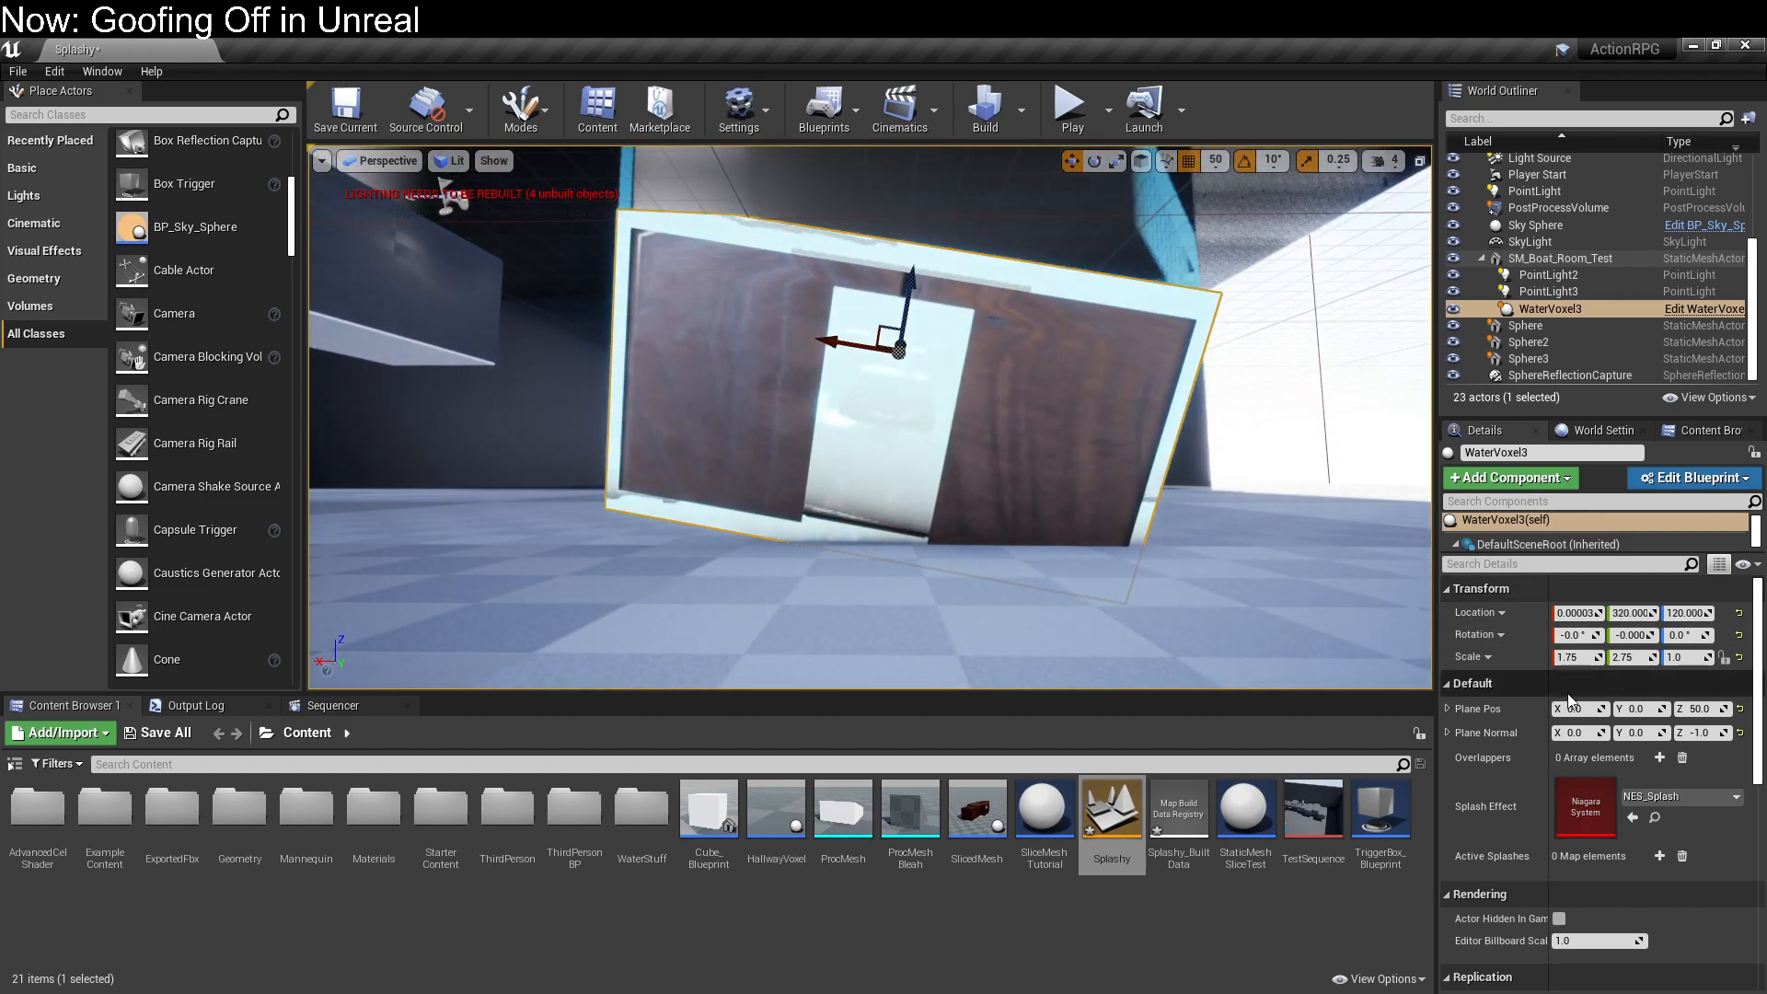
pyautogui.moveTo(1698, 709); pyautogui.dragTo(1643, 708)
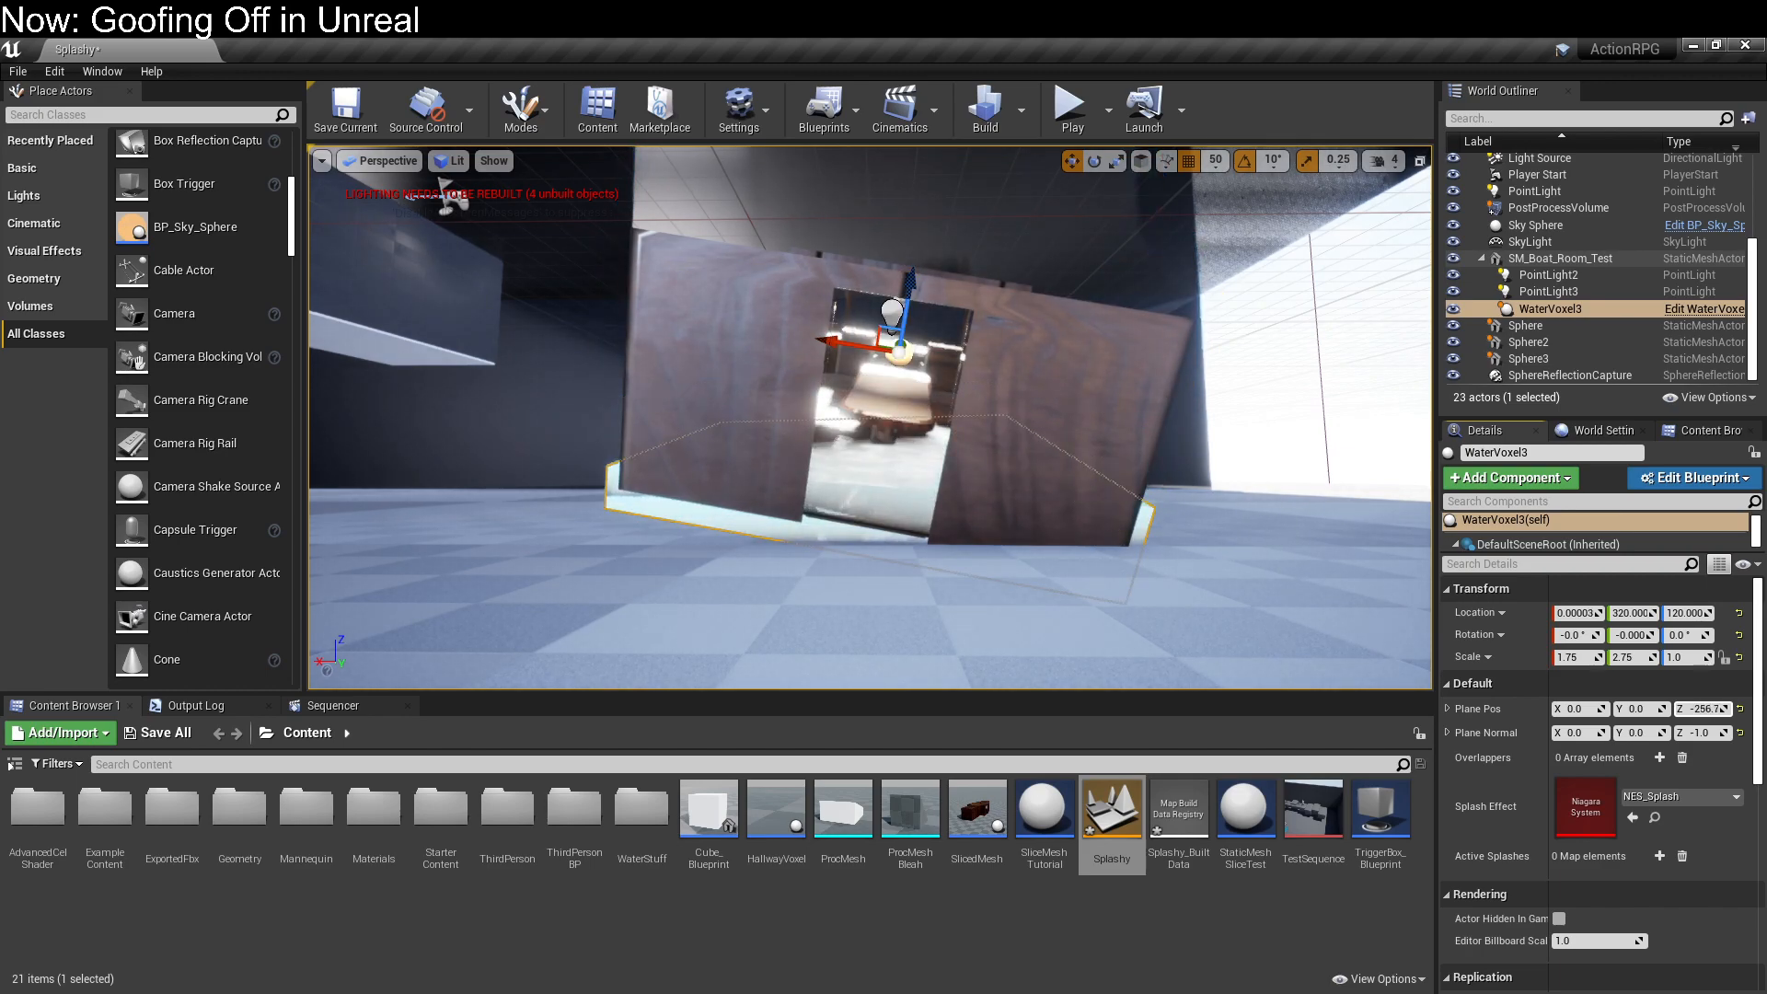
# Step: Play the level and run the character through the shallow water to the boat room's front and back toward the doorway
pyautogui.click(1079, 107)
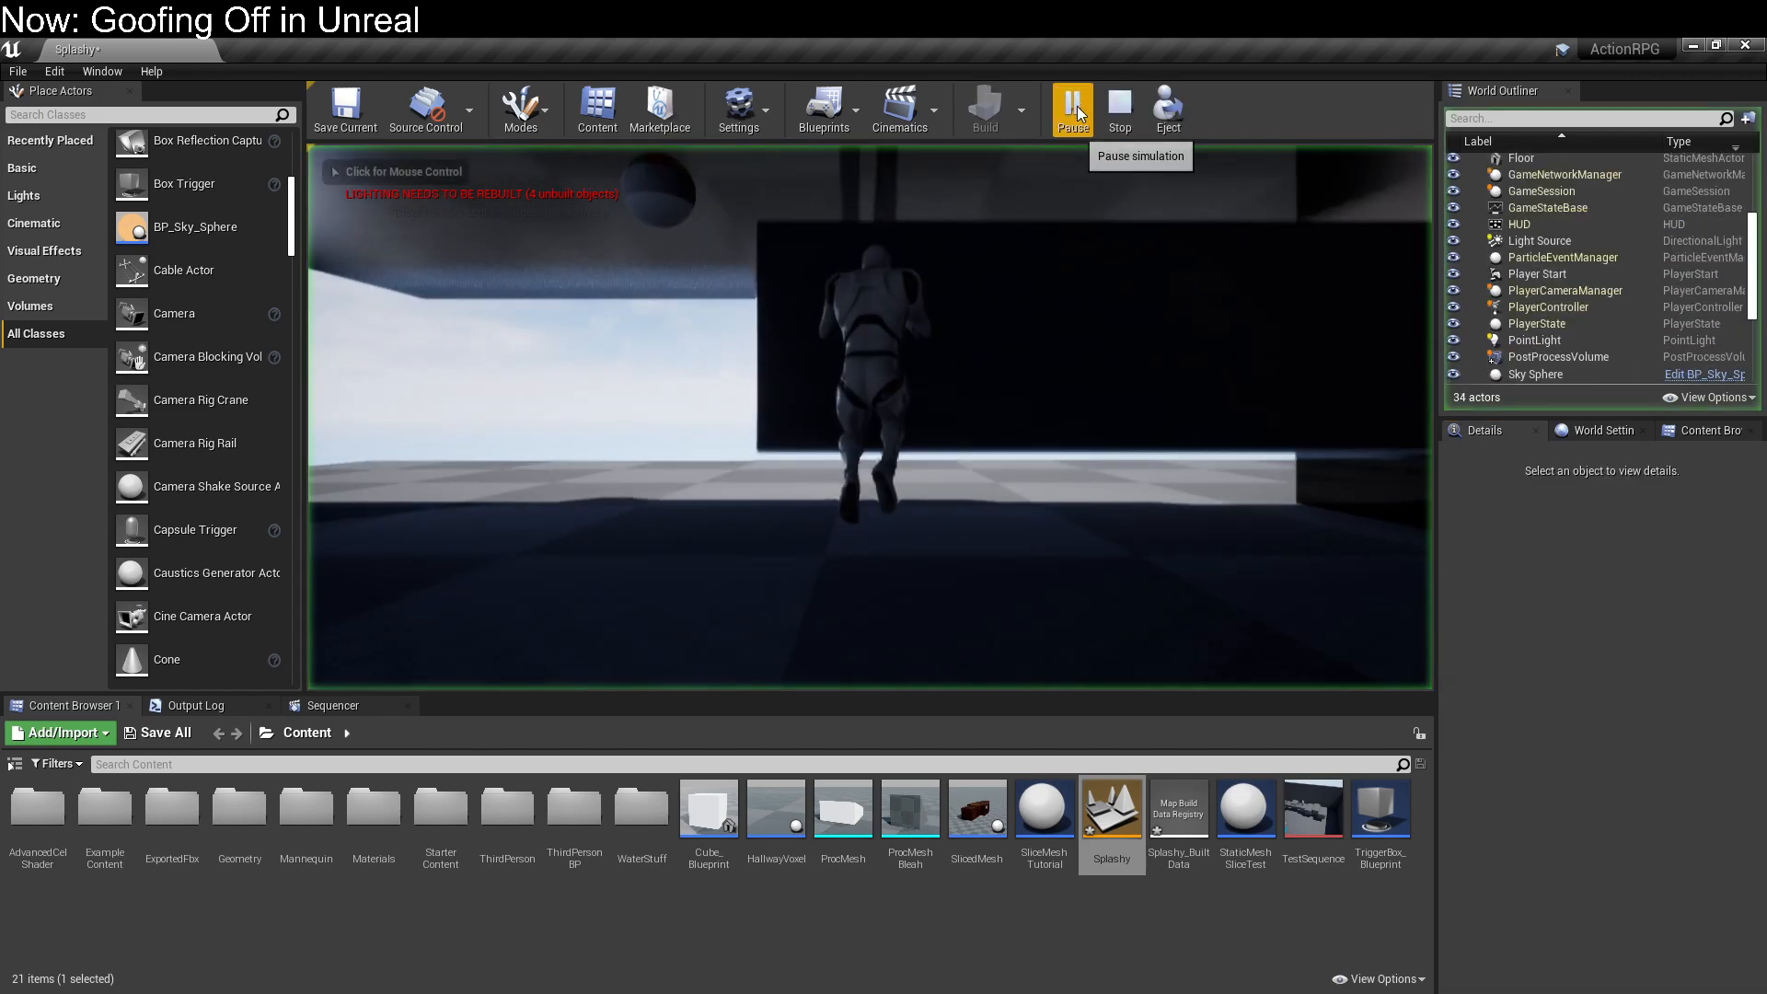
pyautogui.click(1058, 215)
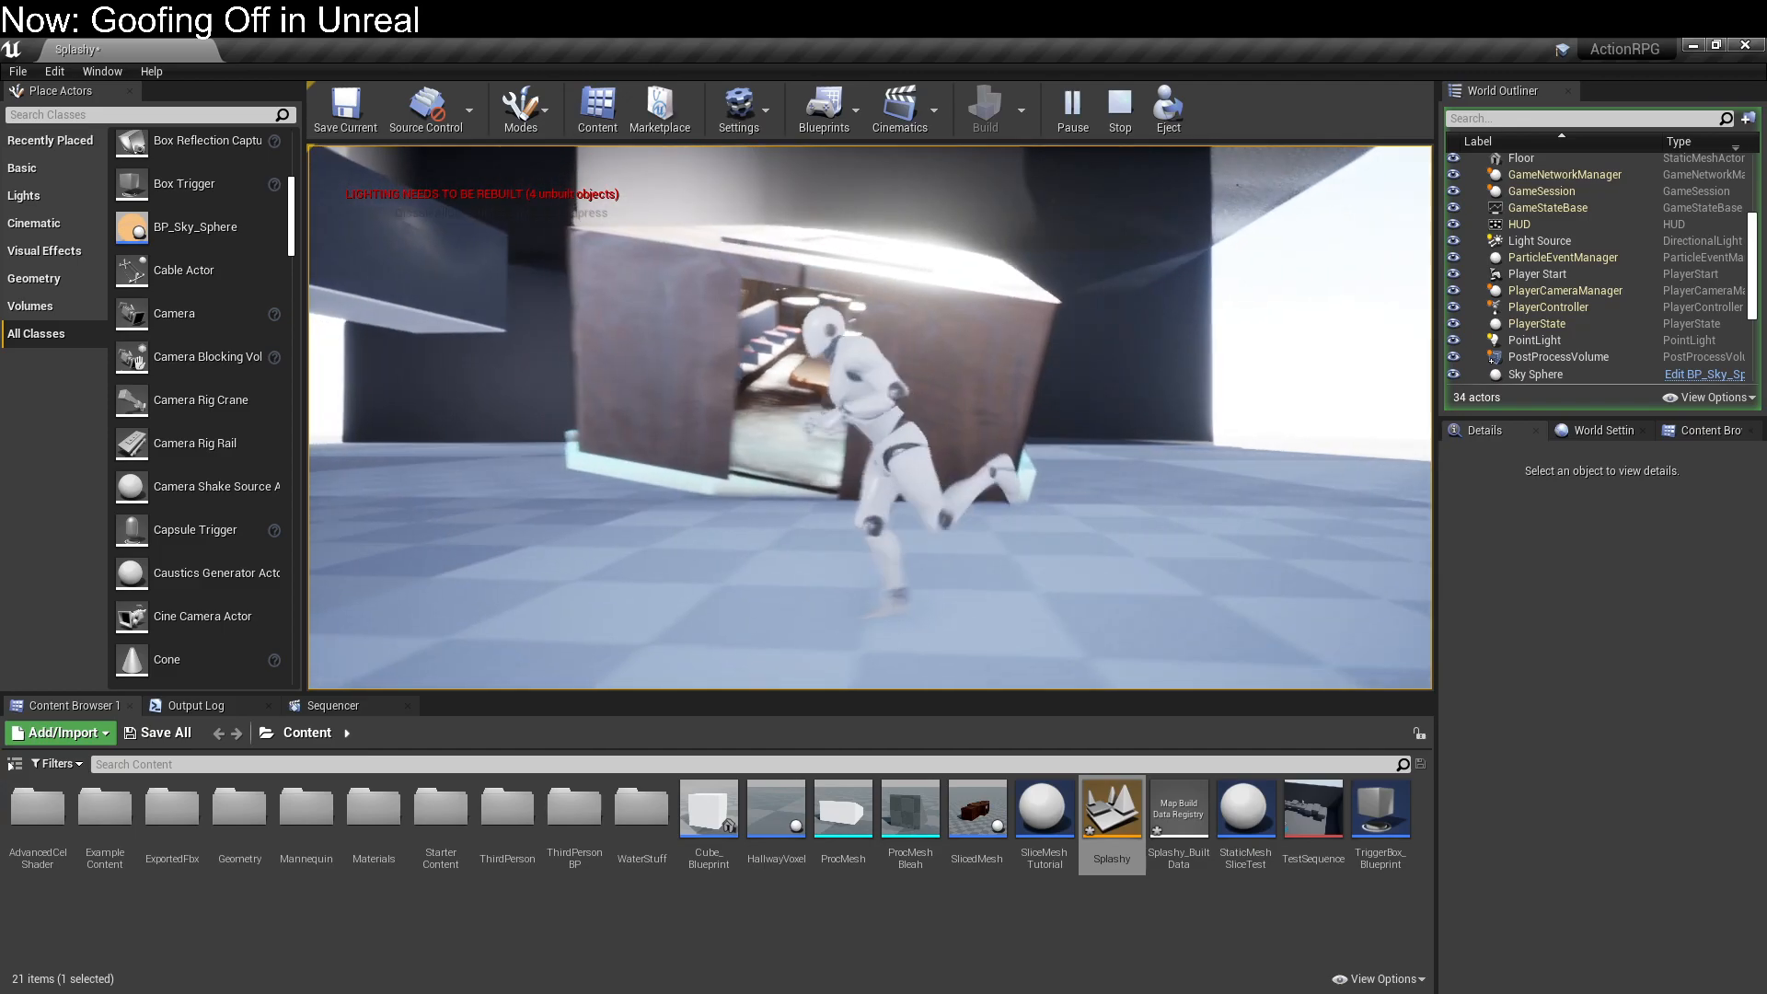
pyautogui.press('w')
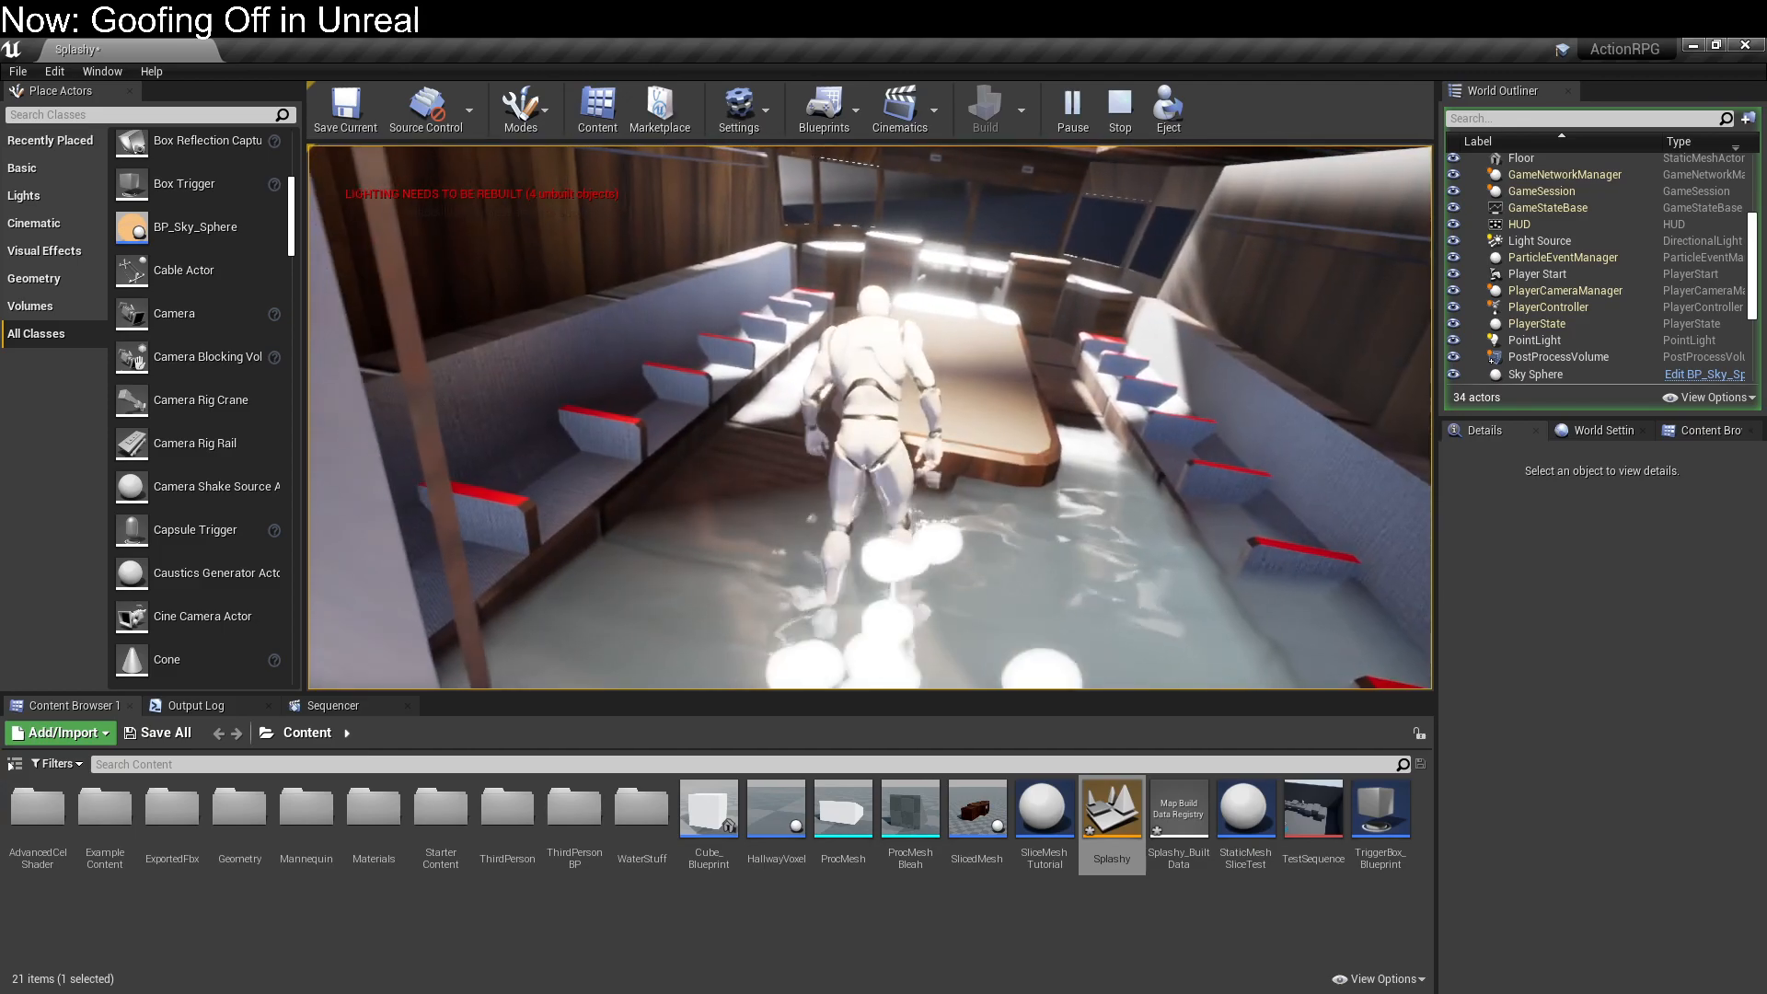
pyautogui.press('w')
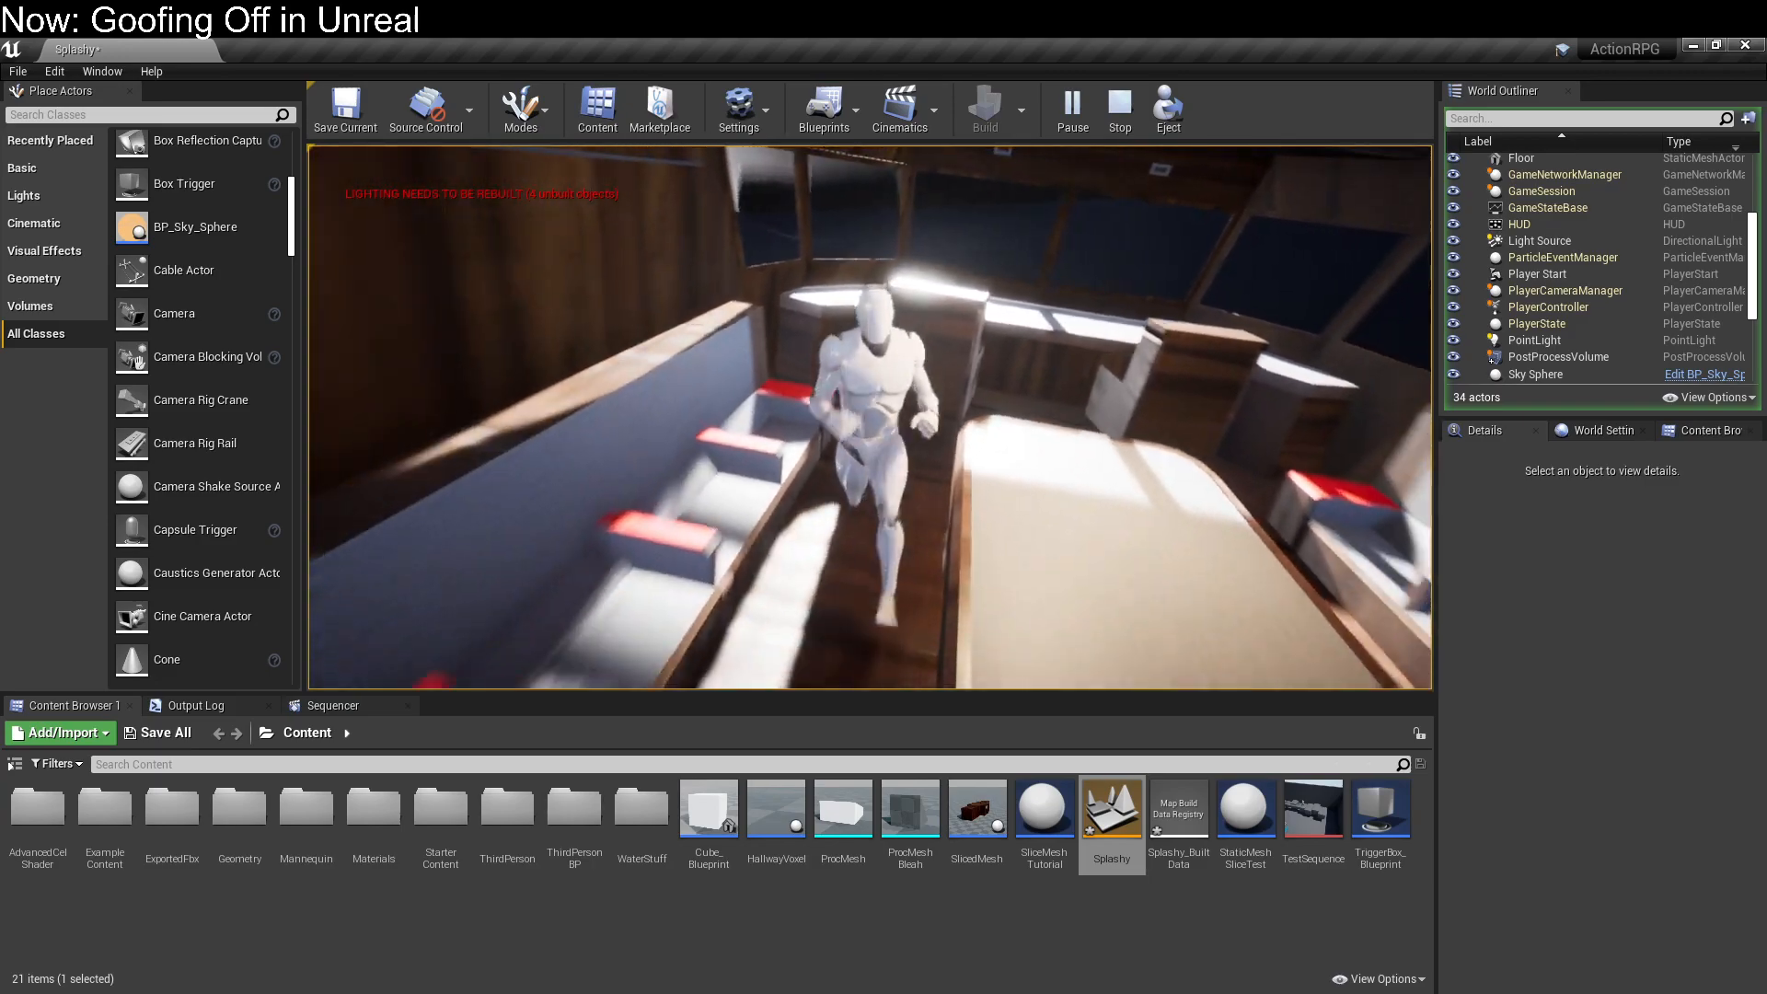
pyautogui.press('w')
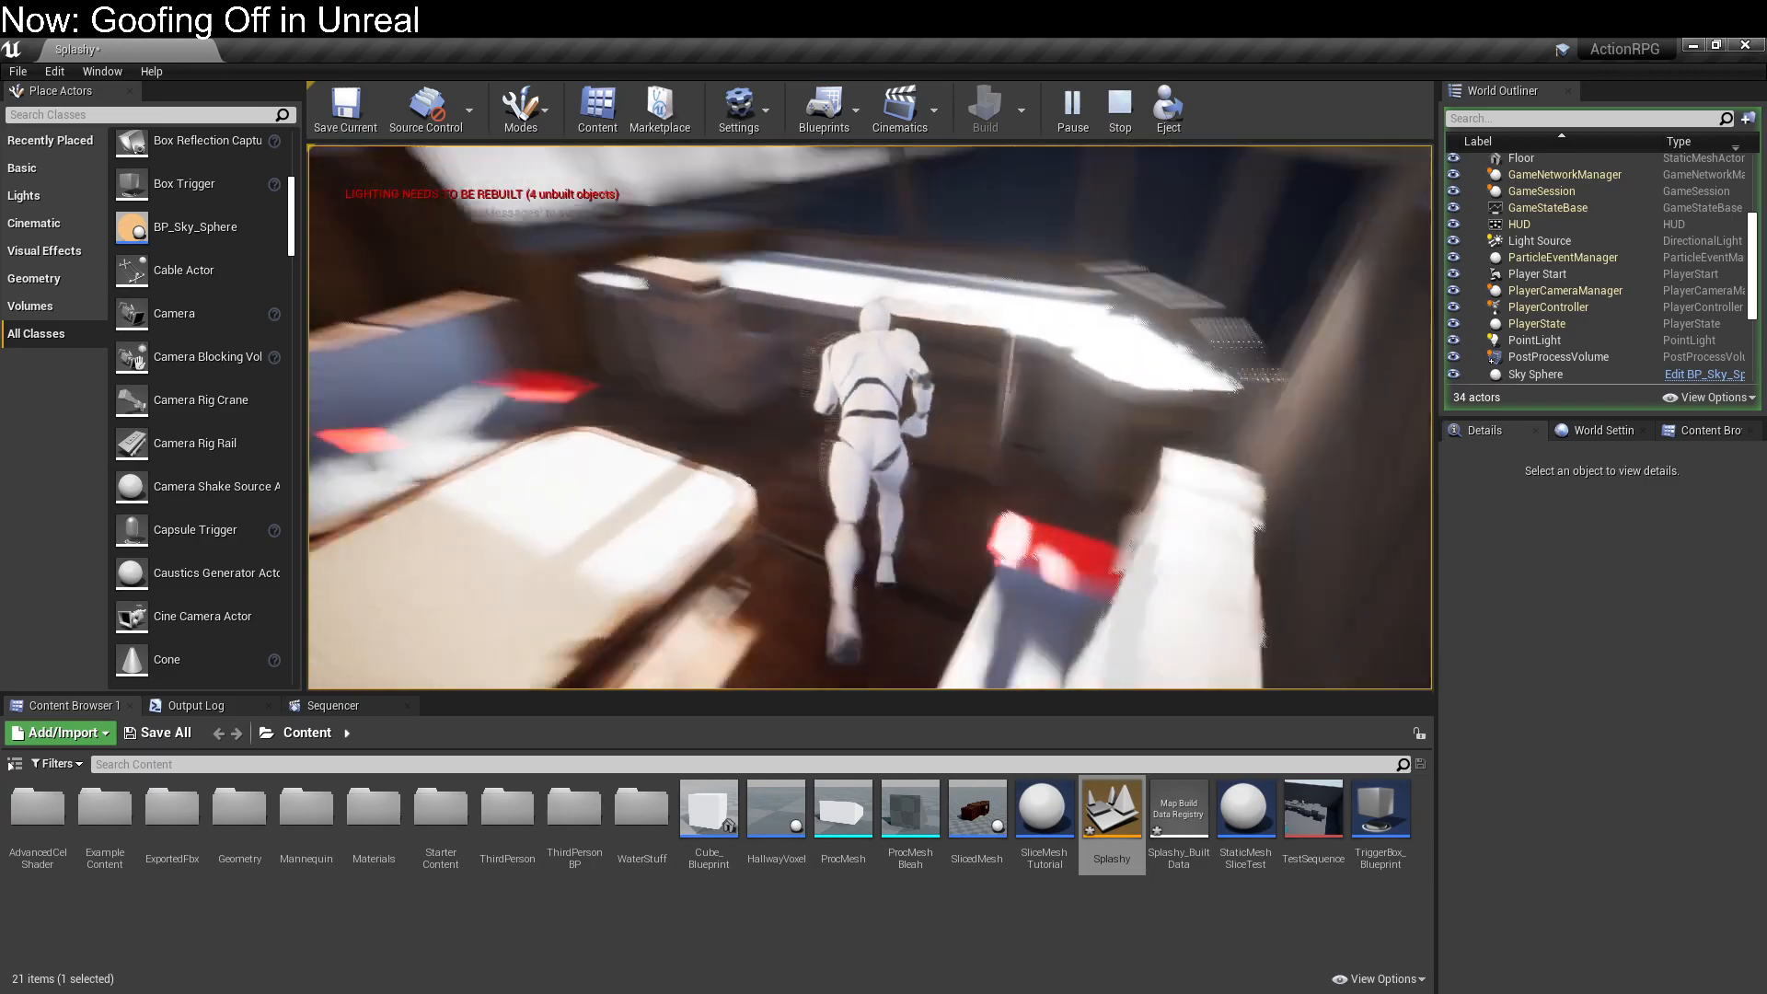
pyautogui.press('w')
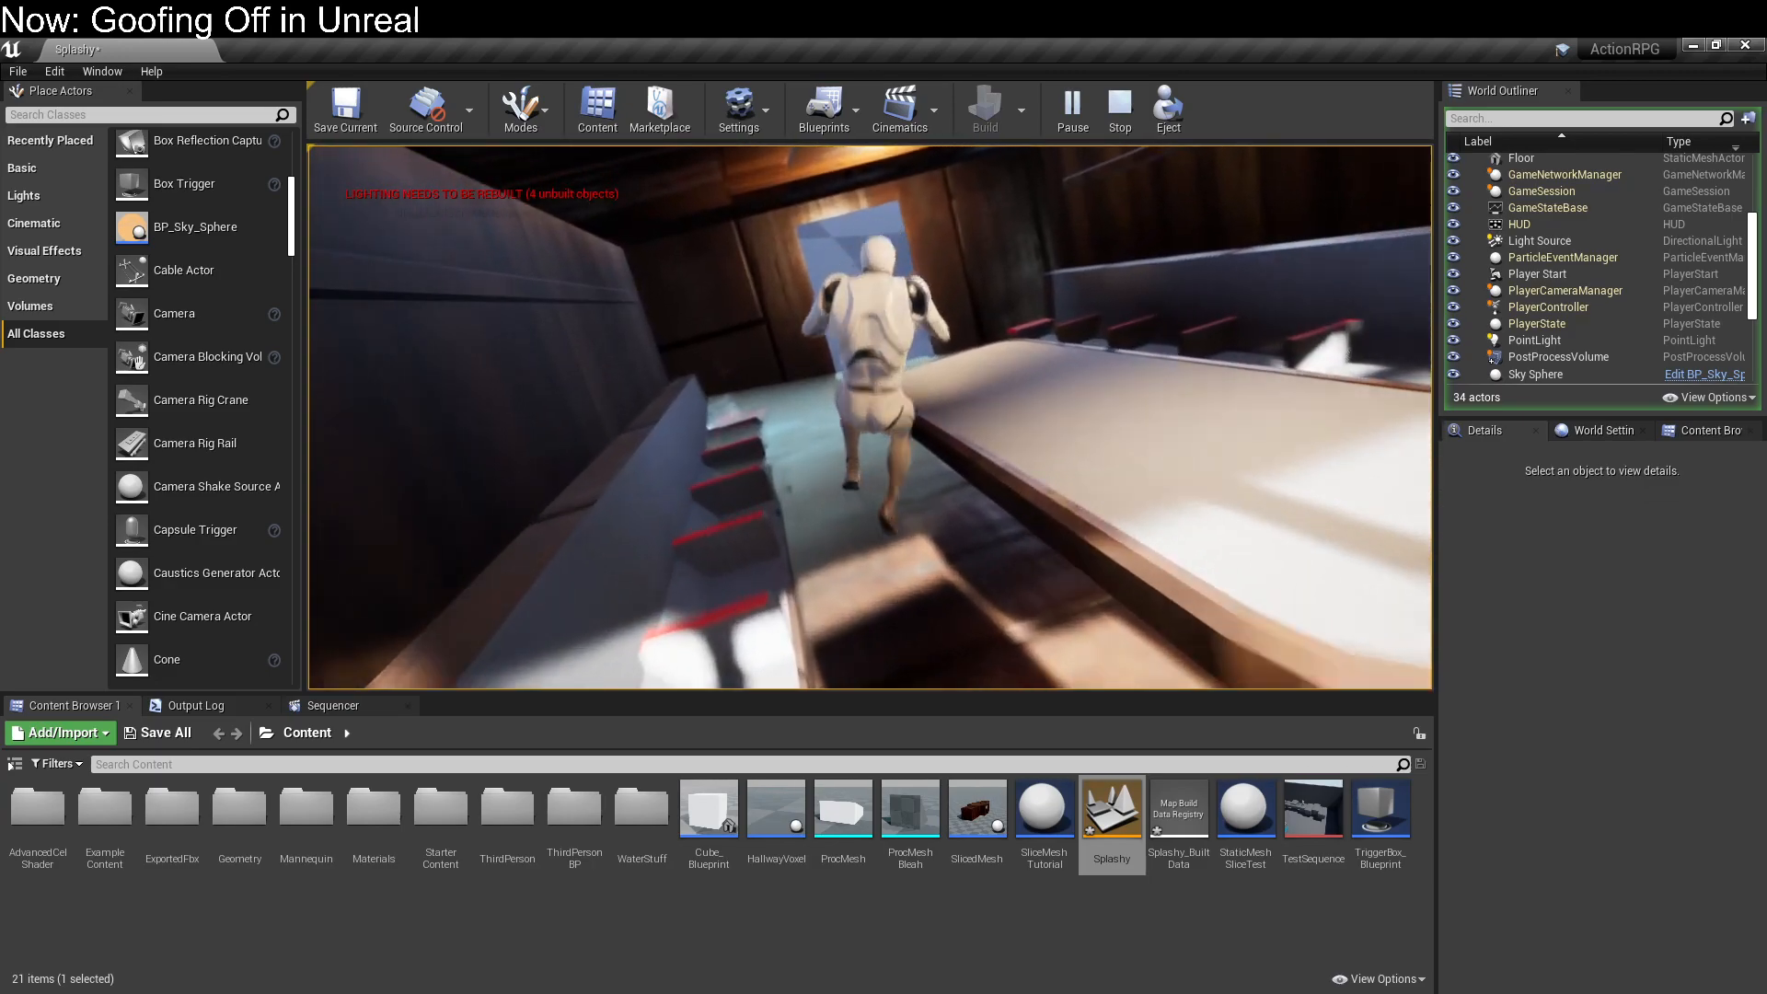
# Step: Run the character out of the boat room, back in along the aisle beside the table, and out again, ending the session
pyautogui.press('s')
pyautogui.press('w')
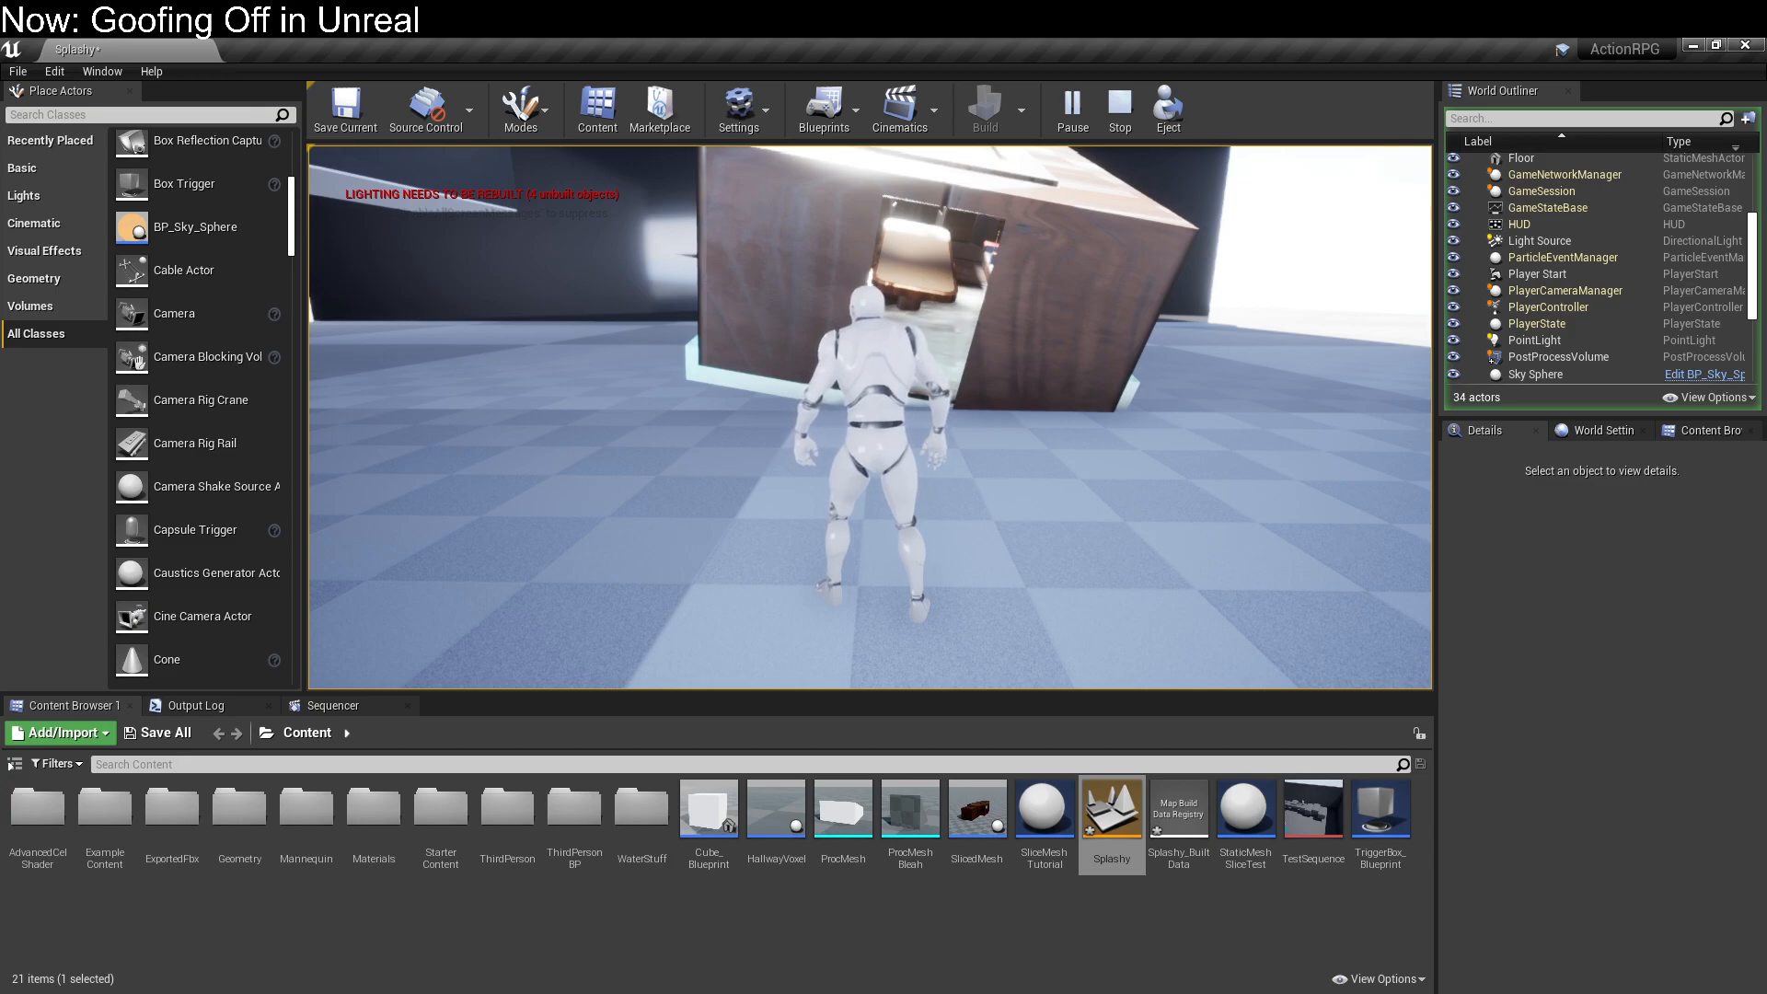
pyautogui.press('w')
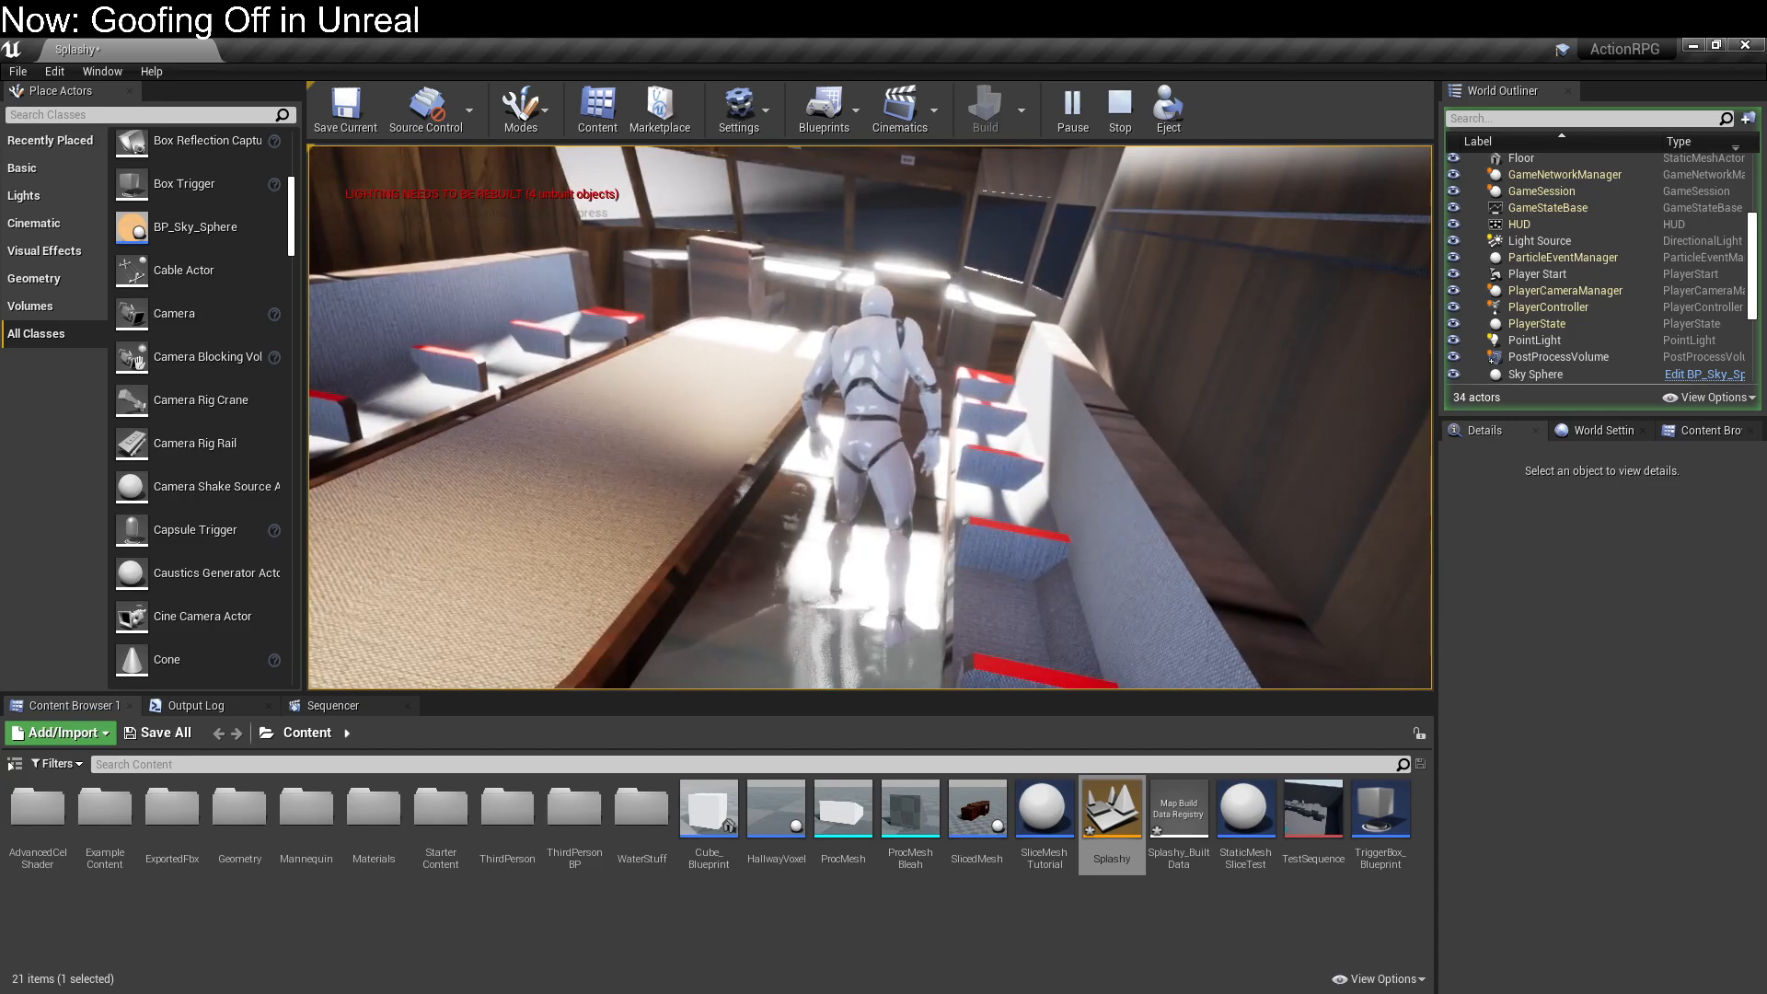
pyautogui.press('s')
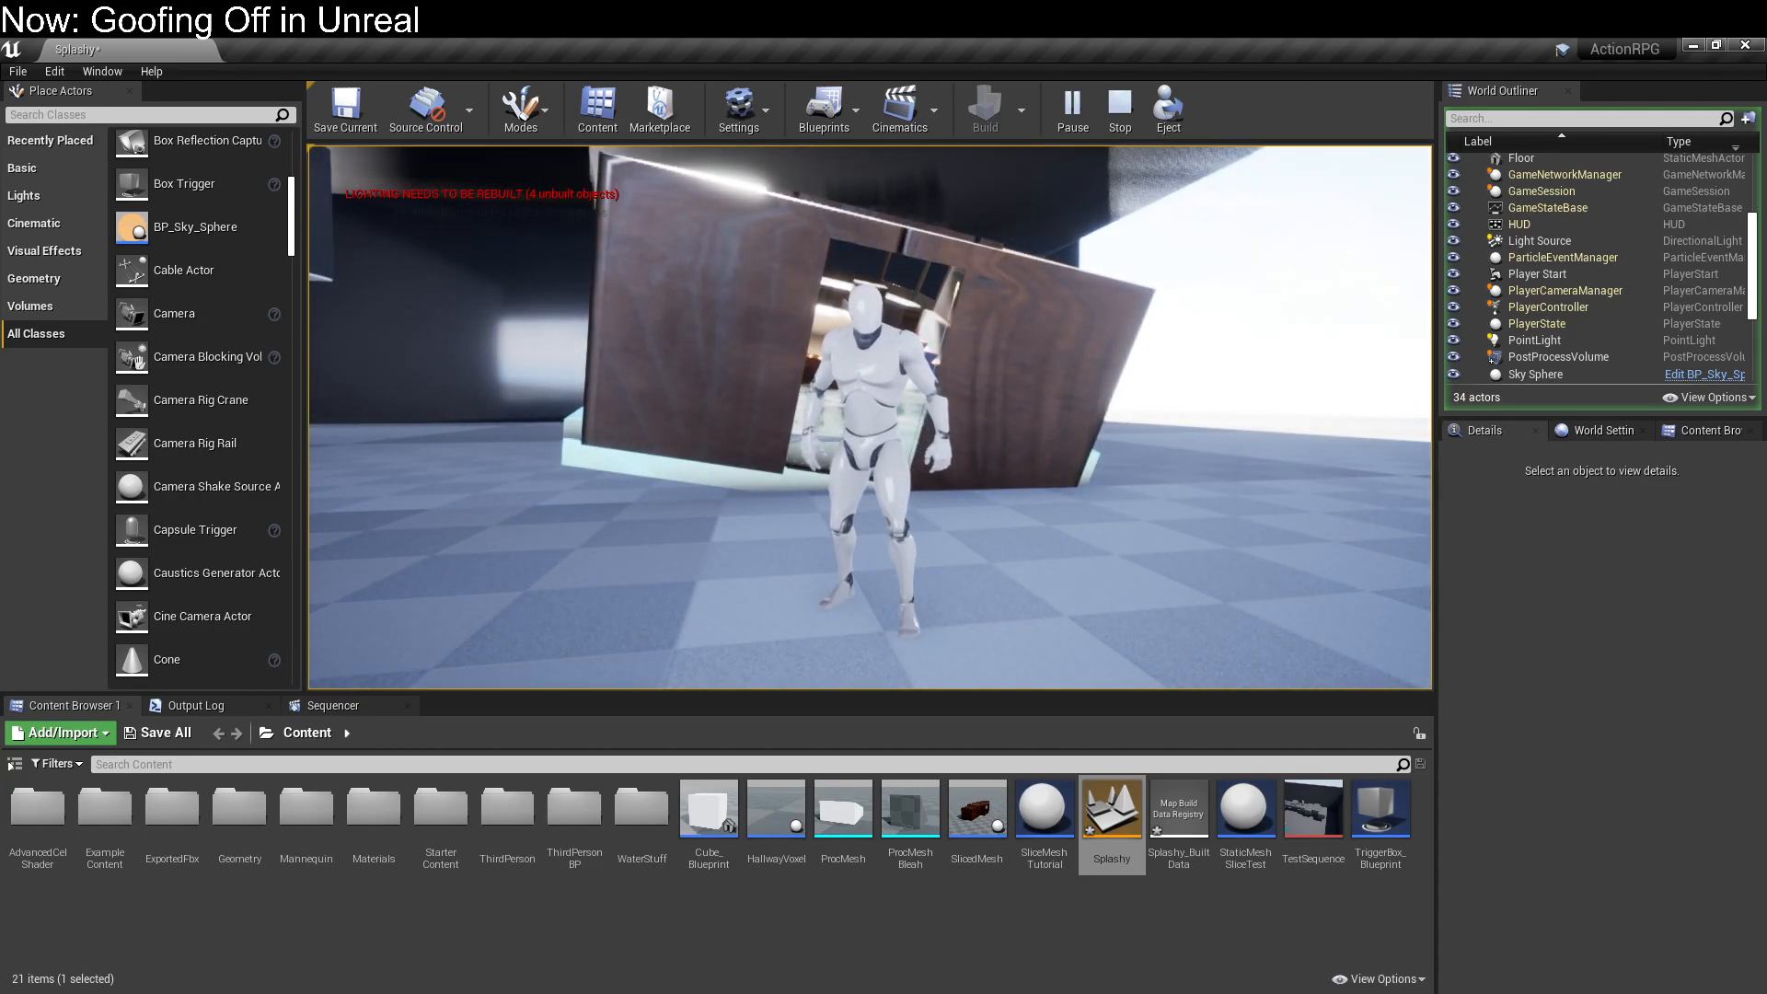
pyautogui.press('Escape')
# Step: Delete the large dark wall behind the boat room and rebuild the level's lighting, dismissing the message log
pyautogui.scroll(-10, 1244, 287)
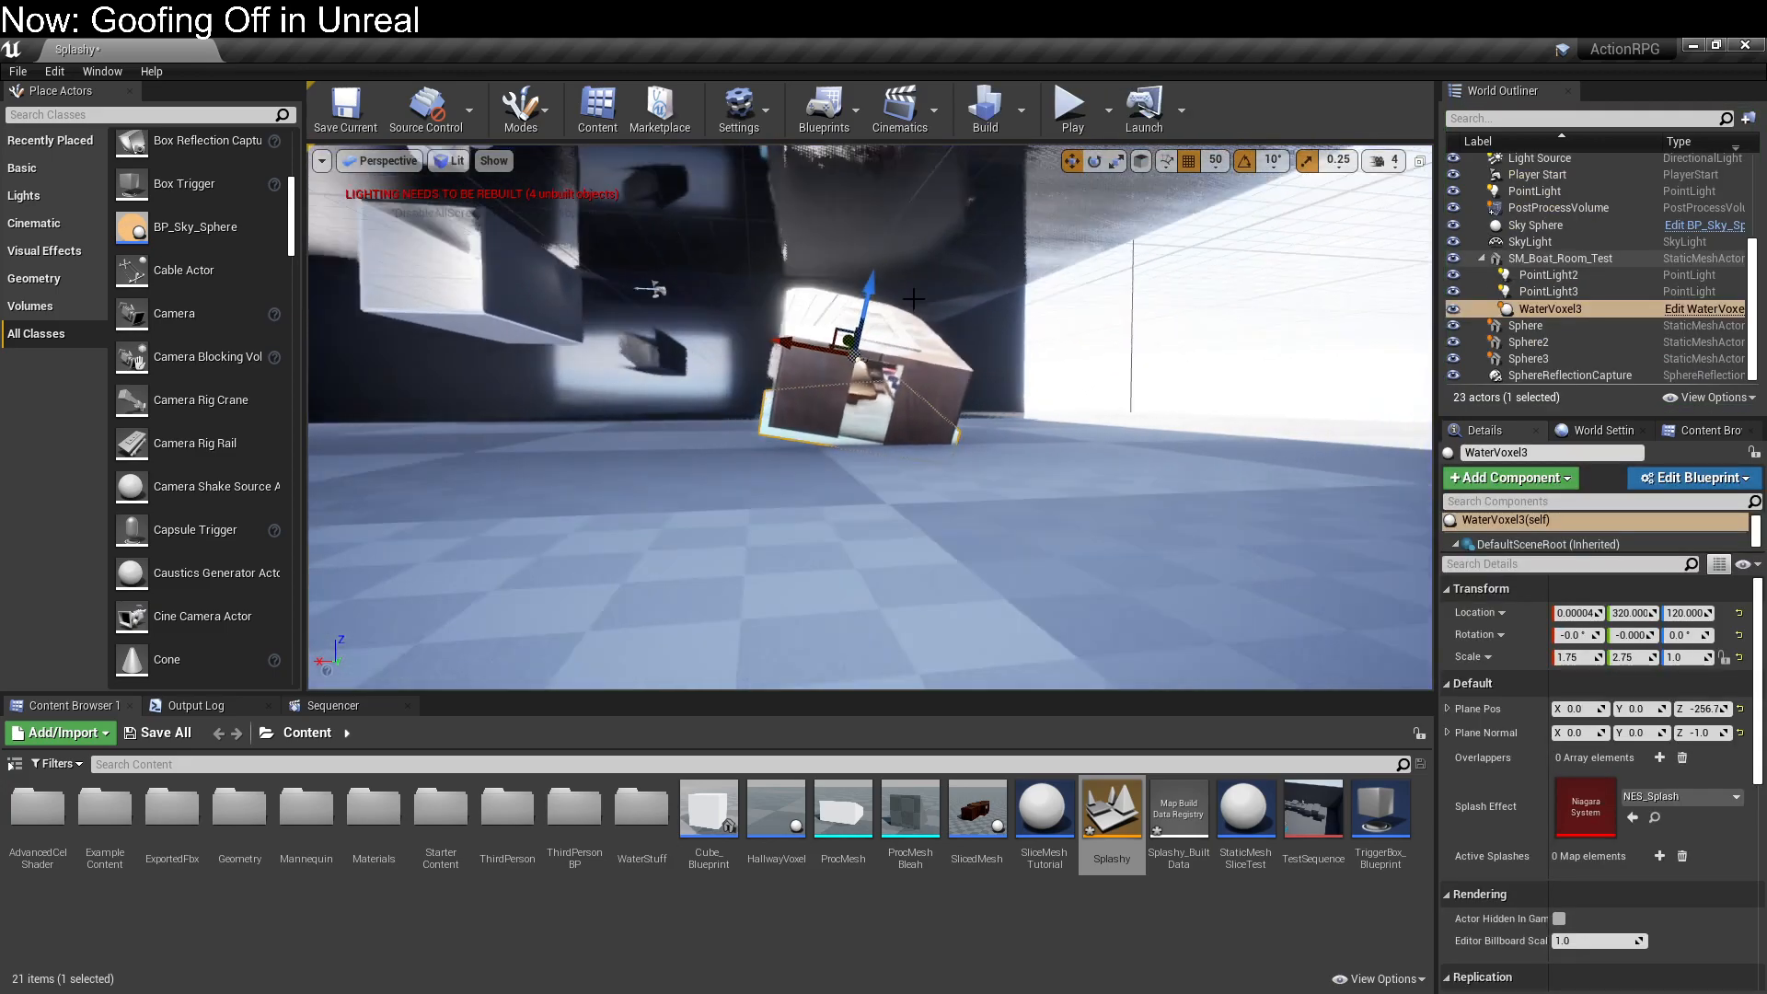
pyautogui.click(905, 274)
pyautogui.press('Delete')
pyautogui.hotkey('ctrl', 'shift', ';')
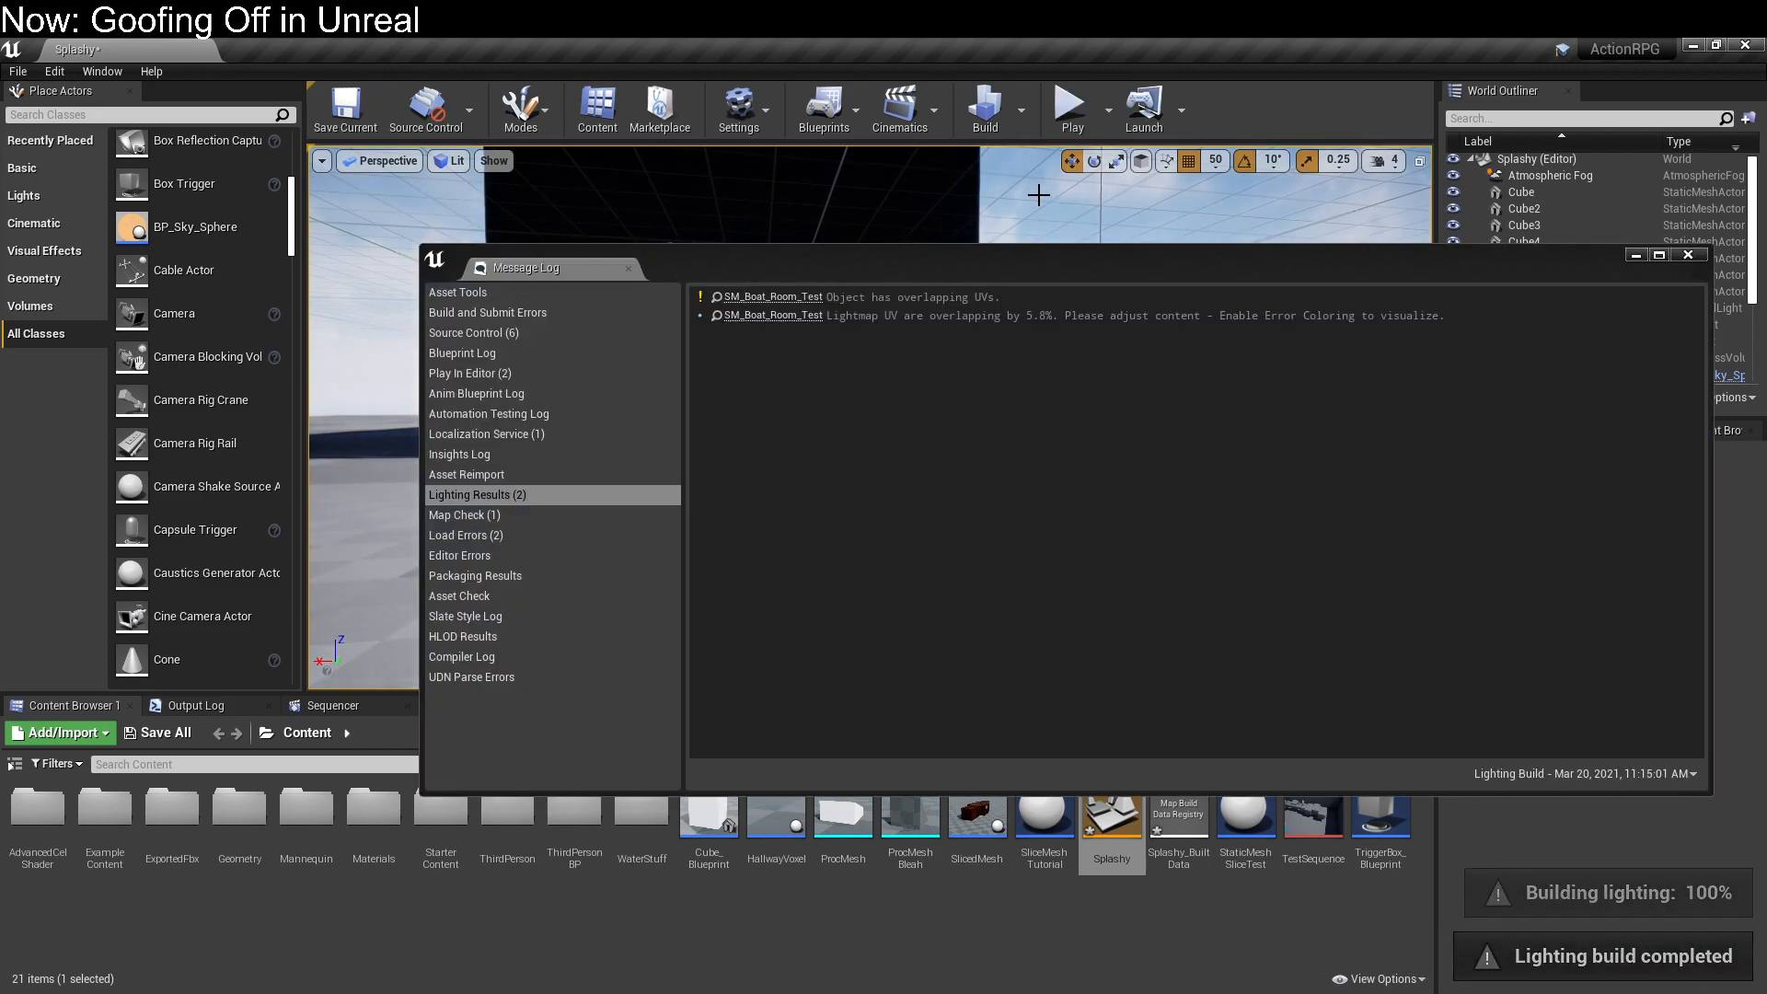
pyautogui.click(1680, 247)
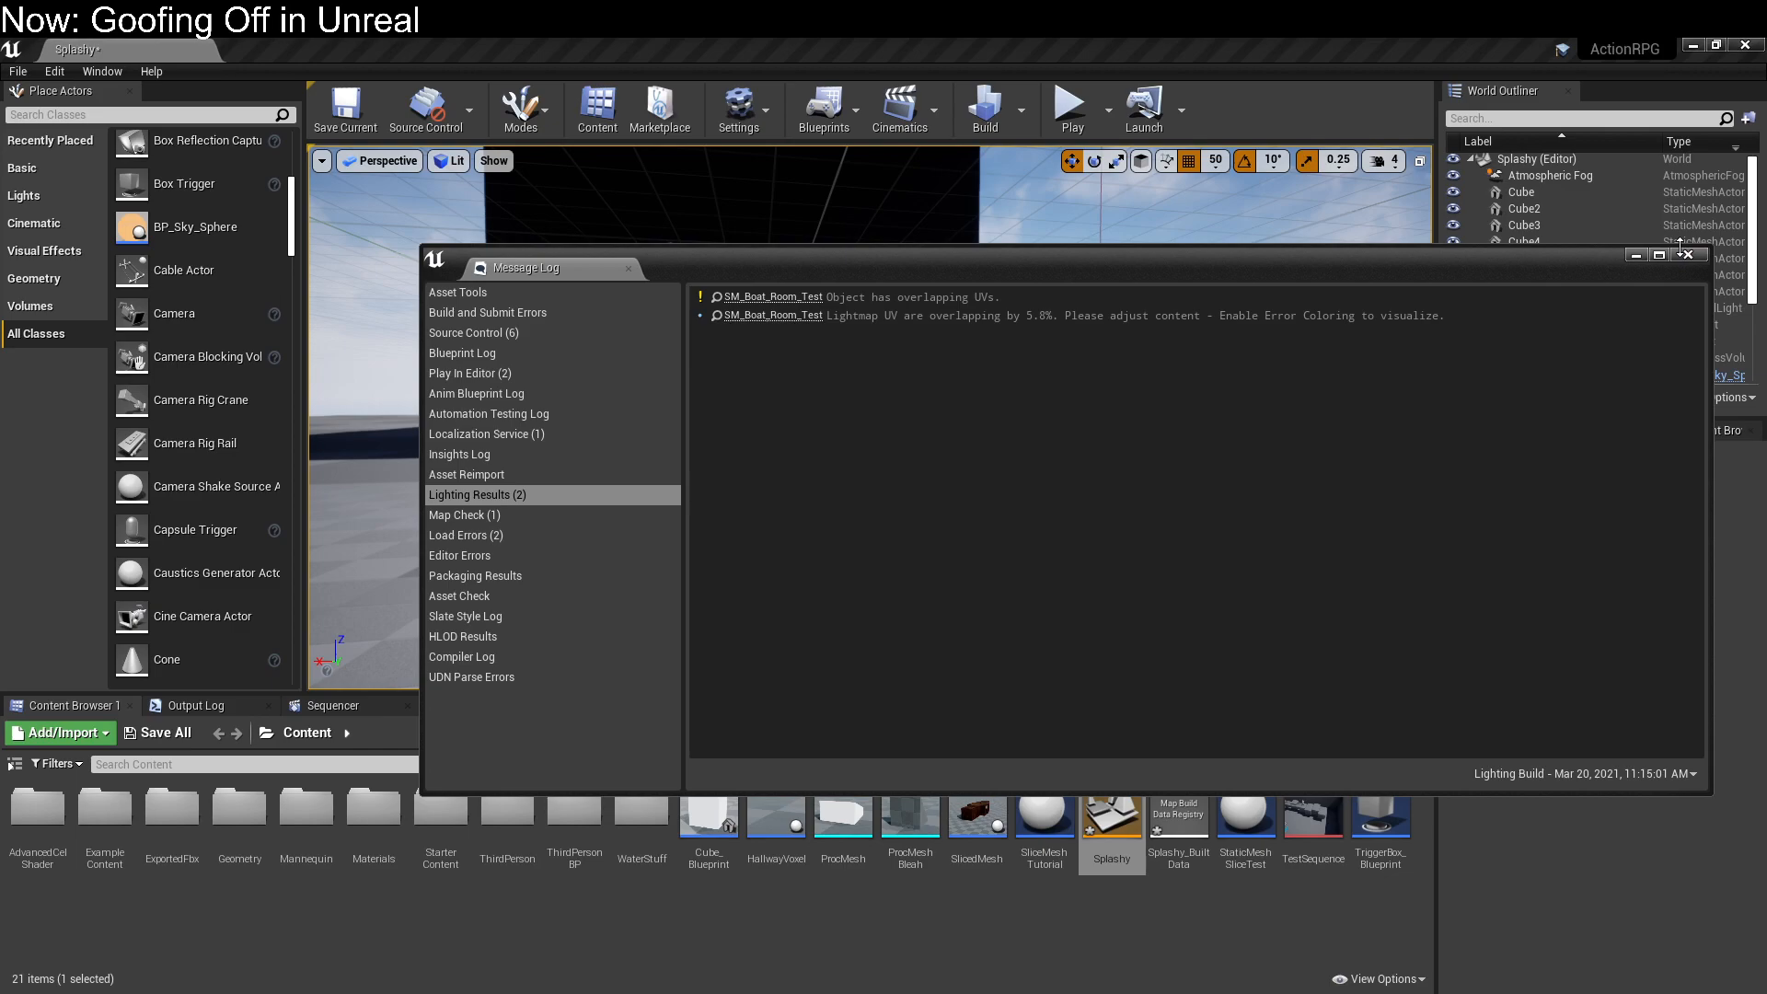
pyautogui.click(1685, 254)
# Step: Play the level briefly to check the rebuilt lighting around the character, and stop the session
pyautogui.click(1071, 106)
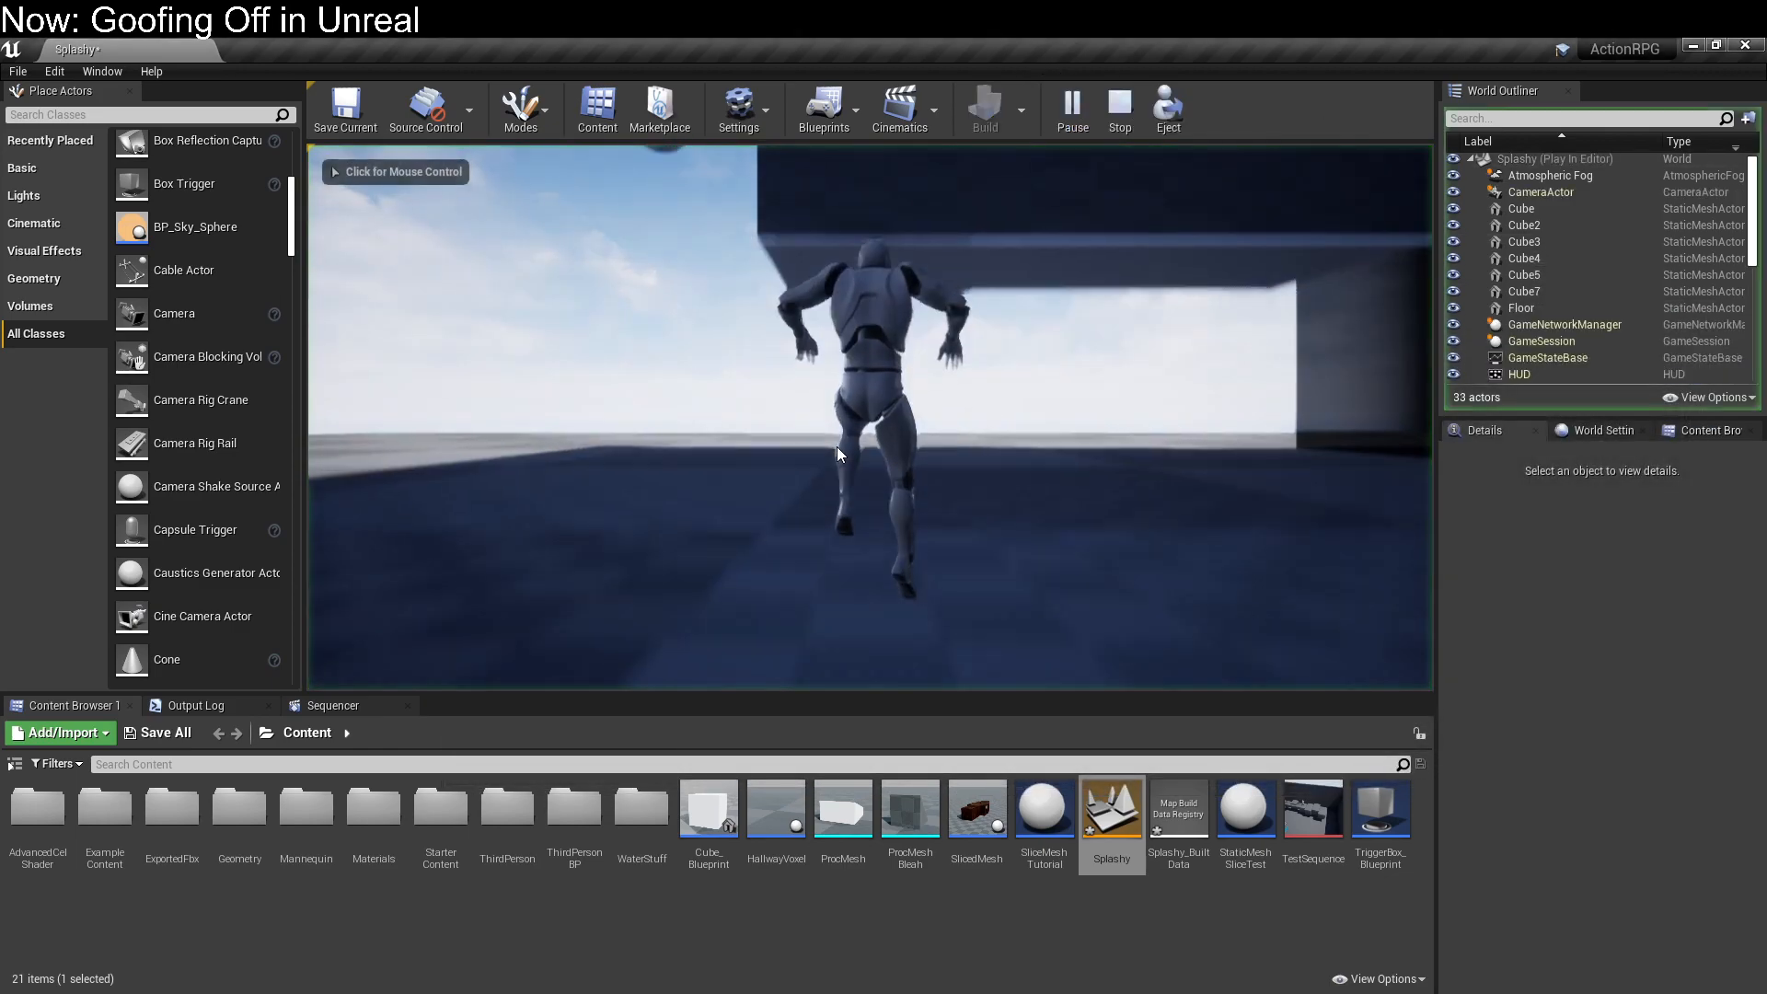
pyautogui.click(837, 454)
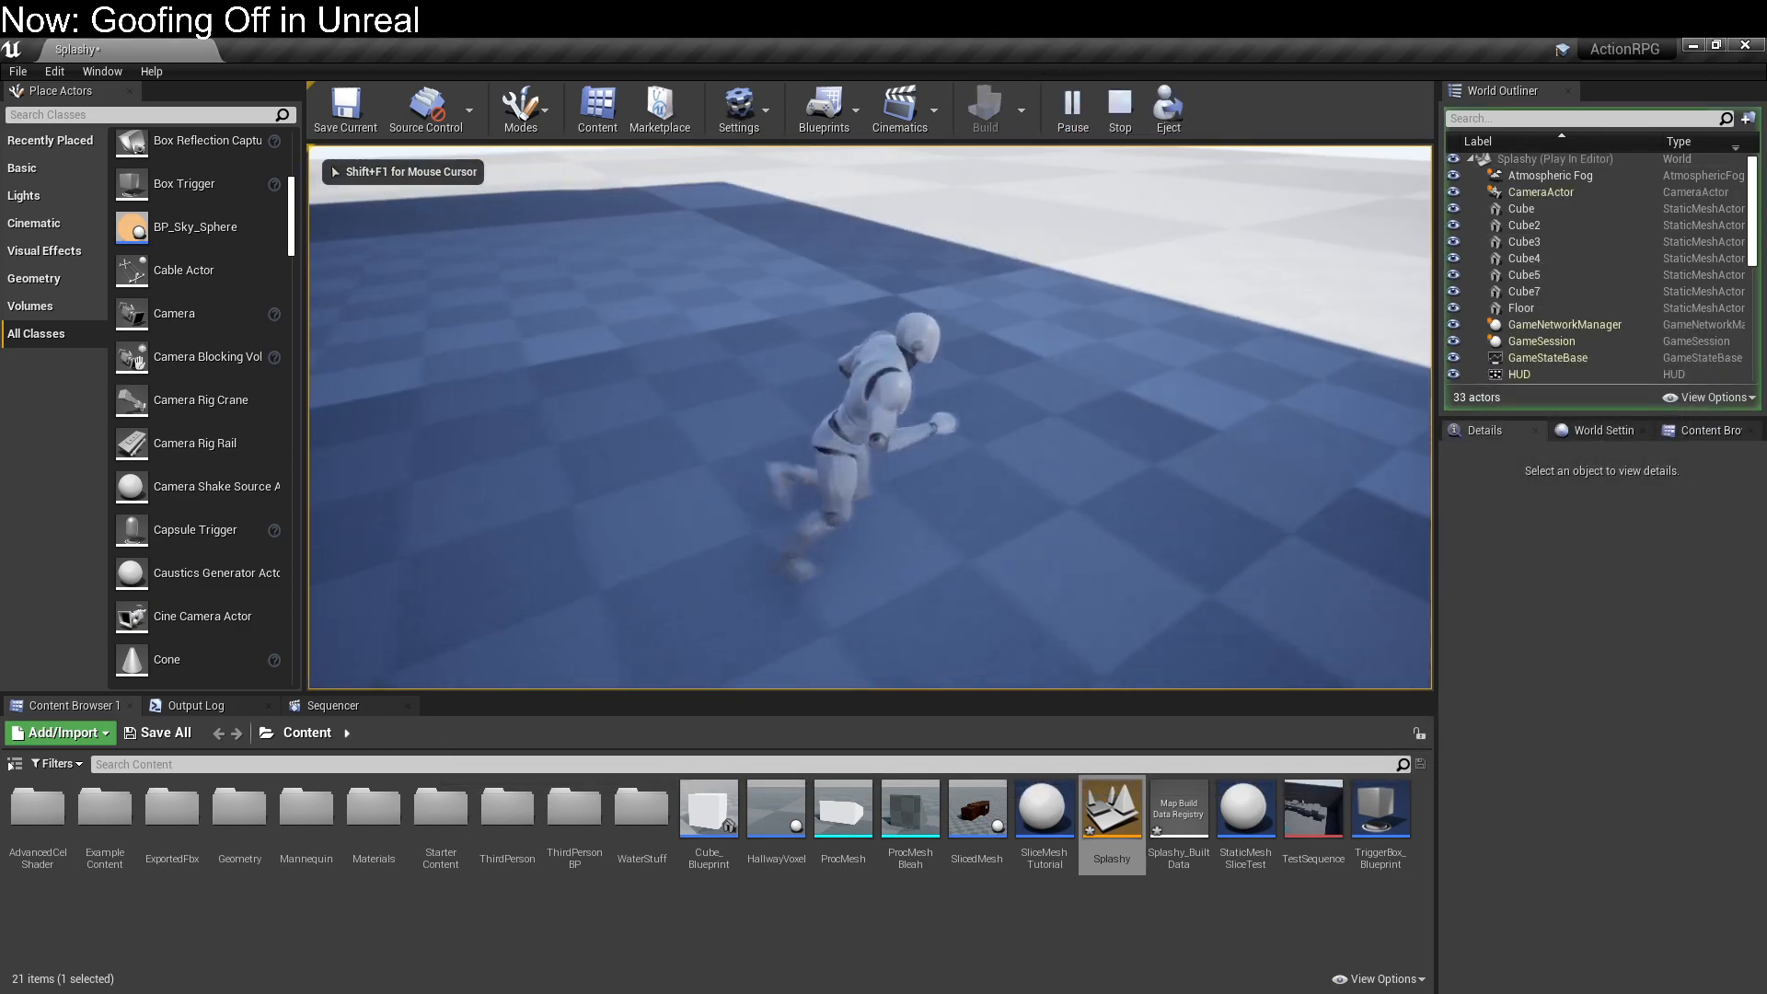
pyautogui.press('Escape')
# Step: Delete the remaining large wall Cube7 and rebuild the lighting, dismissing the message log
pyautogui.moveTo(831, 414); pyautogui.dragTo(832, 415, button='right')
pyautogui.click(844, 477)
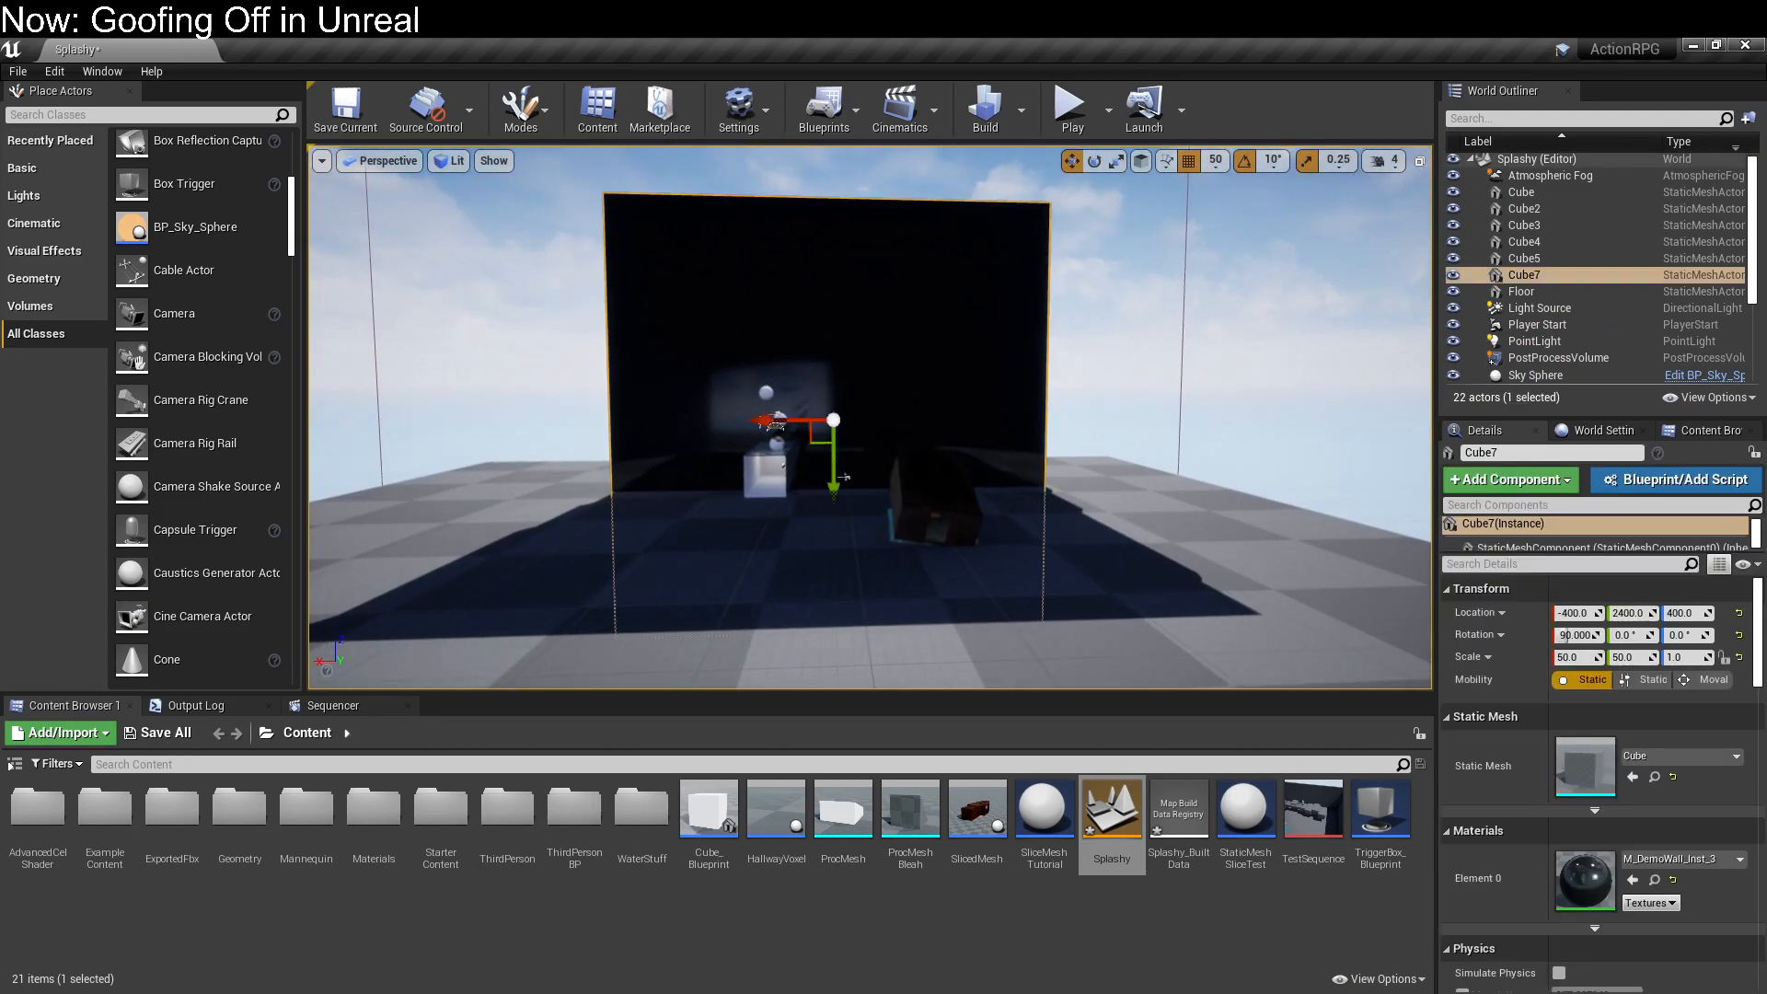
pyautogui.press('Delete')
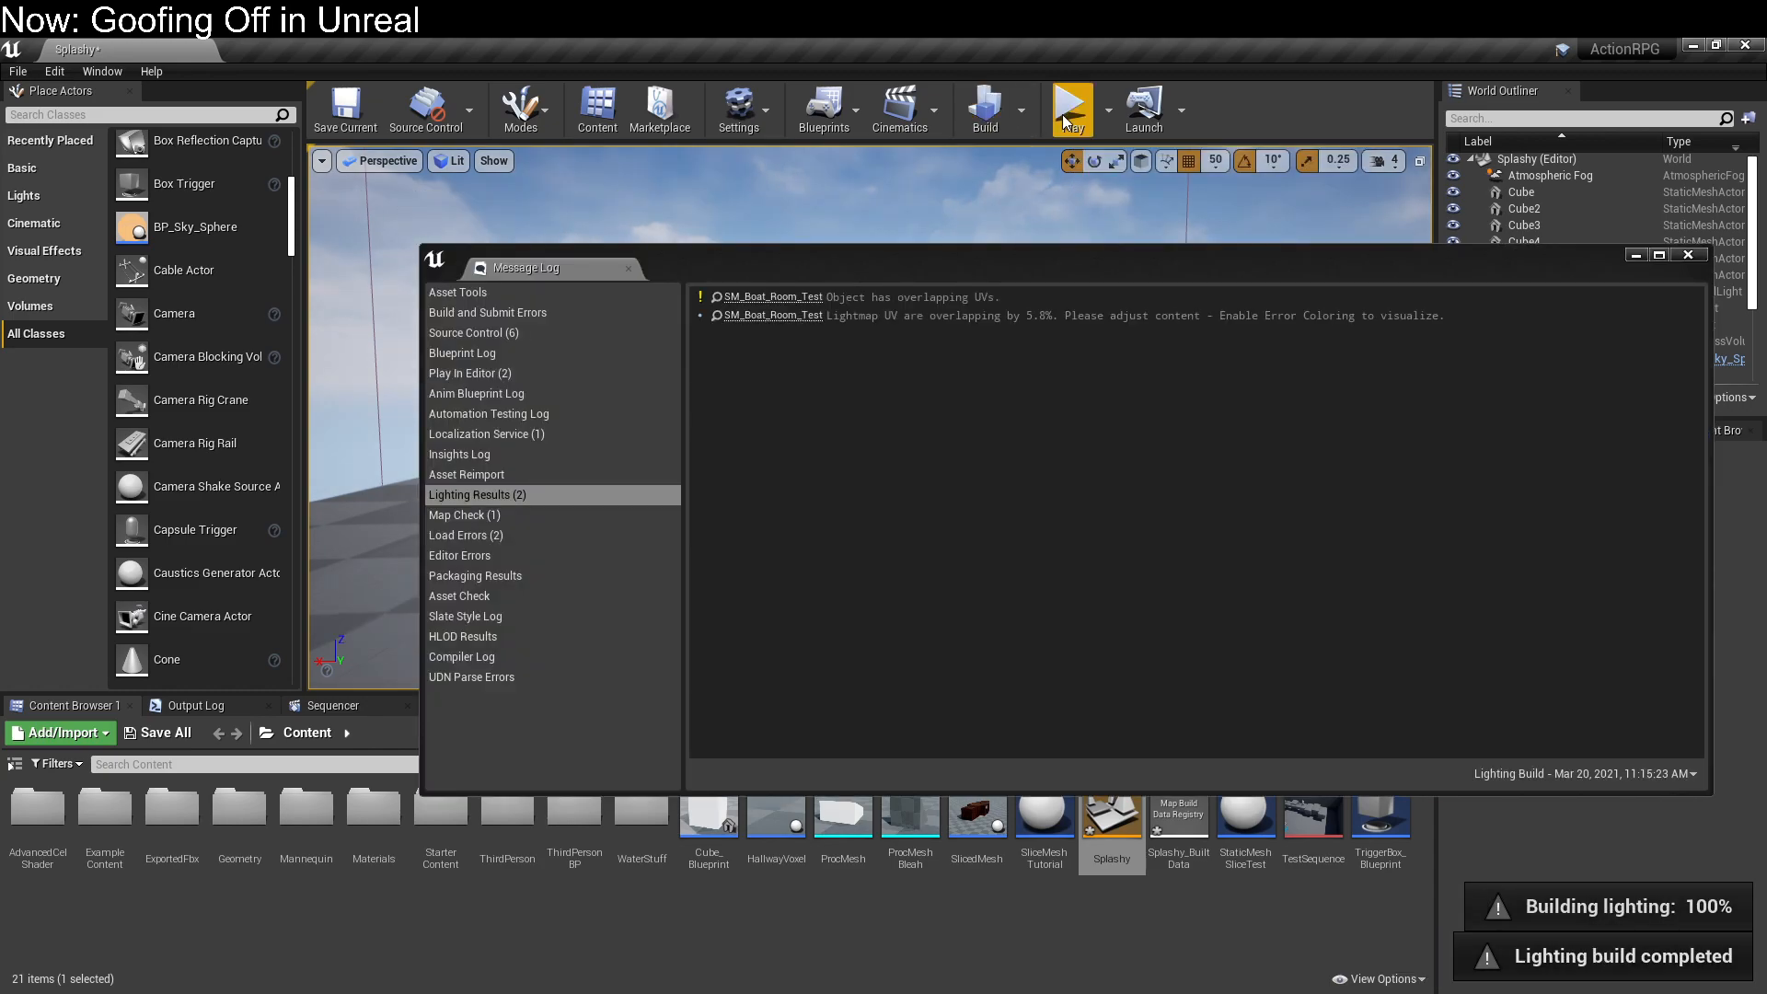
pyautogui.click(1686, 255)
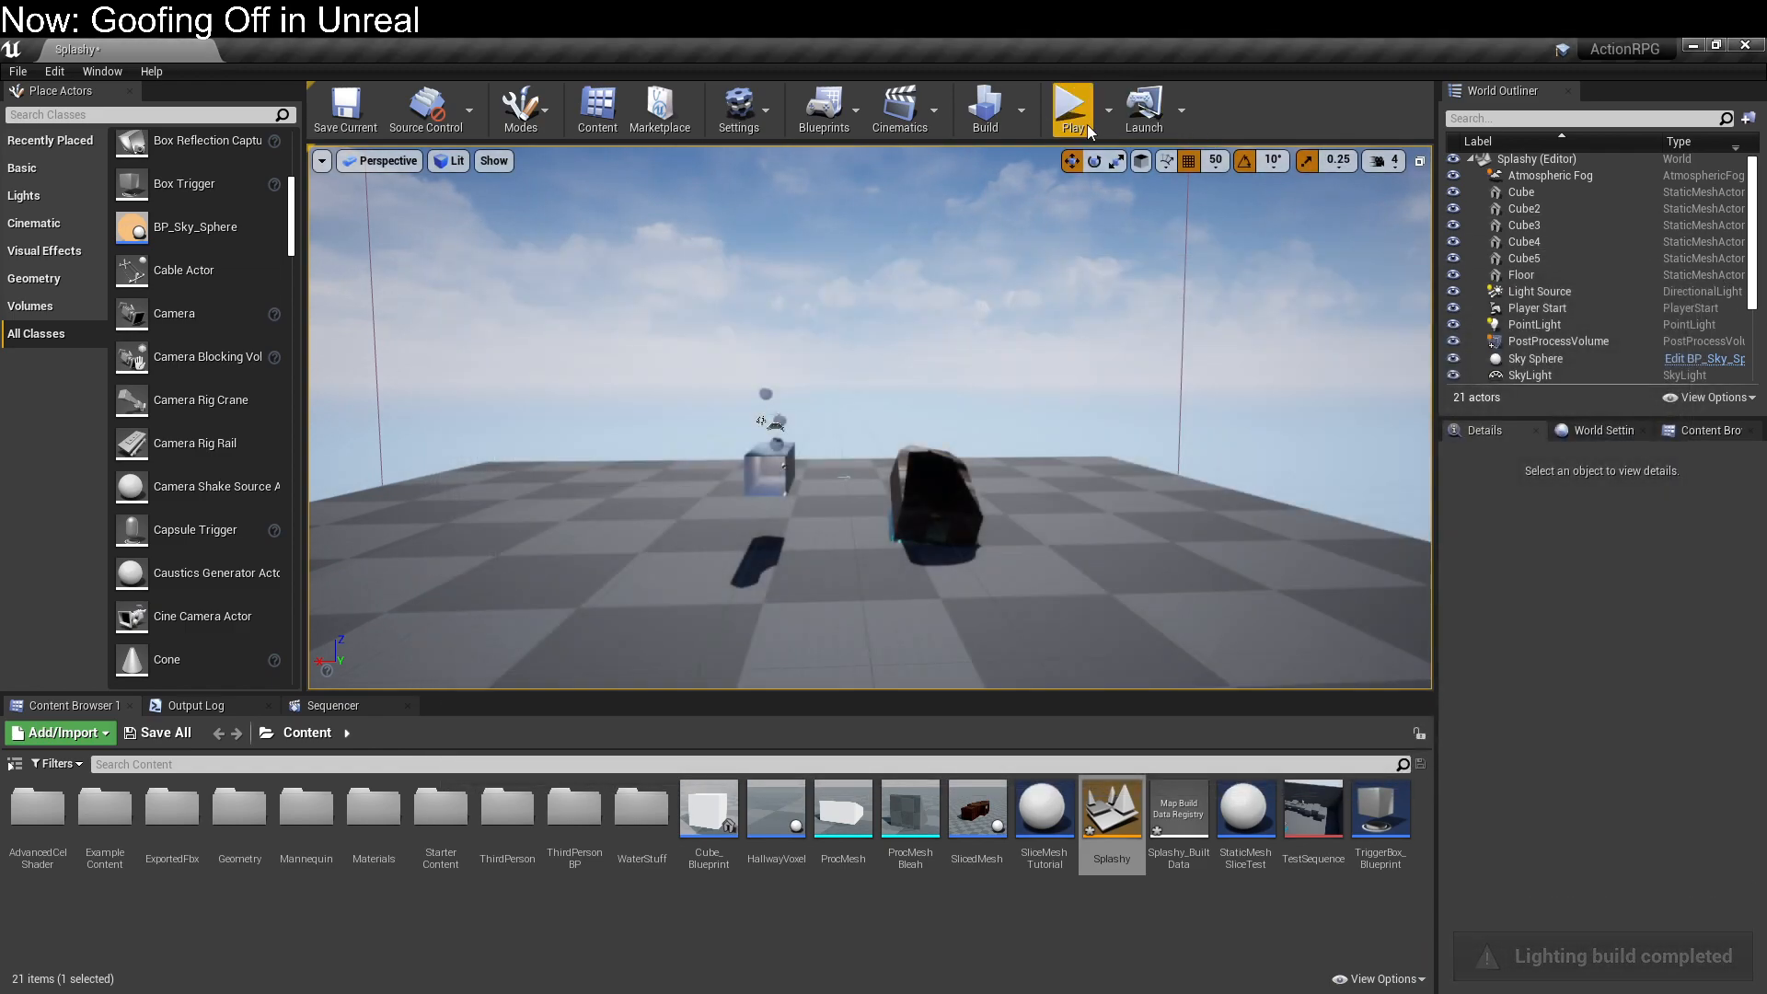
# Step: Play the level, run the character through the flooded boat room to its front windows to check the sunlight, and stop
pyautogui.click(1082, 122)
pyautogui.press('w')
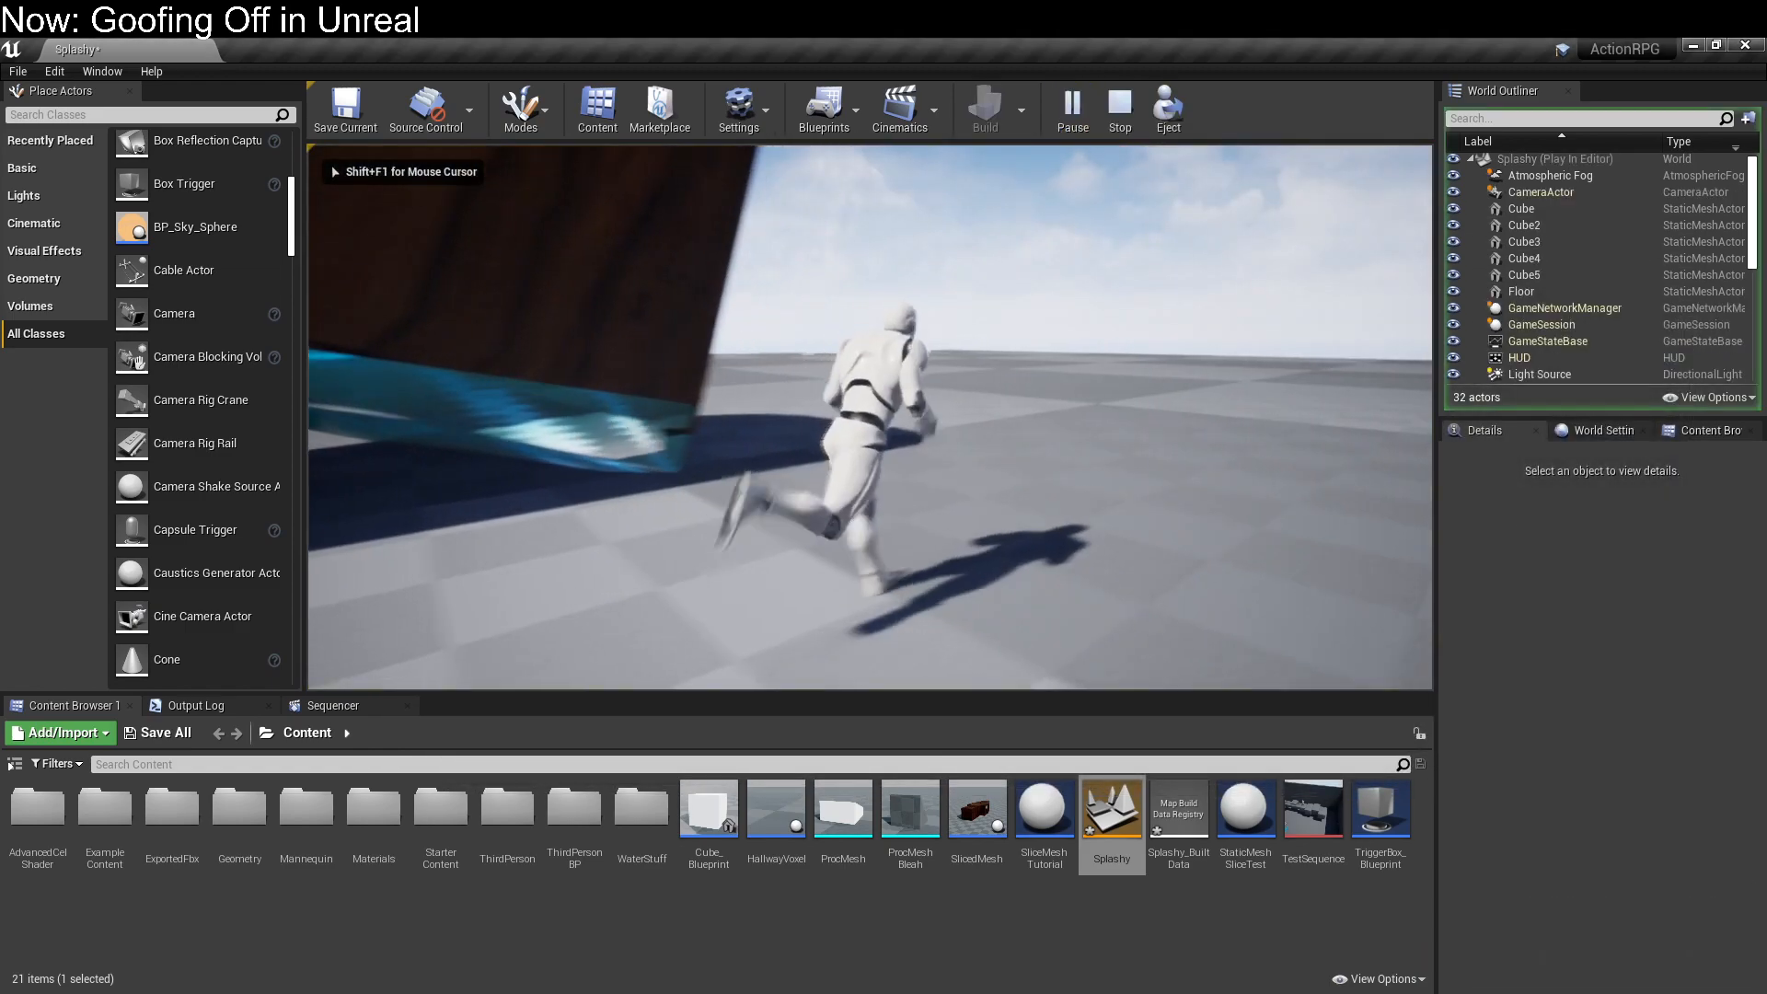
pyautogui.press('w')
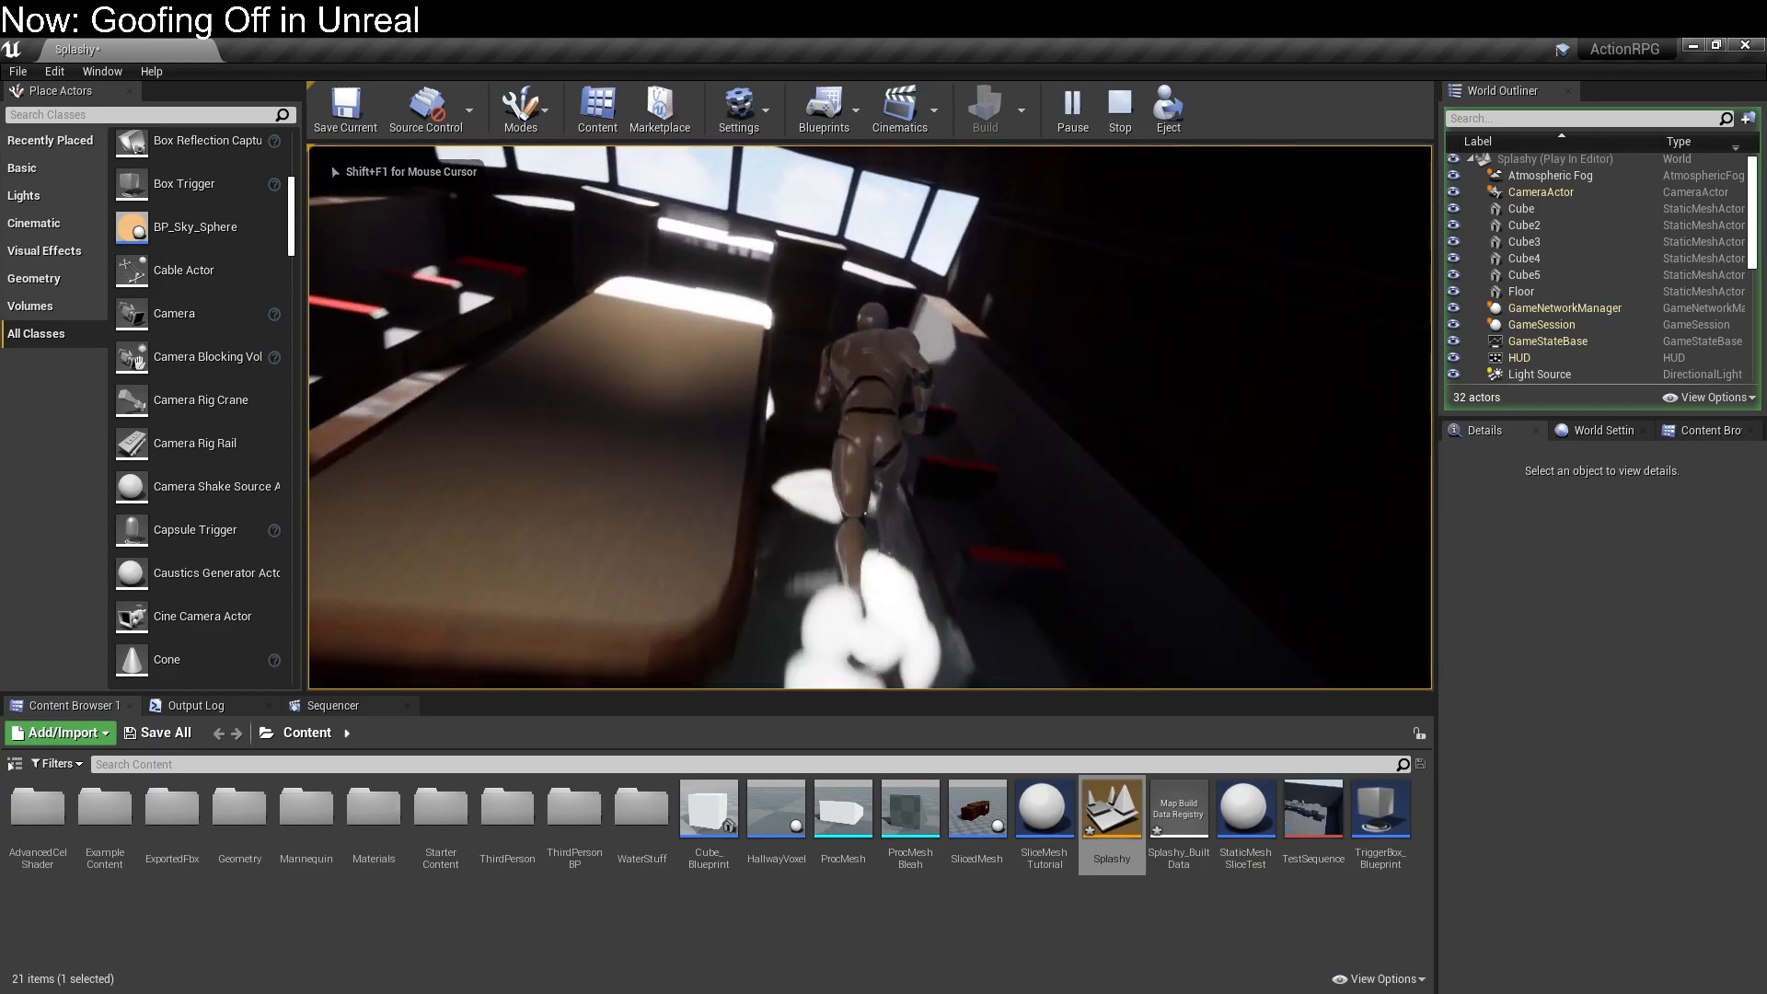
pyautogui.press('w')
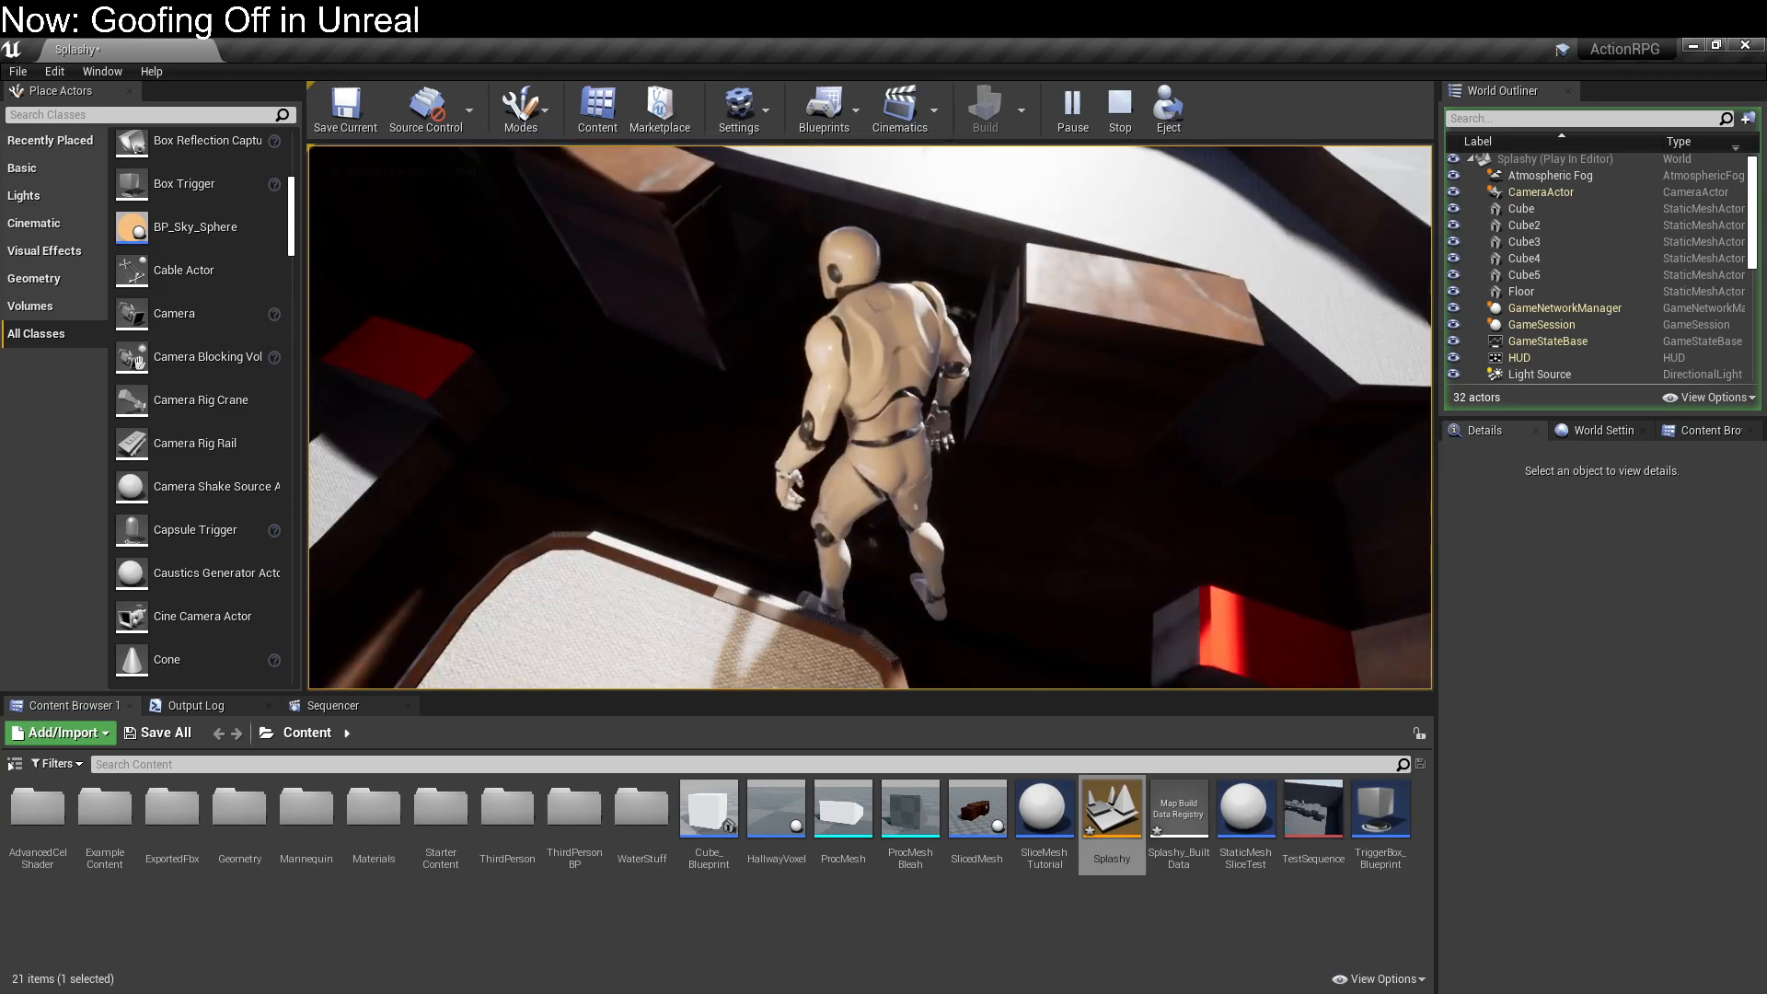
pyautogui.press('w')
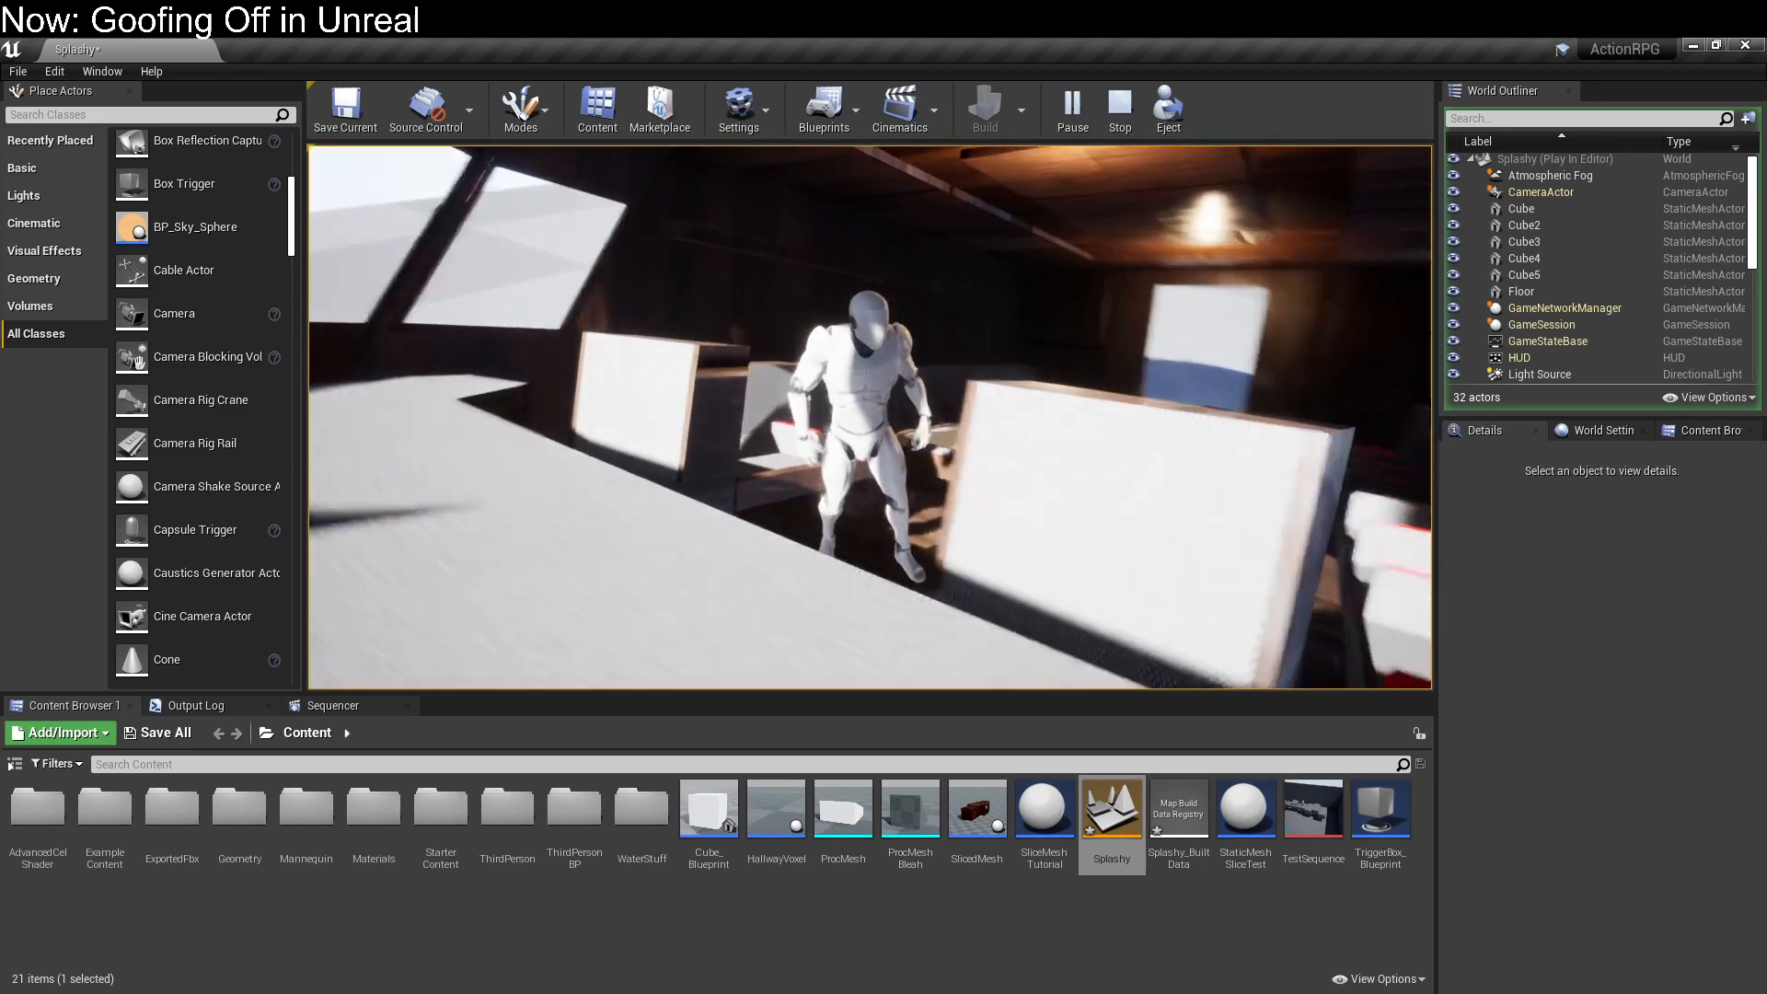
pyautogui.press('w')
pyautogui.press('Escape')
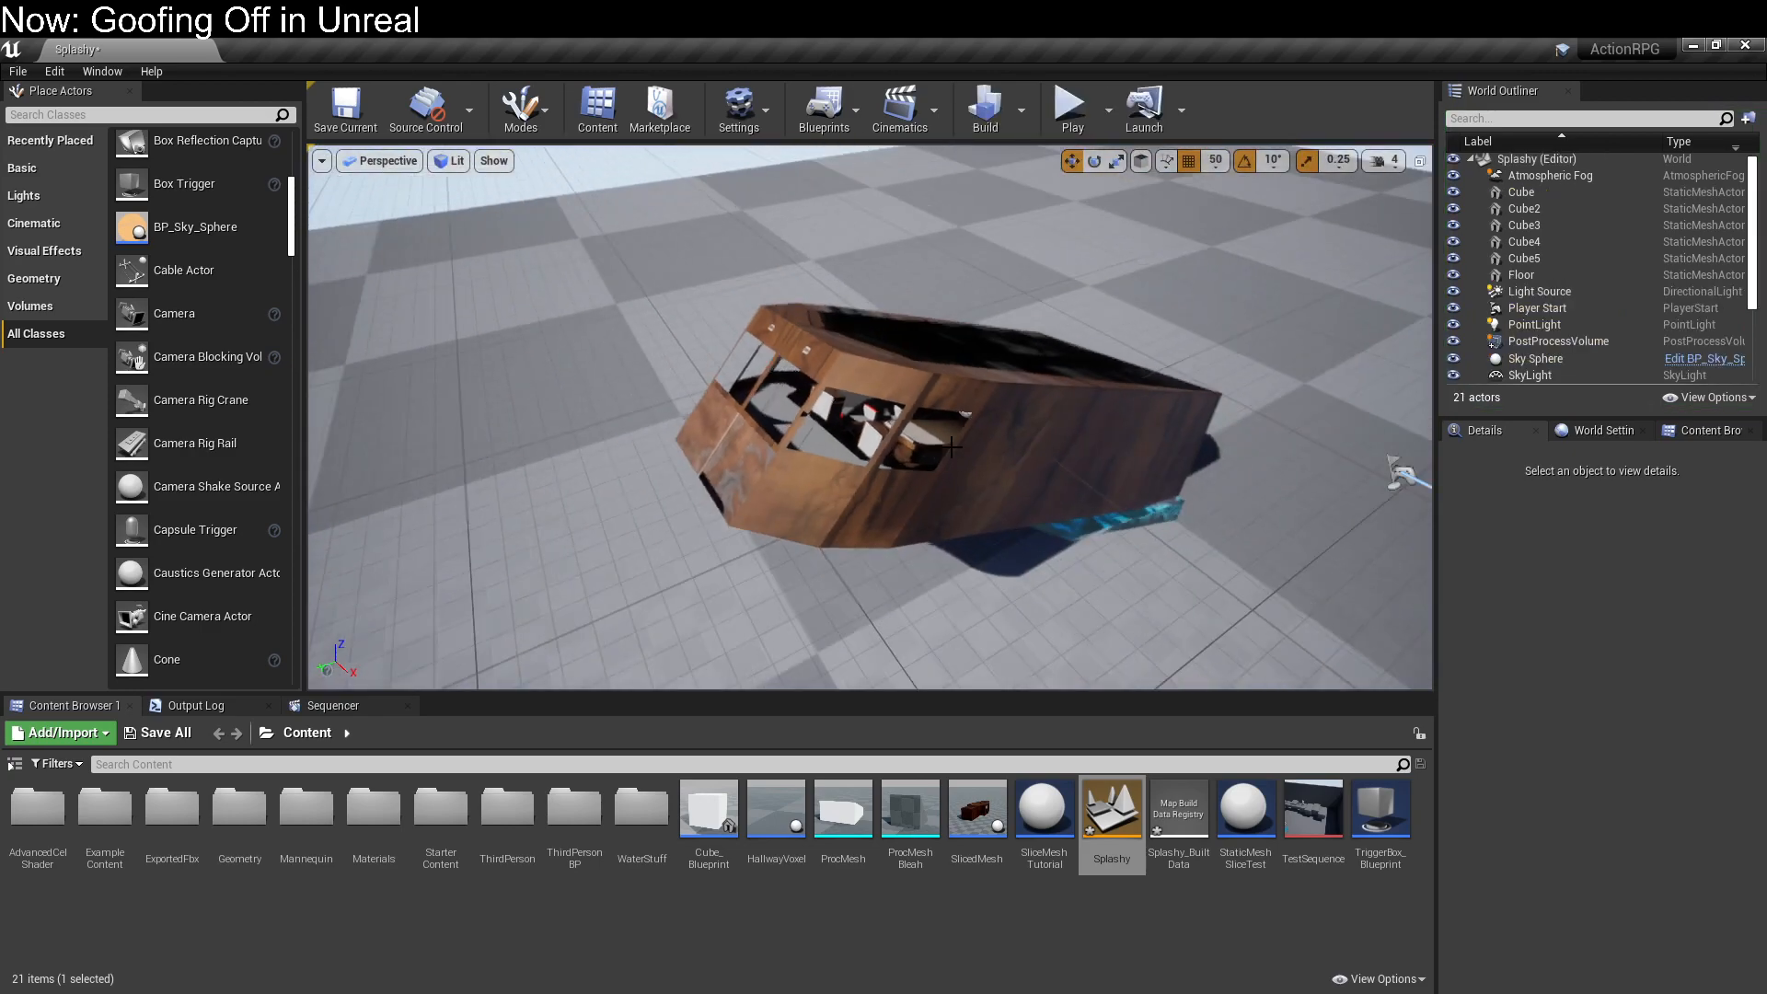
# Step: Rotate the Light Source to about -18° on Y and -65° on Z, and rebuild the lighting, dismissing the message log
pyautogui.moveTo(947, 445); pyautogui.dragTo(947, 341, button='right')
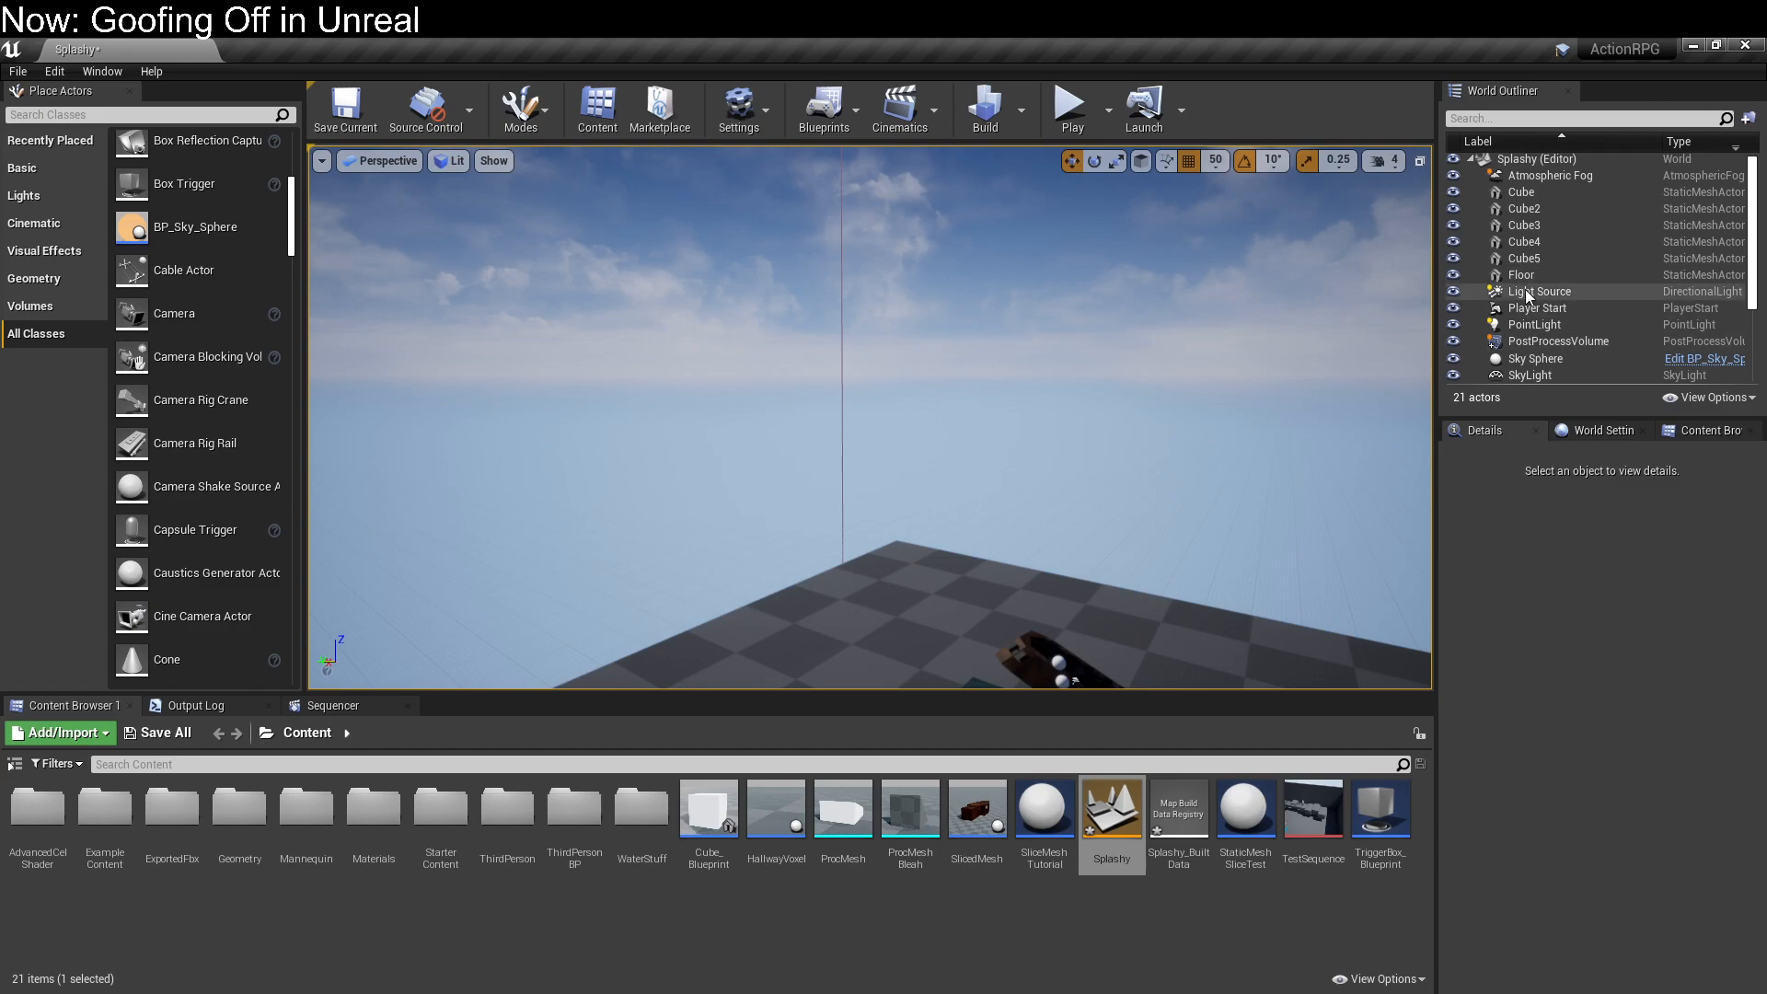
pyautogui.click(1556, 291)
pyautogui.moveTo(1083, 468); pyautogui.dragTo(1081, 480, button='right')
pyautogui.press('e')
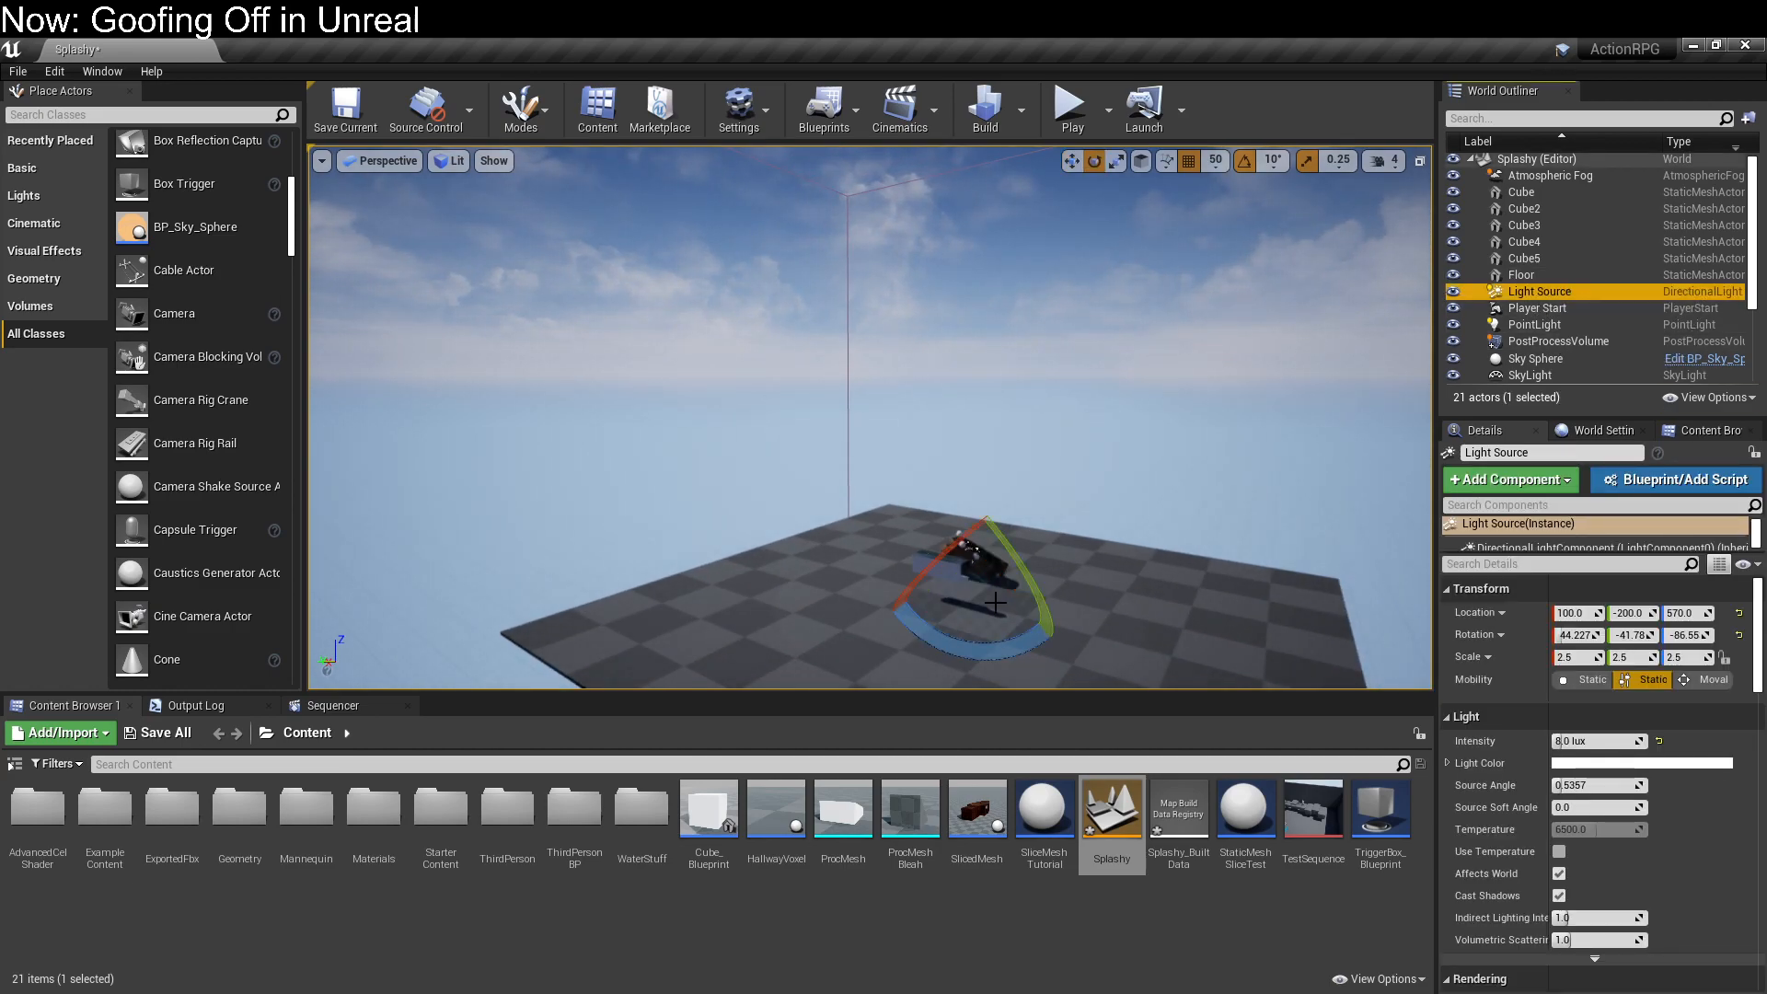
pyautogui.moveTo(1030, 582); pyautogui.dragTo(1029, 571)
pyautogui.hotkey('ctrl', 'shift', ';')
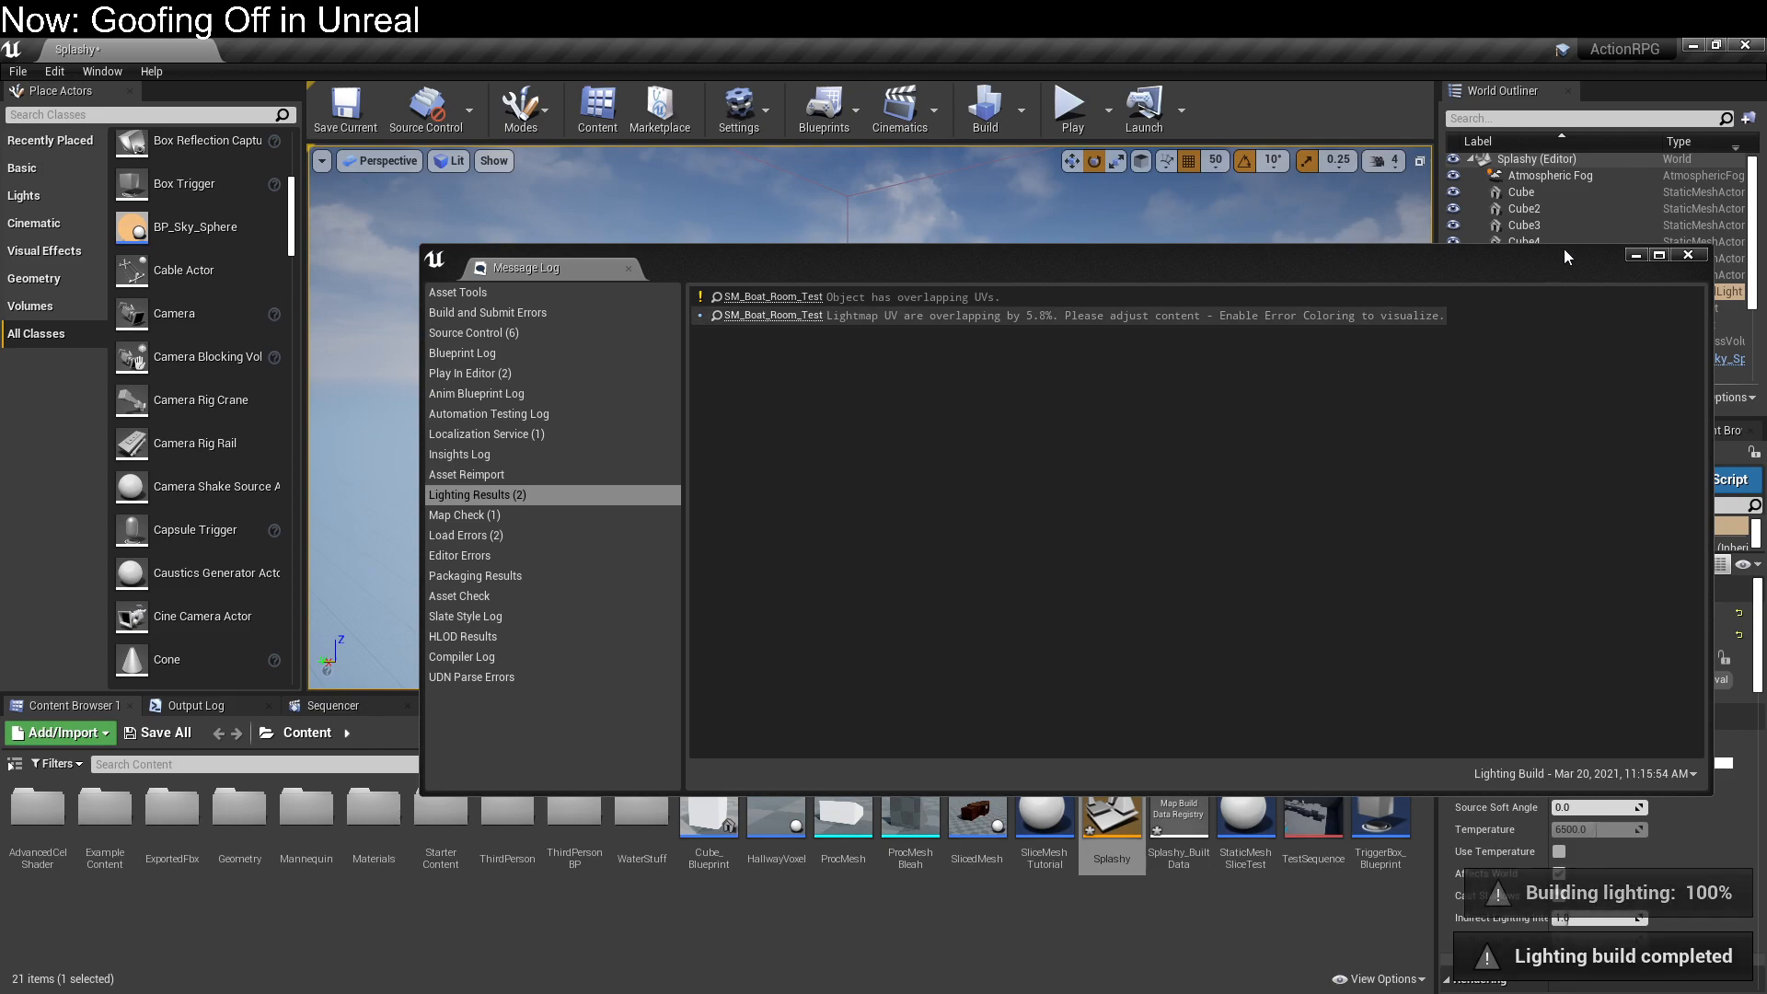
pyautogui.click(1688, 255)
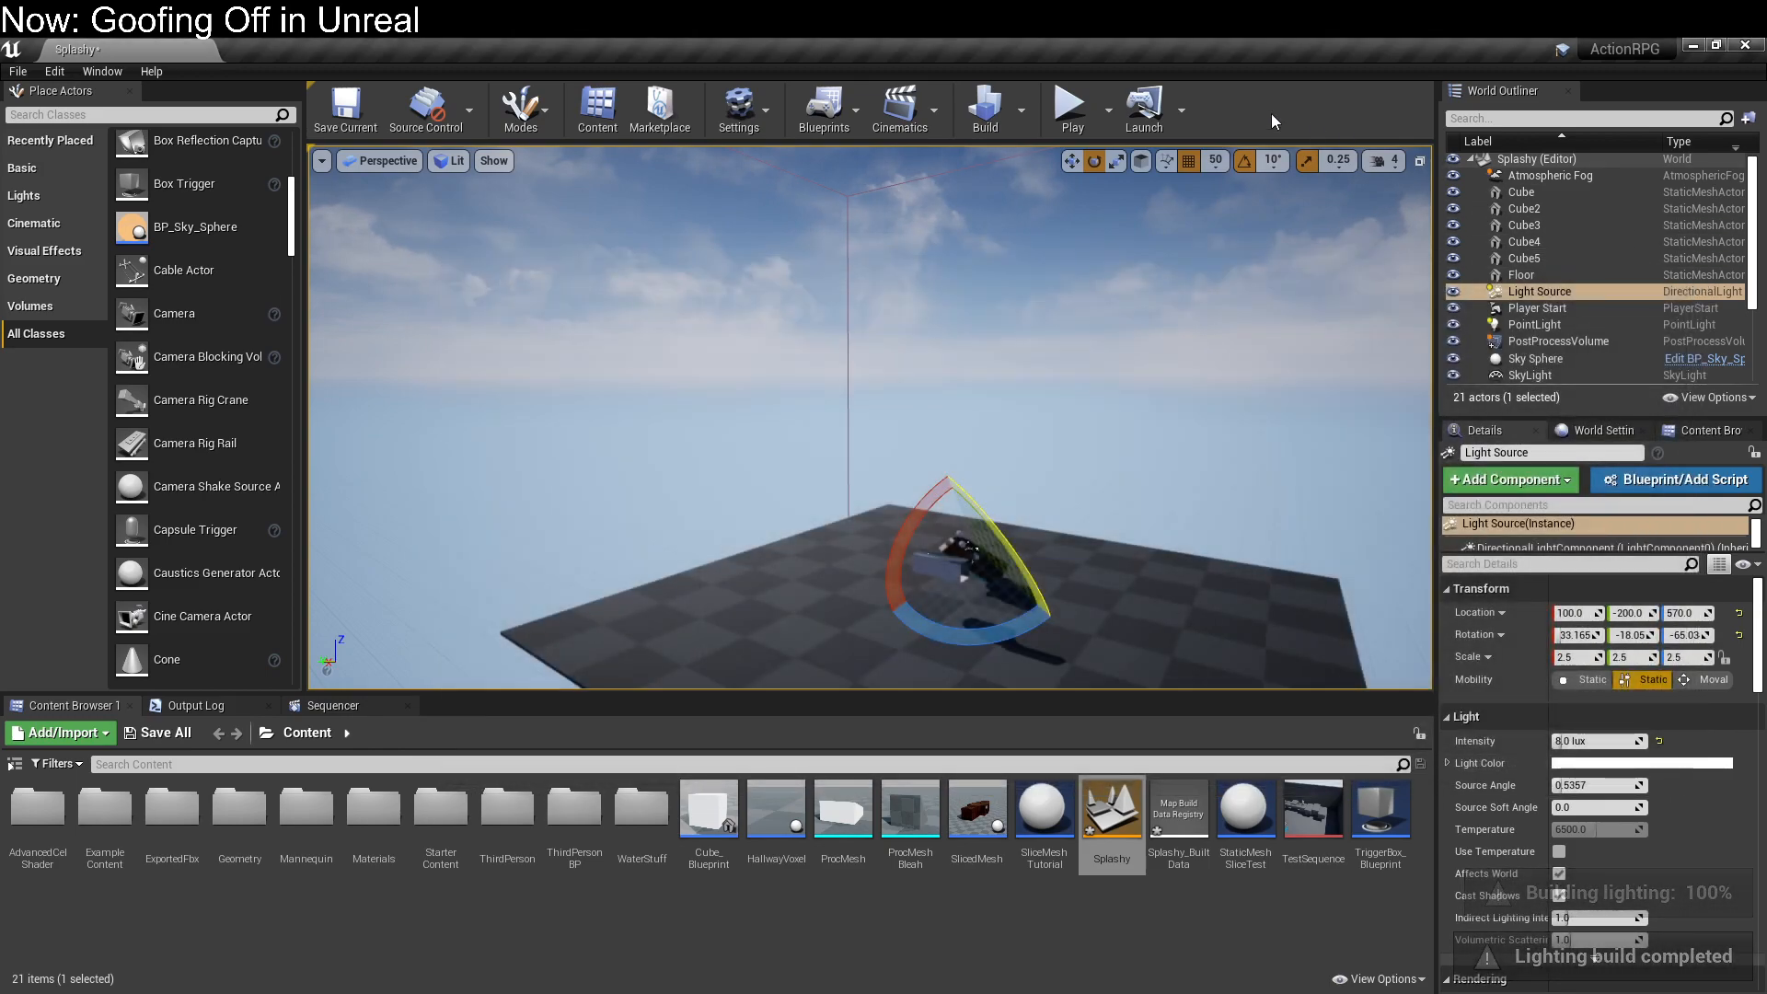
# Step: Play the level and run the character through the boat room to check its water under the new sun angle
pyautogui.click(1069, 109)
pyautogui.click(1002, 356)
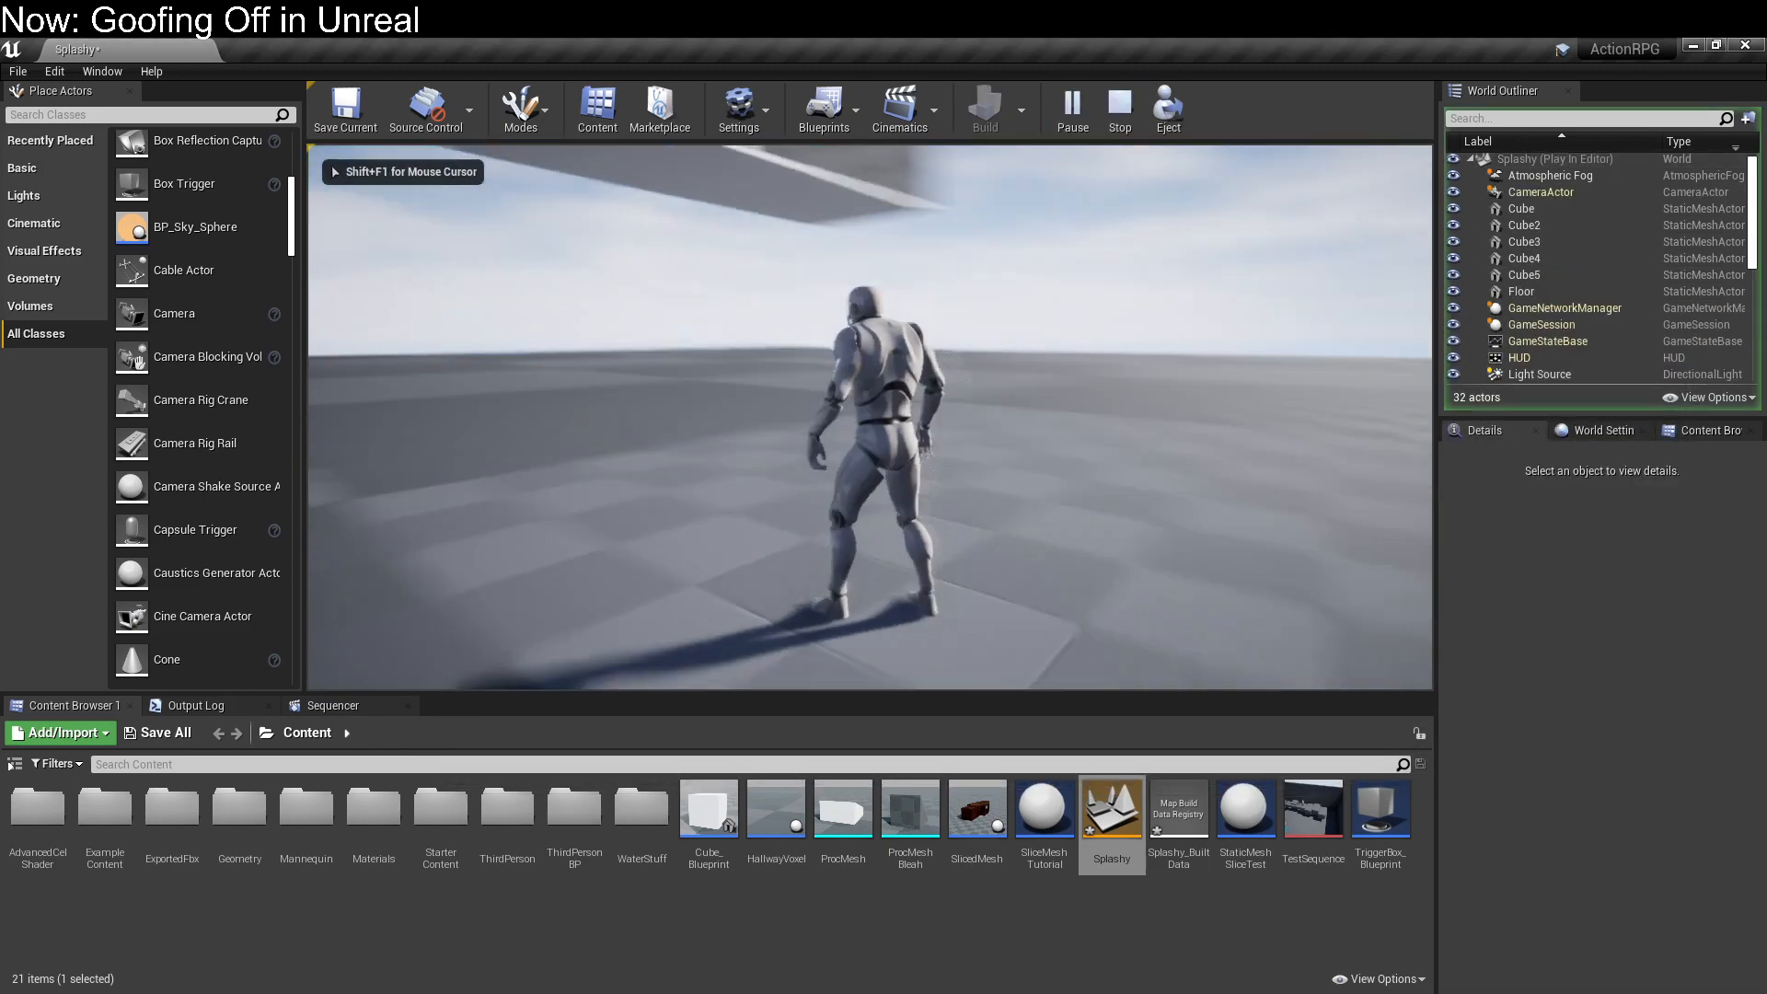
pyautogui.press('w')
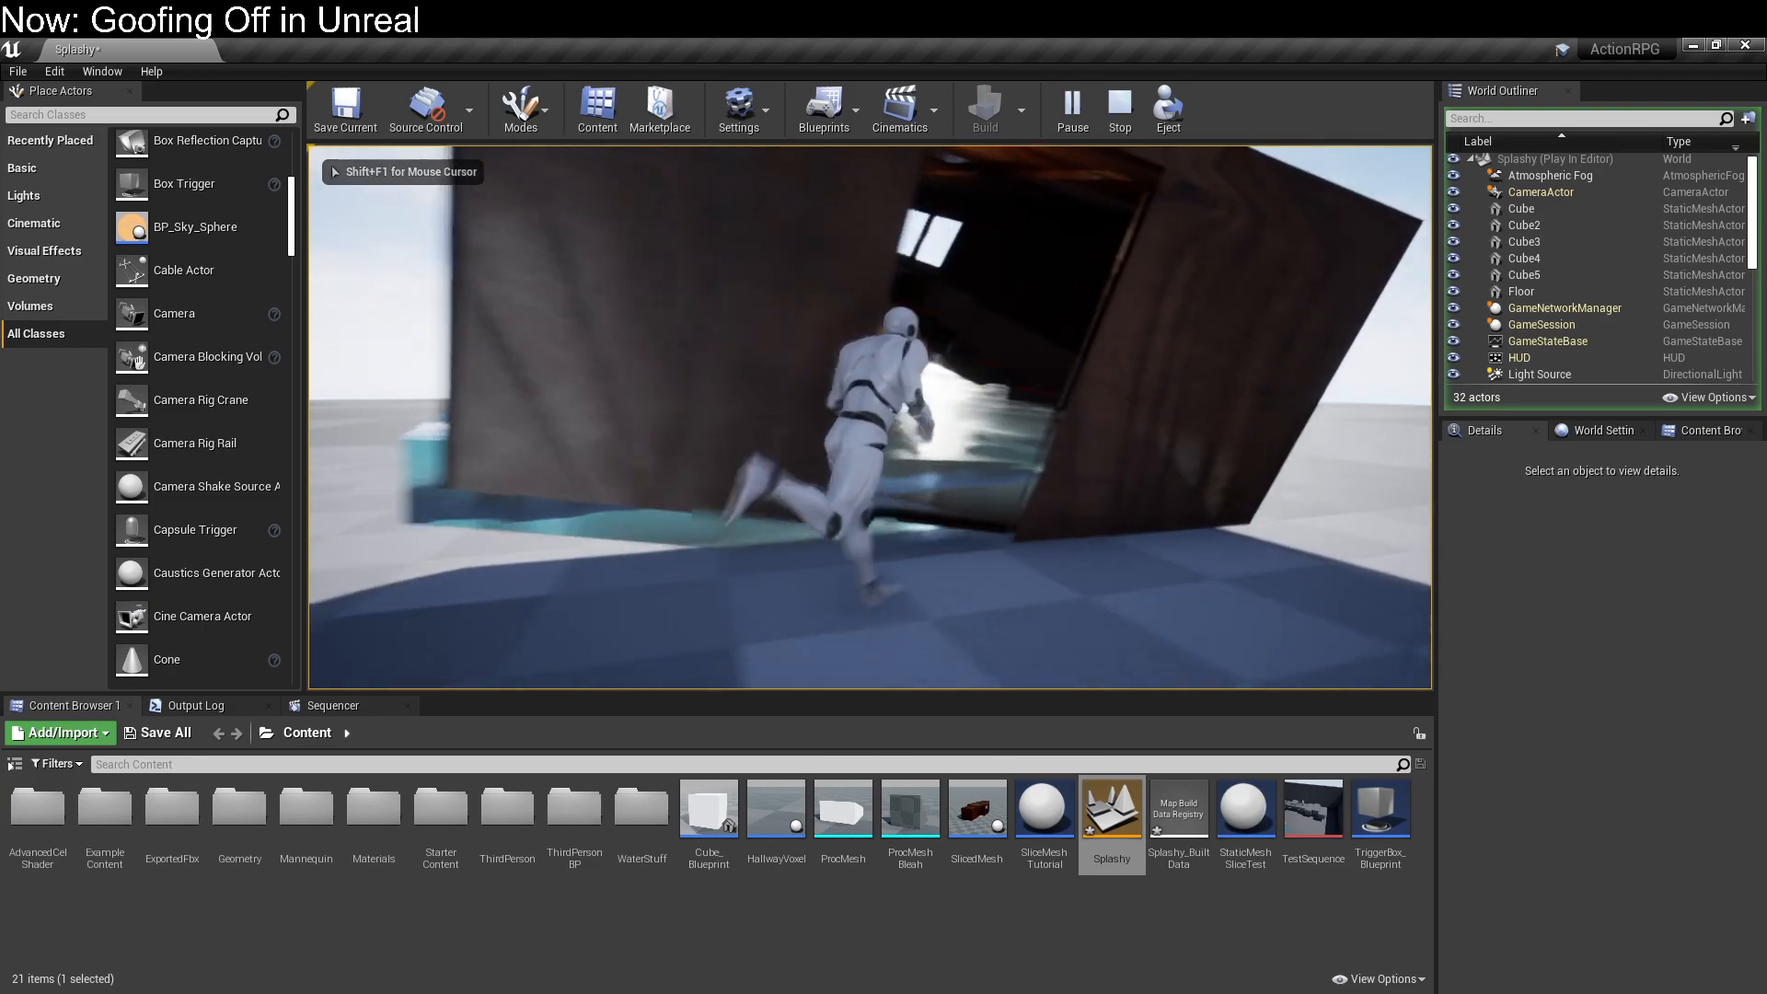
pyautogui.press('w')
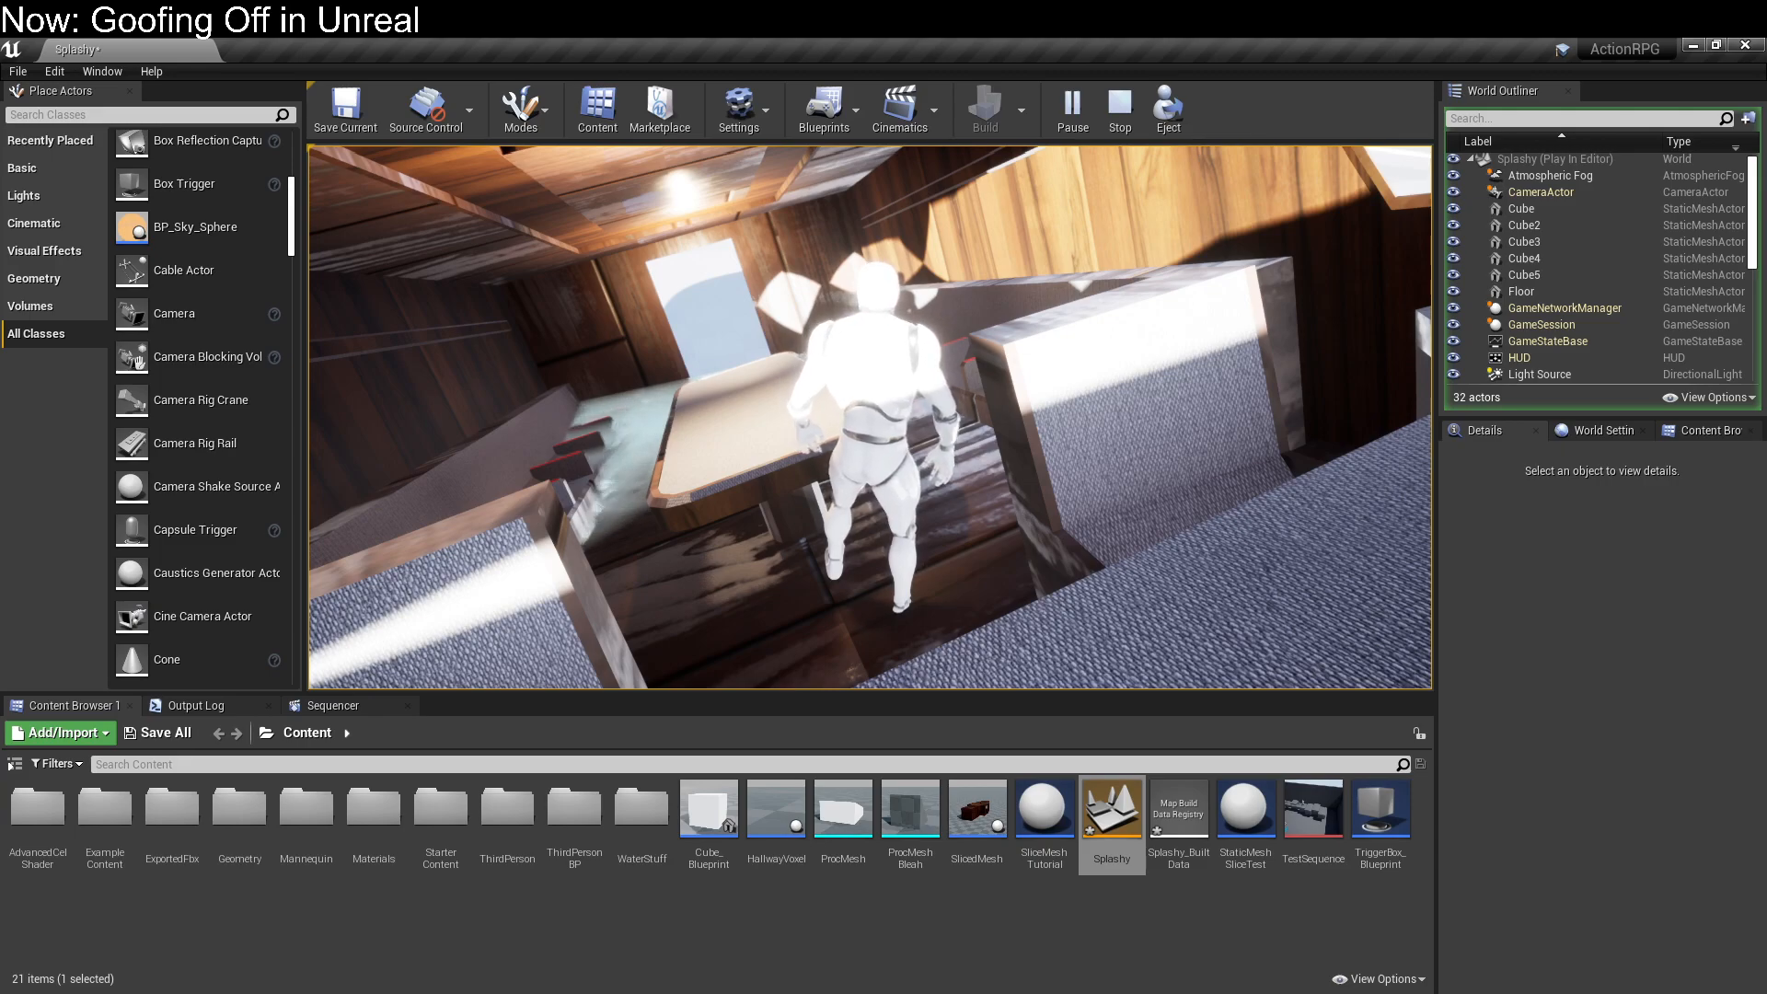
pyautogui.press('w')
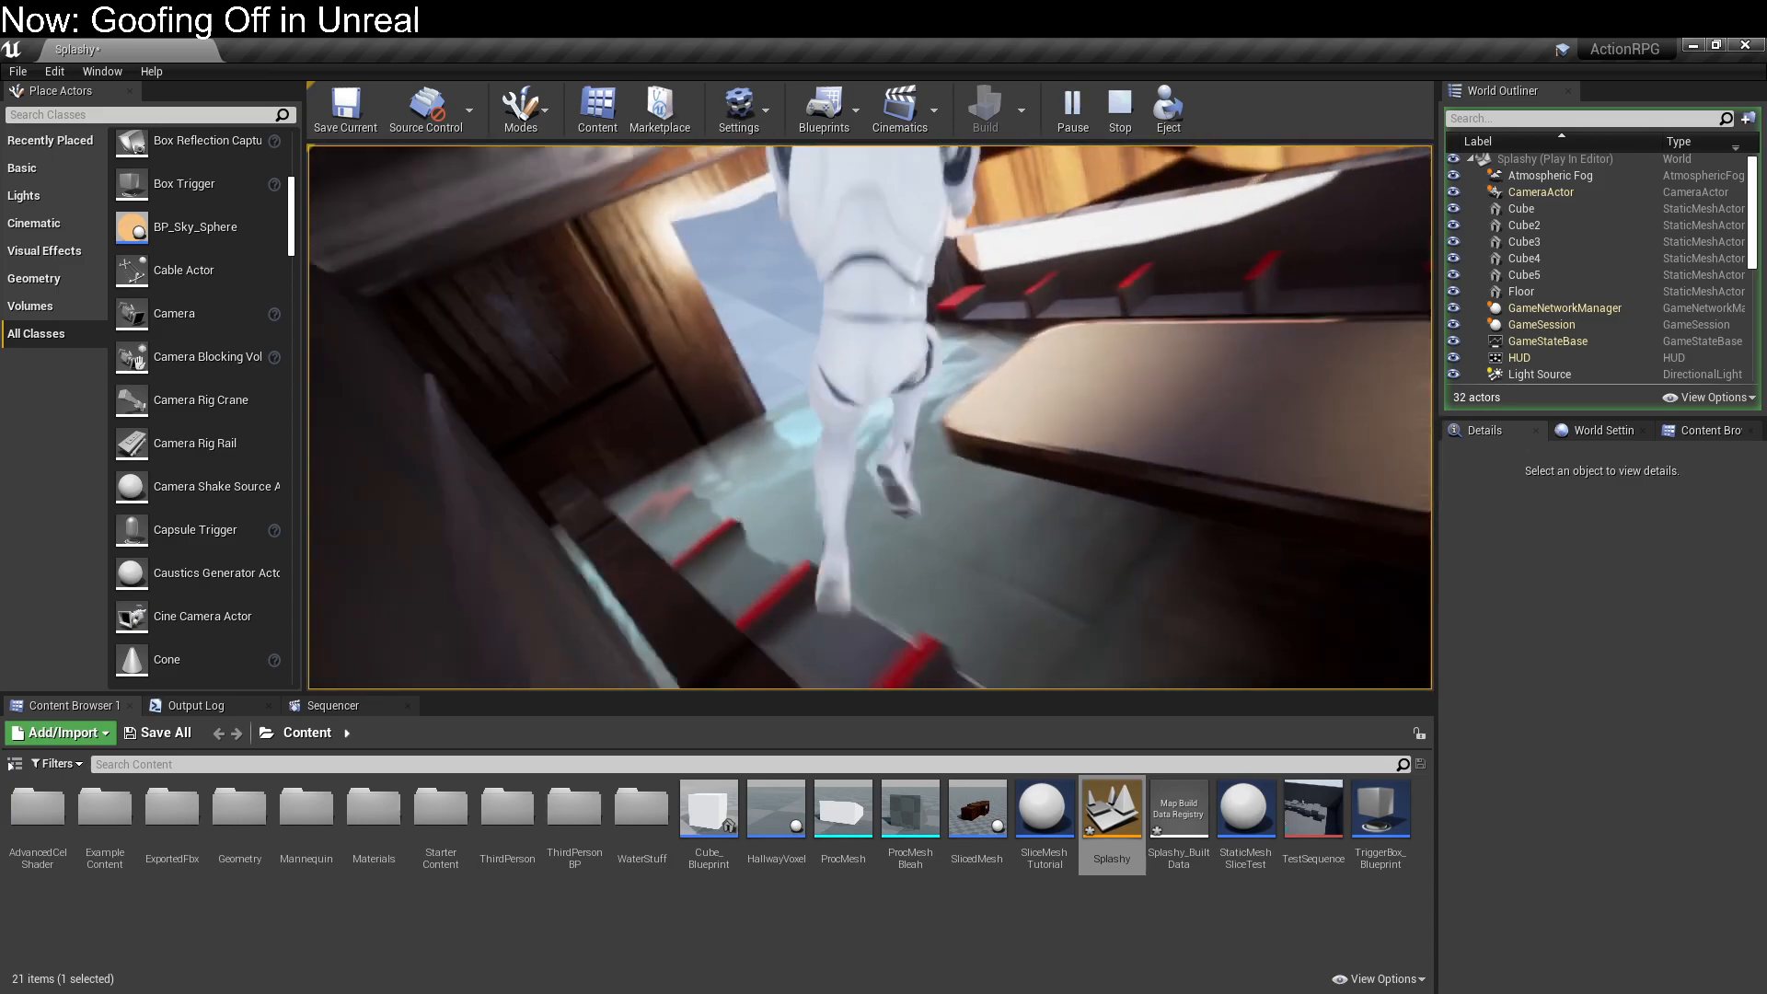
# Step: Run the character out onto the open floor, face the tilted boat room, and run back inside past the table
pyautogui.press('s')
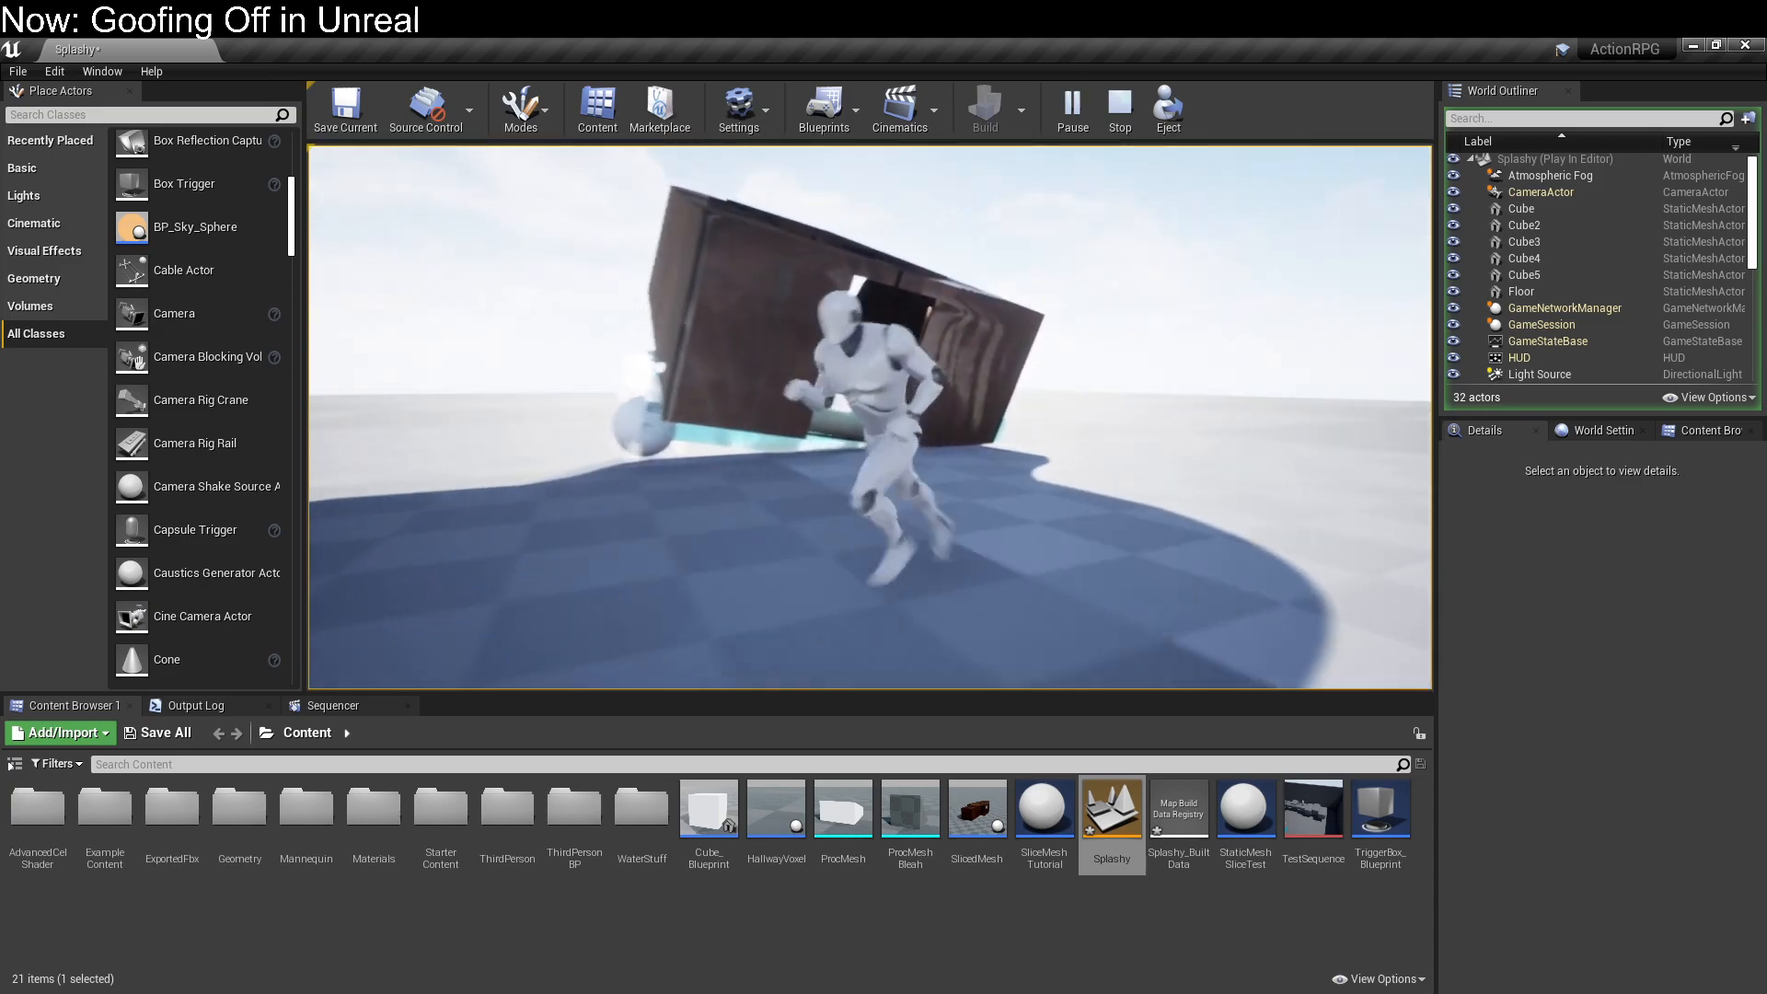
pyautogui.press('d')
pyautogui.press('w')
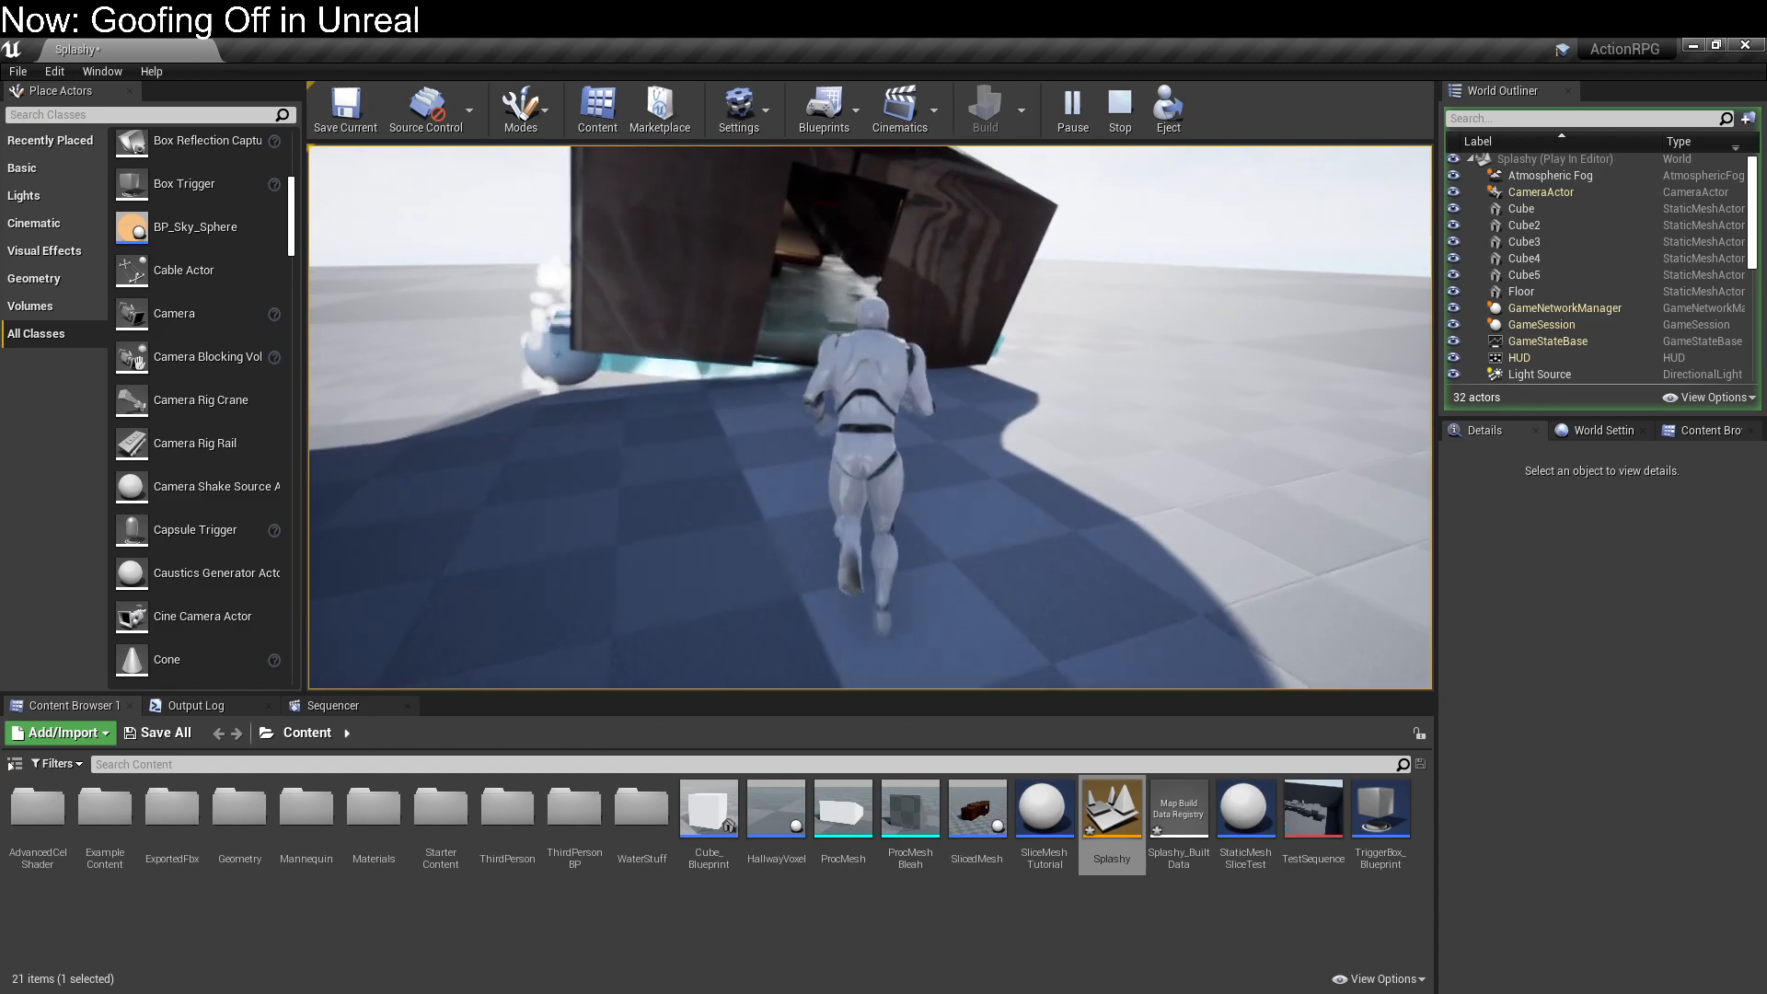
pyautogui.press('d')
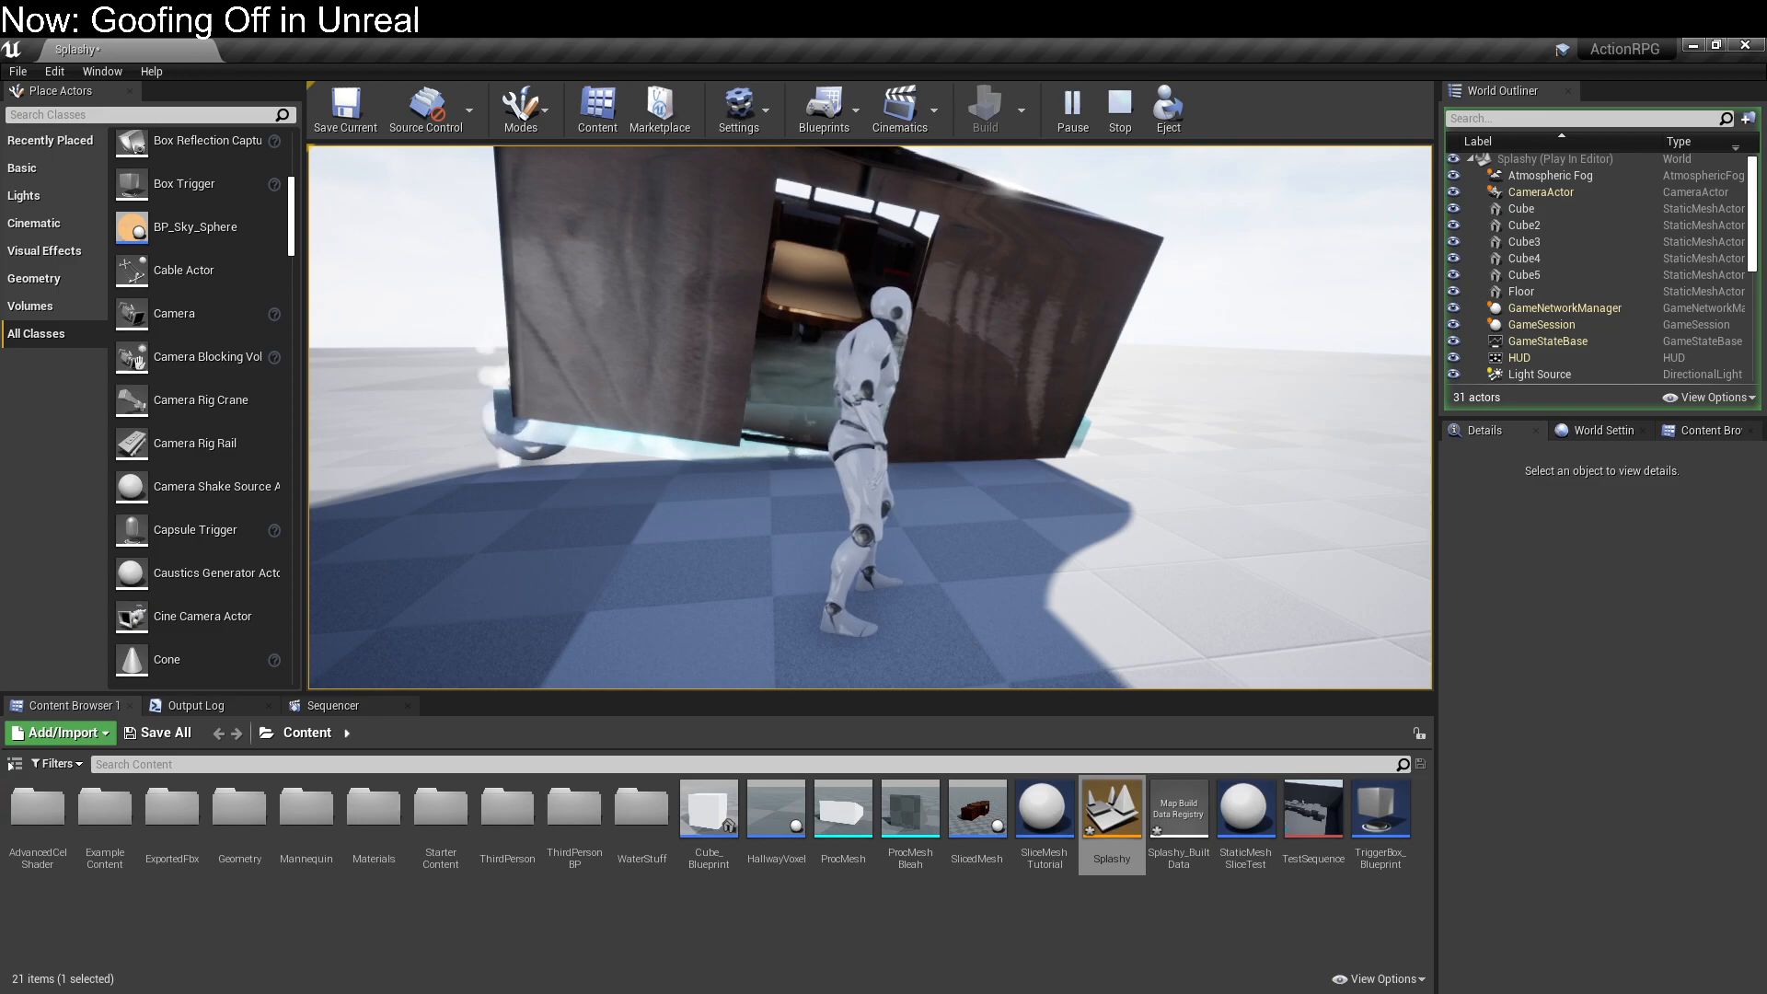
pyautogui.press('w')
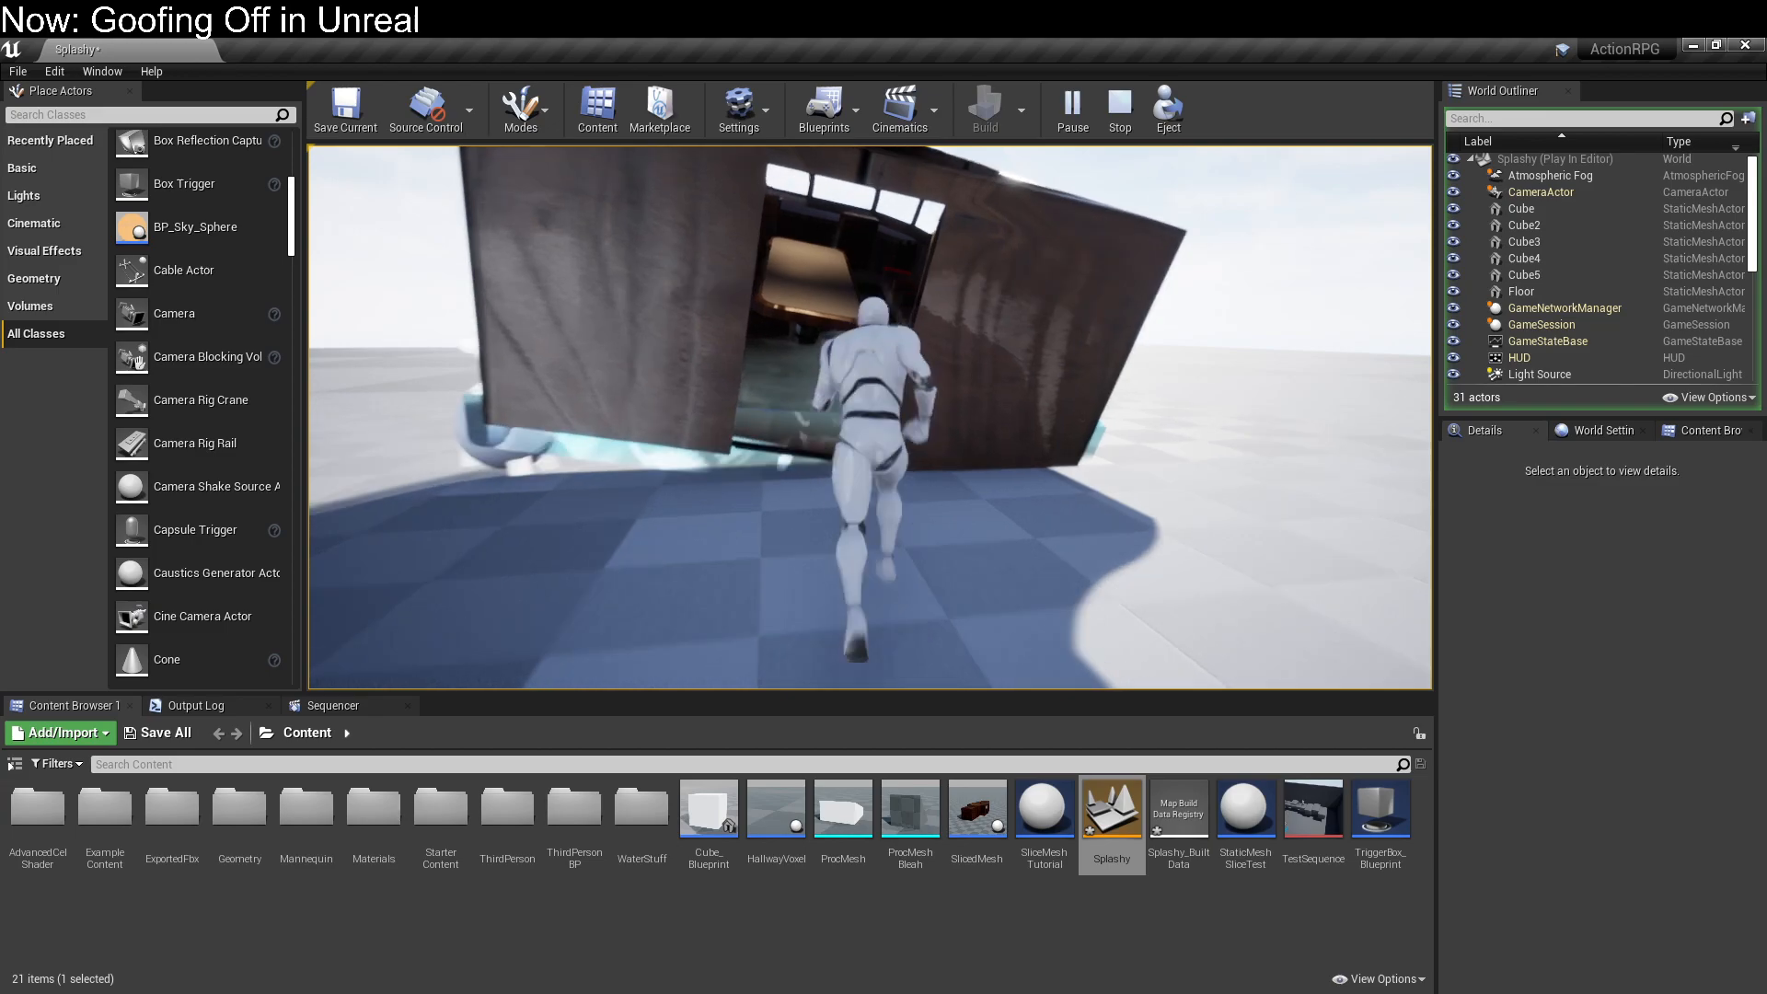
pyautogui.press('w')
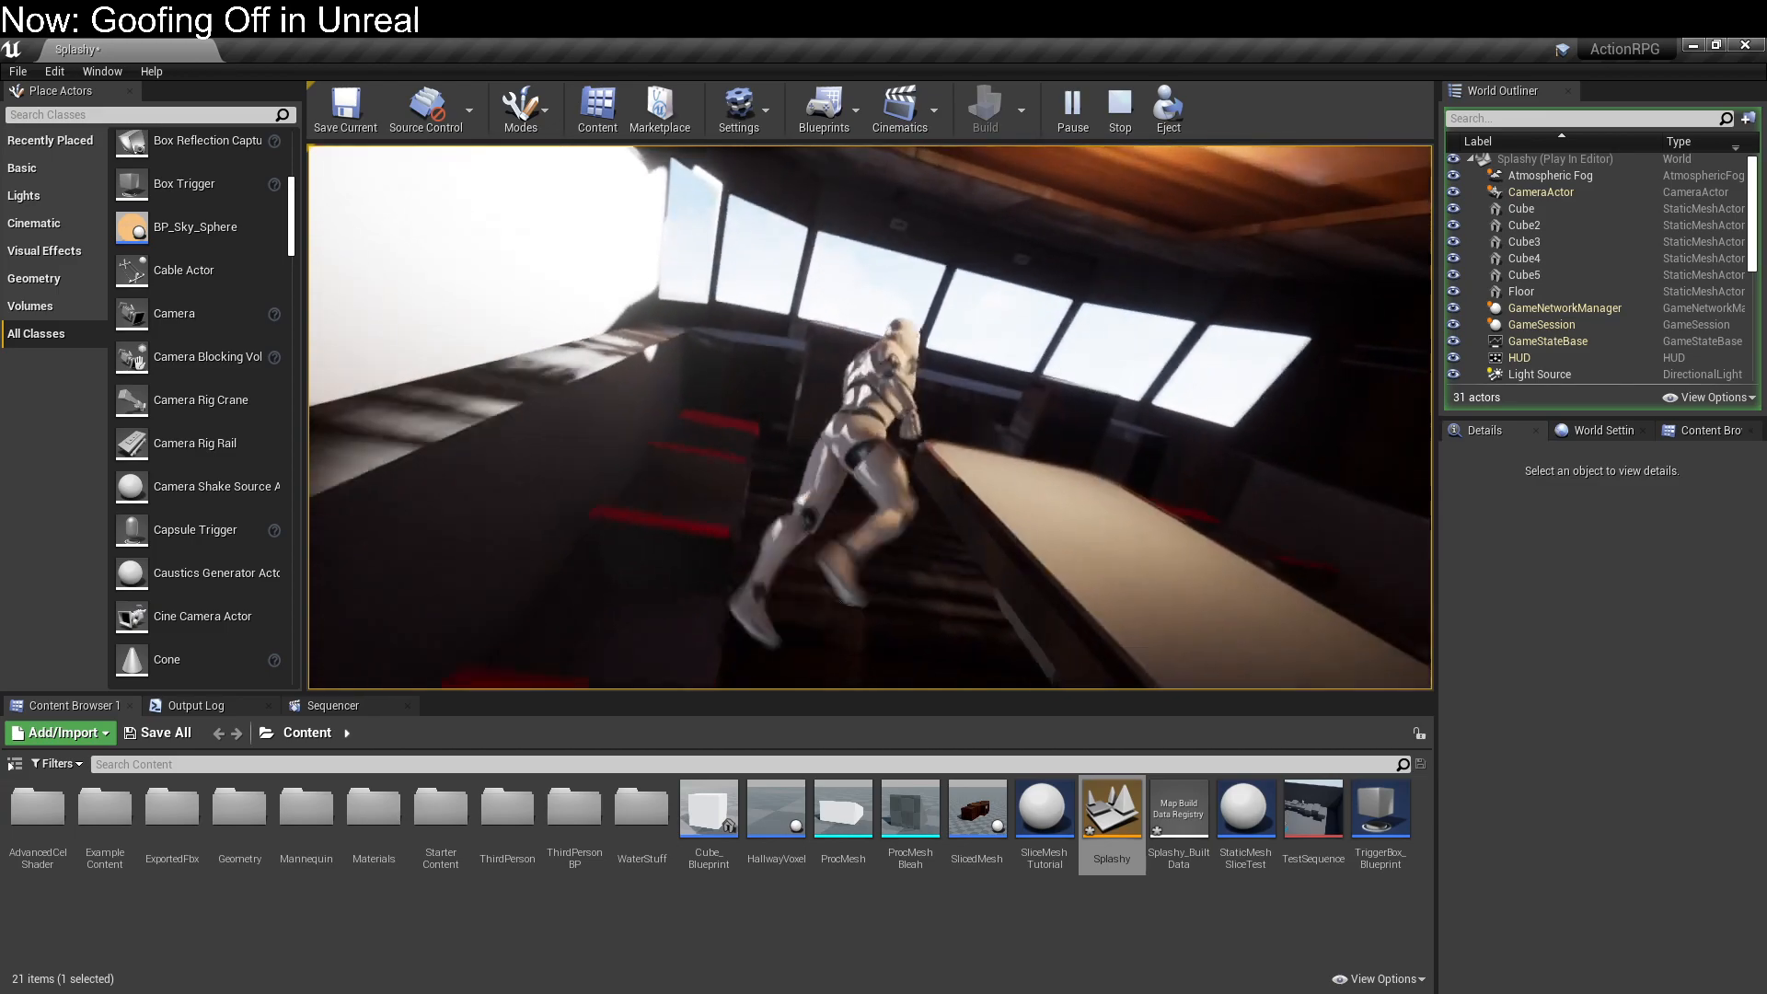
# Step: Run the character back through the flooded boat room and move in and out of its doorway to check the water splashes
pyautogui.press('w')
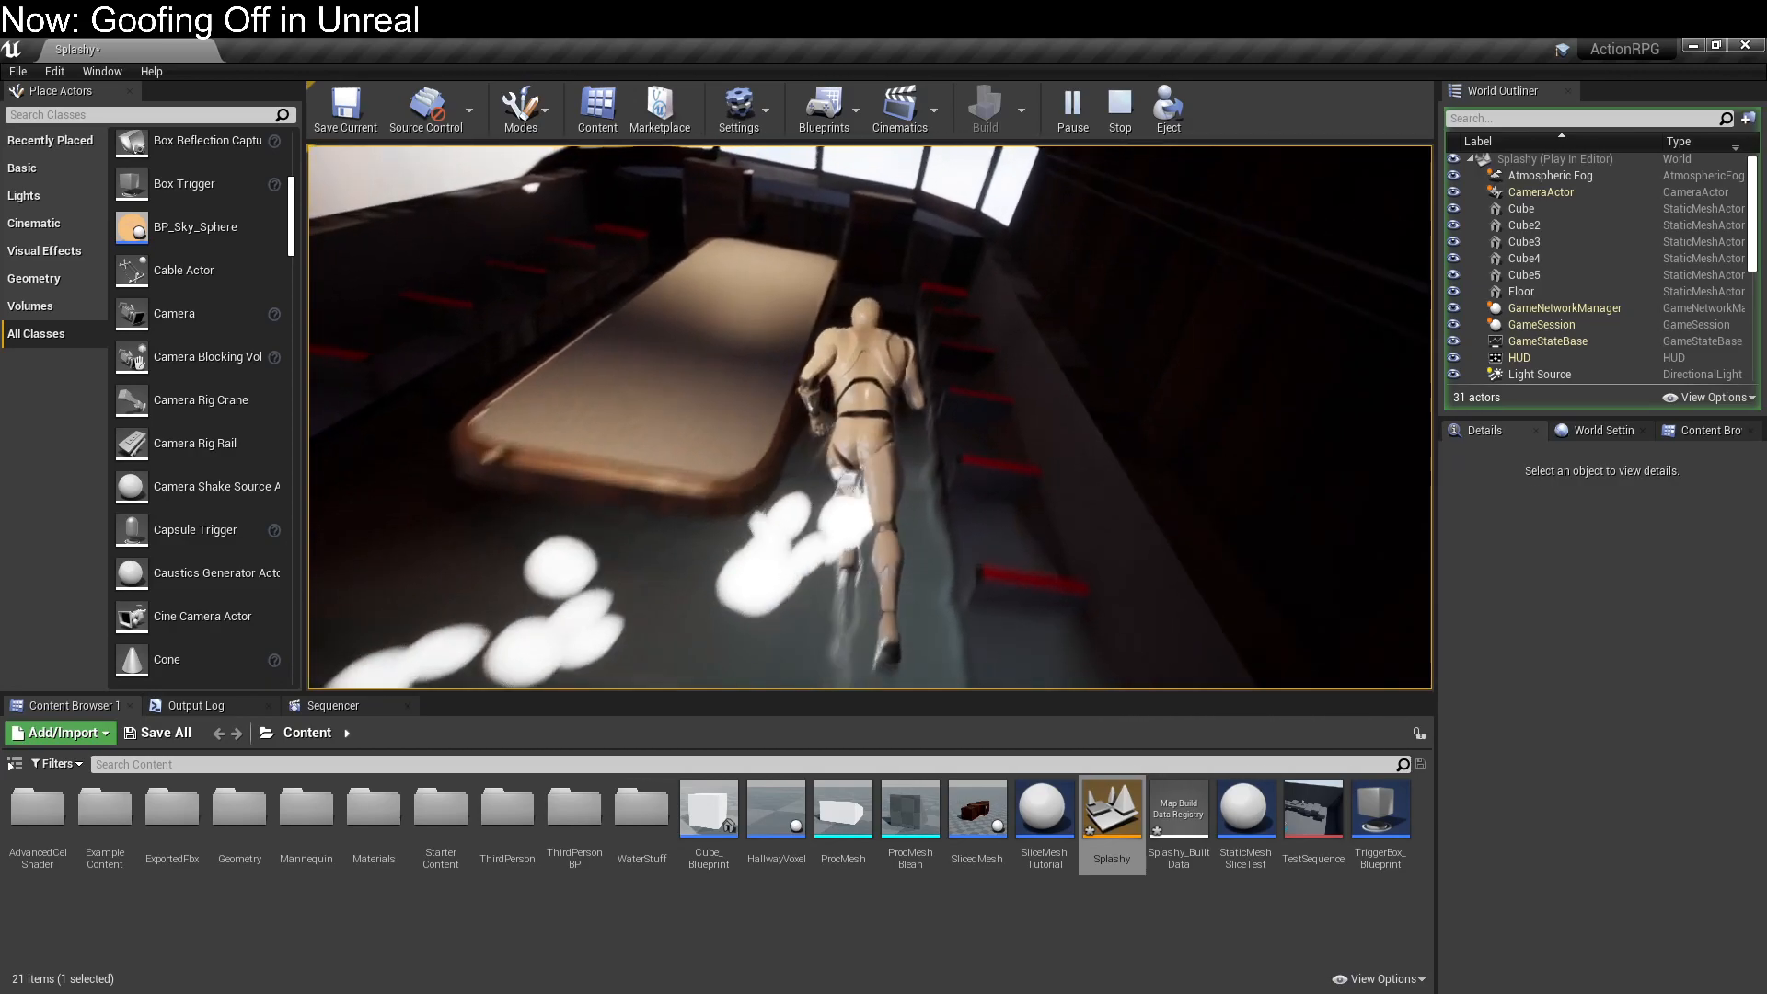
pyautogui.press('a')
pyautogui.press('s')
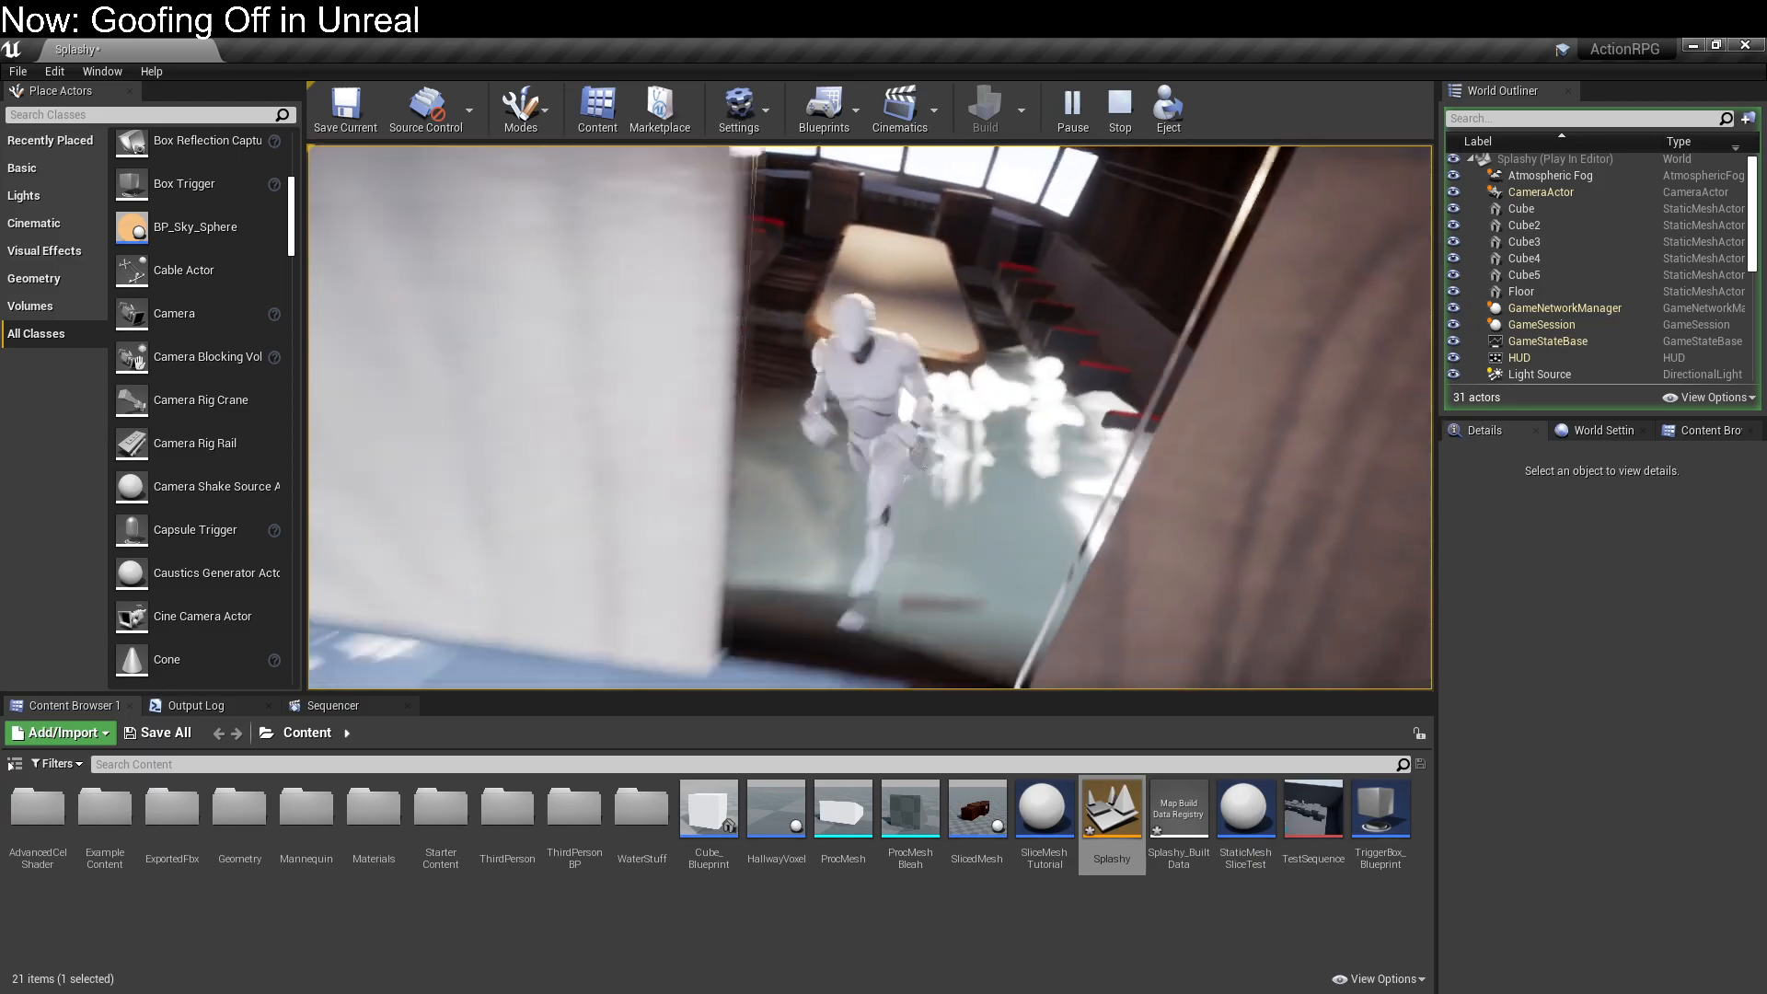
pyautogui.press('a')
pyautogui.press('w')
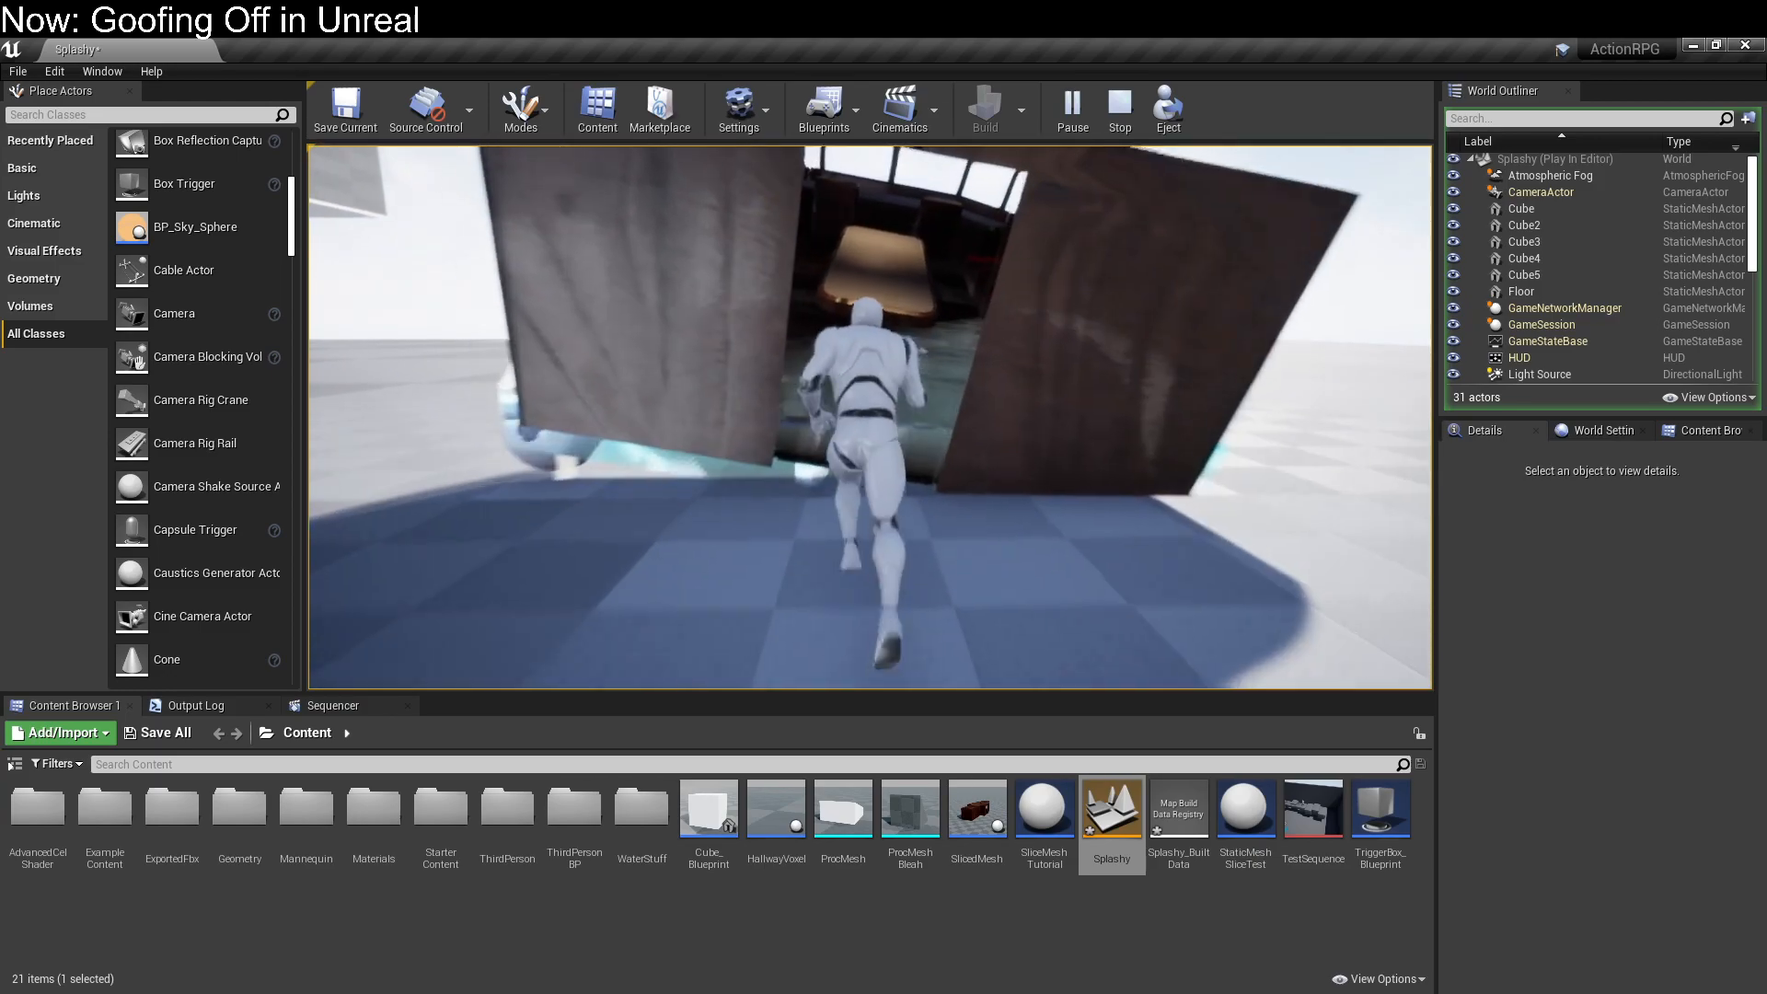
pyautogui.press('s')
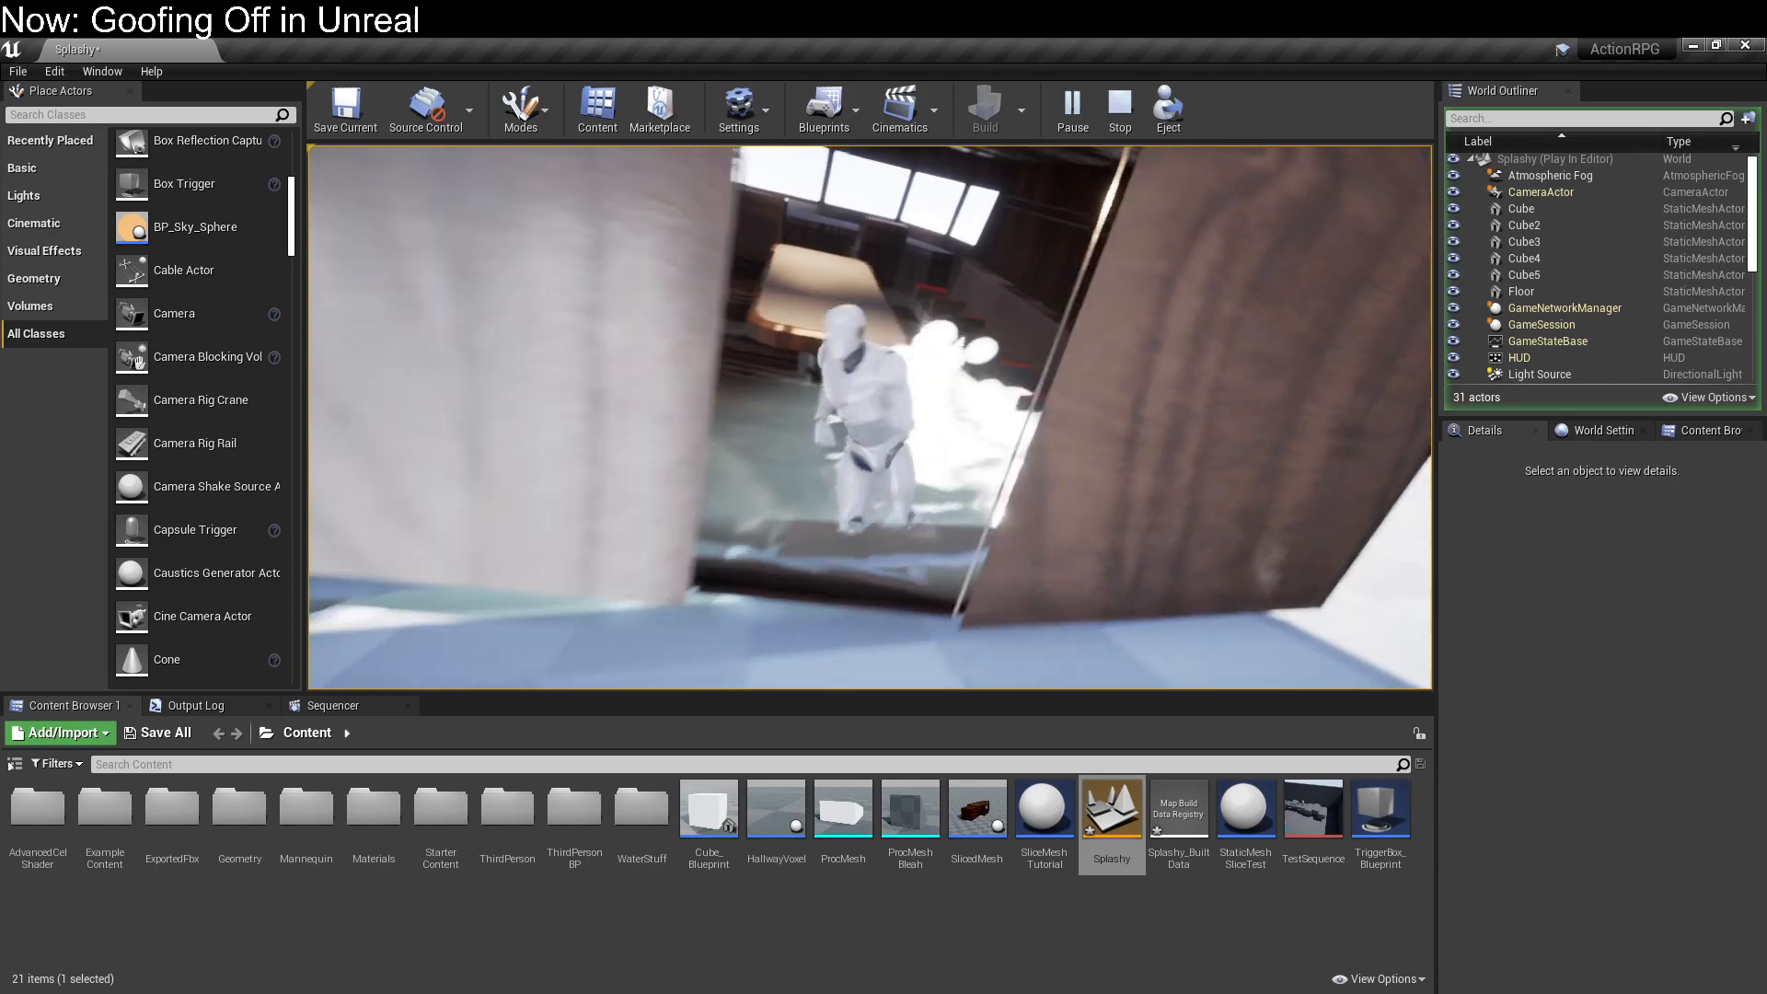
pyautogui.press('w')
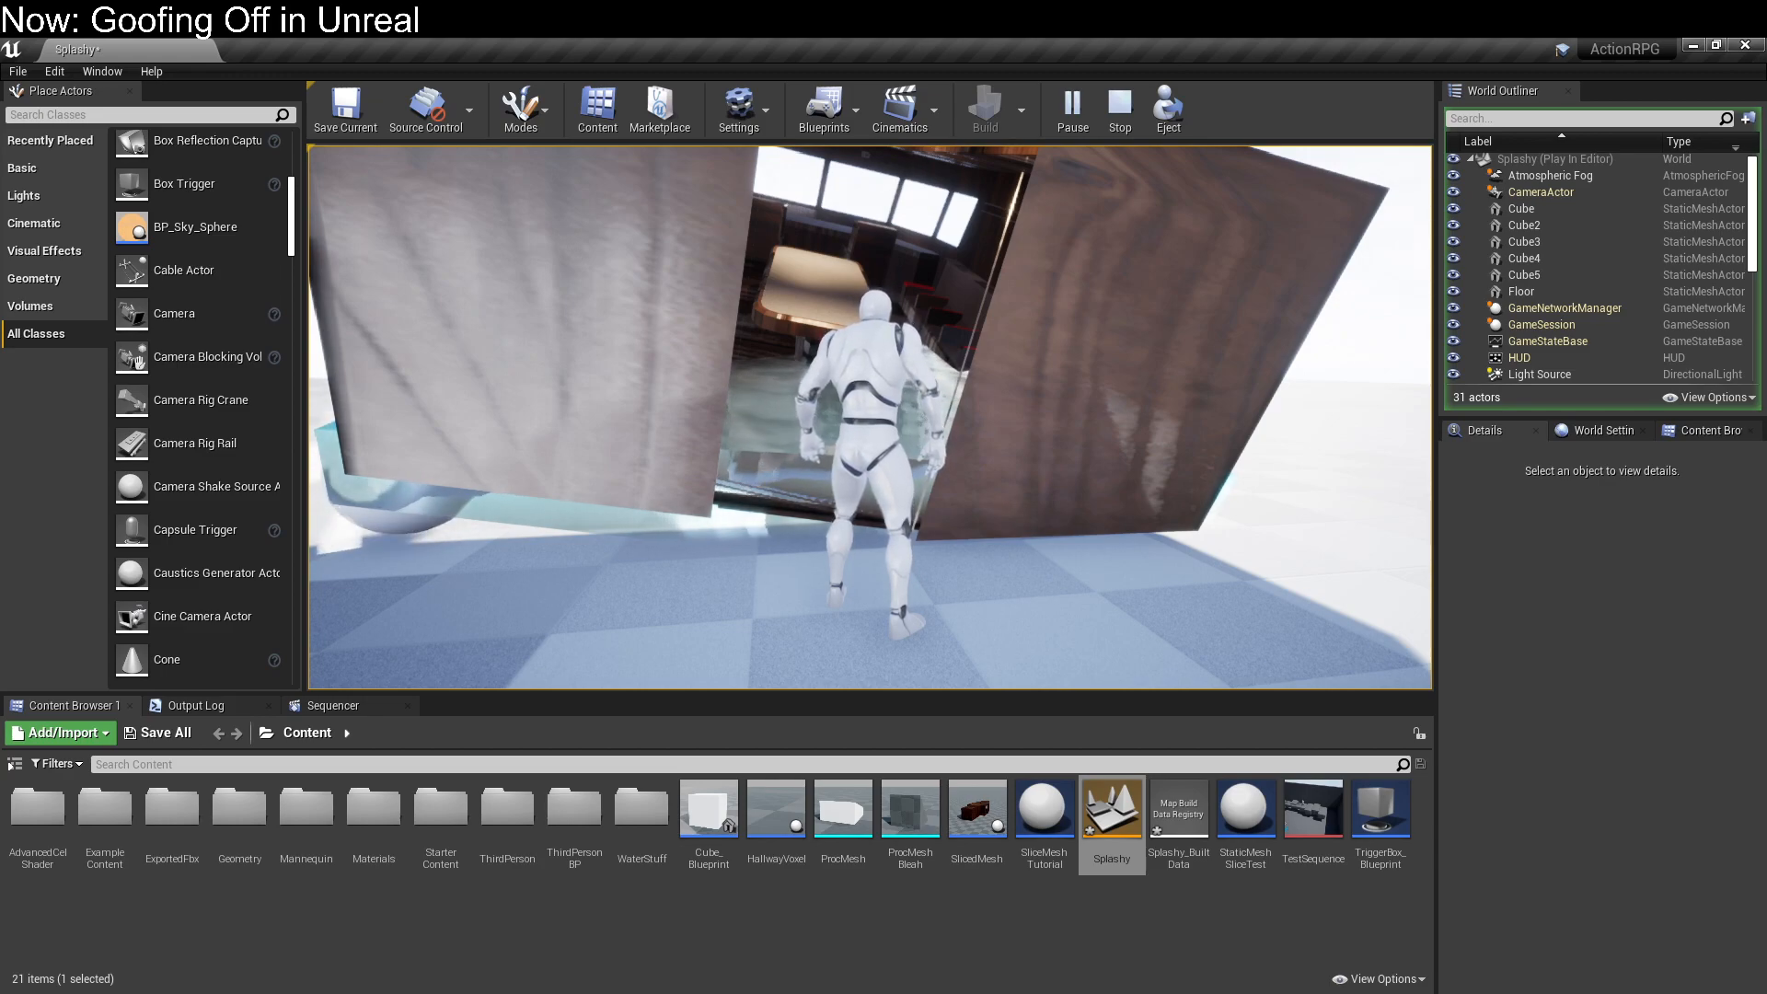
# Step: Run the character past the table to the front of the boat room and back out through the doorway
pyautogui.press('w')
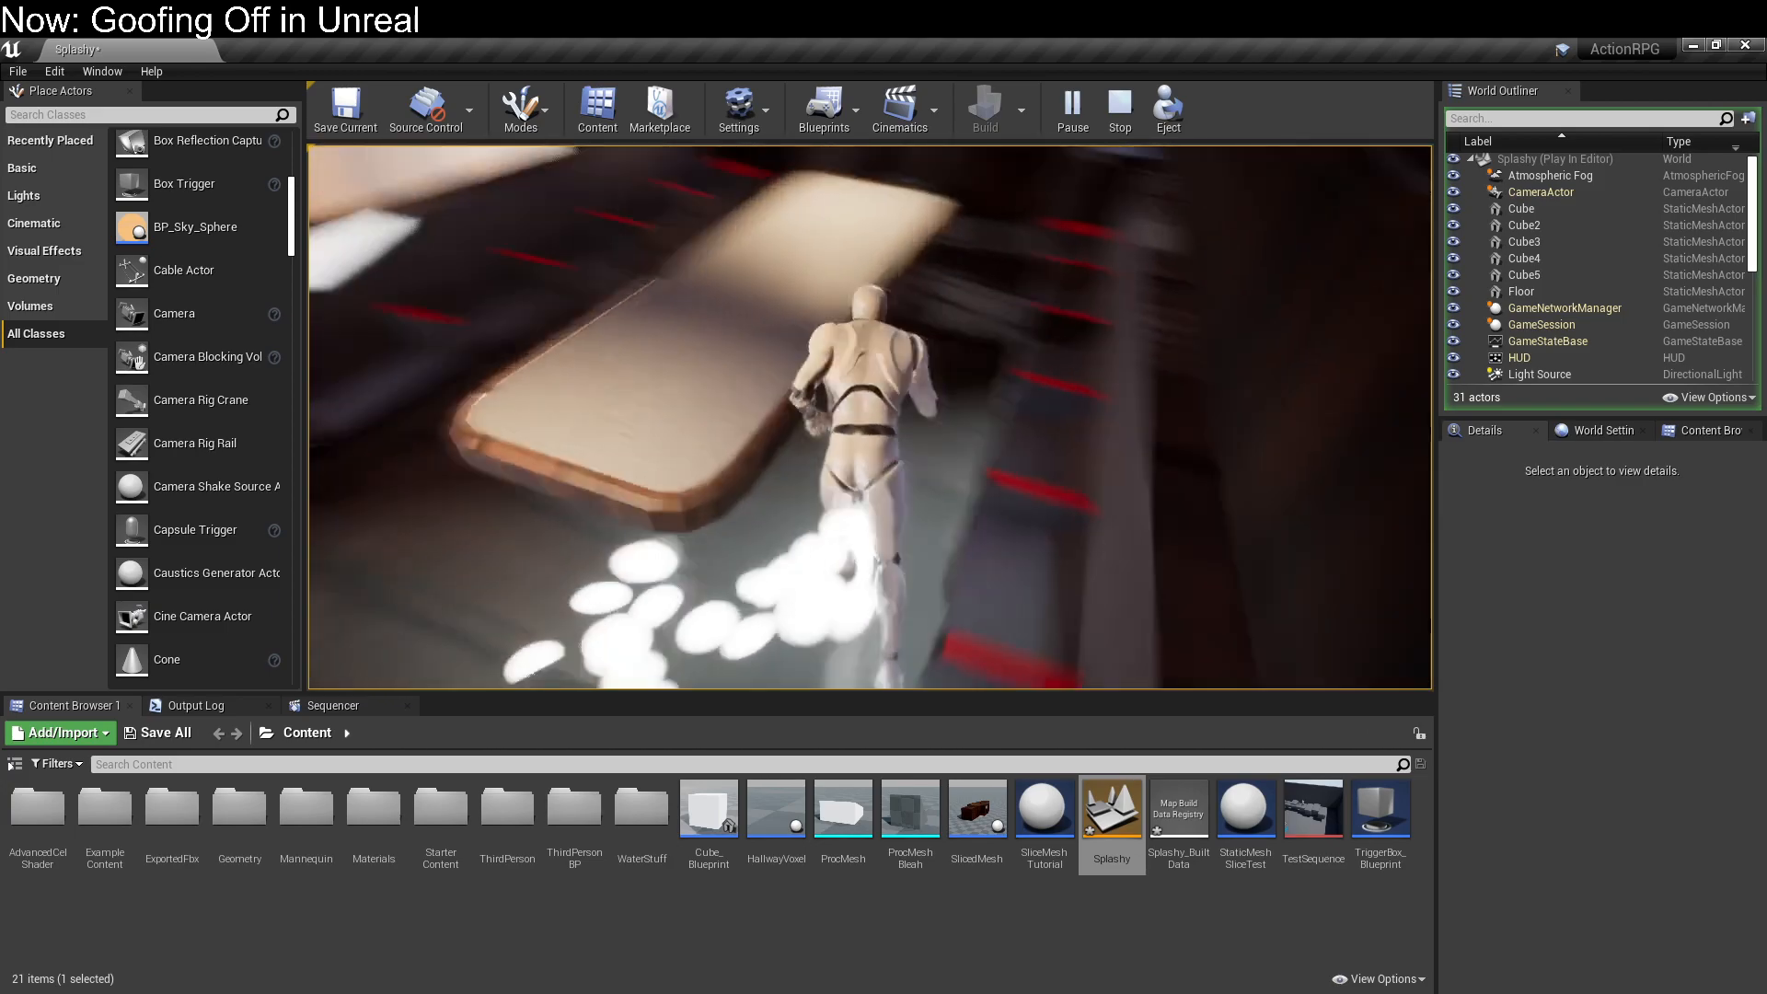
pyautogui.press('w')
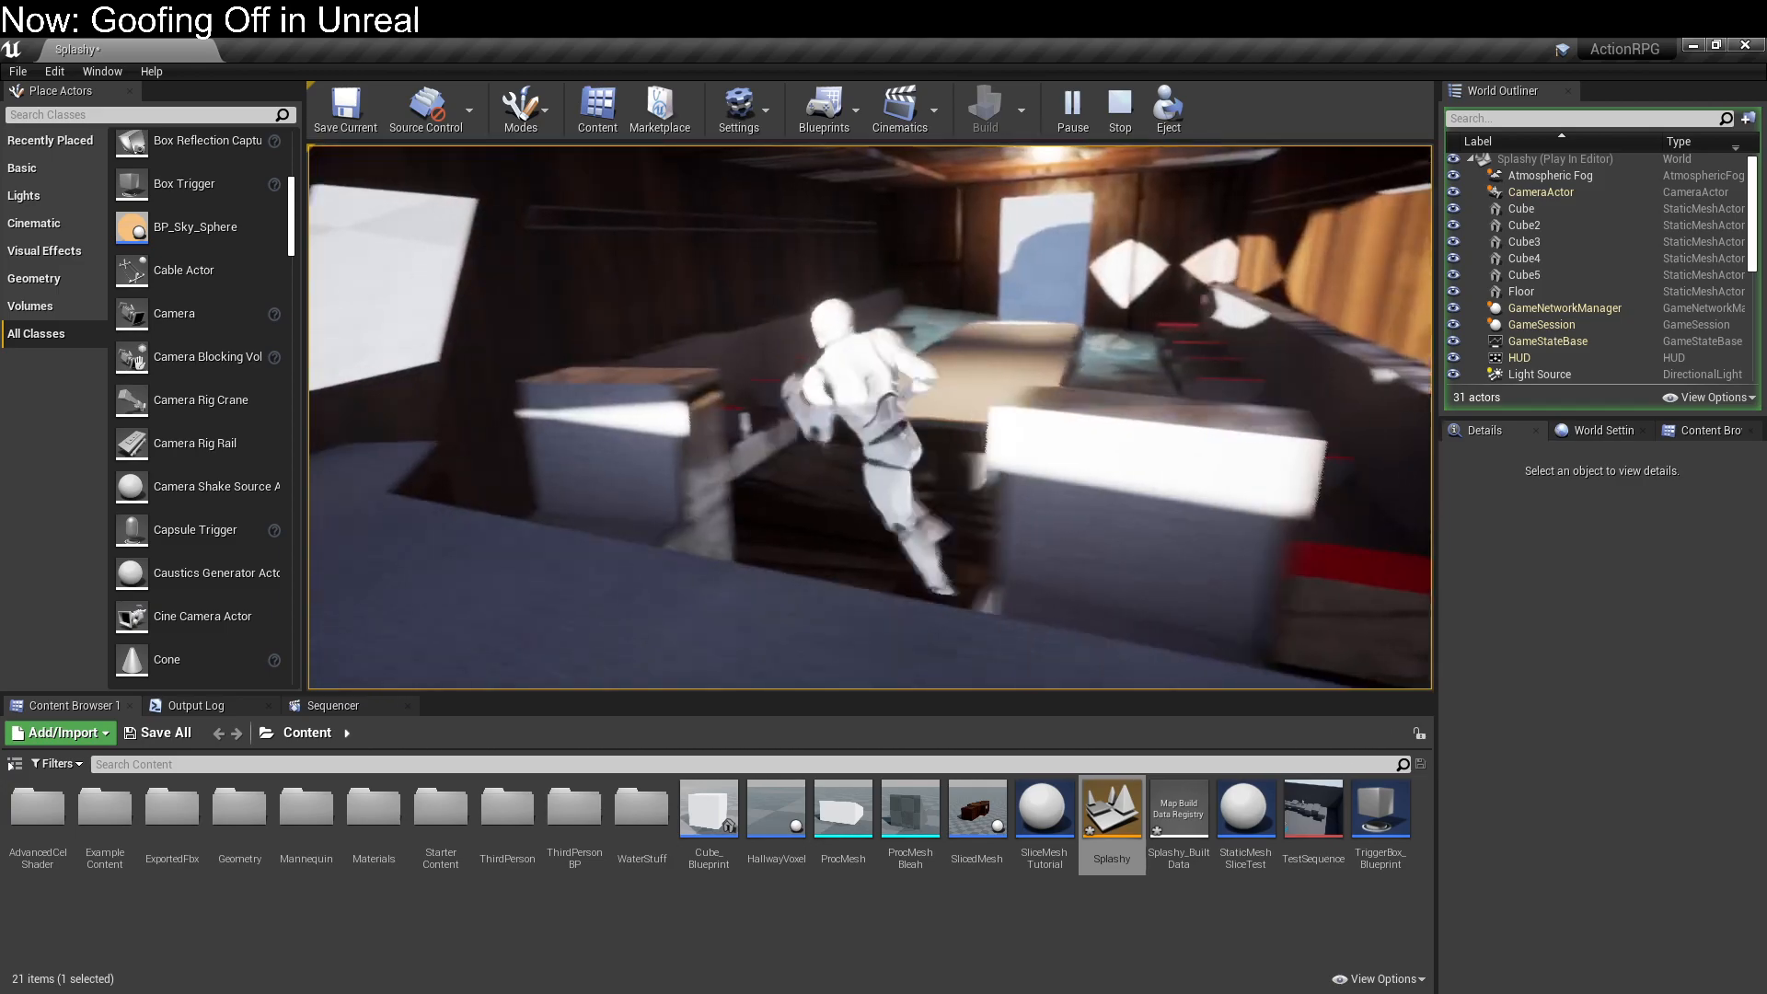
pyautogui.press('w')
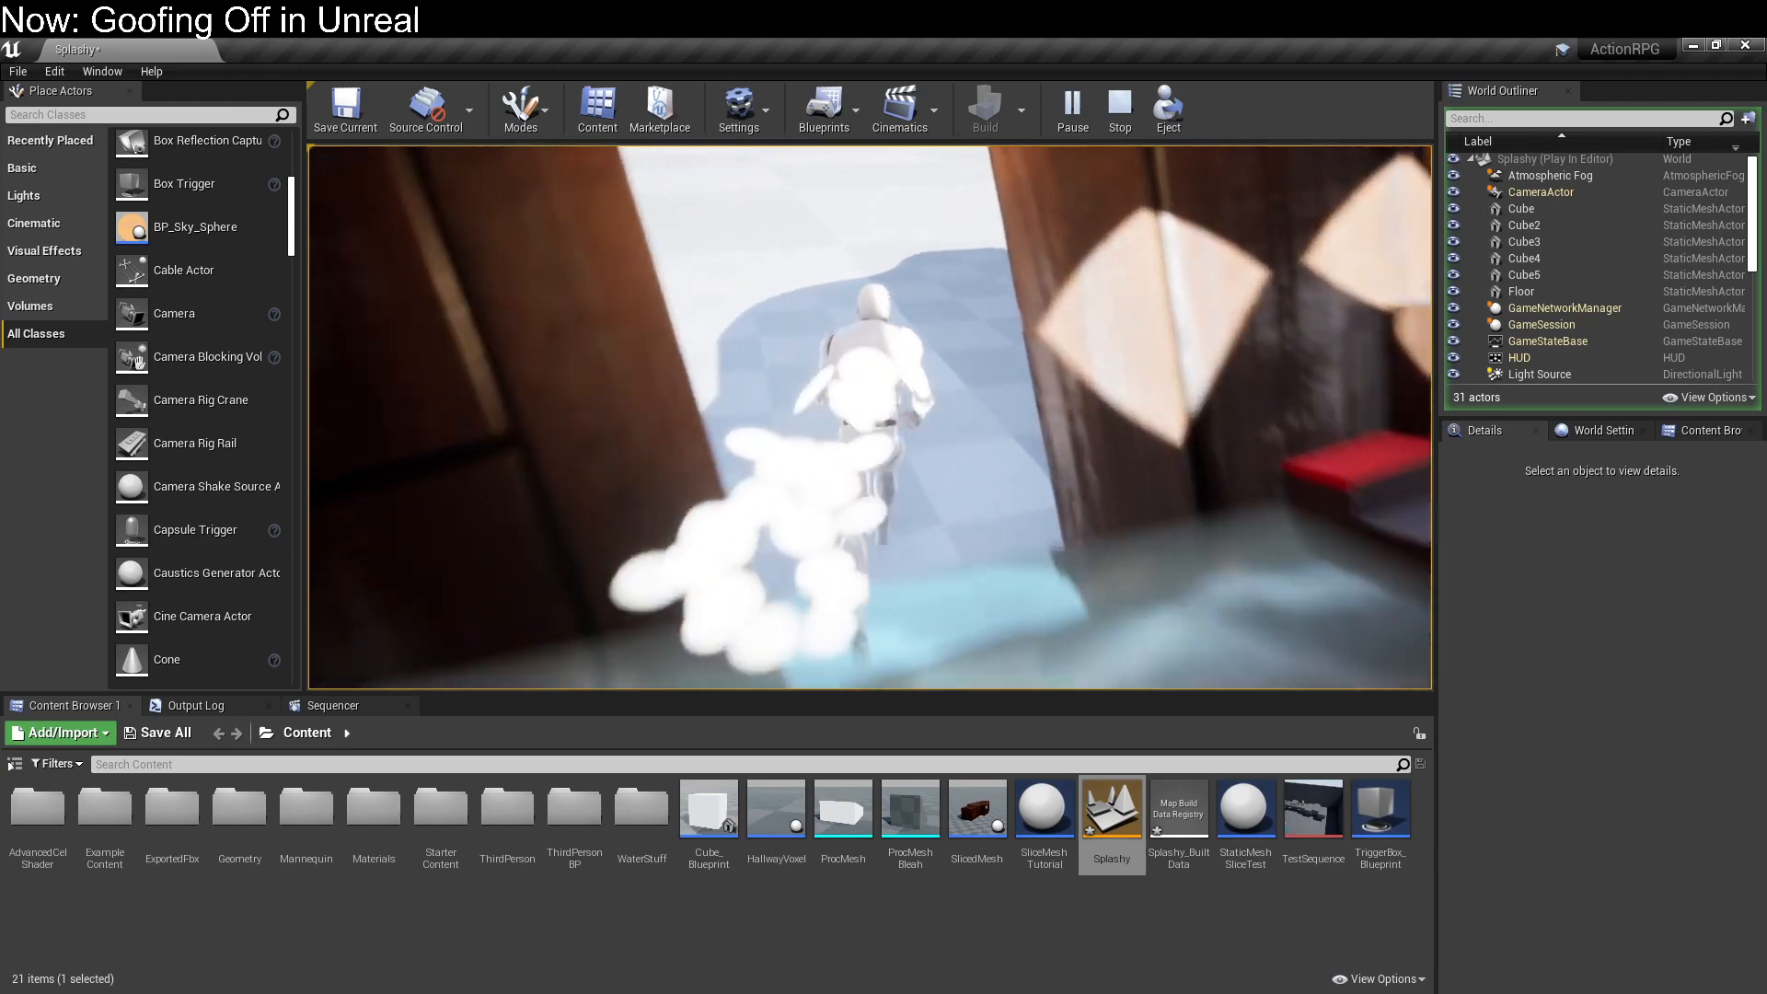
pyautogui.press('w')
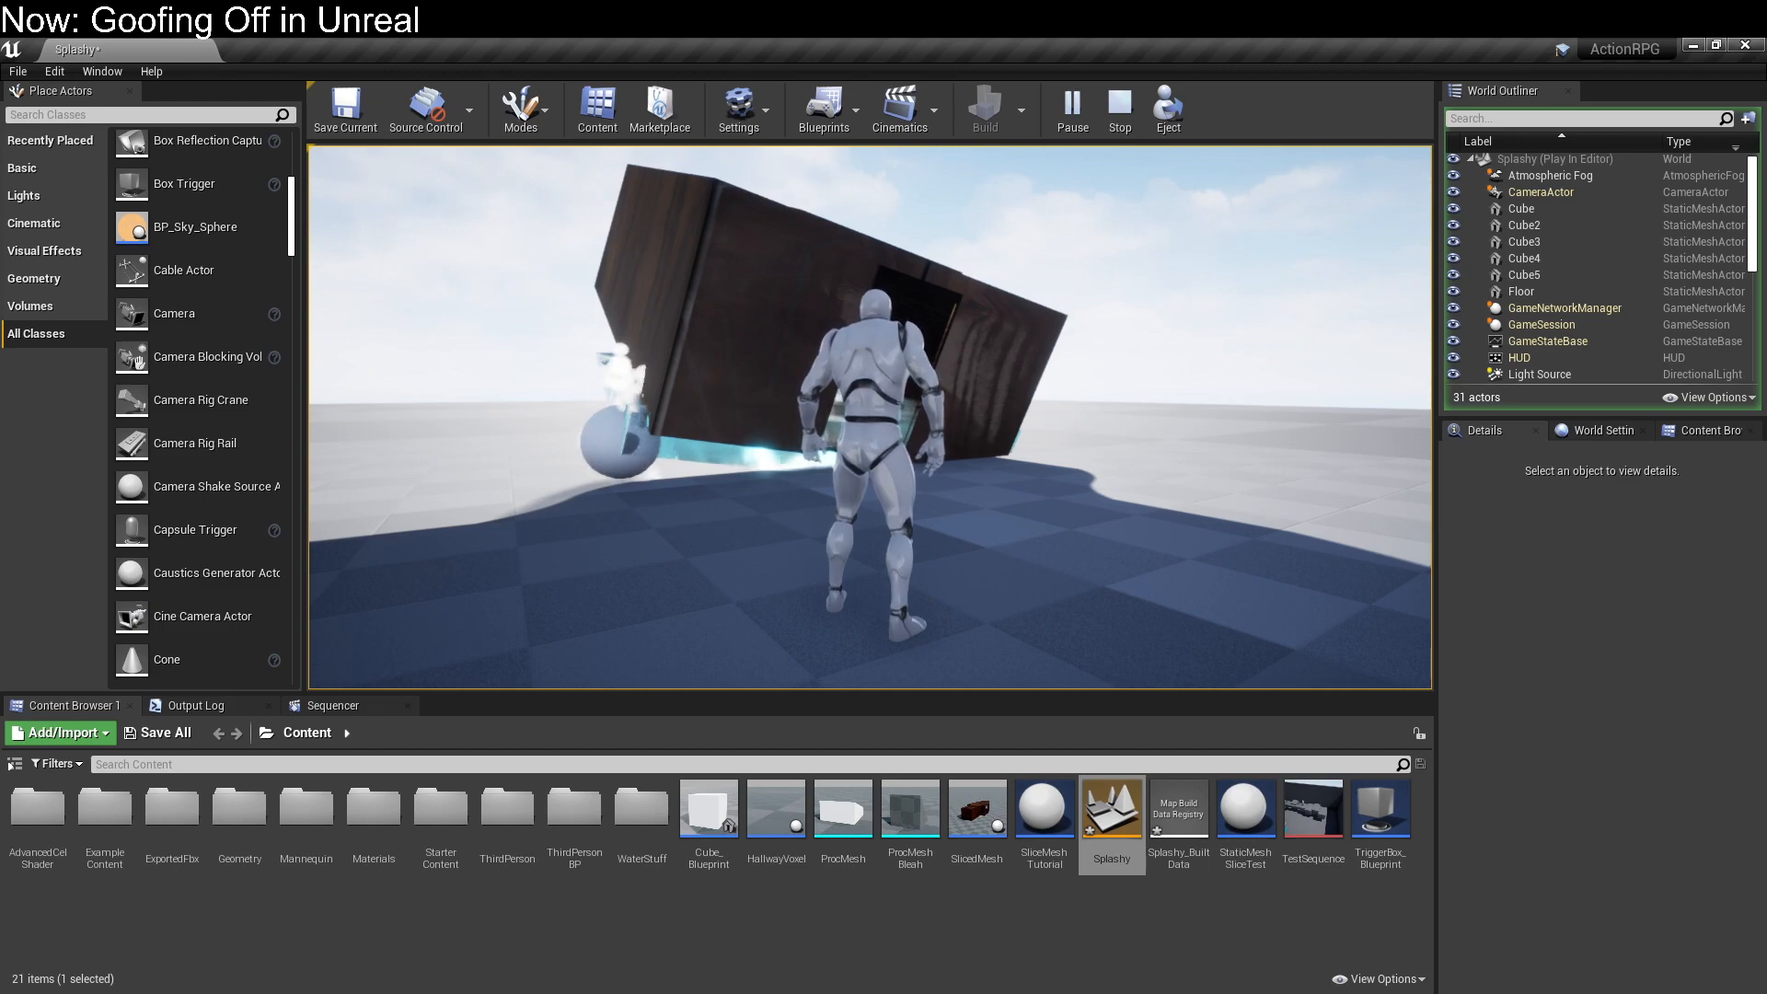
# Step: Run and jump the character around the outside of the tilted boat room to inspect the water protruding from its hull
pyautogui.press('w')
pyautogui.press('space')
pyautogui.press('w')
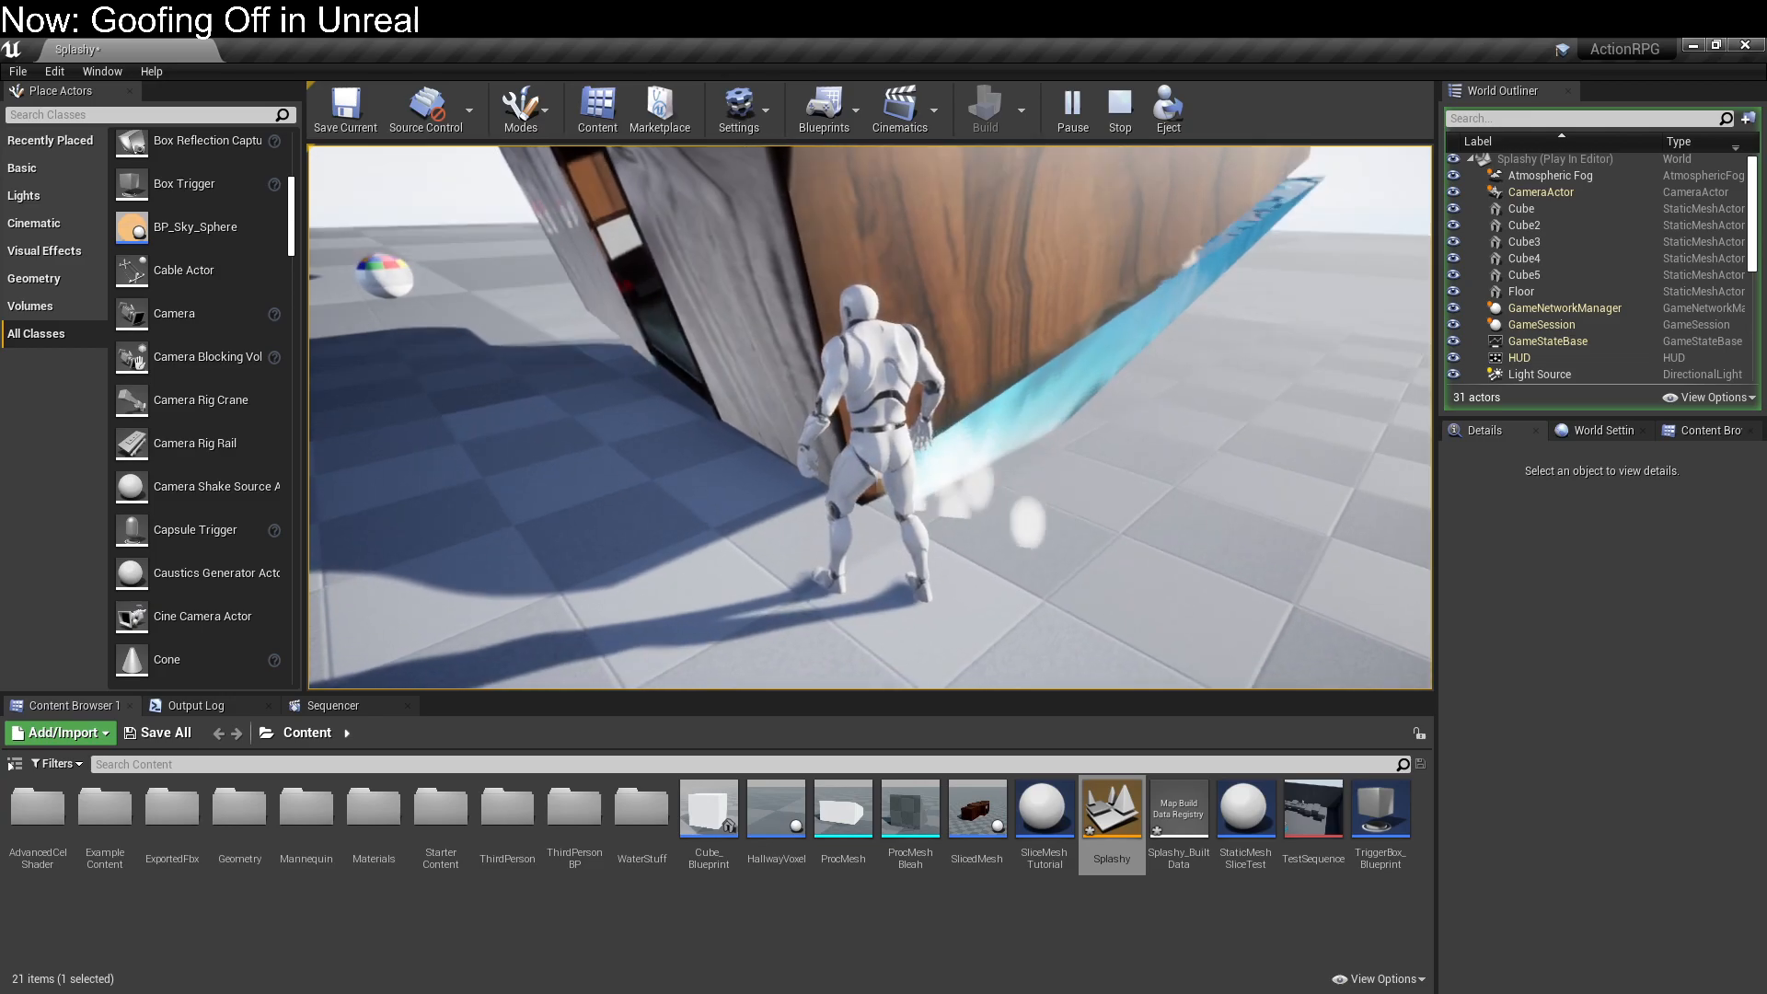
pyautogui.press('w')
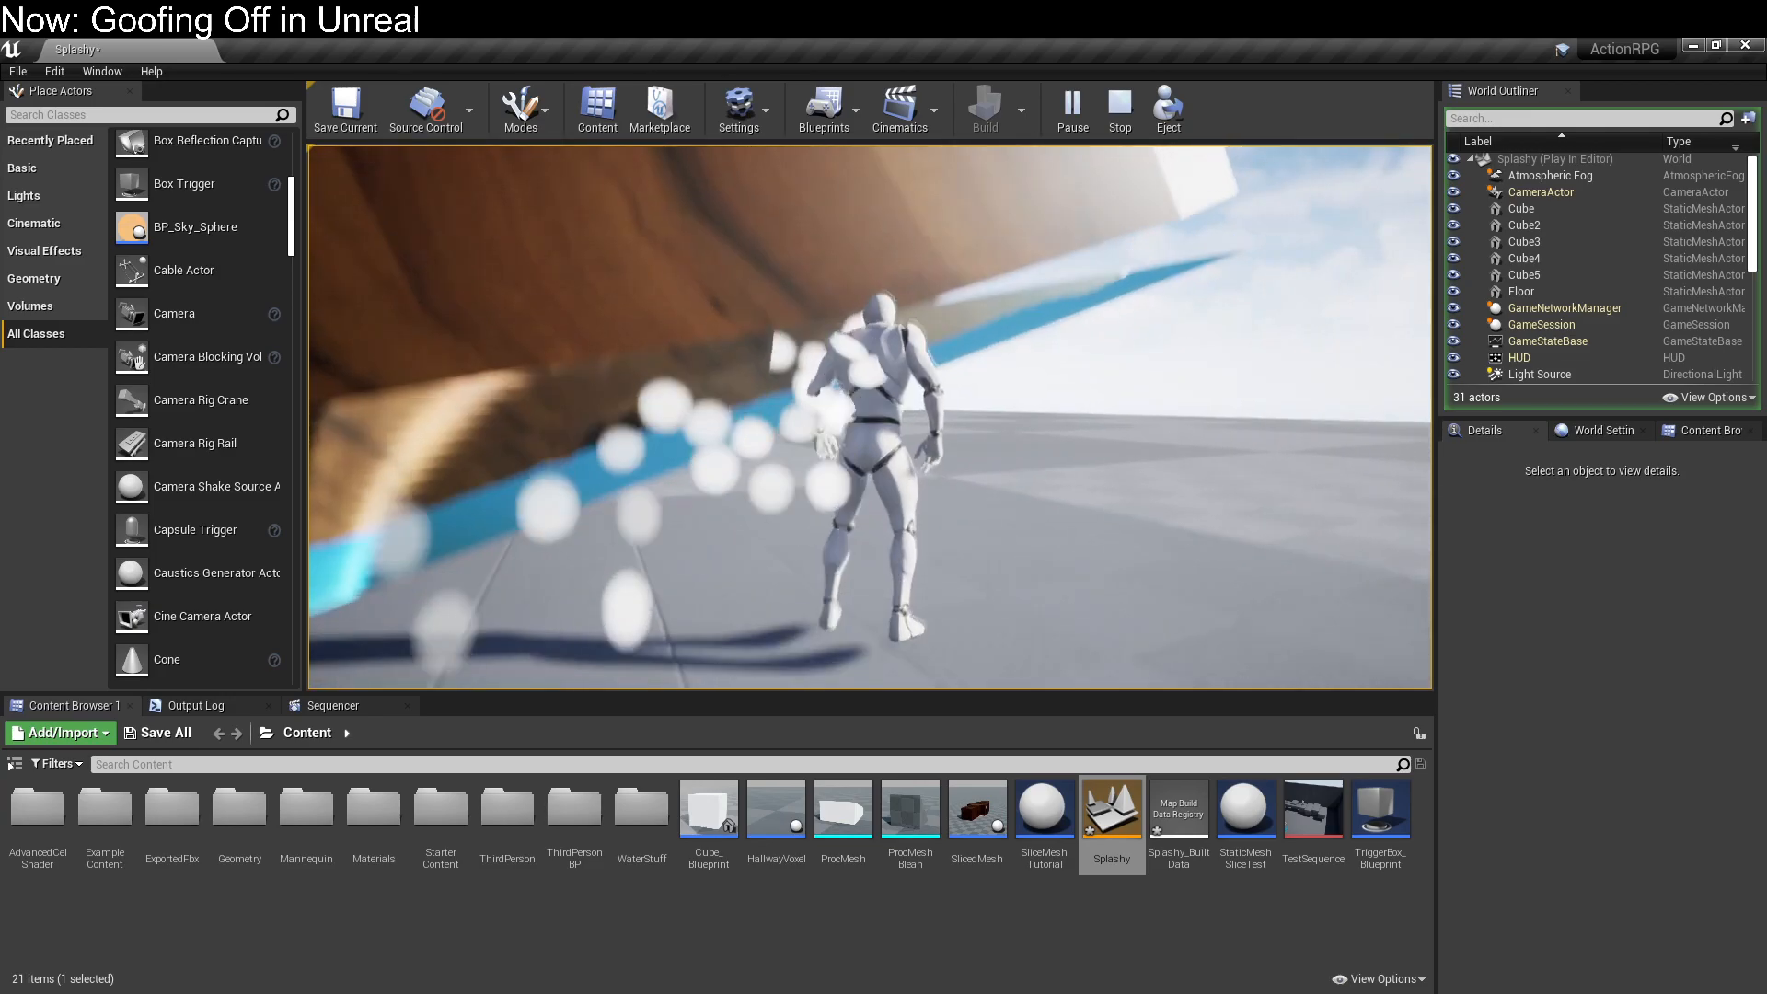
pyautogui.press('w')
pyautogui.press('space')
pyautogui.press('w')
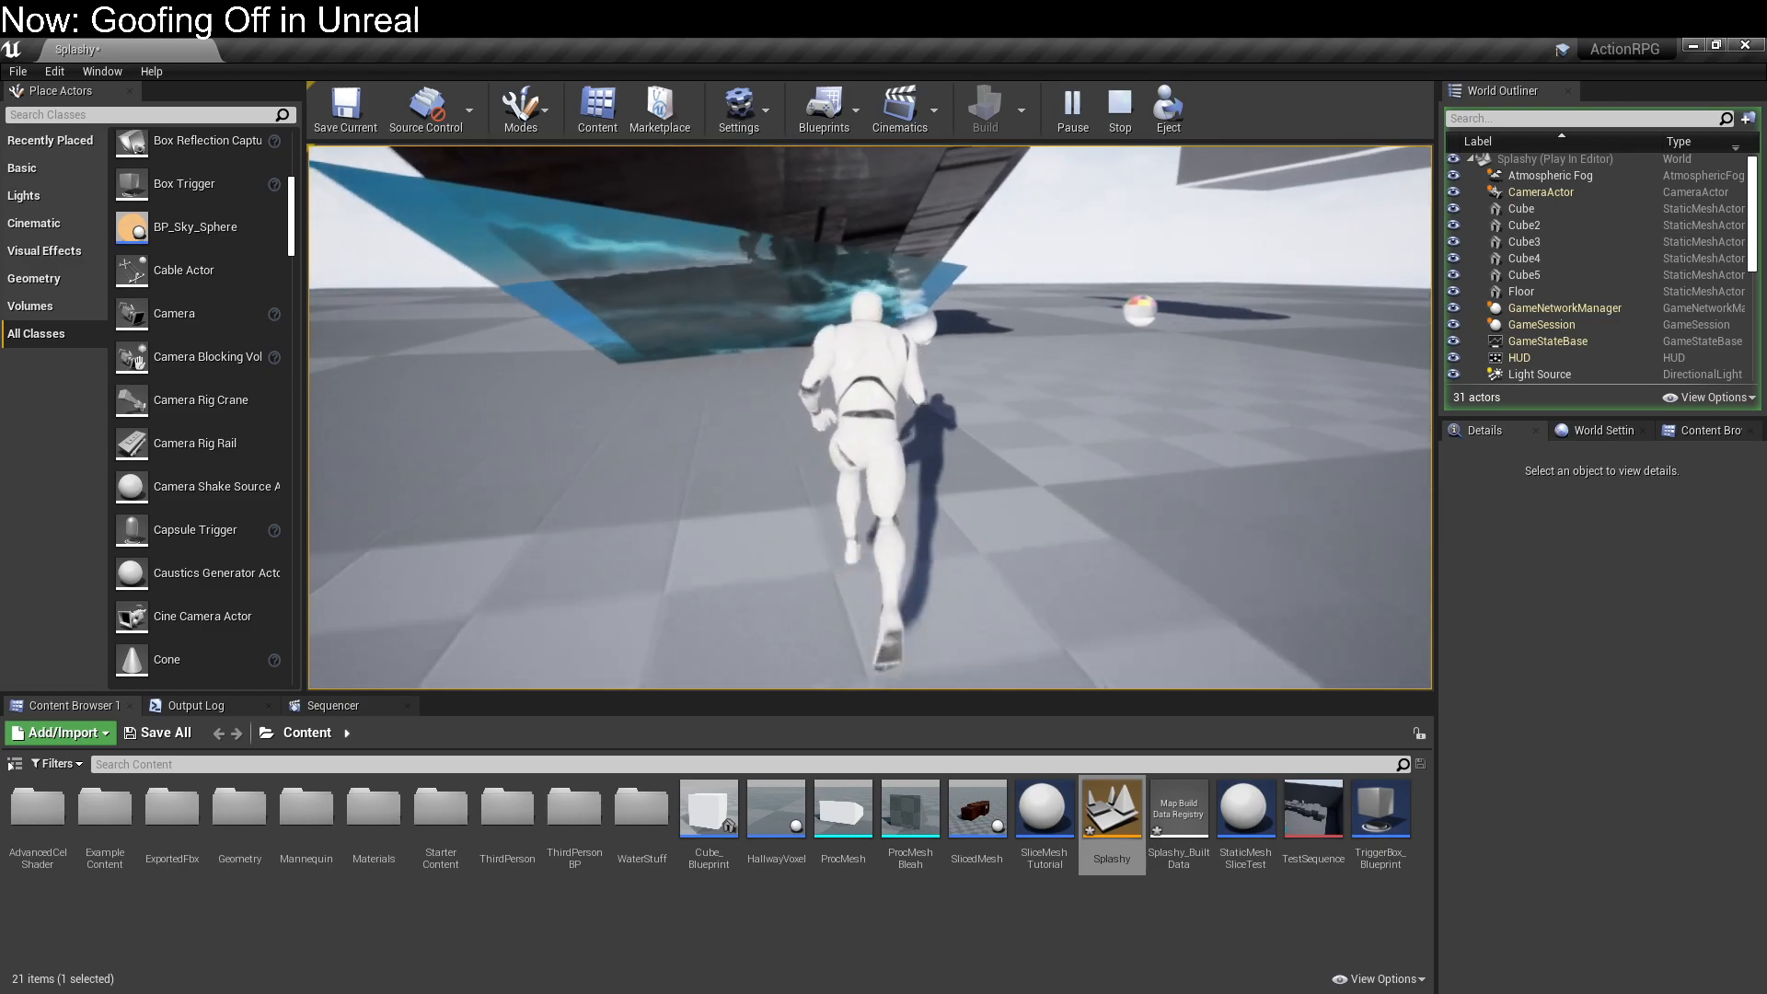
# Step: Run the character beneath the raised hull, through the protruding water and near the white ball, to check the splash particles
pyautogui.press('w')
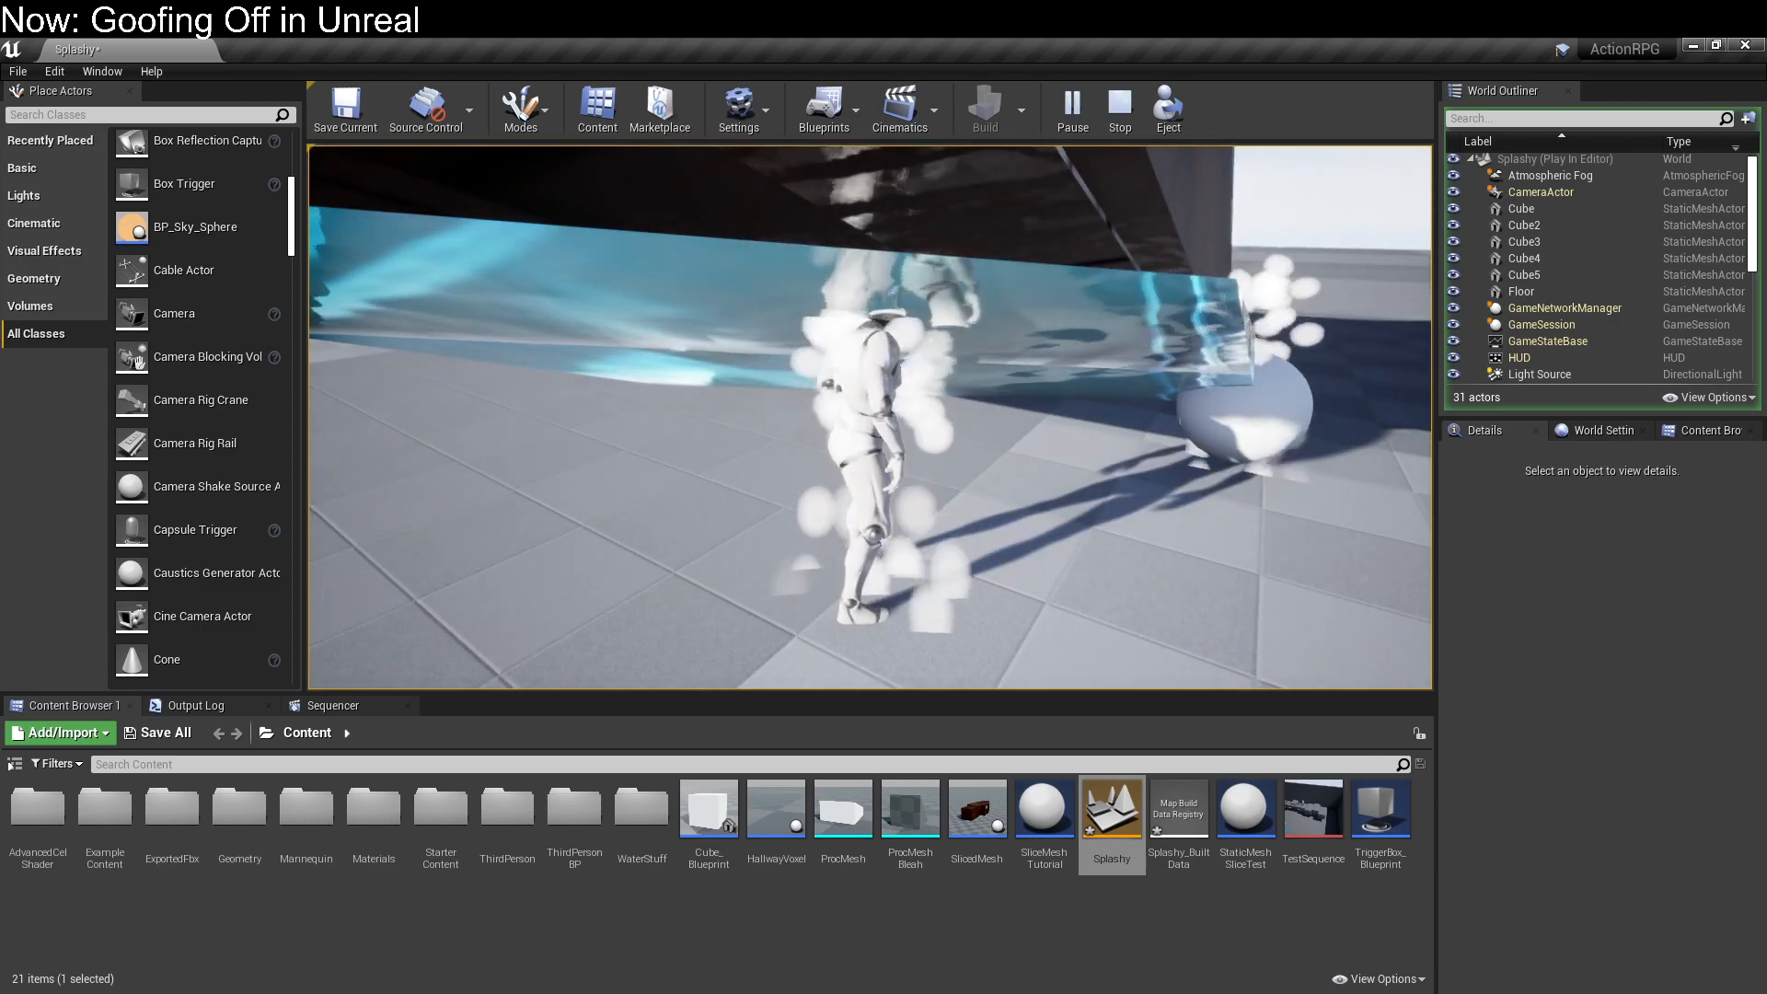
pyautogui.press('w')
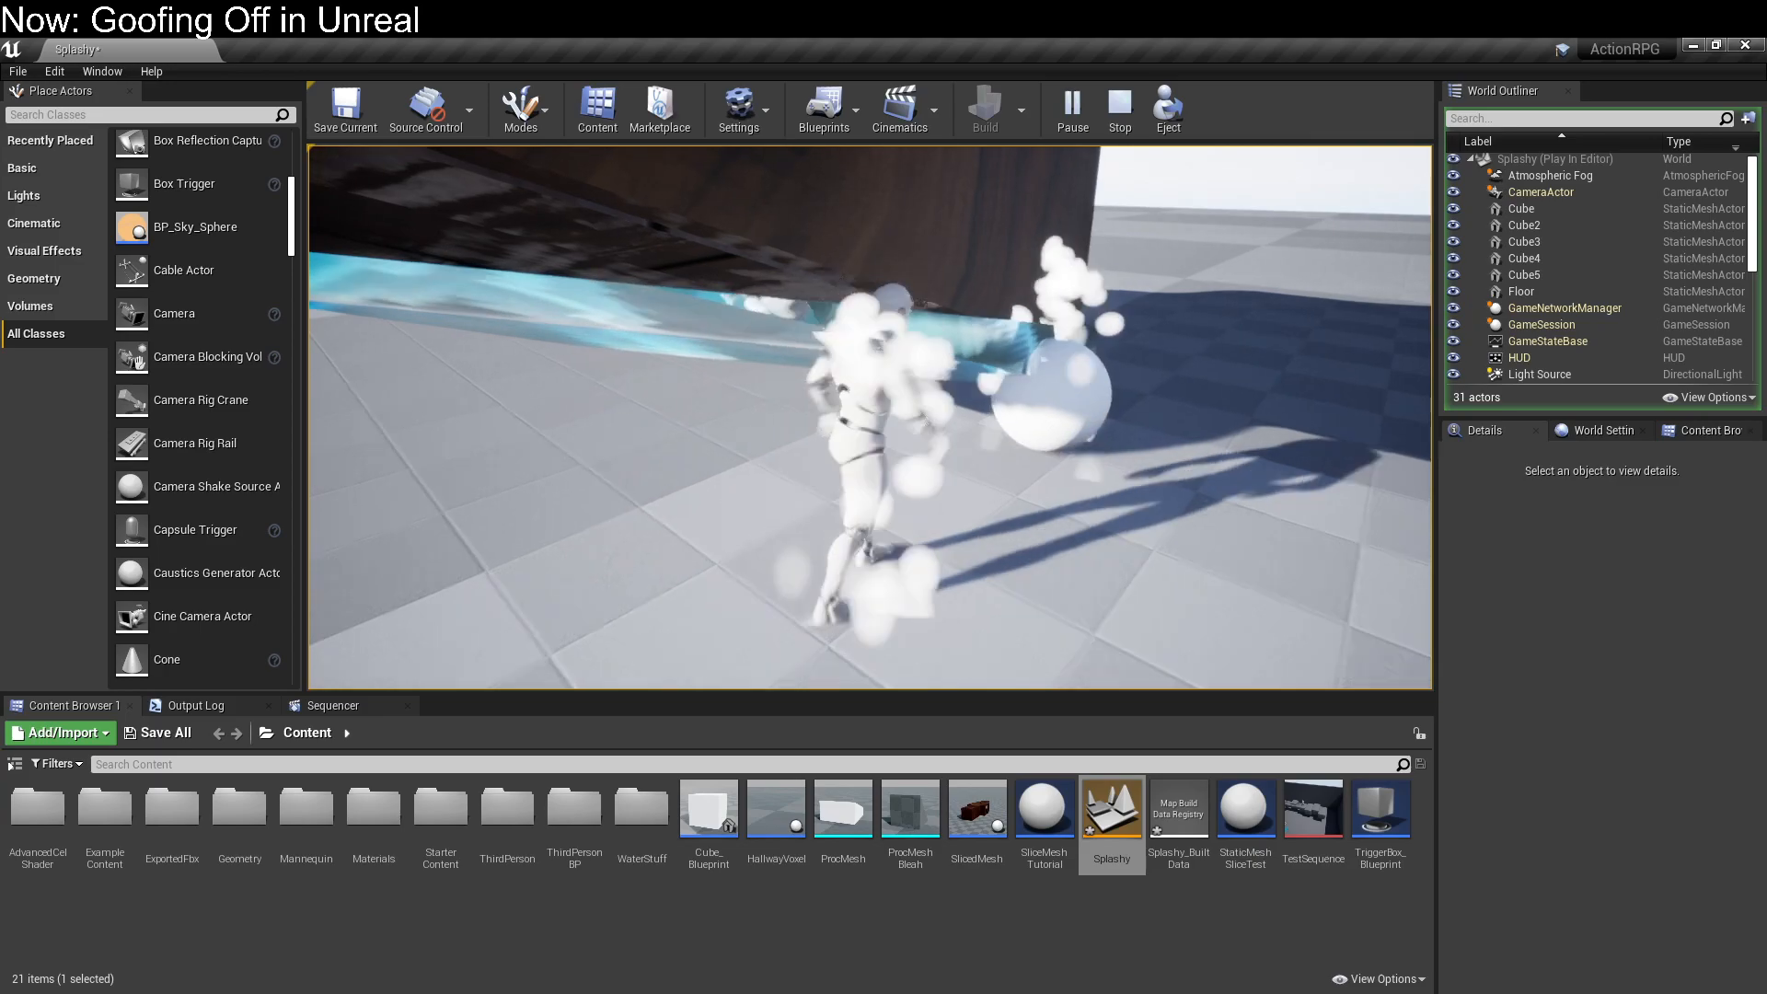
pyautogui.press('w')
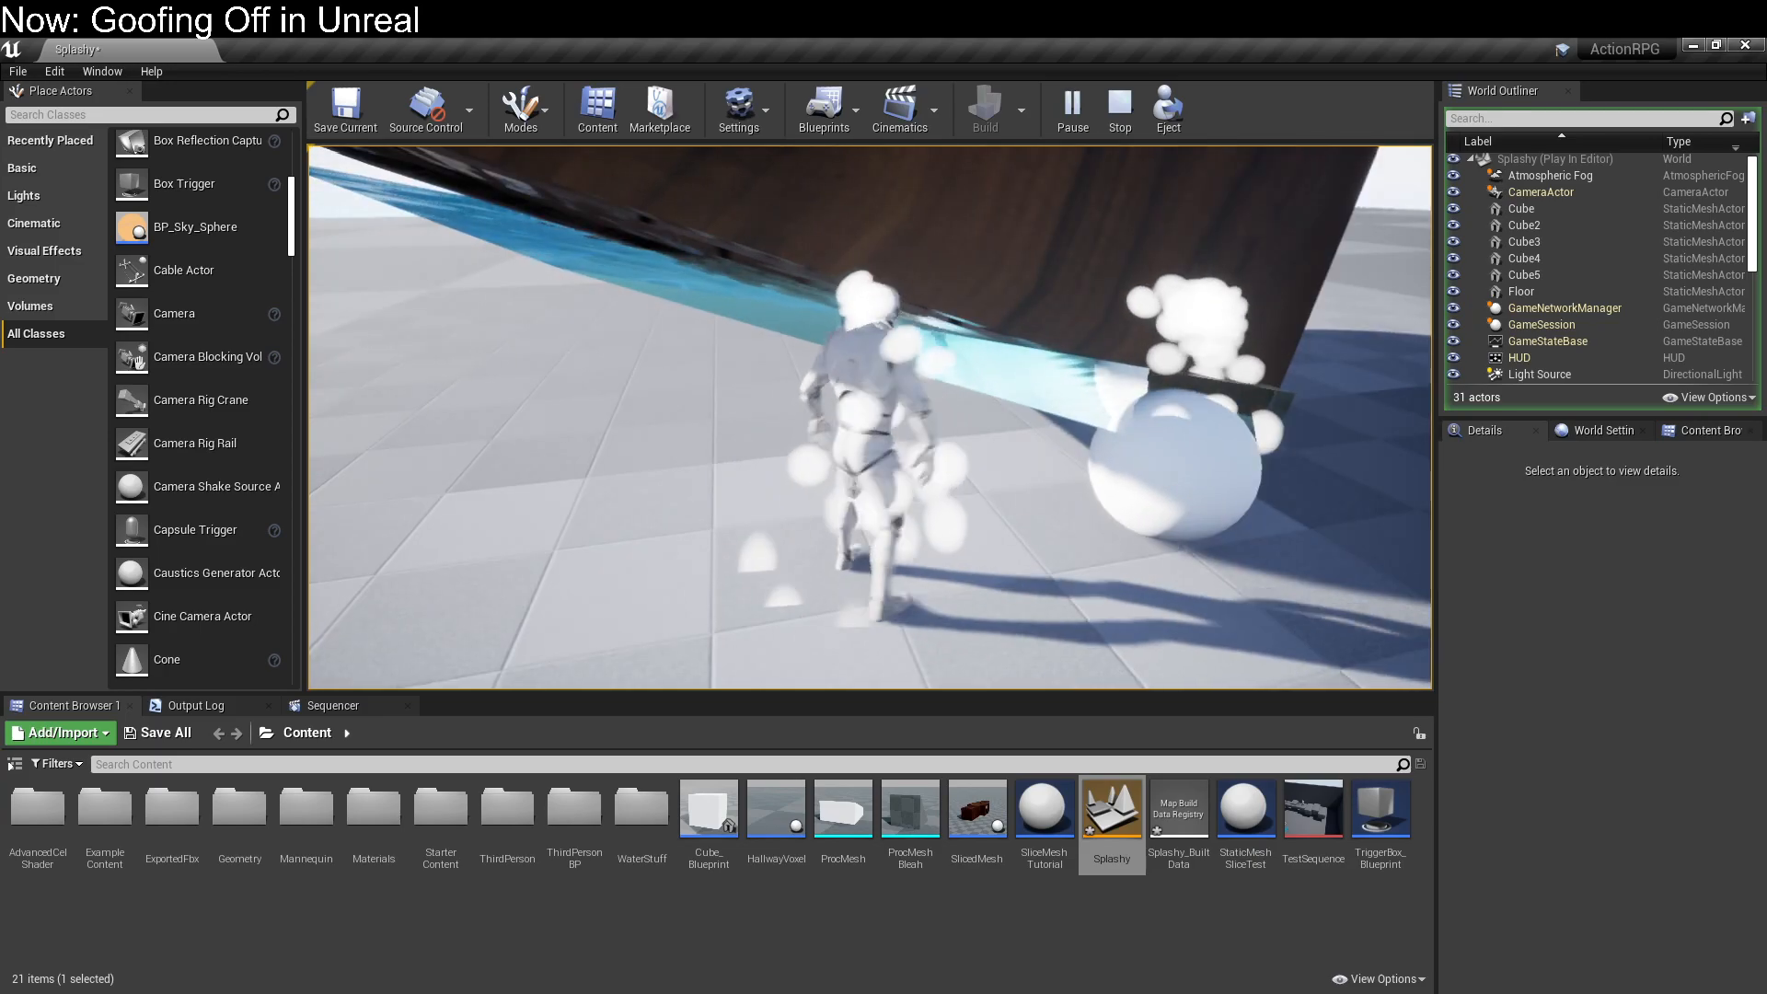
pyautogui.press('w')
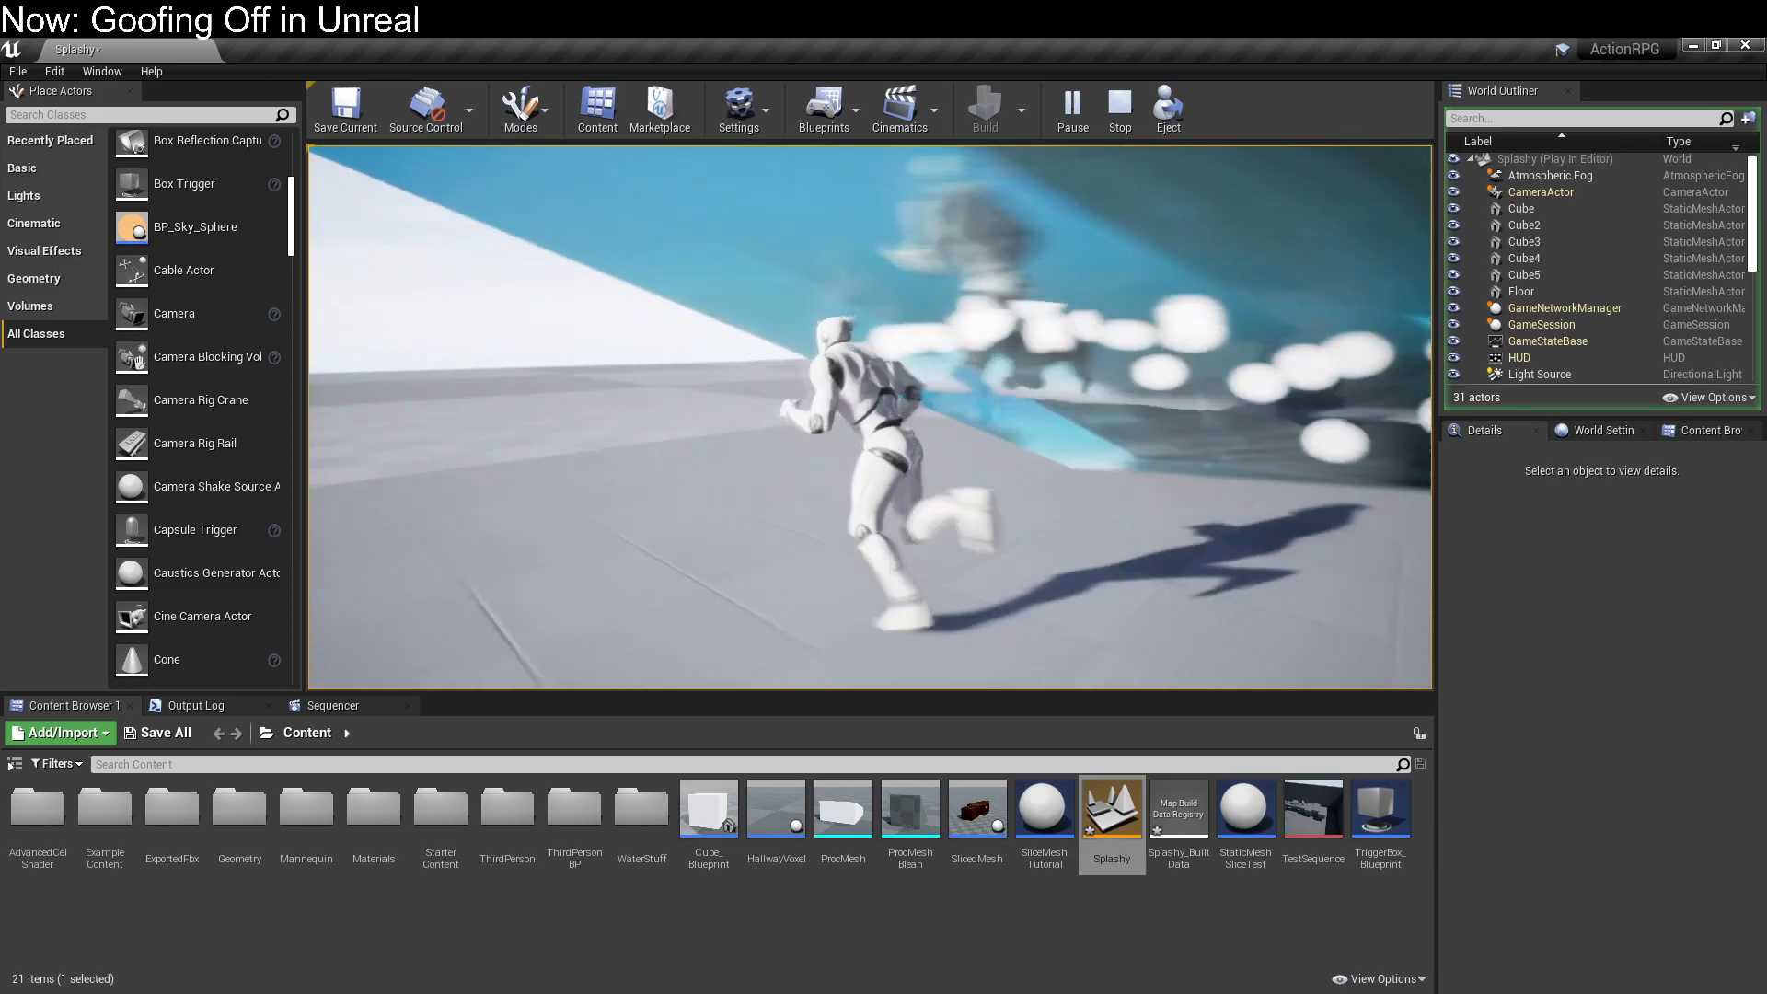
pyautogui.press('w')
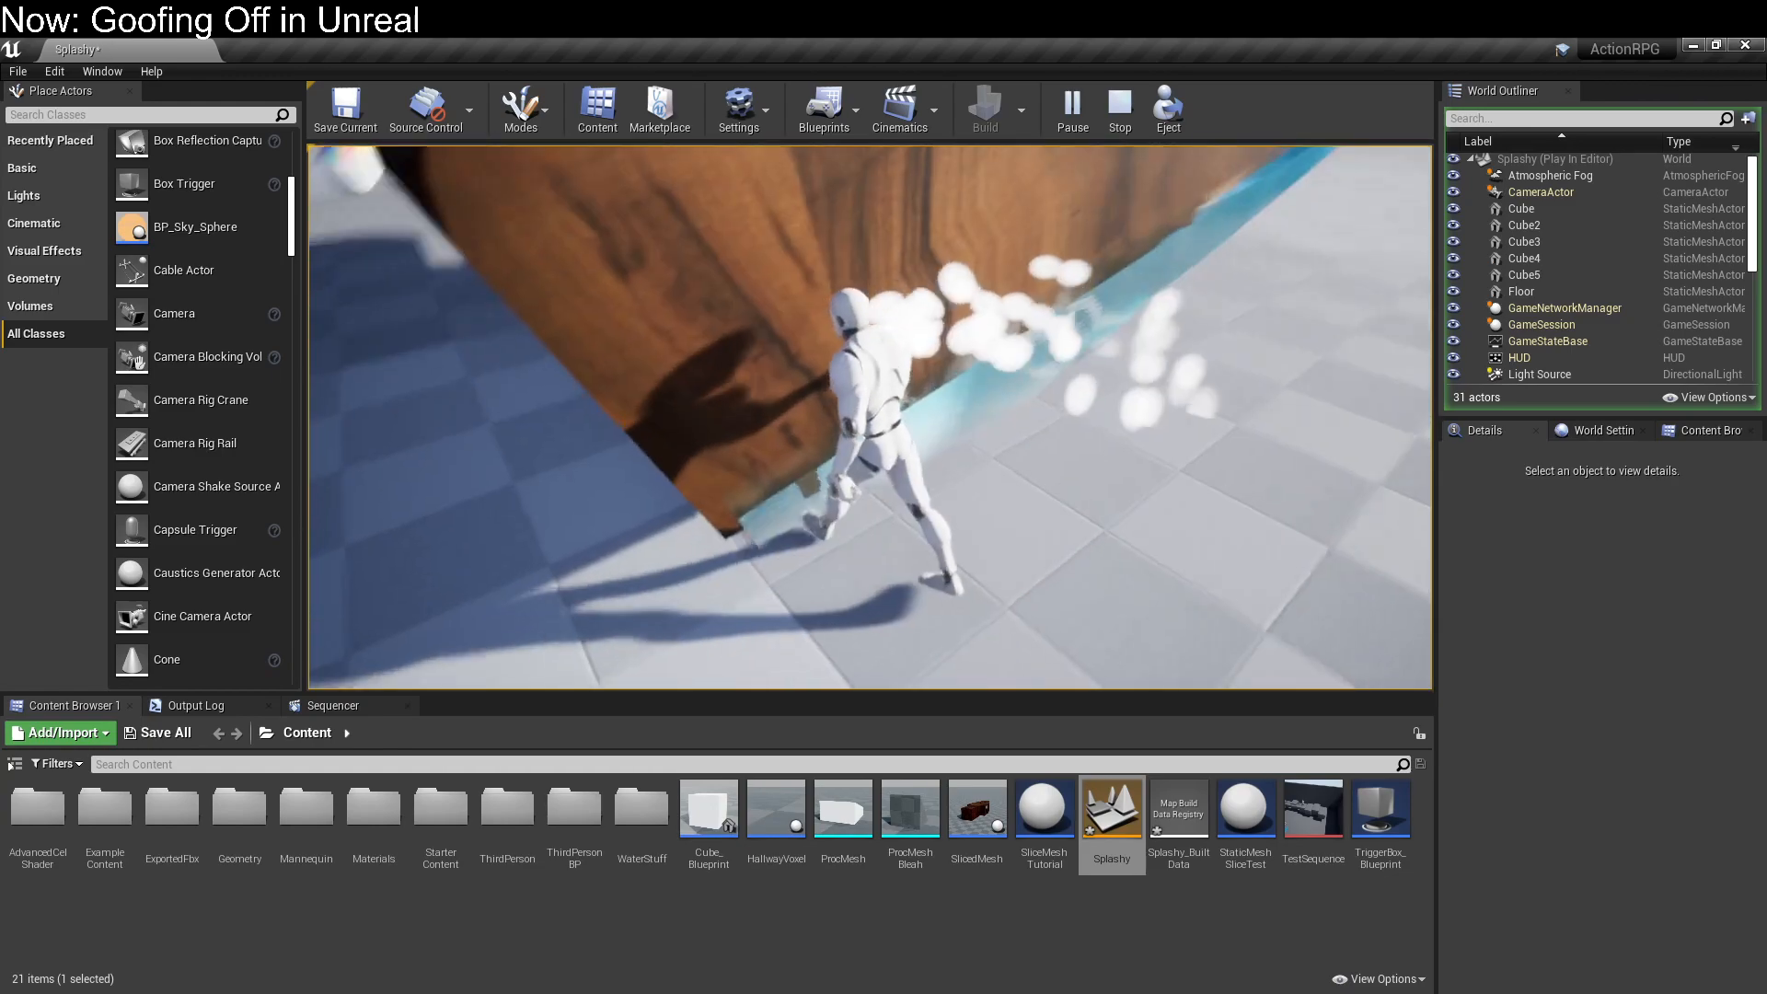
# Step: Return the character to the doorway, run through the flooded room beside the table, and exit onto the open floor
pyautogui.press('w')
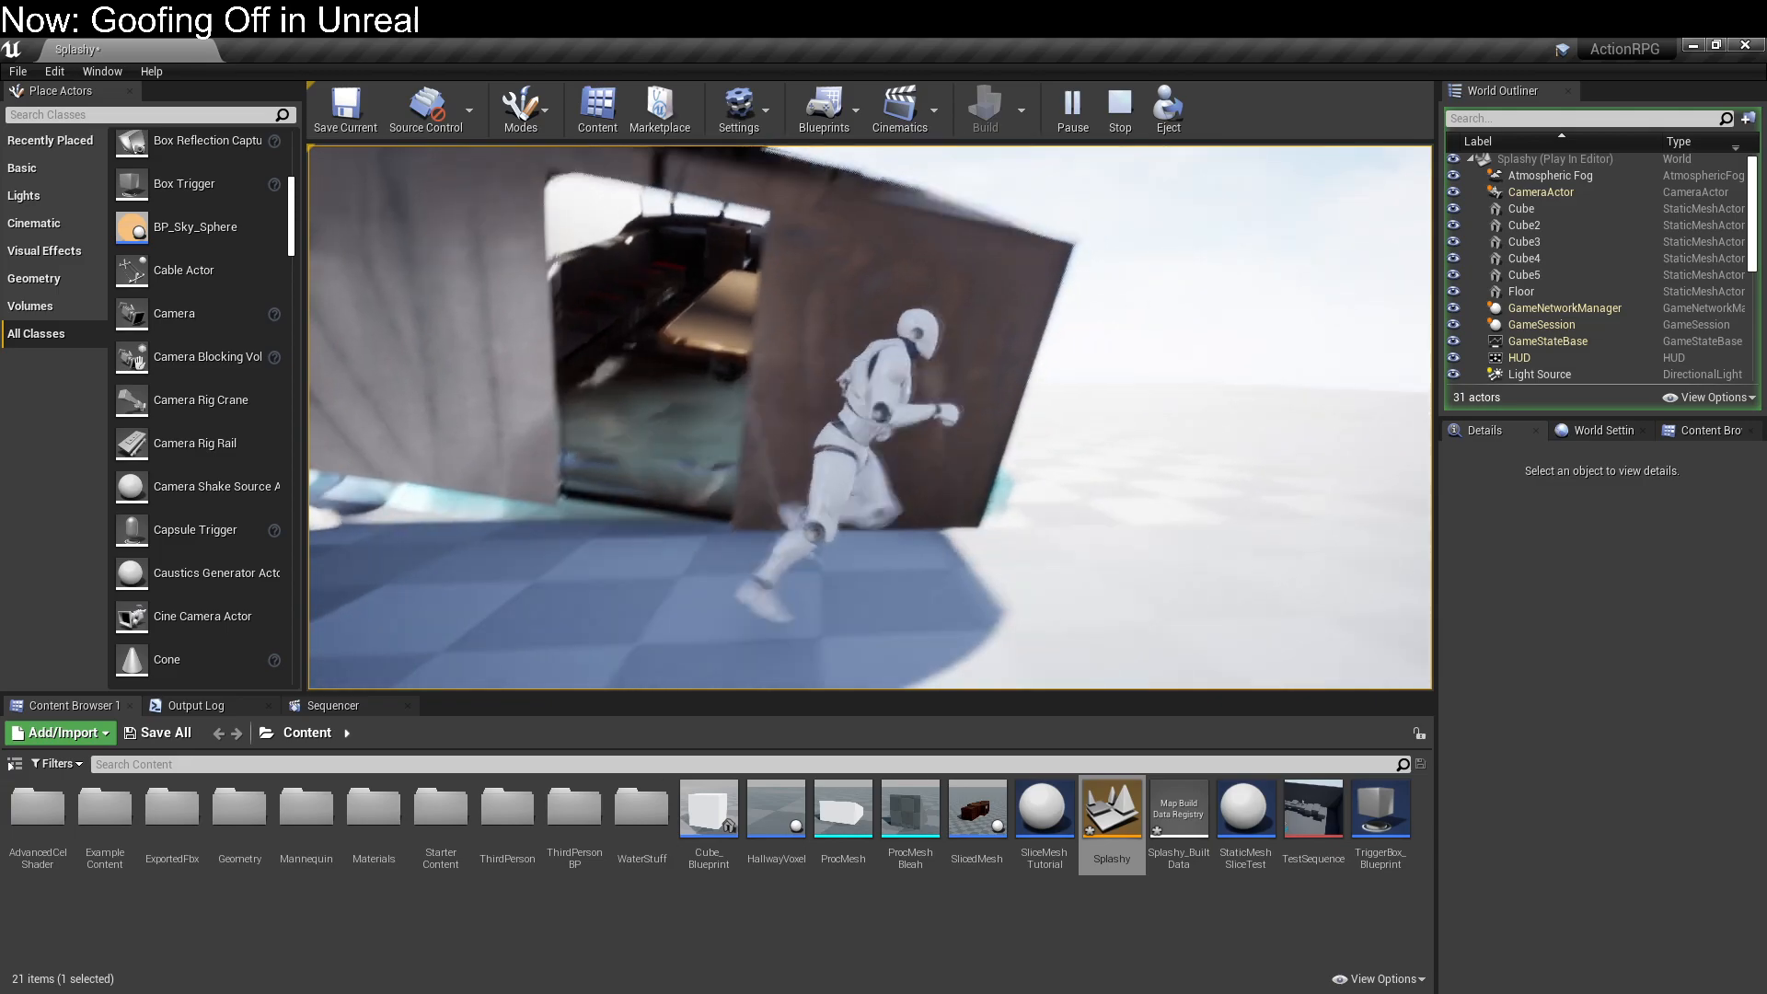
pyautogui.press('d')
pyautogui.press('w')
pyautogui.press('w')
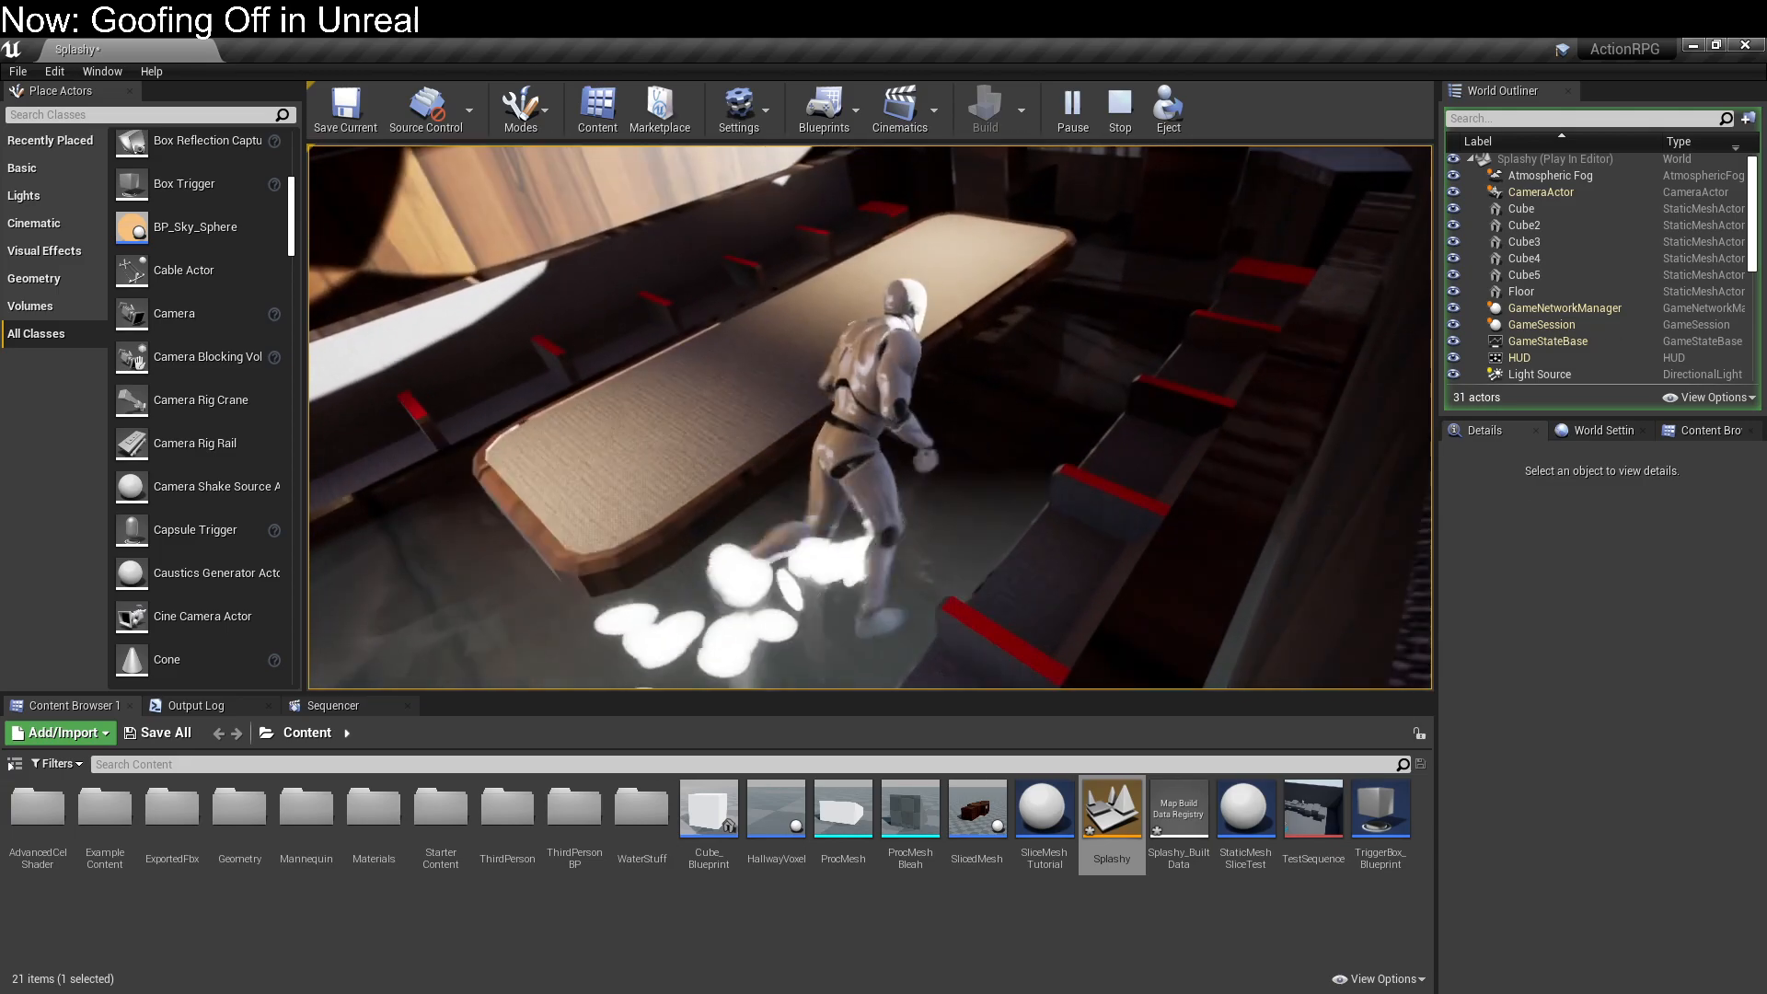
pyautogui.press('w')
pyautogui.press('w')
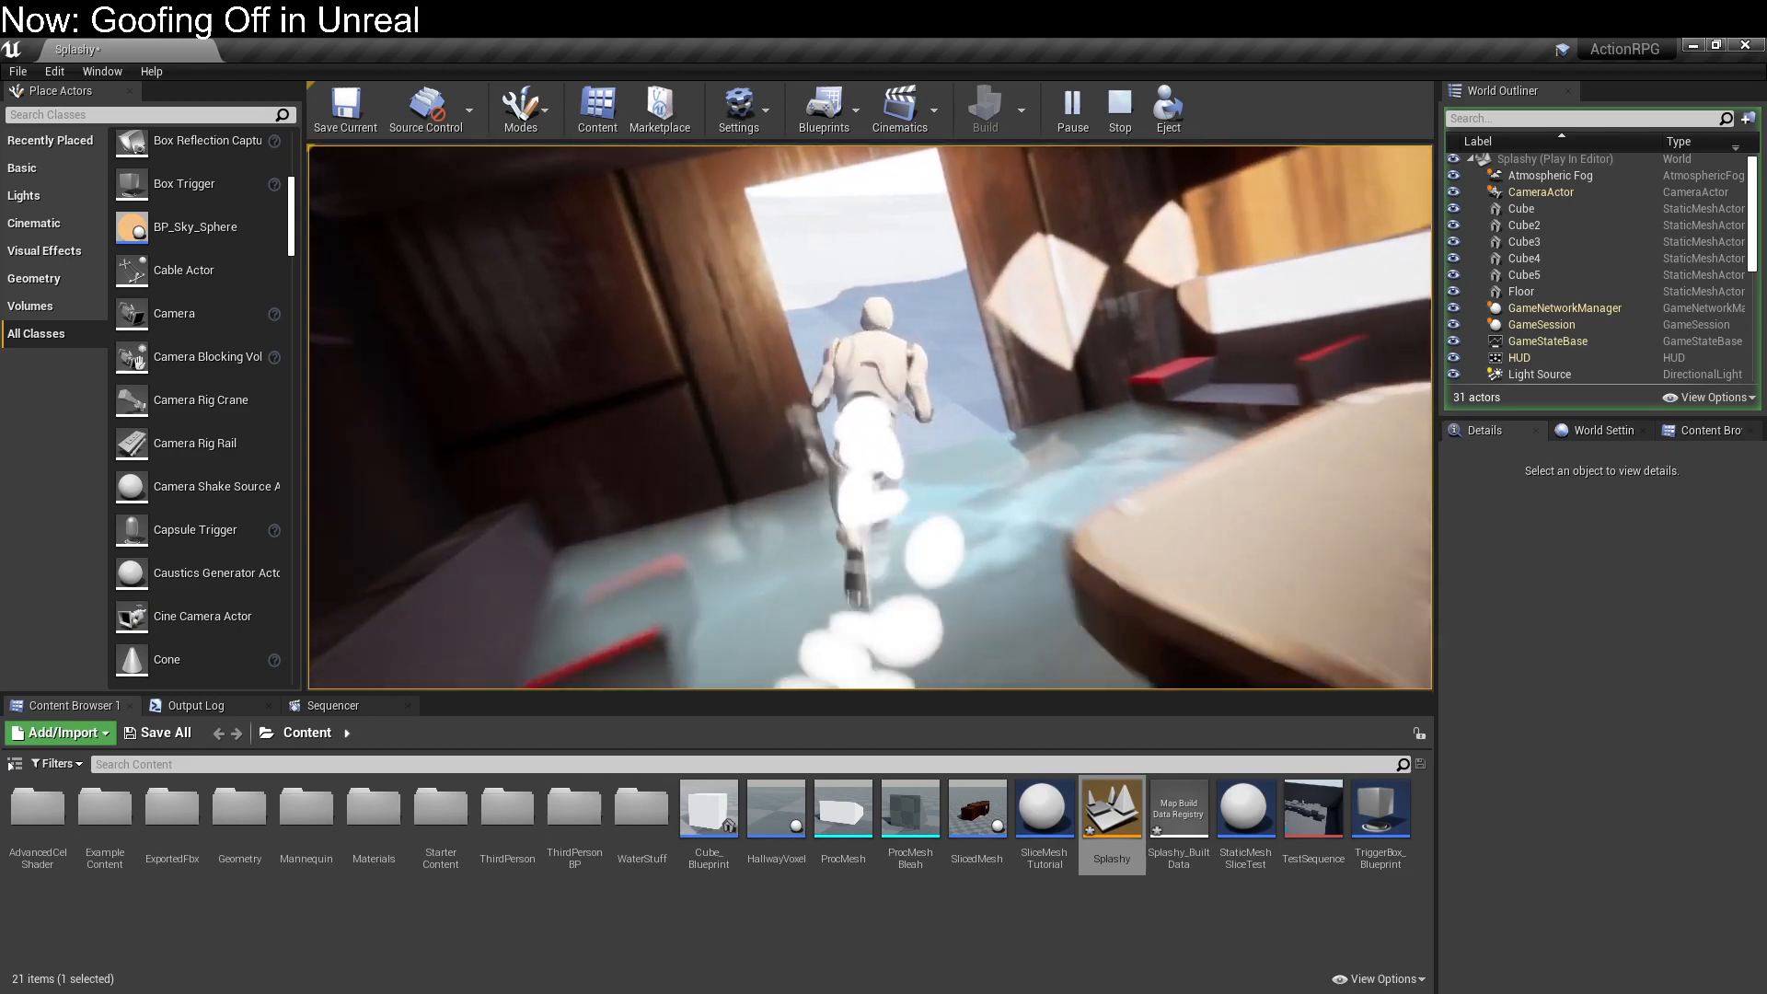
pyautogui.press('w')
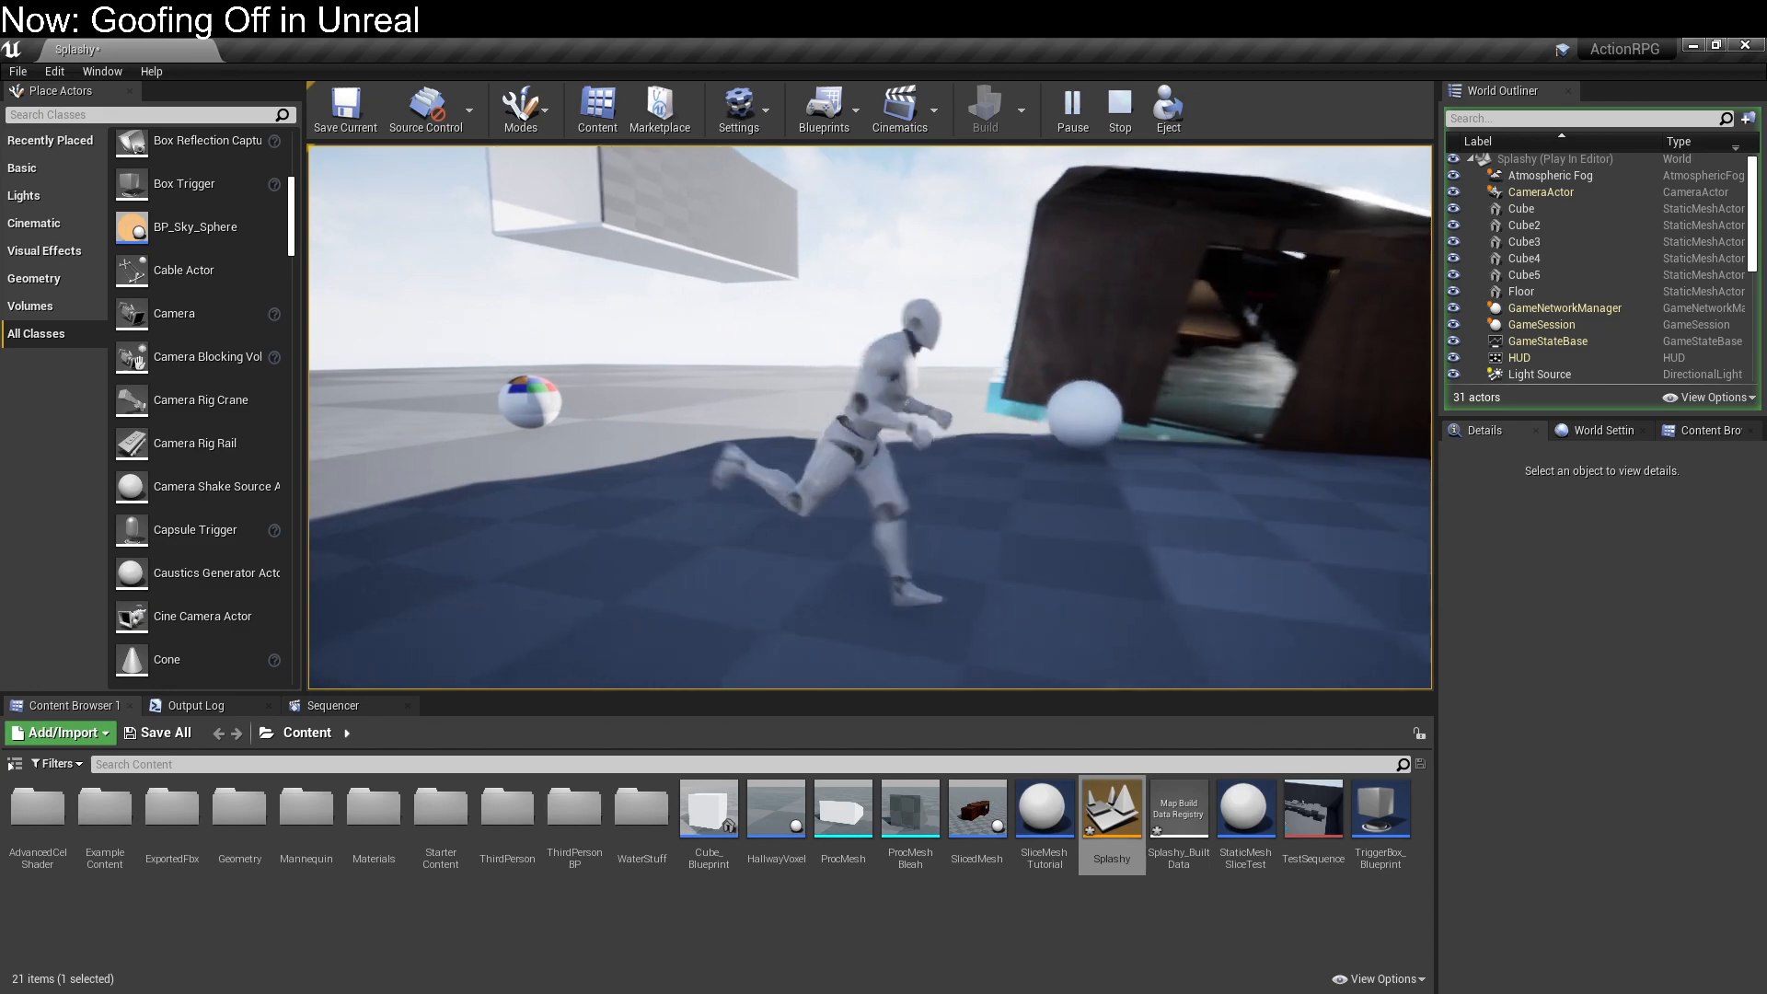
# Step: Push the white ball through the doorway into the flooded room and run the character on past the table
pyautogui.press('w')
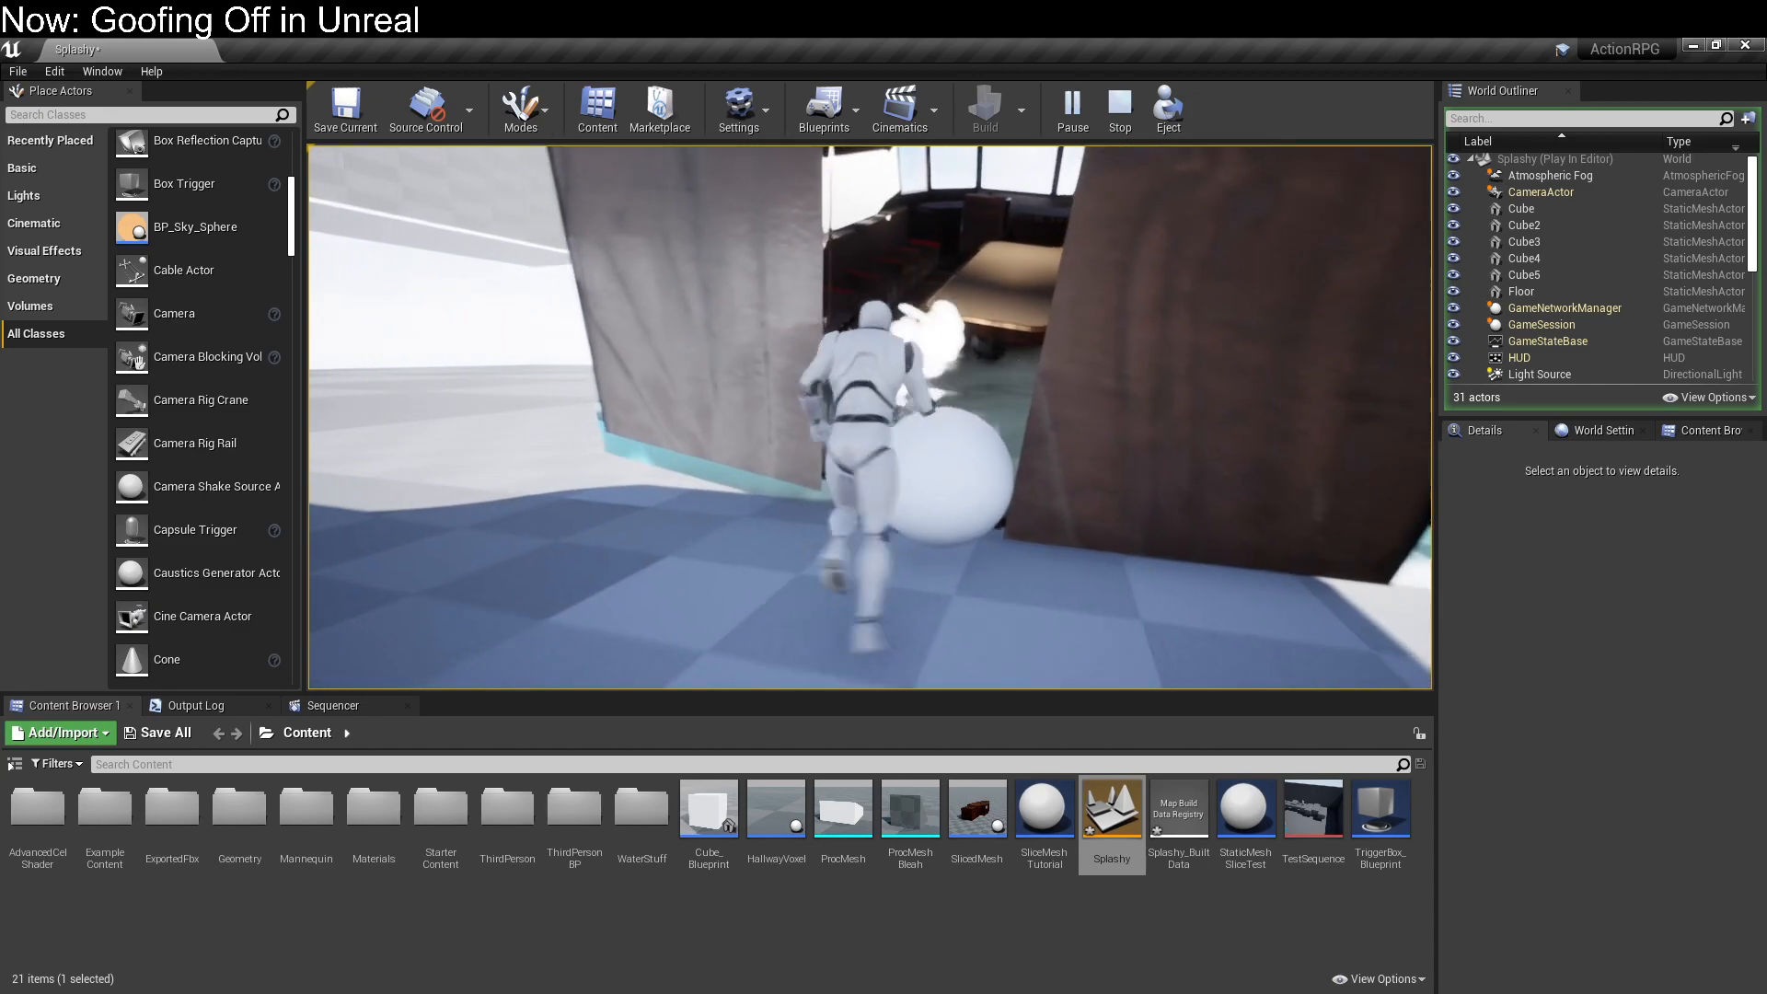
pyautogui.press('s')
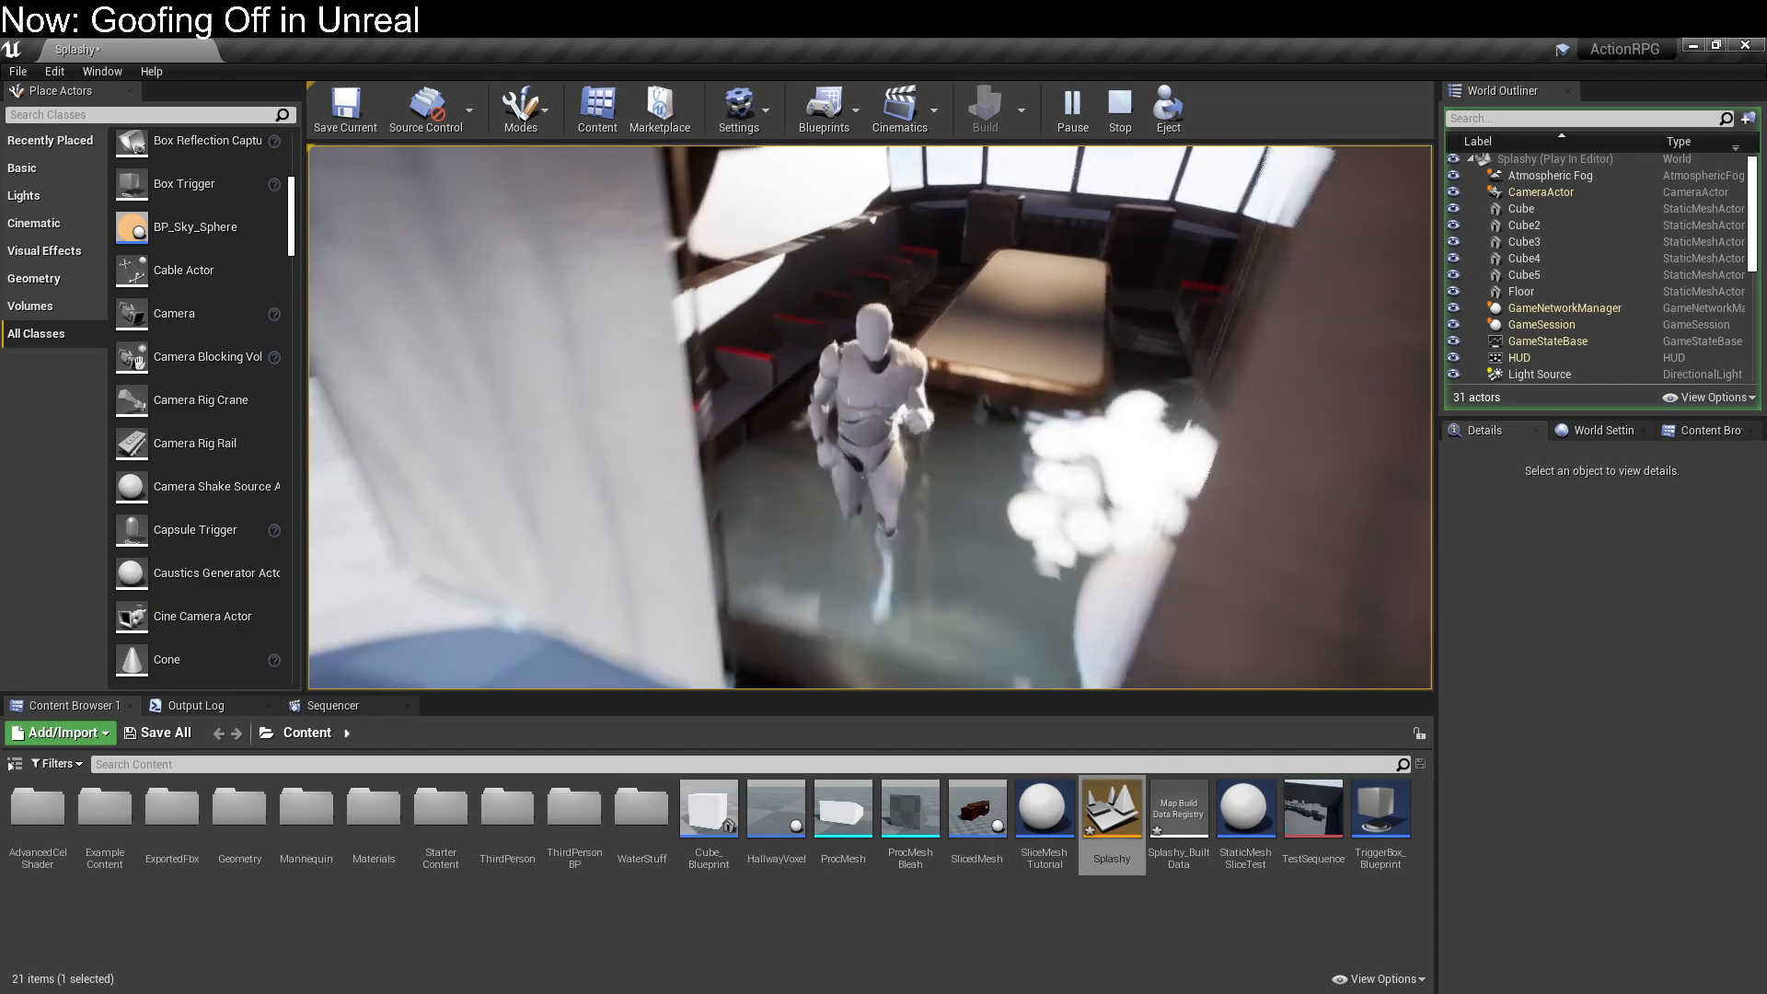
pyautogui.press('w')
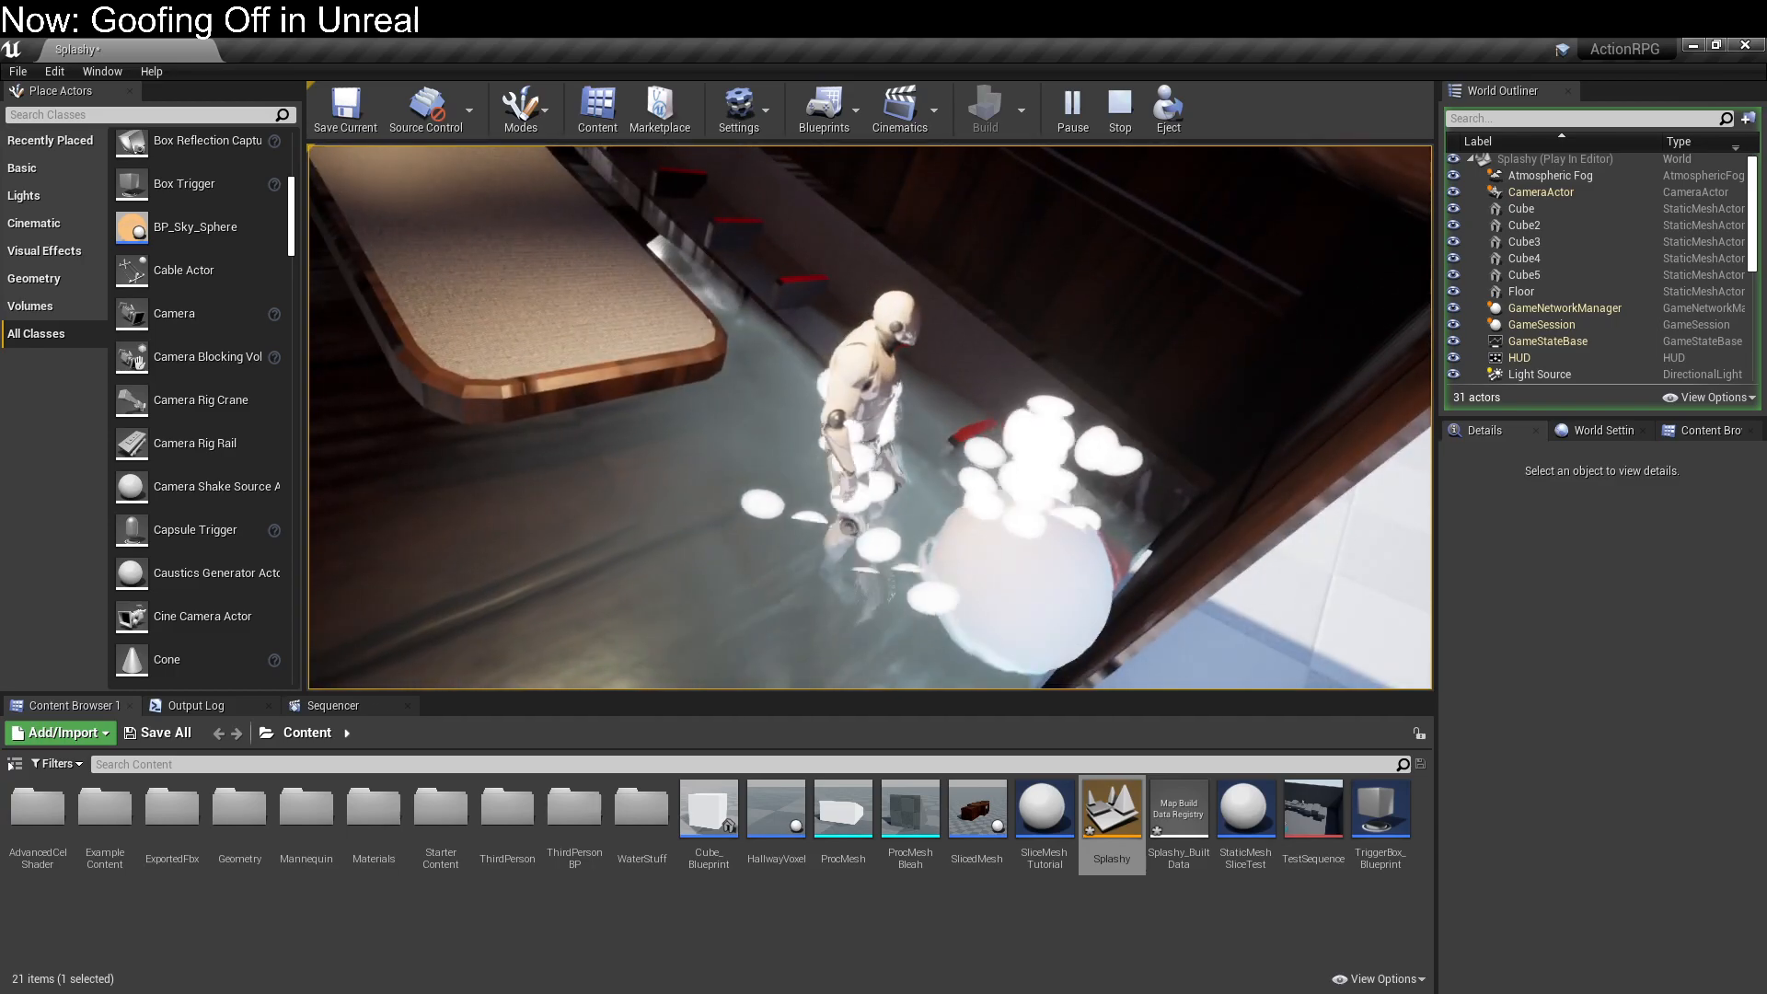
pyautogui.press('s')
pyautogui.press('w')
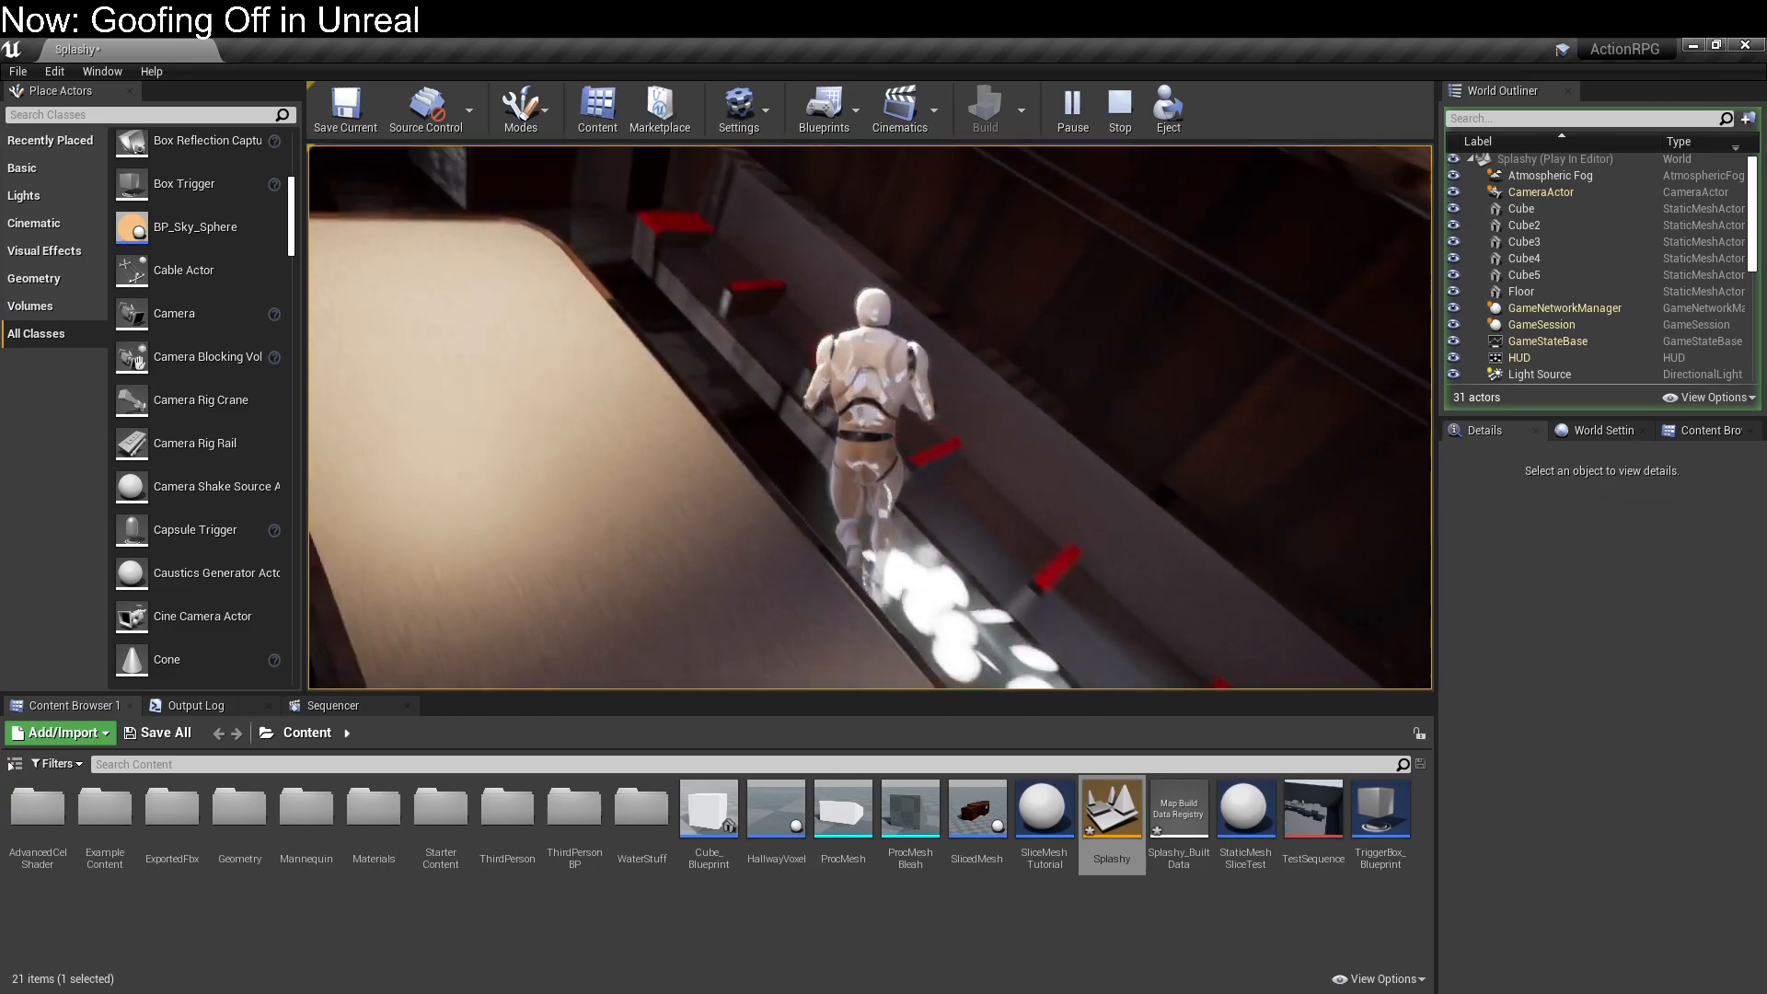
# Step: Bring the character back outside the boat room's doorway and stop the play session
pyautogui.press('s')
pyautogui.press('s')
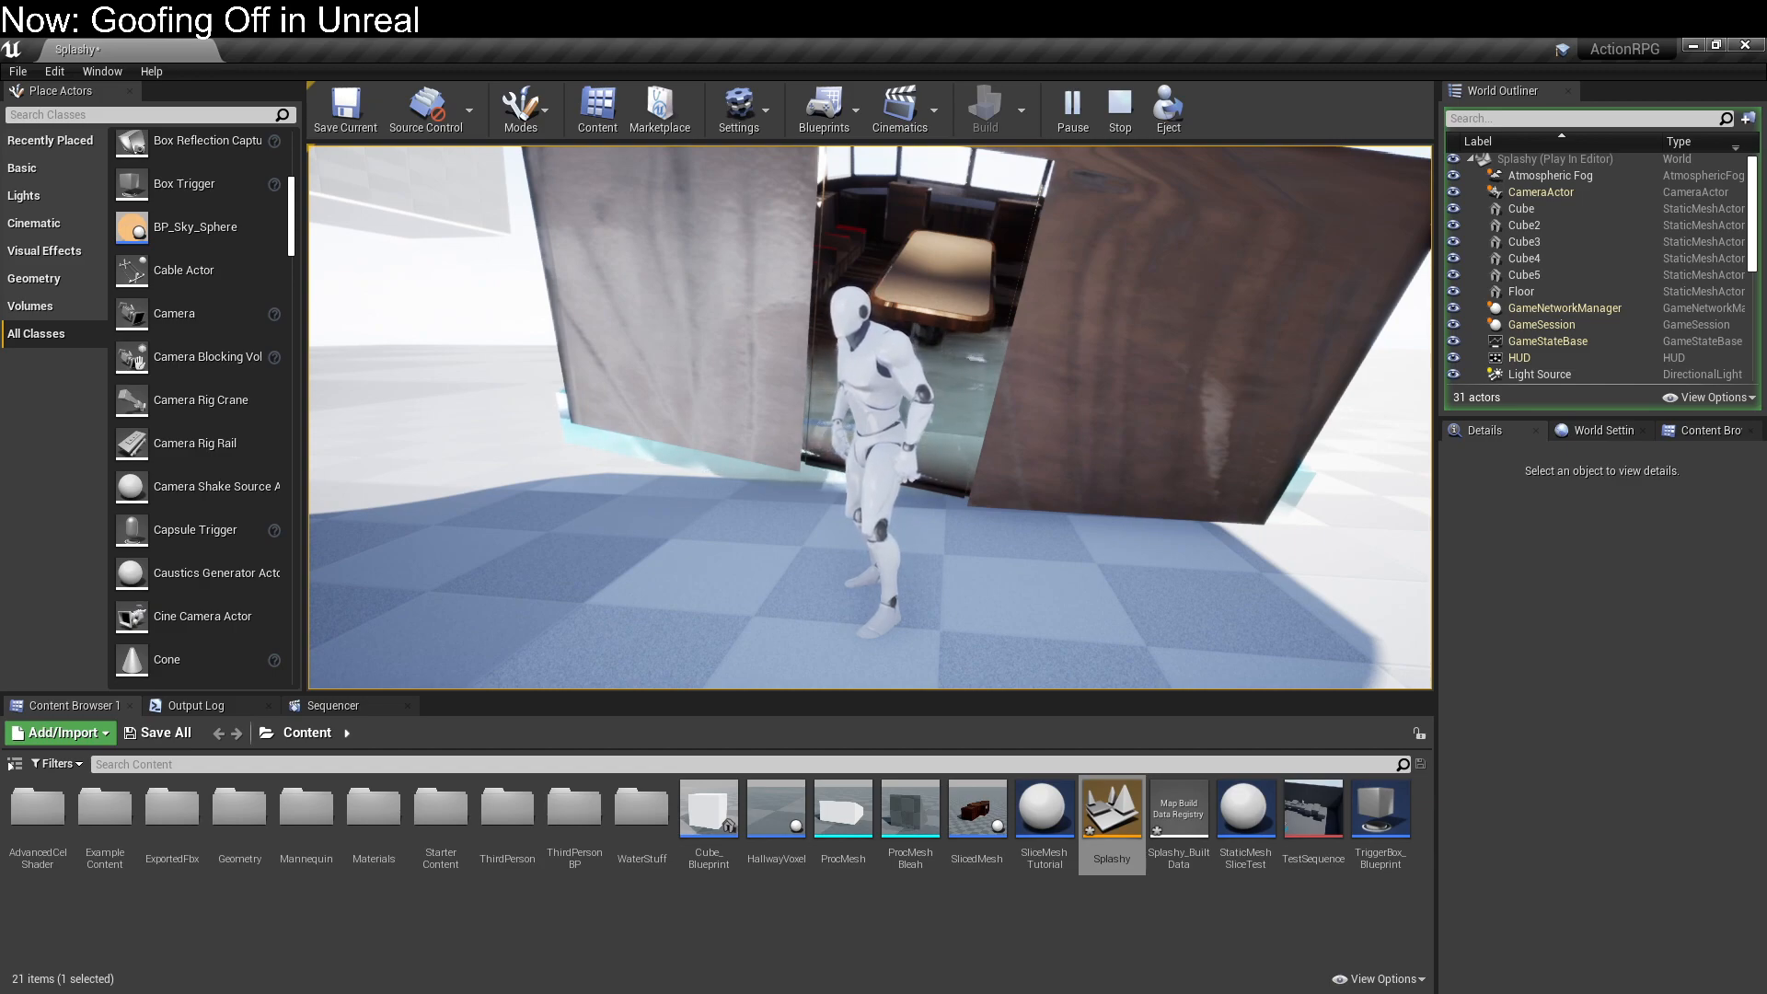
pyautogui.hotkey('shift', 'F1')
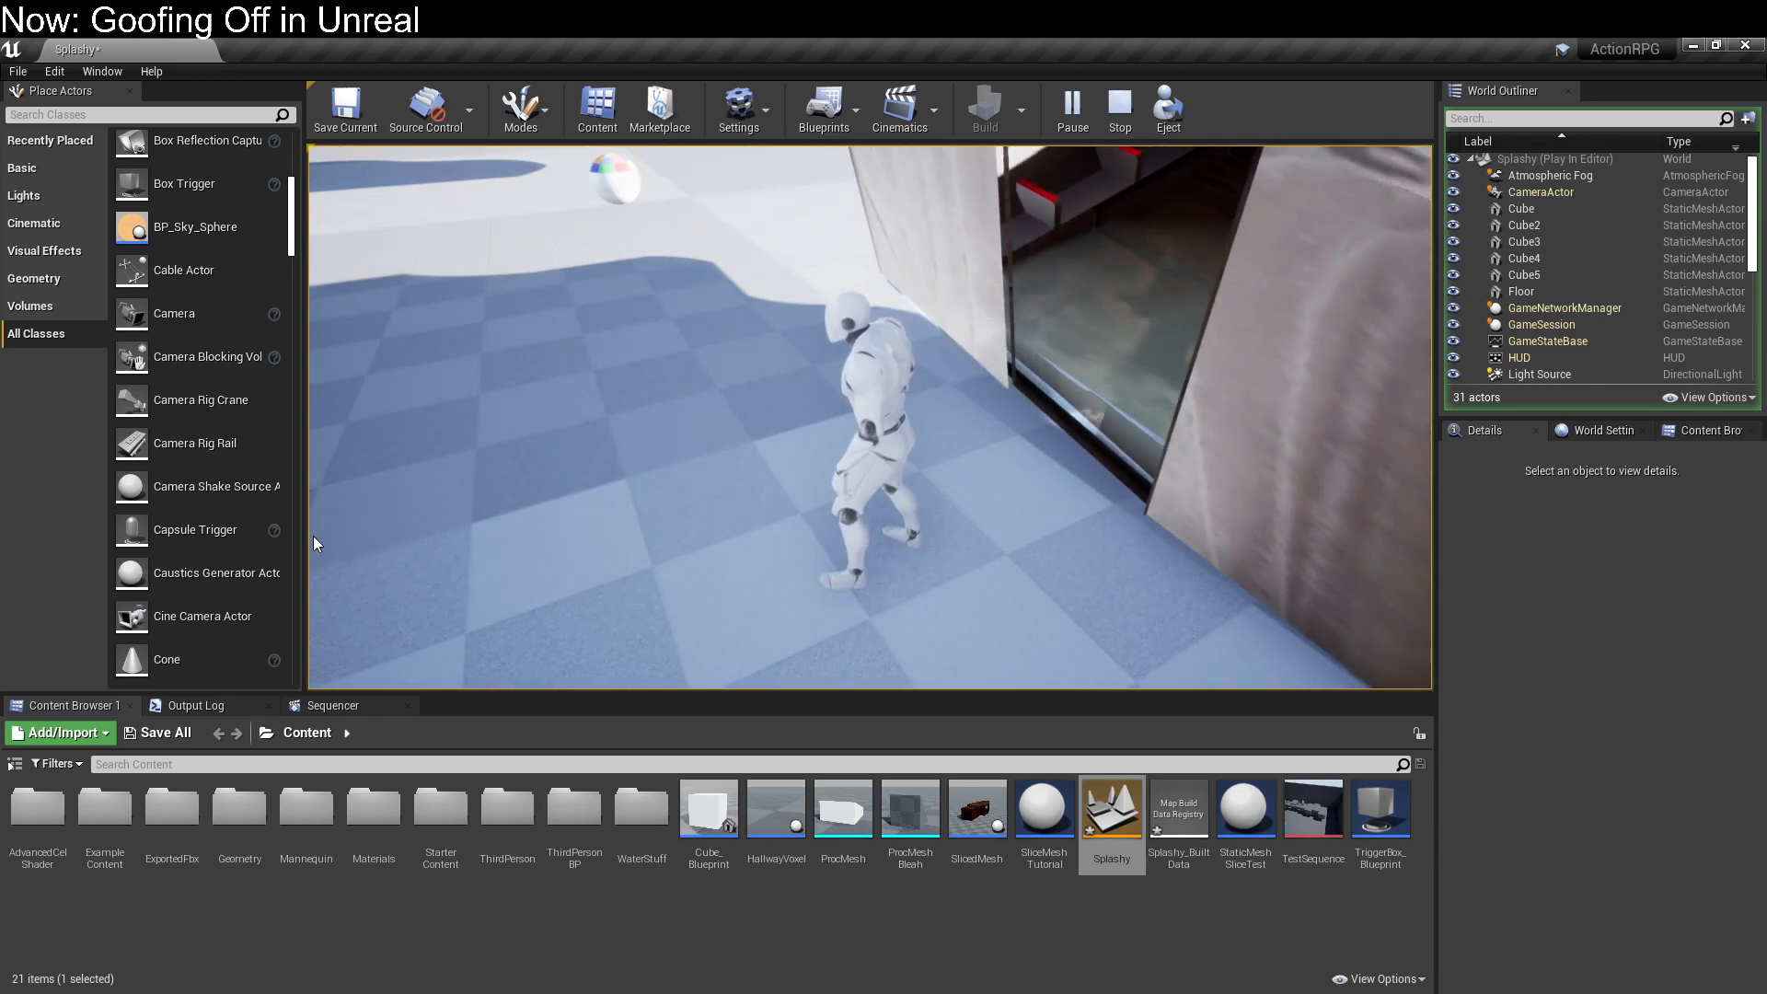
pyautogui.press('Escape')
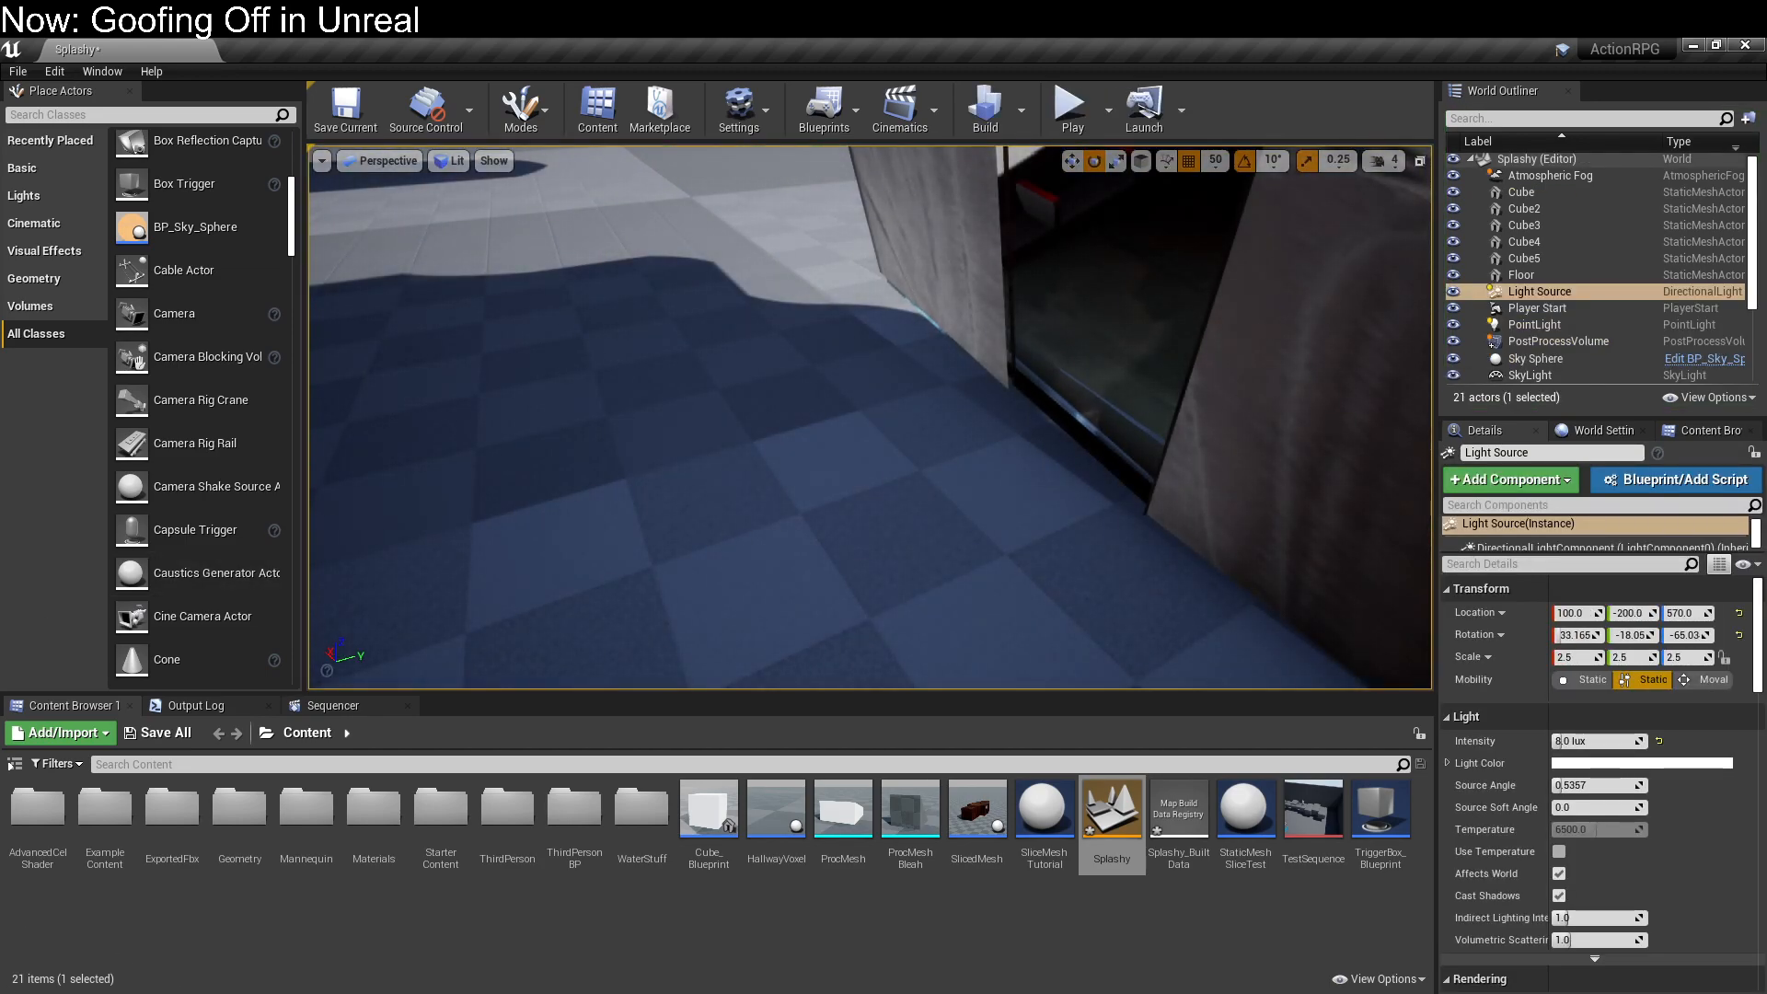